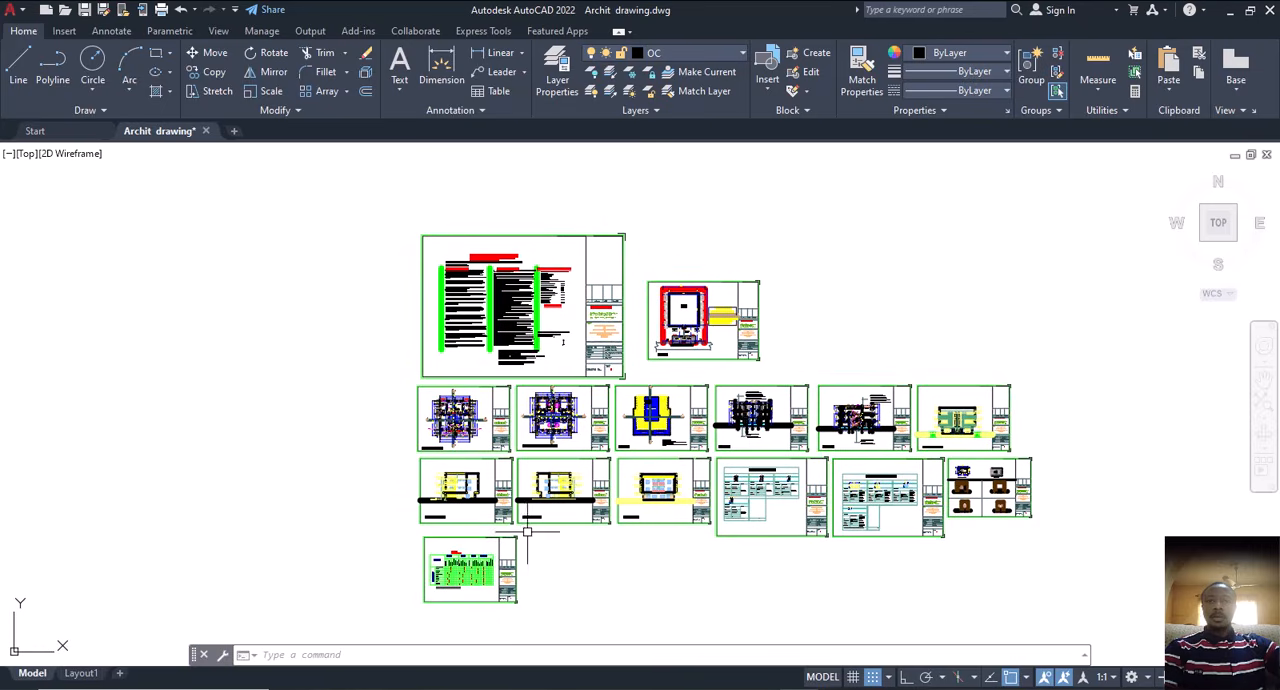
Step: Look over the full set of architectural sheets, including the floor plans, roof plan, section and elevations
{"action": "scroll", "coordinate": [456, 428], "scroll_direction": "up", "scroll_amount": 4}
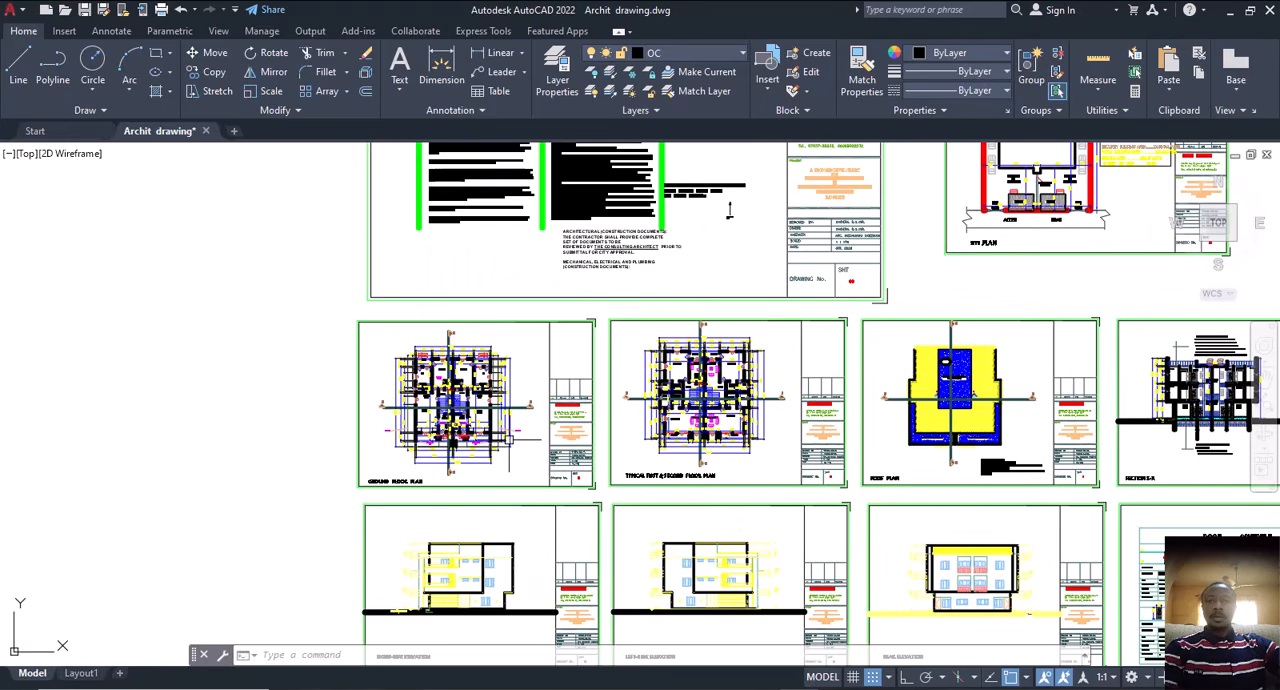
{"action": "middle_click_drag", "start_coordinate": [722, 501], "coordinate": [610, 470]}
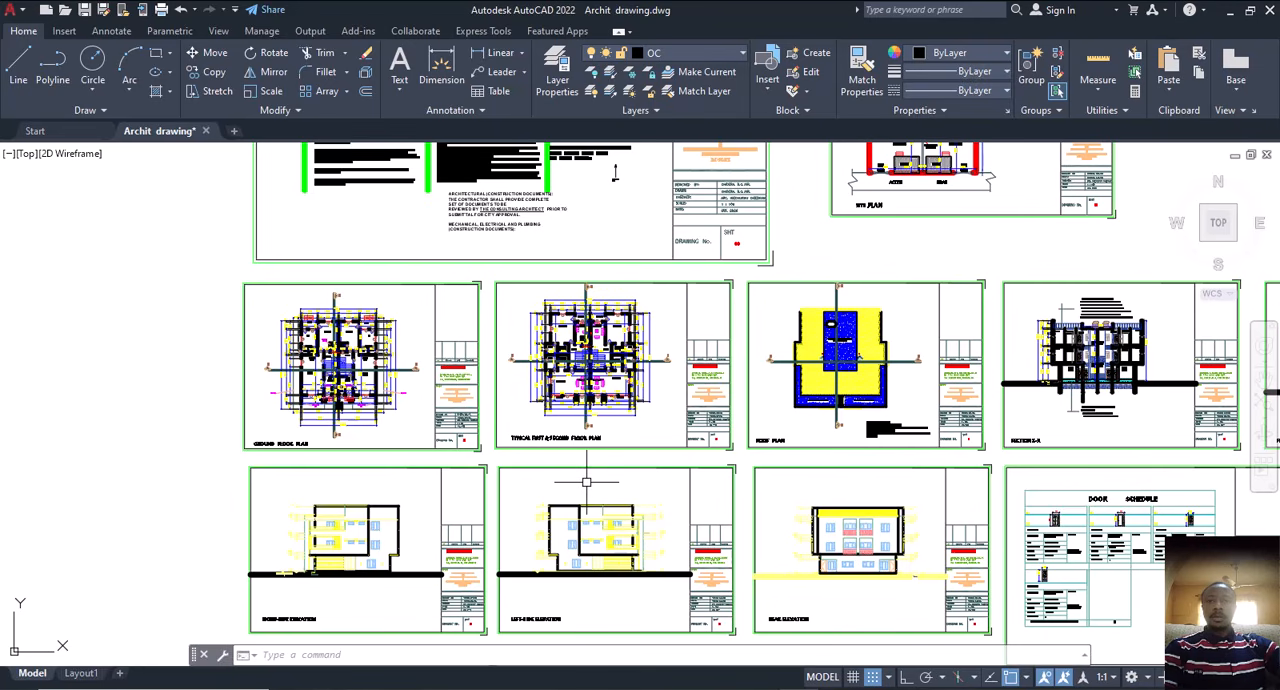
{"action": "mouse_move", "coordinate": [534, 477]}
{"action": "middle_mouse_down"}
{"action": "mouse_move", "coordinate": [596, 487]}
{"action": "mouse_move", "coordinate": [557, 469]}
{"action": "middle_mouse_up"}
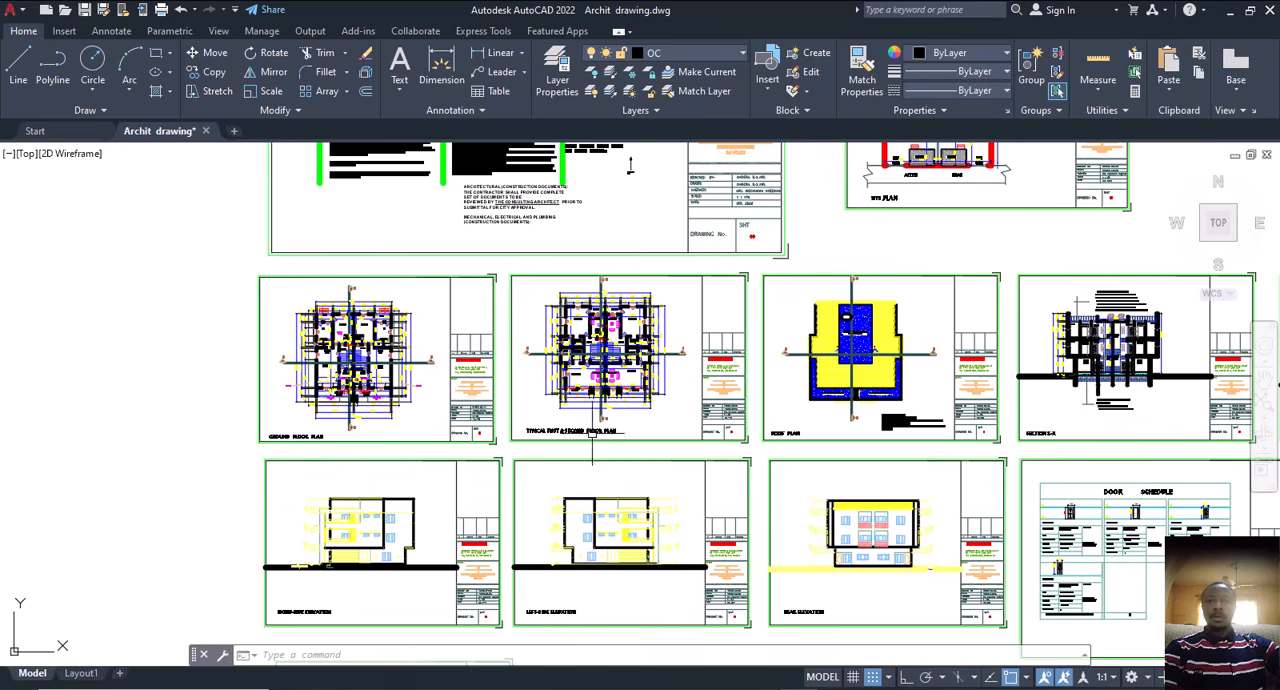
{"action": "mouse_move", "coordinate": [606, 446]}
{"action": "middle_mouse_down"}
{"action": "mouse_move", "coordinate": [572, 456]}
{"action": "mouse_move", "coordinate": [547, 436]}
{"action": "mouse_move", "coordinate": [571, 431]}
{"action": "middle_mouse_up"}
{"action": "scroll", "coordinate": [576, 448], "scroll_direction": "down", "scroll_amount": 4}
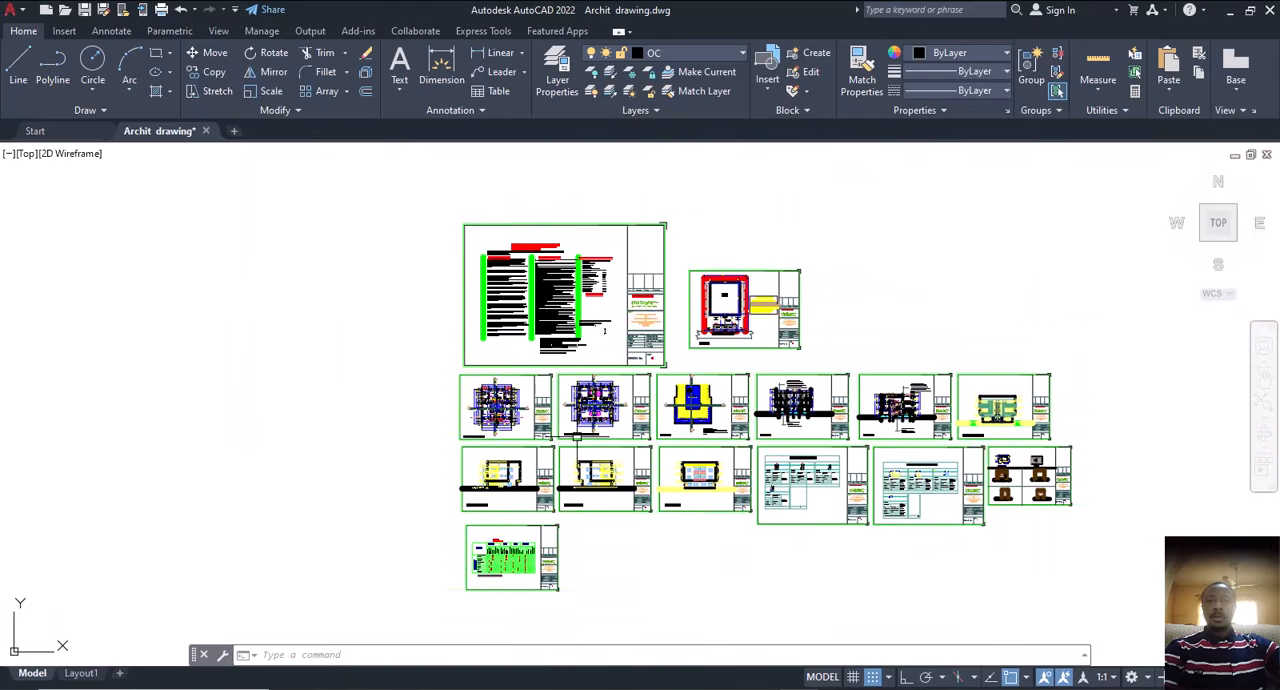
{"action": "middle_click_drag", "start_coordinate": [734, 473], "coordinate": [625, 443]}
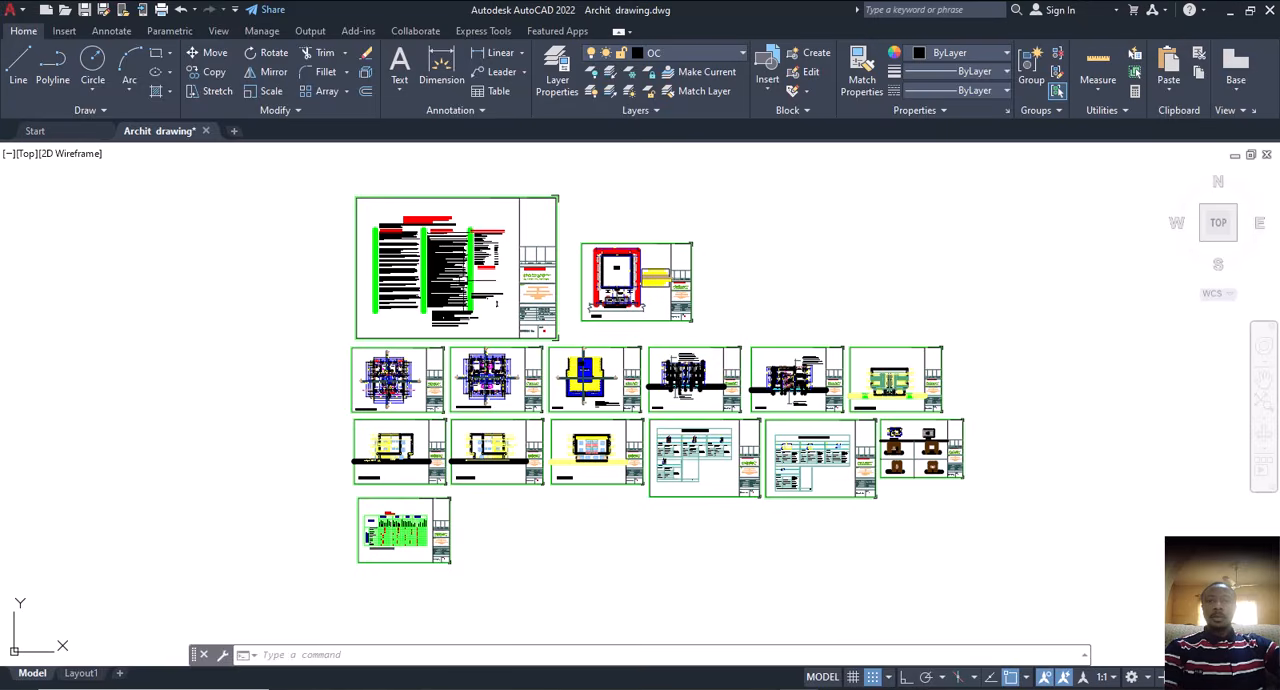
Step: Examine the general notes sheet and the site plan with its proposed building, parking and area distribution table
{"action": "scroll", "coordinate": [472, 275], "scroll_direction": "up", "scroll_amount": 8}
{"action": "scroll", "coordinate": [519, 335], "scroll_direction": "down", "scroll_amount": 5}
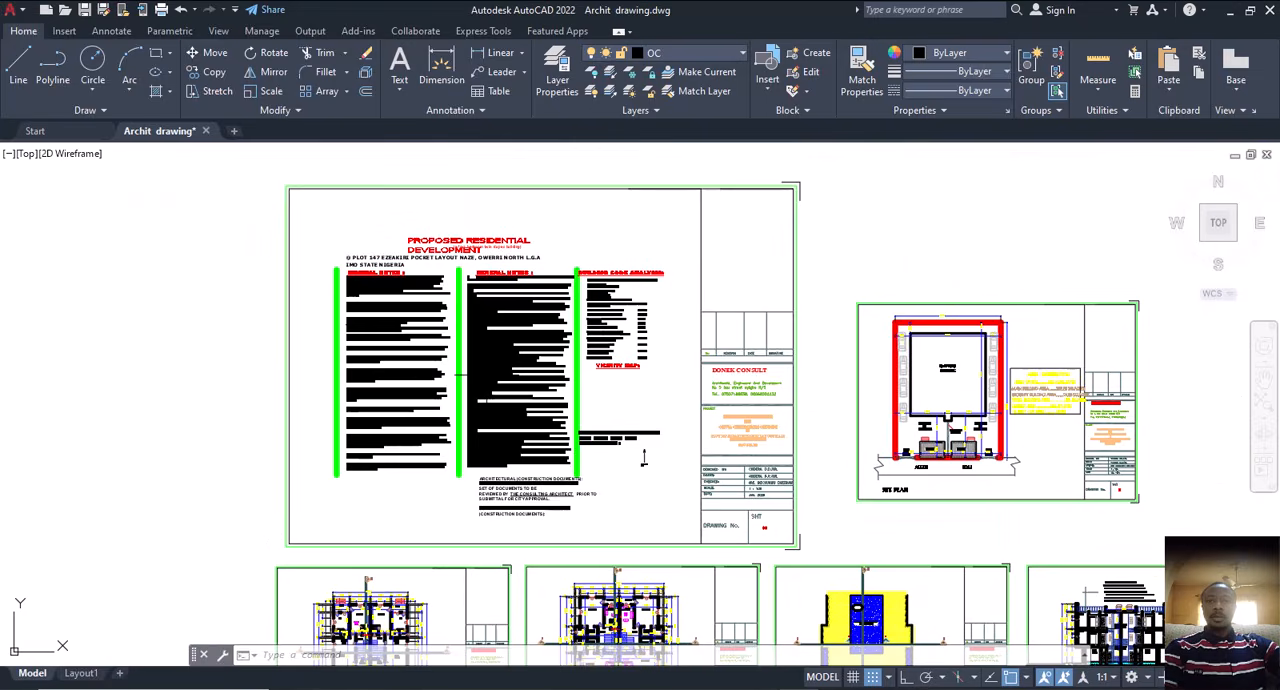
{"action": "scroll", "coordinate": [990, 447], "scroll_direction": "up", "scroll_amount": 5}
{"action": "middle_click_drag", "start_coordinate": [990, 447], "coordinate": [733, 560]}
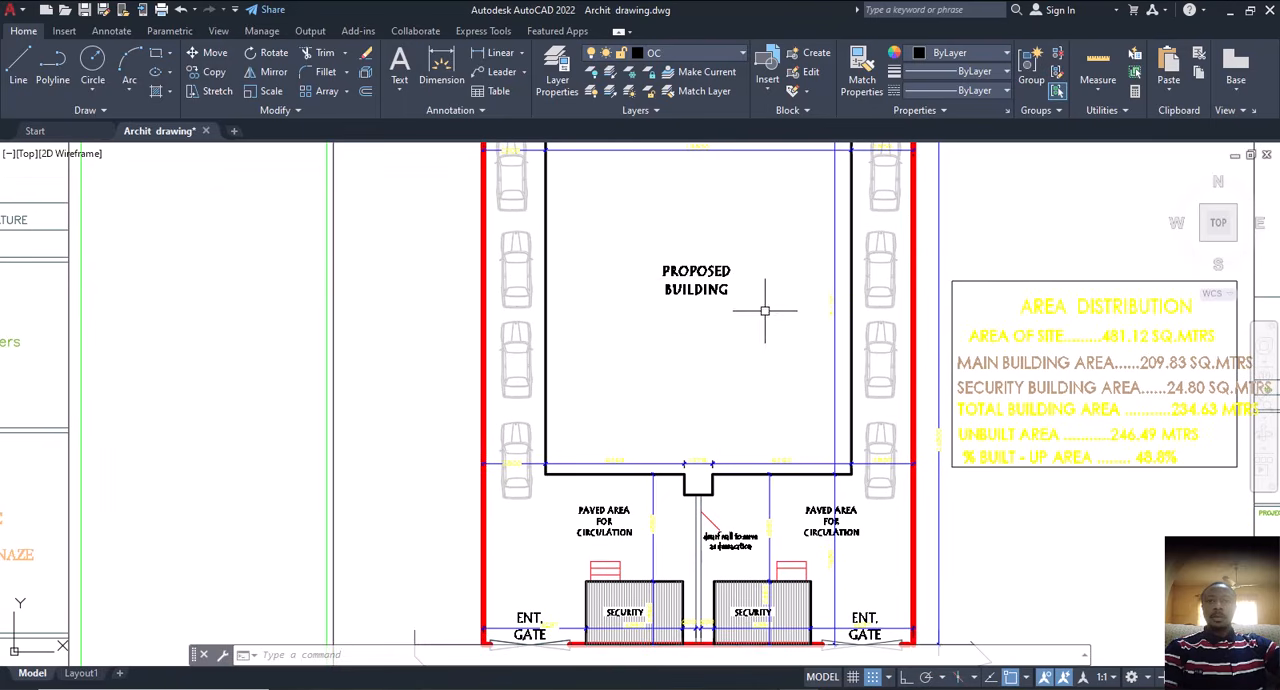
{"action": "scroll", "coordinate": [720, 390], "scroll_direction": "down", "scroll_amount": 5}
{"action": "scroll", "coordinate": [522, 478], "scroll_direction": "up", "scroll_amount": 2}
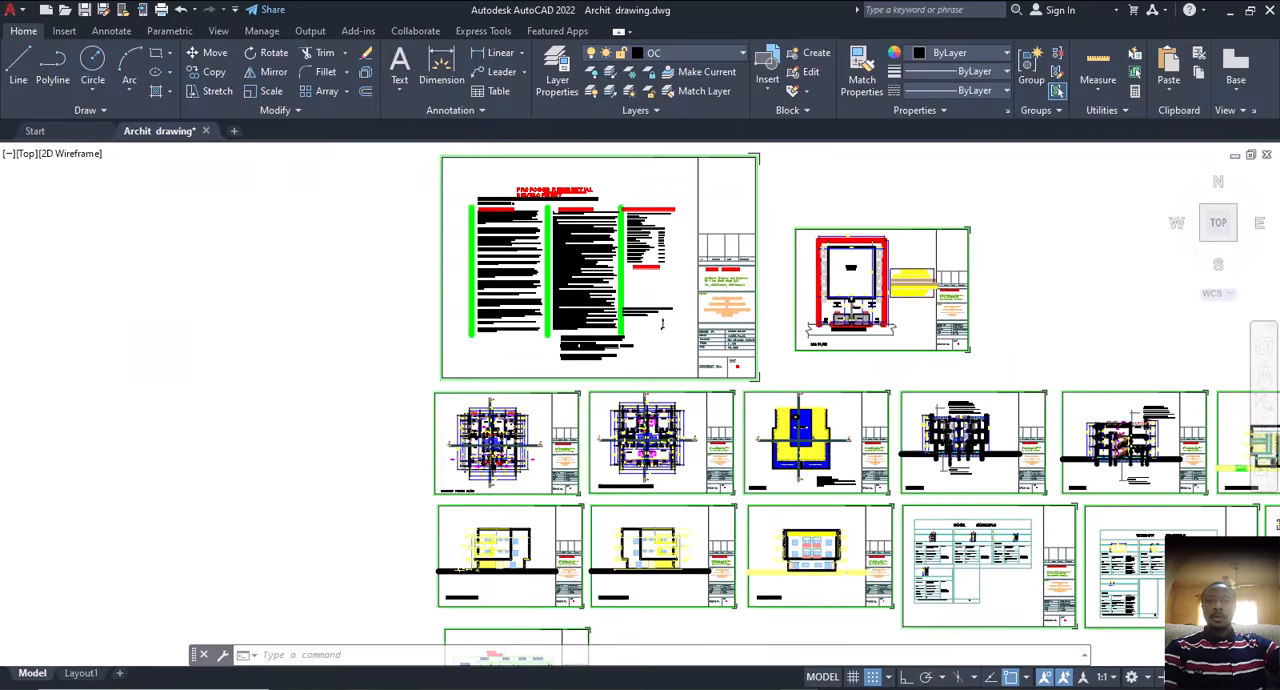
Step: Examine the room layout of the ground floor plan, from the entrance porches to the kitchens
{"action": "scroll", "coordinate": [520, 484], "scroll_direction": "up", "scroll_amount": 4}
{"action": "scroll", "coordinate": [378, 482], "scroll_direction": "up", "scroll_amount": 6}
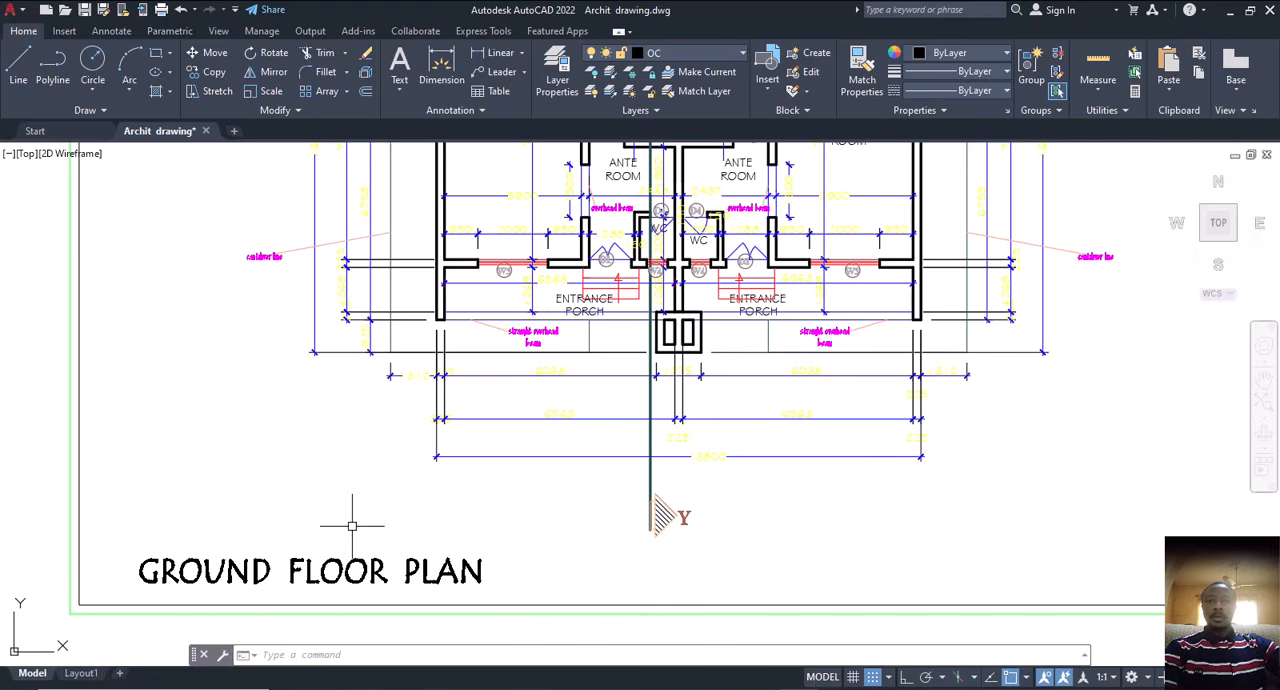
{"action": "scroll", "coordinate": [470, 545], "scroll_direction": "down", "scroll_amount": 4}
{"action": "scroll", "coordinate": [588, 345], "scroll_direction": "up", "scroll_amount": 5}
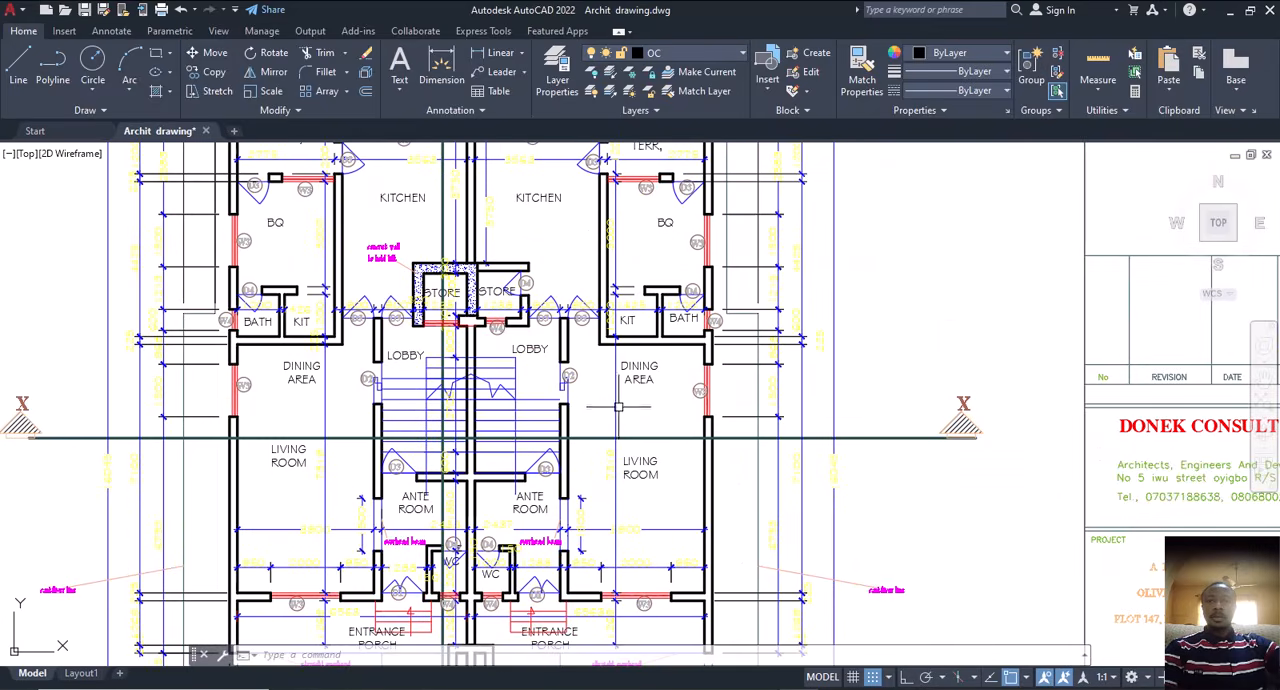
{"action": "middle_click_drag", "start_coordinate": [624, 429], "coordinate": [560, 403]}
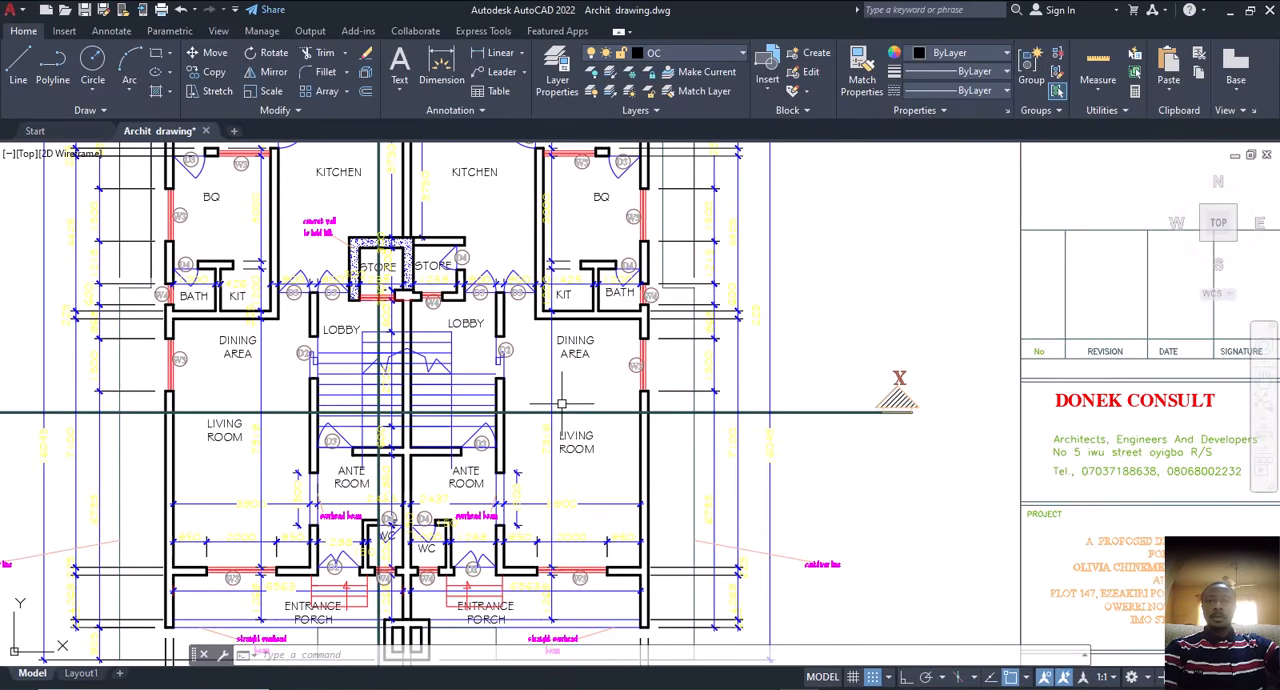
{"action": "scroll", "coordinate": [567, 406], "scroll_direction": "down", "scroll_amount": 3}
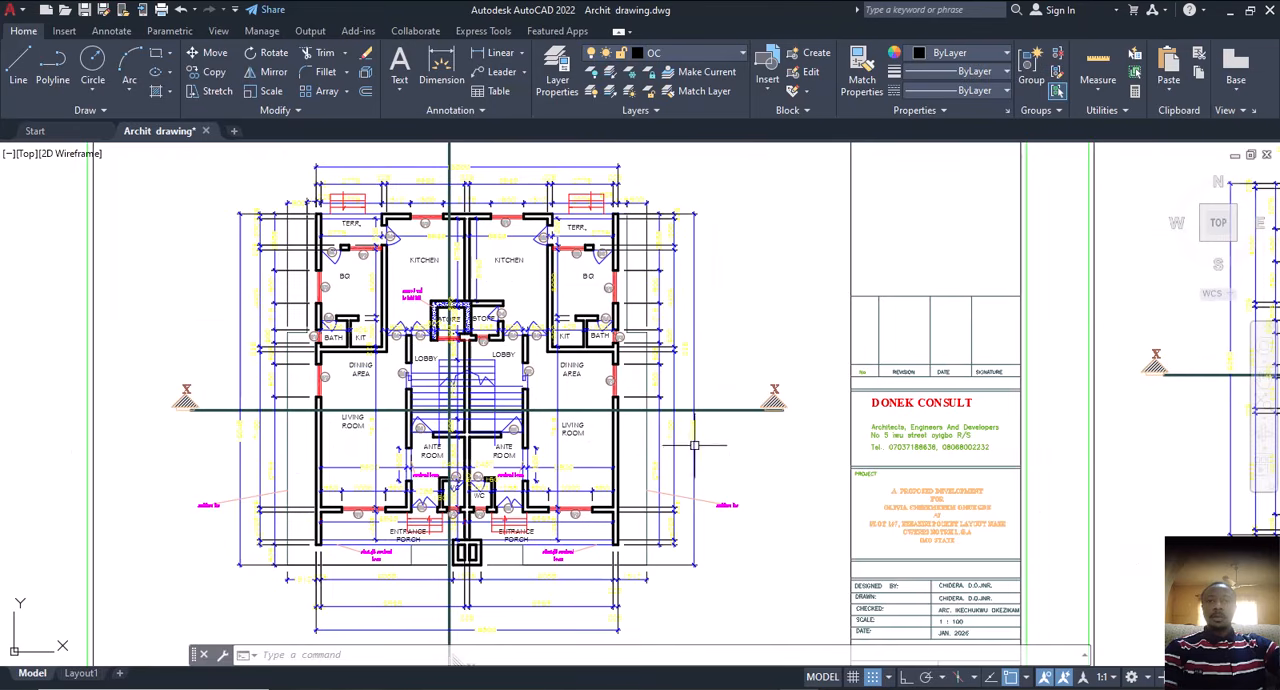
{"action": "middle_click_drag", "start_coordinate": [694, 445], "coordinate": [654, 407]}
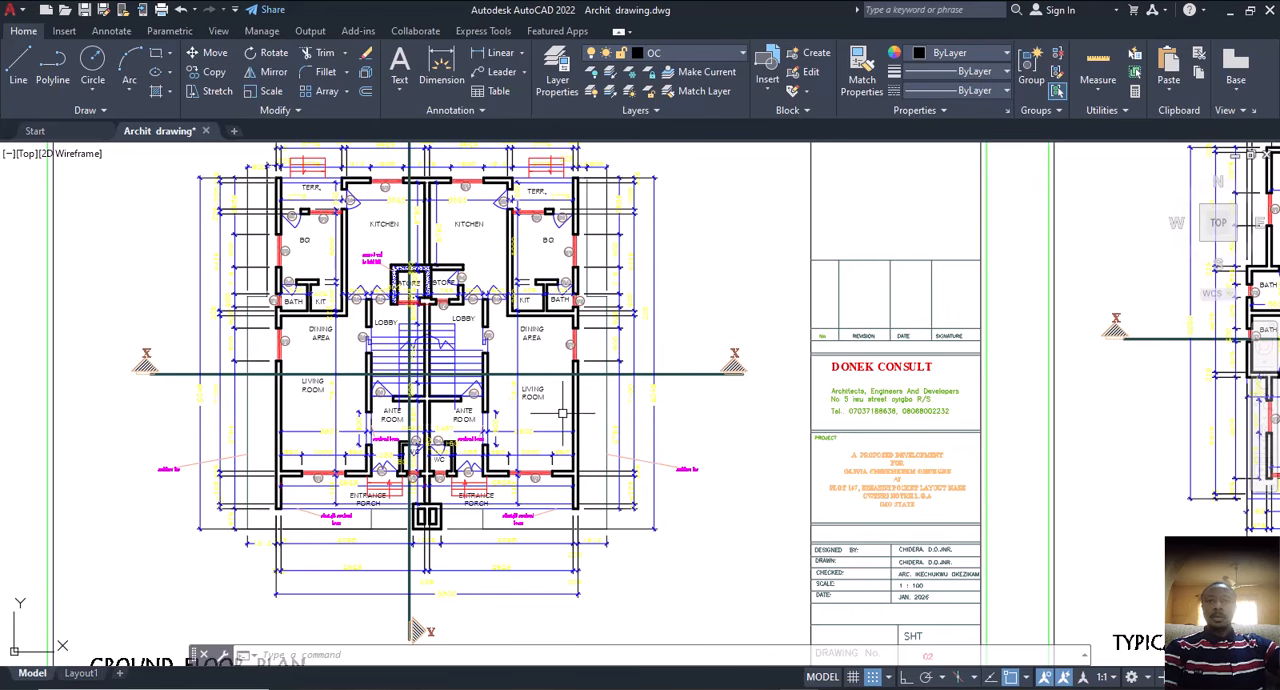
{"action": "middle_click_drag", "start_coordinate": [460, 417], "coordinate": [529, 420]}
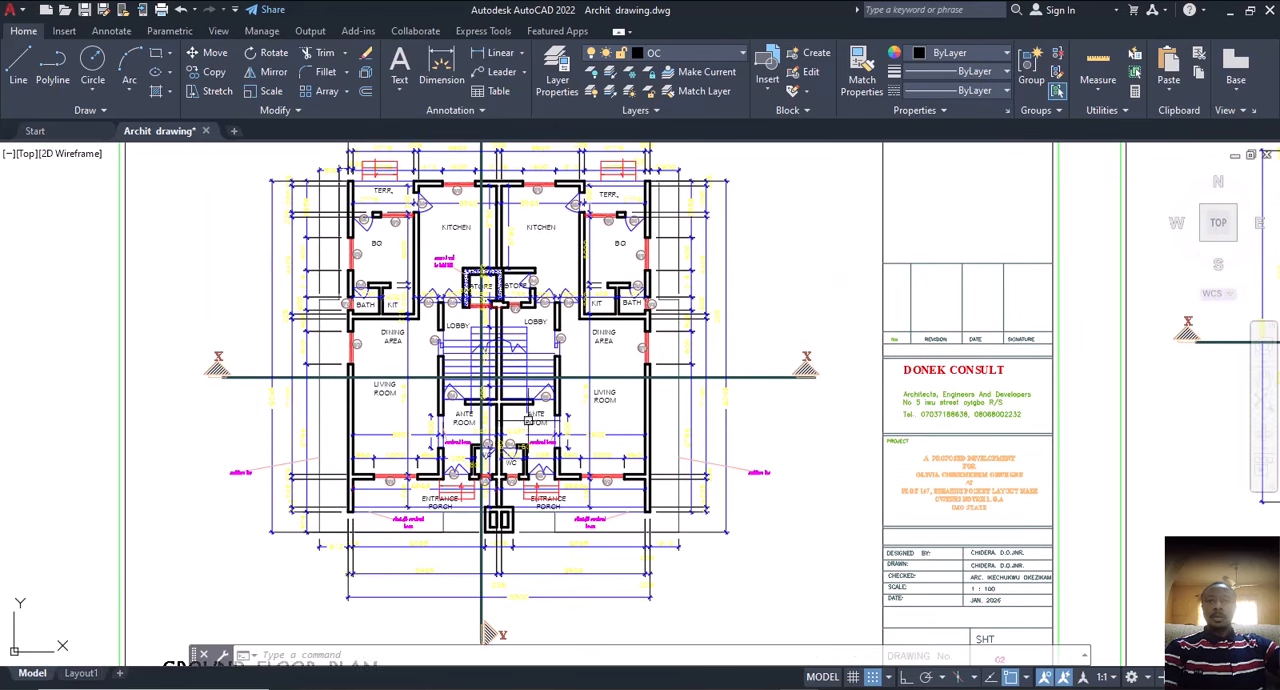
Step: Review the ground floor plan sheet as a whole alongside the adjacent typical first and second floor plan
{"action": "scroll", "coordinate": [529, 420], "scroll_direction": "down", "scroll_amount": 5}
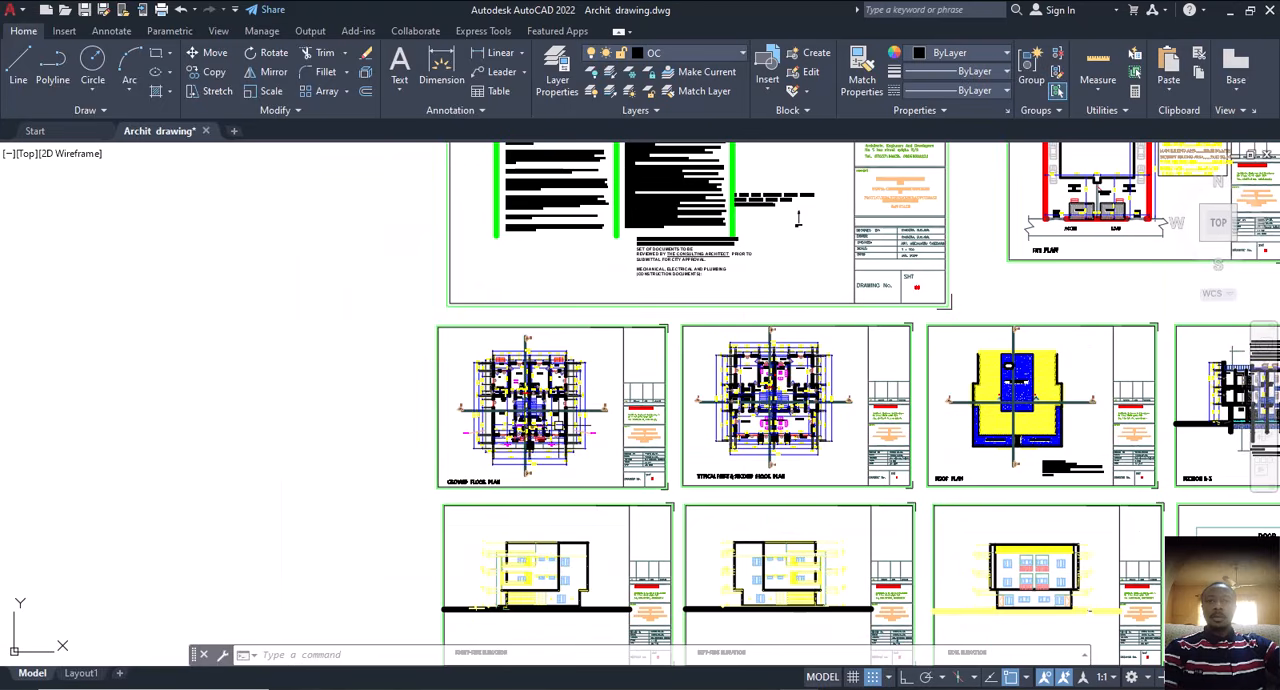
{"action": "scroll", "coordinate": [558, 425], "scroll_direction": "up", "scroll_amount": 6}
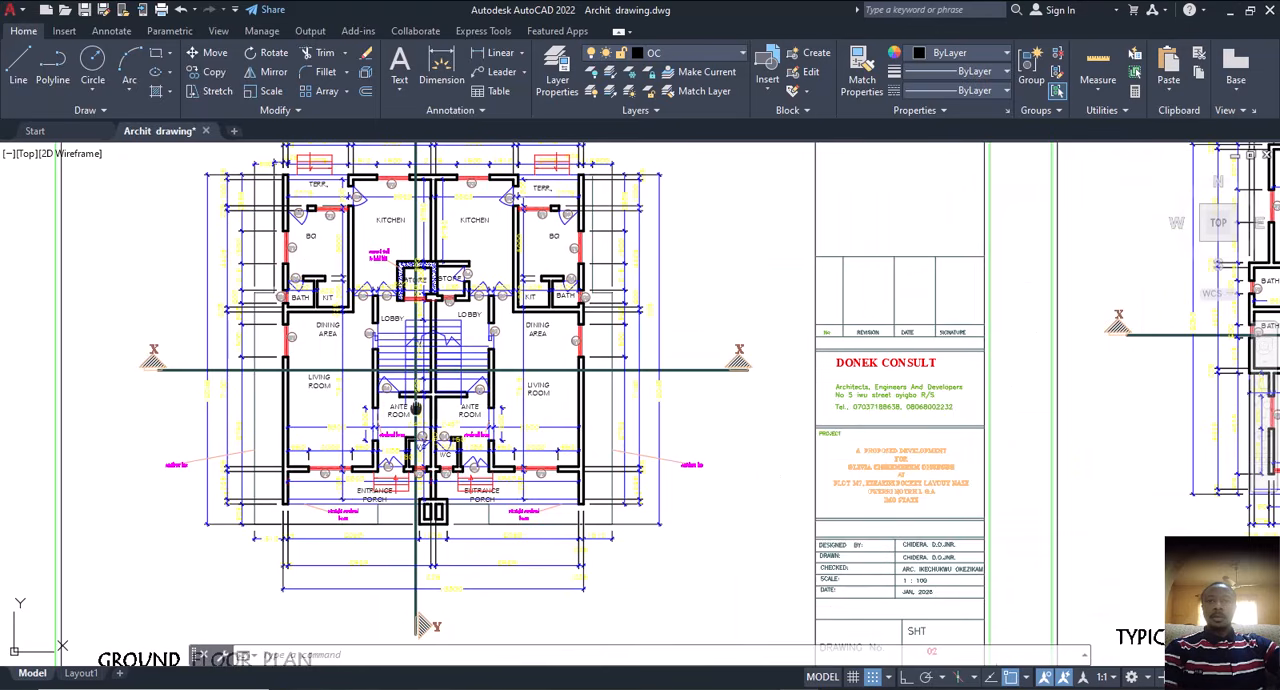
{"action": "scroll", "coordinate": [447, 460], "scroll_direction": "down", "scroll_amount": 2}
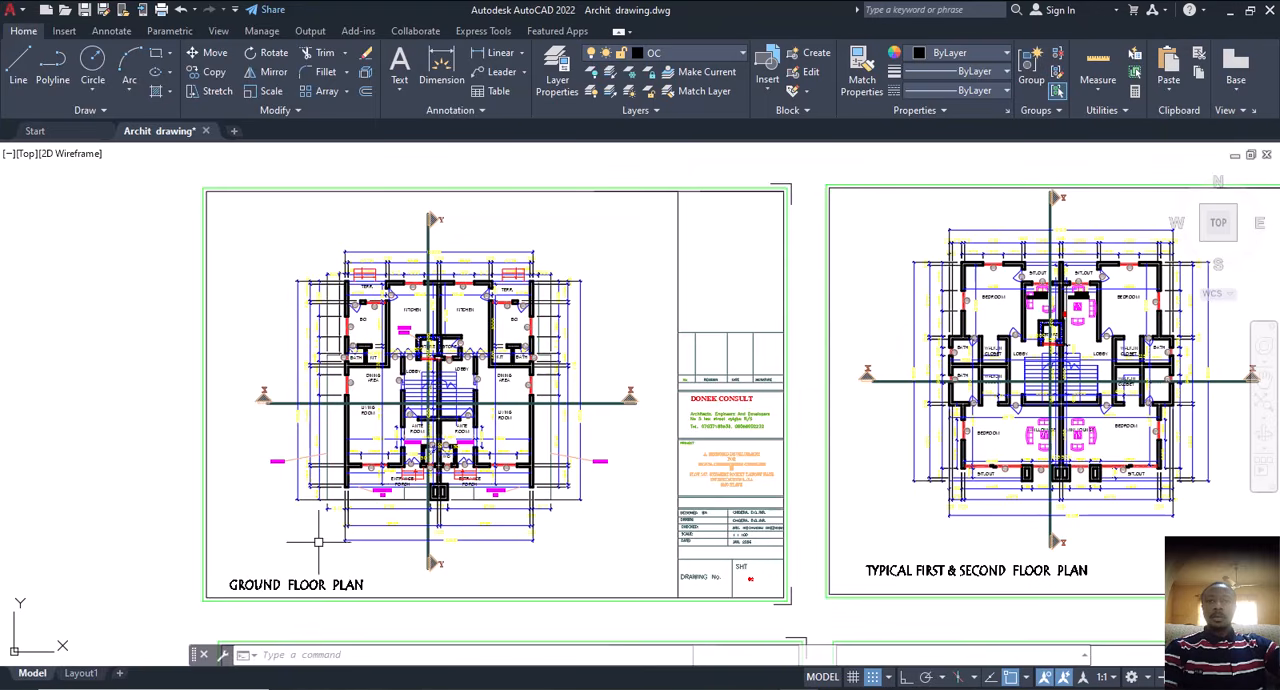
{"action": "scroll", "coordinate": [266, 585], "scroll_direction": "up", "scroll_amount": 2}
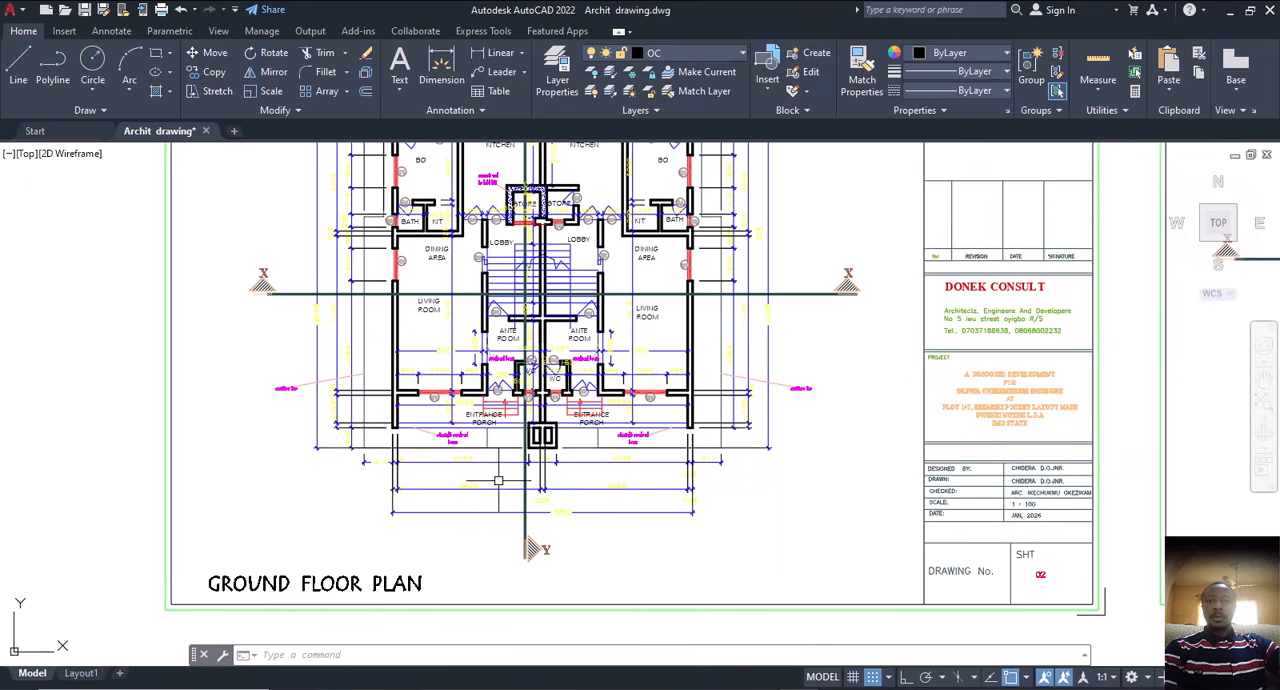
{"action": "scroll", "coordinate": [499, 480], "scroll_direction": "down", "scroll_amount": 4}
{"action": "middle_click_drag", "start_coordinate": [509, 468], "coordinate": [508, 476]}
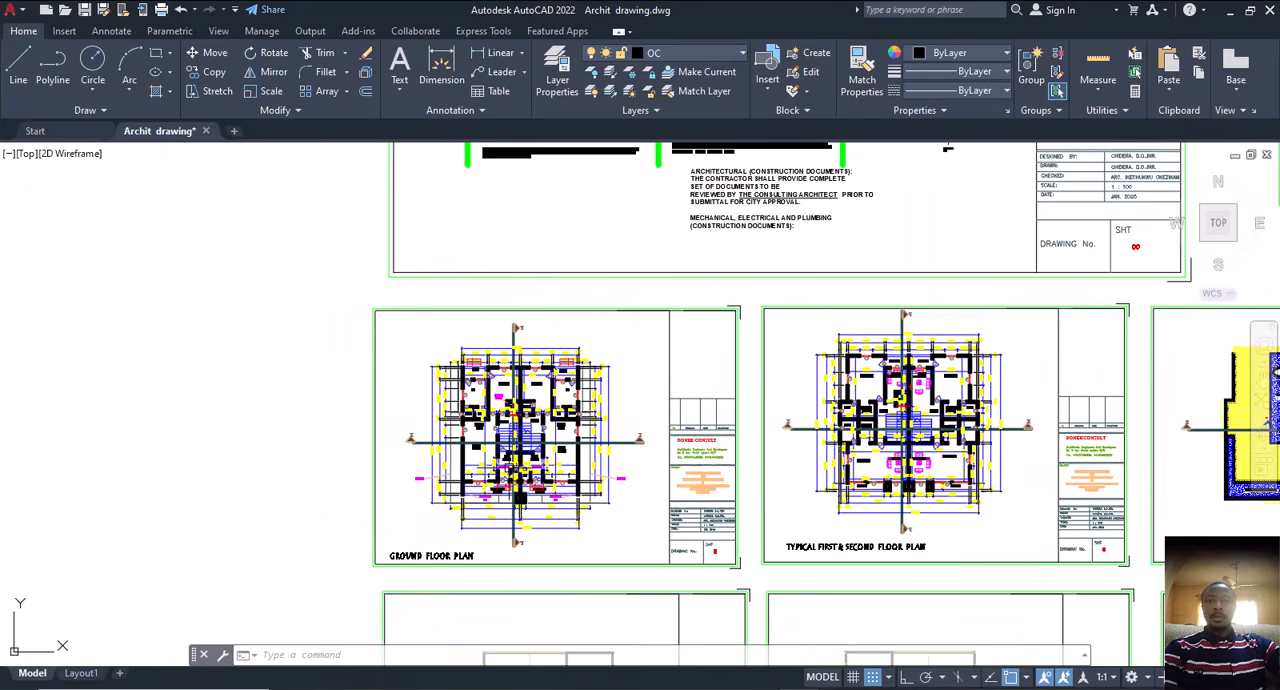
{"action": "scroll", "coordinate": [506, 455], "scroll_direction": "up", "scroll_amount": 2}
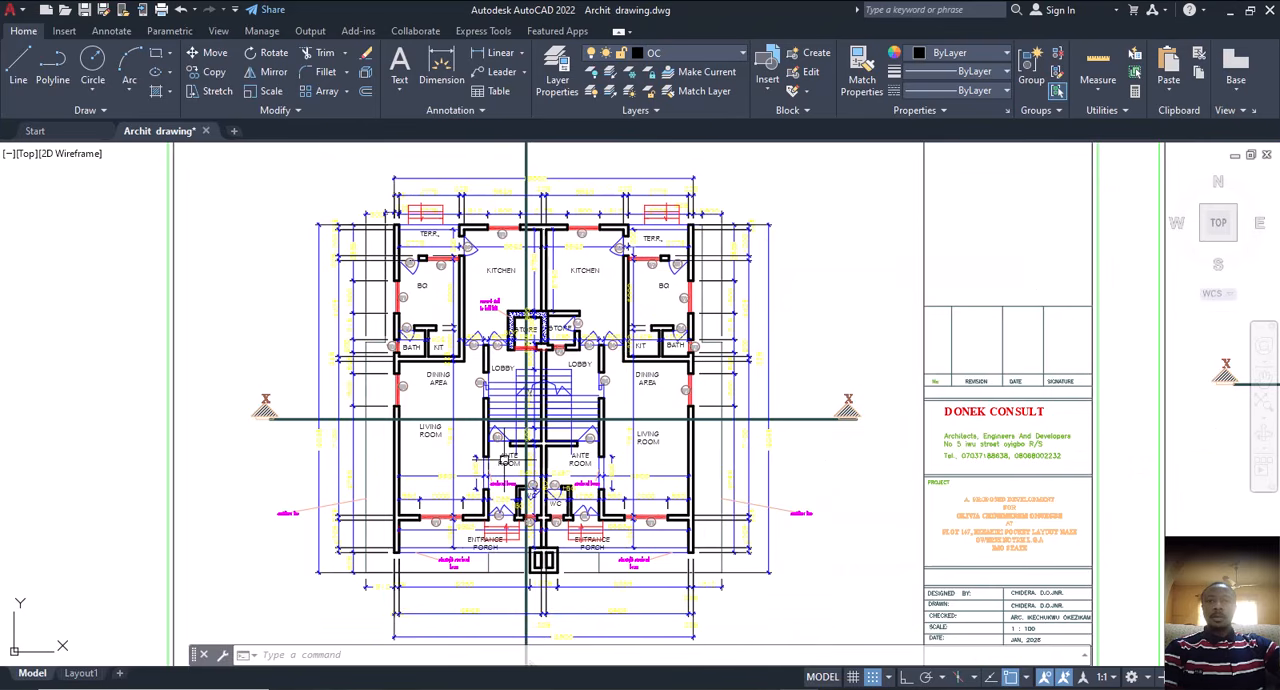
{"action": "middle_click_drag", "start_coordinate": [657, 509], "coordinate": [563, 465]}
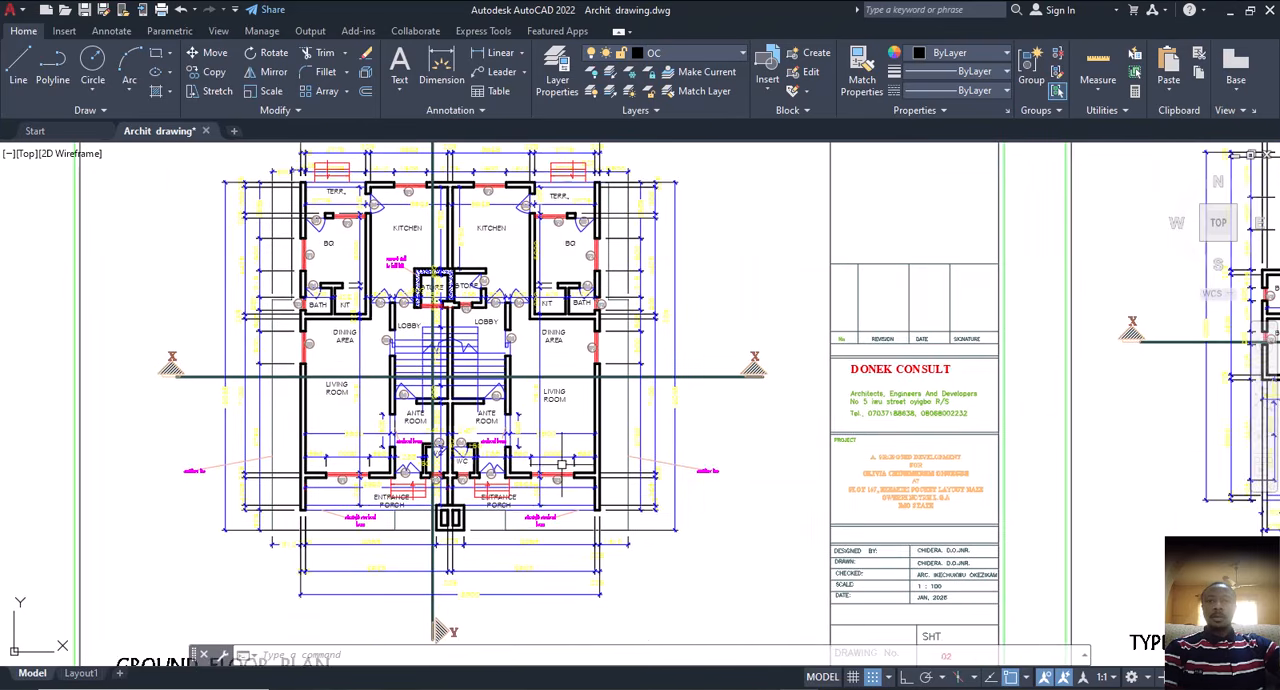
{"action": "scroll", "coordinate": [562, 464], "scroll_direction": "down", "scroll_amount": 4}
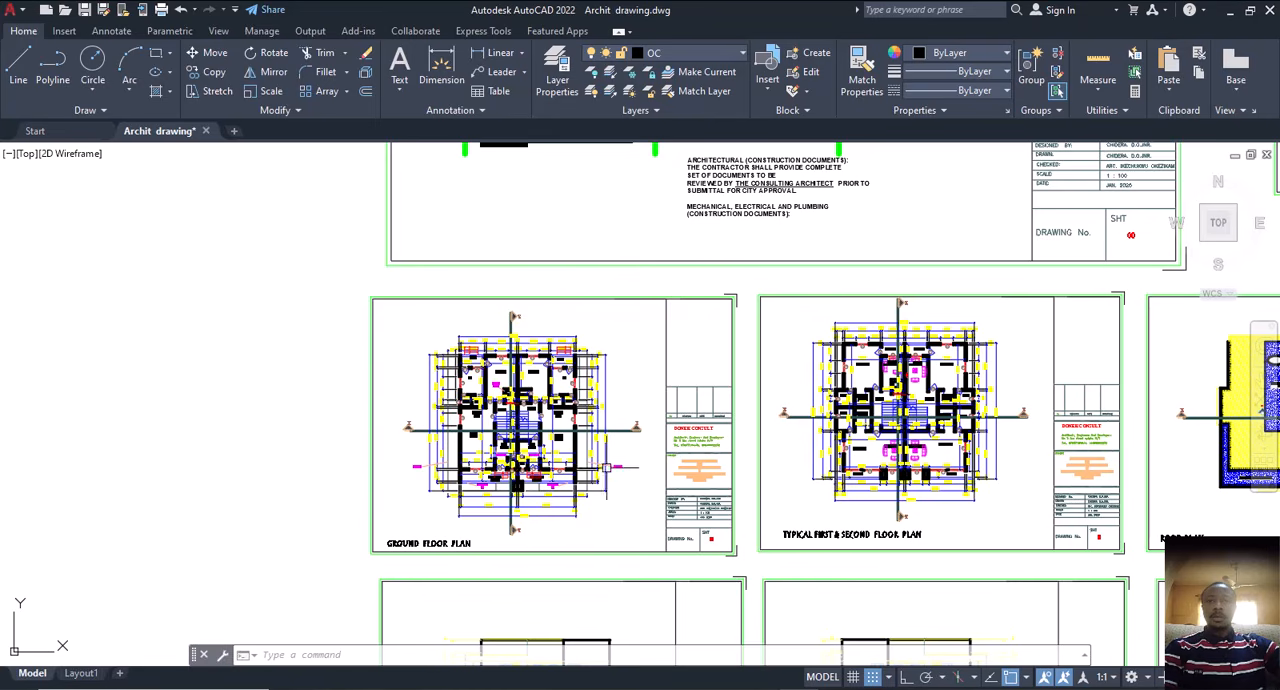
{"action": "middle_click_drag", "start_coordinate": [533, 513], "coordinate": [530, 489]}
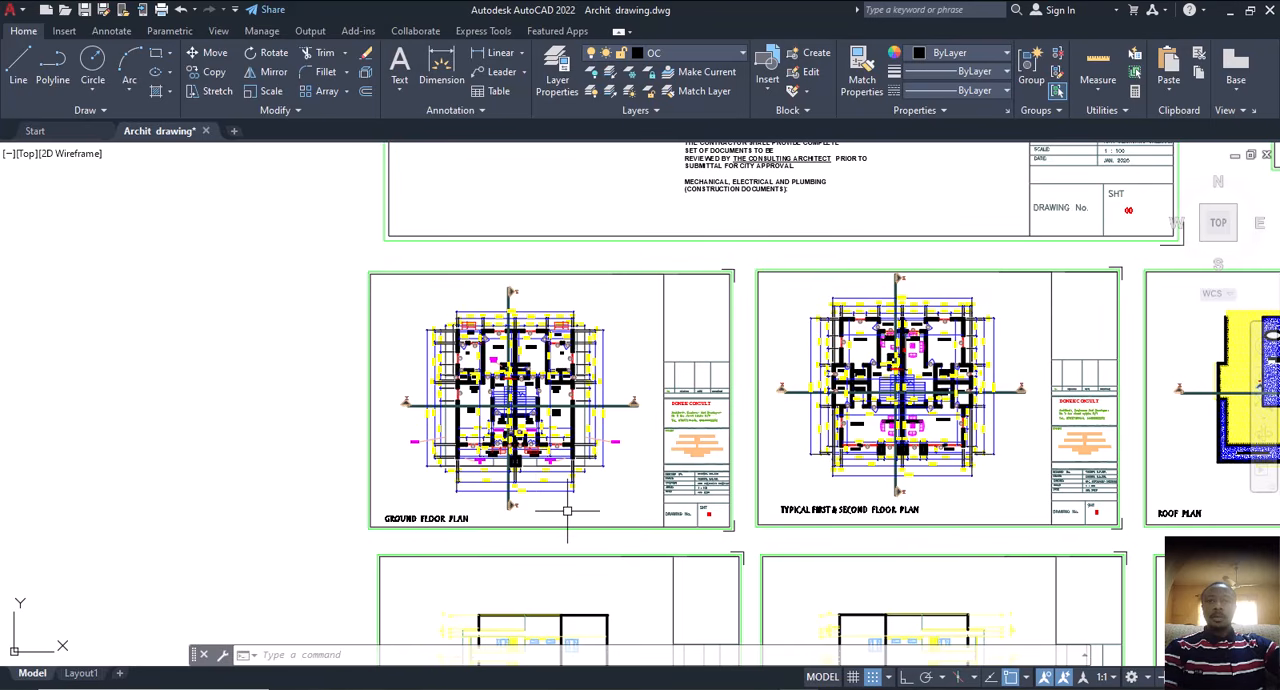
{"action": "middle_click_drag", "start_coordinate": [566, 511], "coordinate": [484, 502]}
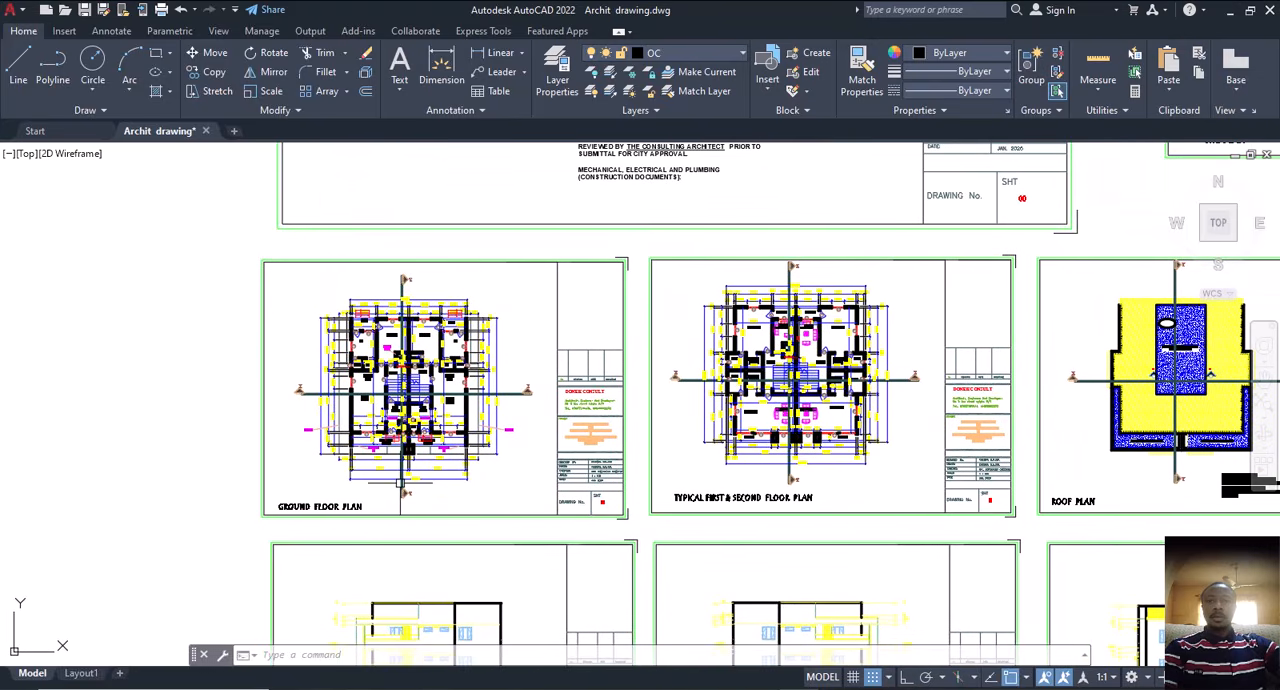
{"action": "mouse_move", "coordinate": [420, 481]}
{"action": "middle_mouse_down"}
{"action": "mouse_move", "coordinate": [483, 490]}
{"action": "mouse_move", "coordinate": [376, 456]}
{"action": "middle_mouse_up"}
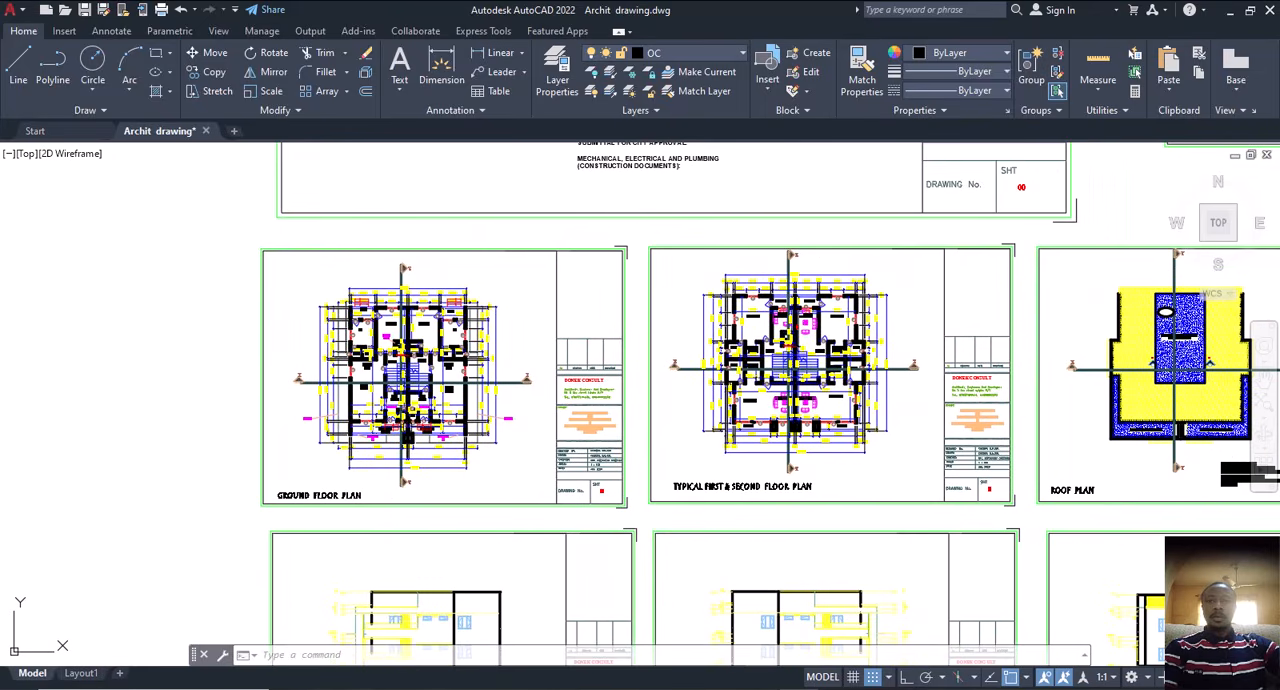
Step: Inspect the ground floor plan's entrance porches, ante rooms, overhead beams and dimensions up close
{"action": "scroll", "coordinate": [408, 424], "scroll_direction": "up", "scroll_amount": 6}
{"action": "mouse_move", "coordinate": [423, 388]}
{"action": "middle_mouse_down"}
{"action": "mouse_move", "coordinate": [541, 423]}
{"action": "mouse_move", "coordinate": [718, 278]}
{"action": "middle_mouse_up"}
{"action": "middle_click_drag", "start_coordinate": [477, 466], "coordinate": [506, 401]}
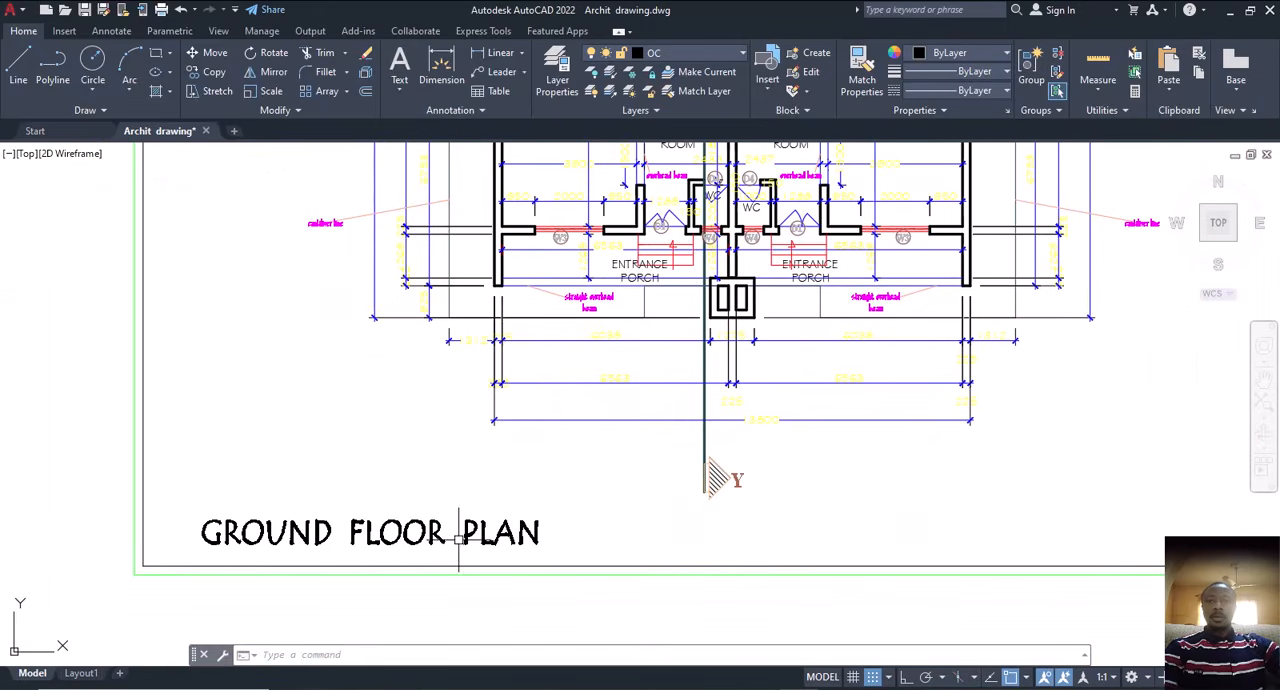
{"action": "scroll", "coordinate": [459, 538], "scroll_direction": "down", "scroll_amount": 4}
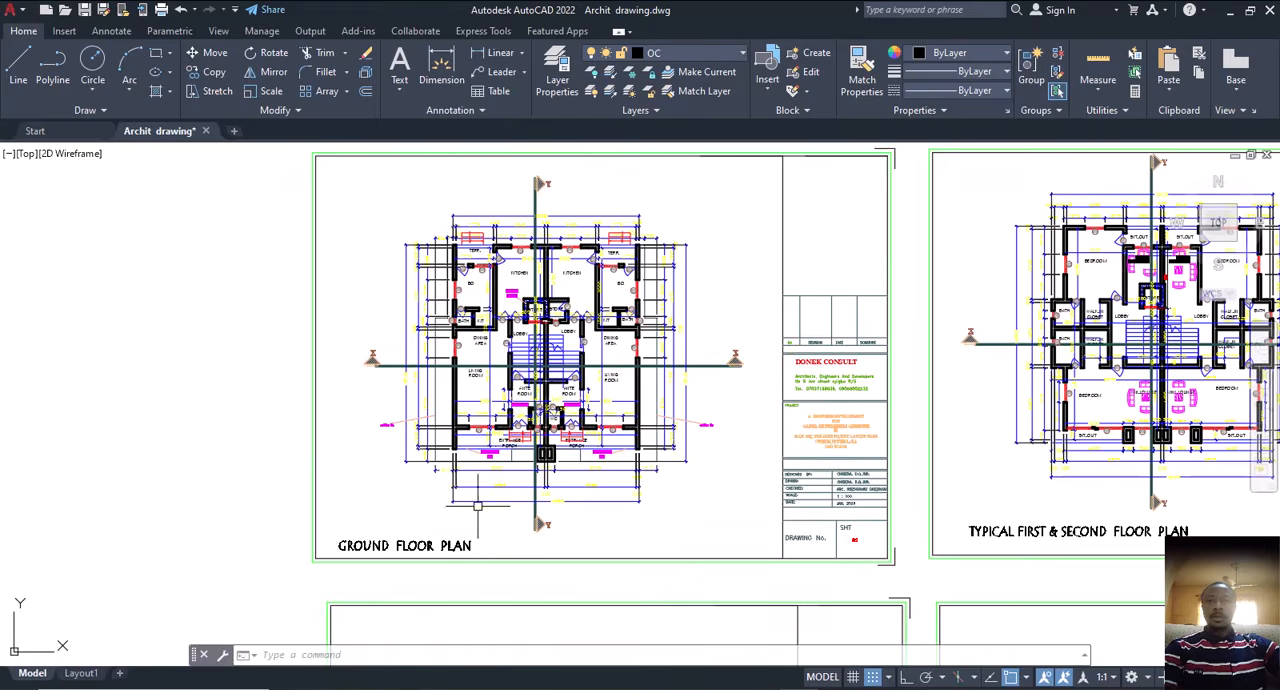
{"action": "scroll", "coordinate": [445, 455], "scroll_direction": "up", "scroll_amount": 1}
{"action": "scroll", "coordinate": [408, 447], "scroll_direction": "up", "scroll_amount": 4}
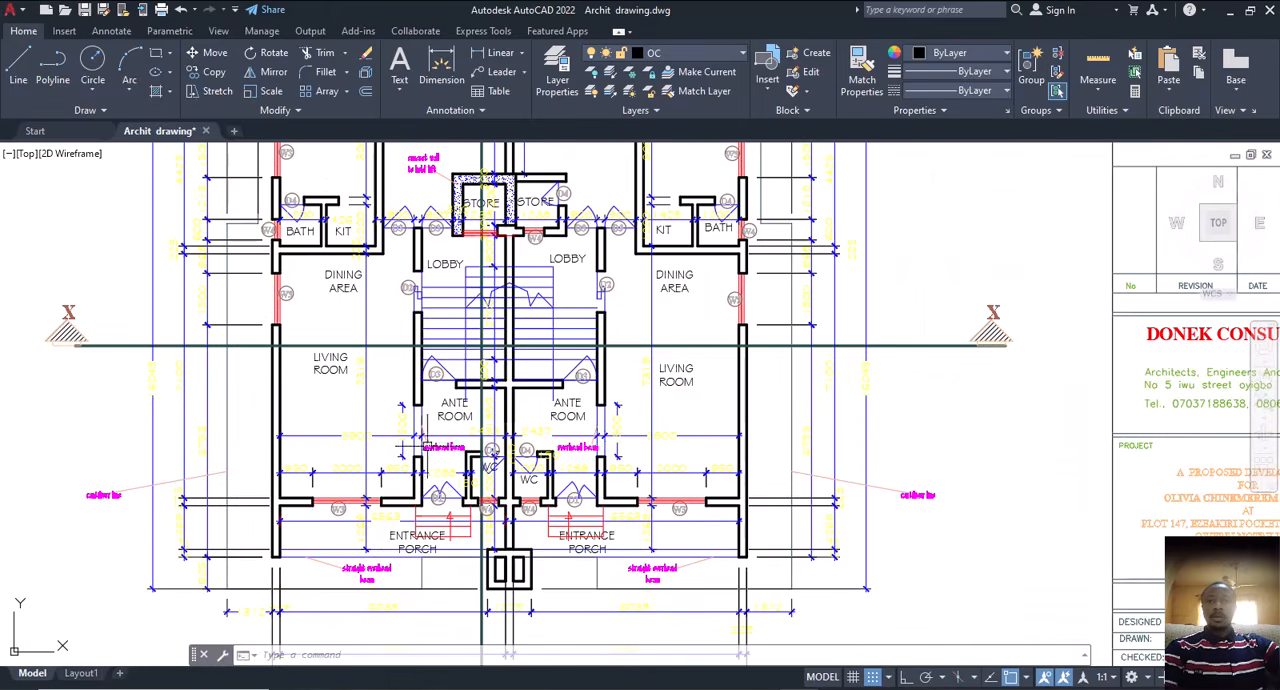
{"action": "scroll", "coordinate": [408, 447], "scroll_direction": "up", "scroll_amount": 4}
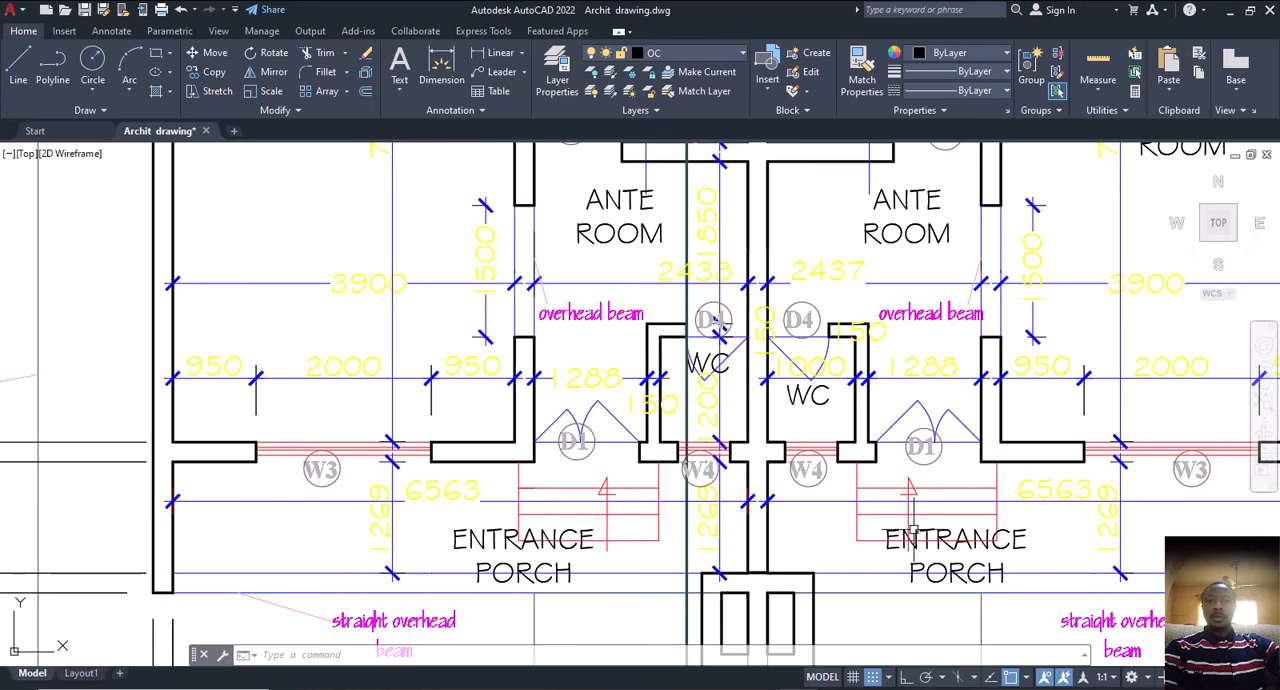
{"action": "scroll", "coordinate": [727, 547], "scroll_direction": "down", "scroll_amount": 6}
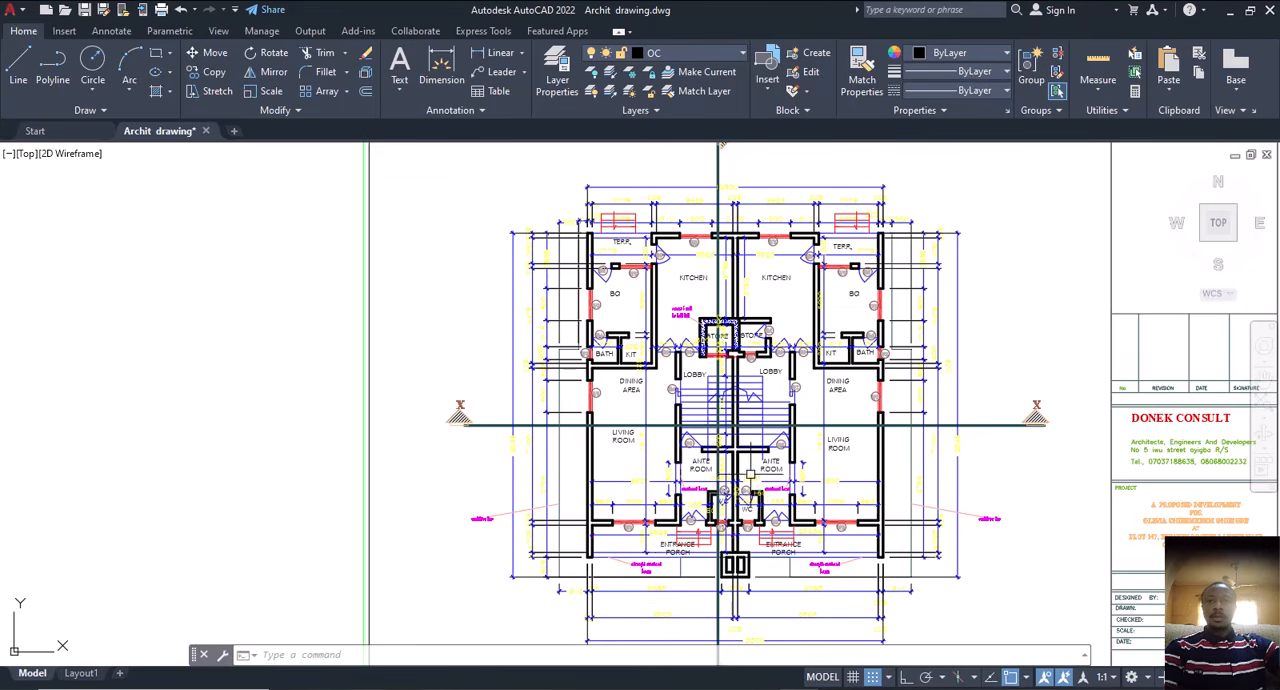
Step: Examine the typical first and second floor plan, including its title, bedrooms, mini-lounges and sit-outs
{"action": "mouse_move", "coordinate": [747, 435]}
{"action": "middle_mouse_down"}
{"action": "mouse_move", "coordinate": [543, 420]}
{"action": "mouse_move", "coordinate": [506, 397]}
{"action": "middle_mouse_up"}
{"action": "scroll", "coordinate": [430, 462], "scroll_direction": "down", "scroll_amount": 4}
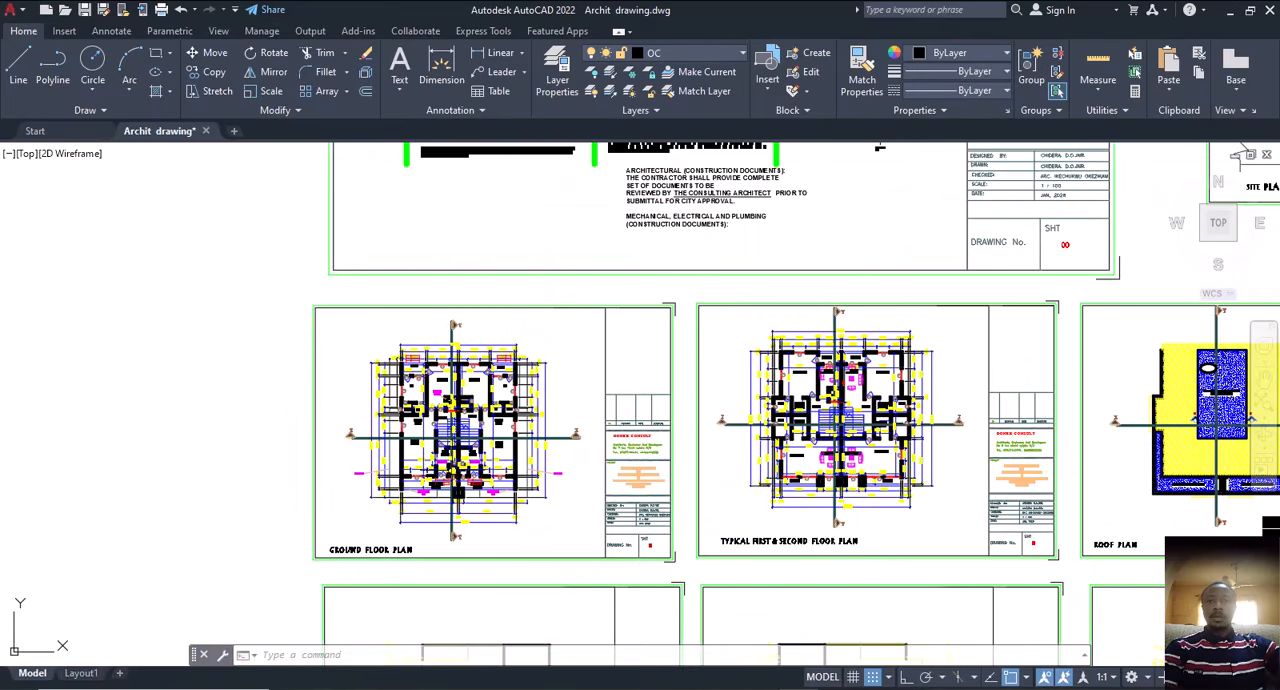
{"action": "middle_click_drag", "start_coordinate": [796, 542], "coordinate": [720, 552]}
{"action": "scroll", "coordinate": [720, 552], "scroll_direction": "up", "scroll_amount": 6}
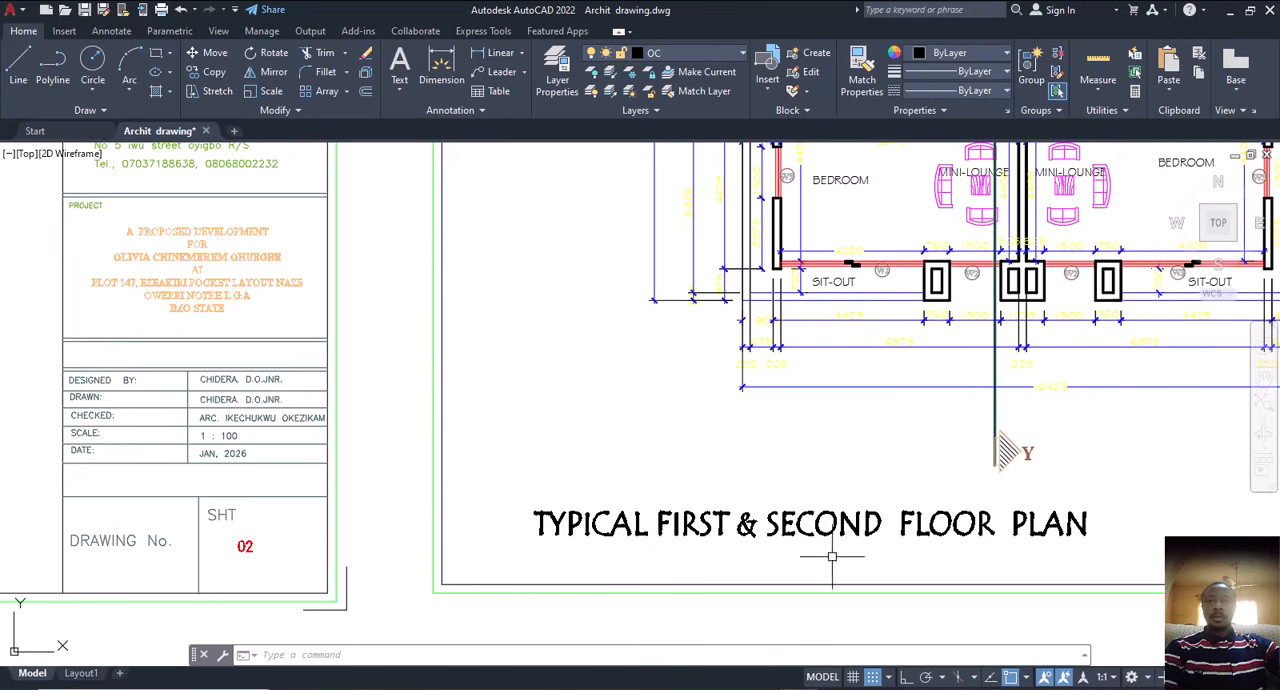
{"action": "scroll", "coordinate": [660, 540], "scroll_direction": "down", "scroll_amount": 4}
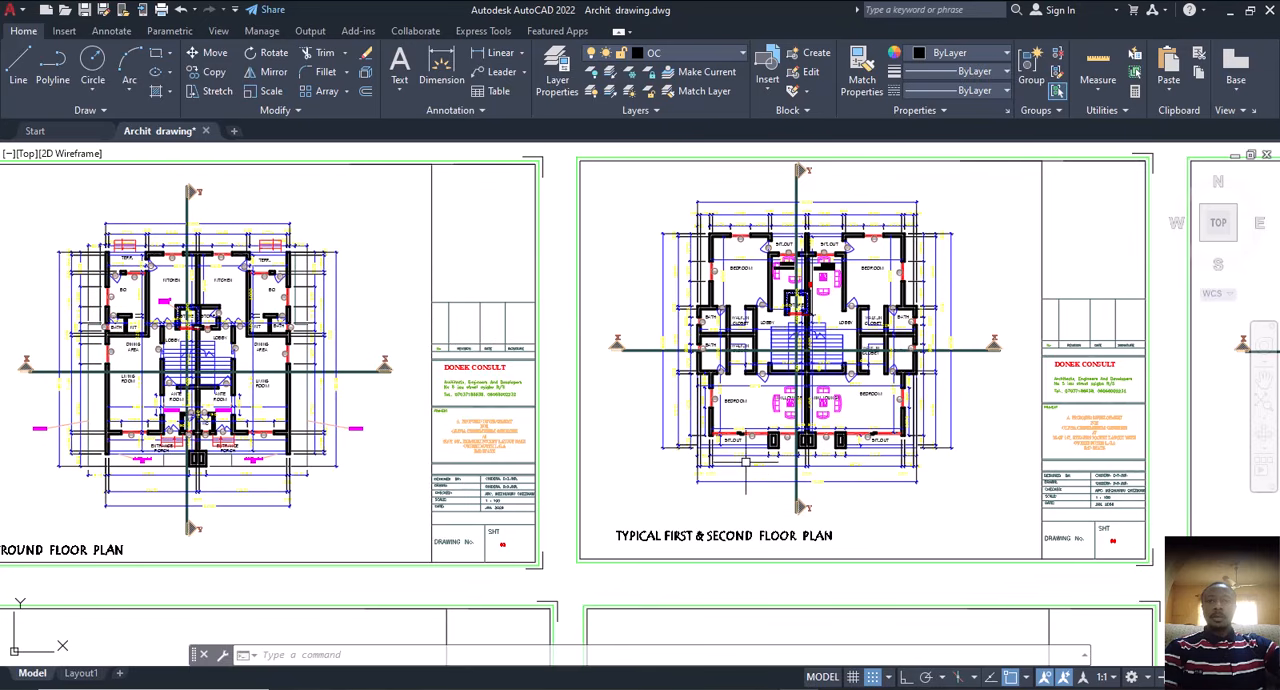
Step: Examine the roof plan, including the decked area for the water tank and solar panels
{"action": "scroll", "coordinate": [692, 470], "scroll_direction": "down", "scroll_amount": 4}
{"action": "middle_click_drag", "start_coordinate": [820, 480], "coordinate": [625, 473]}
{"action": "scroll", "coordinate": [778, 414], "scroll_direction": "up", "scroll_amount": 2}
{"action": "scroll", "coordinate": [778, 414], "scroll_direction": "up", "scroll_amount": 5}
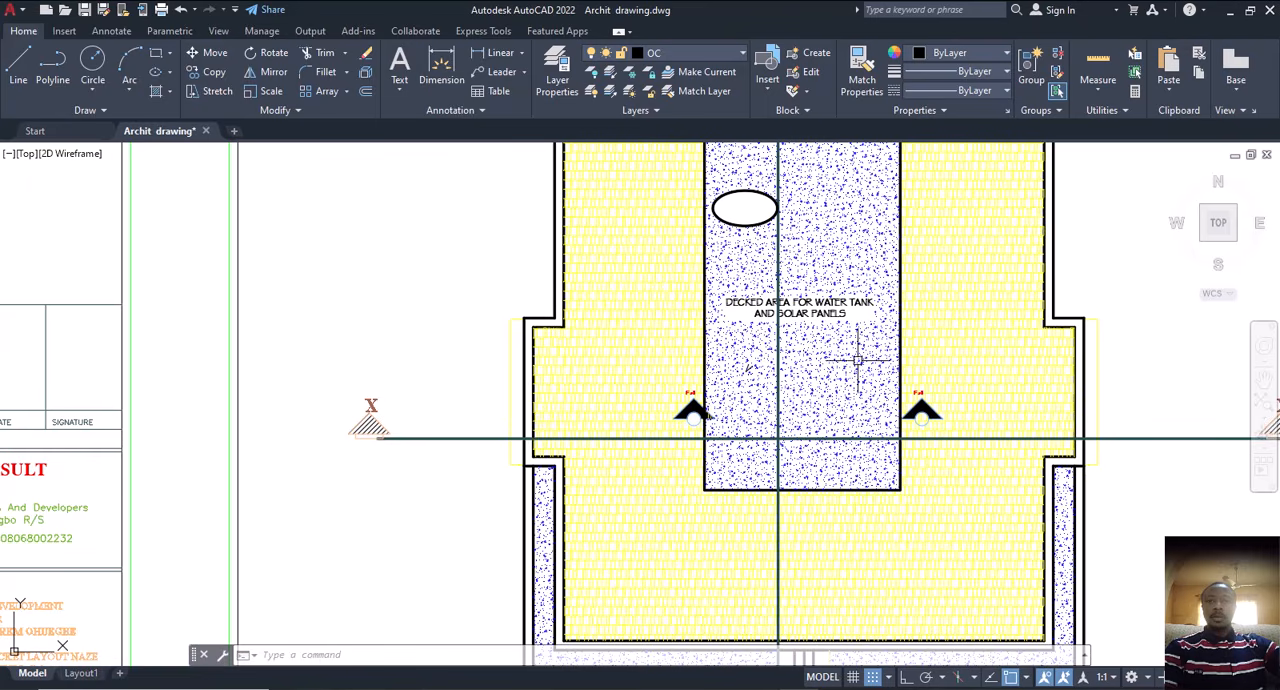
{"action": "scroll", "coordinate": [851, 453], "scroll_direction": "down", "scroll_amount": 2}
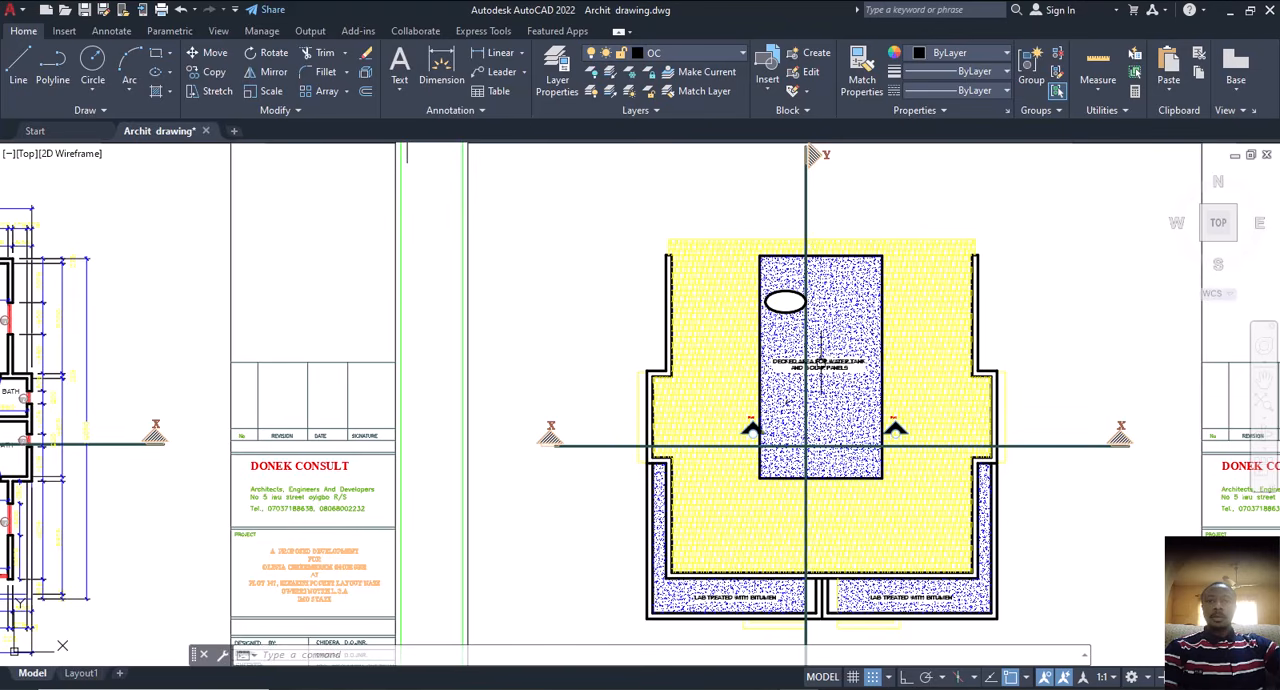
Step: Examine the bitumen-treated slab areas along the front edge of the roof plan up close
{"action": "scroll", "coordinate": [750, 374], "scroll_direction": "down", "scroll_amount": 2}
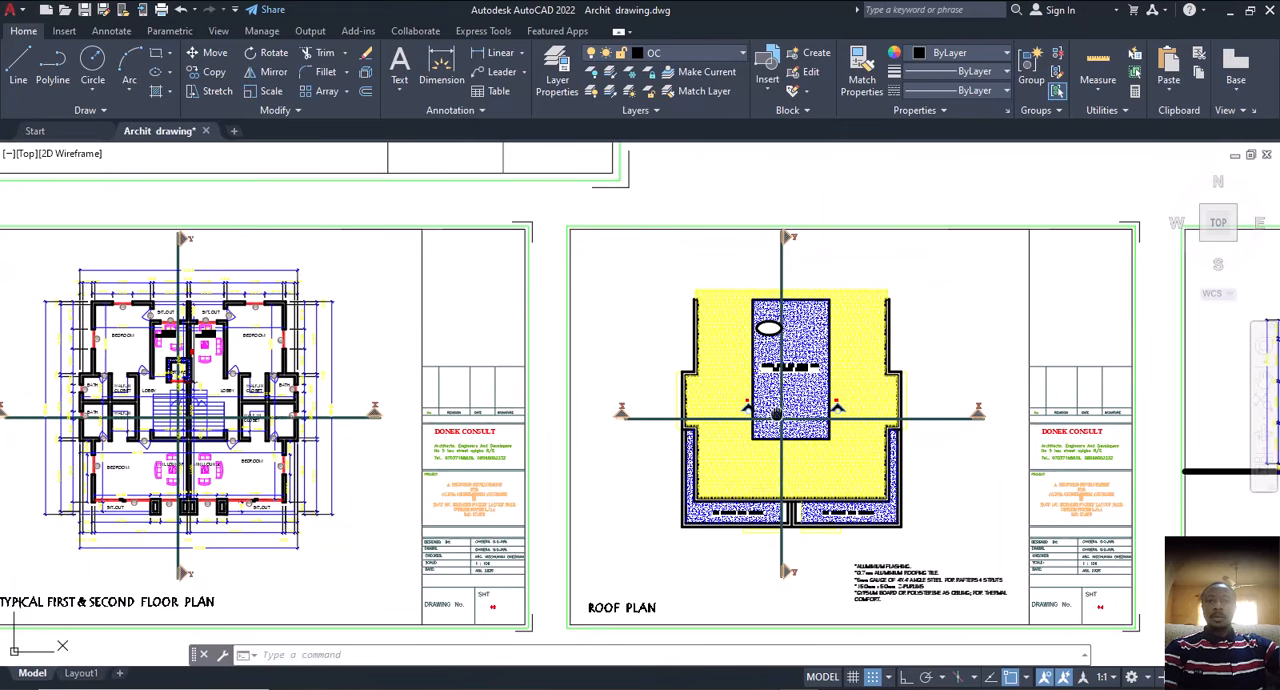
{"action": "middle_click_drag", "start_coordinate": [777, 414], "coordinate": [706, 340]}
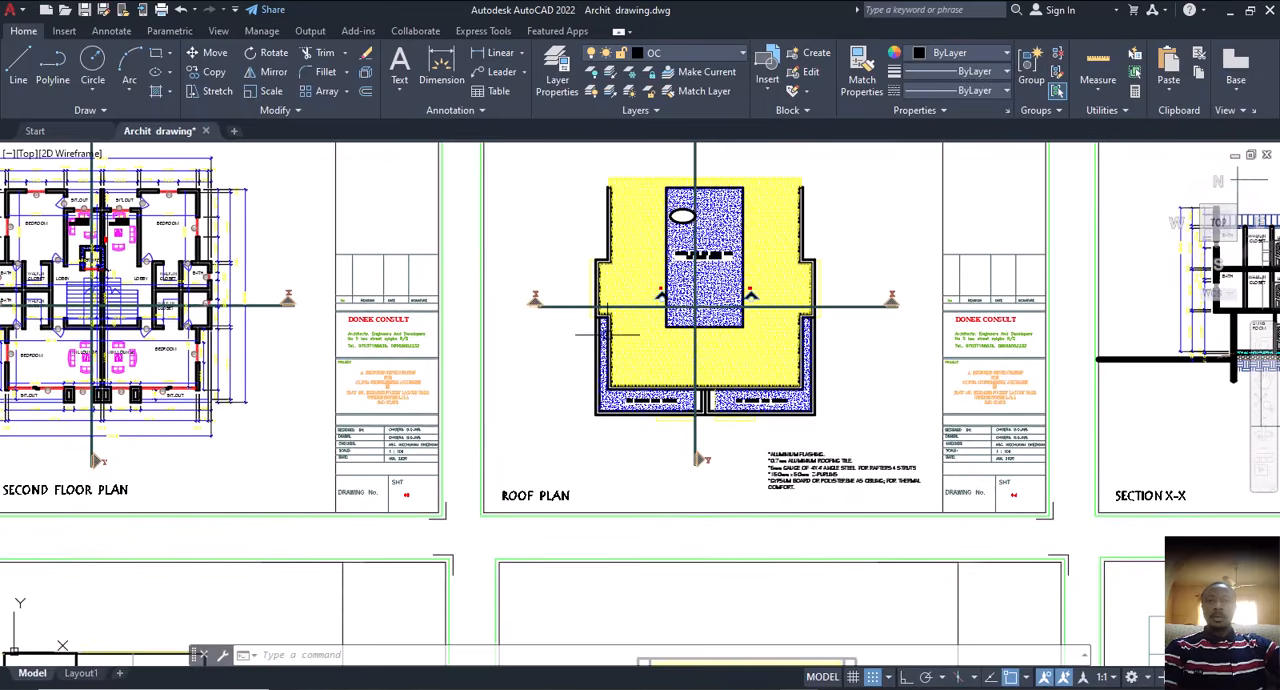
{"action": "scroll", "coordinate": [608, 333], "scroll_direction": "up", "scroll_amount": 8}
{"action": "scroll", "coordinate": [560, 300], "scroll_direction": "down", "scroll_amount": 5}
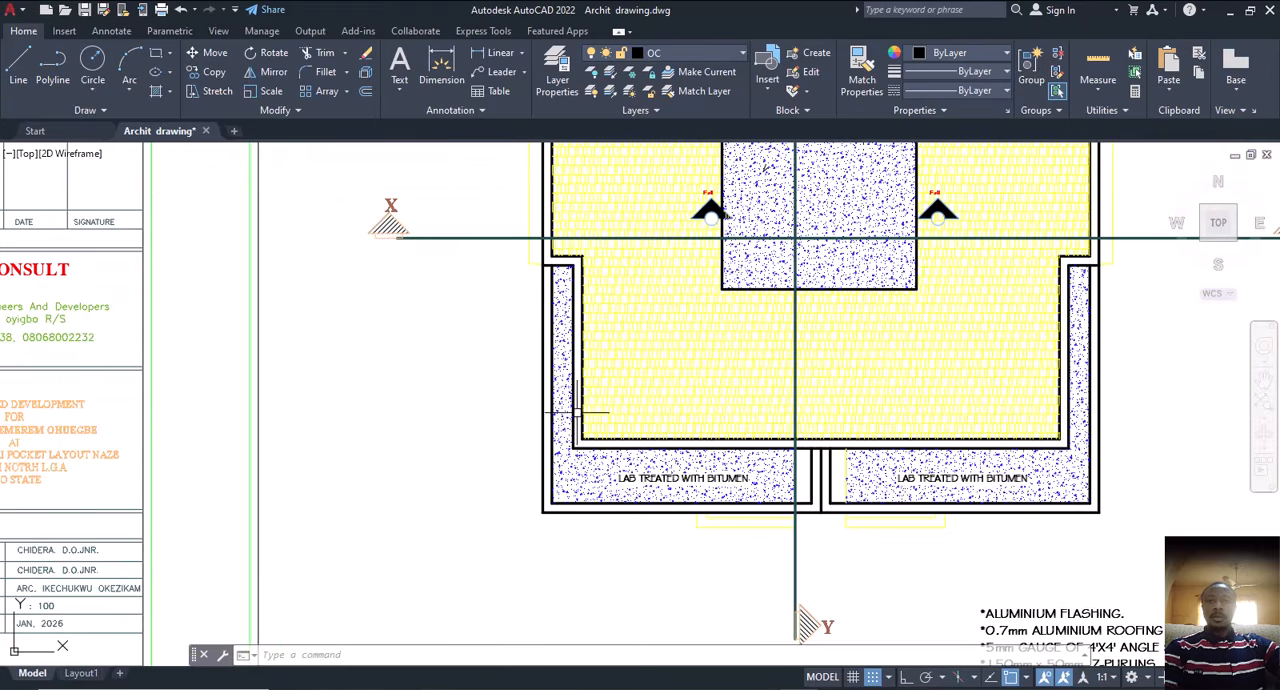
{"action": "scroll", "coordinate": [657, 494], "scroll_direction": "up", "scroll_amount": 4}
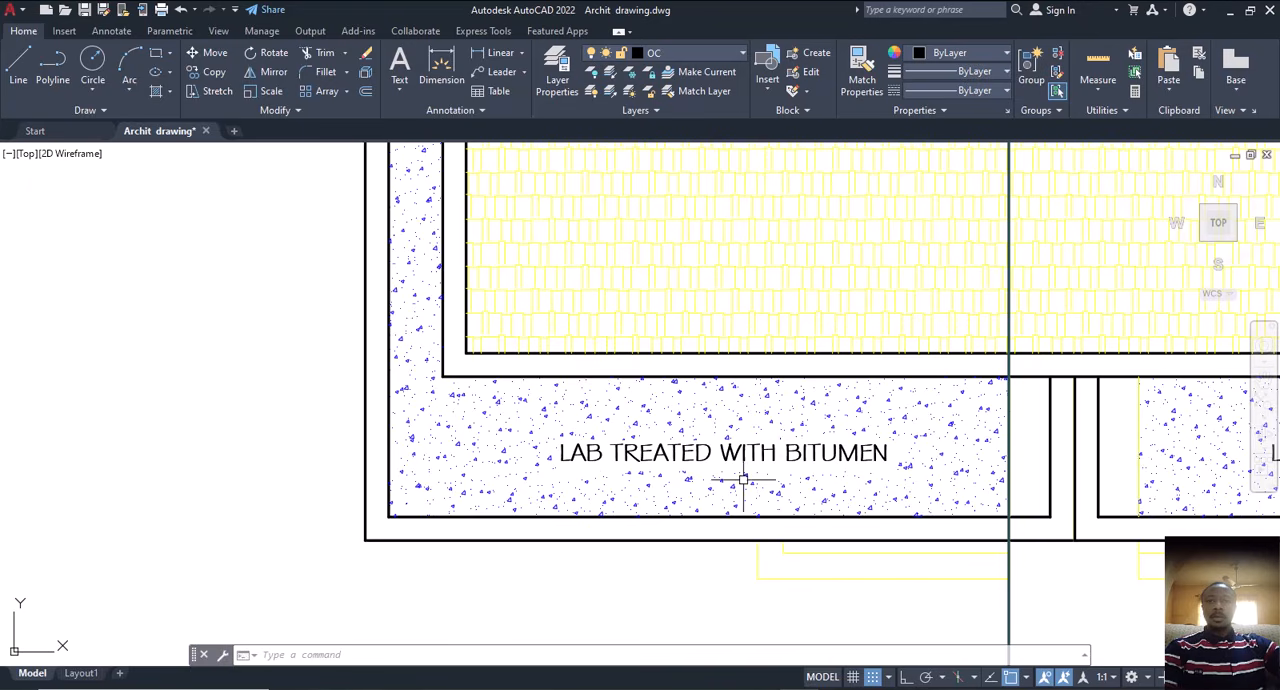
{"action": "middle_click_drag", "start_coordinate": [879, 489], "coordinate": [618, 482]}
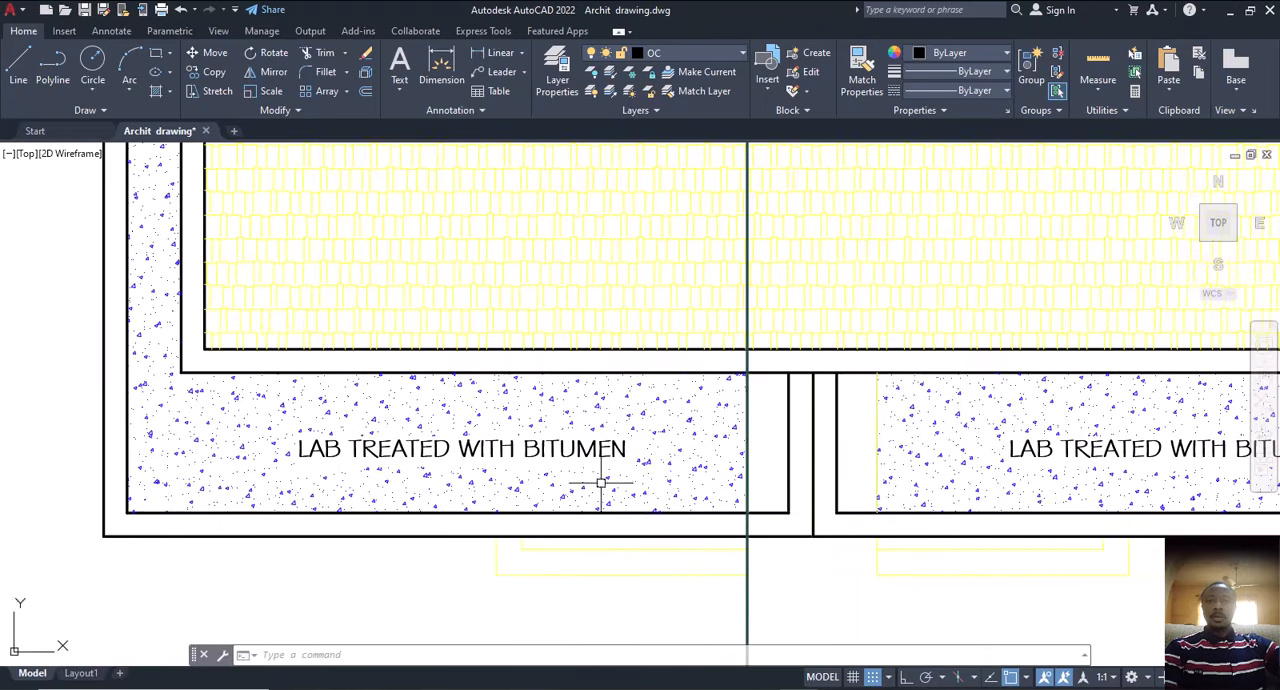
{"action": "scroll", "coordinate": [625, 486], "scroll_direction": "down", "scroll_amount": 2}
{"action": "middle_click_drag", "start_coordinate": [1043, 468], "coordinate": [909, 554]}
{"action": "scroll", "coordinate": [940, 490], "scroll_direction": "down", "scroll_amount": 8}
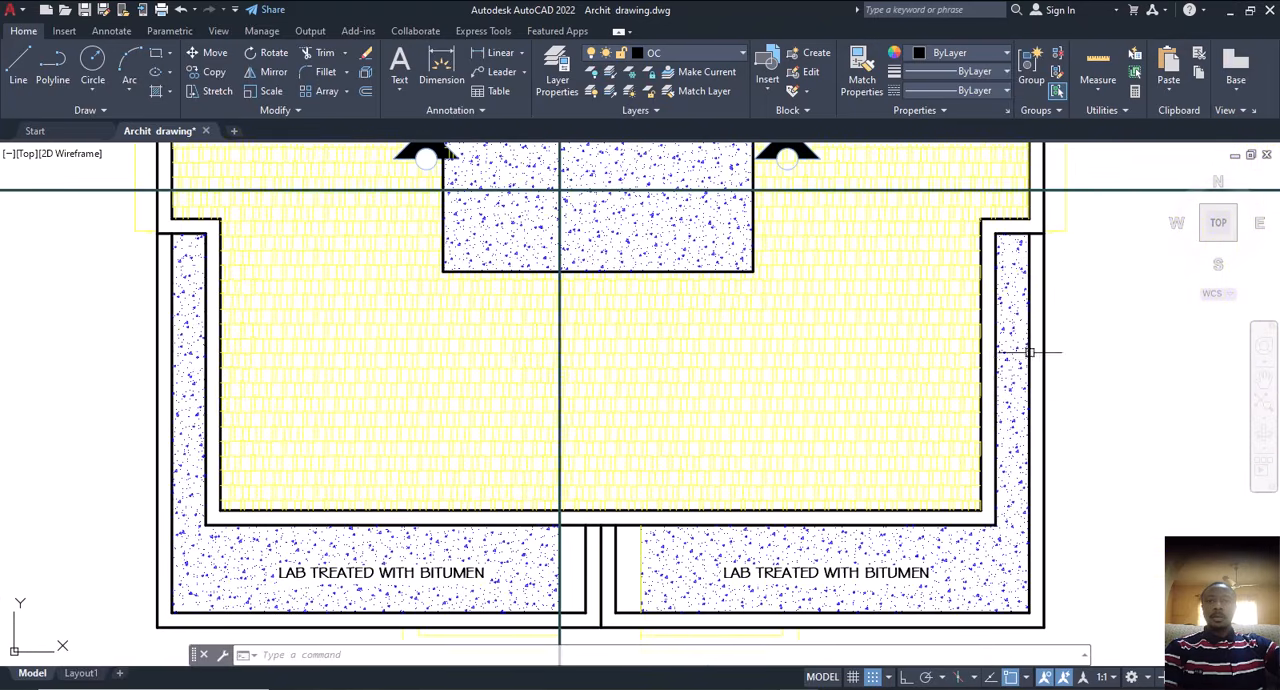
Step: Inspect section X-X, including its stair halls, storey heights and foundations
{"action": "middle_click_drag", "start_coordinate": [1013, 414], "coordinate": [755, 400]}
{"action": "scroll", "coordinate": [858, 392], "scroll_direction": "up", "scroll_amount": 6}
{"action": "middle_click_drag", "start_coordinate": [843, 385], "coordinate": [765, 576]}
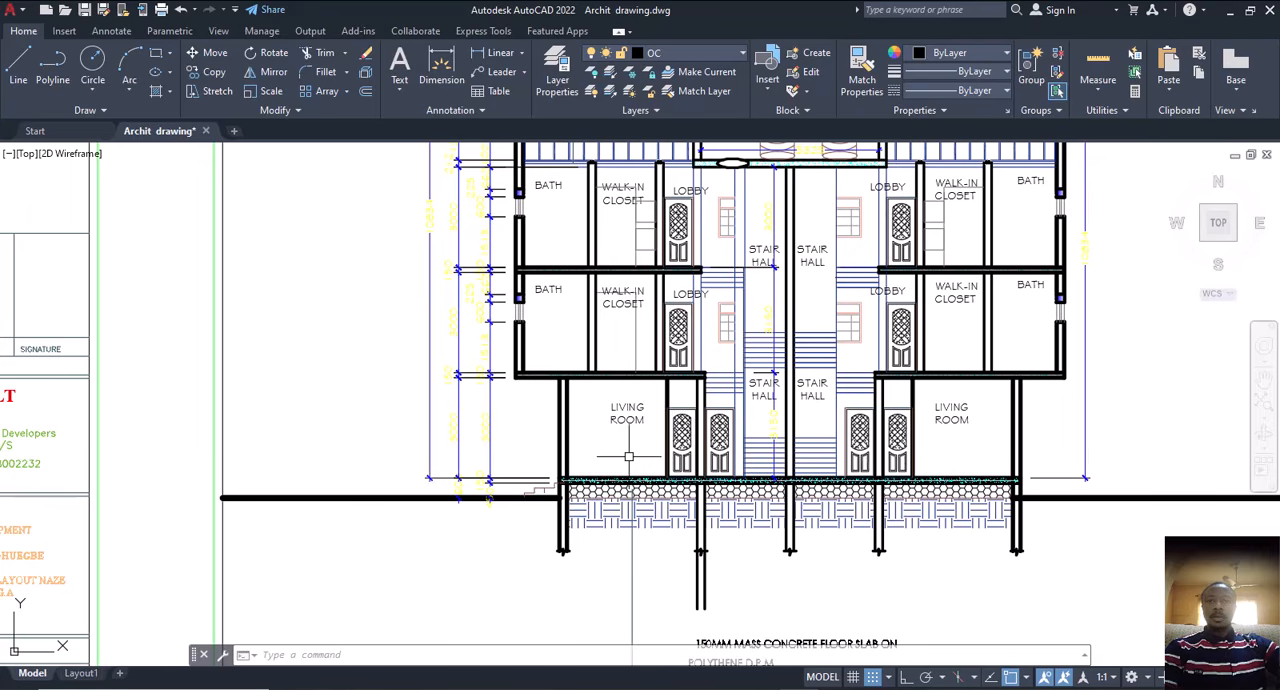
Step: Review the complete set of drawing sheets and locate the ground floor plan and the typical first and second floor plan
{"action": "scroll", "coordinate": [754, 433], "scroll_direction": "down", "scroll_amount": 6}
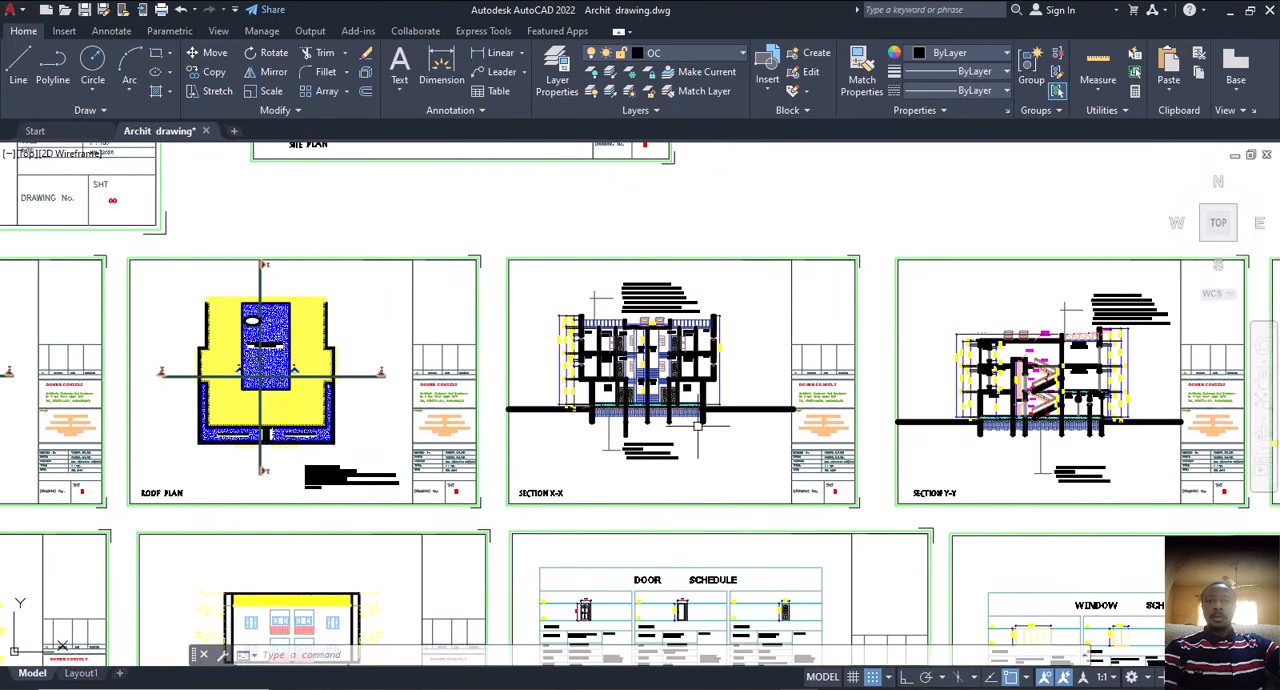
{"action": "scroll", "coordinate": [910, 388], "scroll_direction": "down", "scroll_amount": 2}
{"action": "scroll", "coordinate": [820, 414], "scroll_direction": "down", "scroll_amount": 4}
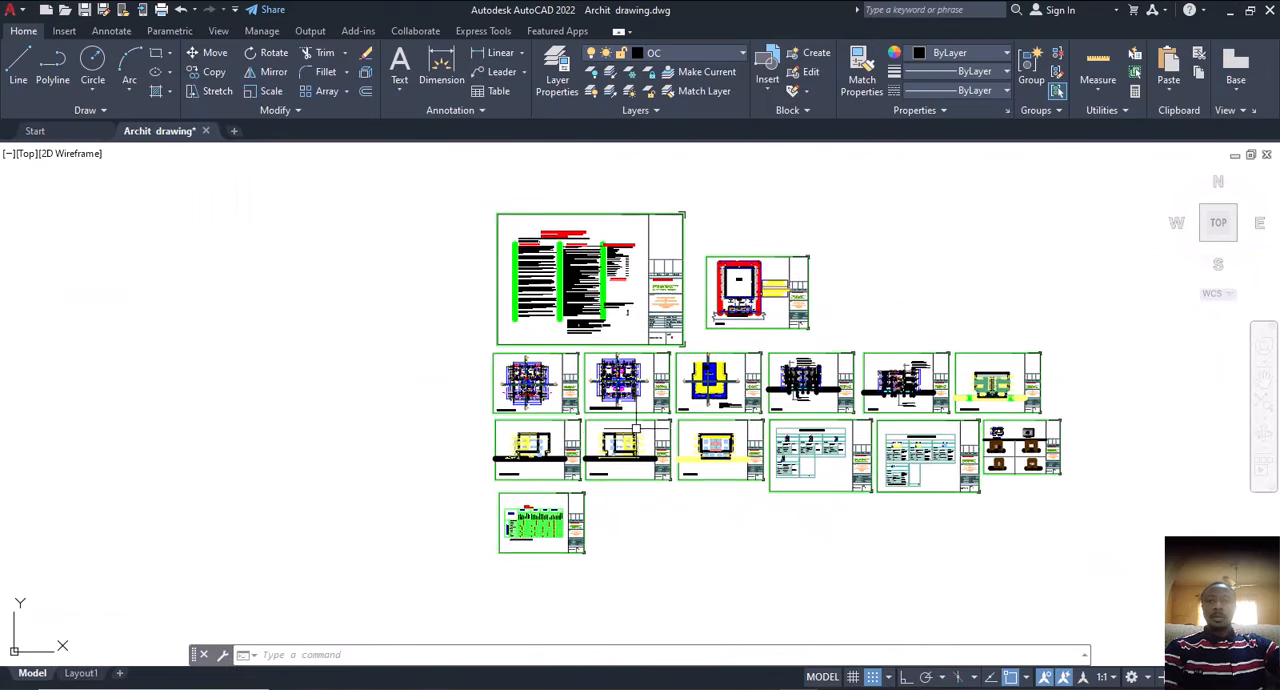
{"action": "middle_click_drag", "start_coordinate": [575, 418], "coordinate": [652, 426]}
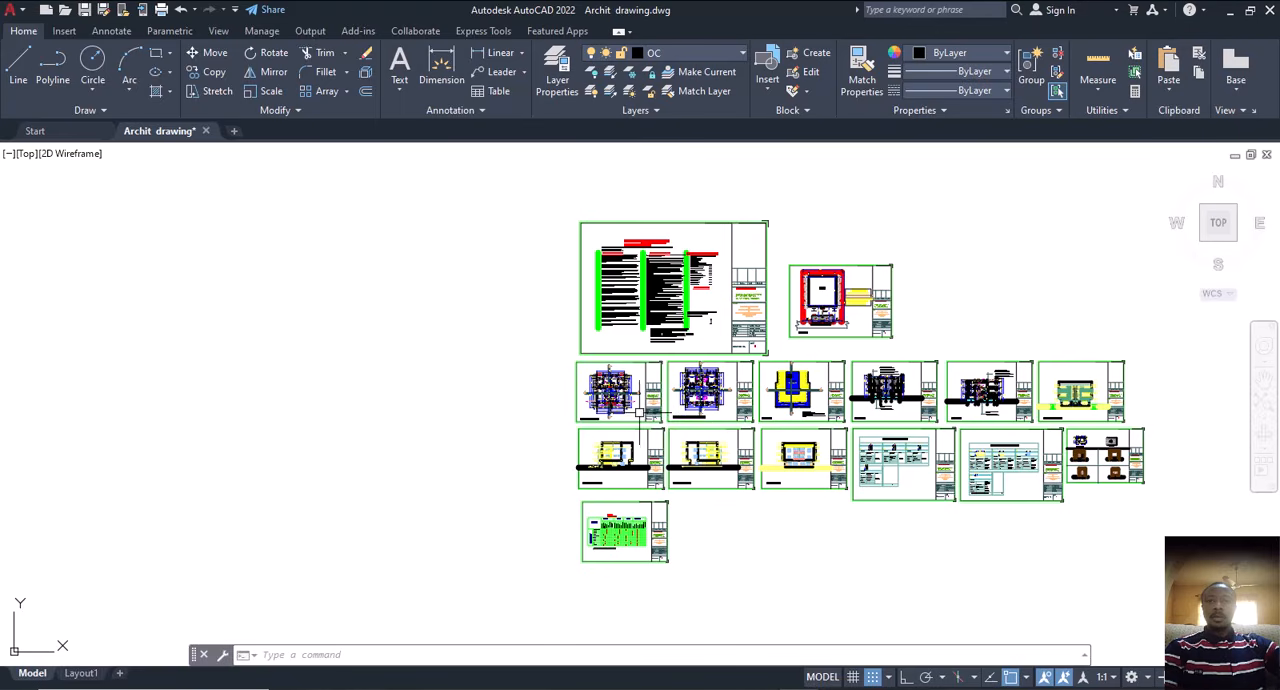
{"action": "scroll", "coordinate": [627, 396], "scroll_direction": "up", "scroll_amount": 4}
{"action": "middle_click_drag", "start_coordinate": [630, 400], "coordinate": [550, 398]}
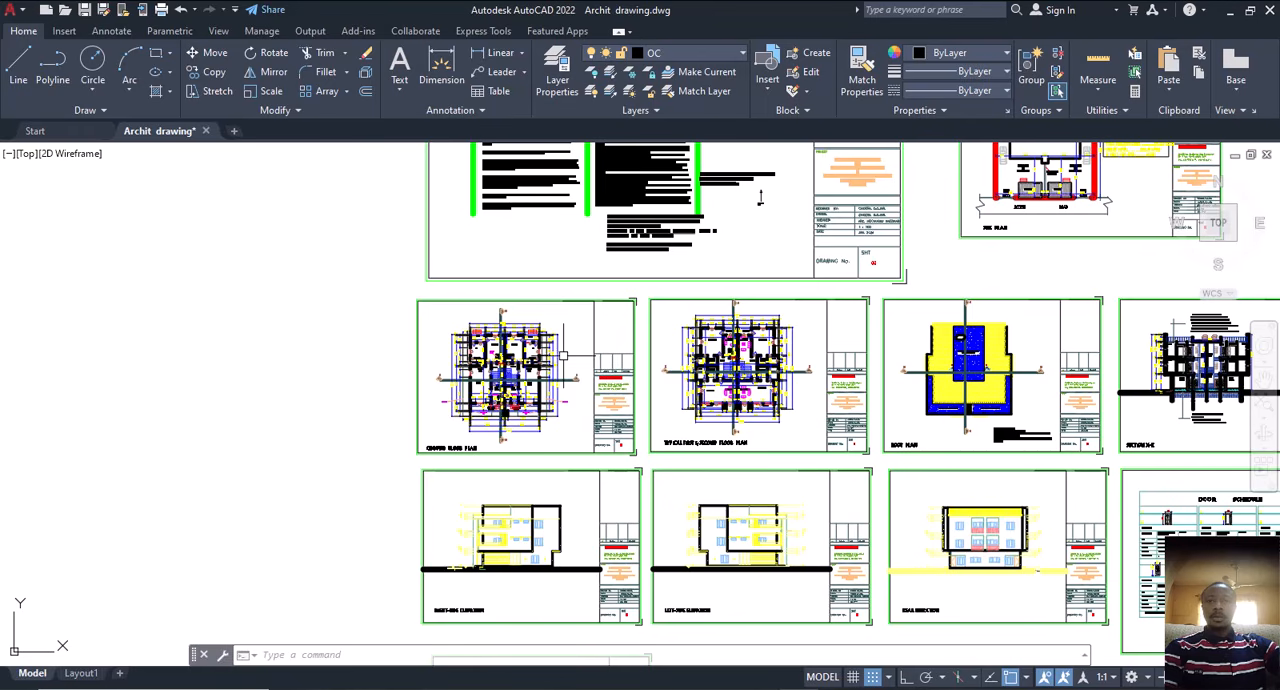
{"action": "middle_click_drag", "start_coordinate": [544, 375], "coordinate": [597, 388]}
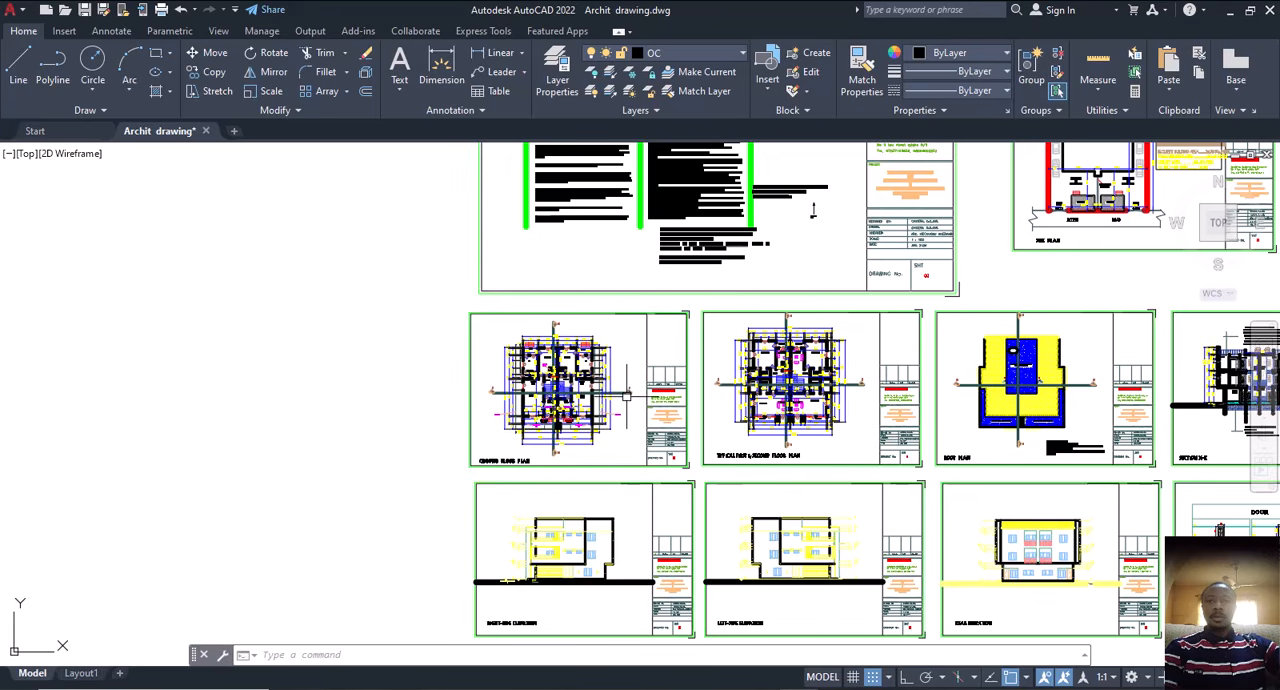
{"action": "middle_click_drag", "start_coordinate": [622, 397], "coordinate": [561, 390]}
{"action": "scroll", "coordinate": [755, 403], "scroll_direction": "up", "scroll_amount": 2}
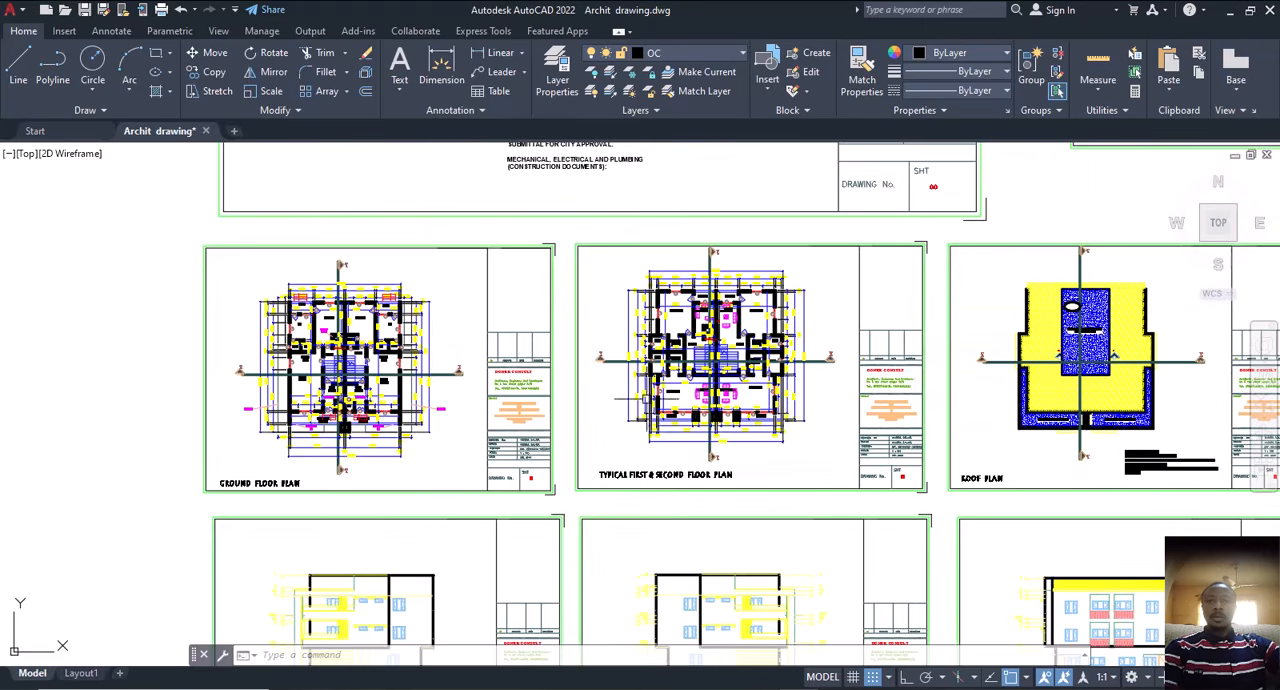
{"action": "scroll", "coordinate": [576, 391], "scroll_direction": "down", "scroll_amount": 2}
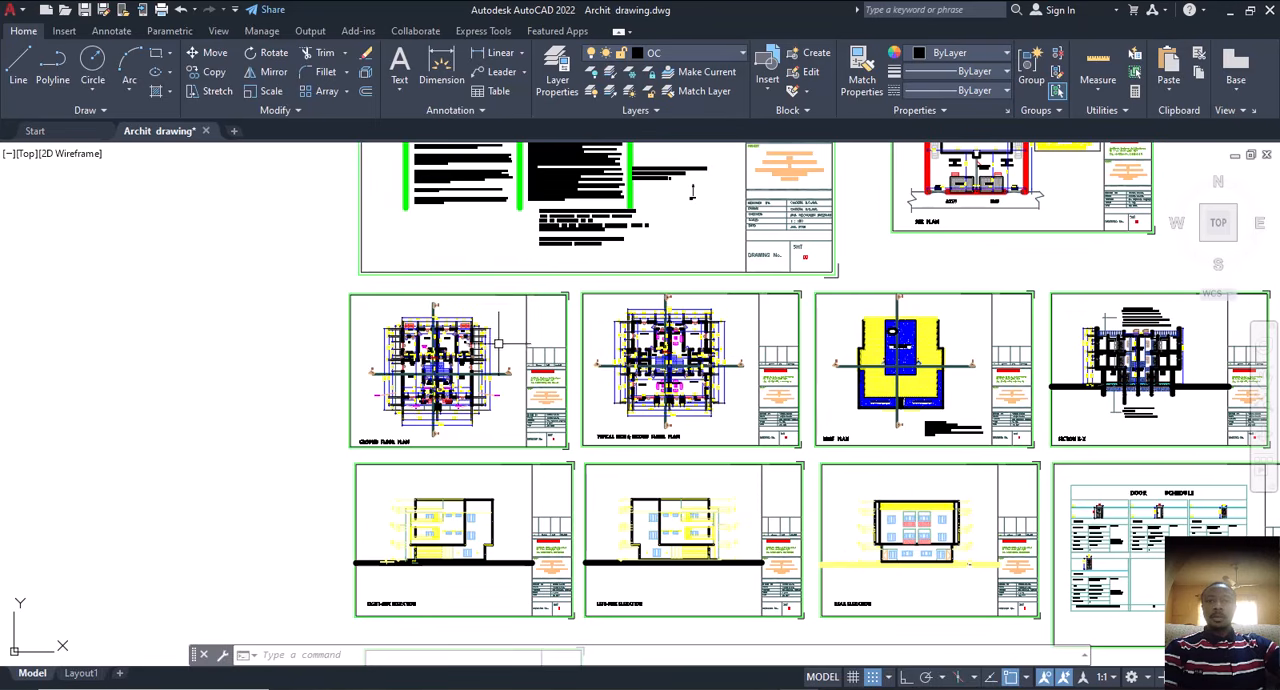
{"action": "scroll", "coordinate": [497, 342], "scroll_direction": "up", "scroll_amount": 2}
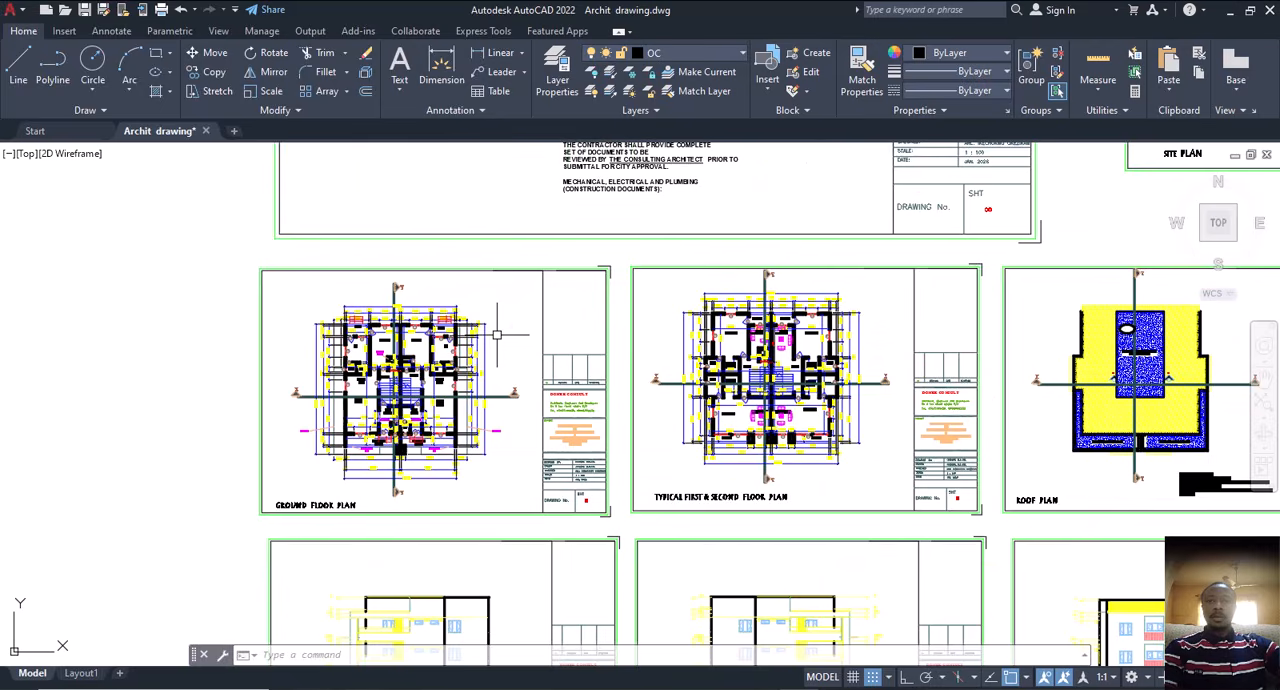
Step: Copy the ground floor plan and the typical first and second floor plan together into the empty space below the elevation sheets
{"action": "left_click", "coordinate": [535, 278]}
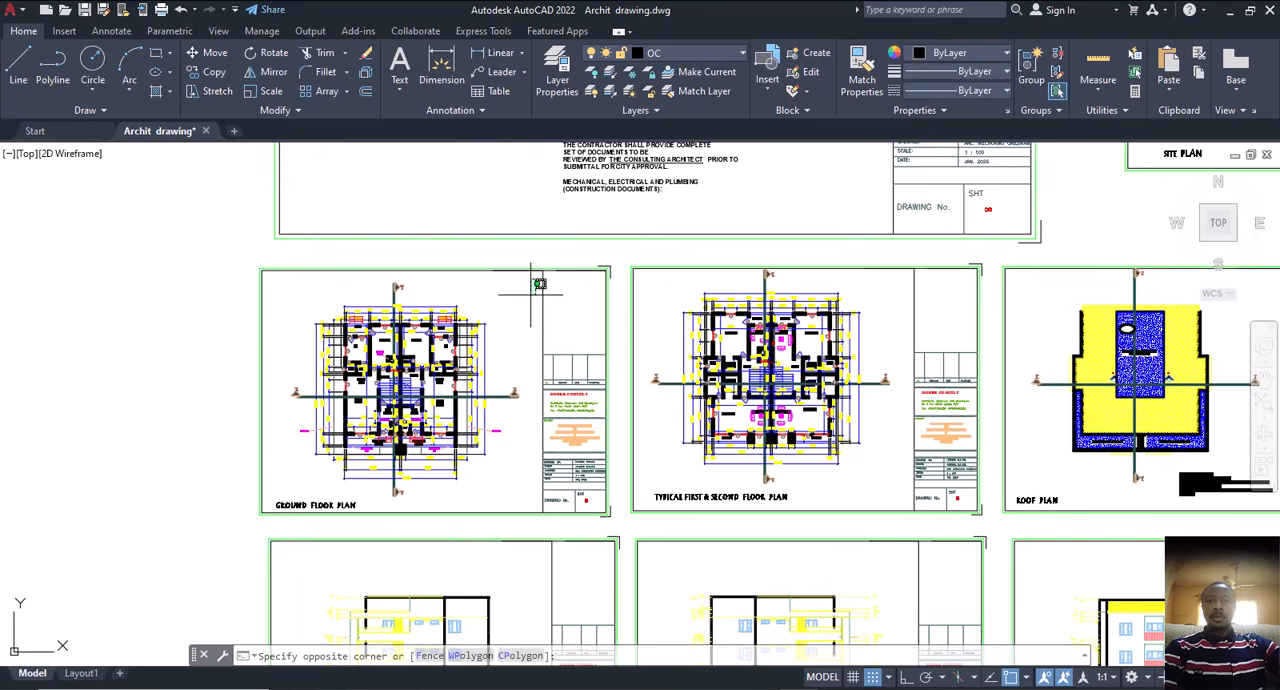
{"action": "left_click", "coordinate": [270, 497]}
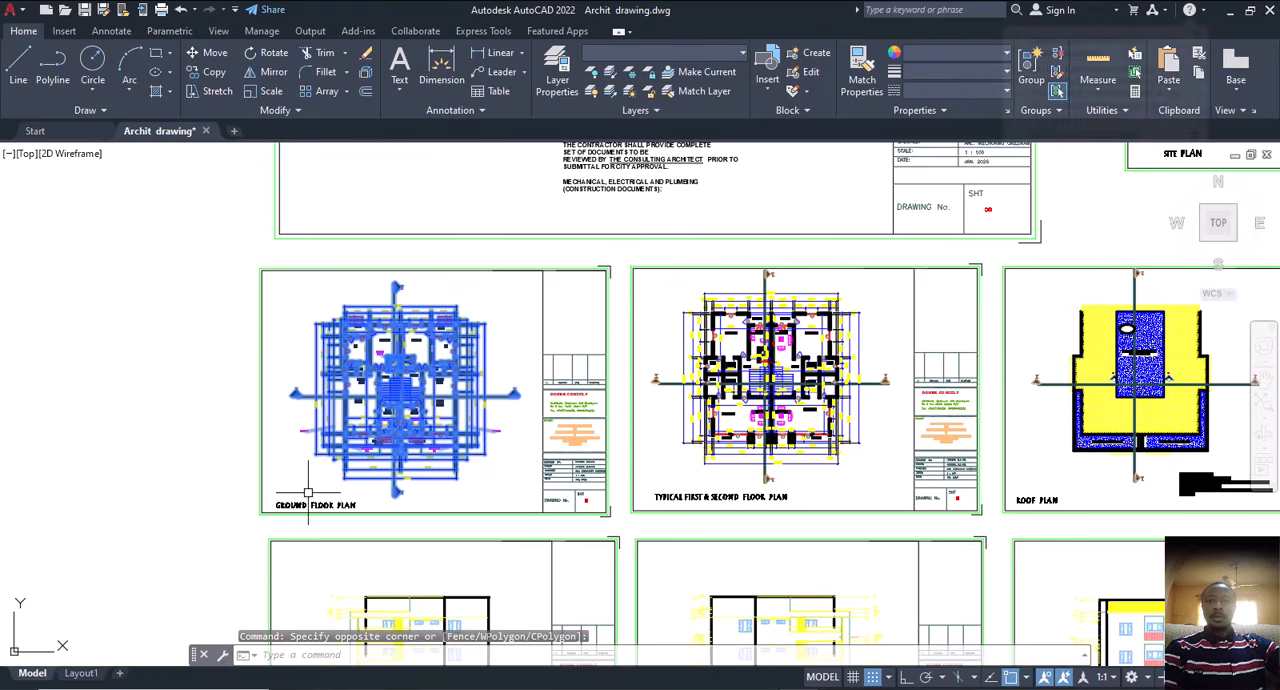
{"action": "left_click", "coordinate": [897, 279]}
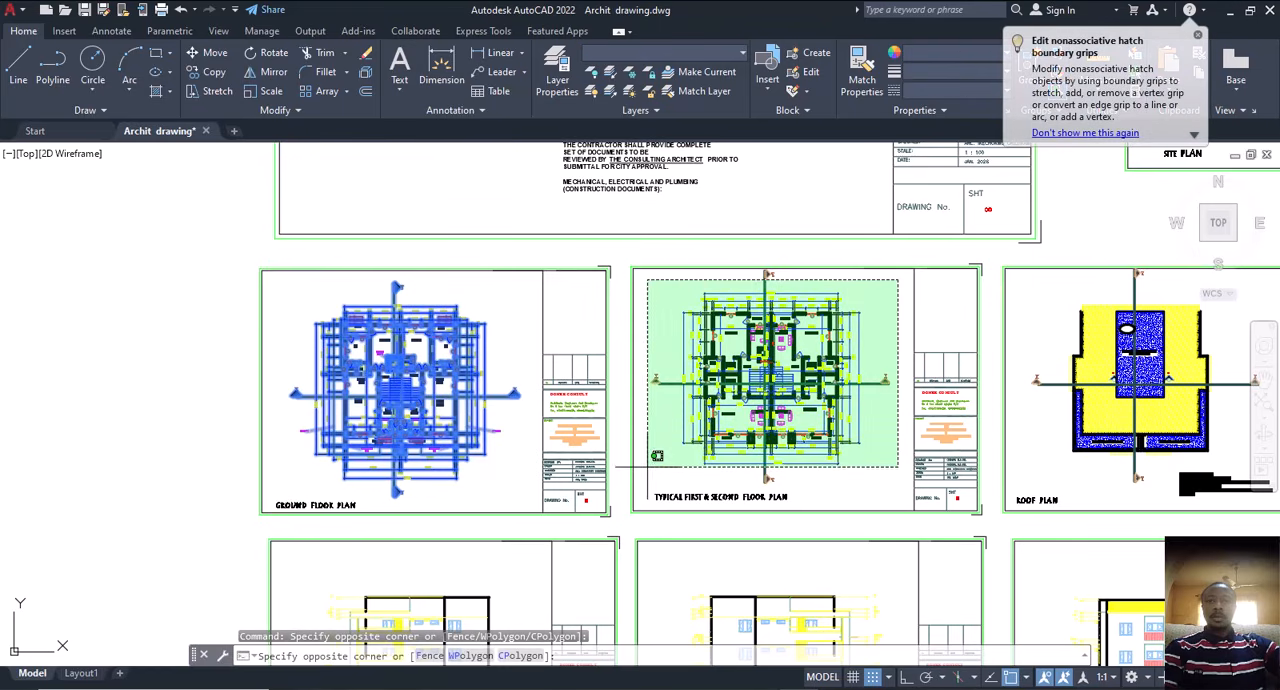
{"action": "left_click", "coordinate": [645, 465]}
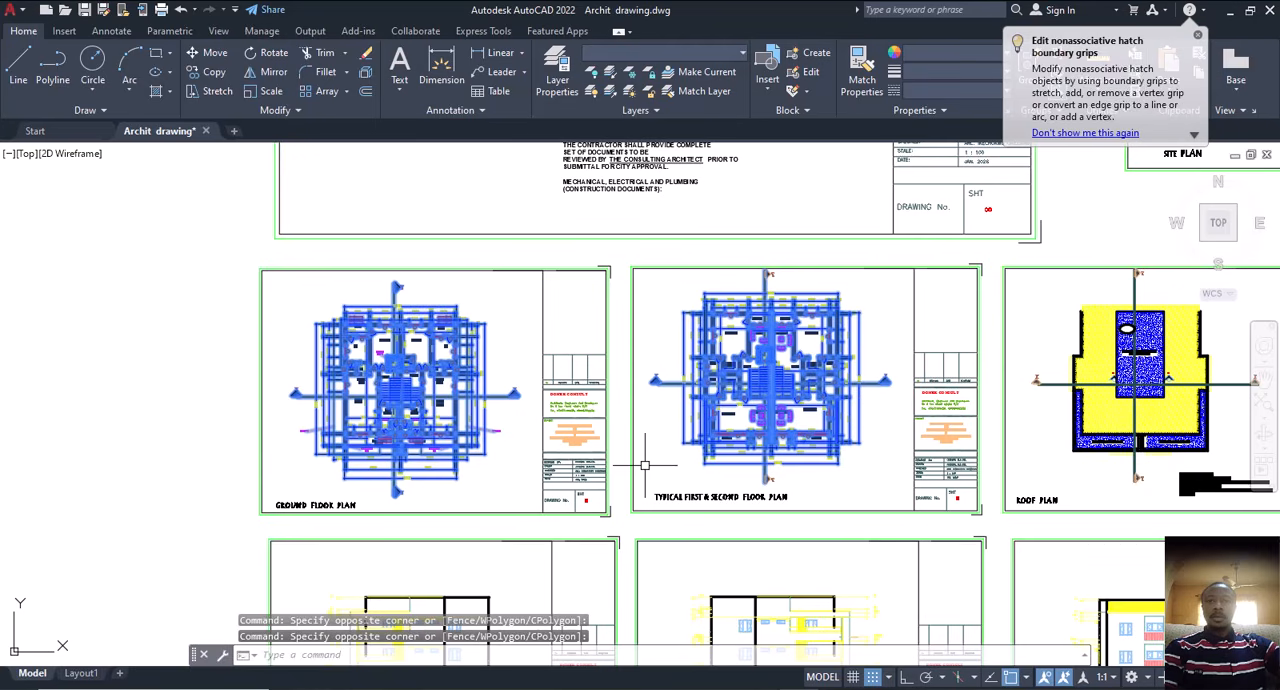
{"action": "type", "text": "co"}
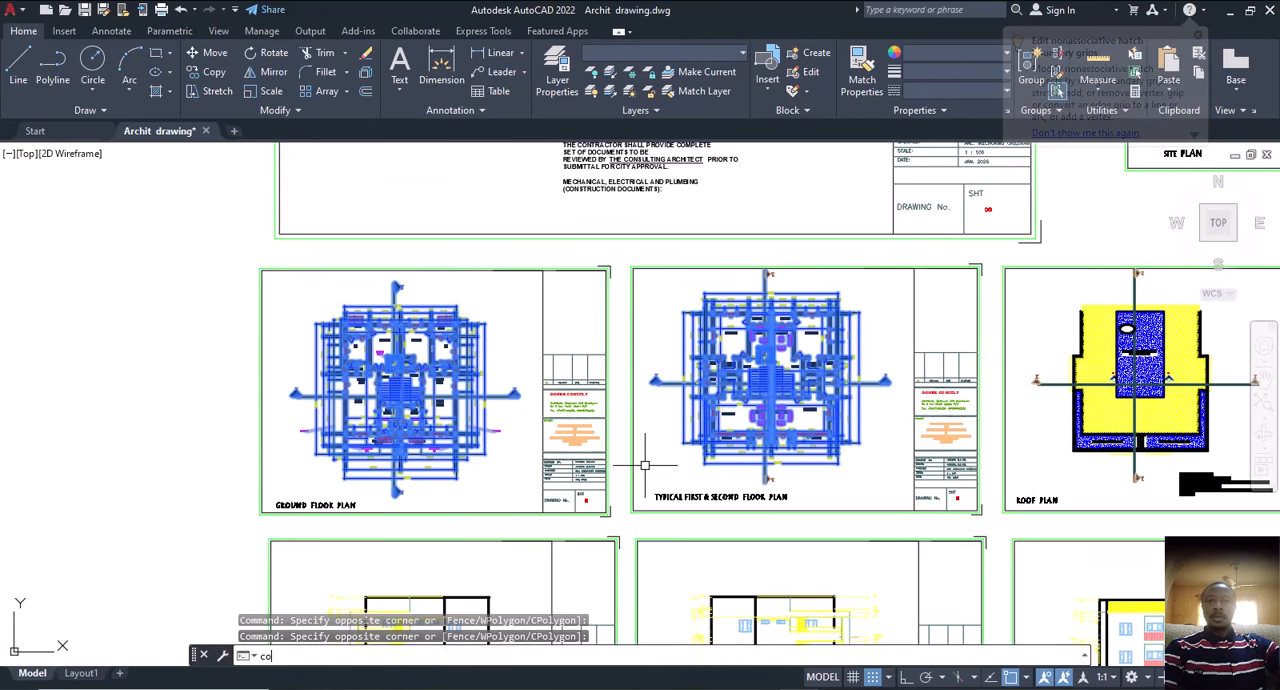
{"action": "key", "text": "Return"}
{"action": "left_click", "coordinate": [740, 455]}
{"action": "scroll", "coordinate": [613, 322], "scroll_direction": "down", "scroll_amount": 5}
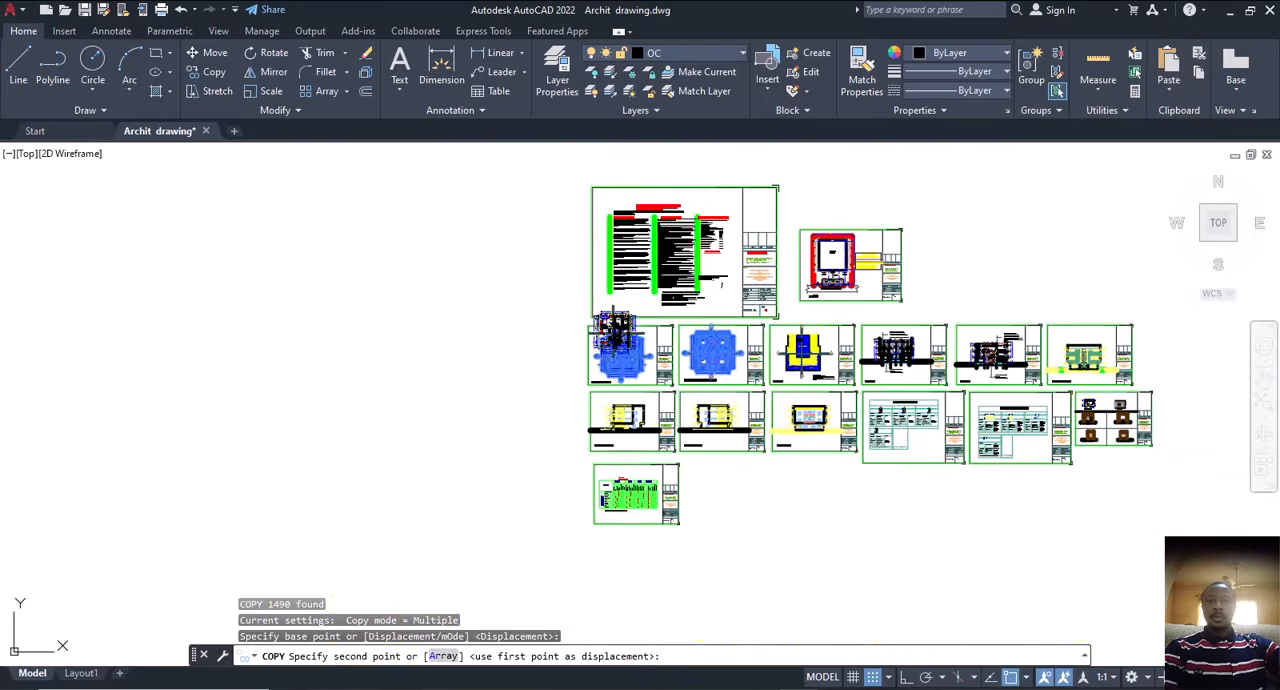
{"action": "scroll", "coordinate": [728, 302], "scroll_direction": "down", "scroll_amount": 4}
{"action": "scroll", "coordinate": [785, 458], "scroll_direction": "up", "scroll_amount": 6}
{"action": "middle_click_drag", "start_coordinate": [729, 365], "coordinate": [664, 608]}
{"action": "scroll", "coordinate": [684, 526], "scroll_direction": "up", "scroll_amount": 2}
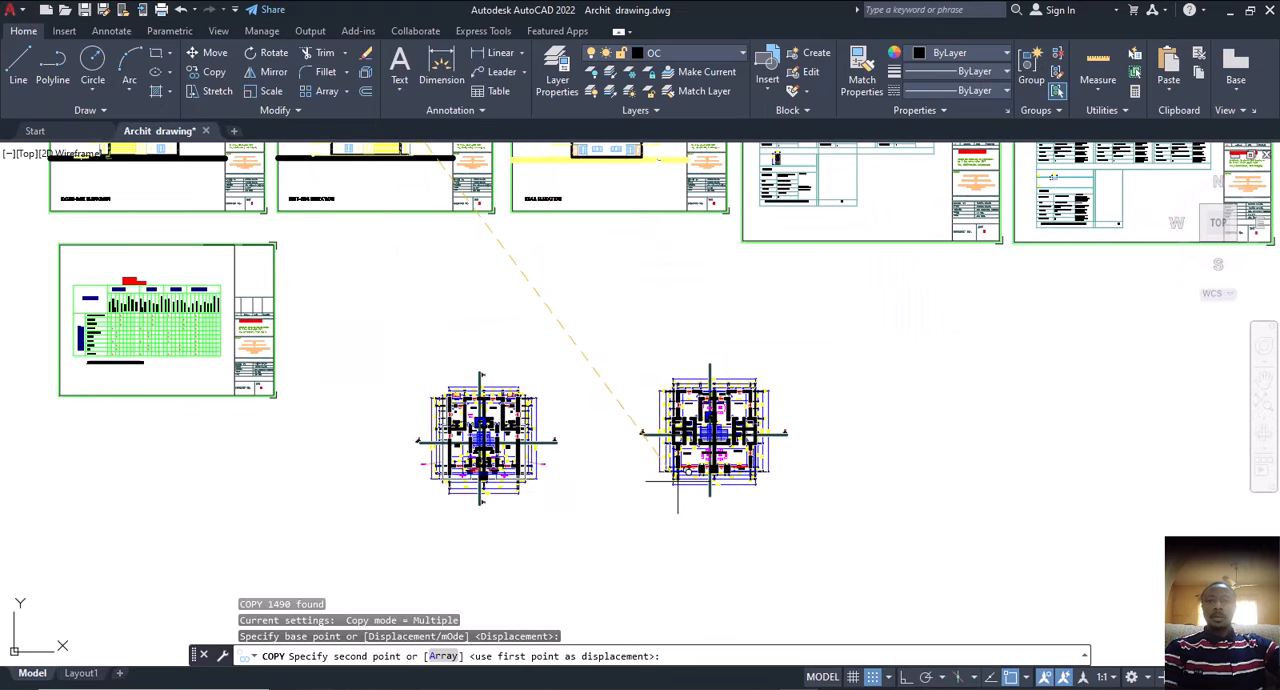
{"action": "scroll", "coordinate": [678, 482], "scroll_direction": "up", "scroll_amount": 2}
{"action": "middle_click_drag", "start_coordinate": [641, 492], "coordinate": [758, 660]}
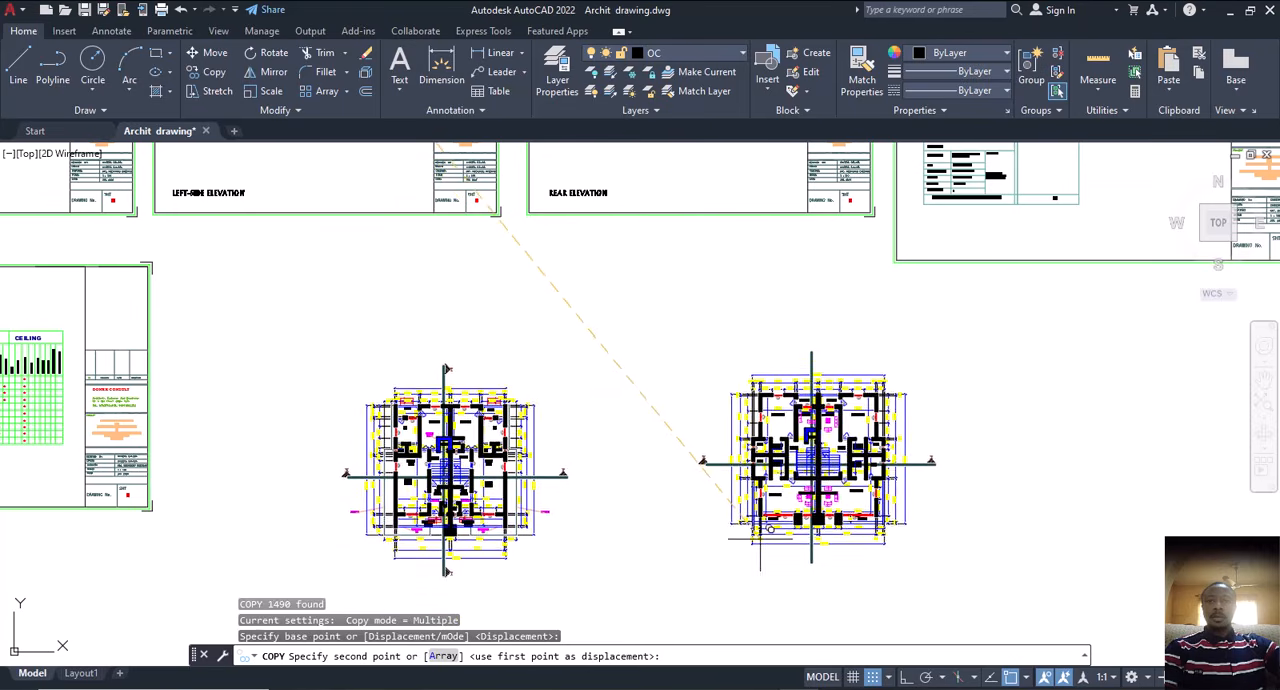
{"action": "middle_click_drag", "start_coordinate": [760, 535], "coordinate": [830, 588]}
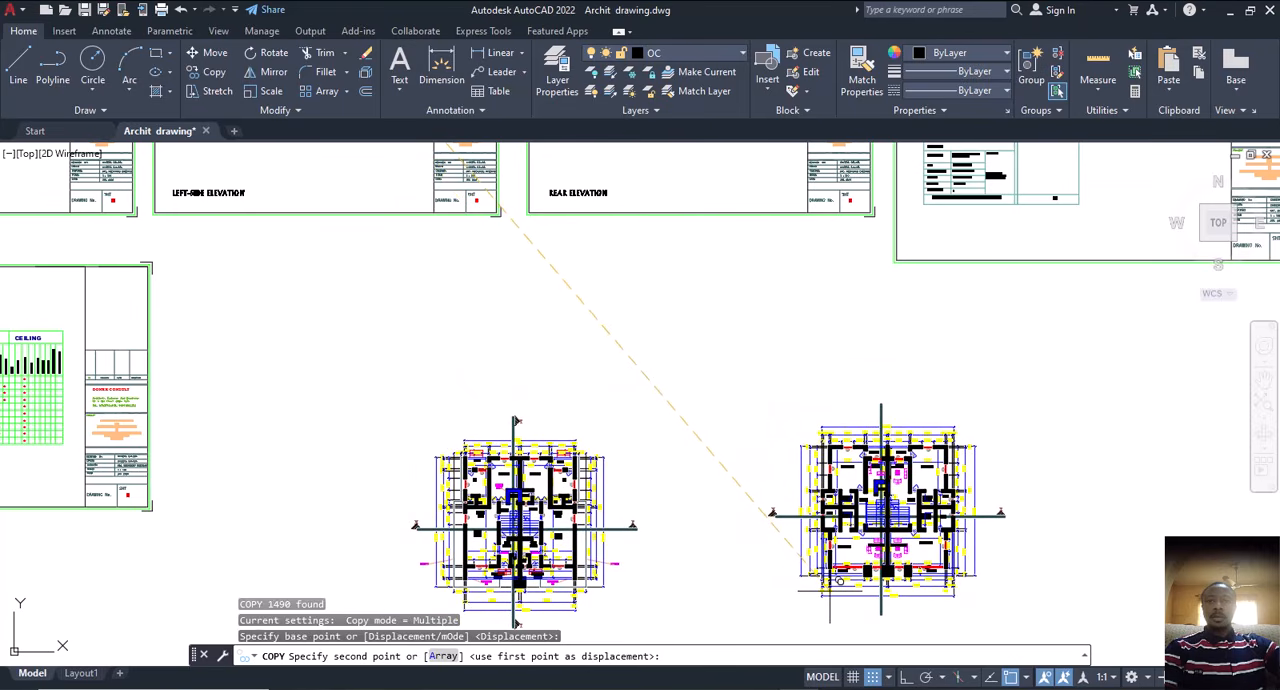
{"action": "left_click", "coordinate": [829, 588]}
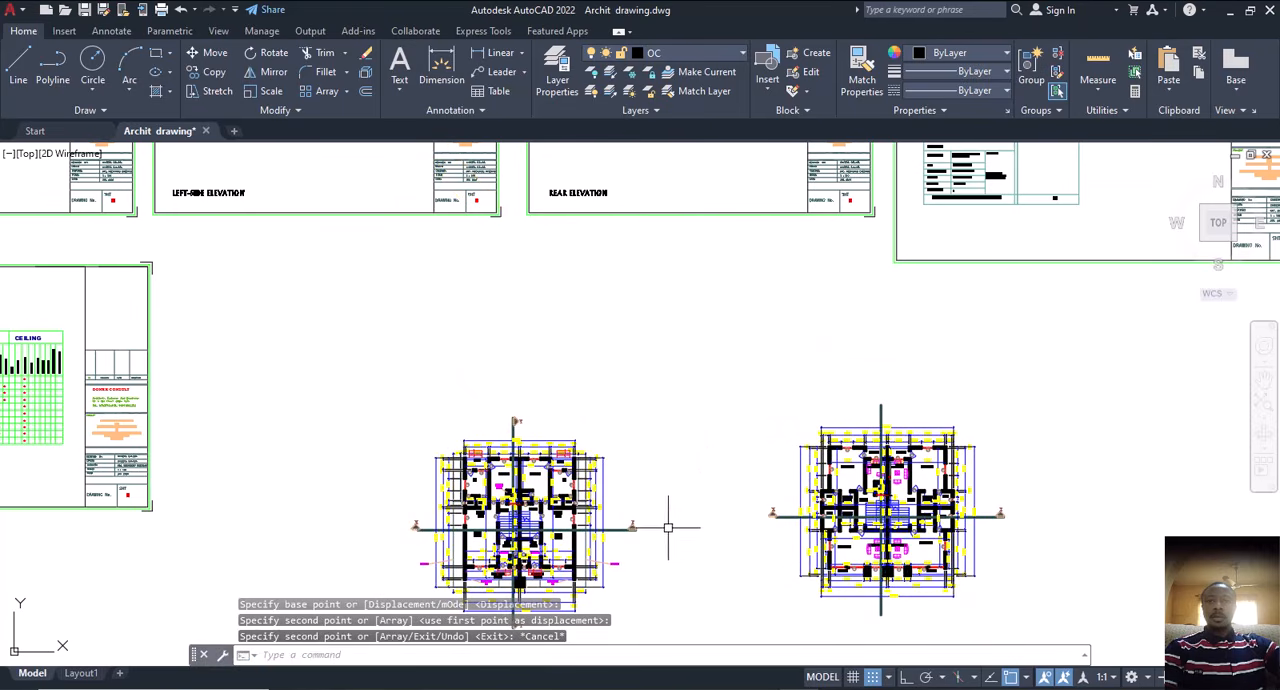
{"action": "middle_click_drag", "start_coordinate": [666, 523], "coordinate": [693, 393]}
{"action": "key", "text": "Escape"}
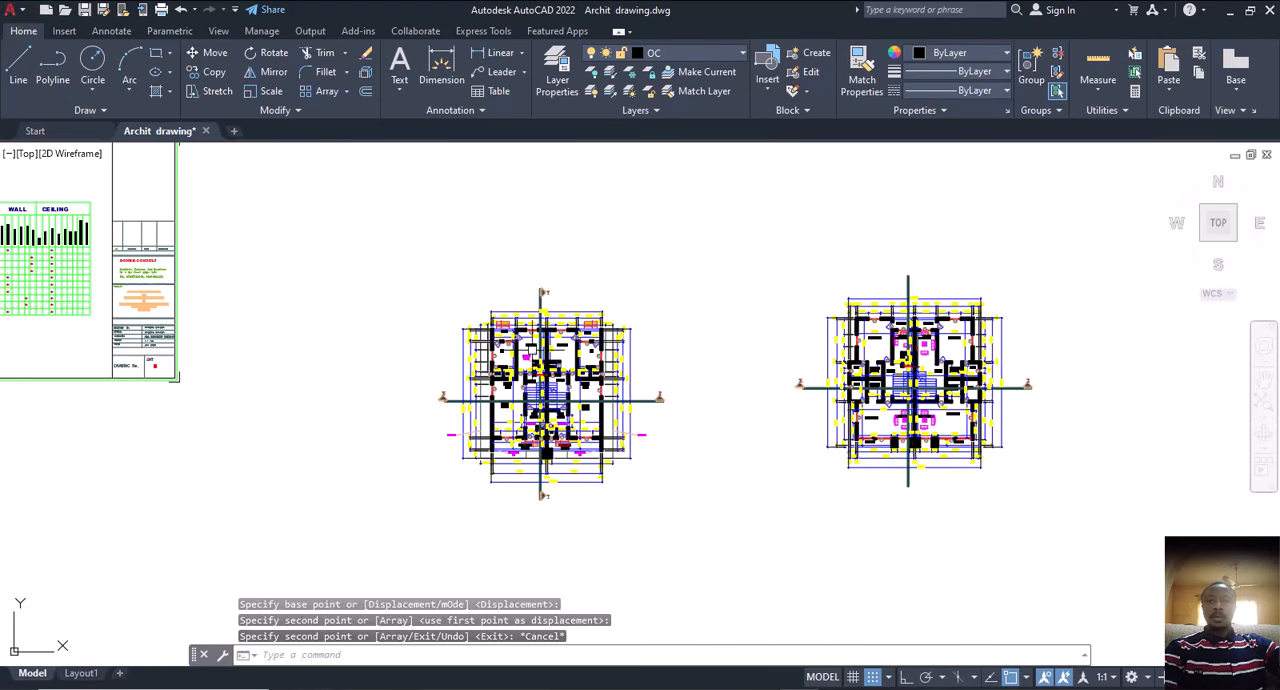
Step: Examine the copied ground floor plan, from the kitchens and stair lobbies to the ante rooms and entrance porches
{"action": "scroll", "coordinate": [536, 349], "scroll_direction": "up", "scroll_amount": 4}
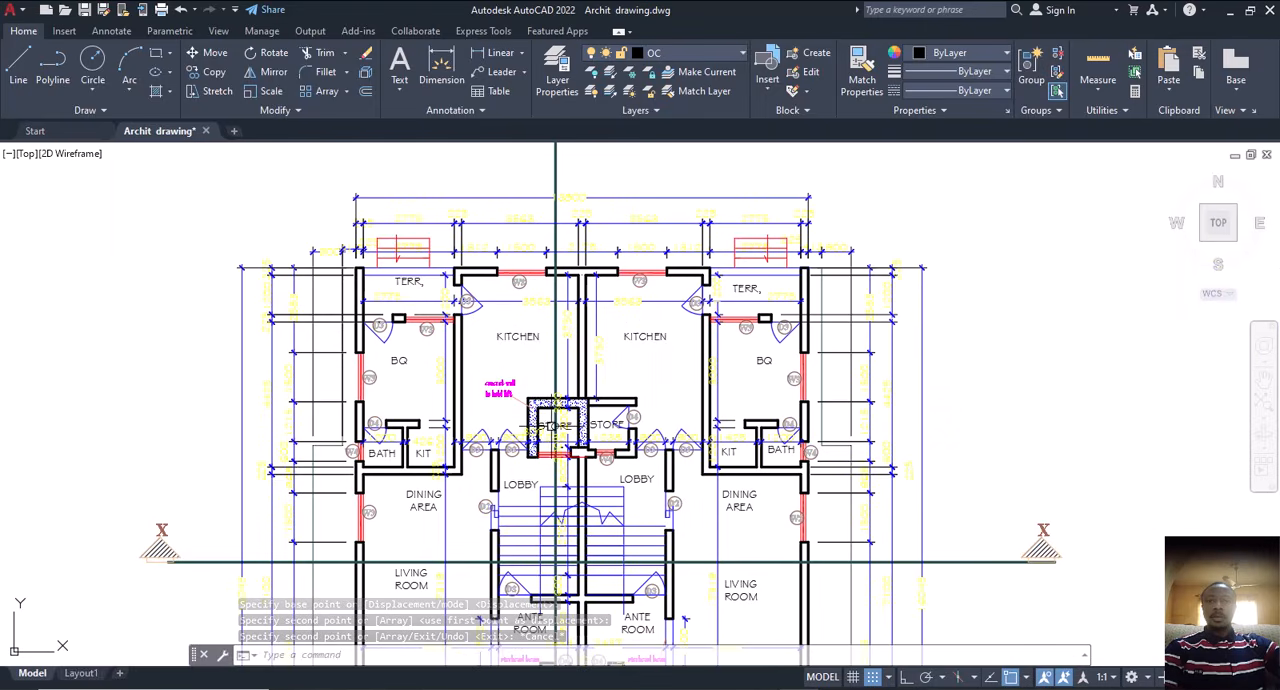
{"action": "middle_click_drag", "start_coordinate": [548, 425], "coordinate": [563, 323]}
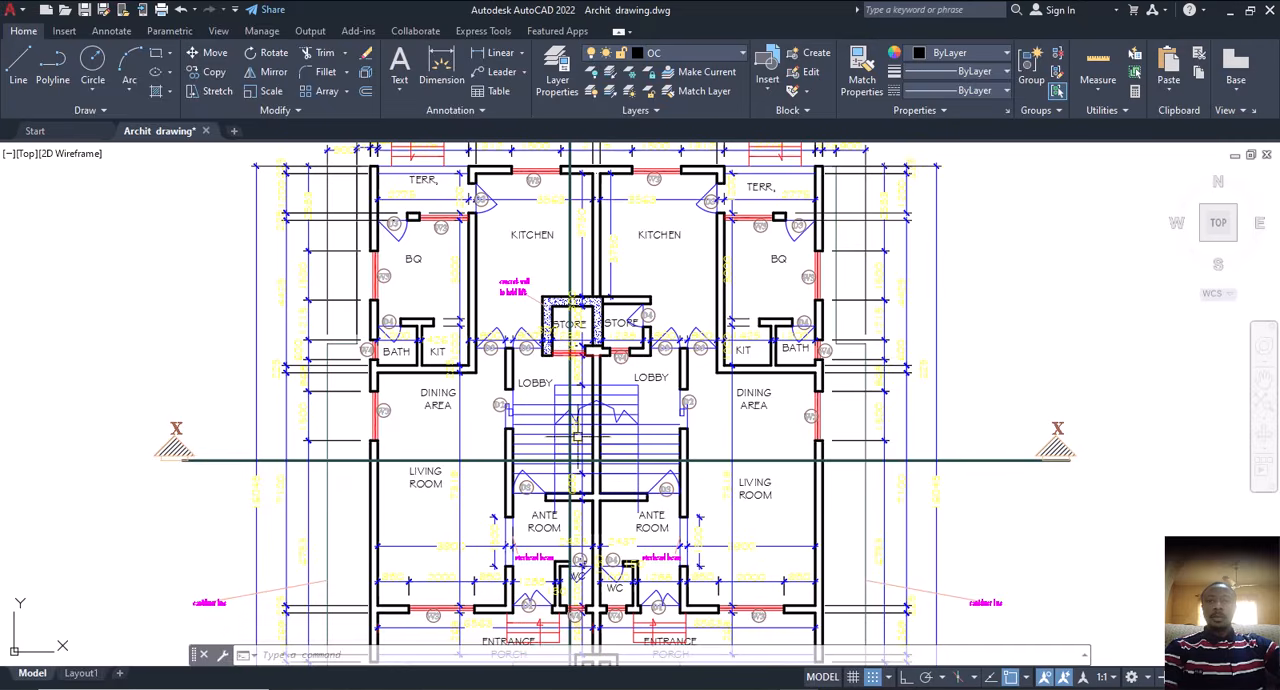
{"action": "middle_click_drag", "start_coordinate": [577, 437], "coordinate": [594, 359]}
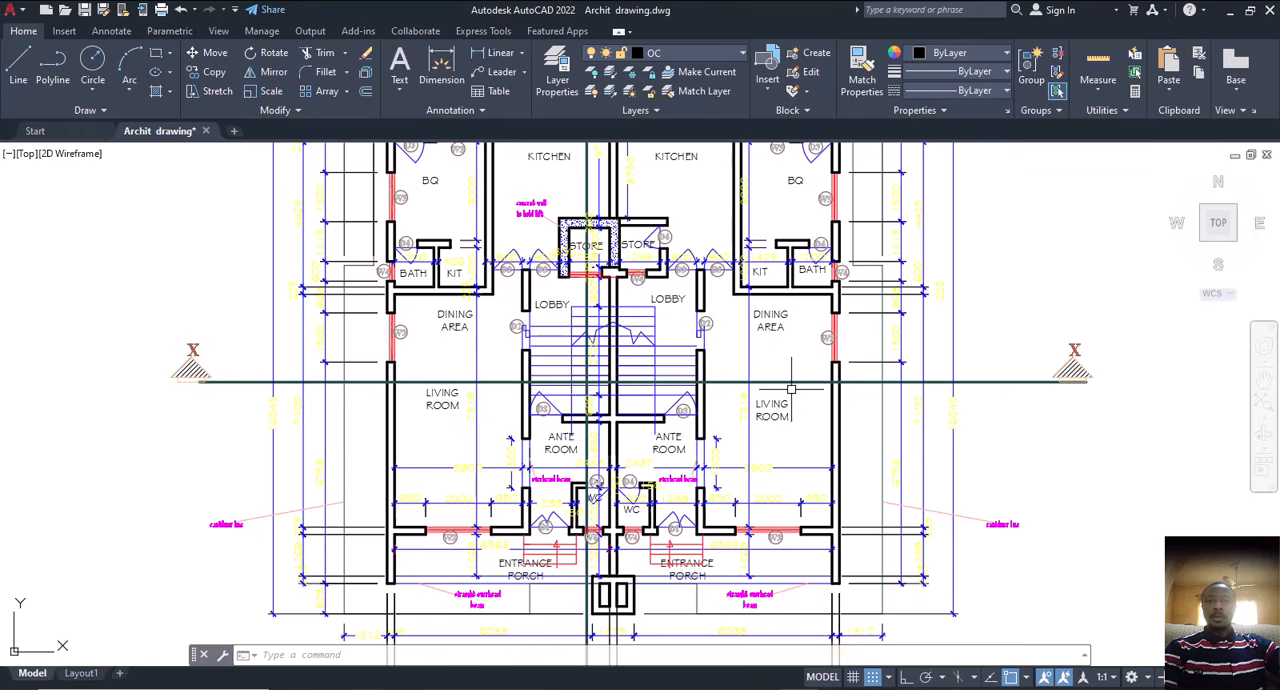
{"action": "scroll", "coordinate": [526, 584], "scroll_direction": "up", "scroll_amount": 4}
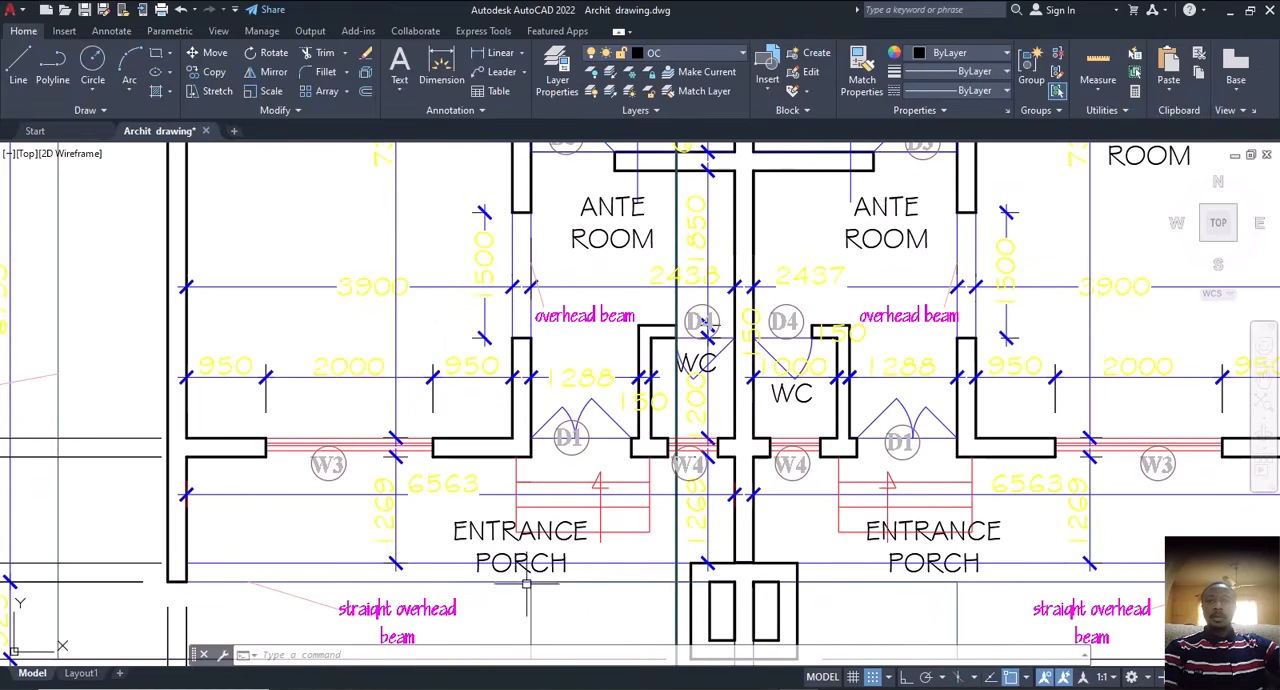
{"action": "scroll", "coordinate": [549, 563], "scroll_direction": "down", "scroll_amount": 4}
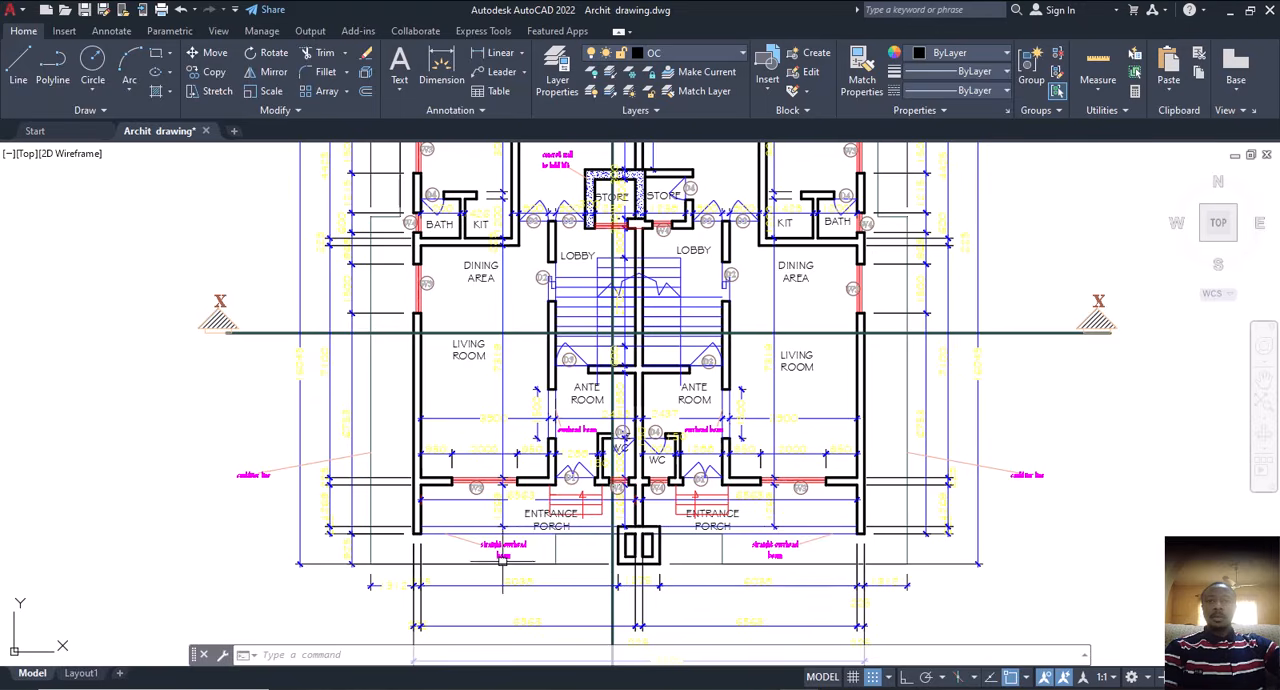
Step: Highlight the two lines of the straight overhead beam at the left entrance porch of the copied ground floor plan, then clear the selection
{"action": "scroll", "coordinate": [427, 523], "scroll_direction": "up", "scroll_amount": 4}
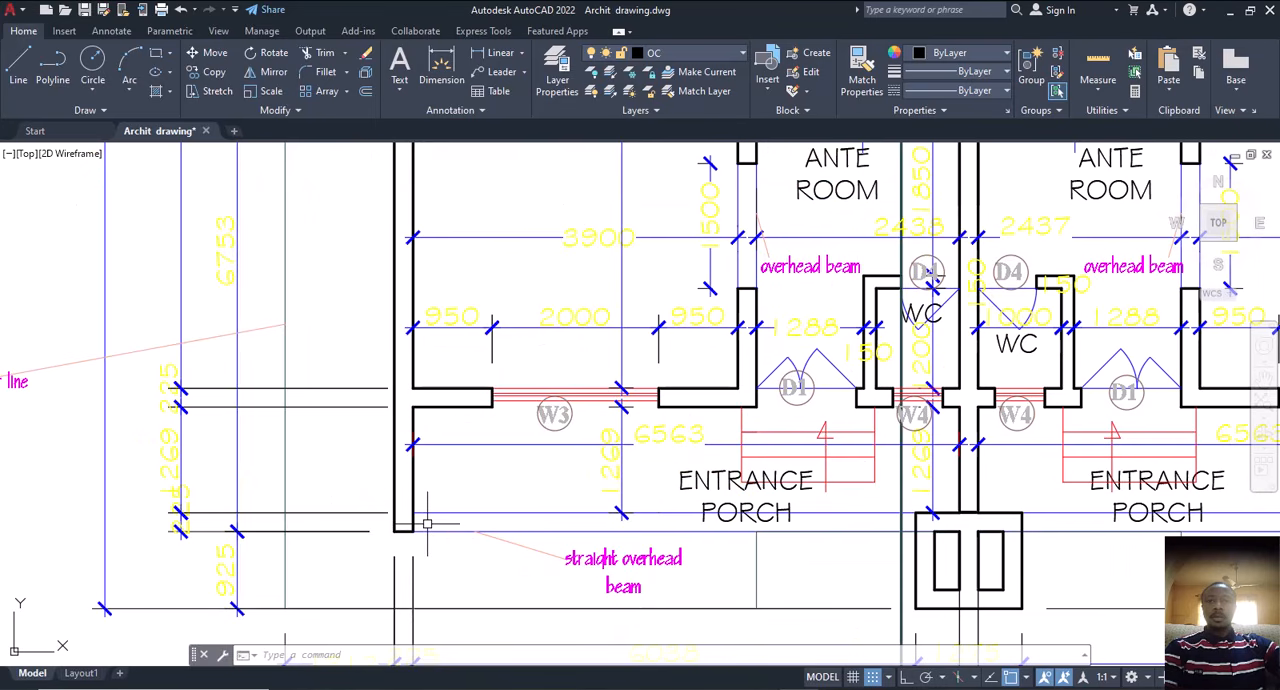
{"action": "left_click", "coordinate": [503, 513]}
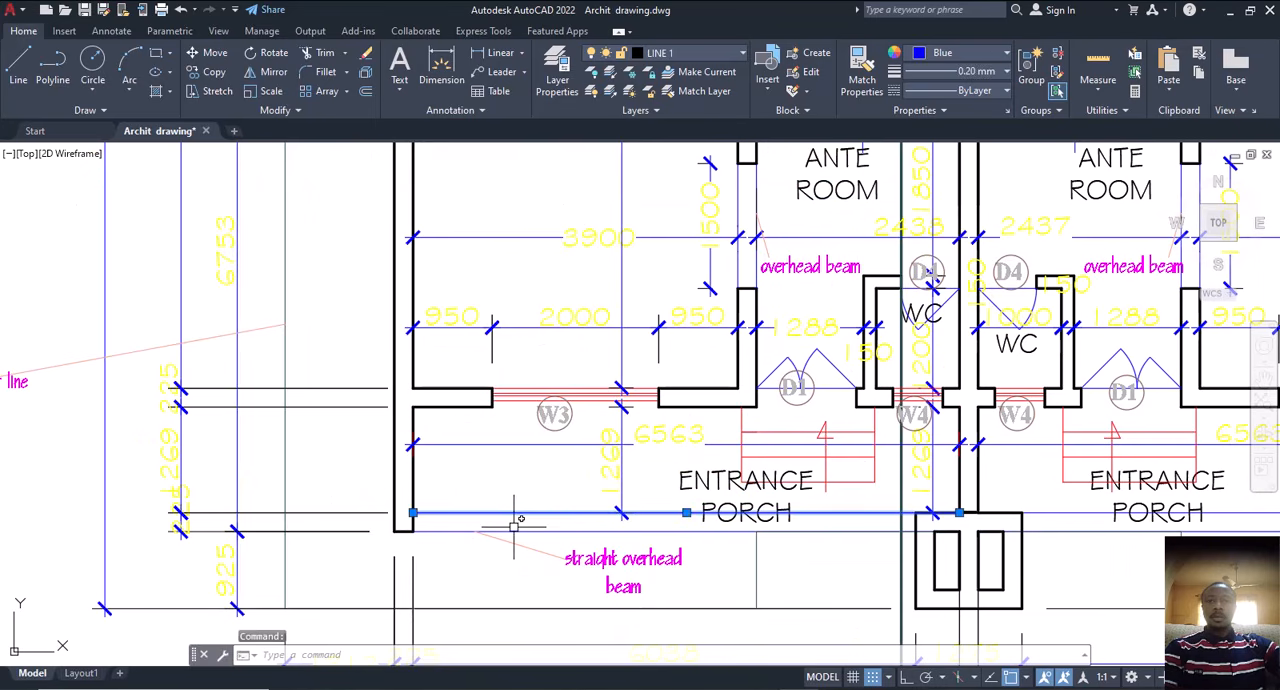
{"action": "left_click", "coordinate": [538, 530]}
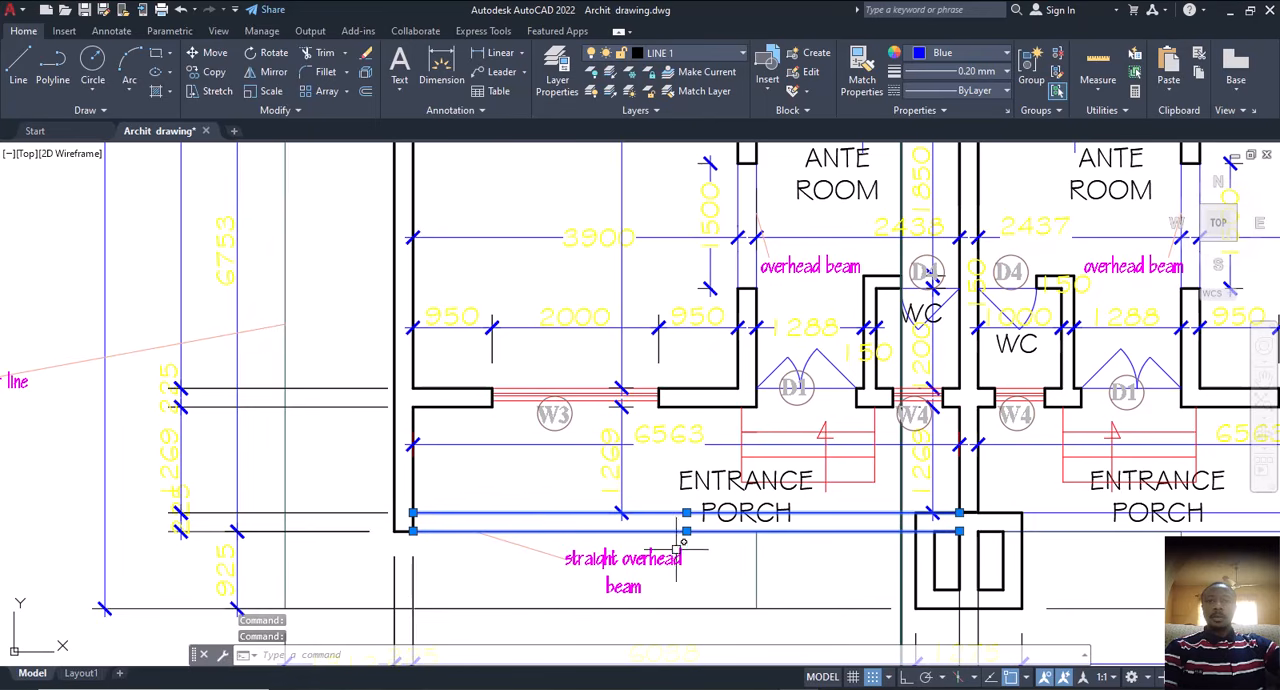
{"action": "key", "text": "Escape"}
{"action": "scroll", "coordinate": [664, 553], "scroll_direction": "down", "scroll_amount": 2}
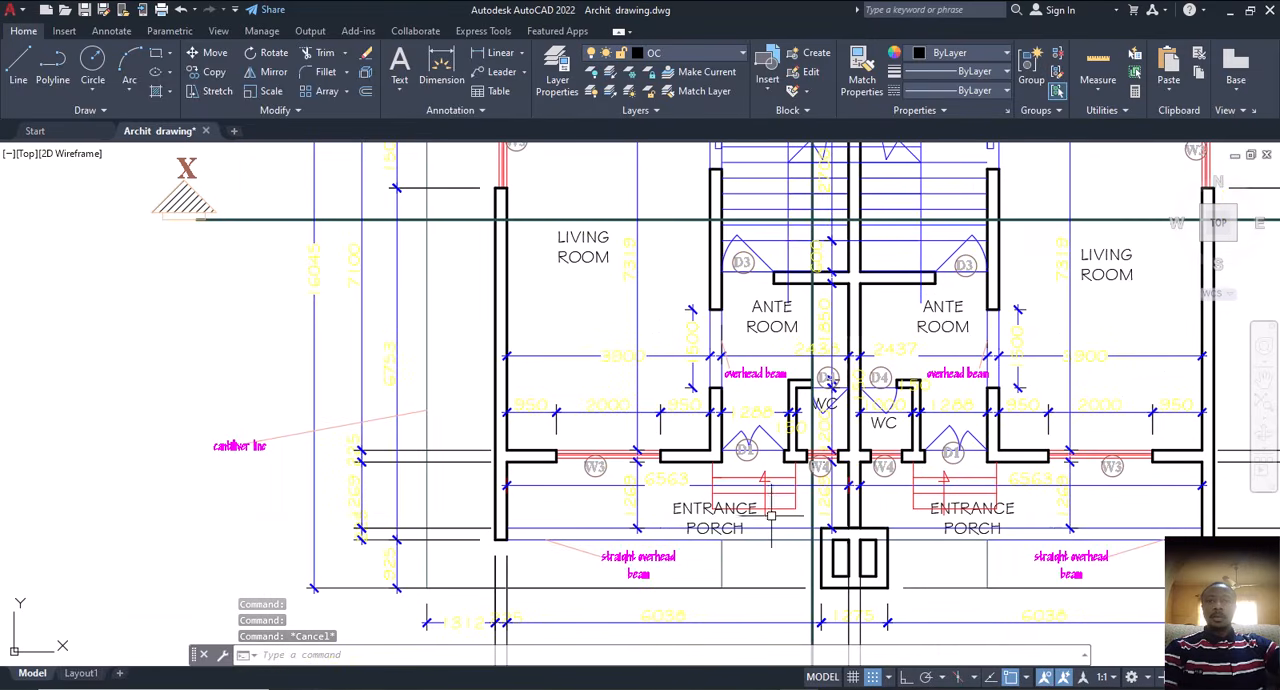
Step: Examine the copied ground floor plan around the ante rooms, their overhead beams, the staircases and the lobbies
{"action": "scroll", "coordinate": [756, 476], "scroll_direction": "up", "scroll_amount": 2}
{"action": "middle_click_drag", "start_coordinate": [744, 318], "coordinate": [735, 432]}
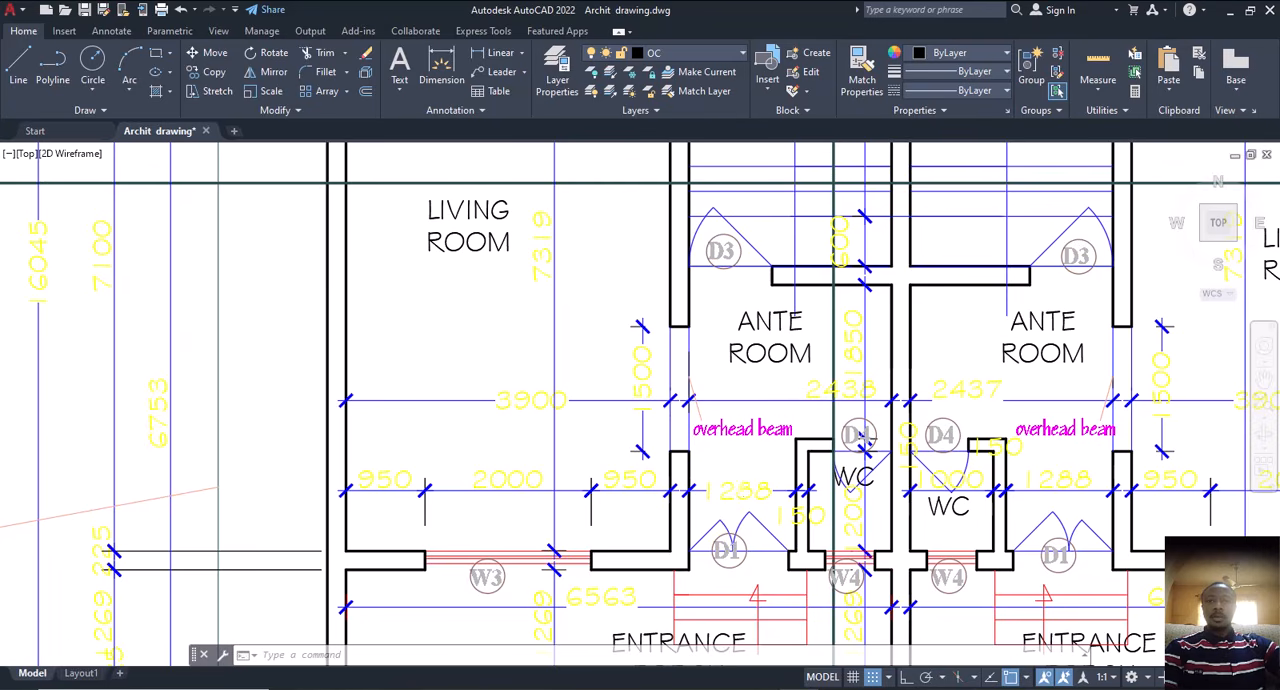
{"action": "scroll", "coordinate": [716, 477], "scroll_direction": "down", "scroll_amount": 4}
{"action": "scroll", "coordinate": [730, 477], "scroll_direction": "up", "scroll_amount": 2}
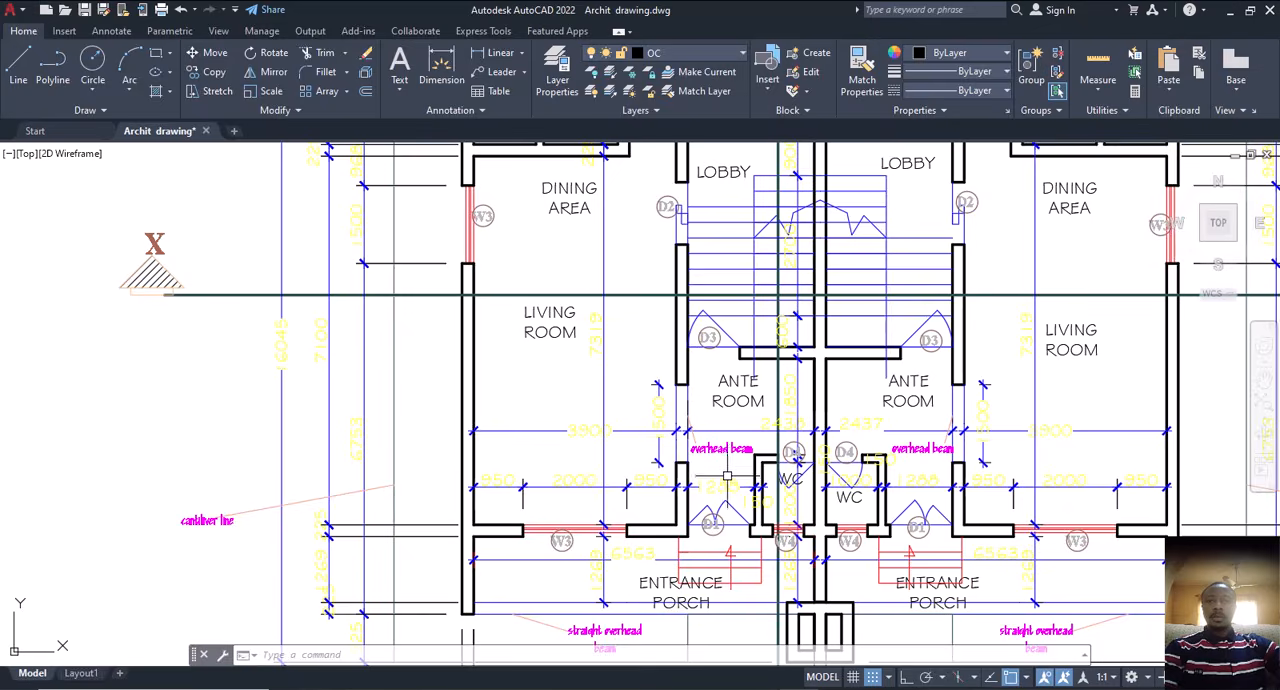
{"action": "scroll", "coordinate": [727, 477], "scroll_direction": "up", "scroll_amount": 2}
{"action": "middle_click_drag", "start_coordinate": [724, 450], "coordinate": [693, 529]}
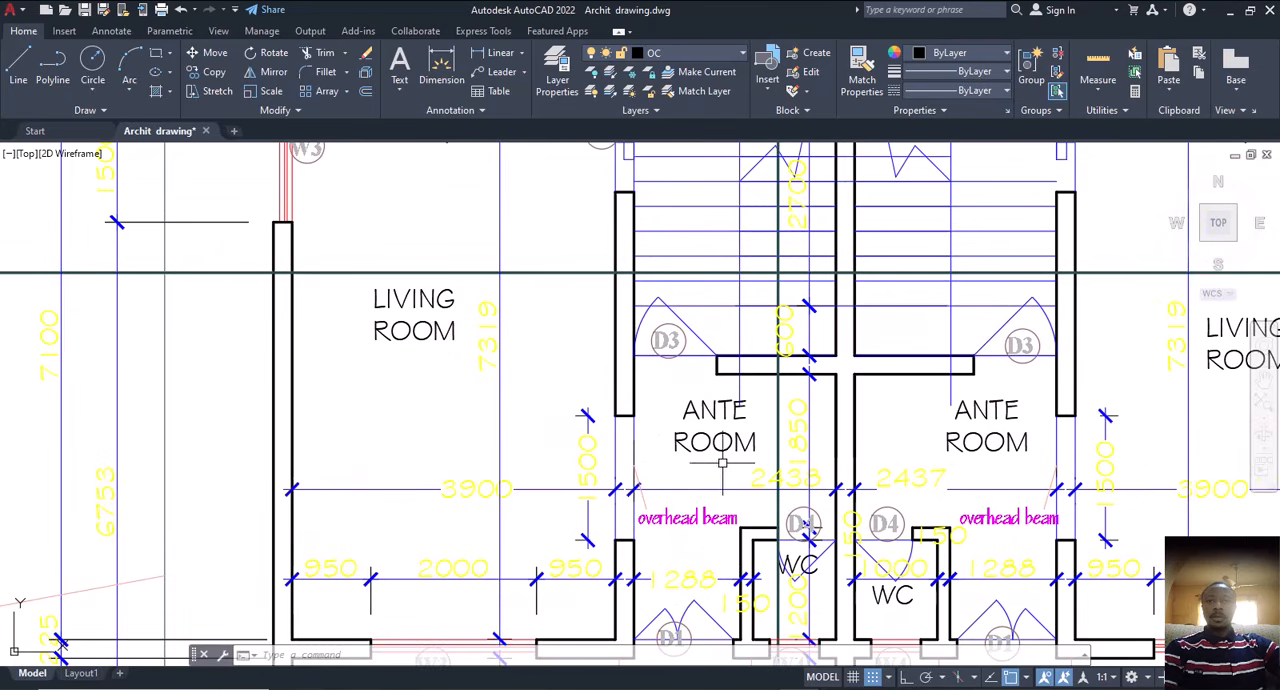
{"action": "middle_click_drag", "start_coordinate": [722, 463], "coordinate": [703, 598]}
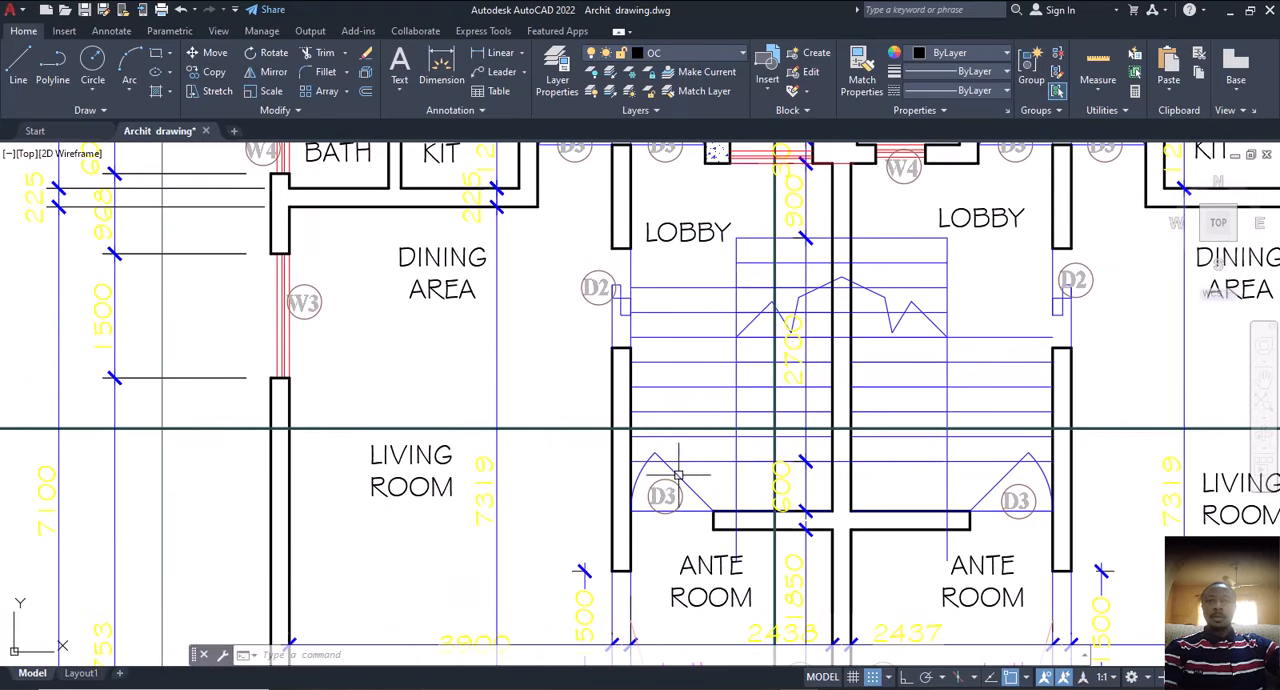
{"action": "middle_click_drag", "start_coordinate": [706, 423], "coordinate": [688, 464]}
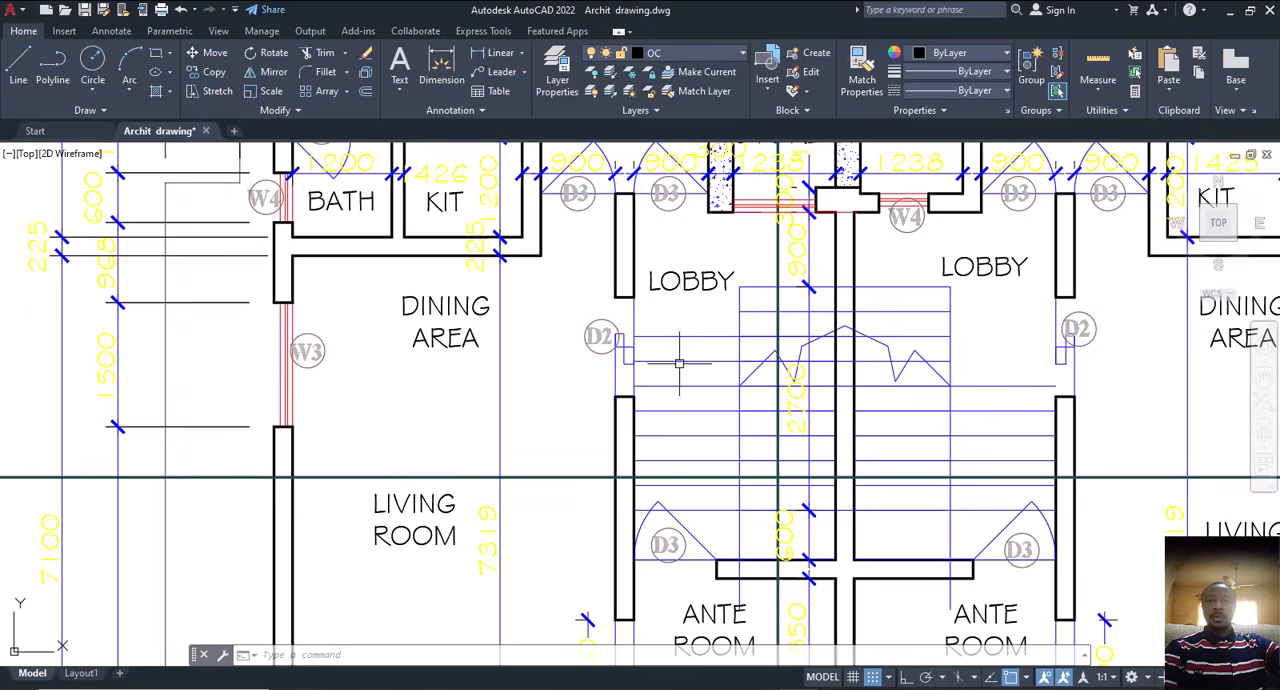
{"action": "scroll", "coordinate": [680, 385], "scroll_direction": "down", "scroll_amount": 2}
{"action": "scroll", "coordinate": [674, 508], "scroll_direction": "up", "scroll_amount": 2}
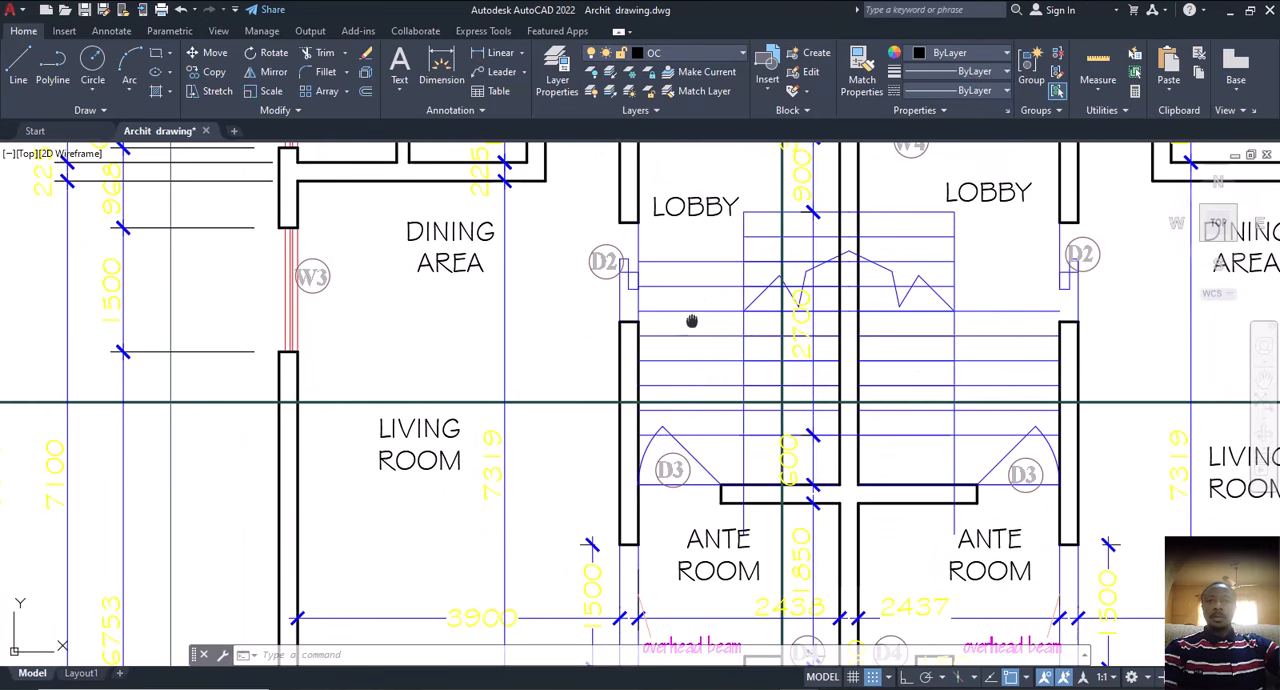
{"action": "middle_click_drag", "start_coordinate": [691, 321], "coordinate": [707, 427]}
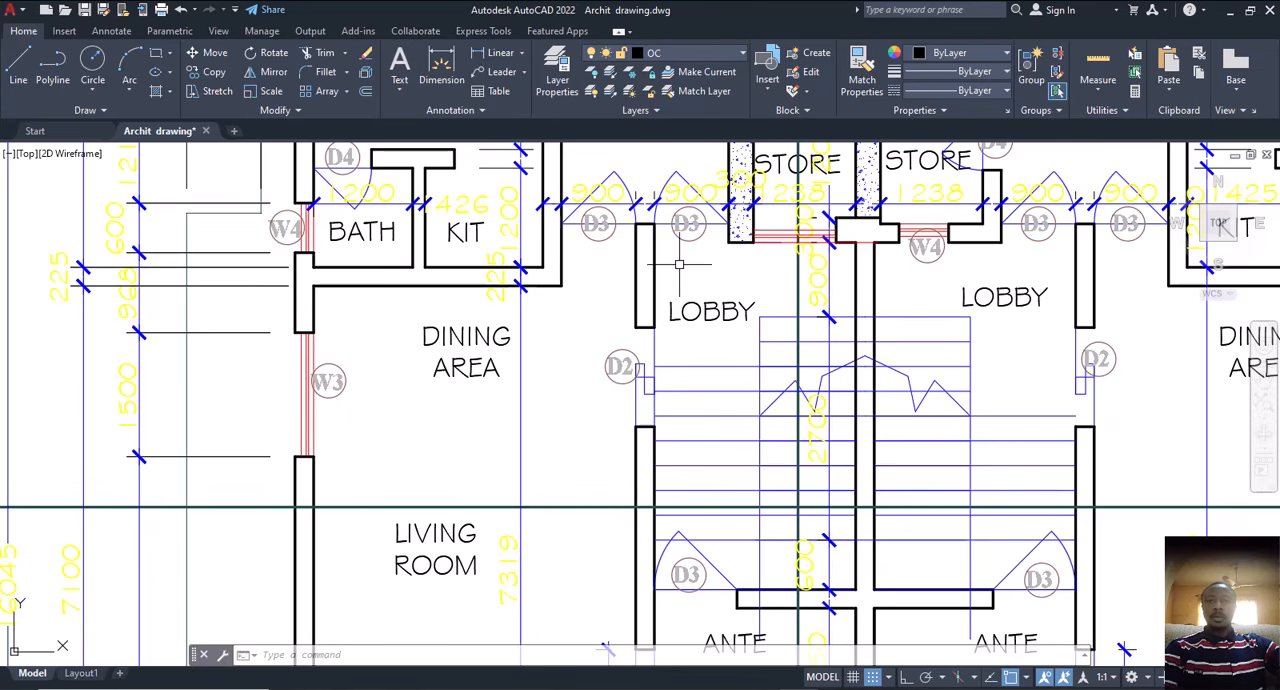
{"action": "scroll", "coordinate": [701, 521], "scroll_direction": "down", "scroll_amount": 2}
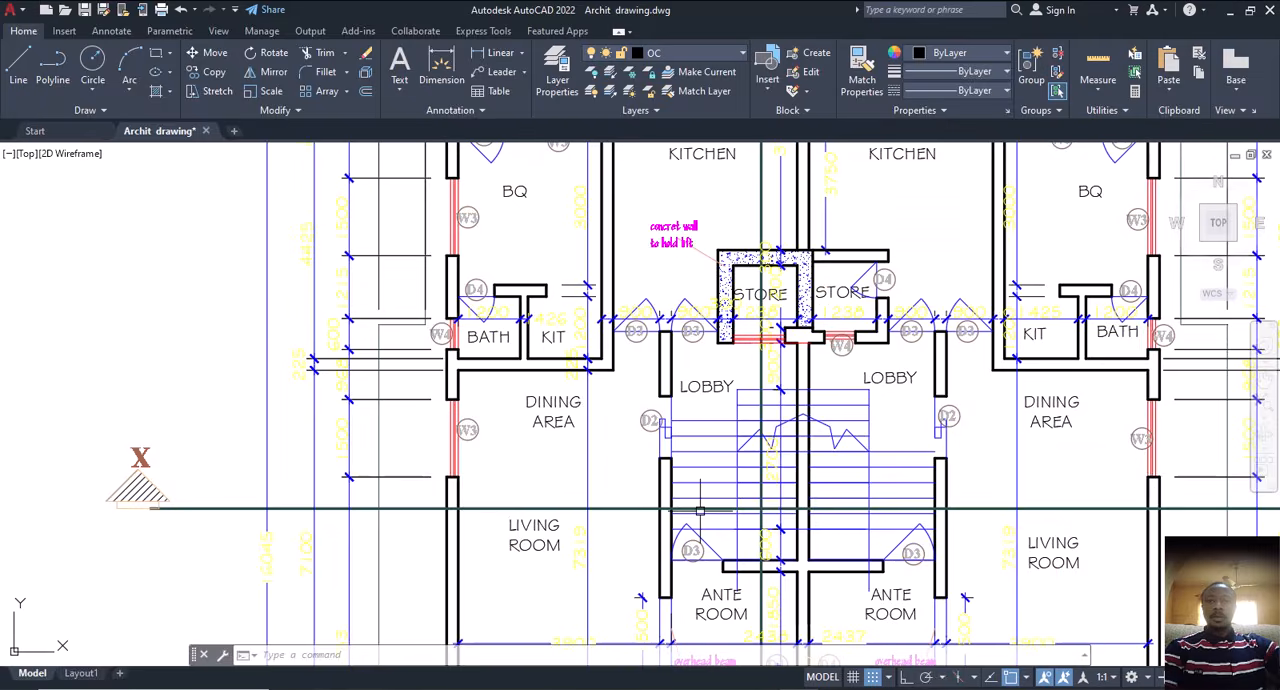
{"action": "middle_click_drag", "start_coordinate": [745, 522], "coordinate": [737, 500]}
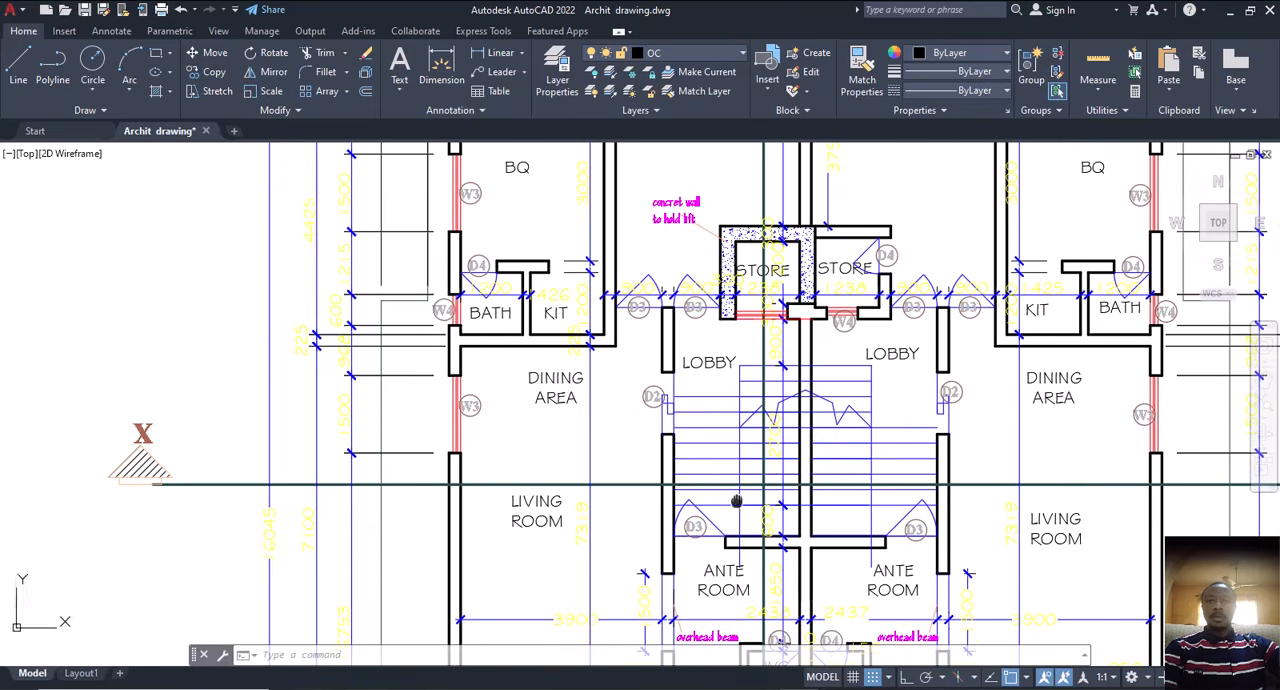
{"action": "middle_click_drag", "start_coordinate": [708, 383], "coordinate": [704, 359]}
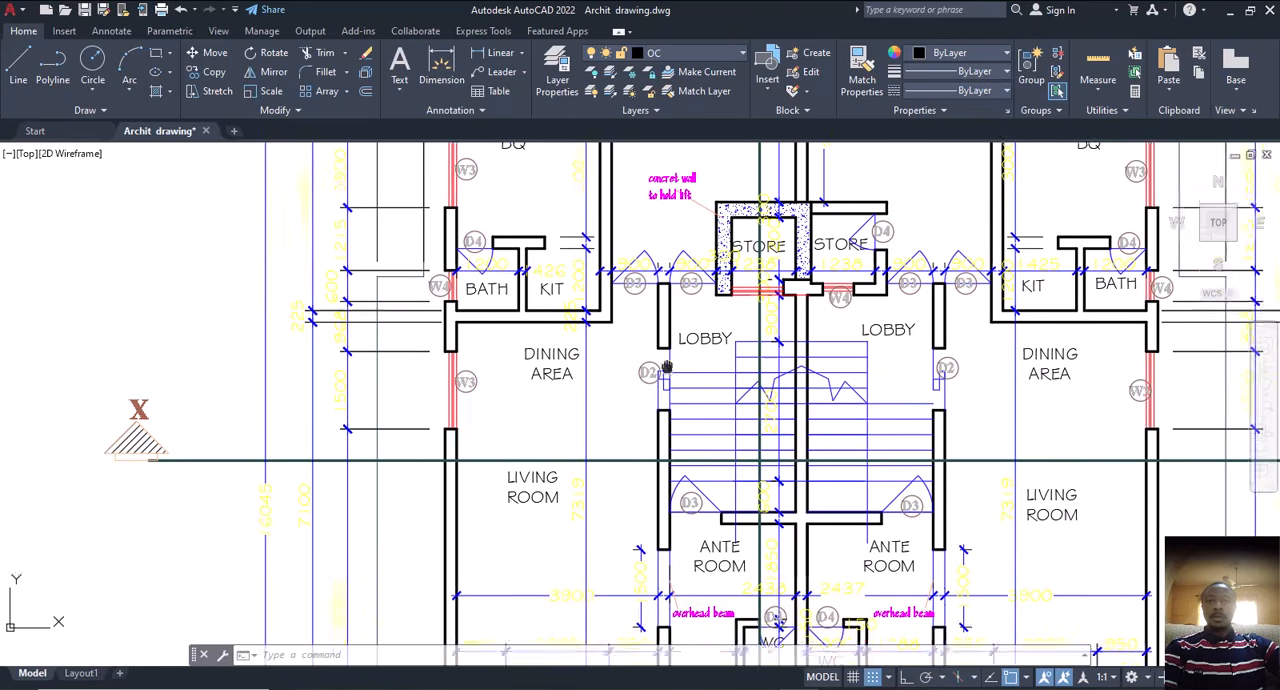
Step: Examine the concrete lift wall, kitchens, BQ rooms, and dining and living areas of the copied ground floor plan
{"action": "scroll", "coordinate": [690, 400], "scroll_direction": "down", "scroll_amount": 3}
{"action": "scroll", "coordinate": [608, 572], "scroll_direction": "up", "scroll_amount": 2}
{"action": "scroll", "coordinate": [608, 572], "scroll_direction": "down", "scroll_amount": 4}
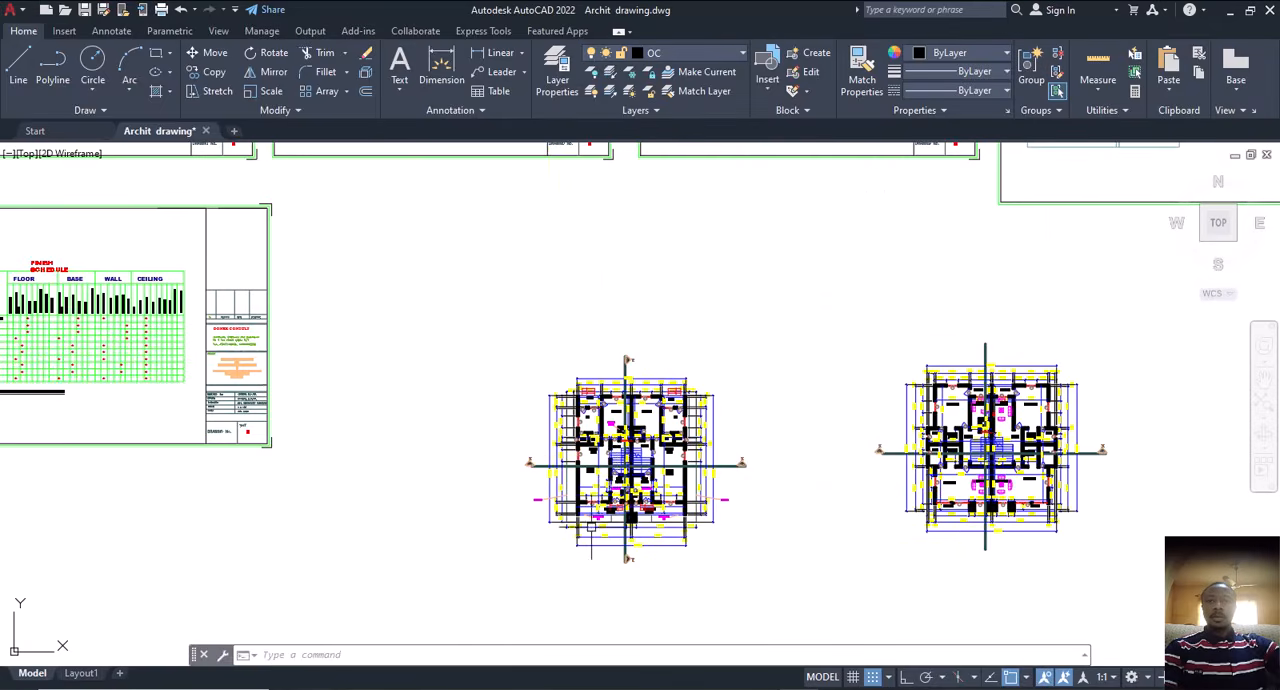
{"action": "scroll", "coordinate": [613, 530], "scroll_direction": "up", "scroll_amount": 6}
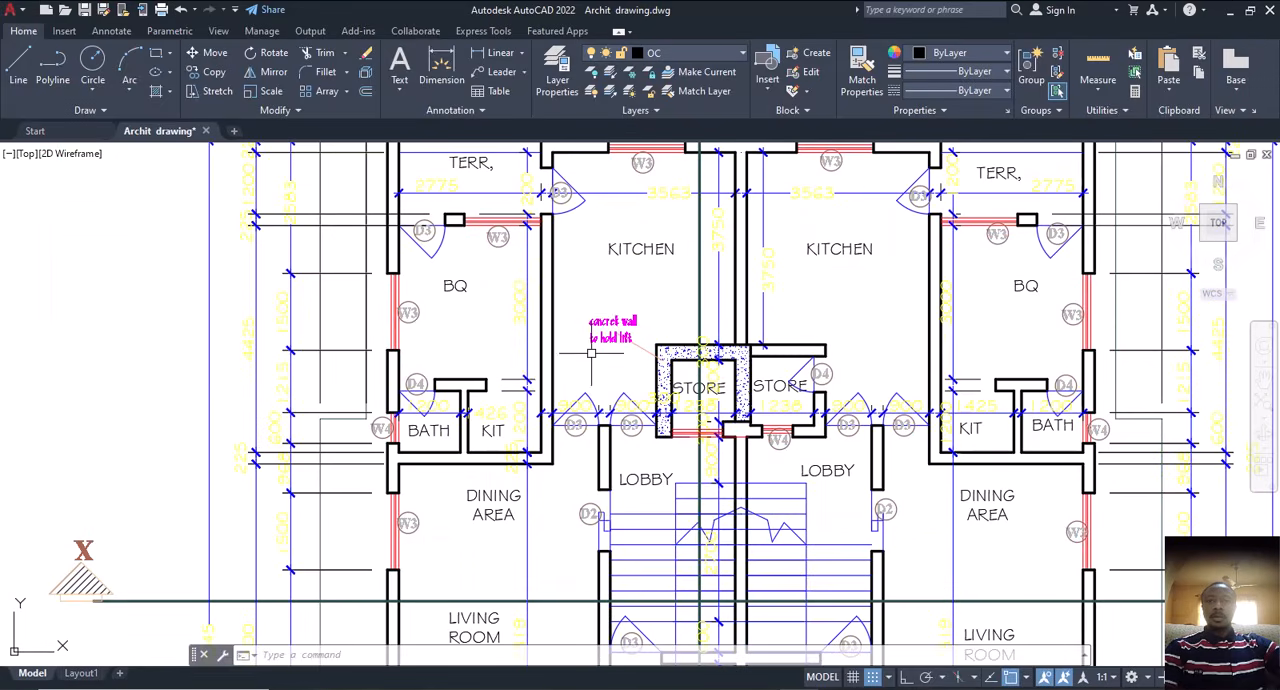
{"action": "middle_click_drag", "start_coordinate": [614, 320], "coordinate": [639, 429]}
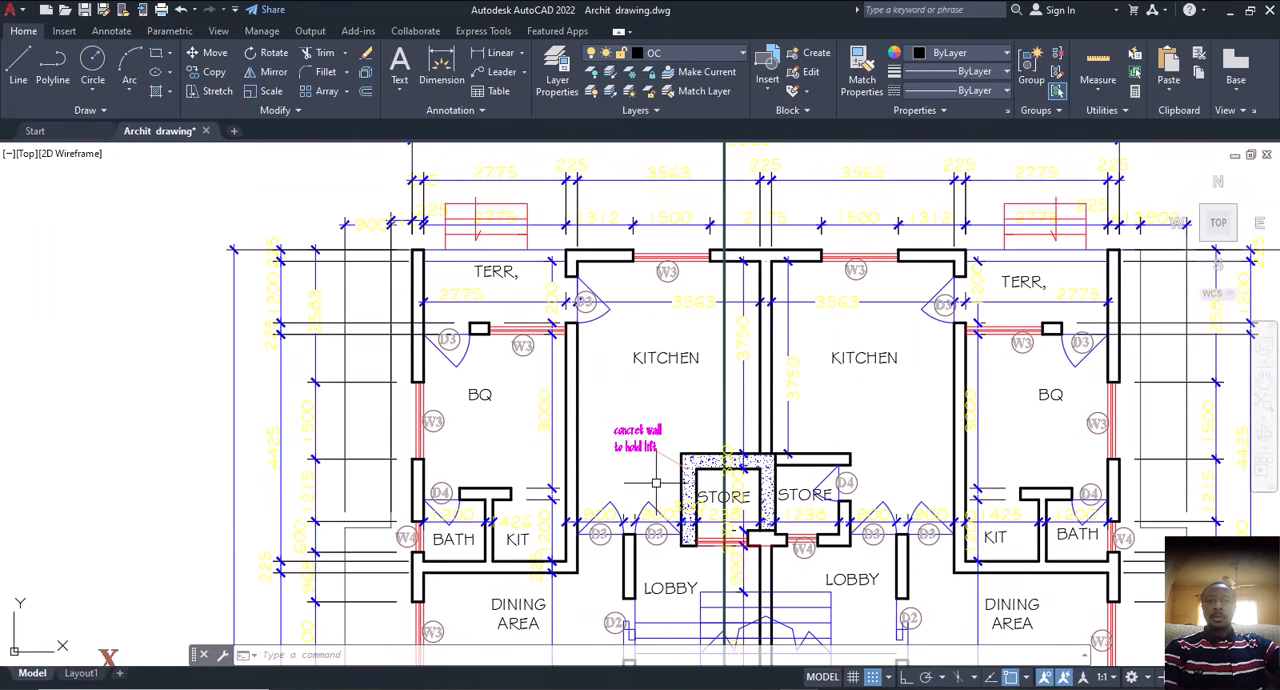
{"action": "middle_click_drag", "start_coordinate": [656, 483], "coordinate": [672, 380]}
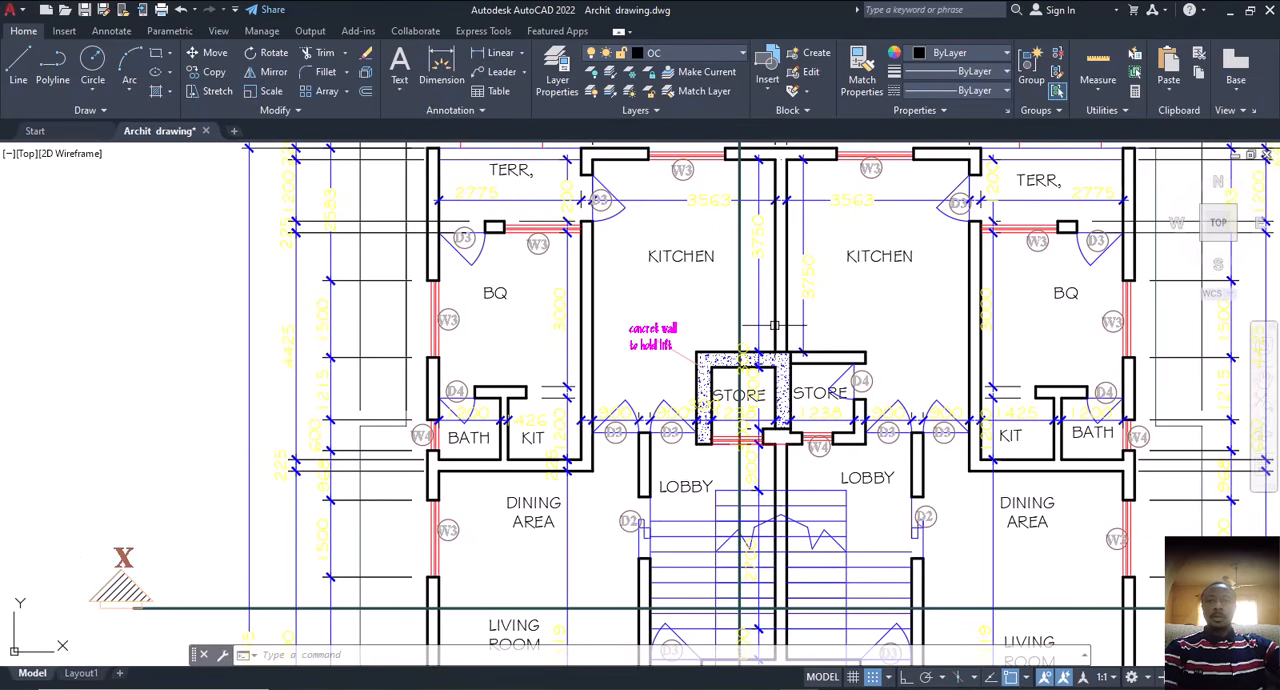
{"action": "middle_click_drag", "start_coordinate": [586, 553], "coordinate": [632, 310]}
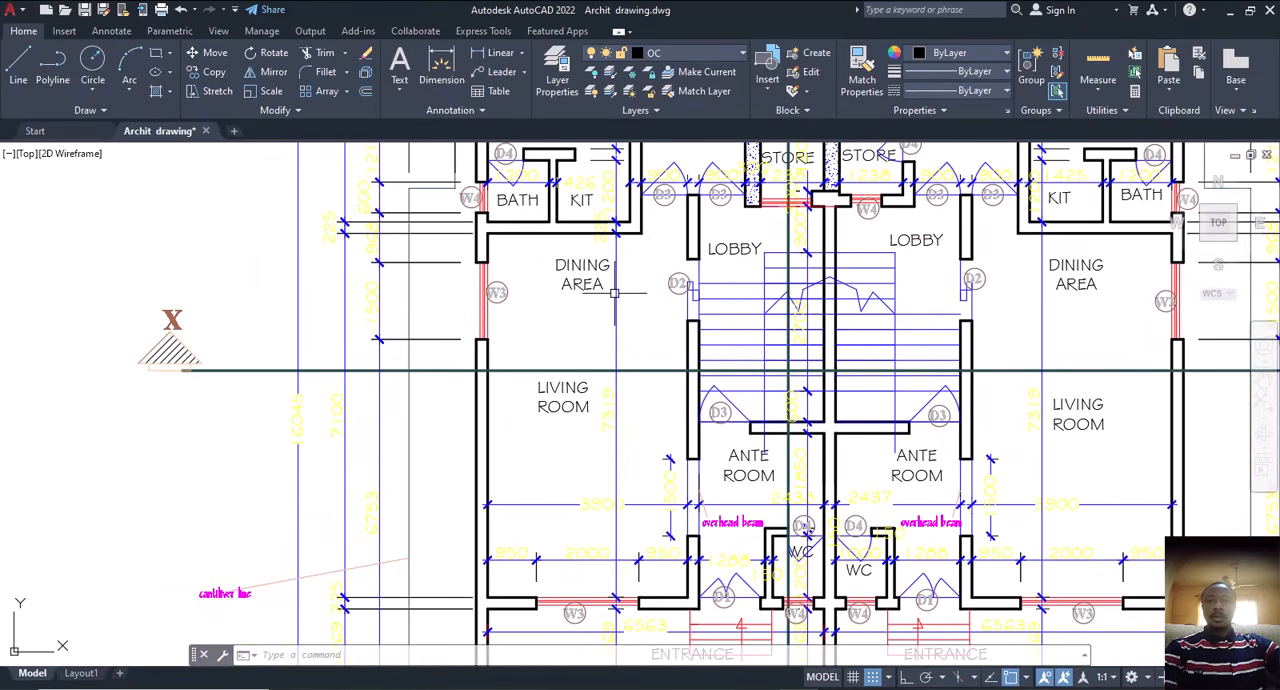
{"action": "middle_click_drag", "start_coordinate": [589, 401], "coordinate": [607, 633]}
{"action": "middle_click_drag", "start_coordinate": [693, 372], "coordinate": [688, 437]}
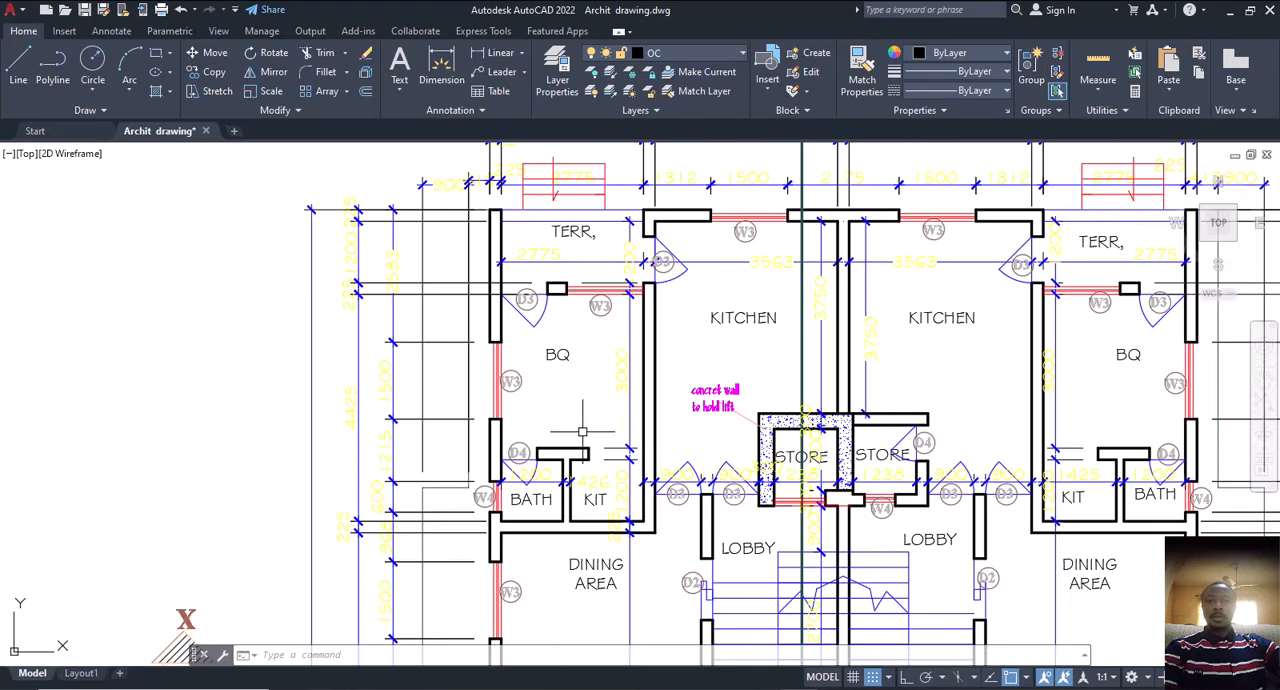
{"action": "middle_click_drag", "start_coordinate": [579, 417], "coordinate": [558, 330]}
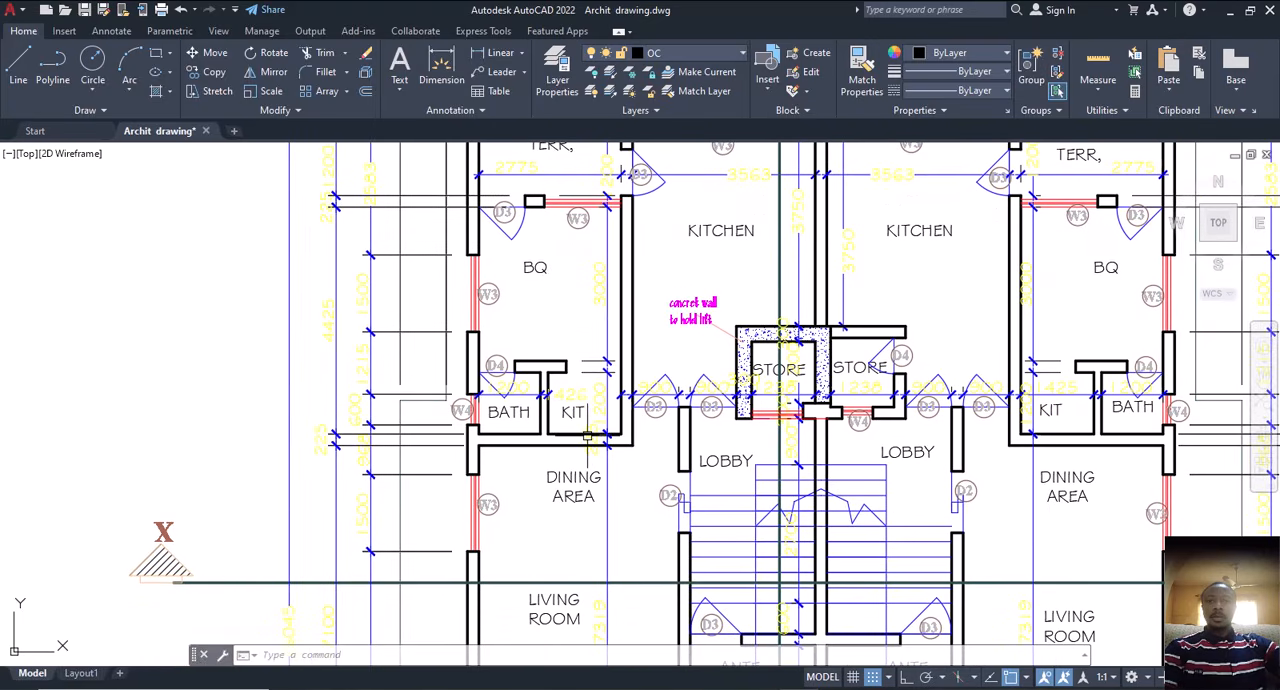
{"action": "scroll", "coordinate": [588, 437], "scroll_direction": "down", "scroll_amount": 2}
{"action": "middle_click_drag", "start_coordinate": [588, 437], "coordinate": [578, 333]}
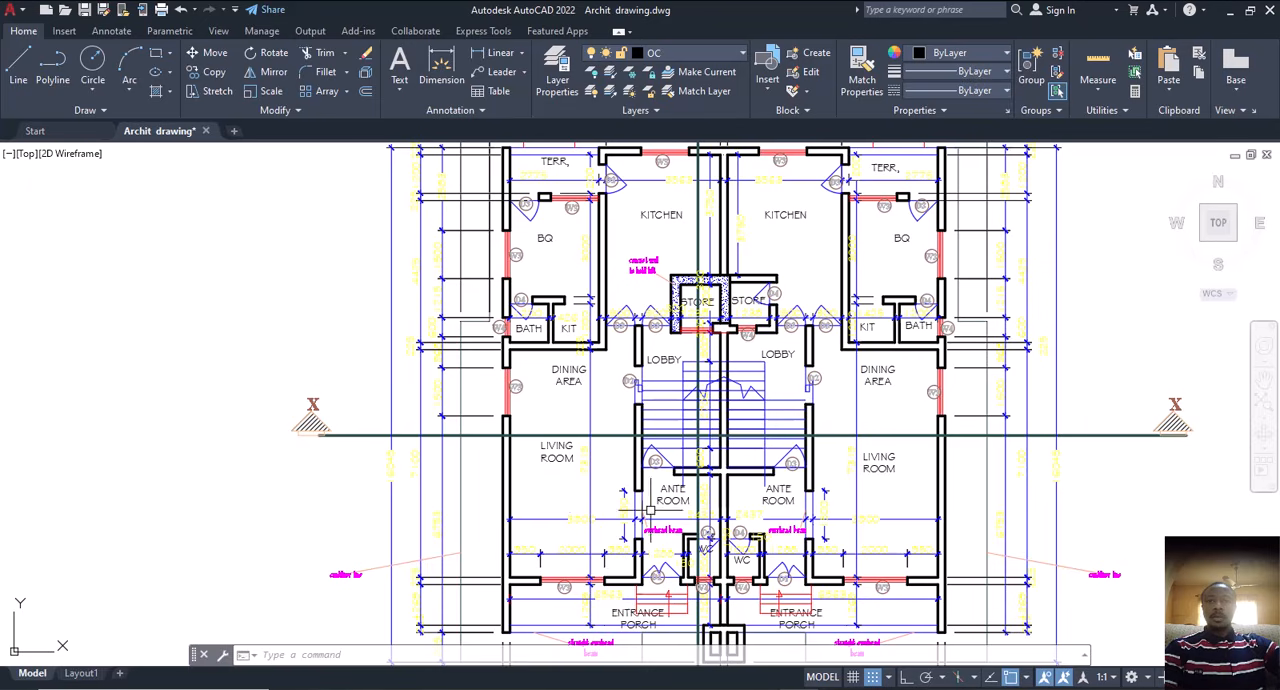
{"action": "scroll", "coordinate": [664, 539], "scroll_direction": "up", "scroll_amount": 2}
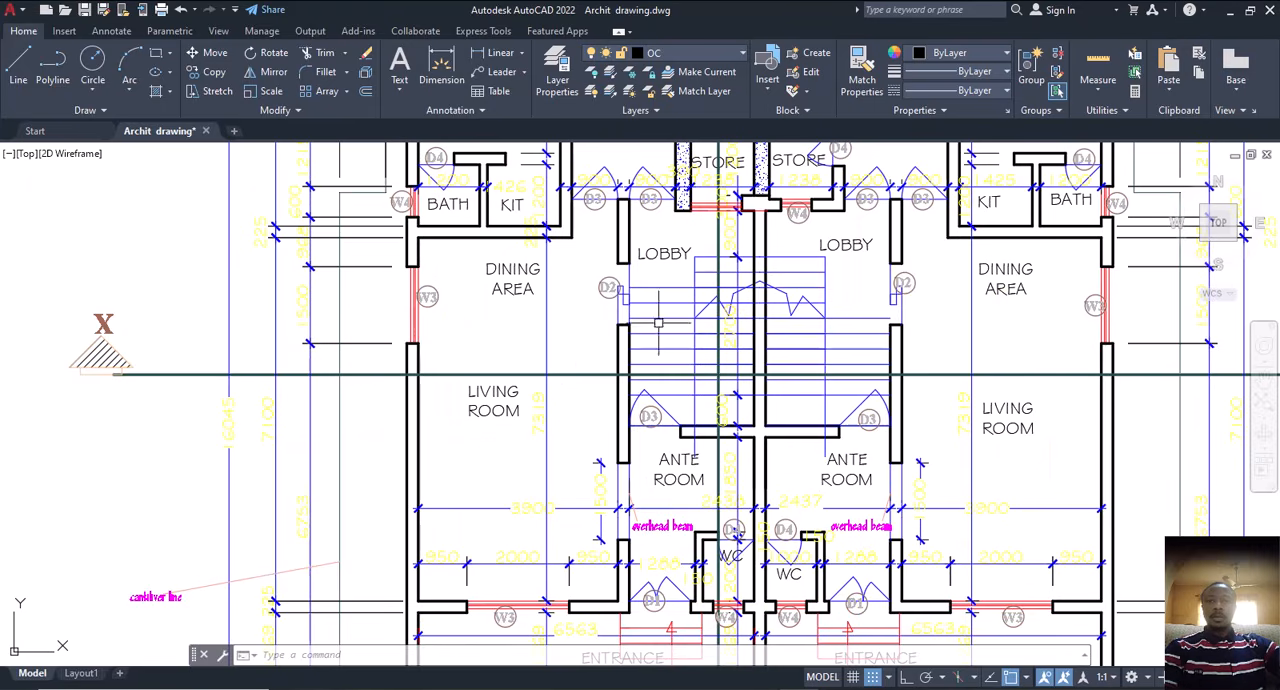
Step: Examine the copied typical first and second floor plan, covering the bedrooms, walk-in closets, baths, lobbies, stairs and mini-lounges
{"action": "scroll", "coordinate": [658, 322], "scroll_direction": "down", "scroll_amount": 4}
{"action": "mouse_move", "coordinate": [764, 323]}
{"action": "middle_mouse_down"}
{"action": "mouse_move", "coordinate": [780, 377]}
{"action": "mouse_move", "coordinate": [405, 368]}
{"action": "middle_mouse_up"}
{"action": "scroll", "coordinate": [445, 368], "scroll_direction": "down", "scroll_amount": 2}
{"action": "middle_click_drag", "start_coordinate": [835, 370], "coordinate": [738, 372]}
{"action": "scroll", "coordinate": [840, 365], "scroll_direction": "up", "scroll_amount": 2}
{"action": "scroll", "coordinate": [835, 275], "scroll_direction": "up", "scroll_amount": 2}
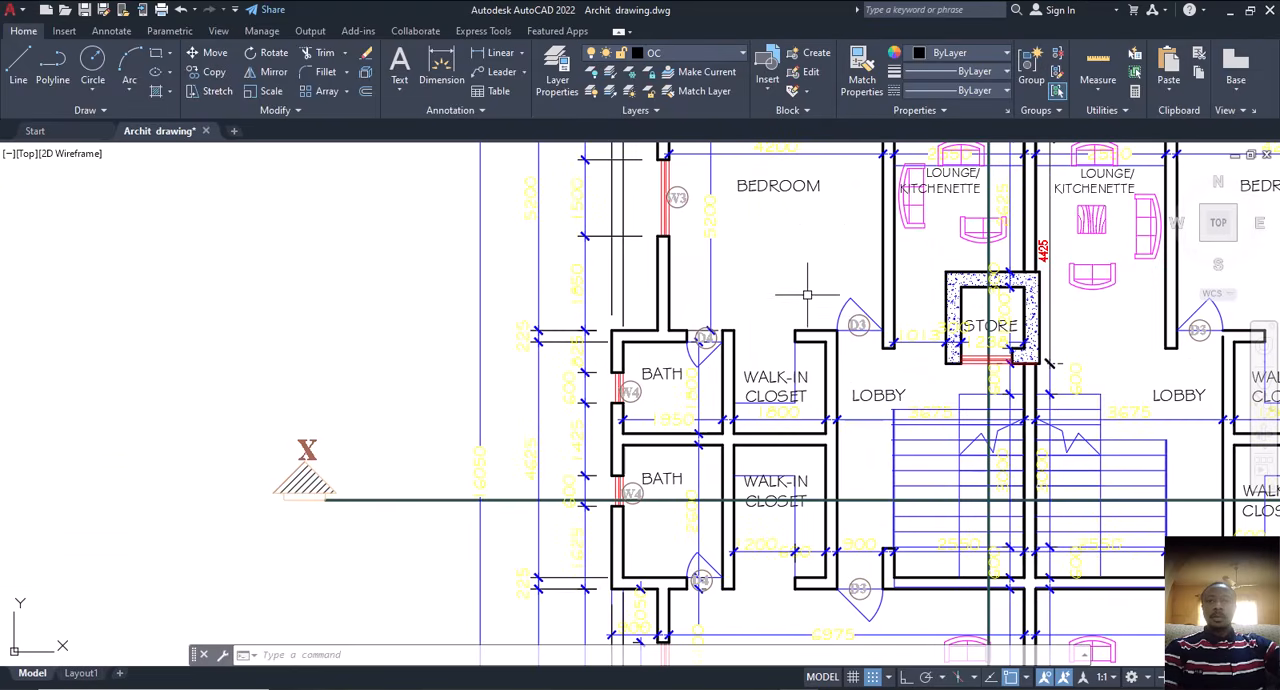
{"action": "scroll", "coordinate": [780, 330], "scroll_direction": "down", "scroll_amount": 1}
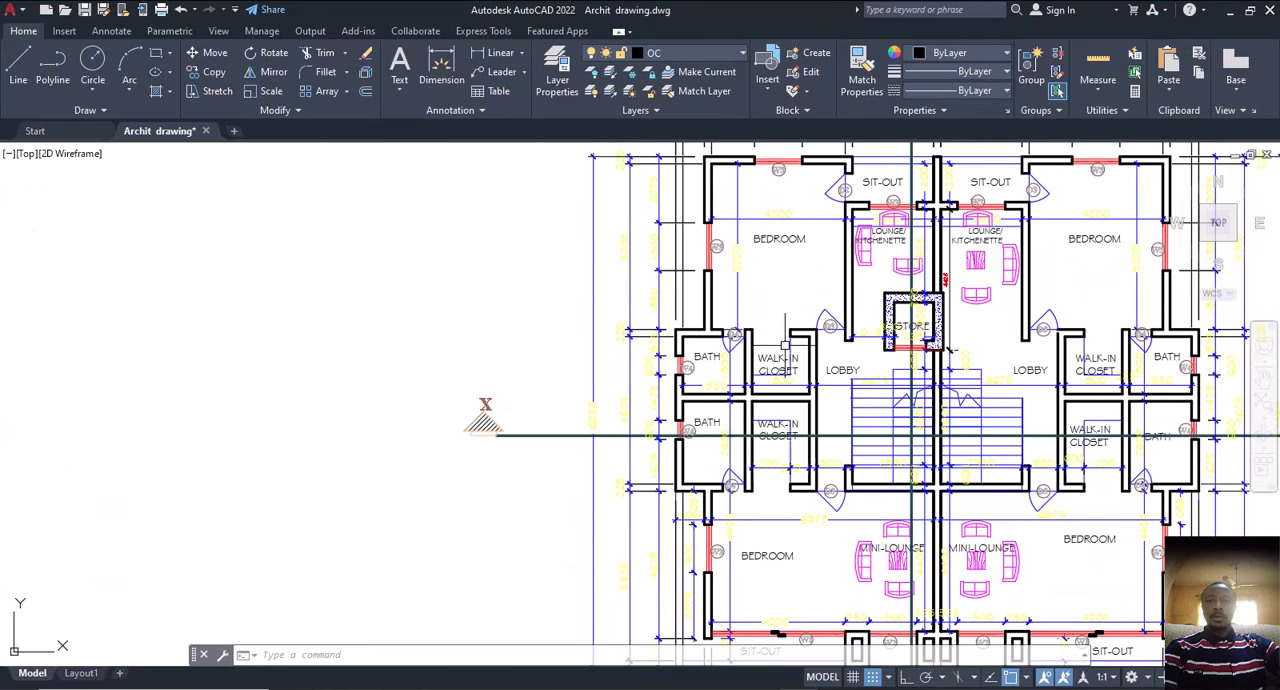
{"action": "middle_click_drag", "start_coordinate": [800, 557], "coordinate": [749, 482]}
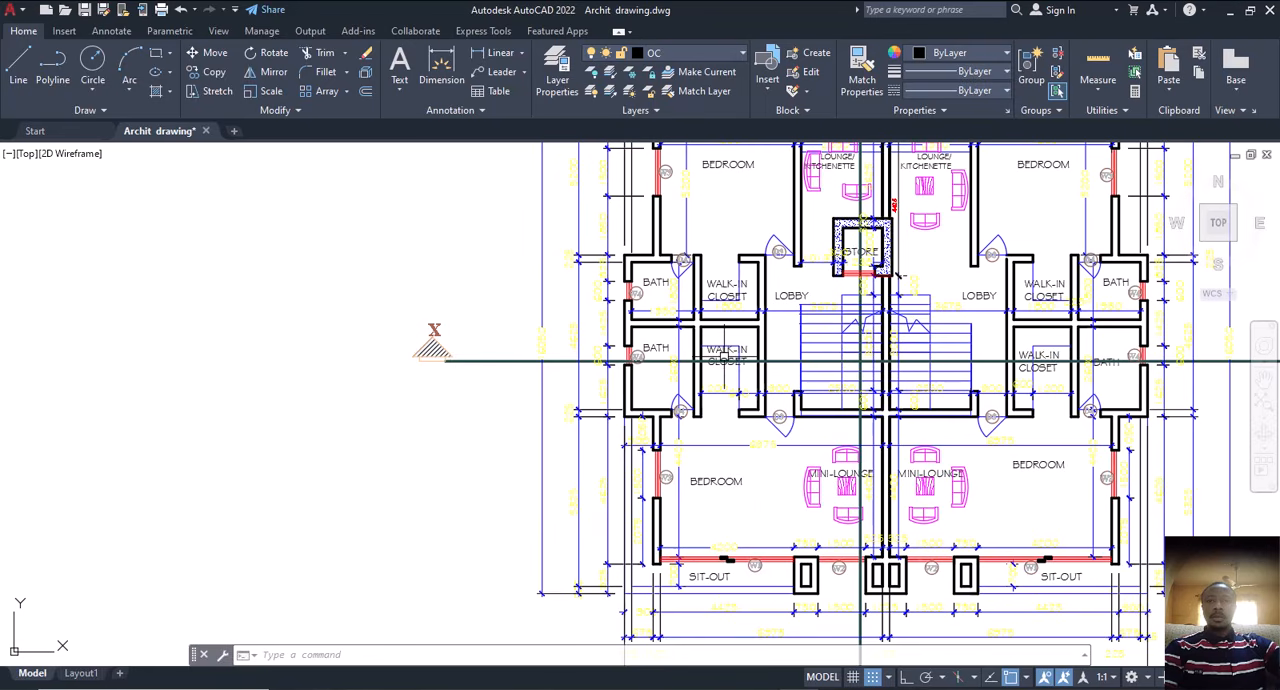
{"action": "scroll", "coordinate": [724, 356], "scroll_direction": "up", "scroll_amount": 2}
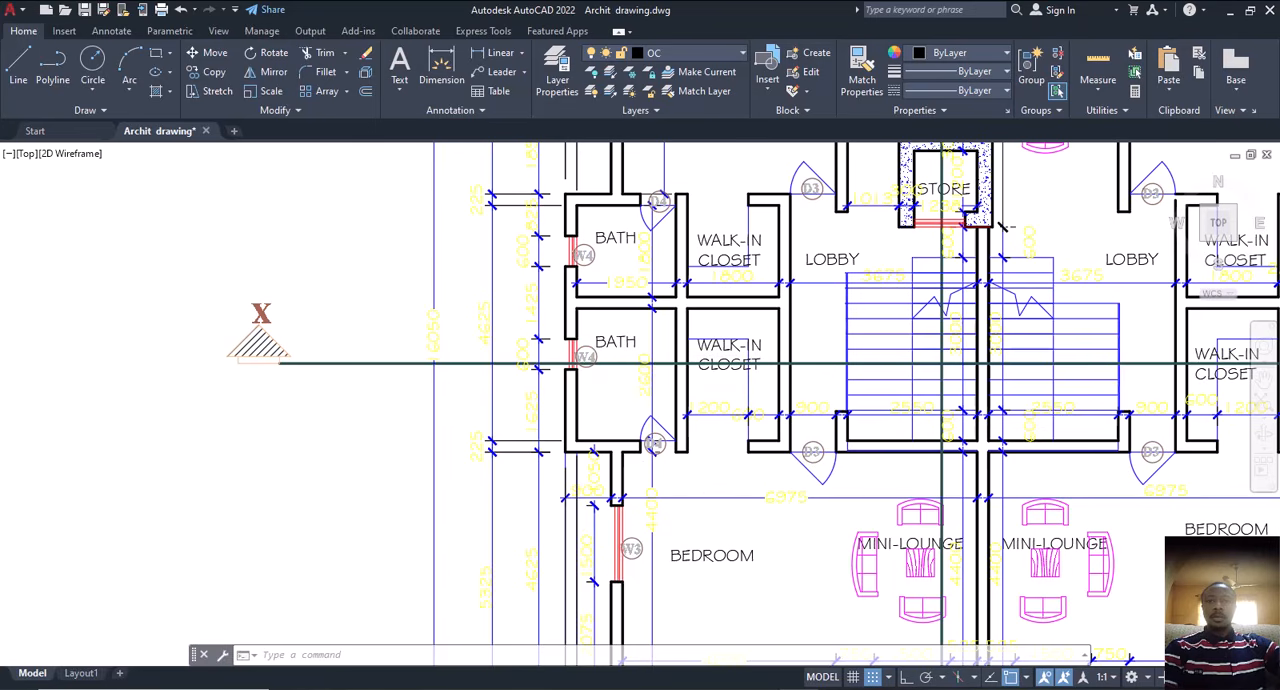
{"action": "scroll", "coordinate": [605, 390], "scroll_direction": "down", "scroll_amount": 3}
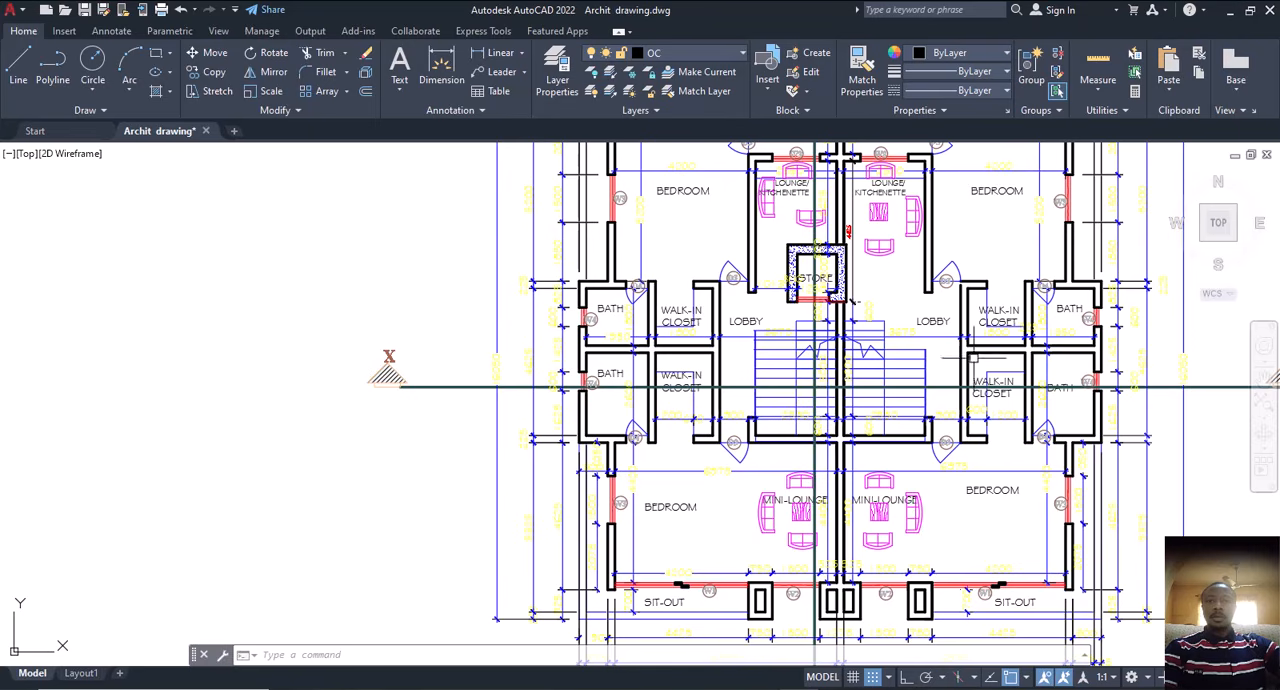
{"action": "middle_click_drag", "start_coordinate": [1000, 326], "coordinate": [952, 346]}
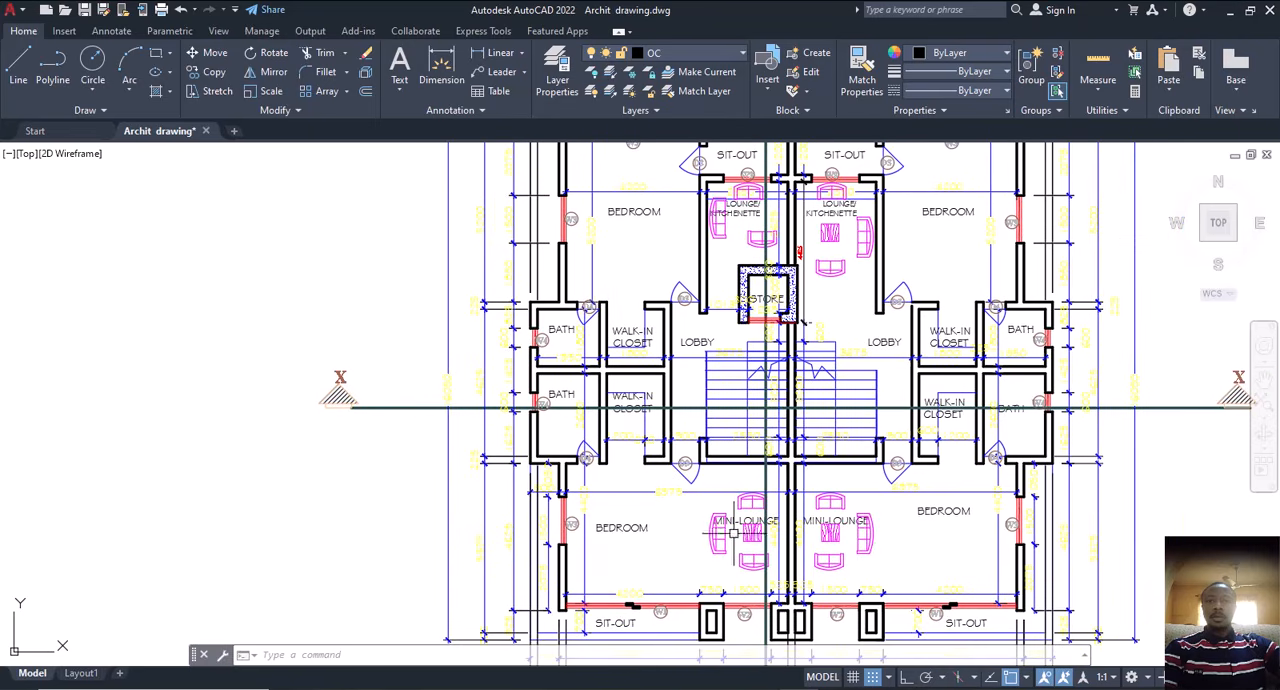
{"action": "middle_click_drag", "start_coordinate": [733, 533], "coordinate": [791, 389]}
{"action": "scroll", "coordinate": [791, 389], "scroll_direction": "down", "scroll_amount": 2}
{"action": "scroll", "coordinate": [704, 413], "scroll_direction": "up", "scroll_amount": 4}
{"action": "middle_click_drag", "start_coordinate": [861, 349], "coordinate": [731, 380]}
{"action": "scroll", "coordinate": [749, 370], "scroll_direction": "up", "scroll_amount": 2}
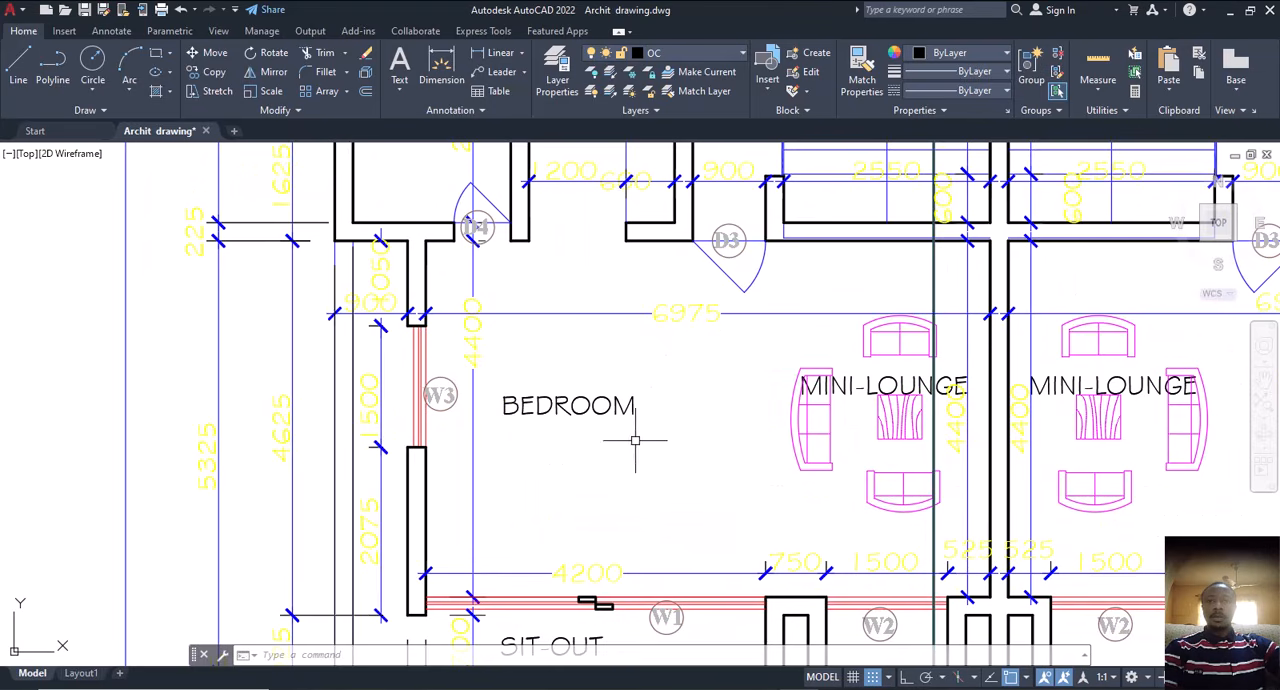
Step: Measure the front edge of the typical floor's left sit-out from the outer wall line towards the central columns, without placing a dimension
{"action": "middle_click_drag", "start_coordinate": [635, 440], "coordinate": [549, 304]}
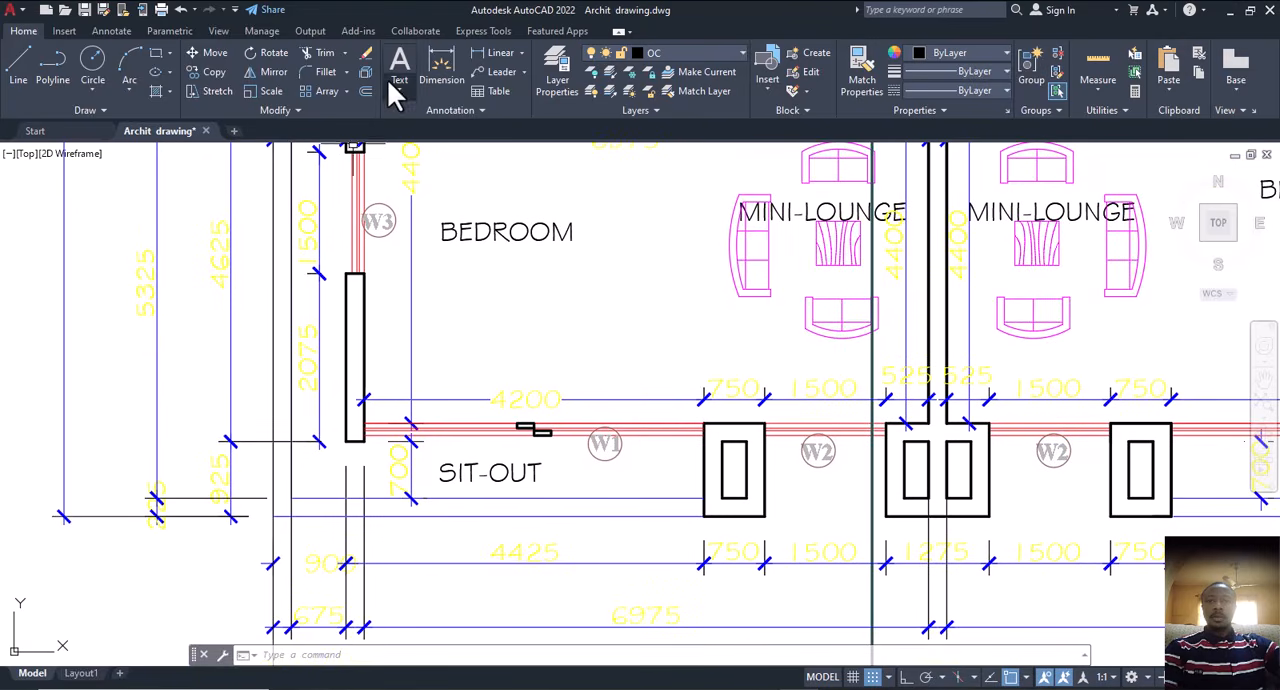
{"action": "left_click", "coordinate": [436, 74]}
{"action": "middle_click_drag", "start_coordinate": [360, 500], "coordinate": [380, 368]}
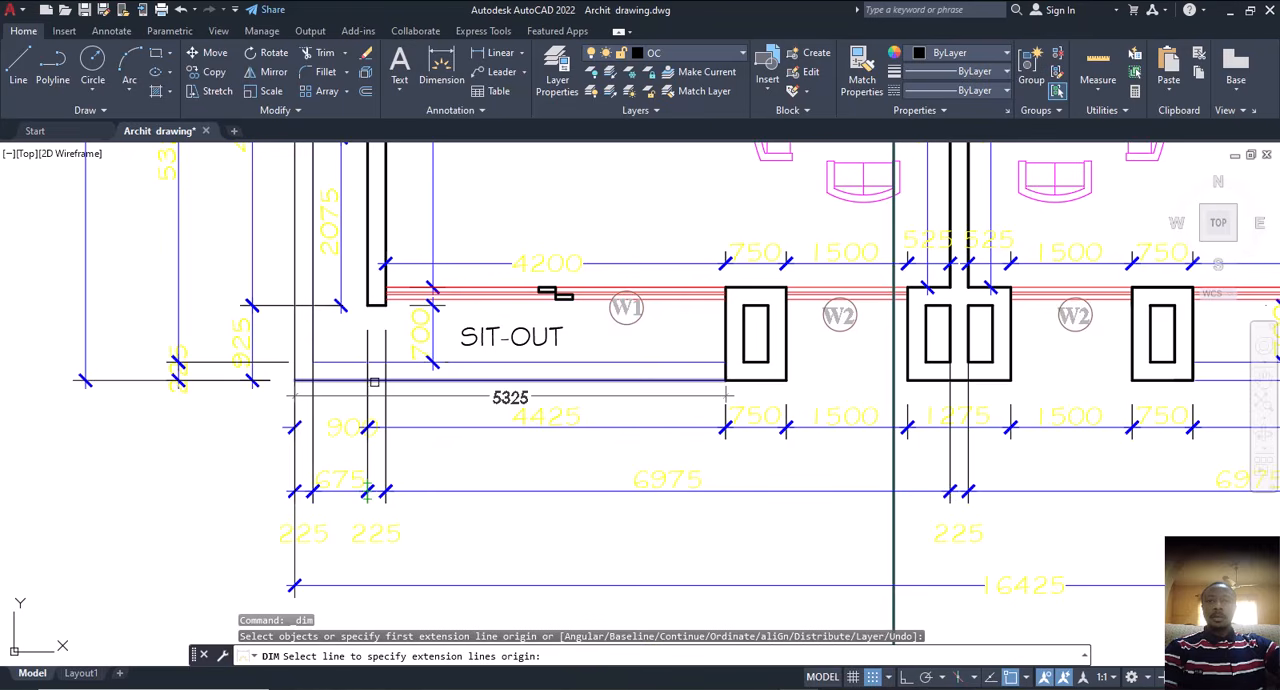
{"action": "left_click", "coordinate": [368, 380]}
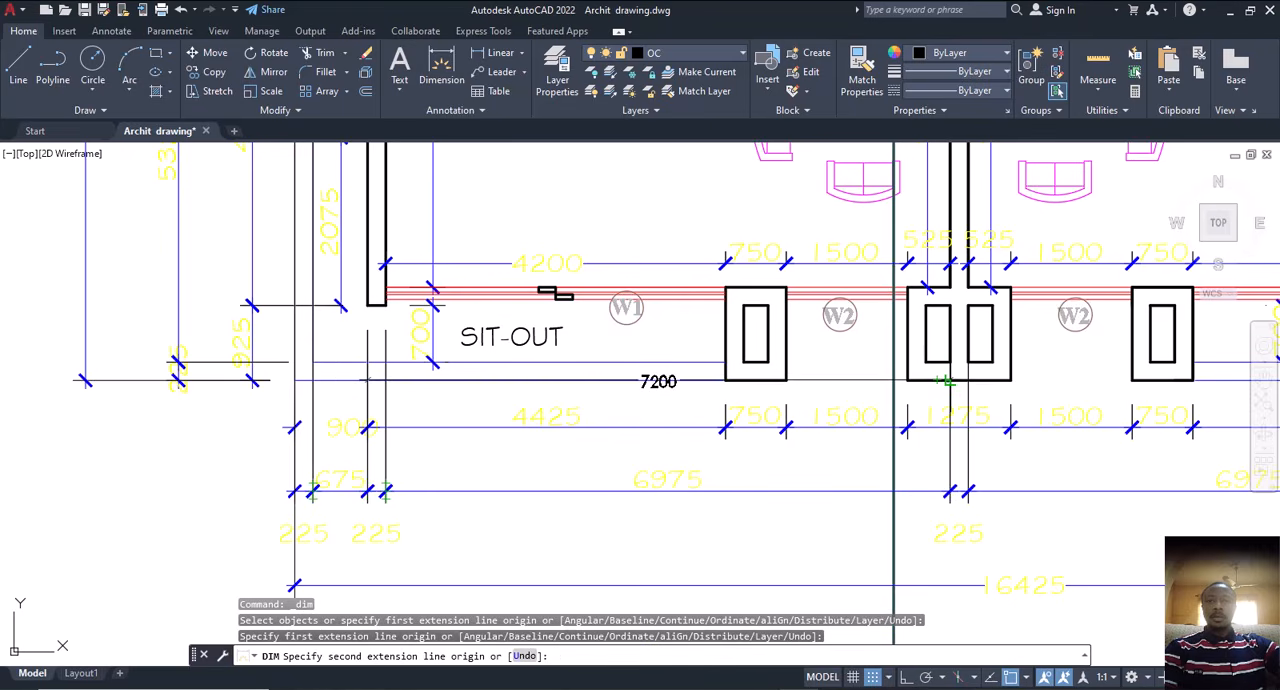
{"action": "scroll", "coordinate": [893, 430], "scroll_direction": "down", "scroll_amount": 2}
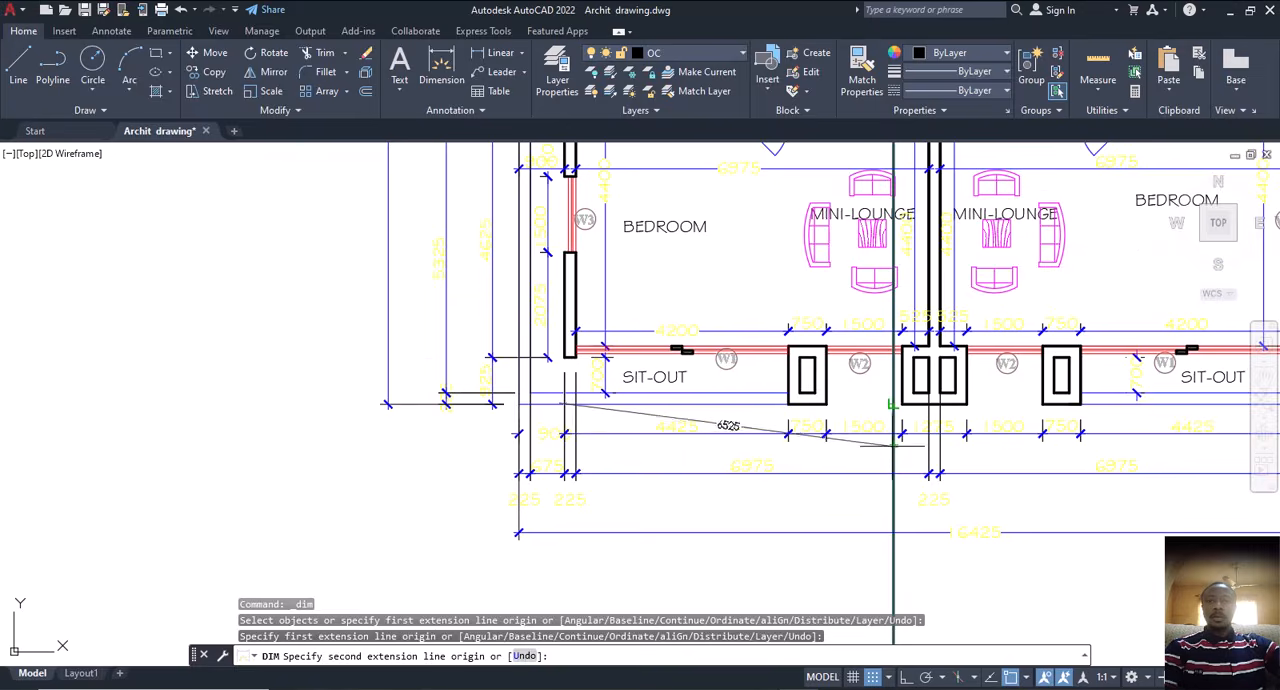
{"action": "scroll", "coordinate": [893, 430], "scroll_direction": "down", "scroll_amount": 2}
{"action": "key", "text": "Escape"}
{"action": "key", "text": "Escape"}
Step: View the two copied floor plans side by side, then return to the whole ground floor plan copy
{"action": "middle_click_drag", "start_coordinate": [774, 426], "coordinate": [849, 460]}
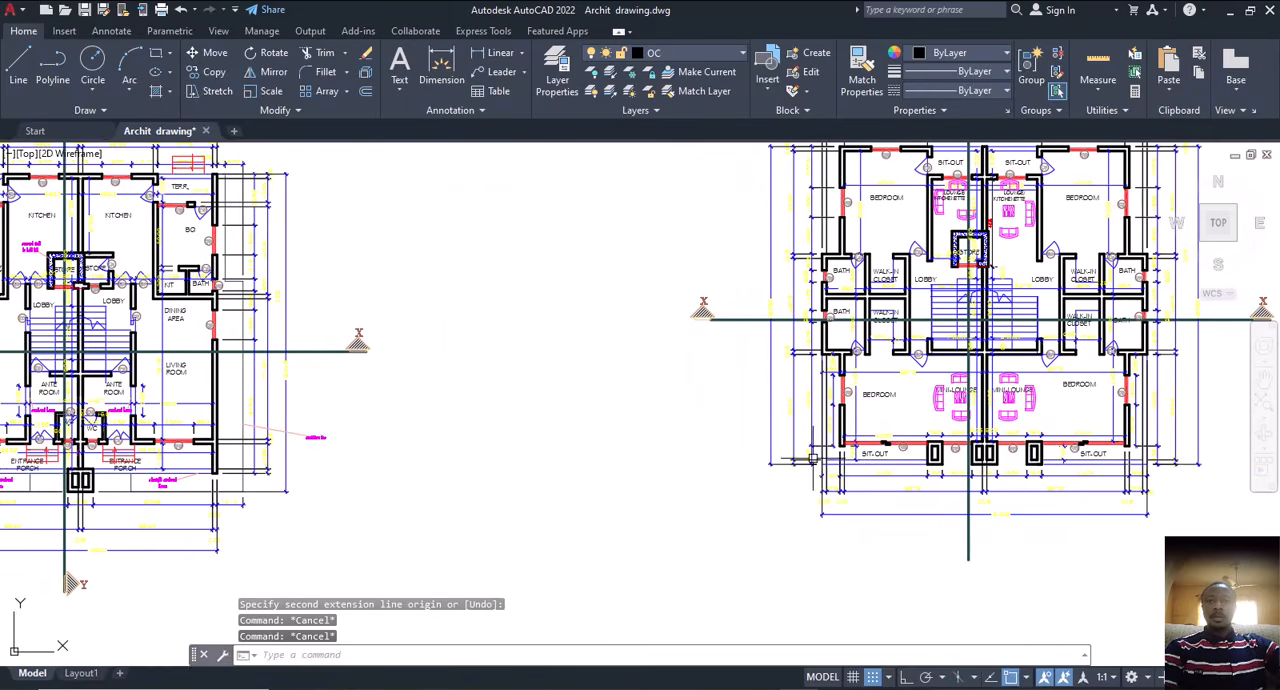
{"action": "middle_click_drag", "start_coordinate": [558, 439], "coordinate": [856, 448]}
{"action": "mouse_move", "coordinate": [597, 458]}
{"action": "middle_mouse_down"}
{"action": "mouse_move", "coordinate": [609, 428]}
{"action": "mouse_move", "coordinate": [540, 426]}
{"action": "middle_mouse_up"}
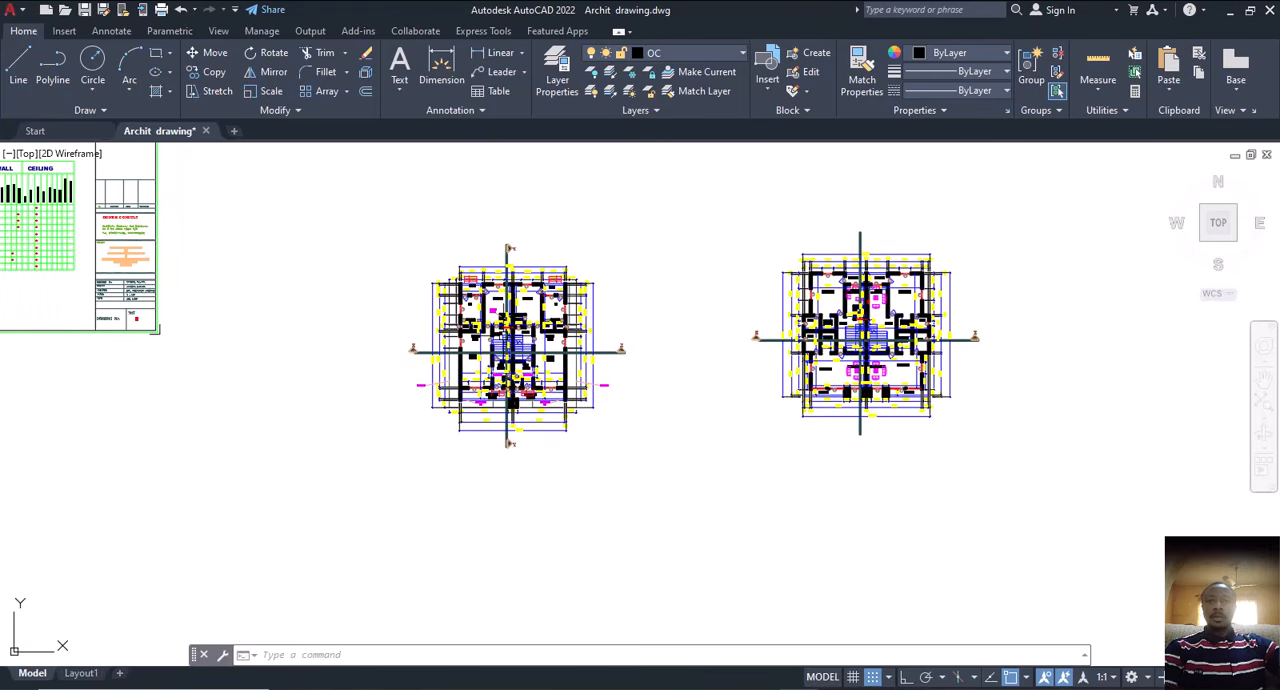
{"action": "middle_click_drag", "start_coordinate": [504, 309], "coordinate": [529, 353]}
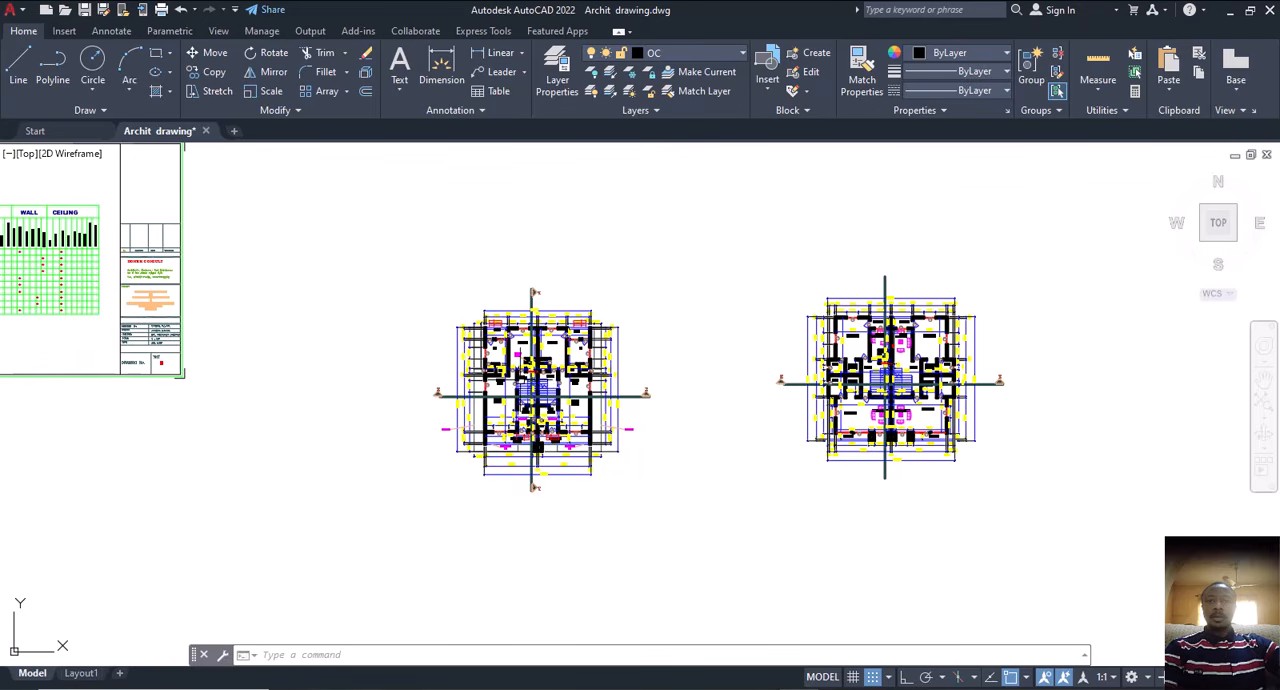
{"action": "middle_click_drag", "start_coordinate": [544, 366], "coordinate": [557, 349]}
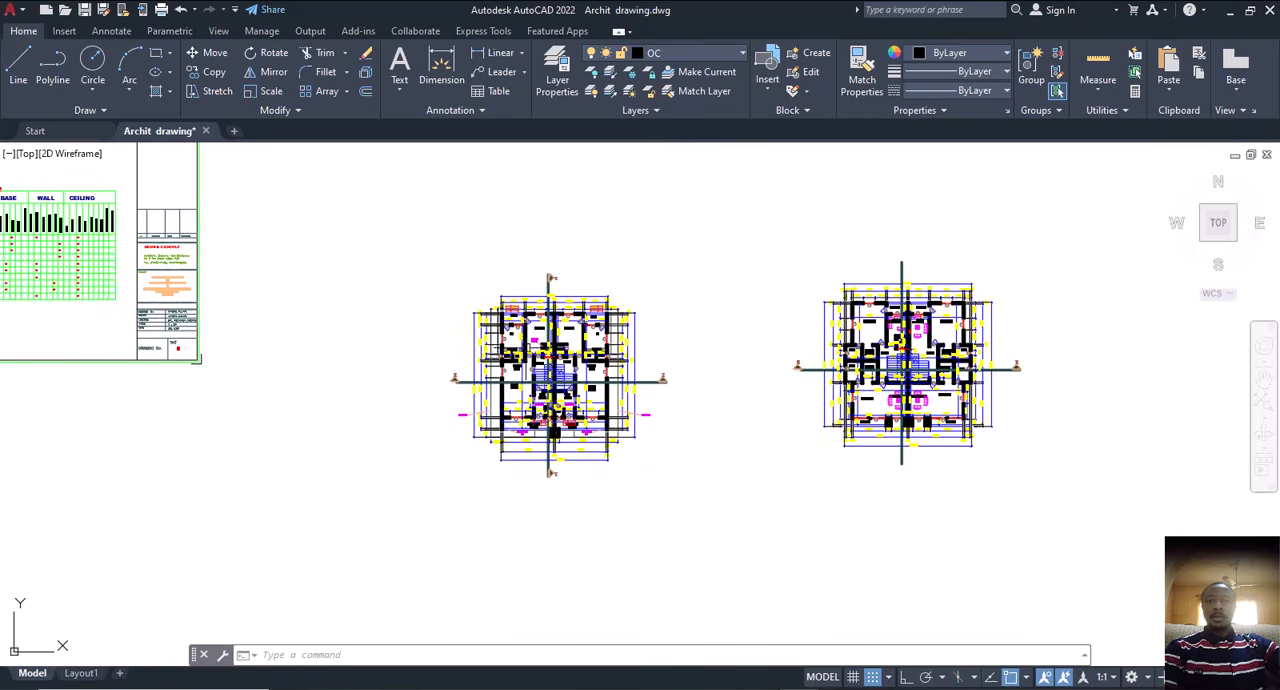
{"action": "scroll", "coordinate": [530, 375], "scroll_direction": "up", "scroll_amount": 4}
{"action": "scroll", "coordinate": [551, 373], "scroll_direction": "down", "scroll_amount": 3}
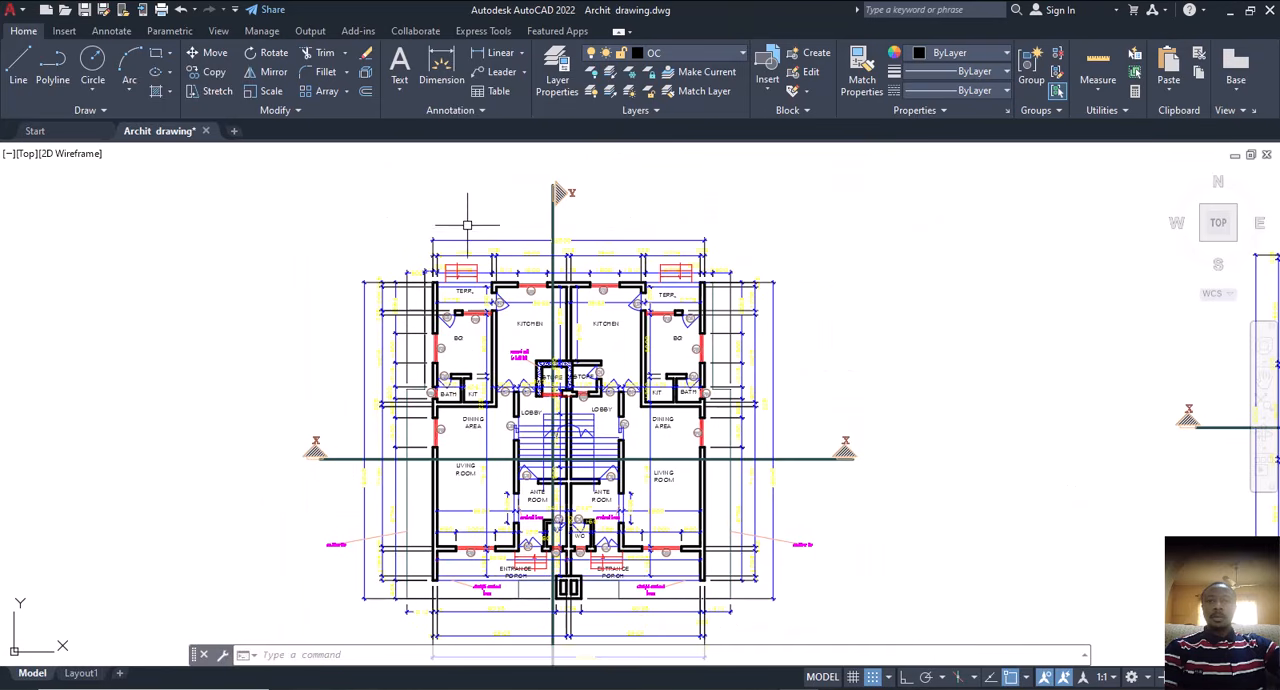
Step: Select all dimensions similar to the overall 13800 dimension above the ground floor plan copy
{"action": "scroll", "coordinate": [467, 225], "scroll_direction": "up", "scroll_amount": 3}
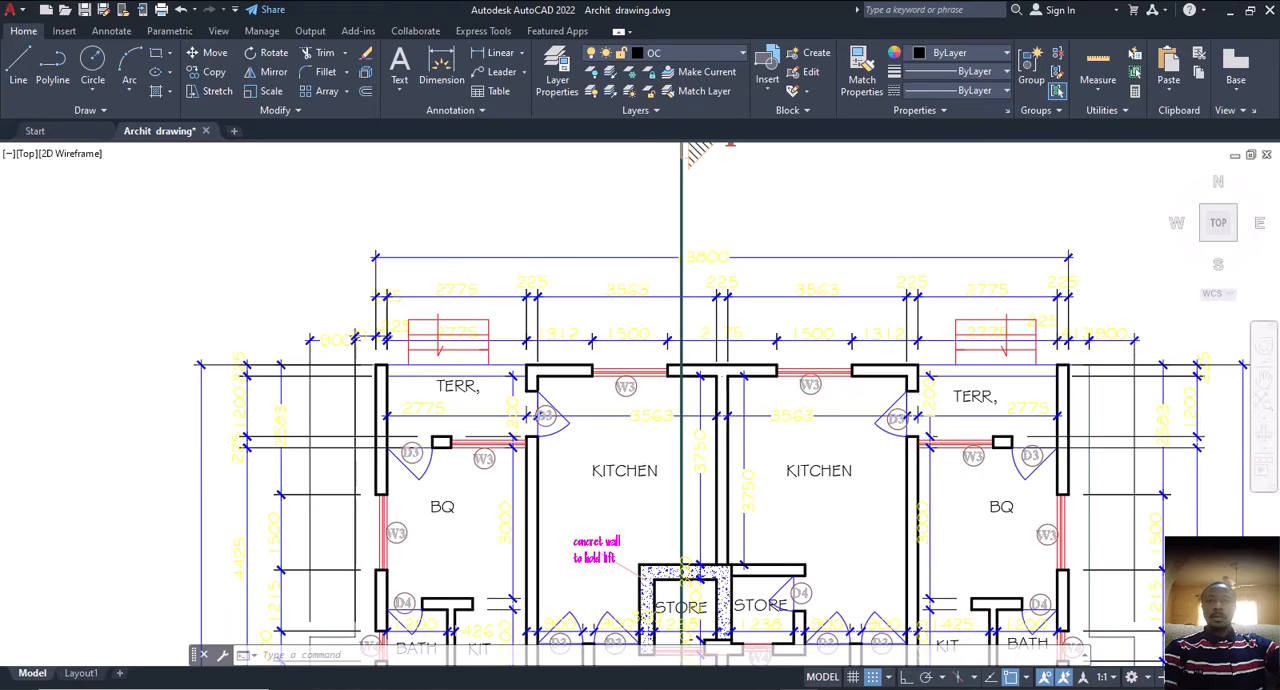
{"action": "scroll", "coordinate": [700, 260], "scroll_direction": "up", "scroll_amount": 5}
{"action": "scroll", "coordinate": [666, 286], "scroll_direction": "down", "scroll_amount": 3}
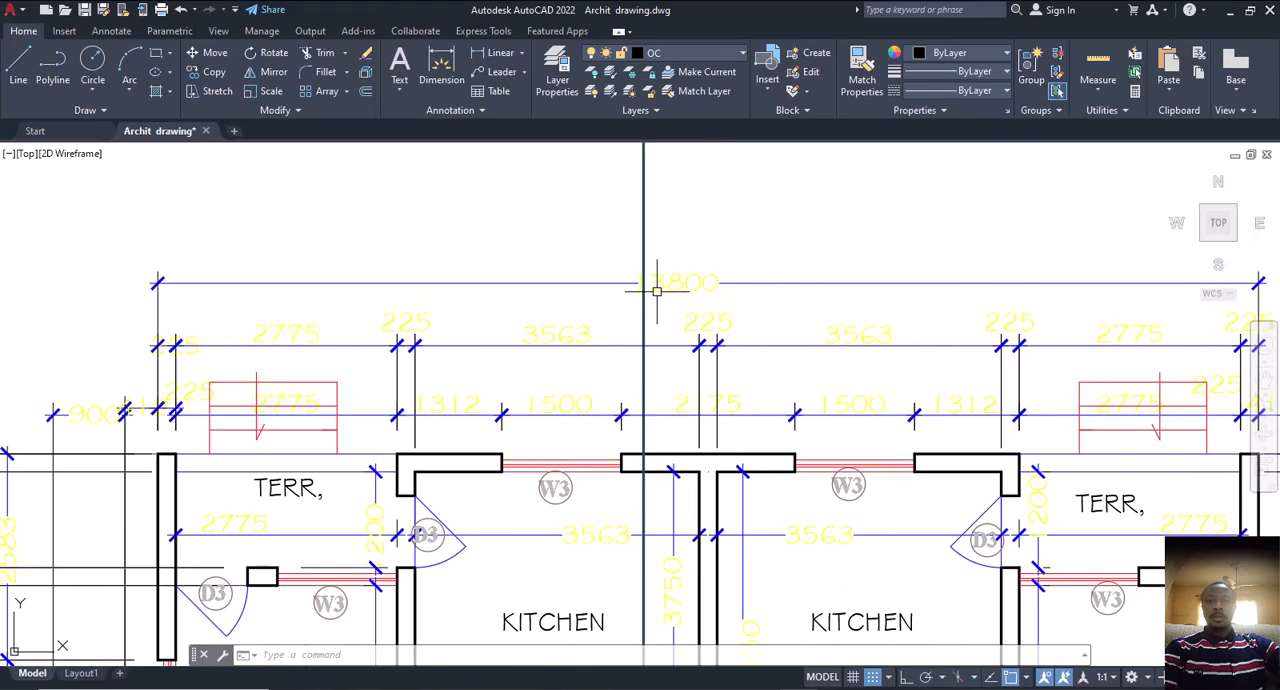
{"action": "scroll", "coordinate": [656, 291], "scroll_direction": "up", "scroll_amount": 1}
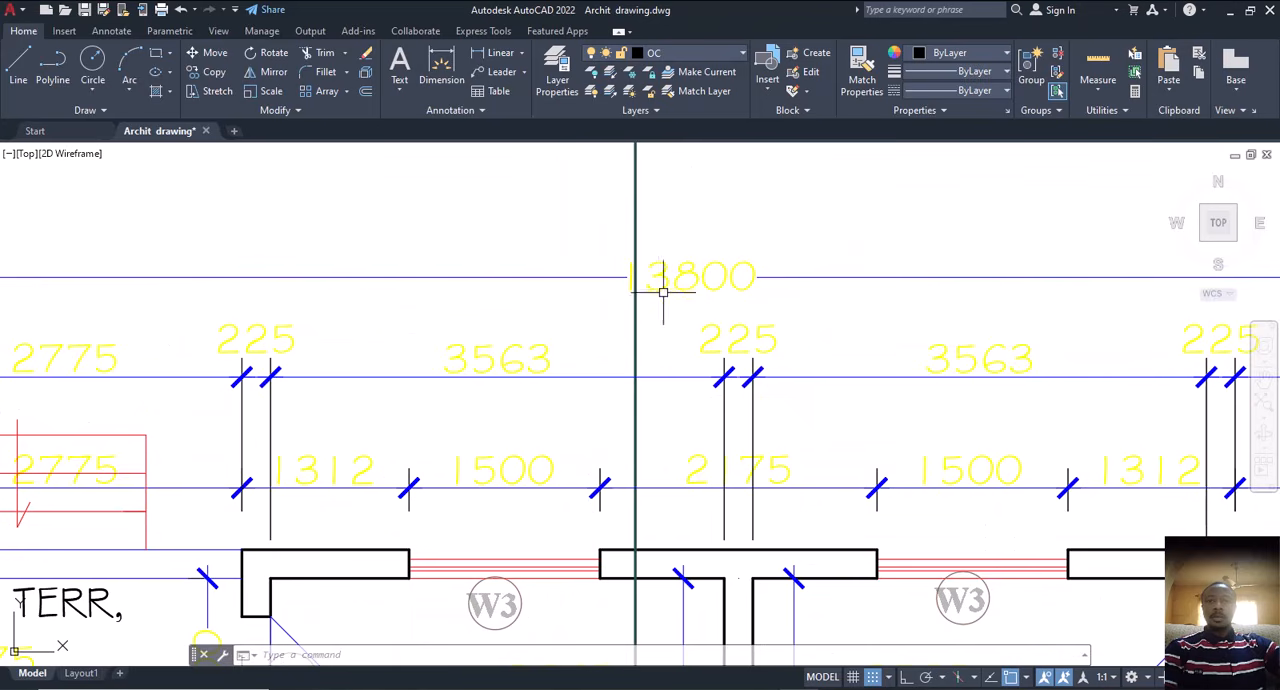
{"action": "left_click", "coordinate": [714, 282]}
{"action": "left_click", "coordinate": [692, 284]}
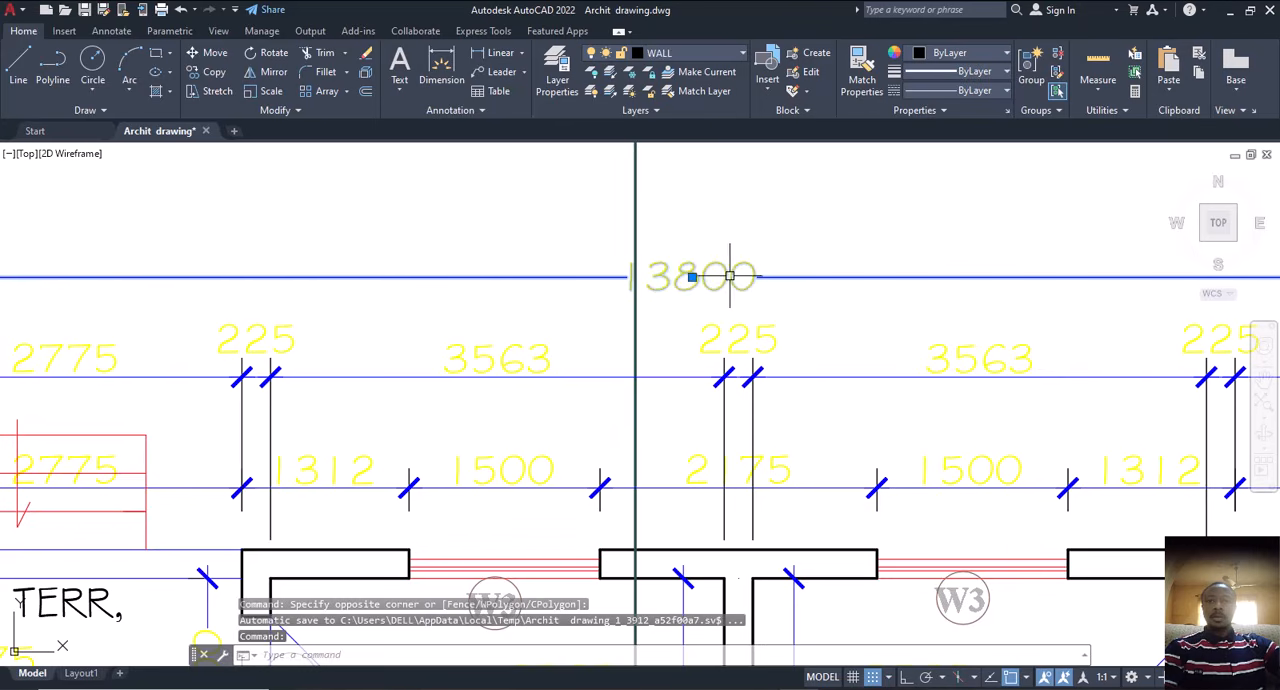
{"action": "scroll", "coordinate": [730, 277], "scroll_direction": "down", "scroll_amount": 4}
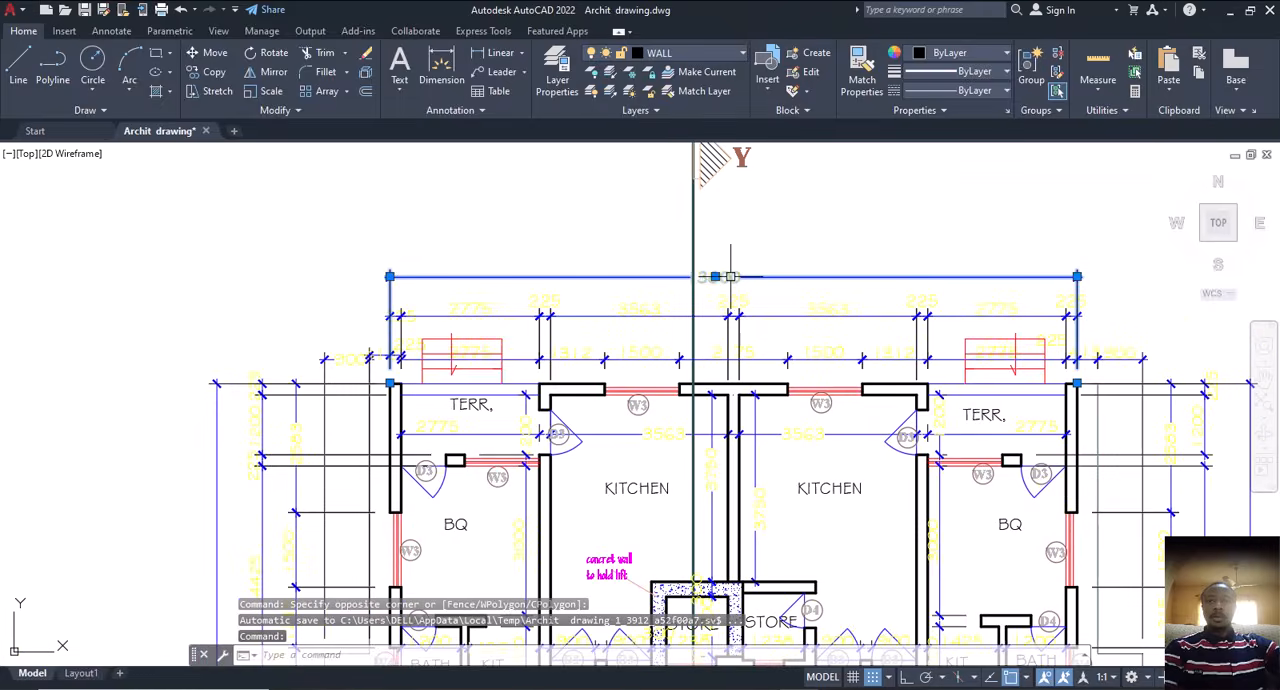
{"action": "right_click", "coordinate": [788, 244]}
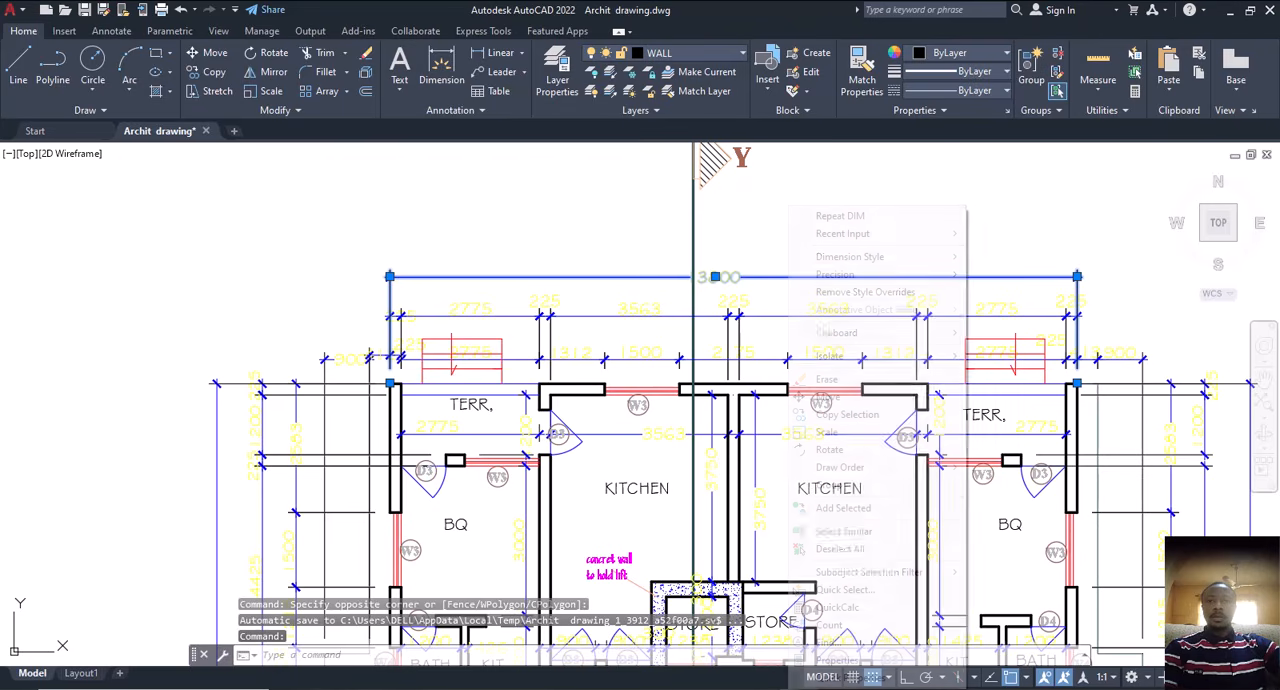
{"action": "left_click", "coordinate": [866, 533]}
Step: Exclude the original drawing sheets from the selection and erase the dimensions on the two copied floor plans
{"action": "scroll", "coordinate": [692, 357], "scroll_direction": "down", "scroll_amount": 5}
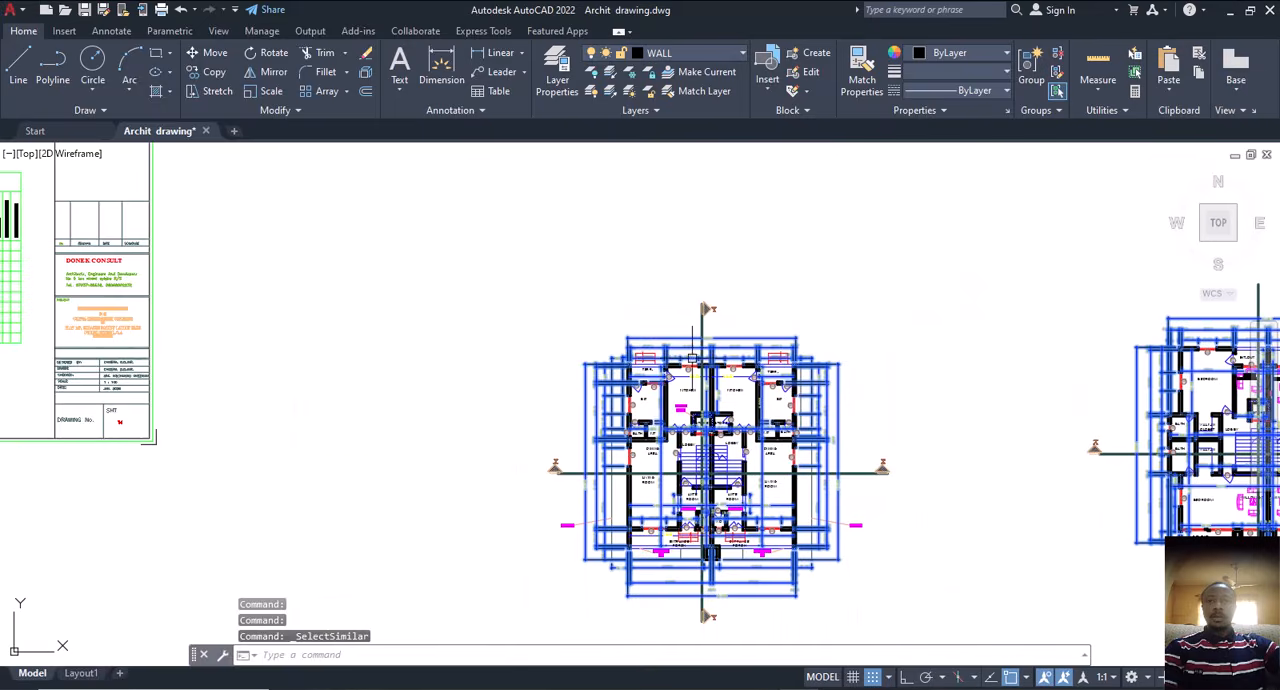
{"action": "scroll", "coordinate": [690, 355], "scroll_direction": "down", "scroll_amount": 2}
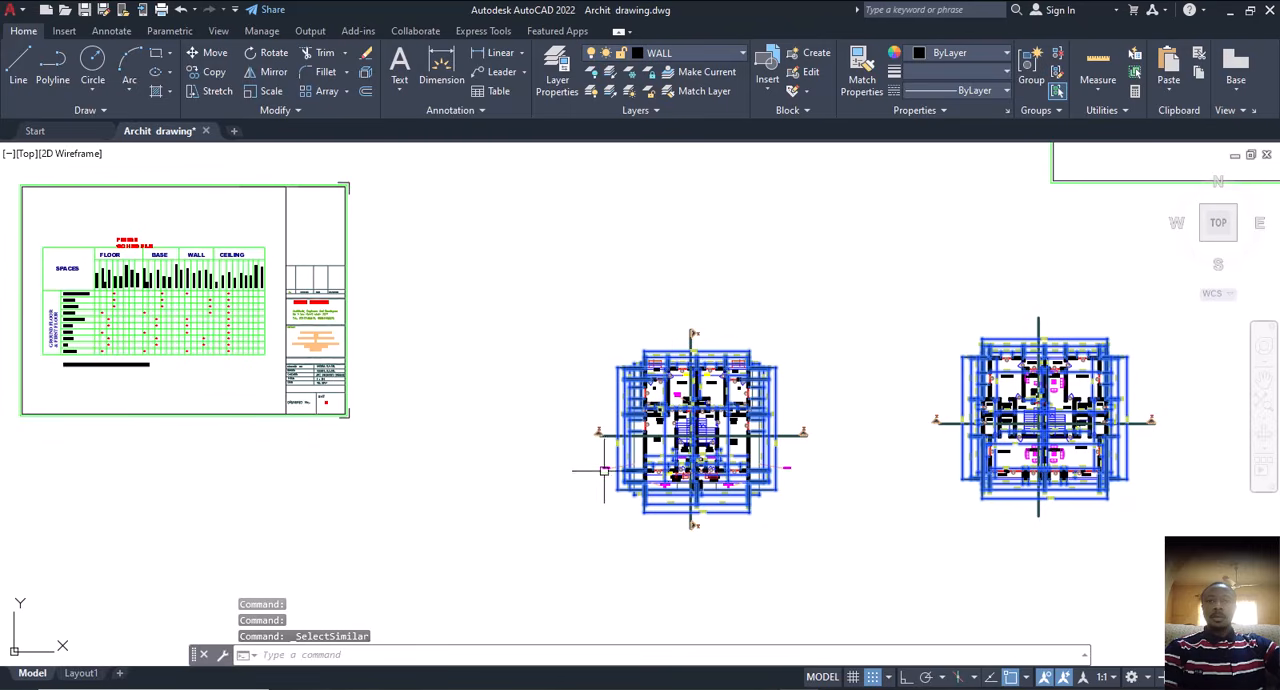
{"action": "scroll", "coordinate": [610, 470], "scroll_direction": "down", "scroll_amount": 3}
{"action": "middle_click_drag", "start_coordinate": [632, 365], "coordinate": [630, 429]}
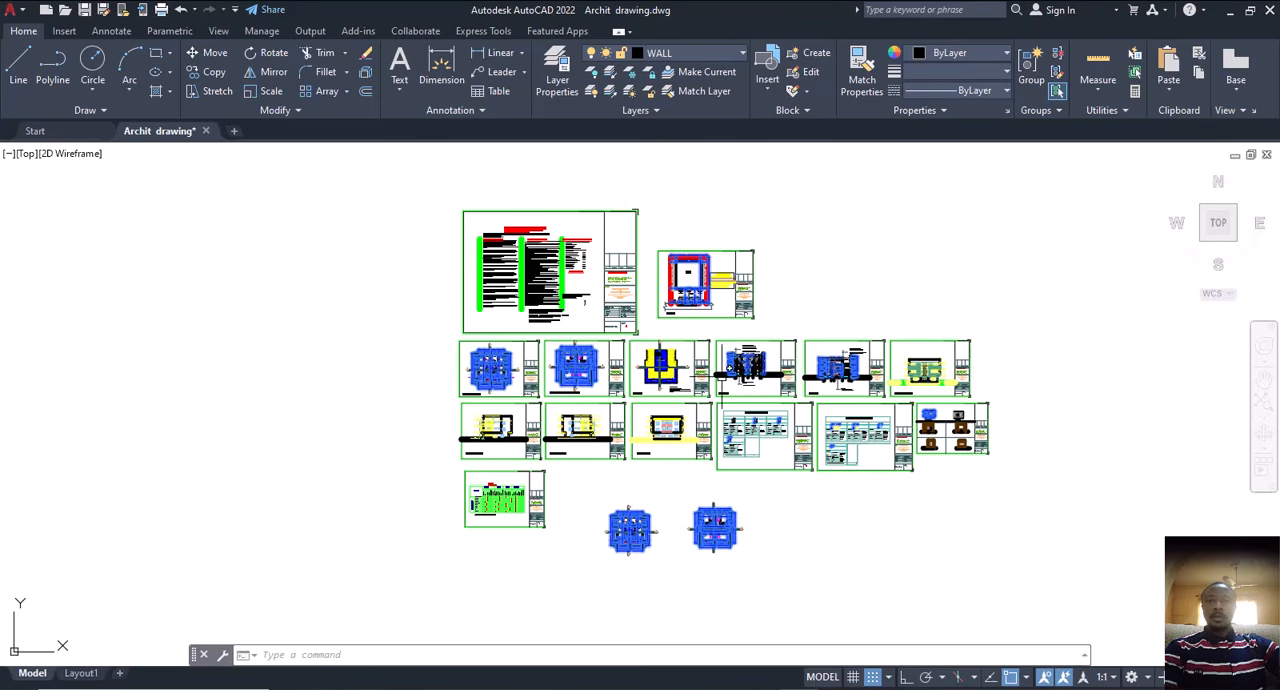
{"action": "left_click", "coordinate": [1106, 187]}
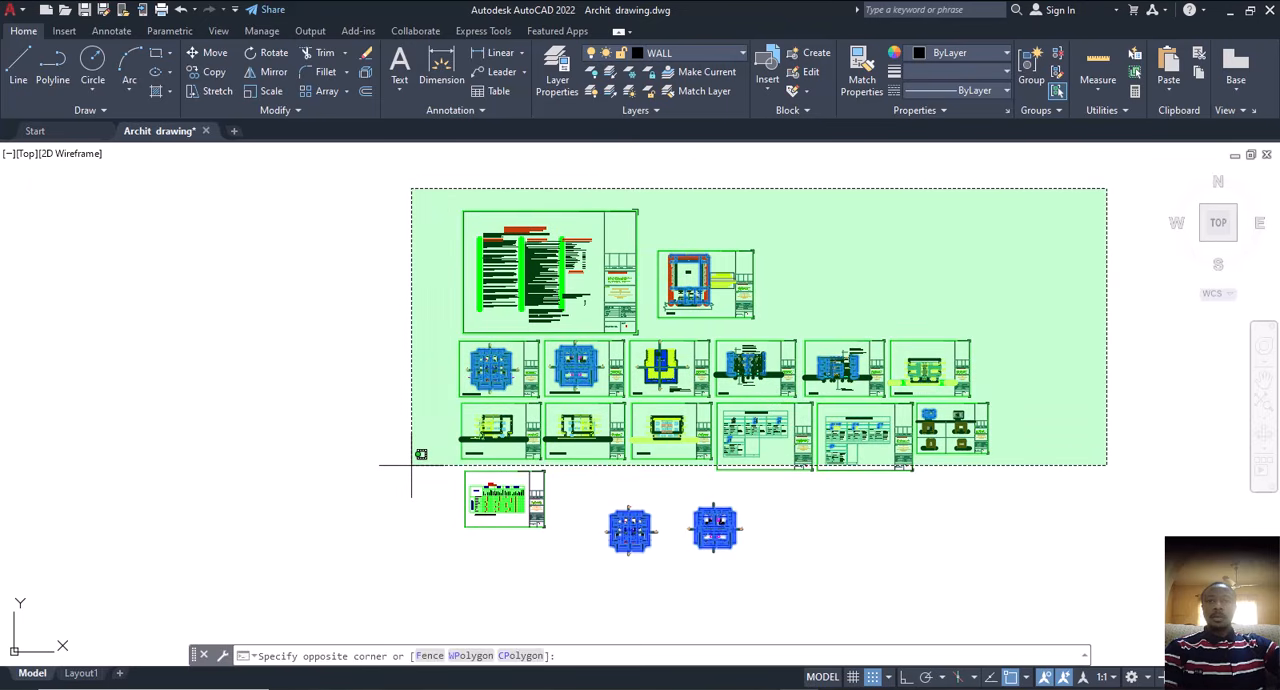
{"action": "left_click", "coordinate": [411, 465]}
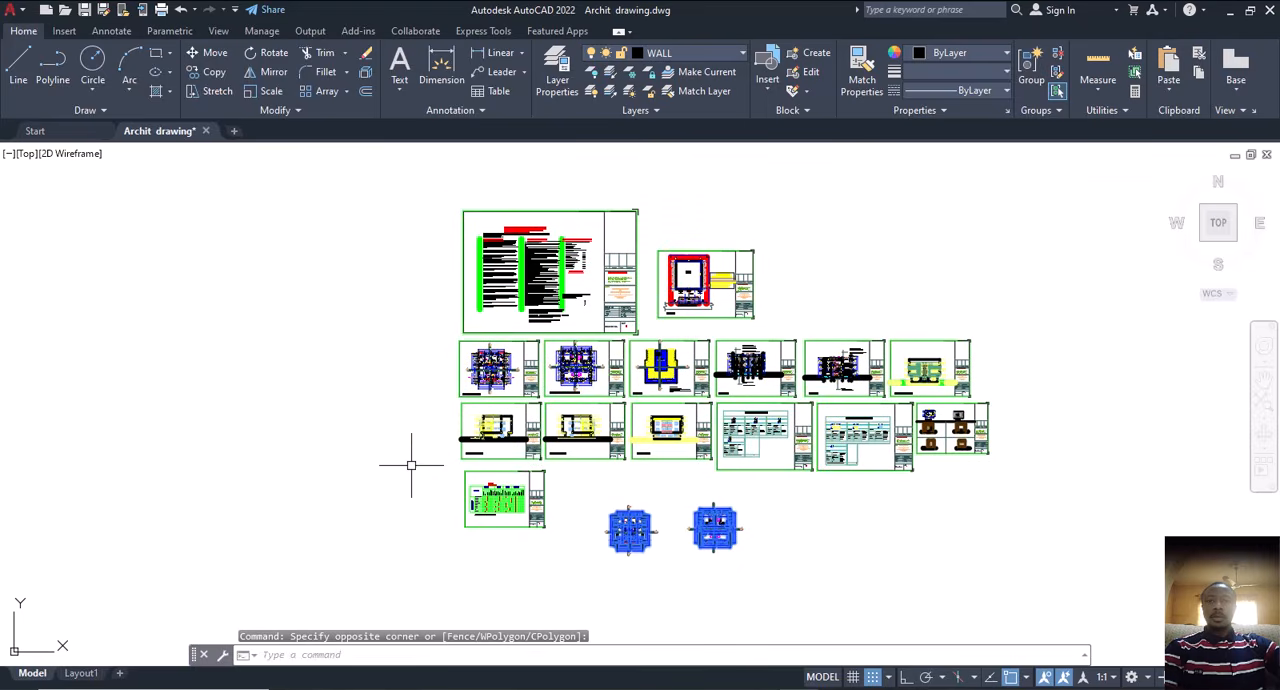
{"action": "left_click", "coordinate": [572, 466]}
{"action": "left_click", "coordinate": [418, 570]}
{"action": "left_click", "coordinate": [664, 172]}
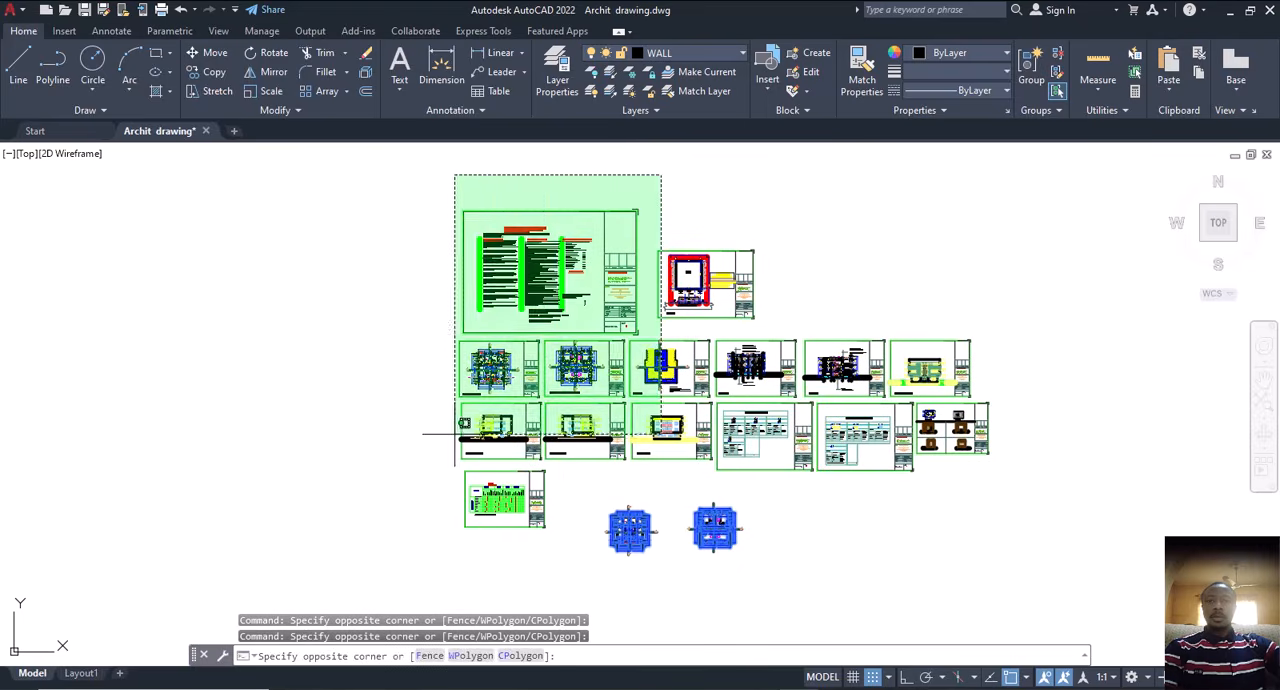
{"action": "left_click", "coordinate": [374, 462]}
{"action": "left_click", "coordinate": [564, 466]}
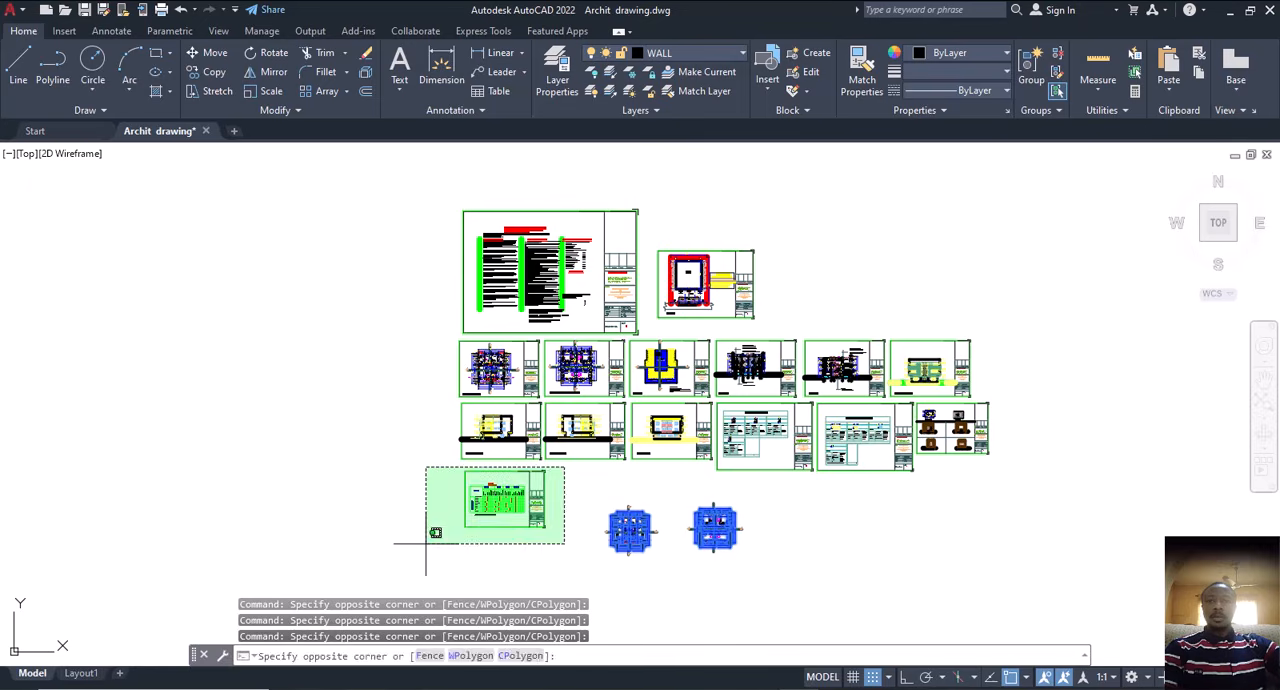
{"action": "left_click", "coordinate": [393, 546]}
{"action": "left_click", "coordinate": [1087, 217]}
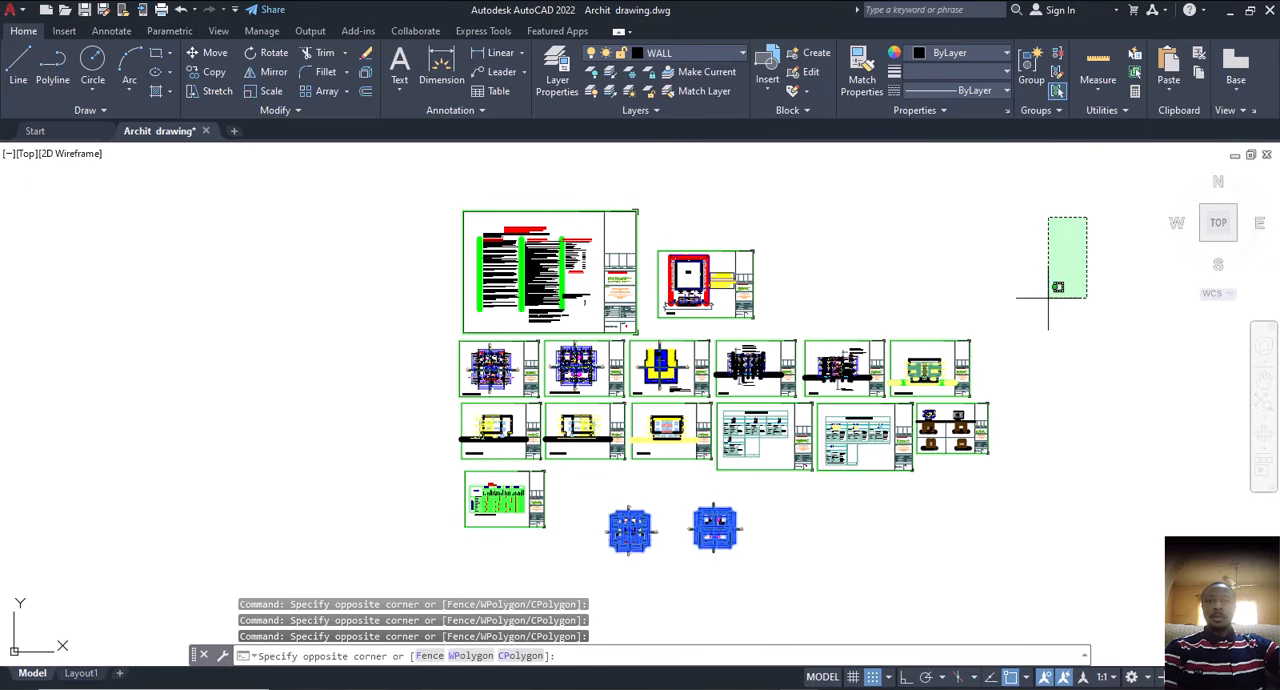
{"action": "left_click", "coordinate": [580, 467]}
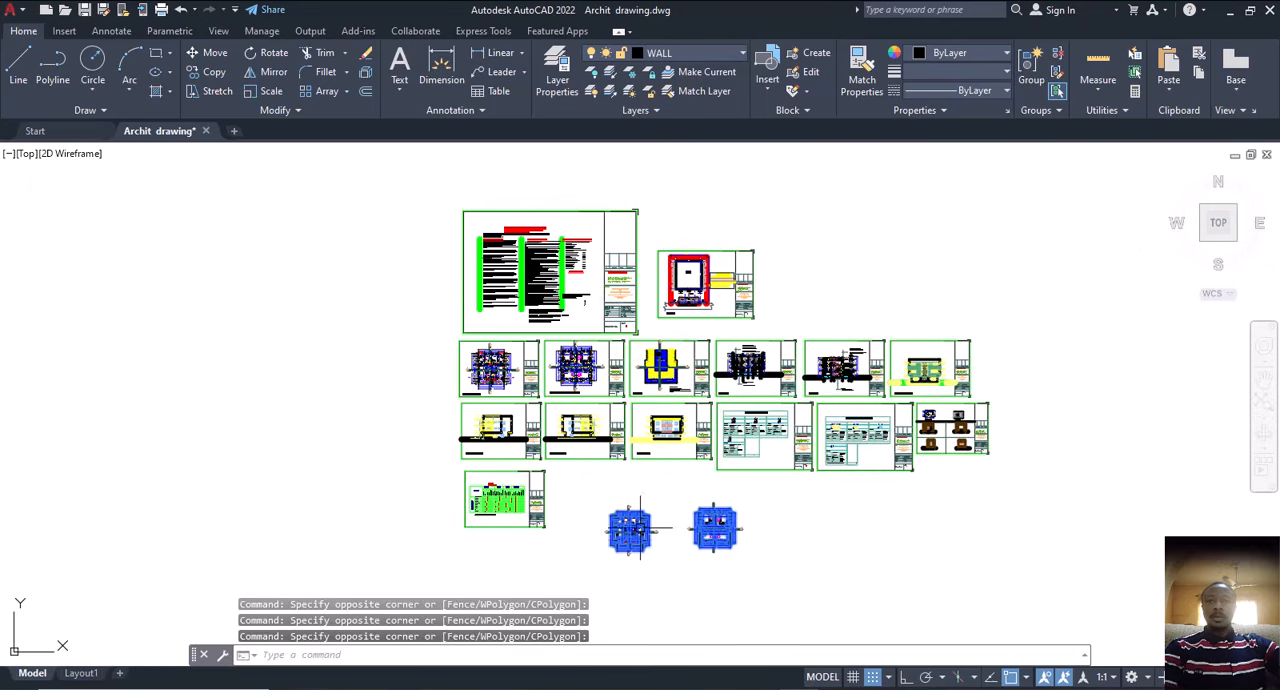
{"action": "scroll", "coordinate": [640, 528], "scroll_direction": "up", "scroll_amount": 10}
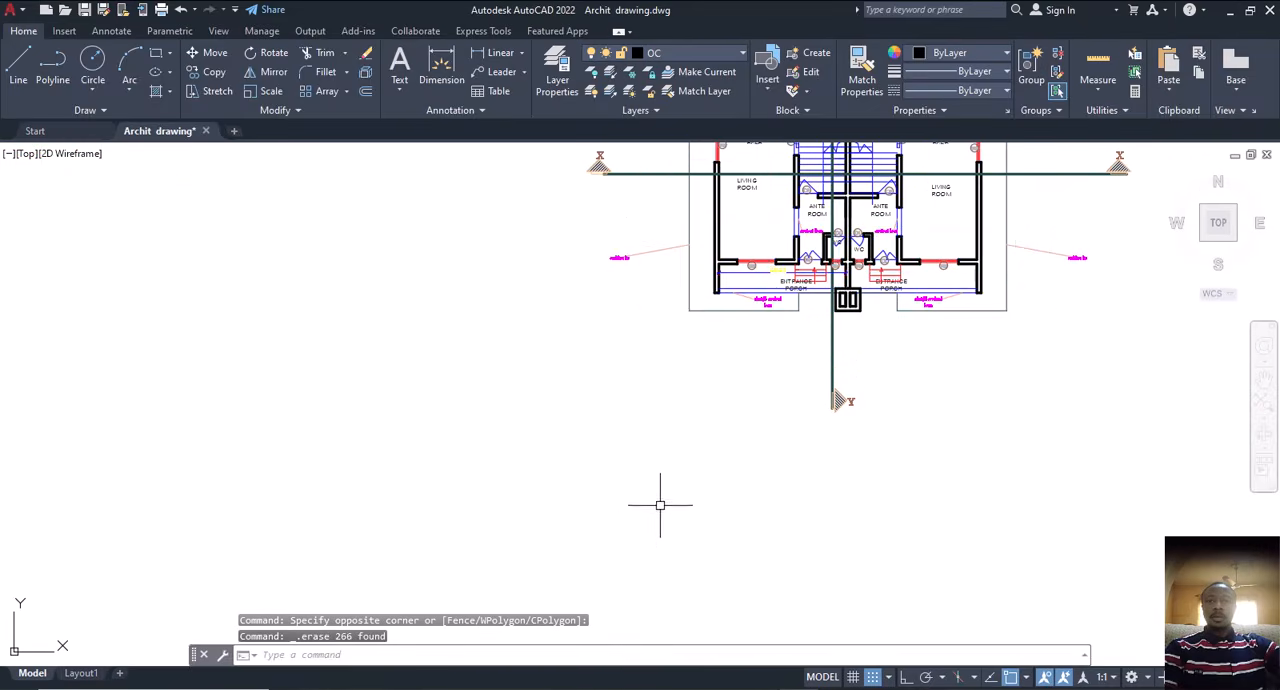
Step: Select the ground floor copy's X and Y section lines with their markers, leaving the cantilever line note out of the selection
{"action": "scroll", "coordinate": [658, 480], "scroll_direction": "down", "scroll_amount": 3}
{"action": "scroll", "coordinate": [660, 478], "scroll_direction": "up", "scroll_amount": 6}
{"action": "middle_click_drag", "start_coordinate": [652, 362], "coordinate": [741, 382]}
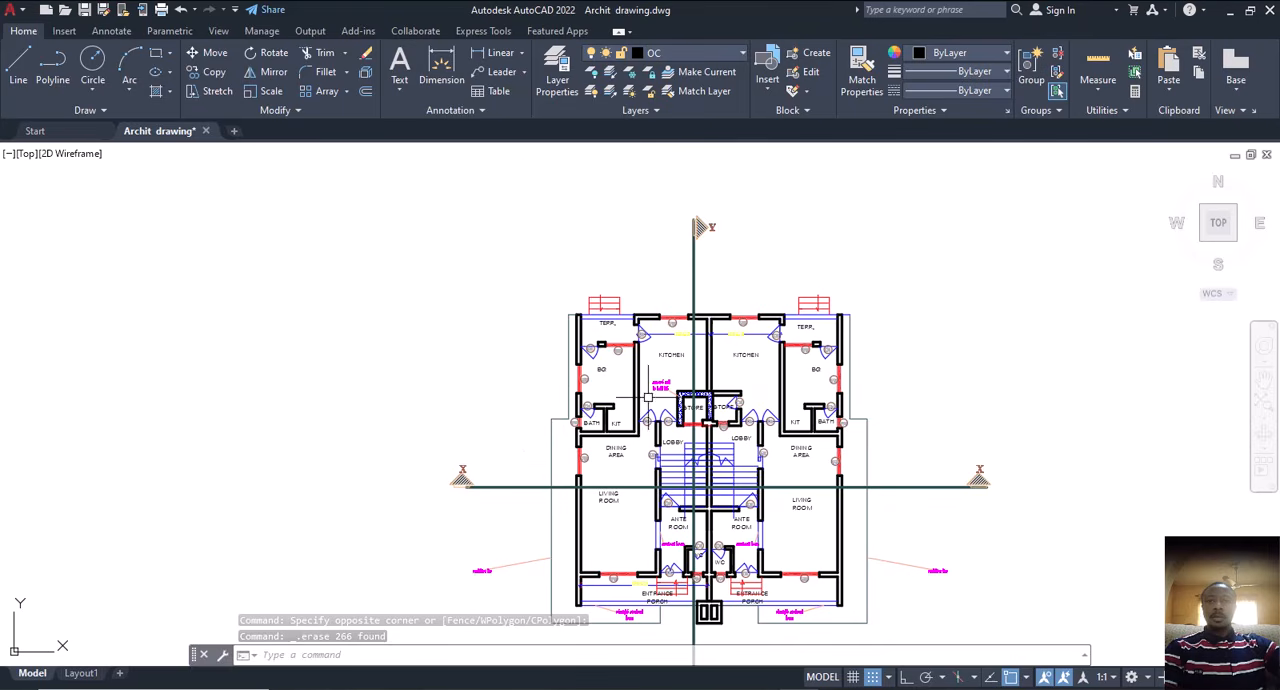
{"action": "left_click", "coordinate": [729, 206]}
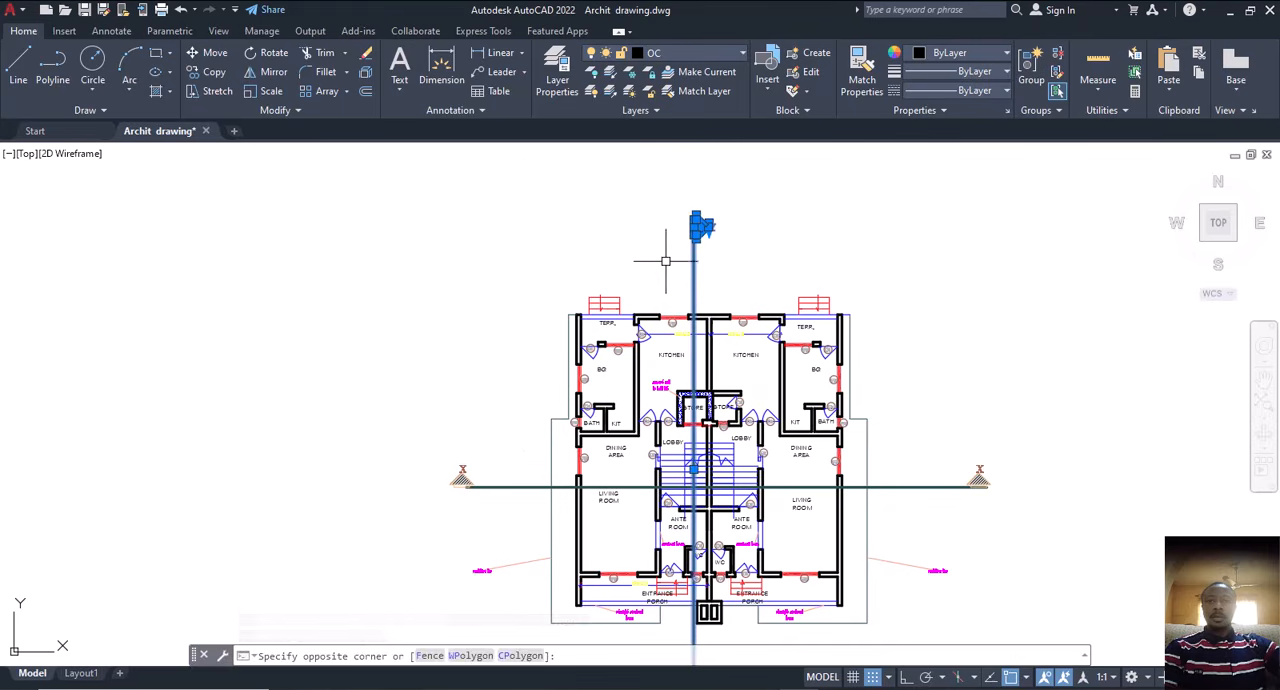
{"action": "left_click", "coordinate": [484, 415]}
{"action": "left_click", "coordinate": [423, 553]}
{"action": "middle_click_drag", "start_coordinate": [495, 435], "coordinate": [452, 255]}
{"action": "left_click", "coordinate": [1010, 266]}
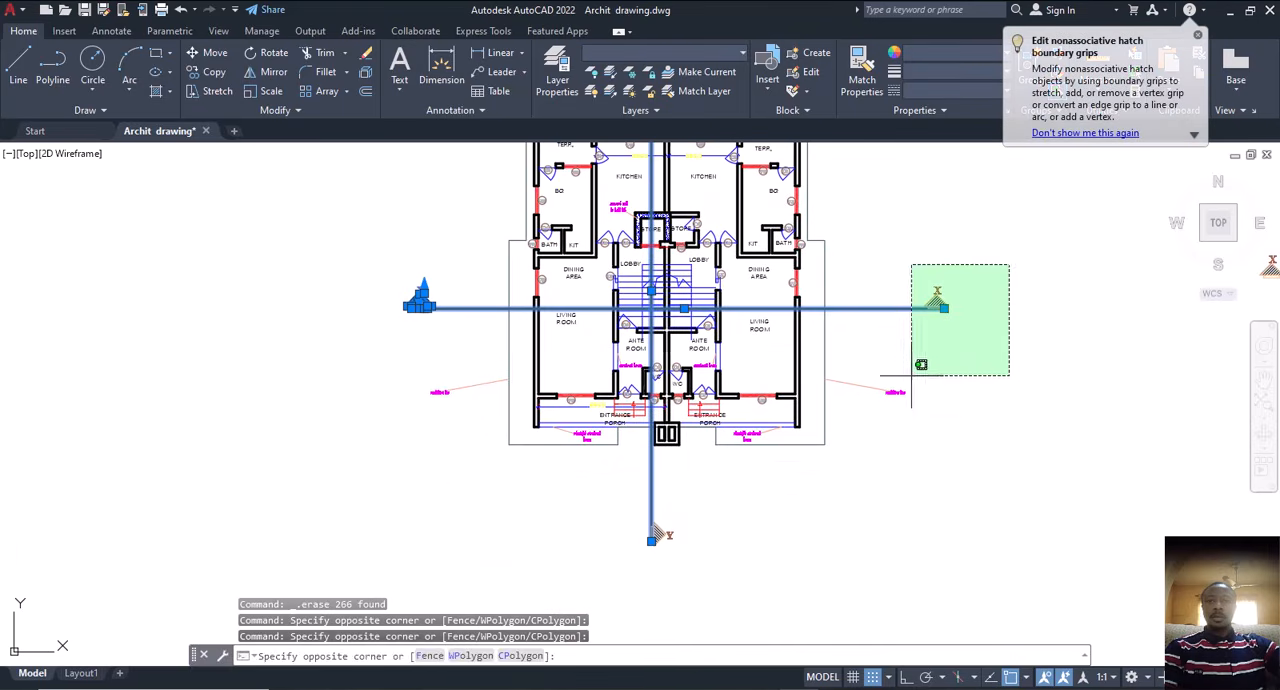
{"action": "left_click", "coordinate": [884, 426]}
{"action": "scroll", "coordinate": [925, 385], "scroll_direction": "up", "scroll_amount": 6}
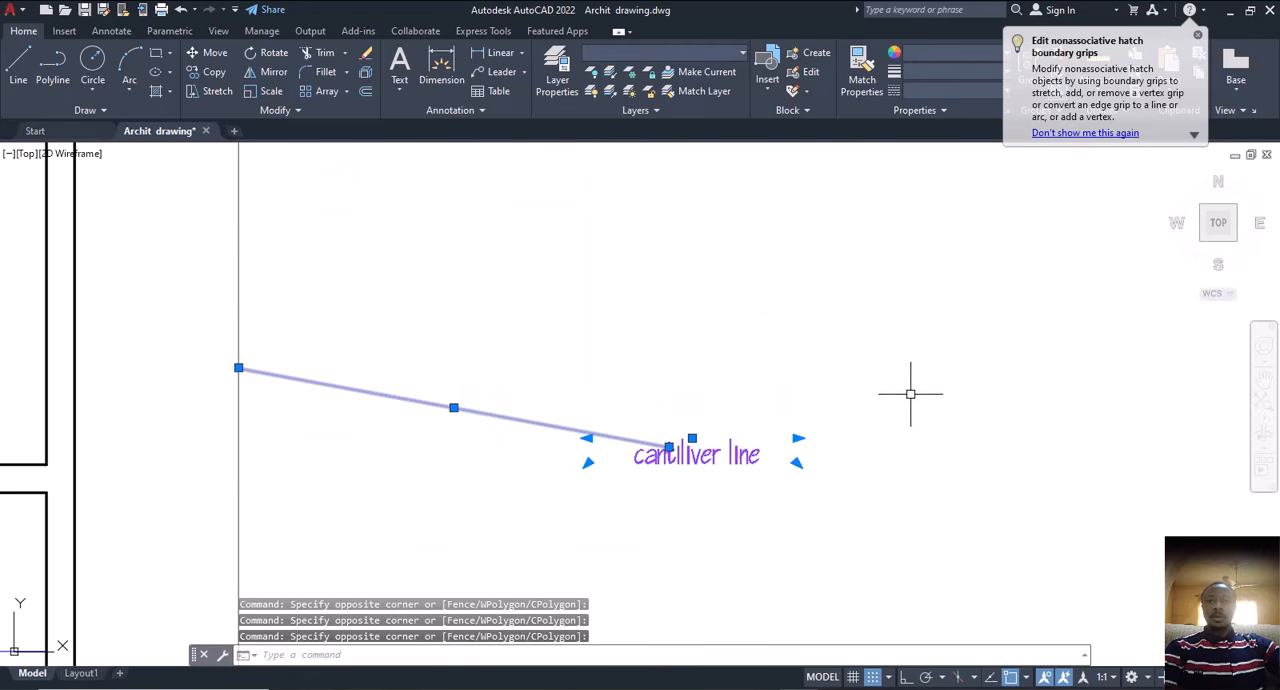
{"action": "scroll", "coordinate": [814, 425], "scroll_direction": "down", "scroll_amount": 6}
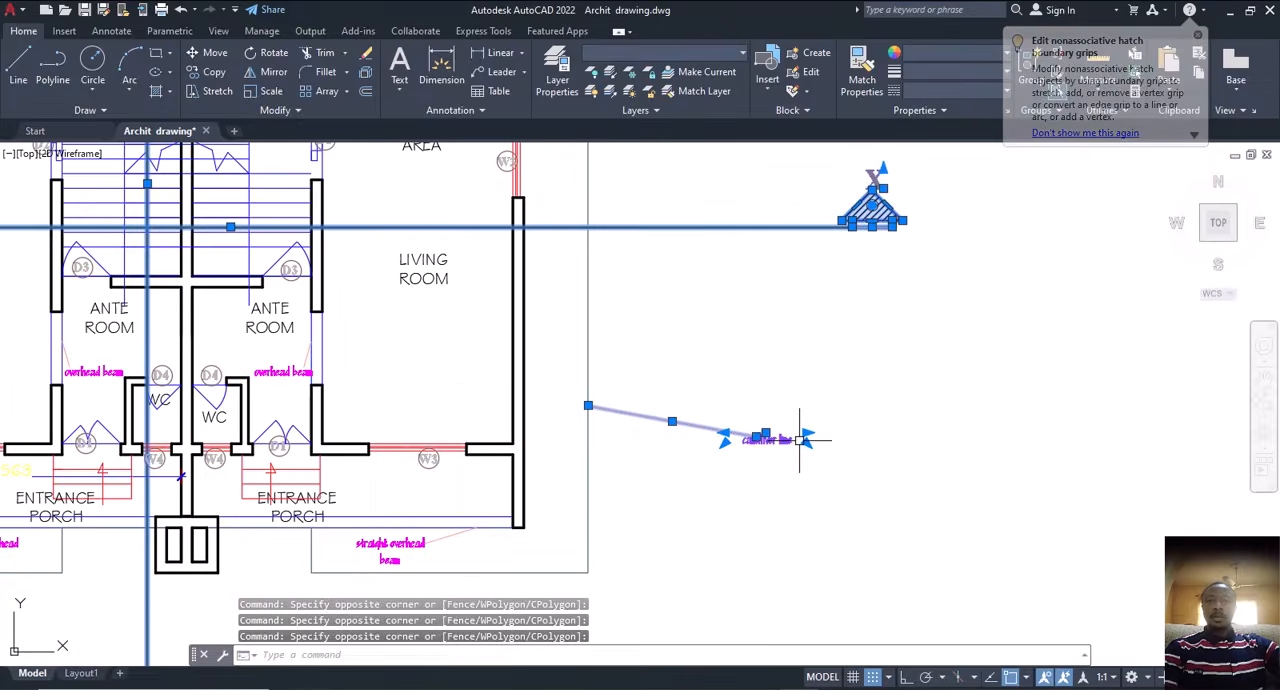
{"action": "left_click", "coordinate": [834, 407], "text": "shift"}
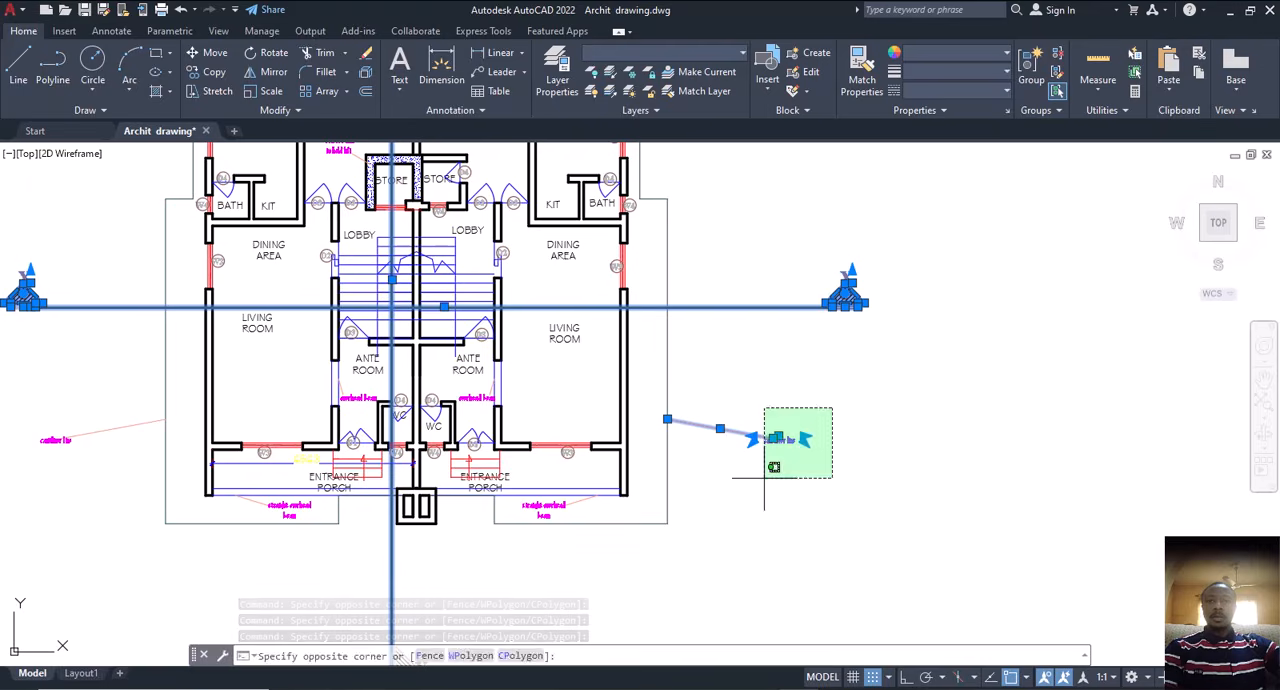
{"action": "left_click", "coordinate": [765, 479], "text": "shift"}
{"action": "scroll", "coordinate": [772, 422], "scroll_direction": "down", "scroll_amount": 5}
{"action": "middle_click_drag", "start_coordinate": [889, 396], "coordinate": [661, 423]}
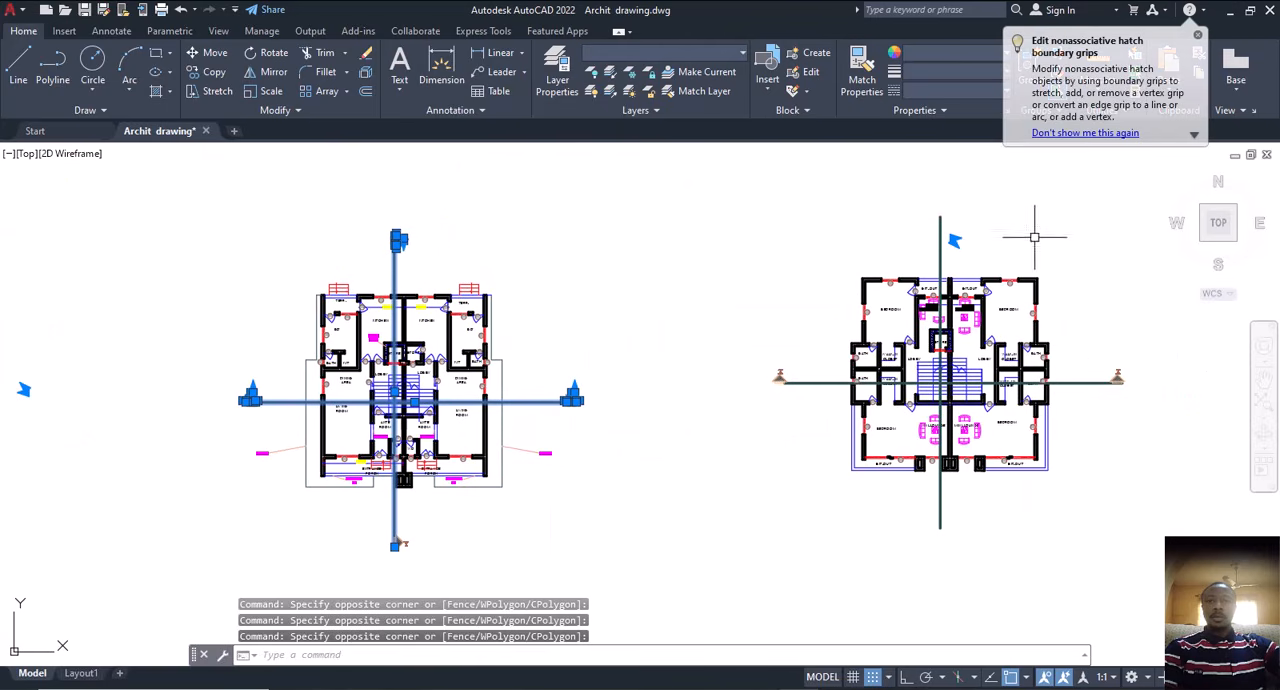
Step: Add the typical floor copy's section lines and markers to the selection and erase them together with the ground floor's
{"action": "left_click", "coordinate": [1028, 188]}
{"action": "left_click", "coordinate": [895, 244]}
{"action": "left_click", "coordinate": [824, 270]}
{"action": "left_click", "coordinate": [818, 380]}
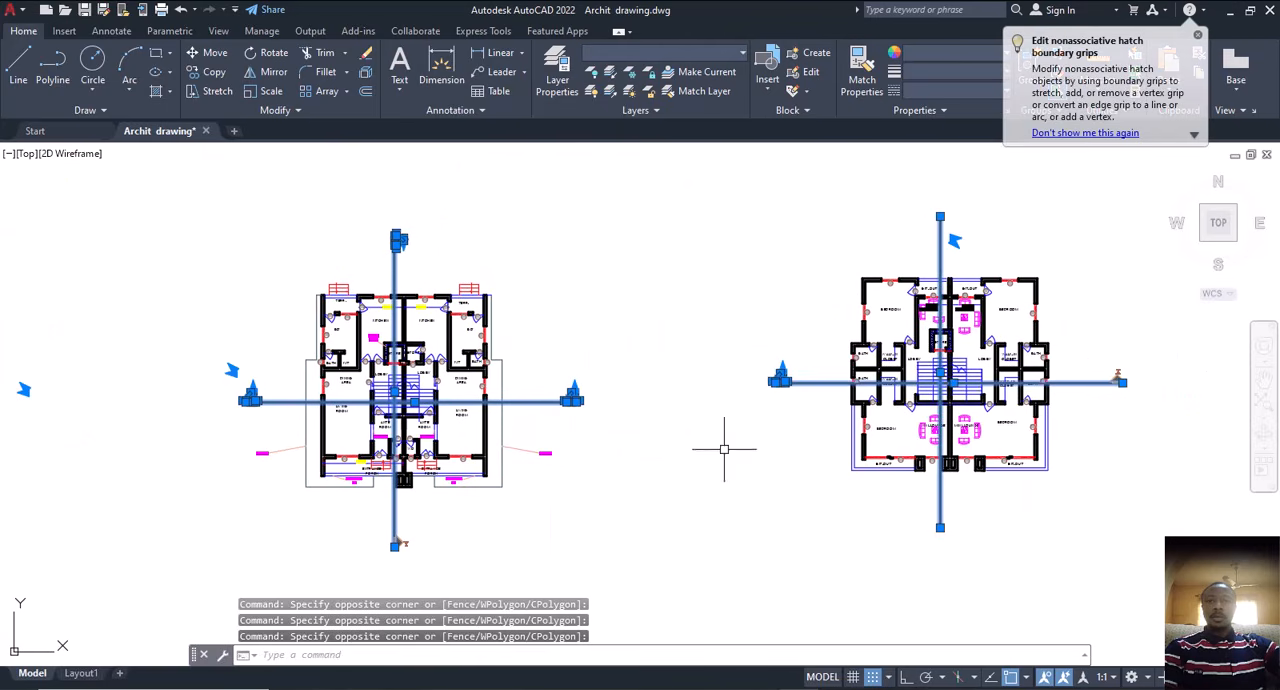
{"action": "left_click", "coordinate": [1152, 400]}
{"action": "left_click", "coordinate": [1052, 466]}
{"action": "left_click", "coordinate": [1029, 473]}
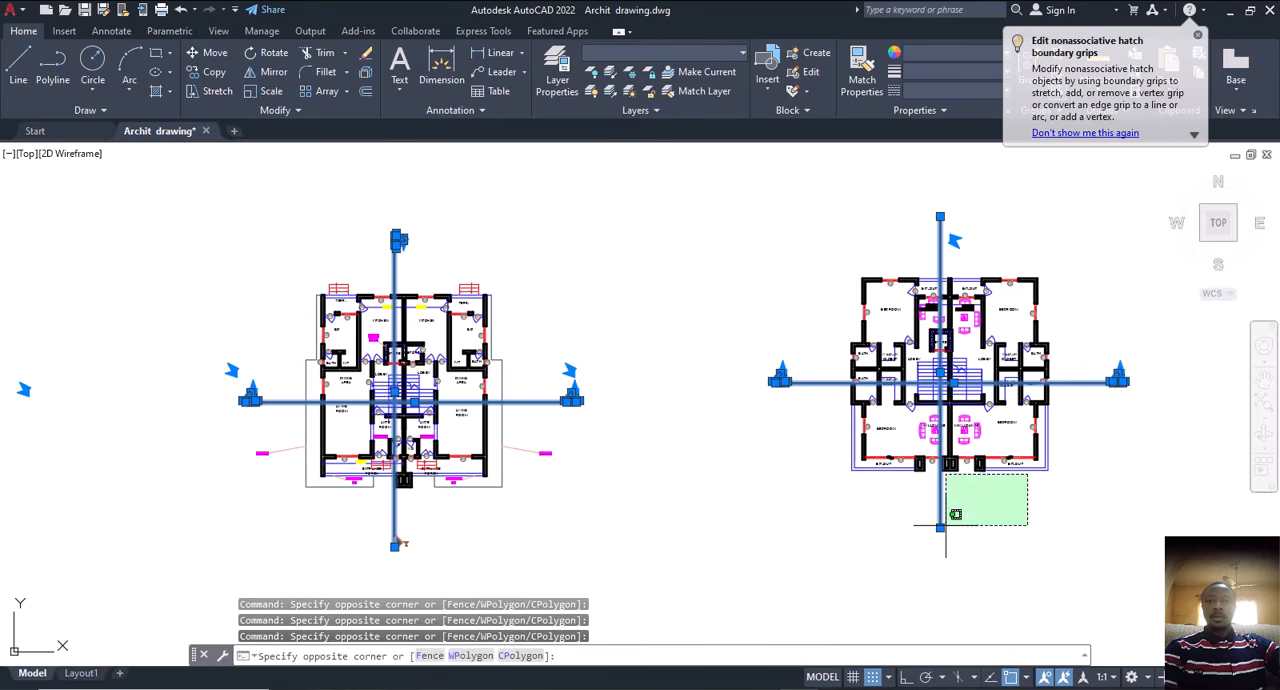
{"action": "left_click", "coordinate": [916, 549]}
{"action": "key", "text": "Delete"}
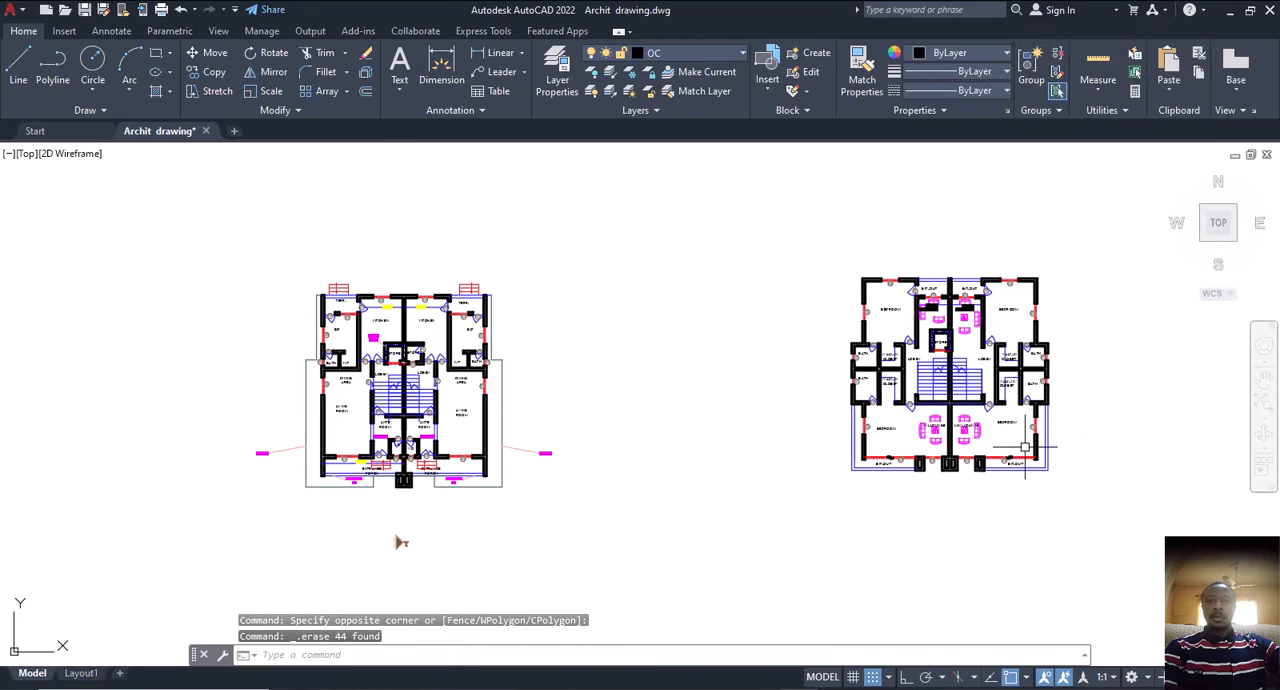
Step: Erase the red entrance steps in front of the left terrace on the ground floor plan copy
{"action": "middle_click_drag", "start_coordinate": [637, 333], "coordinate": [826, 311]}
{"action": "scroll", "coordinate": [793, 290], "scroll_direction": "down", "scroll_amount": 2}
{"action": "scroll", "coordinate": [681, 288], "scroll_direction": "up", "scroll_amount": 7}
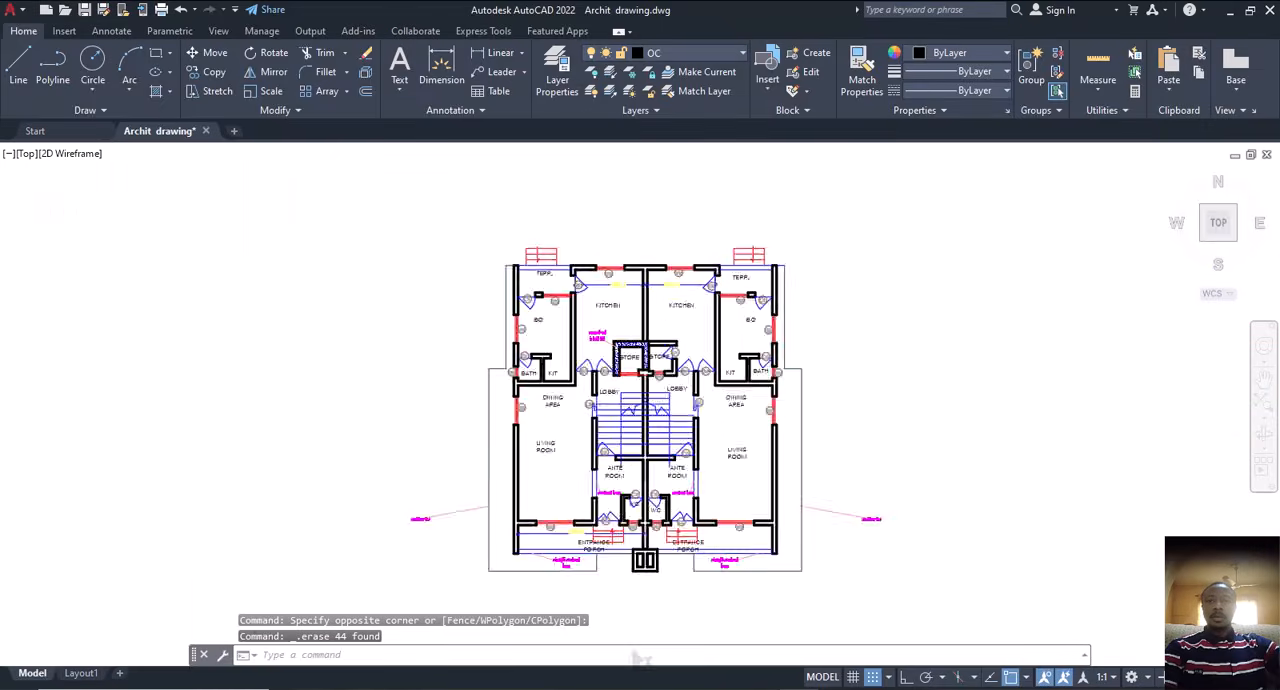
{"action": "middle_click_drag", "start_coordinate": [677, 292], "coordinate": [698, 309]}
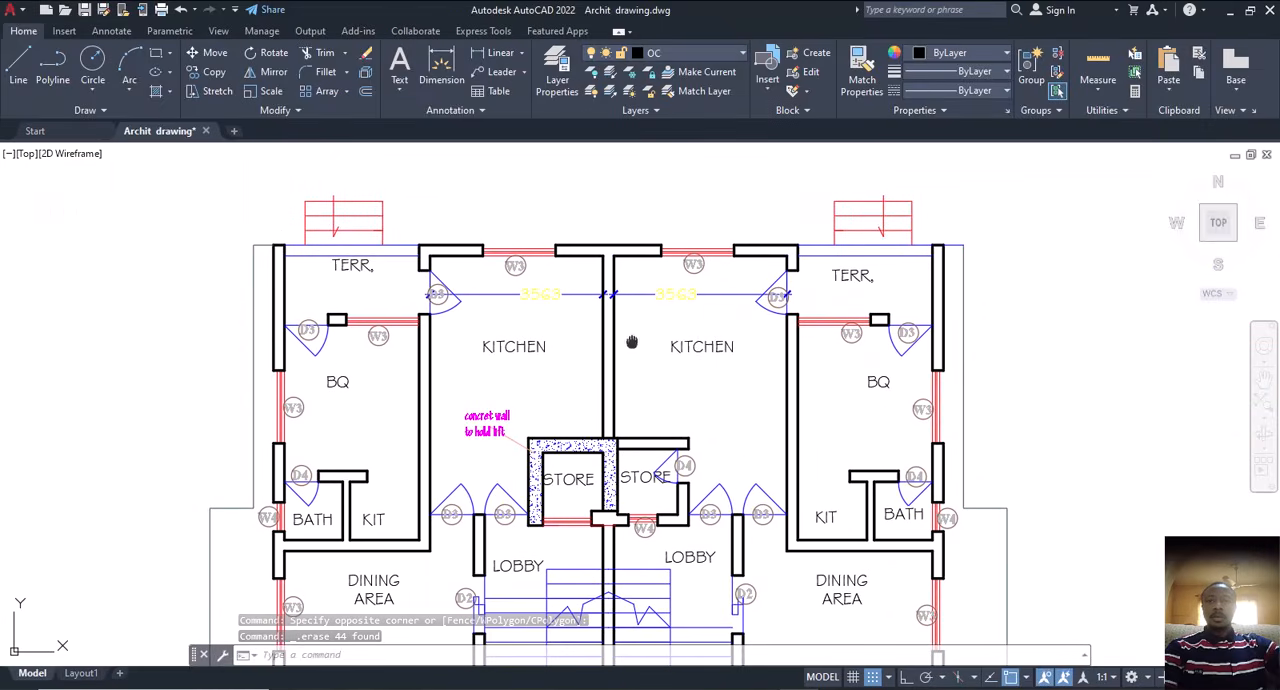
{"action": "middle_click_drag", "start_coordinate": [633, 339], "coordinate": [707, 289]}
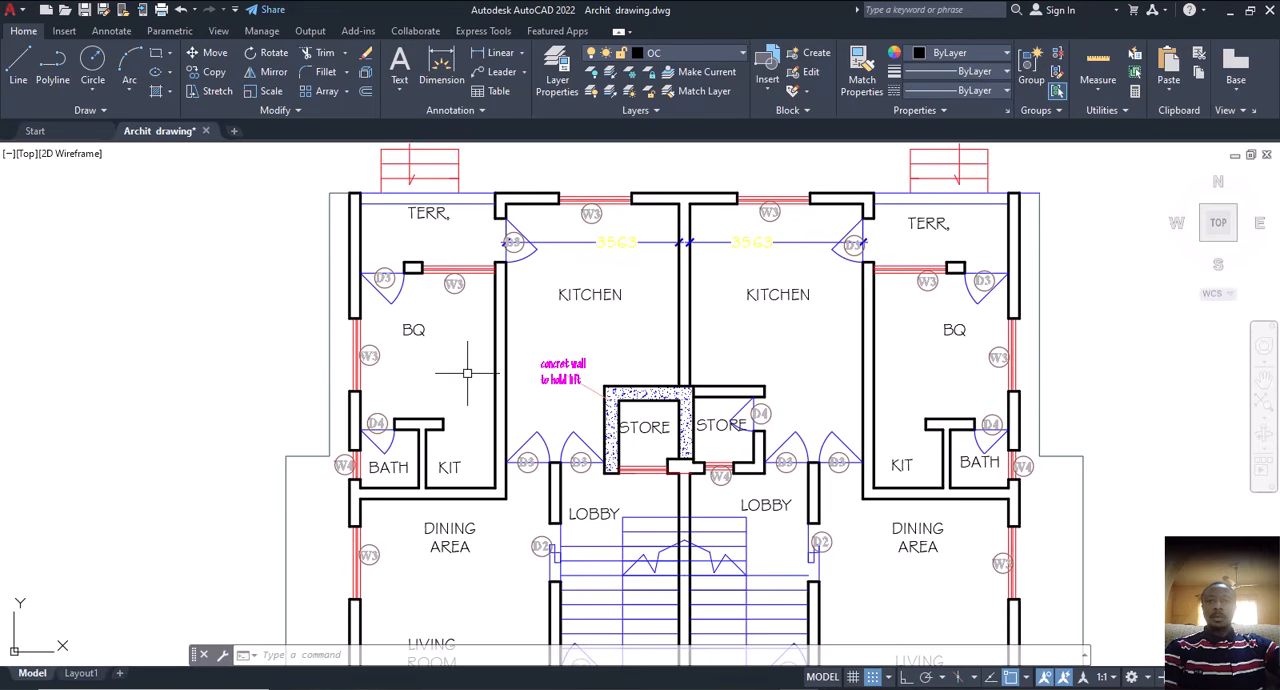
{"action": "middle_click_drag", "start_coordinate": [457, 395], "coordinate": [525, 495]}
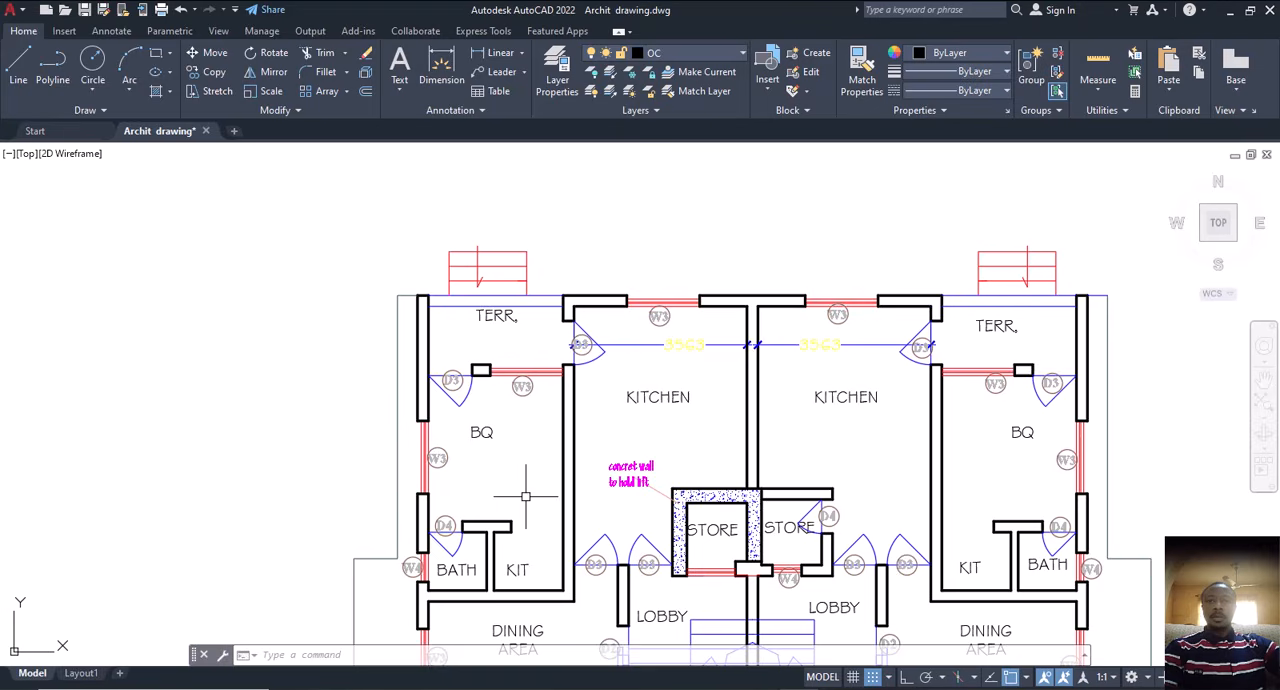
{"action": "left_click", "coordinate": [418, 212]}
{"action": "left_click", "coordinate": [561, 287]}
{"action": "left_click", "coordinate": [543, 242]}
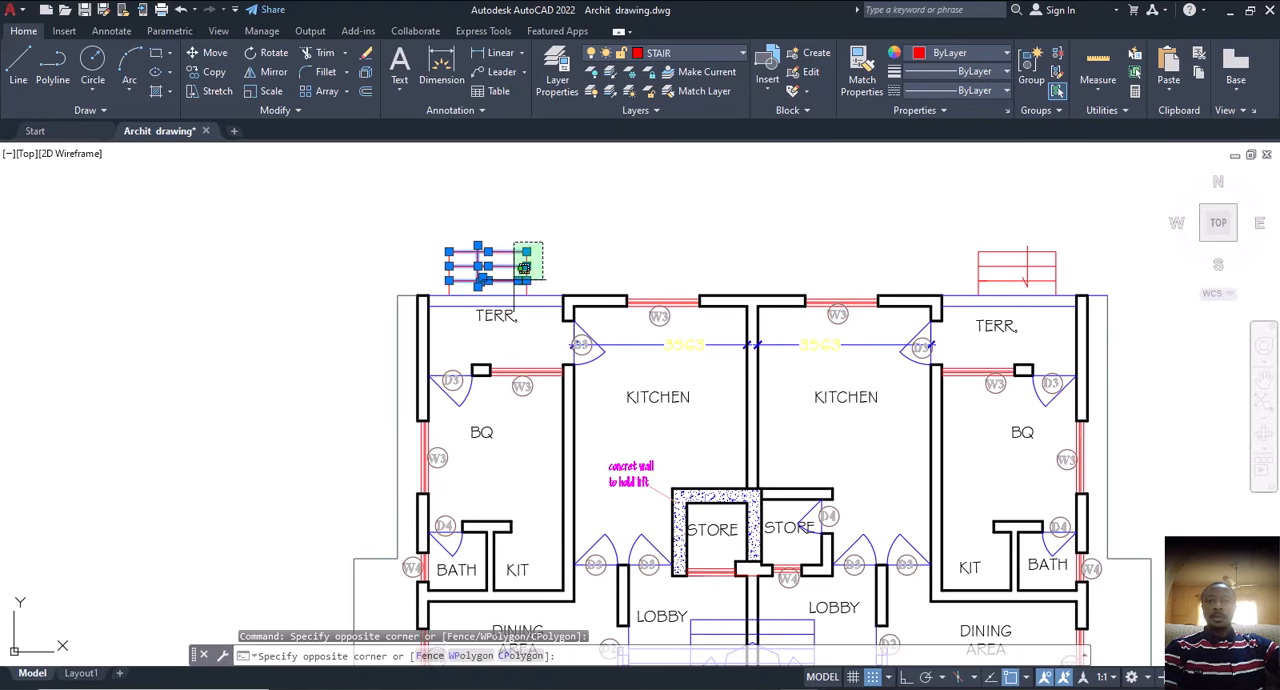
{"action": "left_click", "coordinate": [425, 290]}
{"action": "key", "text": "Delete"}
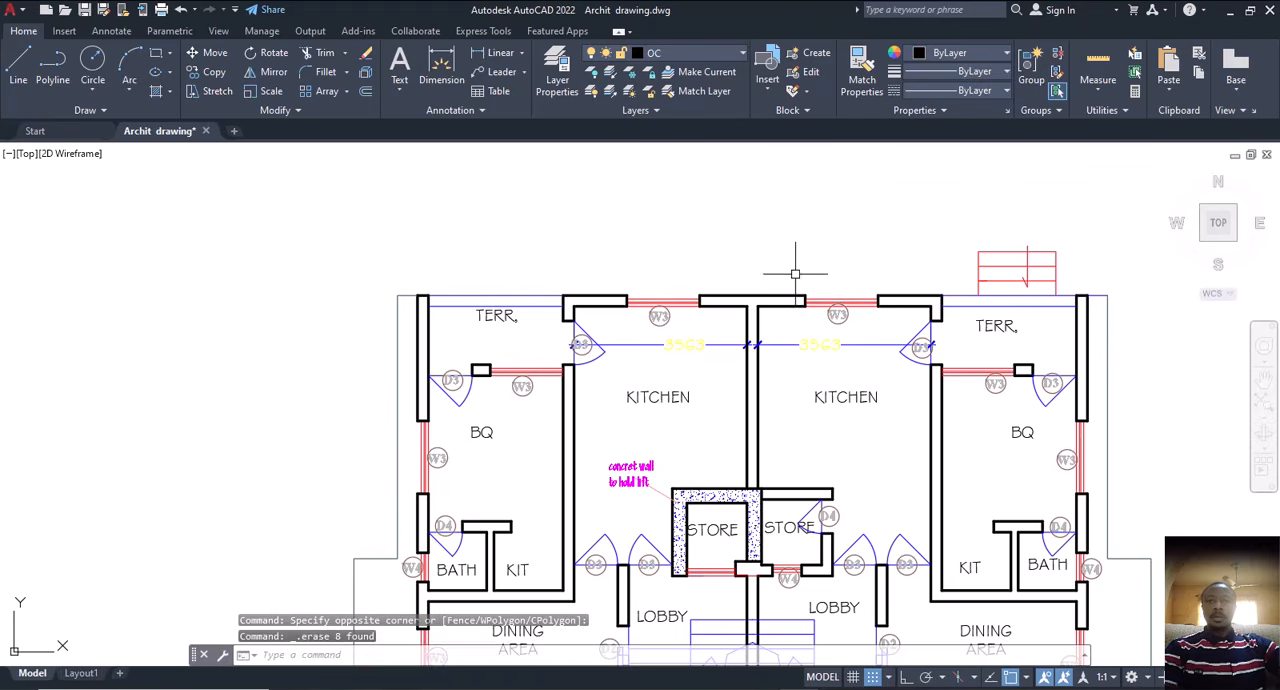
Step: Erase the matching entrance steps in front of the right terrace on the ground floor plan copy
{"action": "left_click", "coordinate": [1083, 213]}
{"action": "left_click", "coordinate": [960, 284]}
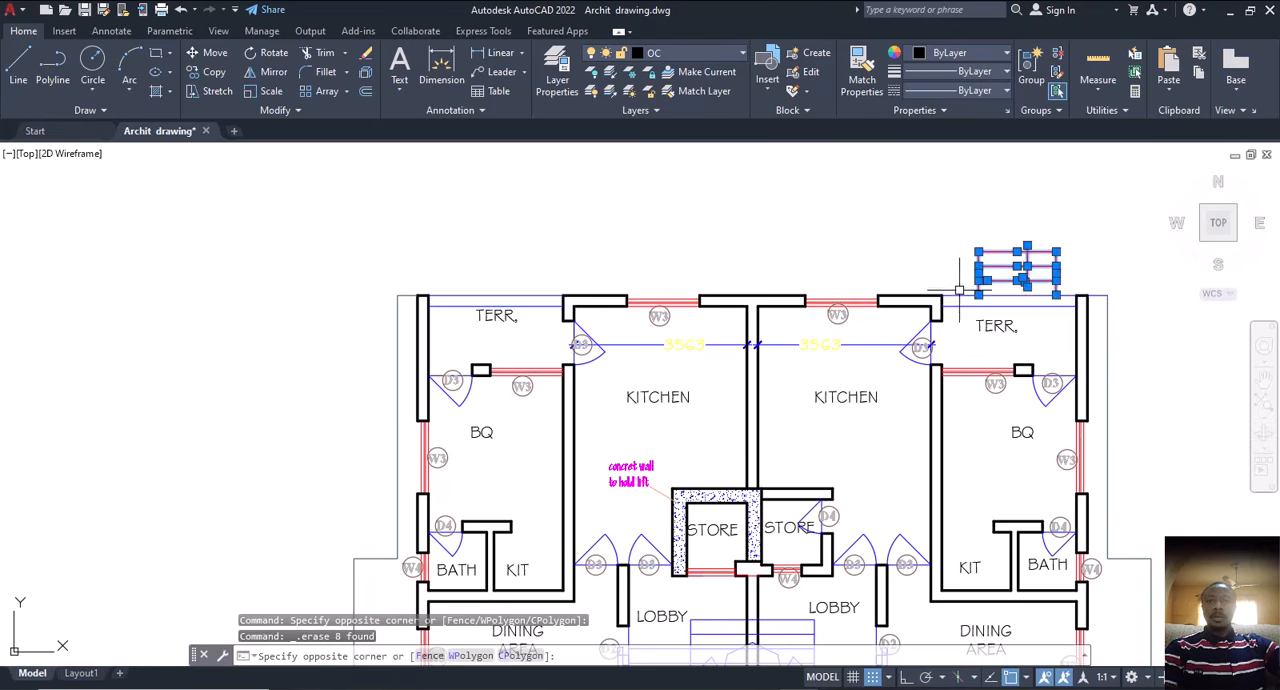
{"action": "key", "text": "Delete"}
{"action": "middle_click_drag", "start_coordinate": [808, 326], "coordinate": [767, 217]}
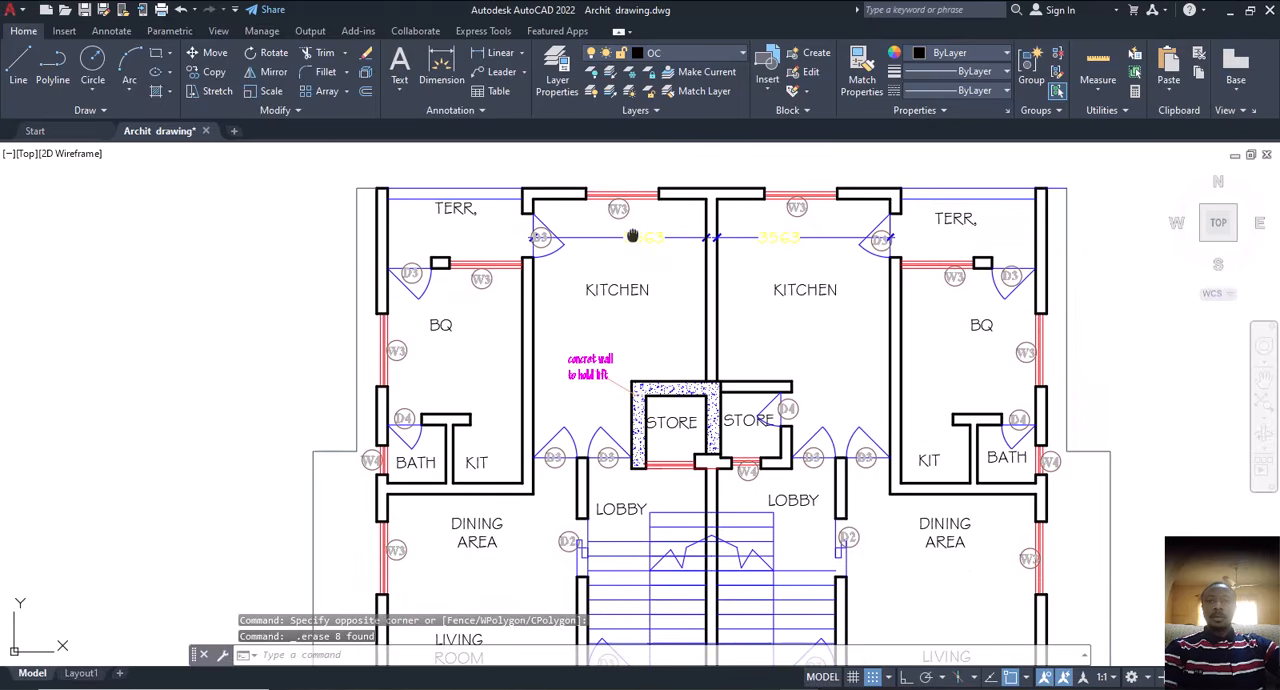
{"action": "middle_click_drag", "start_coordinate": [632, 236], "coordinate": [708, 176]}
{"action": "middle_click_drag", "start_coordinate": [706, 295], "coordinate": [698, 257]}
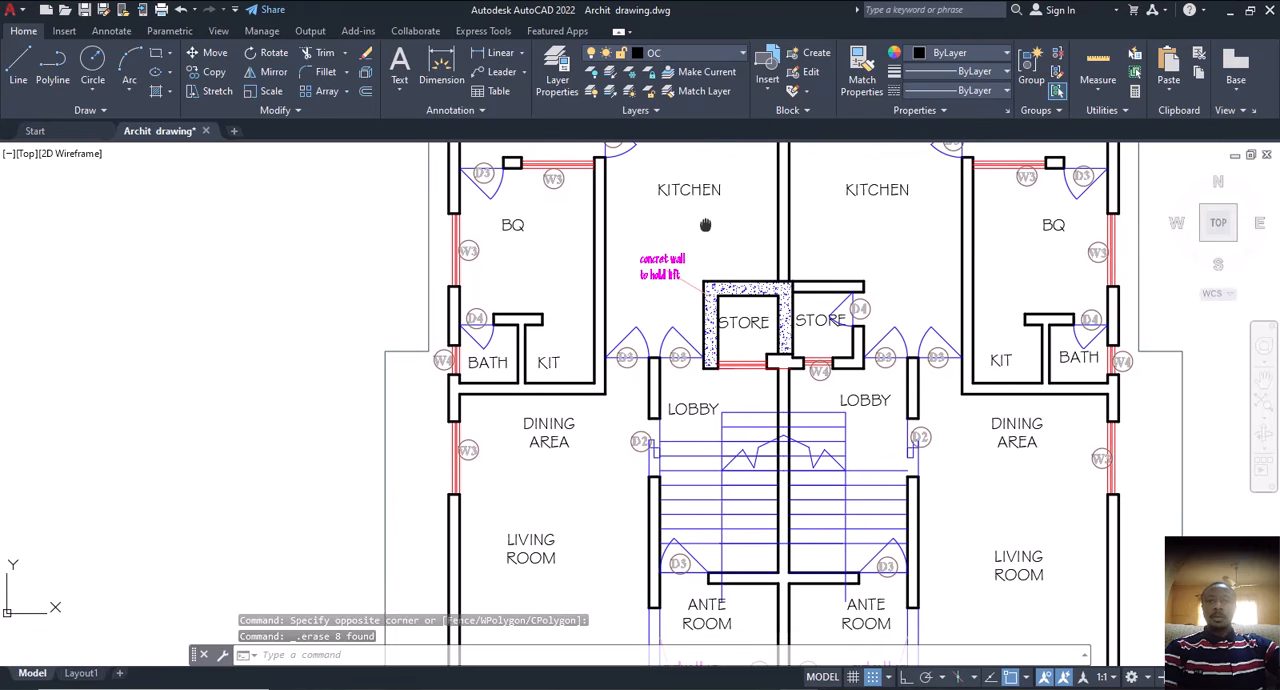
Step: Select the DINING AREA label on the ground floor plan copy and extend the selection to all similar room labels
{"action": "left_click", "coordinate": [578, 417]}
{"action": "left_click", "coordinate": [463, 455]}
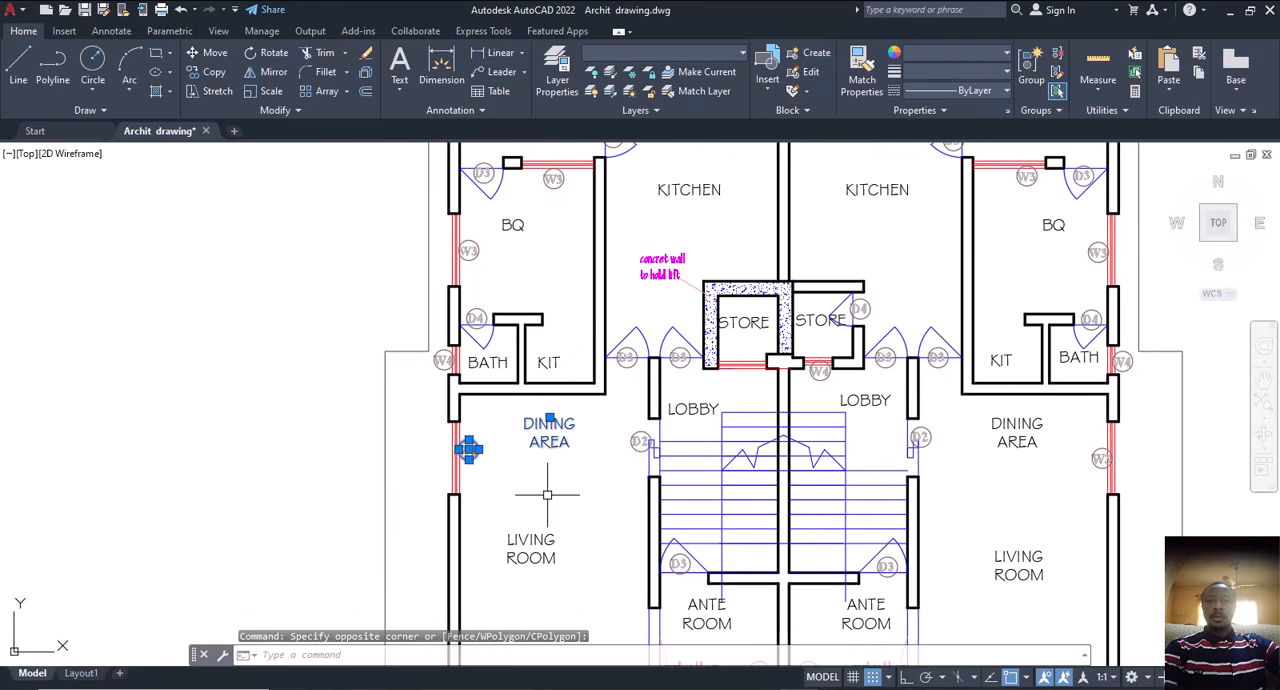
{"action": "key", "text": "Escape"}
{"action": "left_click", "coordinate": [587, 405]}
{"action": "left_click", "coordinate": [494, 470]}
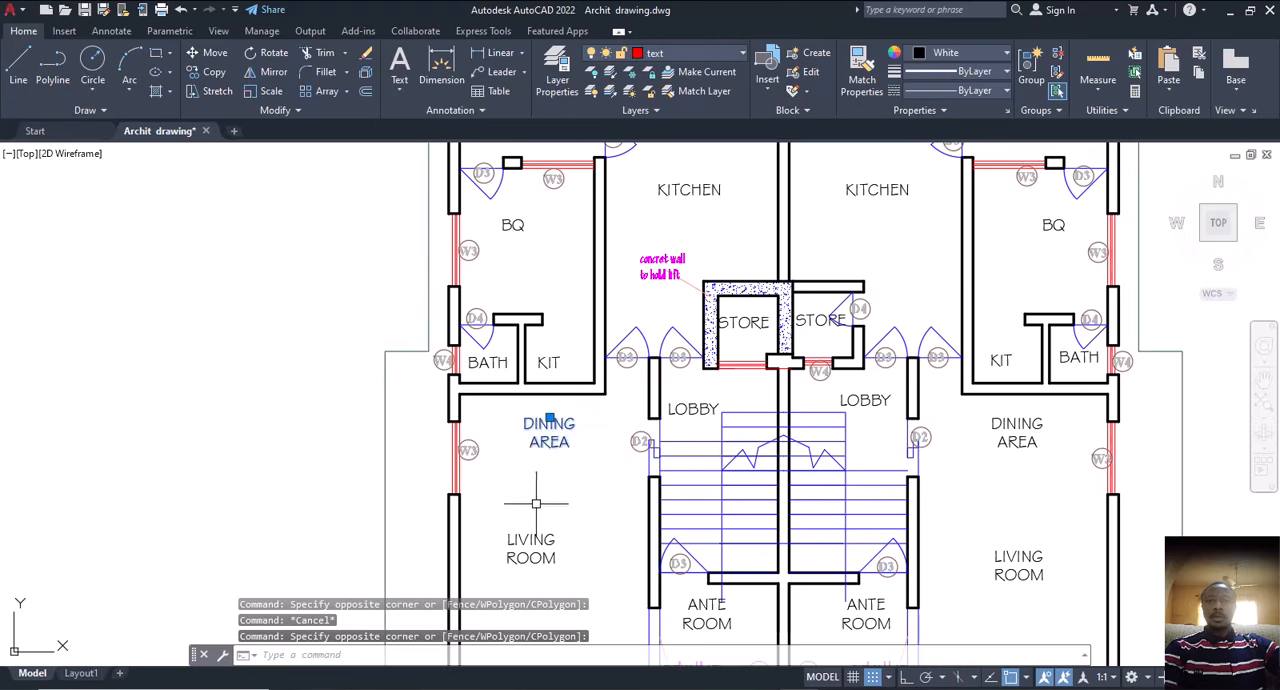
{"action": "right_click", "coordinate": [556, 469]}
{"action": "left_click", "coordinate": [596, 317]}
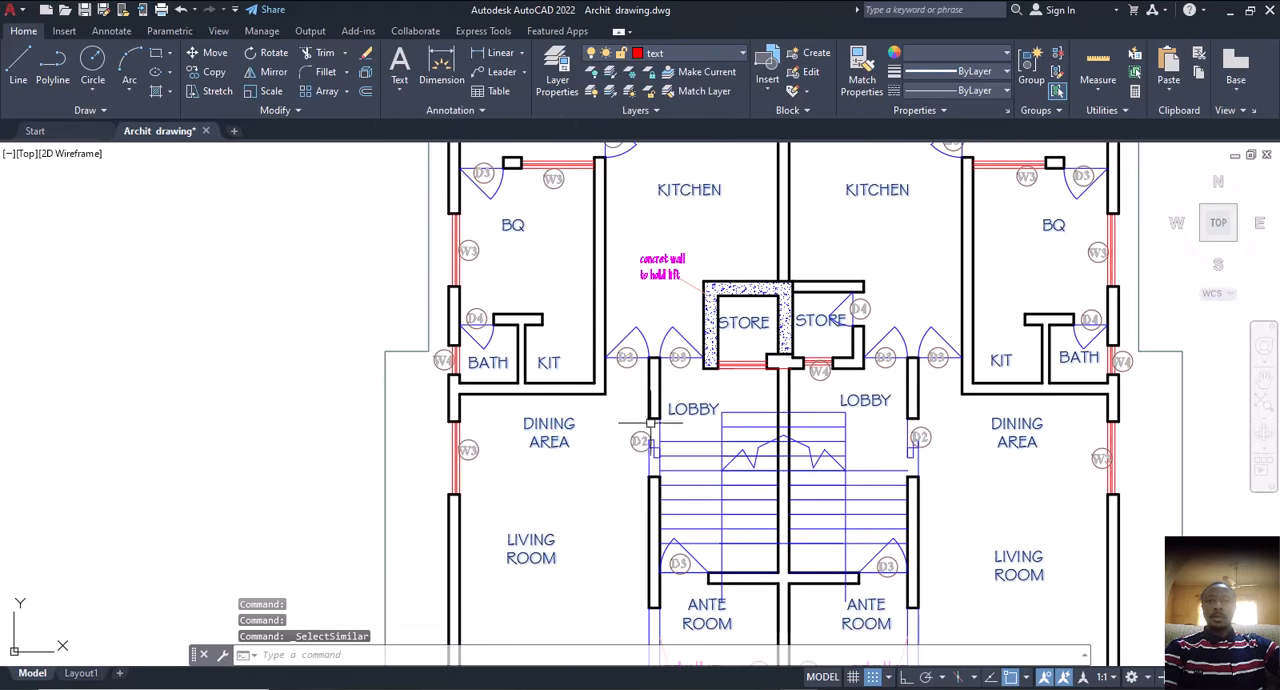
{"action": "scroll", "coordinate": [740, 450], "scroll_direction": "down", "scroll_amount": 5}
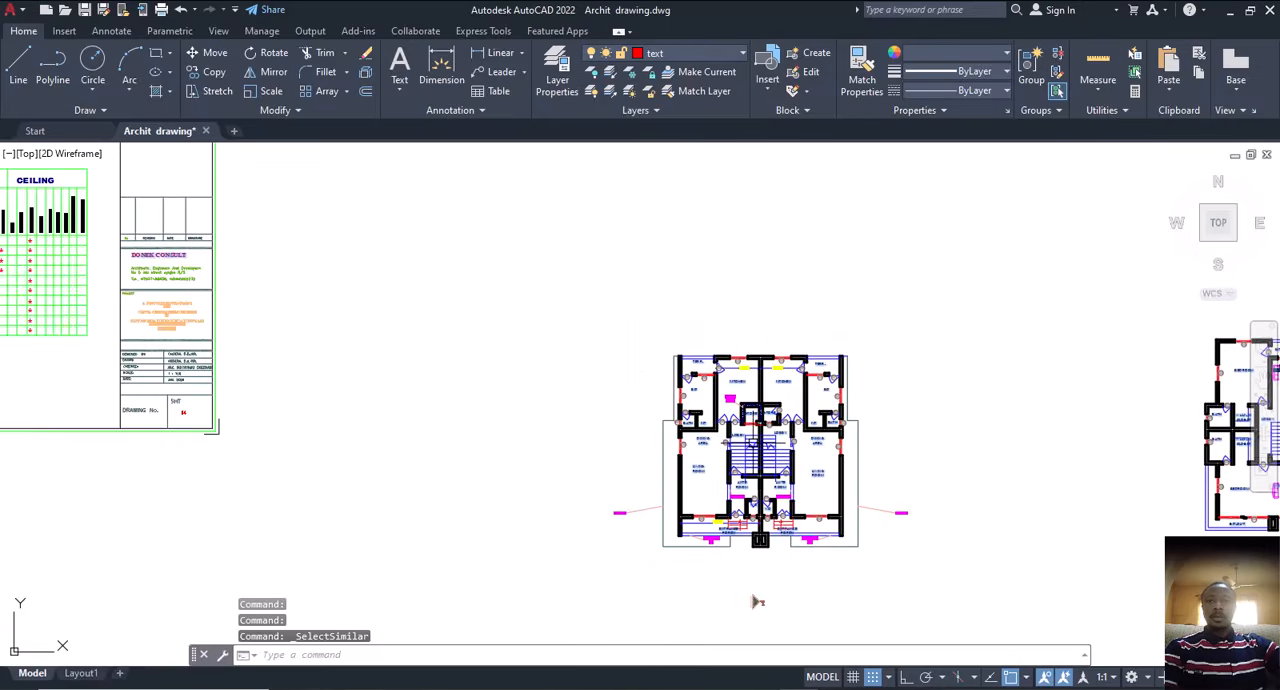
{"action": "scroll", "coordinate": [588, 335], "scroll_direction": "up", "scroll_amount": 10}
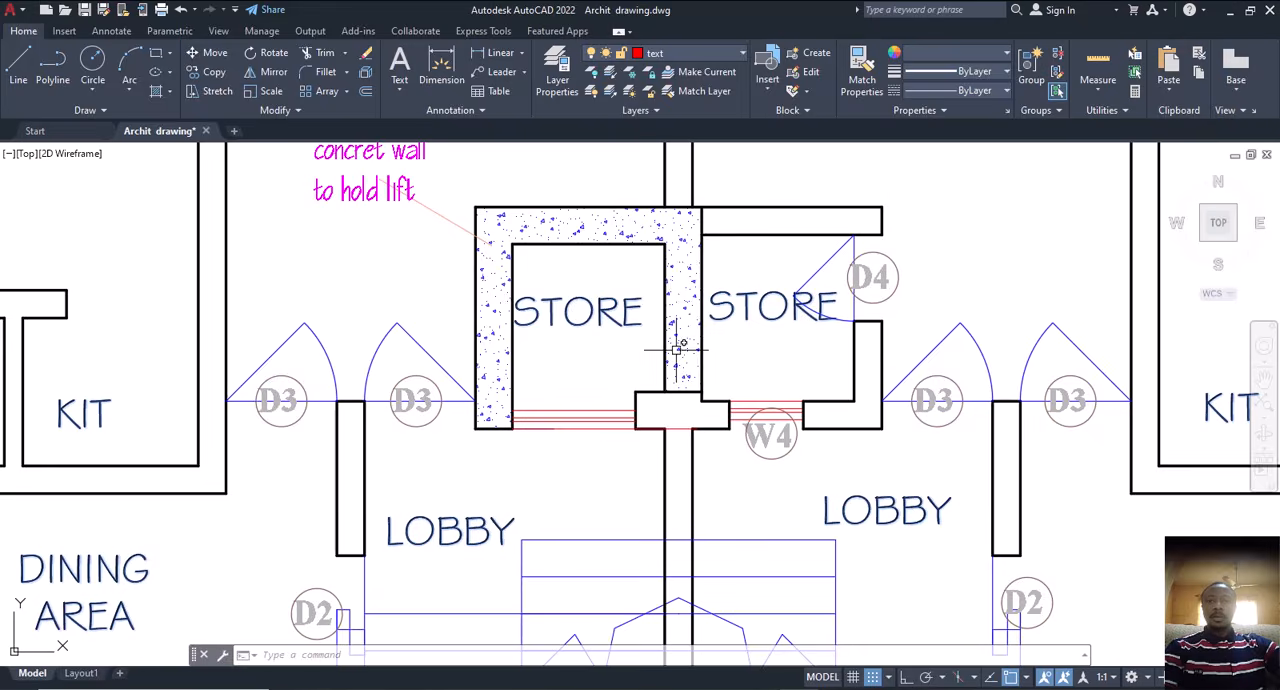
{"action": "scroll", "coordinate": [678, 348], "scroll_direction": "down", "scroll_amount": 4}
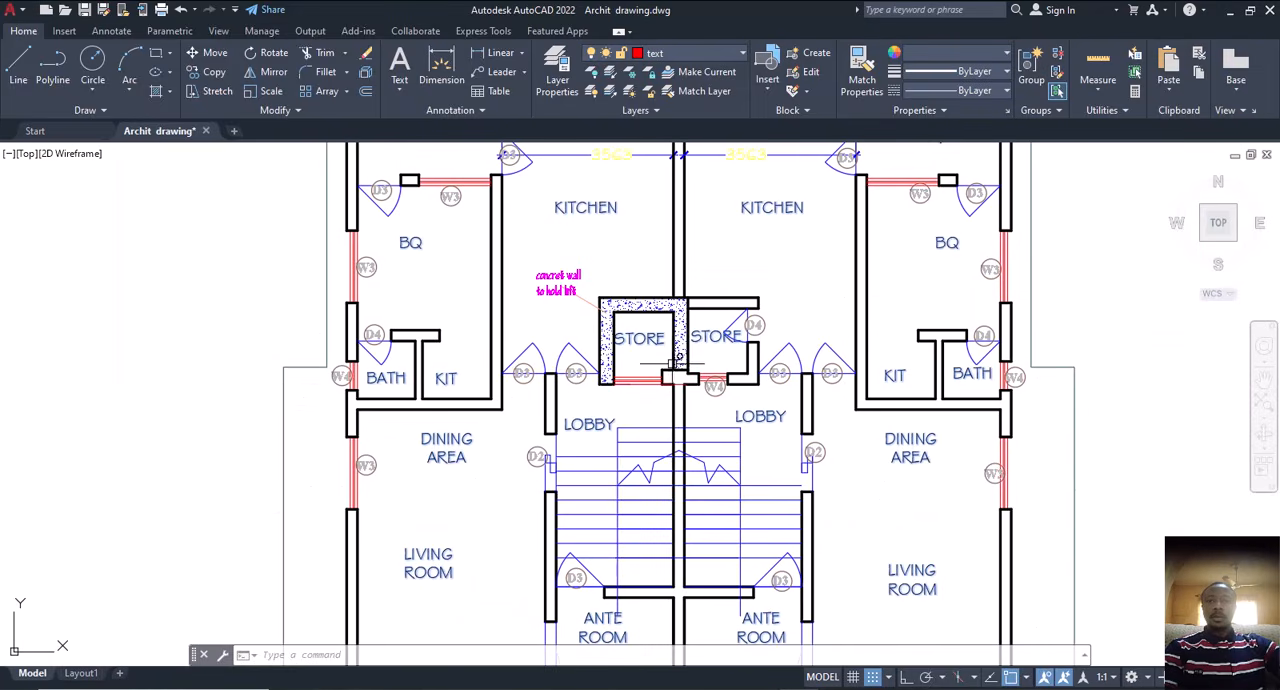
{"action": "scroll", "coordinate": [678, 358], "scroll_direction": "down", "scroll_amount": 4}
{"action": "scroll", "coordinate": [597, 334], "scroll_direction": "up", "scroll_amount": 5}
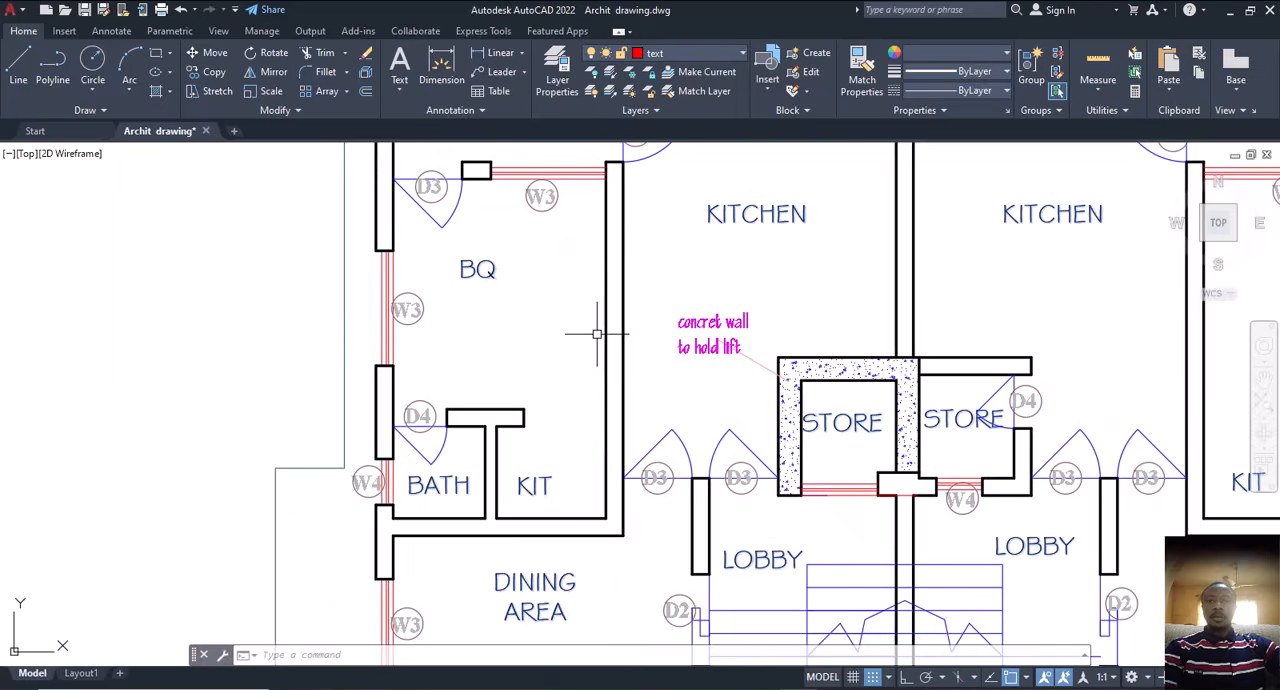
Step: Try to add the concrete lift wall note, its leader and all similar objects to the selection, and clear the selection
{"action": "scroll", "coordinate": [718, 336], "scroll_direction": "up", "scroll_amount": 4}
{"action": "left_click", "coordinate": [727, 289]}
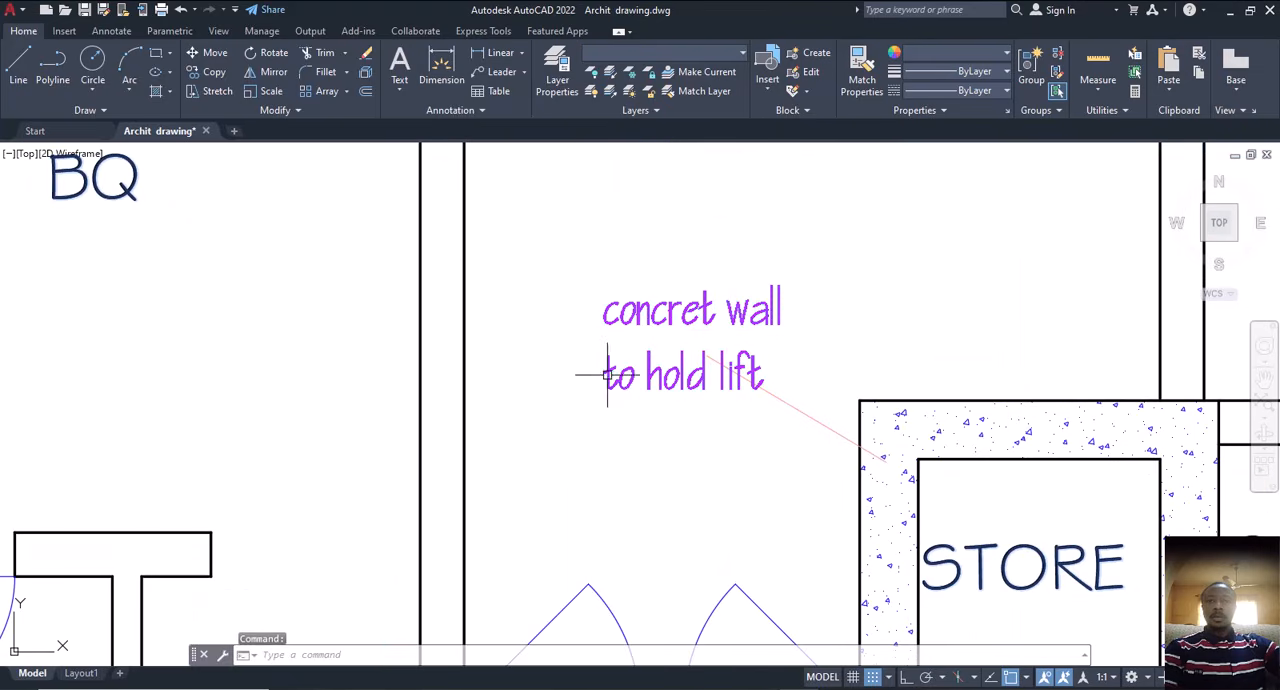
{"action": "left_click", "coordinate": [596, 398]}
{"action": "left_click", "coordinate": [687, 271]}
{"action": "left_click", "coordinate": [800, 245]}
{"action": "left_click", "coordinate": [588, 412]}
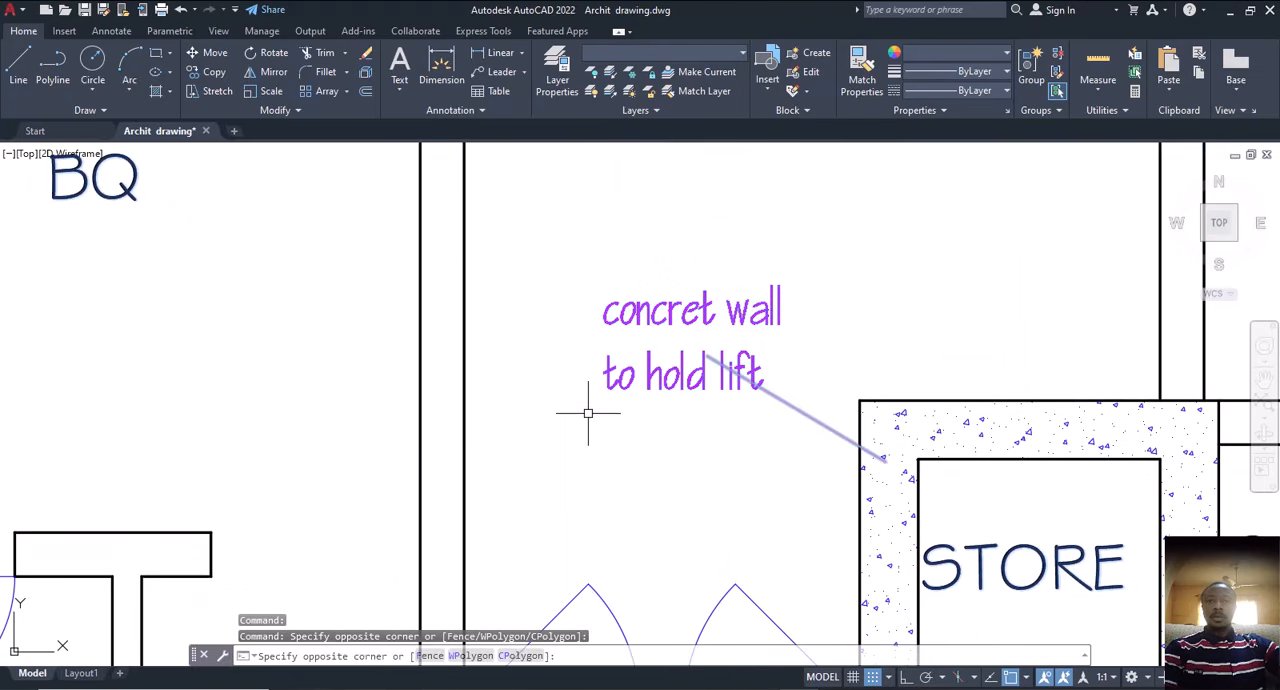
{"action": "right_click", "coordinate": [760, 313]}
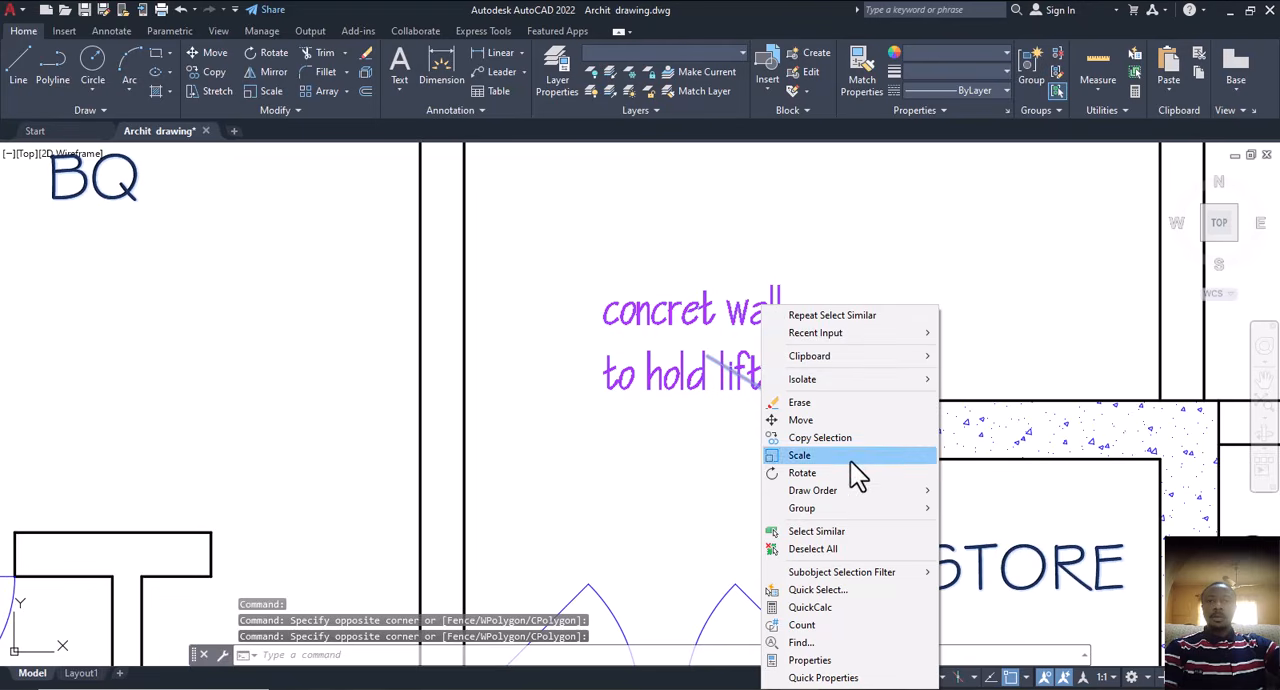
{"action": "left_click", "coordinate": [849, 537]}
{"action": "scroll", "coordinate": [837, 537], "scroll_direction": "down", "scroll_amount": 6}
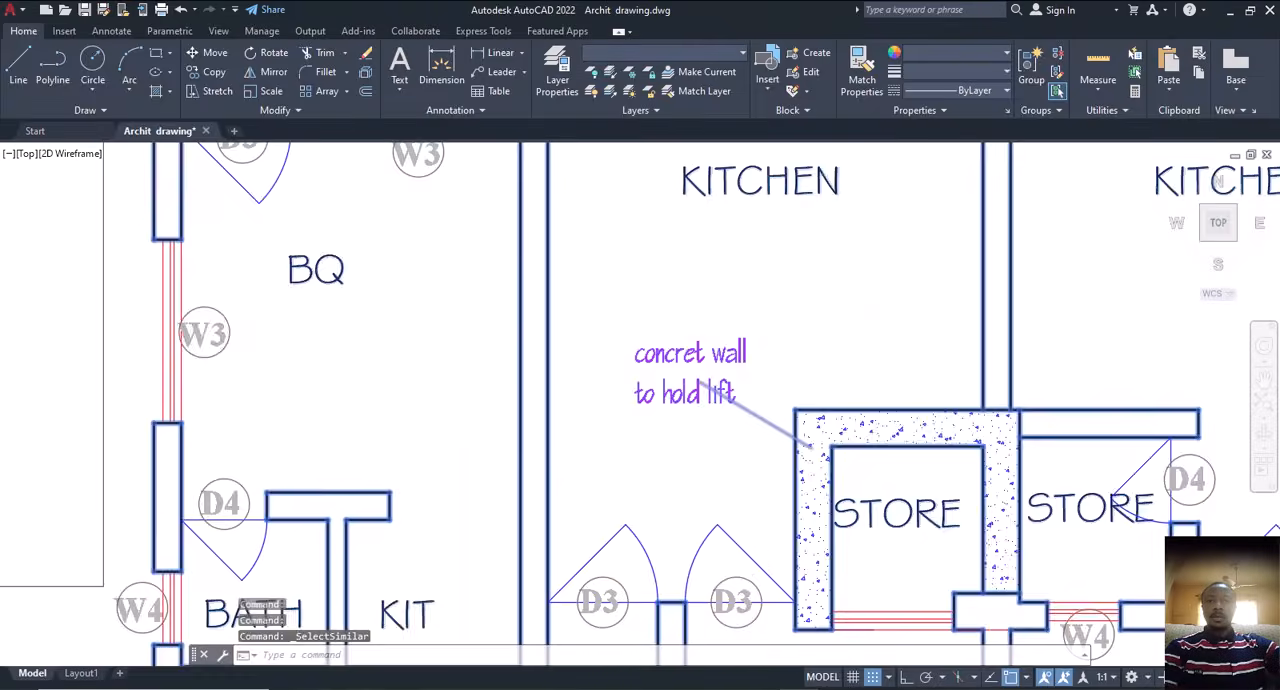
{"action": "scroll", "coordinate": [645, 415], "scroll_direction": "up", "scroll_amount": 6}
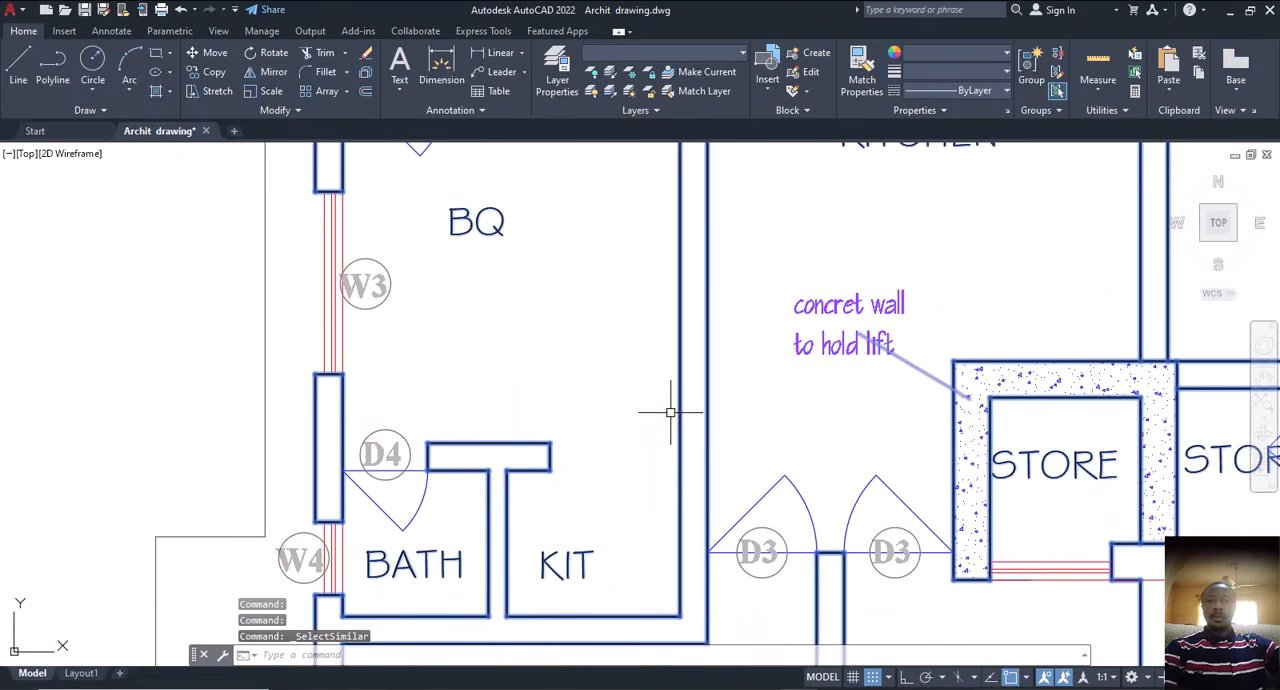
{"action": "key", "text": "Escape"}
Step: Select the left KITCHEN label and the 3563 dimension above it, and extend the selection to all similar objects
{"action": "middle_click_drag", "start_coordinate": [806, 337], "coordinate": [680, 577]}
{"action": "left_click", "coordinate": [886, 307]}
{"action": "left_click", "coordinate": [773, 375]}
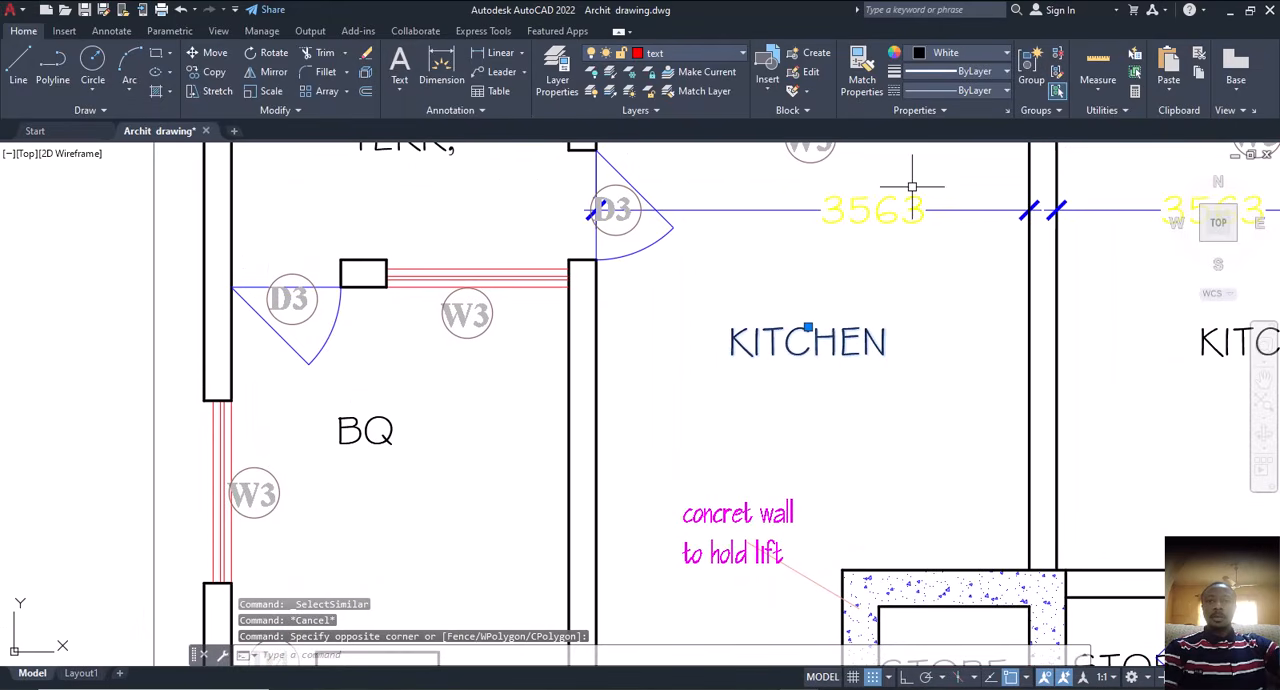
{"action": "left_click_drag", "start_coordinate": [911, 186], "coordinate": [829, 272]}
{"action": "right_click", "coordinate": [798, 298]}
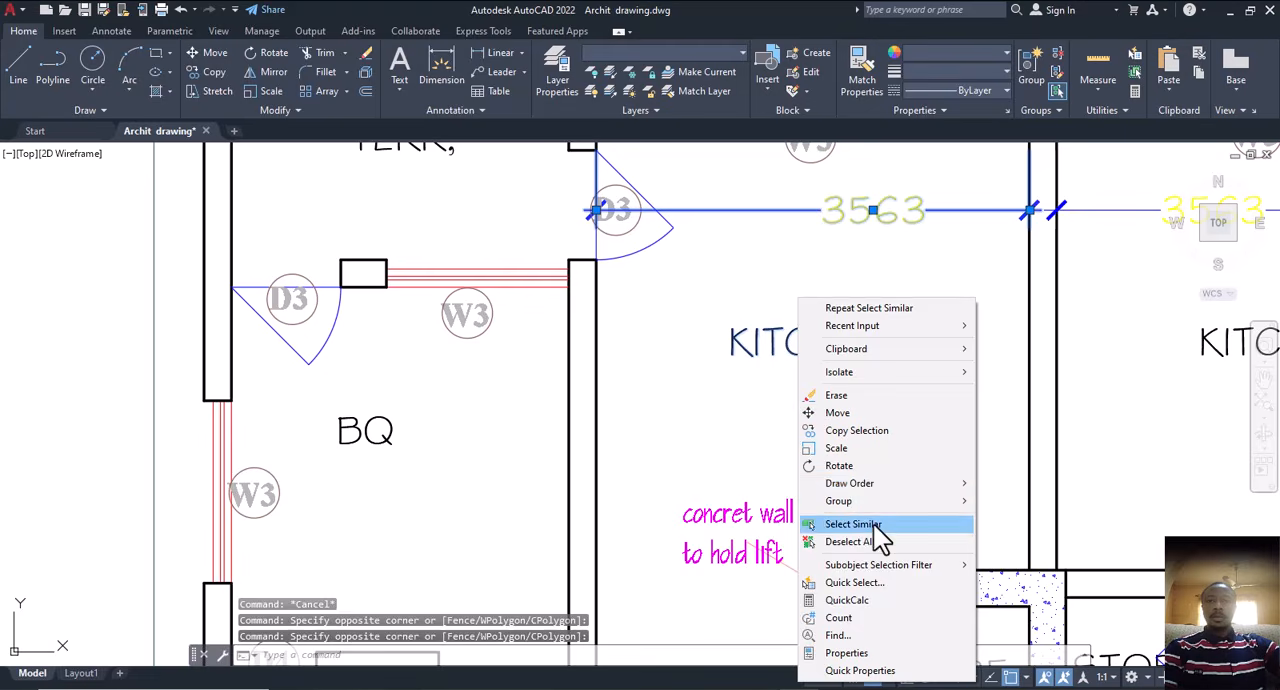
{"action": "left_click", "coordinate": [872, 526]}
{"action": "scroll", "coordinate": [700, 395], "scroll_direction": "down", "scroll_amount": 6}
{"action": "scroll", "coordinate": [721, 407], "scroll_direction": "down", "scroll_amount": 5}
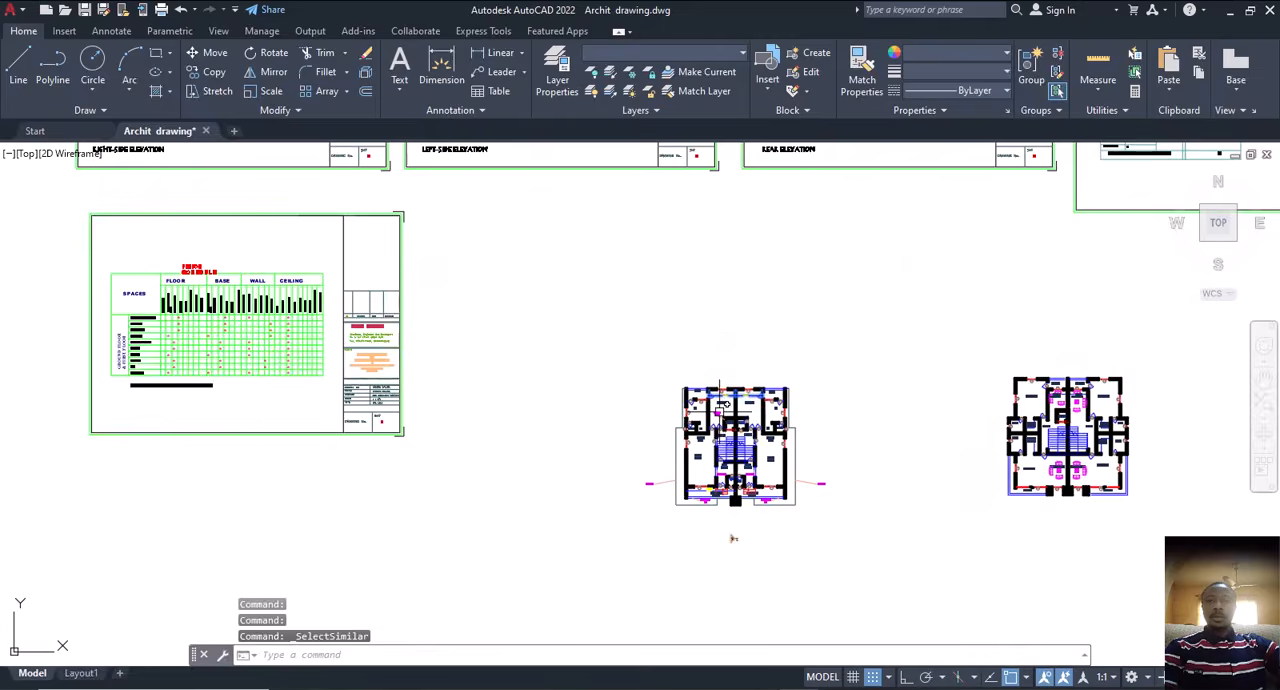
Step: Remove the original drawing sheets from the selection and erase the selected labels and dimensions on the two plan copies
{"action": "scroll", "coordinate": [789, 357], "scroll_direction": "down", "scroll_amount": 4}
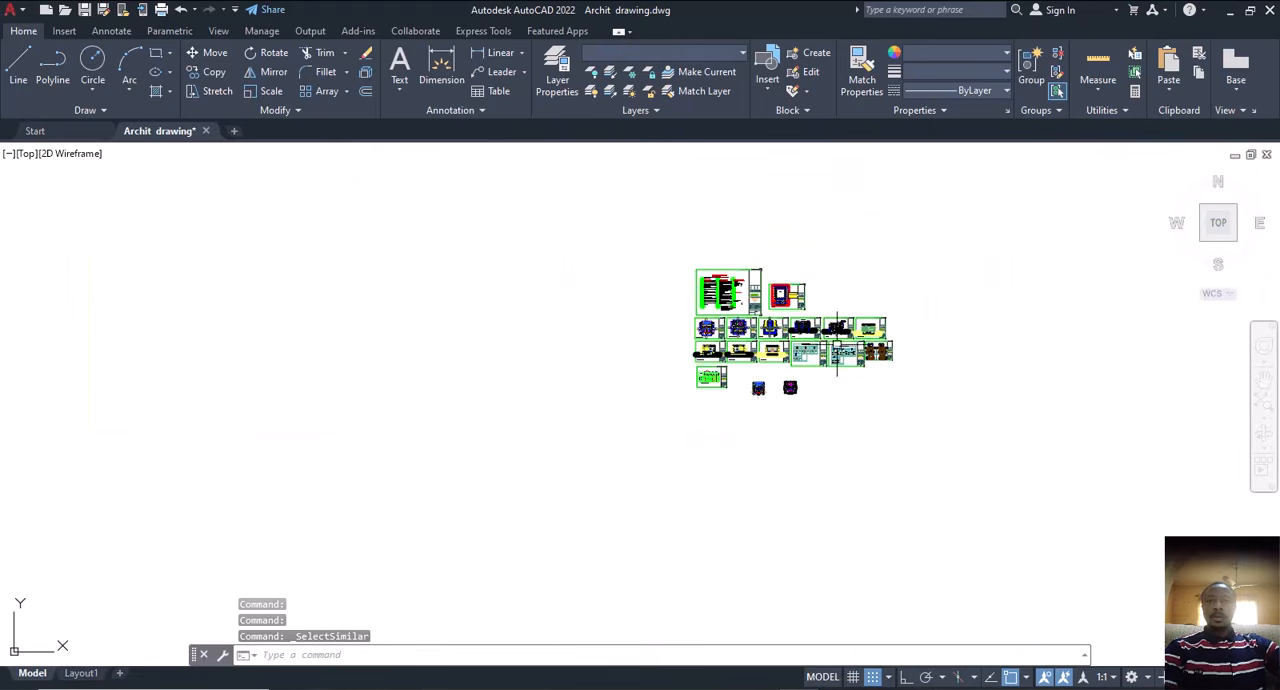
{"action": "left_click", "coordinate": [966, 232]}
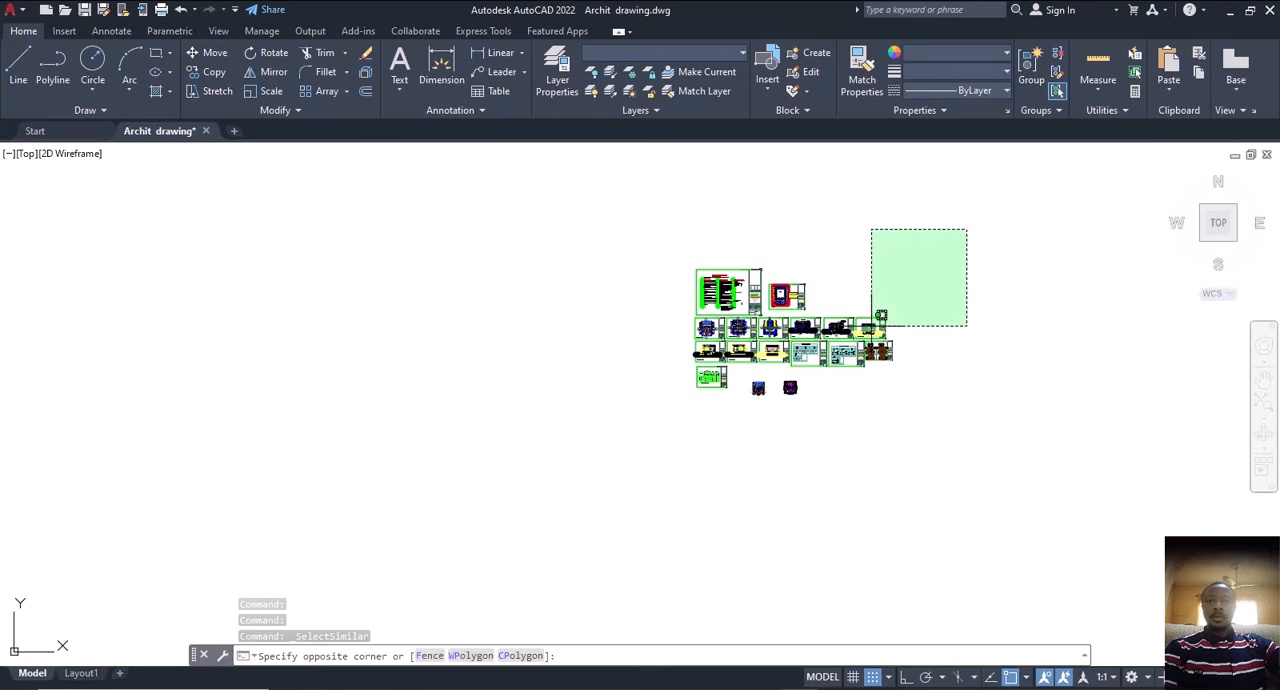
{"action": "left_click", "coordinate": [646, 371]}
{"action": "scroll", "coordinate": [726, 368], "scroll_direction": "up", "scroll_amount": 5}
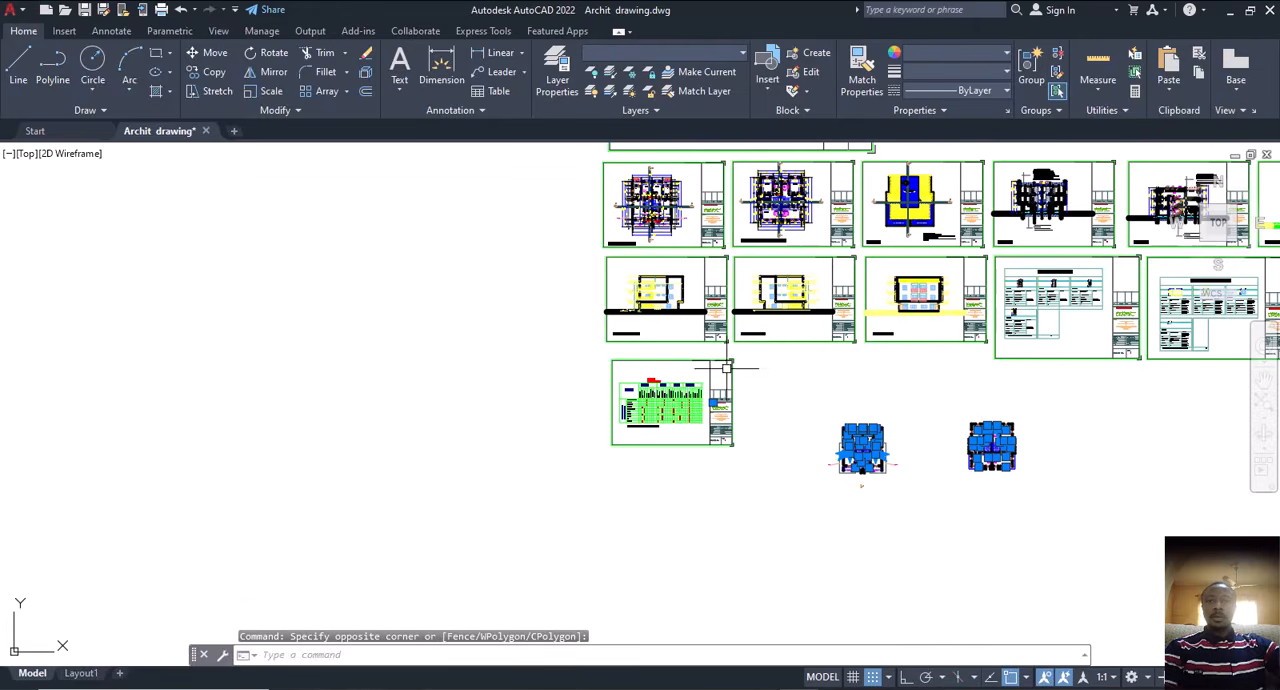
{"action": "left_click", "coordinate": [768, 359]}
{"action": "left_click", "coordinate": [593, 465]}
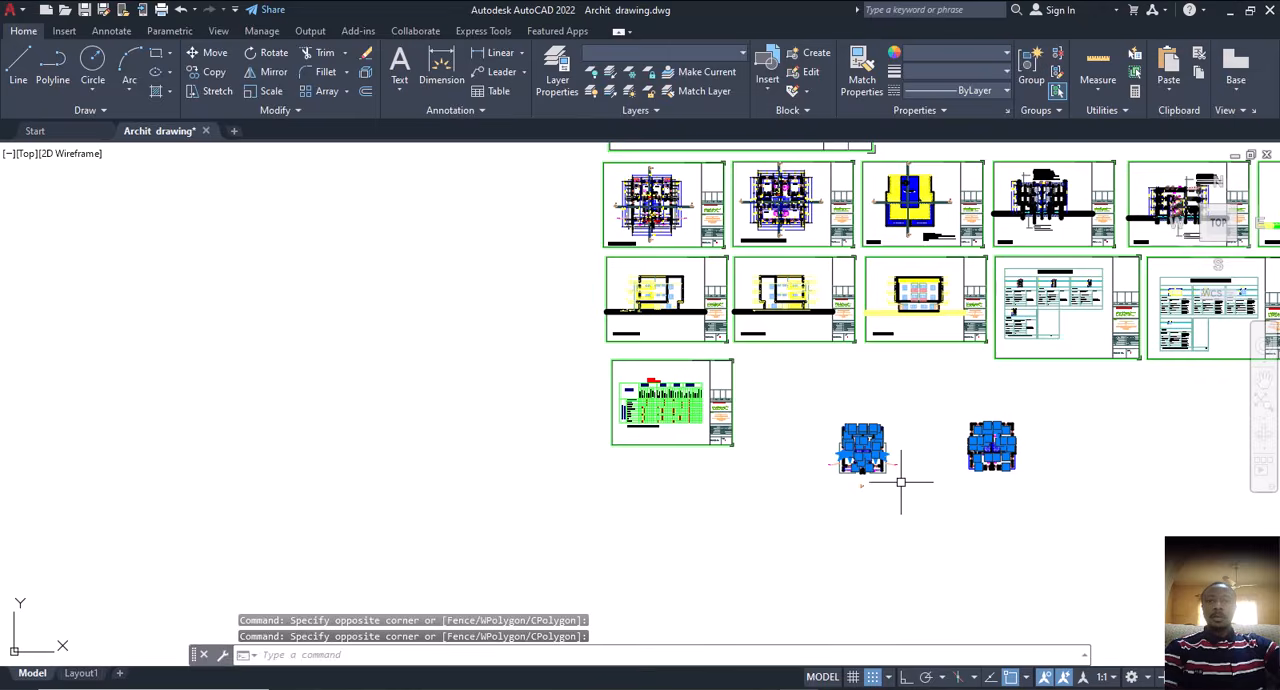
{"action": "scroll", "coordinate": [900, 482], "scroll_direction": "up", "scroll_amount": 8}
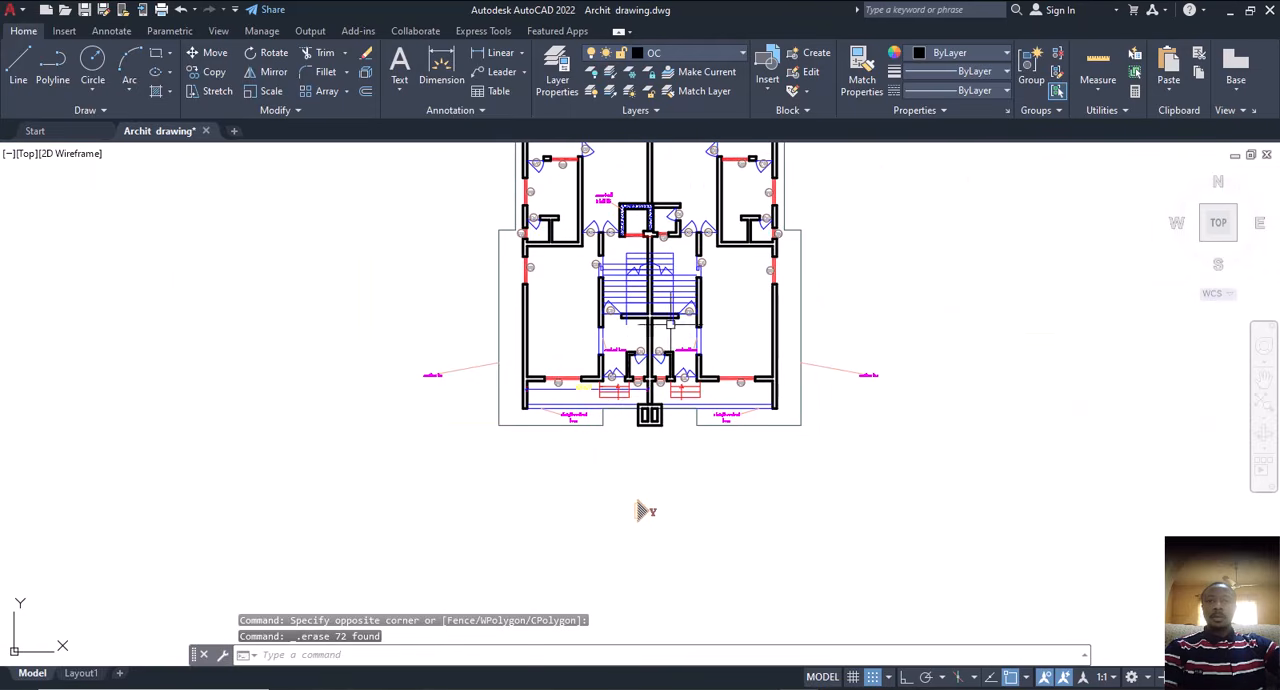
Step: Inspect the ground floor plan copy for remaining text, dimensions and other leftover annotations
{"action": "middle_click_drag", "start_coordinate": [640, 511], "coordinate": [690, 660]}
{"action": "scroll", "coordinate": [610, 342], "scroll_direction": "up", "scroll_amount": 4}
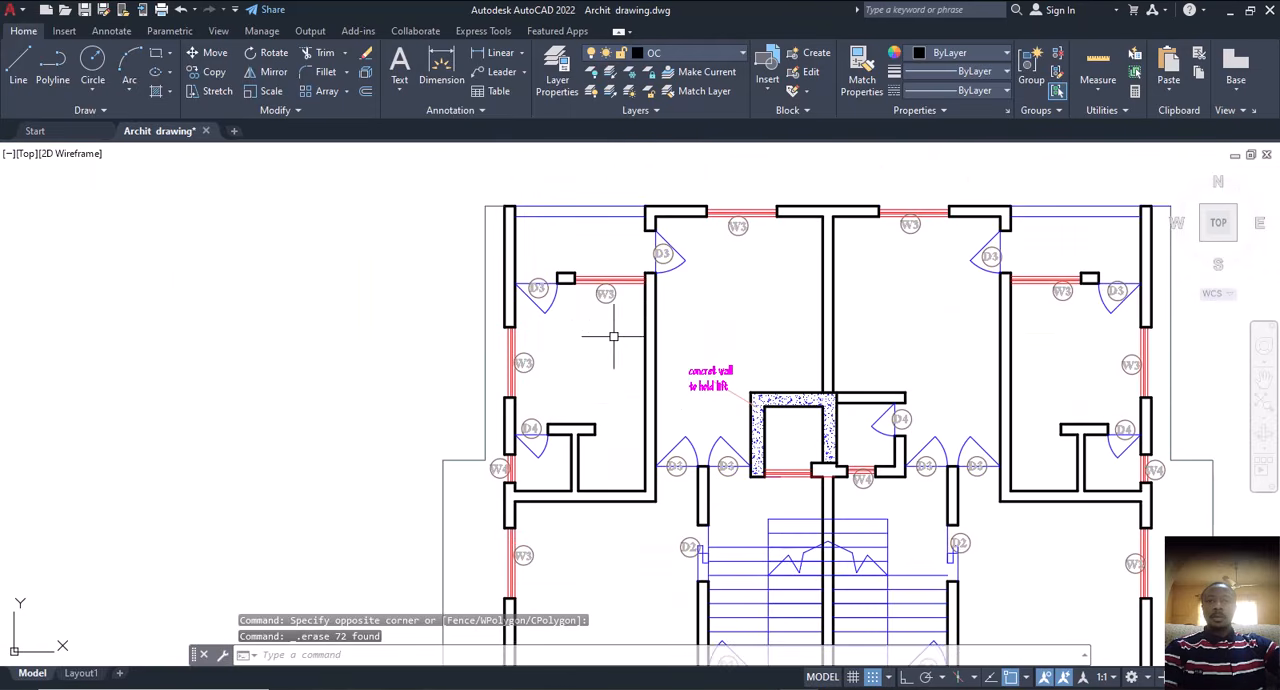
{"action": "middle_click_drag", "start_coordinate": [669, 325], "coordinate": [677, 375]}
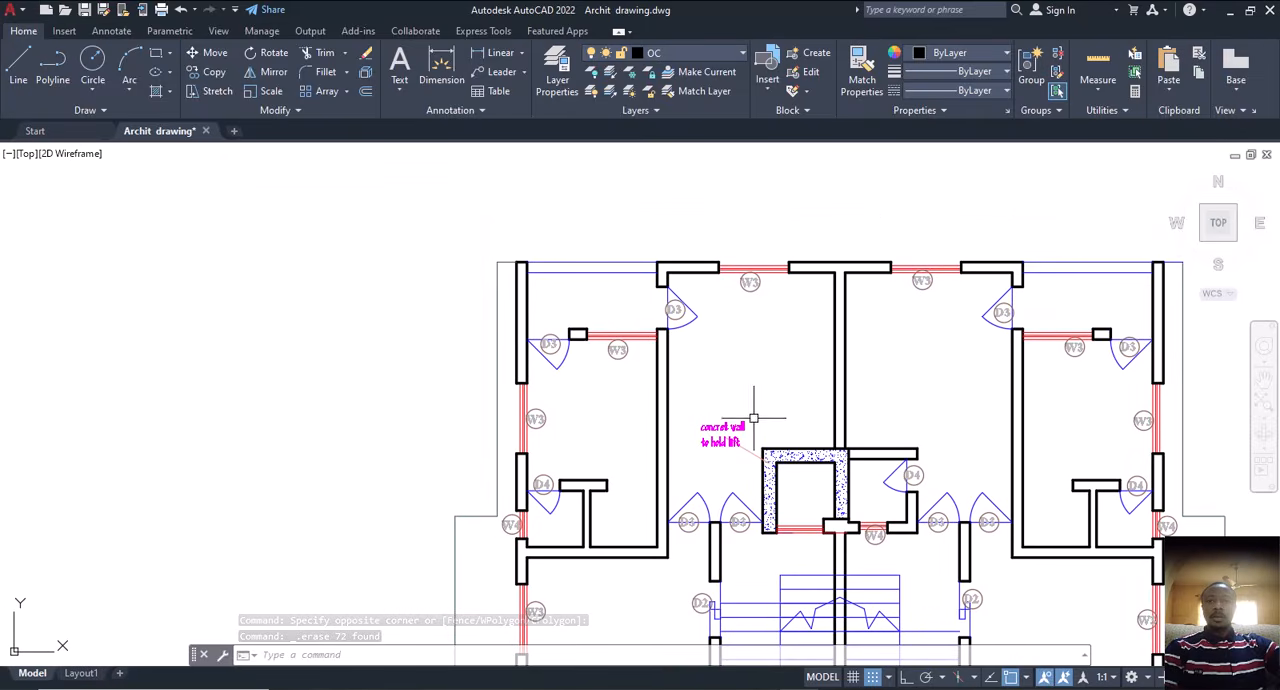
{"action": "middle_click_drag", "start_coordinate": [778, 418], "coordinate": [652, 371]}
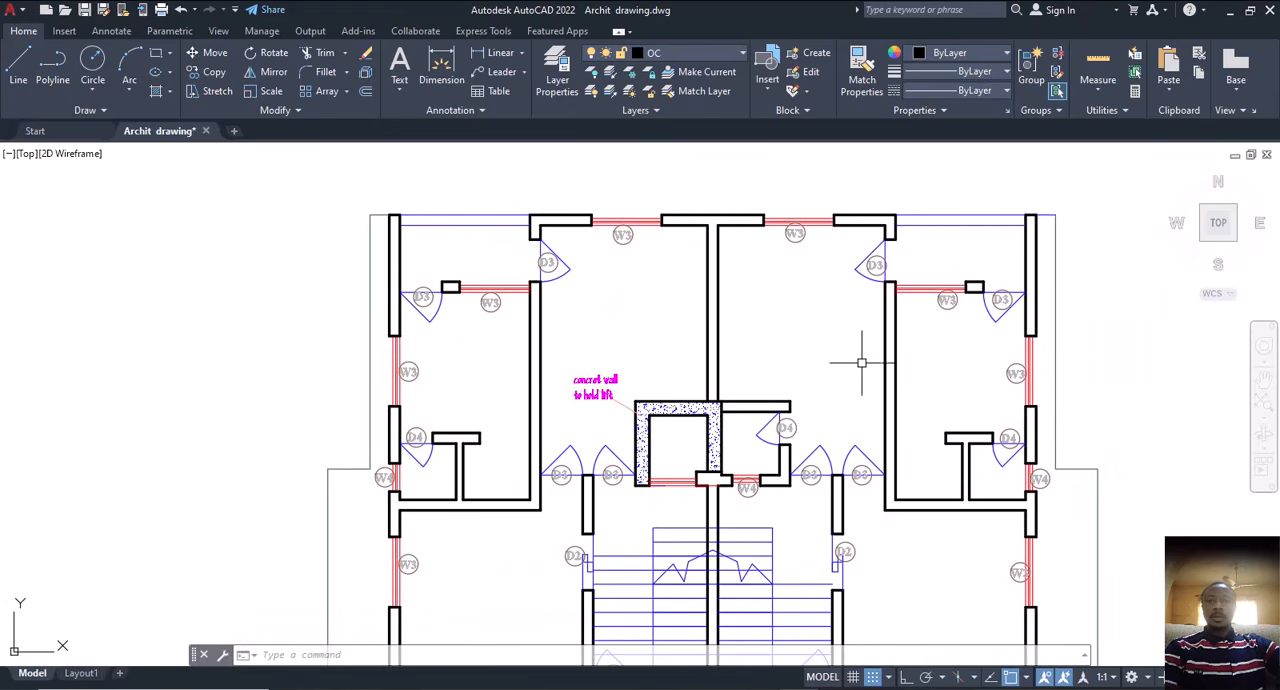
{"action": "scroll", "coordinate": [888, 437], "scroll_direction": "down", "scroll_amount": 3}
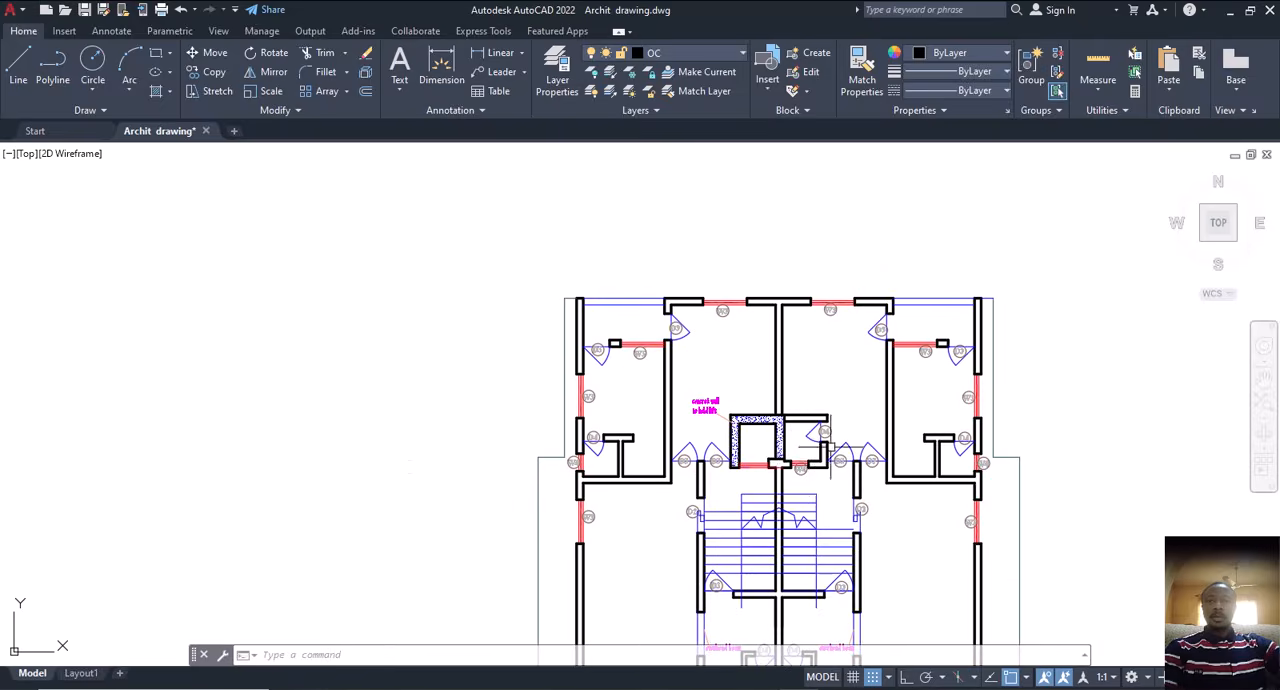
{"action": "middle_click_drag", "start_coordinate": [745, 473], "coordinate": [717, 372]}
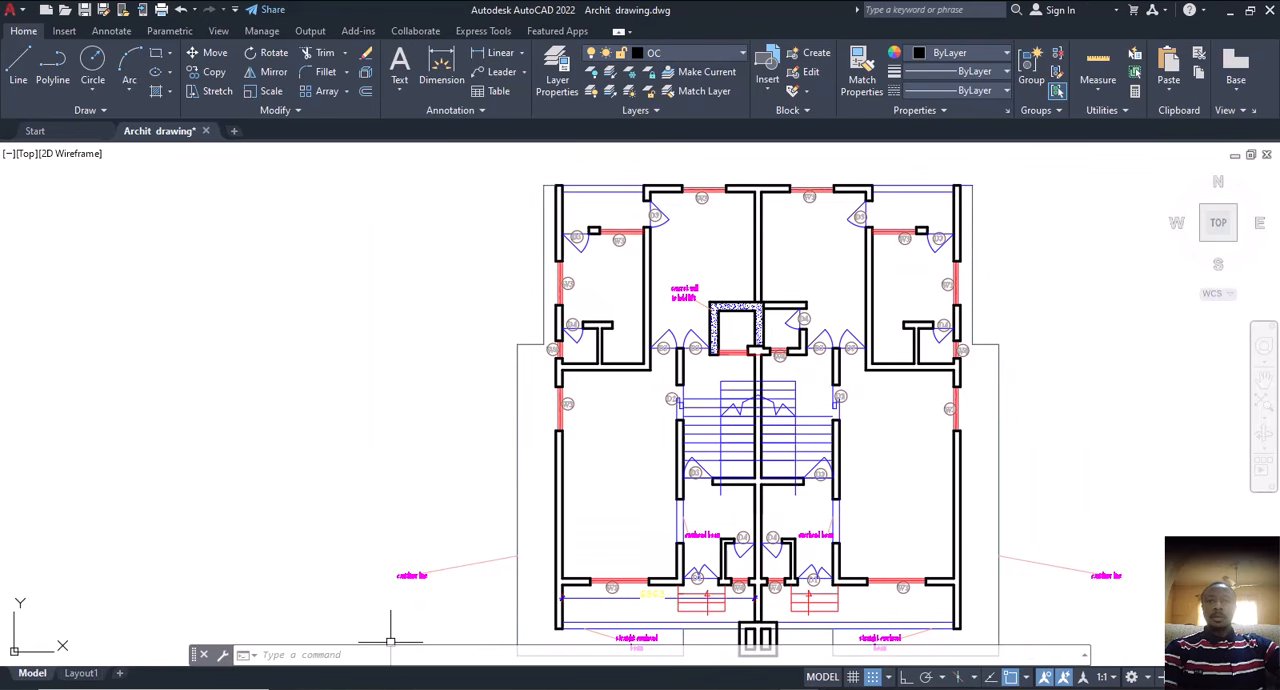
{"action": "middle_click_drag", "start_coordinate": [629, 355], "coordinate": [634, 411]}
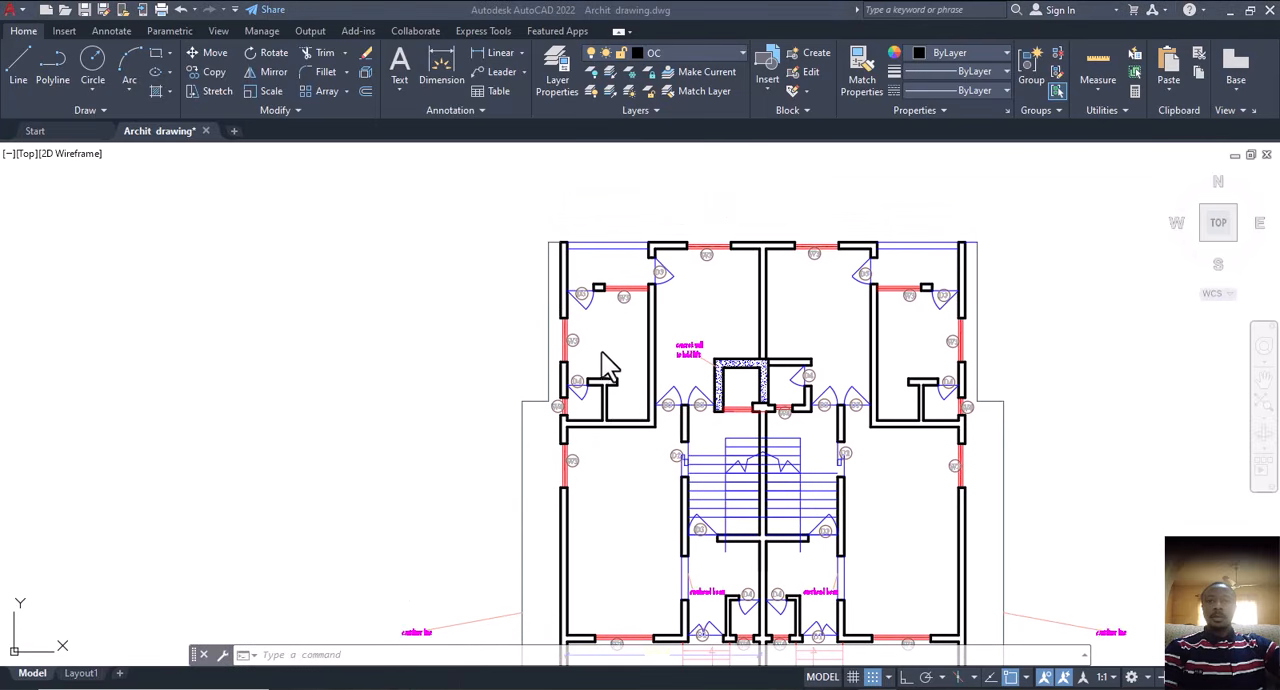
Step: Measure the thickness of the ground floor copy's upper-left outer wall with a temporary dimension and discard it
{"action": "scroll", "coordinate": [595, 330], "scroll_direction": "up", "scroll_amount": 5}
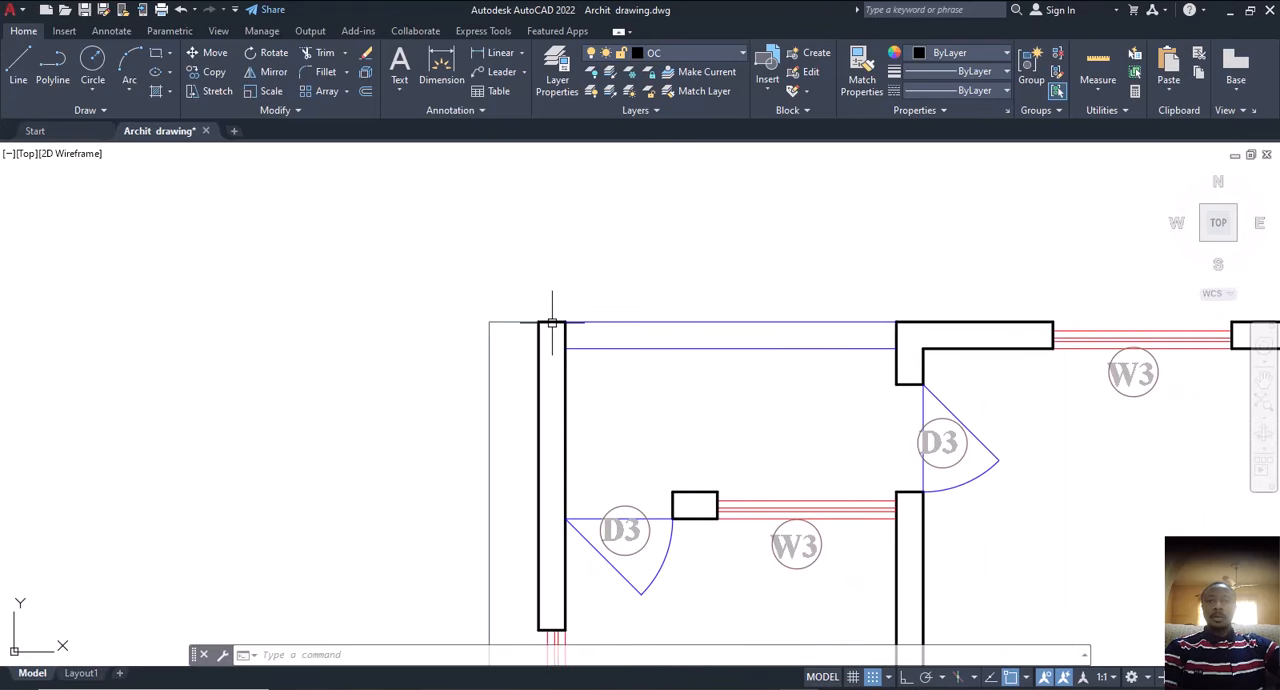
{"action": "scroll", "coordinate": [552, 323], "scroll_direction": "up", "scroll_amount": 5}
{"action": "left_click", "coordinate": [590, 315]}
{"action": "key", "text": "Escape"}
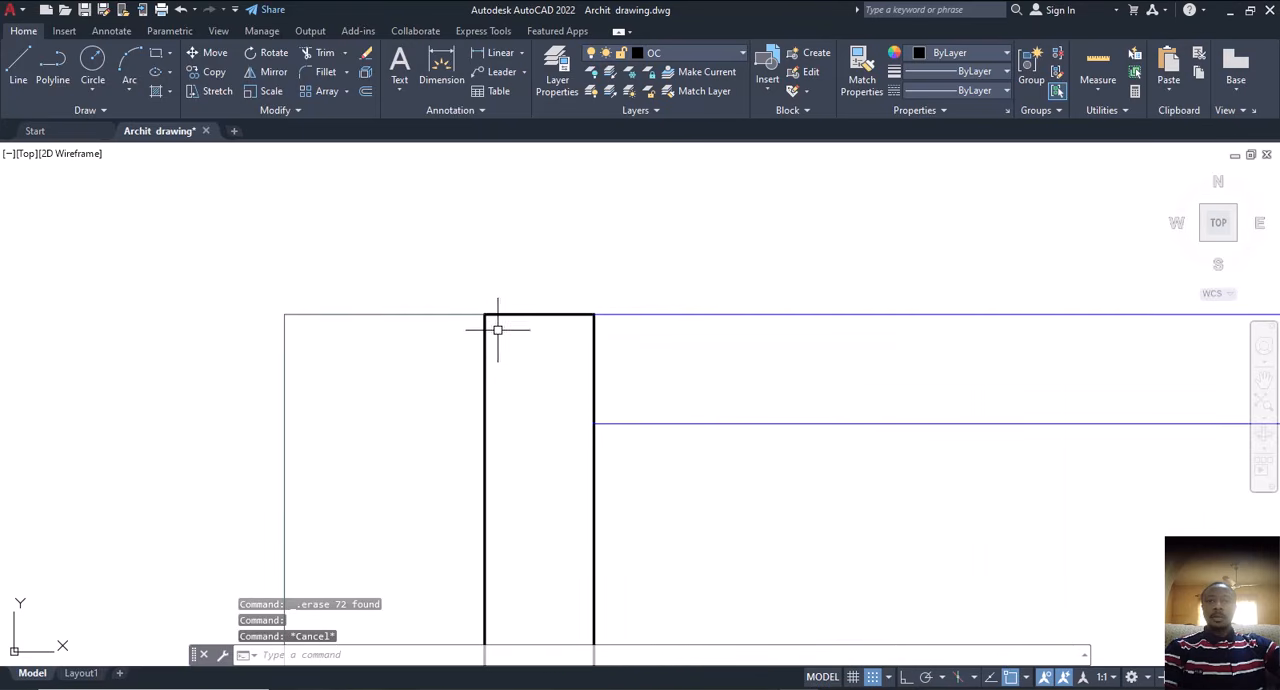
{"action": "left_click", "coordinate": [441, 70]}
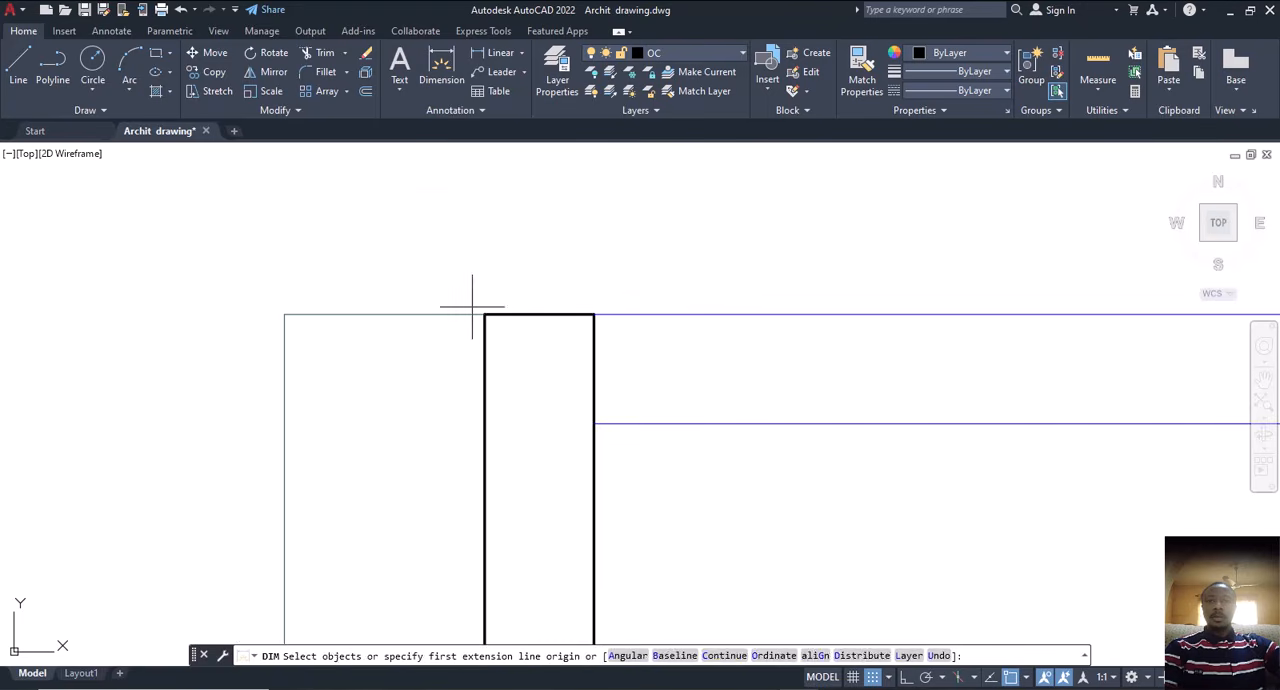
{"action": "left_click", "coordinate": [485, 315]}
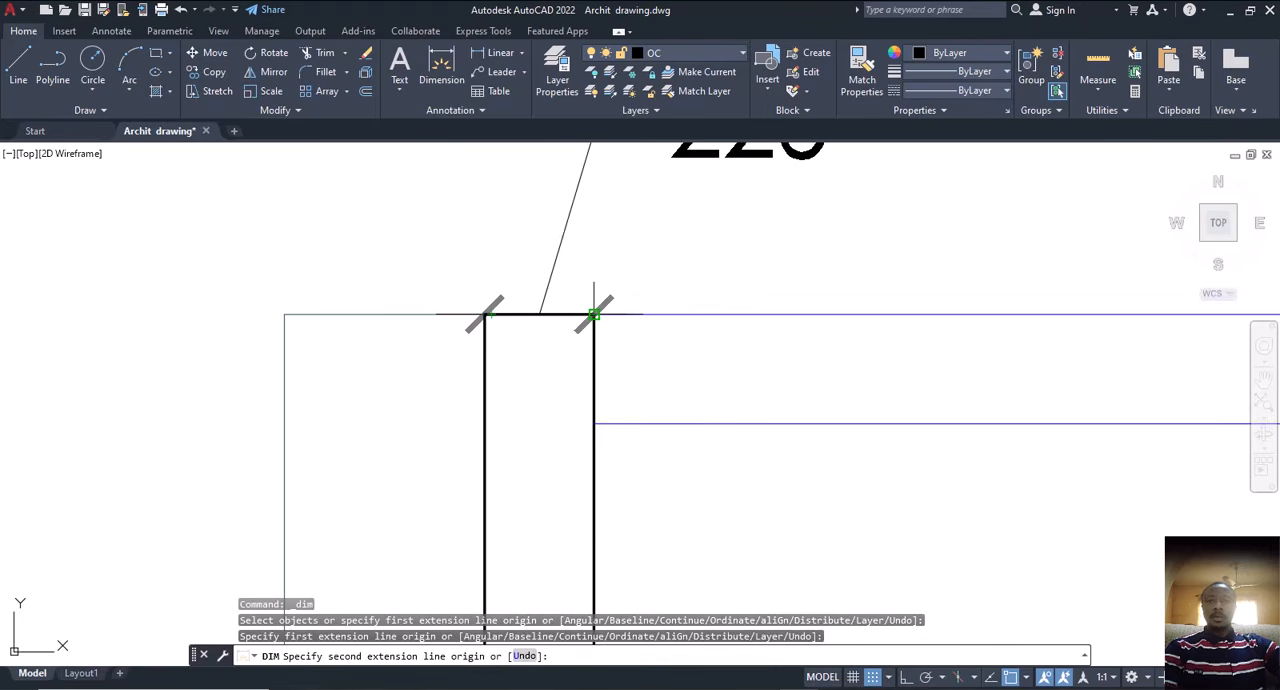
{"action": "left_click", "coordinate": [594, 315]}
{"action": "scroll", "coordinate": [578, 322], "scroll_direction": "down", "scroll_amount": 3}
{"action": "key", "text": "Escape"}
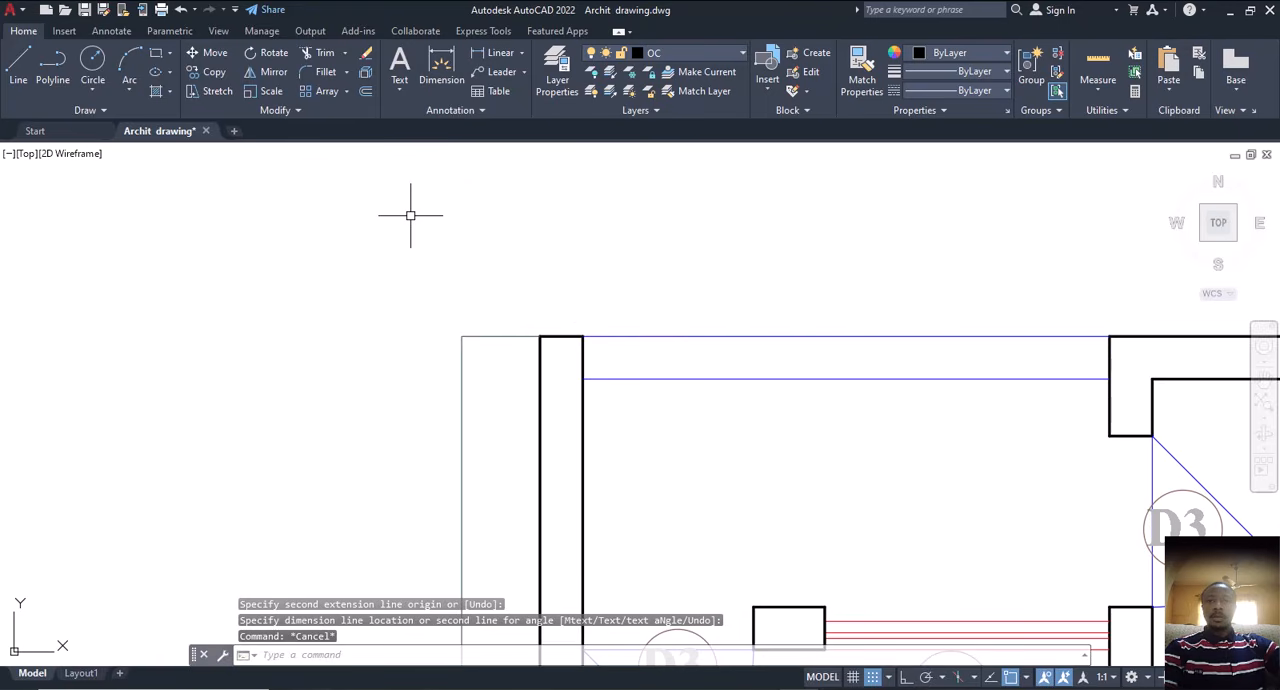
Step: Draw a vertical construction line through the midpoint of the upper-left outer wall's top end
{"action": "type", "text": "xl"}
{"action": "key", "text": "Return"}
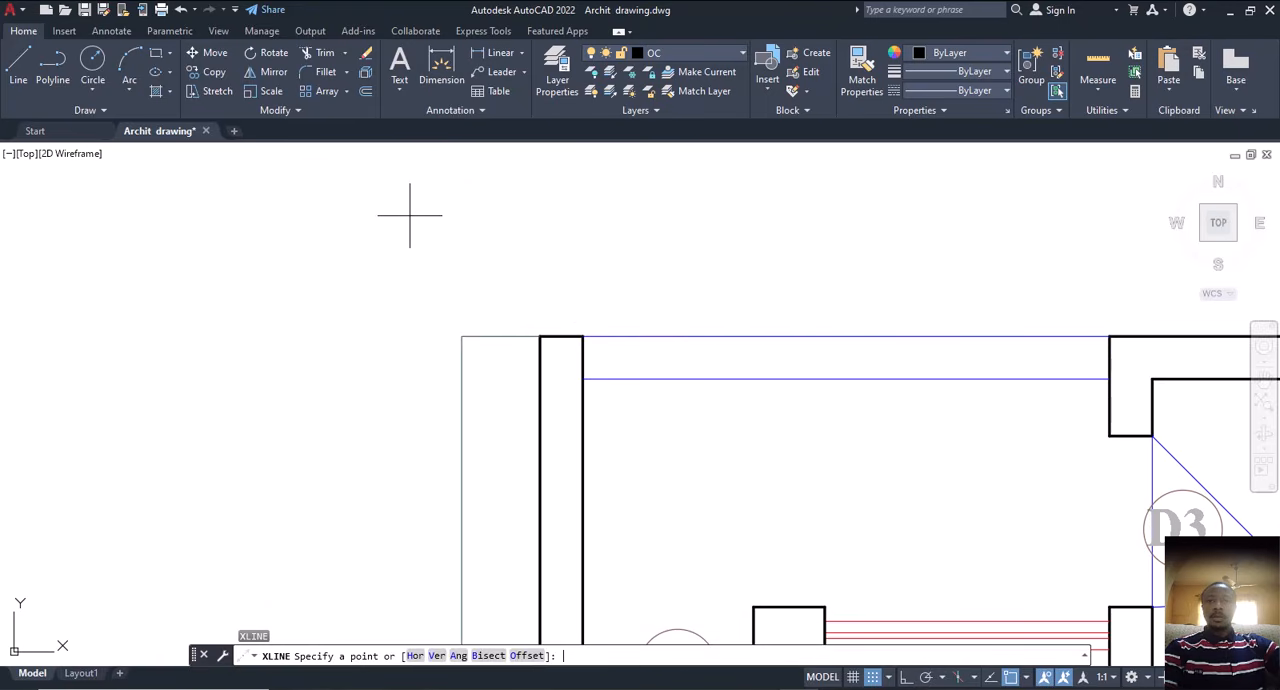
{"action": "type", "text": "v"}
{"action": "key", "text": "Return"}
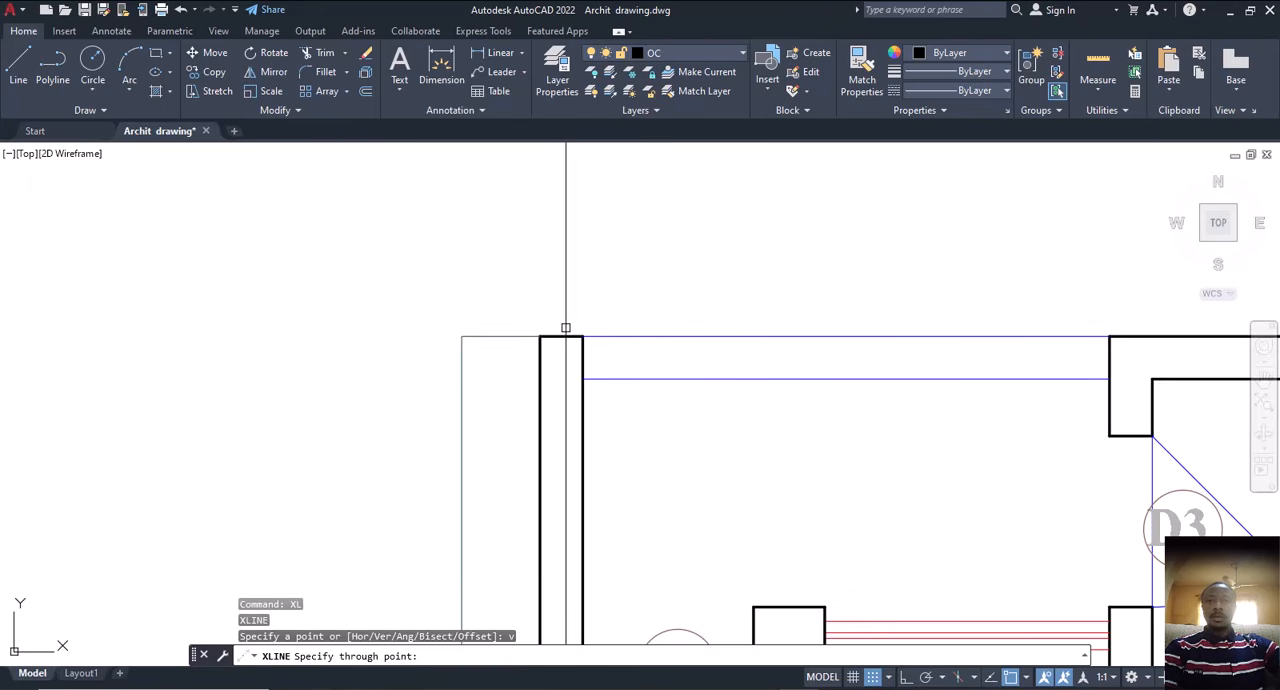
{"action": "left_click", "coordinate": [562, 336]}
{"action": "key", "text": "Escape"}
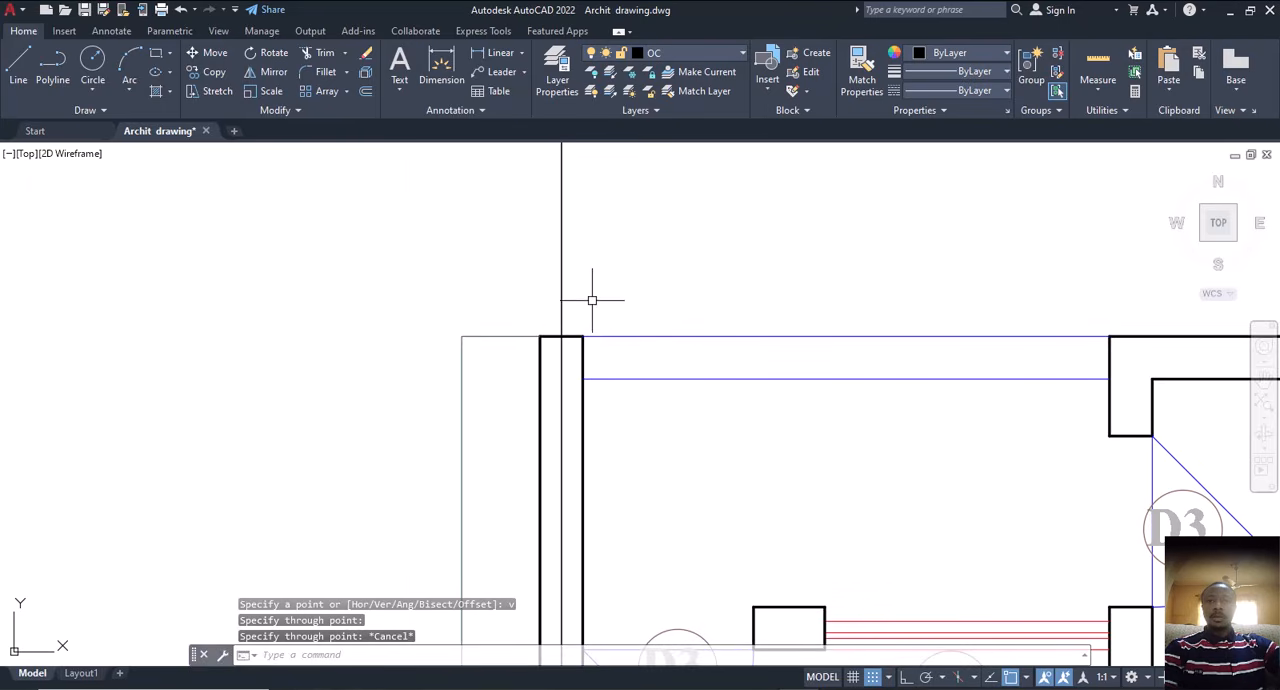
{"action": "key", "text": "Return"}
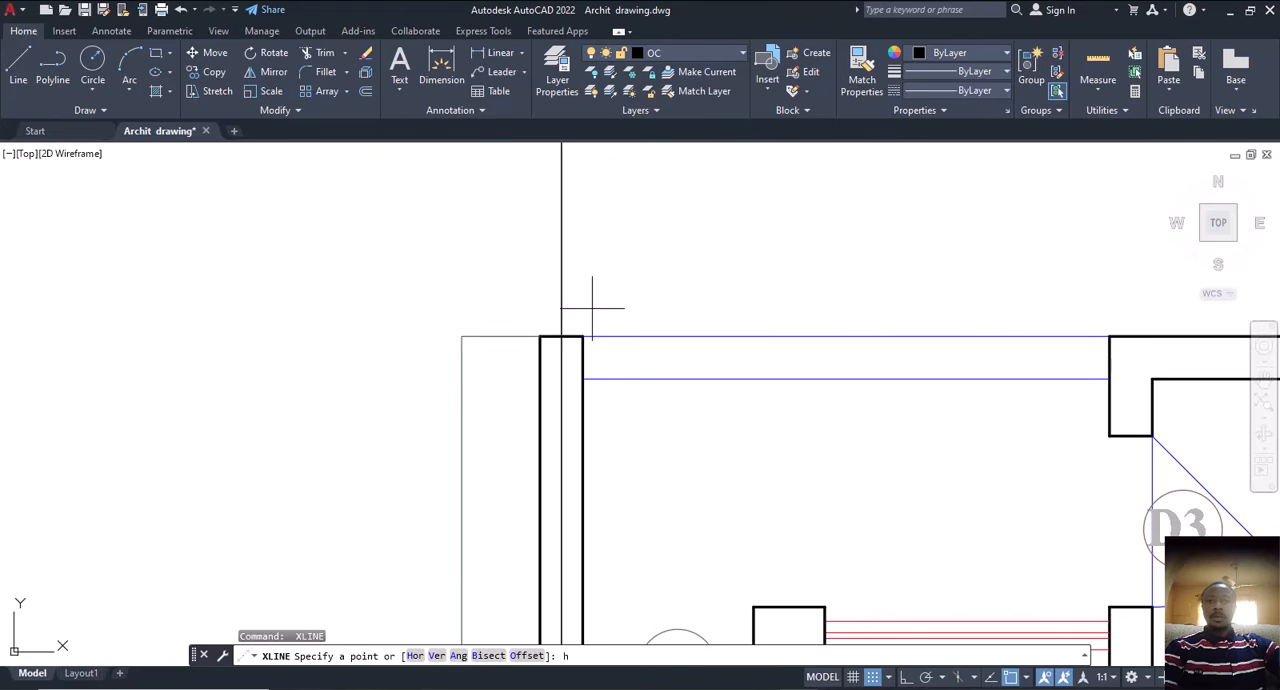
{"action": "type", "text": "h"}
{"action": "key", "text": "Return"}
{"action": "scroll", "coordinate": [672, 317], "scroll_direction": "down", "scroll_amount": 3}
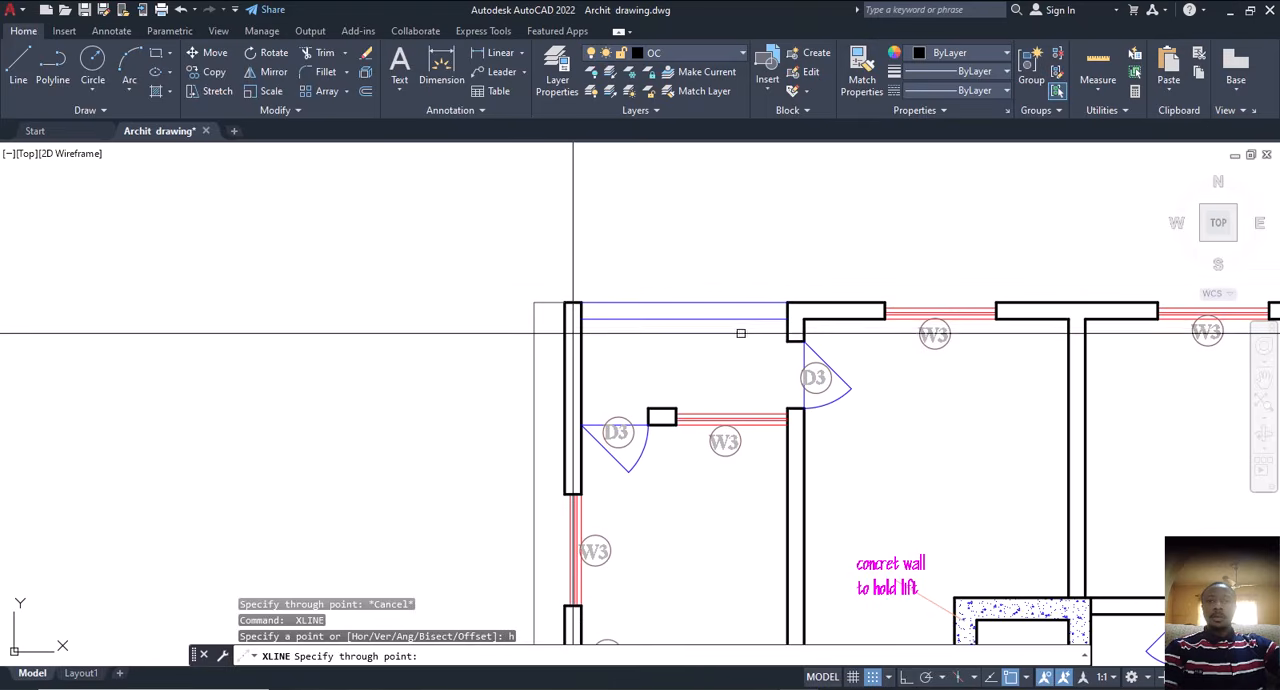
{"action": "scroll", "coordinate": [1010, 322], "scroll_direction": "up", "scroll_amount": 4}
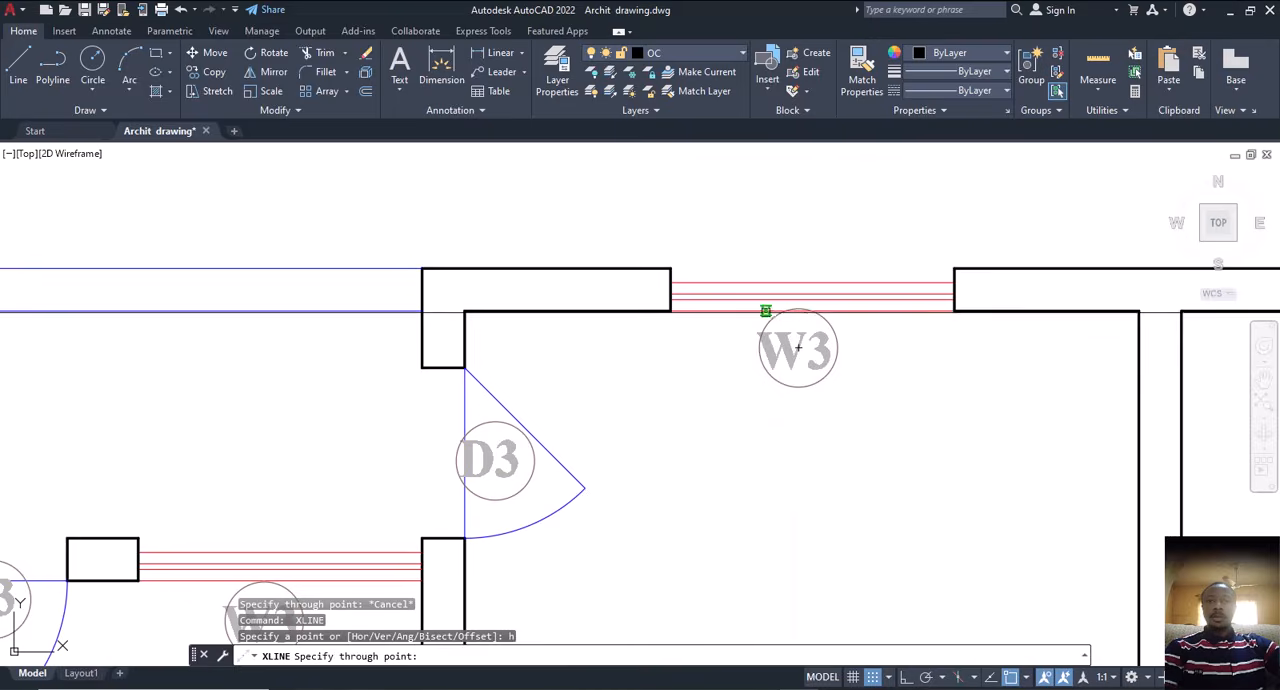
{"action": "scroll", "coordinate": [630, 290], "scroll_direction": "up", "scroll_amount": 4}
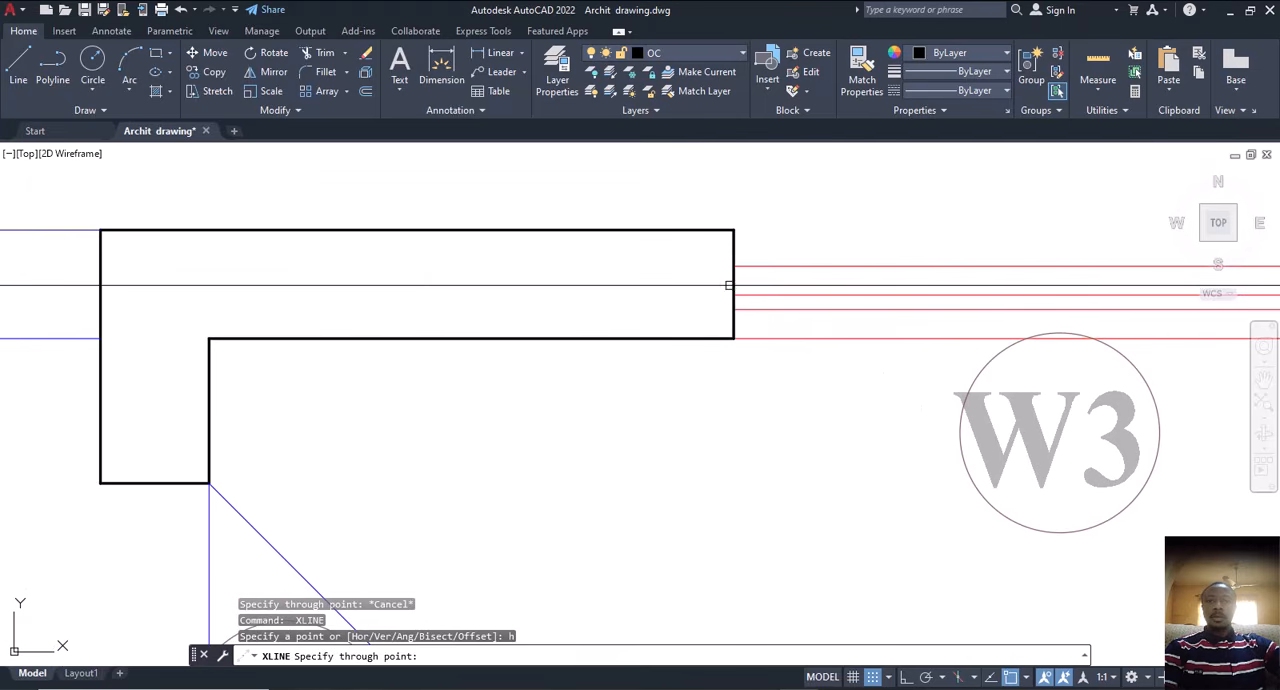
{"action": "key", "text": "Escape"}
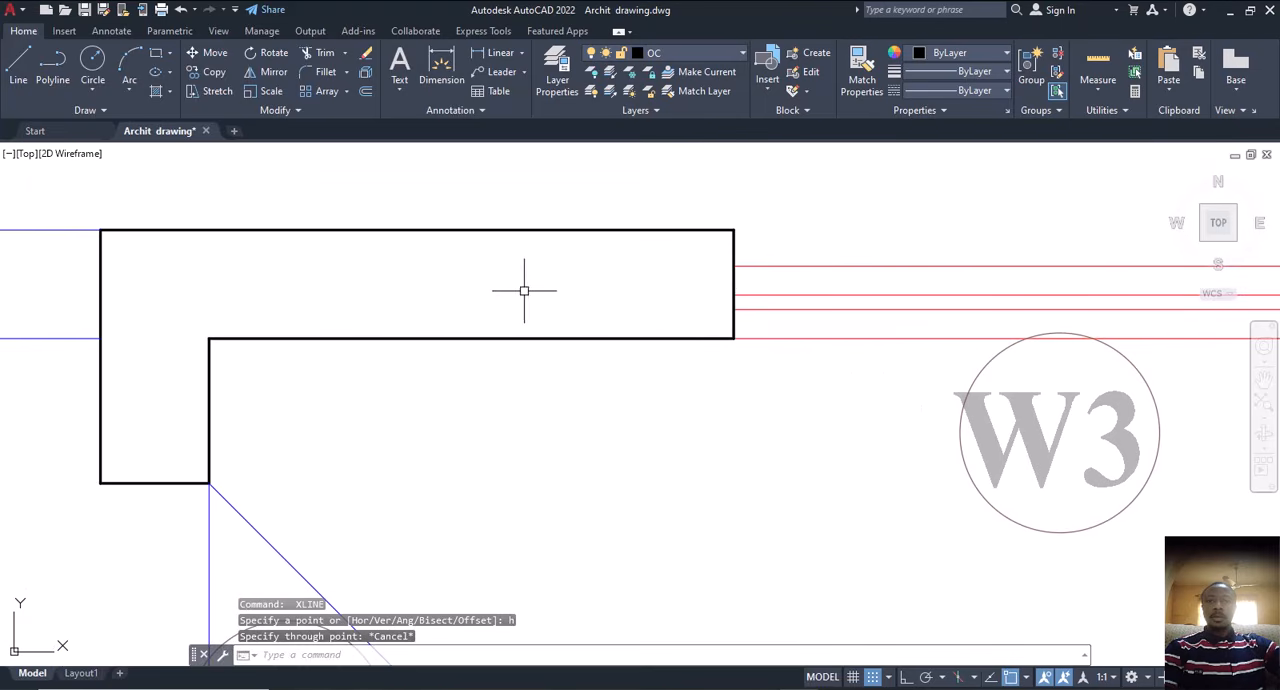
Step: Draw a vertical helper line across the thickness of the top outer wall, between the upper door D3 and window W3
{"action": "type", "text": "l"}
{"action": "key", "text": "Return"}
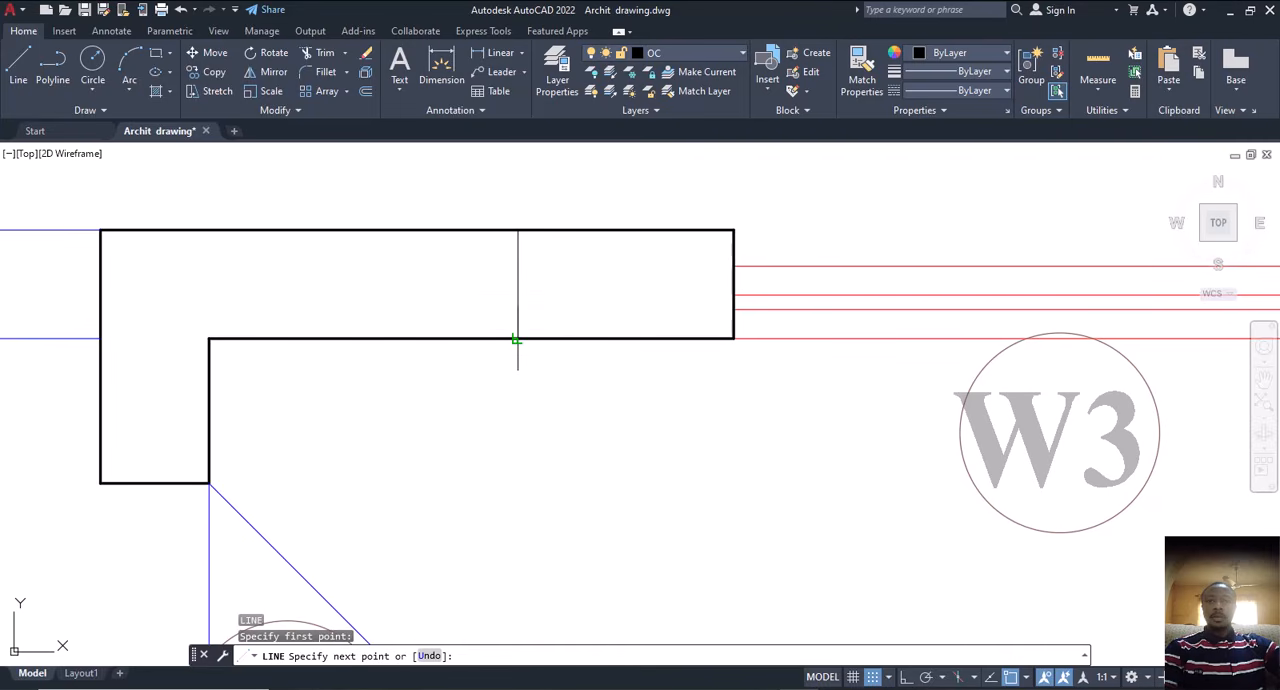
{"action": "key", "text": "Escape"}
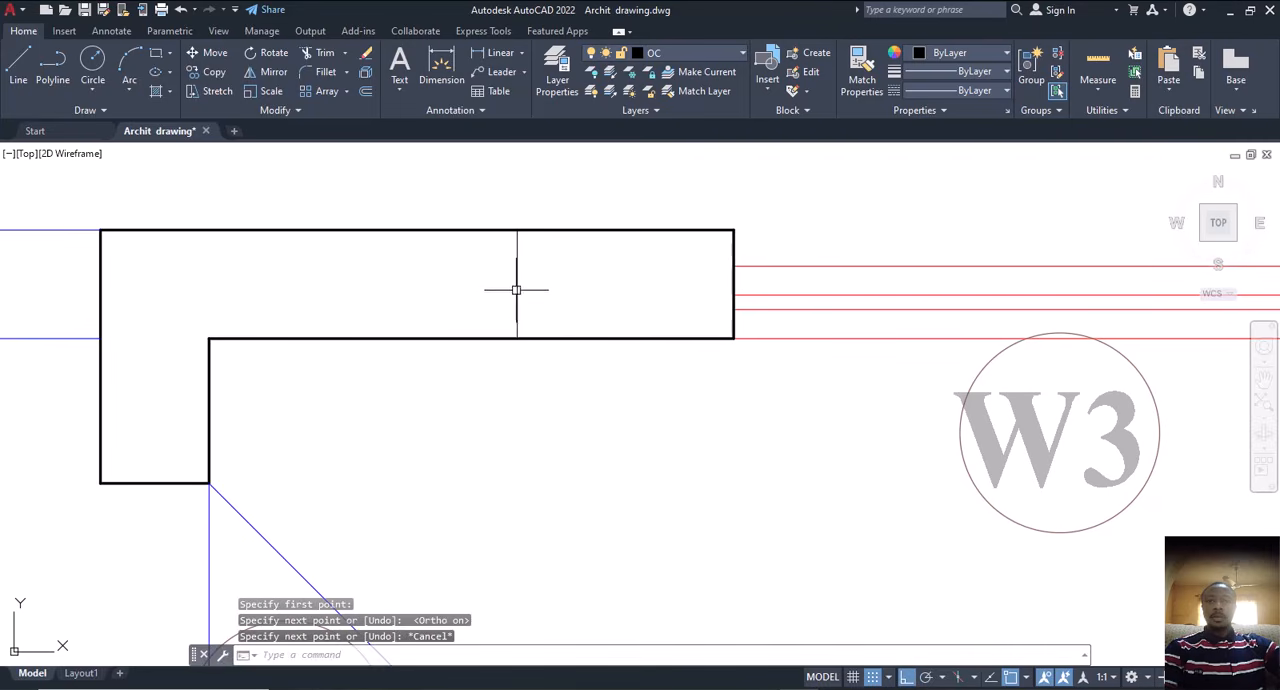
Step: Draw a horizontal construction line through the helper line's midpoint and erase the helper line
{"action": "type", "text": "xl"}
{"action": "key", "text": "Return"}
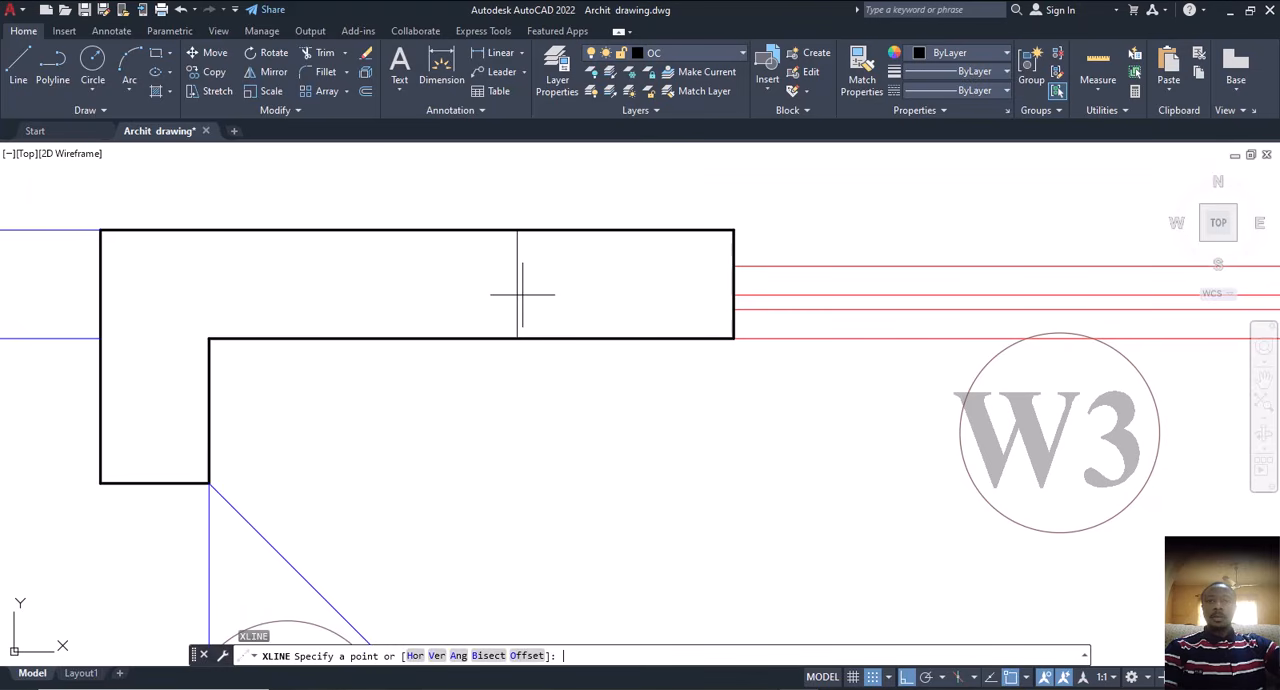
{"action": "type", "text": "h"}
{"action": "key", "text": "Return"}
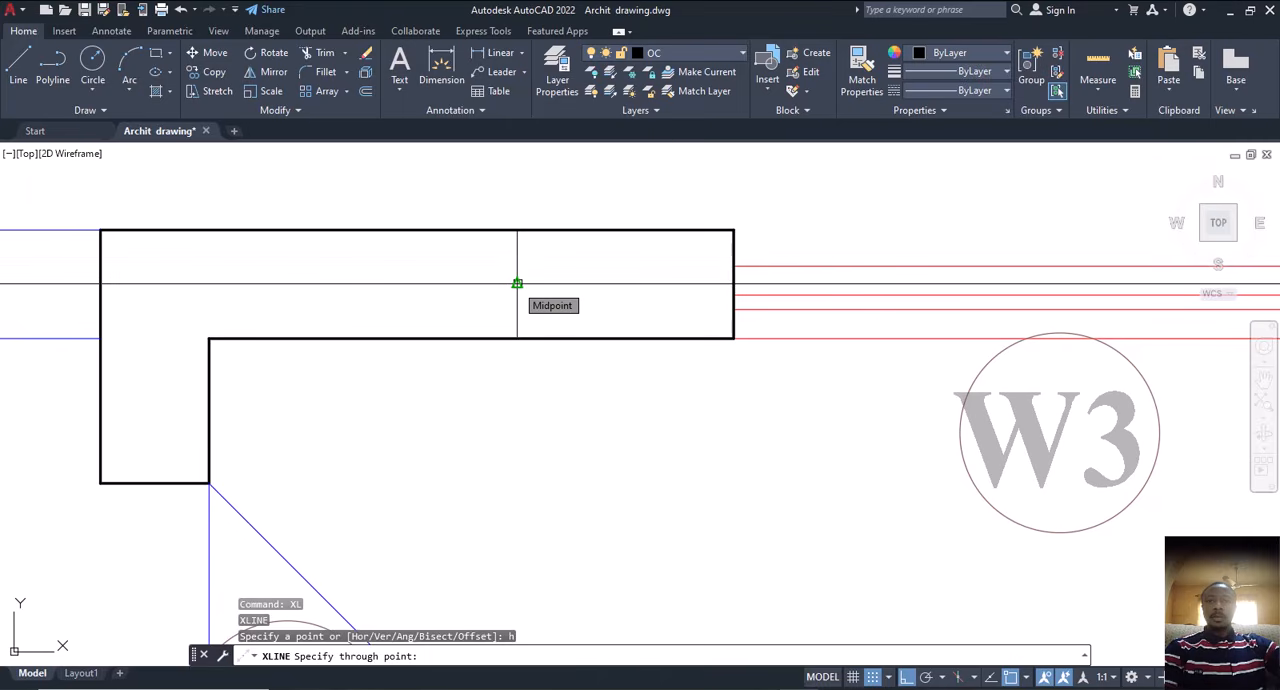
{"action": "left_click", "coordinate": [517, 284]}
{"action": "key", "text": "Escape"}
{"action": "left_click", "coordinate": [515, 303]}
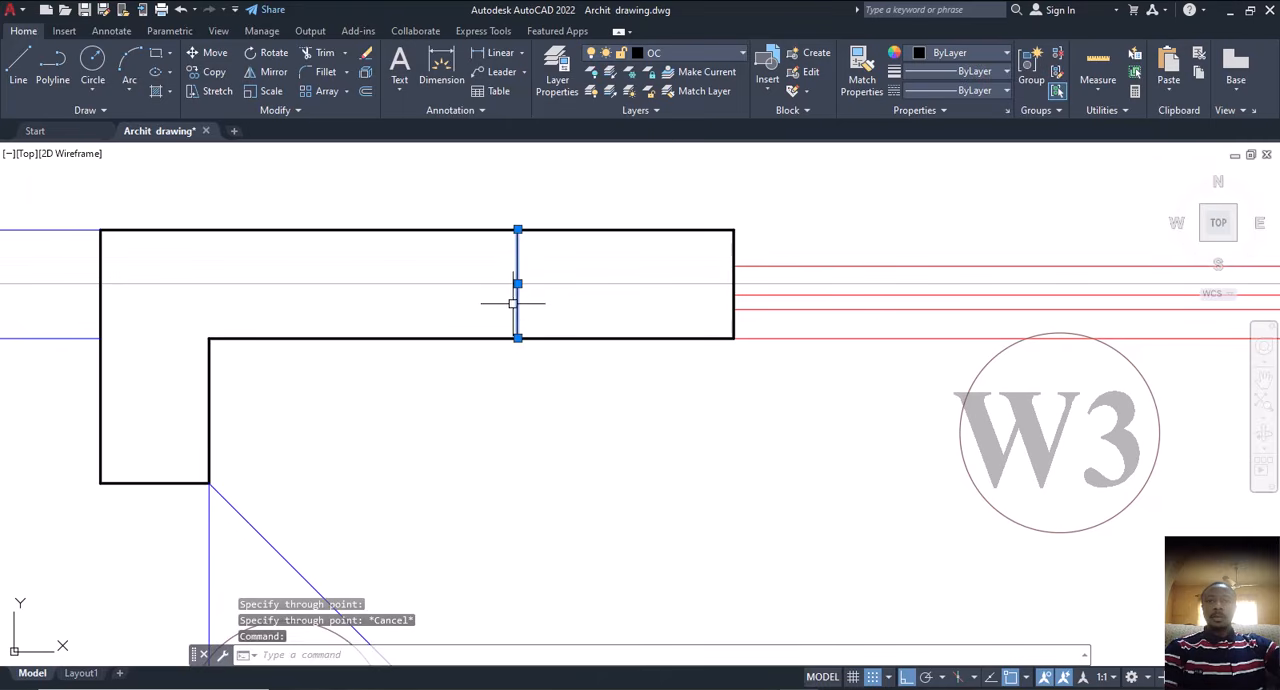
{"action": "key", "text": "Delete"}
{"action": "scroll", "coordinate": [519, 311], "scroll_direction": "down", "scroll_amount": 5}
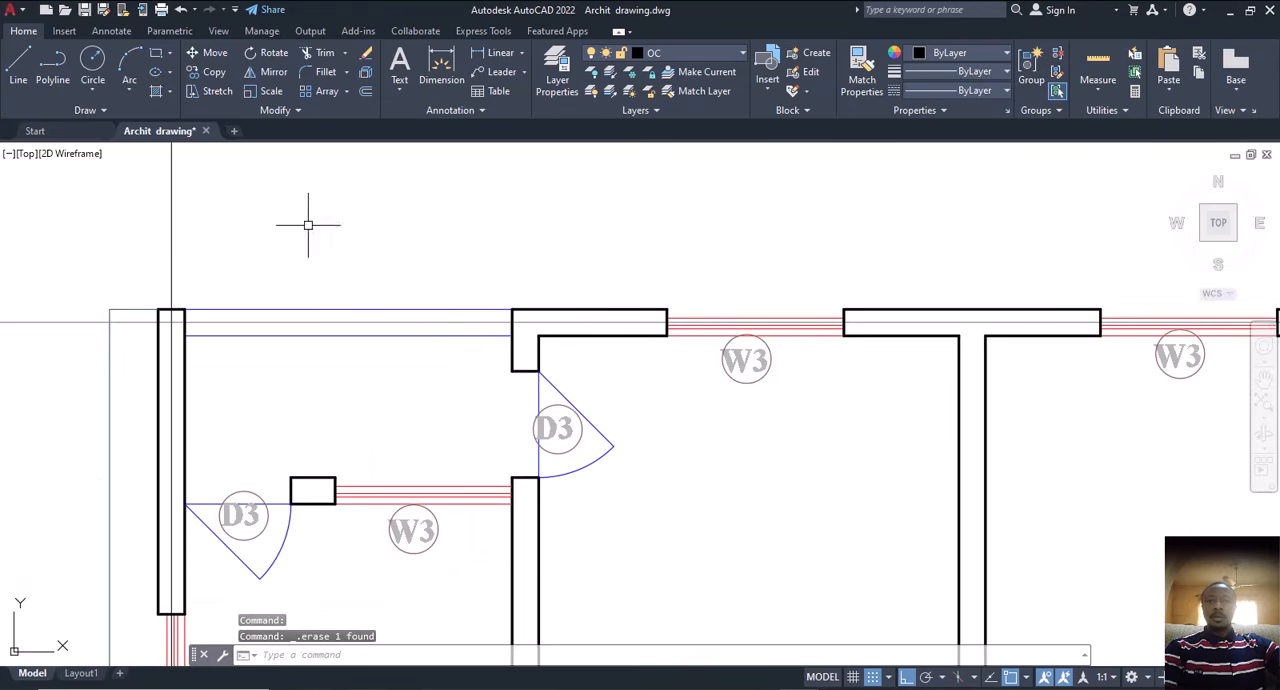
Step: Match the properties of the vertical construction line onto the horizontal one along the top wall
{"action": "left_click", "coordinate": [171, 230]}
{"action": "left_click", "coordinate": [141, 232]}
{"action": "left_click", "coordinate": [861, 75]}
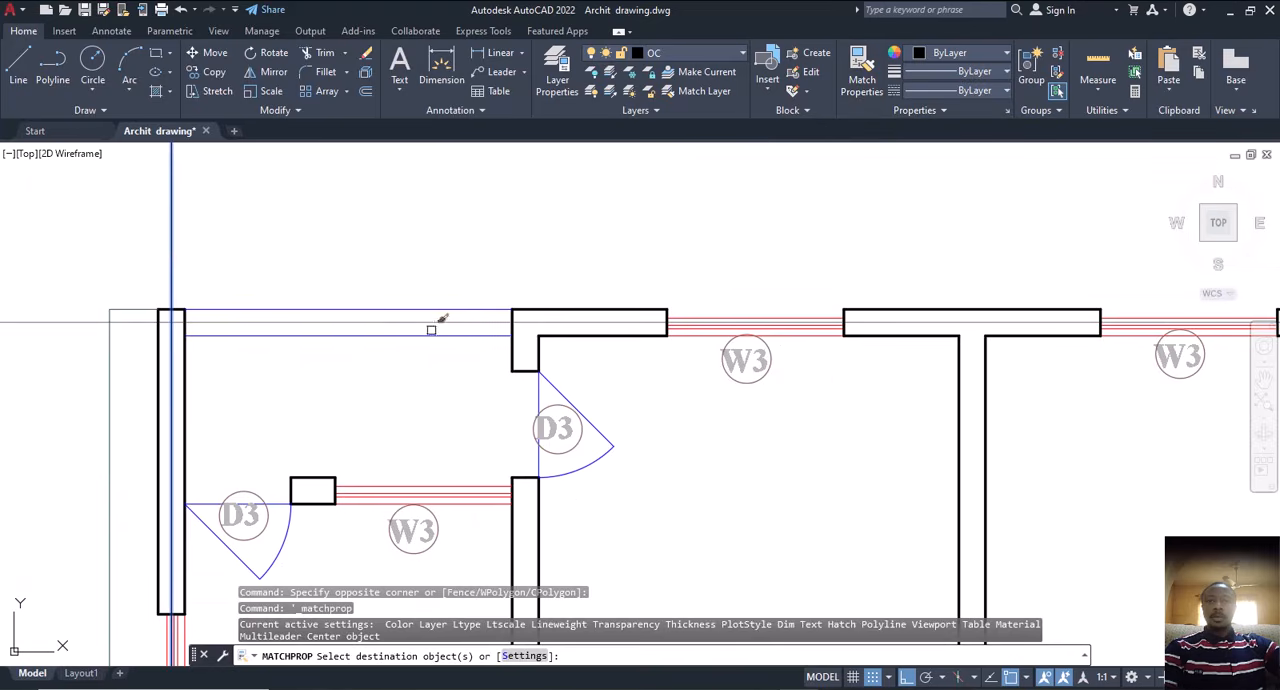
{"action": "left_click", "coordinate": [437, 322]}
{"action": "key", "text": "Escape"}
{"action": "key", "text": "Escape"}
{"action": "key", "text": "Escape"}
Step: Copy the vertical construction line from the upper-left outer wall's corner to the matching corner of the next wall at door D3, with ortho off
{"action": "middle_click_drag", "start_coordinate": [564, 339], "coordinate": [964, 297]}
{"action": "scroll", "coordinate": [602, 287], "scroll_direction": "down", "scroll_amount": 3}
{"action": "middle_click_drag", "start_coordinate": [714, 334], "coordinate": [594, 274]}
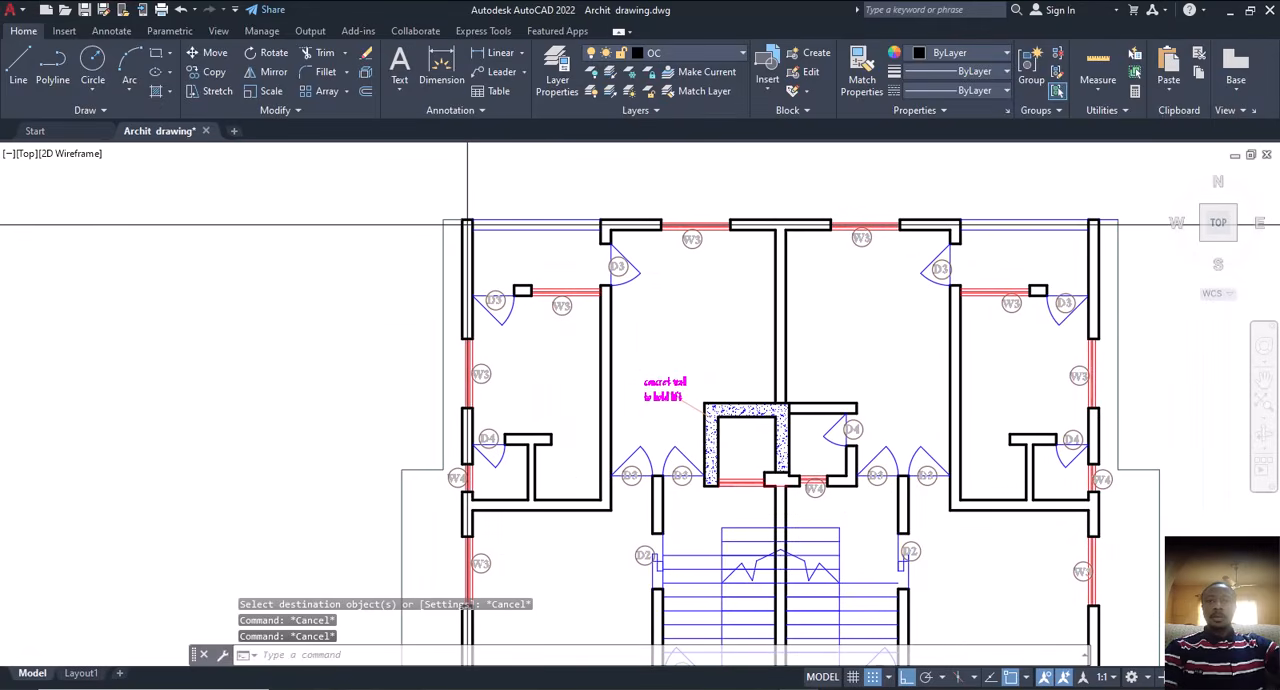
{"action": "middle_click_drag", "start_coordinate": [654, 382], "coordinate": [706, 413]}
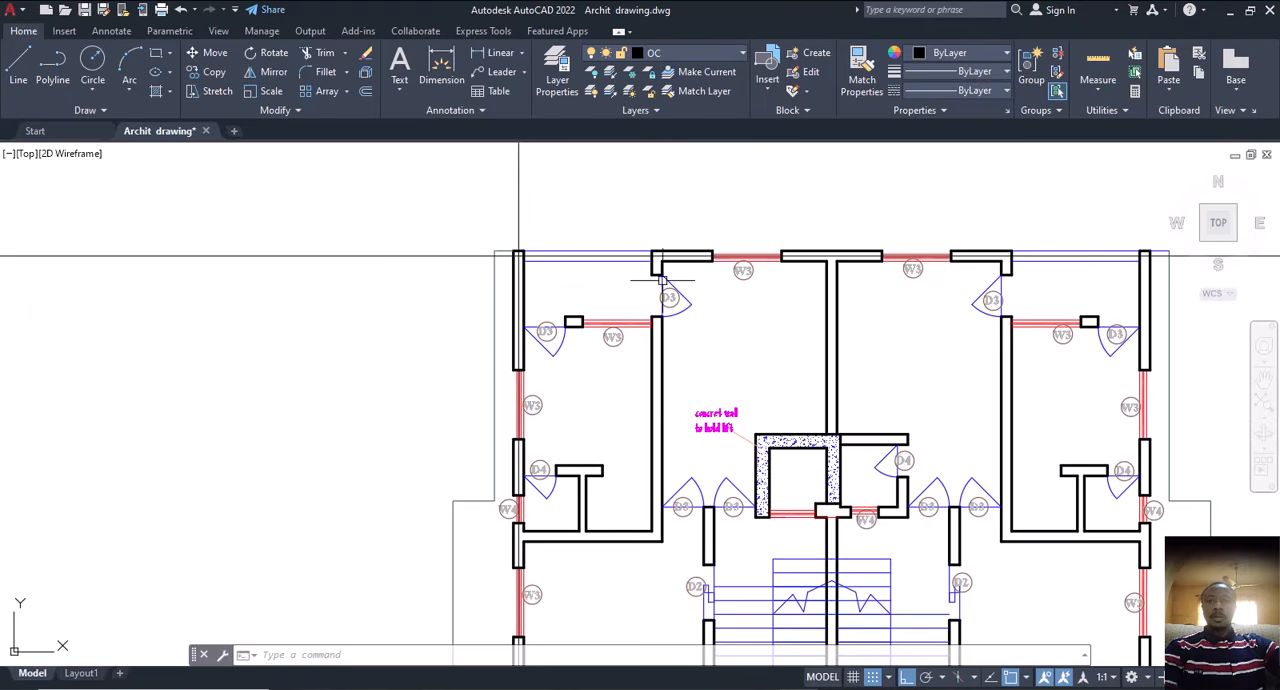
{"action": "middle_click_drag", "start_coordinate": [503, 237], "coordinate": [516, 279]}
{"action": "left_click", "coordinate": [580, 221]}
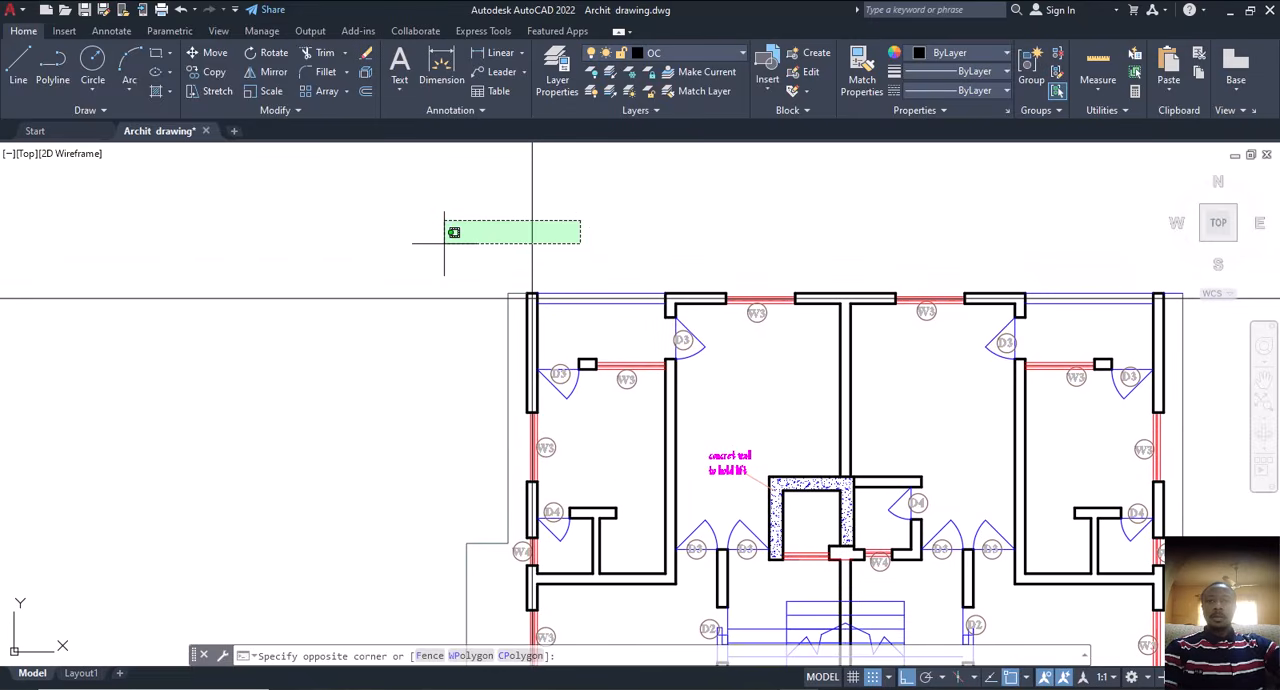
{"action": "left_click", "coordinate": [426, 252]}
{"action": "type", "text": "cp"}
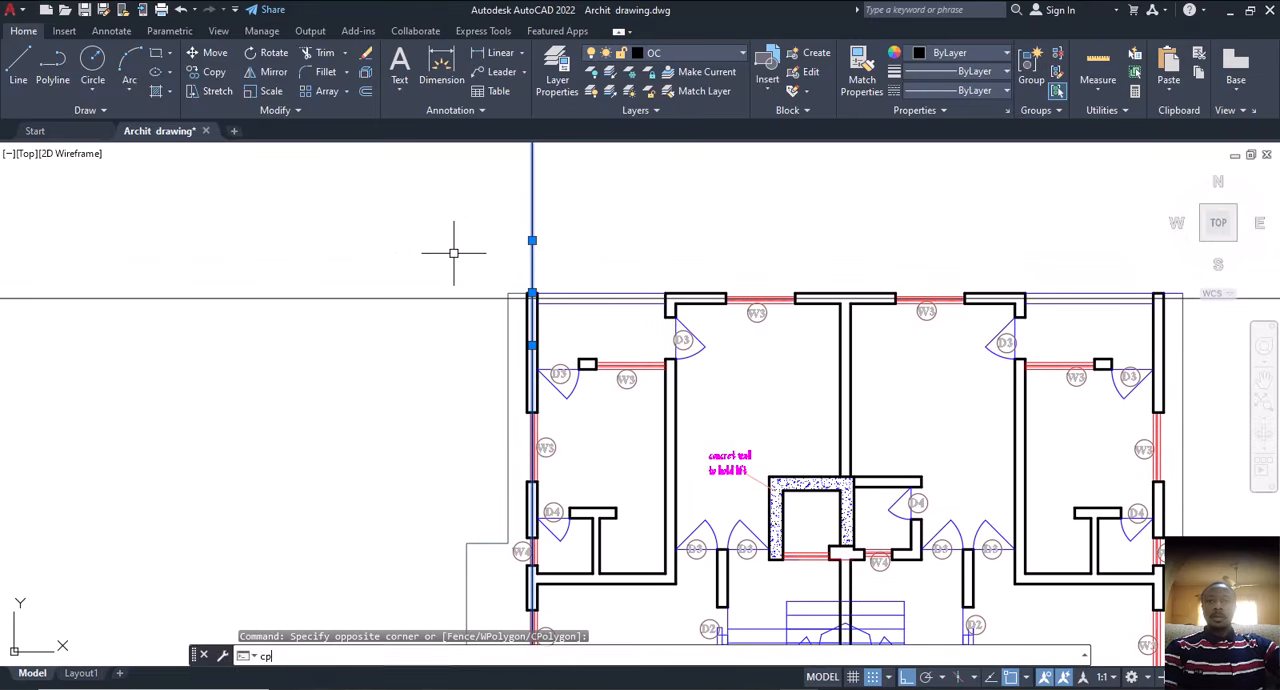
{"action": "key", "text": "Return"}
{"action": "scroll", "coordinate": [522, 280], "scroll_direction": "up", "scroll_amount": 5}
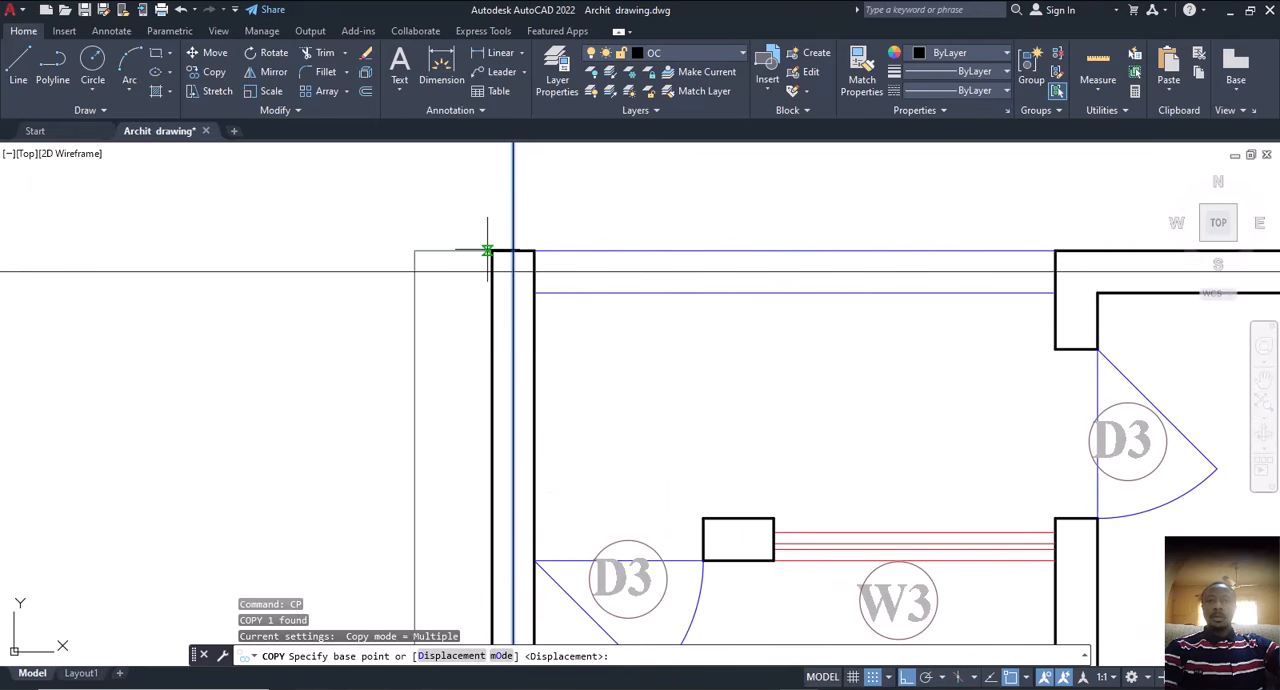
{"action": "left_click", "coordinate": [492, 250]}
{"action": "scroll", "coordinate": [455, 310], "scroll_direction": "down", "scroll_amount": 4}
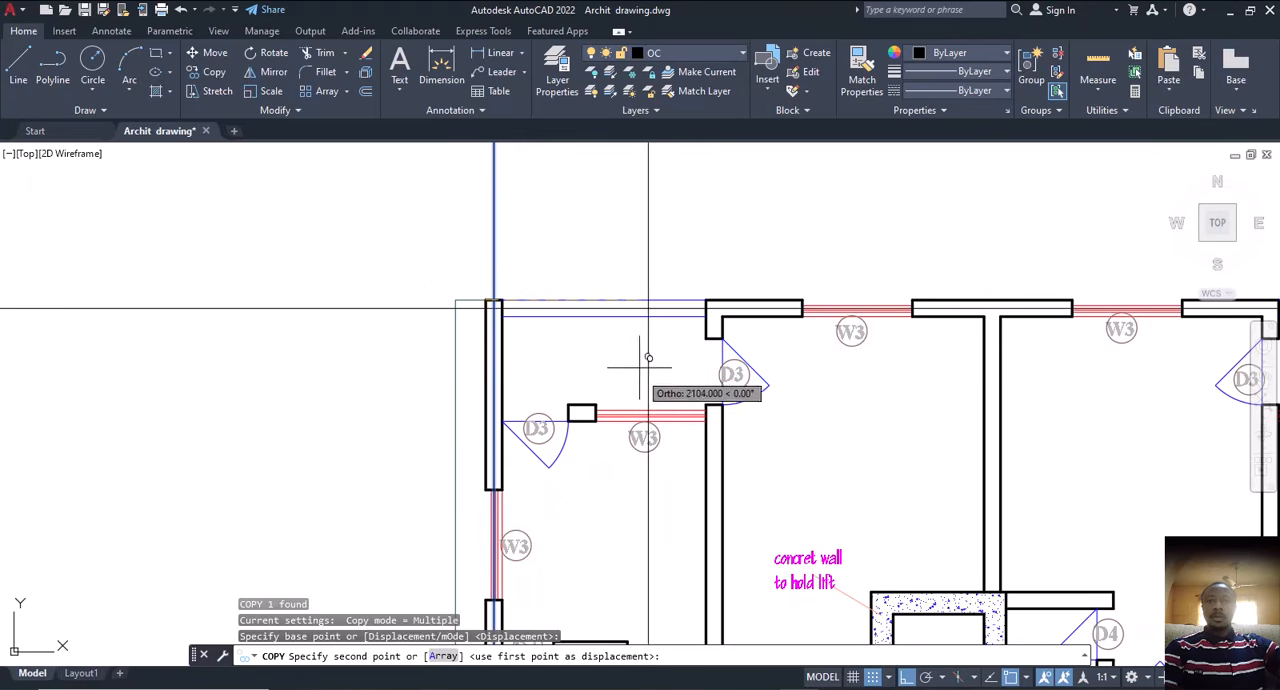
{"action": "key", "text": "F8"}
{"action": "scroll", "coordinate": [723, 326], "scroll_direction": "up", "scroll_amount": 5}
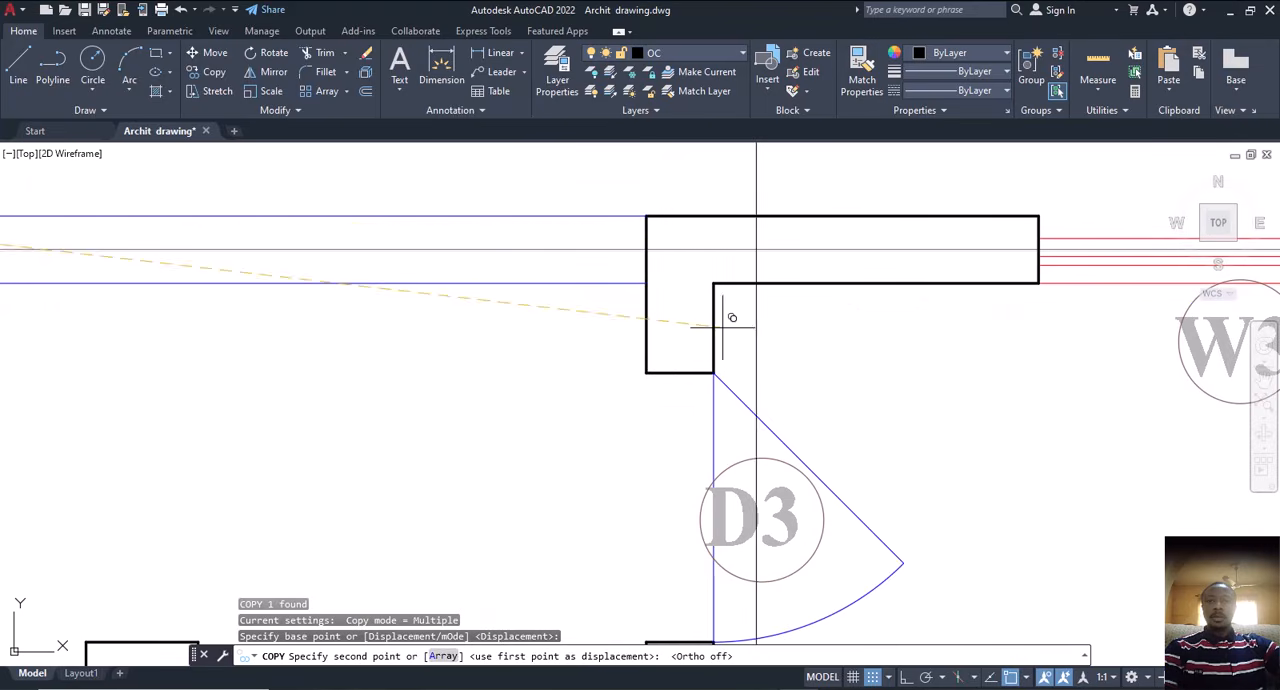
{"action": "left_click", "coordinate": [651, 212]}
Step: Place further copies of the vertical construction line on the central wall, the right-hand D3 wall and the right outer wall
{"action": "scroll", "coordinate": [586, 243], "scroll_direction": "down", "scroll_amount": 5}
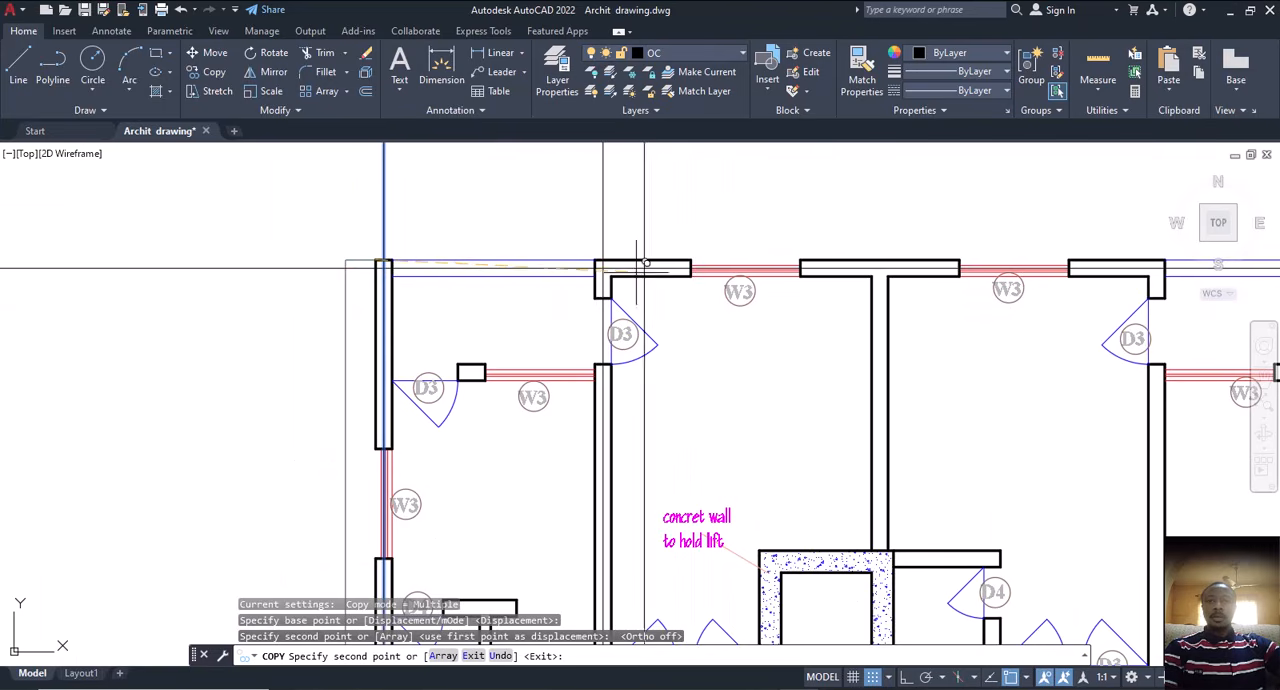
{"action": "left_click", "coordinate": [874, 270]}
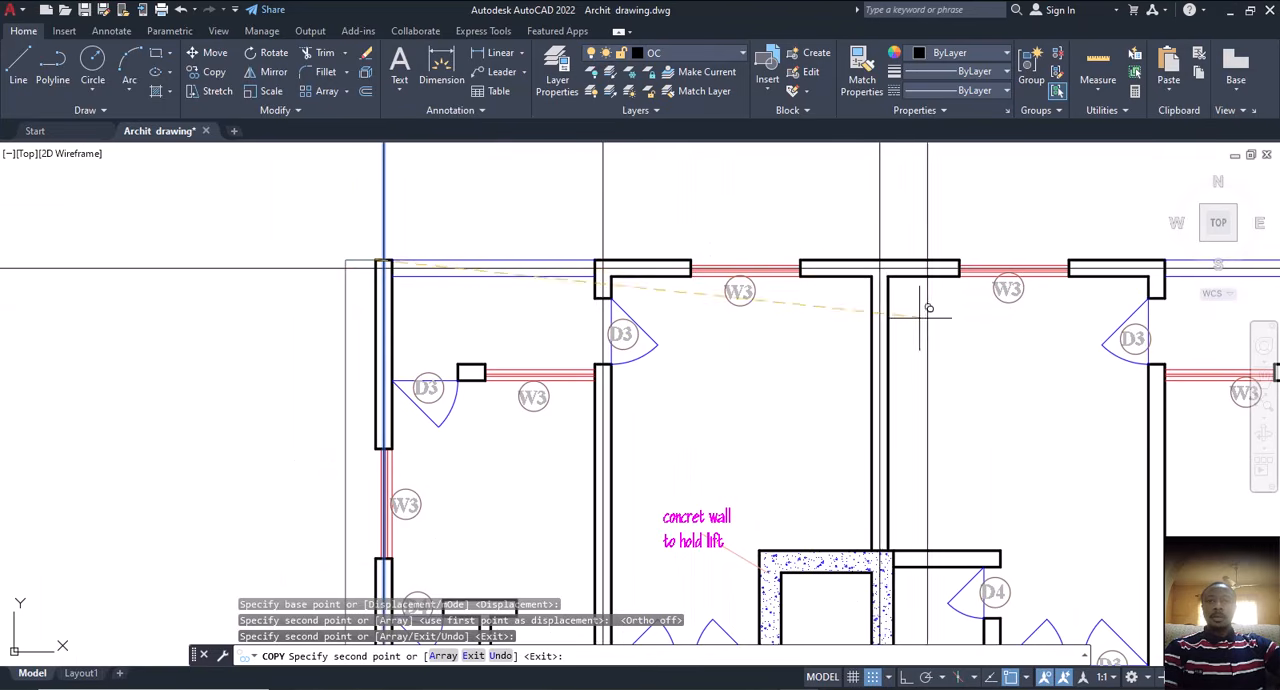
{"action": "scroll", "coordinate": [712, 308], "scroll_direction": "up", "scroll_amount": 5}
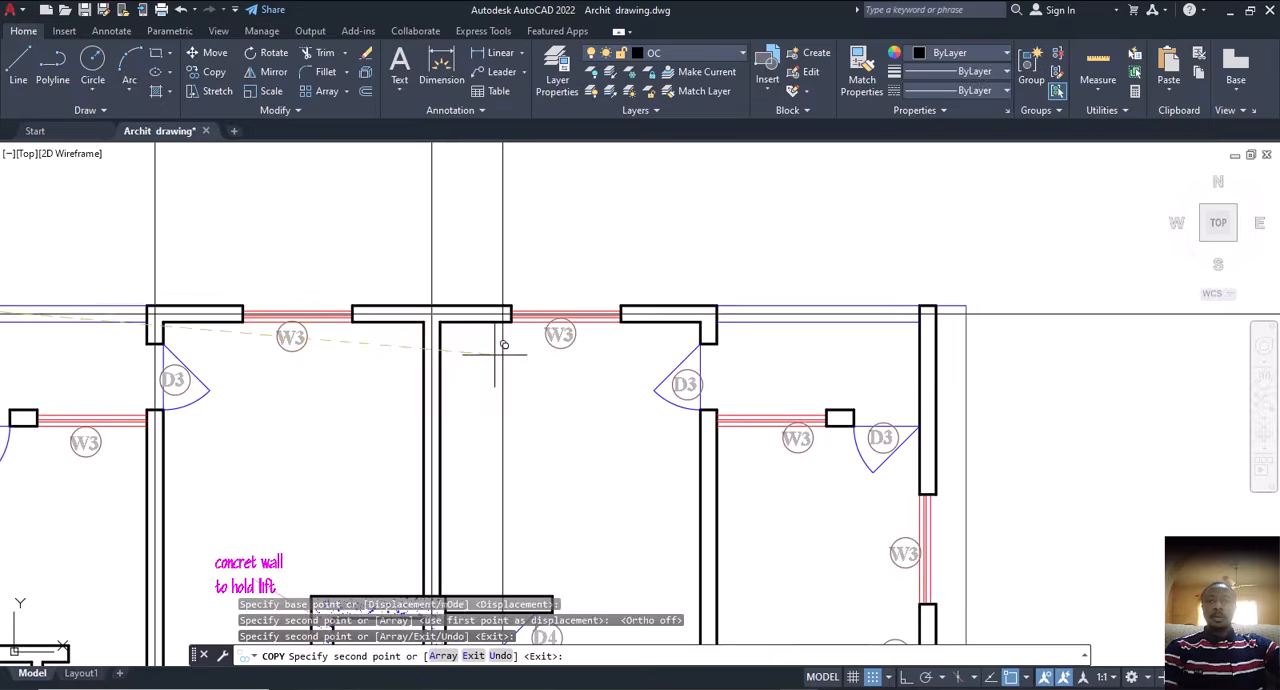
{"action": "left_click", "coordinate": [714, 318]}
{"action": "scroll", "coordinate": [714, 318], "scroll_direction": "down", "scroll_amount": 4}
{"action": "scroll", "coordinate": [893, 324], "scroll_direction": "up", "scroll_amount": 4}
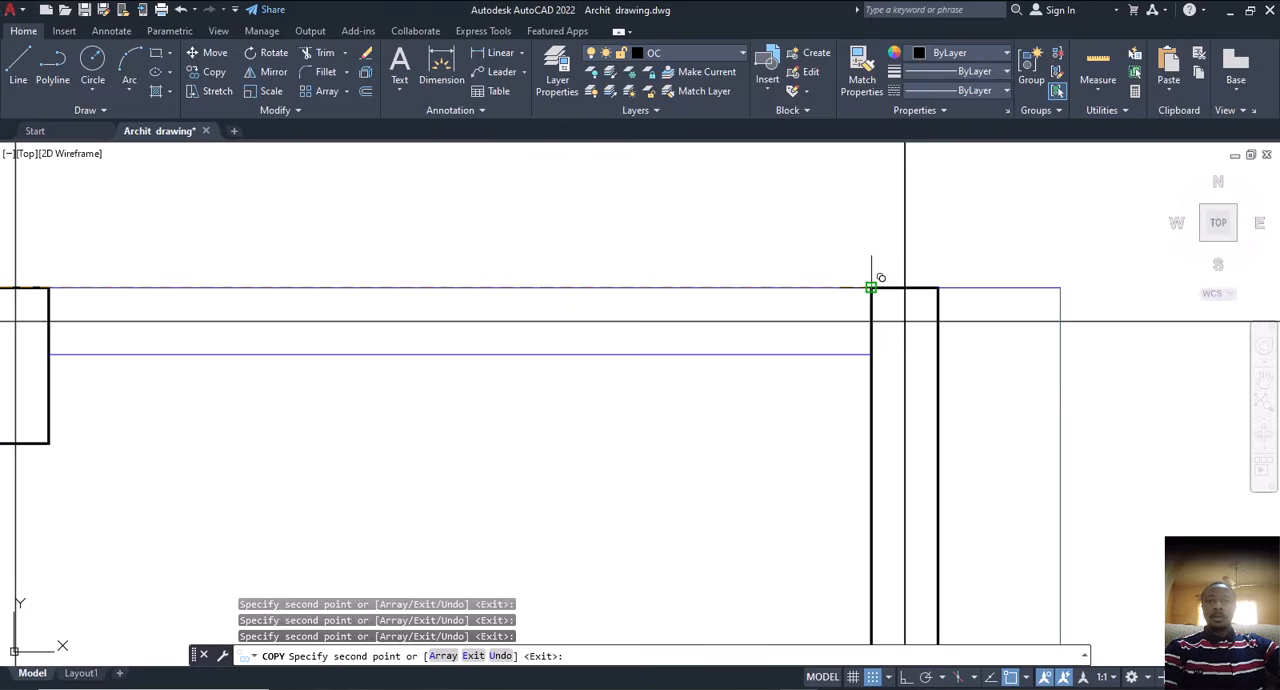
{"action": "scroll", "coordinate": [873, 285], "scroll_direction": "down", "scroll_amount": 4}
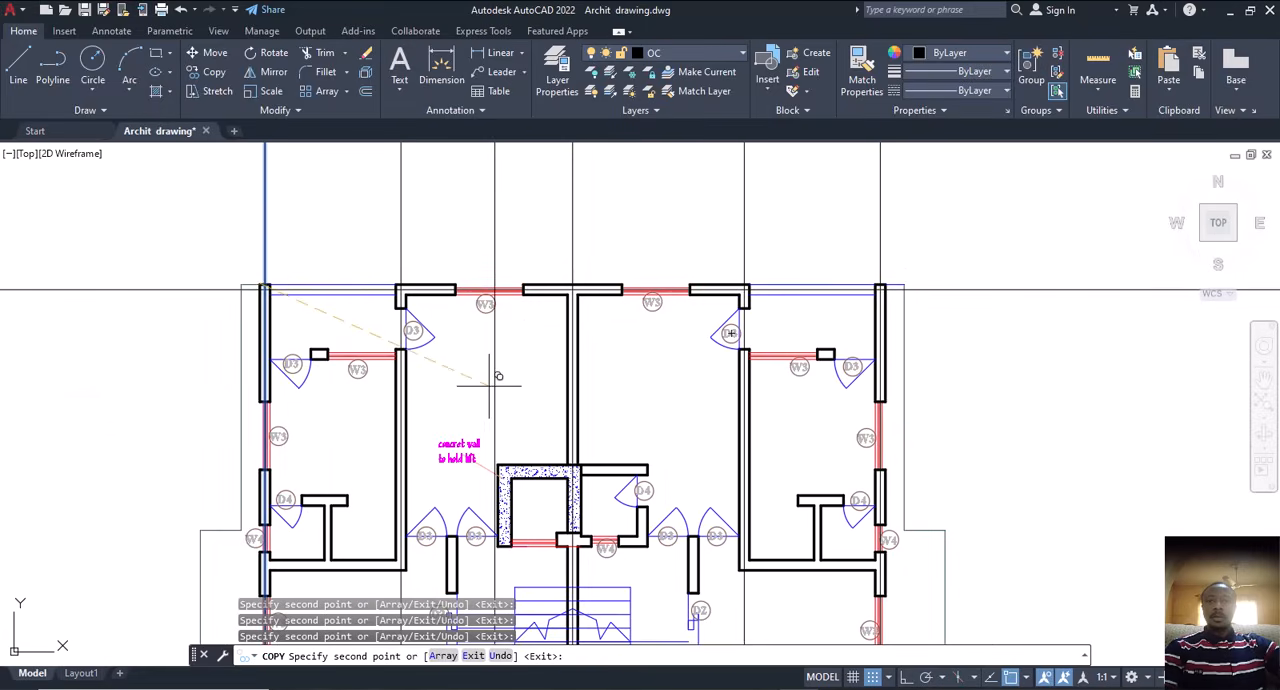
Step: Place another copy of the vertical construction line on the short wall below door D4, beside the lift shaft
{"action": "middle_click_drag", "start_coordinate": [489, 384], "coordinate": [690, 252]}
{"action": "scroll", "coordinate": [522, 372], "scroll_direction": "up", "scroll_amount": 5}
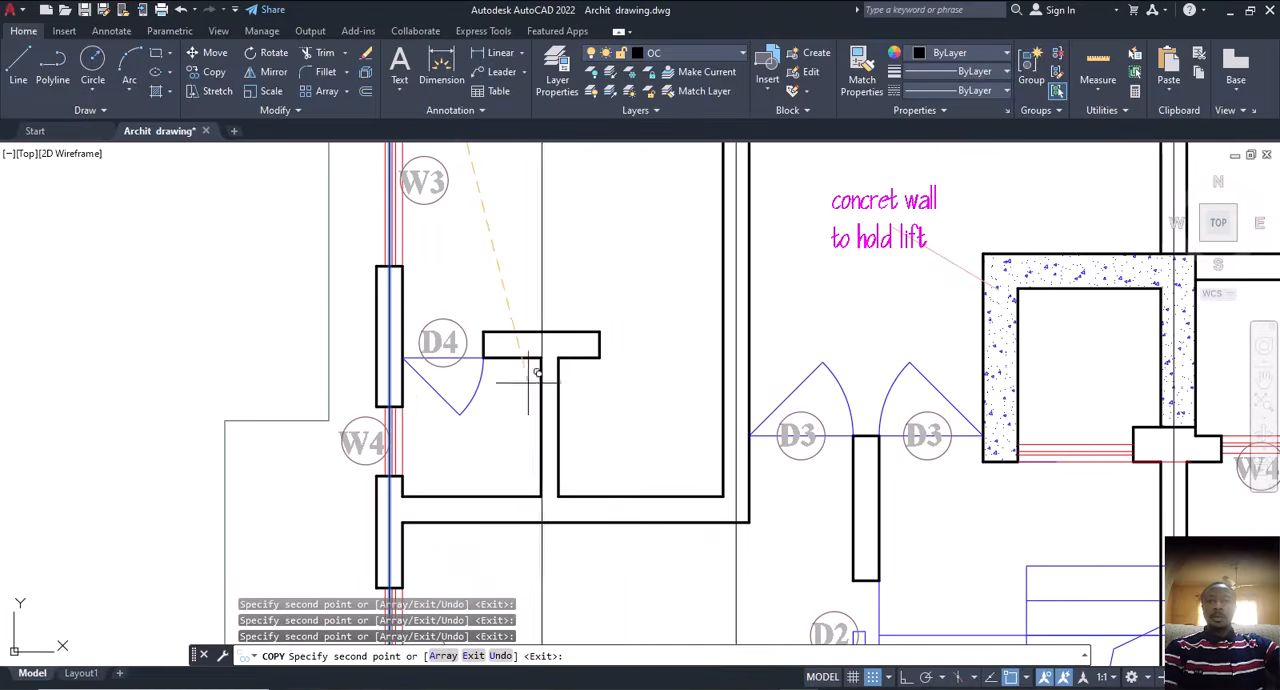
{"action": "scroll", "coordinate": [537, 372], "scroll_direction": "down", "scroll_amount": 4}
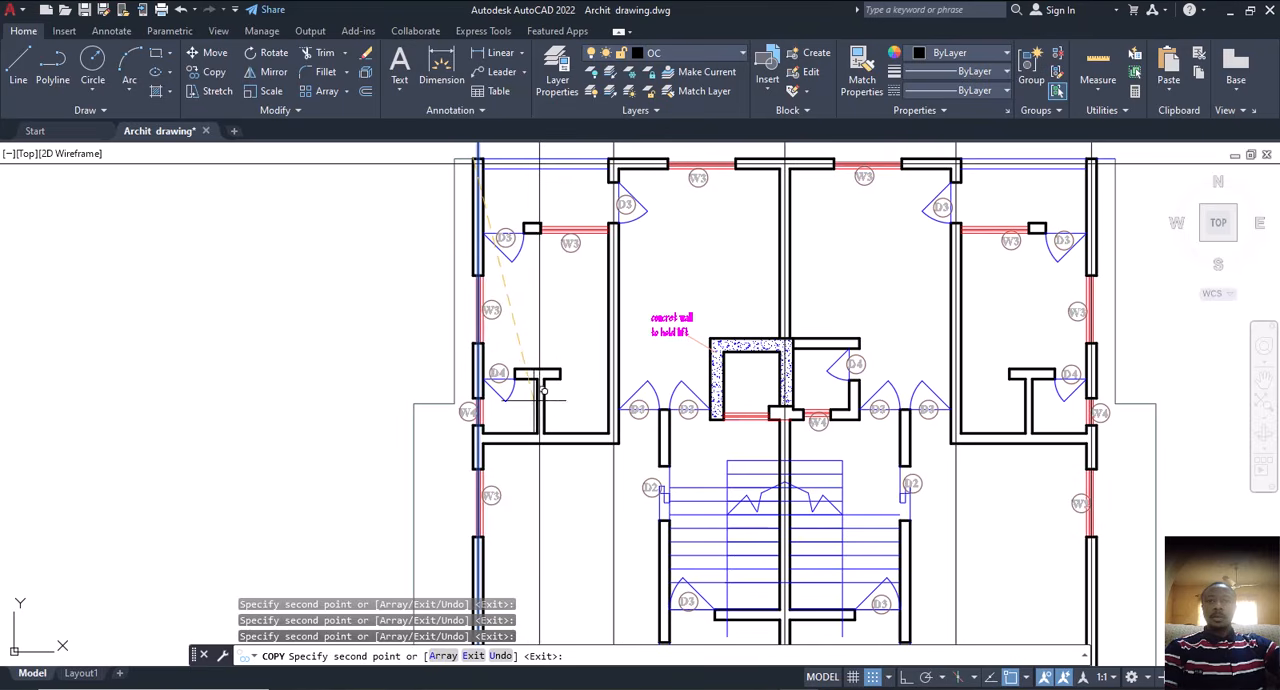
{"action": "scroll", "coordinate": [710, 355], "scroll_direction": "up", "scroll_amount": 4}
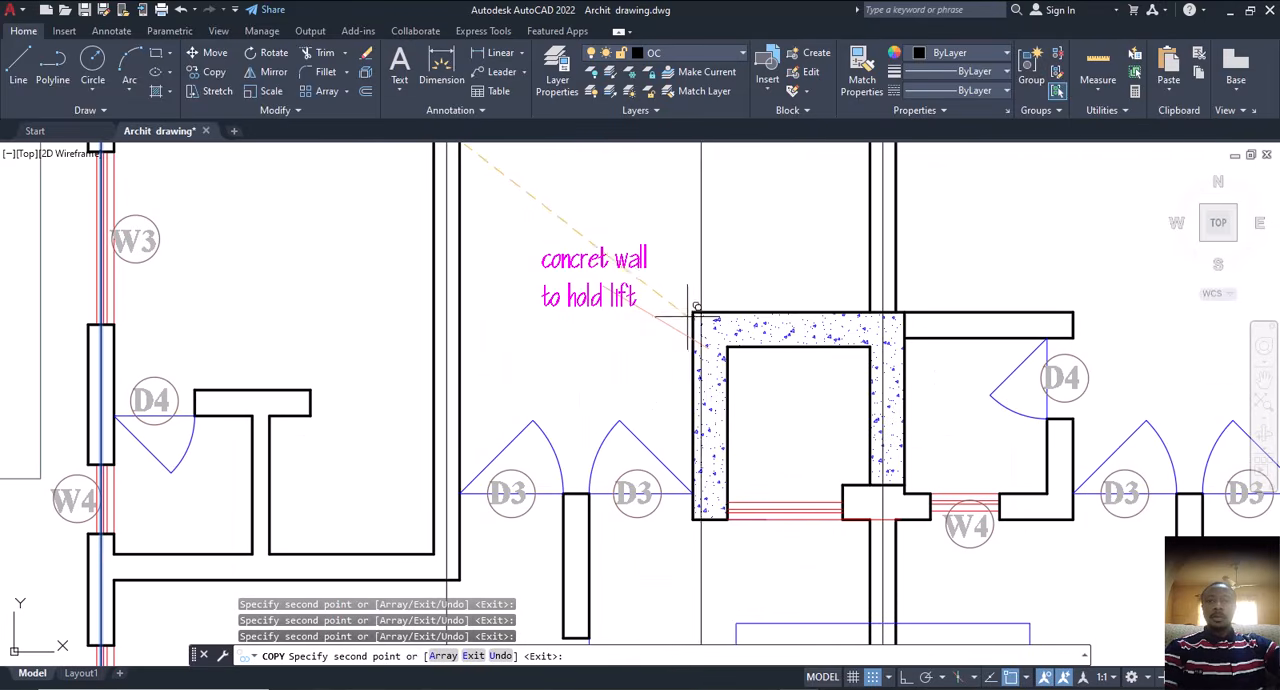
{"action": "scroll", "coordinate": [693, 311], "scroll_direction": "down", "scroll_amount": 4}
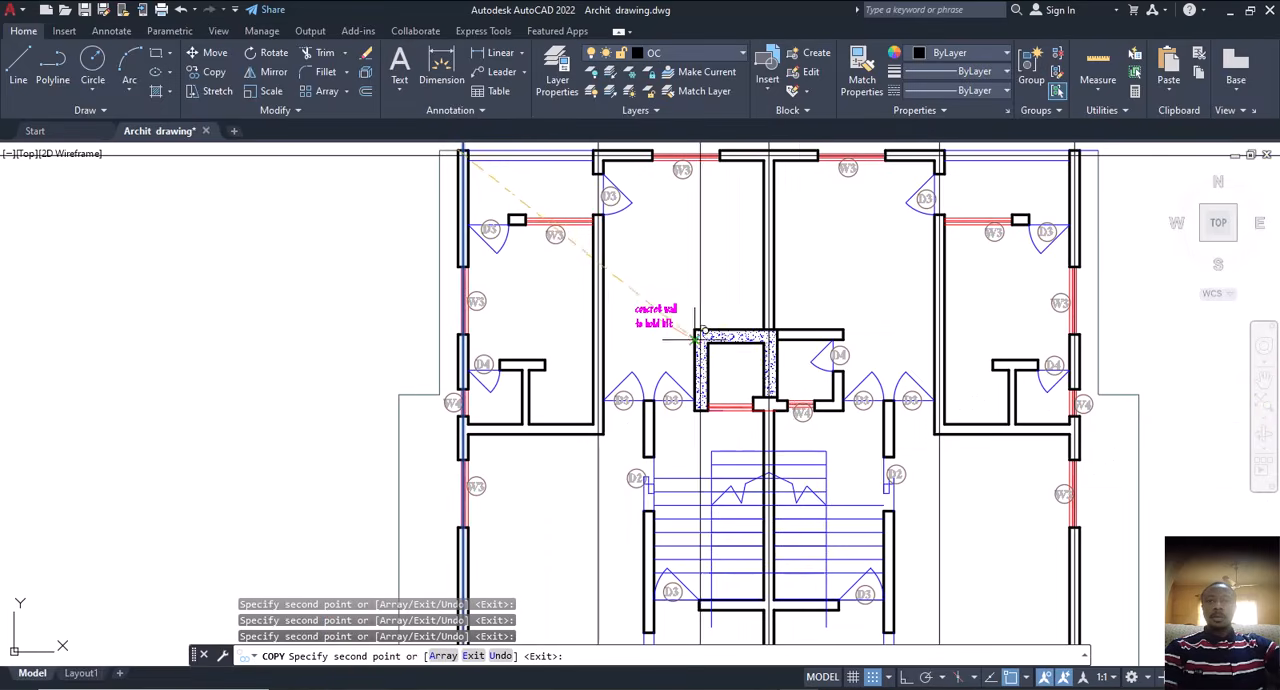
{"action": "middle_click_drag", "start_coordinate": [800, 380], "coordinate": [755, 388]}
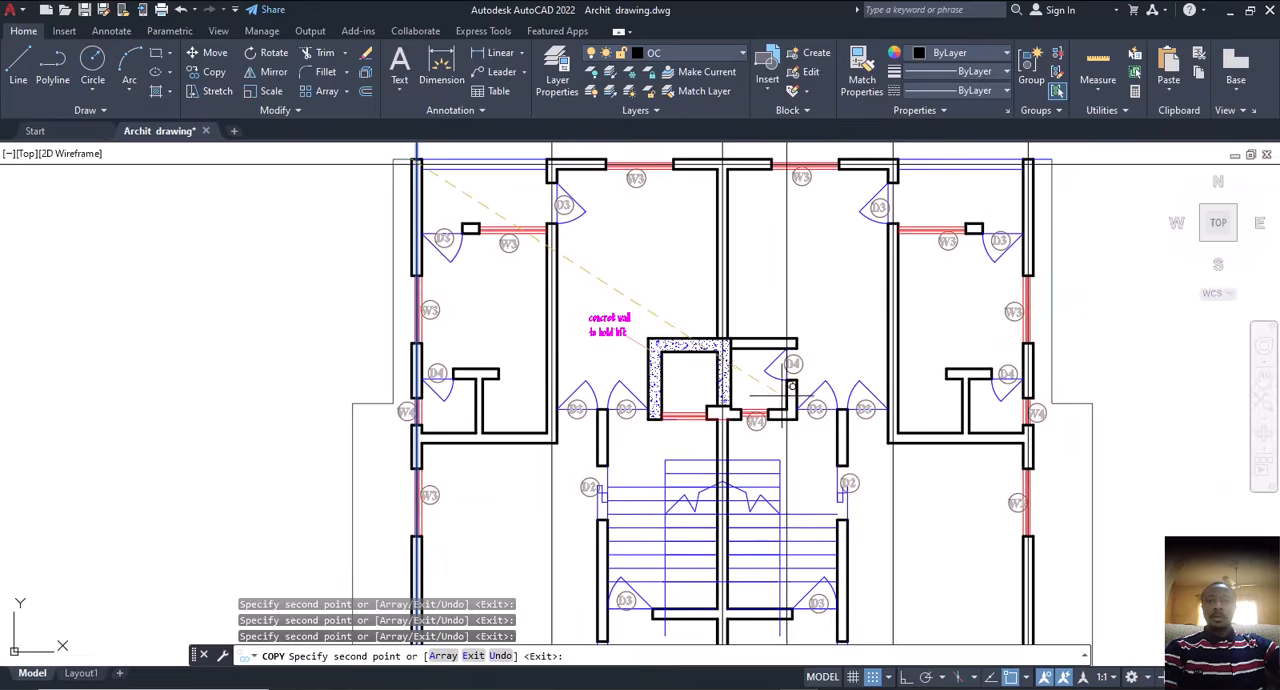
{"action": "scroll", "coordinate": [787, 393], "scroll_direction": "up", "scroll_amount": 5}
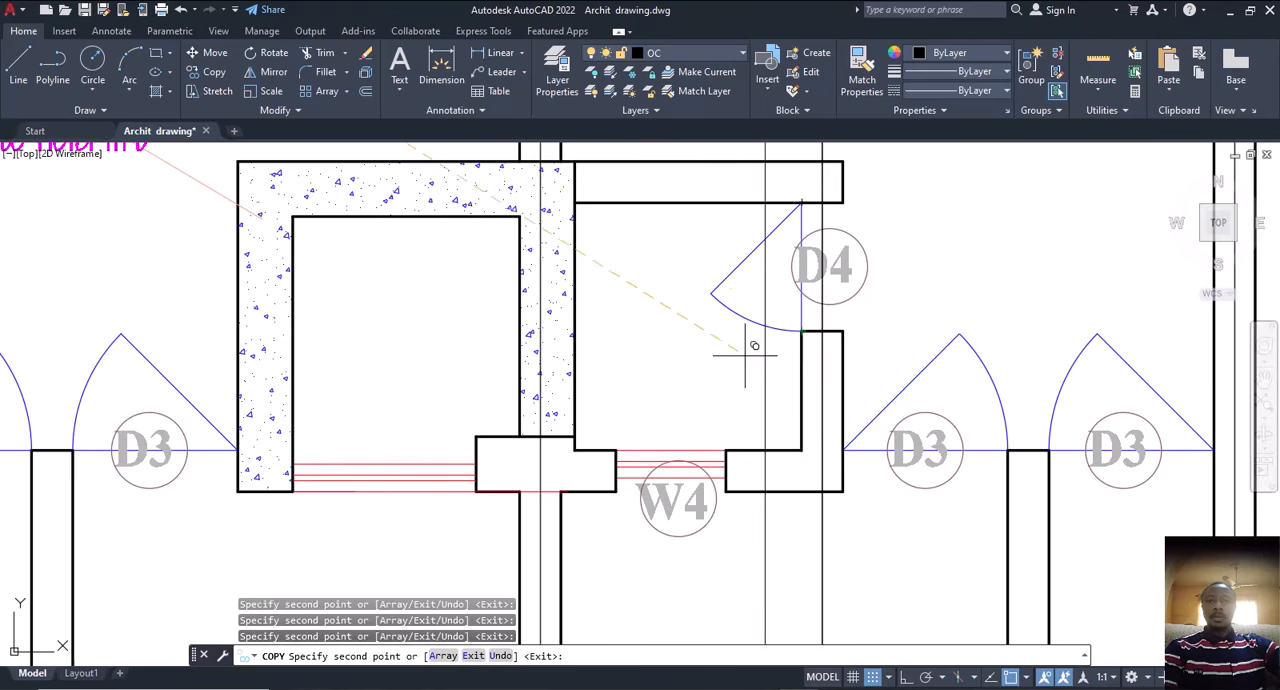
{"action": "scroll", "coordinate": [725, 380], "scroll_direction": "down", "scroll_amount": 3}
{"action": "scroll", "coordinate": [708, 369], "scroll_direction": "down", "scroll_amount": 4}
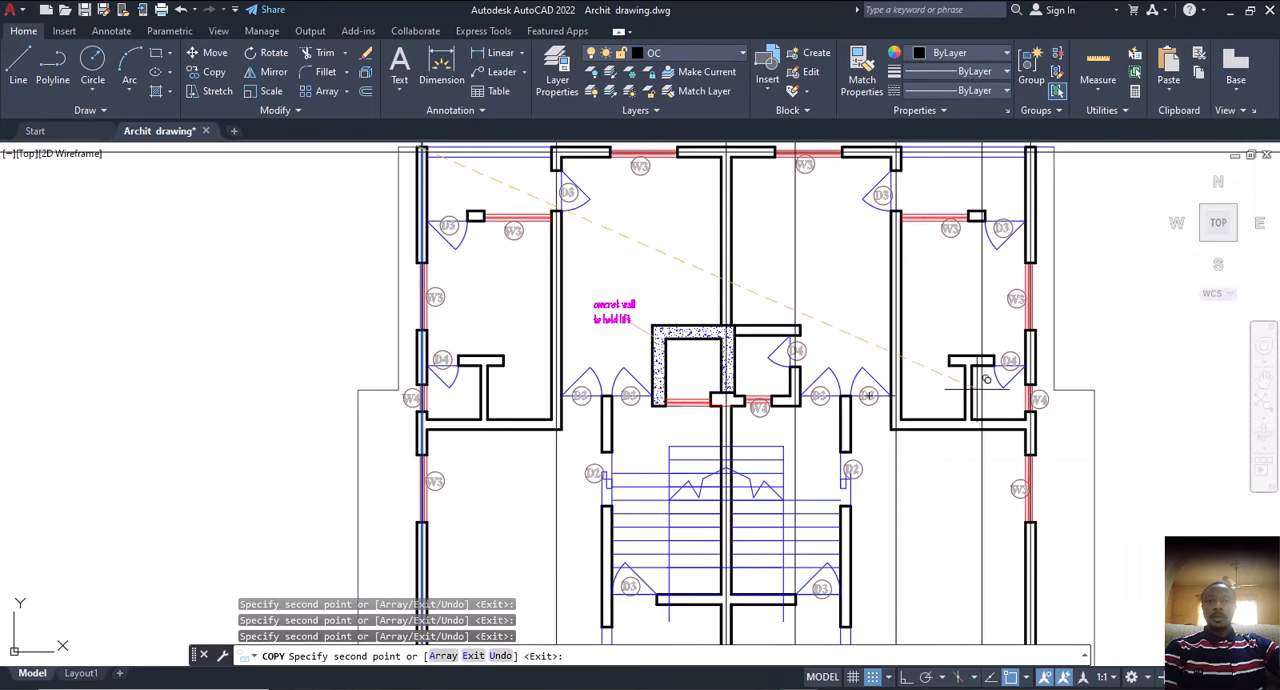
Step: Place a copy of the vertical construction line on the wall between the two D3 doors left of the lift shaft
{"action": "scroll", "coordinate": [547, 368], "scroll_direction": "up", "scroll_amount": 3}
{"action": "scroll", "coordinate": [622, 367], "scroll_direction": "up", "scroll_amount": 5}
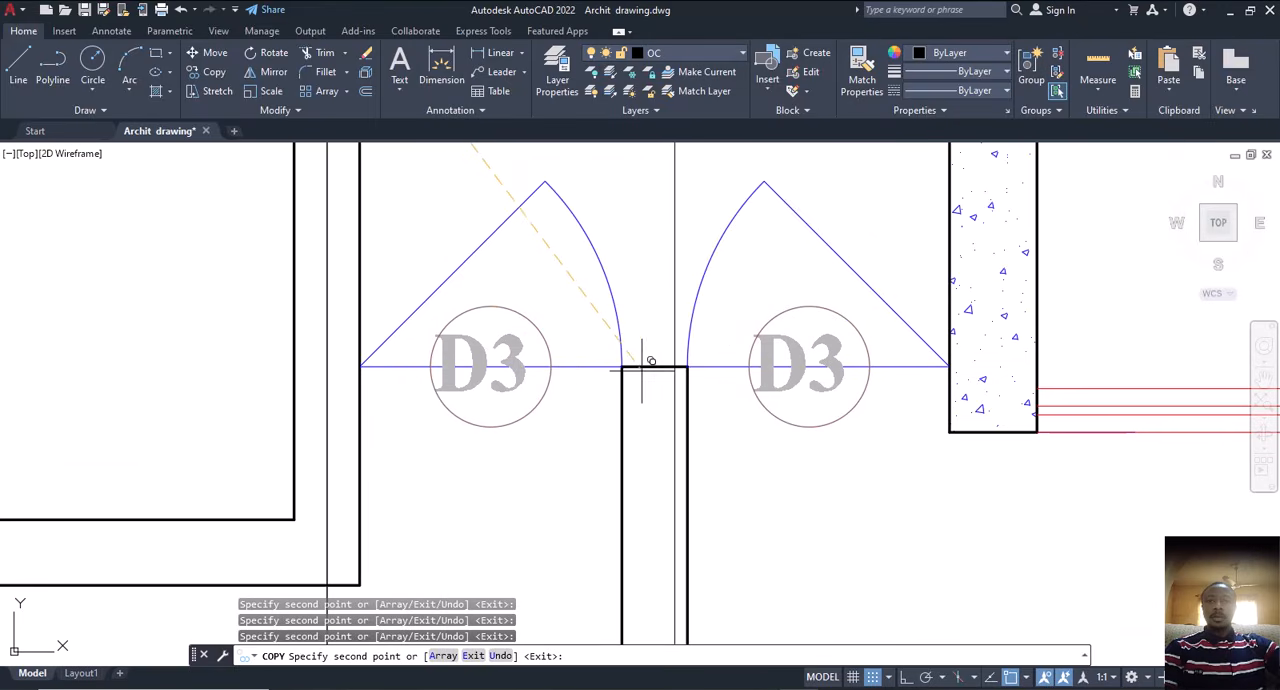
{"action": "scroll", "coordinate": [661, 333], "scroll_direction": "down", "scroll_amount": 5}
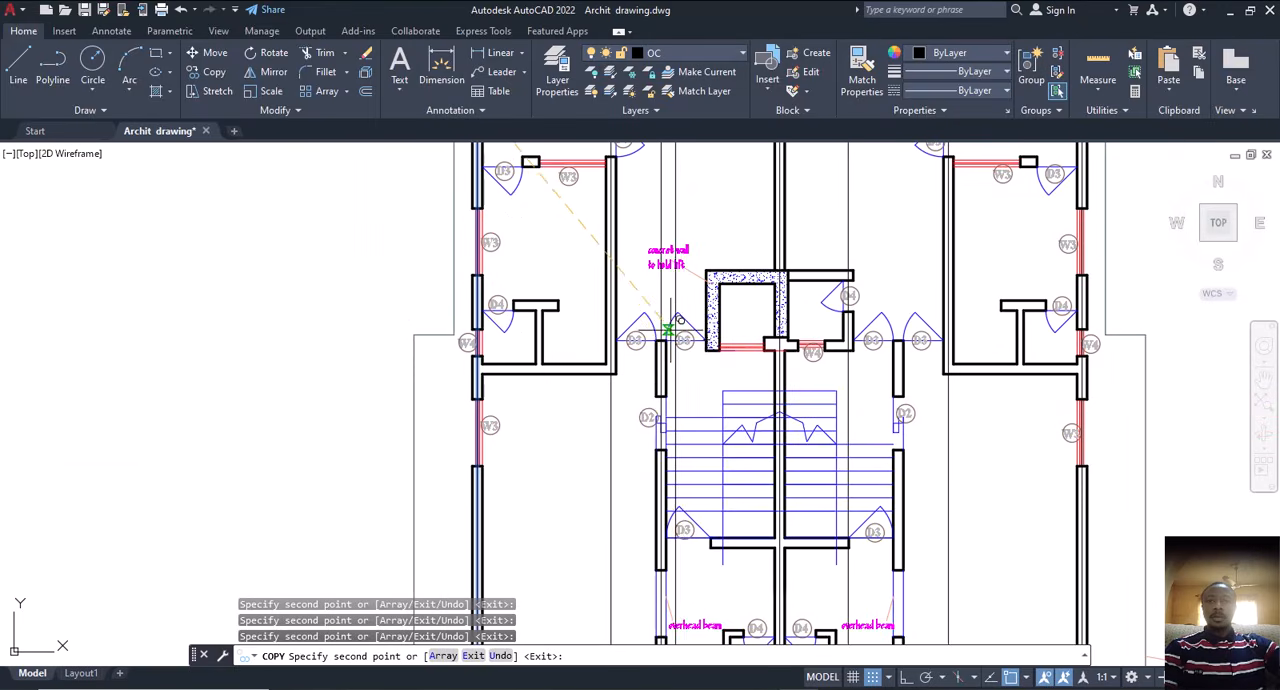
Step: Place copies of the vertical construction line on both side walls of the small twin-cell structure at the plan's lower centre
{"action": "middle_click_drag", "start_coordinate": [676, 381], "coordinate": [675, 241]}
{"action": "scroll", "coordinate": [681, 283], "scroll_direction": "down", "scroll_amount": 5}
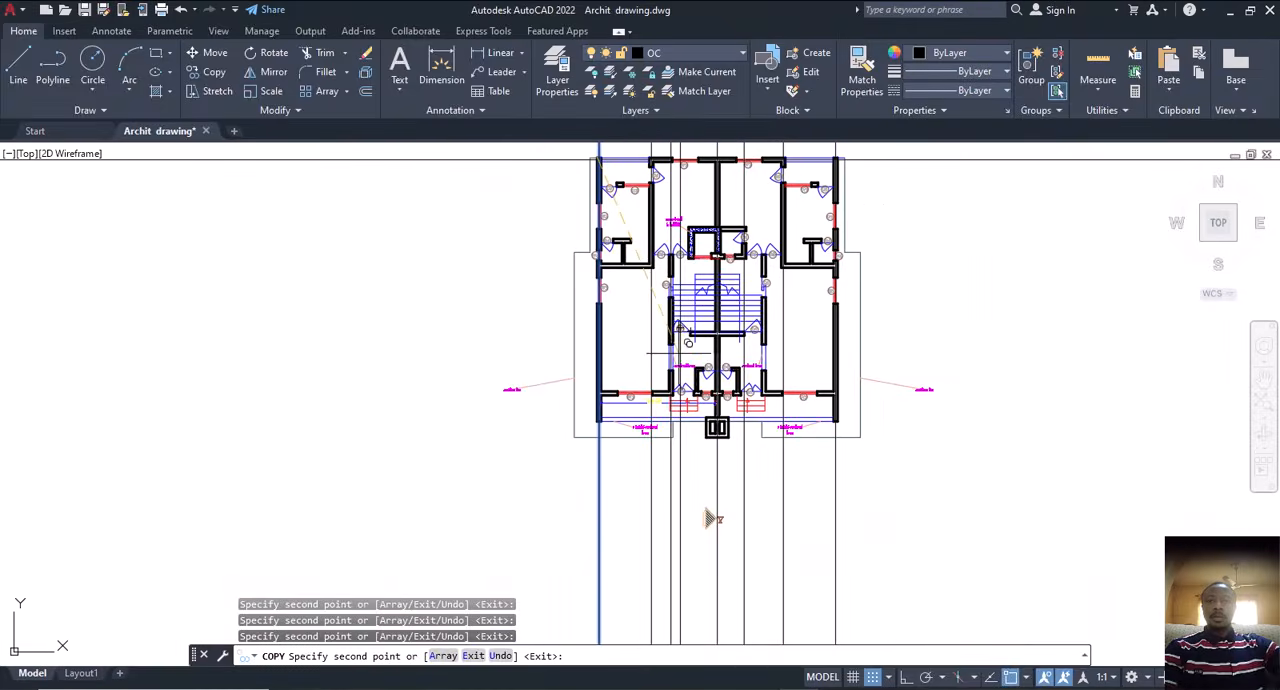
{"action": "scroll", "coordinate": [711, 517], "scroll_direction": "up", "scroll_amount": 6}
{"action": "scroll", "coordinate": [740, 485], "scroll_direction": "up", "scroll_amount": 7}
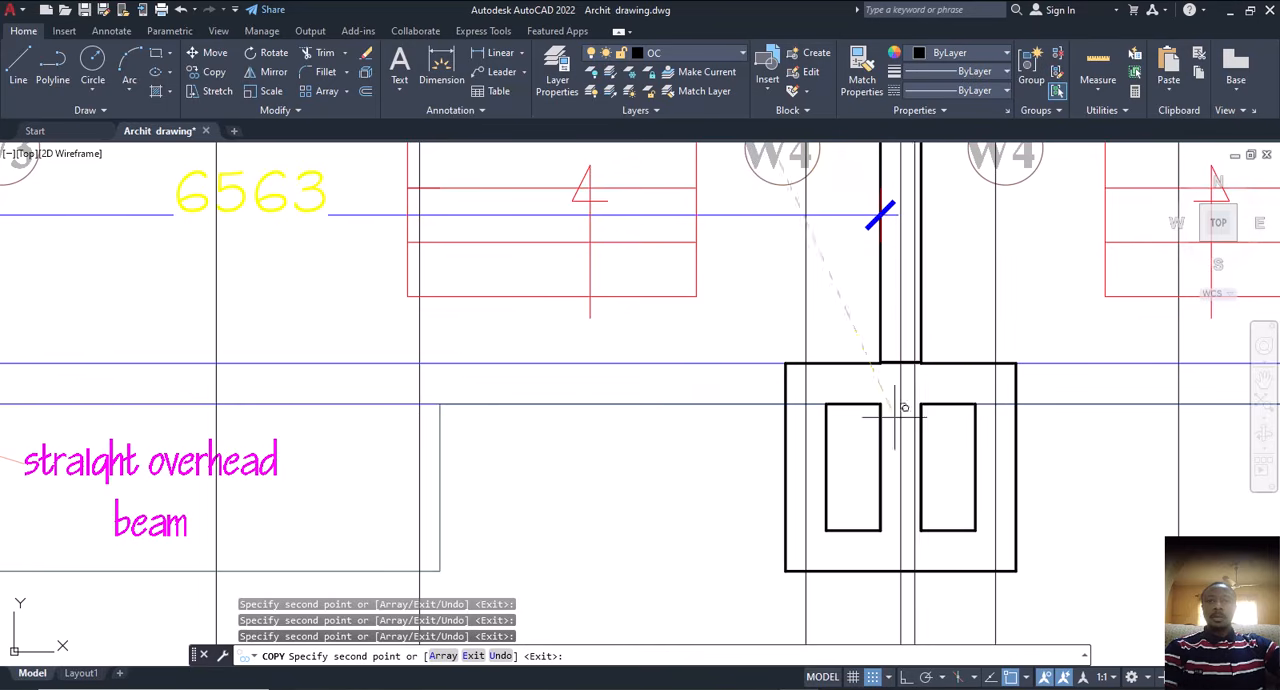
Step: Examine the vertical construction lines across the whole plan for walls still missing one, and end the copying
{"action": "scroll", "coordinate": [895, 416], "scroll_direction": "down", "scroll_amount": 6}
{"action": "scroll", "coordinate": [745, 485], "scroll_direction": "down", "scroll_amount": 1}
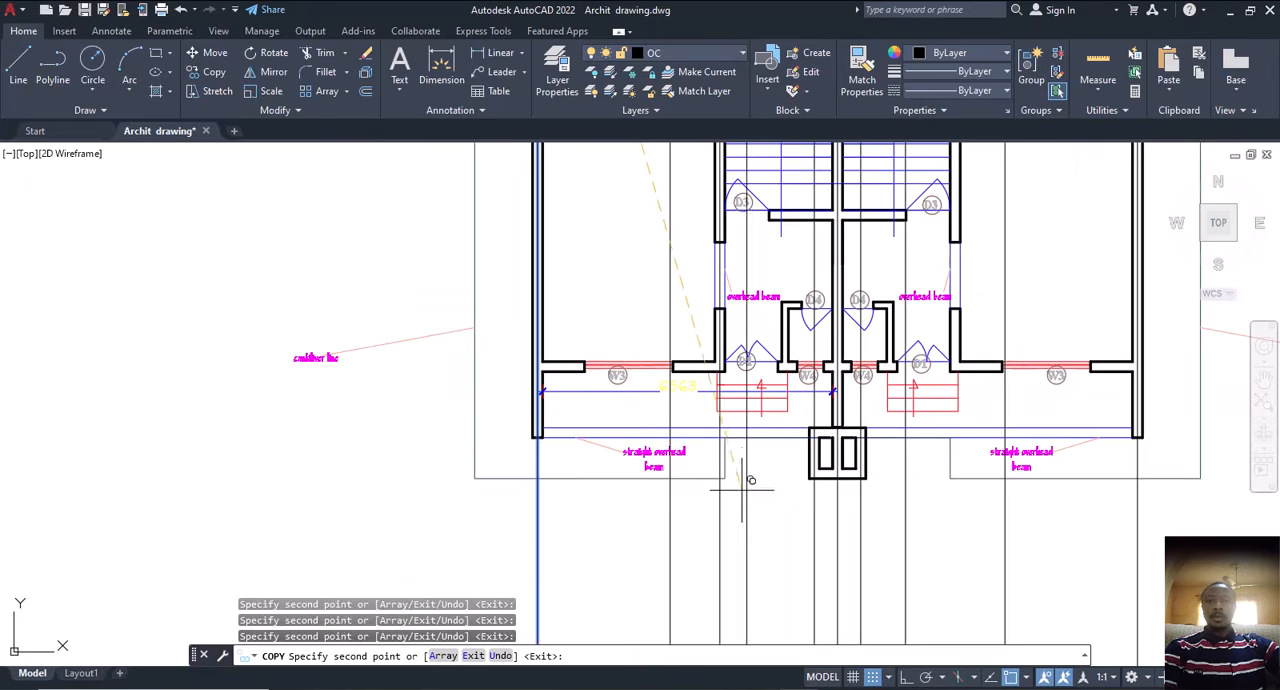
{"action": "middle_click_drag", "start_coordinate": [584, 366], "coordinate": [579, 497]}
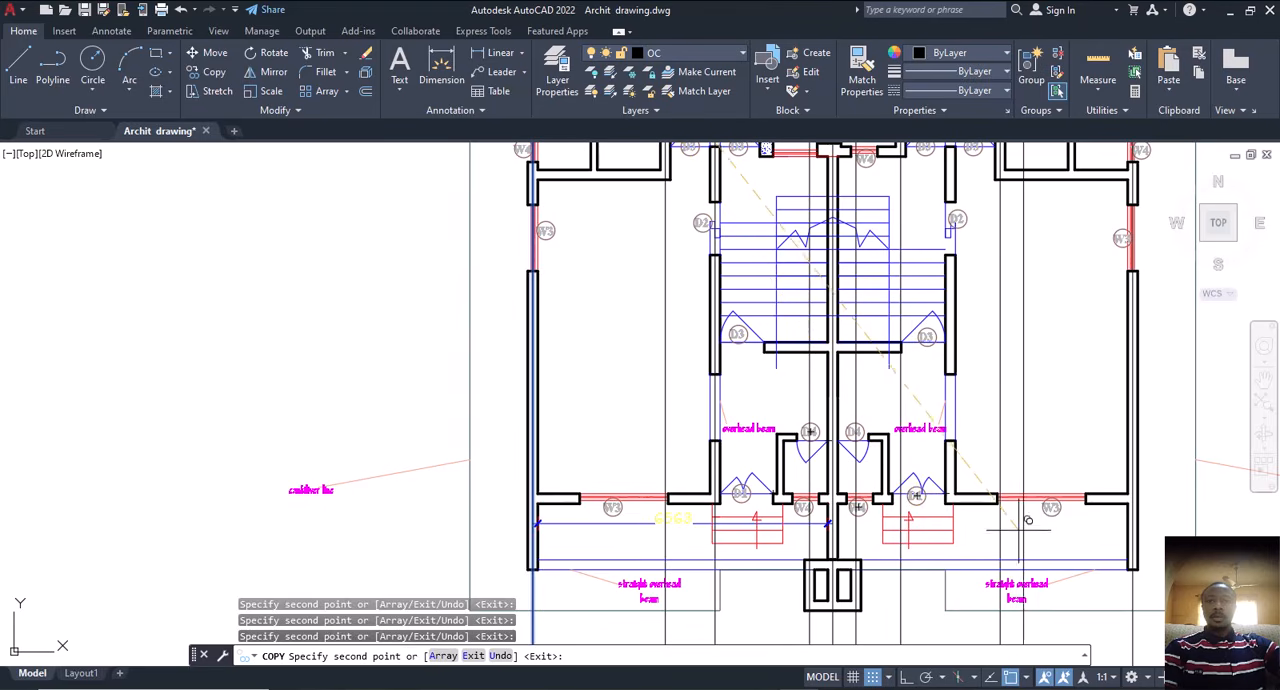
{"action": "middle_click_drag", "start_coordinate": [1023, 530], "coordinate": [961, 562]}
{"action": "scroll", "coordinate": [1002, 486], "scroll_direction": "down", "scroll_amount": 2}
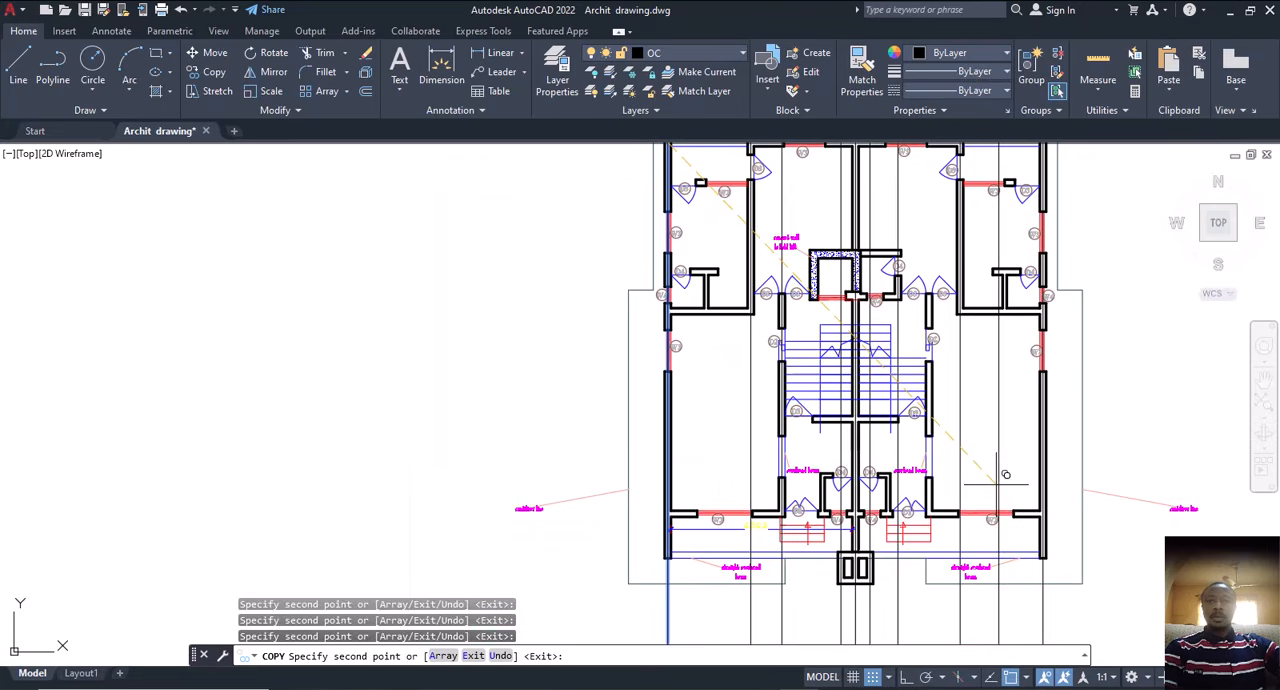
{"action": "middle_click_drag", "start_coordinate": [957, 470], "coordinate": [965, 546]}
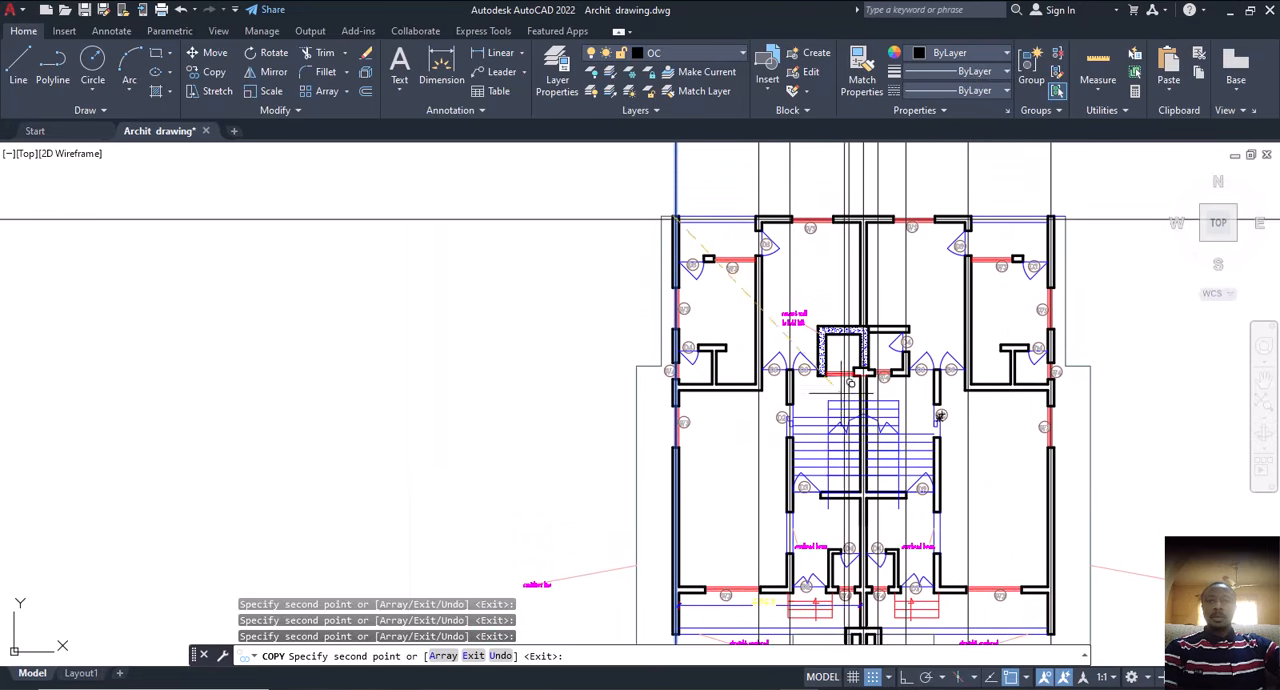
{"action": "key", "text": "Escape"}
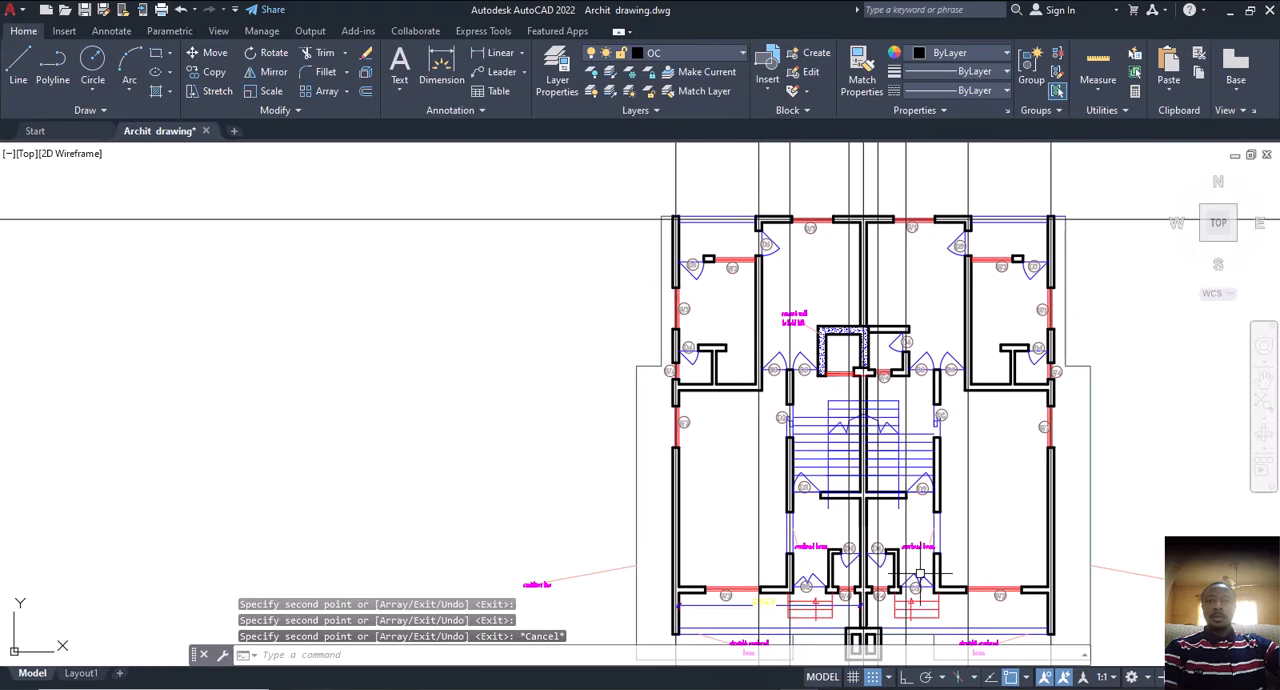
{"action": "scroll", "coordinate": [870, 308], "scroll_direction": "up", "scroll_amount": 2}
{"action": "scroll", "coordinate": [829, 374], "scroll_direction": "down", "scroll_amount": 2}
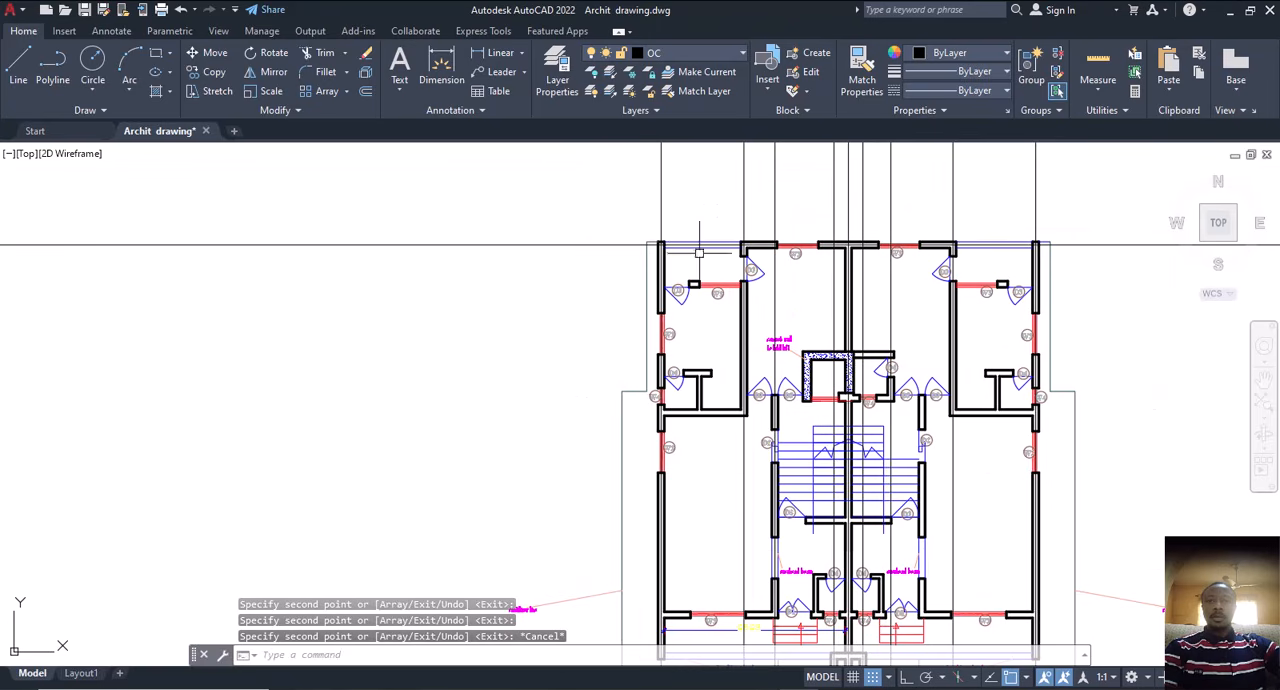
{"action": "left_click", "coordinate": [608, 209]}
{"action": "left_click", "coordinate": [469, 291]}
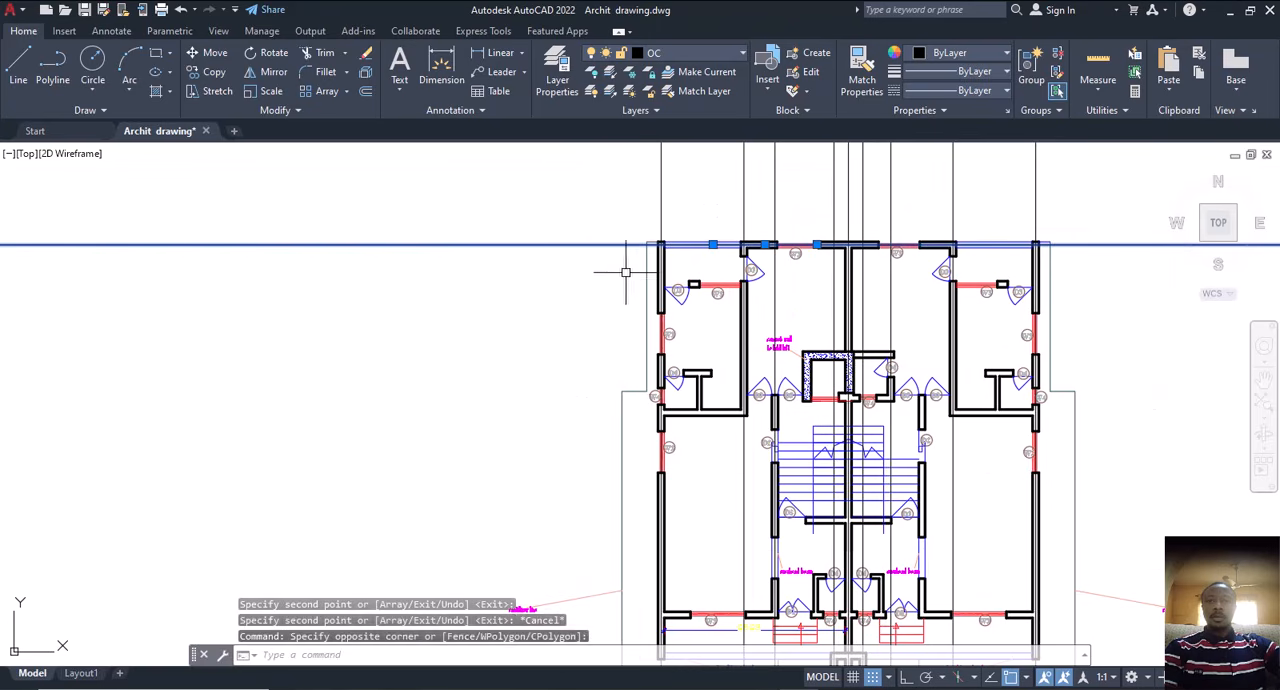
{"action": "key", "text": "Escape"}
Step: Change the colour of all the vertical construction lines to green 88,186,72
{"action": "middle_click_drag", "start_coordinate": [793, 269], "coordinate": [785, 418]}
{"action": "left_click", "coordinate": [1076, 243]}
{"action": "left_click", "coordinate": [571, 314]}
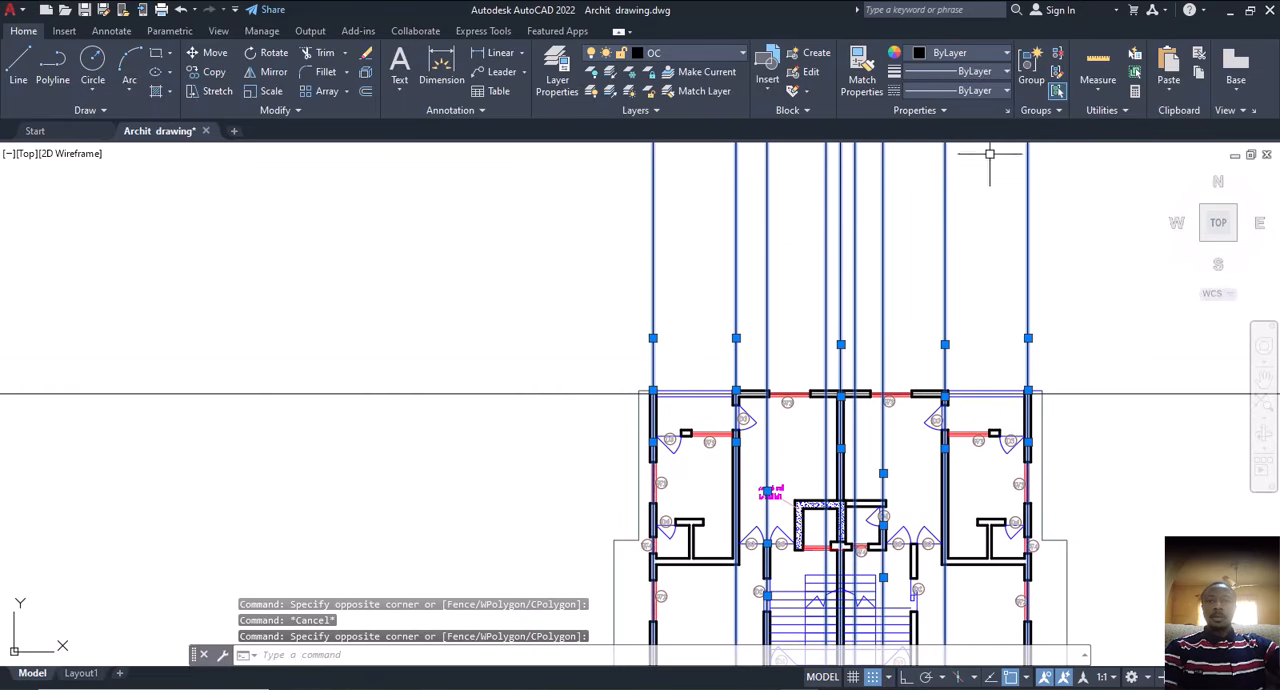
{"action": "left_click", "coordinate": [970, 53]}
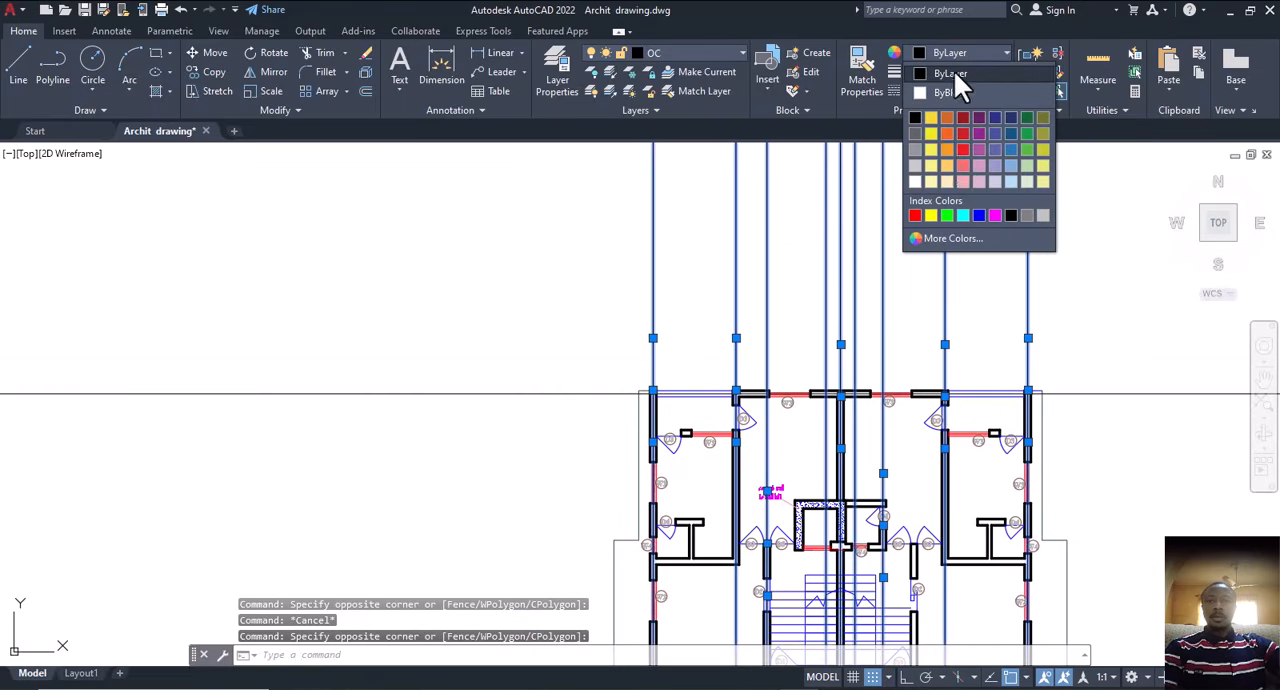
{"action": "left_click", "coordinate": [1029, 152]}
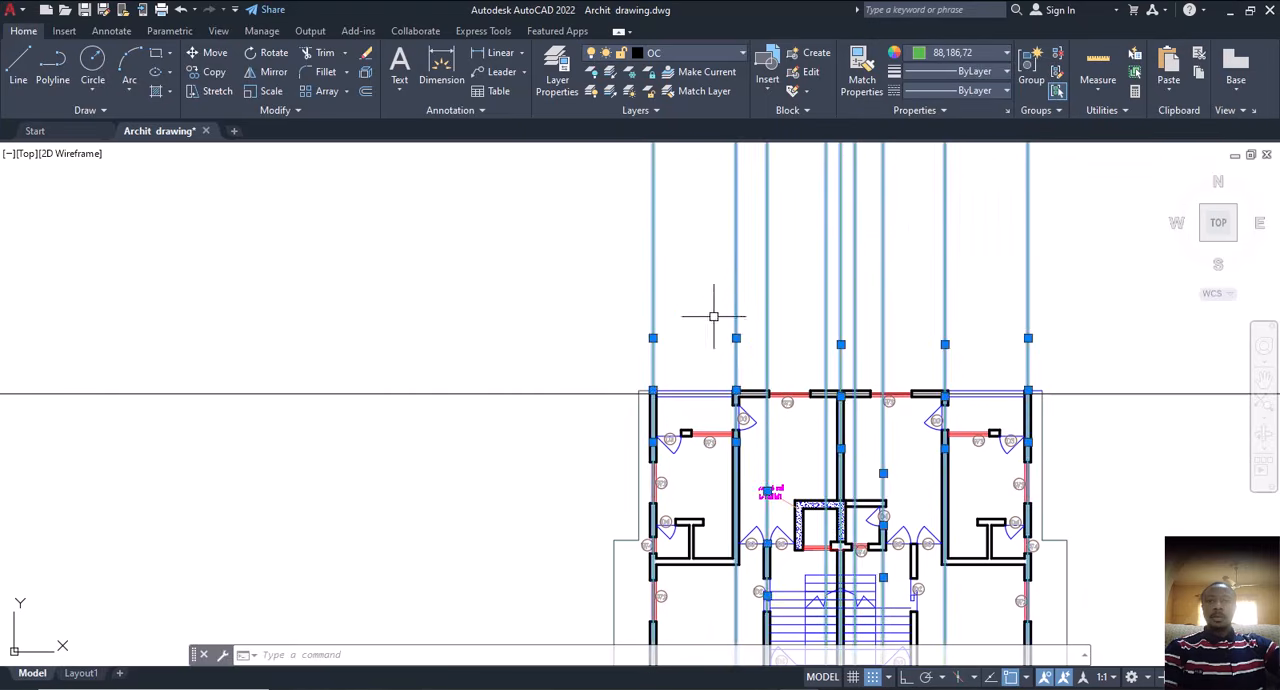
{"action": "key", "text": "Escape"}
Step: Match the properties of the leftmost green vertical construction line onto the horizontal construction line
{"action": "middle_click_drag", "start_coordinate": [683, 357], "coordinate": [811, 249]}
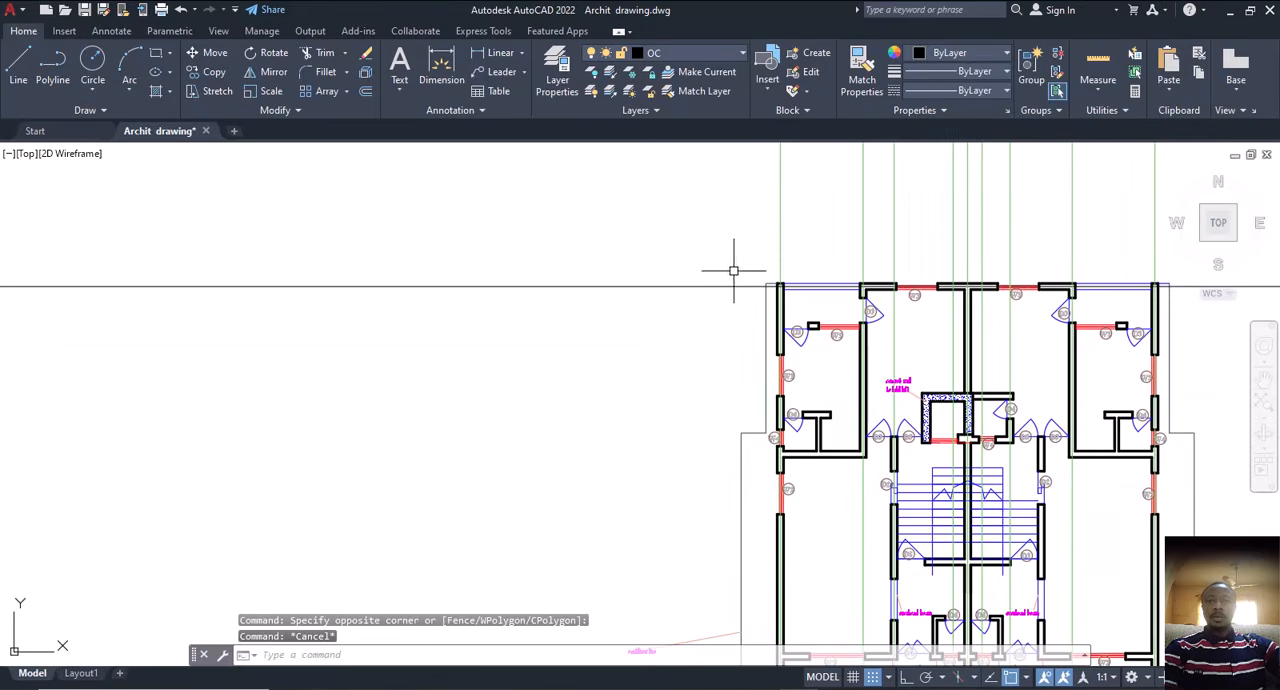
{"action": "left_click", "coordinate": [778, 237]}
{"action": "left_click", "coordinate": [862, 80]}
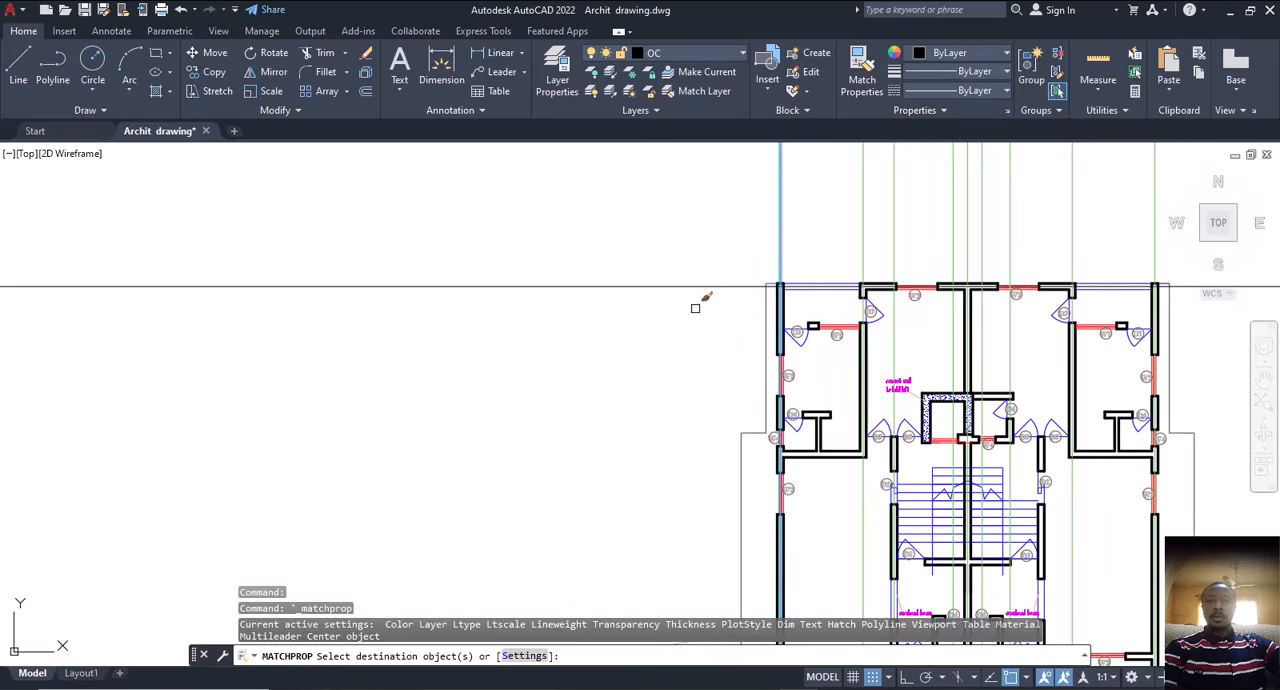
{"action": "left_click", "coordinate": [691, 271]}
{"action": "left_click", "coordinate": [594, 323]}
{"action": "key", "text": "Escape"}
Step: Copy the horizontal construction line from the outer wall's upper-left corner to the short wall between the upper-left D3 door and W3 window
{"action": "left_click", "coordinate": [708, 268]}
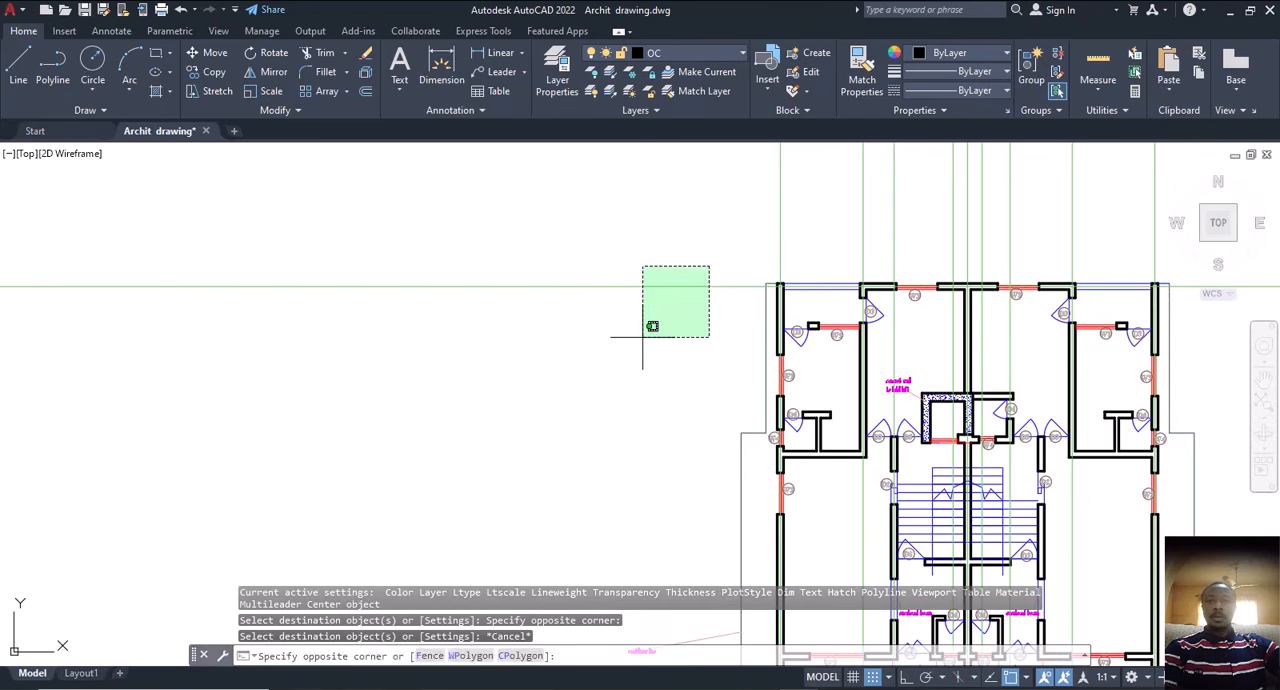
{"action": "left_click", "coordinate": [643, 337]}
{"action": "type", "text": "co"}
{"action": "key", "text": "Return"}
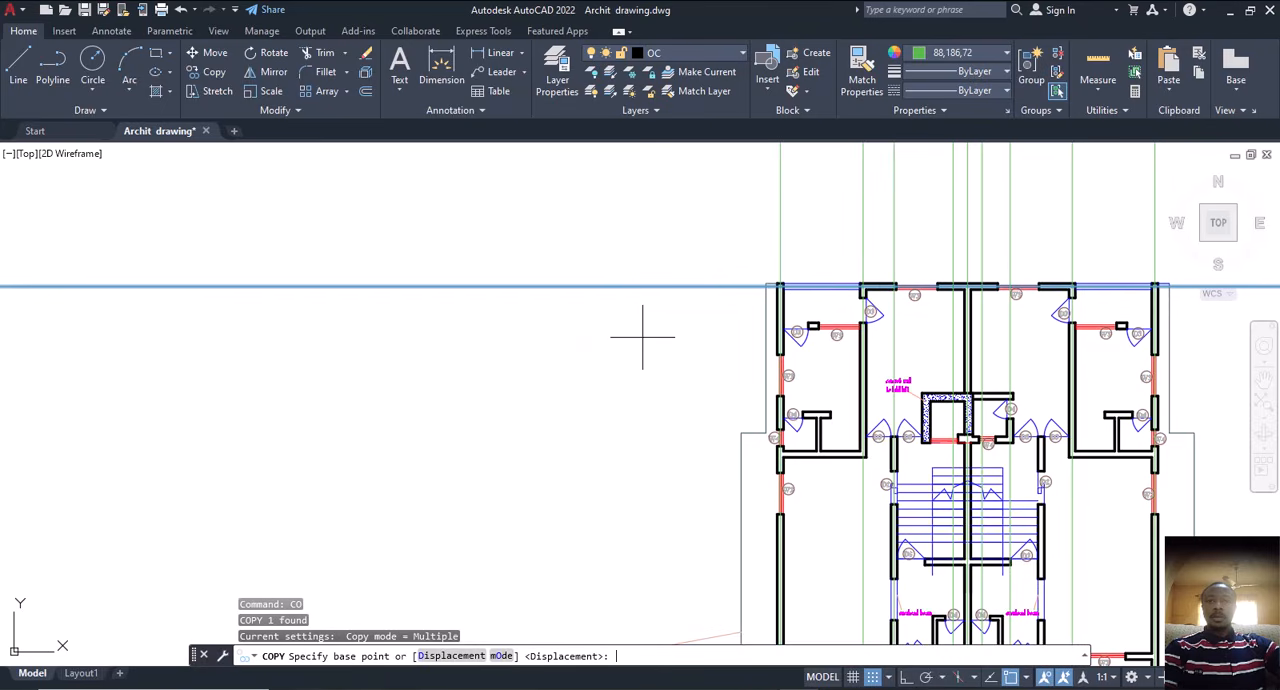
{"action": "scroll", "coordinate": [778, 284], "scroll_direction": "up", "scroll_amount": 6}
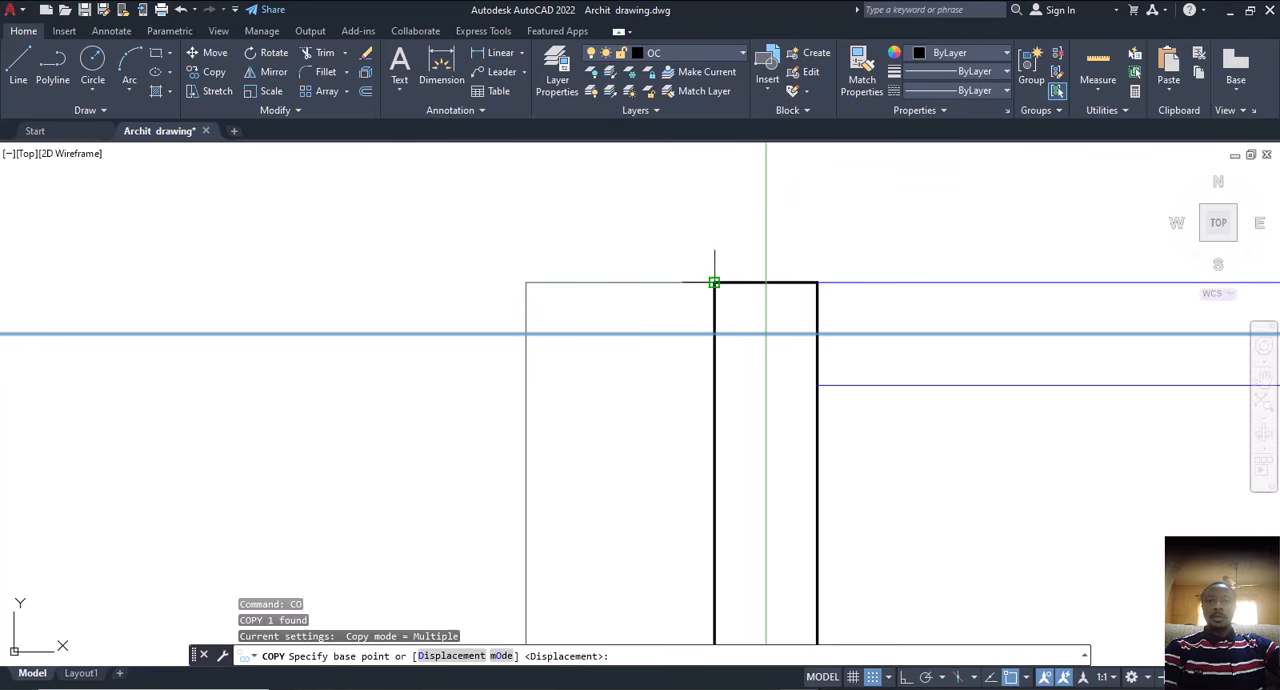
{"action": "left_click", "coordinate": [714, 283]}
{"action": "scroll", "coordinate": [680, 328], "scroll_direction": "down", "scroll_amount": 6}
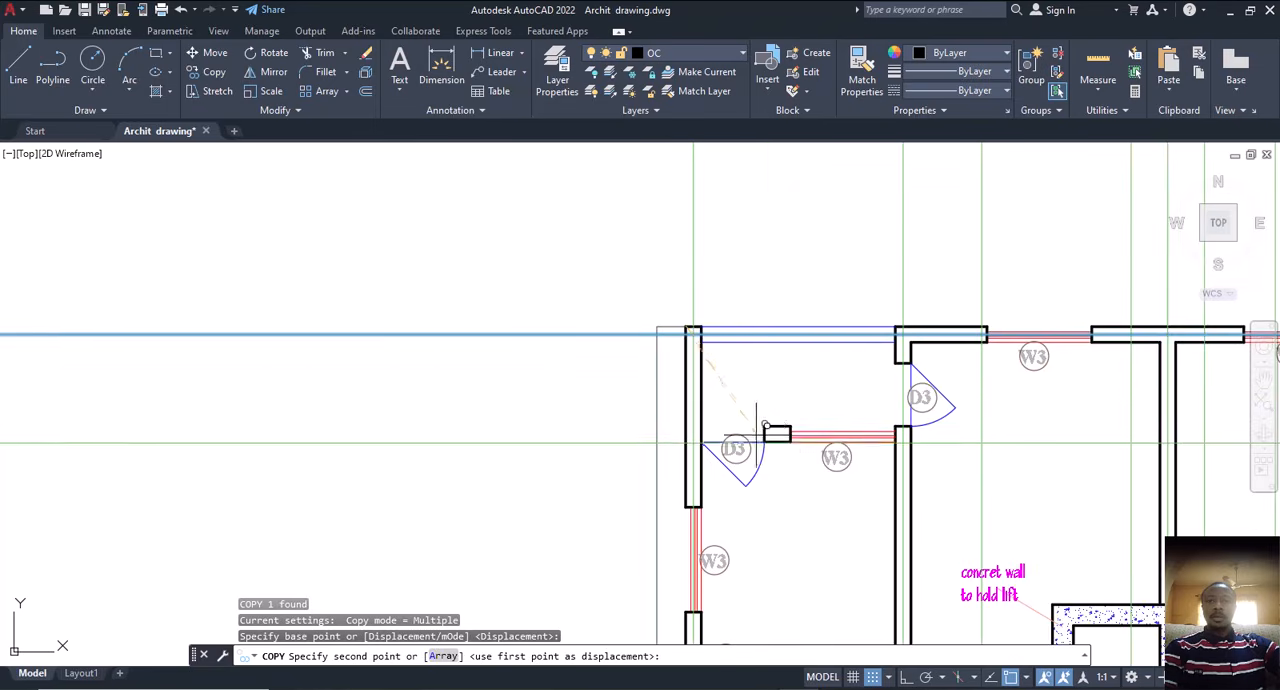
{"action": "scroll", "coordinate": [760, 425], "scroll_direction": "up", "scroll_amount": 4}
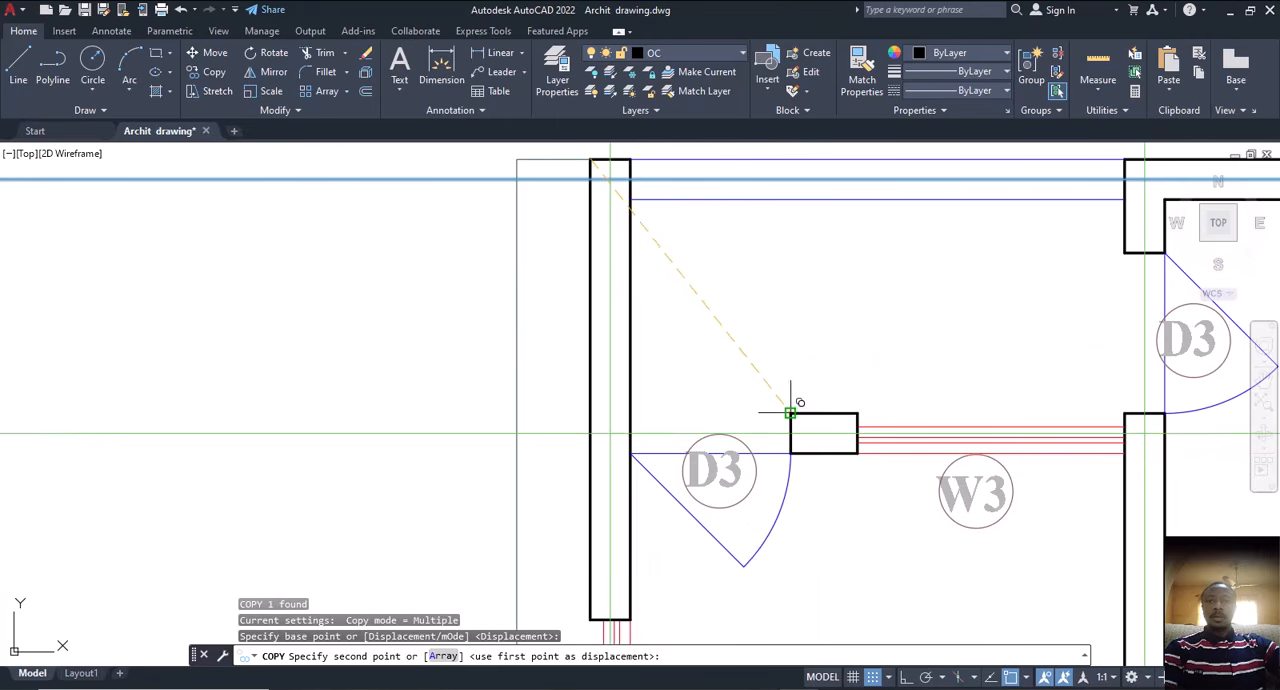
{"action": "left_click", "coordinate": [790, 412]}
Step: Place a copy of the horizontal construction line on the room's lower wall, just below the left W4 window
{"action": "scroll", "coordinate": [777, 369], "scroll_direction": "down", "scroll_amount": 6}
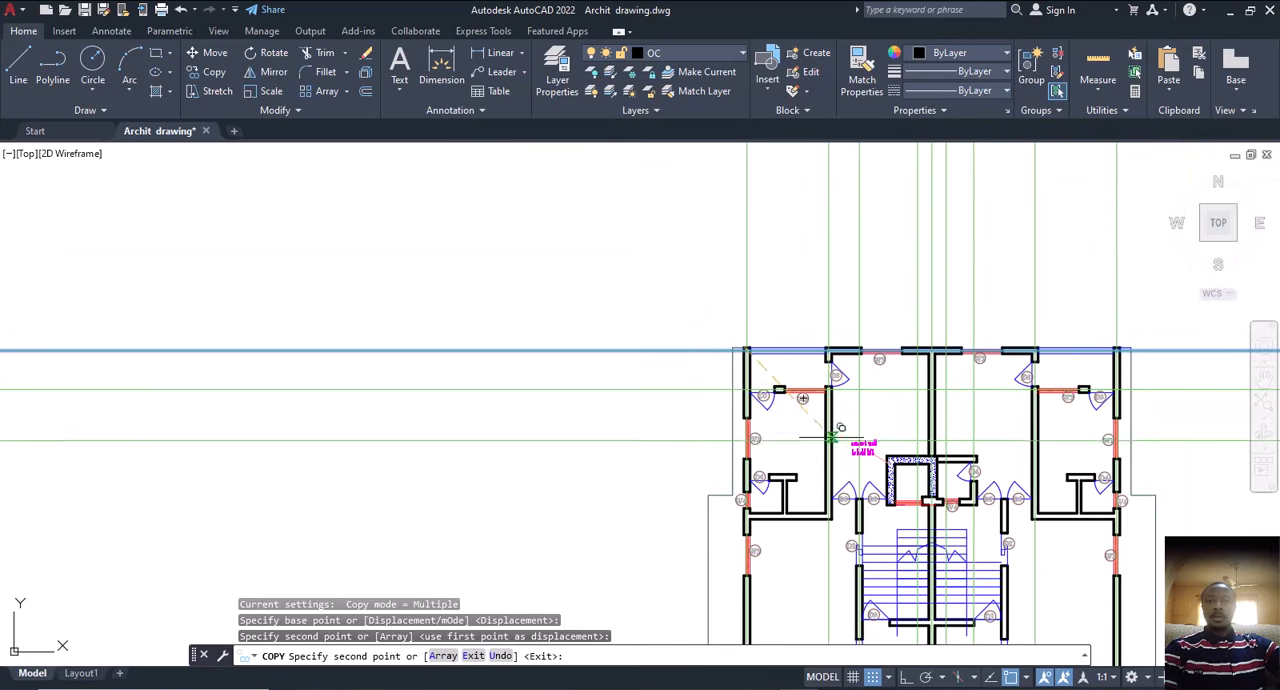
{"action": "scroll", "coordinate": [814, 489], "scroll_direction": "up", "scroll_amount": 2}
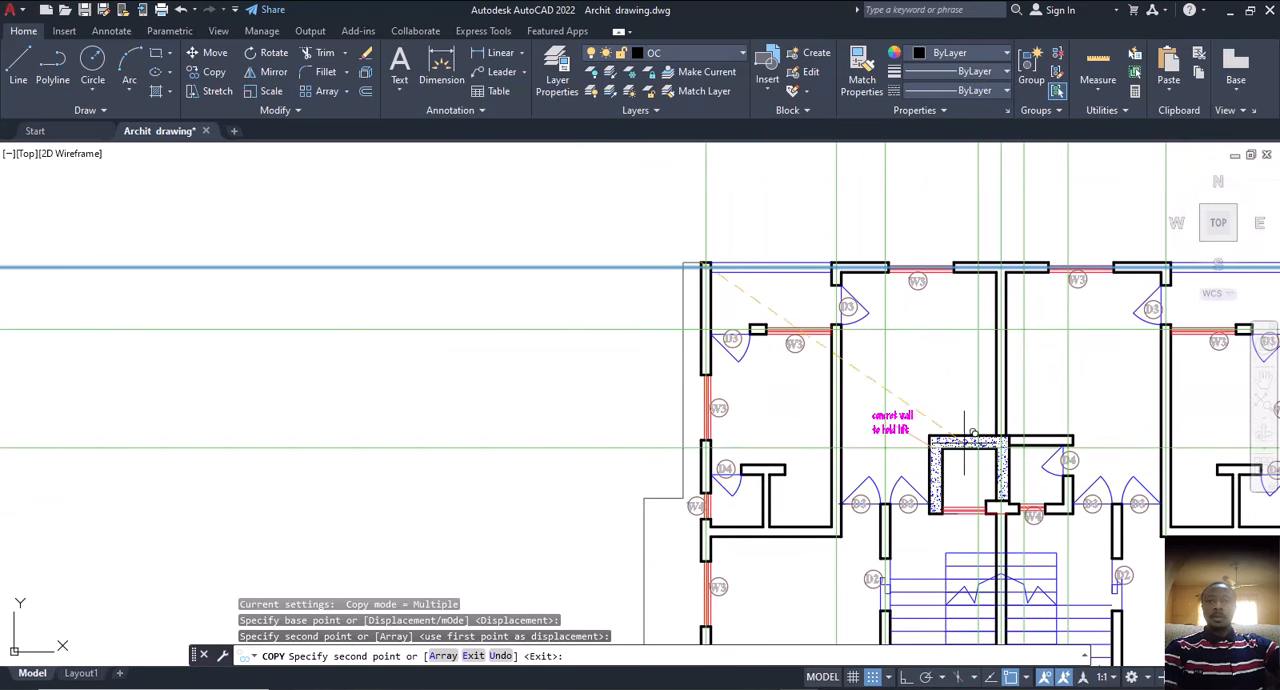
{"action": "scroll", "coordinate": [965, 438], "scroll_direction": "down", "scroll_amount": 2}
{"action": "scroll", "coordinate": [690, 428], "scroll_direction": "up", "scroll_amount": 2}
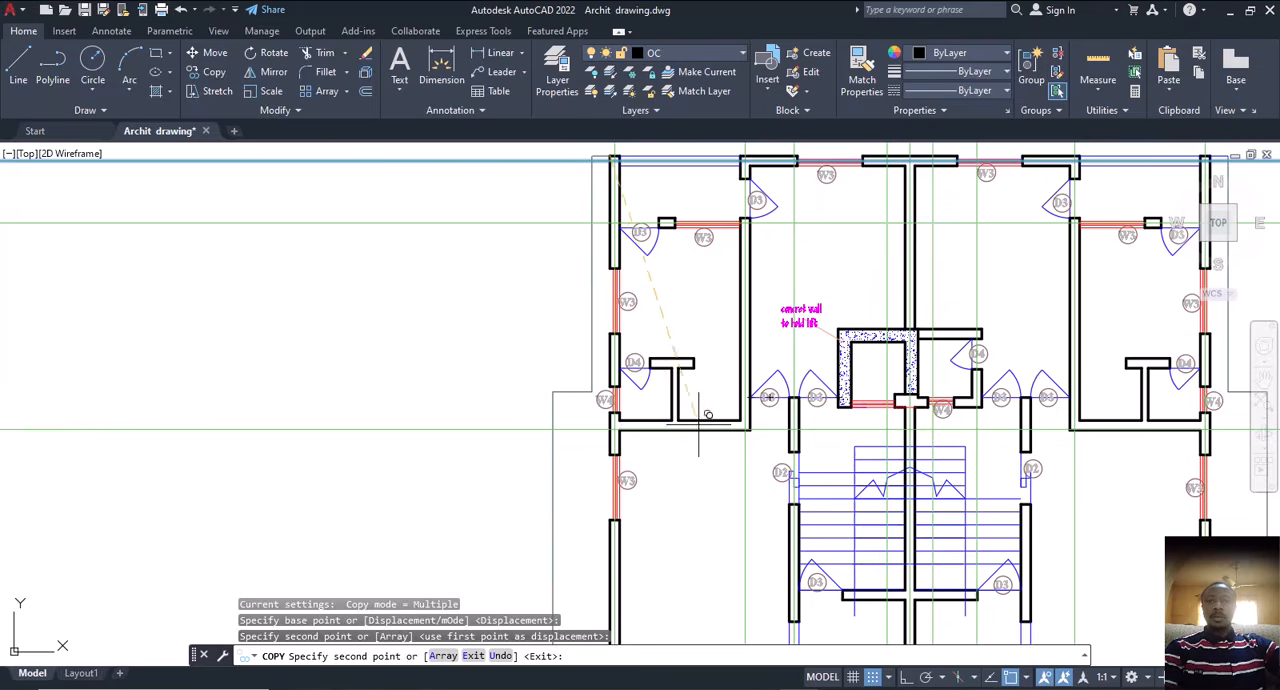
{"action": "scroll", "coordinate": [610, 426], "scroll_direction": "up", "scroll_amount": 8}
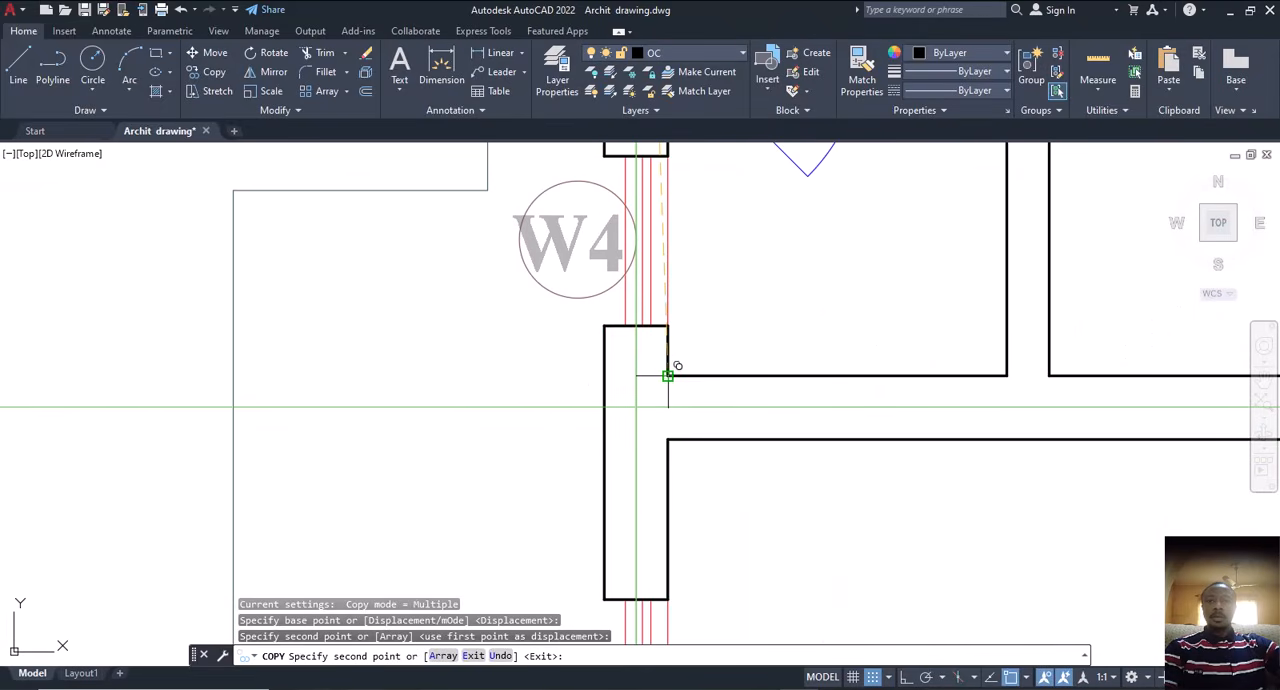
{"action": "left_click", "coordinate": [668, 375]}
Step: Place a copy of the horizontal construction line on the wall containing the W4 window beside the lift shaft
{"action": "scroll", "coordinate": [668, 378], "scroll_direction": "down", "scroll_amount": 5}
{"action": "middle_click_drag", "start_coordinate": [814, 506], "coordinate": [690, 440]}
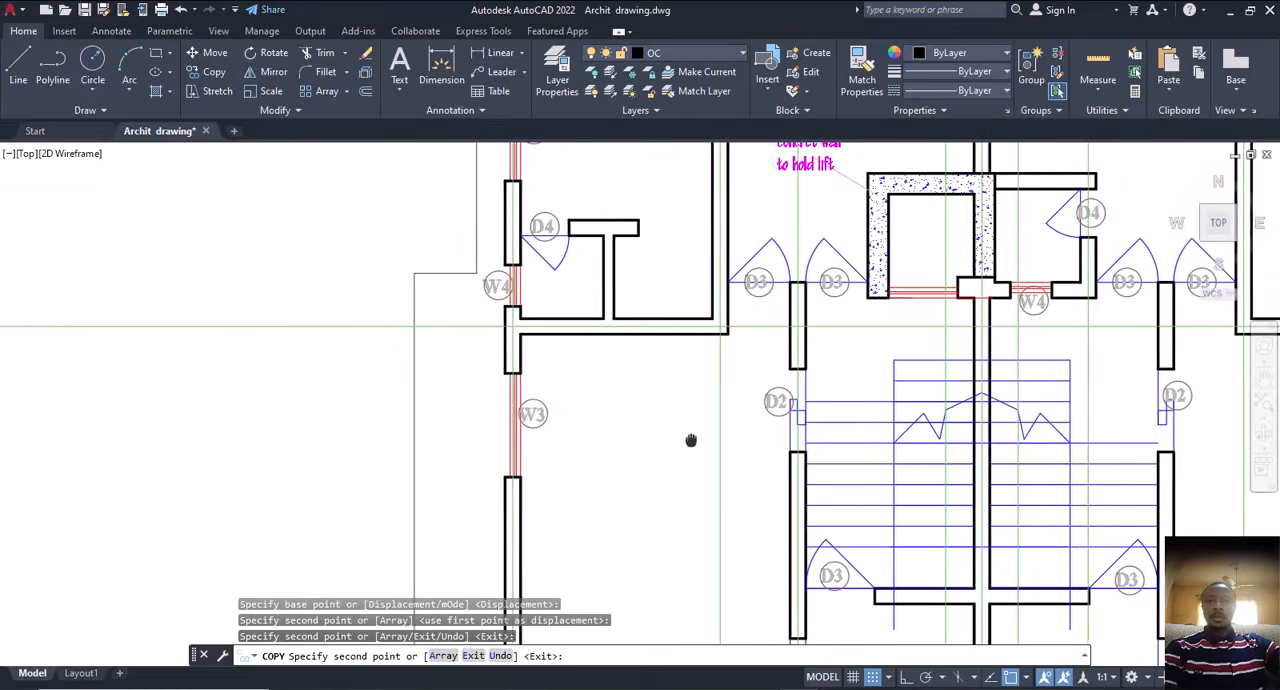
{"action": "scroll", "coordinate": [690, 440], "scroll_direction": "down", "scroll_amount": 4}
{"action": "scroll", "coordinate": [740, 440], "scroll_direction": "up", "scroll_amount": 3}
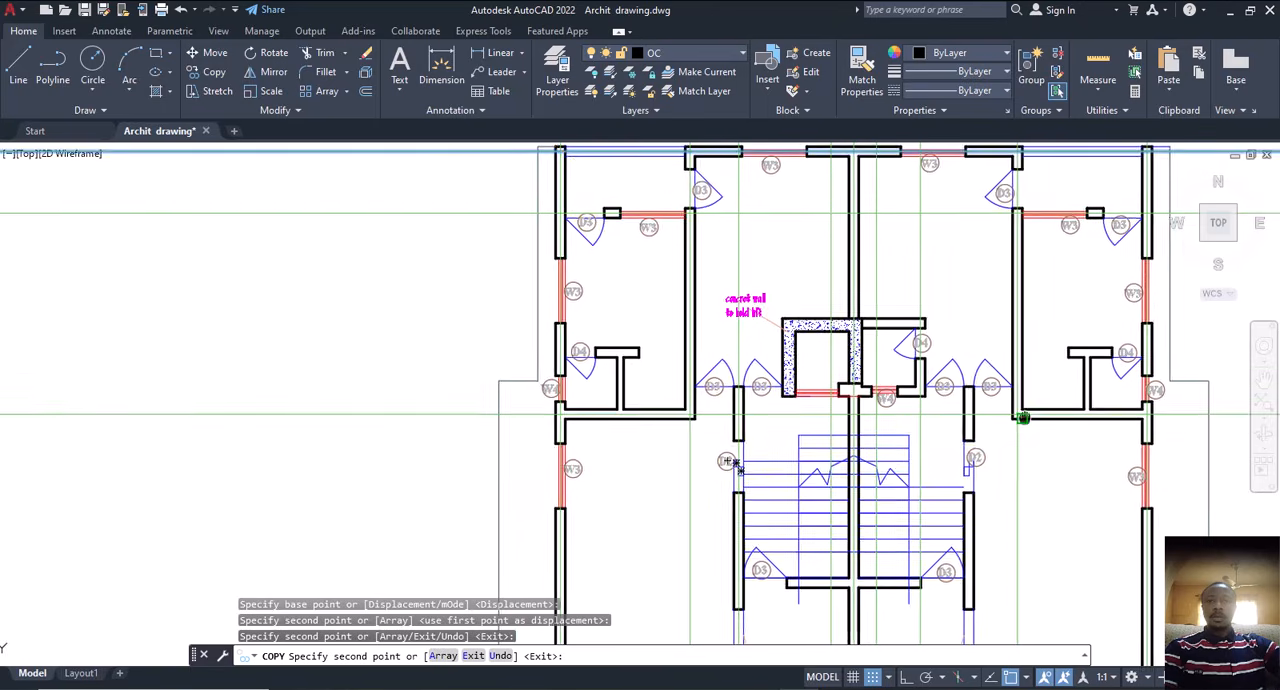
{"action": "scroll", "coordinate": [830, 410], "scroll_direction": "up", "scroll_amount": 5}
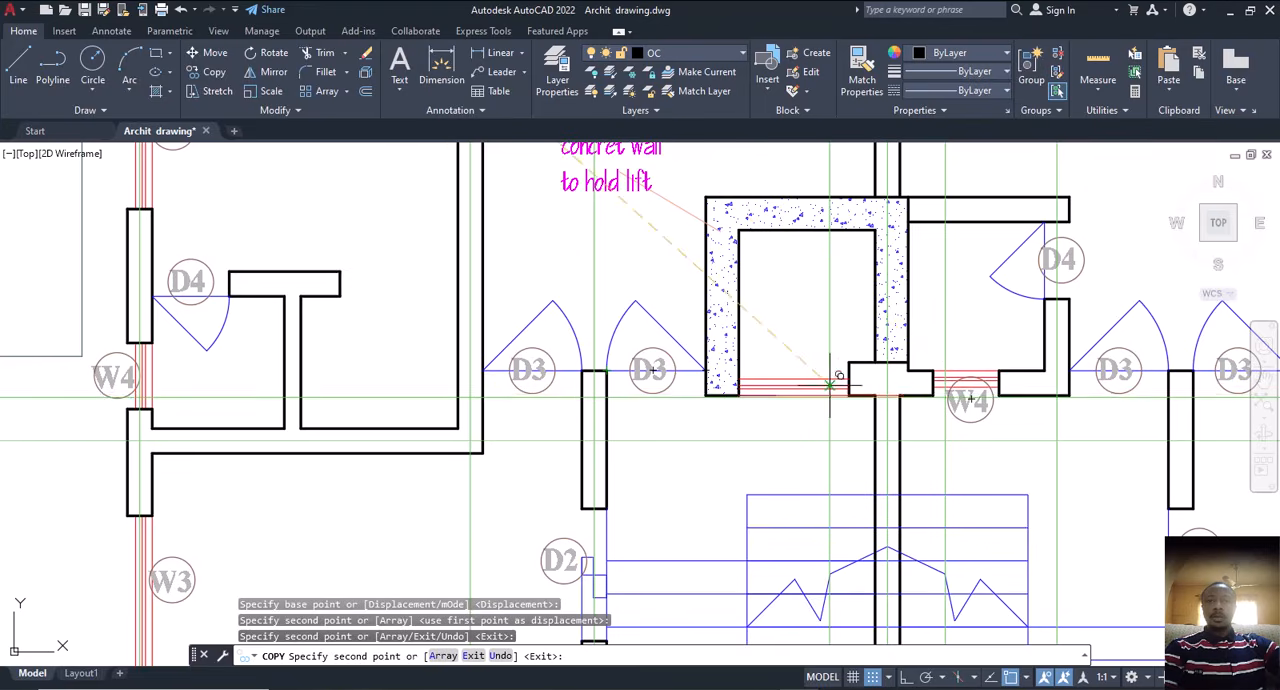
{"action": "scroll", "coordinate": [968, 375], "scroll_direction": "up", "scroll_amount": 6}
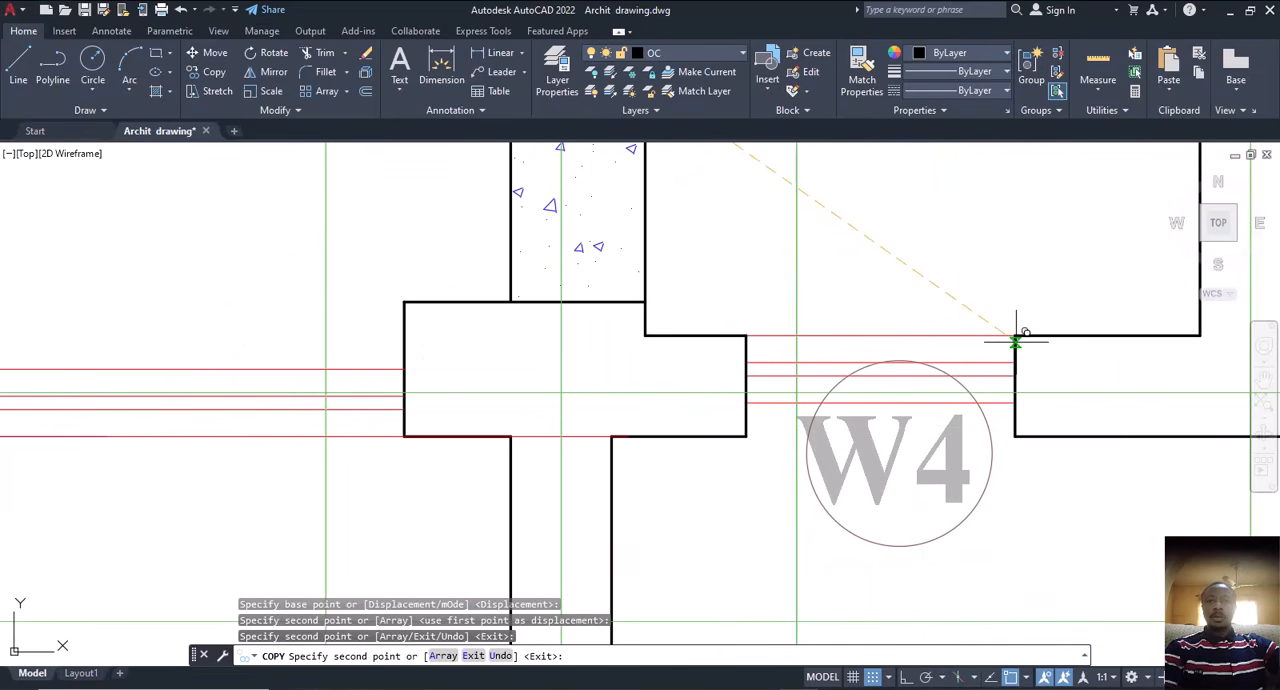
{"action": "left_click", "coordinate": [1015, 335]}
{"action": "scroll", "coordinate": [985, 345], "scroll_direction": "down", "scroll_amount": 6}
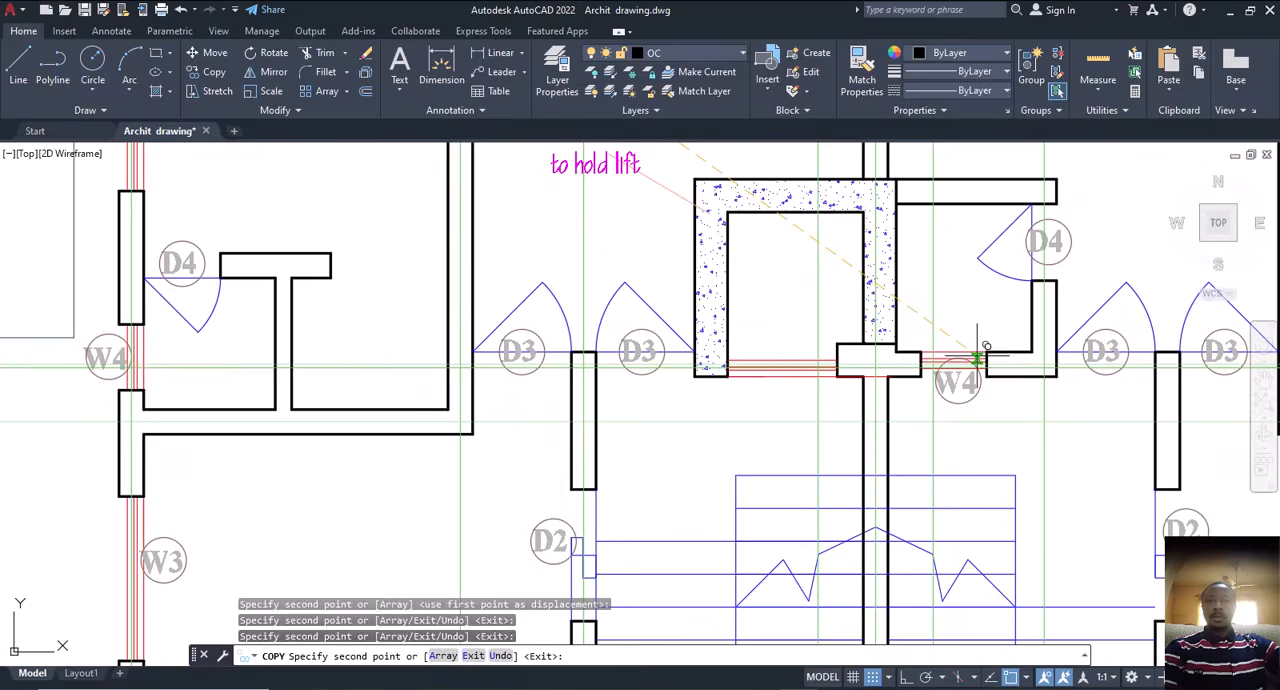
Step: Place a copy of the horizontal construction line on the wall below the staircase, between the two D3 doors
{"action": "scroll", "coordinate": [745, 447], "scroll_direction": "down", "scroll_amount": 6}
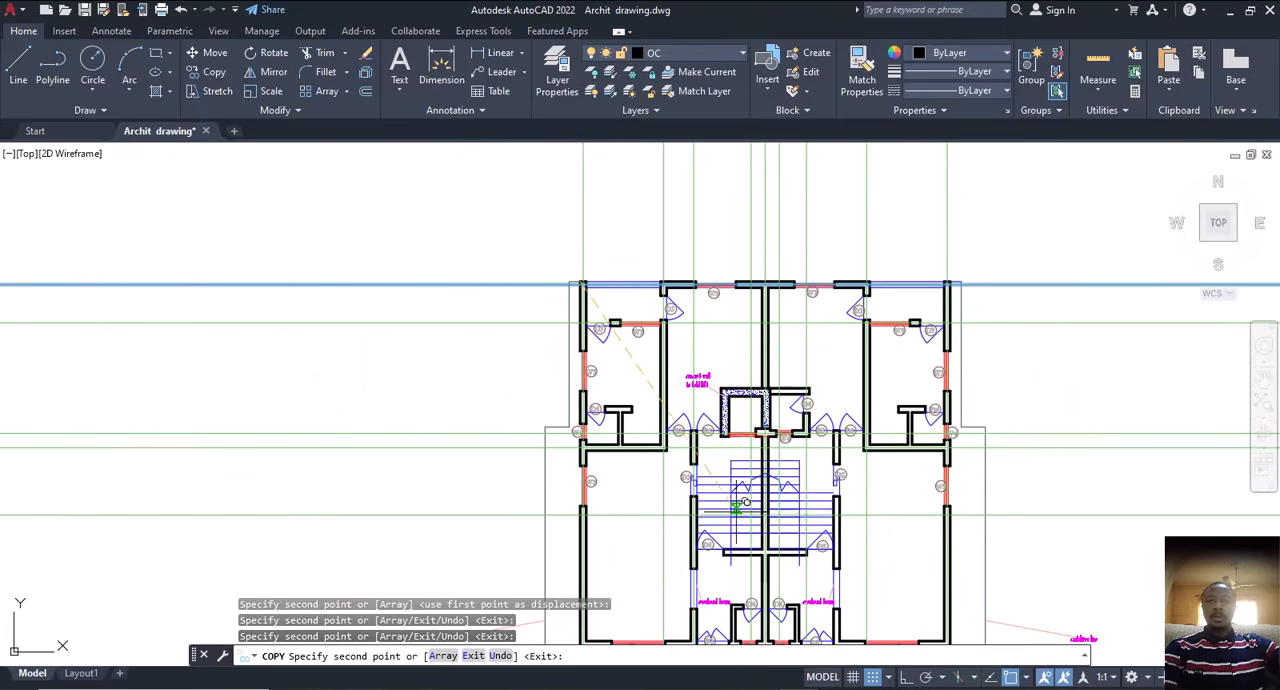
{"action": "scroll", "coordinate": [775, 435], "scroll_direction": "up", "scroll_amount": 5}
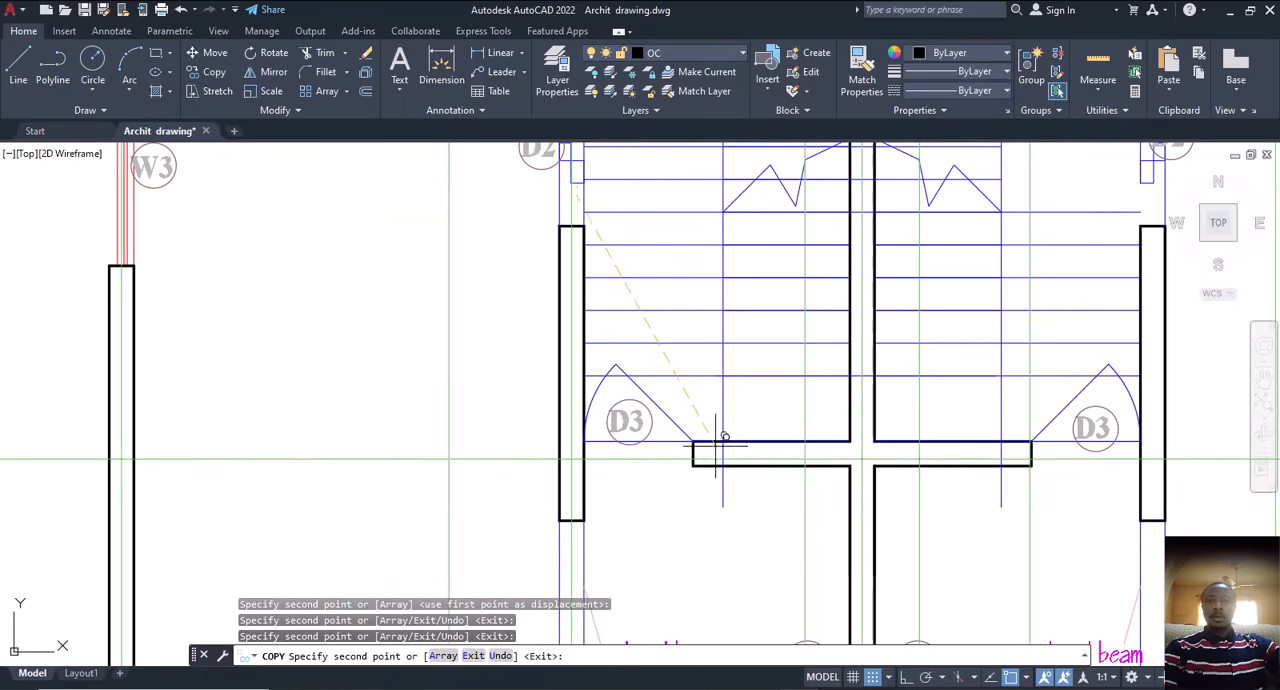
{"action": "scroll", "coordinate": [720, 443], "scroll_direction": "up", "scroll_amount": 3}
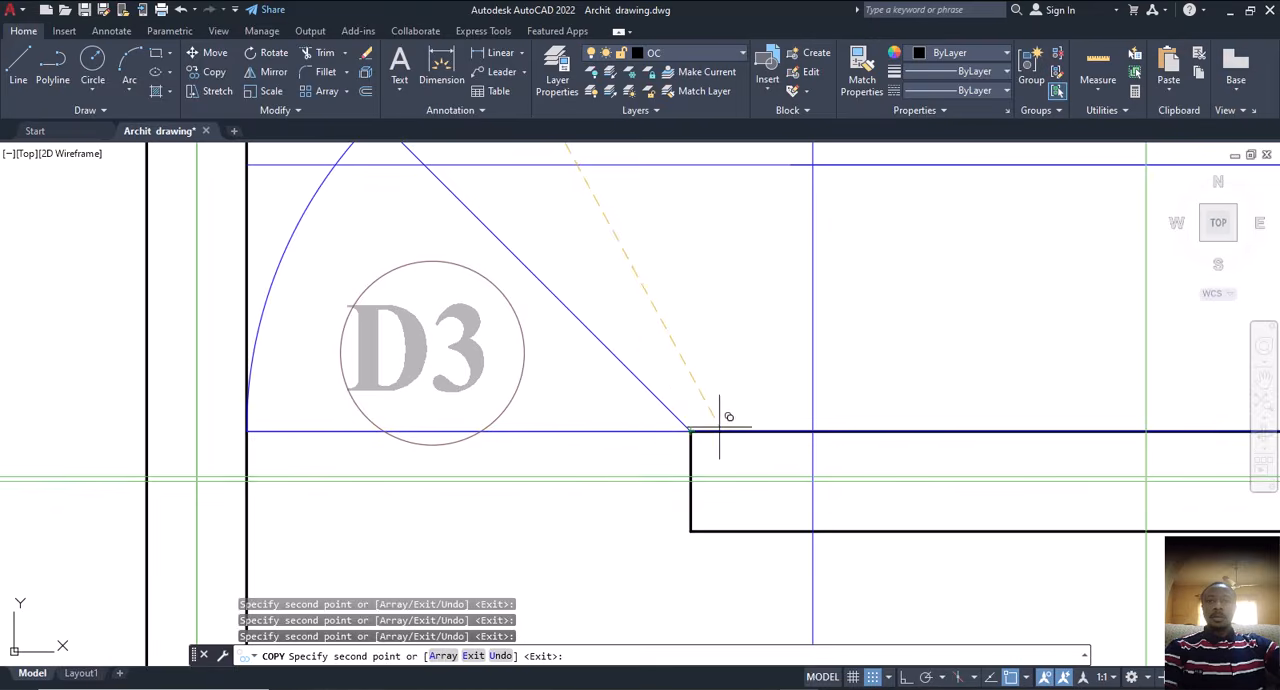
{"action": "scroll", "coordinate": [719, 427], "scroll_direction": "down", "scroll_amount": 6}
Step: Try a copy of the horizontal construction line on the short wall beside the lower-left D4 door, and undo it
{"action": "scroll", "coordinate": [810, 455], "scroll_direction": "up", "scroll_amount": 2}
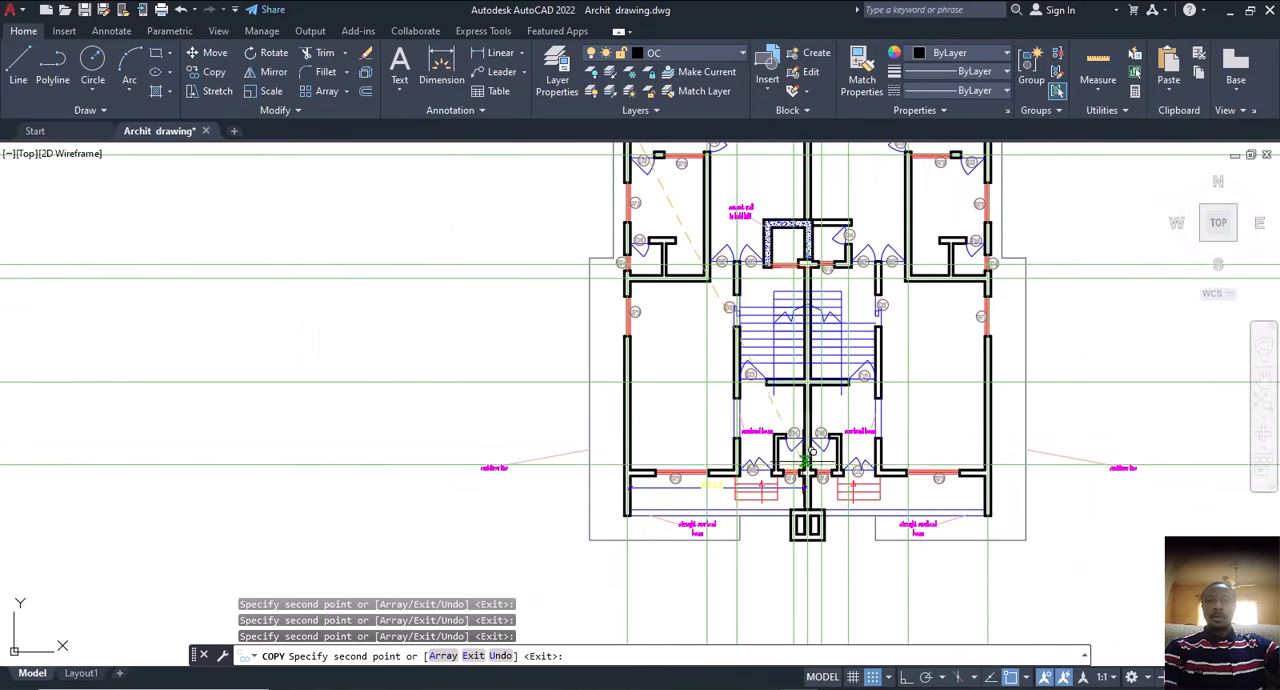
{"action": "scroll", "coordinate": [782, 447], "scroll_direction": "up", "scroll_amount": 7}
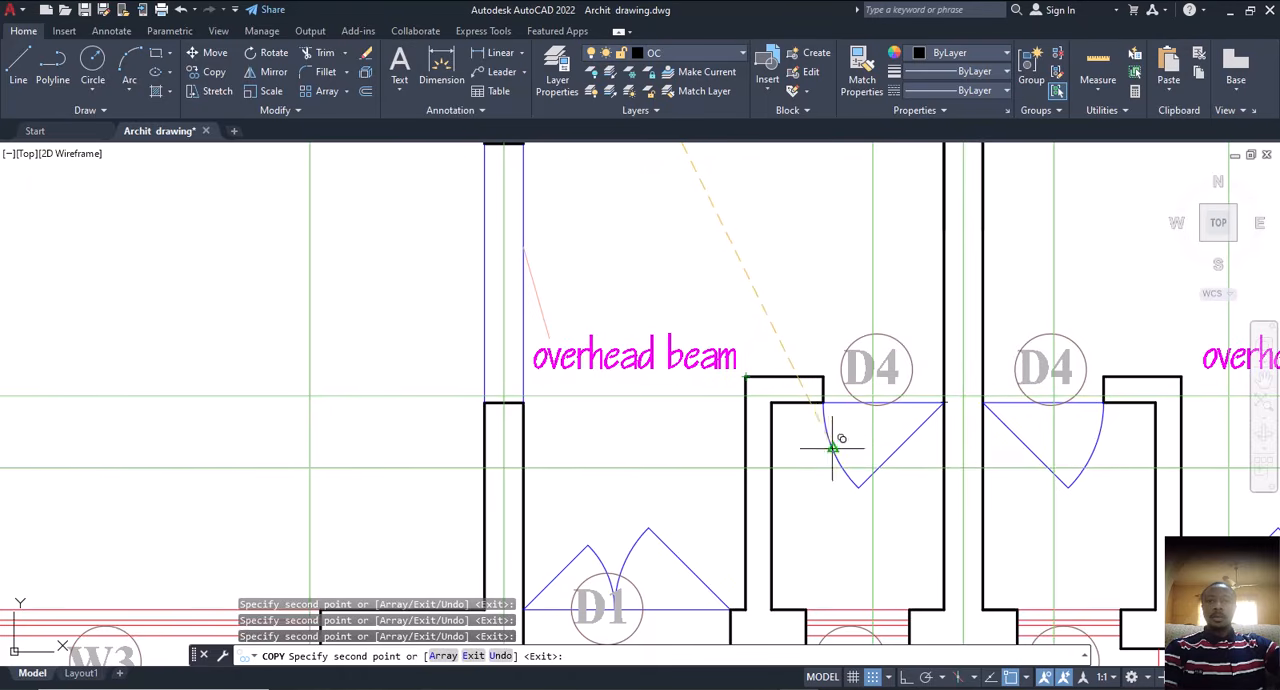
{"action": "scroll", "coordinate": [836, 445], "scroll_direction": "up", "scroll_amount": 5}
{"action": "key", "text": "ctrl+z"}
Step: Place a copy of the horizontal construction line on the lower front wall containing the left W3 window
{"action": "scroll", "coordinate": [816, 424], "scroll_direction": "down", "scroll_amount": 11}
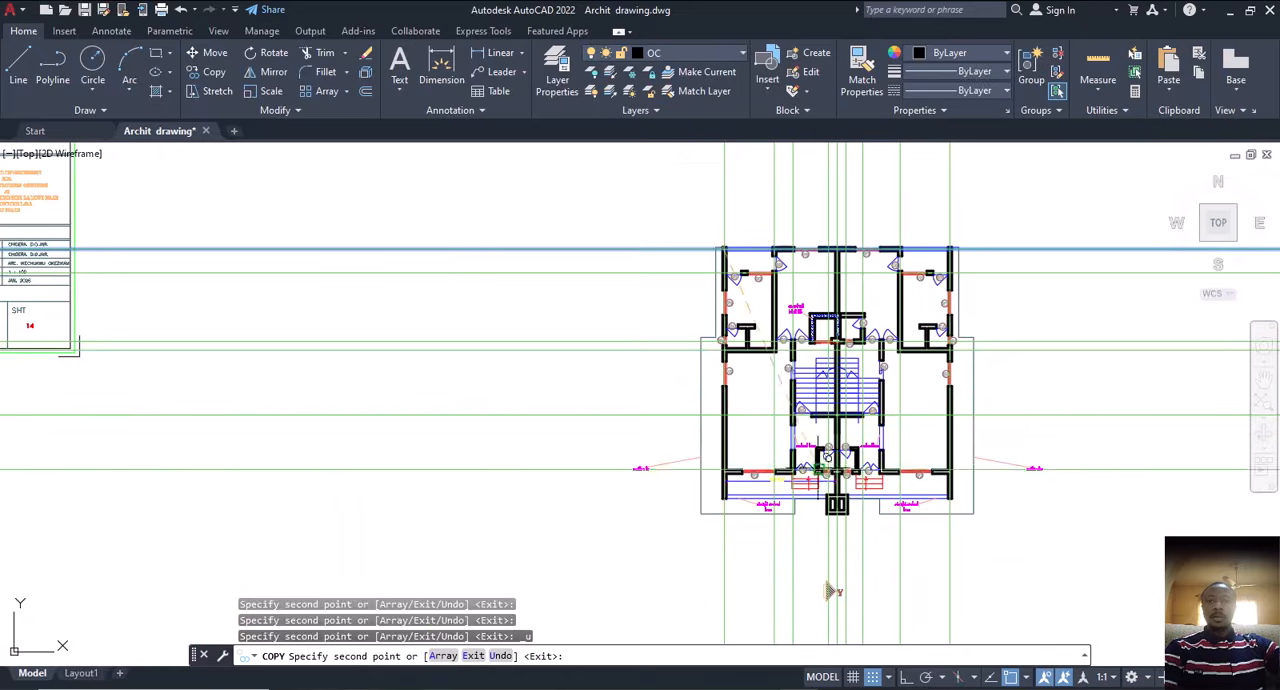
{"action": "scroll", "coordinate": [812, 505], "scroll_direction": "up", "scroll_amount": 5}
{"action": "scroll", "coordinate": [818, 466], "scroll_direction": "up", "scroll_amount": 4}
{"action": "middle_click_drag", "start_coordinate": [840, 271], "coordinate": [820, 401]}
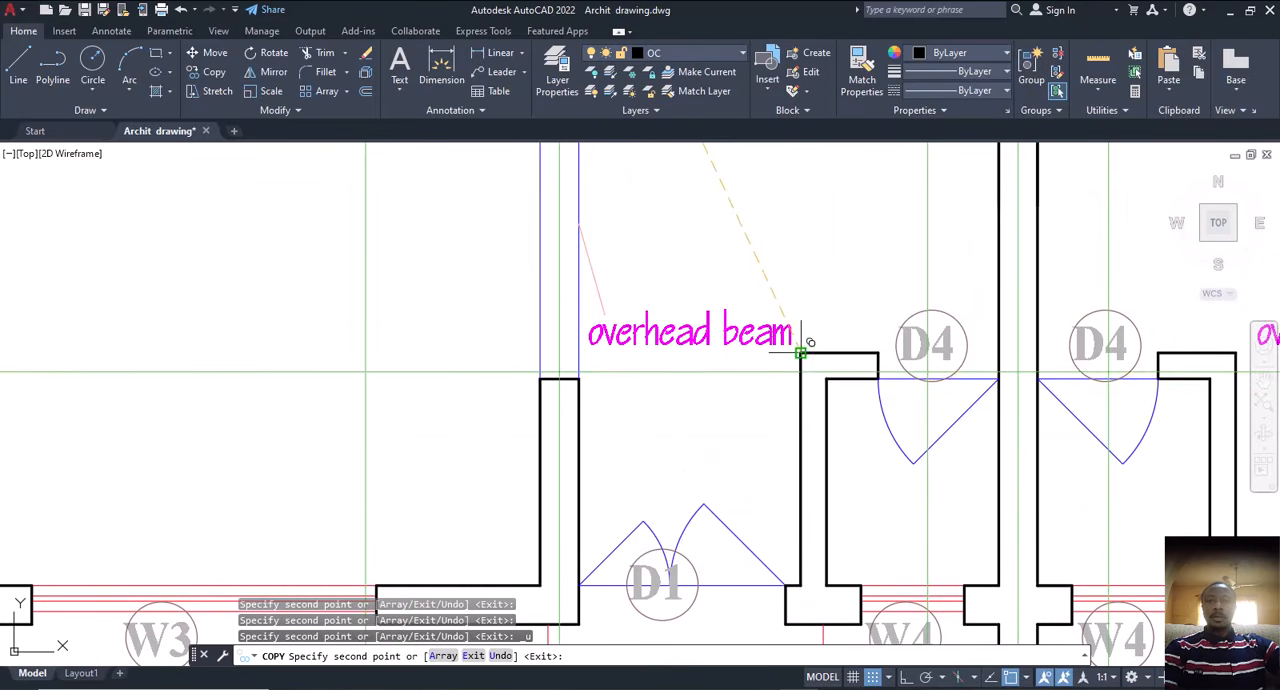
{"action": "scroll", "coordinate": [808, 375], "scroll_direction": "down", "scroll_amount": 4}
{"action": "scroll", "coordinate": [838, 468], "scroll_direction": "up", "scroll_amount": 4}
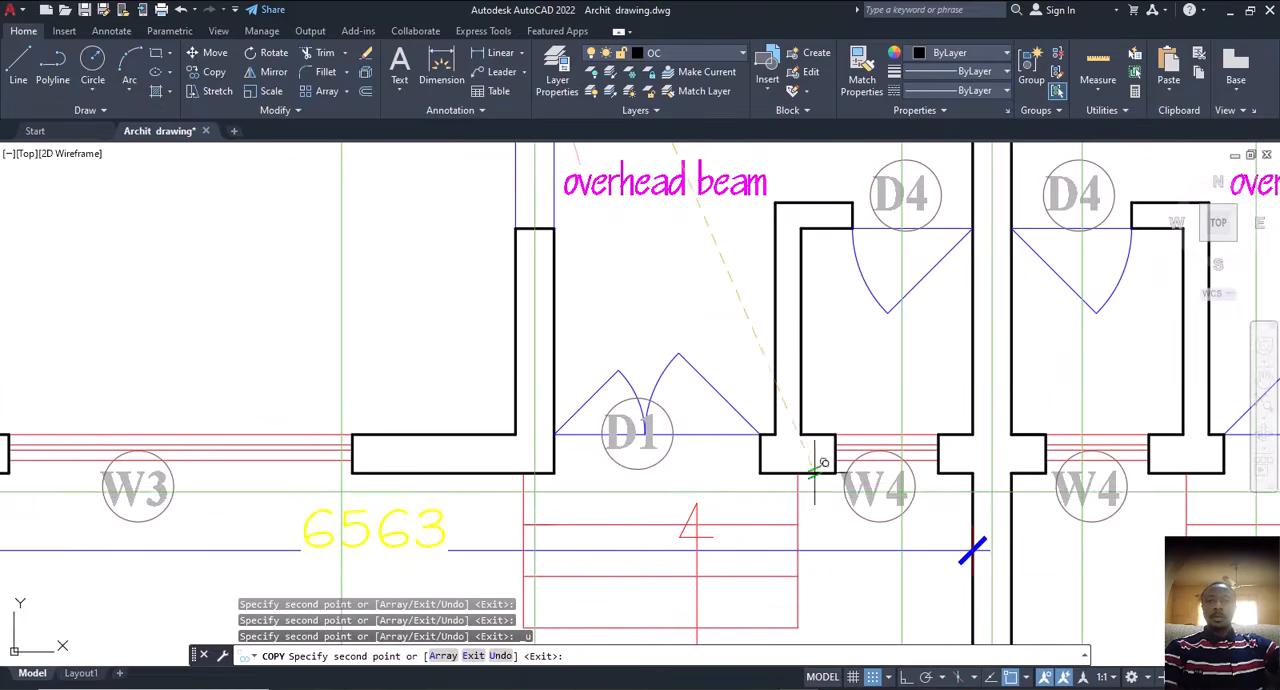
{"action": "middle_click_drag", "start_coordinate": [388, 459], "coordinate": [818, 443]}
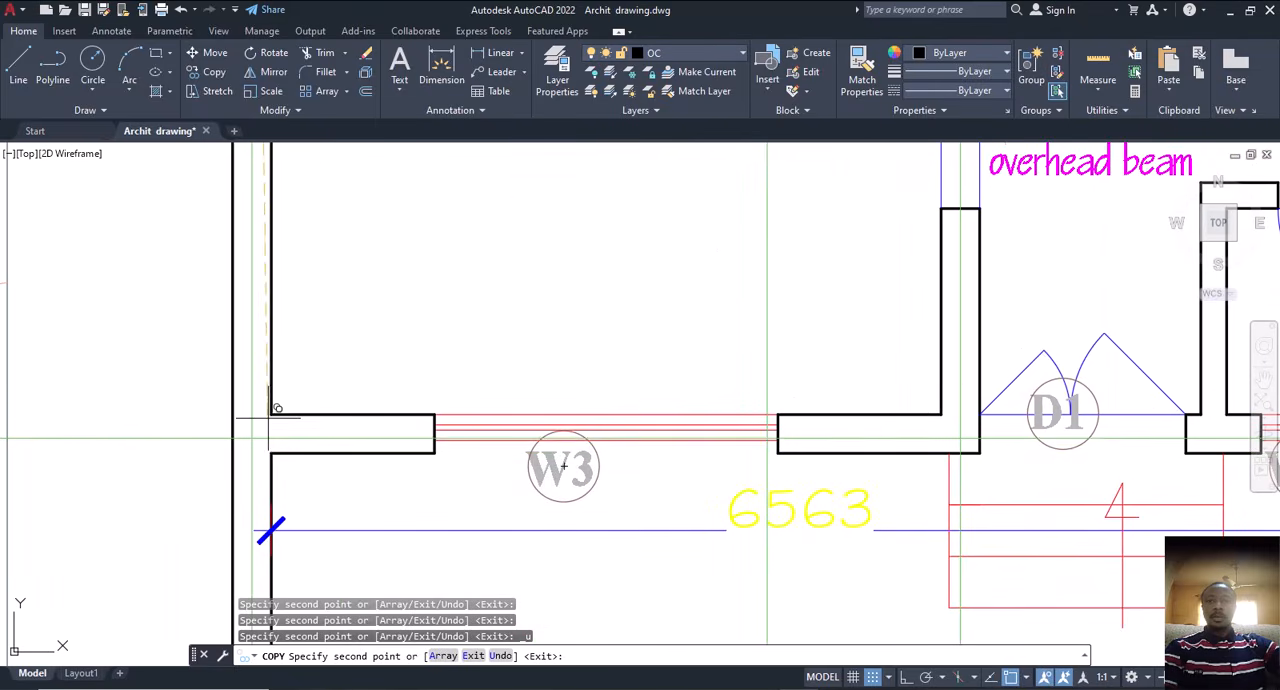
{"action": "scroll", "coordinate": [516, 369], "scroll_direction": "down", "scroll_amount": 5}
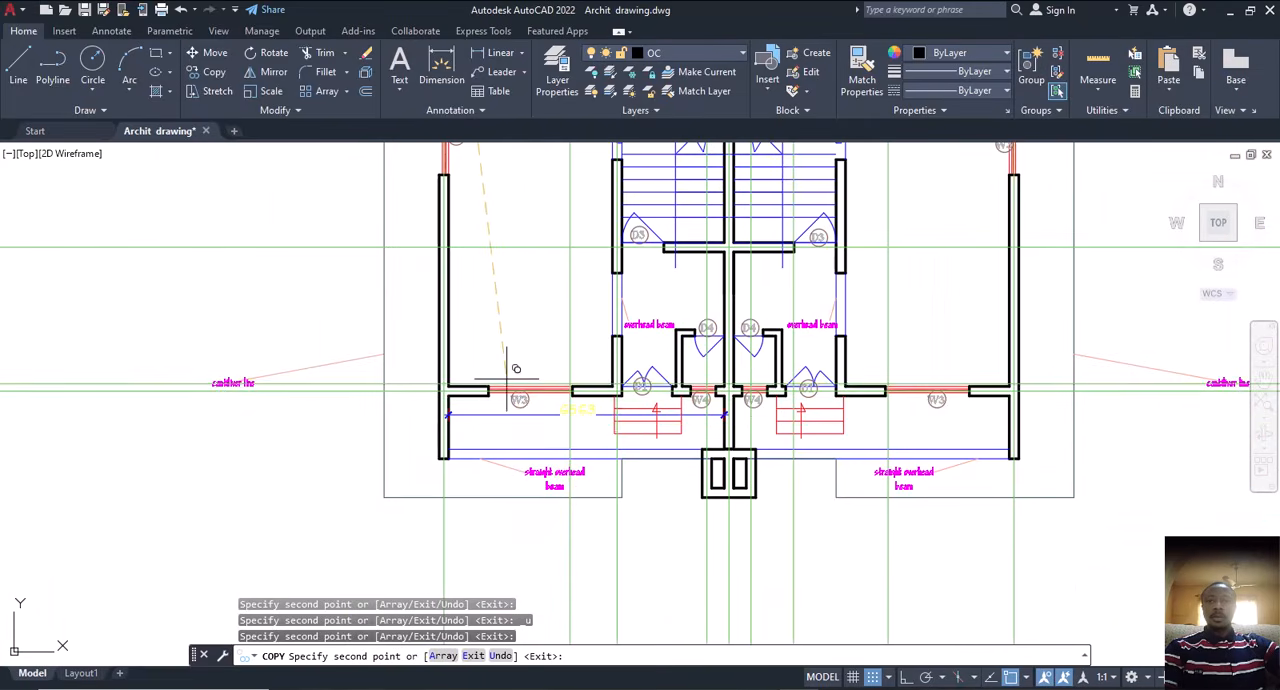
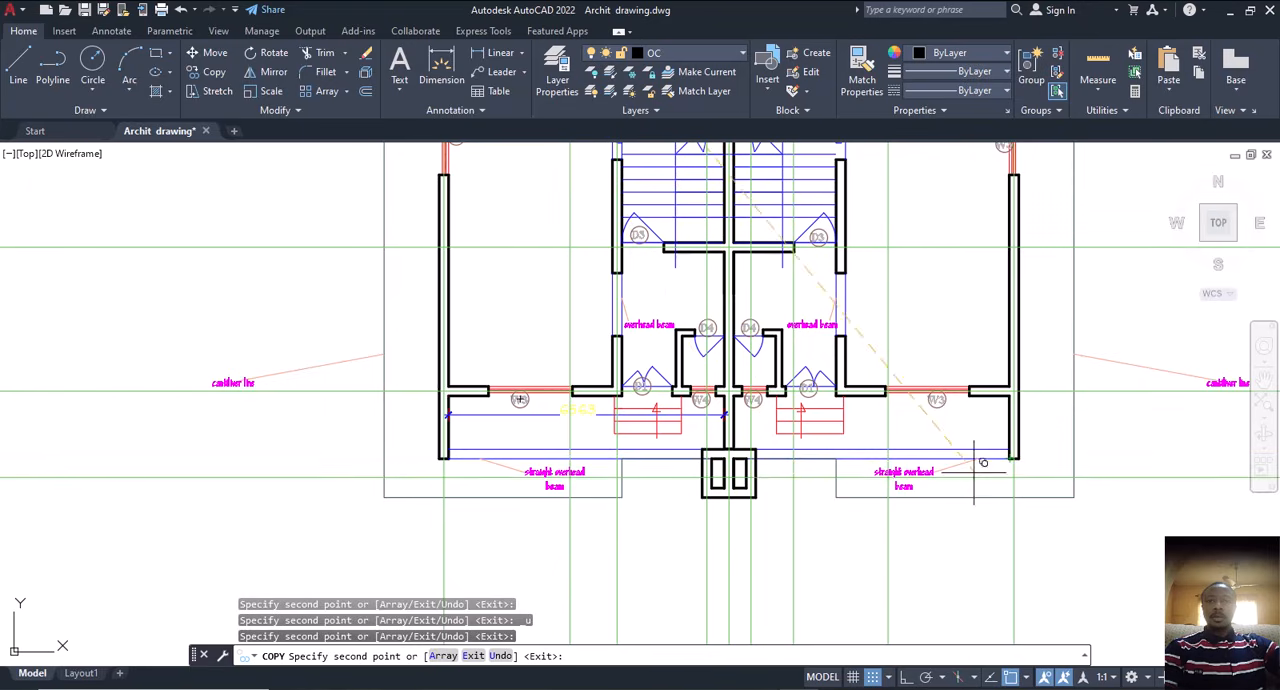
Step: Place copies of the horizontal construction line along the straight overhead beam and on the lower wall of the twin-opening box at the front
{"action": "scroll", "coordinate": [418, 455], "scroll_direction": "up", "scroll_amount": 5}
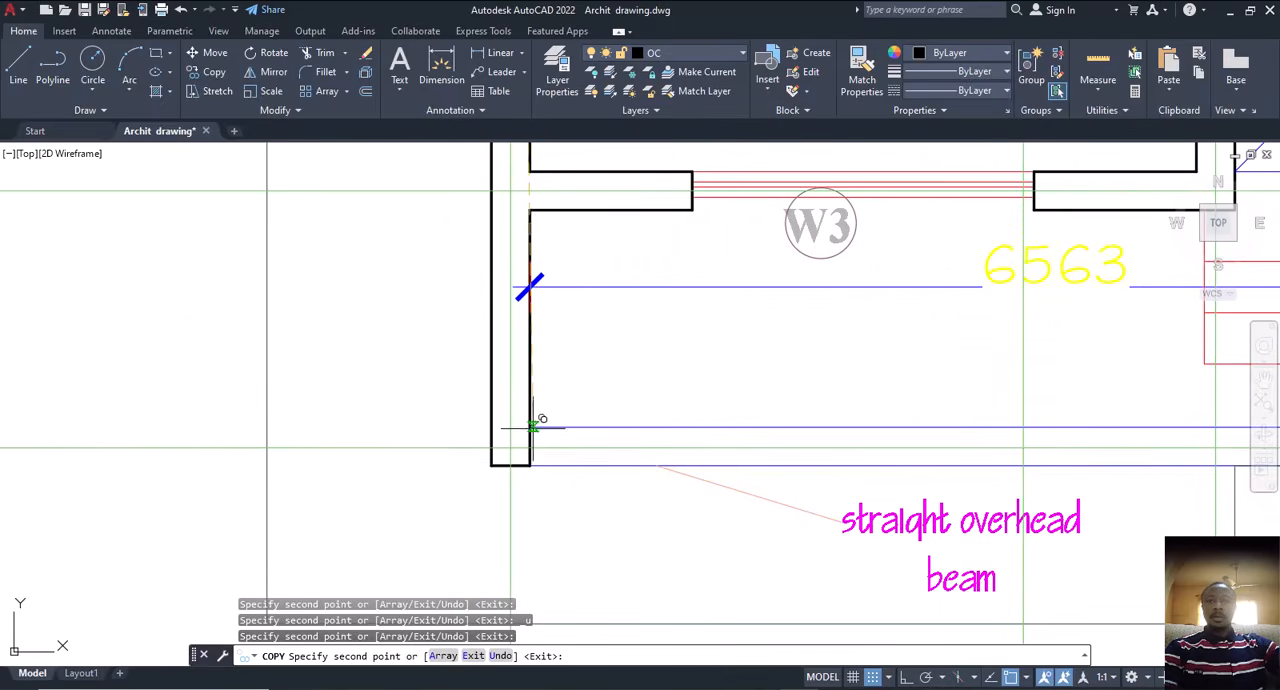
{"action": "scroll", "coordinate": [491, 445], "scroll_direction": "down", "scroll_amount": 4}
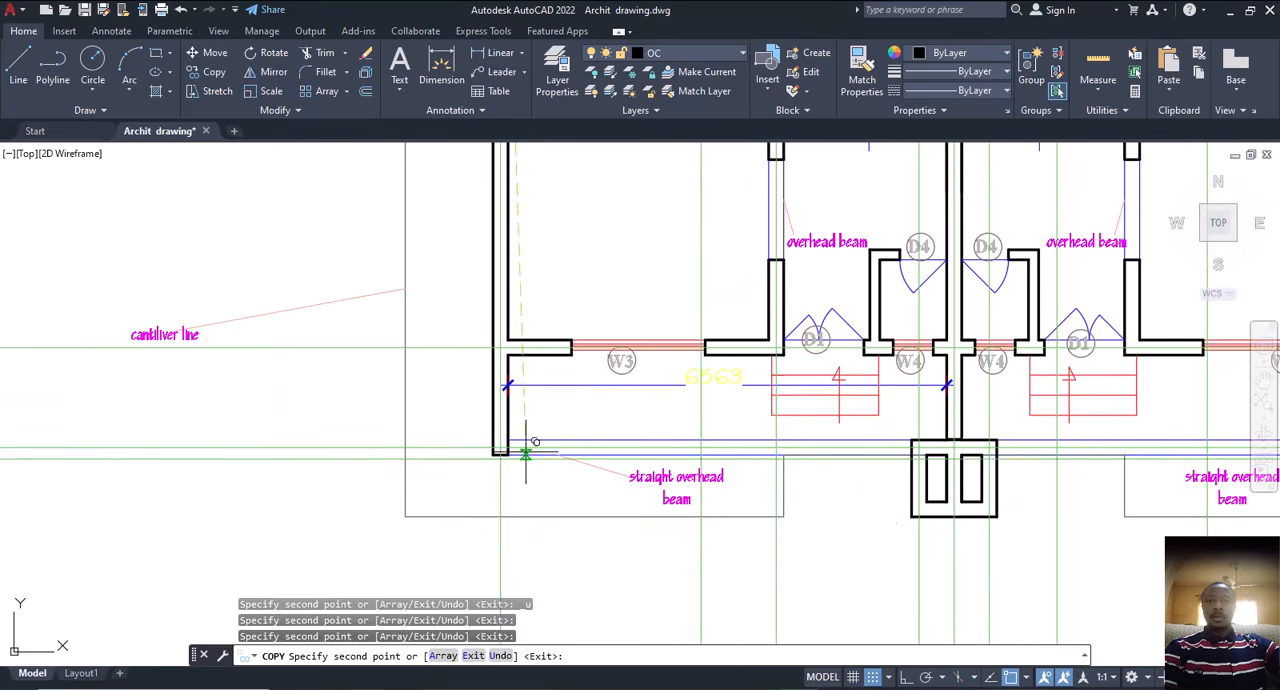
{"action": "scroll", "coordinate": [910, 515], "scroll_direction": "up", "scroll_amount": 4}
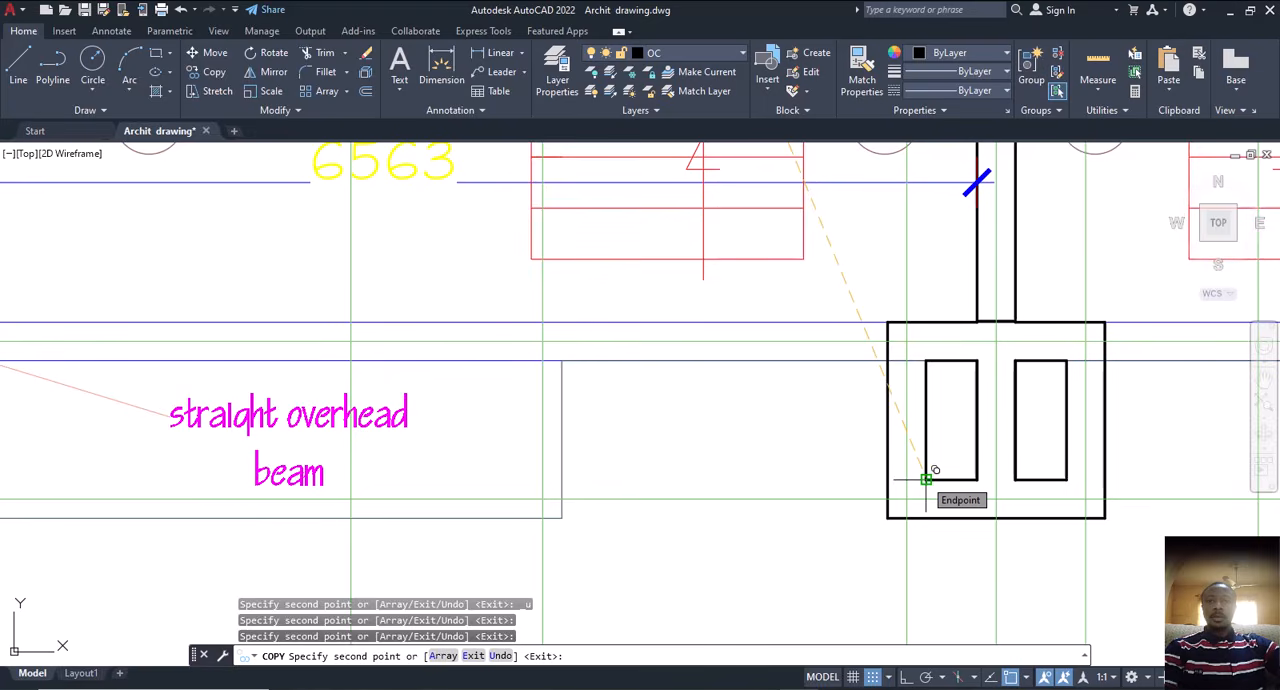
{"action": "scroll", "coordinate": [926, 479], "scroll_direction": "down", "scroll_amount": 3}
{"action": "key", "text": "Escape"}
{"action": "scroll", "coordinate": [835, 615], "scroll_direction": "down", "scroll_amount": 5}
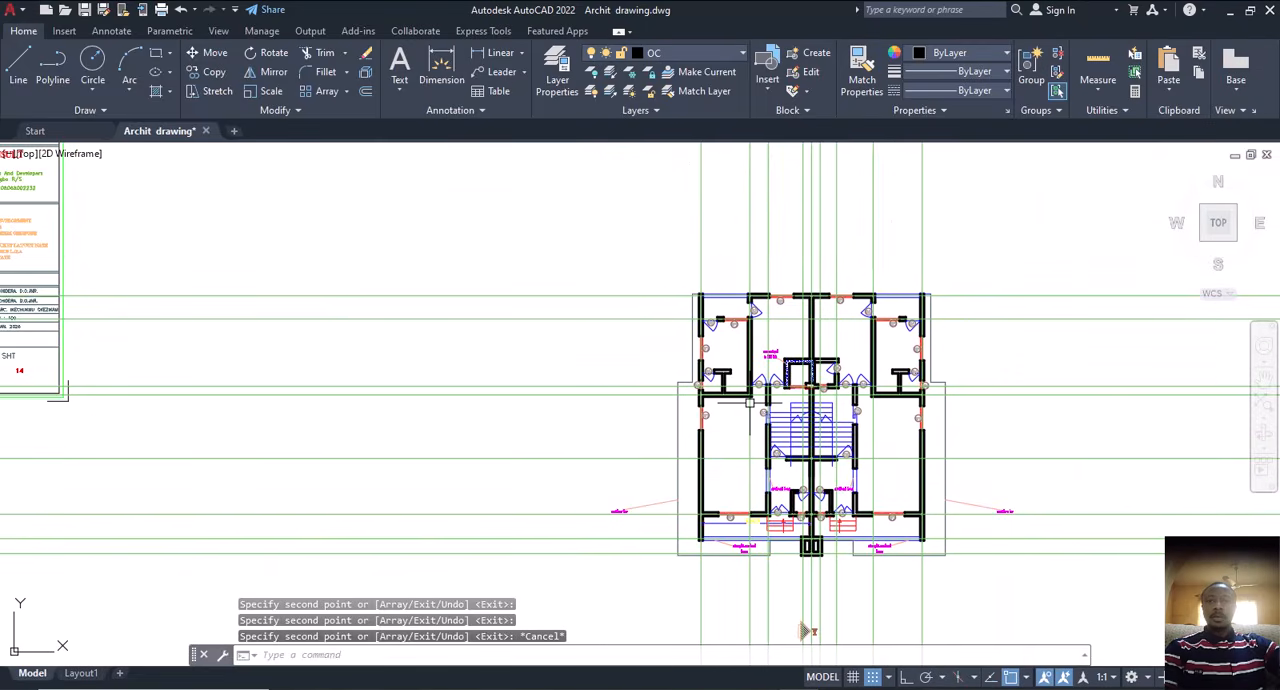
Step: Measure the thickness of the concrete wall around the lift shaft
{"action": "scroll", "coordinate": [790, 360], "scroll_direction": "up", "scroll_amount": 4}
{"action": "scroll", "coordinate": [749, 243], "scroll_direction": "up", "scroll_amount": 4}
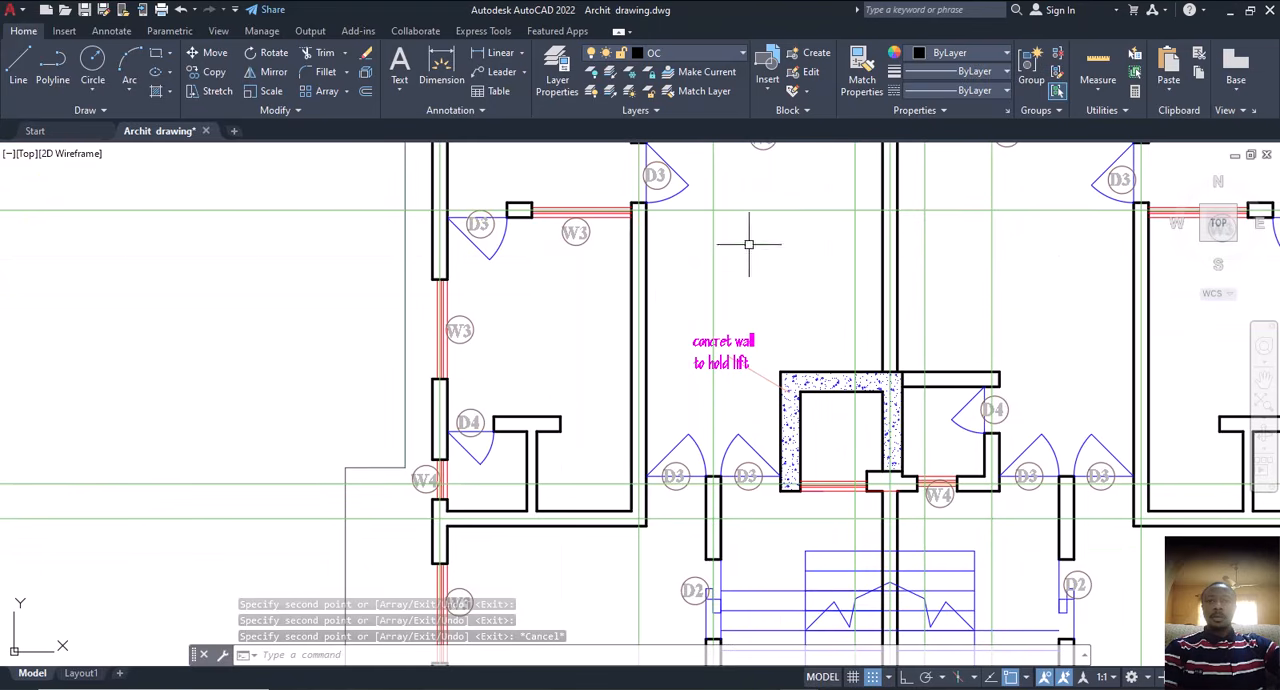
{"action": "left_click", "coordinate": [441, 79]}
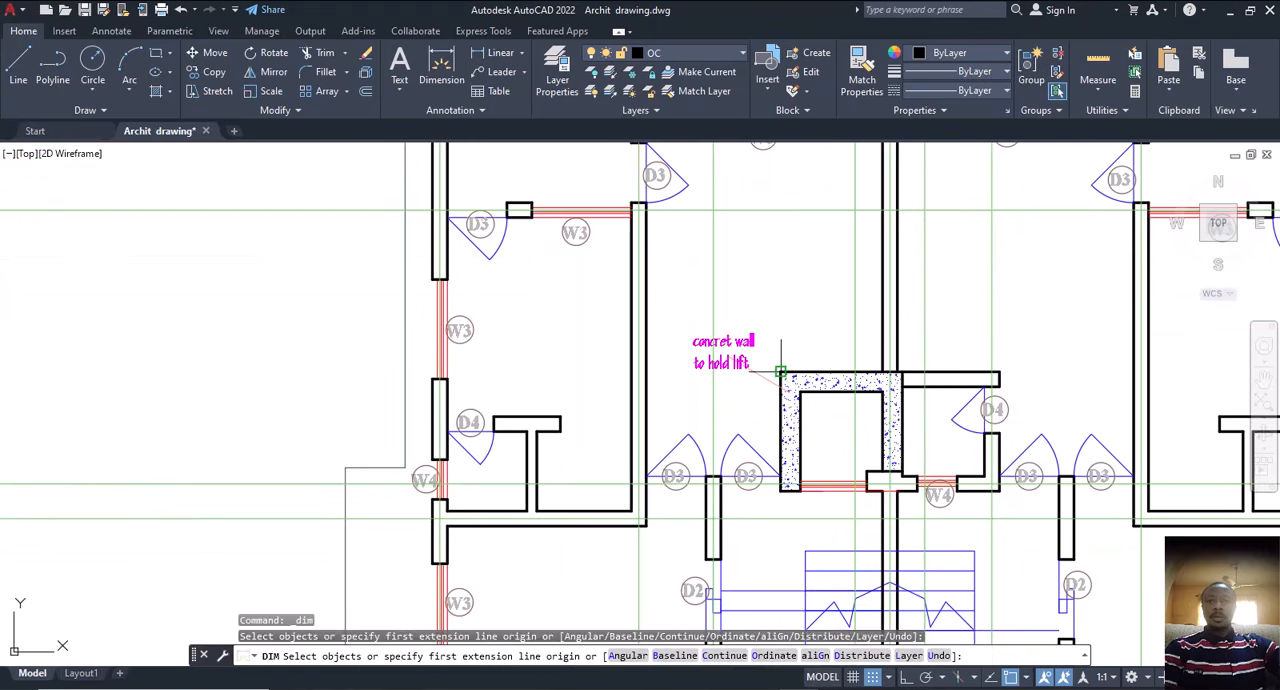
{"action": "scroll", "coordinate": [782, 375], "scroll_direction": "up", "scroll_amount": 2}
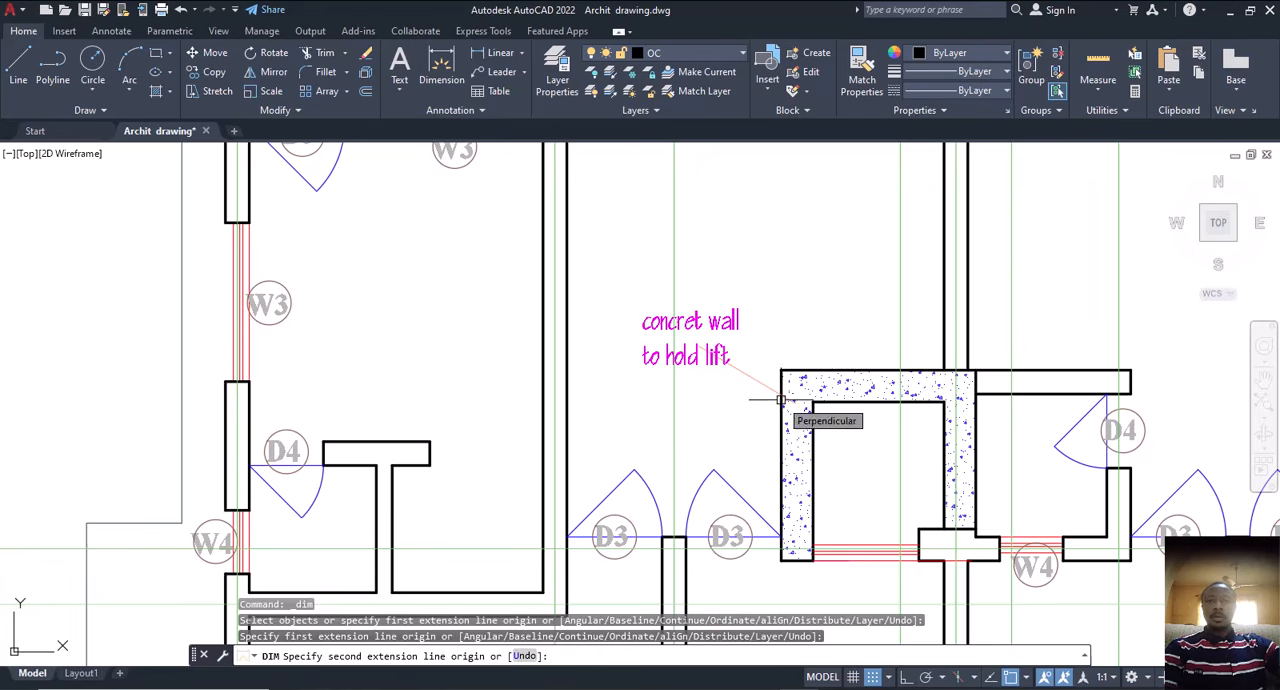
{"action": "key", "text": "Escape"}
{"action": "key", "text": "space"}
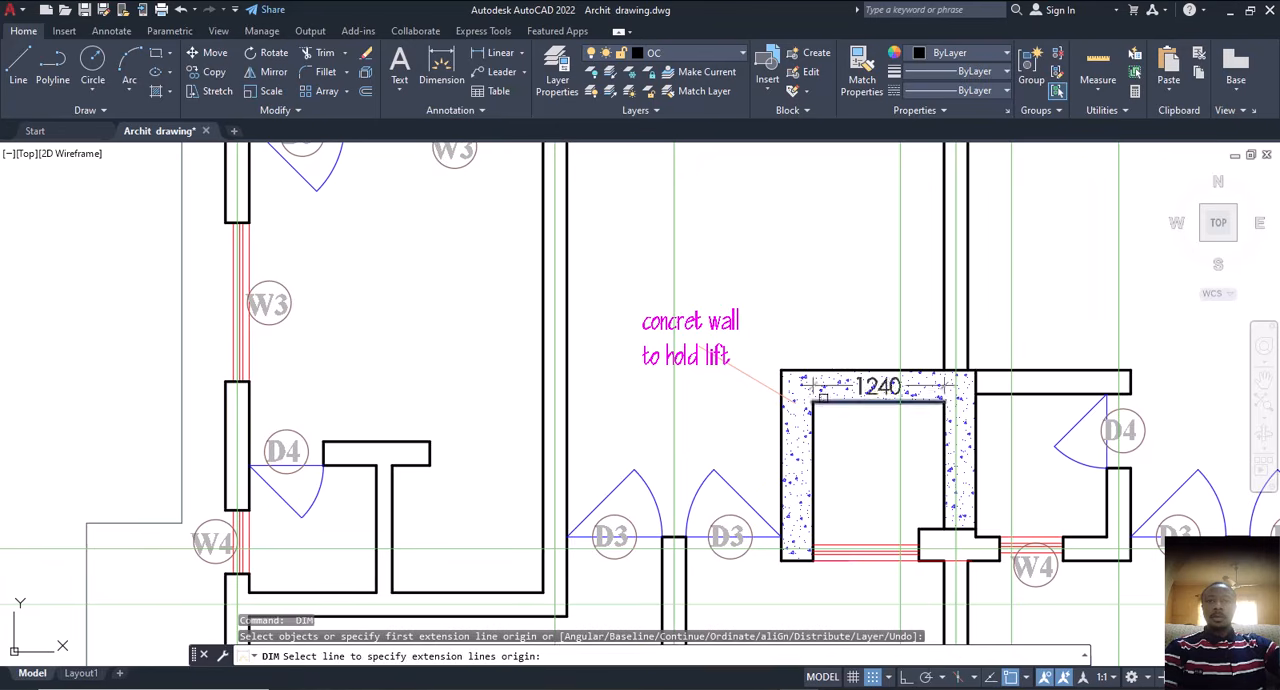
{"action": "left_click", "coordinate": [813, 401]}
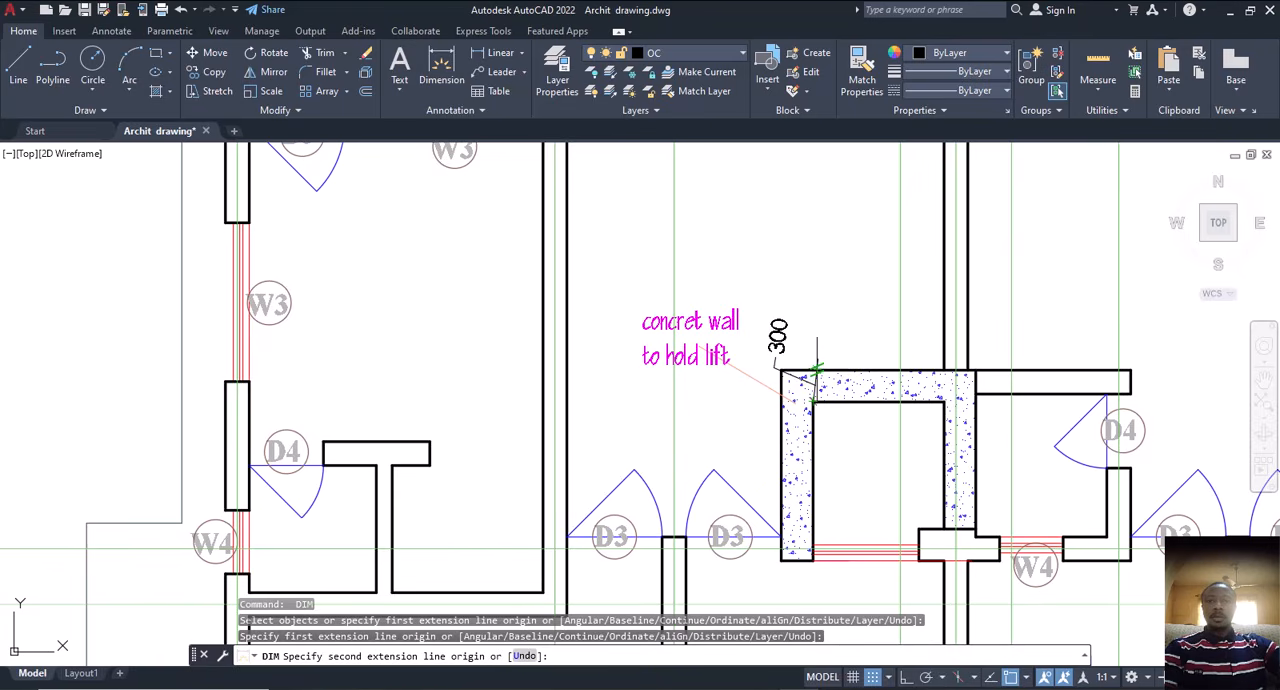
{"action": "key", "text": "Escape"}
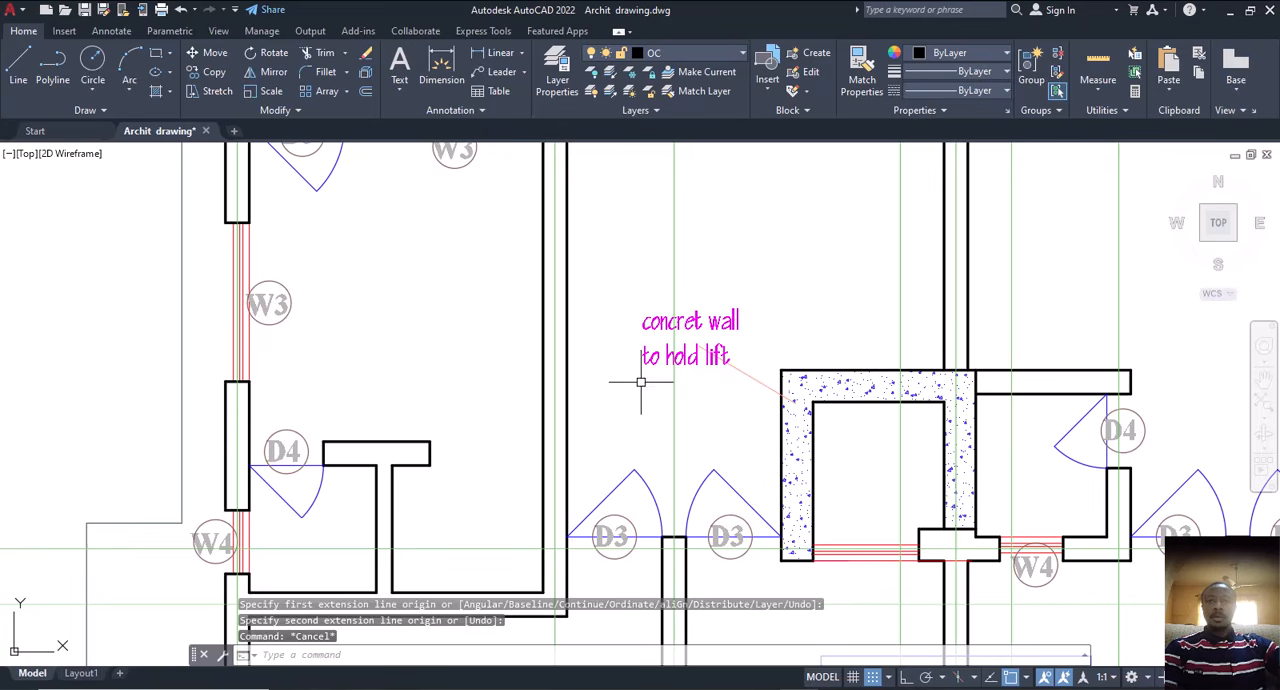
Step: Copy the nearby vertical construction line onto the lift wall's outer upper-left corner, and delete the "concret wall to hold lift" note
{"action": "left_click", "coordinate": [674, 274]}
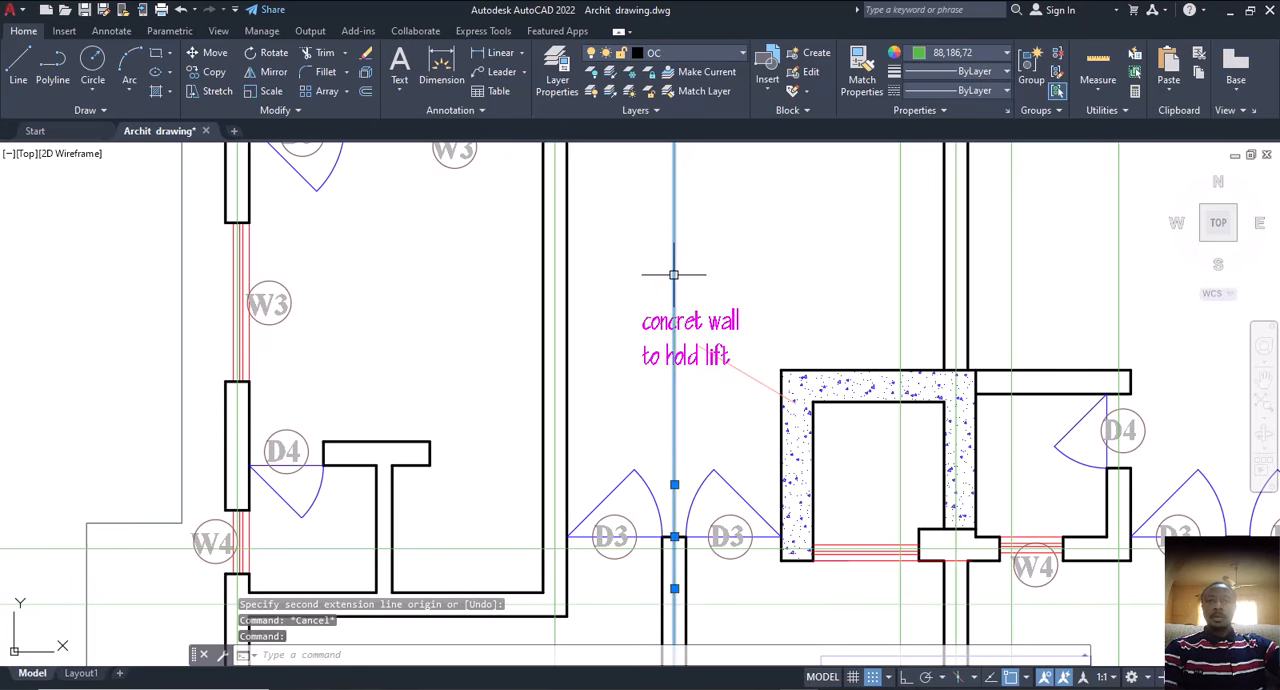
{"action": "type", "text": "cp"}
{"action": "key", "text": "Return"}
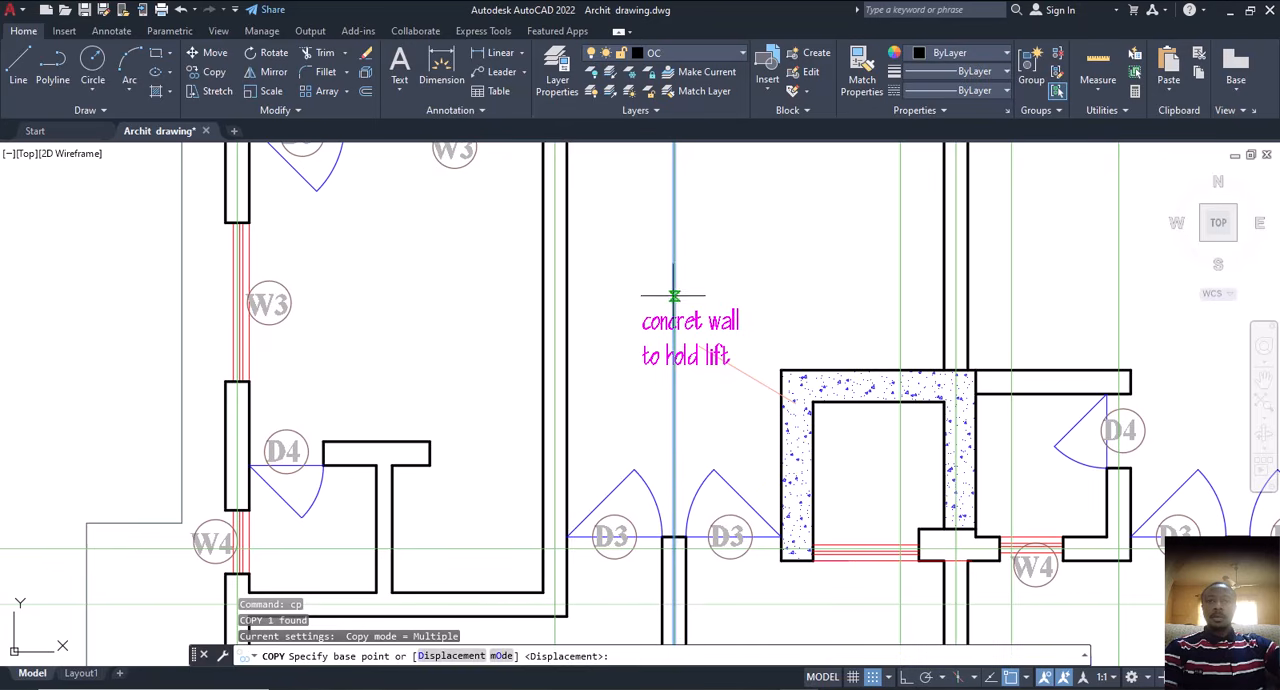
{"action": "left_click", "coordinate": [674, 296]}
{"action": "left_click", "coordinate": [781, 370]}
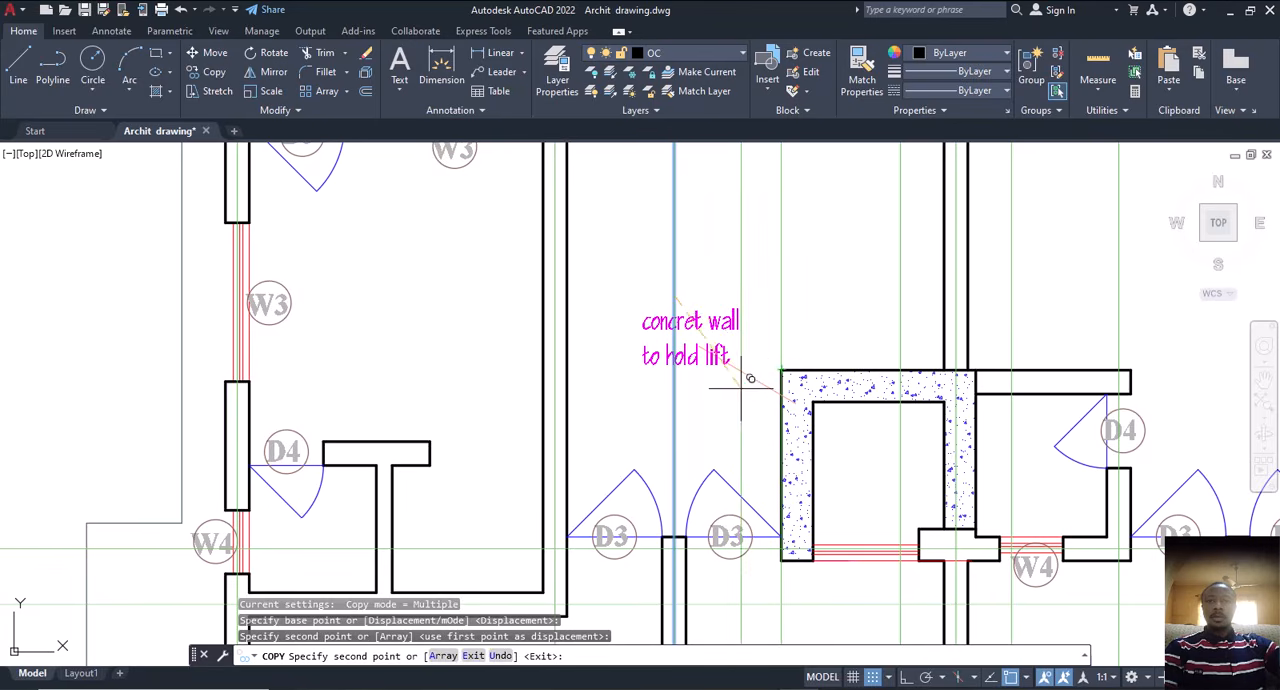
{"action": "key", "text": "Escape"}
{"action": "left_click", "coordinate": [722, 322]}
{"action": "key", "text": "Delete"}
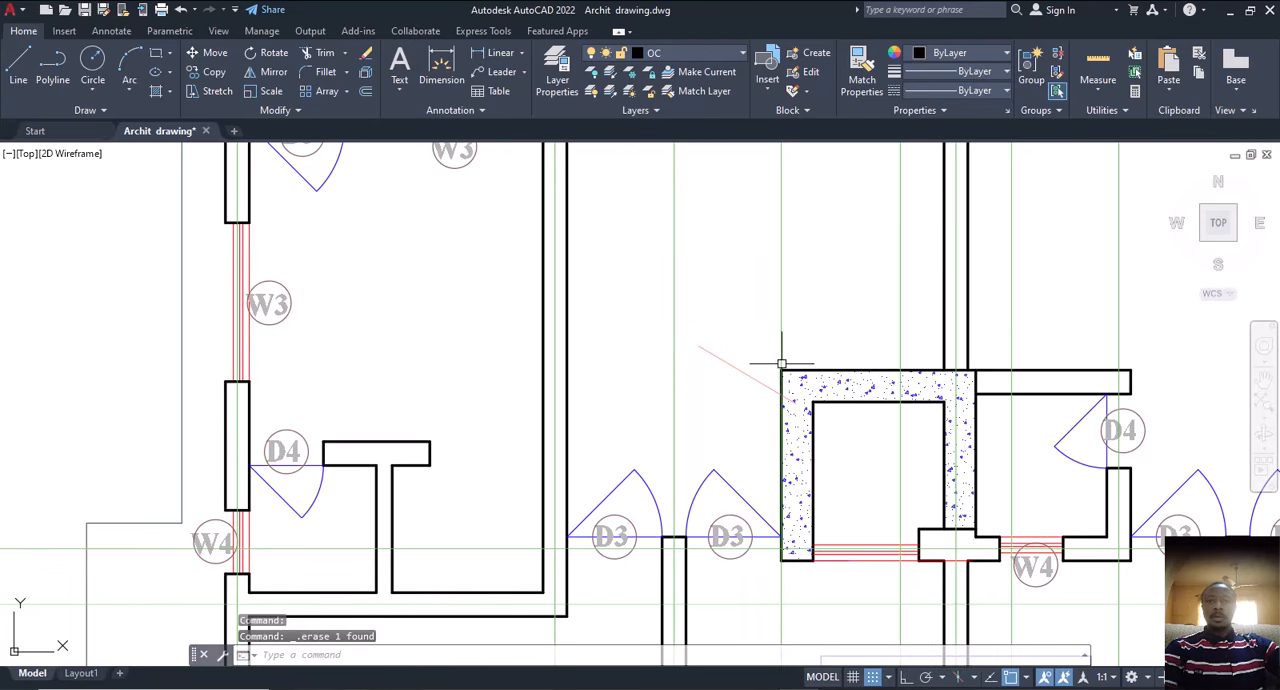
Step: Move the copied vertical line 150 inward from the lift wall's outer left corner to the wall's centre
{"action": "left_click", "coordinate": [801, 311]}
{"action": "left_click", "coordinate": [722, 341]}
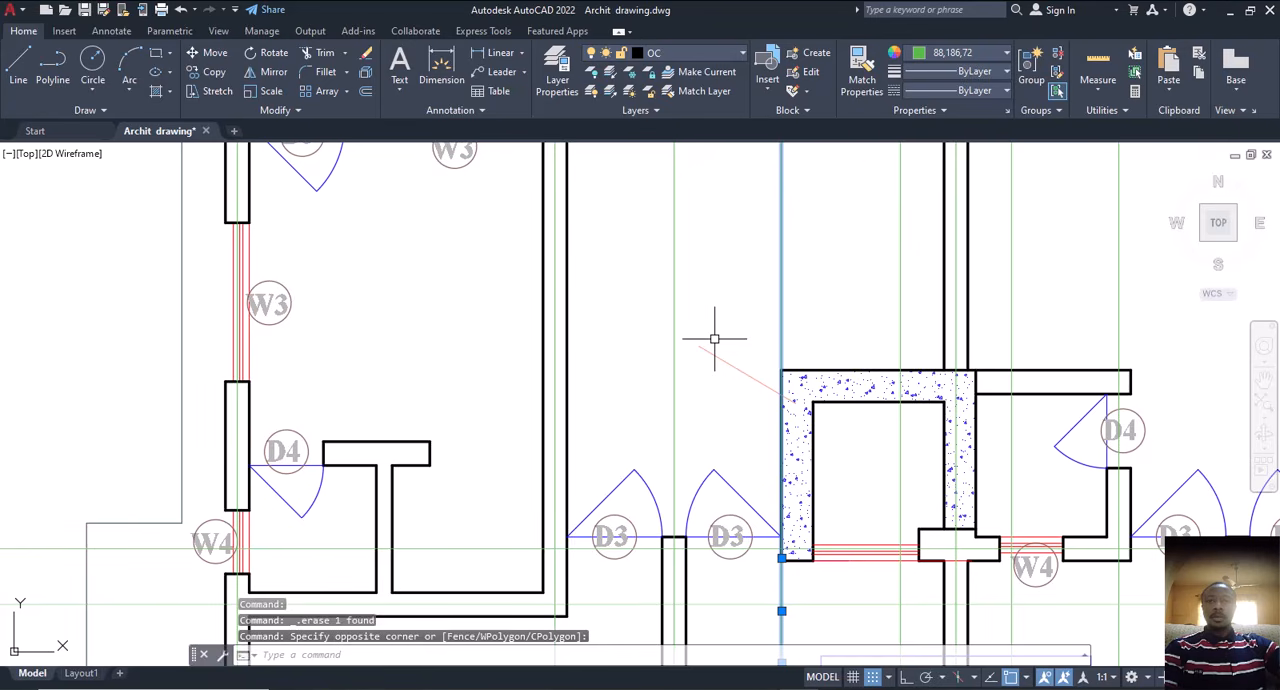
{"action": "type", "text": "m"}
{"action": "key", "text": "Return"}
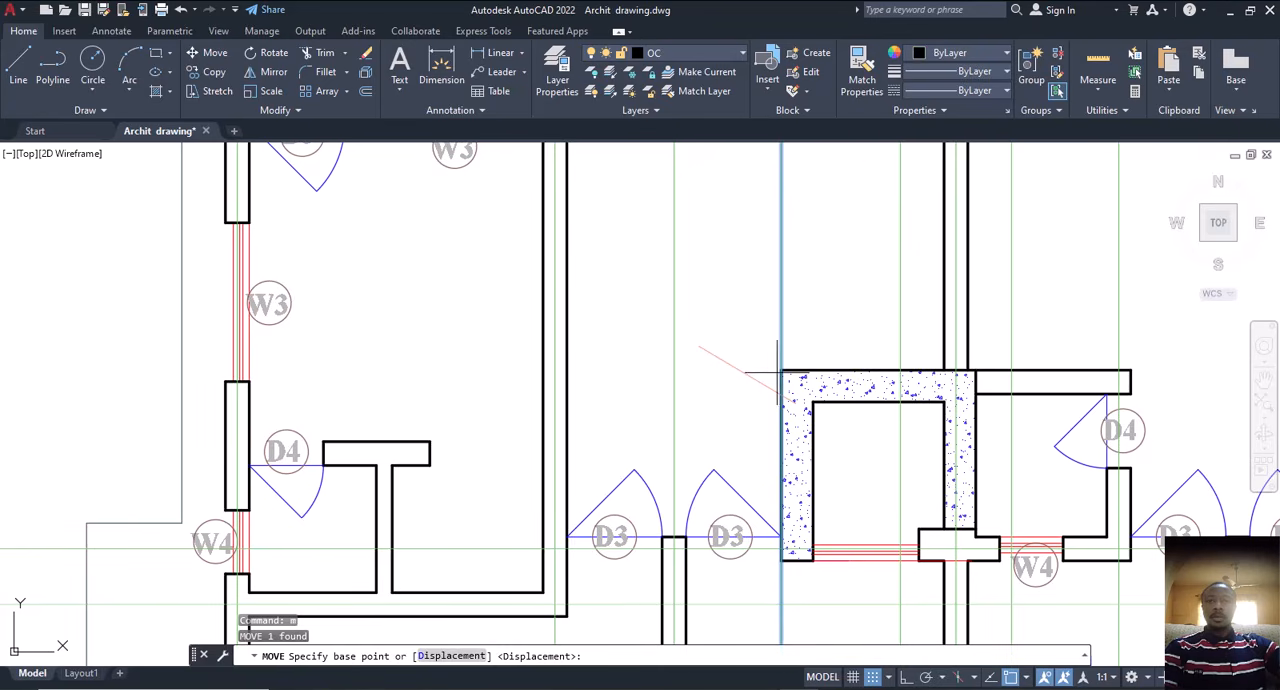
{"action": "left_click", "coordinate": [781, 370]}
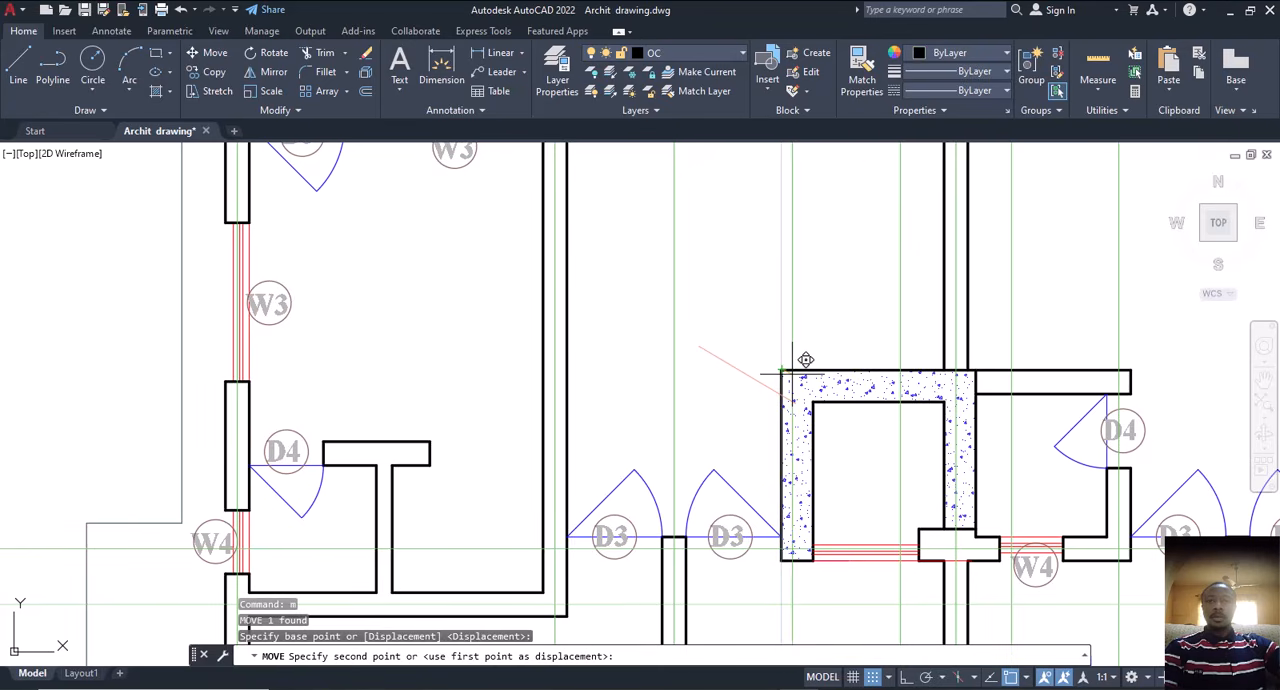
{"action": "type", "text": "150"}
{"action": "key", "text": "Return"}
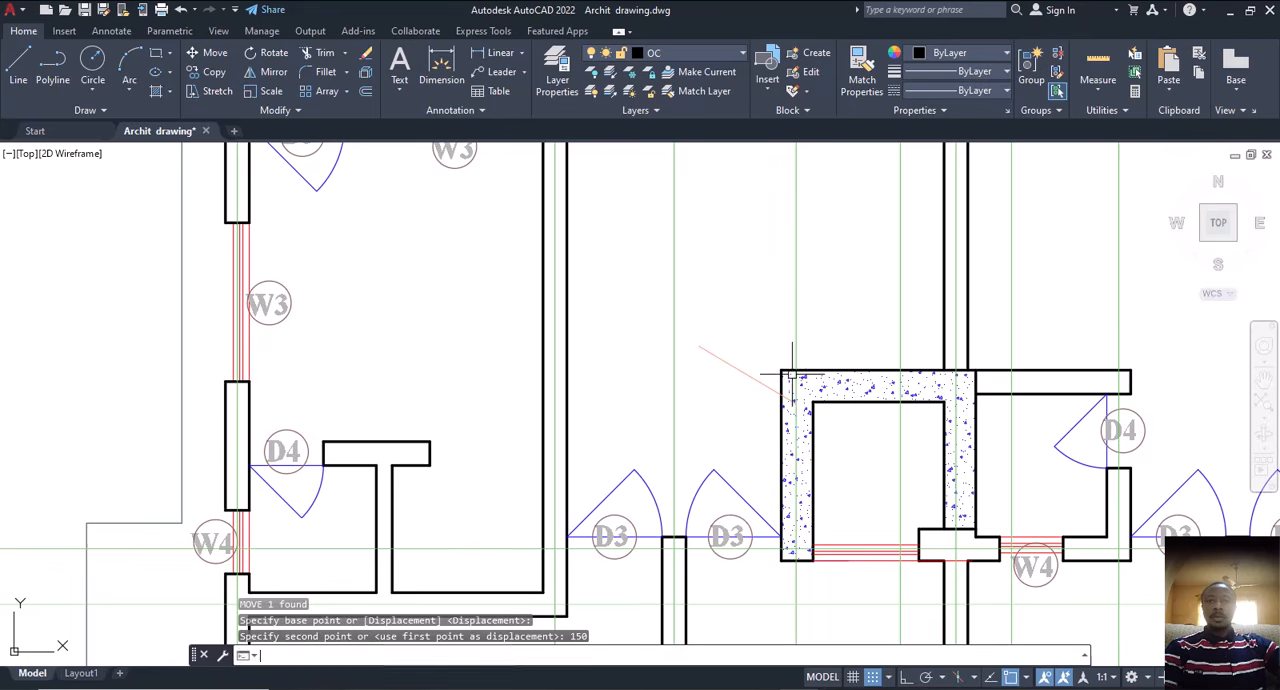
{"action": "key", "text": "Escape"}
{"action": "left_click_drag", "start_coordinate": [805, 296], "coordinate": [766, 306]}
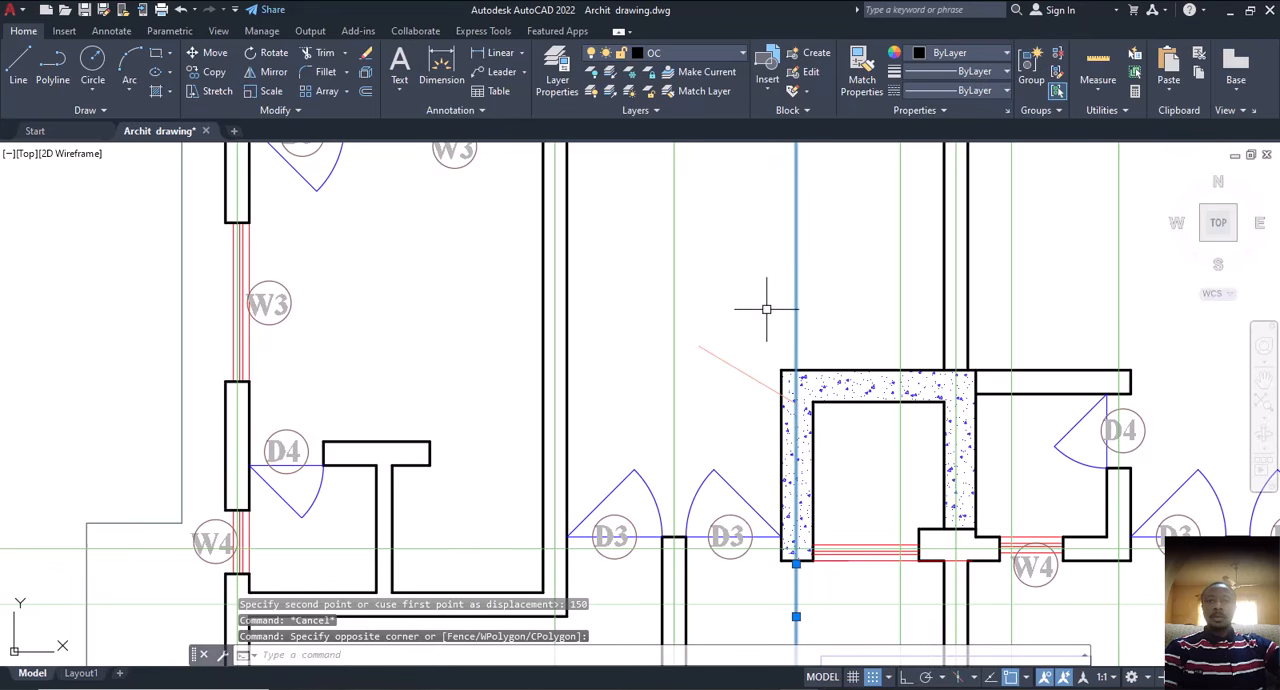
{"action": "type", "text": "co"}
{"action": "key", "text": "Return"}
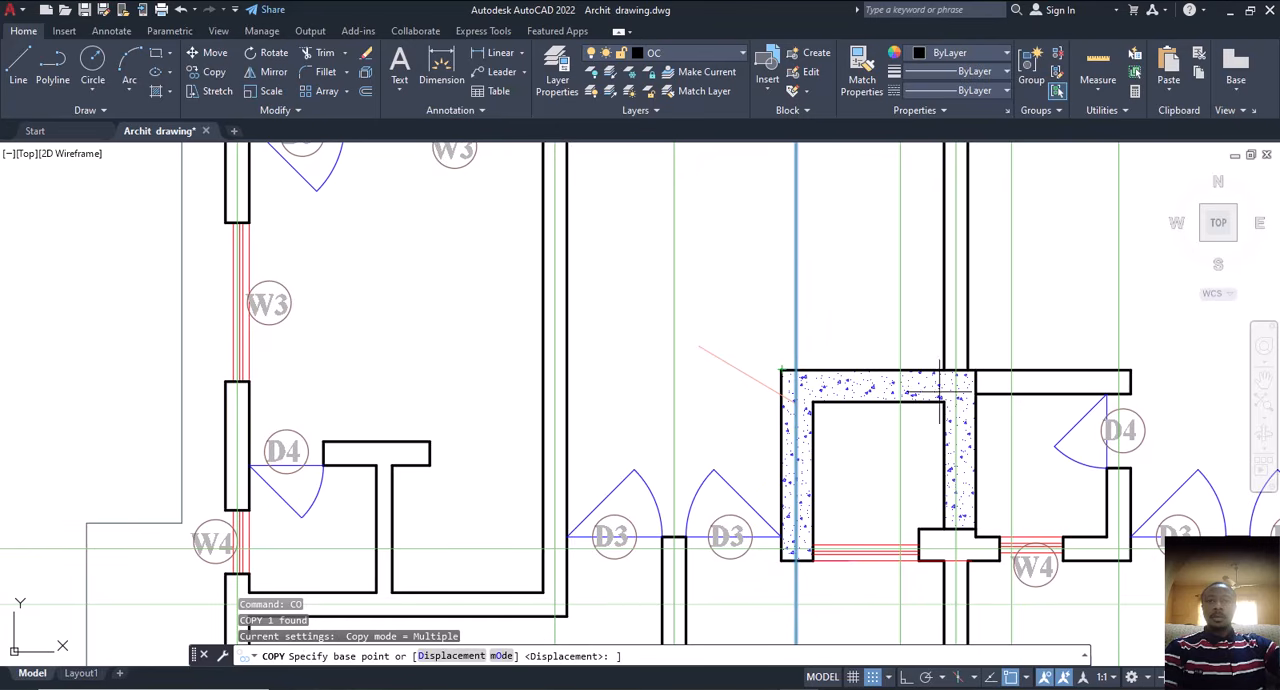
{"action": "scroll", "coordinate": [950, 385], "scroll_direction": "up", "scroll_amount": 5}
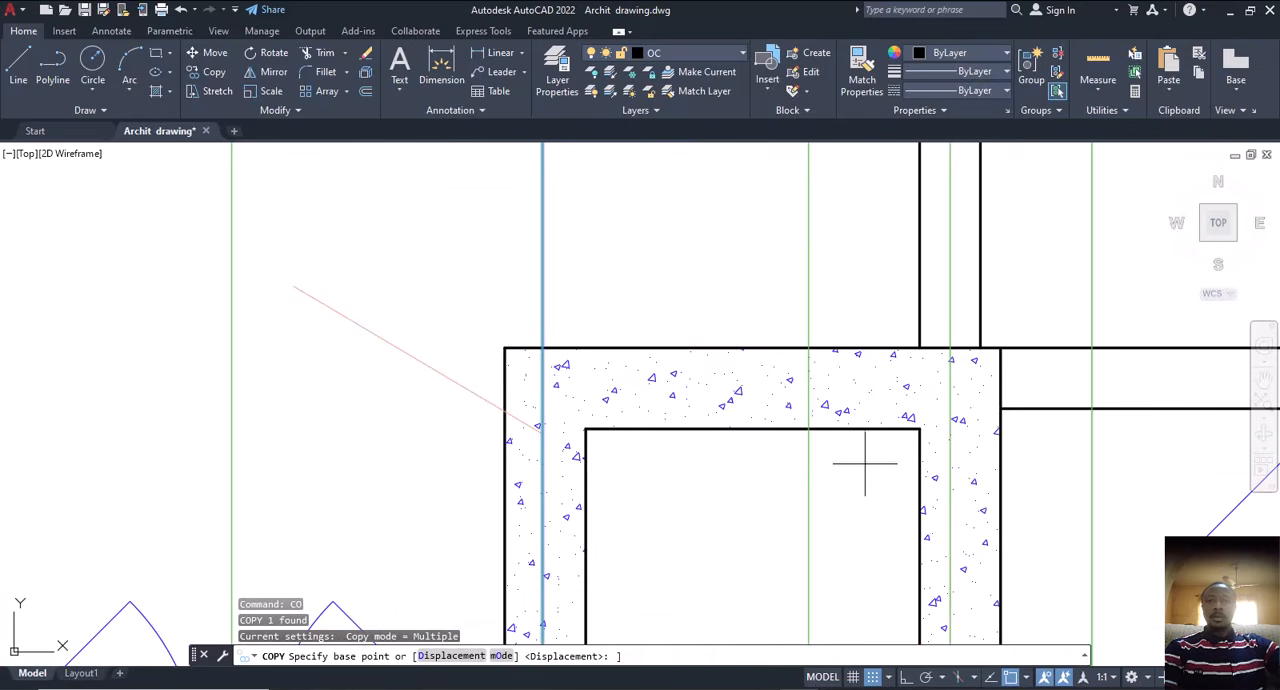
{"action": "key", "text": "Escape"}
{"action": "left_click", "coordinate": [575, 246]}
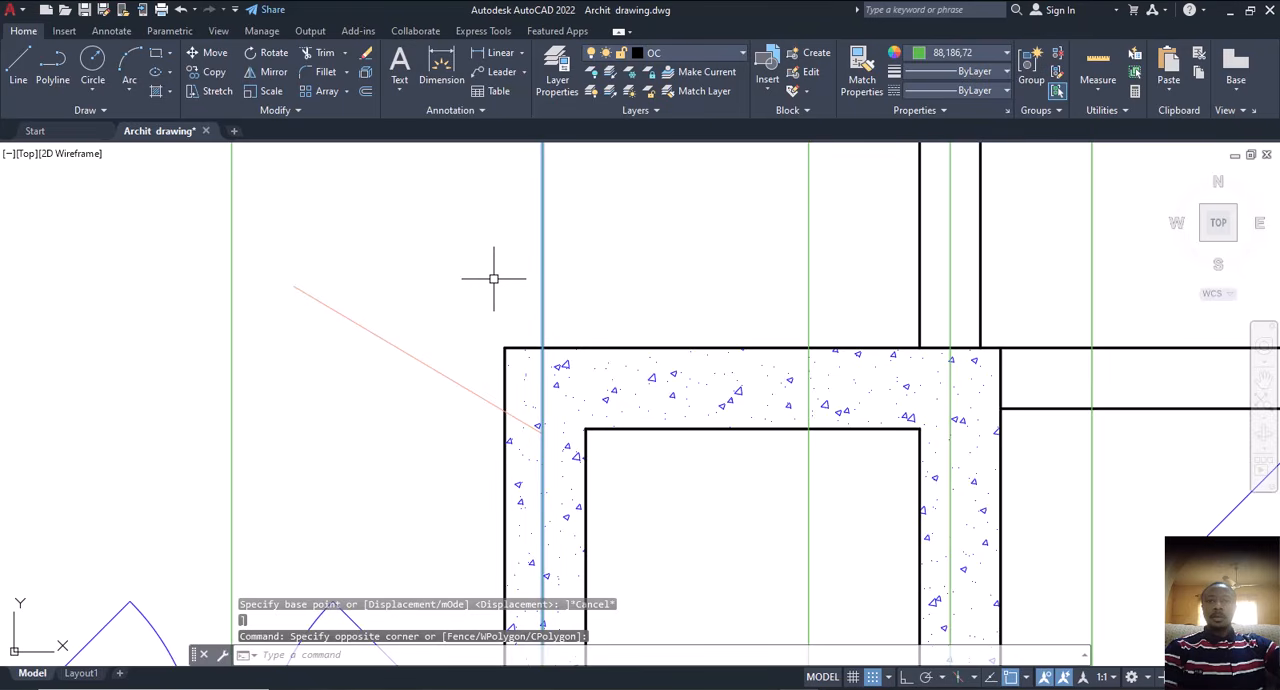
{"action": "key", "text": "BackSpace"}
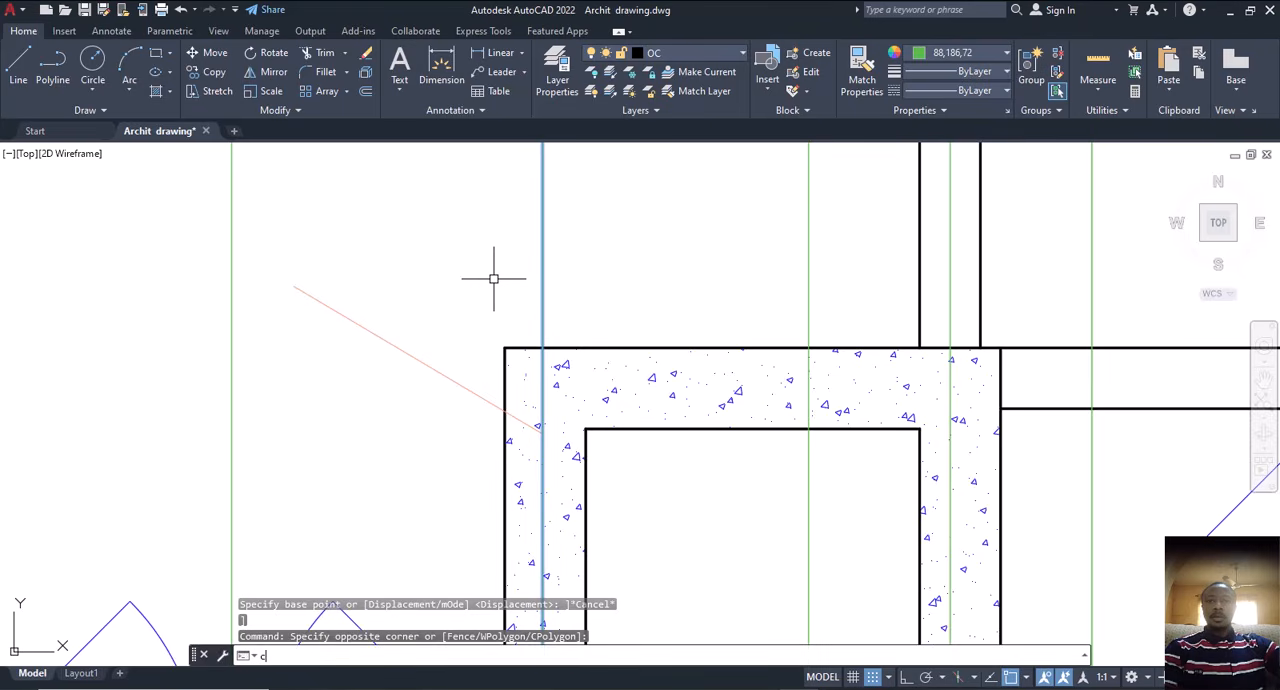
{"action": "type", "text": "c"}
{"action": "key", "text": "Return"}
{"action": "left_click", "coordinate": [505, 348]}
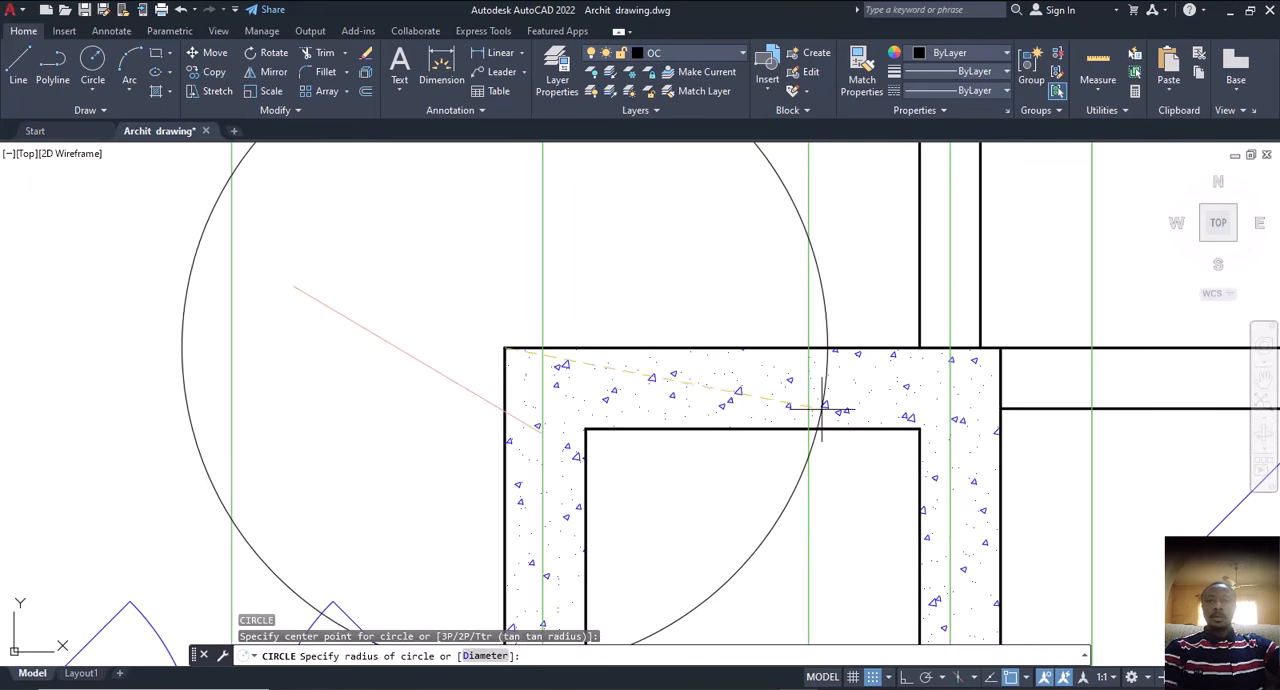
{"action": "key", "text": "Escape"}
{"action": "left_click", "coordinate": [624, 246]}
{"action": "left_click", "coordinate": [458, 278]}
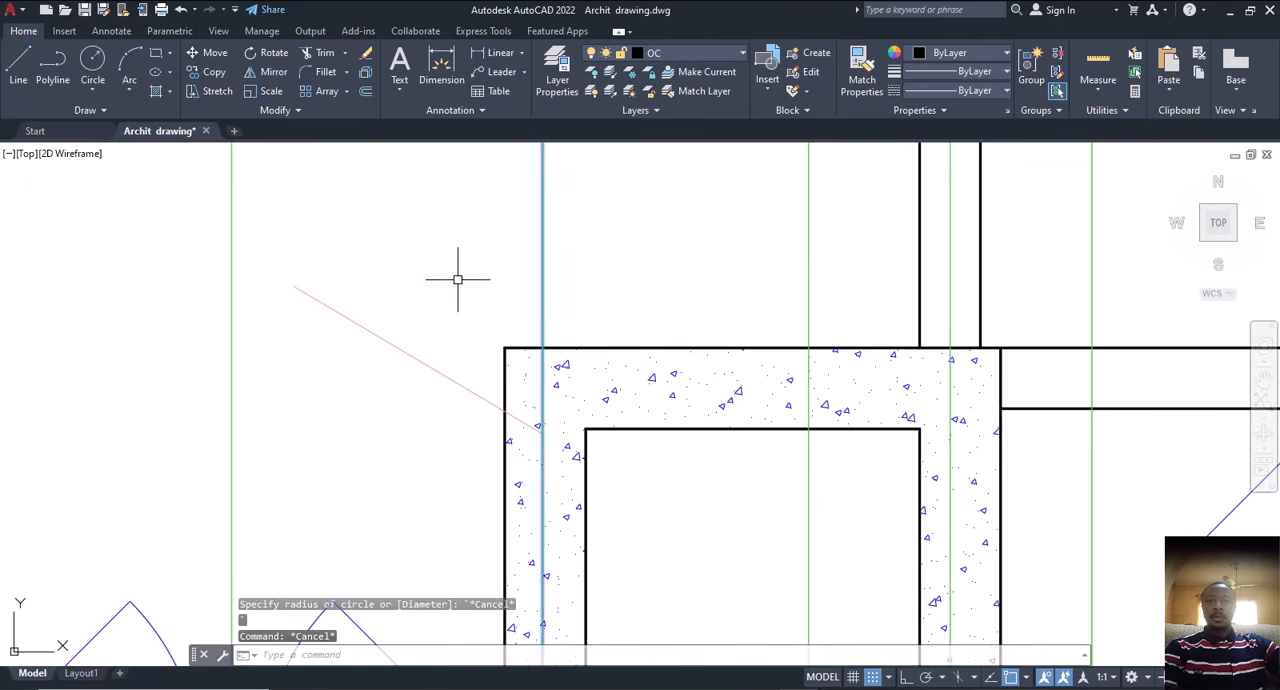
{"action": "key", "text": "Escape"}
Step: Delete the leftover leader line of the removed lift wall note
{"action": "left_click", "coordinate": [420, 299]}
{"action": "left_click", "coordinate": [337, 384]}
{"action": "key", "text": "Delete"}
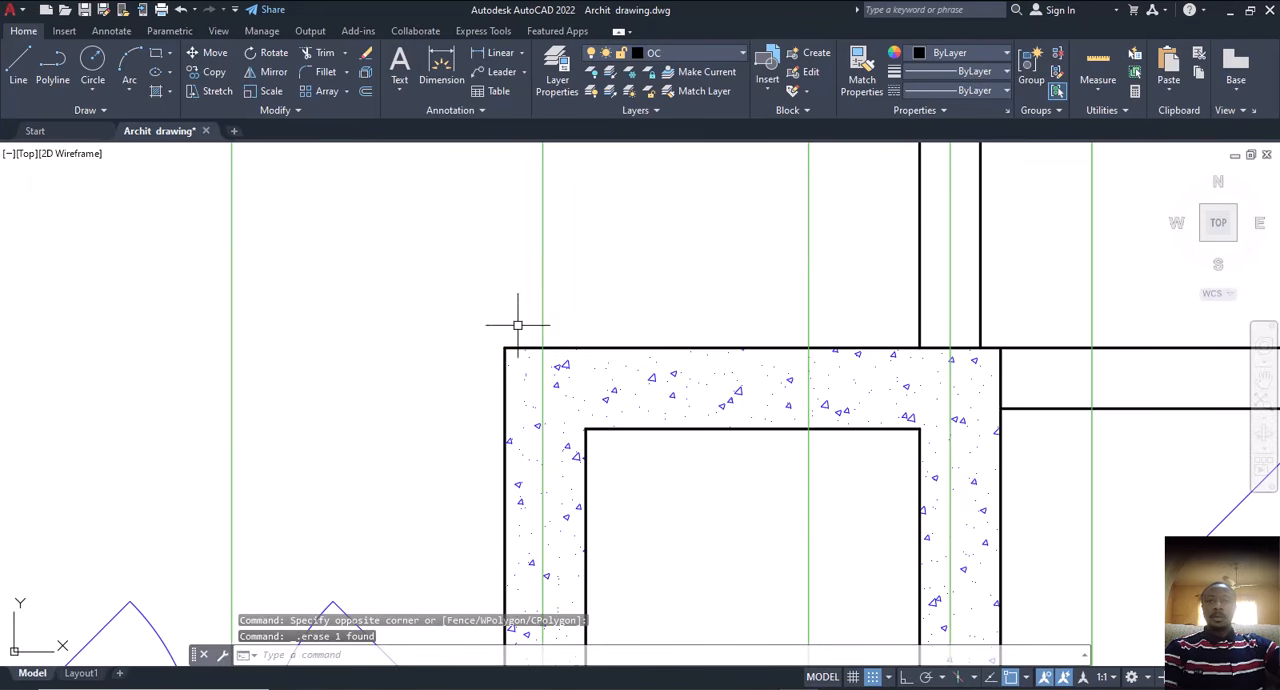
Step: Copy the left lift wall's vertical centre line to the right lift wall, from the outer upper-left corner to the inner upper-right corner
{"action": "left_click", "coordinate": [600, 234]}
{"action": "left_click", "coordinate": [445, 276]}
{"action": "type", "text": "c"}
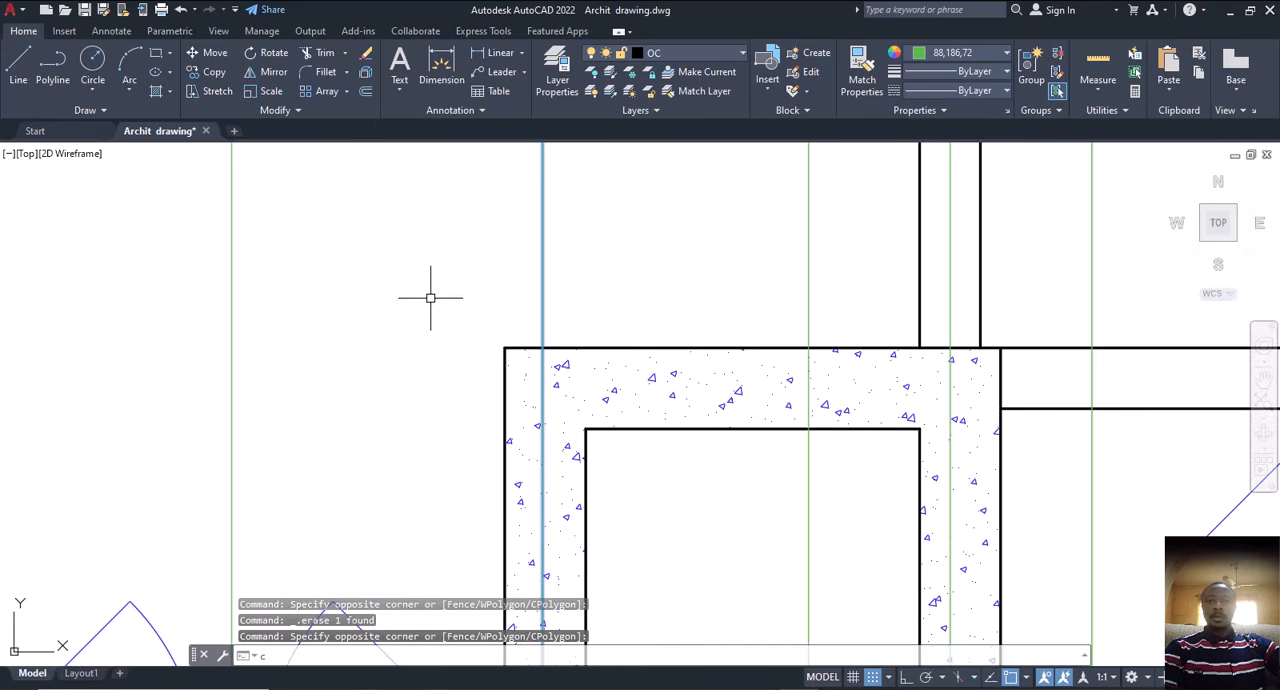
{"action": "type", "text": "o"}
{"action": "key", "text": "Return"}
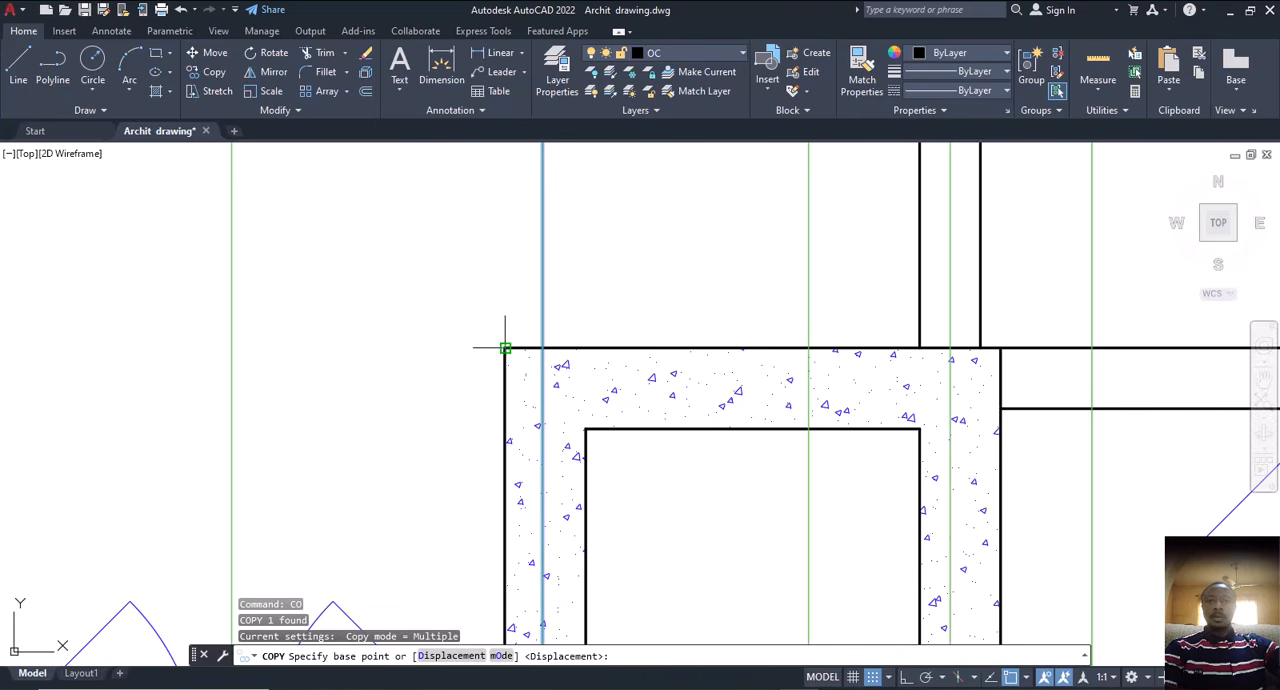
{"action": "left_click", "coordinate": [505, 348]}
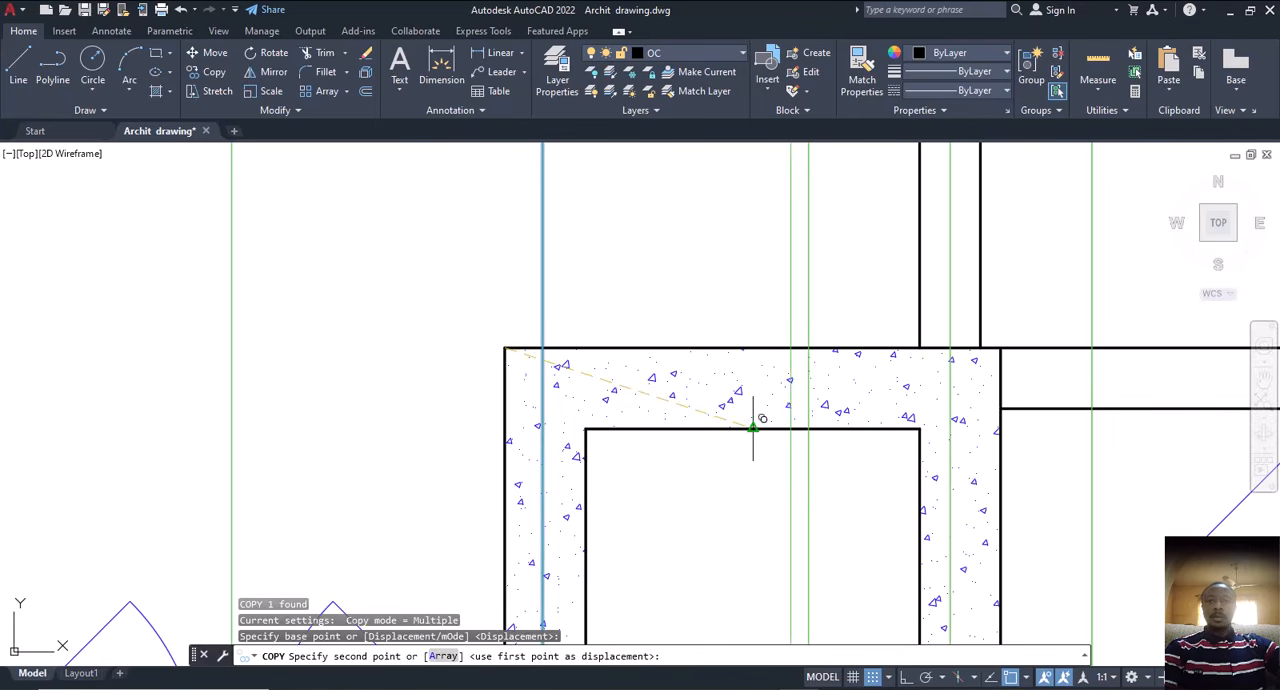
{"action": "left_click", "coordinate": [919, 428]}
{"action": "key", "text": "Escape"}
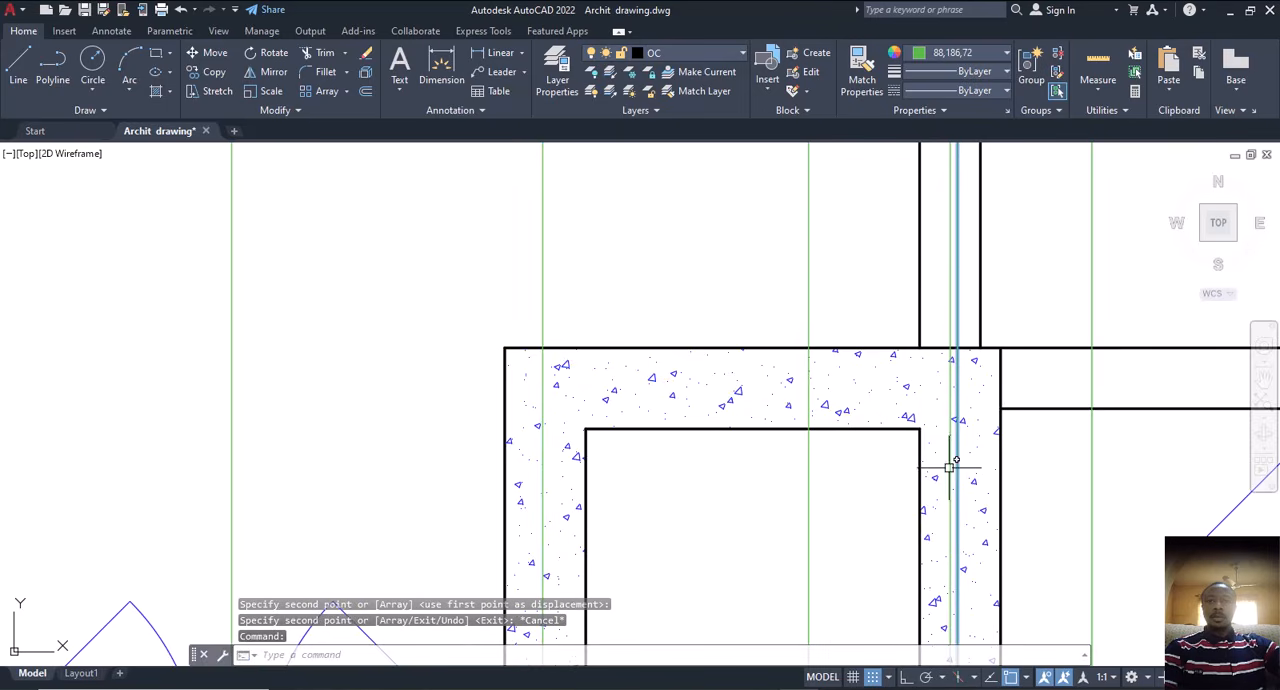
Step: Set the colour of the copied centre line in the right lift wall to red 237,31,36
{"action": "left_click", "coordinate": [944, 54]}
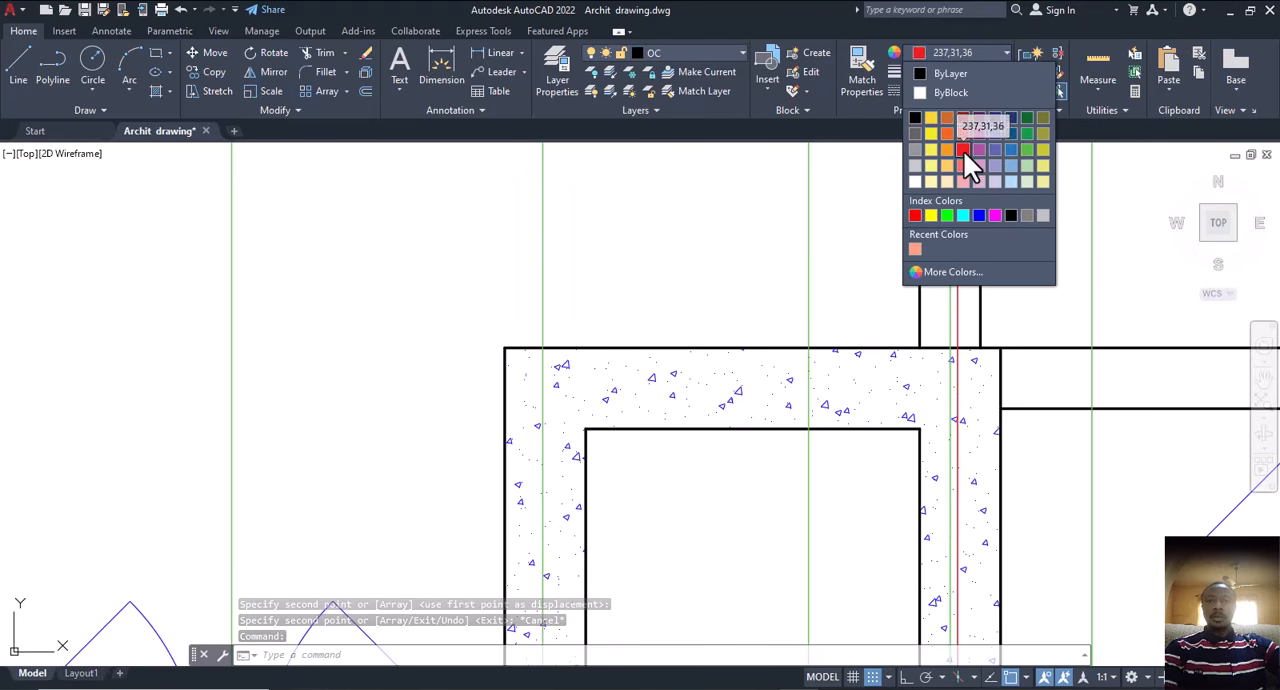
{"action": "left_click", "coordinate": [963, 150]}
{"action": "key", "text": "Escape"}
Step: Match the properties of the right lift wall's red centre line onto the vertical centre line of the left lift wall
{"action": "scroll", "coordinate": [745, 320], "scroll_direction": "down", "scroll_amount": 5}
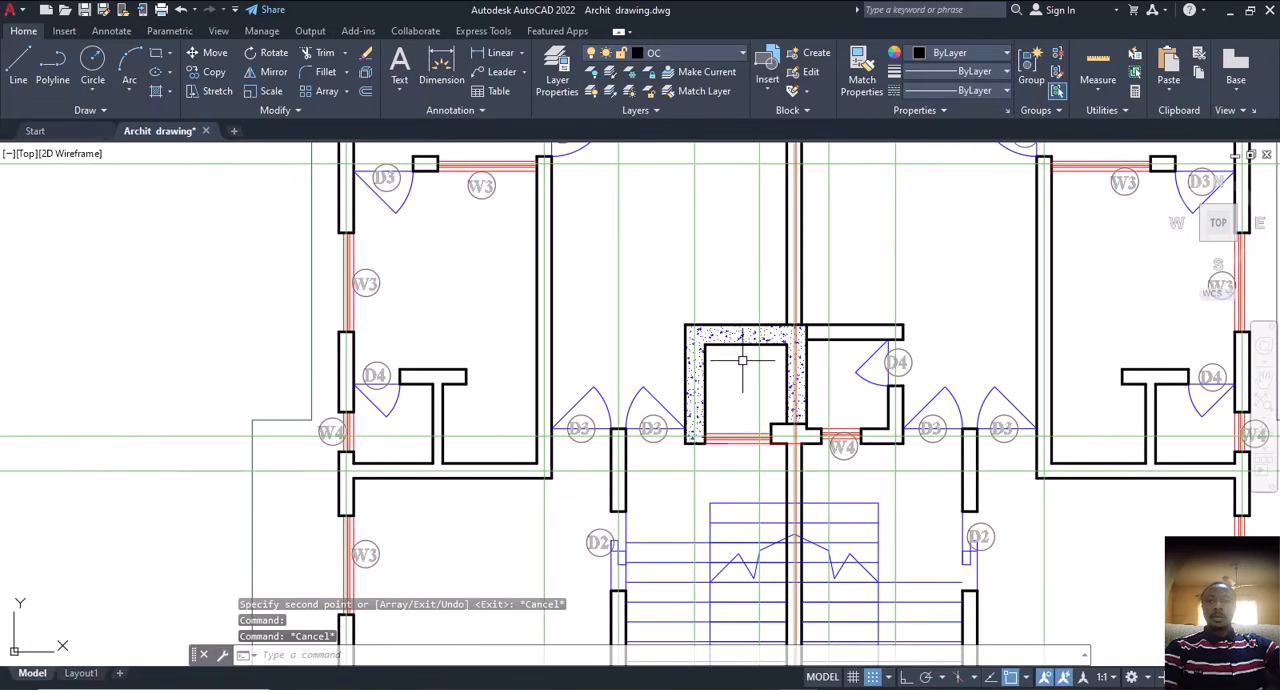
{"action": "mouse_move", "coordinate": [746, 378]}
{"action": "middle_mouse_down"}
{"action": "mouse_move", "coordinate": [811, 369]}
{"action": "mouse_move", "coordinate": [743, 380]}
{"action": "mouse_move", "coordinate": [777, 407]}
{"action": "middle_mouse_up"}
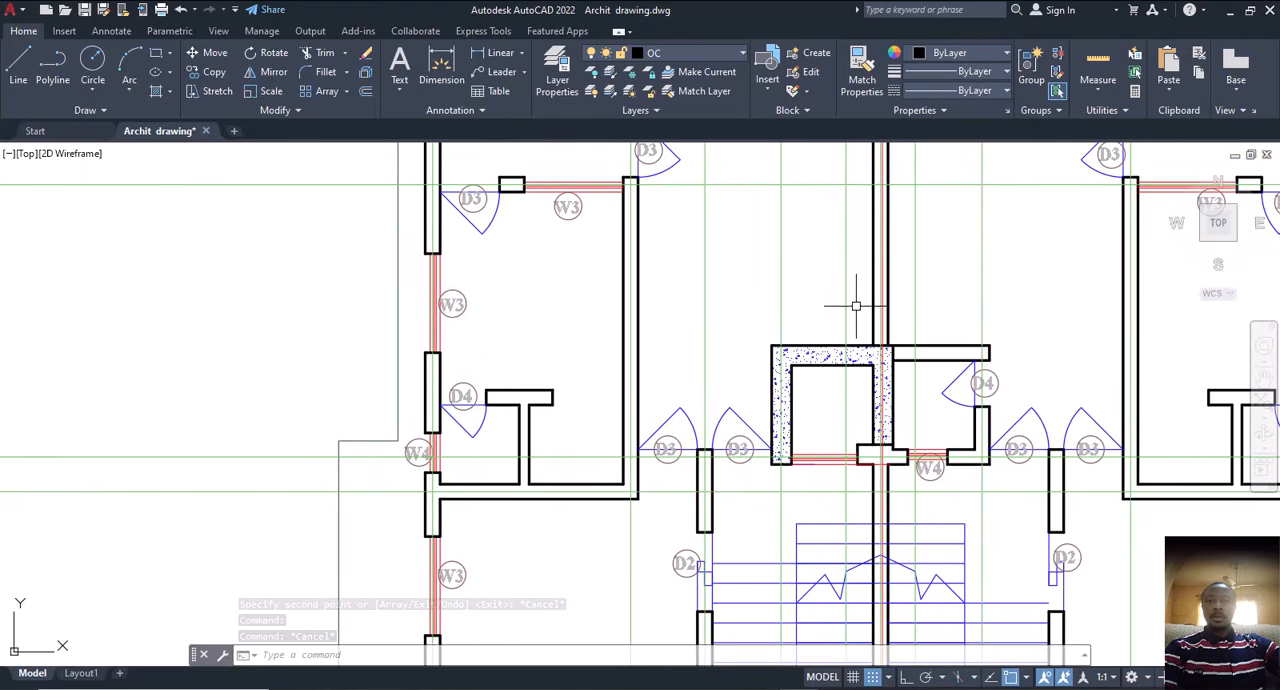
{"action": "scroll", "coordinate": [880, 342], "scroll_direction": "up", "scroll_amount": 6}
{"action": "left_click", "coordinate": [888, 324]}
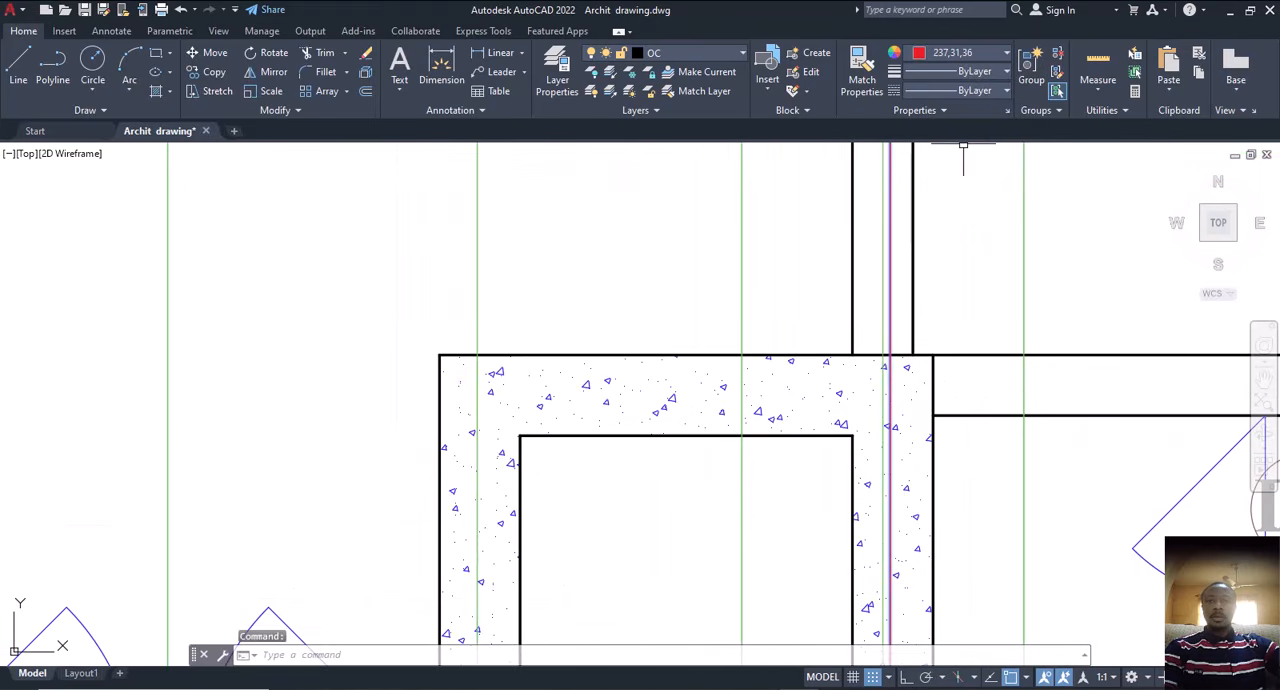
{"action": "left_click", "coordinate": [876, 84]}
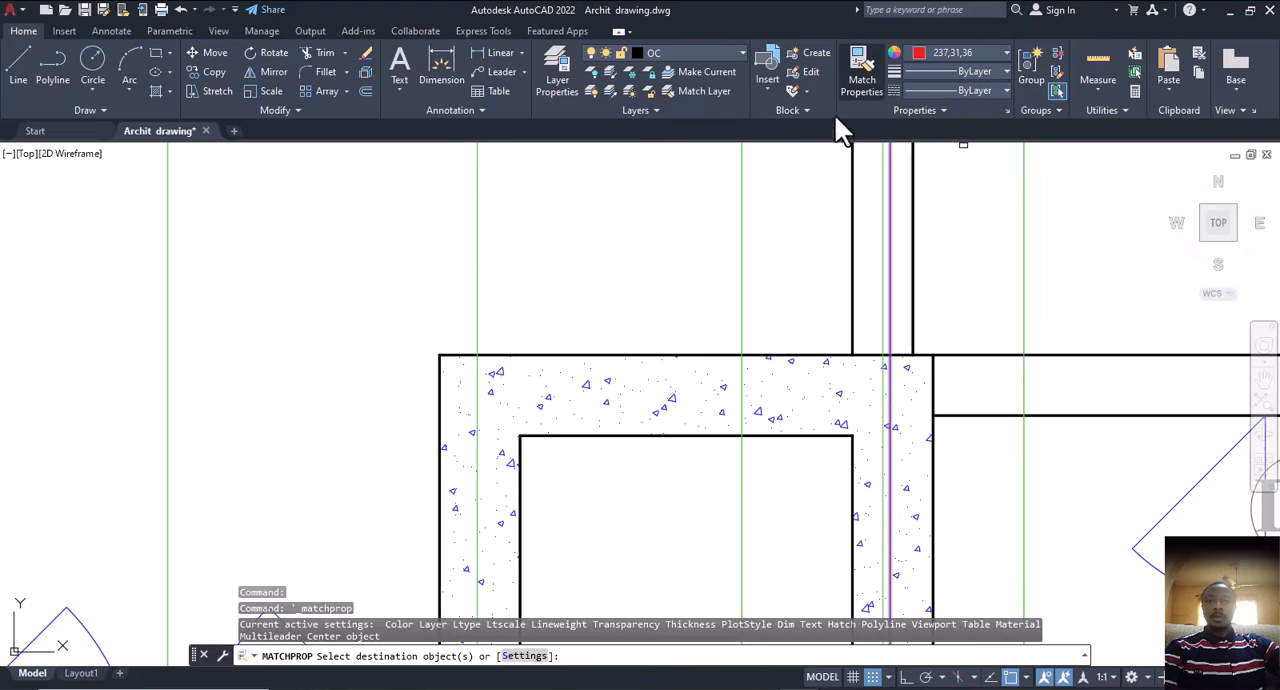
{"action": "left_click", "coordinate": [477, 303]}
{"action": "key", "text": "Escape"}
{"action": "scroll", "coordinate": [700, 370], "scroll_direction": "down", "scroll_amount": 5}
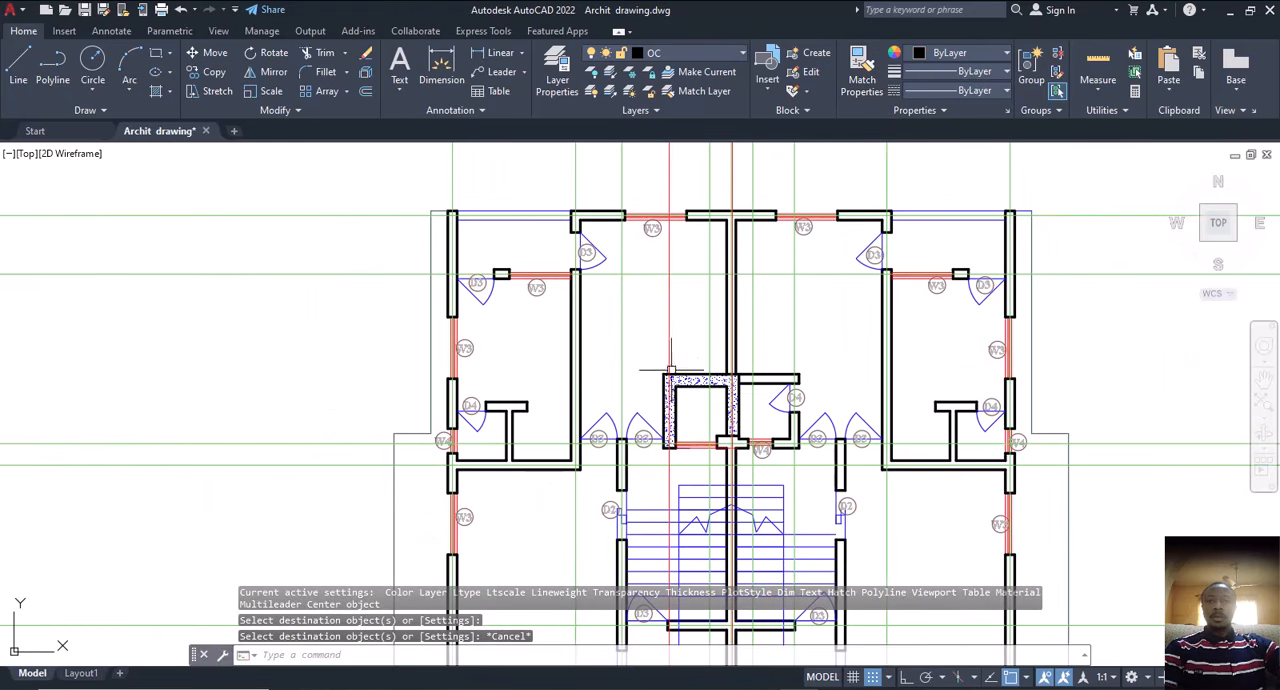
Step: Copy the horizontal construction line above the lift, from its crossing with the left red centre line to the lift wall's outer upper-left corner
{"action": "scroll", "coordinate": [676, 385], "scroll_direction": "up", "scroll_amount": 4}
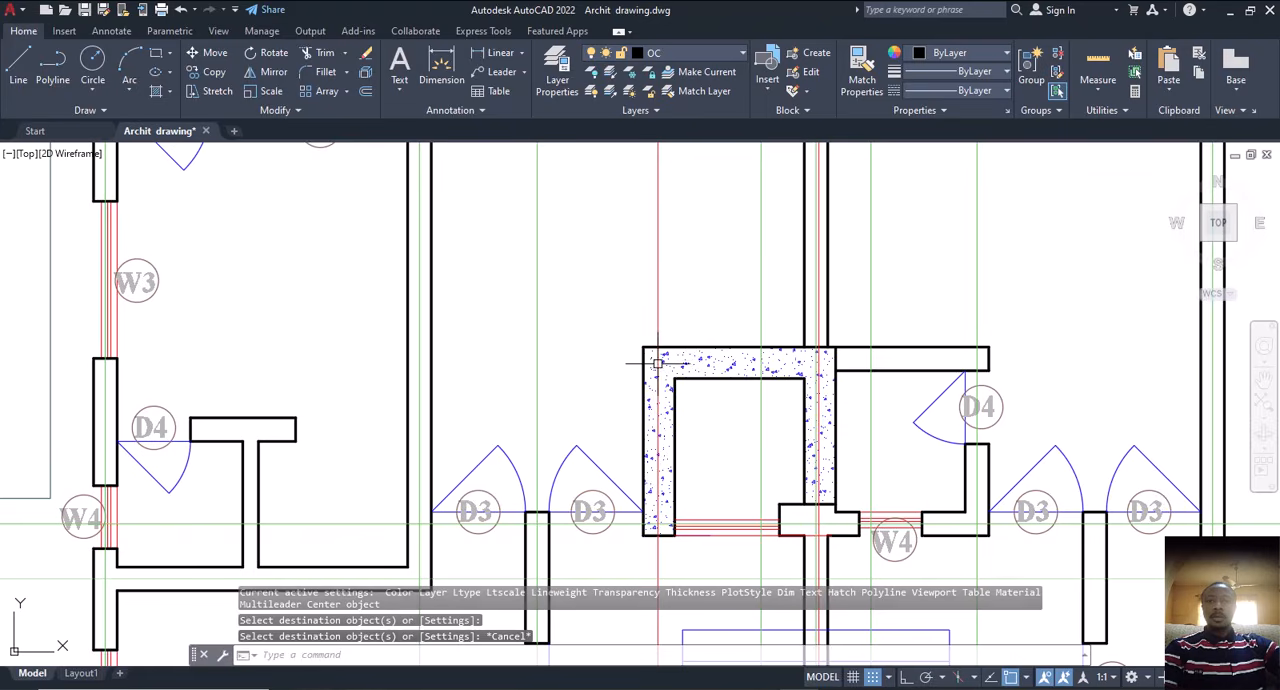
{"action": "scroll", "coordinate": [677, 425], "scroll_direction": "down", "scroll_amount": 2}
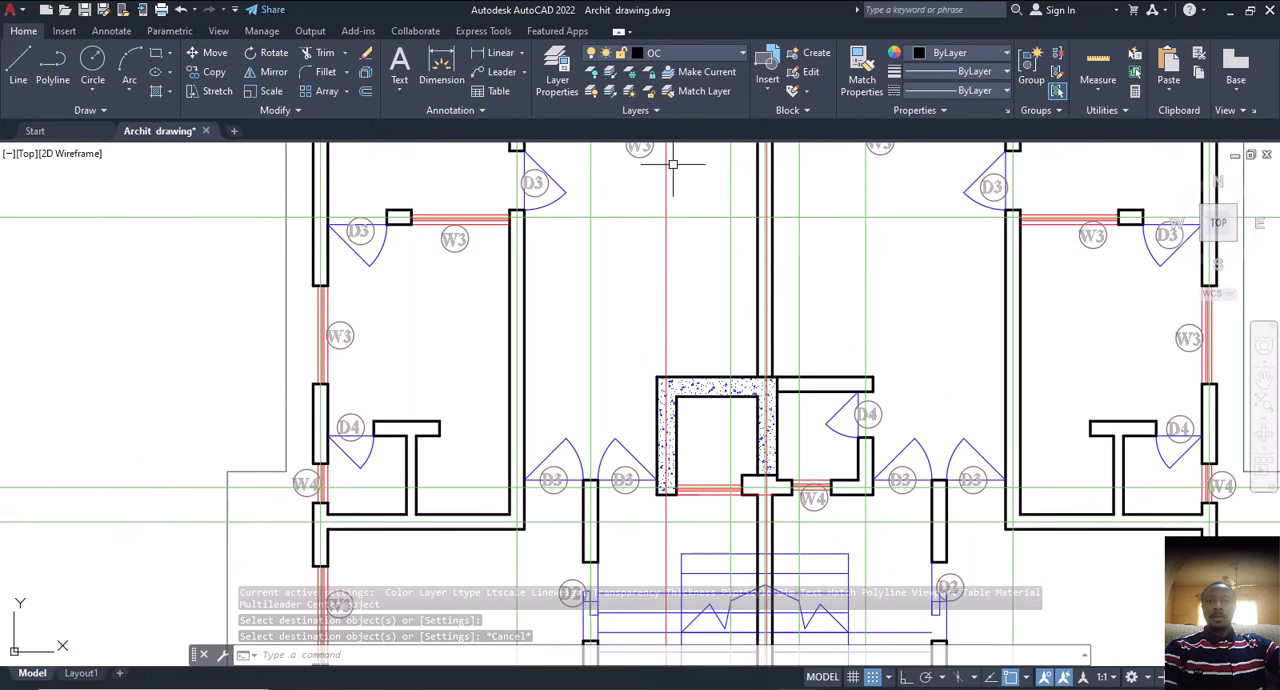
{"action": "left_click", "coordinate": [689, 216]}
{"action": "type", "text": "c"}
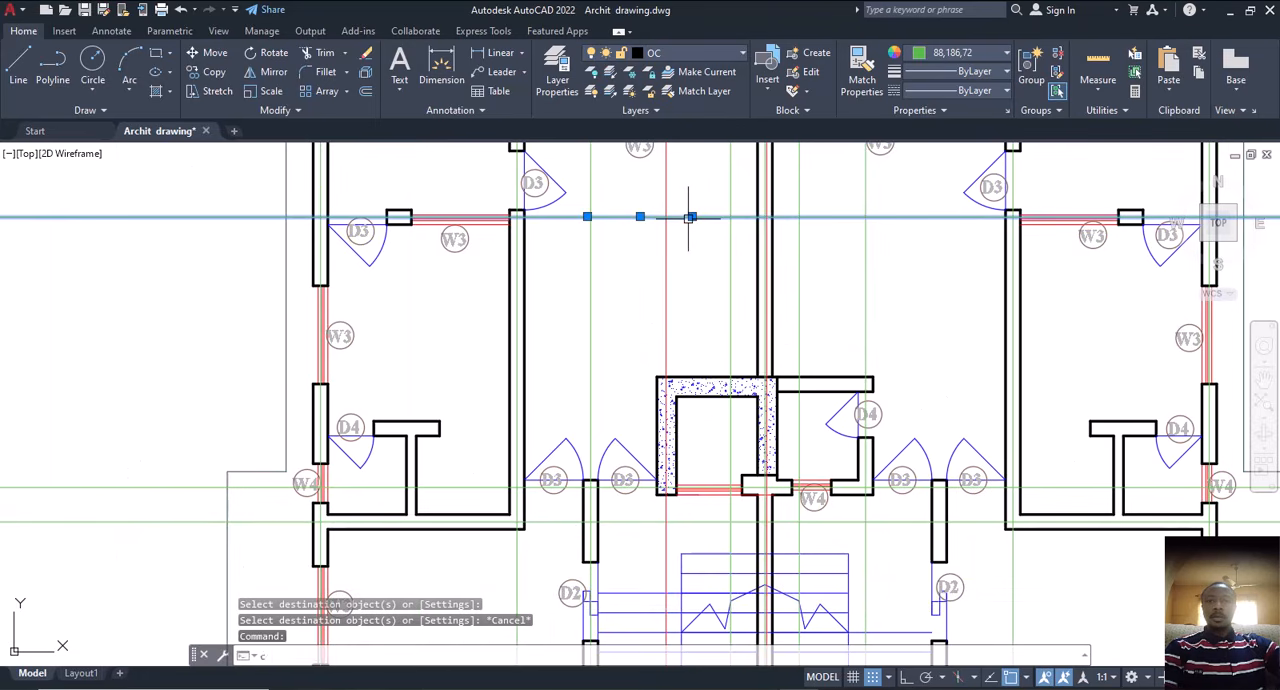
{"action": "type", "text": "o"}
{"action": "key", "text": "Return"}
{"action": "left_click", "coordinate": [666, 219]}
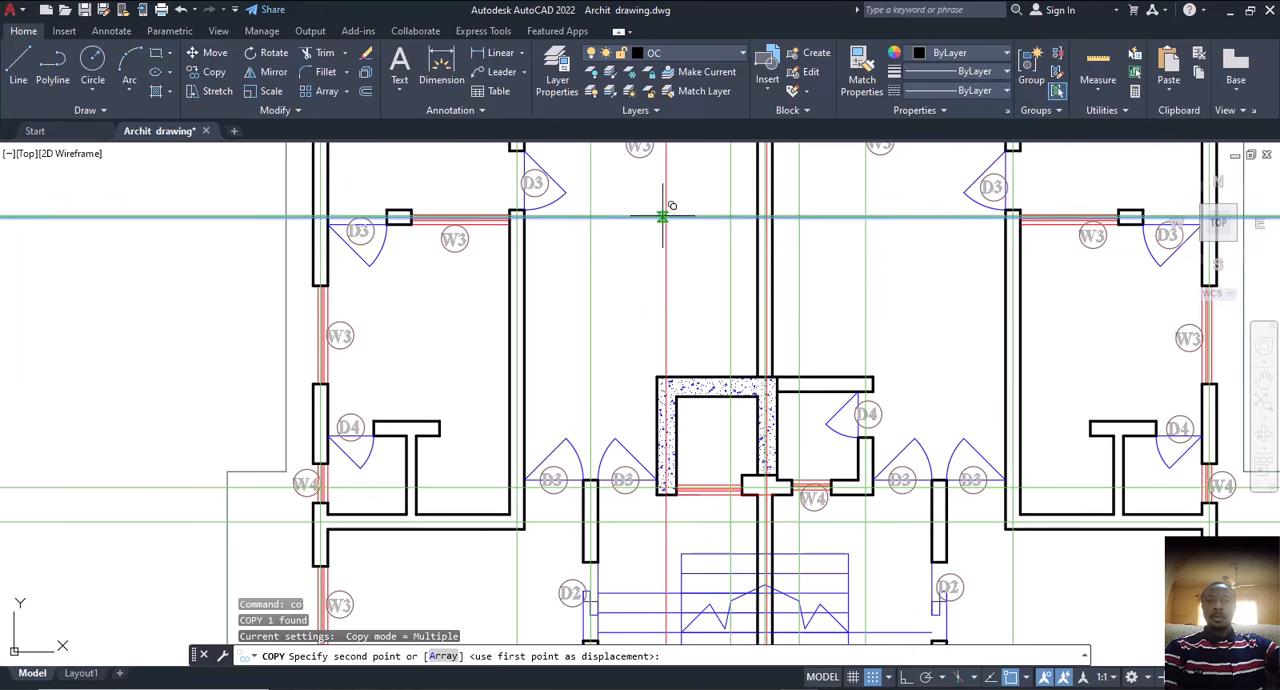
{"action": "scroll", "coordinate": [664, 366], "scroll_direction": "up", "scroll_amount": 5}
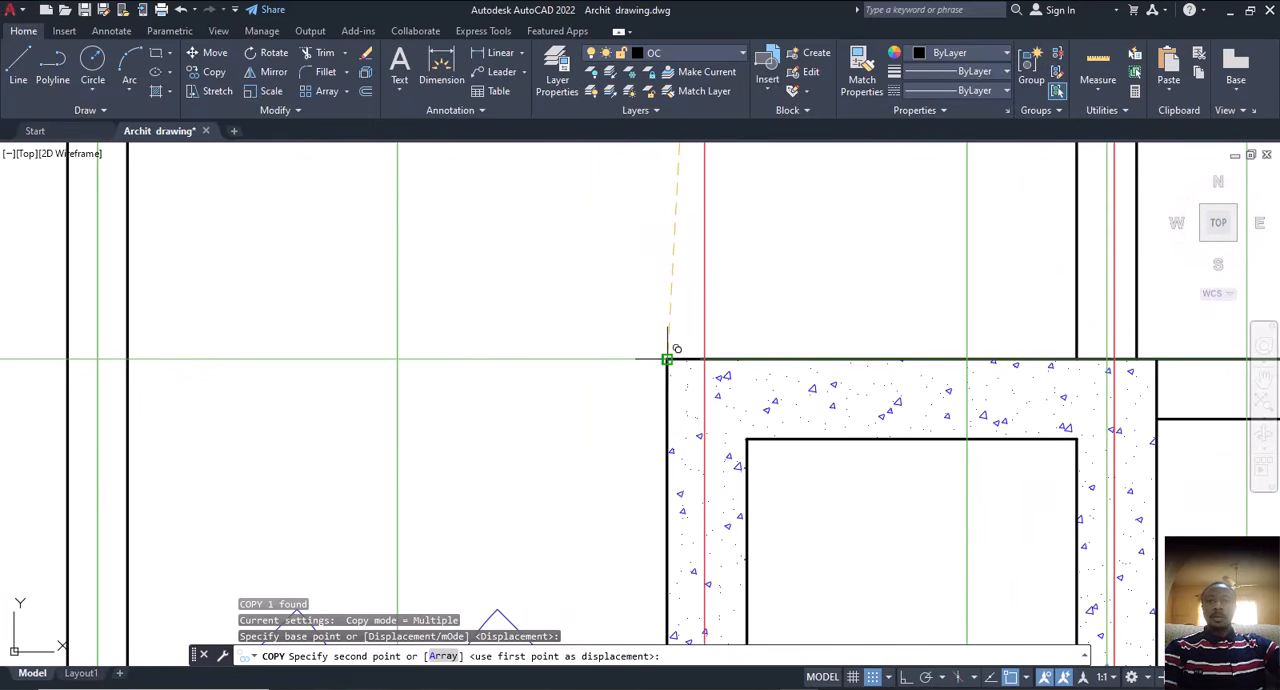
{"action": "left_click", "coordinate": [668, 358]}
{"action": "key", "text": "Escape"}
Step: Move the copied horizontal line 150 down from the lift wall's outer upper-left corner to the centre of the upper wall
{"action": "left_click_drag", "start_coordinate": [629, 329], "coordinate": [565, 411]}
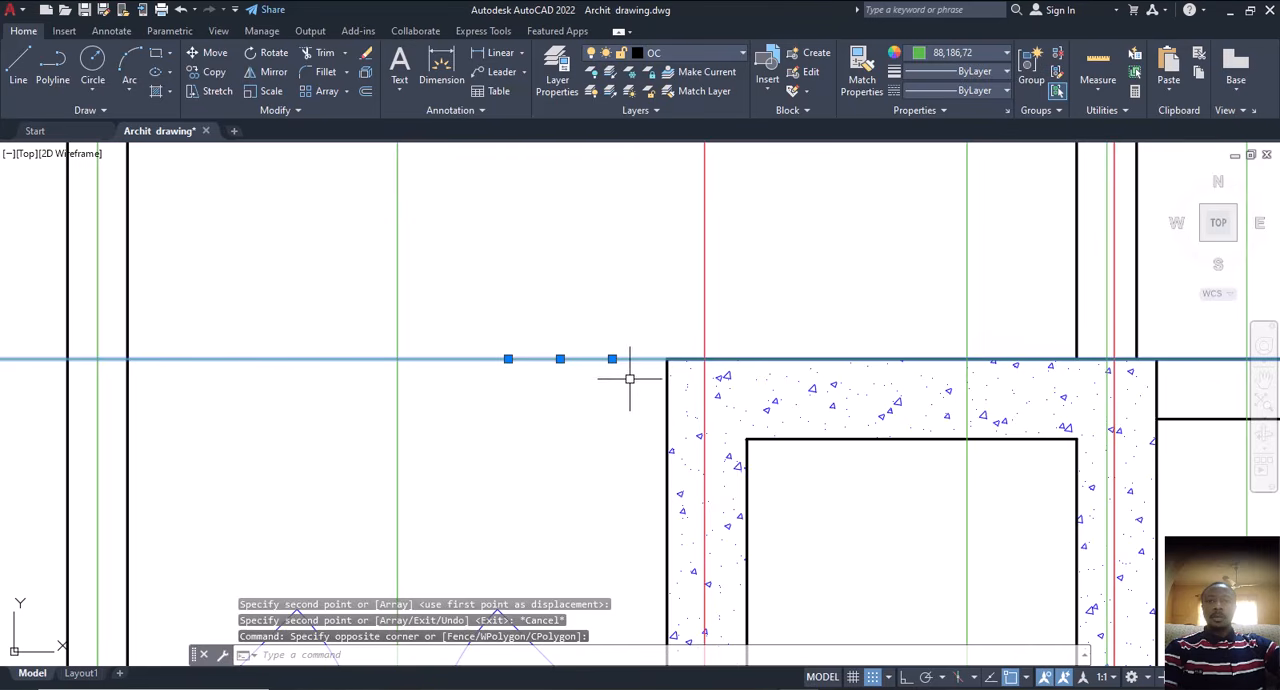
{"action": "type", "text": "m"}
{"action": "key", "text": "Return"}
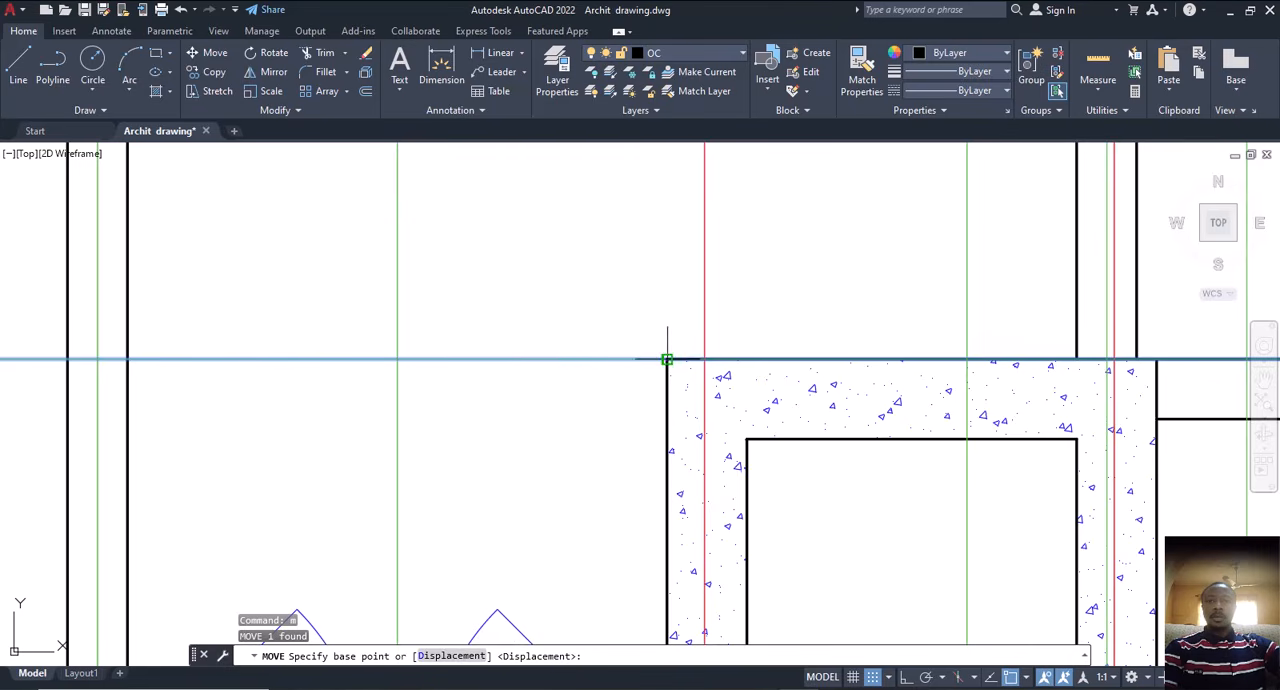
{"action": "left_click", "coordinate": [667, 358]}
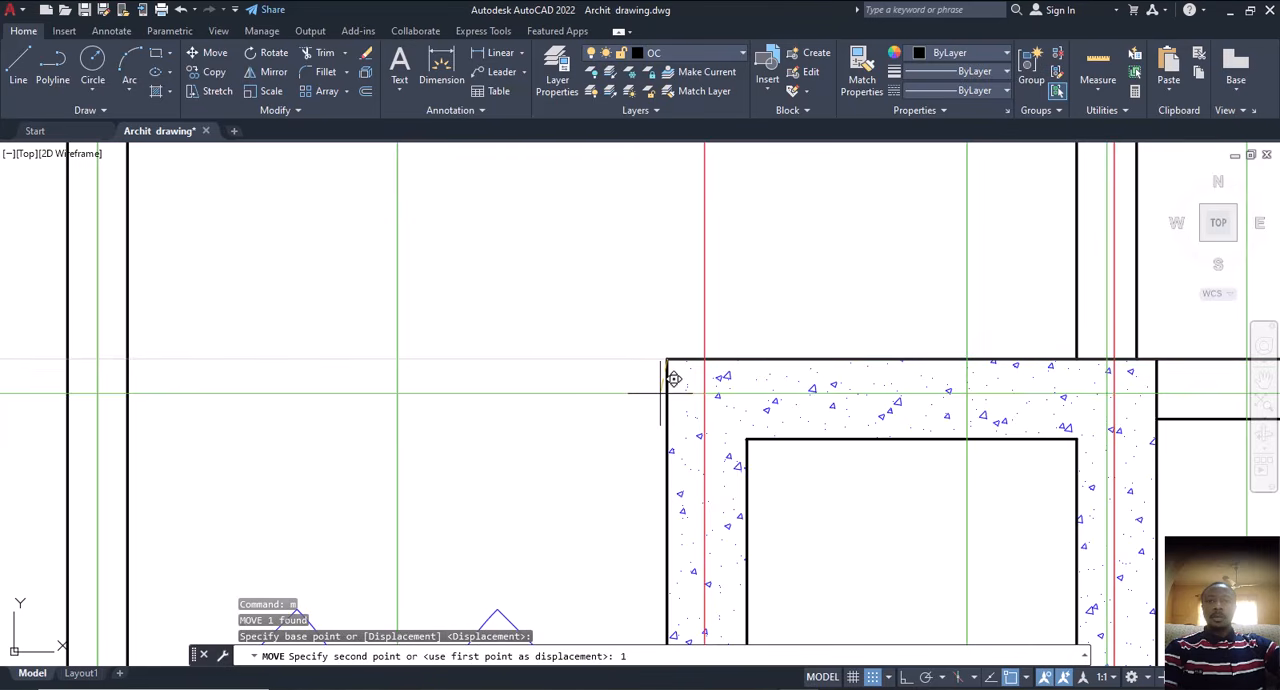
{"action": "type", "text": "150"}
{"action": "key", "text": "Return"}
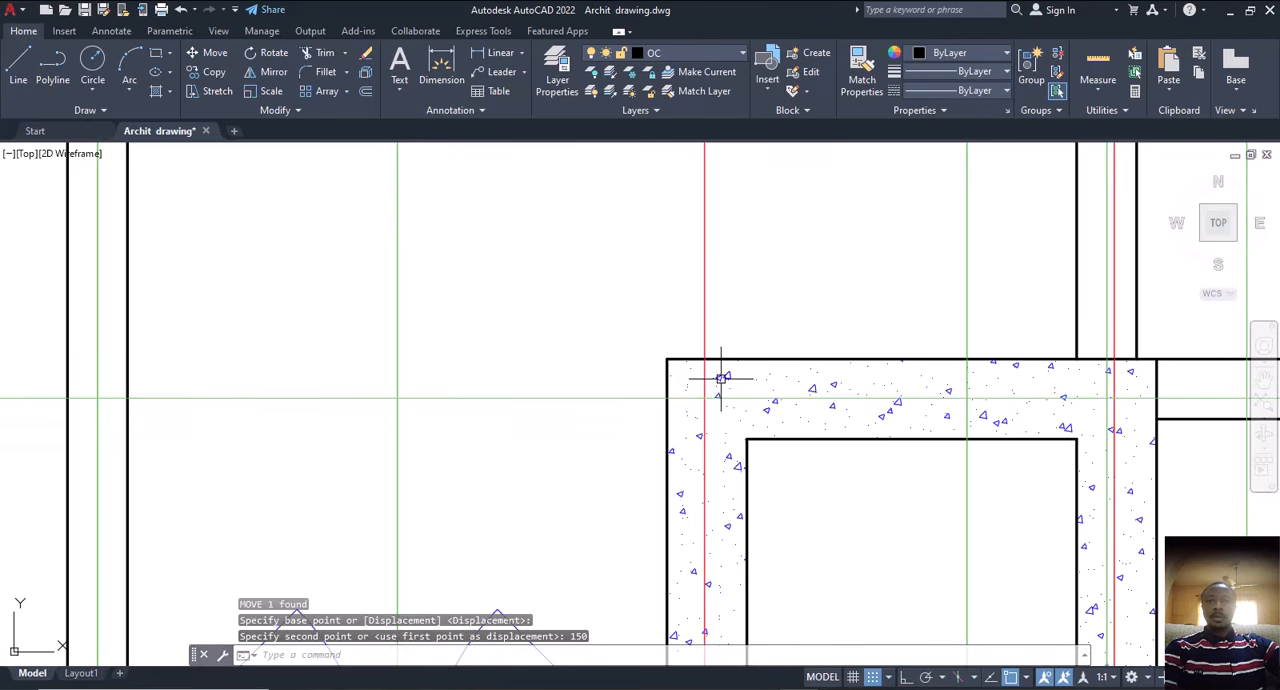
{"action": "key", "text": "Escape"}
Step: Match the properties of the left lift wall's red centre line onto the horizontal centre line of the upper lift wall
{"action": "left_click", "coordinate": [702, 288]}
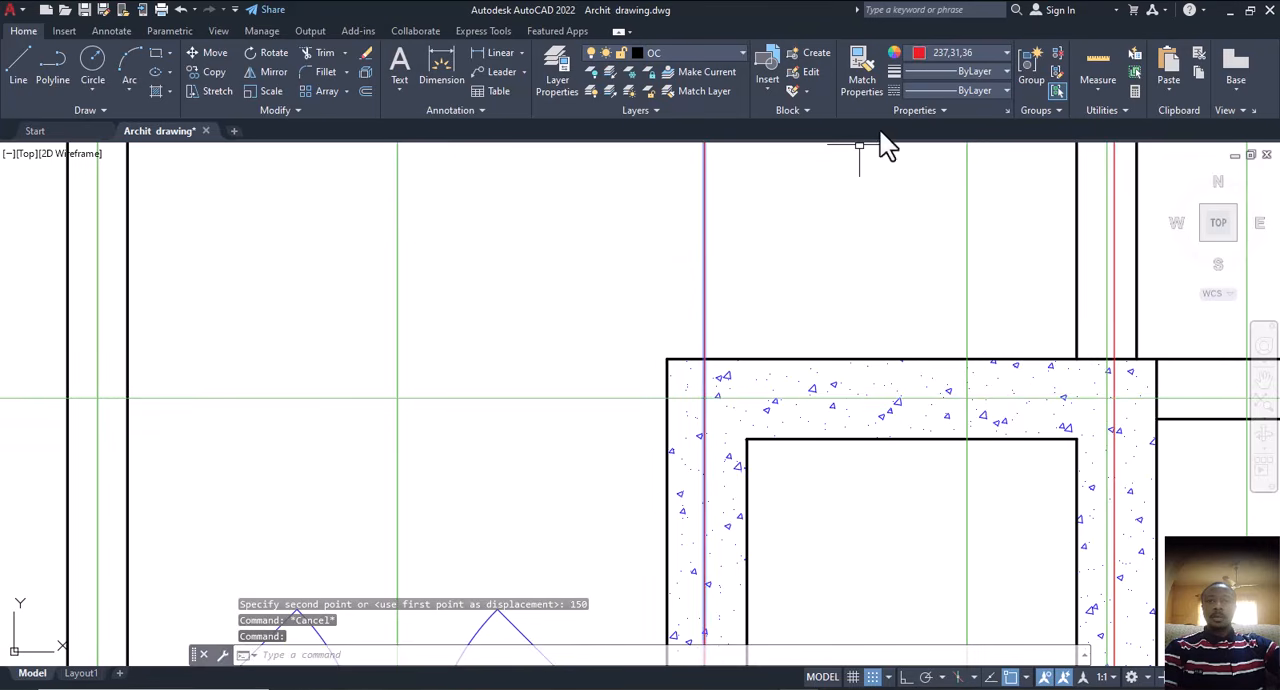
{"action": "left_click", "coordinate": [868, 80]}
{"action": "left_click", "coordinate": [591, 374]}
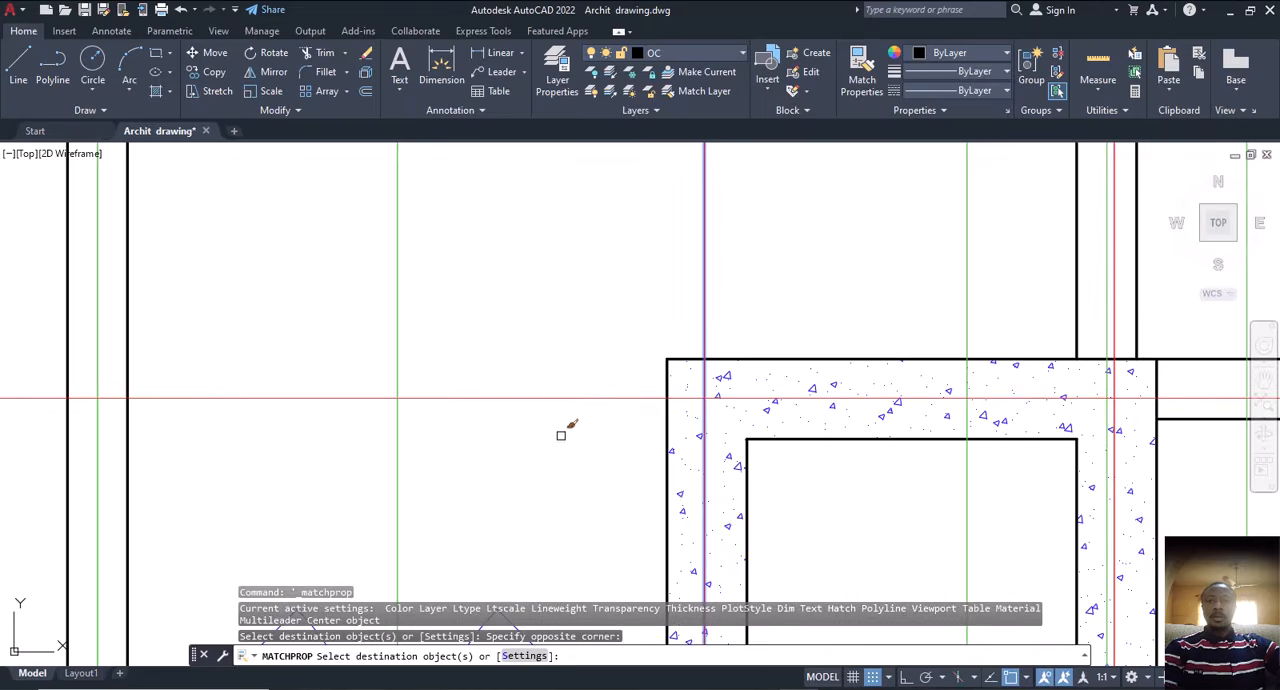
{"action": "scroll", "coordinate": [674, 363], "scroll_direction": "down", "scroll_amount": 6}
{"action": "key", "text": "Escape"}
{"action": "key", "text": "Escape"}
{"action": "middle_click_drag", "start_coordinate": [685, 412], "coordinate": [686, 405]}
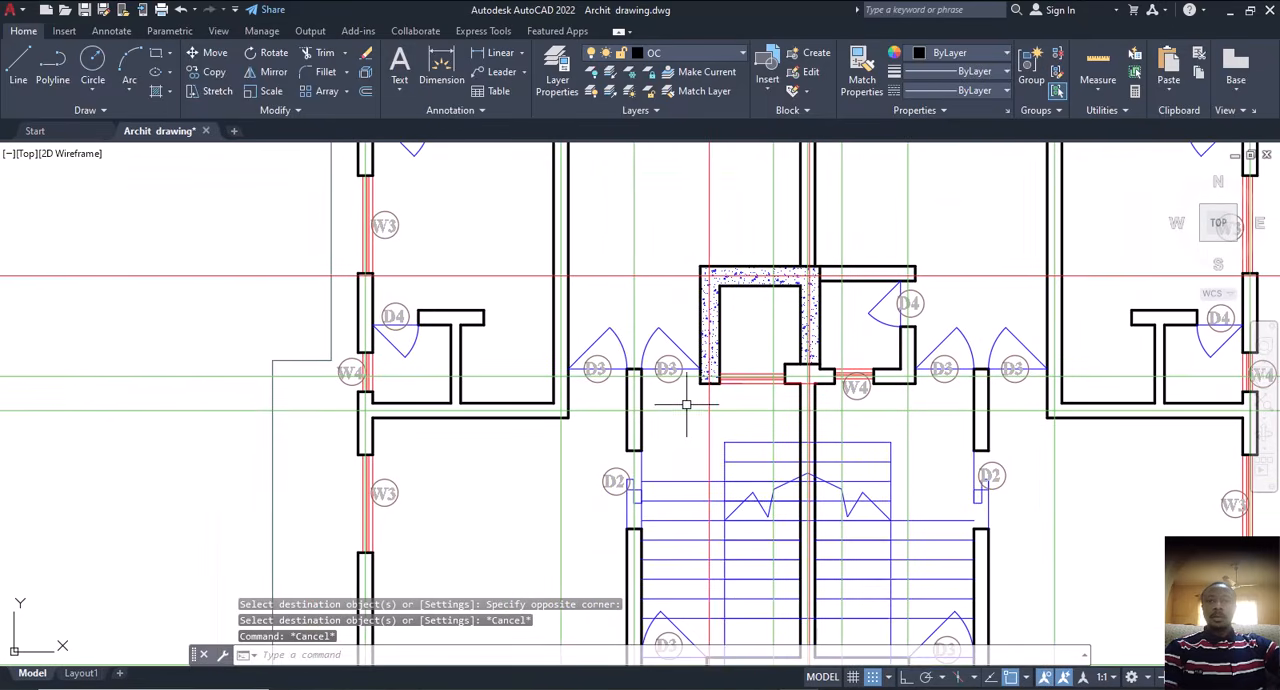
Step: Examine the construction lines around the lift, the stairs and the whole floor plan for coverage of the wall centres
{"action": "scroll", "coordinate": [687, 391], "scroll_direction": "up", "scroll_amount": 2}
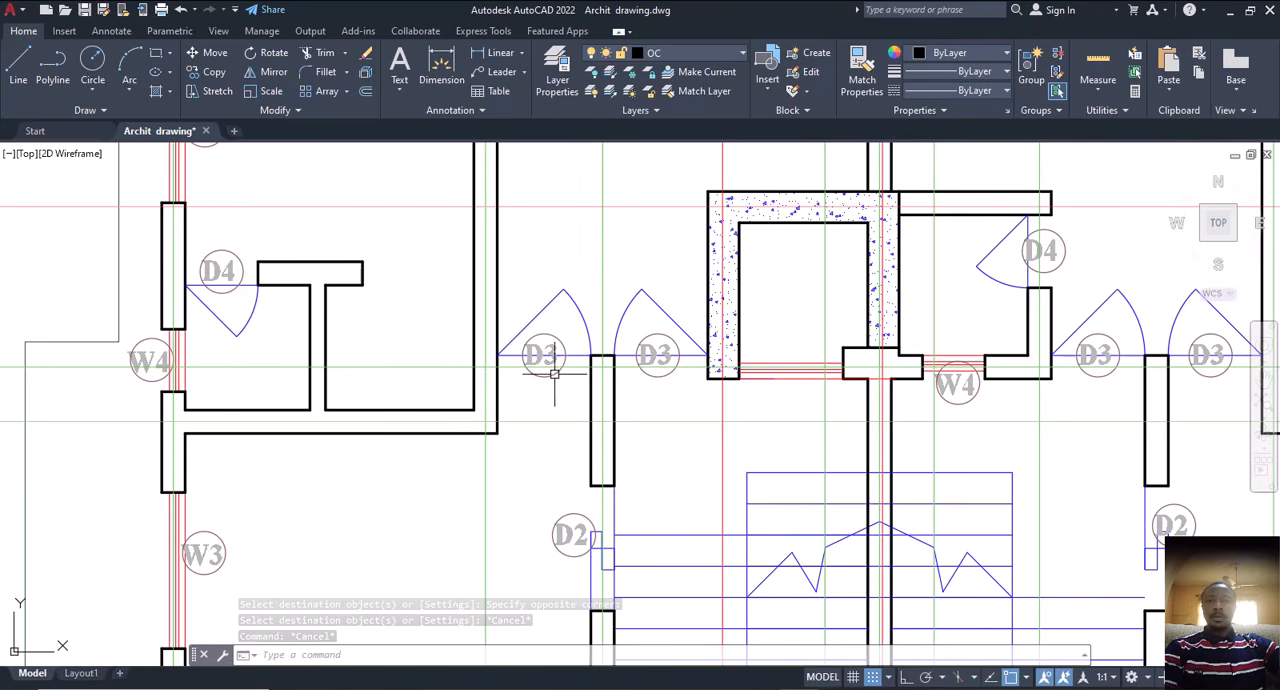
{"action": "scroll", "coordinate": [668, 412], "scroll_direction": "down", "scroll_amount": 3}
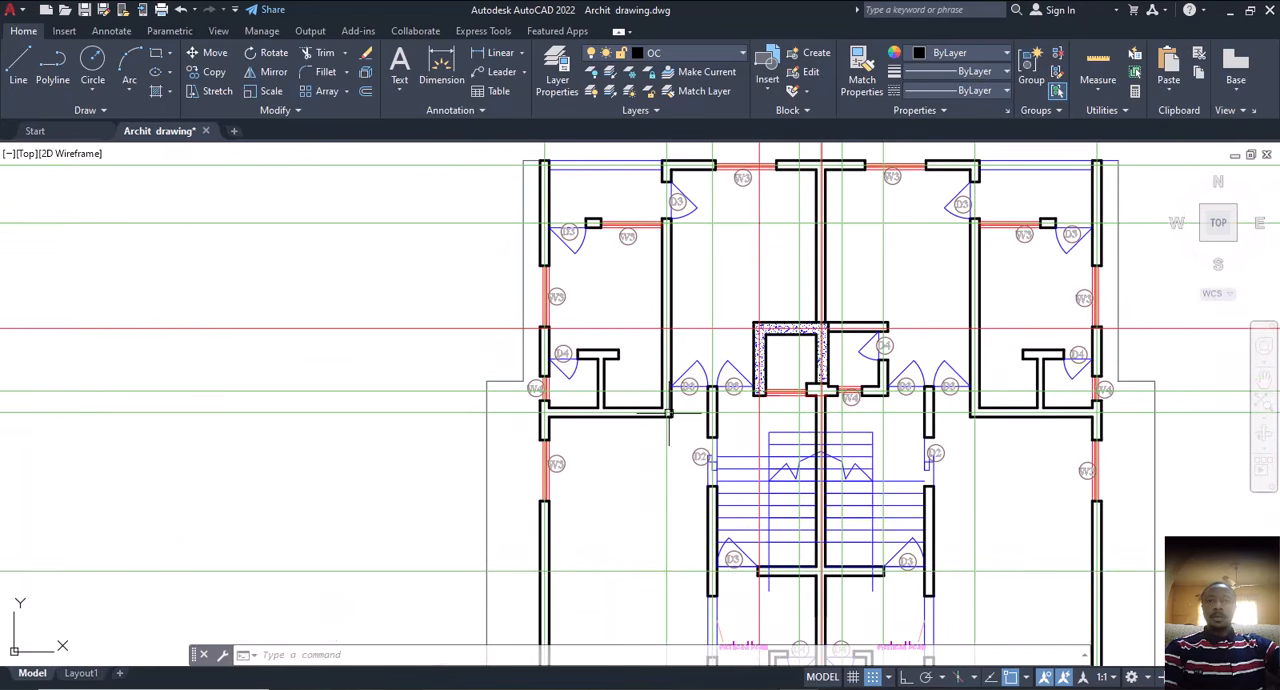
{"action": "scroll", "coordinate": [643, 446], "scroll_direction": "down", "scroll_amount": 3}
{"action": "scroll", "coordinate": [638, 383], "scroll_direction": "up", "scroll_amount": 1}
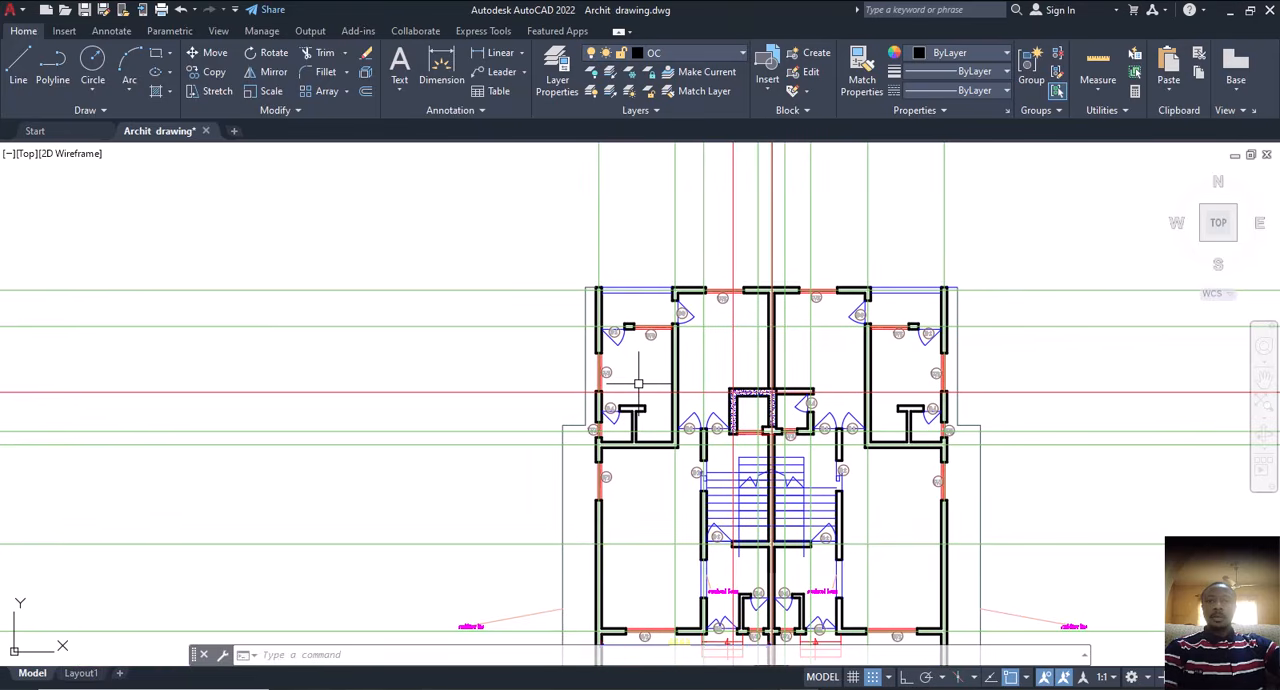
{"action": "scroll", "coordinate": [517, 371], "scroll_direction": "down", "scroll_amount": 5}
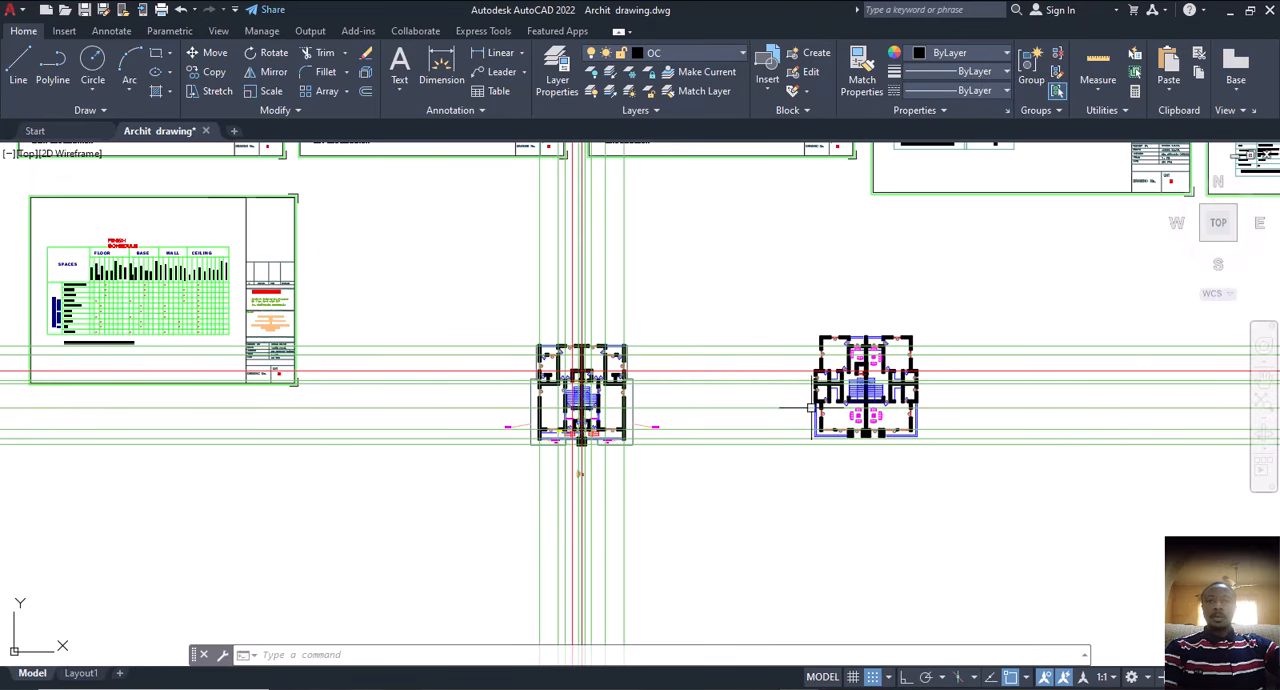
{"action": "middle_click_drag", "start_coordinate": [687, 410], "coordinate": [731, 426]}
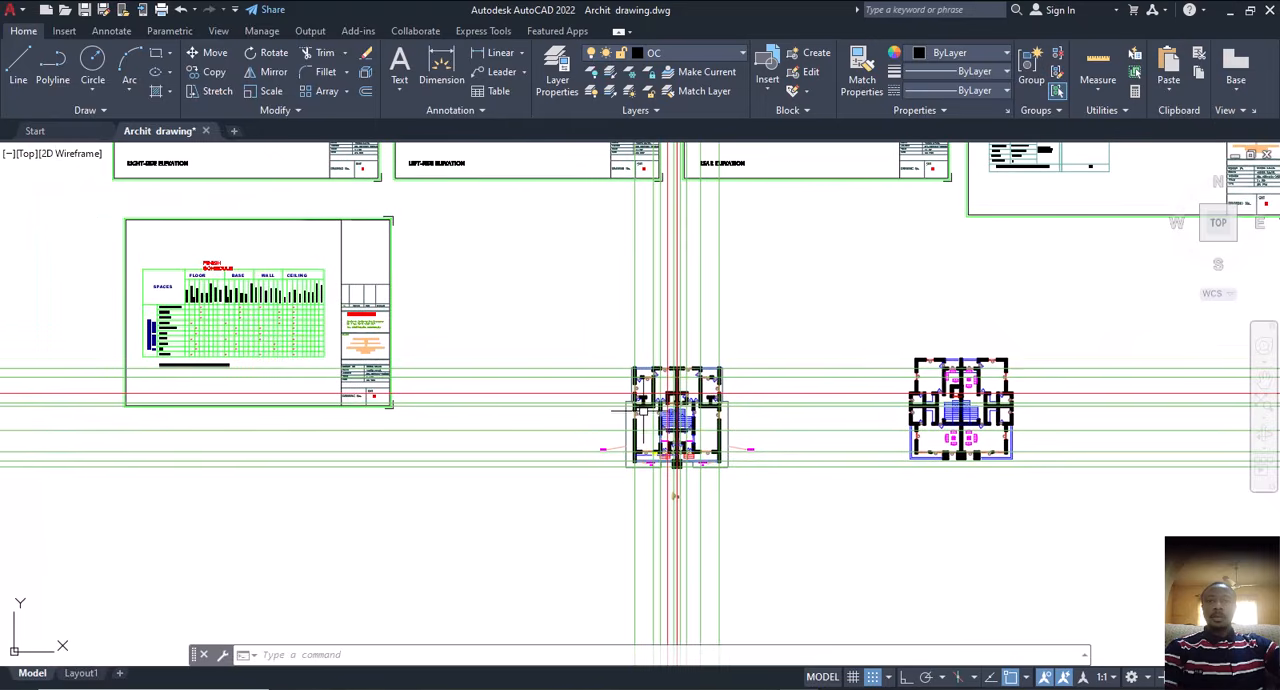
{"action": "scroll", "coordinate": [645, 405], "scroll_direction": "up", "scroll_amount": 4}
{"action": "middle_click_drag", "start_coordinate": [659, 373], "coordinate": [679, 425]}
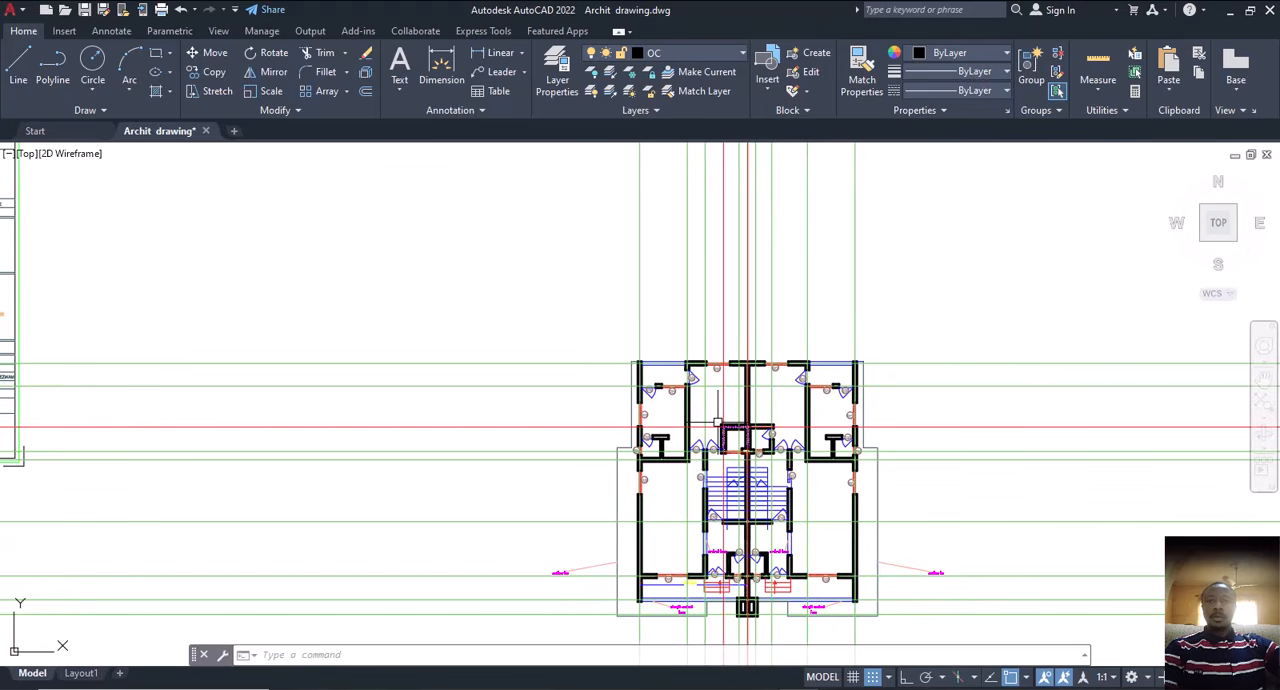
Step: Measure the thickness of the floor plan's upper-left outer wall with a temporary dimension between its two upper corners
{"action": "scroll", "coordinate": [639, 353], "scroll_direction": "up", "scroll_amount": 6}
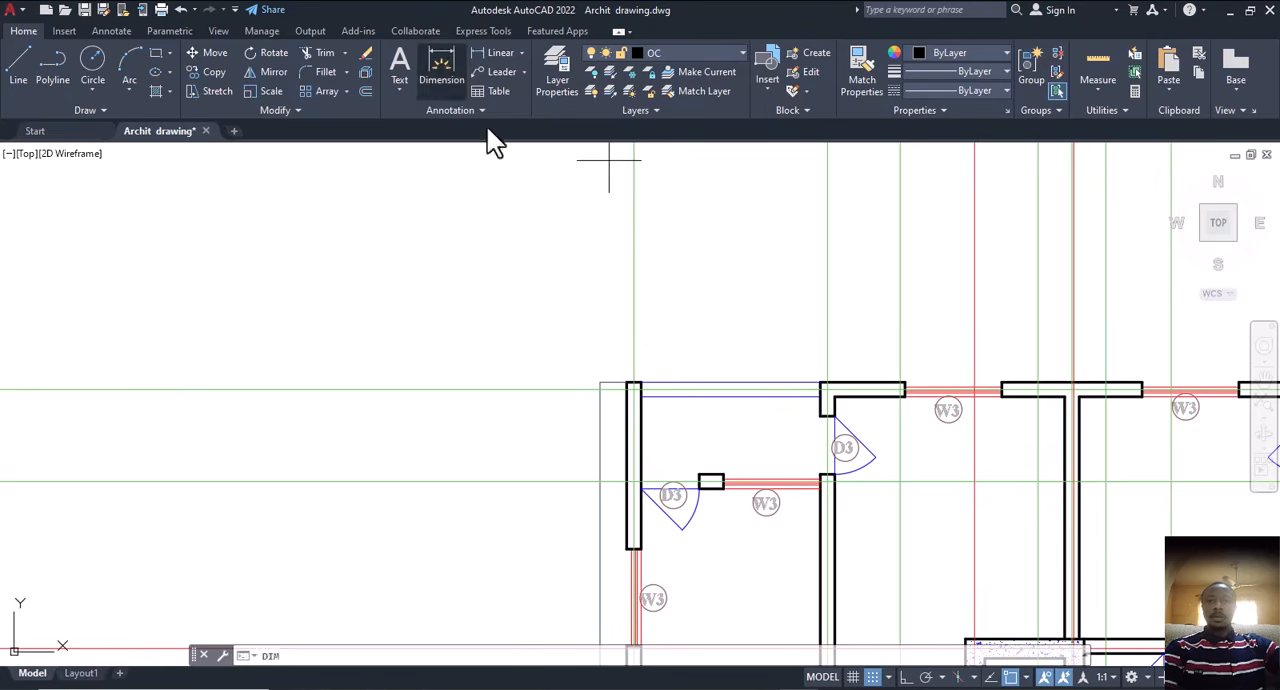
{"action": "scroll", "coordinate": [603, 367], "scroll_direction": "up", "scroll_amount": 5}
{"action": "left_click", "coordinate": [663, 407]}
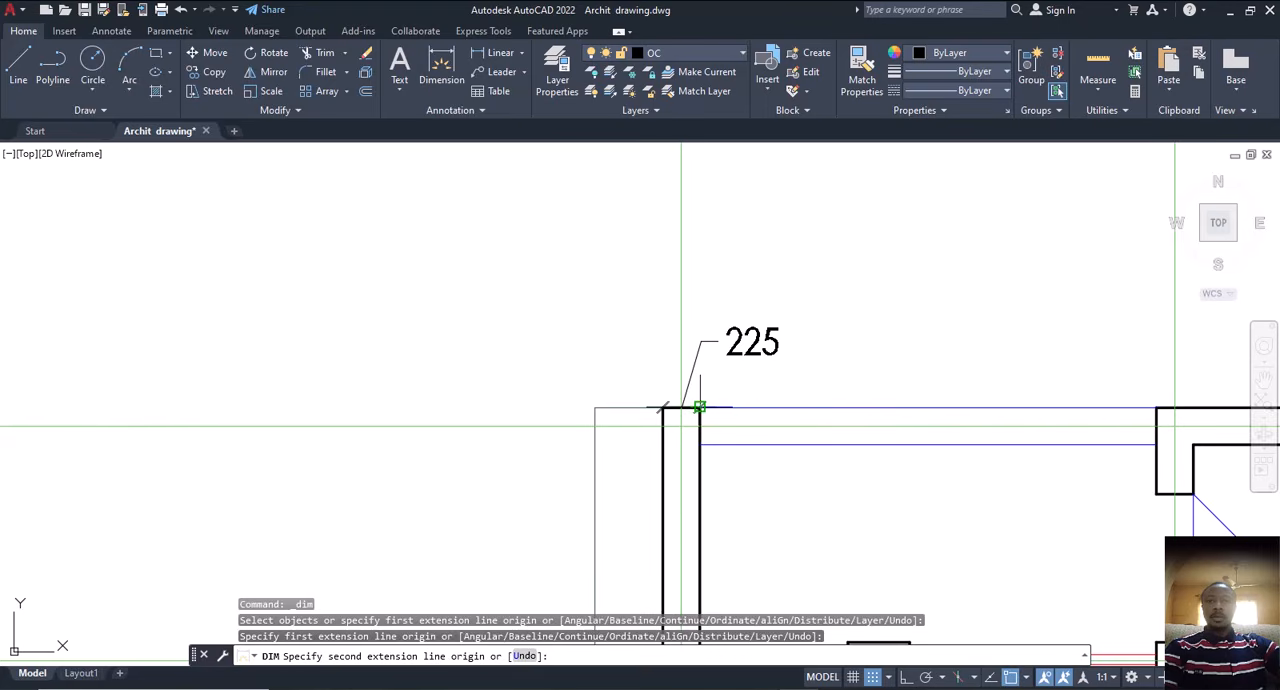
{"action": "key", "text": "Escape"}
{"action": "scroll", "coordinate": [640, 378], "scroll_direction": "down", "scroll_amount": 5}
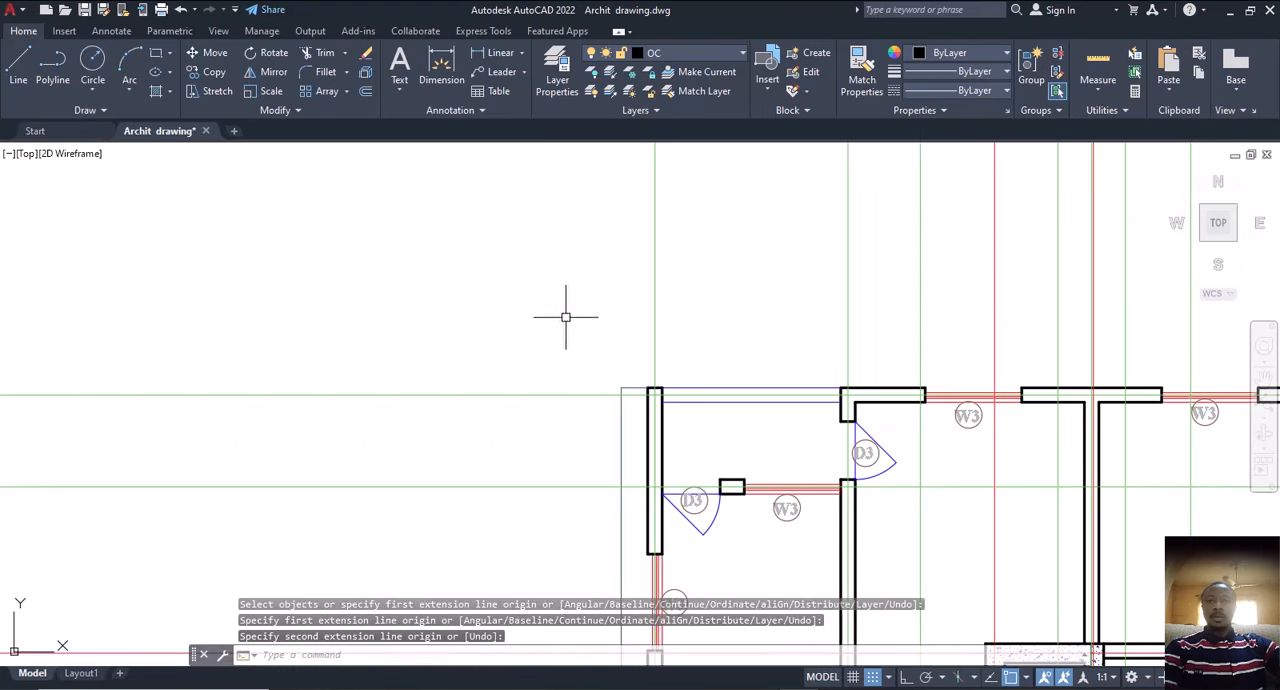
Step: Draw a 225 by 225 square polyline with Ortho on, in the empty space above and to the left of the floor plan
{"action": "left_click", "coordinate": [156, 52]}
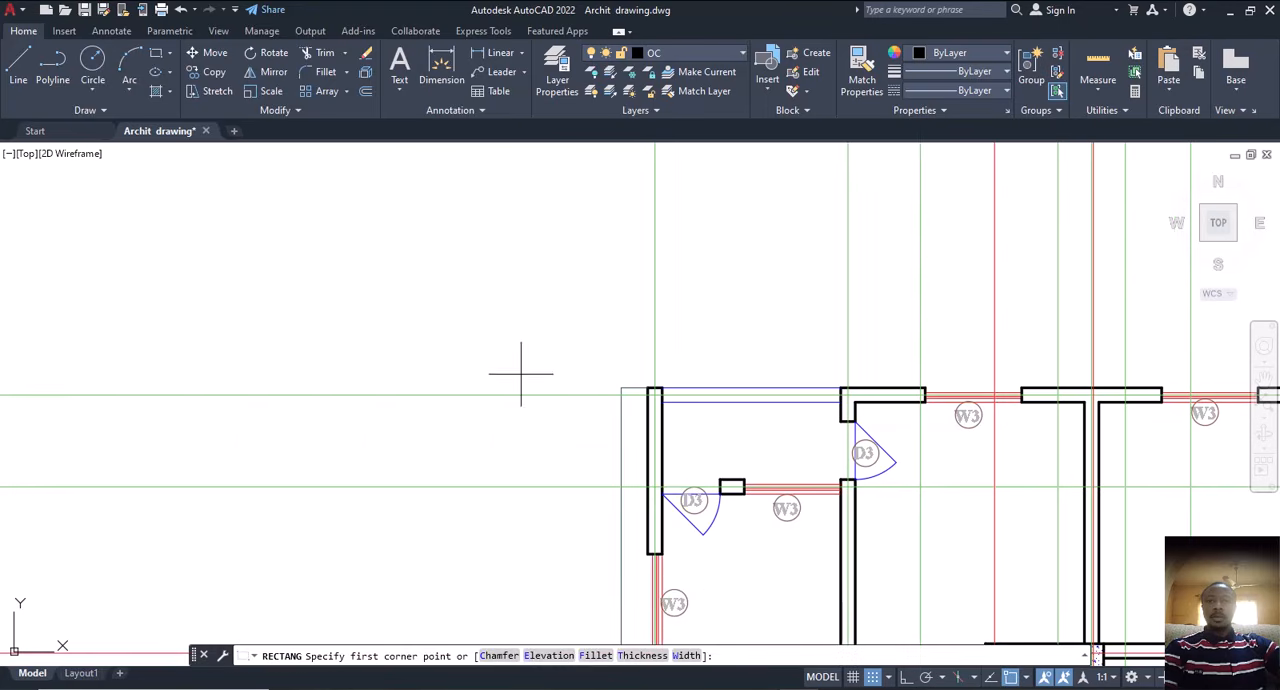
{"action": "key", "text": "Escape"}
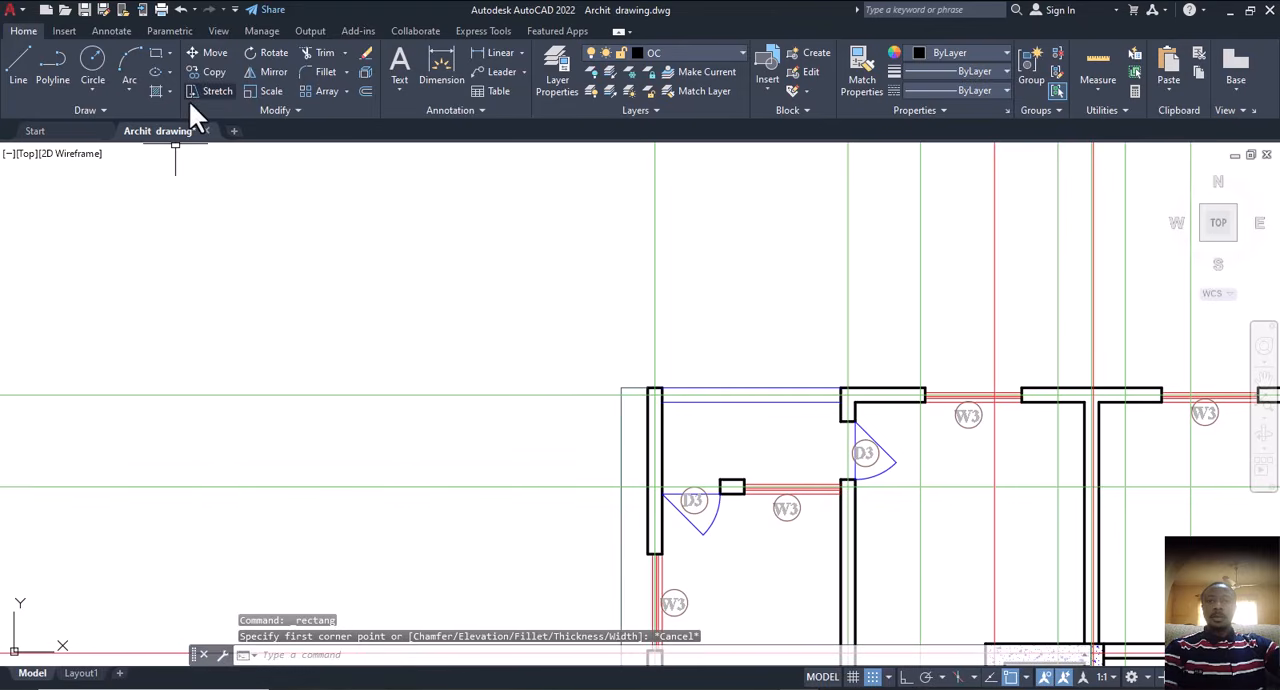
{"action": "left_click", "coordinate": [57, 67]}
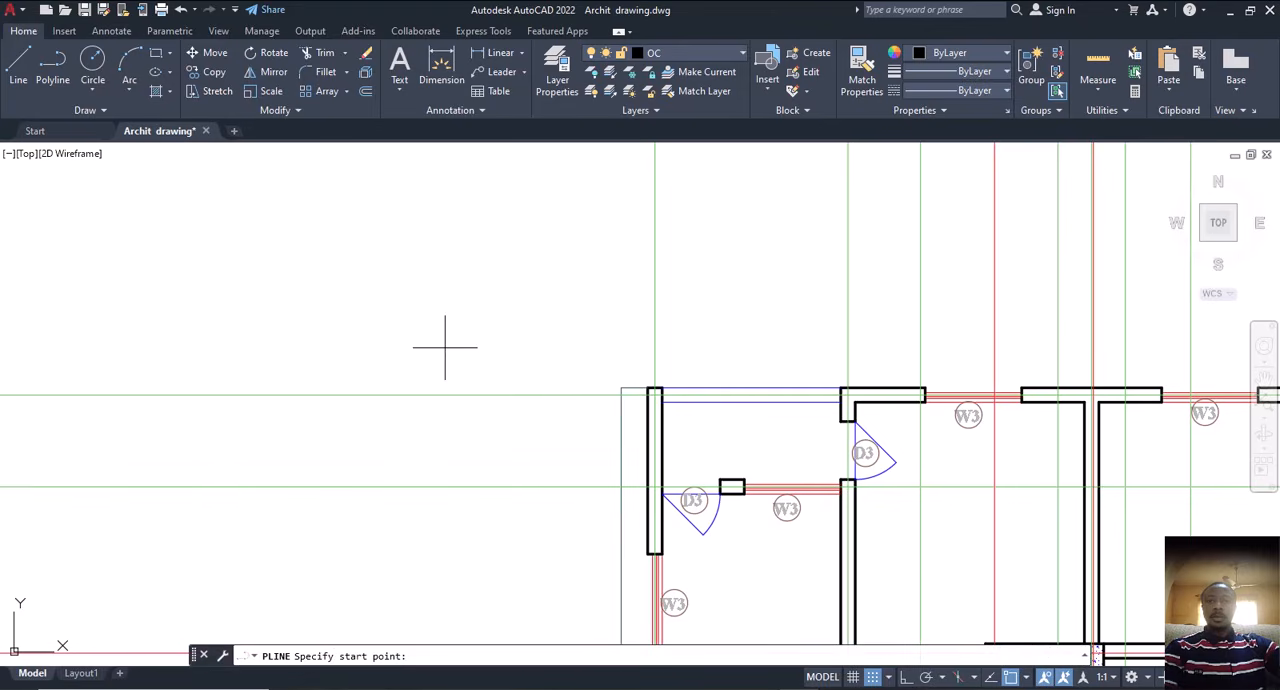
{"action": "left_click", "coordinate": [412, 273]}
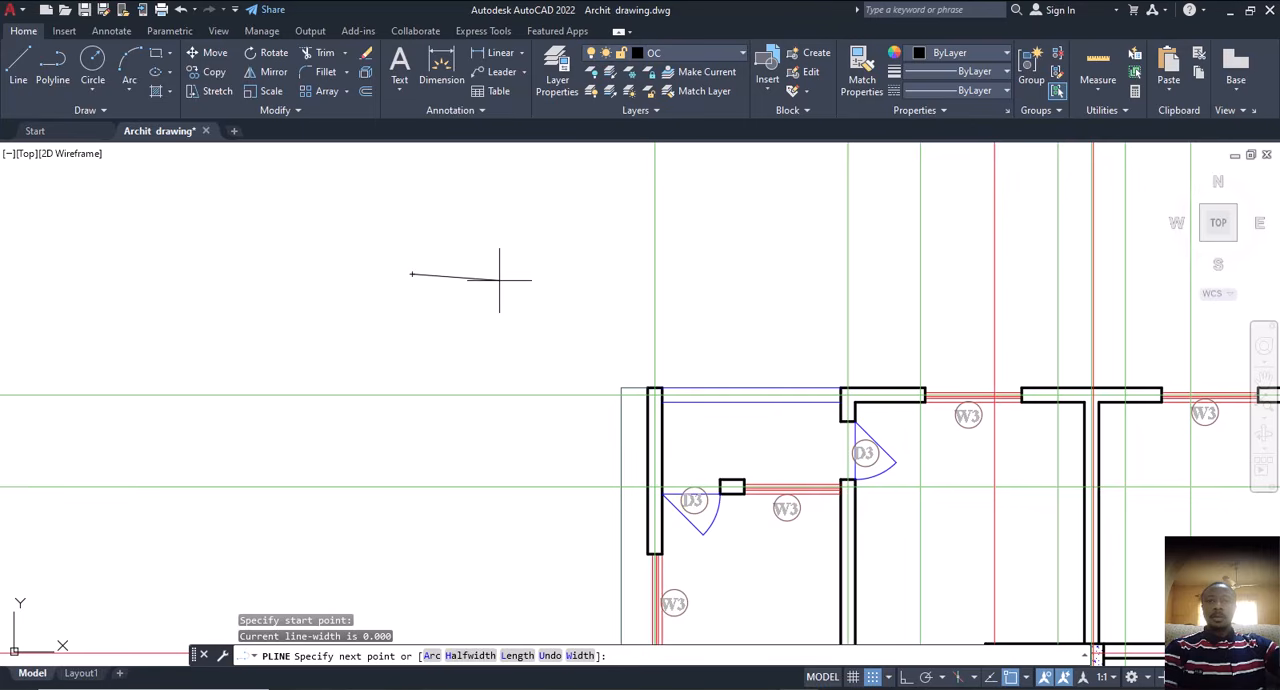
{"action": "key", "text": "F8"}
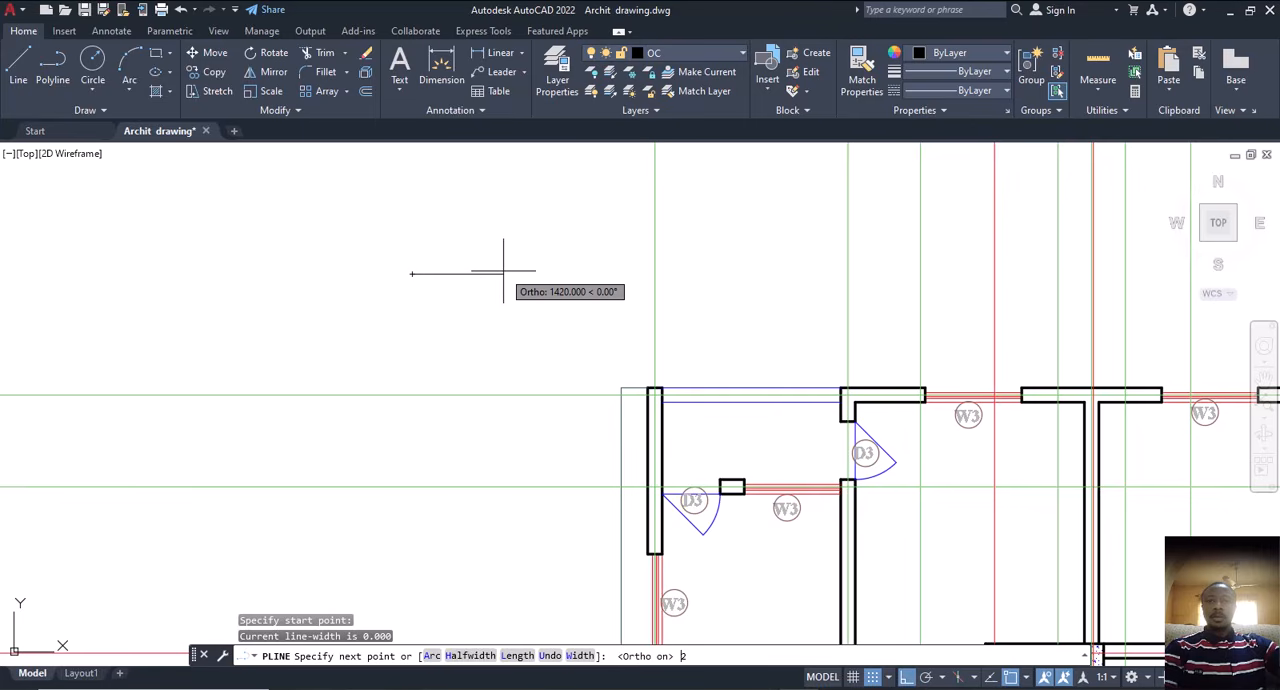
{"action": "key", "text": "Return"}
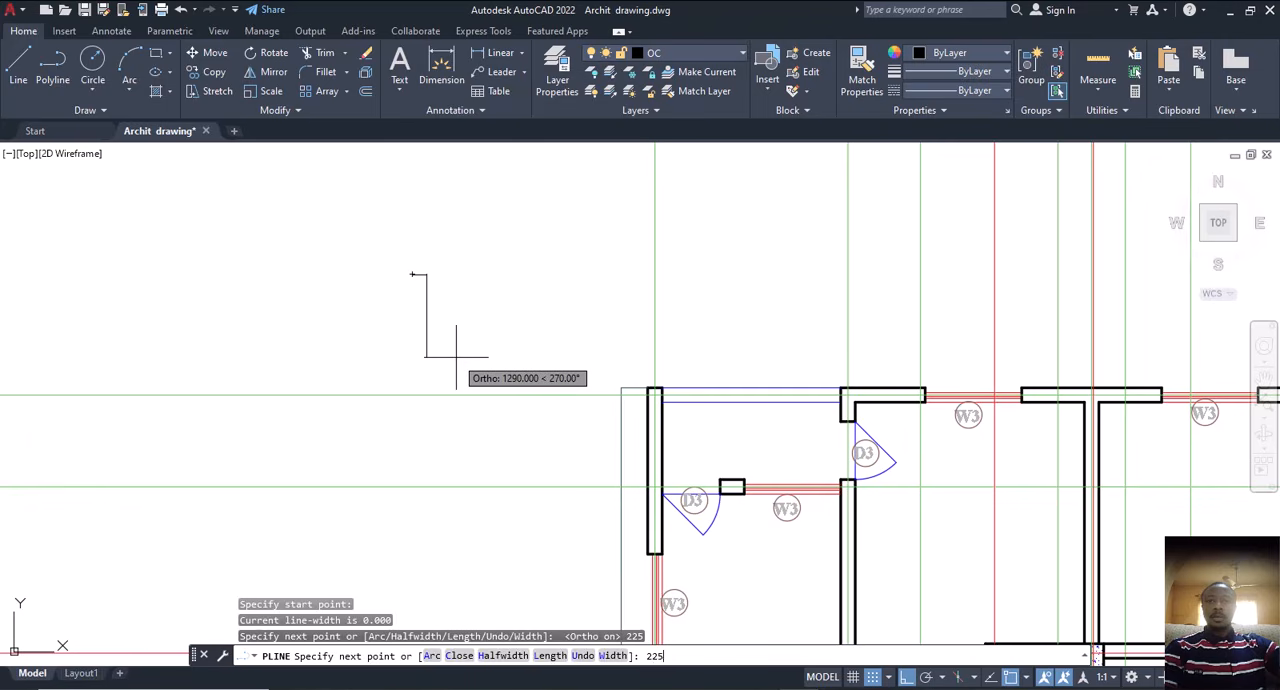
{"action": "type", "text": "225"}
{"action": "key", "text": "Return"}
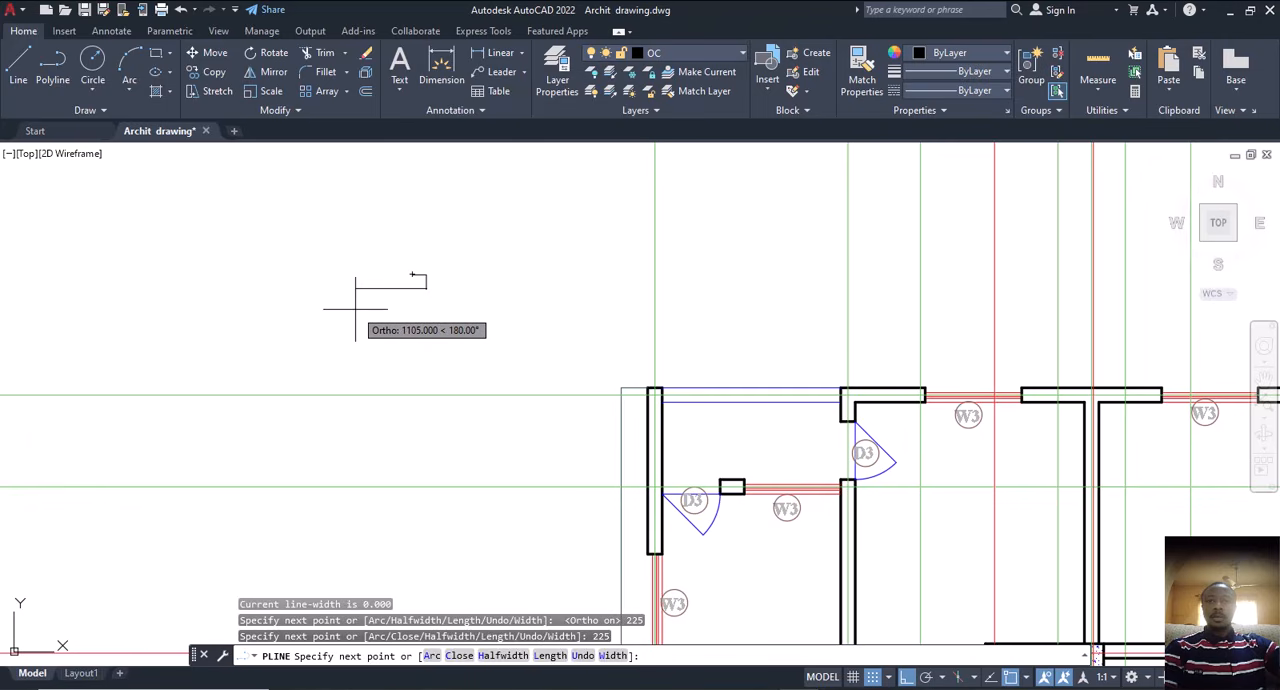
{"action": "key", "text": "Return"}
{"action": "scroll", "coordinate": [391, 277], "scroll_direction": "up", "scroll_amount": 4}
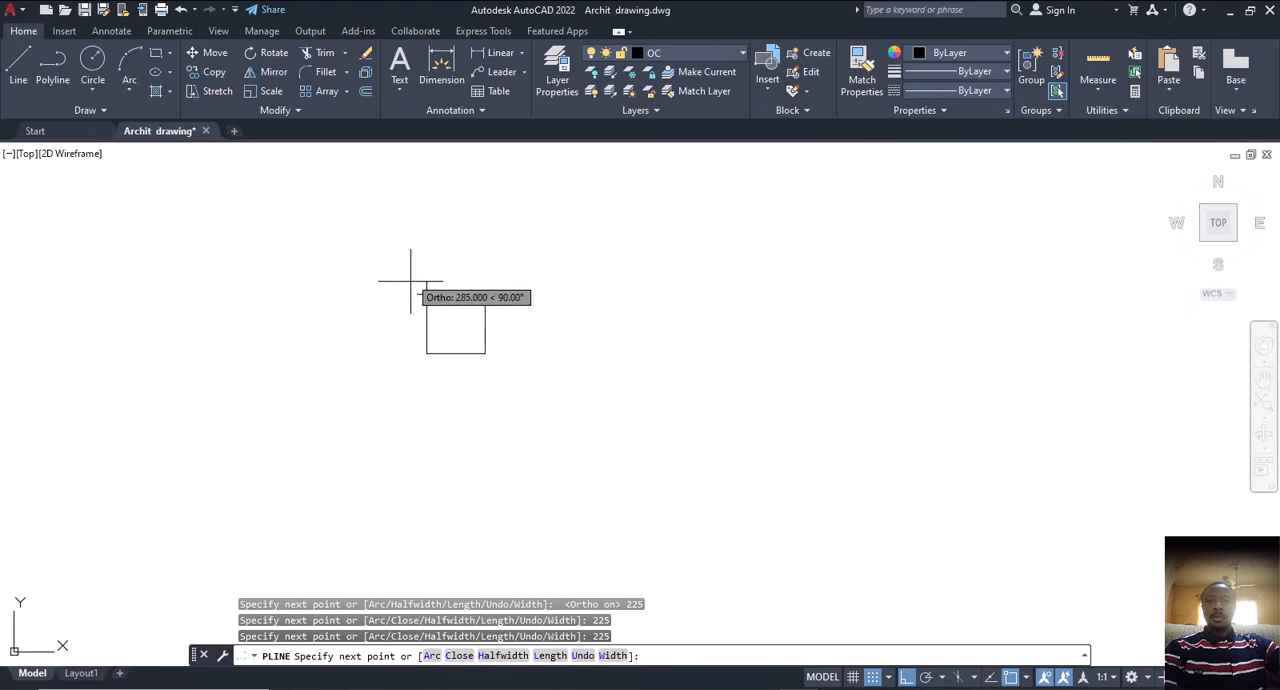
{"action": "left_click", "coordinate": [427, 294]}
{"action": "key", "text": "Escape"}
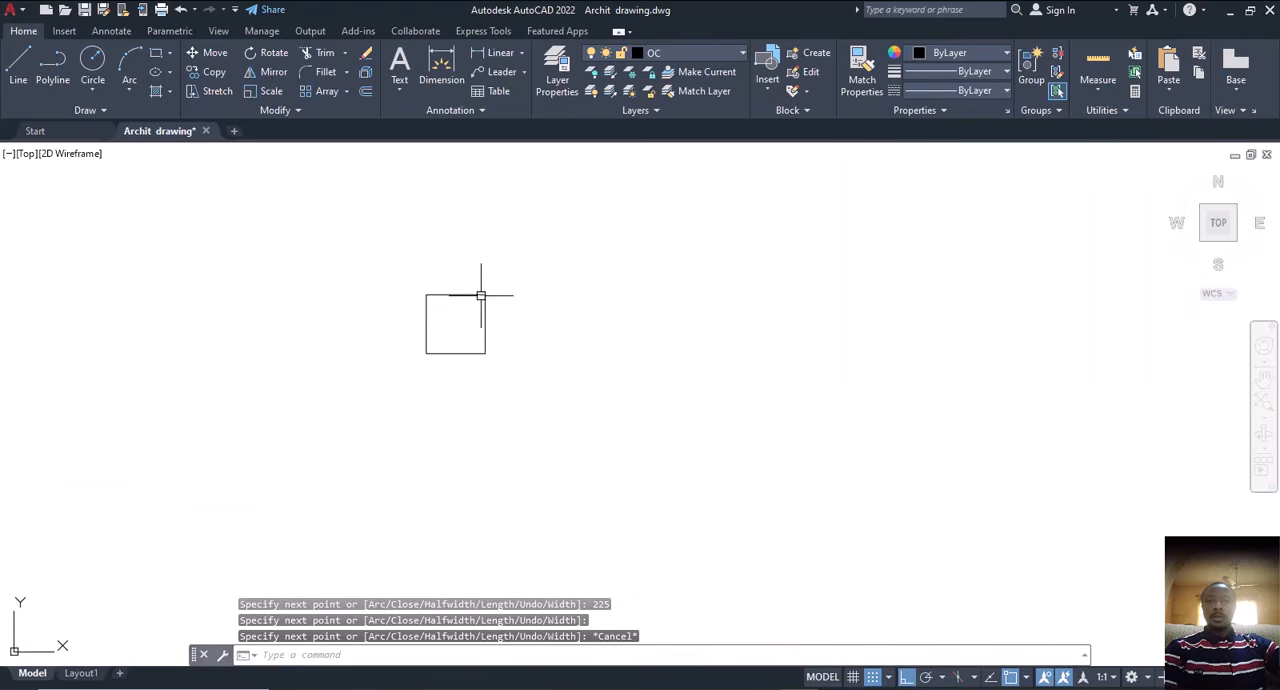
Step: Move the square by its centre, with Ortho off, onto the construction line intersection at the floor plan's upper-left wall corner
{"action": "left_click", "coordinate": [473, 296]}
{"action": "key", "text": "Escape"}
{"action": "left_click", "coordinate": [500, 266]}
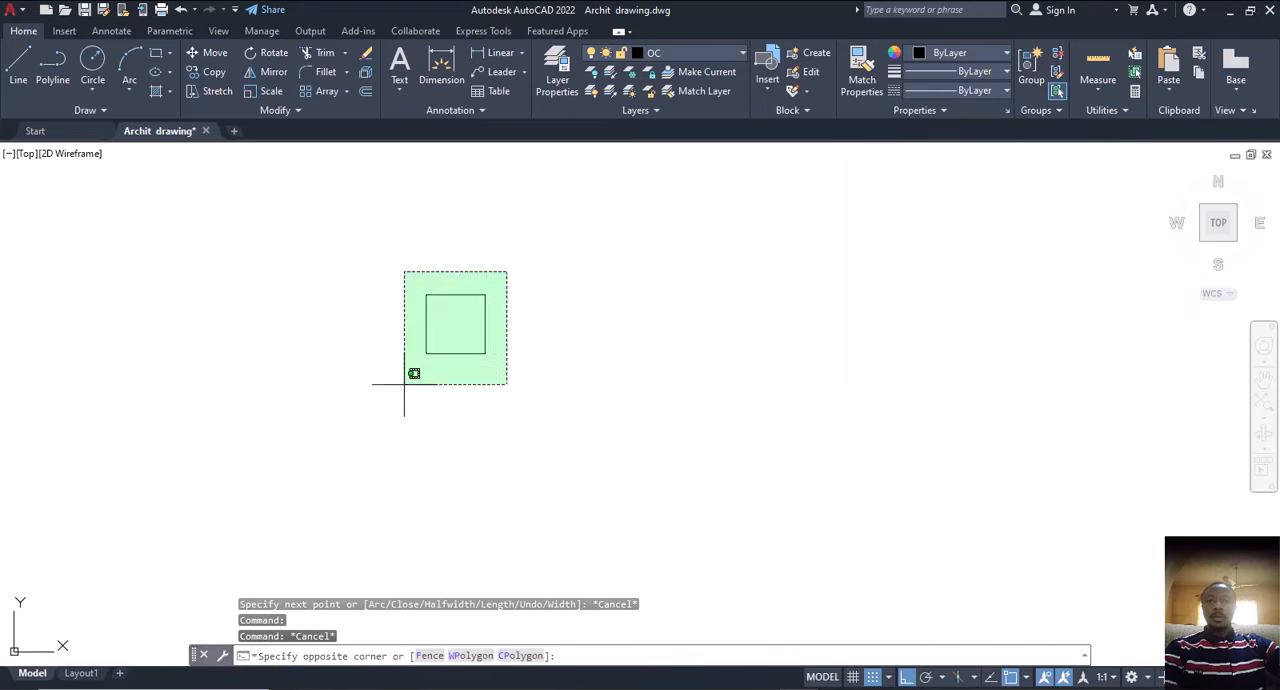
{"action": "left_click", "coordinate": [406, 378]}
{"action": "key", "text": "Return"}
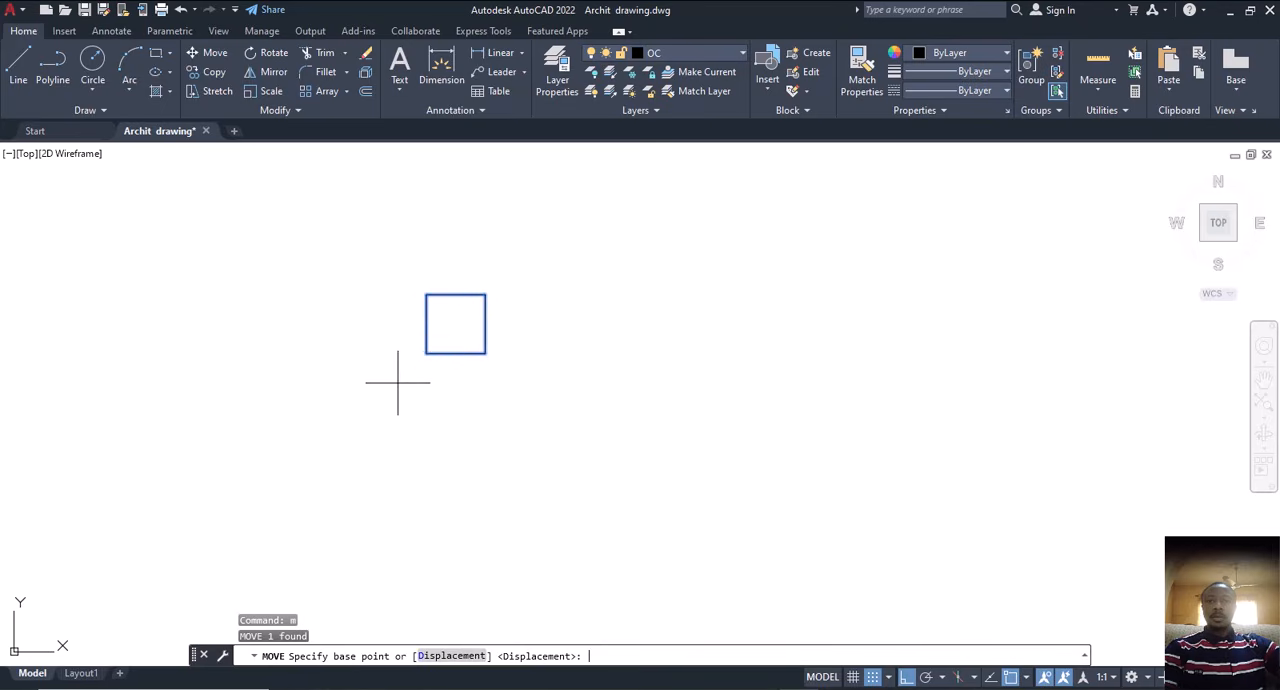
{"action": "left_click", "coordinate": [456, 323]}
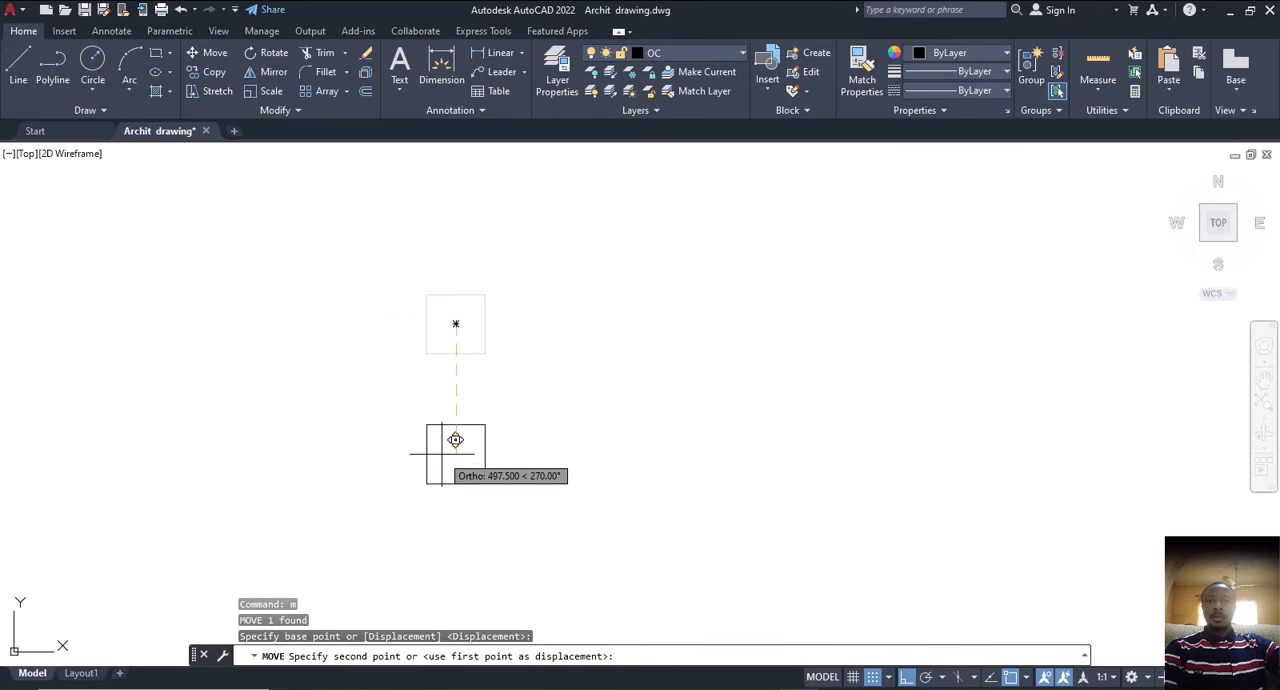
{"action": "key", "text": "F8"}
{"action": "scroll", "coordinate": [483, 430], "scroll_direction": "down", "scroll_amount": 5}
{"action": "scroll", "coordinate": [614, 535], "scroll_direction": "up", "scroll_amount": 10}
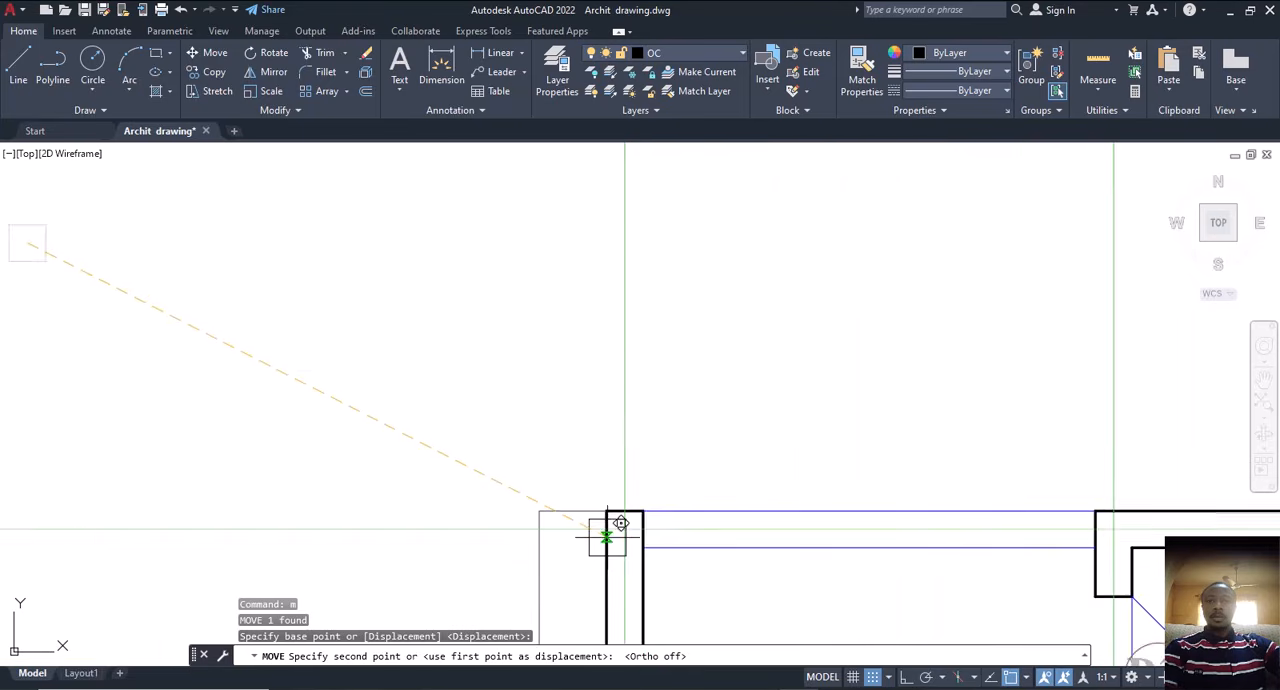
{"action": "scroll", "coordinate": [700, 470], "scroll_direction": "down", "scroll_amount": 4}
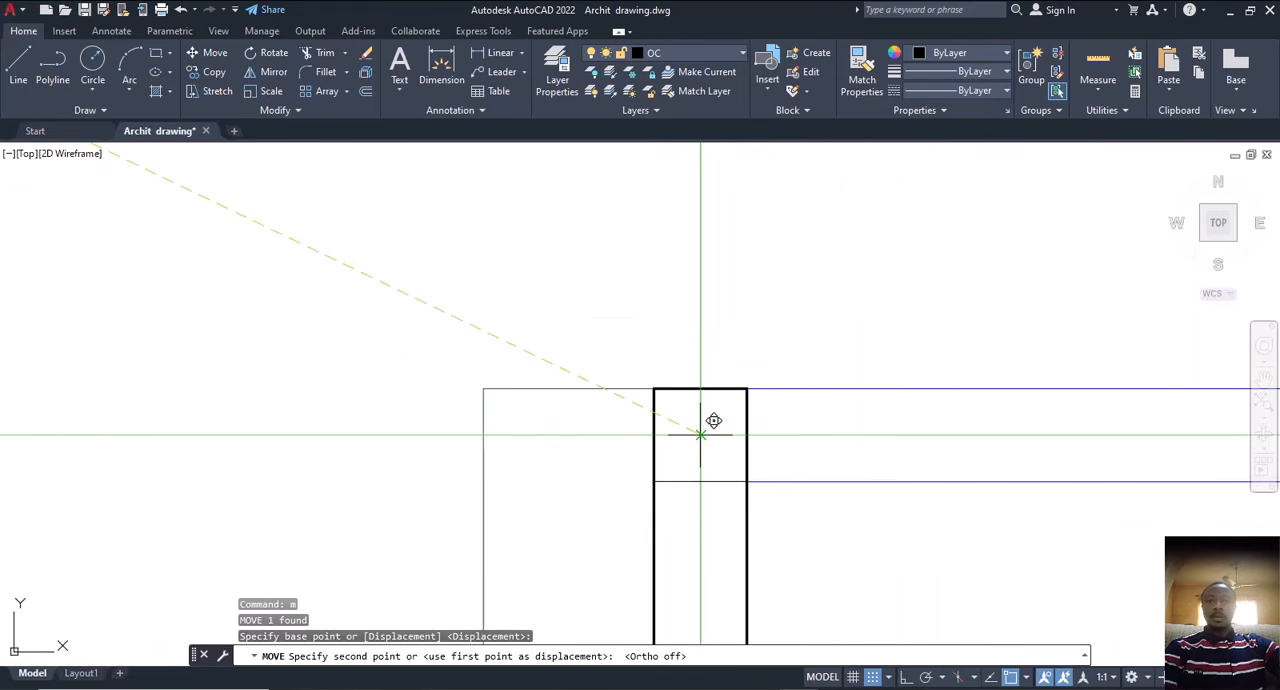
{"action": "key", "text": "Escape"}
{"action": "scroll", "coordinate": [652, 468], "scroll_direction": "down", "scroll_amount": 3}
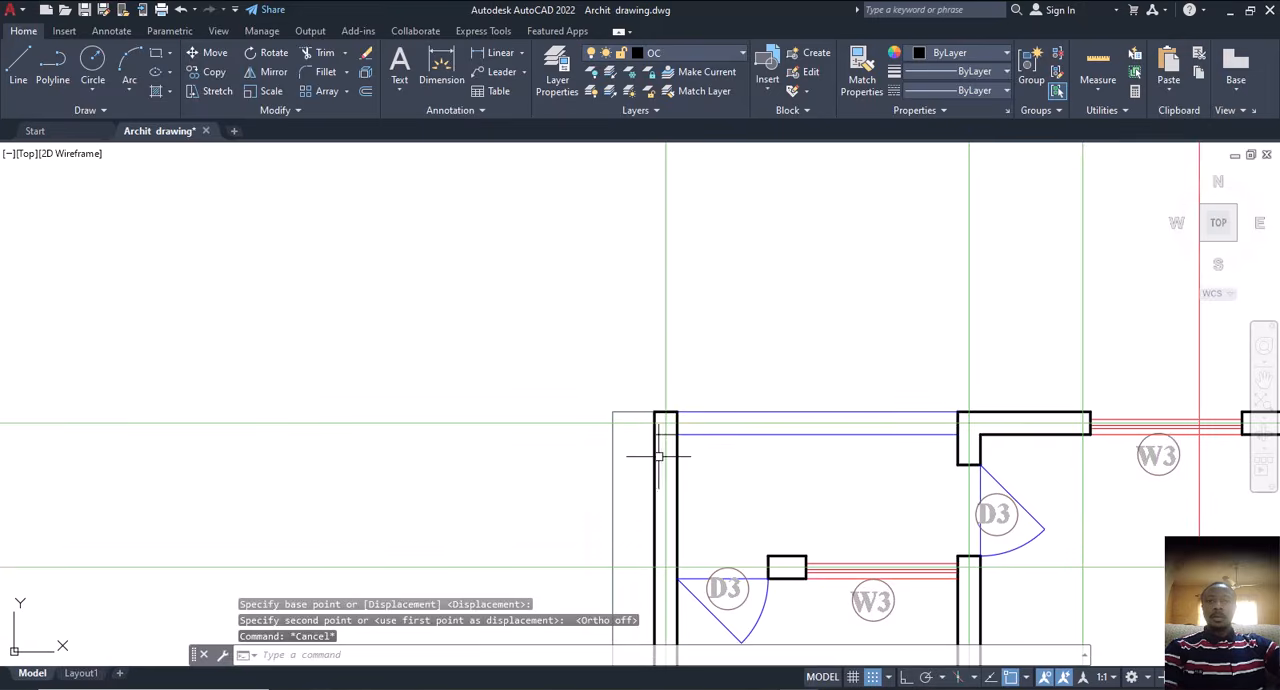
Step: Set the upper-left corner square's colour to red 205,32,39 and its lineweight to 0.30 mm
{"action": "scroll", "coordinate": [658, 456], "scroll_direction": "up", "scroll_amount": 4}
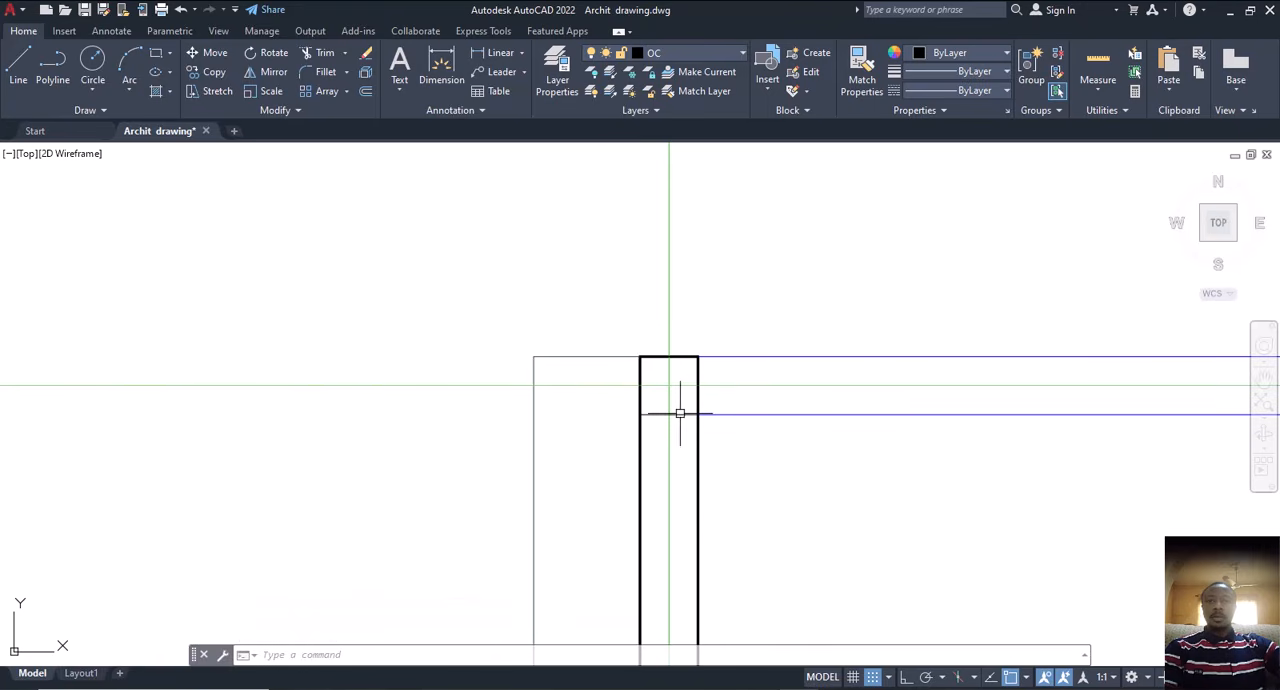
{"action": "left_click", "coordinate": [680, 413]}
{"action": "left_click", "coordinate": [984, 53]}
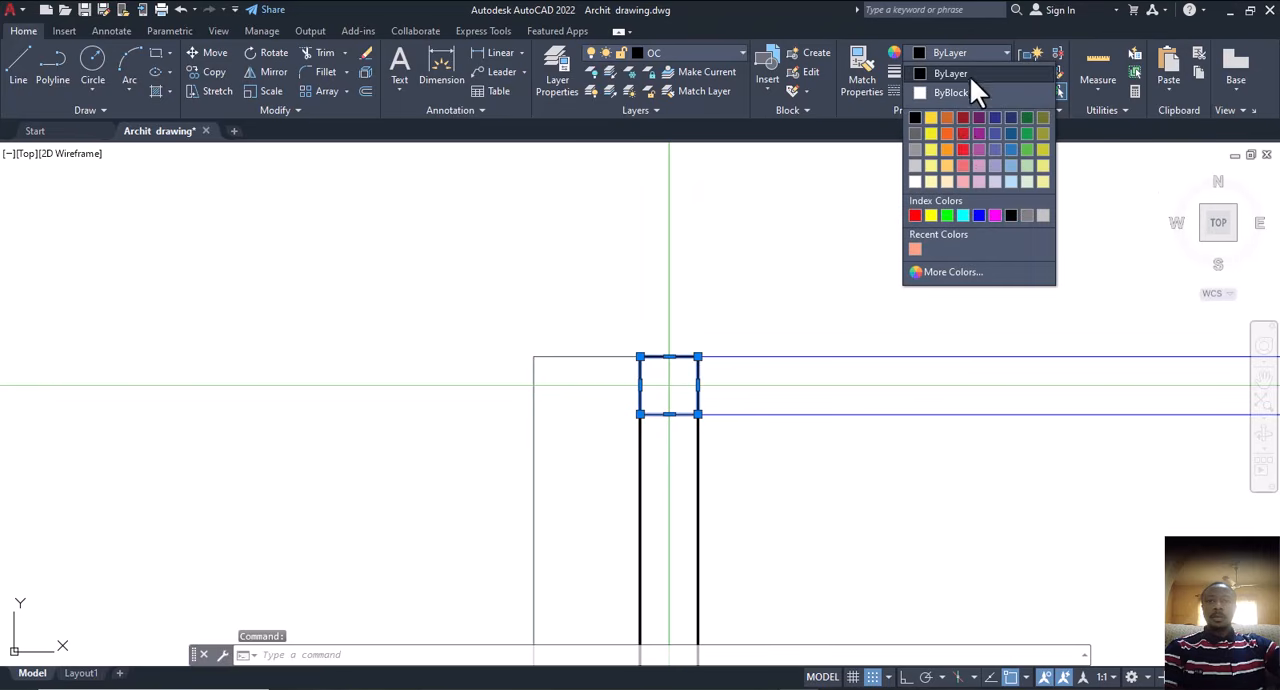
{"action": "left_click", "coordinate": [962, 133]}
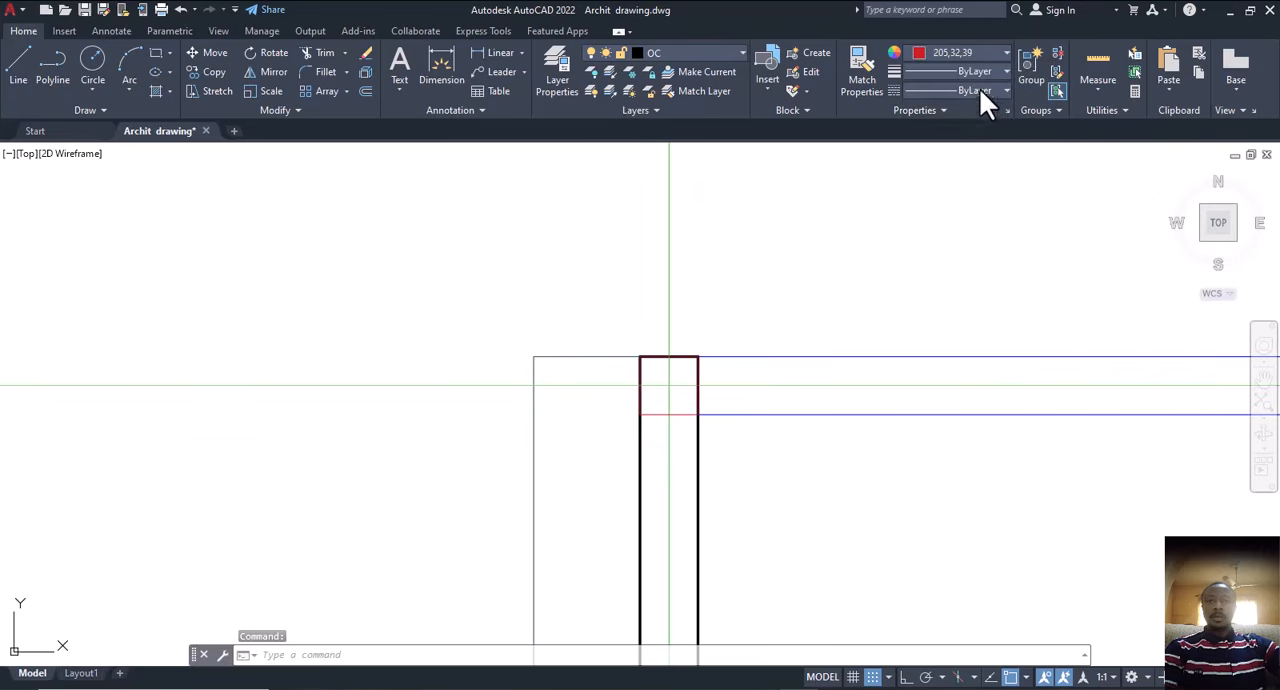
{"action": "left_click", "coordinate": [996, 70]}
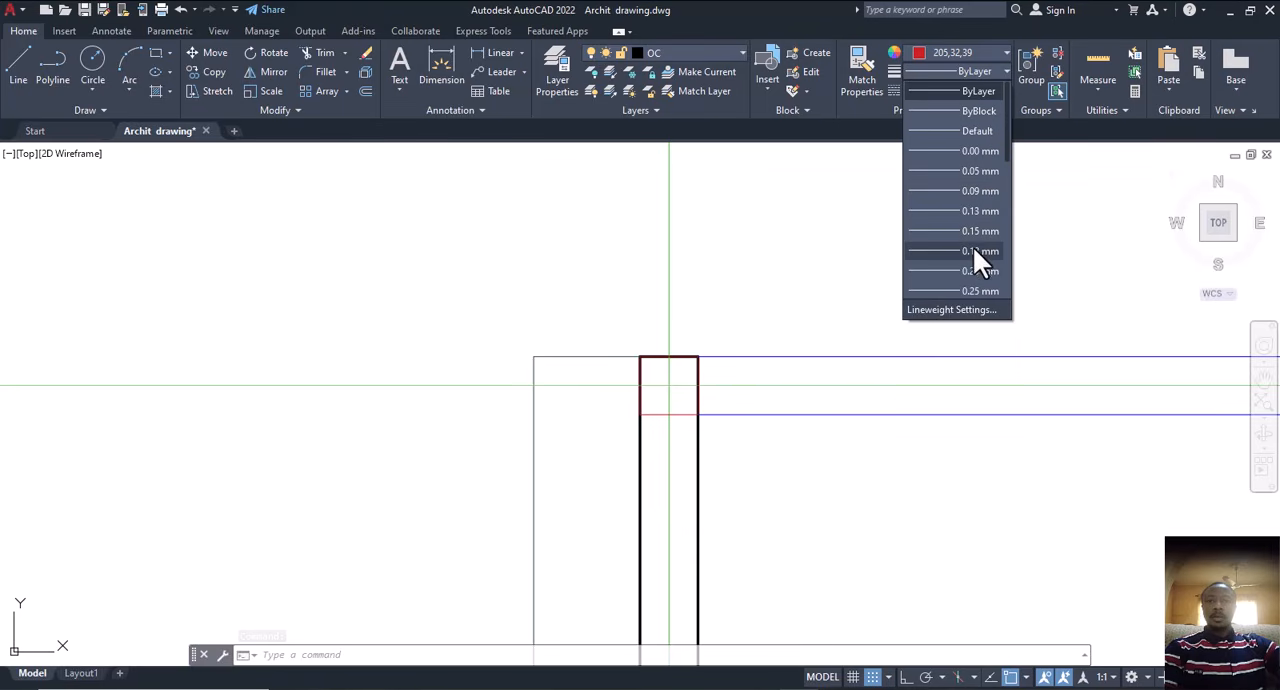
{"action": "scroll", "coordinate": [974, 246], "scroll_direction": "down", "scroll_amount": 2}
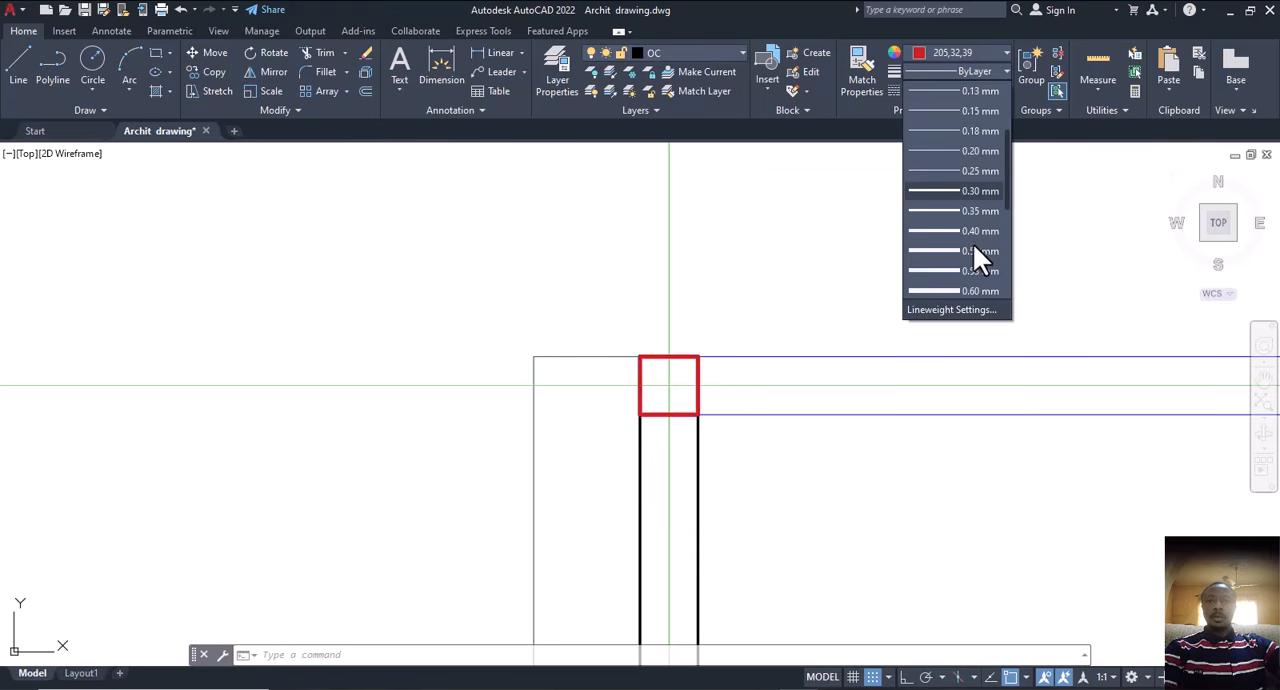
{"action": "left_click", "coordinate": [980, 190]}
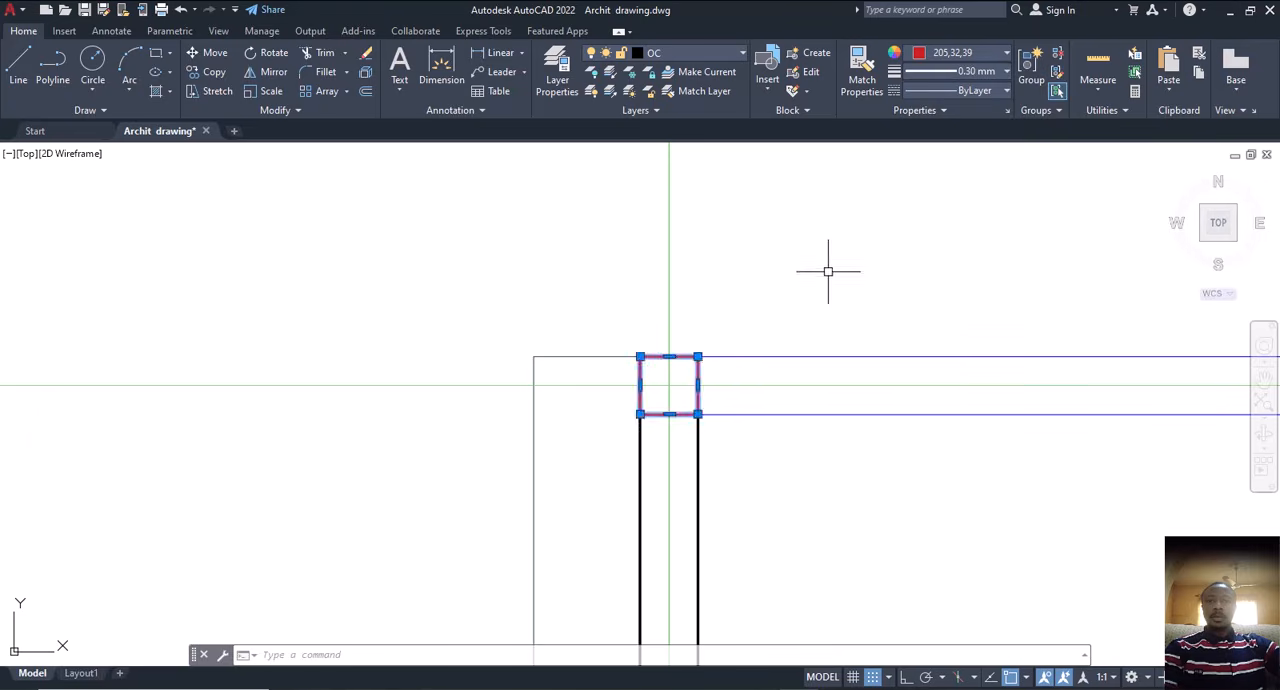
{"action": "key", "text": "Escape"}
{"action": "scroll", "coordinate": [583, 320], "scroll_direction": "down", "scroll_amount": 5}
{"action": "scroll", "coordinate": [638, 391], "scroll_direction": "up", "scroll_amount": 2}
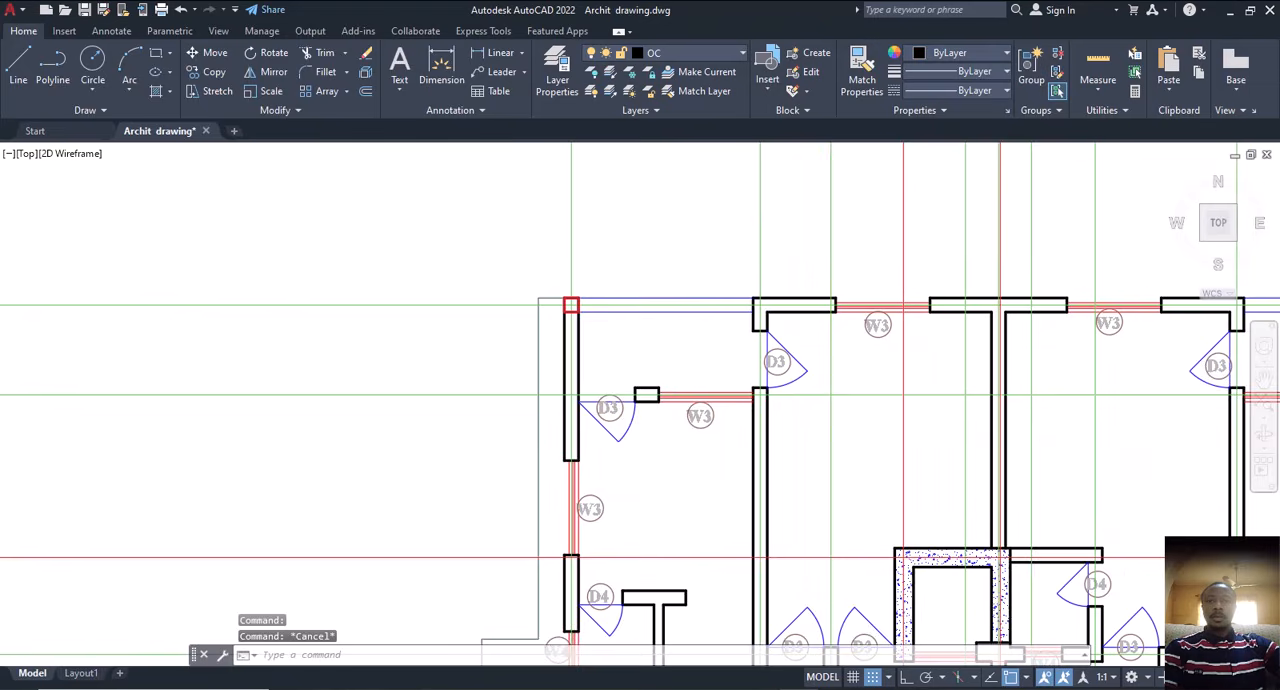
{"action": "scroll", "coordinate": [575, 318], "scroll_direction": "up", "scroll_amount": 5}
{"action": "left_click", "coordinate": [593, 294]}
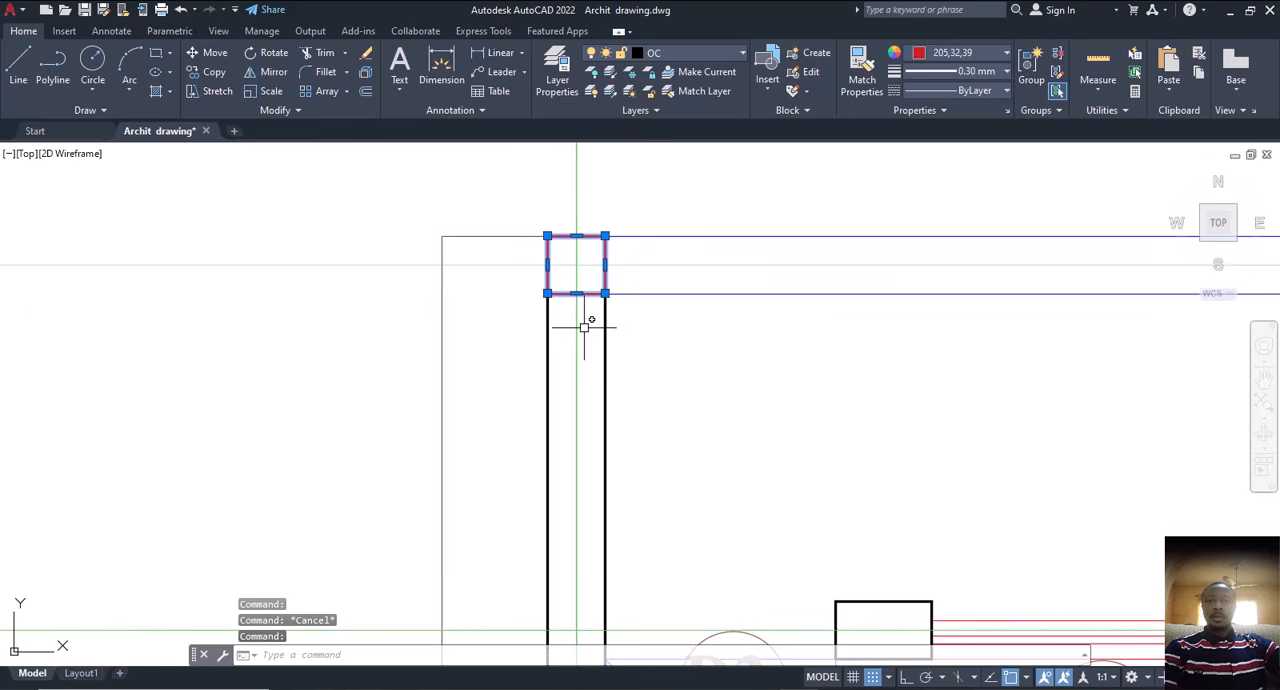
{"action": "type", "text": "co"}
{"action": "key", "text": "Return"}
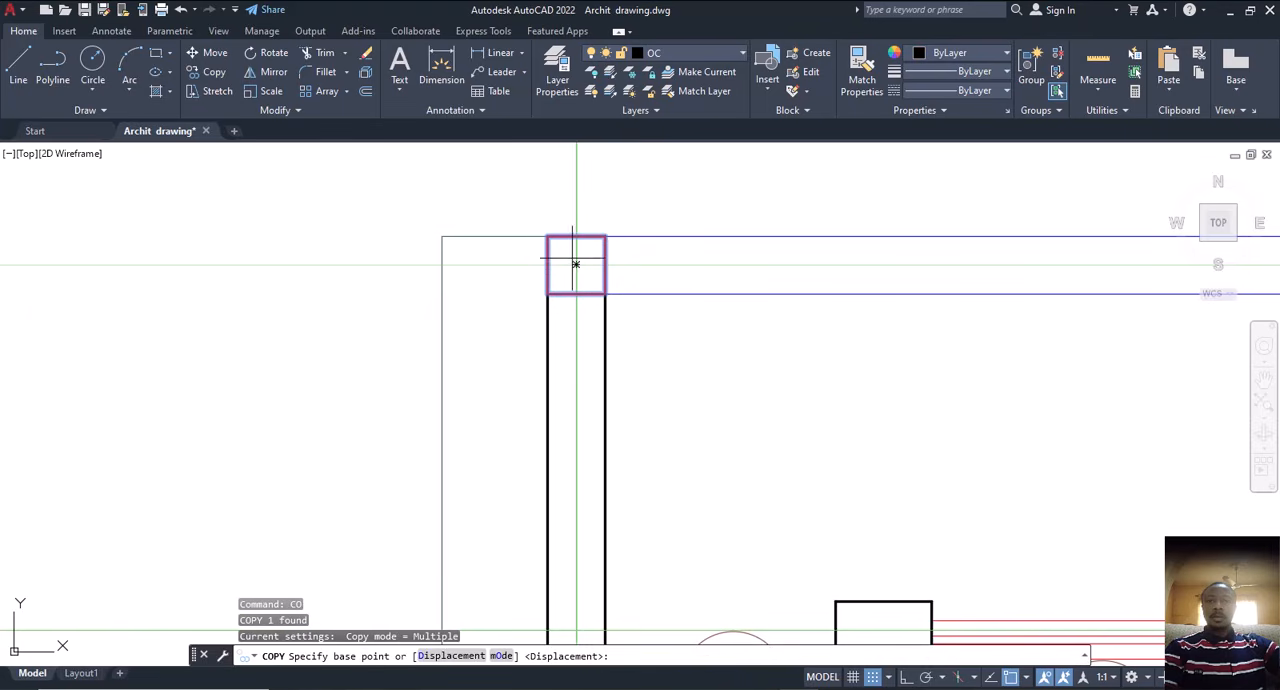
{"action": "left_click", "coordinate": [575, 265]}
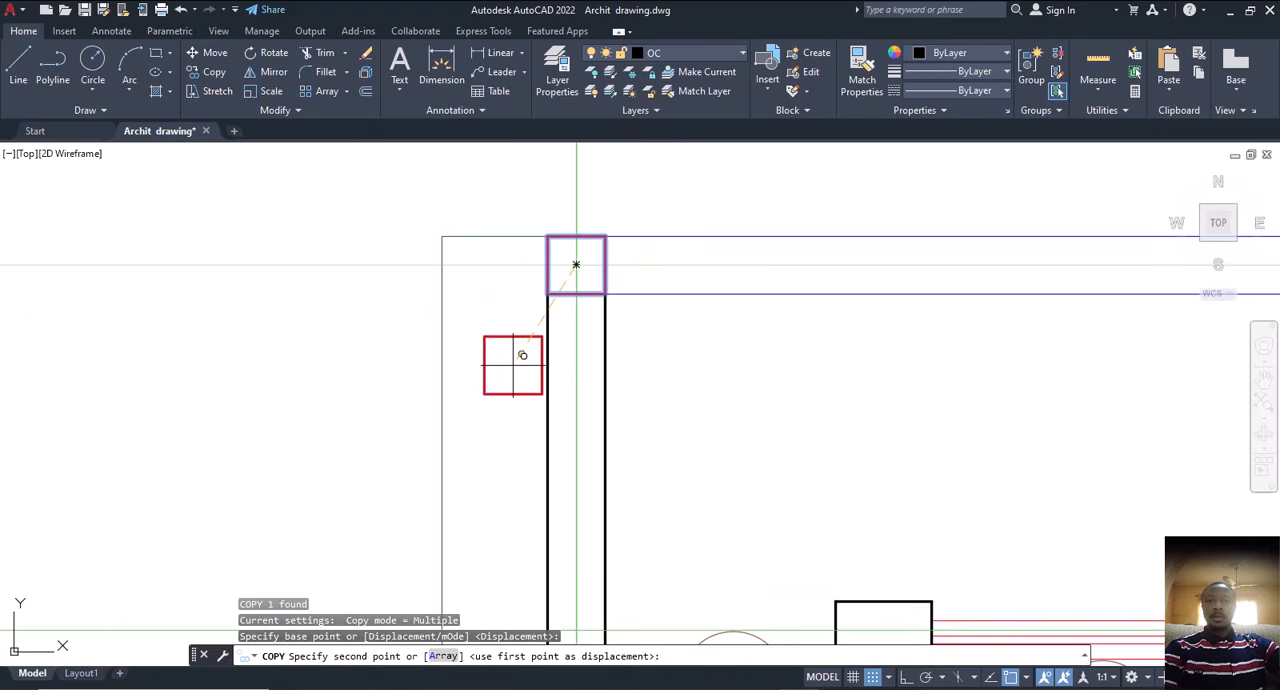
{"action": "key", "text": "Escape"}
Step: Copy the red square from its centre onto the top wall's centre line intersections at the left inner wall and the middle wall
{"action": "left_click", "coordinate": [581, 294]}
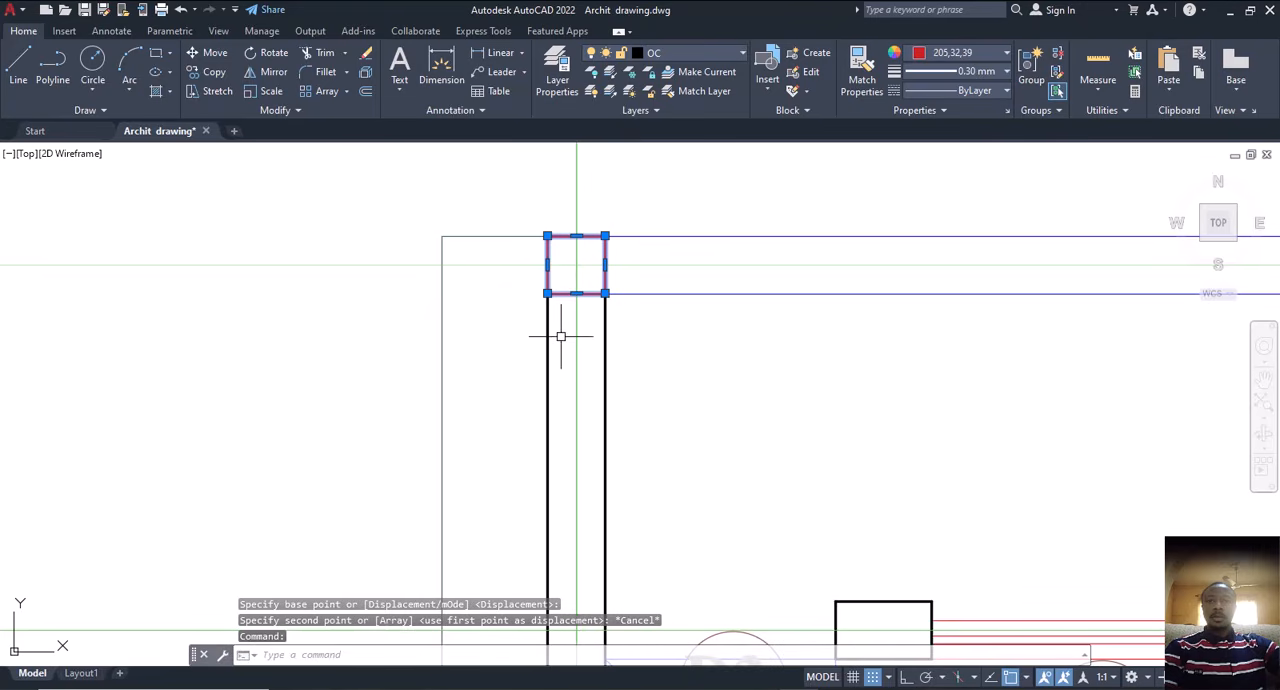
{"action": "type", "text": "co"}
{"action": "key", "text": "Return"}
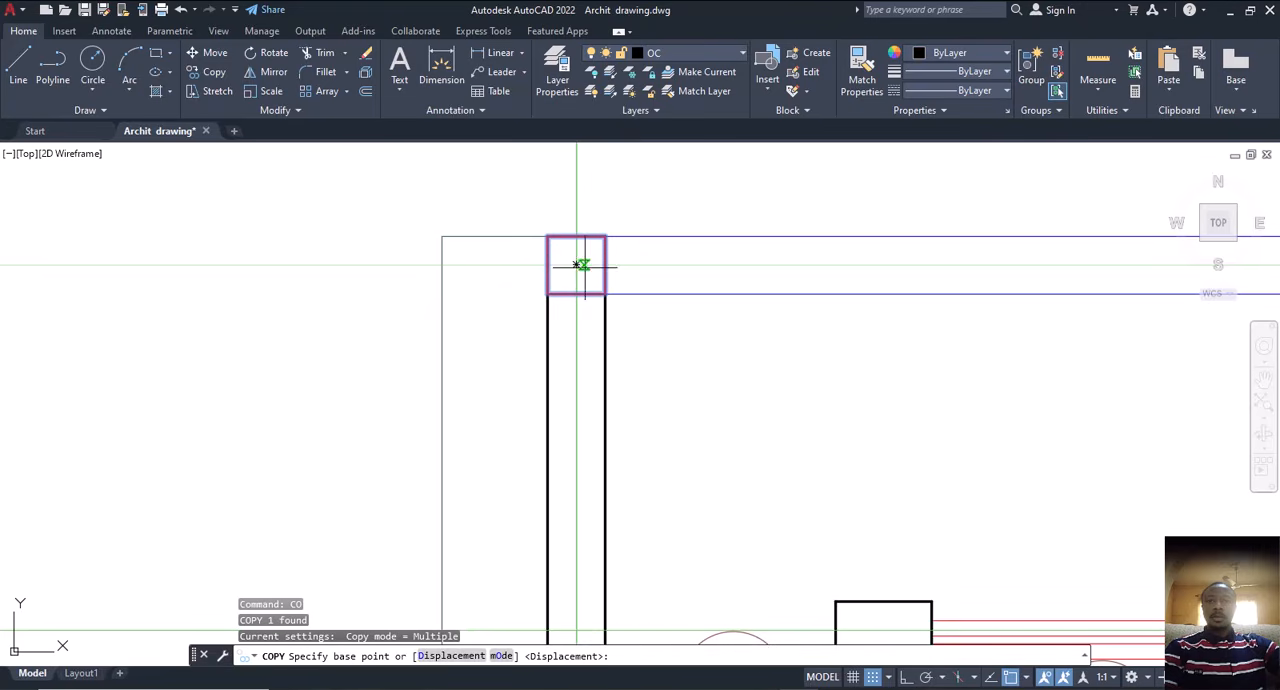
{"action": "left_click", "coordinate": [576, 265]}
{"action": "scroll", "coordinate": [492, 358], "scroll_direction": "down", "scroll_amount": 5}
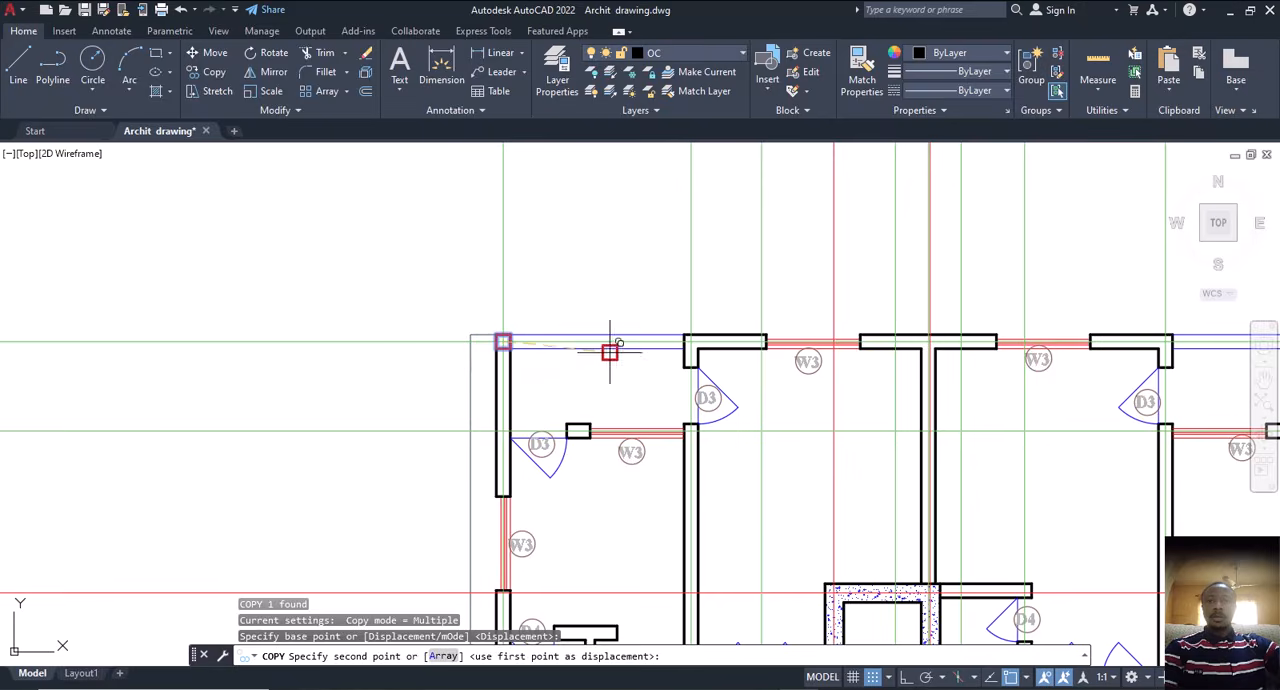
{"action": "scroll", "coordinate": [663, 352], "scroll_direction": "up", "scroll_amount": 5}
{"action": "left_click", "coordinate": [790, 298]}
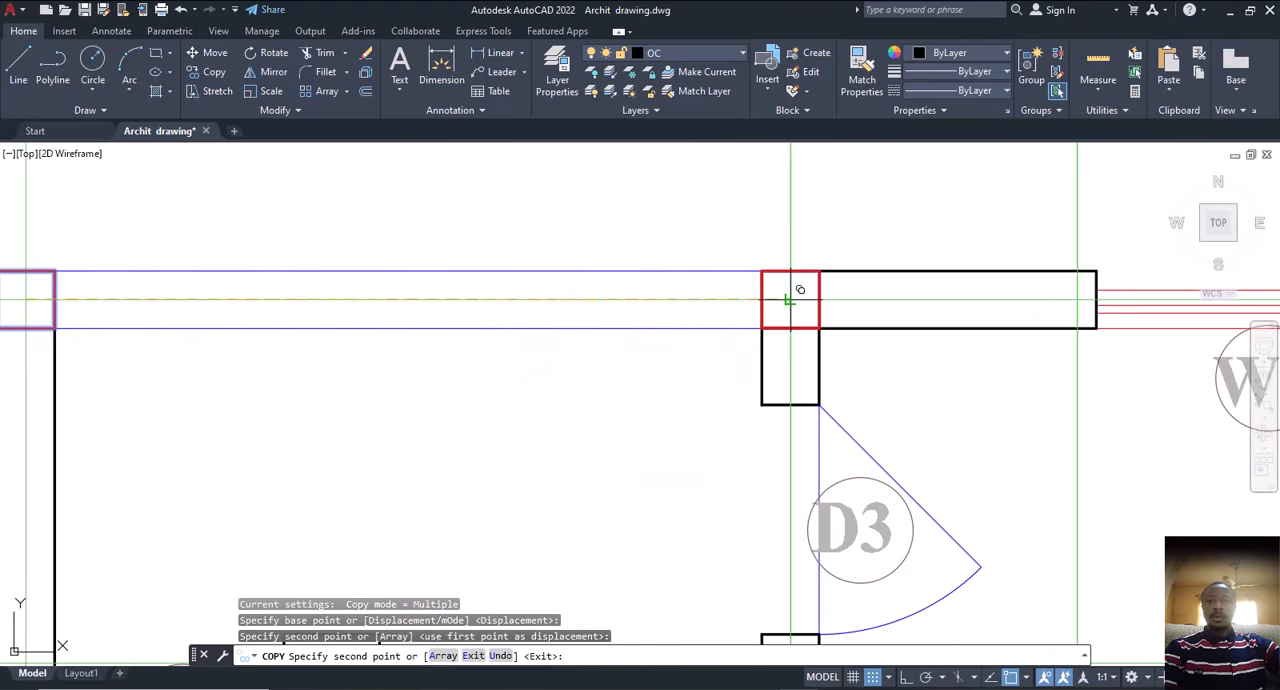
{"action": "scroll", "coordinate": [686, 328], "scroll_direction": "down", "scroll_amount": 5}
{"action": "scroll", "coordinate": [950, 322], "scroll_direction": "up", "scroll_amount": 6}
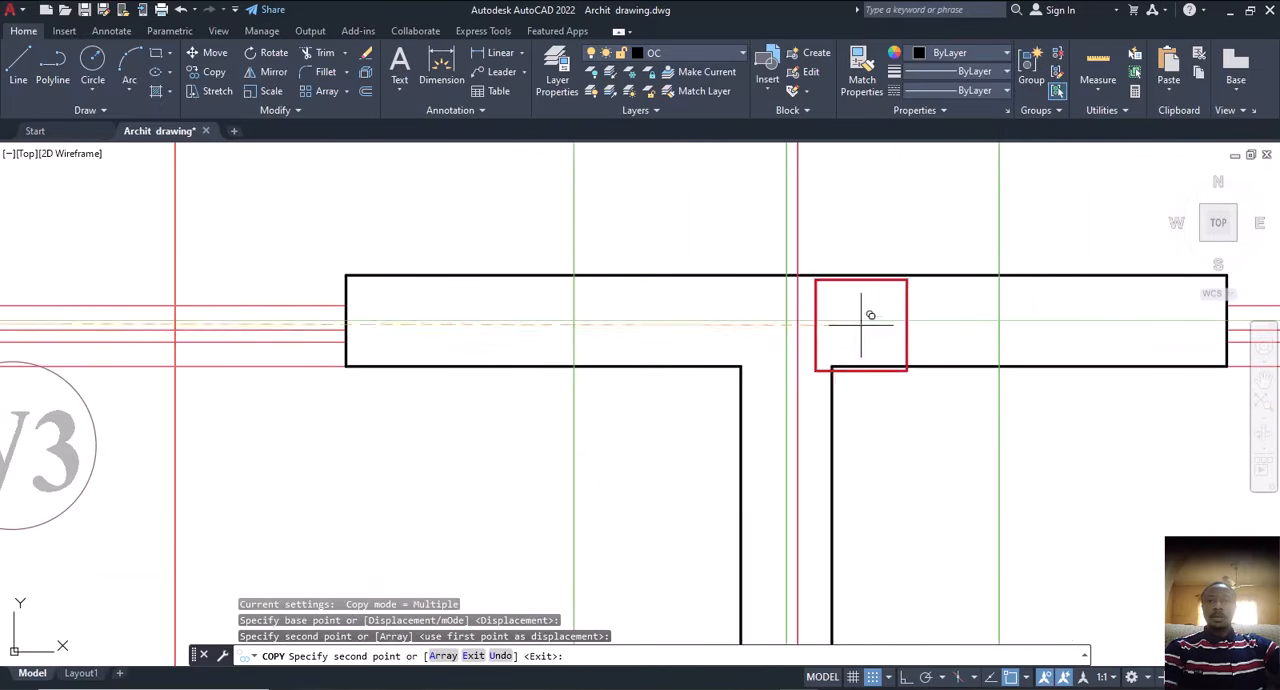
{"action": "left_click", "coordinate": [786, 310]}
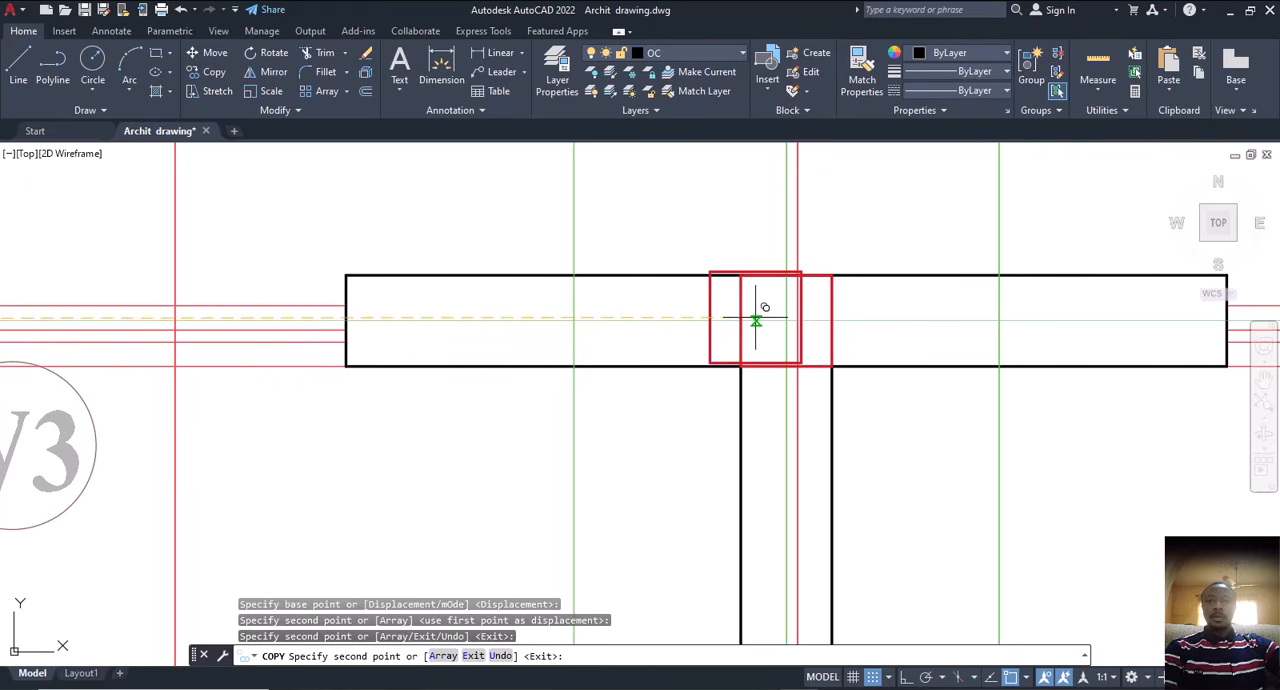
Step: Place further copies of the red square at the top wall's right inner wall junction and upper-right outer corner
{"action": "scroll", "coordinate": [712, 316], "scroll_direction": "down", "scroll_amount": 5}
{"action": "middle_click_drag", "start_coordinate": [1106, 323], "coordinate": [744, 354]}
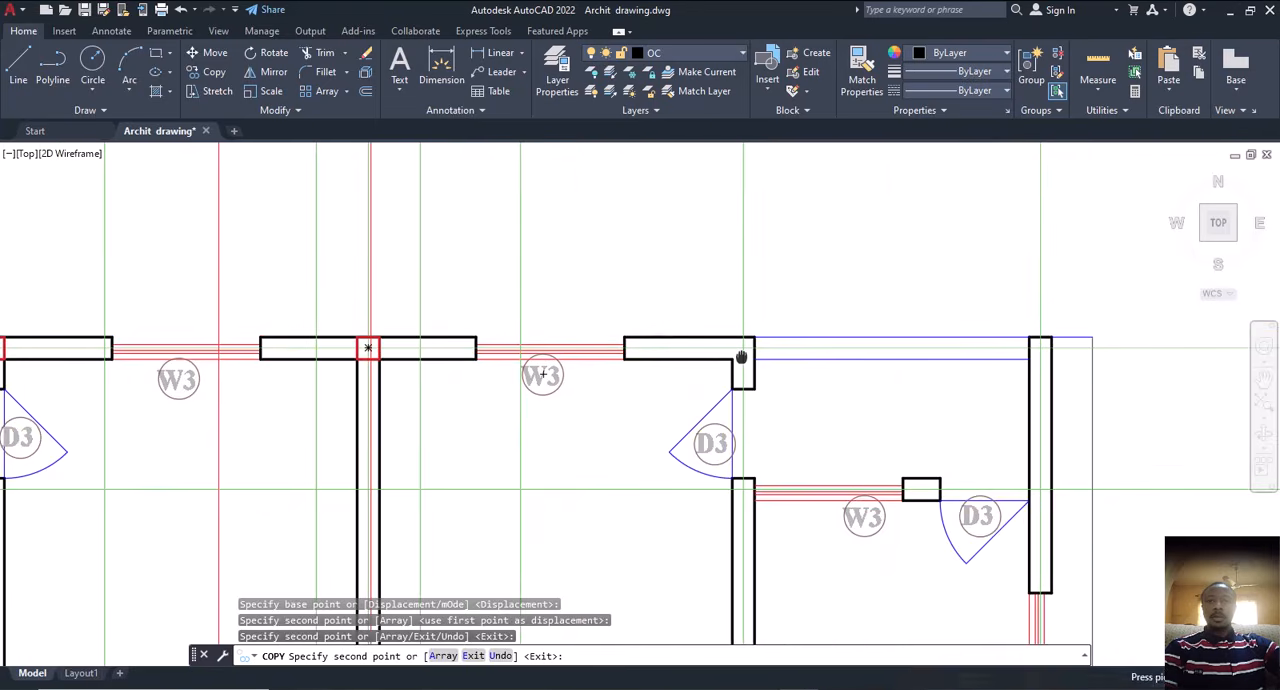
{"action": "scroll", "coordinate": [745, 352], "scroll_direction": "up", "scroll_amount": 5}
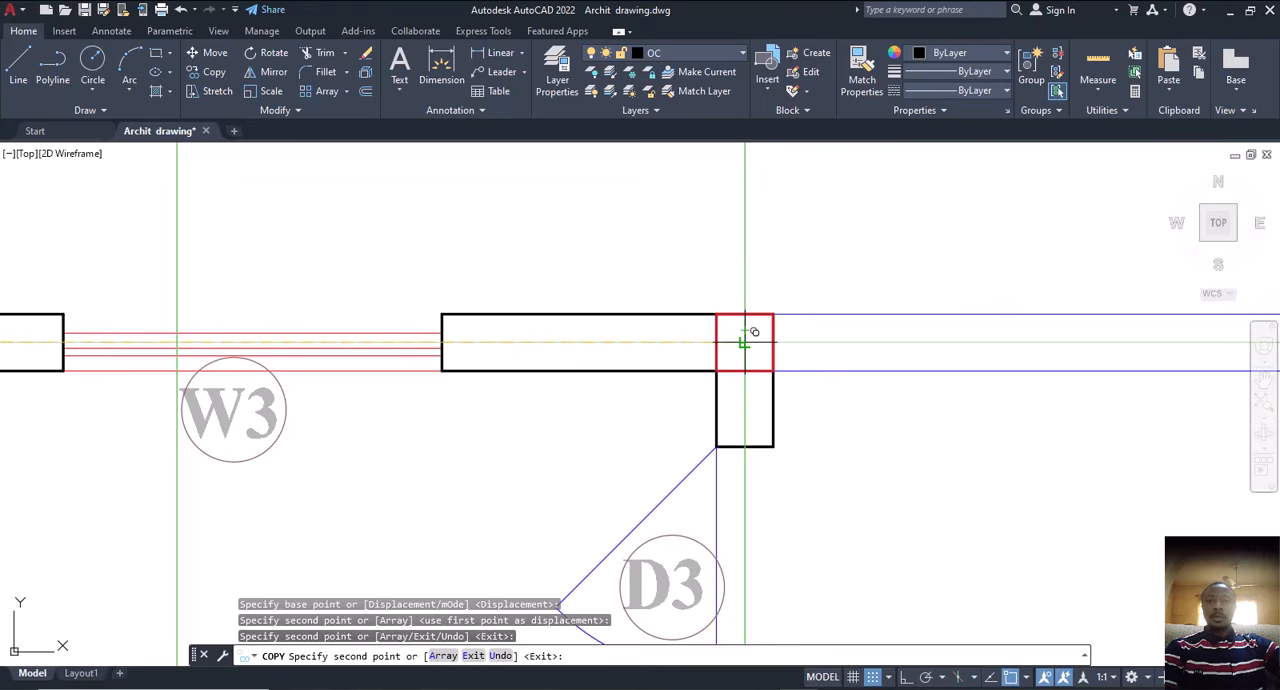
{"action": "left_click", "coordinate": [744, 343]}
{"action": "scroll", "coordinate": [744, 343], "scroll_direction": "down", "scroll_amount": 5}
{"action": "scroll", "coordinate": [923, 363], "scroll_direction": "up", "scroll_amount": 7}
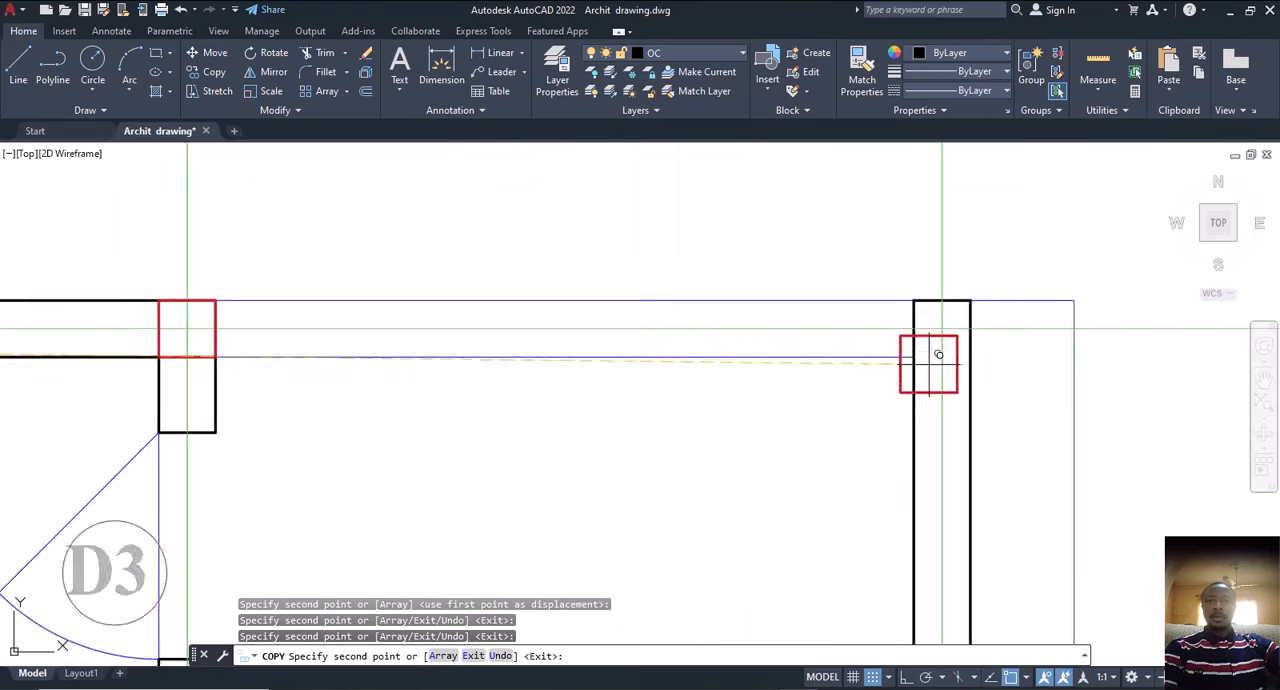
{"action": "left_click", "coordinate": [947, 310]}
Step: Place copies of the red square where the second horizontal construction line crosses the left outer wall and the left inner wall
{"action": "scroll", "coordinate": [945, 312], "scroll_direction": "down", "scroll_amount": 8}
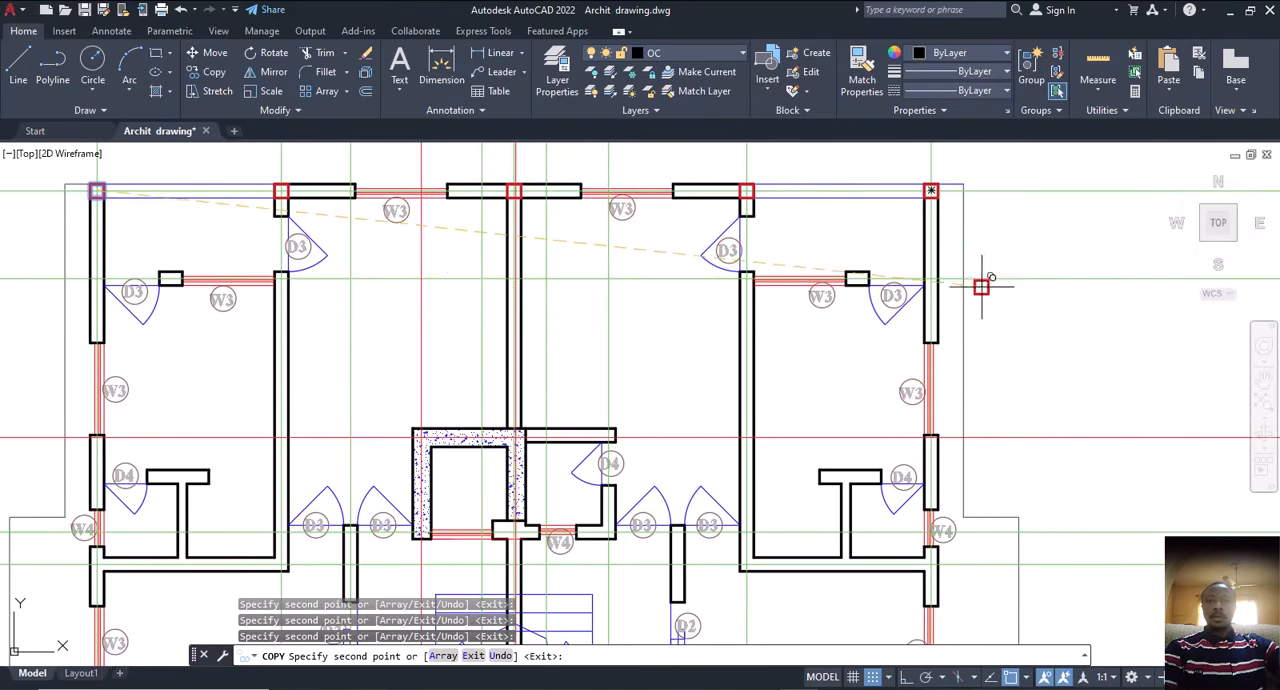
{"action": "middle_click_drag", "start_coordinate": [1008, 503], "coordinate": [994, 294]}
{"action": "scroll", "coordinate": [1000, 310], "scroll_direction": "down", "scroll_amount": 2}
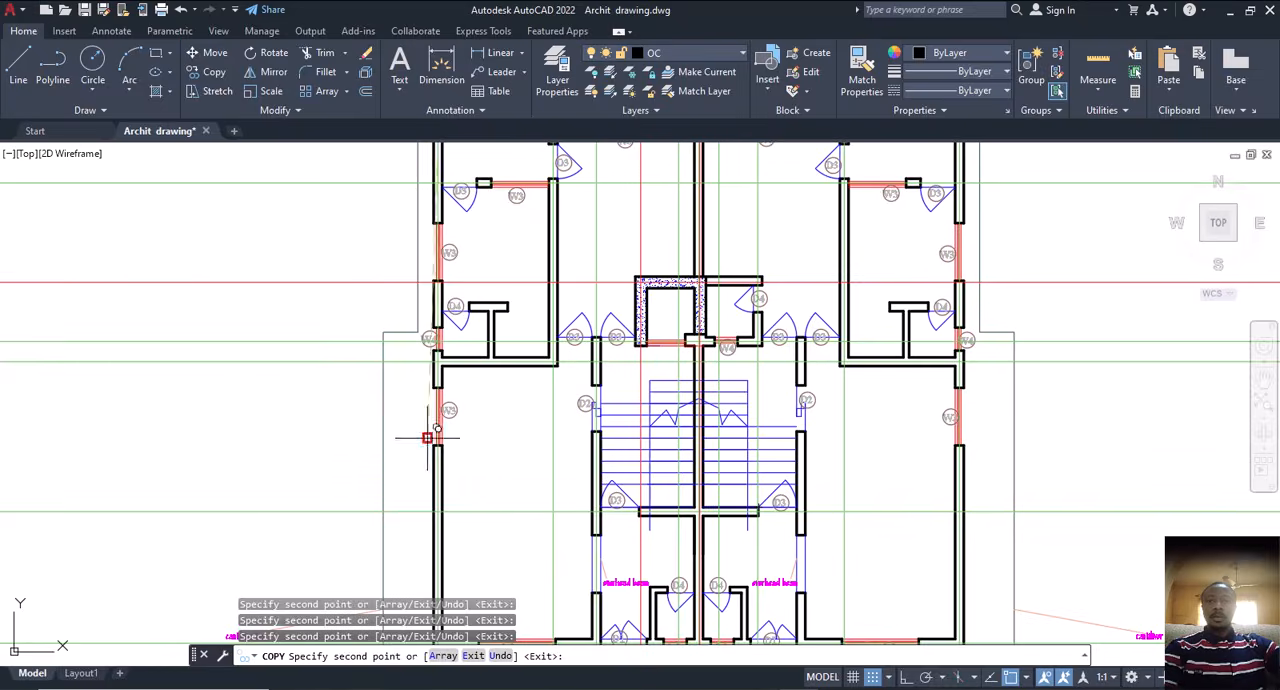
{"action": "middle_click_drag", "start_coordinate": [517, 374], "coordinate": [612, 447]}
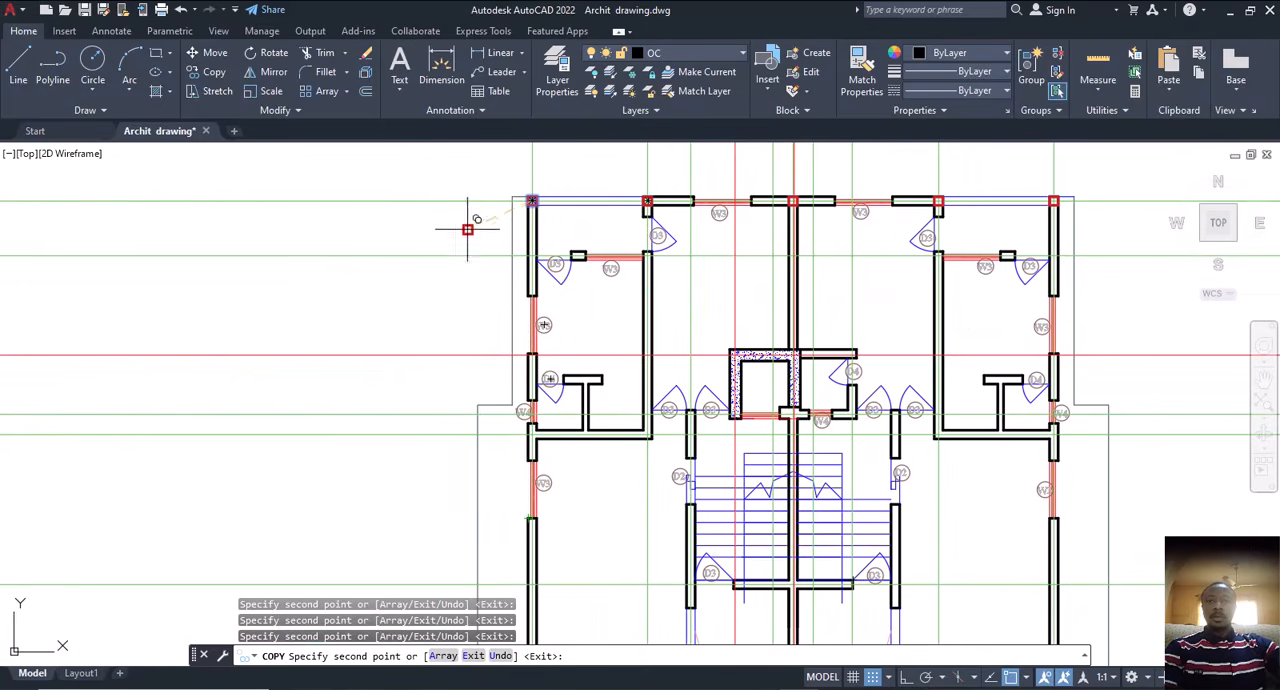
{"action": "scroll", "coordinate": [467, 229], "scroll_direction": "up", "scroll_amount": 4}
{"action": "middle_click_drag", "start_coordinate": [663, 263], "coordinate": [640, 348]}
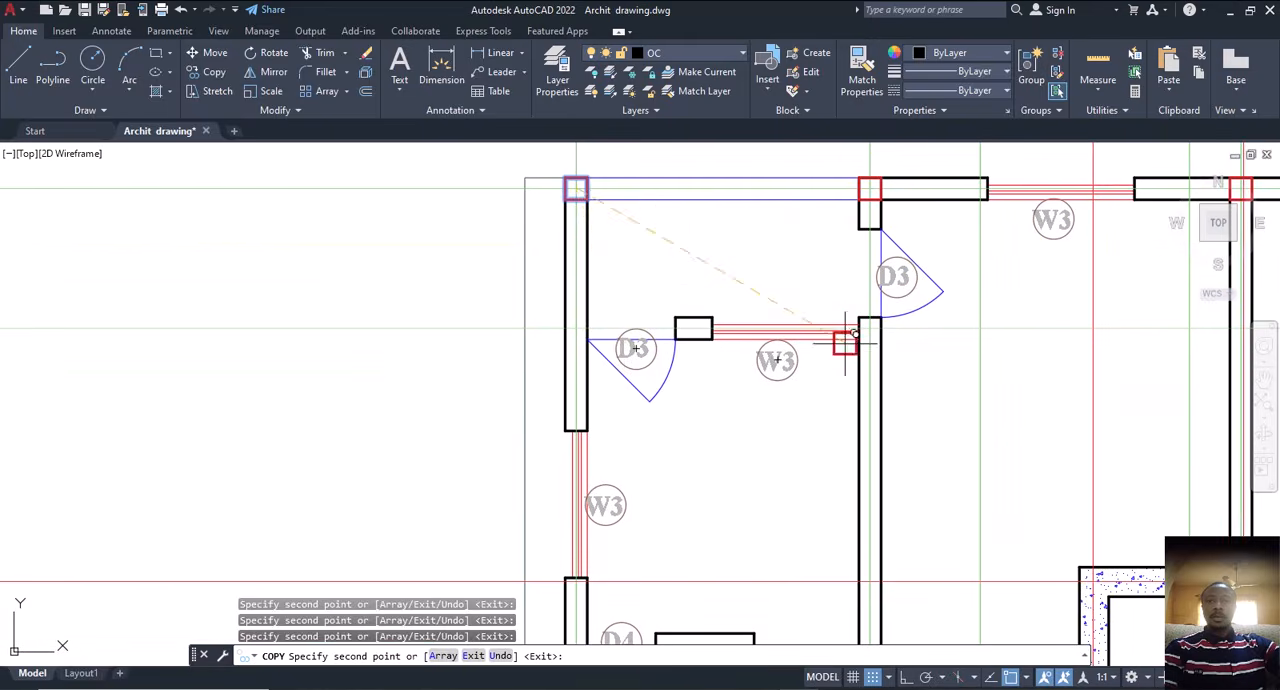
{"action": "scroll", "coordinate": [571, 303], "scroll_direction": "up", "scroll_amount": 4}
{"action": "scroll", "coordinate": [529, 318], "scroll_direction": "down", "scroll_amount": 2}
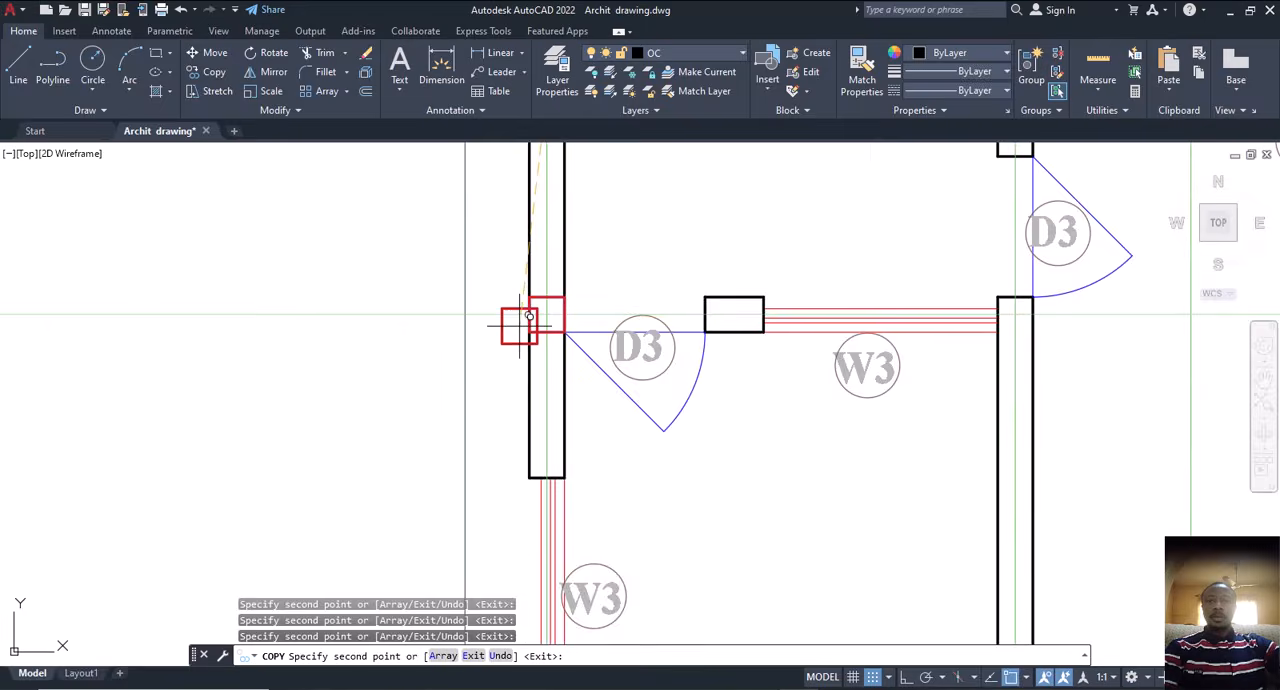
{"action": "scroll", "coordinate": [529, 318], "scroll_direction": "down", "scroll_amount": 2}
{"action": "scroll", "coordinate": [823, 329], "scroll_direction": "up", "scroll_amount": 2}
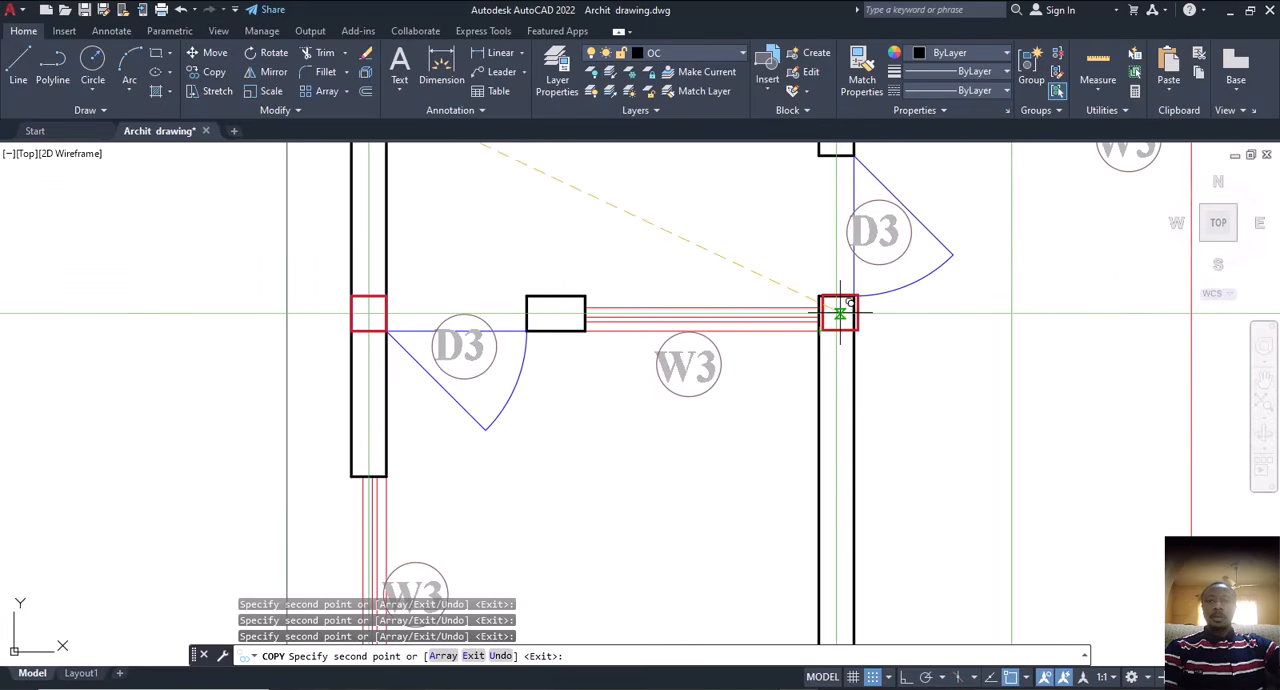
{"action": "scroll", "coordinate": [770, 280], "scroll_direction": "down", "scroll_amount": 8}
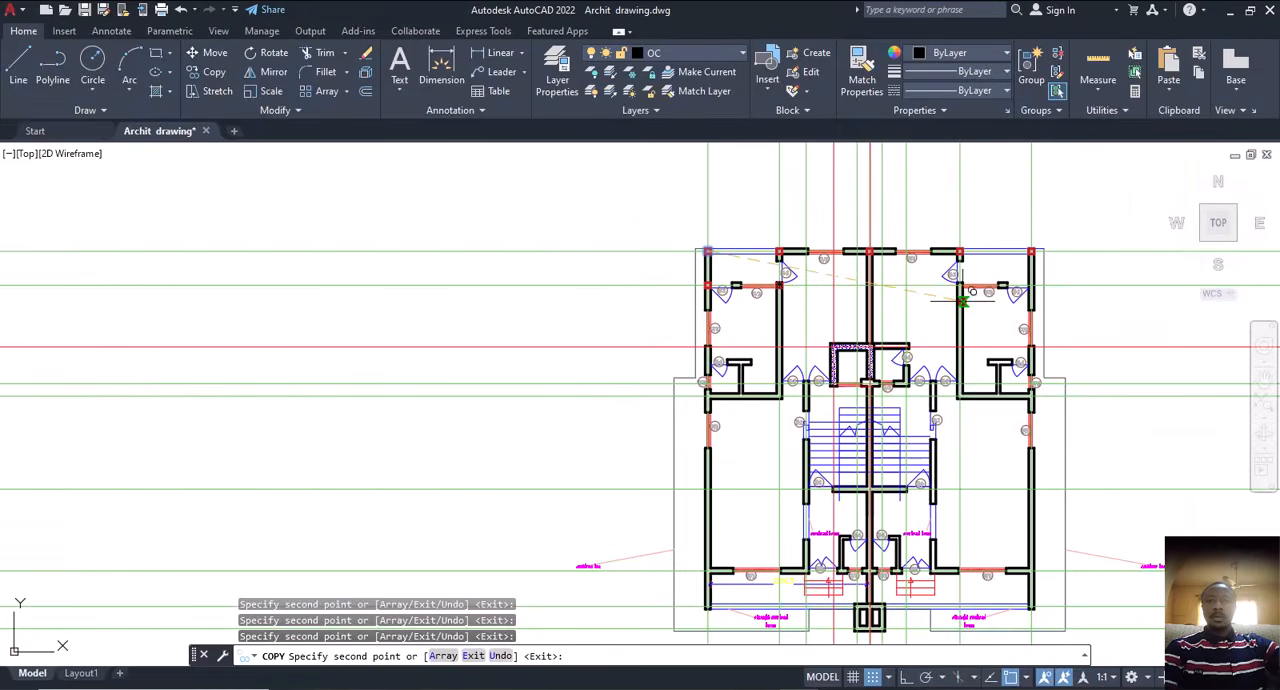
Step: Place copies of the red square where the second horizontal construction line crosses the right inner wall and the right outer wall
{"action": "scroll", "coordinate": [963, 297], "scroll_direction": "up", "scroll_amount": 7}
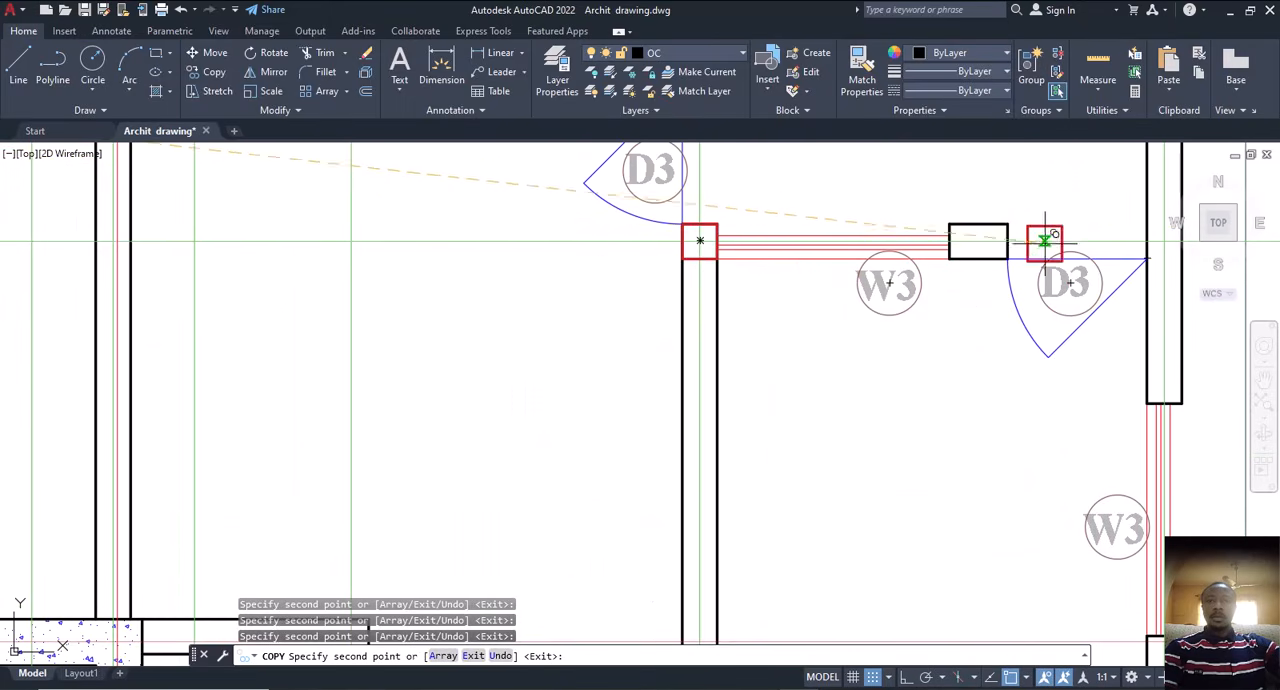
{"action": "middle_click_drag", "start_coordinate": [1046, 240], "coordinate": [664, 352]}
{"action": "scroll", "coordinate": [664, 352], "scroll_direction": "up", "scroll_amount": 5}
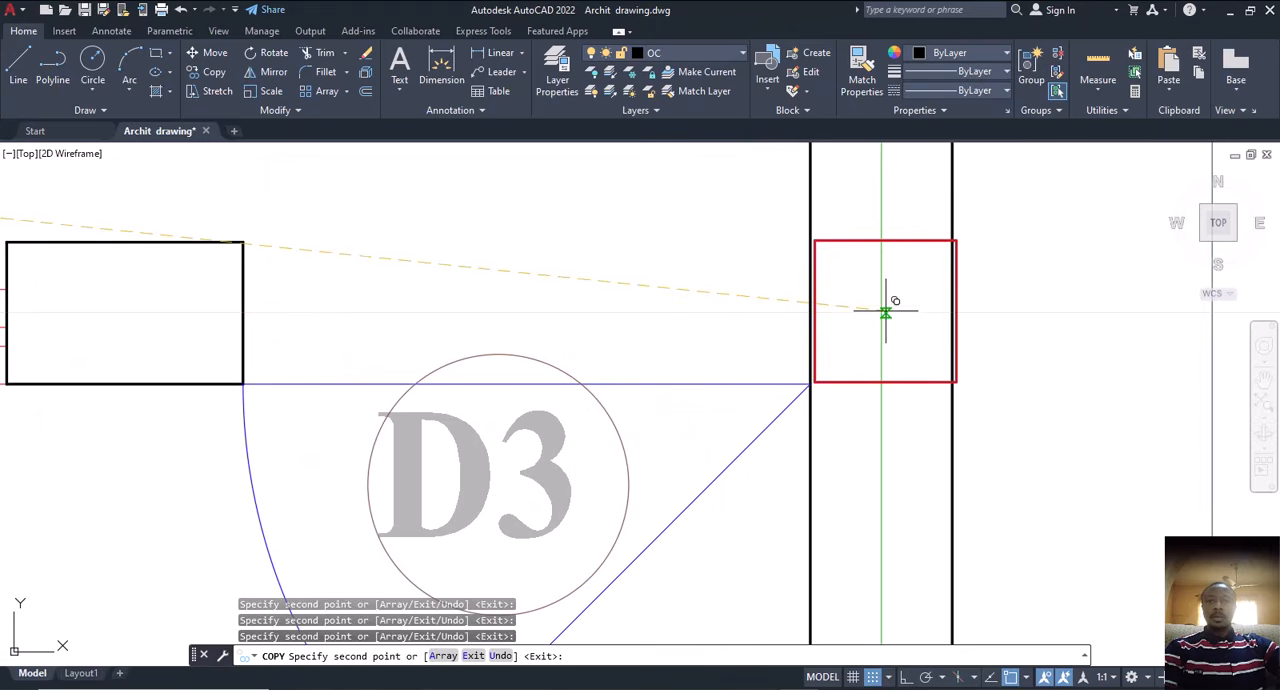
{"action": "scroll", "coordinate": [881, 312], "scroll_direction": "down", "scroll_amount": 6}
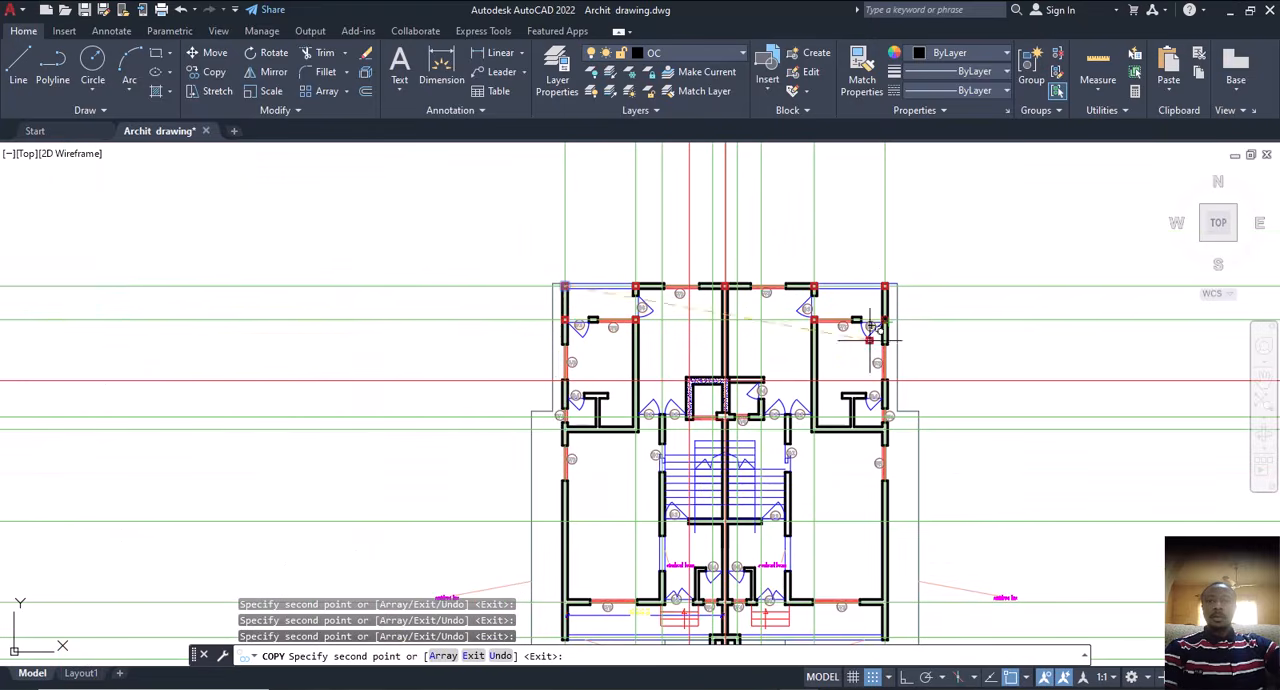
Step: Place copies of the red square where the wall line below the bathroom meets the left outer wall and the left inner wall
{"action": "scroll", "coordinate": [567, 437], "scroll_direction": "up", "scroll_amount": 6}
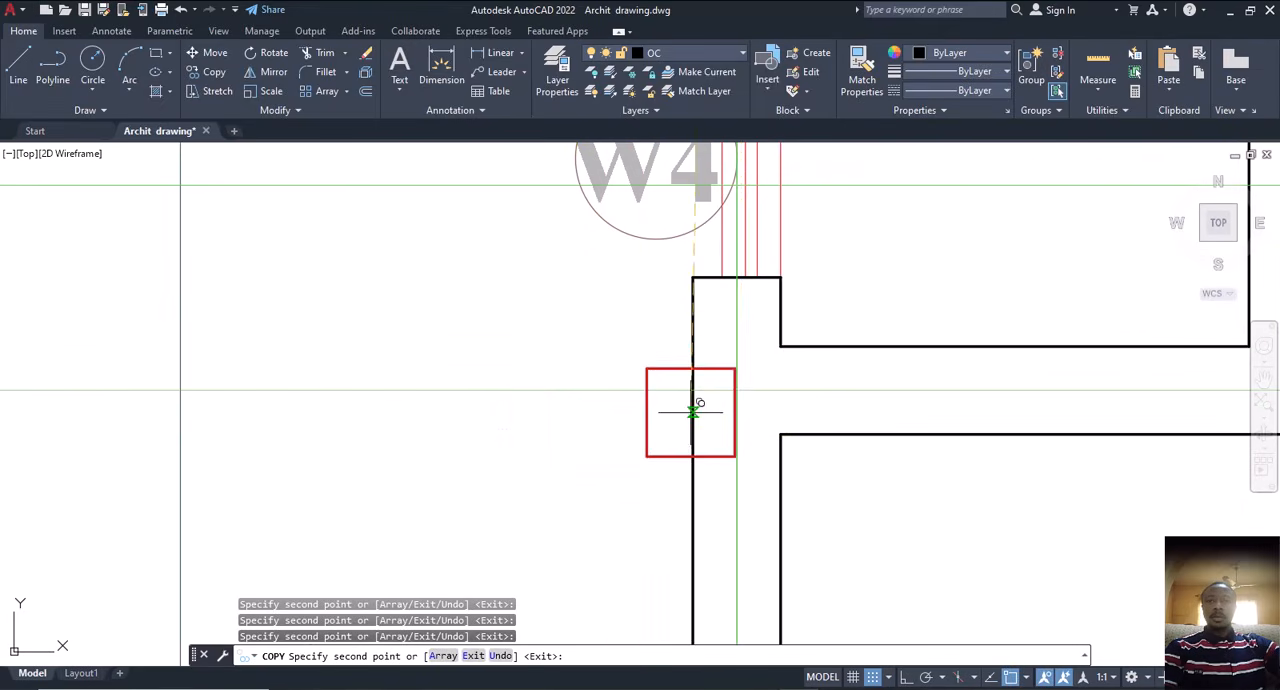
{"action": "left_click", "coordinate": [737, 390]}
{"action": "scroll", "coordinate": [465, 401], "scroll_direction": "down", "scroll_amount": 5}
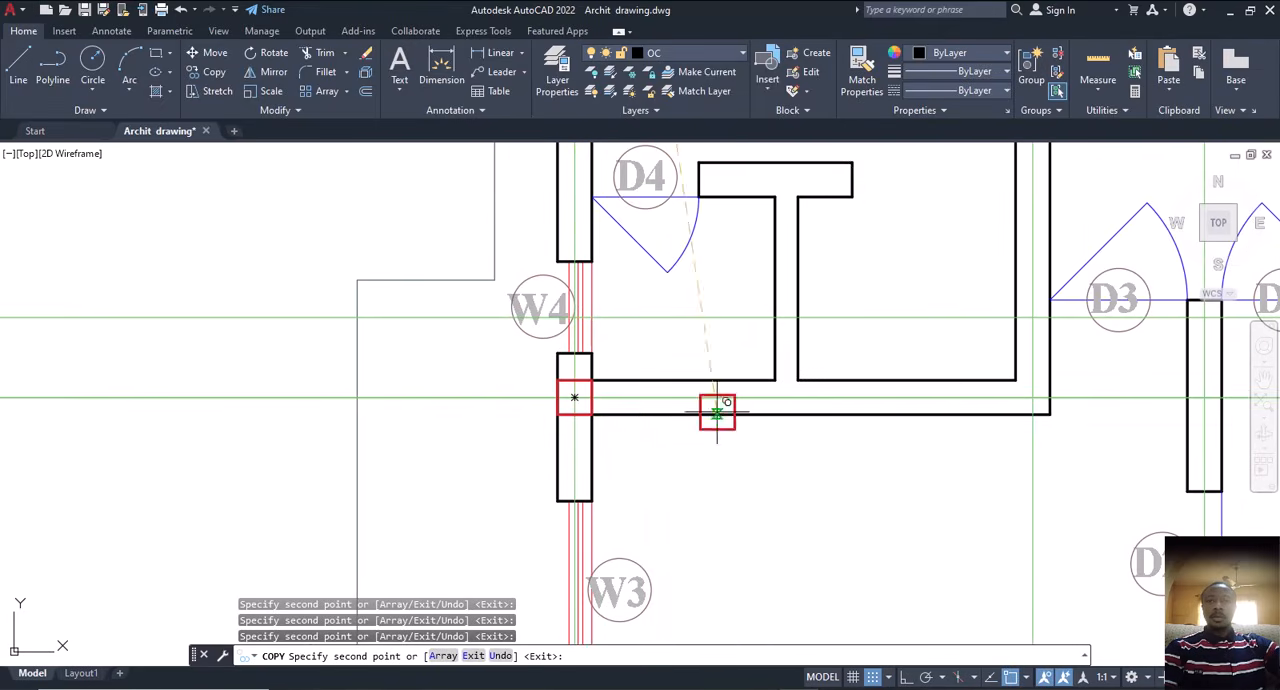
{"action": "middle_click_drag", "start_coordinate": [947, 403], "coordinate": [624, 427]}
{"action": "scroll", "coordinate": [716, 420], "scroll_direction": "up", "scroll_amount": 5}
{"action": "scroll", "coordinate": [716, 421], "scroll_direction": "up", "scroll_amount": 2}
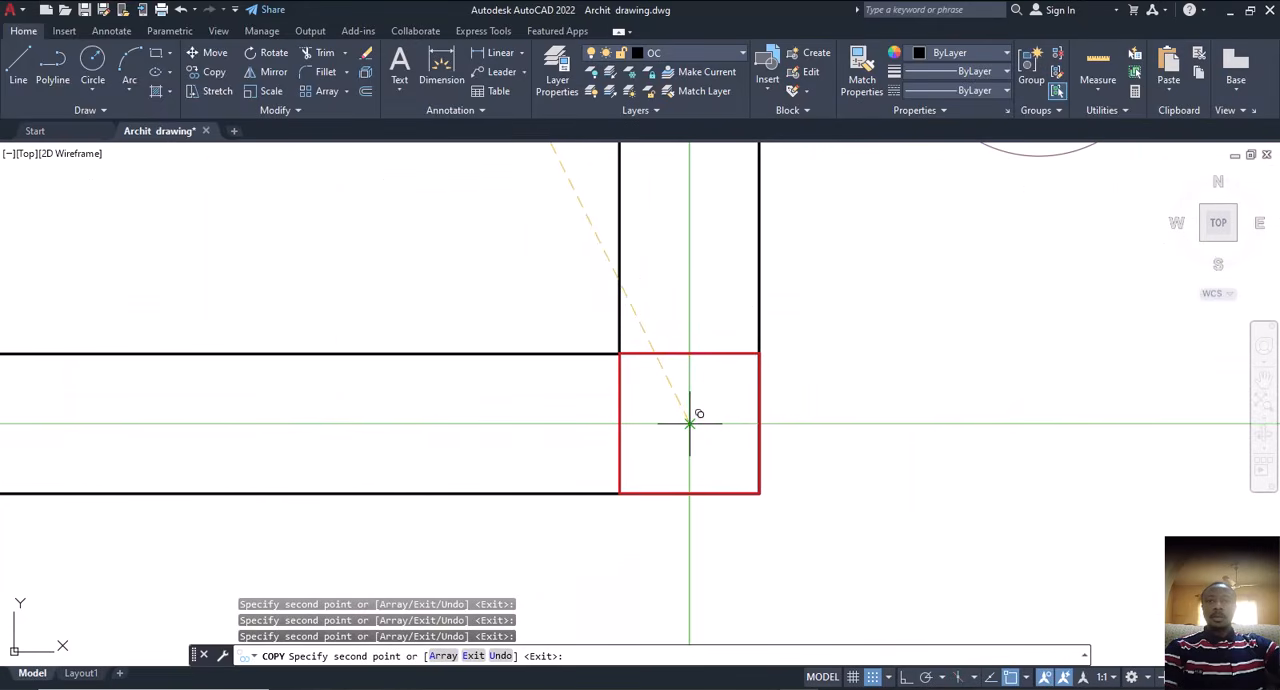
{"action": "left_click", "coordinate": [690, 418]}
{"action": "scroll", "coordinate": [560, 415], "scroll_direction": "down", "scroll_amount": 7}
{"action": "scroll", "coordinate": [567, 418], "scroll_direction": "down", "scroll_amount": 2}
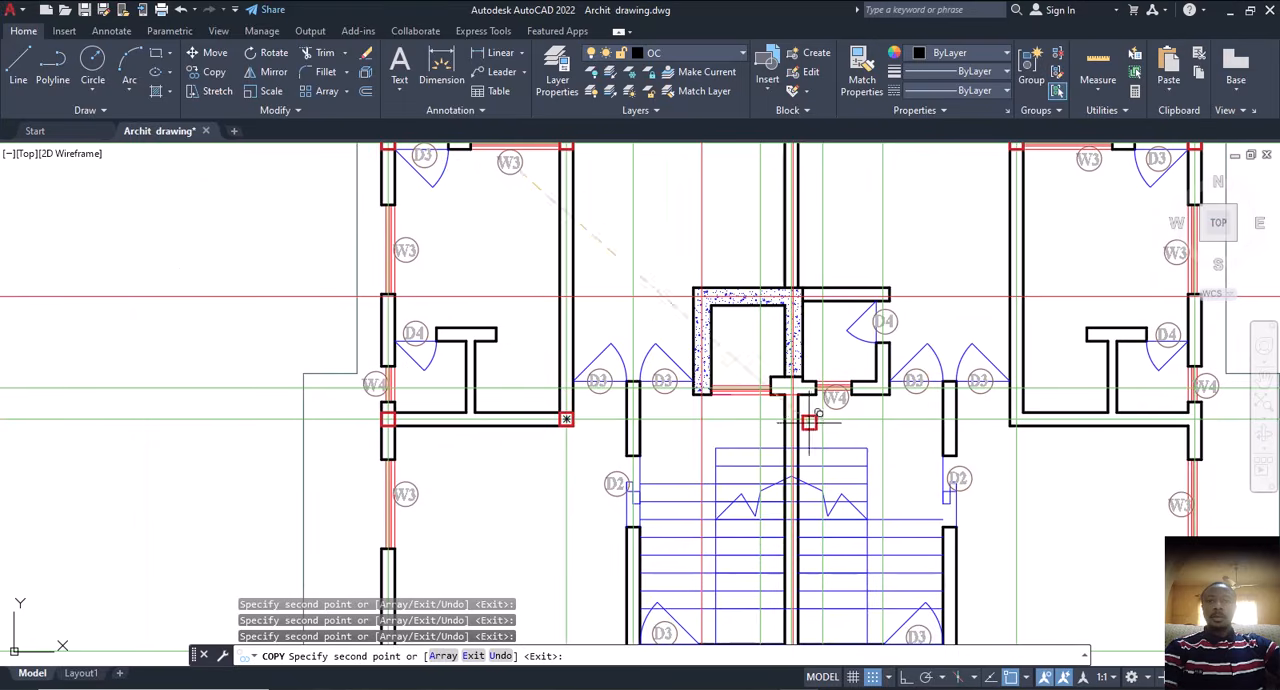
Step: Place copies of the red square where the same horizontal wall line meets the right inner wall and the right outer wall
{"action": "middle_click_drag", "start_coordinate": [870, 430], "coordinate": [633, 437]}
{"action": "scroll", "coordinate": [778, 432], "scroll_direction": "up", "scroll_amount": 5}
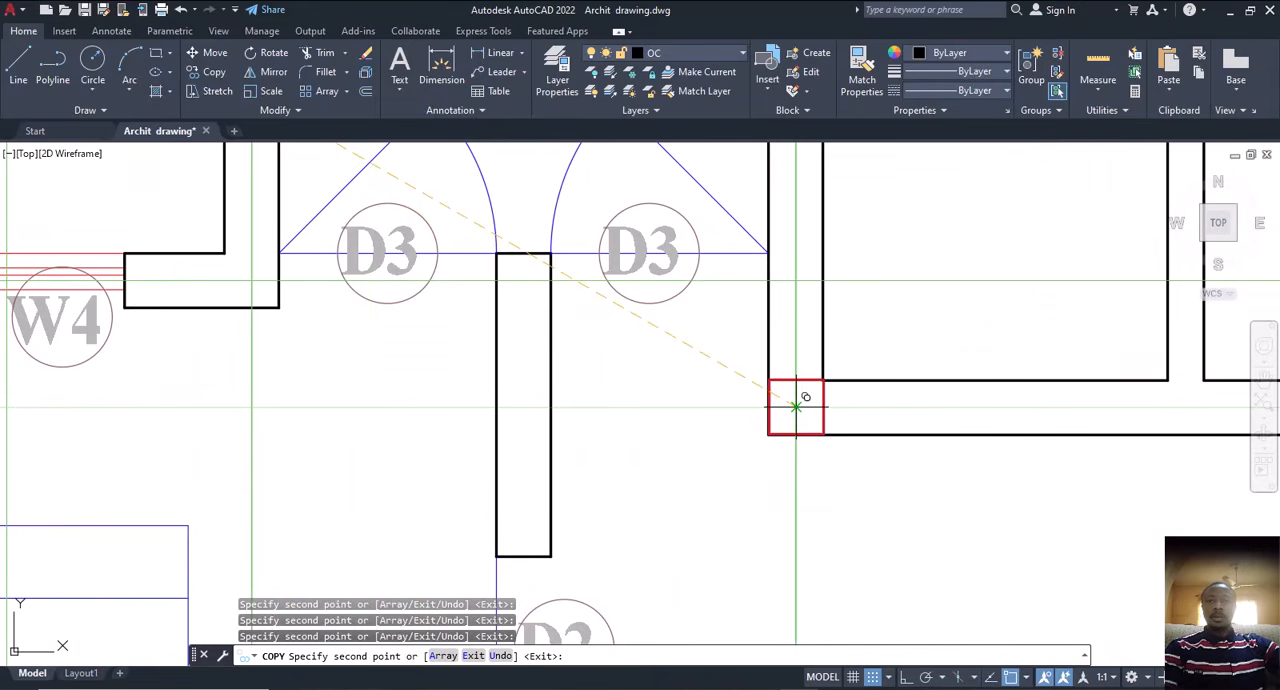
{"action": "left_click", "coordinate": [796, 405]}
{"action": "scroll", "coordinate": [730, 410], "scroll_direction": "down", "scroll_amount": 5}
{"action": "scroll", "coordinate": [905, 412], "scroll_direction": "up", "scroll_amount": 5}
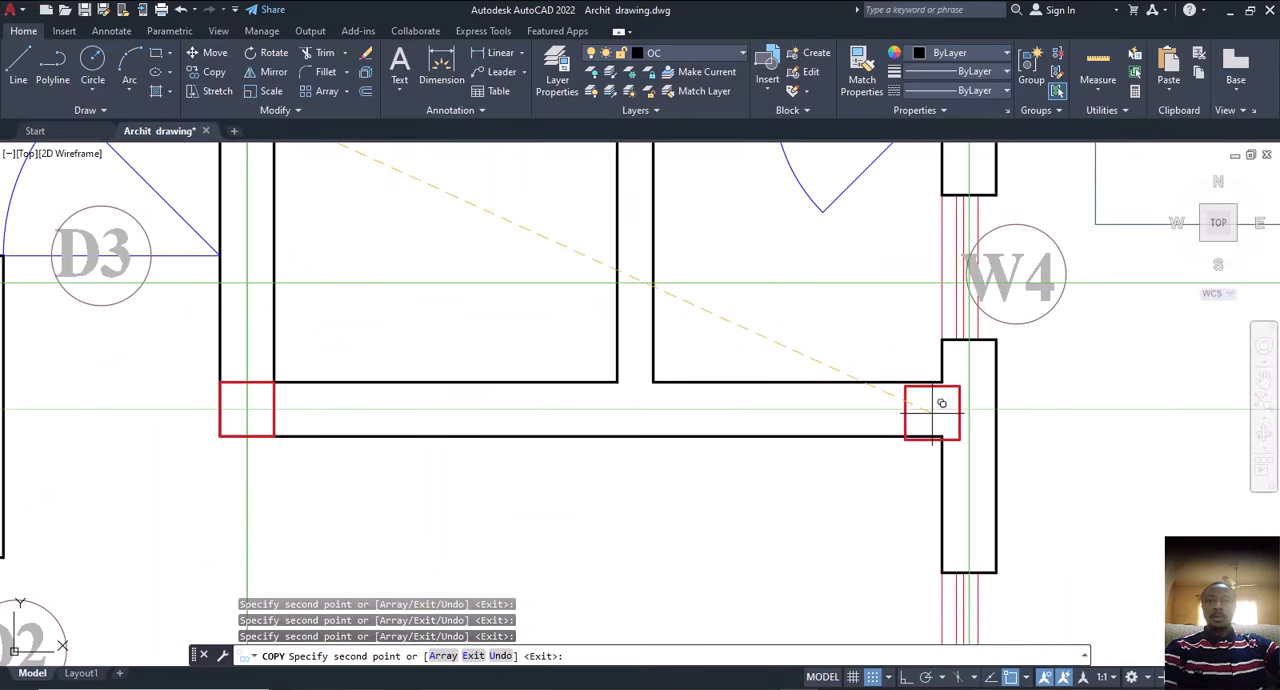
{"action": "left_click", "coordinate": [970, 409]}
{"action": "scroll", "coordinate": [901, 407], "scroll_direction": "down", "scroll_amount": 5}
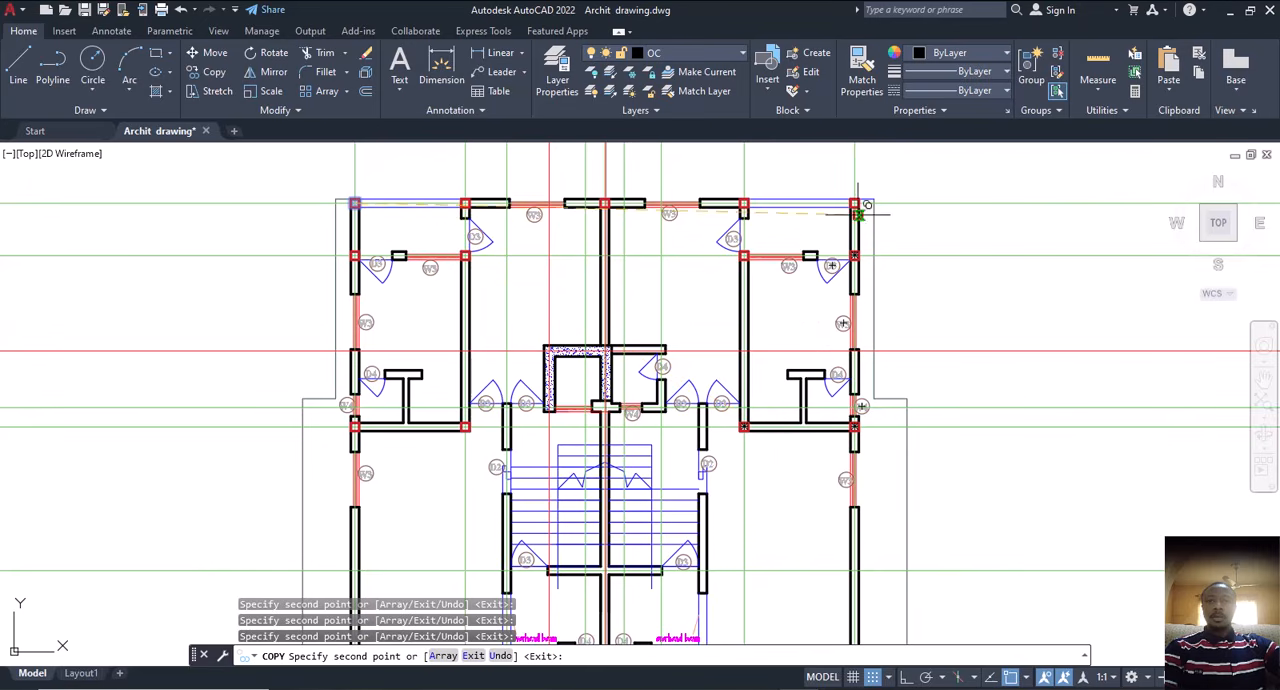
{"action": "middle_click_drag", "start_coordinate": [434, 392], "coordinate": [587, 375]}
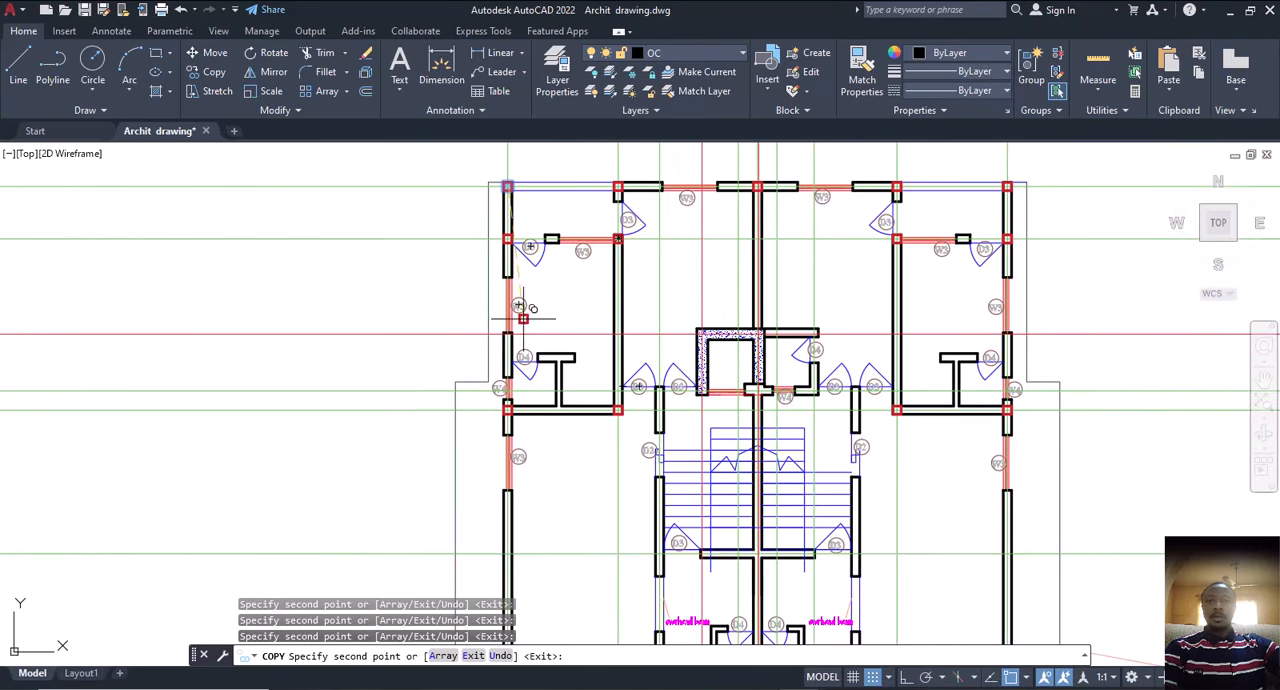
{"action": "middle_click_drag", "start_coordinate": [688, 238], "coordinate": [667, 301]}
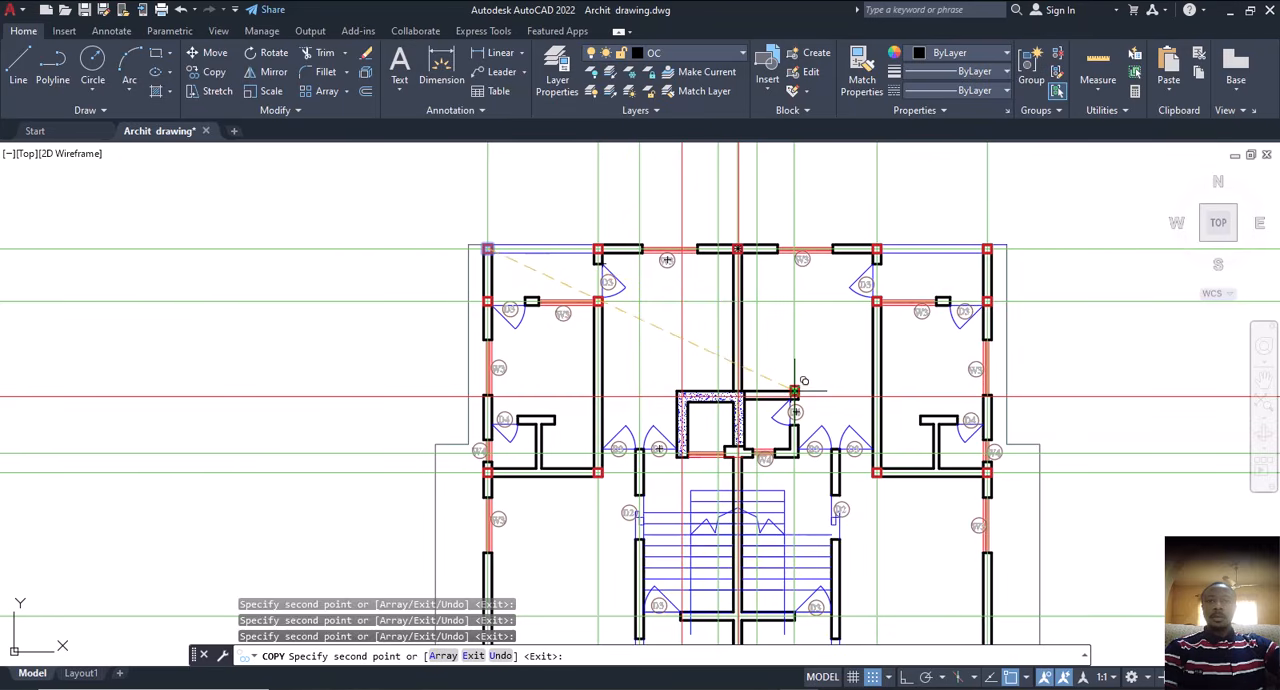
{"action": "scroll", "coordinate": [794, 391], "scroll_direction": "up", "scroll_amount": 2}
{"action": "middle_click_drag", "start_coordinate": [779, 401], "coordinate": [741, 306]}
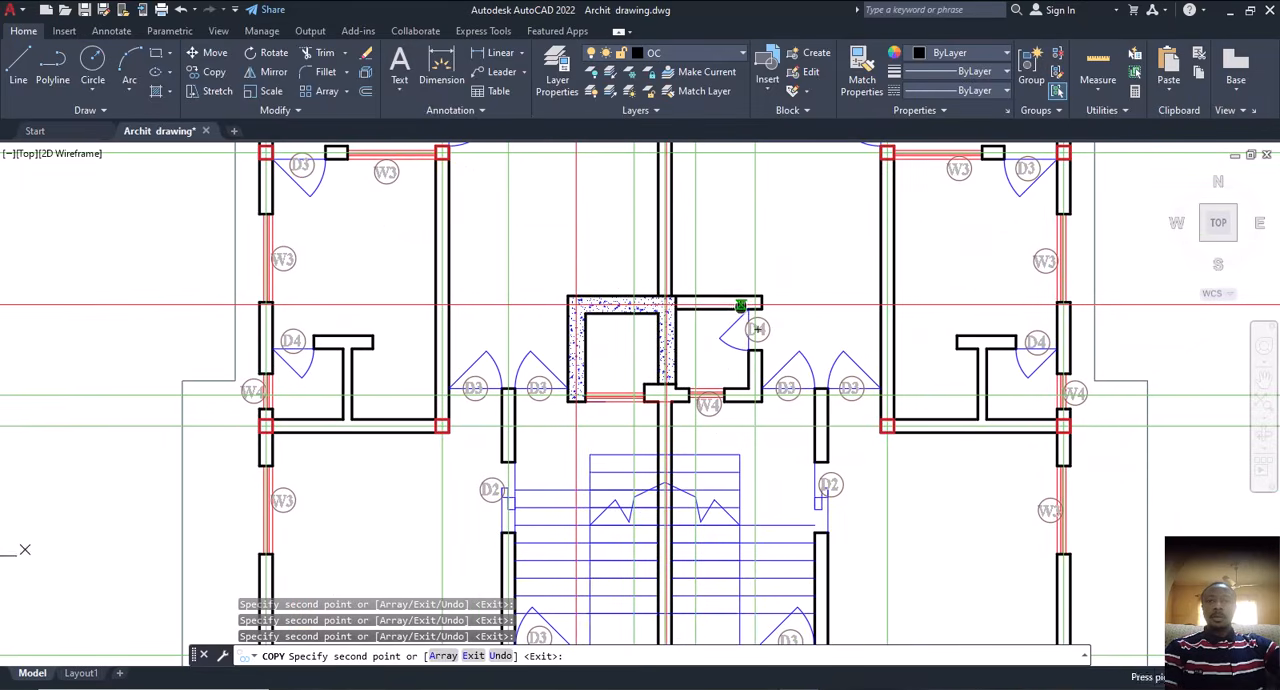
{"action": "mouse_move", "coordinate": [652, 314]}
{"action": "middle_mouse_down"}
{"action": "mouse_move", "coordinate": [680, 330]}
{"action": "mouse_move", "coordinate": [715, 318]}
{"action": "middle_mouse_up"}
{"action": "scroll", "coordinate": [661, 340], "scroll_direction": "down", "scroll_amount": 2}
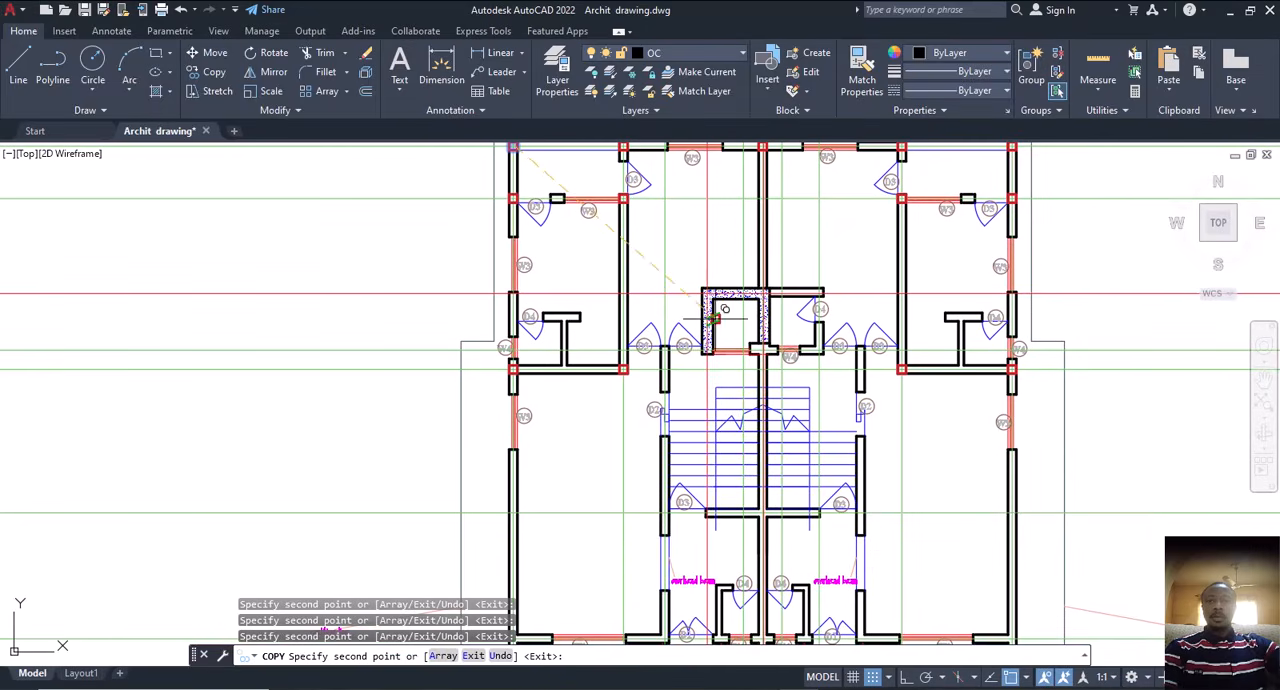
Step: Place copies of the red square on the lower front wall line at the left outer wall and the wall beside the left D1 door
{"action": "scroll", "coordinate": [664, 369], "scroll_direction": "up", "scroll_amount": 5}
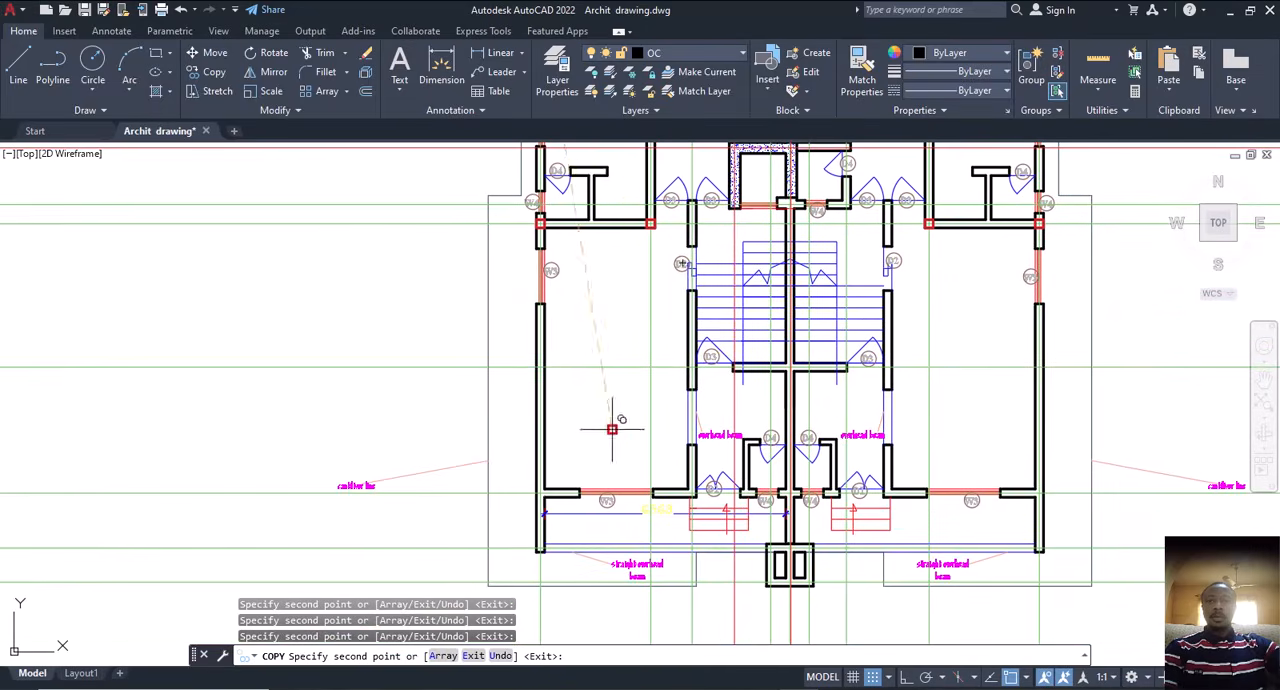
{"action": "scroll", "coordinate": [586, 438], "scroll_direction": "up", "scroll_amount": 2}
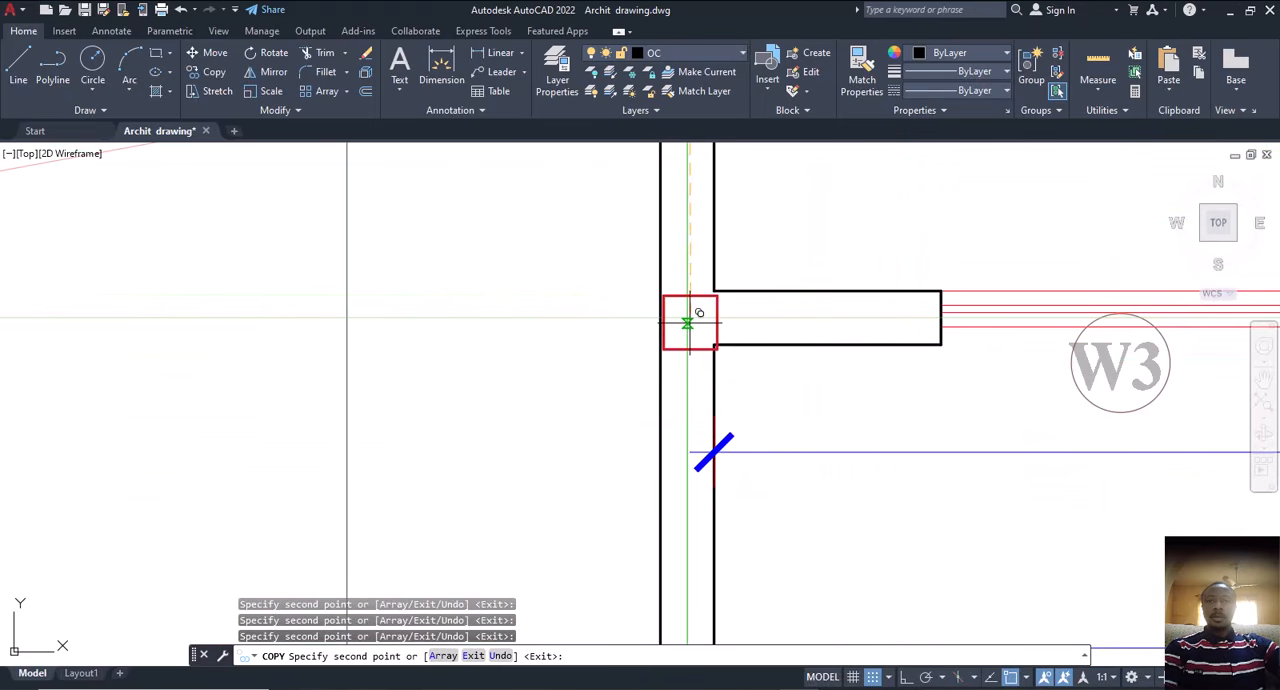
{"action": "scroll", "coordinate": [632, 340], "scroll_direction": "down", "scroll_amount": 4}
{"action": "middle_click_drag", "start_coordinate": [766, 329], "coordinate": [500, 394]}
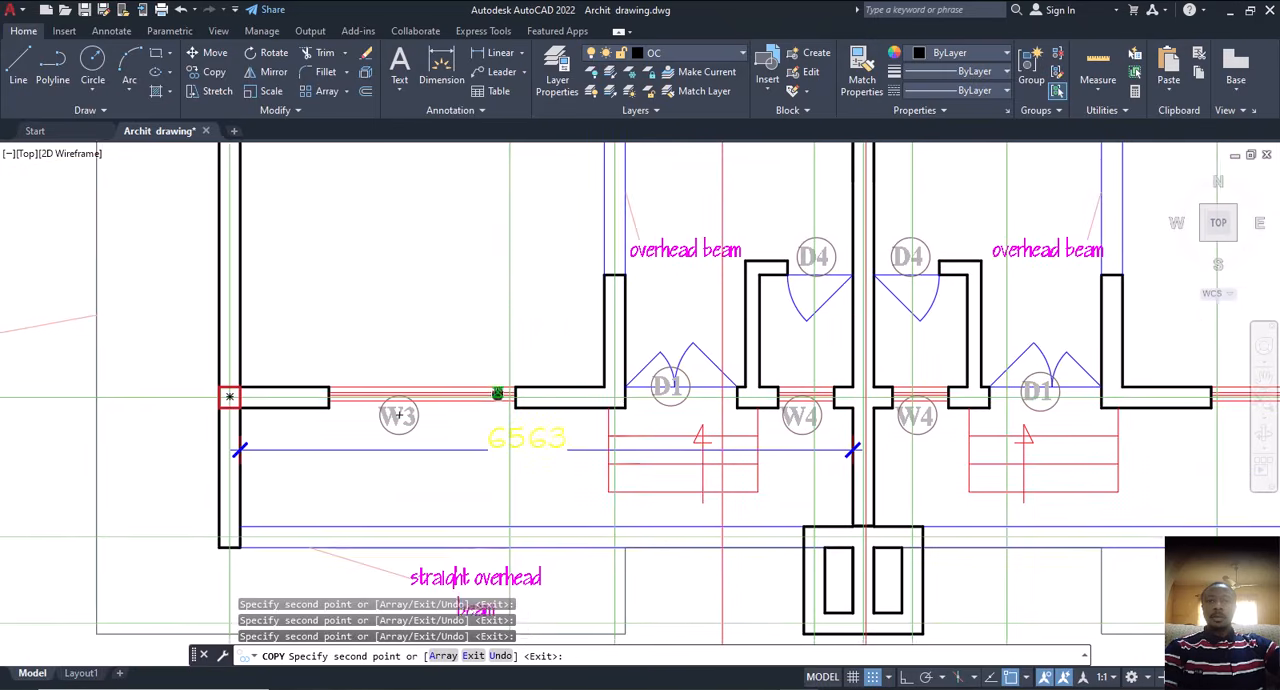
{"action": "scroll", "coordinate": [618, 398], "scroll_direction": "up", "scroll_amount": 4}
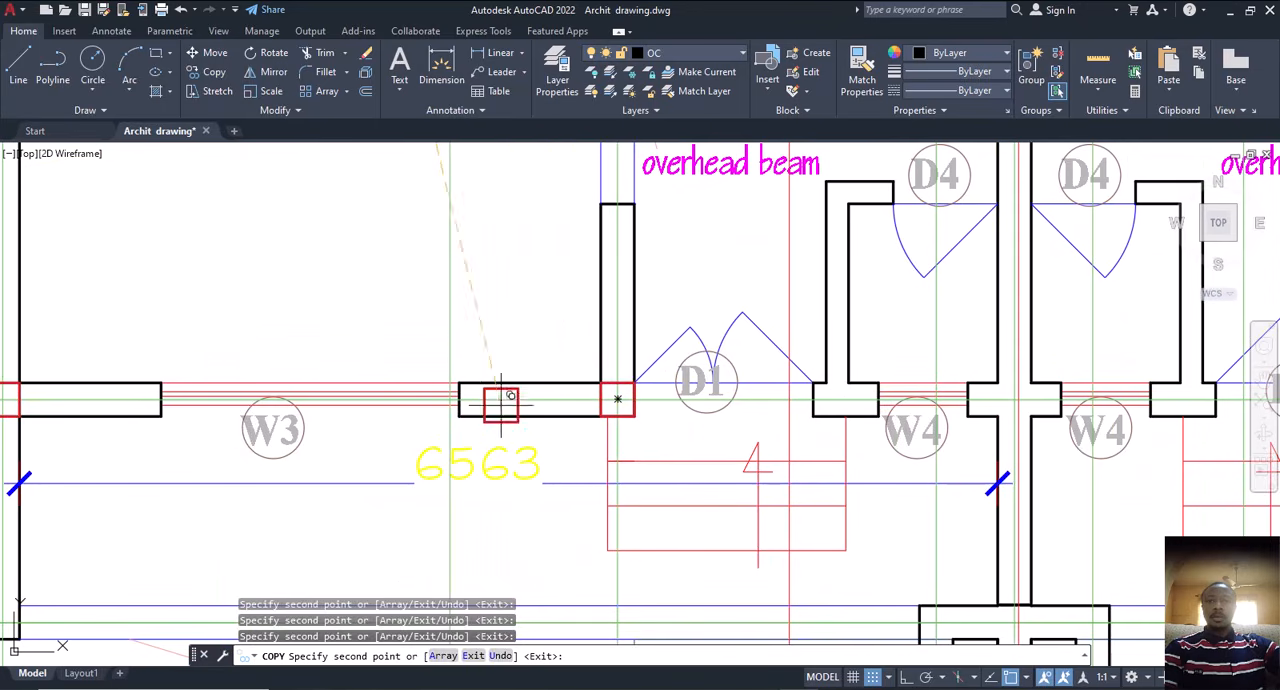
Step: Place copies of the red square on the front wall line at the middle wall and the right outer wall, and finish copying
{"action": "scroll", "coordinate": [817, 414], "scroll_direction": "down", "scroll_amount": 6}
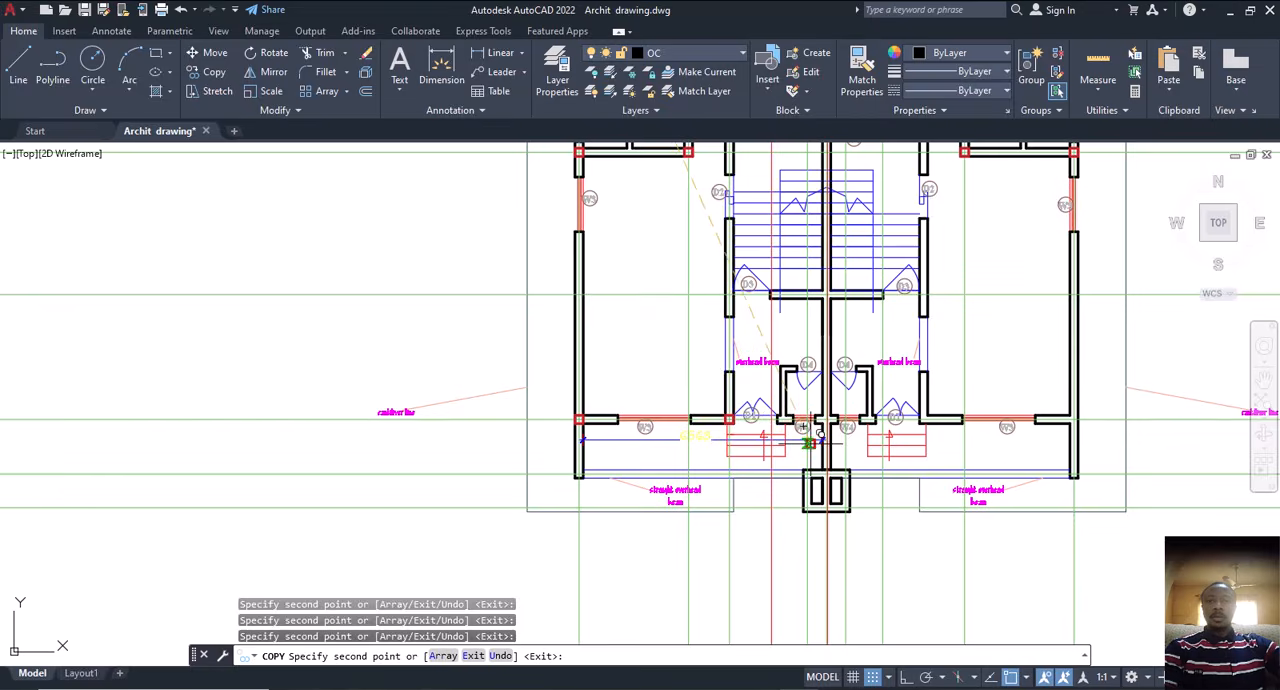
{"action": "scroll", "coordinate": [817, 428], "scroll_direction": "up", "scroll_amount": 8}
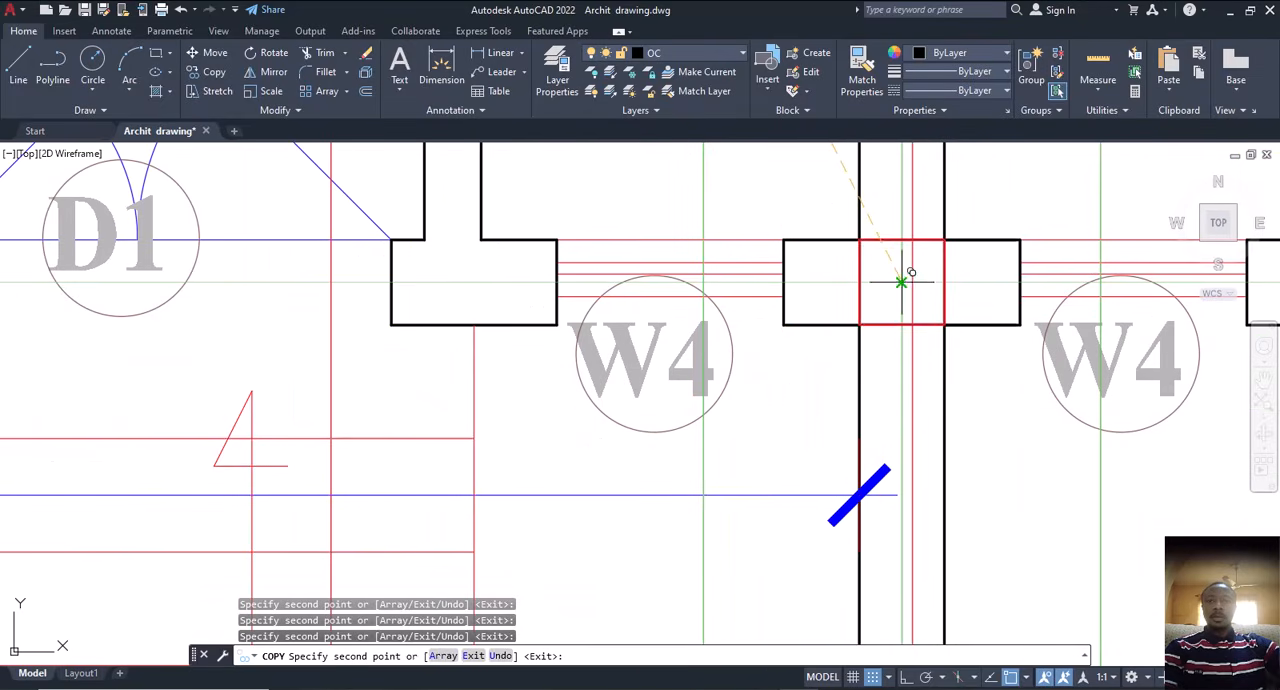
{"action": "scroll", "coordinate": [680, 366], "scroll_direction": "down", "scroll_amount": 5}
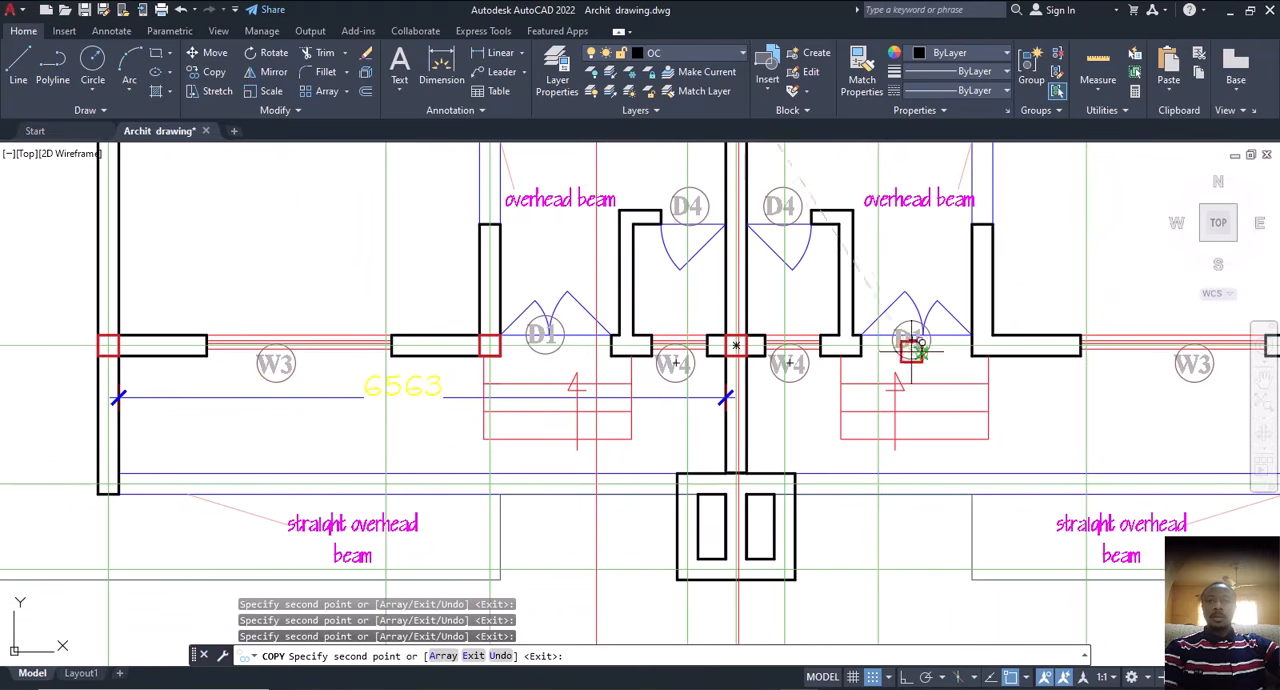
{"action": "scroll", "coordinate": [990, 338], "scroll_direction": "down", "scroll_amount": 5}
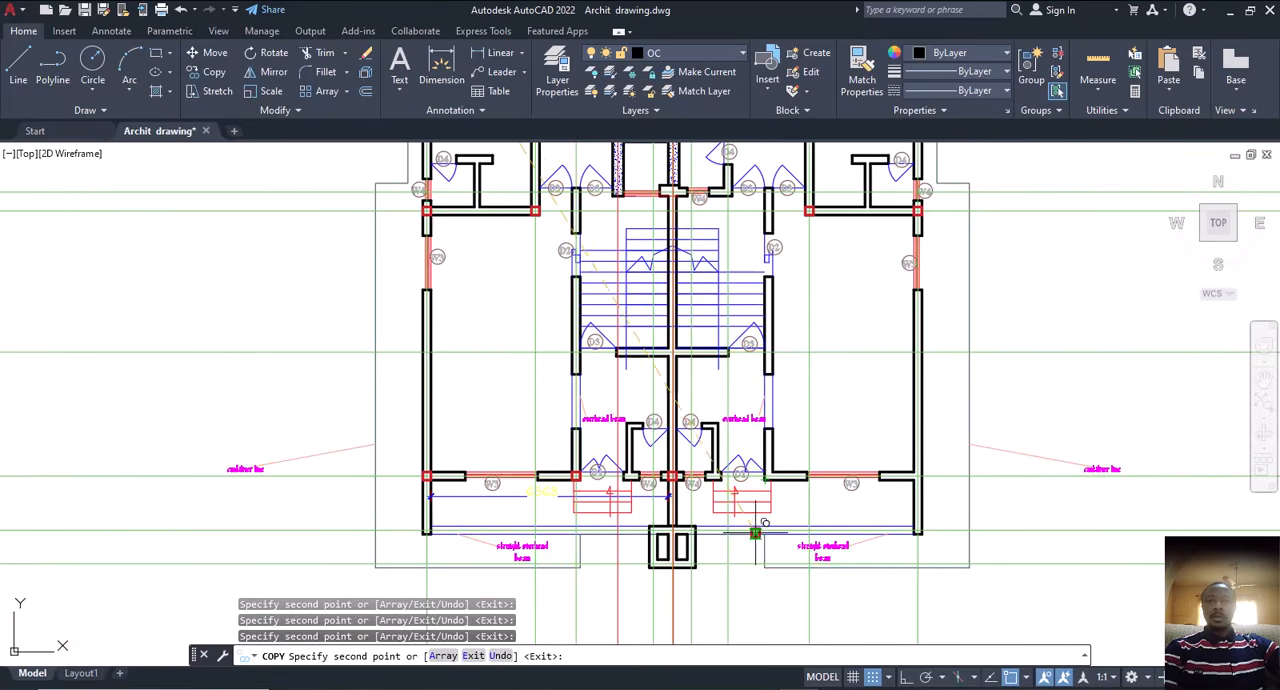
{"action": "scroll", "coordinate": [905, 478], "scroll_direction": "up", "scroll_amount": 6}
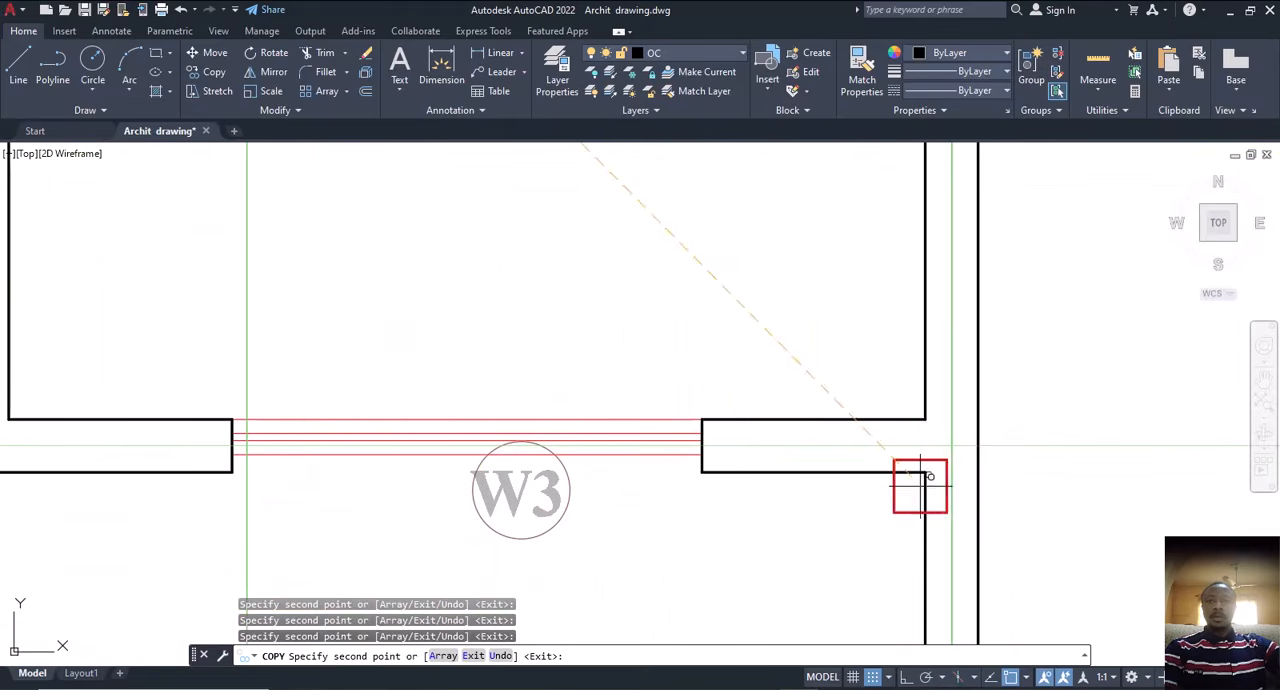
{"action": "scroll", "coordinate": [914, 435], "scroll_direction": "down", "scroll_amount": 5}
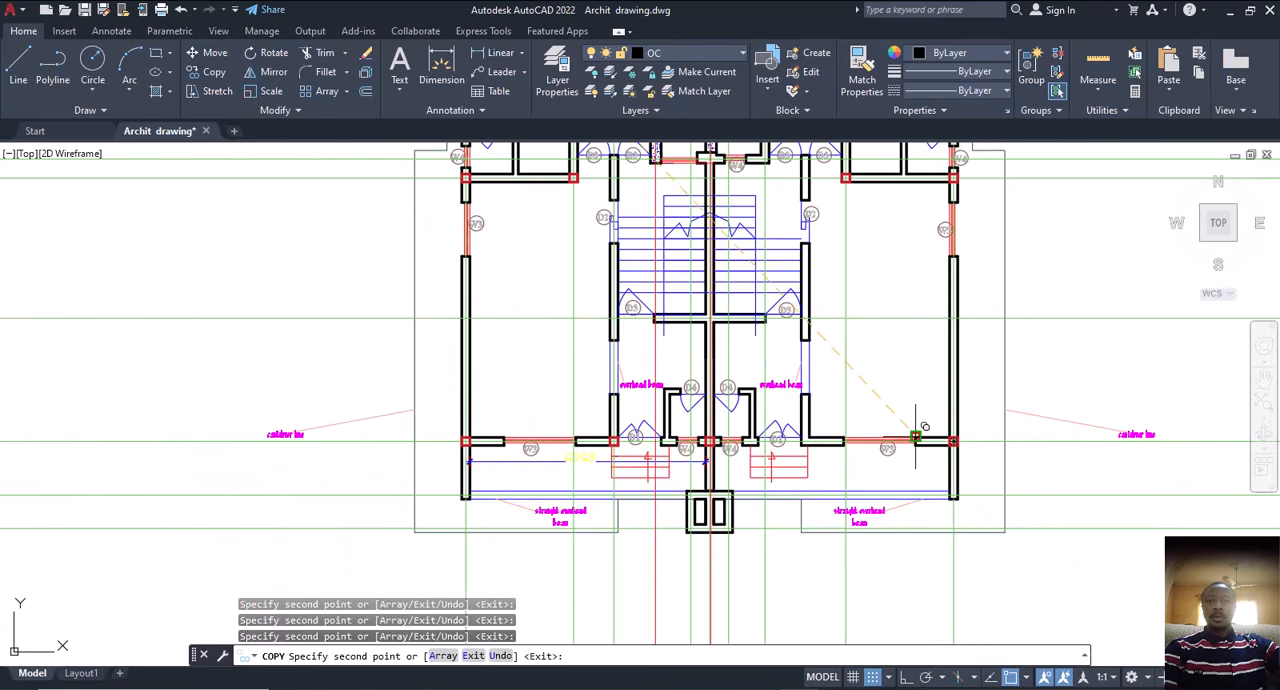
{"action": "key", "text": "Escape"}
Step: Copy the right outer wall's vertical construction line from the column's upper right corner to the inner corner of the wall beside the right D1 door
{"action": "scroll", "coordinate": [857, 363], "scroll_direction": "up", "scroll_amount": 2}
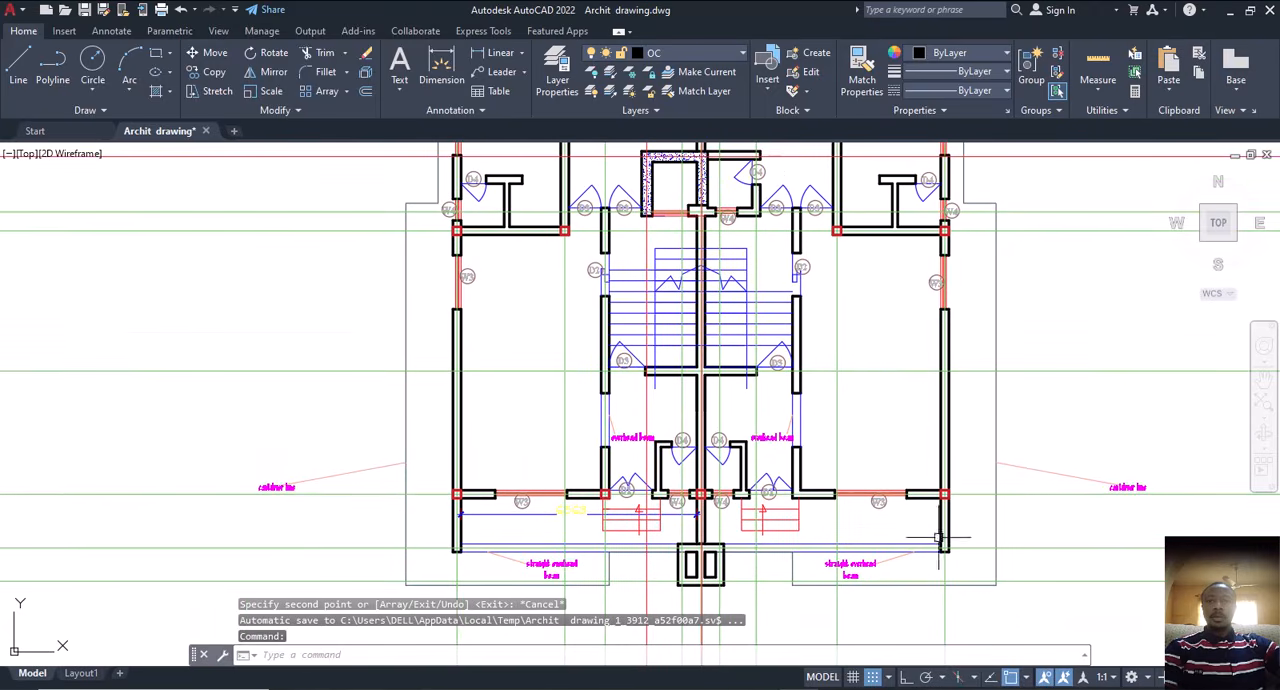
{"action": "scroll", "coordinate": [940, 538], "scroll_direction": "up", "scroll_amount": 7}
{"action": "left_click", "coordinate": [963, 464]}
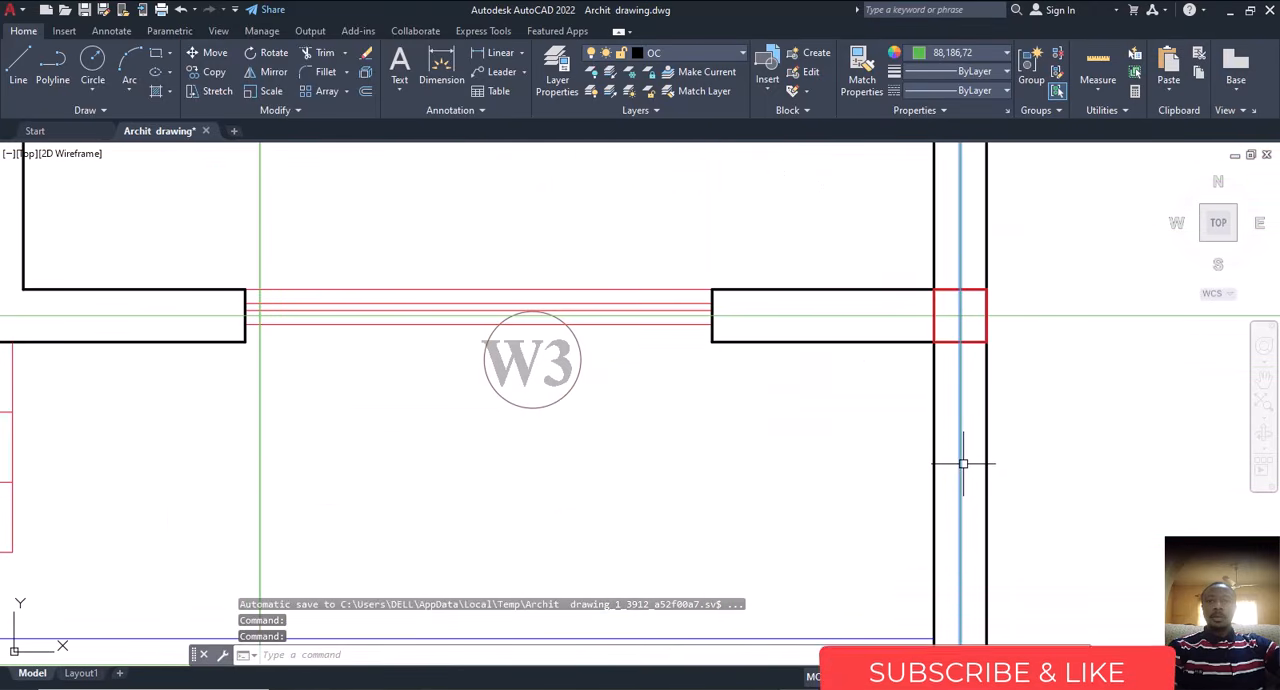
{"action": "type", "text": "co"}
{"action": "key", "text": "Return"}
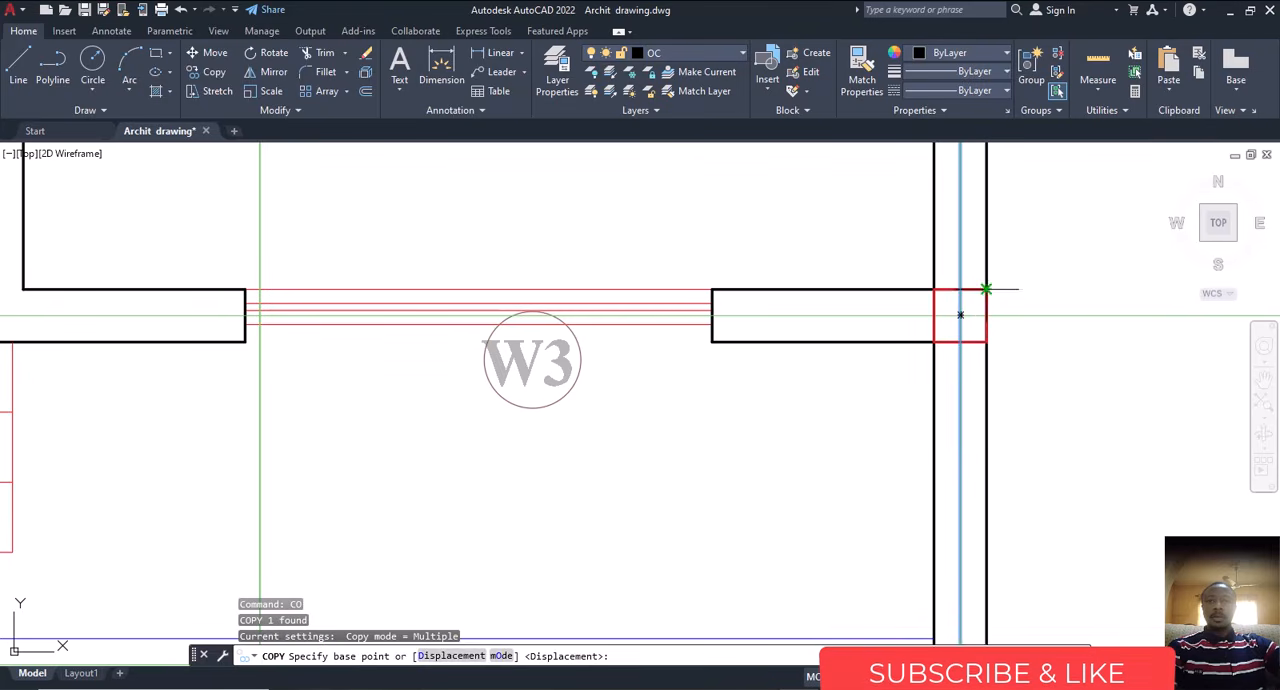
{"action": "scroll", "coordinate": [773, 396], "scroll_direction": "down", "scroll_amount": 3}
{"action": "scroll", "coordinate": [700, 410], "scroll_direction": "down", "scroll_amount": 3}
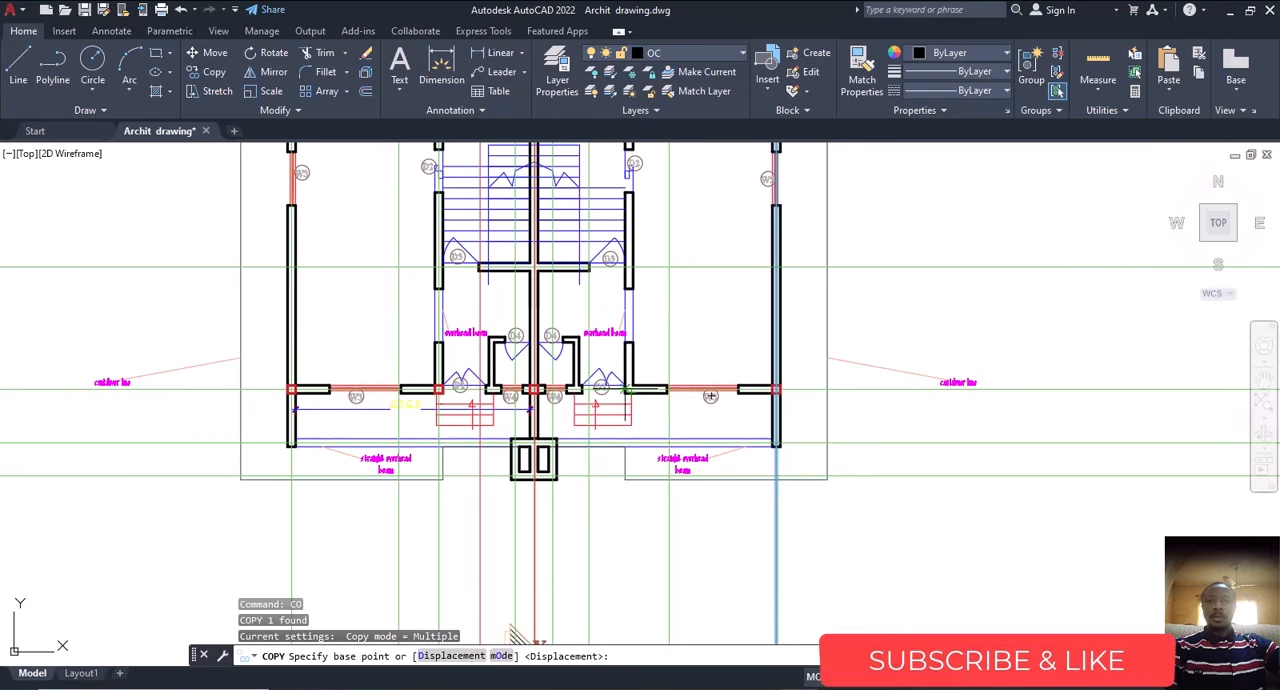
{"action": "scroll", "coordinate": [785, 390], "scroll_direction": "up", "scroll_amount": 2}
{"action": "scroll", "coordinate": [760, 386], "scroll_direction": "up", "scroll_amount": 5}
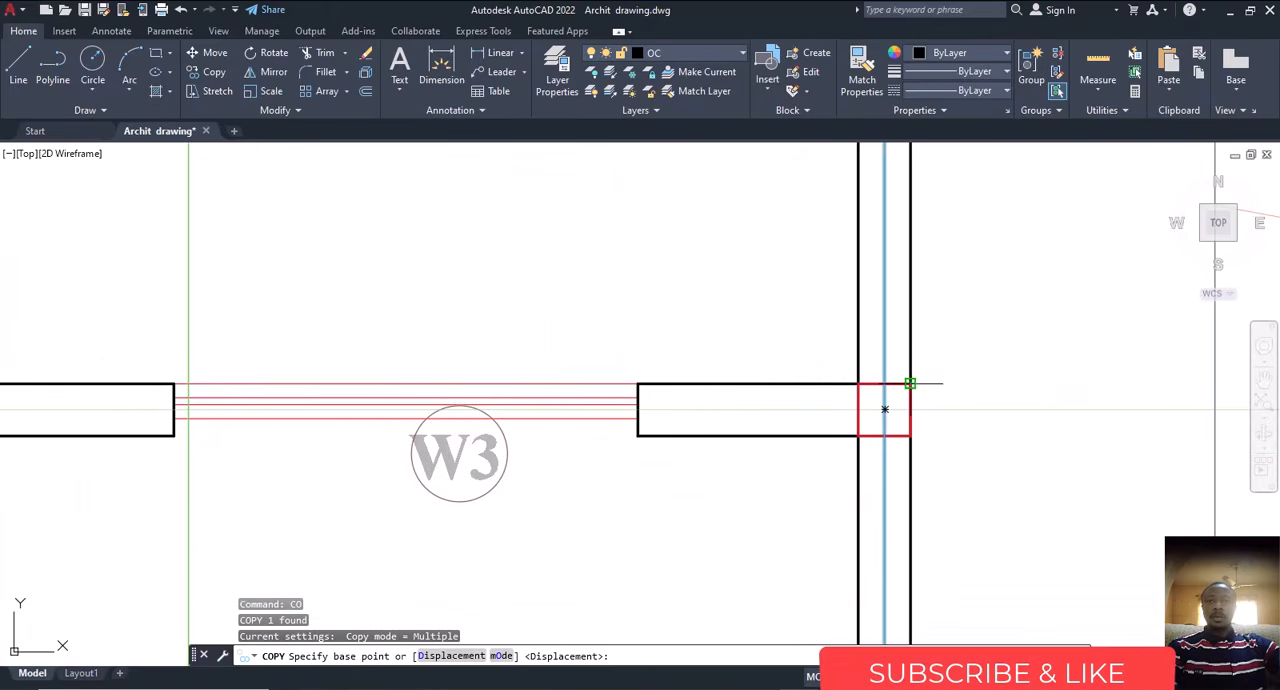
{"action": "left_click", "coordinate": [910, 383]}
{"action": "scroll", "coordinate": [914, 382], "scroll_direction": "down", "scroll_amount": 3}
{"action": "scroll", "coordinate": [516, 446], "scroll_direction": "up", "scroll_amount": 3}
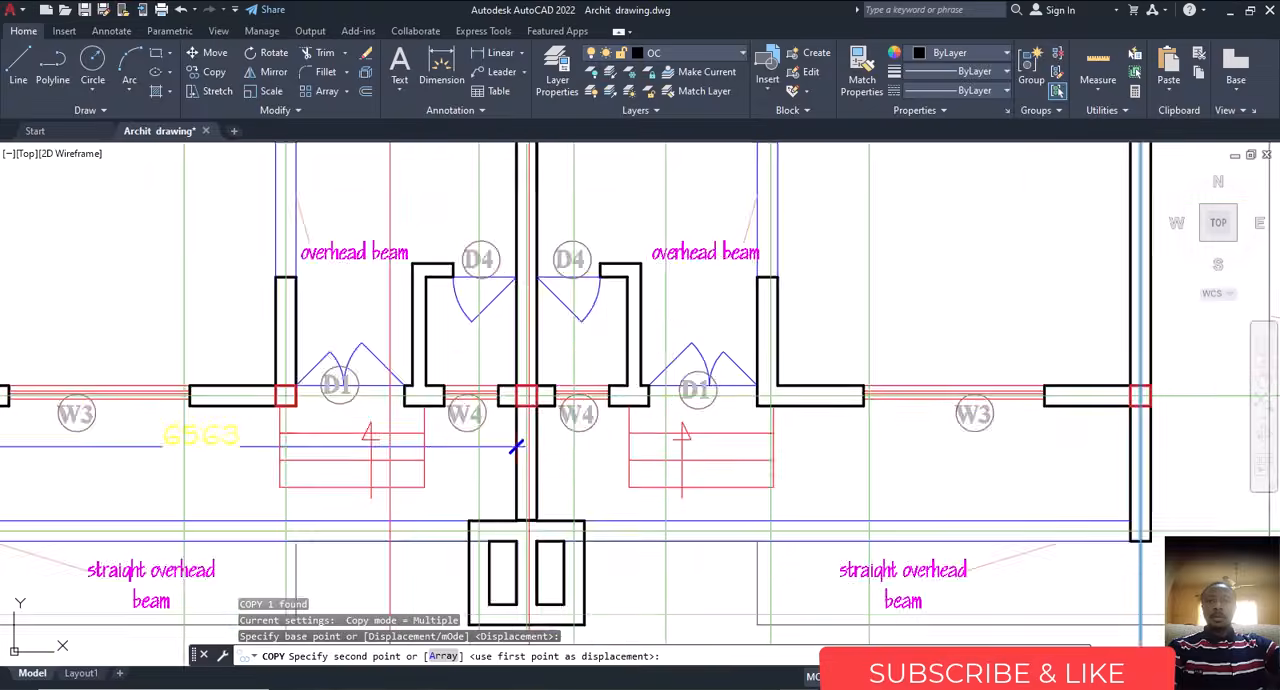
{"action": "scroll", "coordinate": [775, 368], "scroll_direction": "up", "scroll_amount": 4}
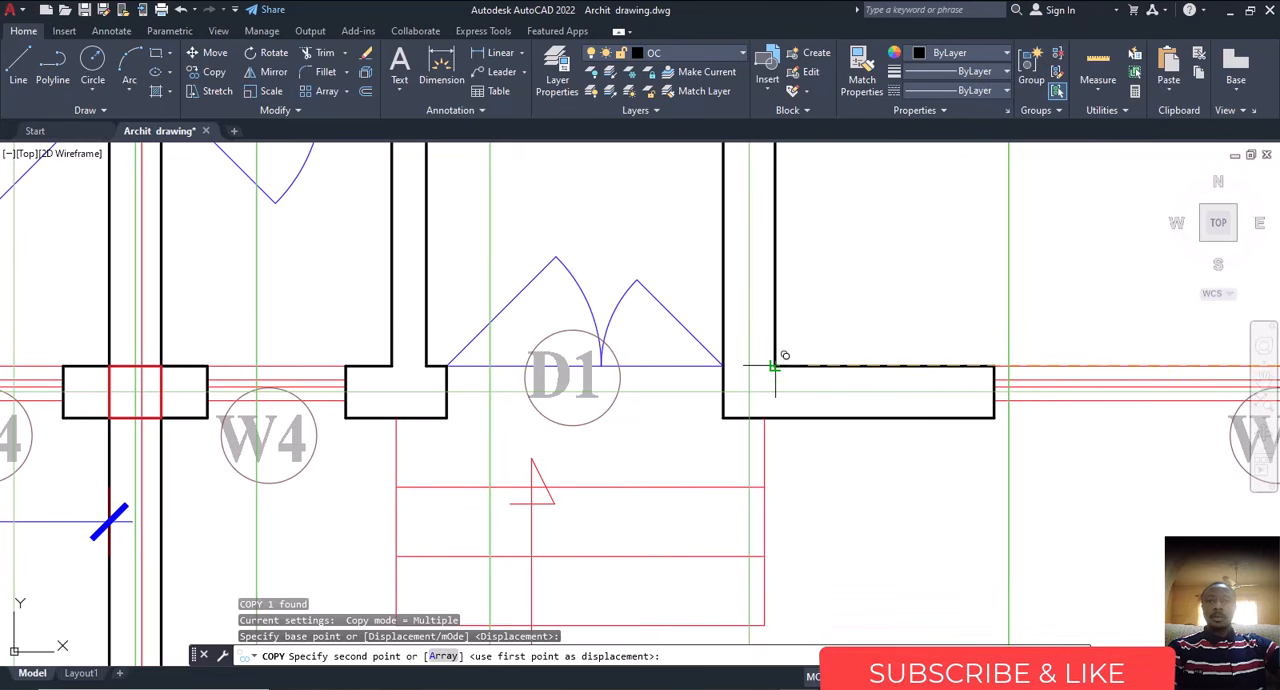
{"action": "left_click", "coordinate": [775, 366]}
{"action": "scroll", "coordinate": [786, 386], "scroll_direction": "down", "scroll_amount": 5}
{"action": "key", "text": "Escape"}
{"action": "scroll", "coordinate": [945, 413], "scroll_direction": "up", "scroll_amount": 5}
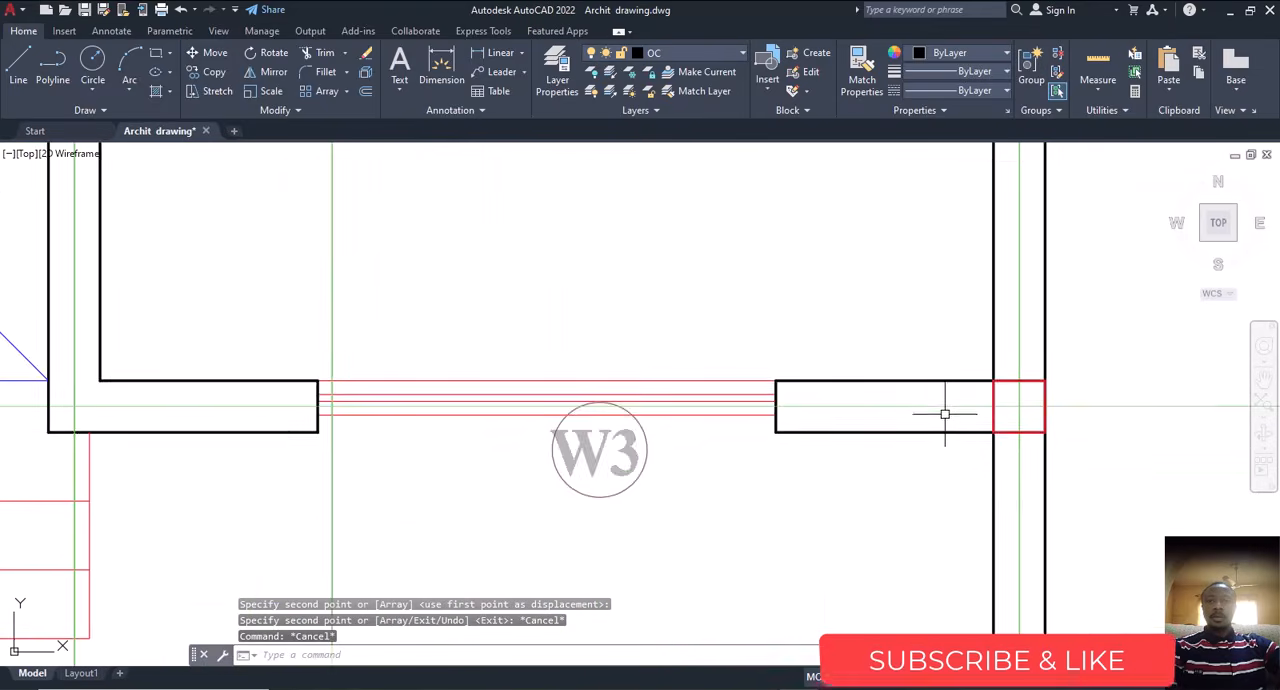
{"action": "scroll", "coordinate": [945, 413], "scroll_direction": "up", "scroll_amount": 2}
{"action": "left_click", "coordinate": [1018, 387]}
{"action": "type", "text": "cp"}
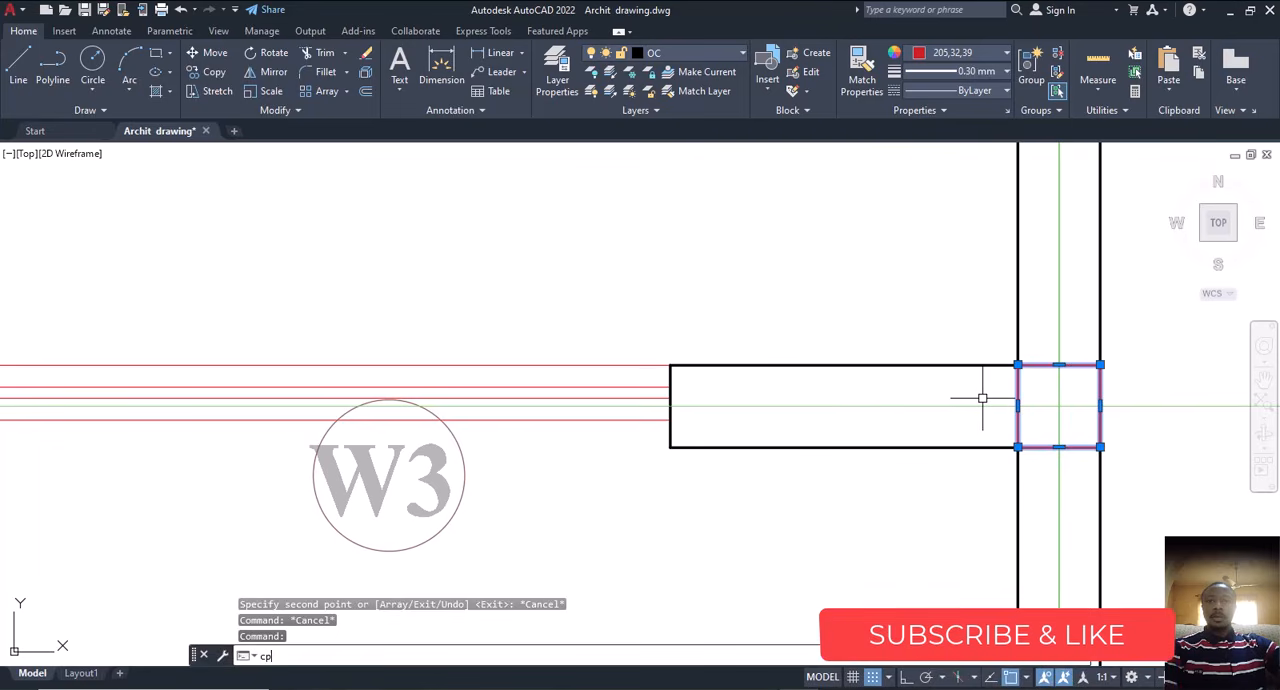
{"action": "key", "text": "Return"}
{"action": "left_click", "coordinate": [1059, 405]}
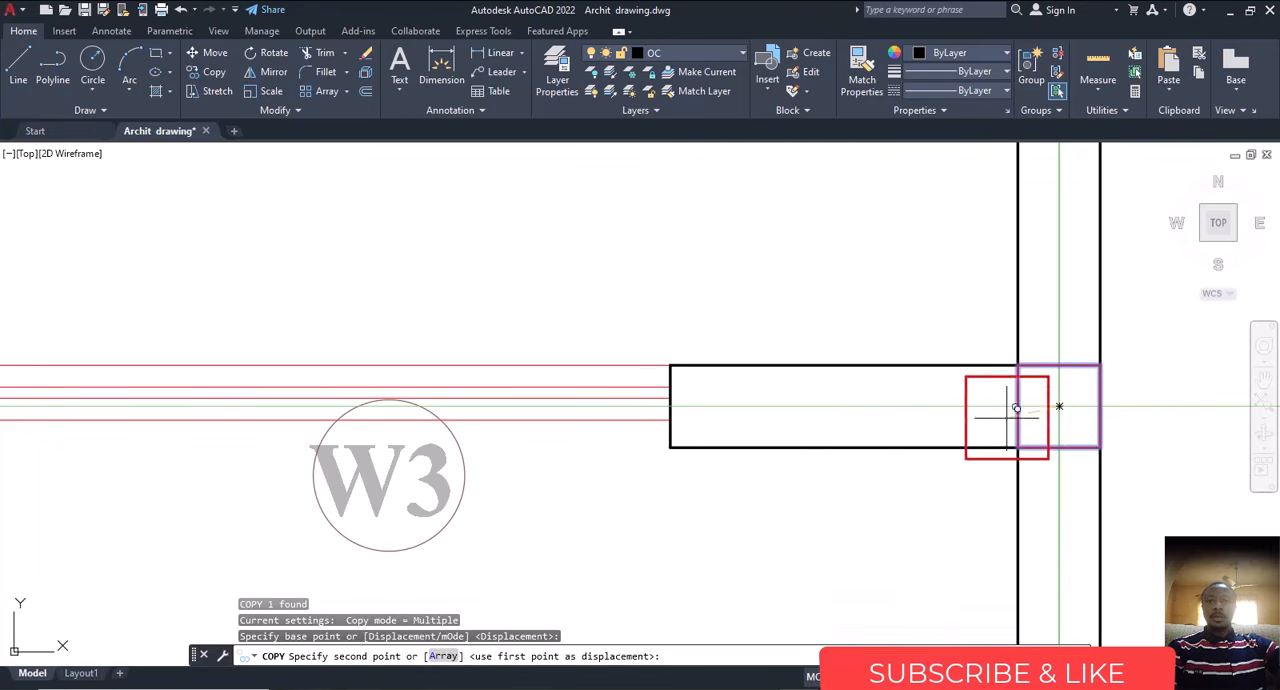
{"action": "scroll", "coordinate": [935, 433], "scroll_direction": "down", "scroll_amount": 5}
{"action": "scroll", "coordinate": [763, 425], "scroll_direction": "up", "scroll_amount": 8}
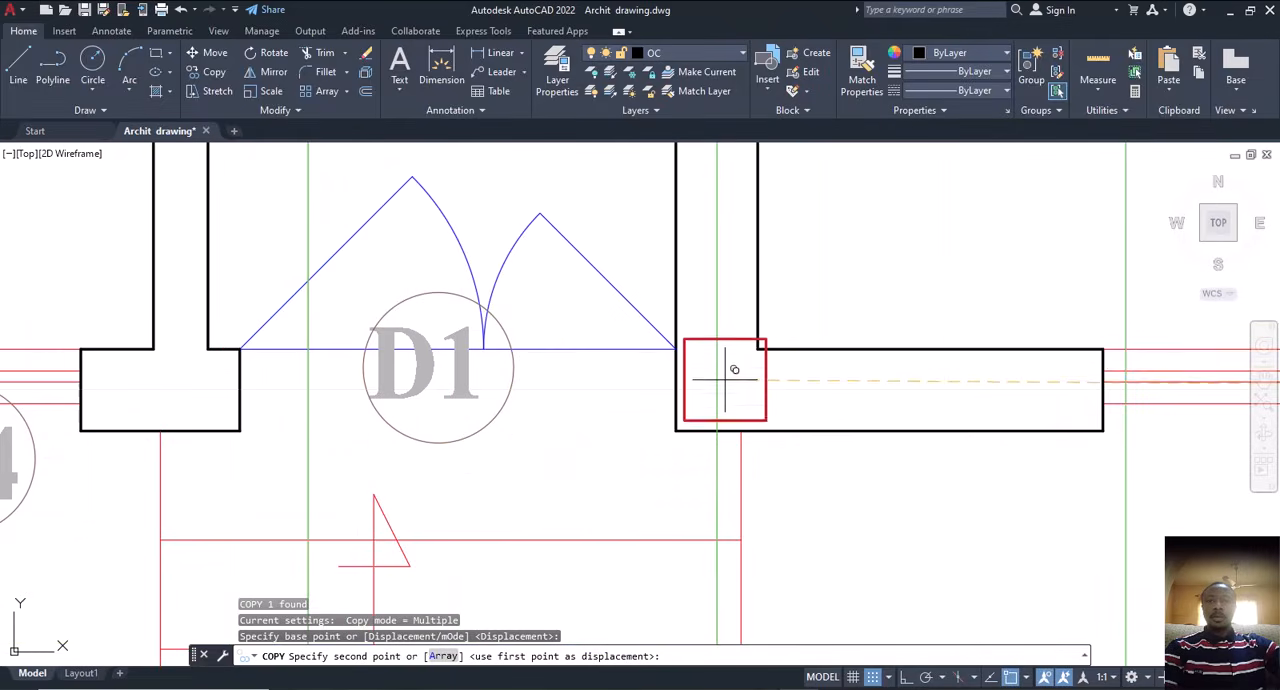
{"action": "scroll", "coordinate": [720, 380], "scroll_direction": "down", "scroll_amount": 6}
{"action": "scroll", "coordinate": [705, 400], "scroll_direction": "down", "scroll_amount": 3}
{"action": "key", "text": "Escape"}
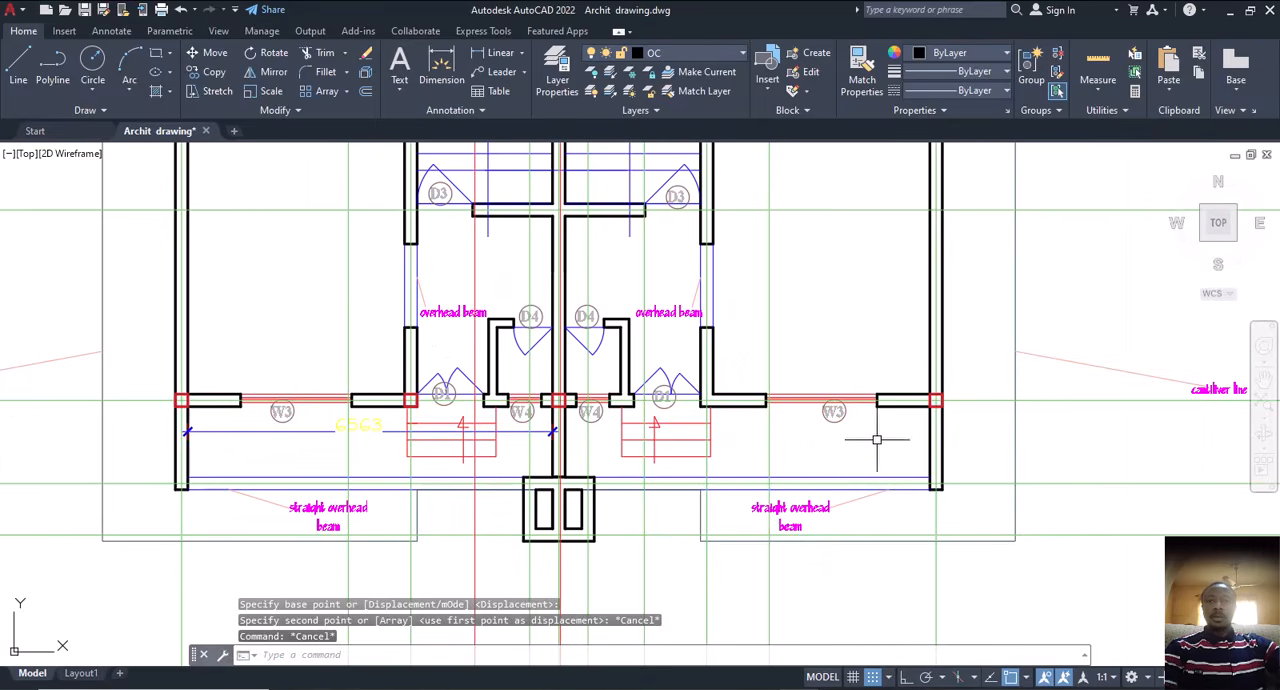
Step: Copy the red square from the right outer wall along the front wall line to the wall beside the right D1 door
{"action": "scroll", "coordinate": [663, 424], "scroll_direction": "up", "scroll_amount": 6}
{"action": "middle_click_drag", "start_coordinate": [820, 369], "coordinate": [463, 410]}
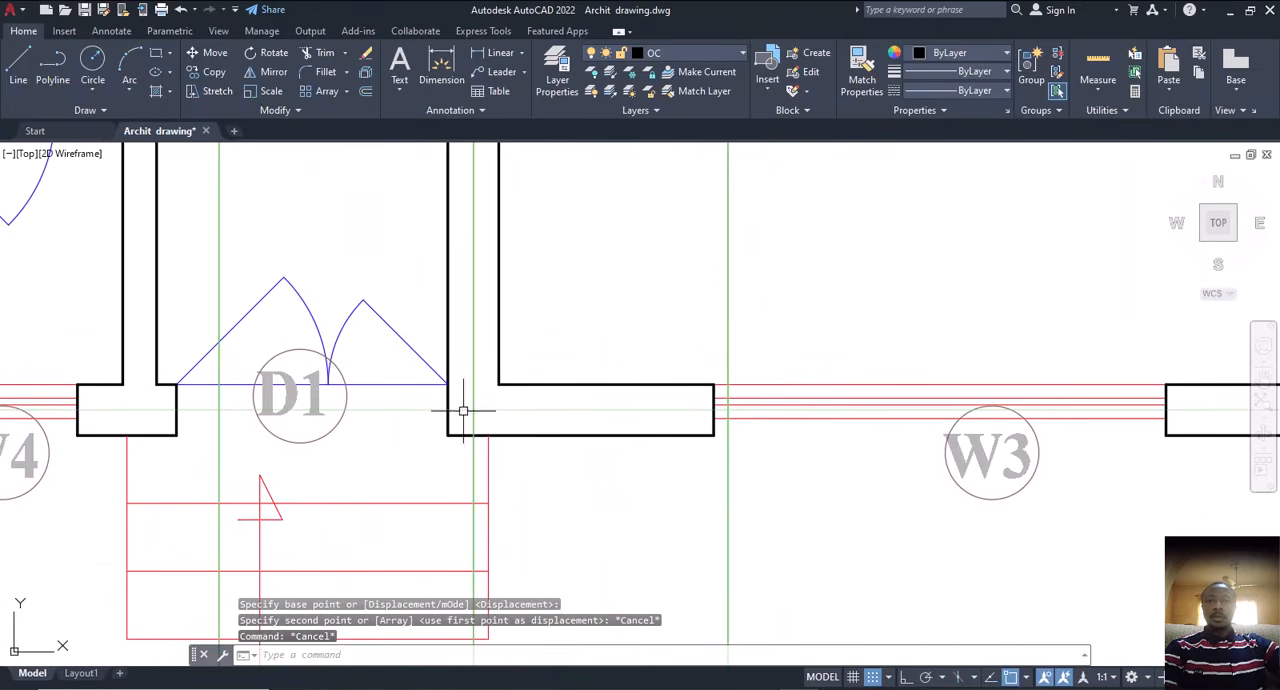
{"action": "scroll", "coordinate": [517, 407], "scroll_direction": "down", "scroll_amount": 4}
{"action": "scroll", "coordinate": [686, 410], "scroll_direction": "up", "scroll_amount": 4}
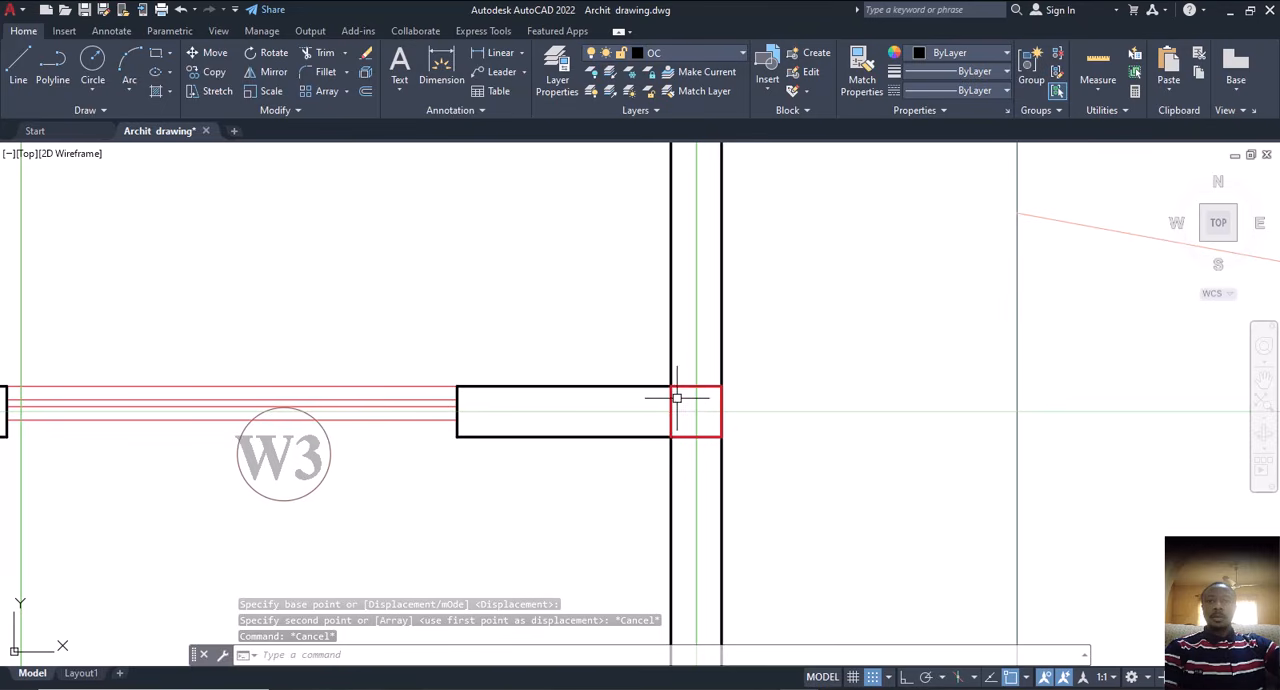
{"action": "left_click", "coordinate": [673, 398]}
{"action": "type", "text": "co"}
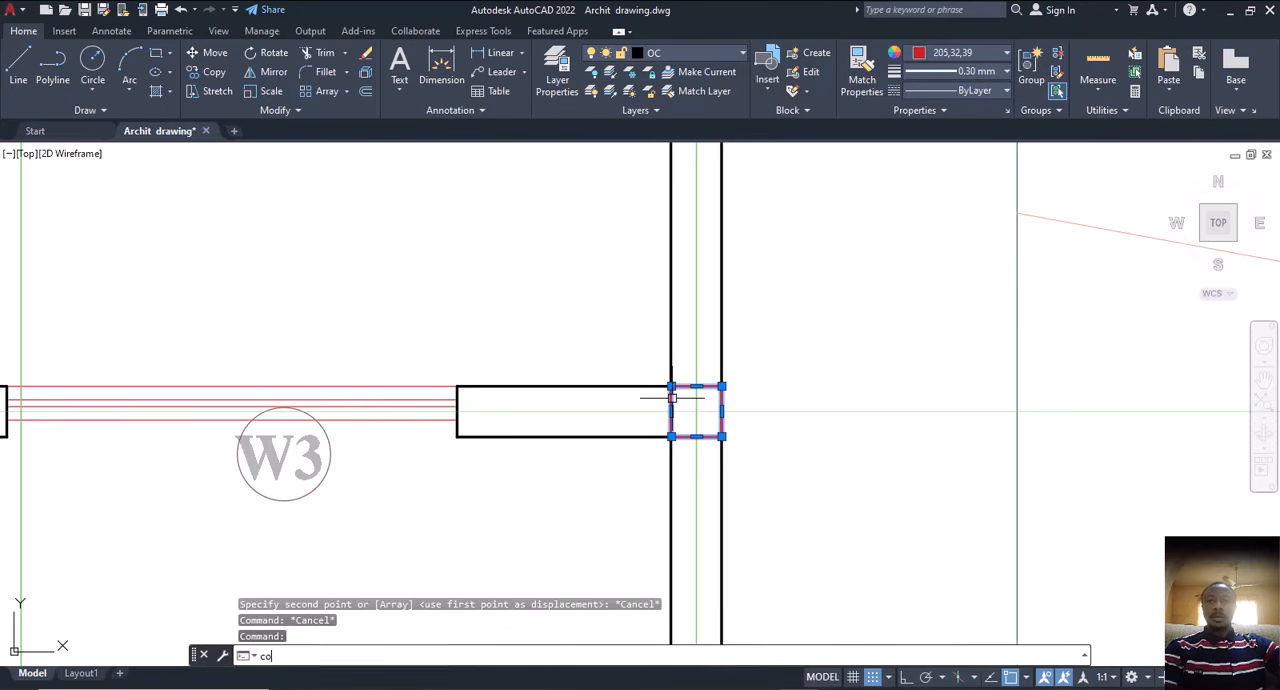
{"action": "key", "text": "Return"}
{"action": "left_click", "coordinate": [695, 411]}
{"action": "scroll", "coordinate": [732, 442], "scroll_direction": "down", "scroll_amount": 4}
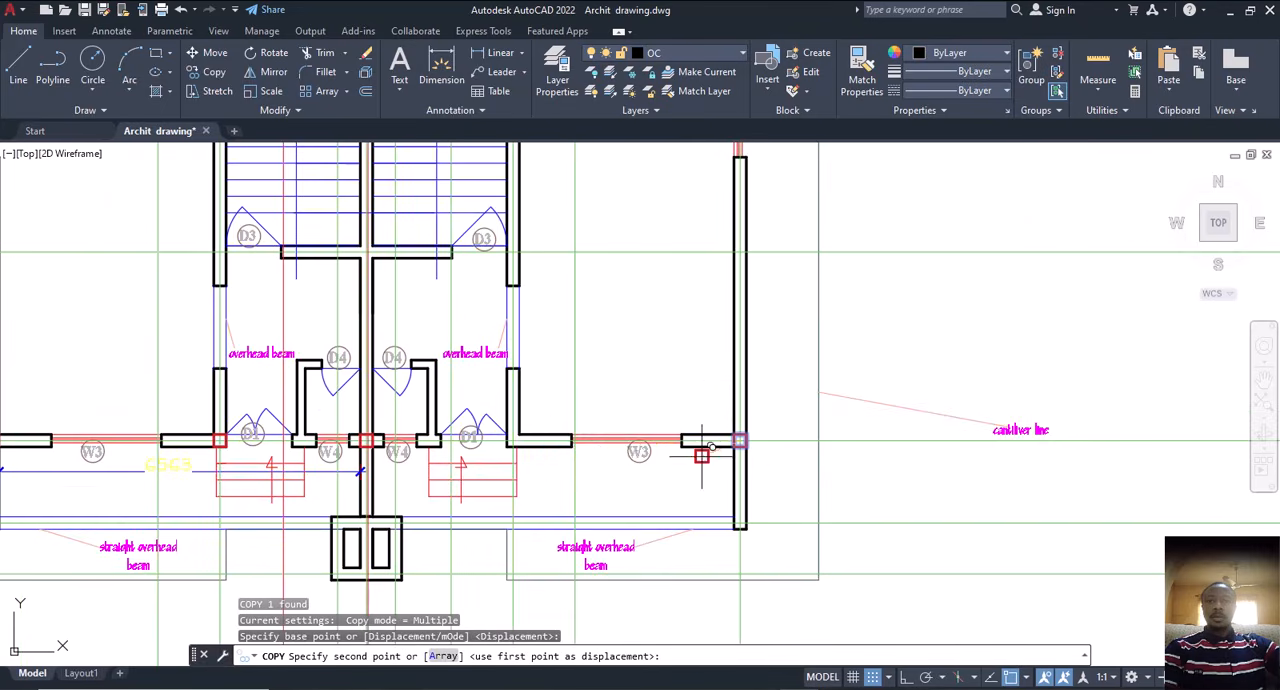
{"action": "scroll", "coordinate": [490, 455], "scroll_direction": "up", "scroll_amount": 4}
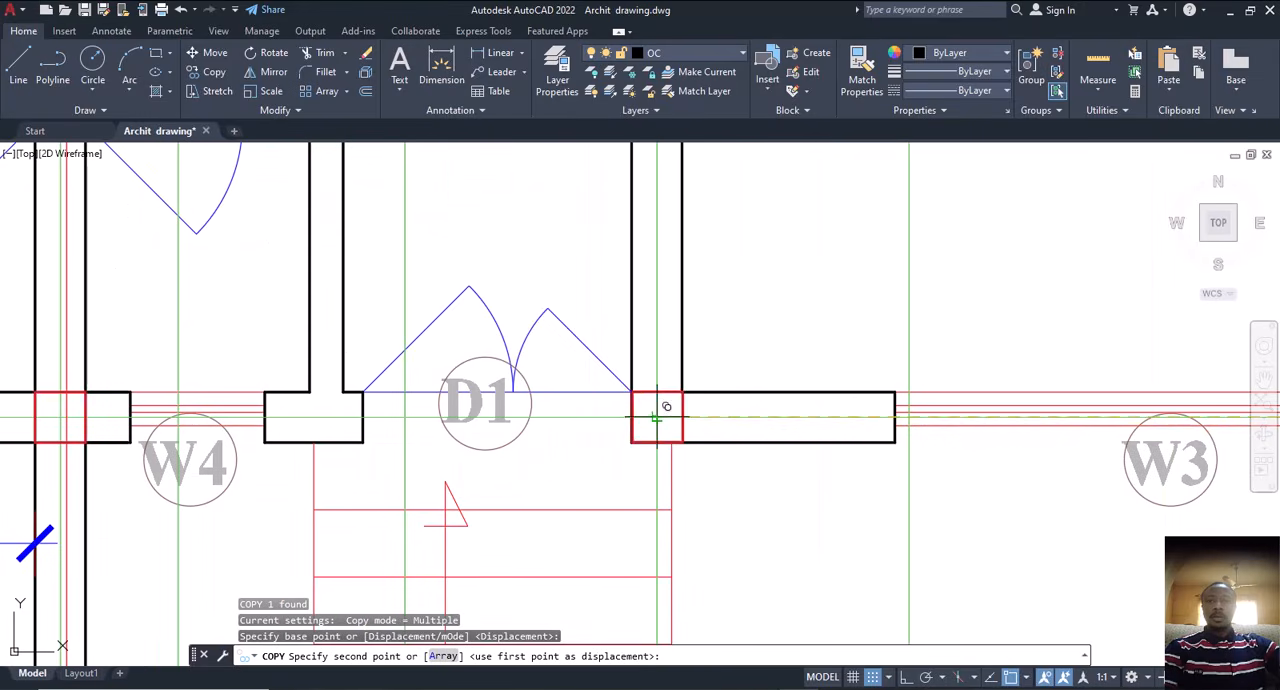
{"action": "left_click", "coordinate": [664, 405]}
{"action": "scroll", "coordinate": [568, 488], "scroll_direction": "down", "scroll_amount": 4}
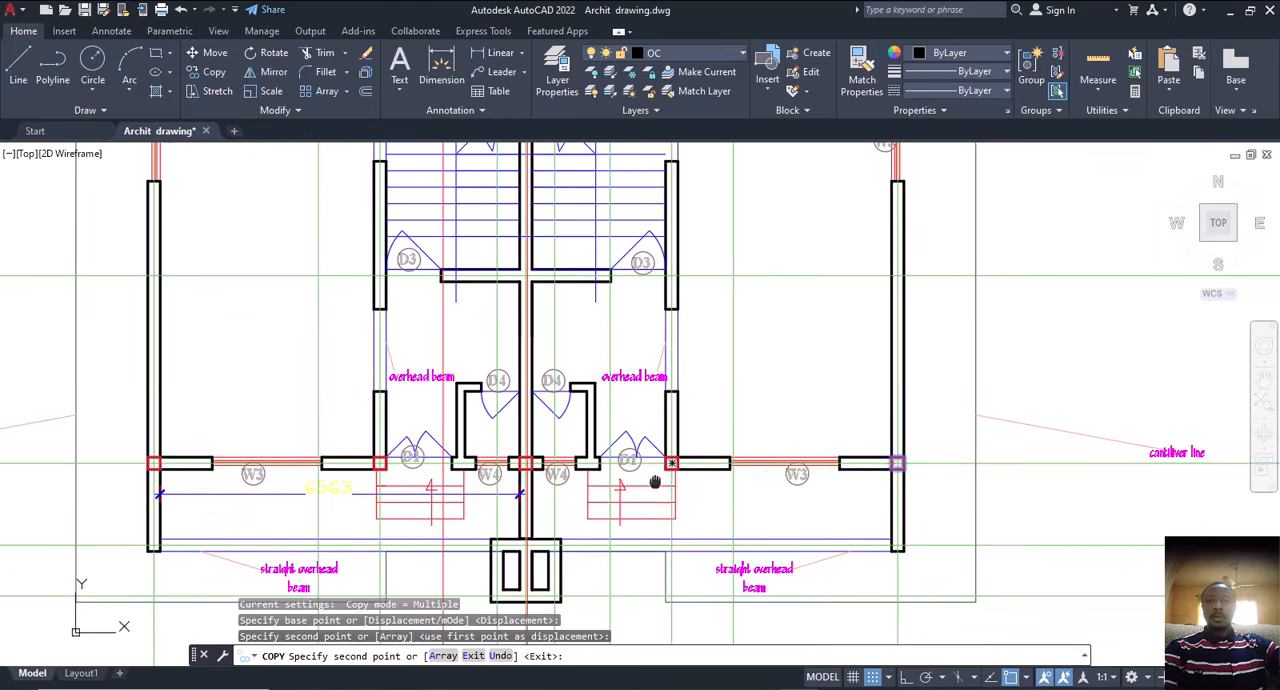
Step: Place a copy of the red square where the wall line below the stairs meets the left inner wall beside the D3 door
{"action": "scroll", "coordinate": [550, 420], "scroll_direction": "up", "scroll_amount": 4}
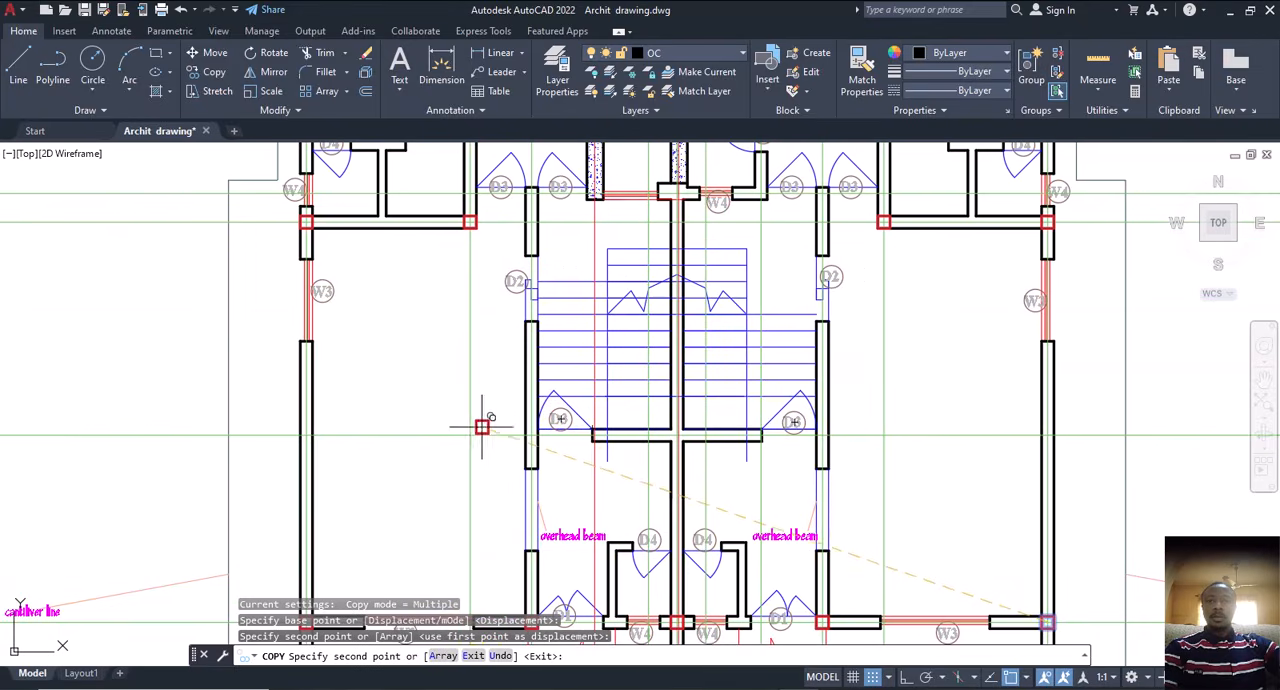
{"action": "middle_click_drag", "start_coordinate": [482, 427], "coordinate": [500, 363]}
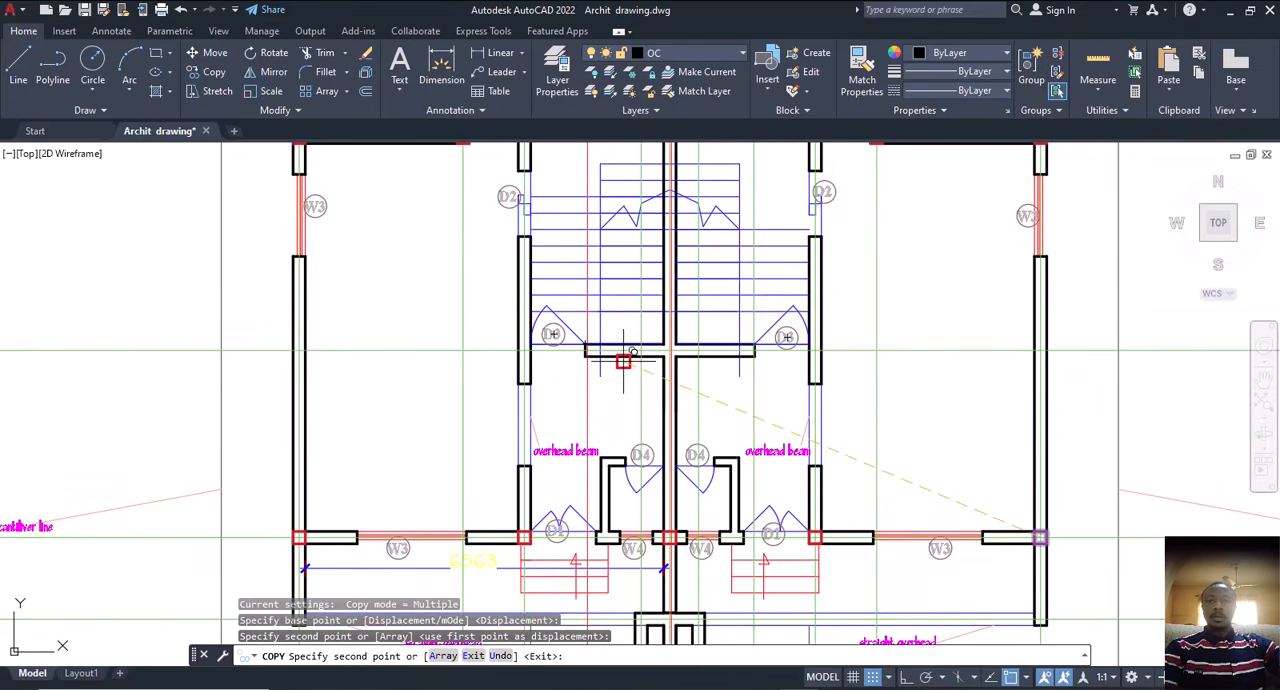
{"action": "scroll", "coordinate": [497, 369], "scroll_direction": "up", "scroll_amount": 4}
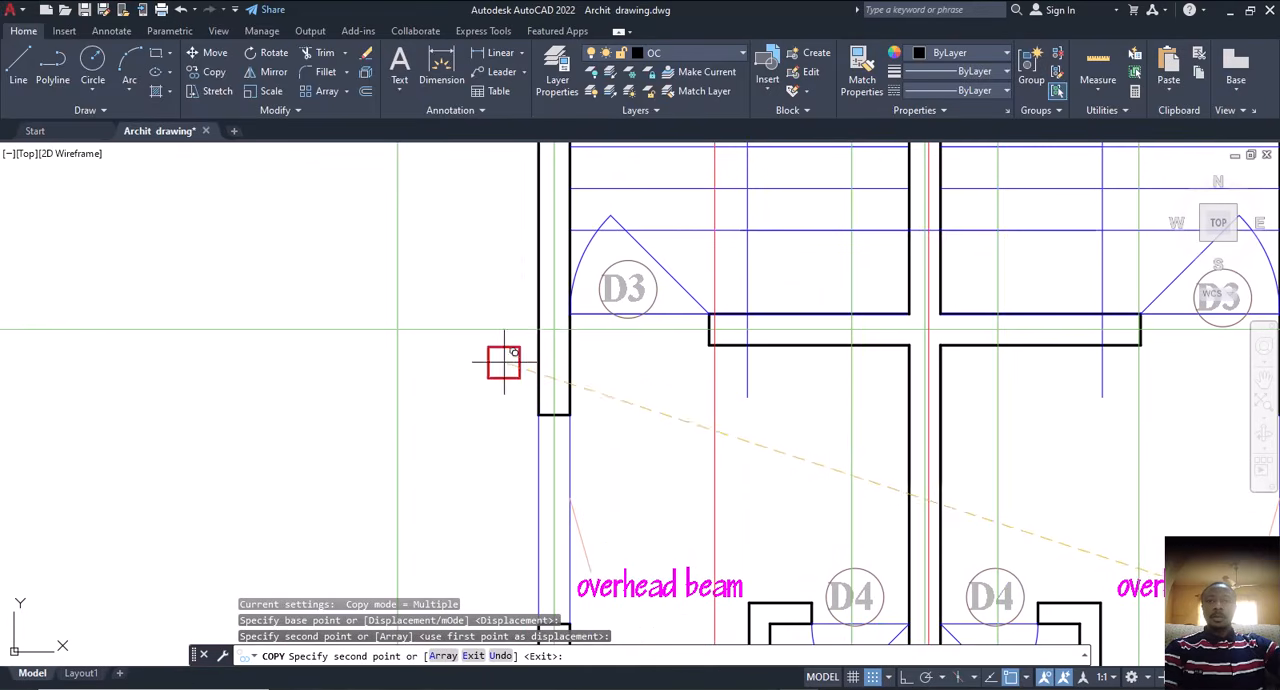
{"action": "left_click", "coordinate": [554, 328]}
{"action": "scroll", "coordinate": [554, 328], "scroll_direction": "down", "scroll_amount": 3}
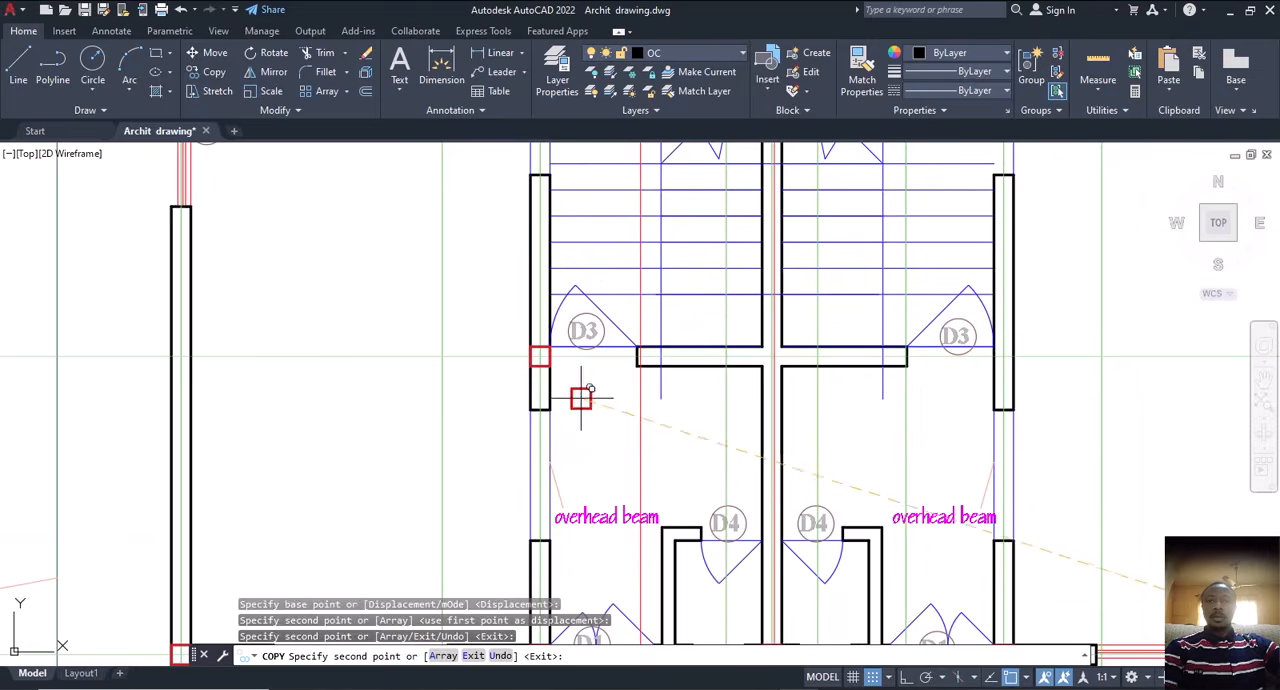
Step: Place copies of the red square on the wall line below the stairs at the middle wall and right inner wall, and finish copying
{"action": "scroll", "coordinate": [771, 352], "scroll_direction": "up", "scroll_amount": 6}
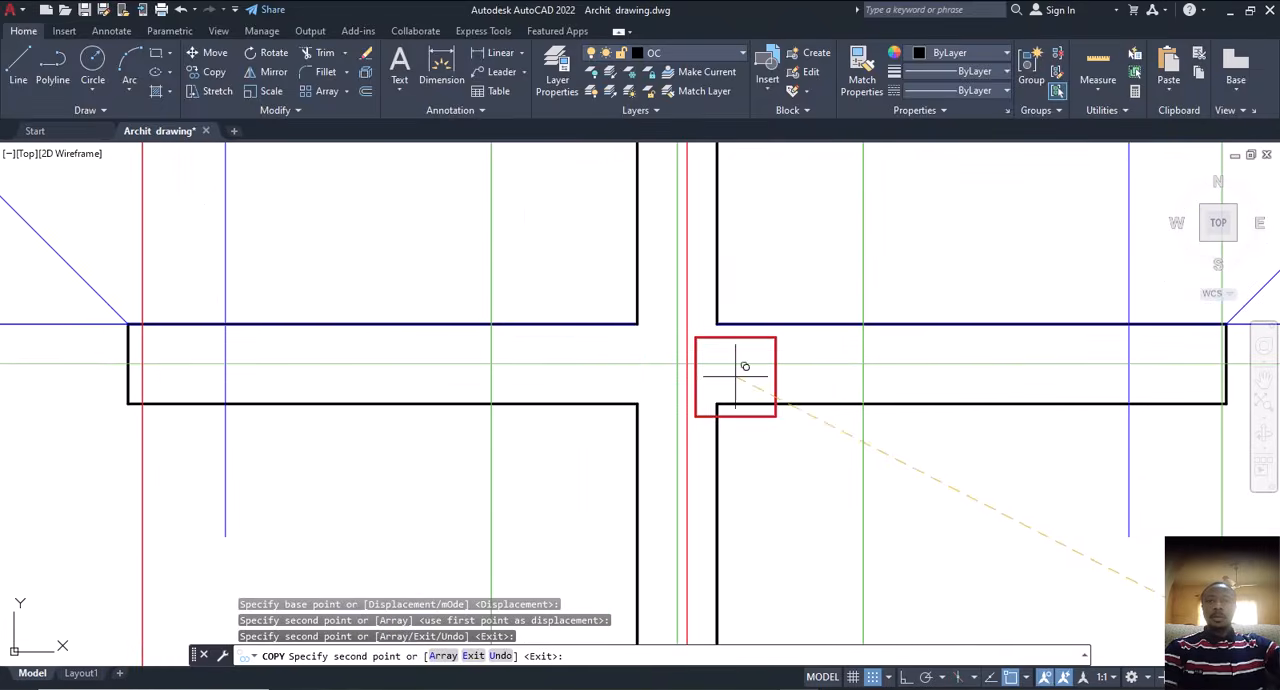
{"action": "left_click", "coordinate": [677, 362]}
{"action": "scroll", "coordinate": [640, 372], "scroll_direction": "down", "scroll_amount": 5}
{"action": "scroll", "coordinate": [812, 378], "scroll_direction": "up", "scroll_amount": 4}
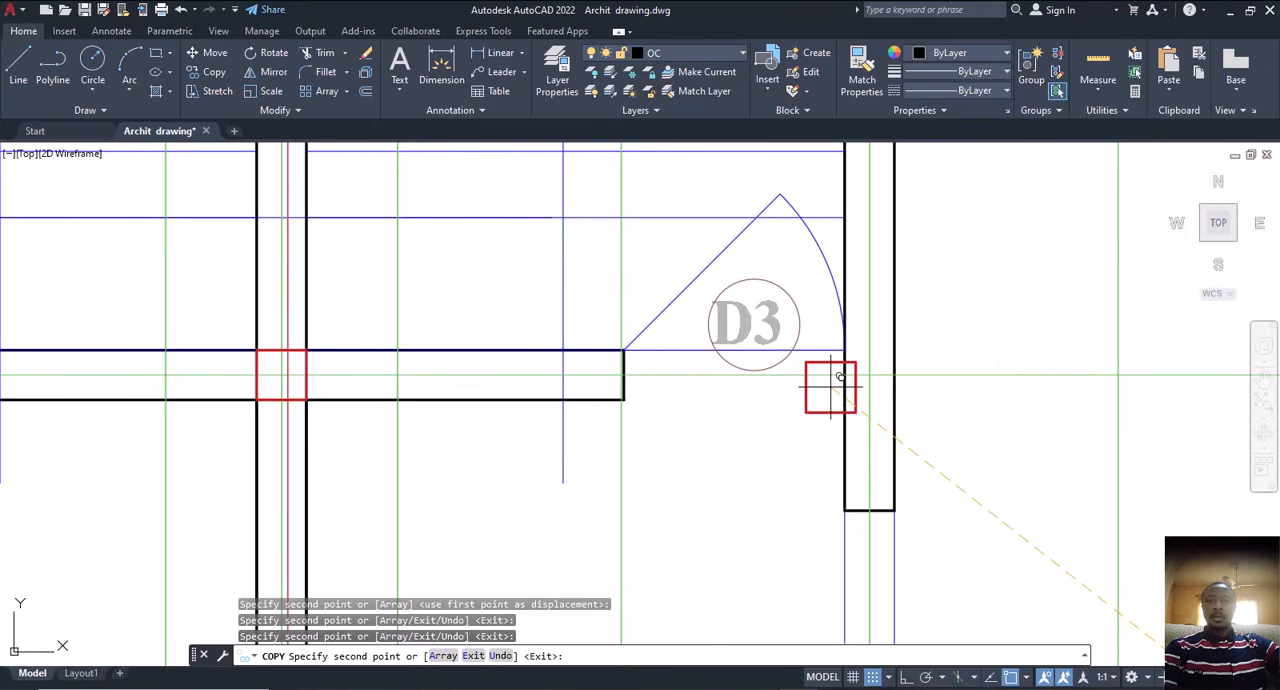
{"action": "left_click", "coordinate": [863, 378]}
{"action": "scroll", "coordinate": [803, 403], "scroll_direction": "down", "scroll_amount": 5}
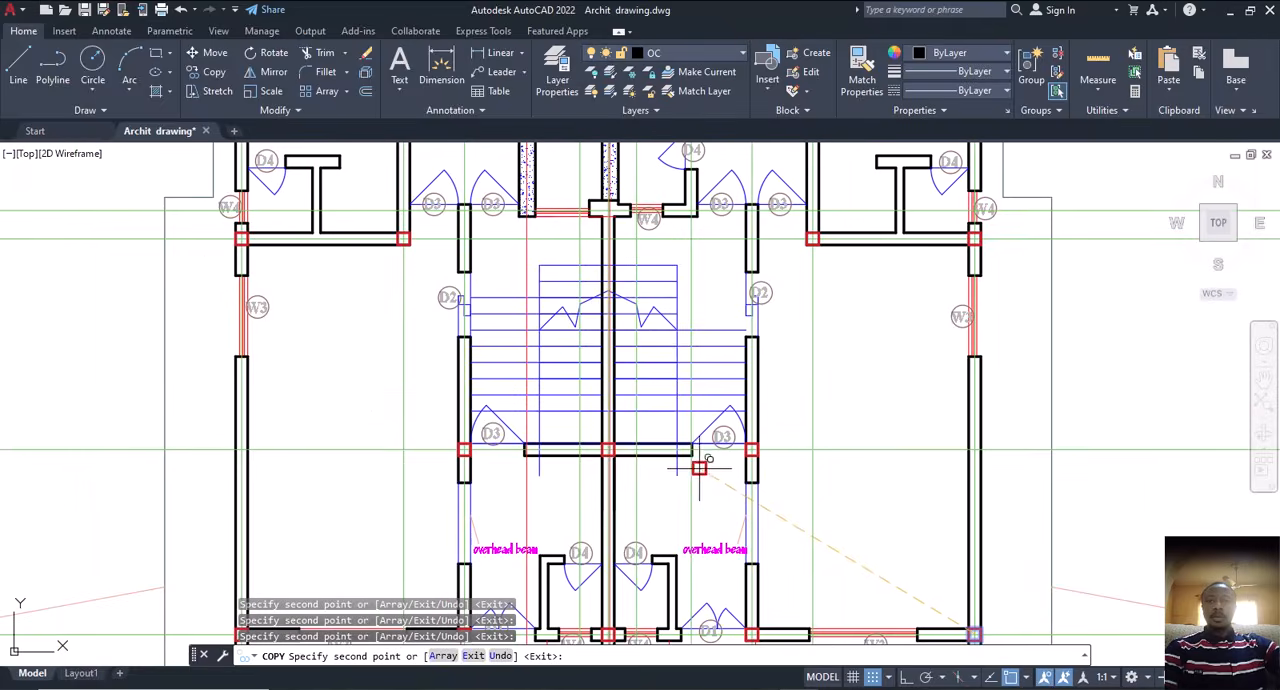
{"action": "middle_click_drag", "start_coordinate": [608, 453], "coordinate": [631, 510]}
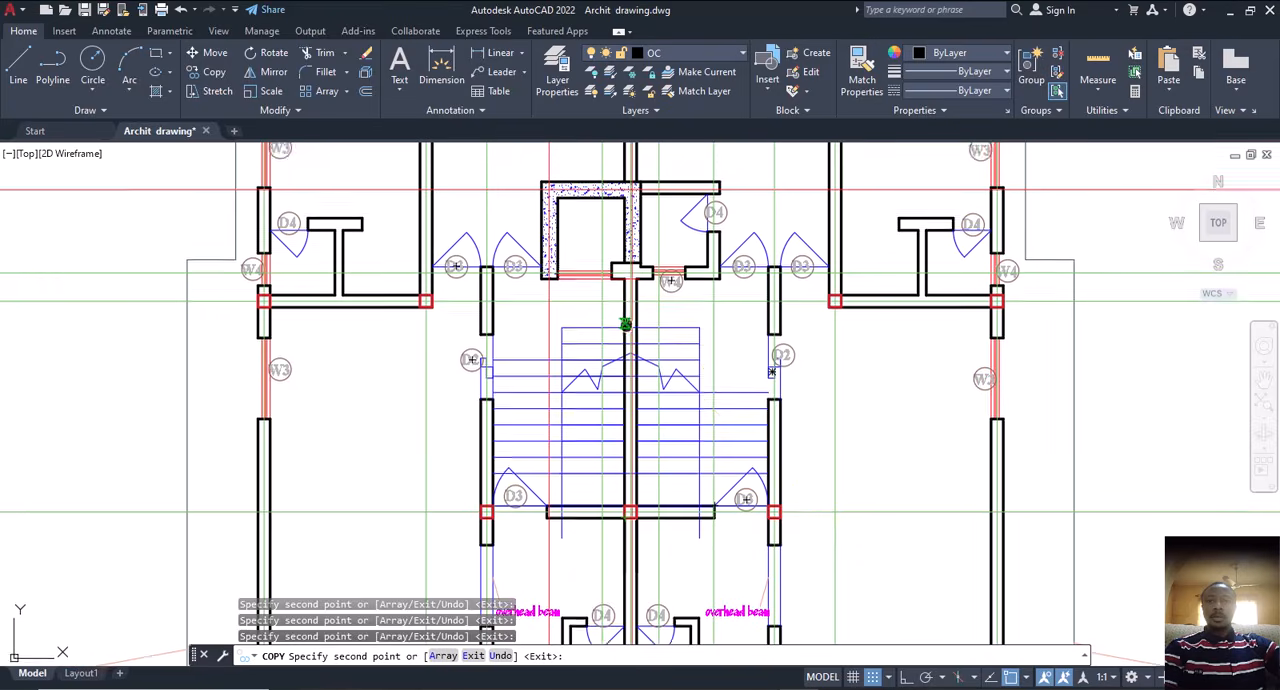
{"action": "middle_click_drag", "start_coordinate": [627, 274], "coordinate": [640, 430]}
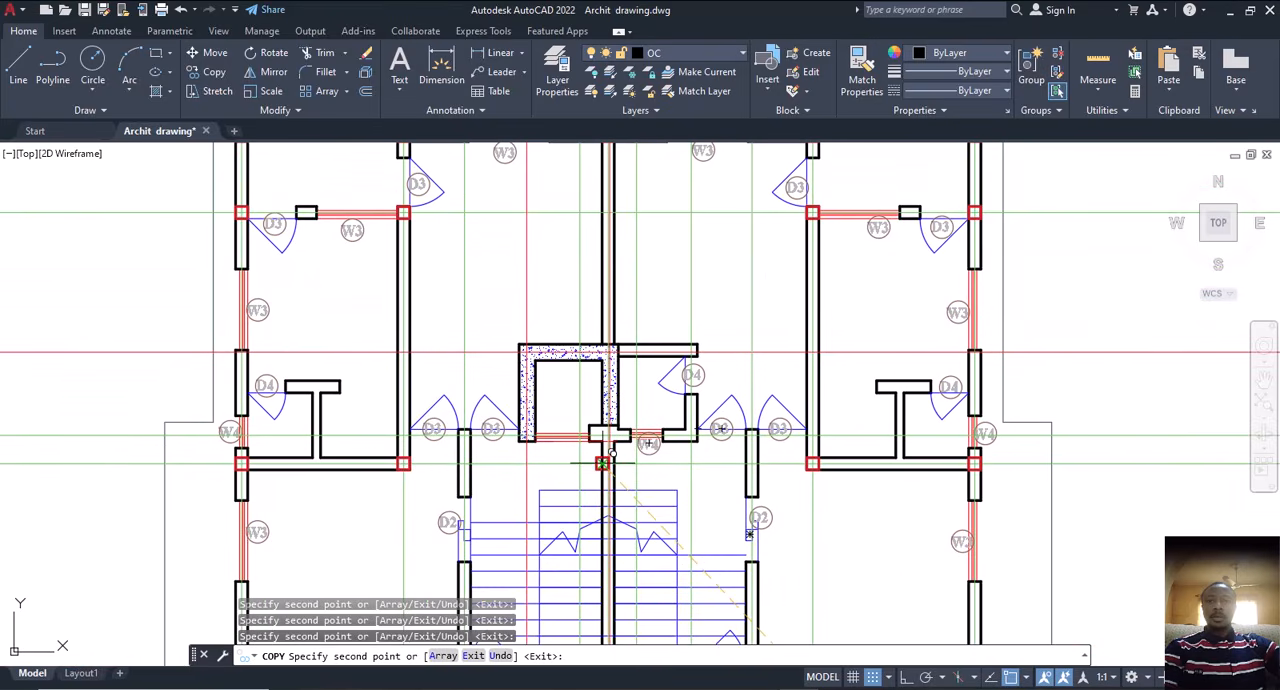
{"action": "mouse_move", "coordinate": [466, 443]}
{"action": "middle_mouse_down"}
{"action": "mouse_move", "coordinate": [506, 444]}
{"action": "mouse_move", "coordinate": [546, 488]}
{"action": "middle_mouse_up"}
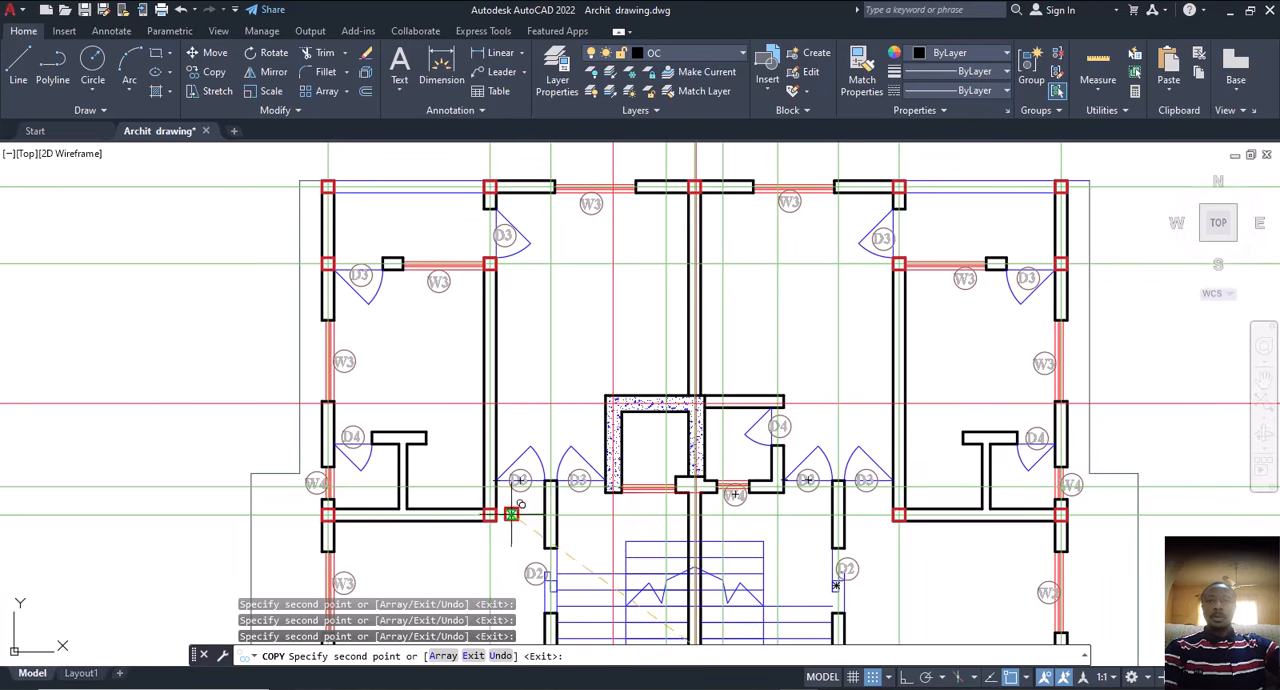
{"action": "mouse_move", "coordinate": [522, 532]}
{"action": "middle_mouse_down"}
{"action": "mouse_move", "coordinate": [526, 440]}
{"action": "mouse_move", "coordinate": [506, 427]}
{"action": "middle_mouse_up"}
{"action": "key", "text": "Escape"}
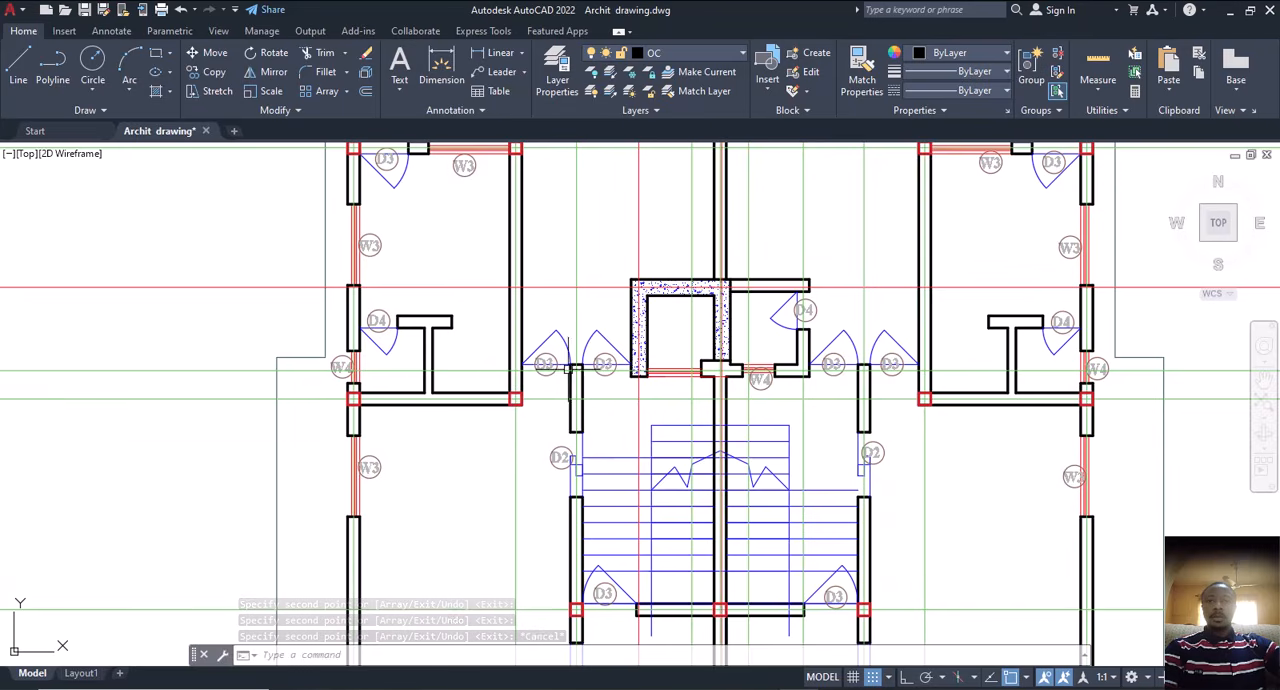
Step: Copy the red square from the left room's lower inner corner to the upper end of the wall between the left pair of D3 doors
{"action": "scroll", "coordinate": [543, 409], "scroll_direction": "up", "scroll_amount": 2}
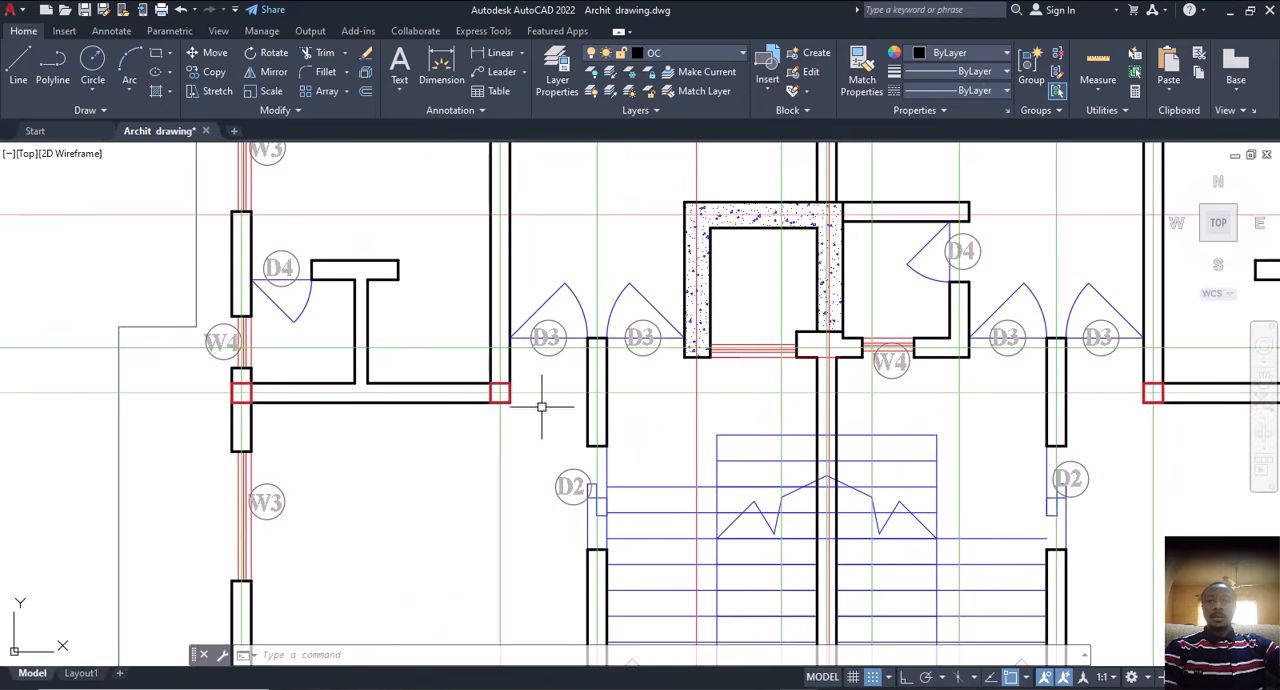
{"action": "scroll", "coordinate": [481, 393], "scroll_direction": "up", "scroll_amount": 4}
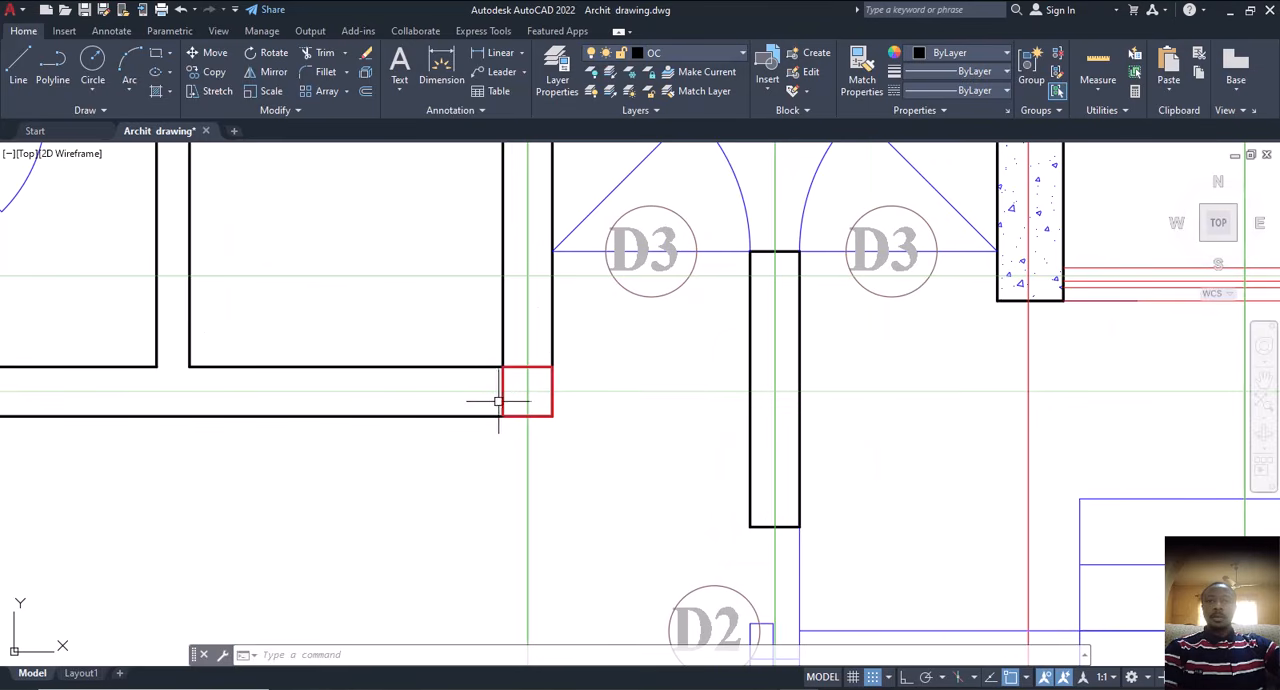
{"action": "left_click", "coordinate": [500, 401]}
{"action": "type", "text": "co"}
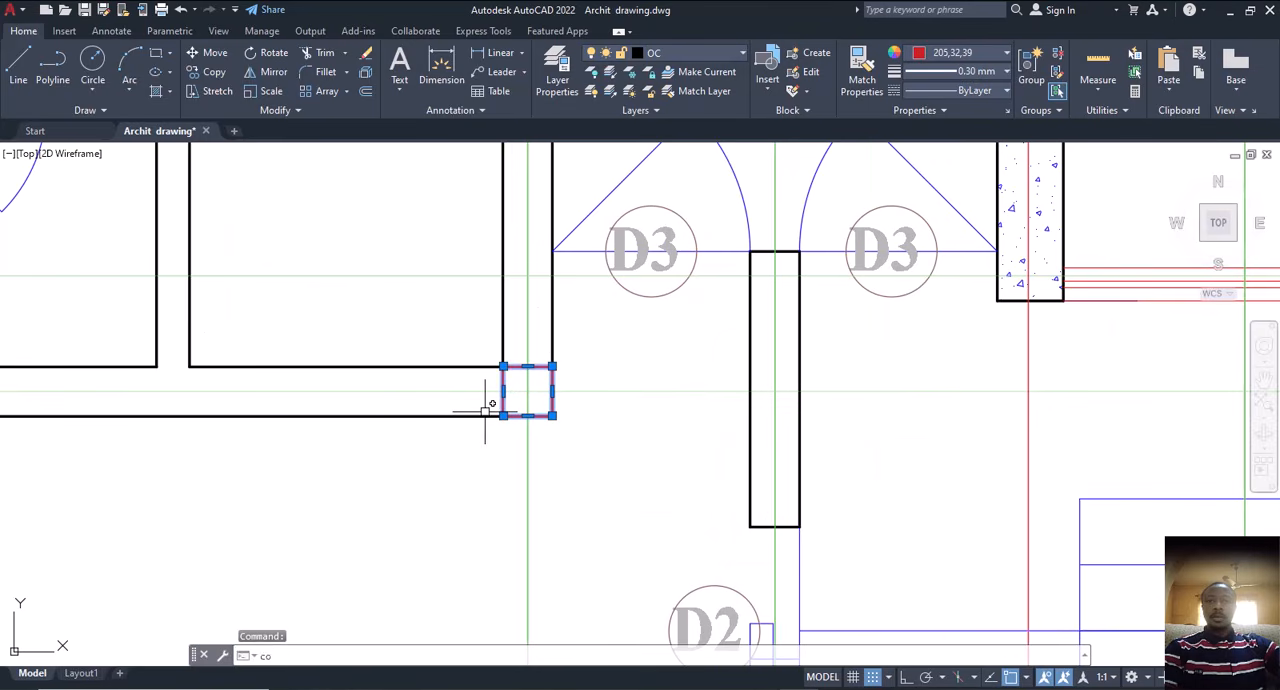
{"action": "key", "text": "Return"}
{"action": "left_click", "coordinate": [527, 390]}
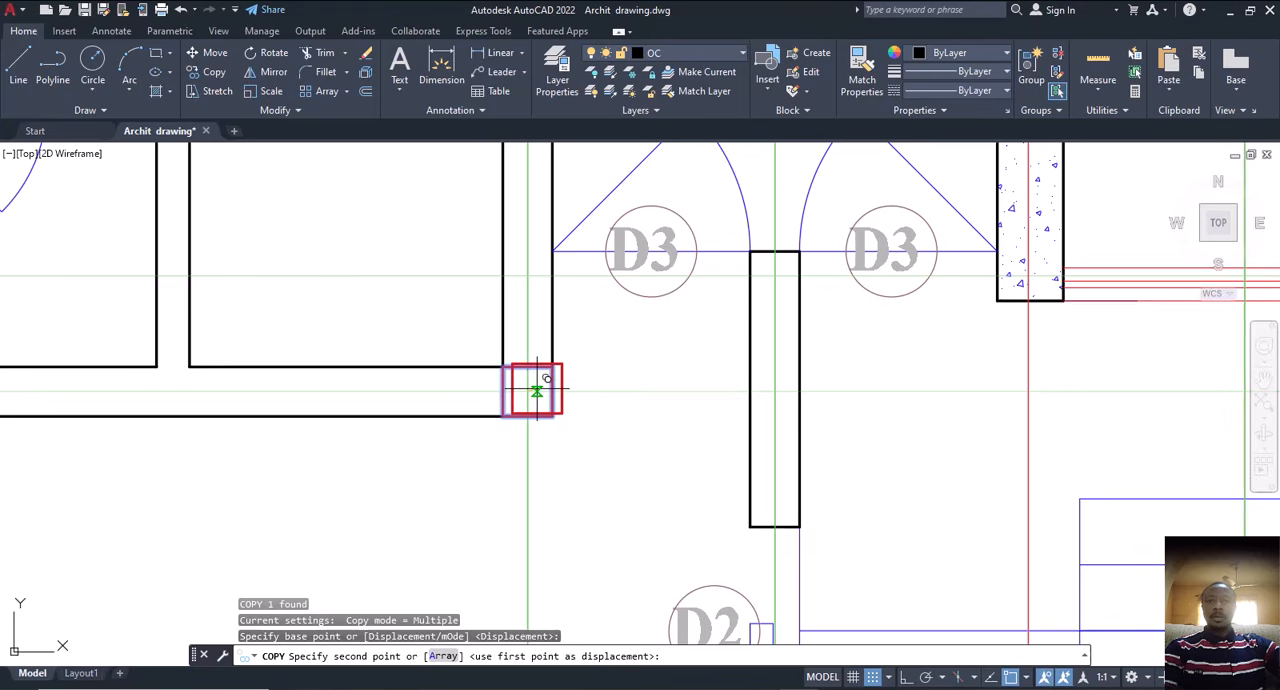
{"action": "left_click", "coordinate": [776, 274]}
{"action": "scroll", "coordinate": [541, 422], "scroll_direction": "down", "scroll_amount": 4}
{"action": "key", "text": "Escape"}
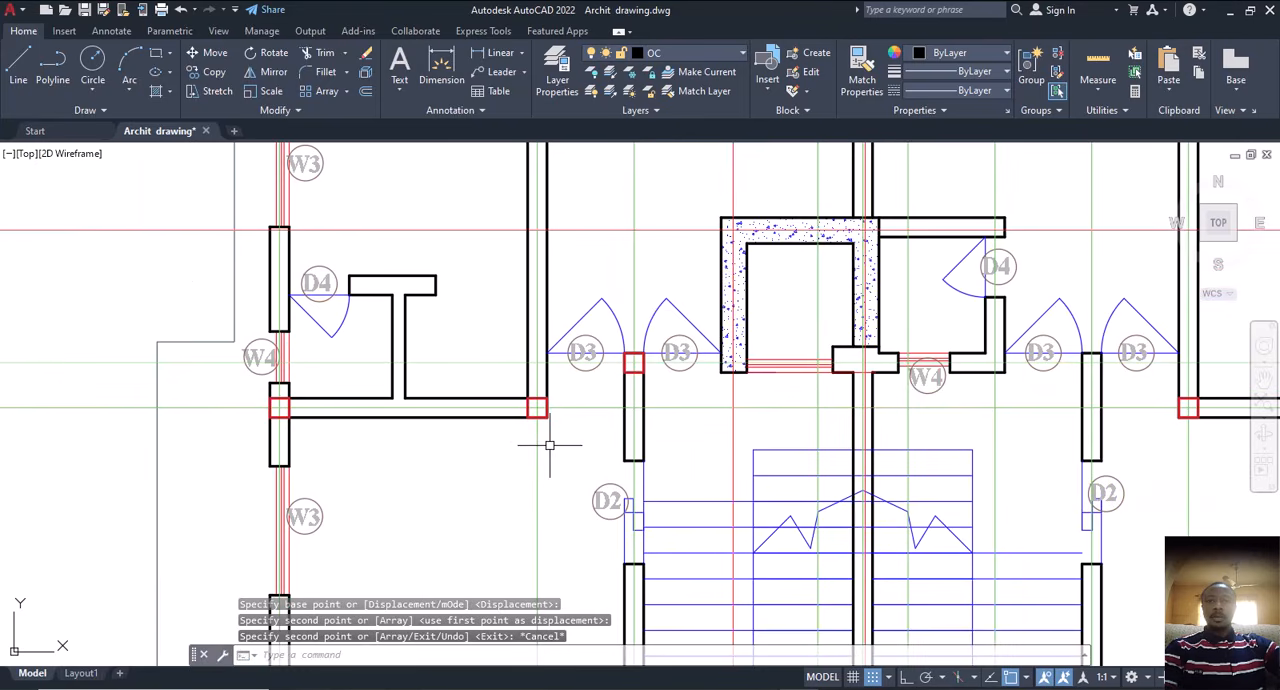
Step: Examine the column positions around the left pair of D3 doors, the hatched shaft and the stairs
{"action": "mouse_move", "coordinate": [549, 445]}
{"action": "middle_mouse_down"}
{"action": "mouse_move", "coordinate": [526, 466]}
{"action": "mouse_move", "coordinate": [524, 495]}
{"action": "middle_mouse_up"}
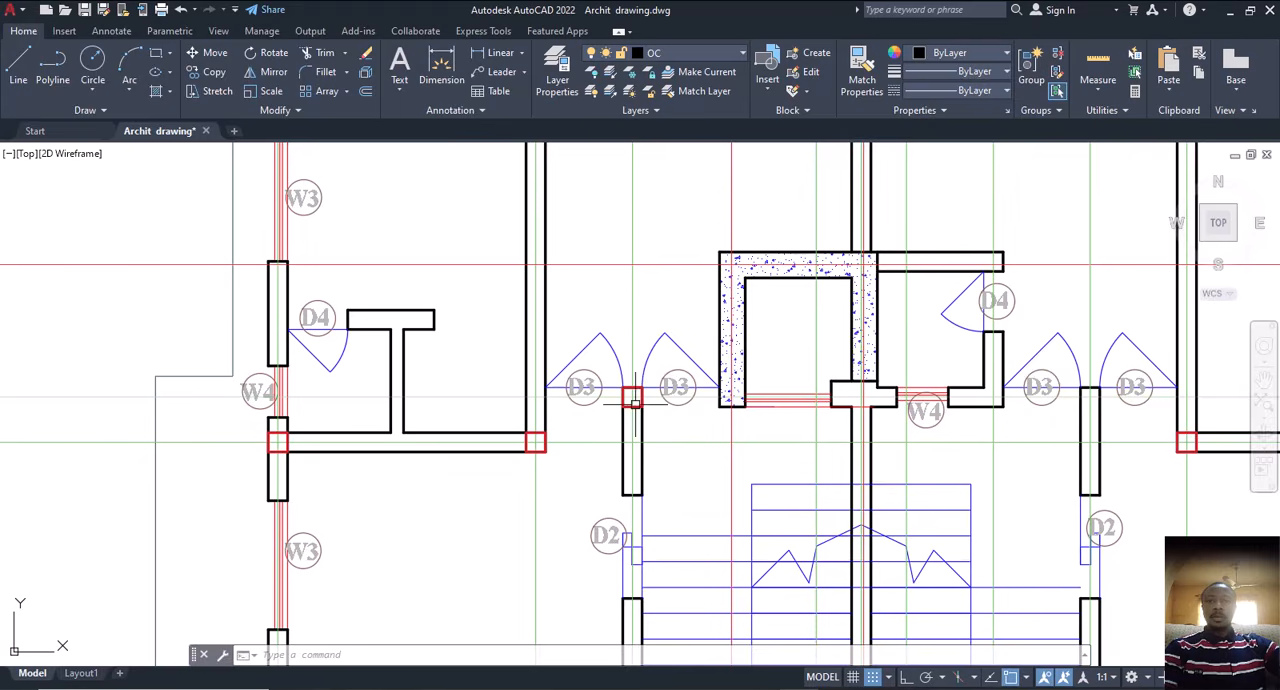
{"action": "mouse_move", "coordinate": [630, 416]}
{"action": "middle_mouse_down"}
{"action": "mouse_move", "coordinate": [654, 431]}
{"action": "mouse_move", "coordinate": [620, 378]}
{"action": "middle_mouse_up"}
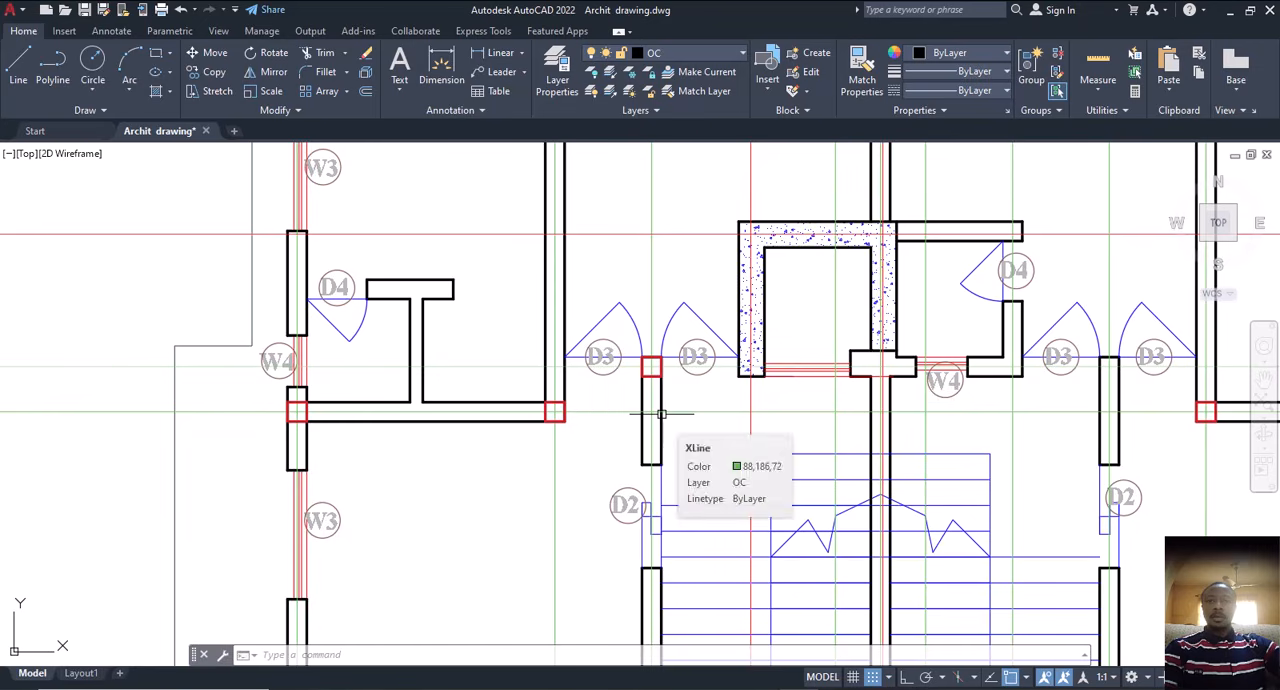
{"action": "scroll", "coordinate": [640, 413], "scroll_direction": "down", "scroll_amount": 2}
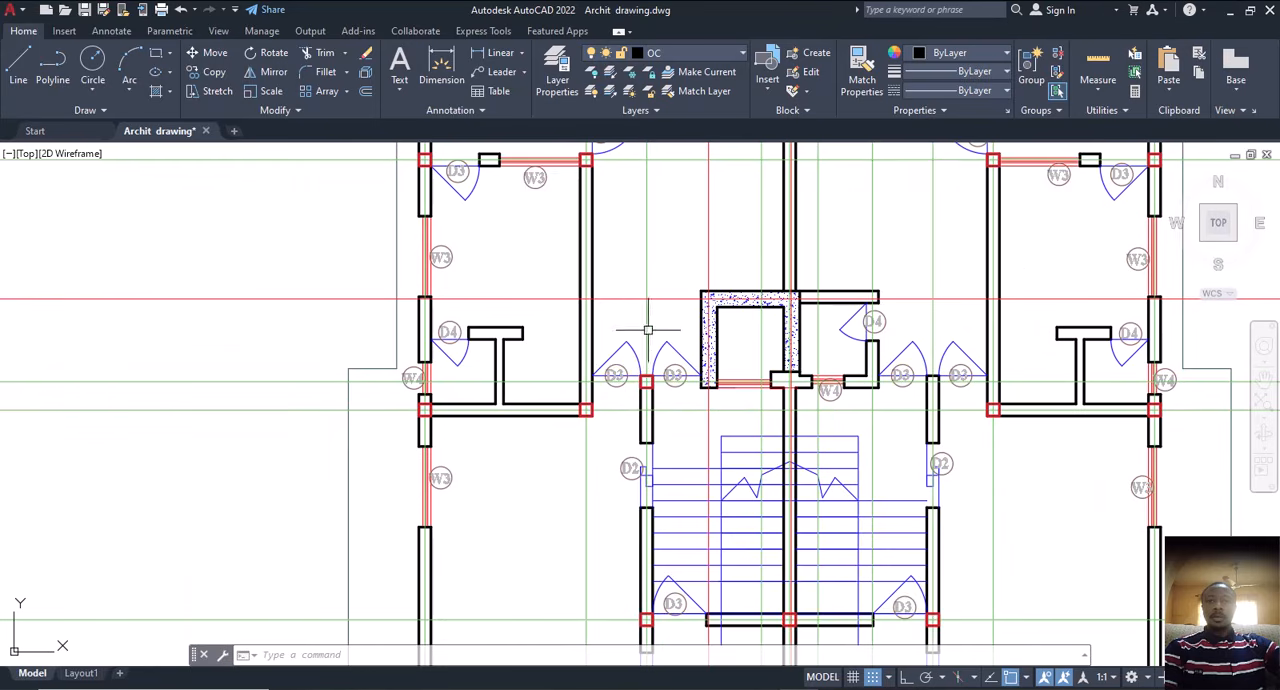
{"action": "scroll", "coordinate": [608, 388], "scroll_direction": "up", "scroll_amount": 4}
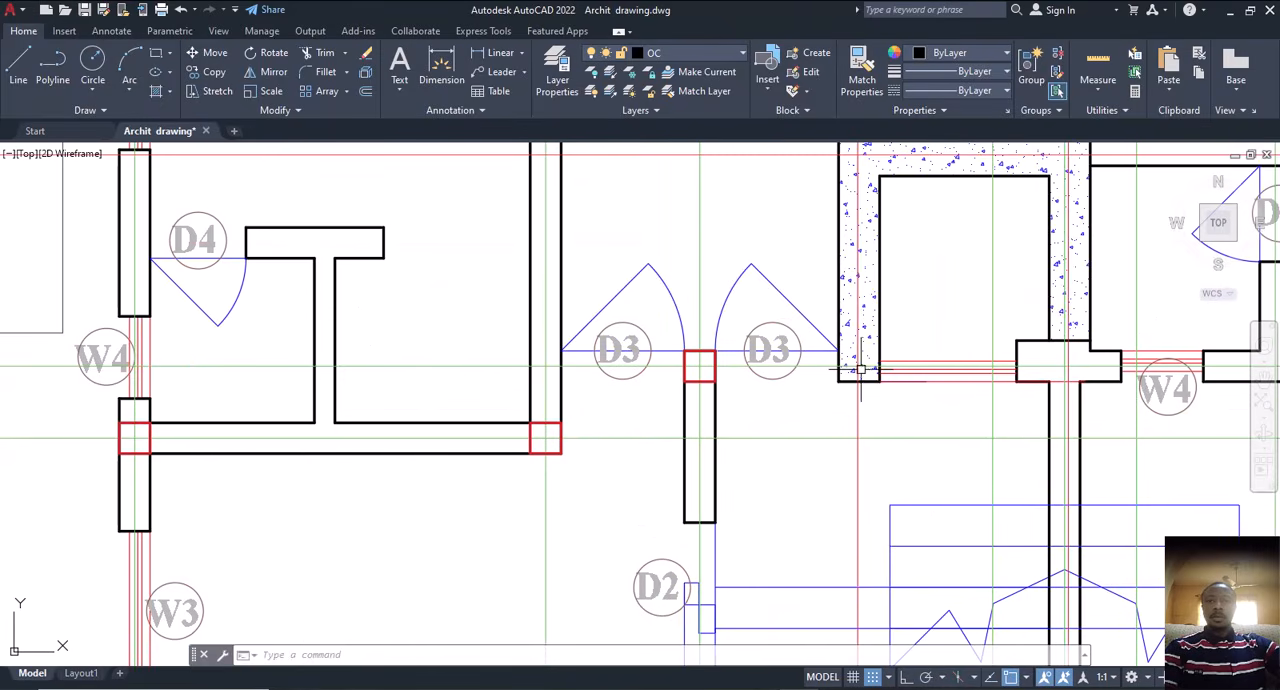
{"action": "scroll", "coordinate": [812, 370], "scroll_direction": "down", "scroll_amount": 4}
{"action": "scroll", "coordinate": [735, 406], "scroll_direction": "down", "scroll_amount": 2}
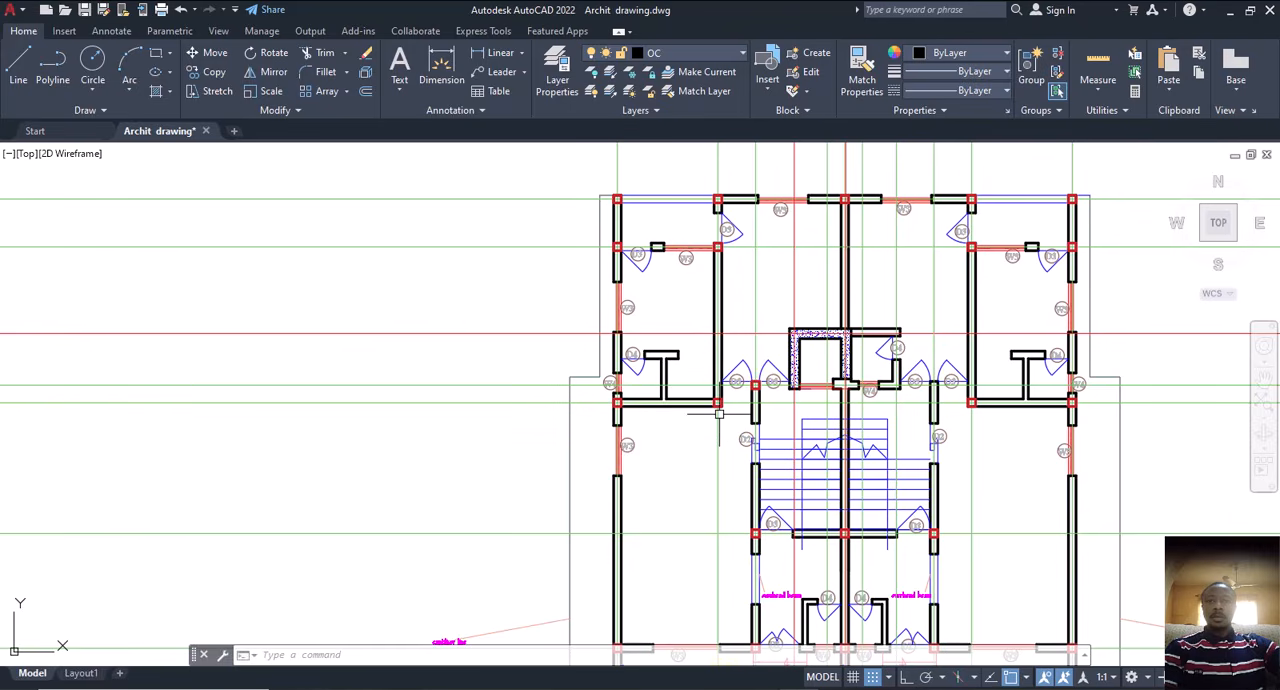
{"action": "scroll", "coordinate": [718, 413], "scroll_direction": "up", "scroll_amount": 3}
{"action": "scroll", "coordinate": [726, 290], "scroll_direction": "down", "scroll_amount": 4}
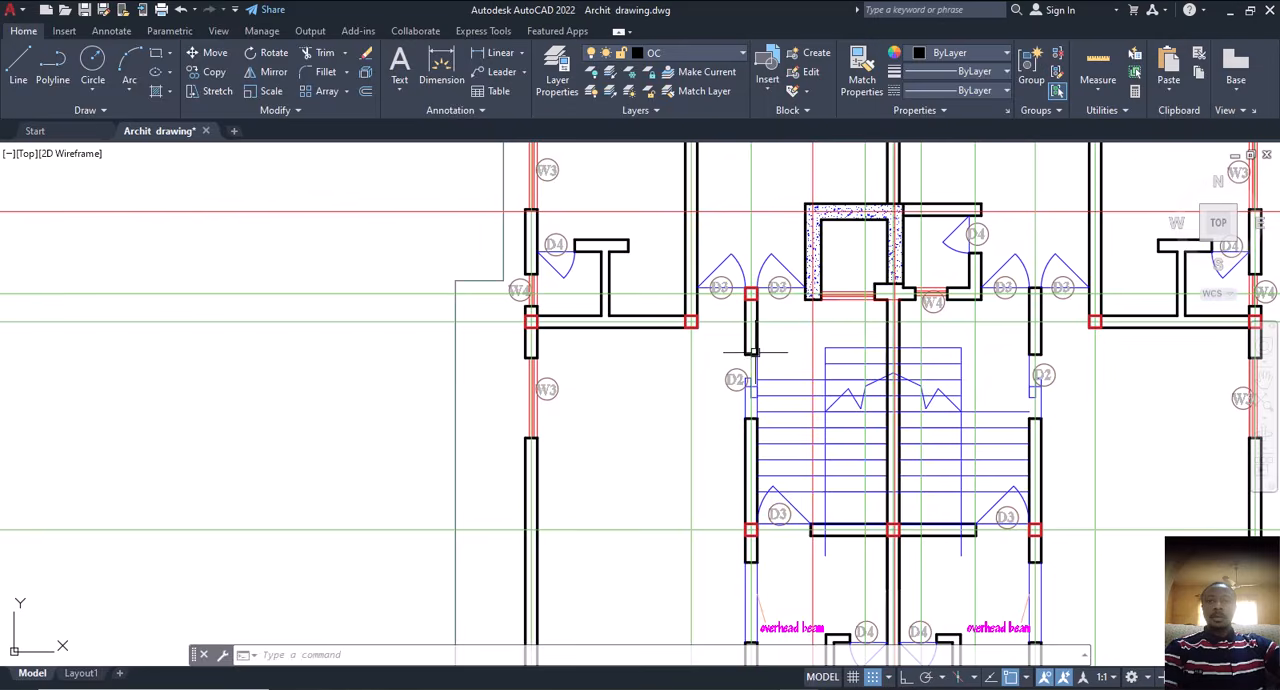
Step: Delete the red square at the upper end of the wall between the left pair of D3 doors
{"action": "scroll", "coordinate": [754, 293], "scroll_direction": "up", "scroll_amount": 4}
{"action": "left_click", "coordinate": [755, 307]}
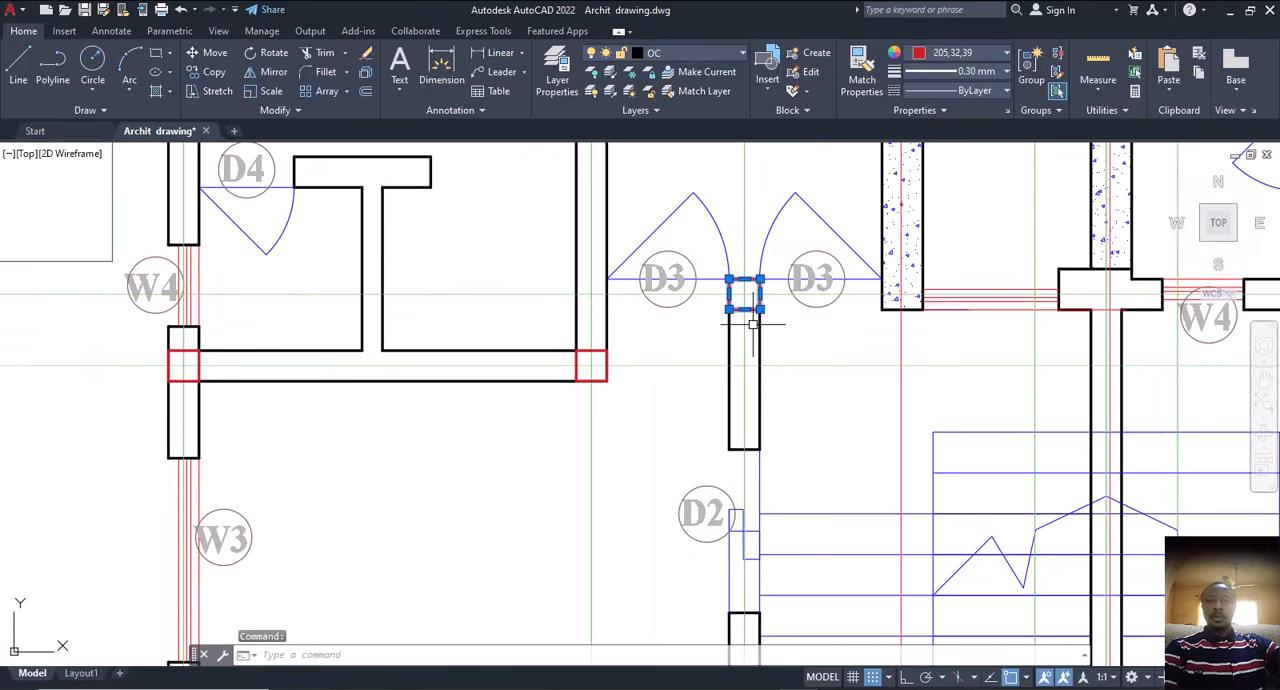
{"action": "key", "text": "Delete"}
Step: Review the column layout across the floor plan, checking the left rooms, the D3 door walls and the hatched shaft for further column positions
{"action": "scroll", "coordinate": [725, 378], "scroll_direction": "down", "scroll_amount": 2}
{"action": "scroll", "coordinate": [698, 378], "scroll_direction": "down", "scroll_amount": 3}
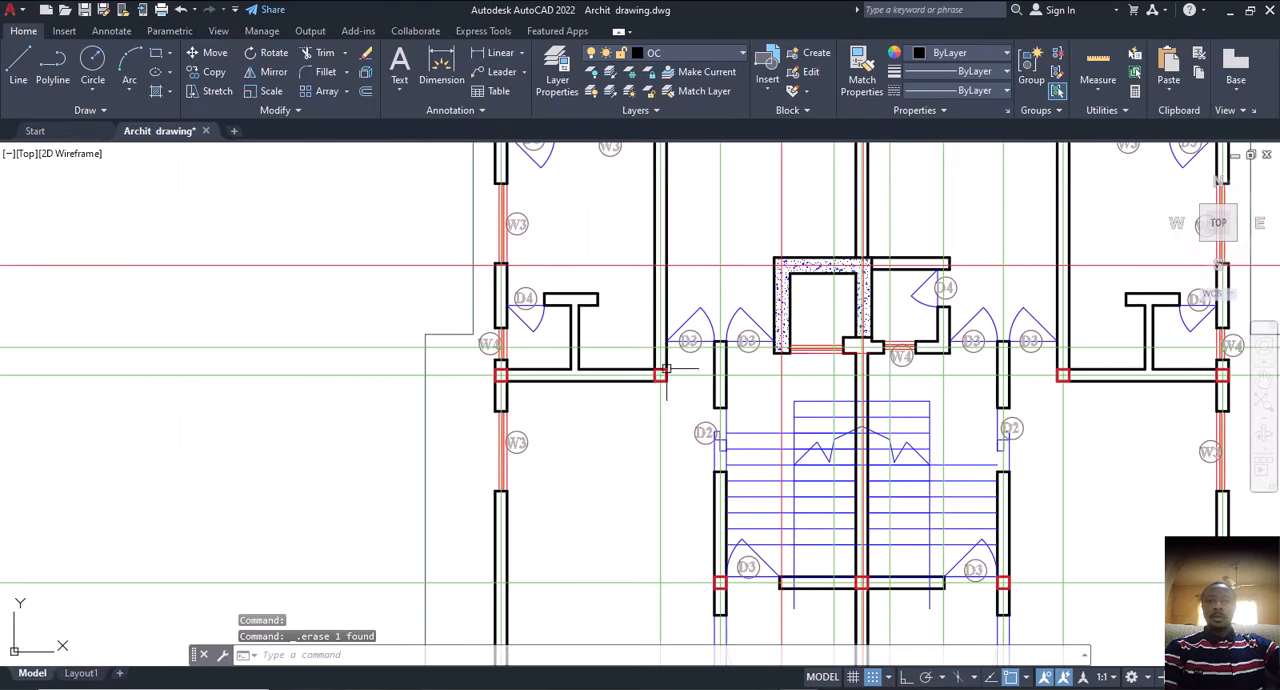
{"action": "scroll", "coordinate": [651, 357], "scroll_direction": "up", "scroll_amount": 5}
{"action": "scroll", "coordinate": [837, 322], "scroll_direction": "down", "scroll_amount": 4}
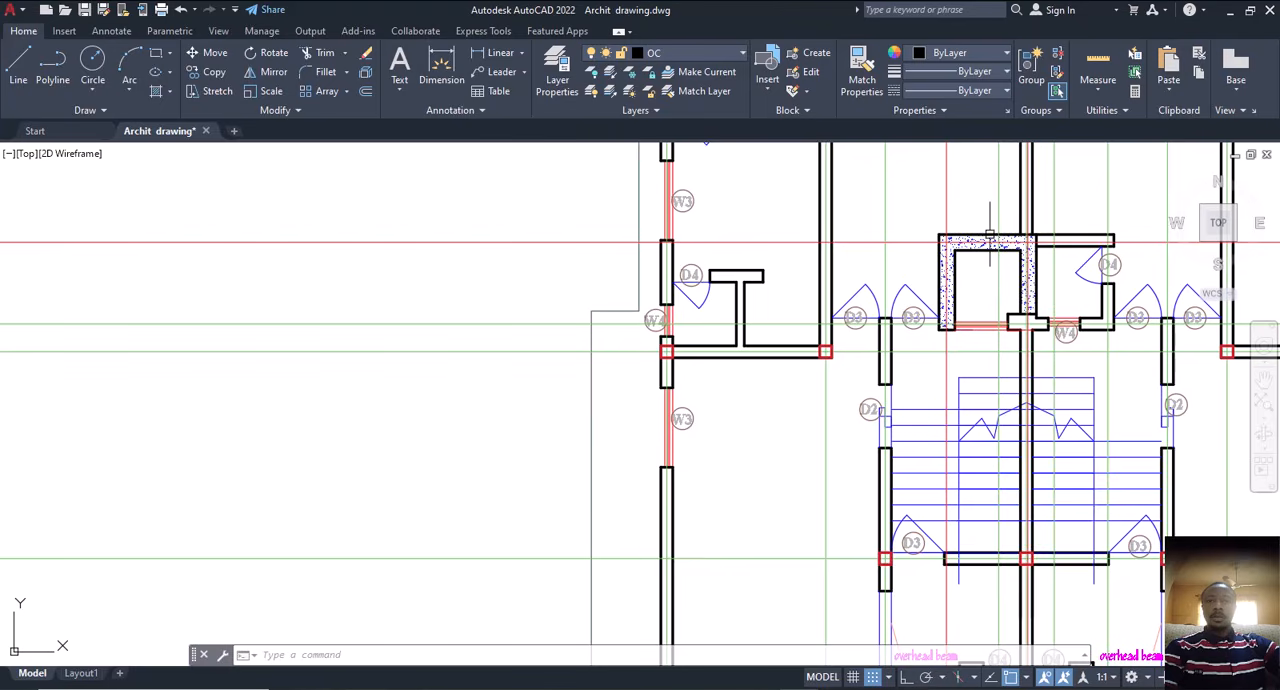
{"action": "scroll", "coordinate": [848, 326], "scroll_direction": "up", "scroll_amount": 5}
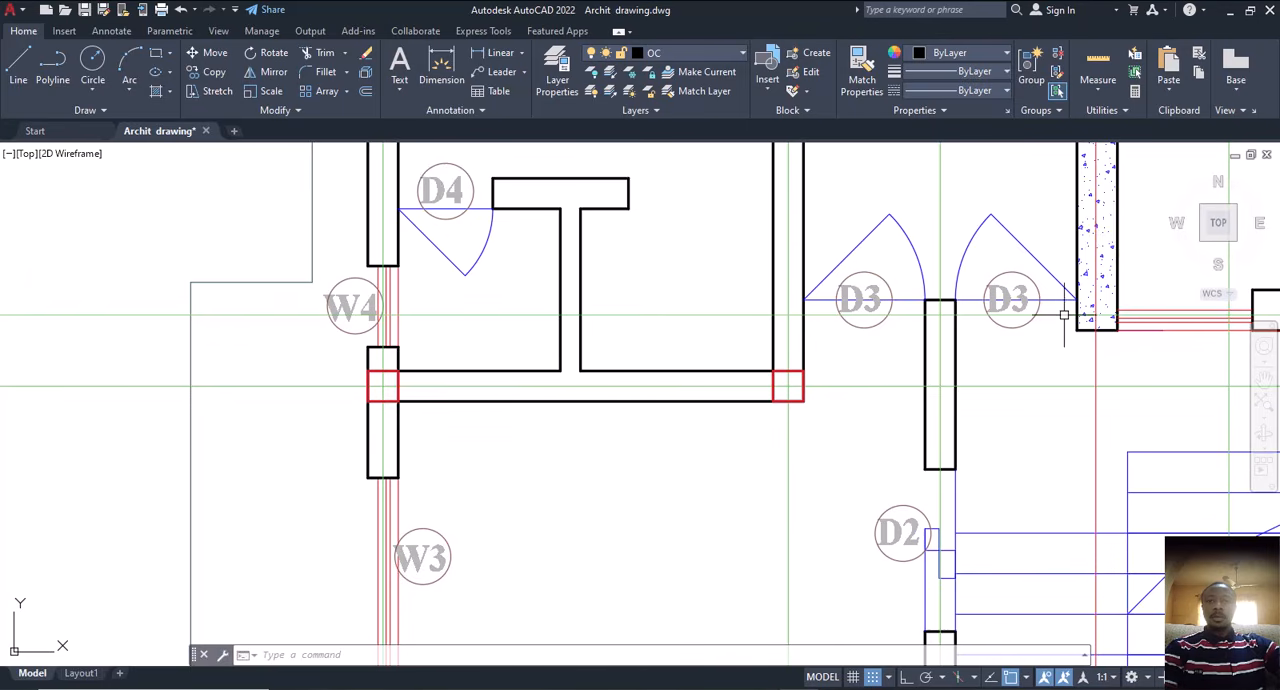
{"action": "scroll", "coordinate": [960, 350], "scroll_direction": "down", "scroll_amount": 5}
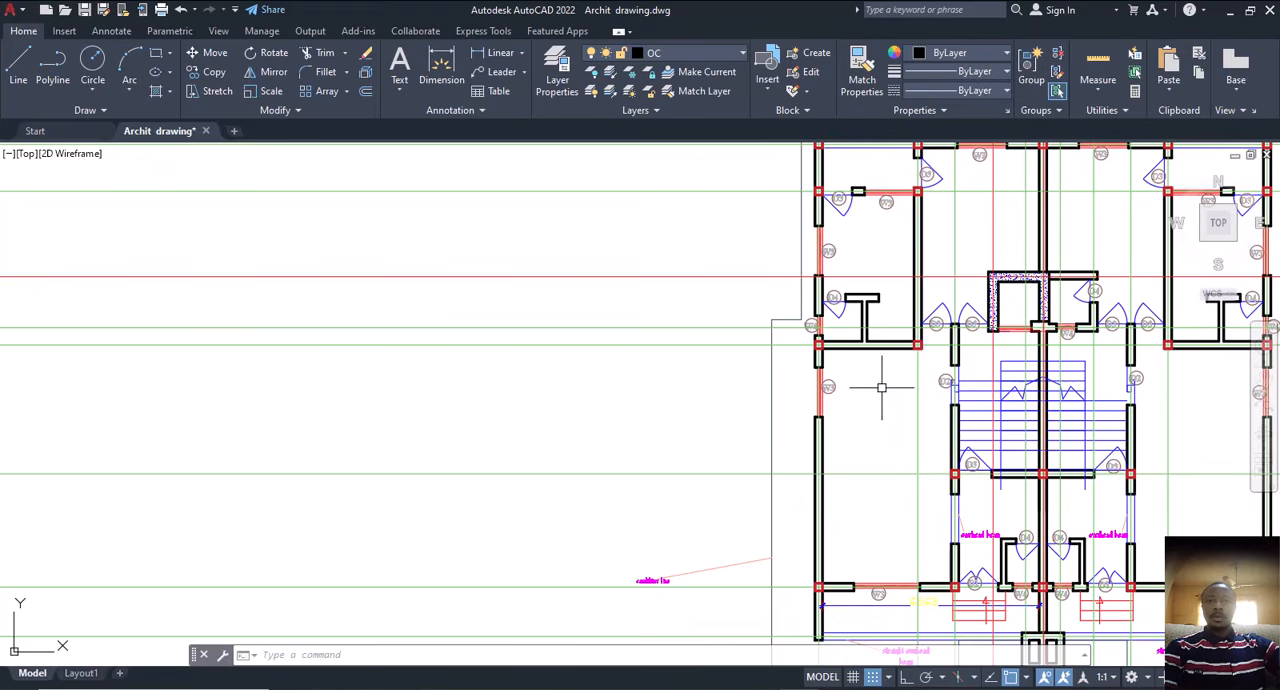
{"action": "scroll", "coordinate": [902, 380], "scroll_direction": "up", "scroll_amount": 3}
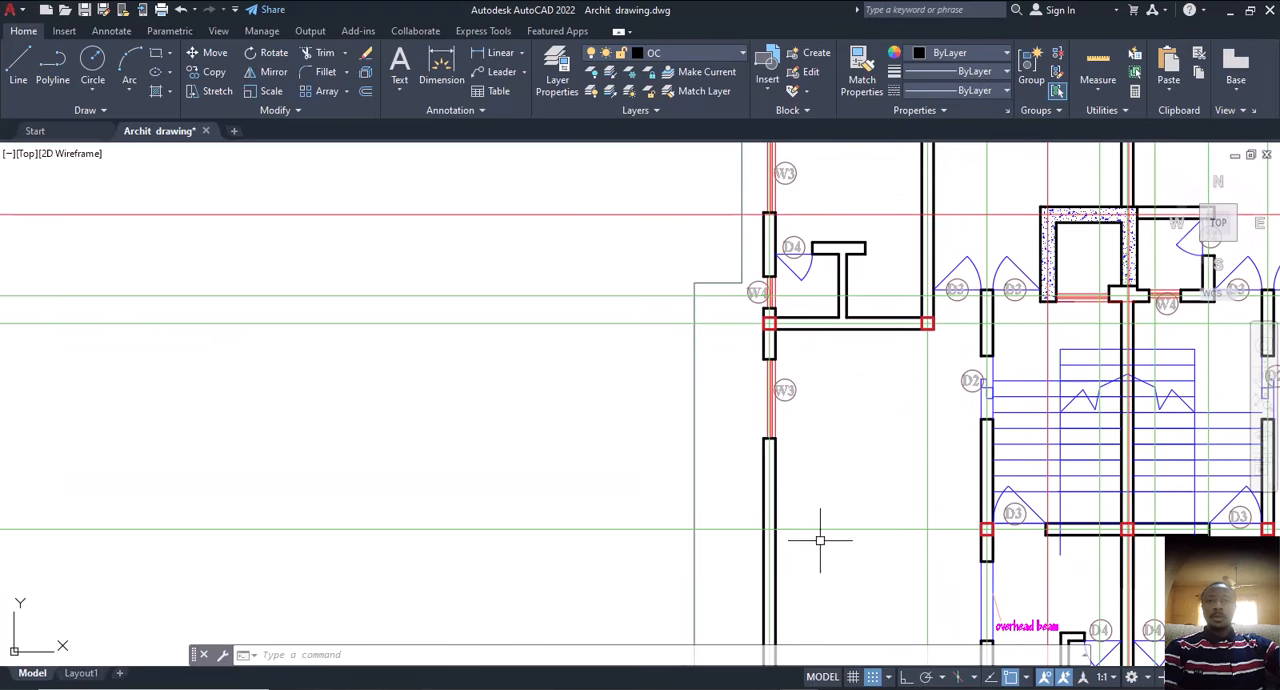
{"action": "scroll", "coordinate": [742, 548], "scroll_direction": "down", "scroll_amount": 3}
{"action": "scroll", "coordinate": [420, 490], "scroll_direction": "down", "scroll_amount": 3}
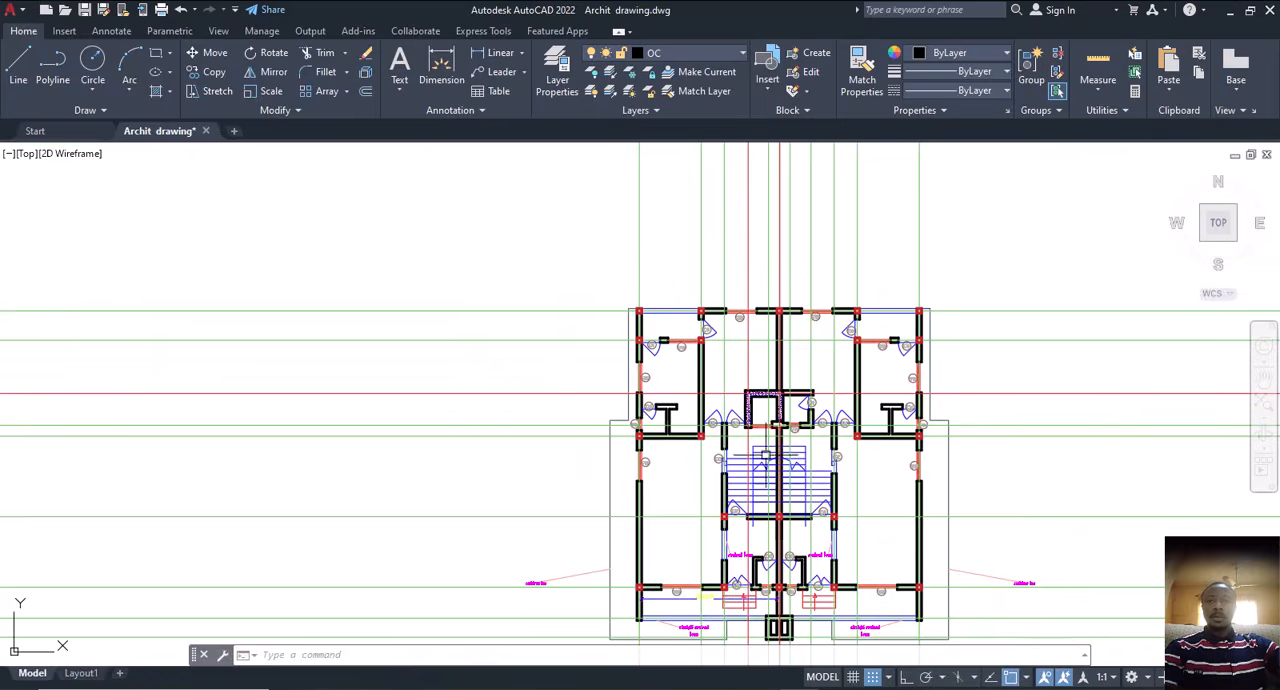
Step: Examine the column positions around the hatched shaft, the stairs, the D3 doors and the upper rooms of the floor plan
{"action": "scroll", "coordinate": [855, 437], "scroll_direction": "up", "scroll_amount": 3}
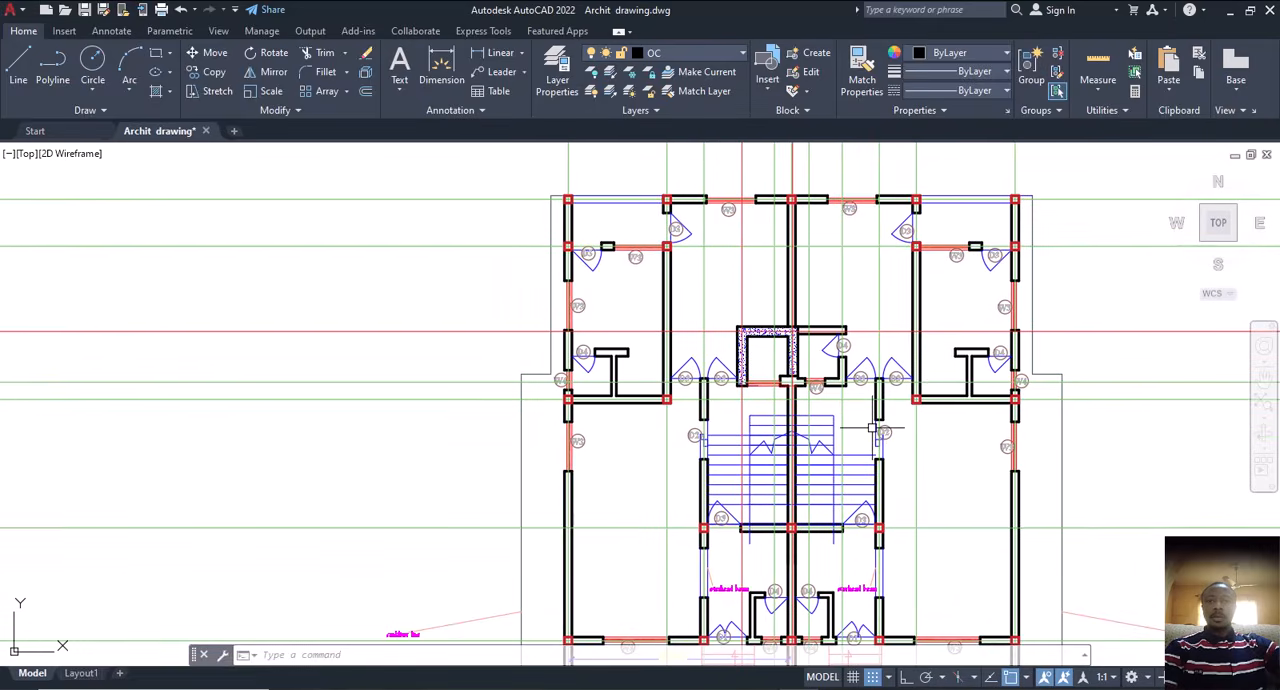
{"action": "scroll", "coordinate": [903, 378], "scroll_direction": "up", "scroll_amount": 5}
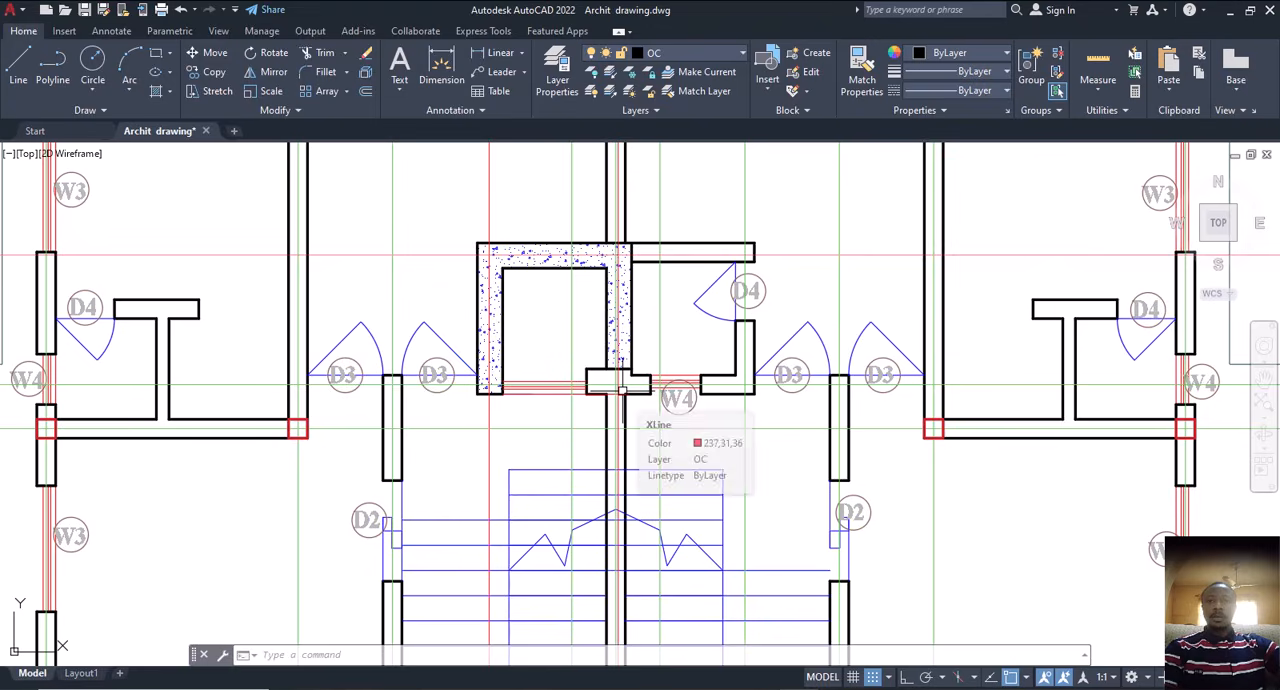
{"action": "scroll", "coordinate": [725, 430], "scroll_direction": "down", "scroll_amount": 3}
{"action": "scroll", "coordinate": [775, 482], "scroll_direction": "down", "scroll_amount": 3}
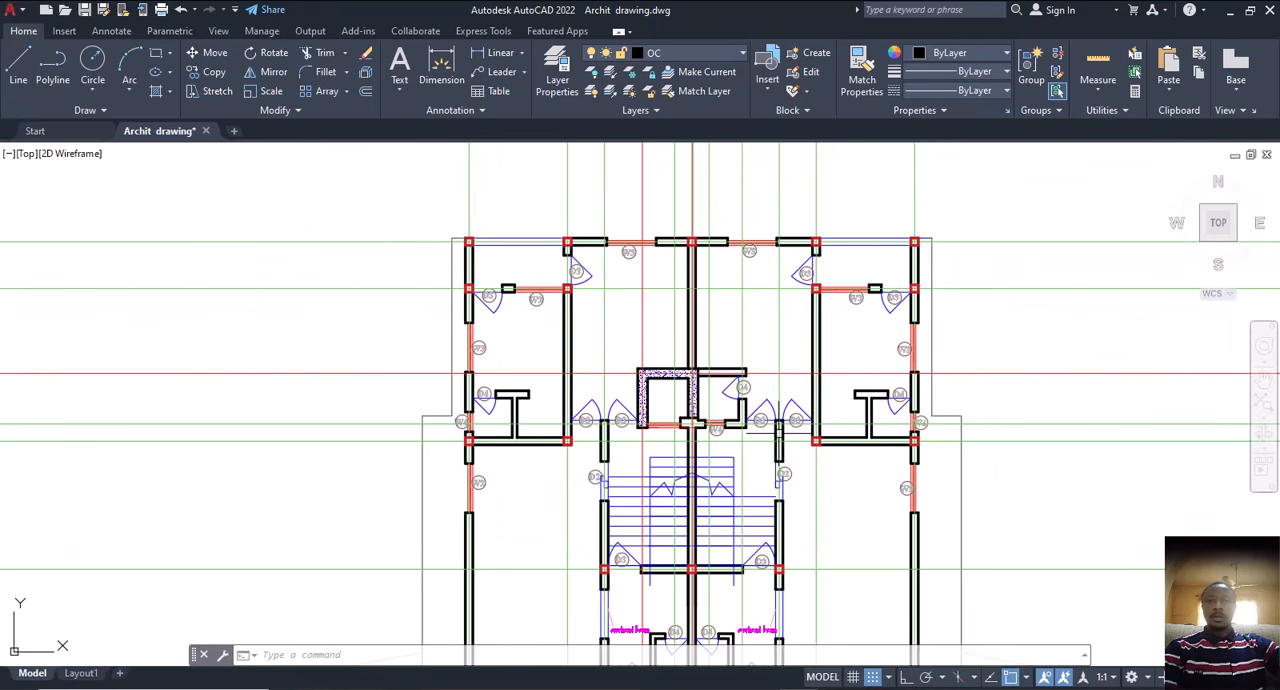
{"action": "middle_click_drag", "start_coordinate": [767, 443], "coordinate": [768, 349]}
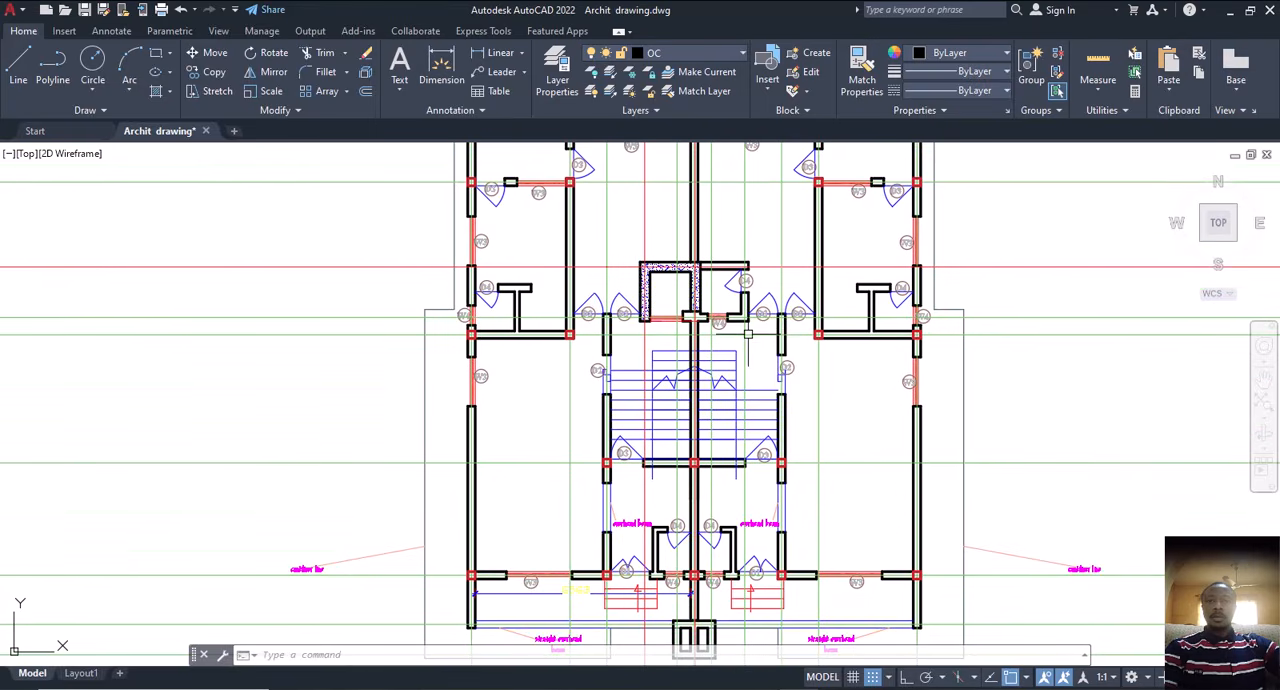
{"action": "scroll", "coordinate": [725, 395], "scroll_direction": "down", "scroll_amount": 3}
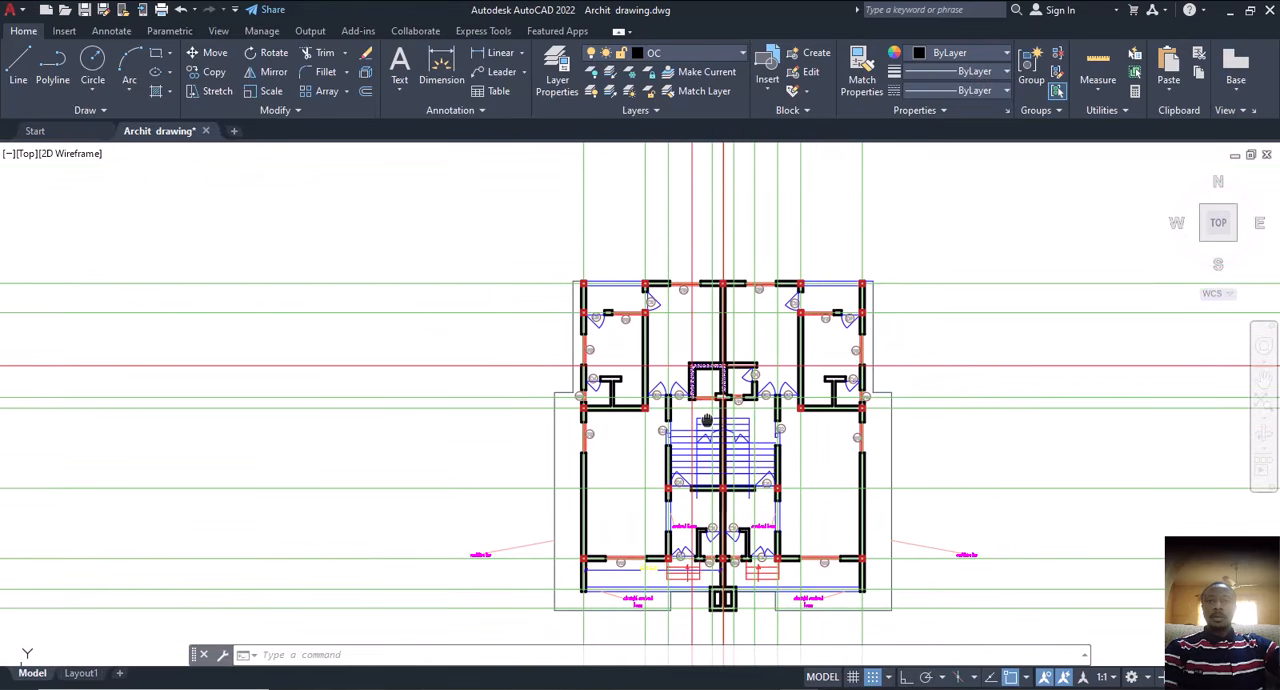
{"action": "middle_click_drag", "start_coordinate": [661, 374], "coordinate": [651, 351]}
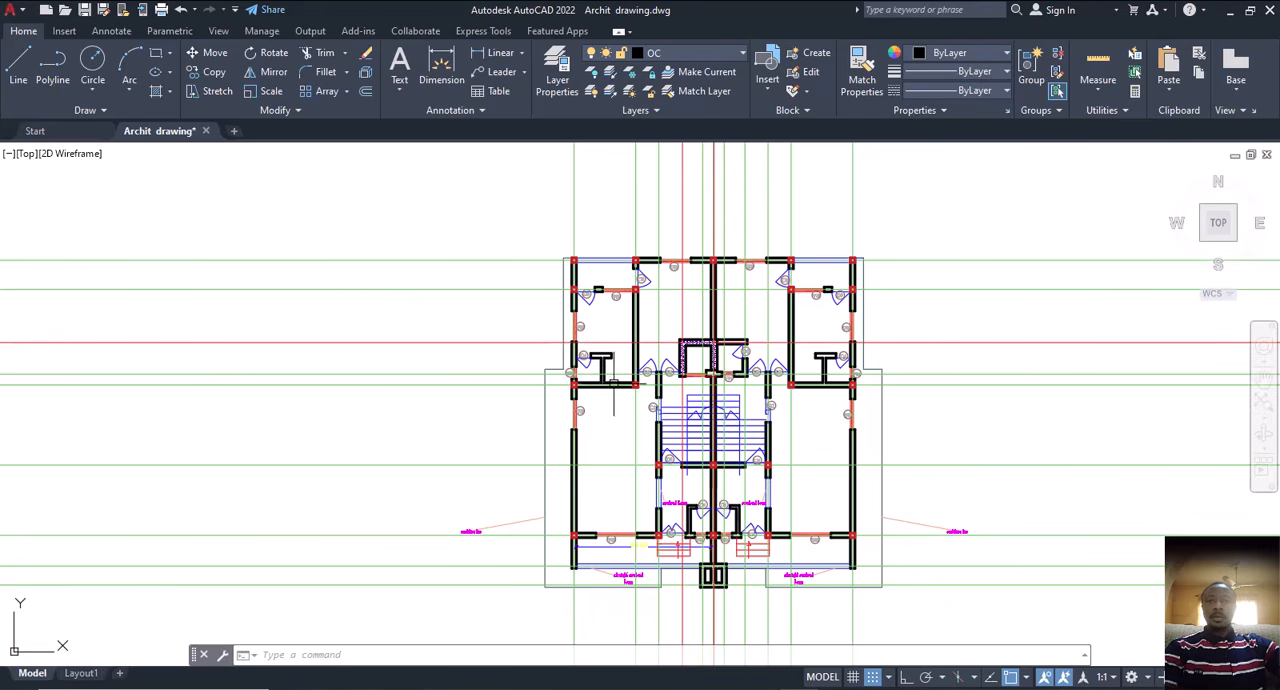
{"action": "scroll", "coordinate": [607, 366], "scroll_direction": "up", "scroll_amount": 2}
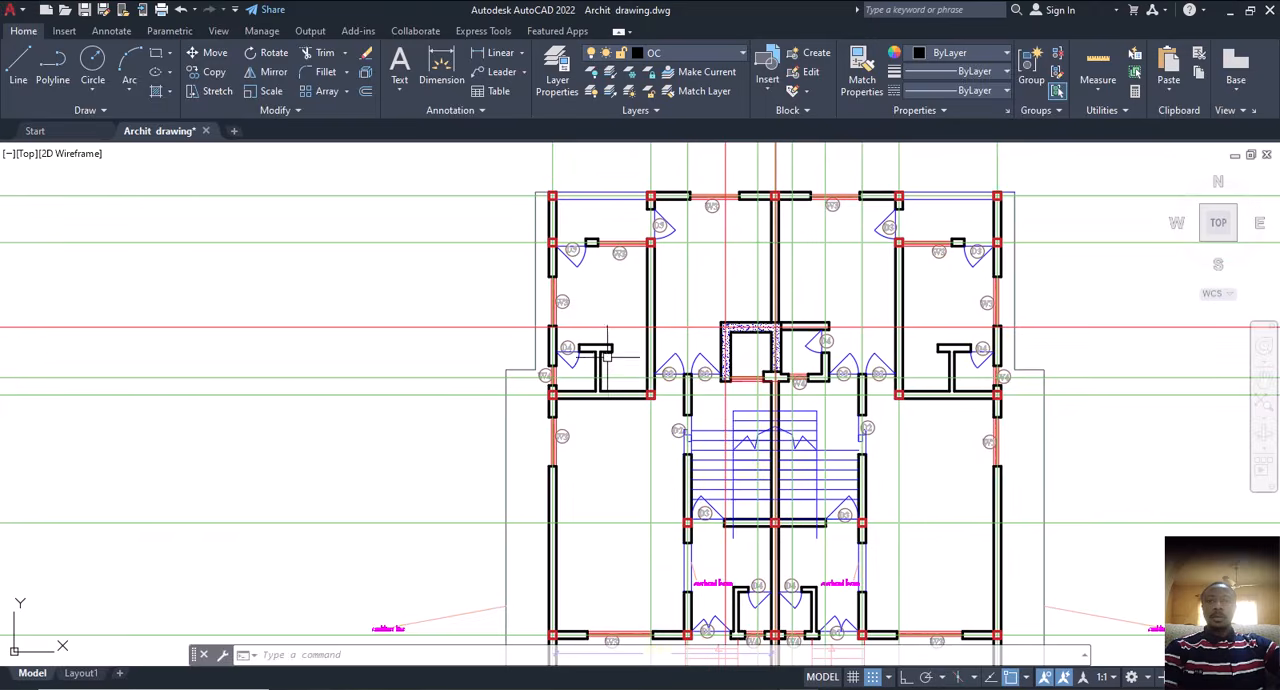
{"action": "middle_click_drag", "start_coordinate": [620, 354], "coordinate": [692, 270]}
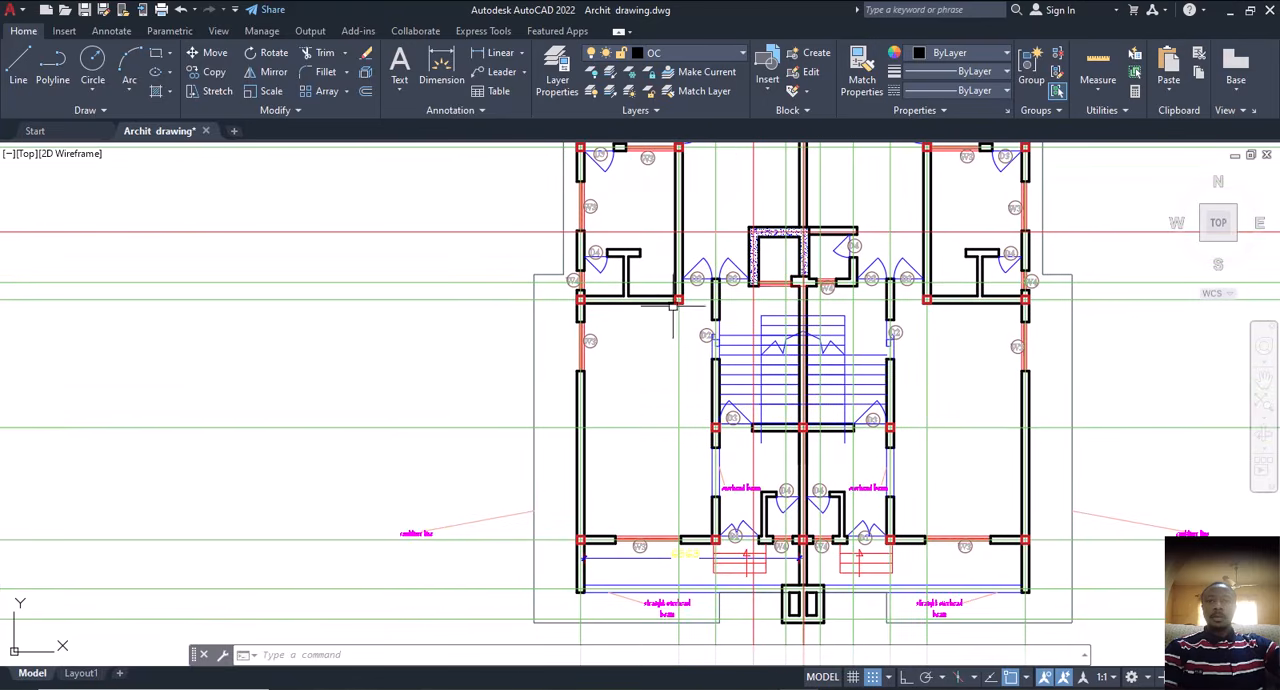
{"action": "middle_click_drag", "start_coordinate": [658, 365], "coordinate": [673, 448]}
{"action": "scroll", "coordinate": [656, 196], "scroll_direction": "up", "scroll_amount": 4}
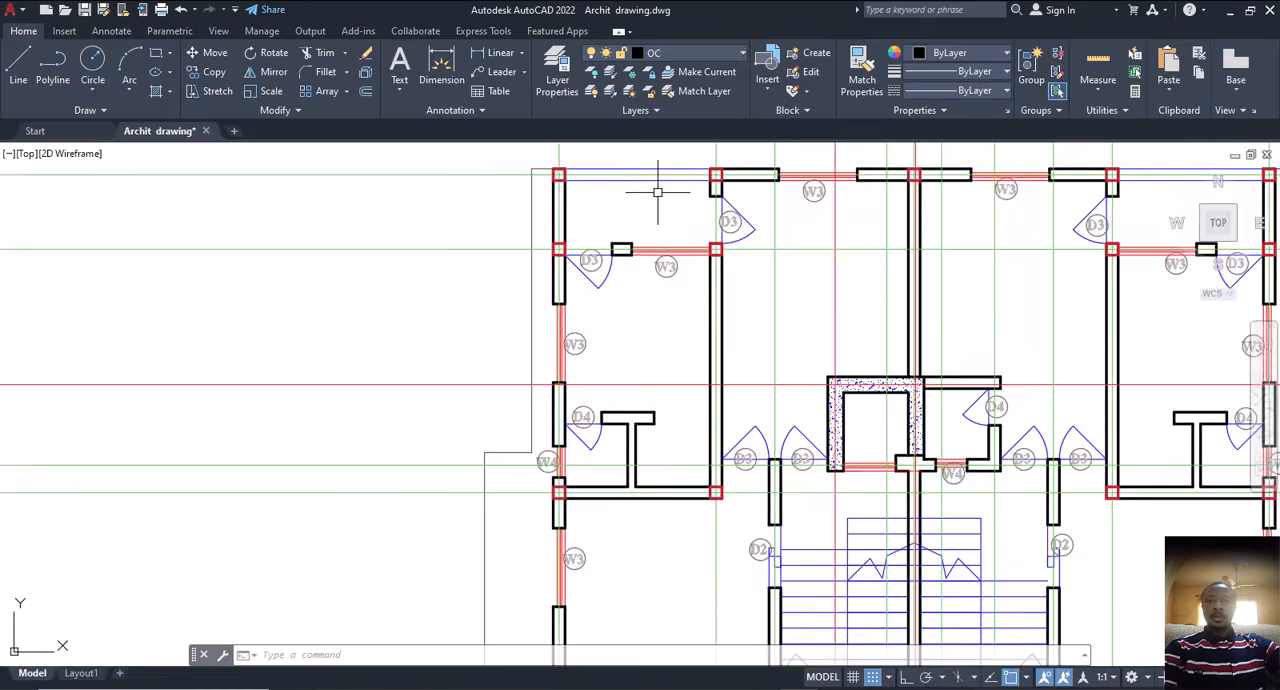
{"action": "scroll", "coordinate": [712, 240], "scroll_direction": "down", "scroll_amount": 4}
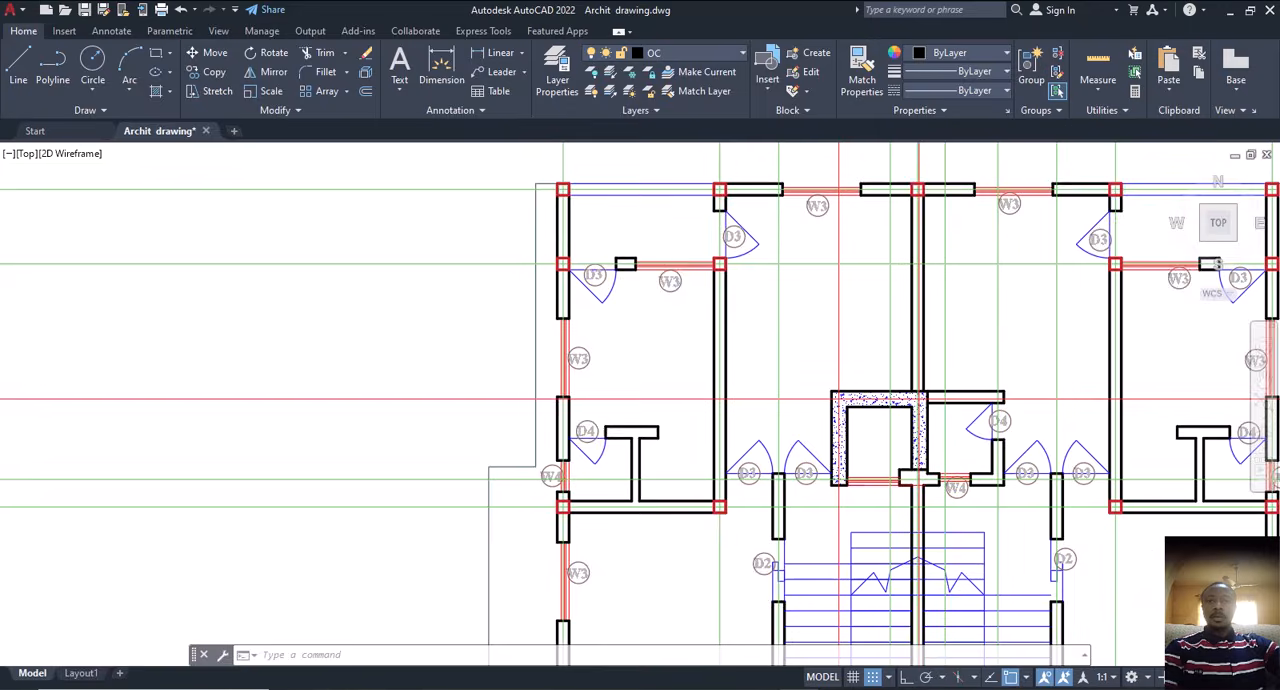
Step: Inspect the large lower rooms and the straight overhead beam area along the plan's lower edge for missing column positions
{"action": "middle_click_drag", "start_coordinate": [730, 433], "coordinate": [700, 310]}
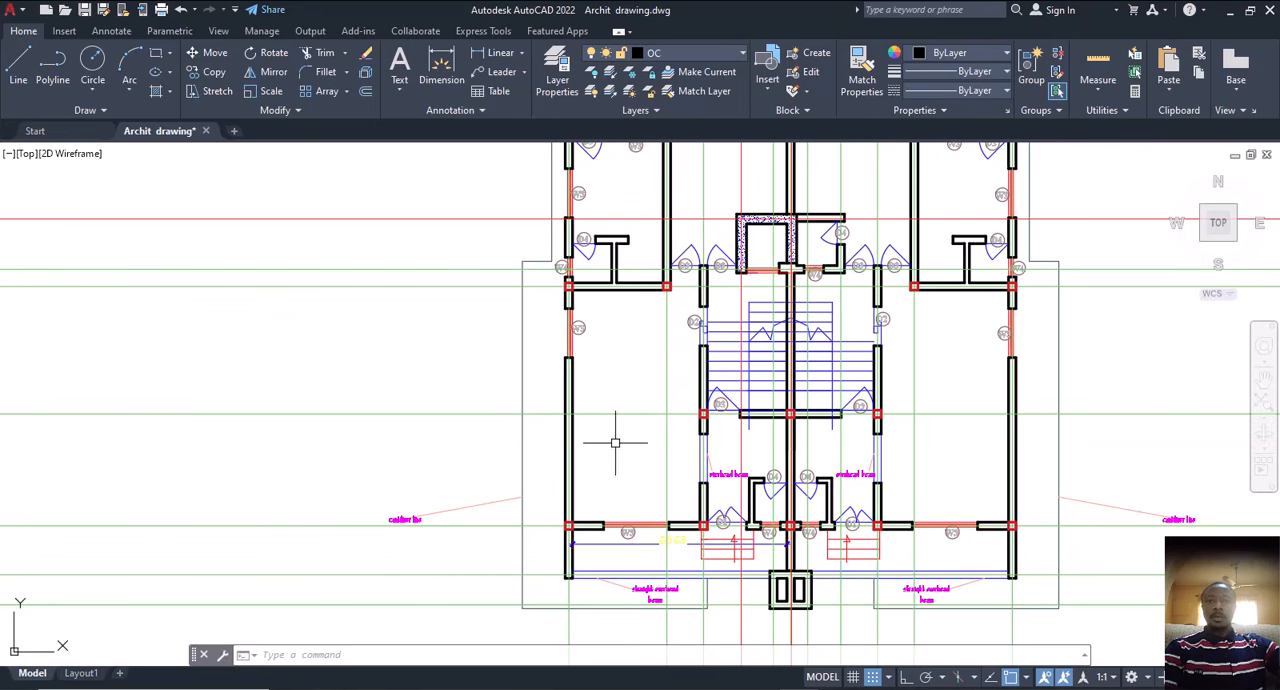
{"action": "middle_click_drag", "start_coordinate": [634, 384], "coordinate": [573, 507]}
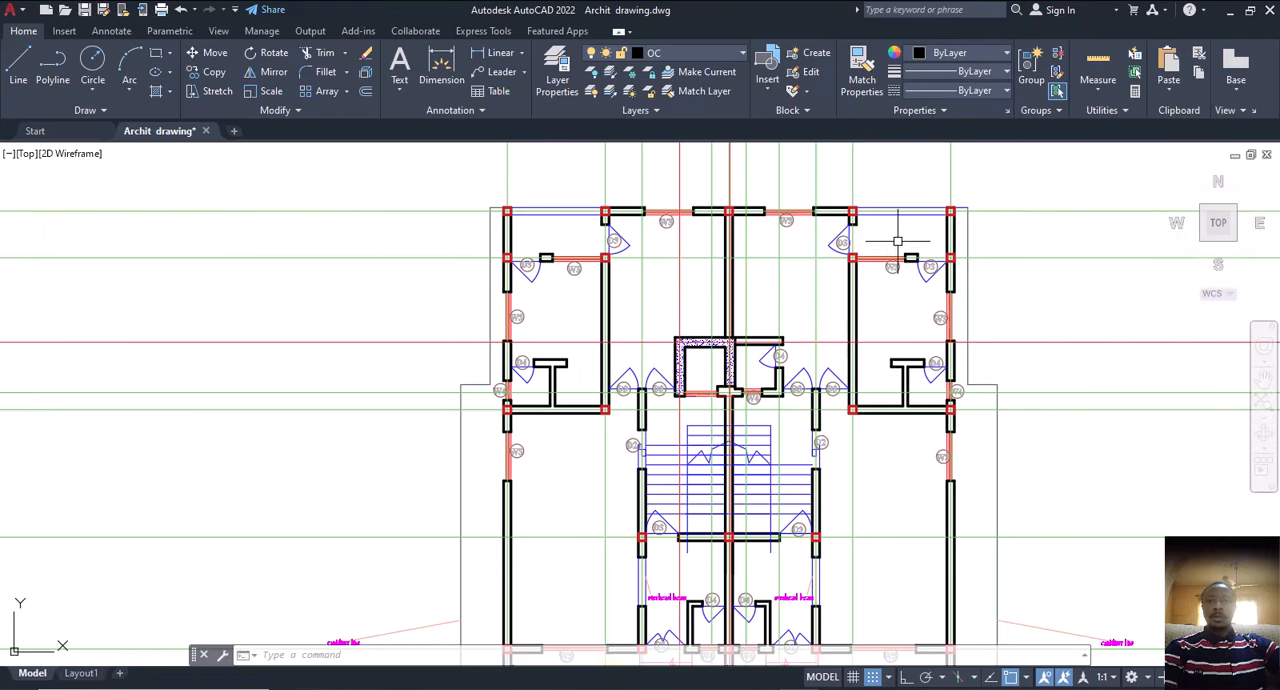
{"action": "middle_click_drag", "start_coordinate": [887, 424], "coordinate": [900, 256]}
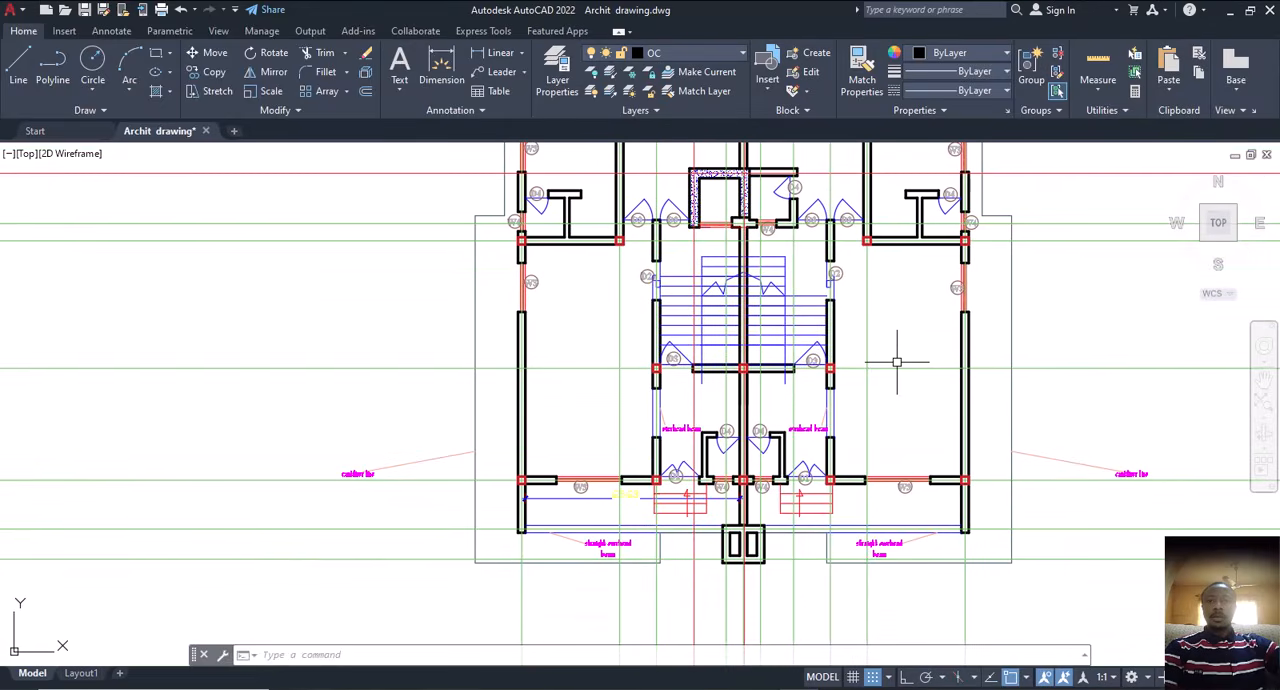
{"action": "scroll", "coordinate": [787, 428], "scroll_direction": "up", "scroll_amount": 2}
{"action": "middle_click_drag", "start_coordinate": [652, 447], "coordinate": [720, 295]}
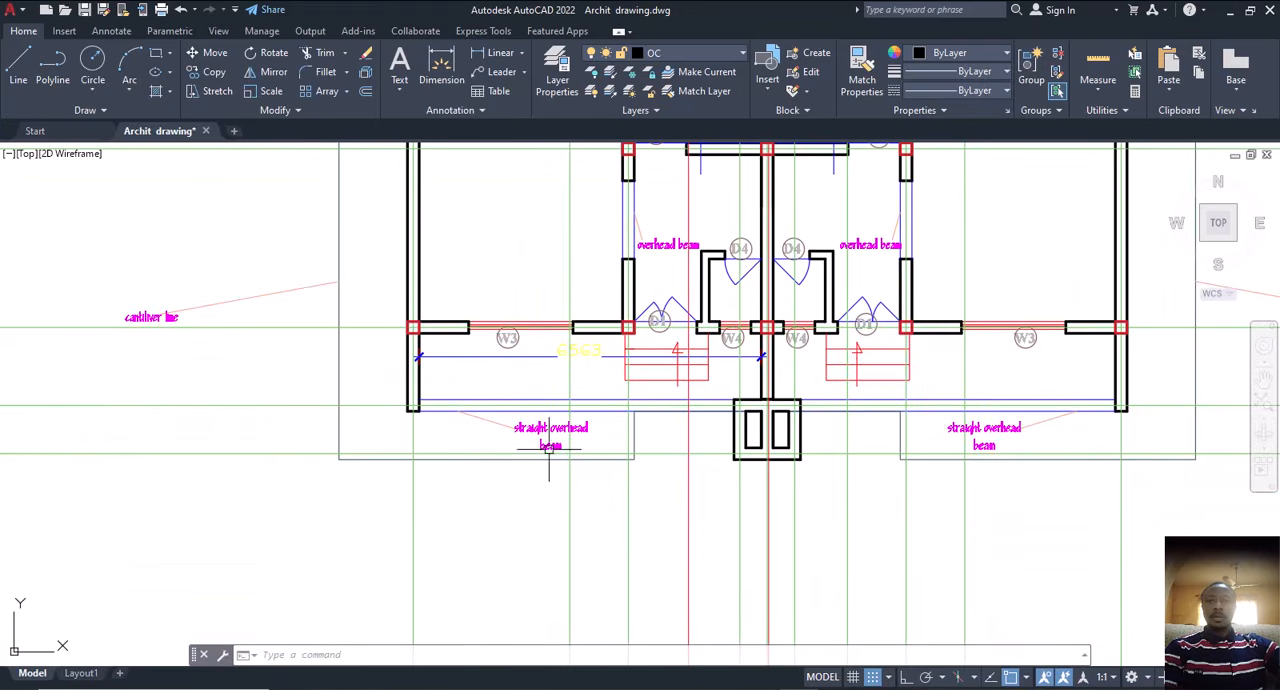
{"action": "middle_click_drag", "start_coordinate": [576, 396], "coordinate": [572, 427]}
{"action": "scroll", "coordinate": [549, 449], "scroll_direction": "down", "scroll_amount": 4}
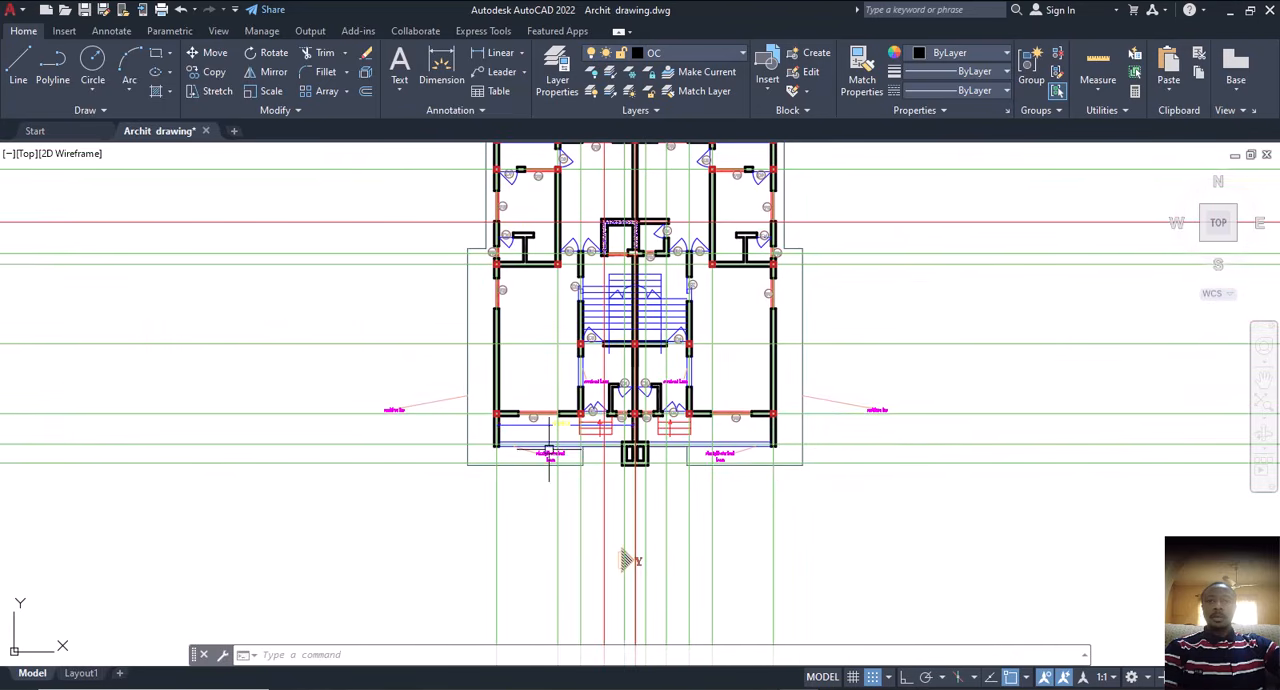
{"action": "middle_click_drag", "start_coordinate": [625, 560], "coordinate": [657, 625]}
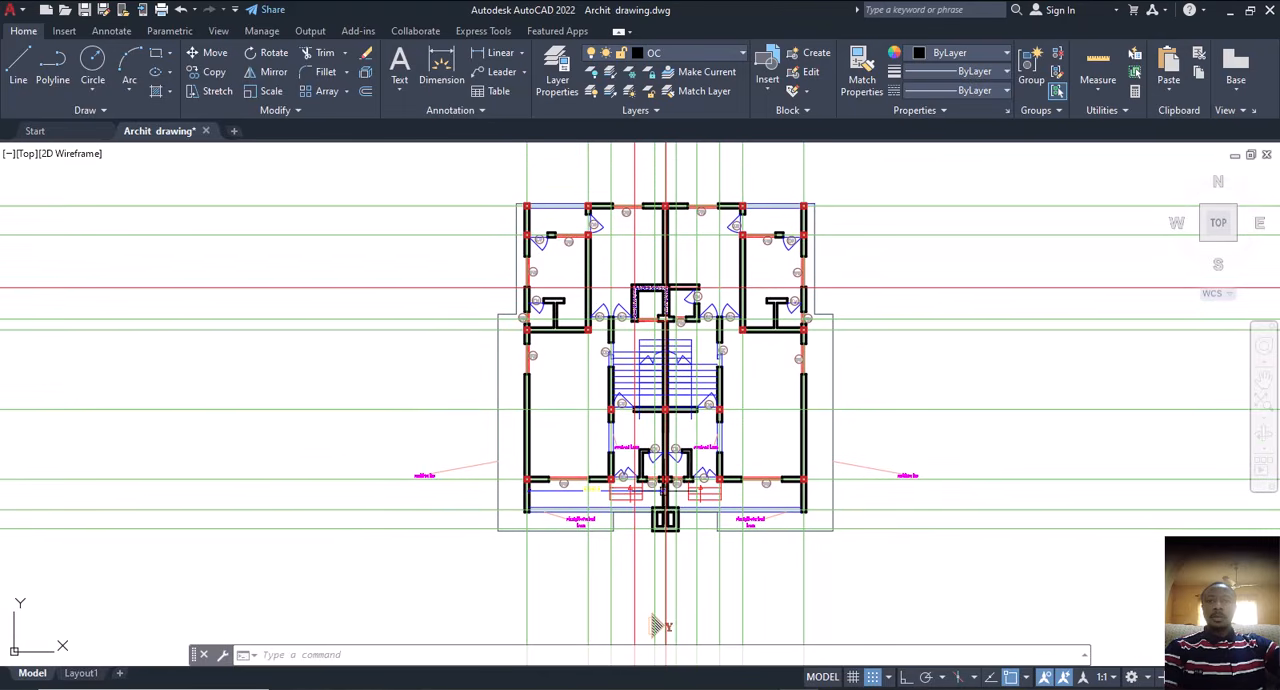
Step: Copy the red square from the left outer wall's W3 junction to that wall's lower end on the straight overhead beam's centre line
{"action": "scroll", "coordinate": [530, 445], "scroll_direction": "up", "scroll_amount": 6}
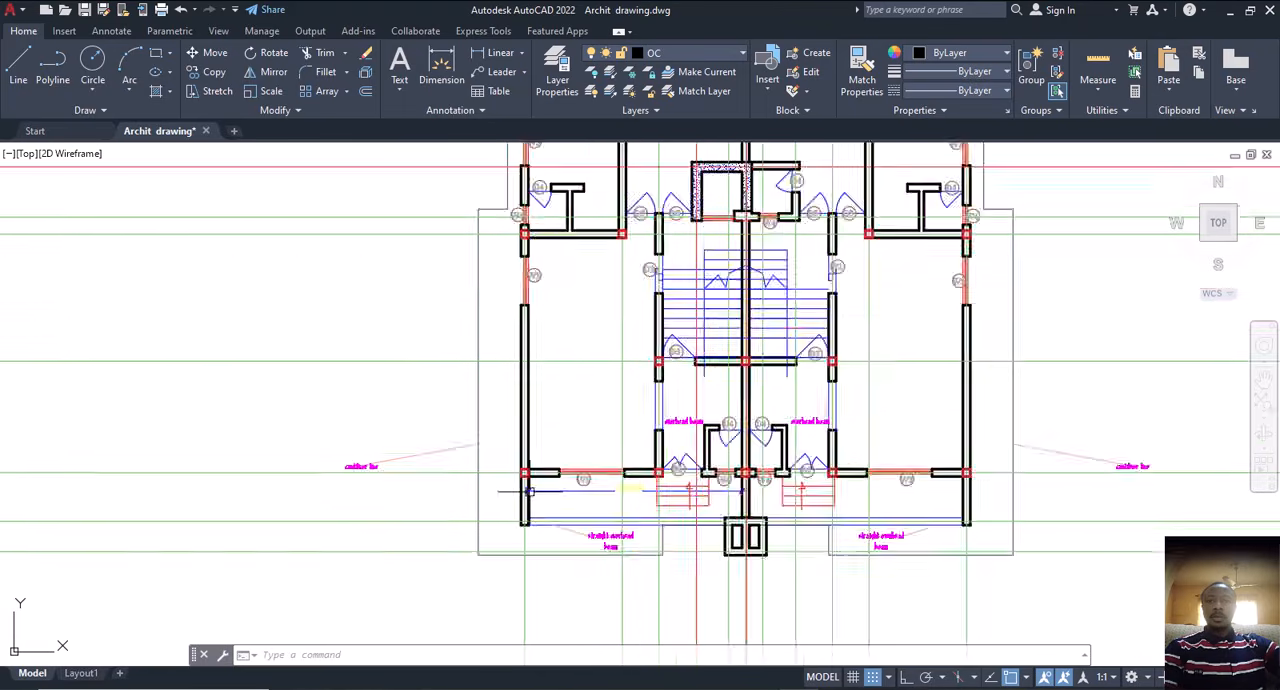
{"action": "left_click", "coordinate": [537, 412]}
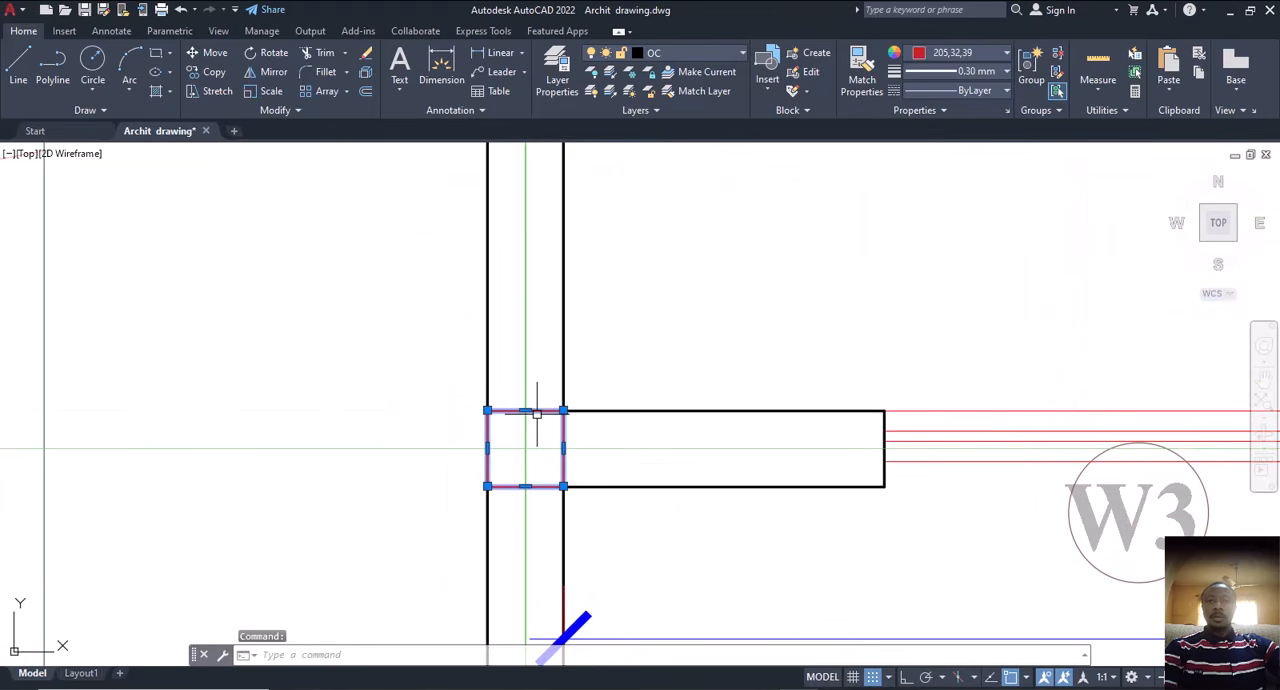
{"action": "key", "text": "Return"}
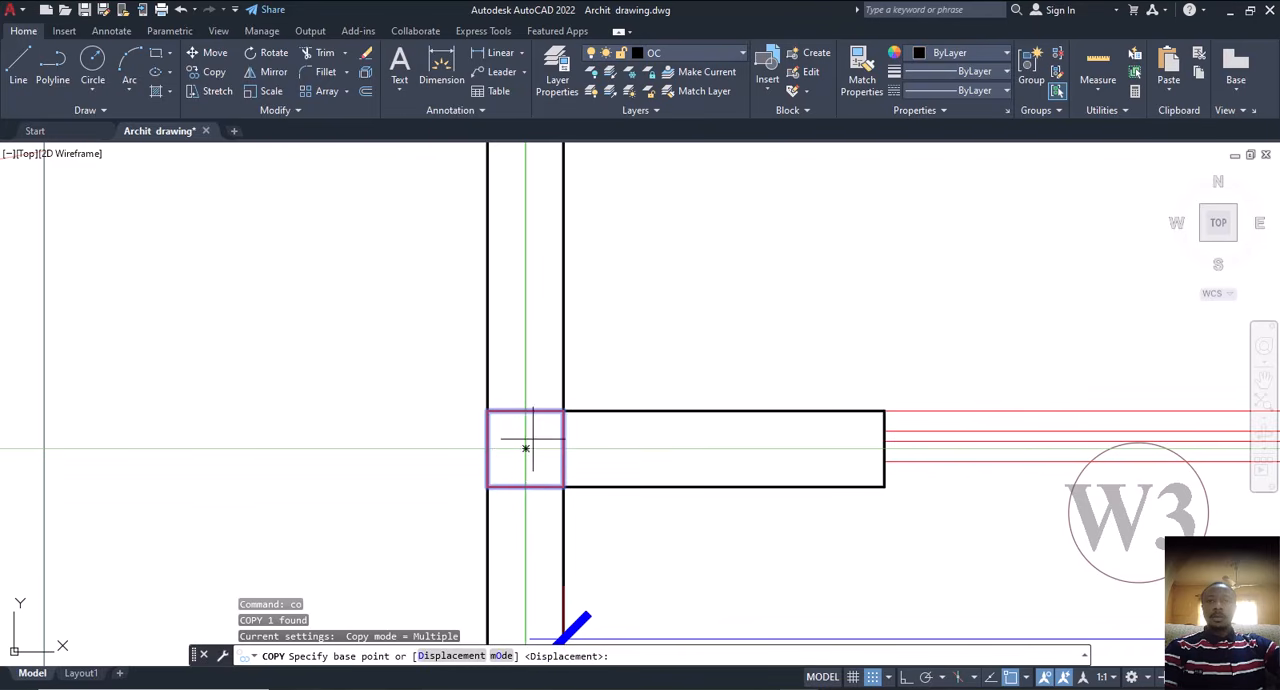
{"action": "left_click", "coordinate": [526, 448]}
{"action": "scroll", "coordinate": [607, 375], "scroll_direction": "down", "scroll_amount": 4}
{"action": "scroll", "coordinate": [603, 420], "scroll_direction": "up", "scroll_amount": 5}
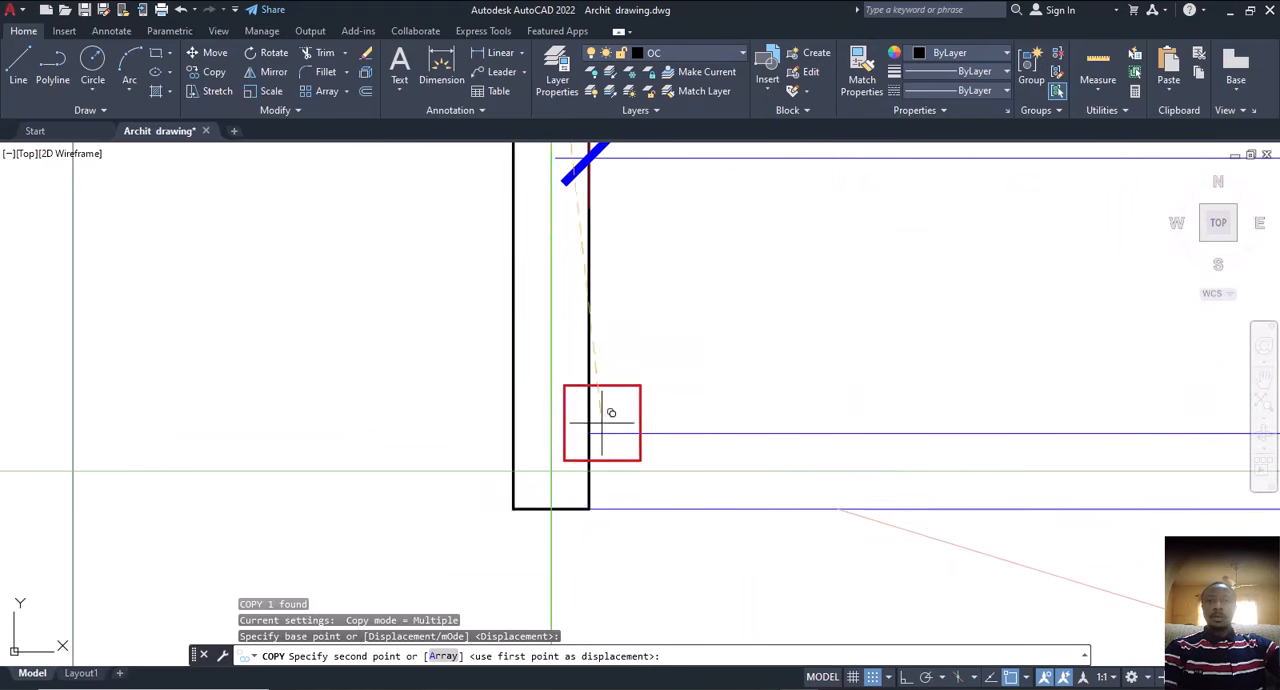
{"action": "left_click", "coordinate": [556, 463]}
{"action": "scroll", "coordinate": [540, 460], "scroll_direction": "down", "scroll_amount": 6}
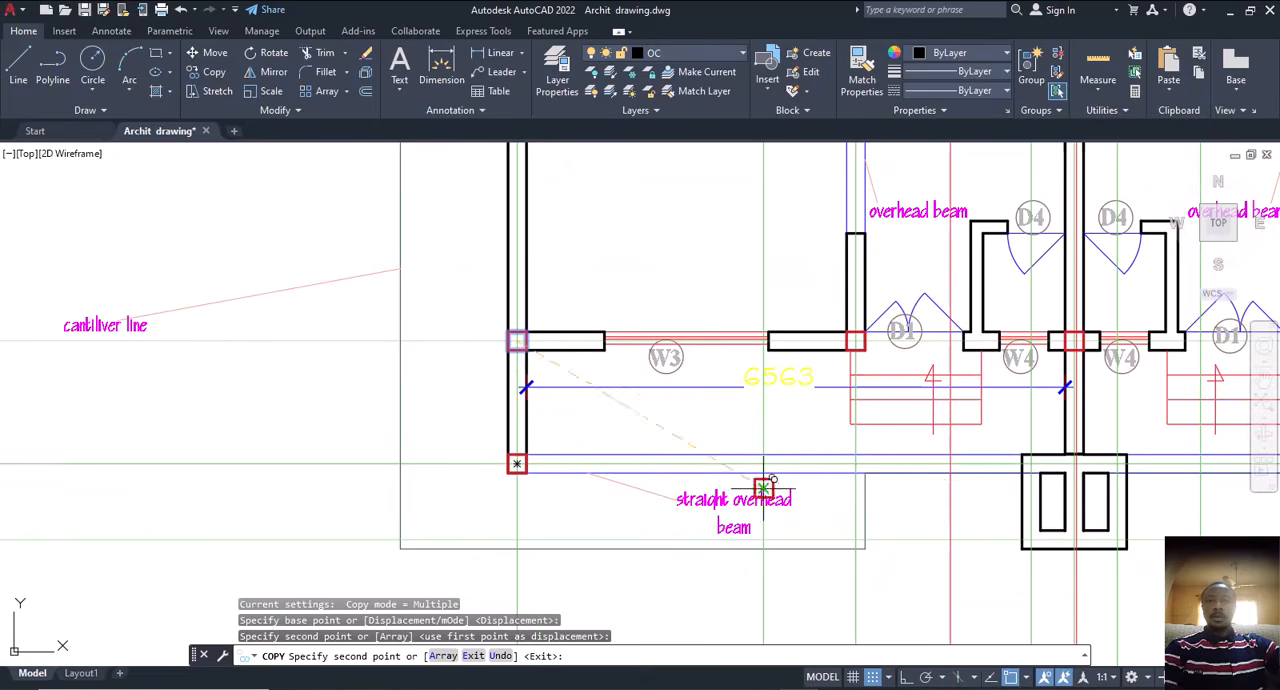
Step: Place another copy of the square where the central wall meets the upper side of the small two-cell enclosure
{"action": "middle_click_drag", "start_coordinate": [961, 493], "coordinate": [792, 474]}
{"action": "scroll", "coordinate": [880, 444], "scroll_direction": "up", "scroll_amount": 2}
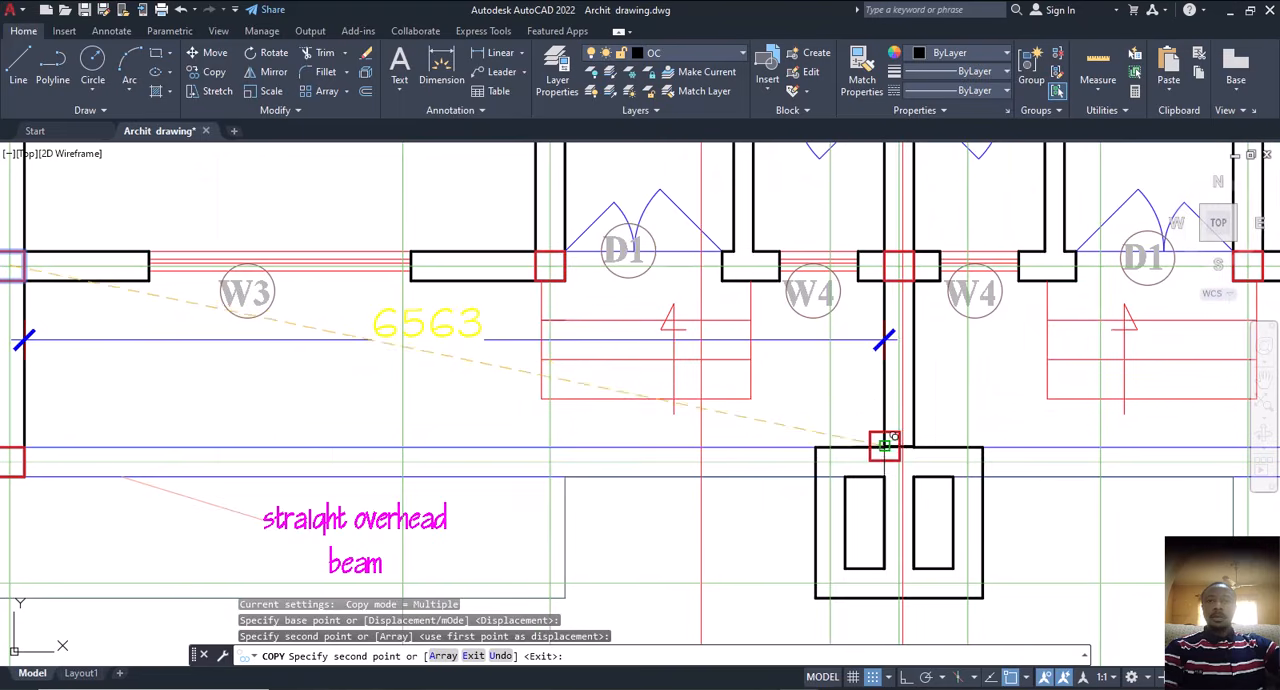
{"action": "scroll", "coordinate": [836, 481], "scroll_direction": "up", "scroll_amount": 4}
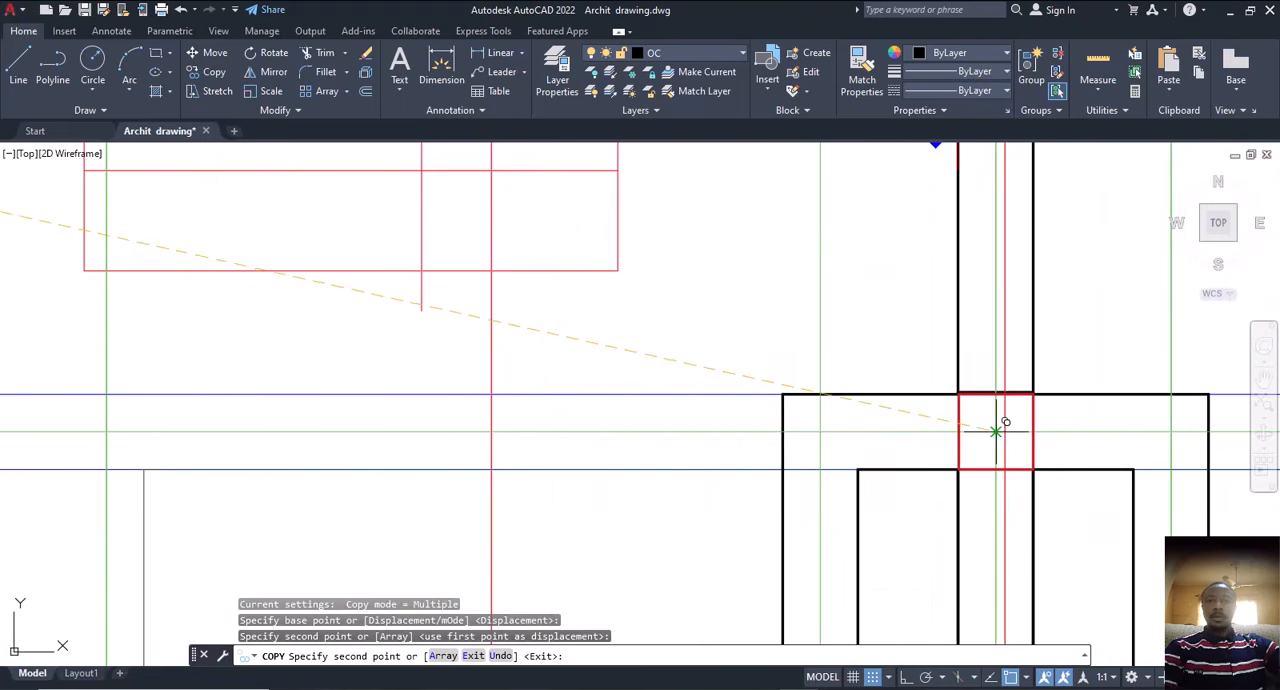
{"action": "scroll", "coordinate": [908, 378], "scroll_direction": "down", "scroll_amount": 7}
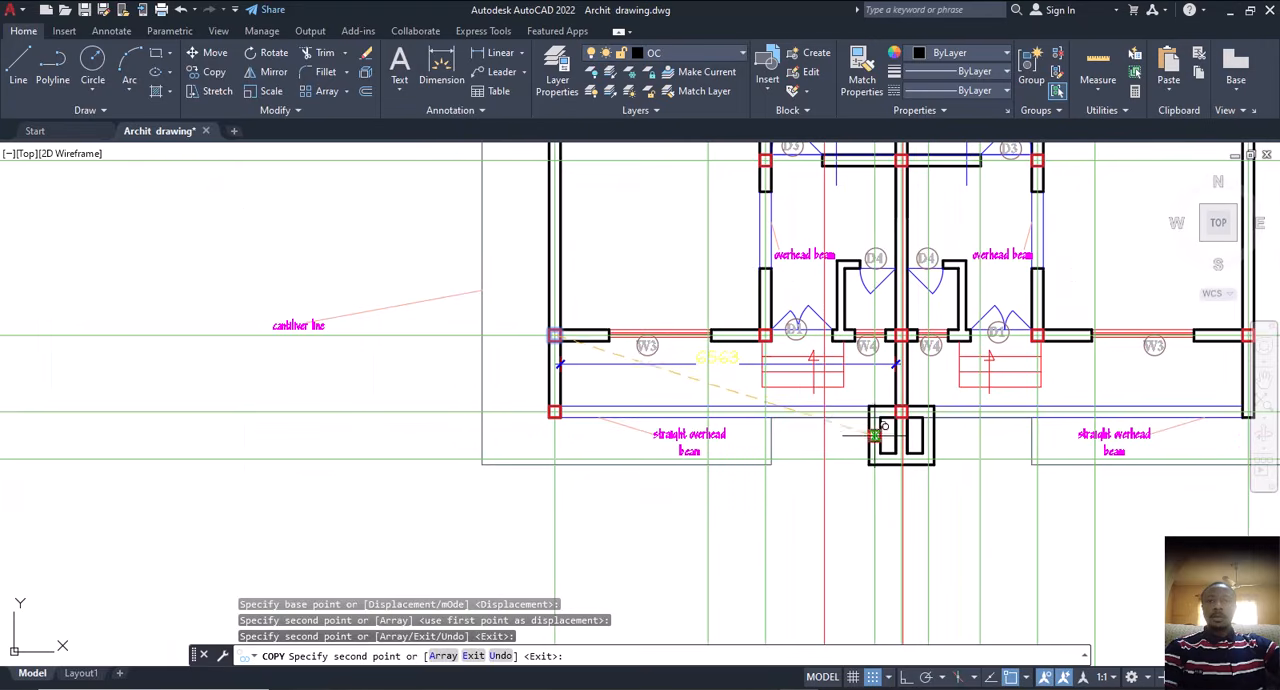
Step: Place copies of the square at both lower corners of the small two-cell enclosure and end the copying
{"action": "scroll", "coordinate": [860, 484], "scroll_direction": "up", "scroll_amount": 5}
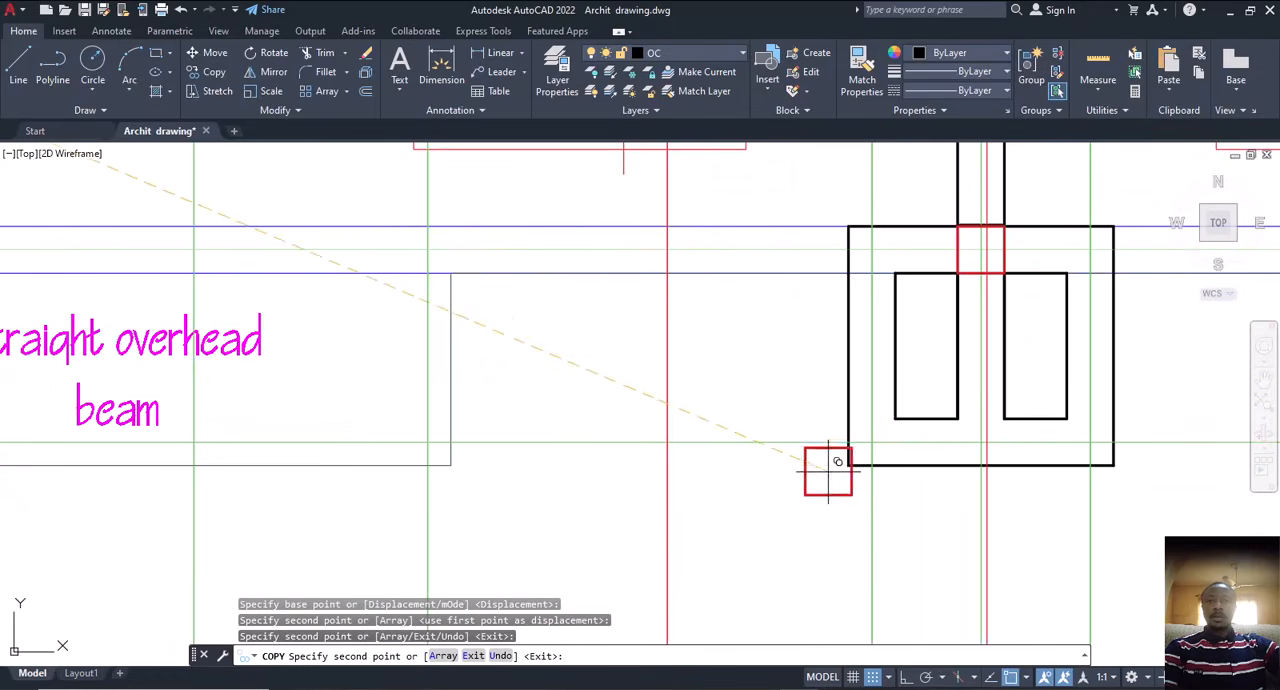
{"action": "scroll", "coordinate": [840, 400], "scroll_direction": "down", "scroll_amount": 1}
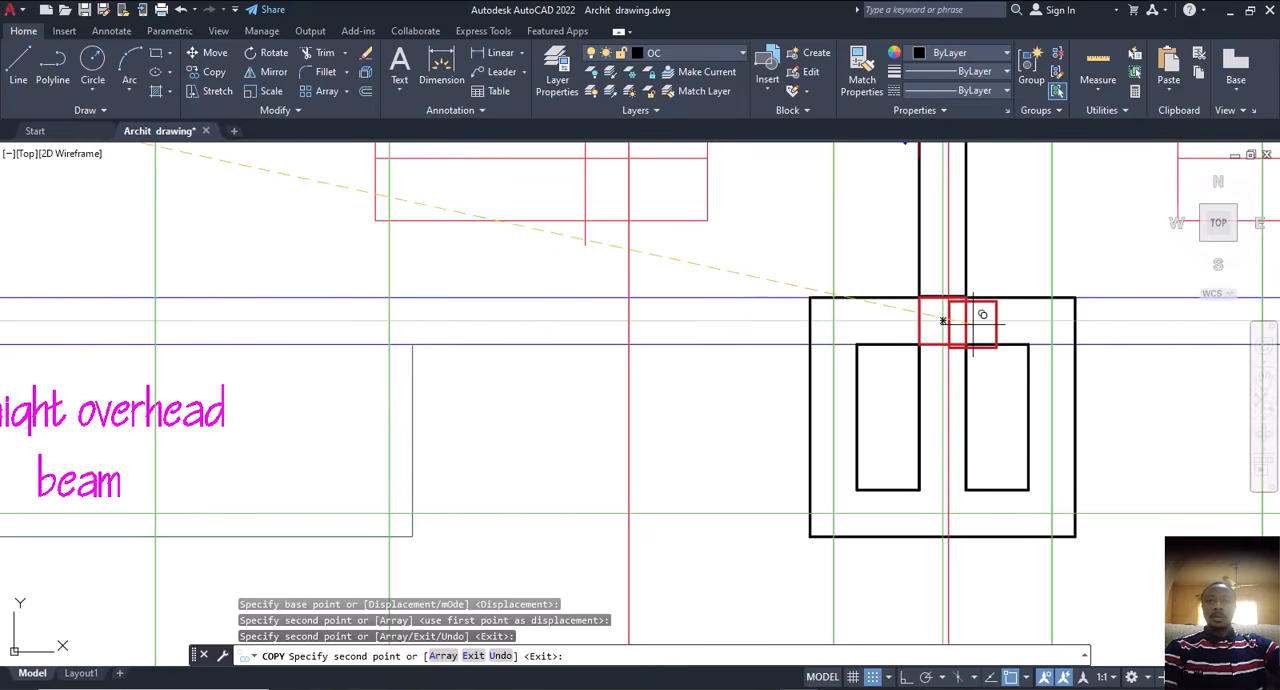
{"action": "scroll", "coordinate": [900, 345], "scroll_direction": "down", "scroll_amount": 3}
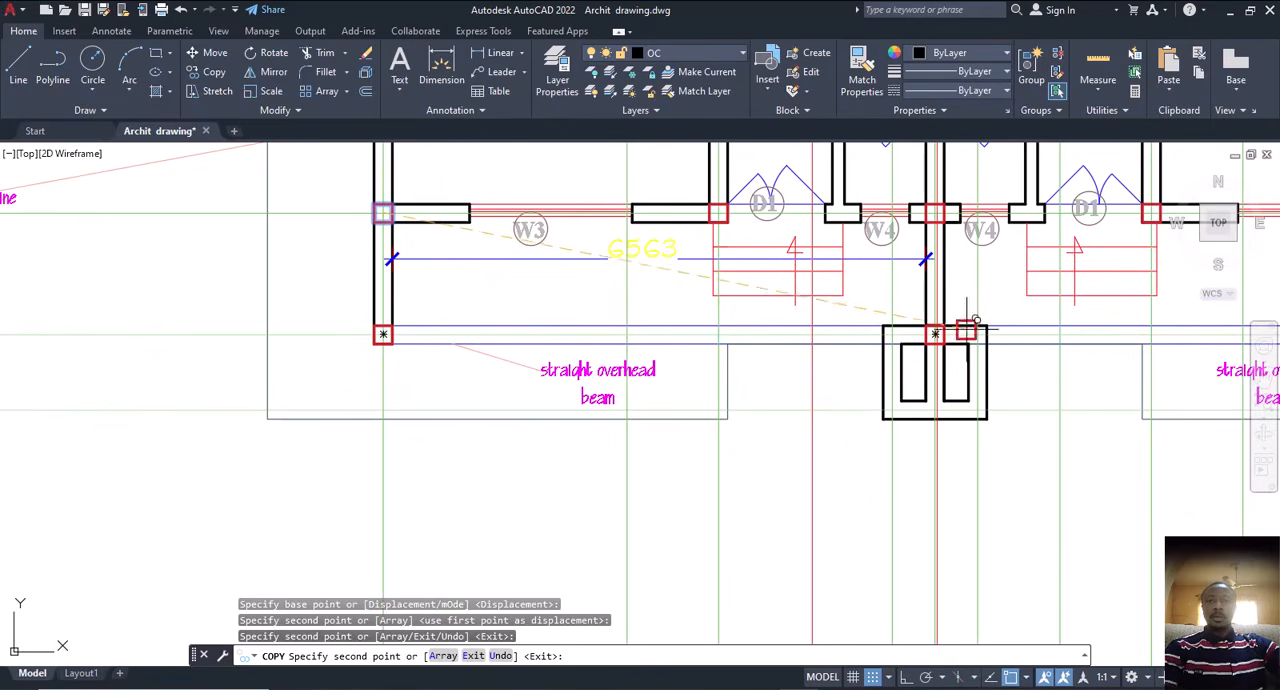
{"action": "scroll", "coordinate": [891, 399], "scroll_direction": "up", "scroll_amount": 4}
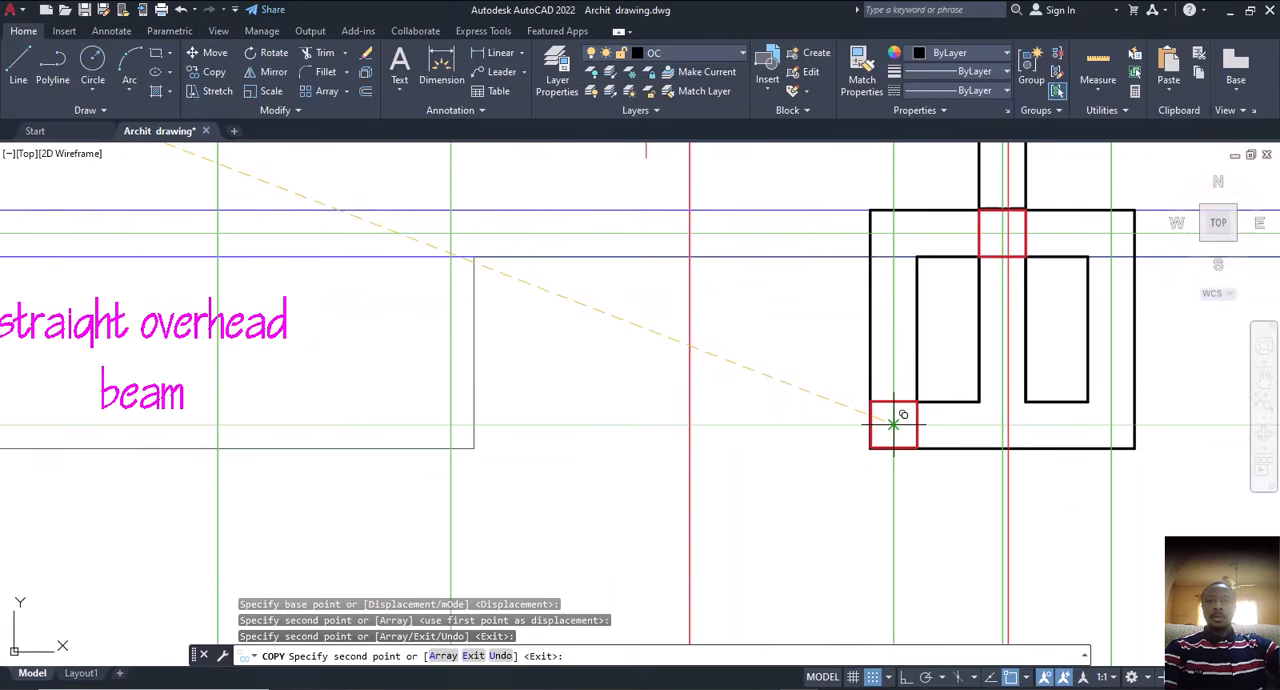
{"action": "left_click", "coordinate": [893, 425]}
{"action": "left_click", "coordinate": [1111, 425]}
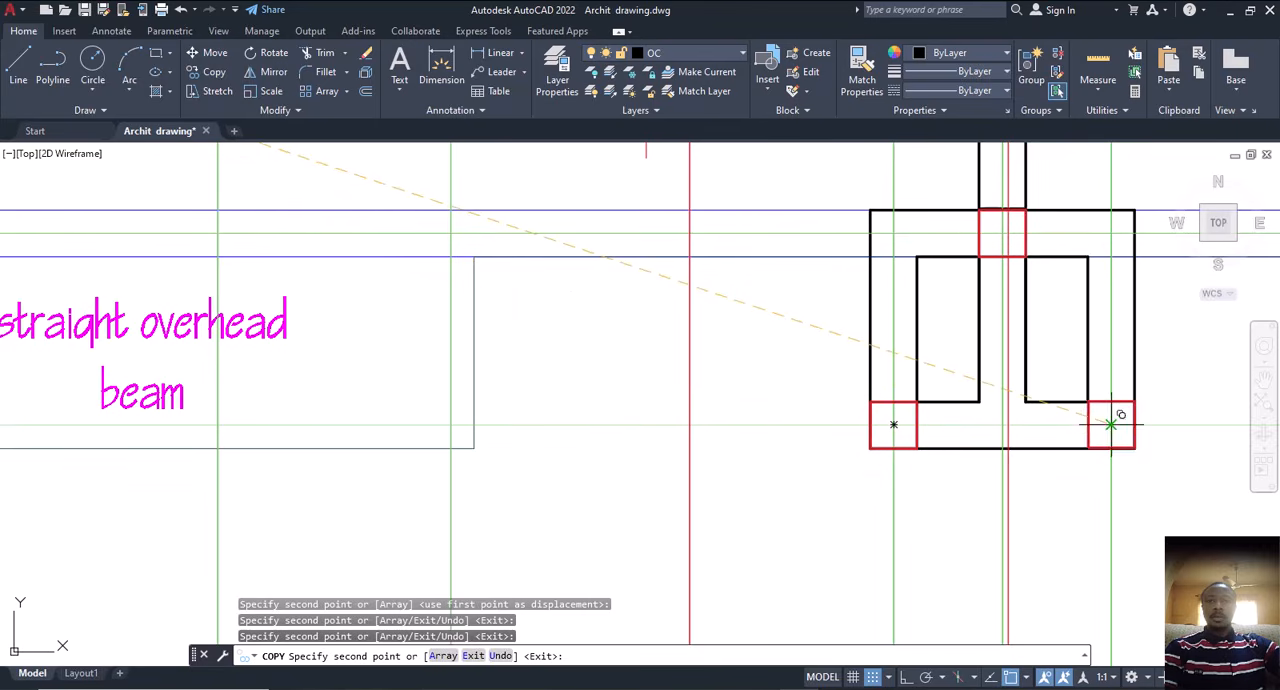
{"action": "scroll", "coordinate": [1034, 449], "scroll_direction": "down", "scroll_amount": 3}
{"action": "key", "text": "Escape"}
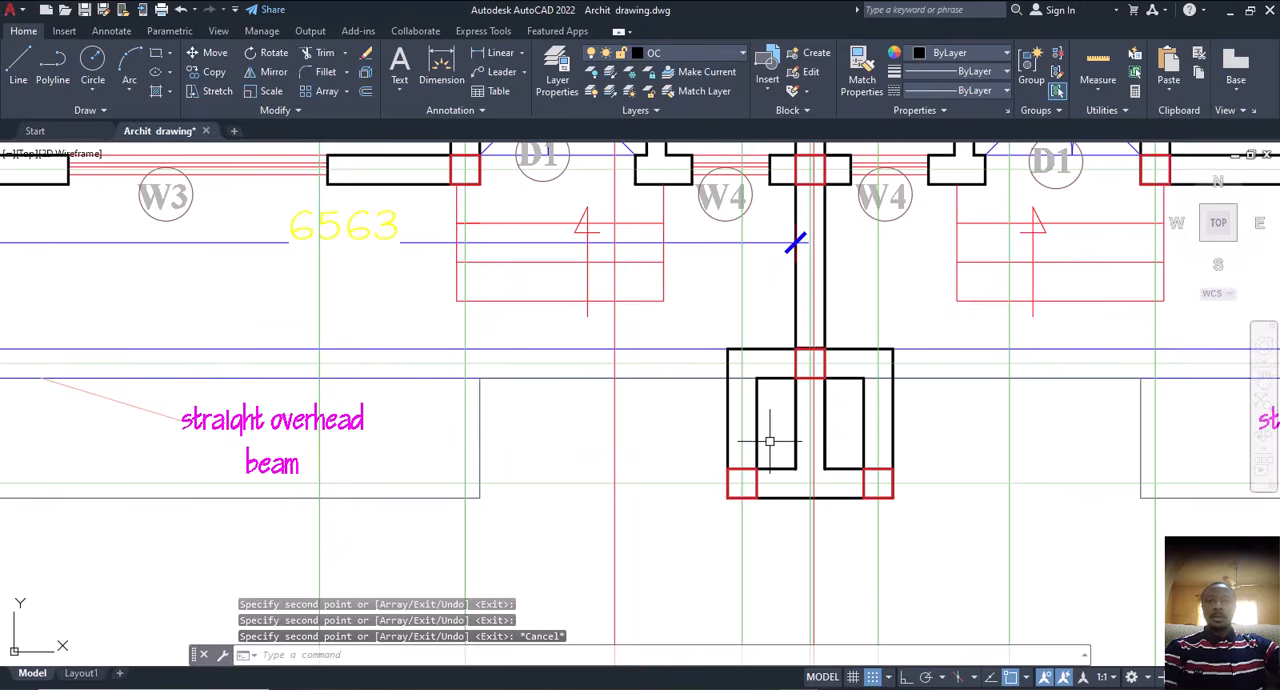
Step: Check the squares around the two-cell enclosure and along the straight overhead beams, including the right outer wall beside the cantilever line
{"action": "scroll", "coordinate": [786, 464], "scroll_direction": "down", "scroll_amount": 2}
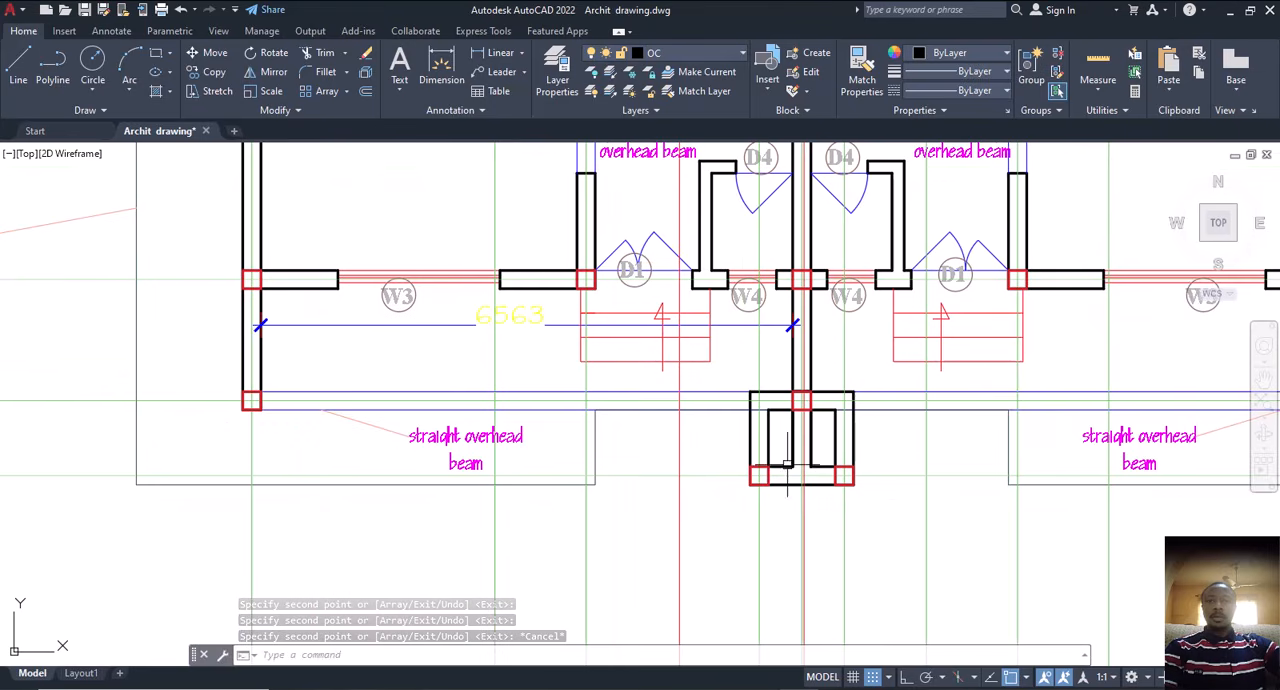
{"action": "middle_click_drag", "start_coordinate": [793, 464], "coordinate": [733, 506]}
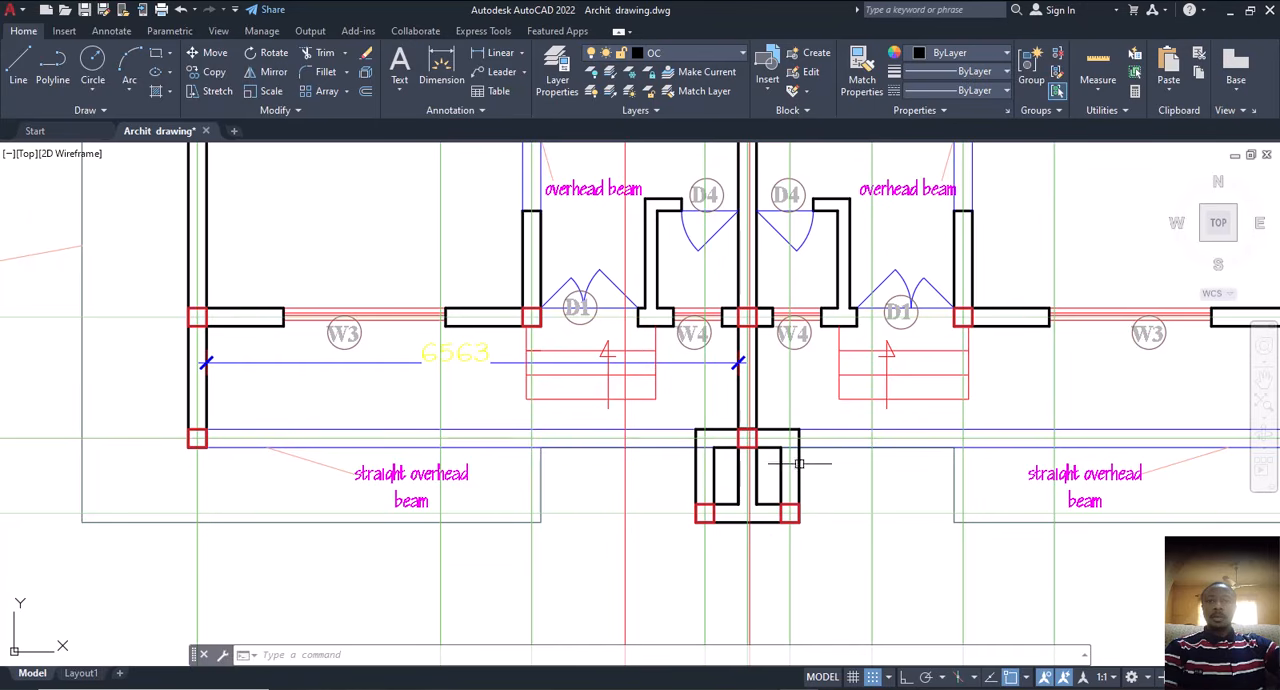
{"action": "scroll", "coordinate": [770, 463], "scroll_direction": "down", "scroll_amount": 4}
{"action": "scroll", "coordinate": [675, 470], "scroll_direction": "up", "scroll_amount": 2}
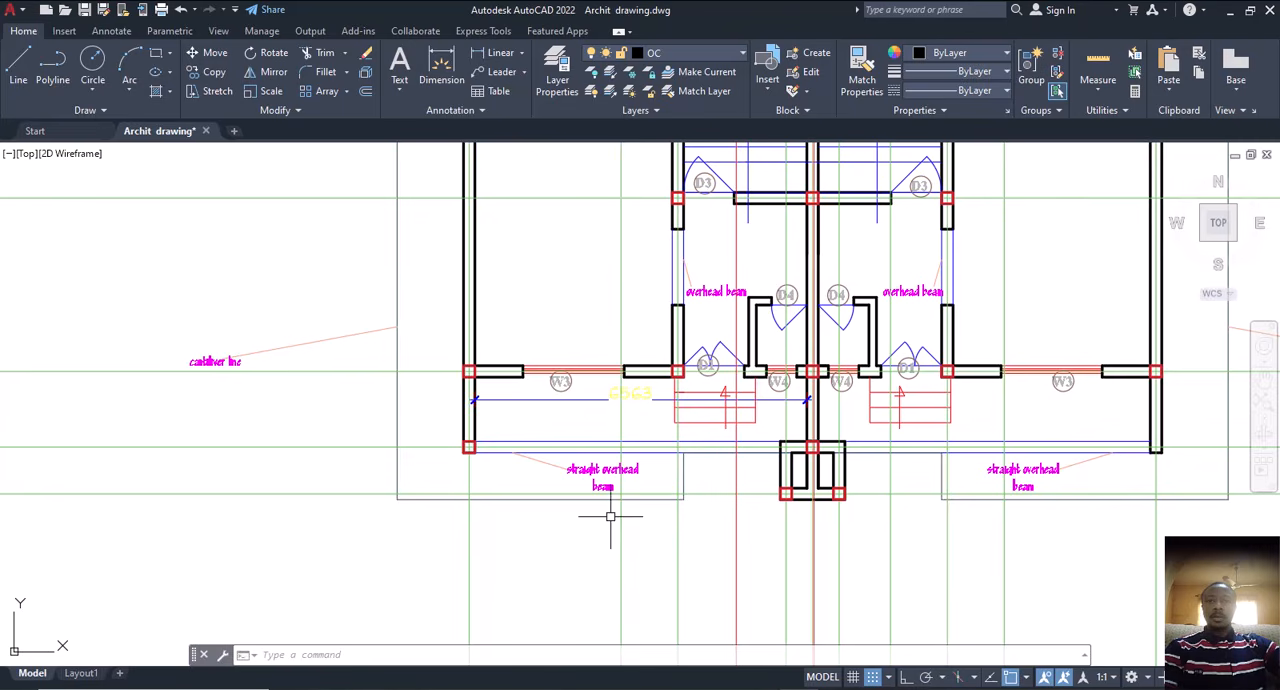
{"action": "scroll", "coordinate": [700, 620], "scroll_direction": "down", "scroll_amount": 4}
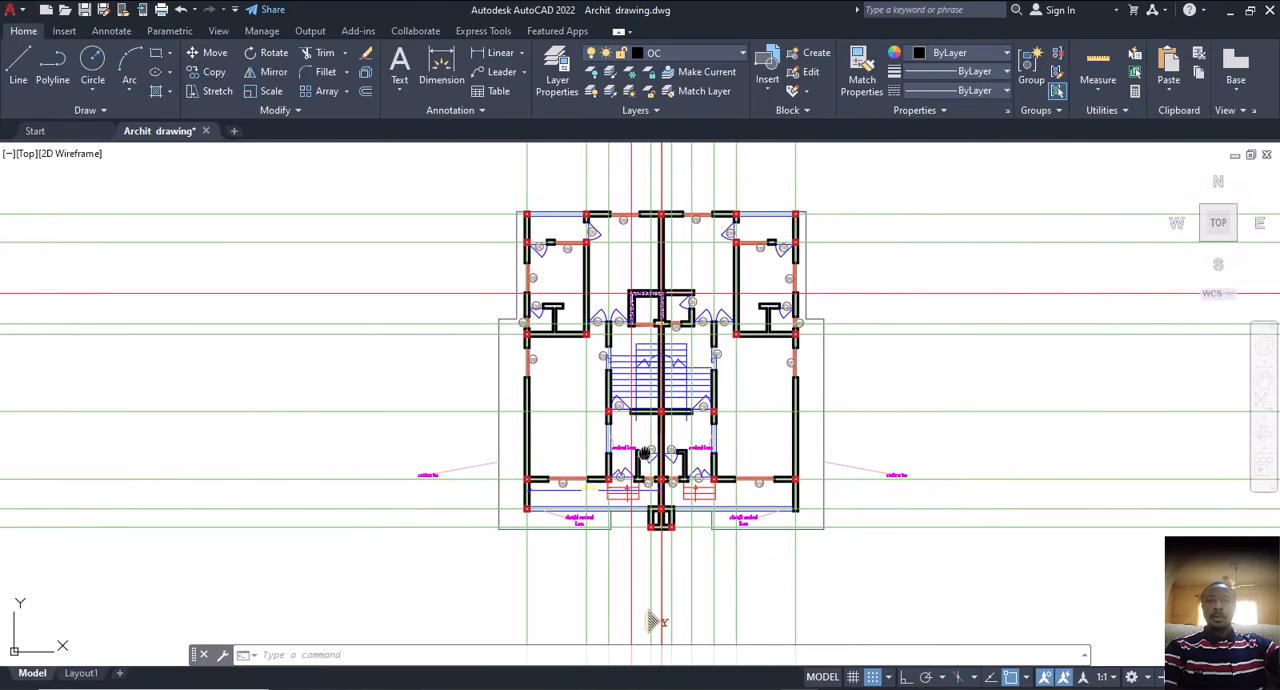
{"action": "middle_click_drag", "start_coordinate": [645, 453], "coordinate": [537, 453]}
{"action": "scroll", "coordinate": [791, 490], "scroll_direction": "up", "scroll_amount": 5}
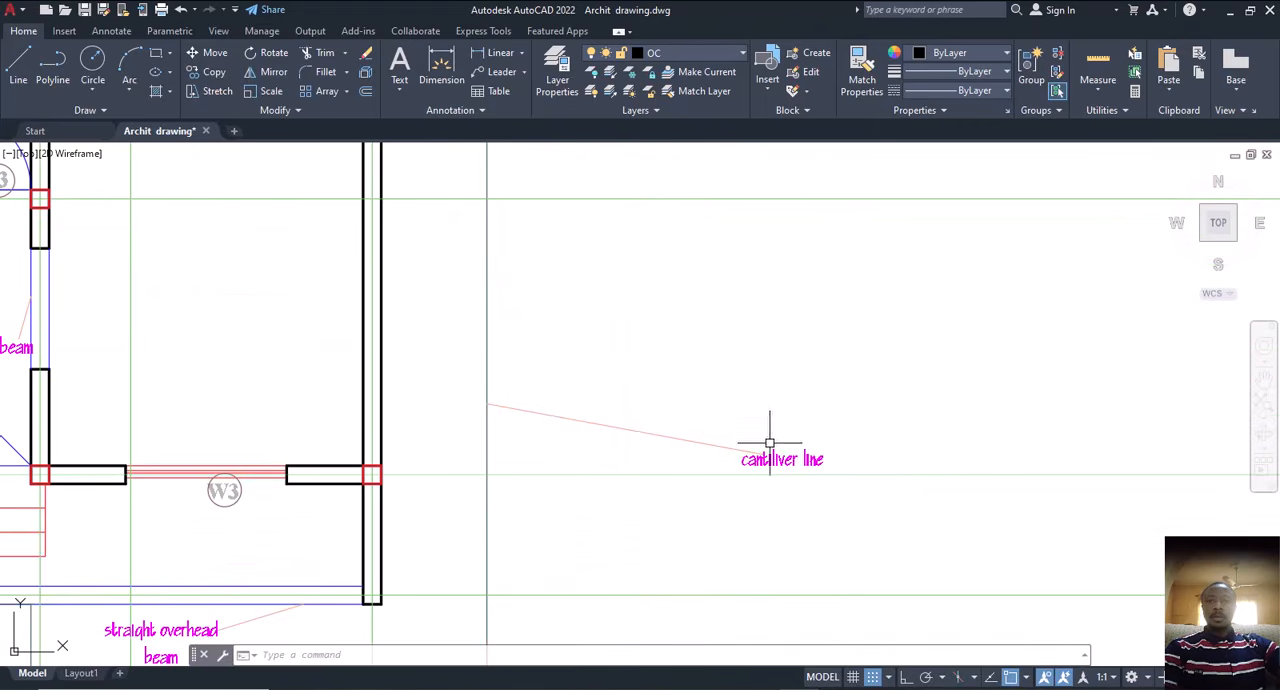
Step: Erase the cantilever line and straight overhead beam notes on the right half of the plan, together with their leader lines
{"action": "left_click", "coordinate": [886, 398]}
{"action": "left_click", "coordinate": [720, 457]}
{"action": "key", "text": "Delete"}
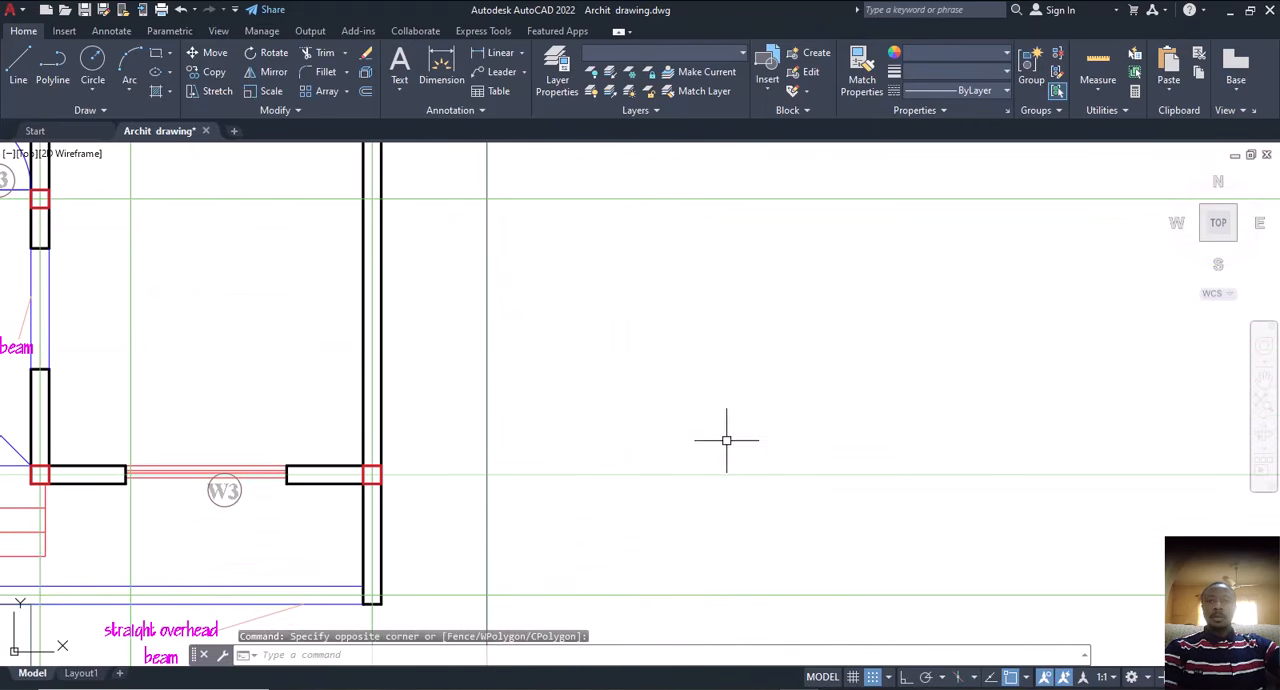
{"action": "scroll", "coordinate": [700, 470], "scroll_direction": "down", "scroll_amount": 4}
{"action": "scroll", "coordinate": [677, 470], "scroll_direction": "up", "scroll_amount": 5}
{"action": "left_click", "coordinate": [718, 413]}
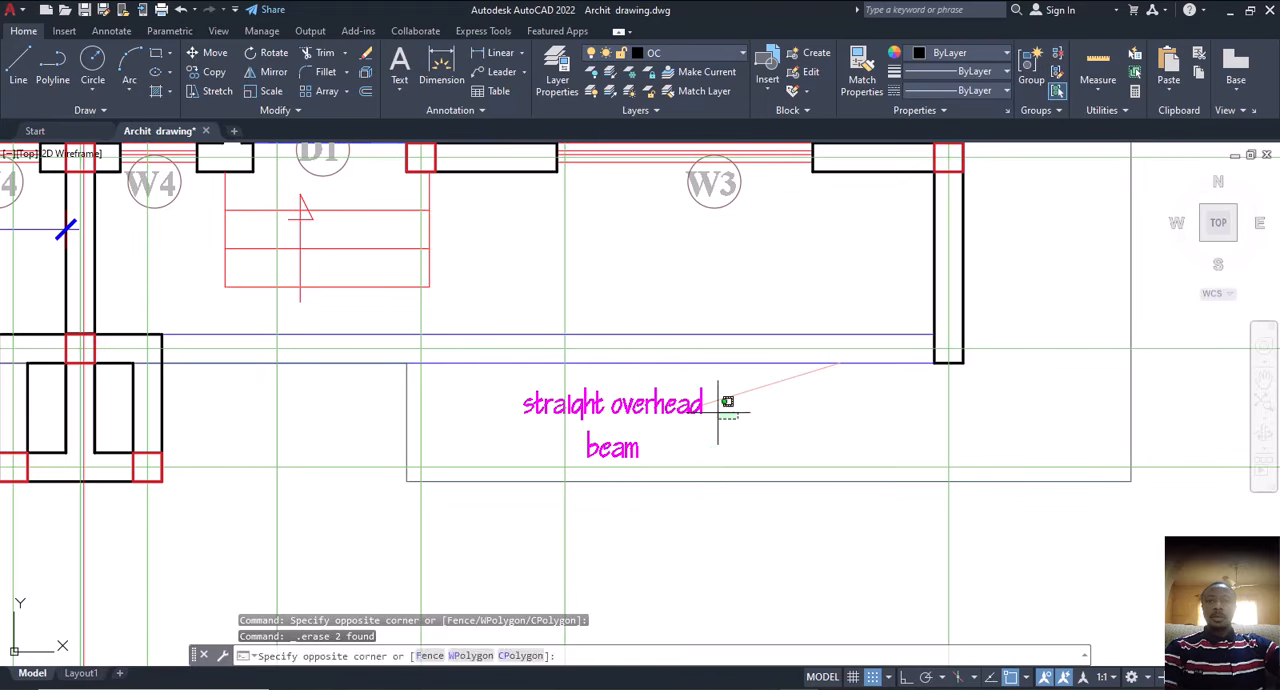
{"action": "left_click", "coordinate": [660, 438]}
{"action": "key", "text": "Delete"}
{"action": "scroll", "coordinate": [685, 503], "scroll_direction": "down", "scroll_amount": 5}
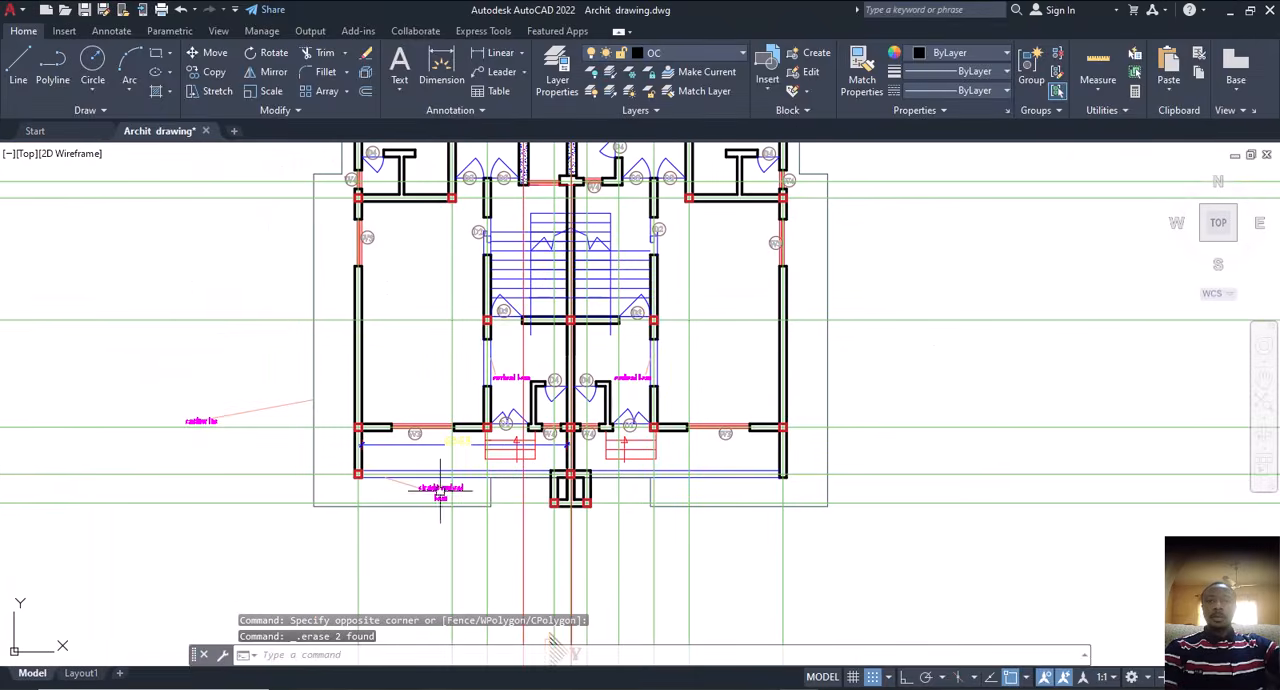
Step: Erase the straight overhead beam note and its leader line below the left half of the plan
{"action": "scroll", "coordinate": [440, 490], "scroll_direction": "up", "scroll_amount": 5}
{"action": "left_click", "coordinate": [471, 449]}
{"action": "left_click", "coordinate": [380, 491]}
{"action": "key", "text": "Delete"}
{"action": "scroll", "coordinate": [529, 494], "scroll_direction": "down", "scroll_amount": 5}
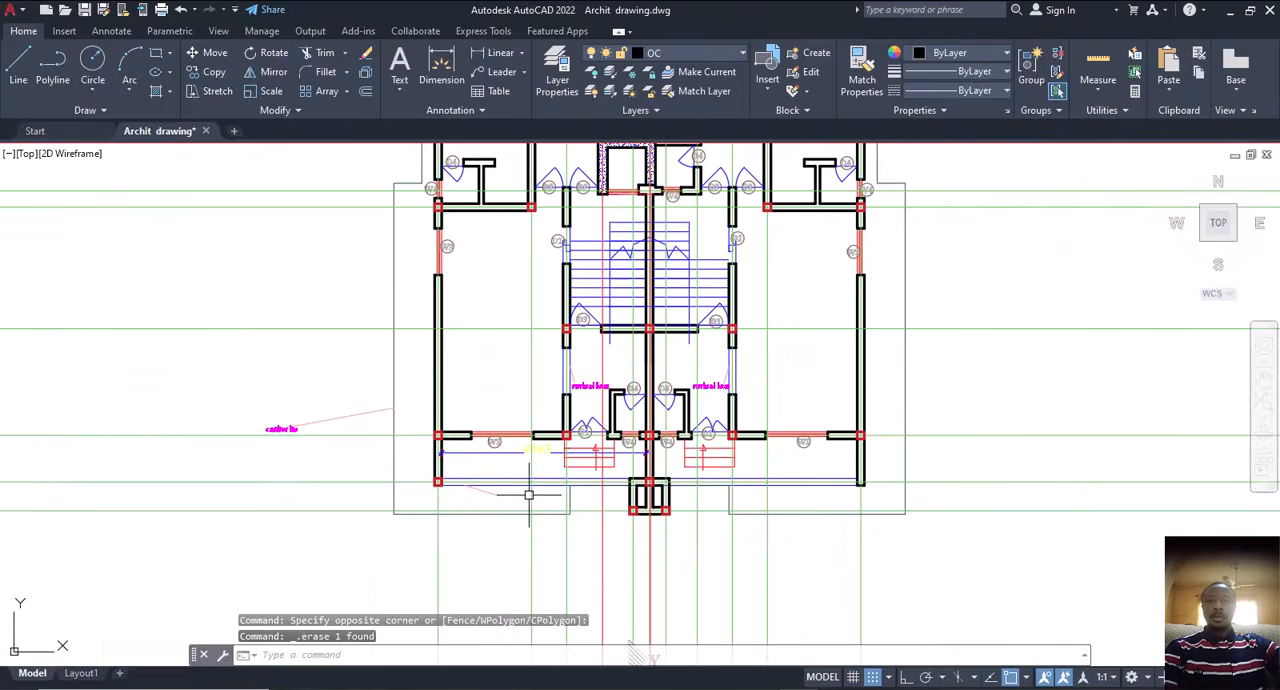
{"action": "scroll", "coordinate": [465, 481], "scroll_direction": "up", "scroll_amount": 5}
{"action": "left_click", "coordinate": [522, 520]}
{"action": "key", "text": "Delete"}
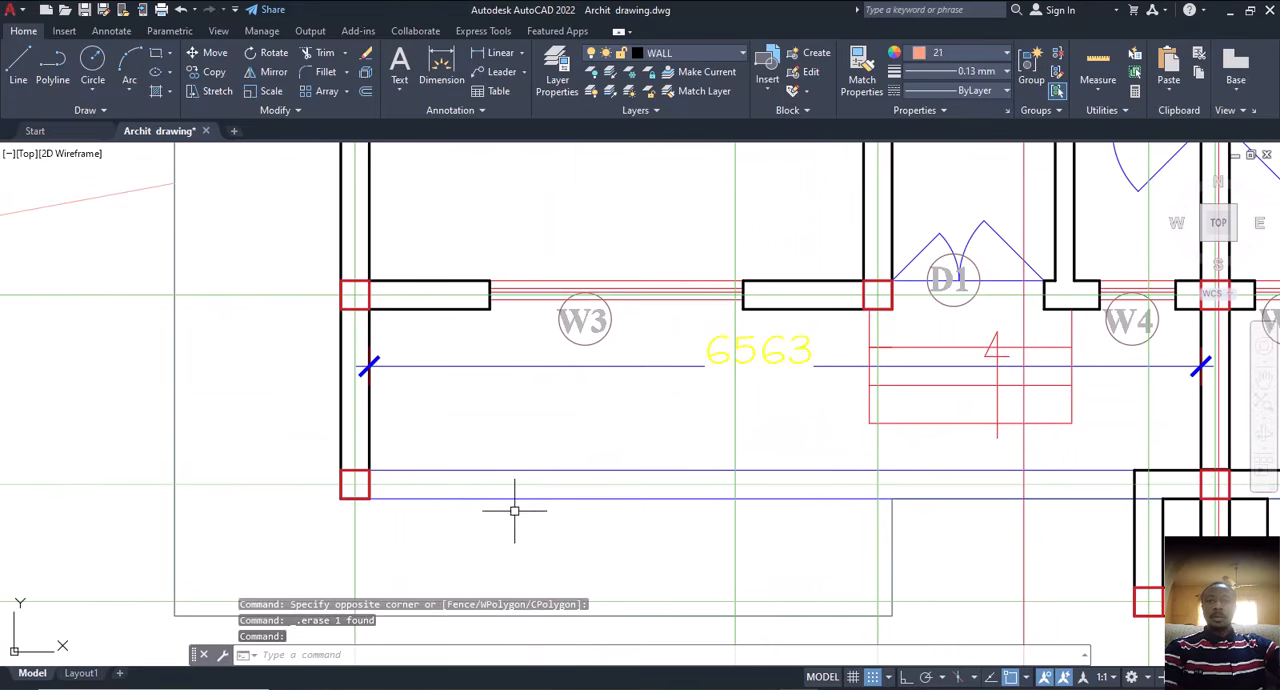
Step: Erase the 6563 dimension below the left W3 window and the leader line of the left cantilever line note
{"action": "left_click", "coordinate": [477, 367]}
{"action": "key", "text": "Delete"}
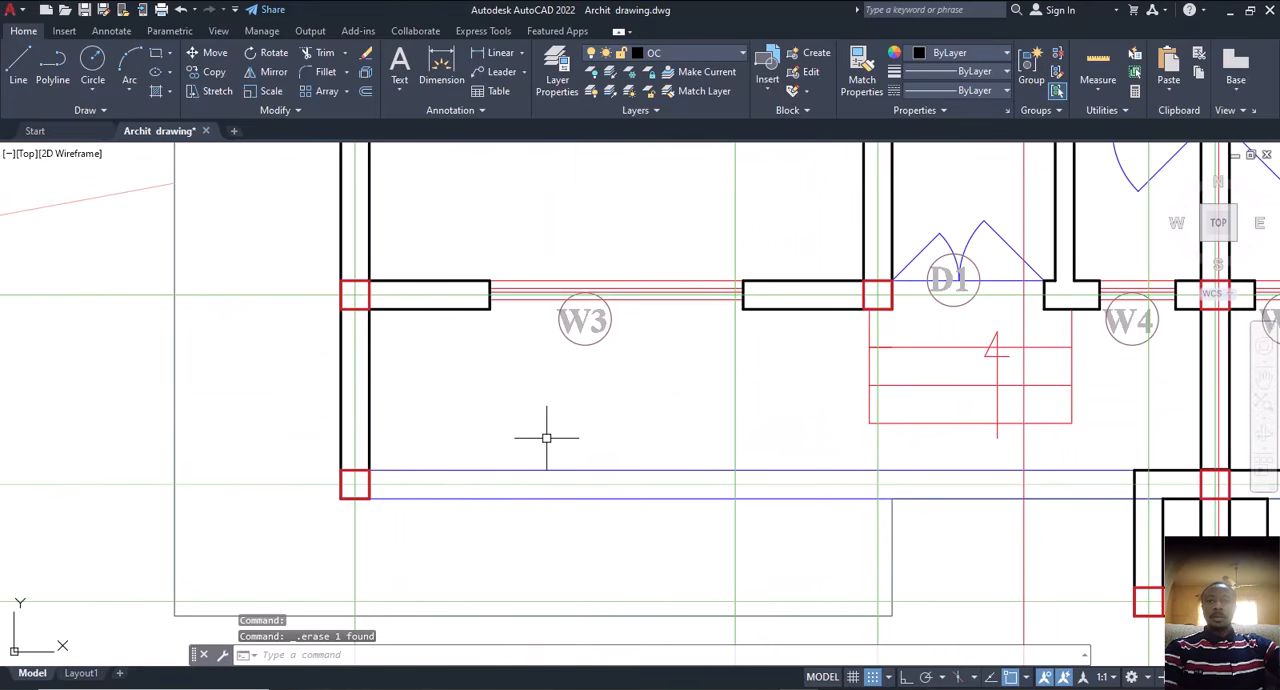
{"action": "scroll", "coordinate": [644, 455], "scroll_direction": "down", "scroll_amount": 5}
{"action": "left_click", "coordinate": [385, 400]}
{"action": "key", "text": "Delete"}
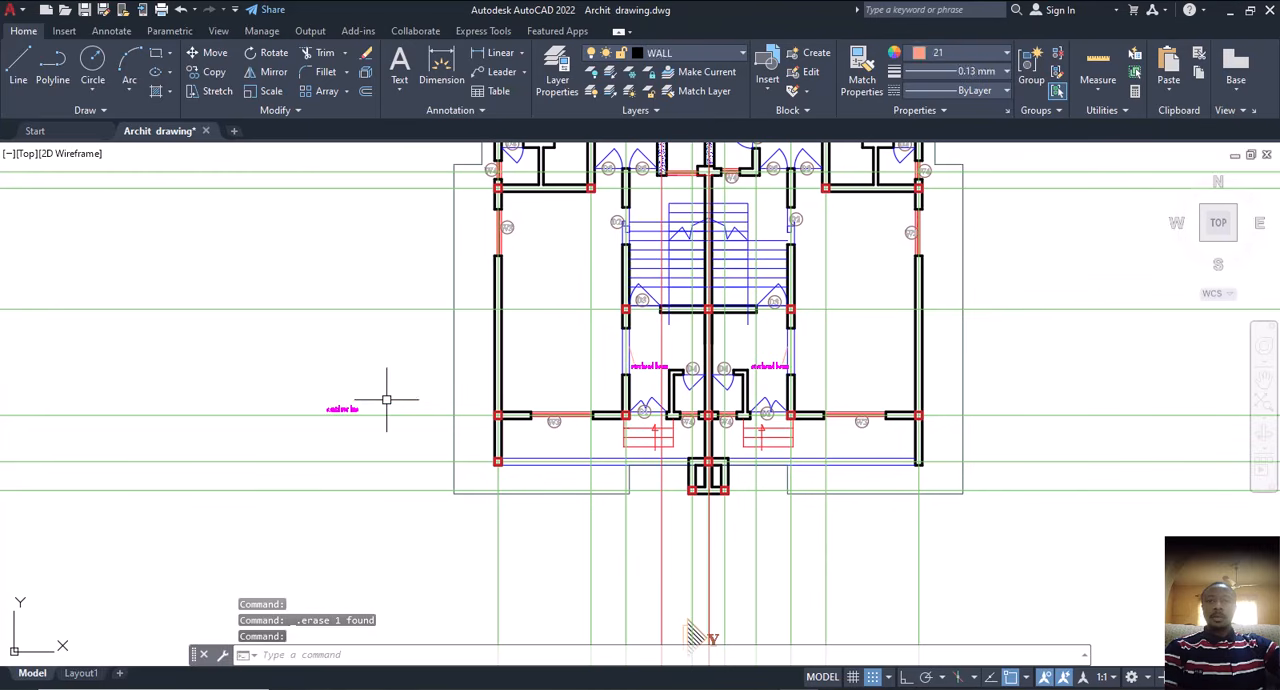
Step: Undo the erasing of the left cantilever leader line and of the 6563 dimension
{"action": "key", "text": "ctrl+z"}
{"action": "key", "text": "ctrl+z"}
{"action": "key", "text": "ctrl+z"}
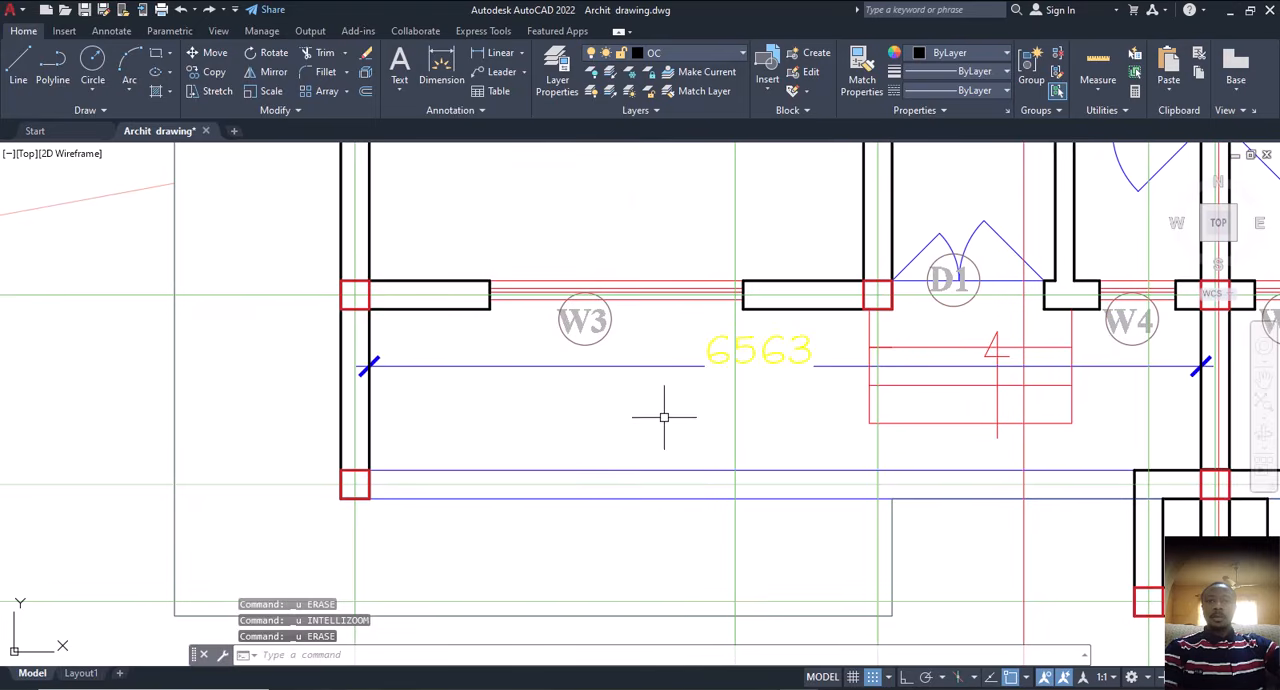
Step: Erase the leader line and the text of the cantilever line note beside the left outer wall
{"action": "scroll", "coordinate": [607, 437], "scroll_direction": "down", "scroll_amount": 5}
{"action": "left_click", "coordinate": [503, 385]}
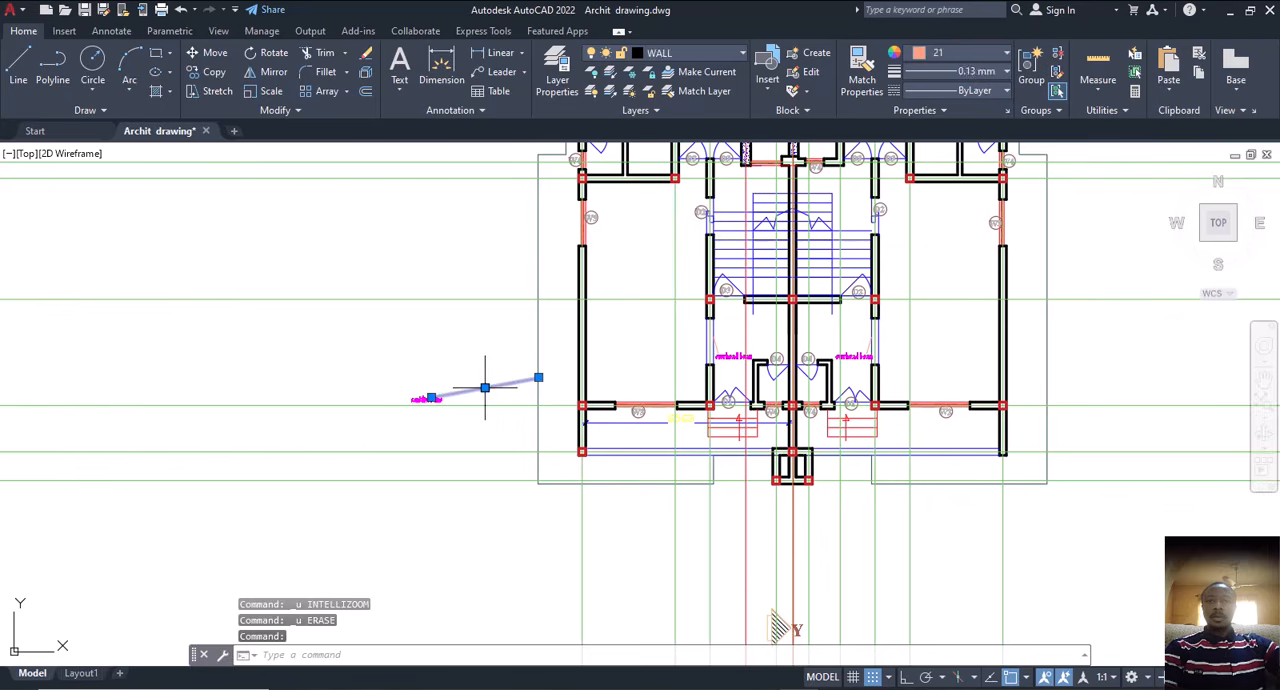
{"action": "key", "text": "Delete"}
{"action": "scroll", "coordinate": [437, 397], "scroll_direction": "up", "scroll_amount": 3}
{"action": "left_click", "coordinate": [437, 397]}
{"action": "key", "text": "Delete"}
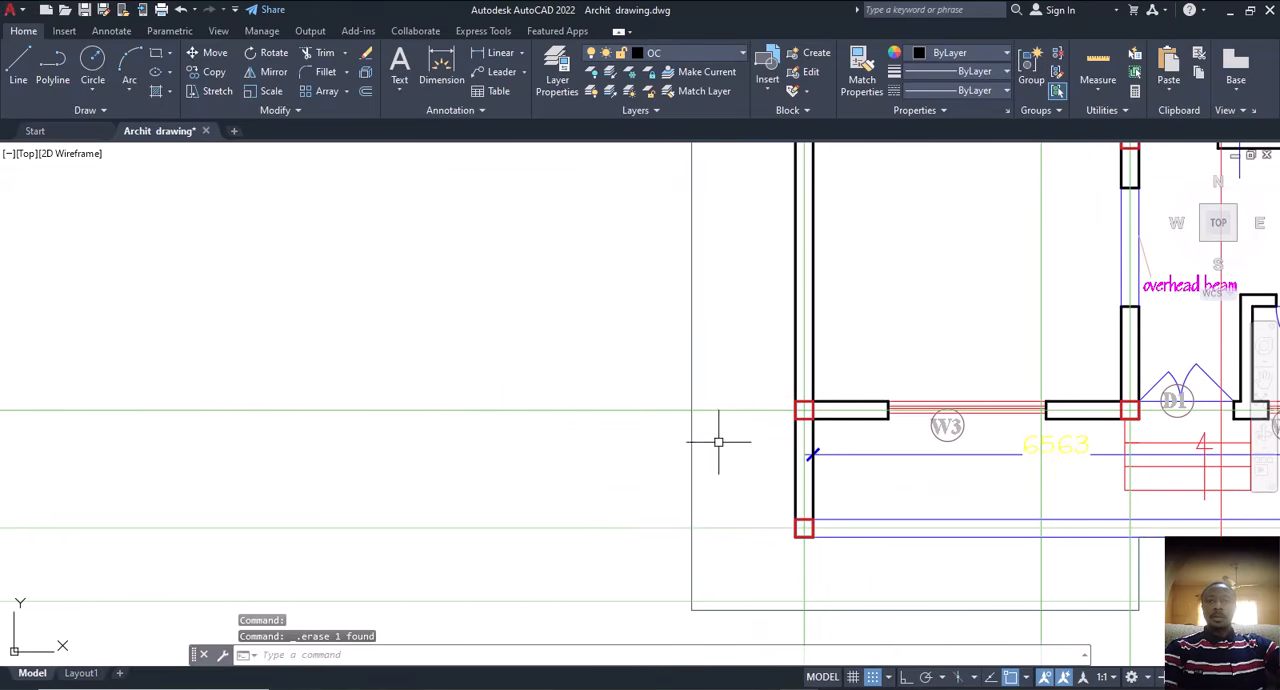
Step: Erase the 6563 dimension between the left W3 window and the straight overhead beam
{"action": "scroll", "coordinate": [977, 454], "scroll_direction": "up", "scroll_amount": 2}
{"action": "middle_click_drag", "start_coordinate": [977, 454], "coordinate": [703, 457]}
{"action": "left_click", "coordinate": [703, 457]}
{"action": "key", "text": "Delete"}
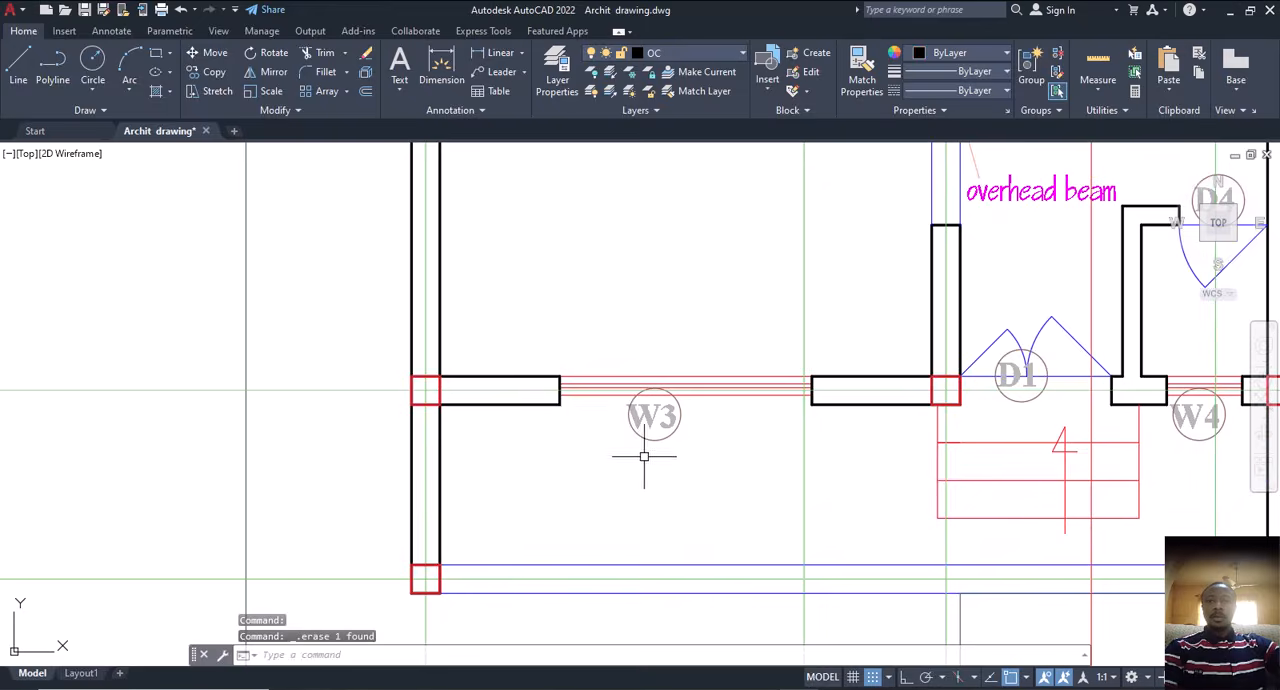
Step: Check the column squares across the whole floor plan, from the lower enclosure to the outer walls, for long gaps without columns
{"action": "scroll", "coordinate": [735, 585], "scroll_direction": "down", "scroll_amount": 5}
{"action": "scroll", "coordinate": [800, 458], "scroll_direction": "up", "scroll_amount": 5}
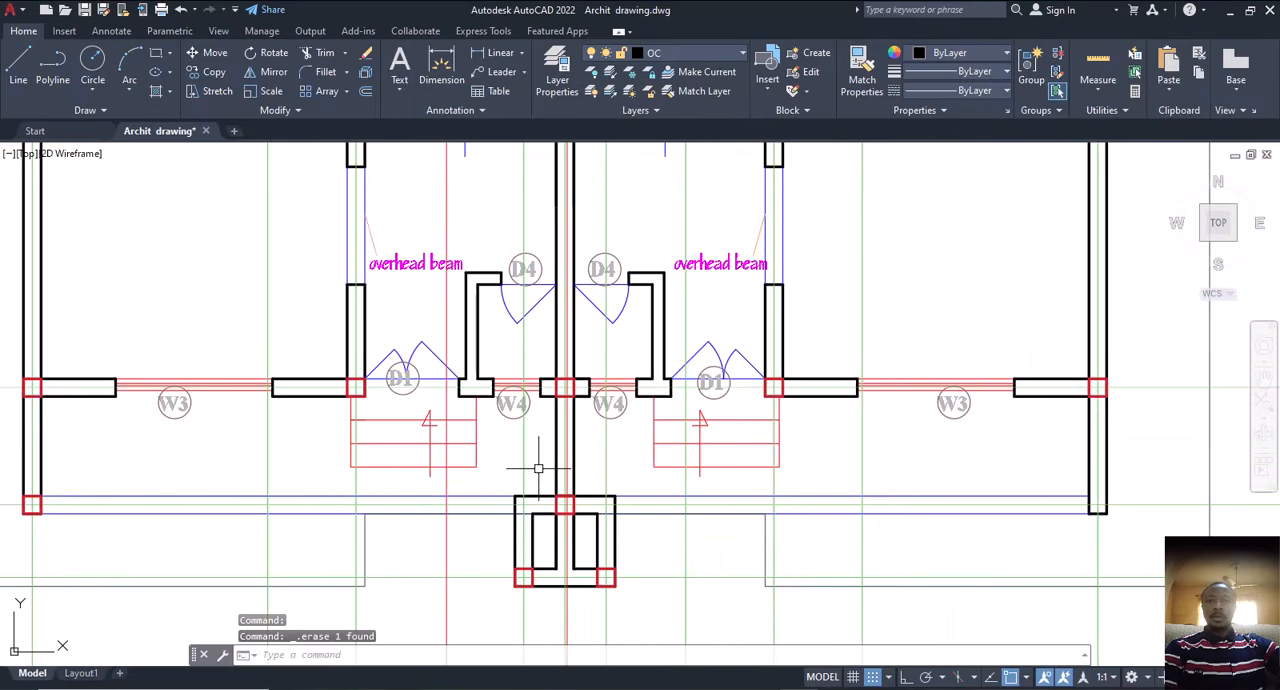
{"action": "middle_click_drag", "start_coordinate": [539, 469], "coordinate": [642, 473]}
{"action": "scroll", "coordinate": [605, 490], "scroll_direction": "down", "scroll_amount": 4}
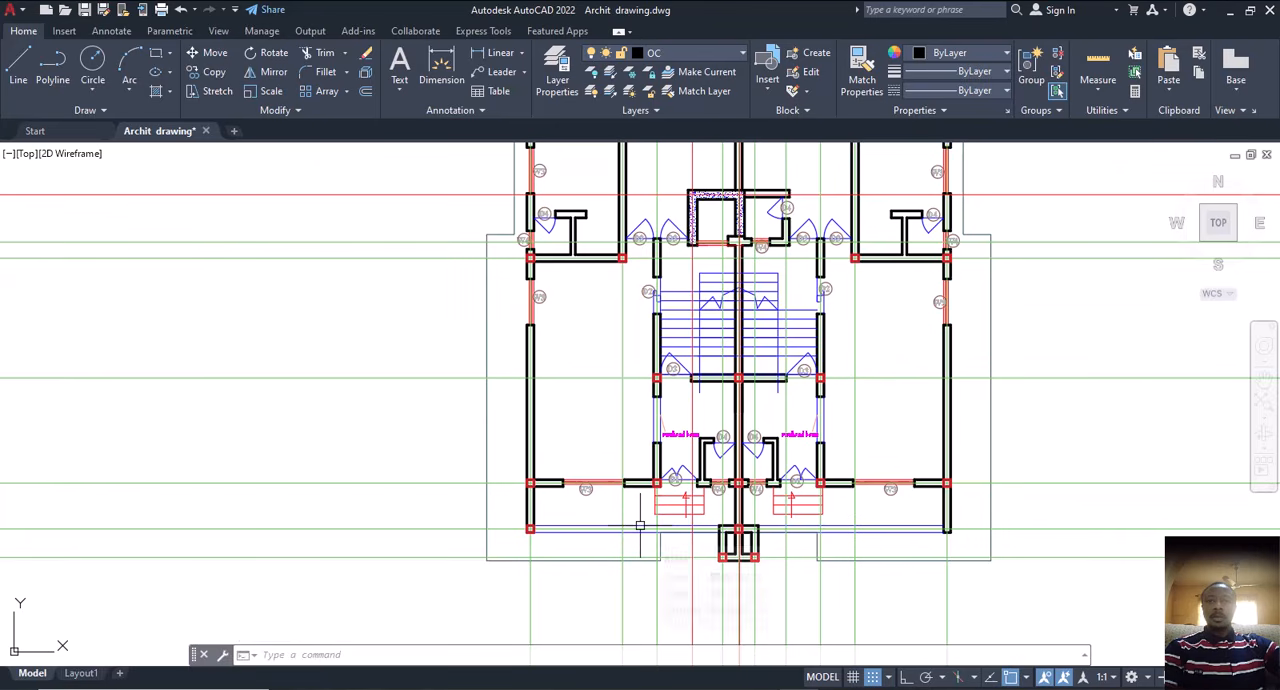
{"action": "scroll", "coordinate": [596, 475], "scroll_direction": "down", "scroll_amount": 4}
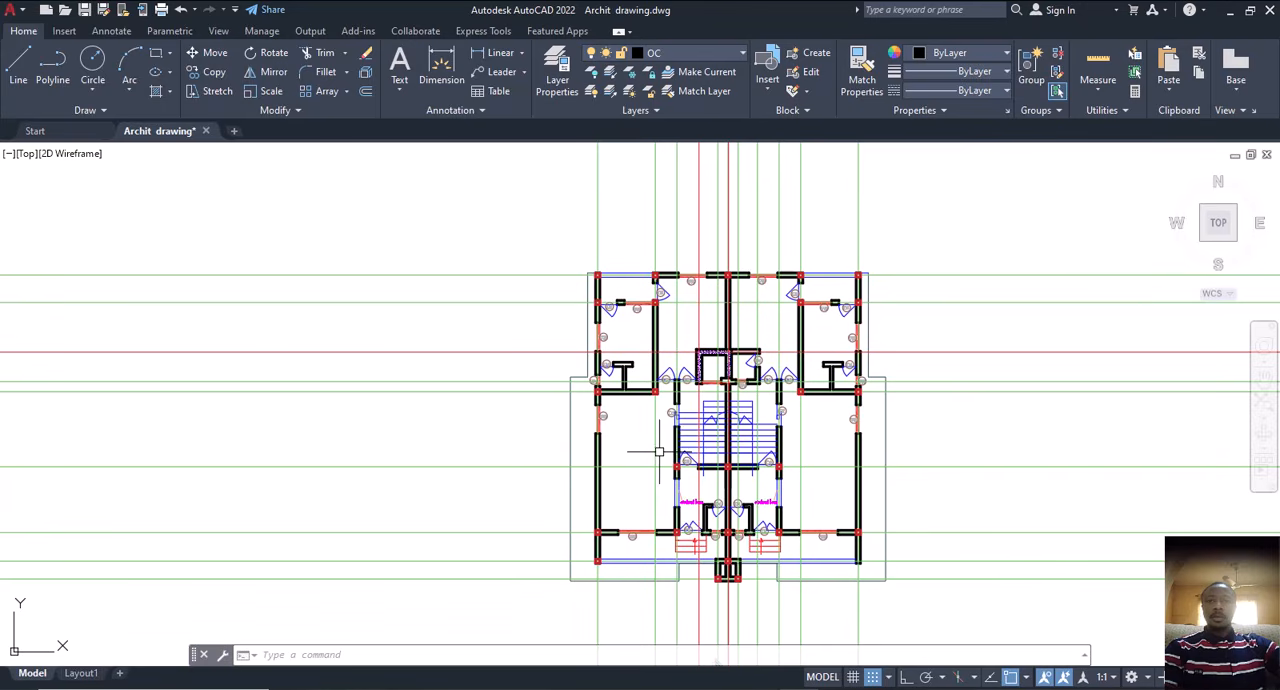
{"action": "middle_click_drag", "start_coordinate": [659, 452], "coordinate": [586, 457]}
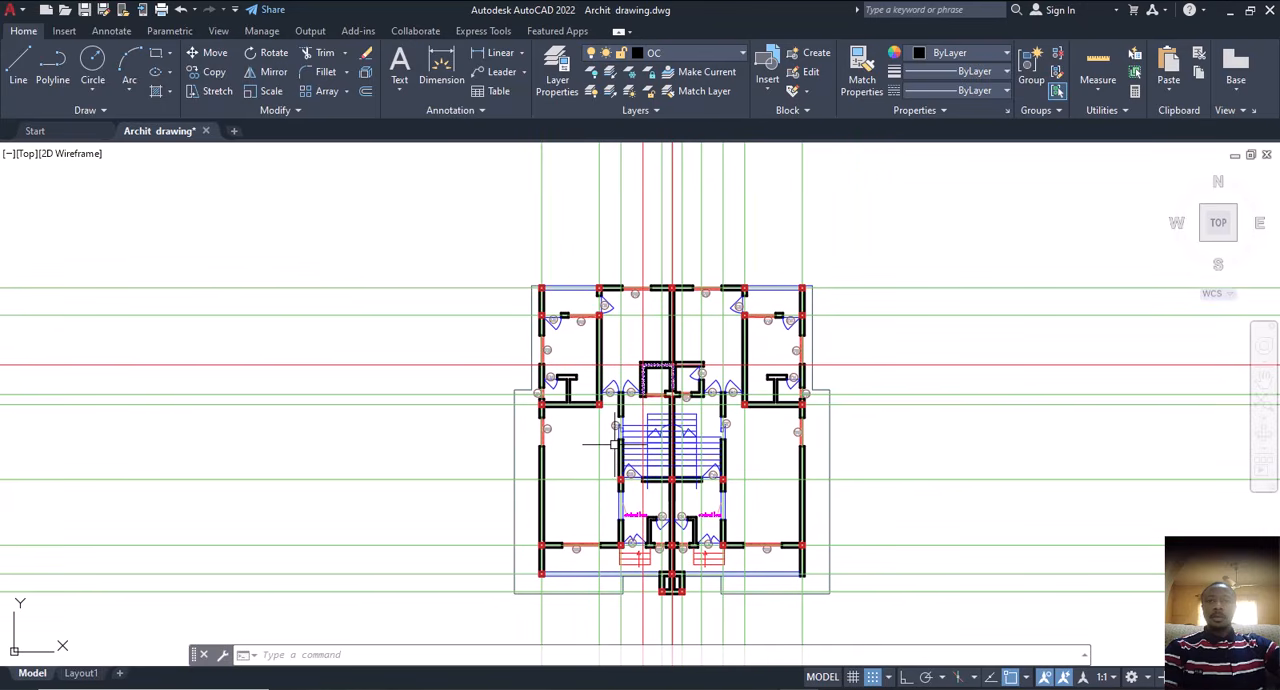
{"action": "scroll", "coordinate": [614, 444], "scroll_direction": "up", "scroll_amount": 2}
{"action": "middle_click_drag", "start_coordinate": [533, 367], "coordinate": [537, 405]}
{"action": "middle_click_drag", "start_coordinate": [593, 448], "coordinate": [593, 358]}
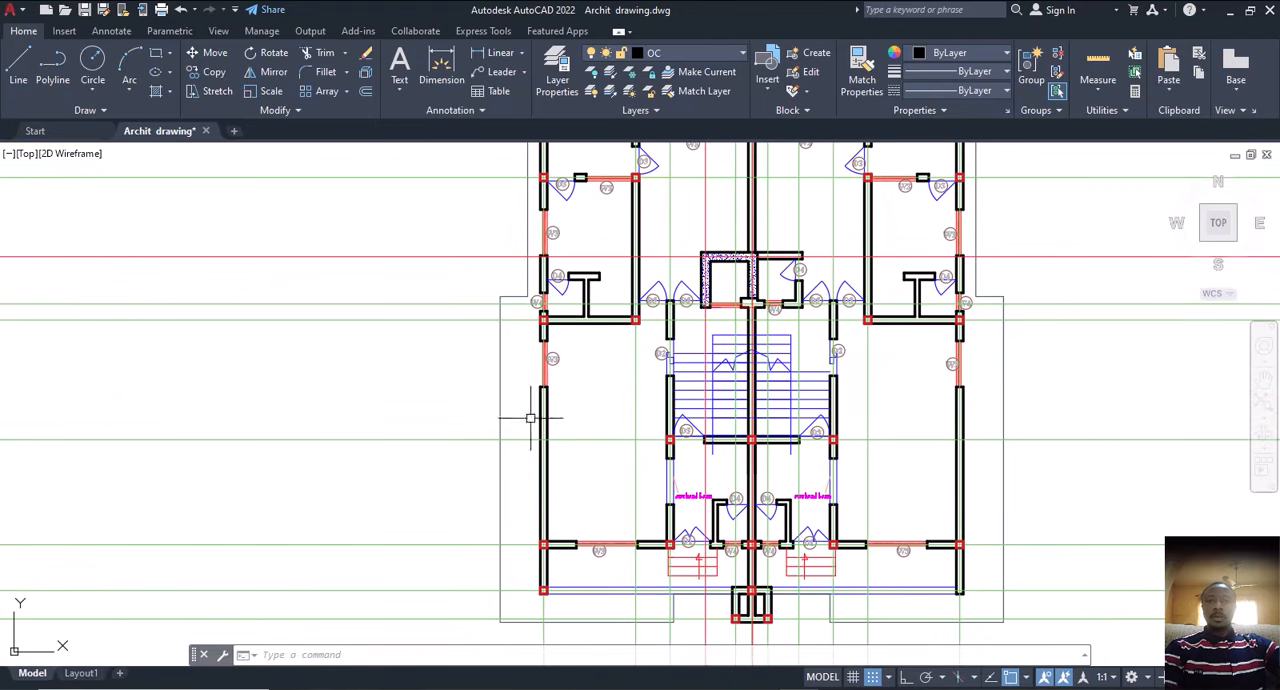
Step: Measure the left outer wall's span between the square at the W3/W4 cross wall and the square at the lower W3 wall
{"action": "left_click", "coordinate": [446, 88]}
{"action": "scroll", "coordinate": [534, 323], "scroll_direction": "up", "scroll_amount": 3}
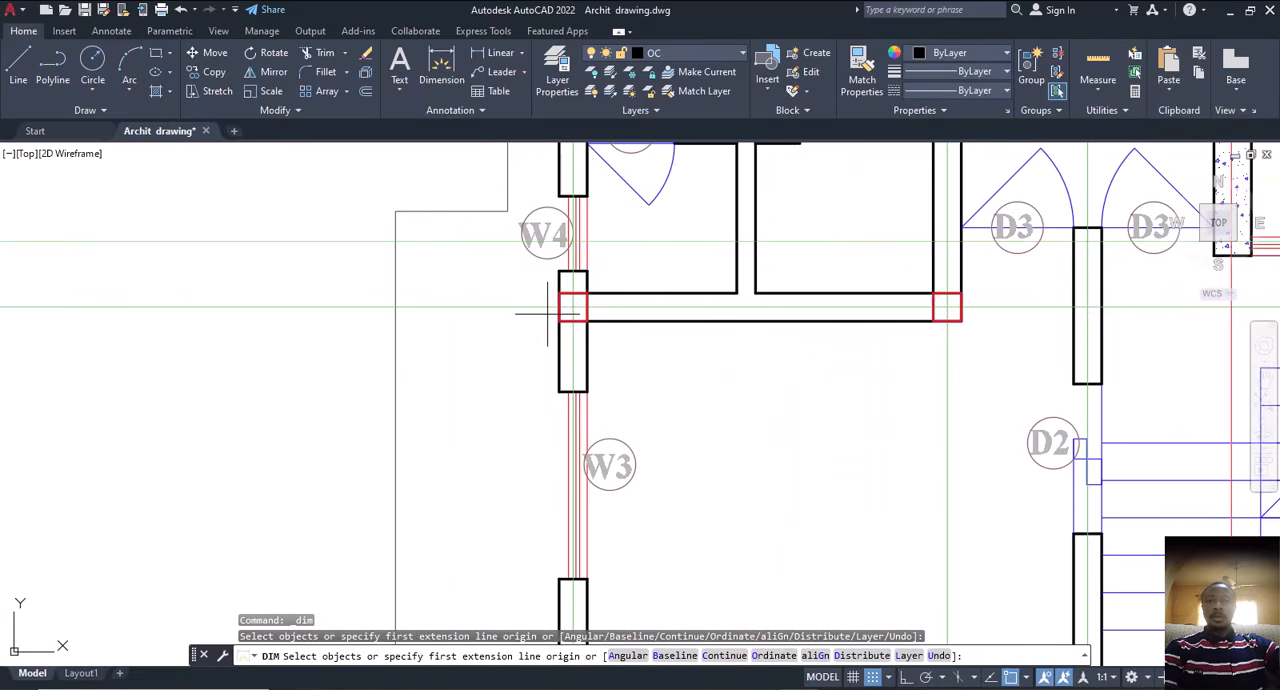
{"action": "left_click", "coordinate": [571, 306]}
{"action": "scroll", "coordinate": [572, 283], "scroll_direction": "down", "scroll_amount": 3}
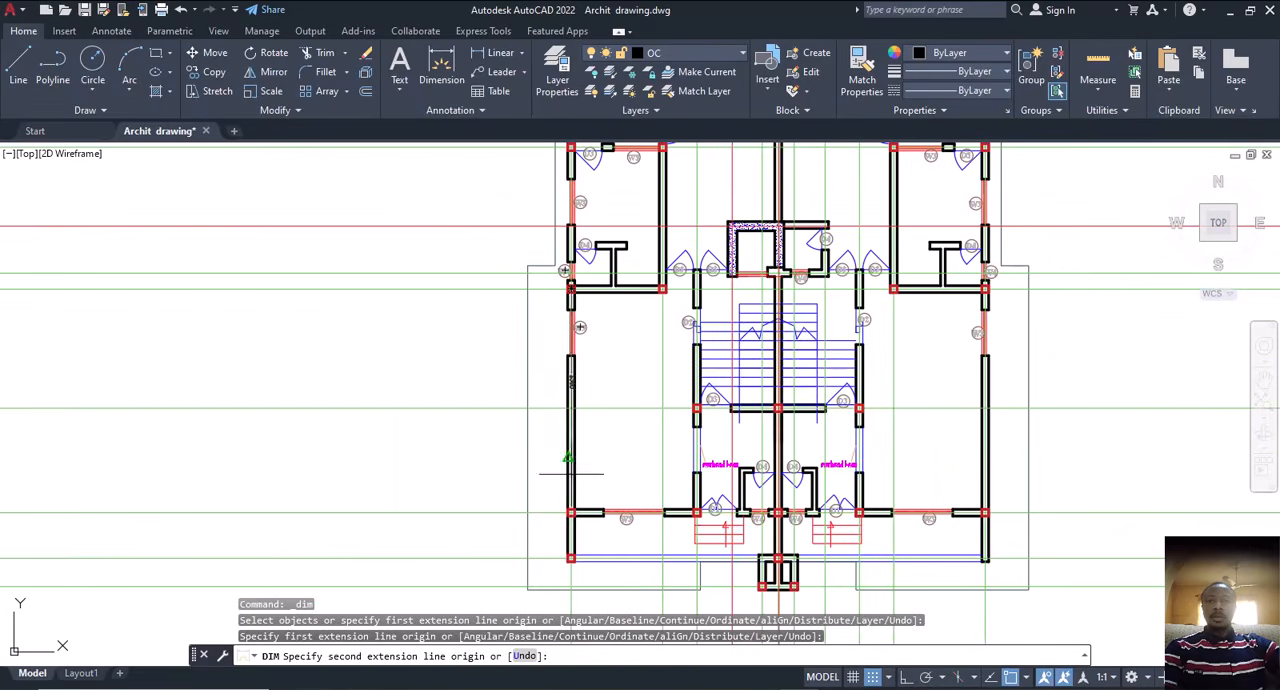
{"action": "scroll", "coordinate": [574, 509], "scroll_direction": "up", "scroll_amount": 3}
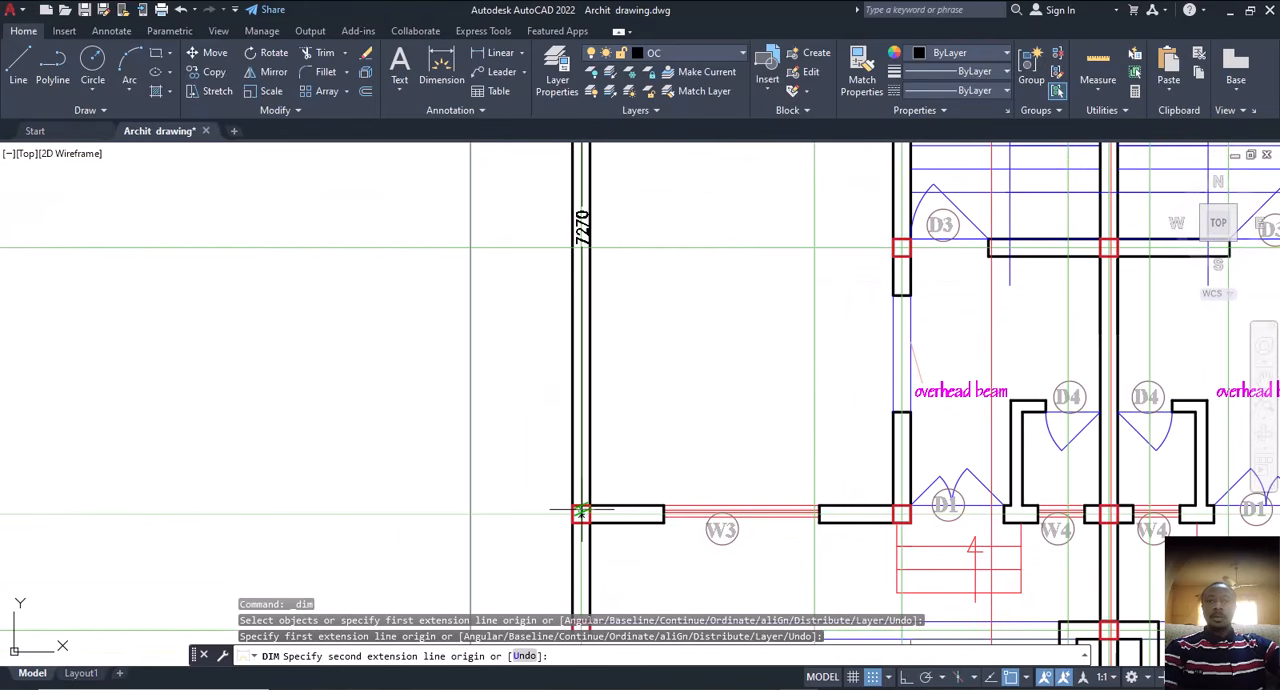
{"action": "left_click", "coordinate": [580, 514]}
{"action": "scroll", "coordinate": [580, 480], "scroll_direction": "down", "scroll_amount": 3}
{"action": "scroll", "coordinate": [578, 436], "scroll_direction": "up", "scroll_amount": 3}
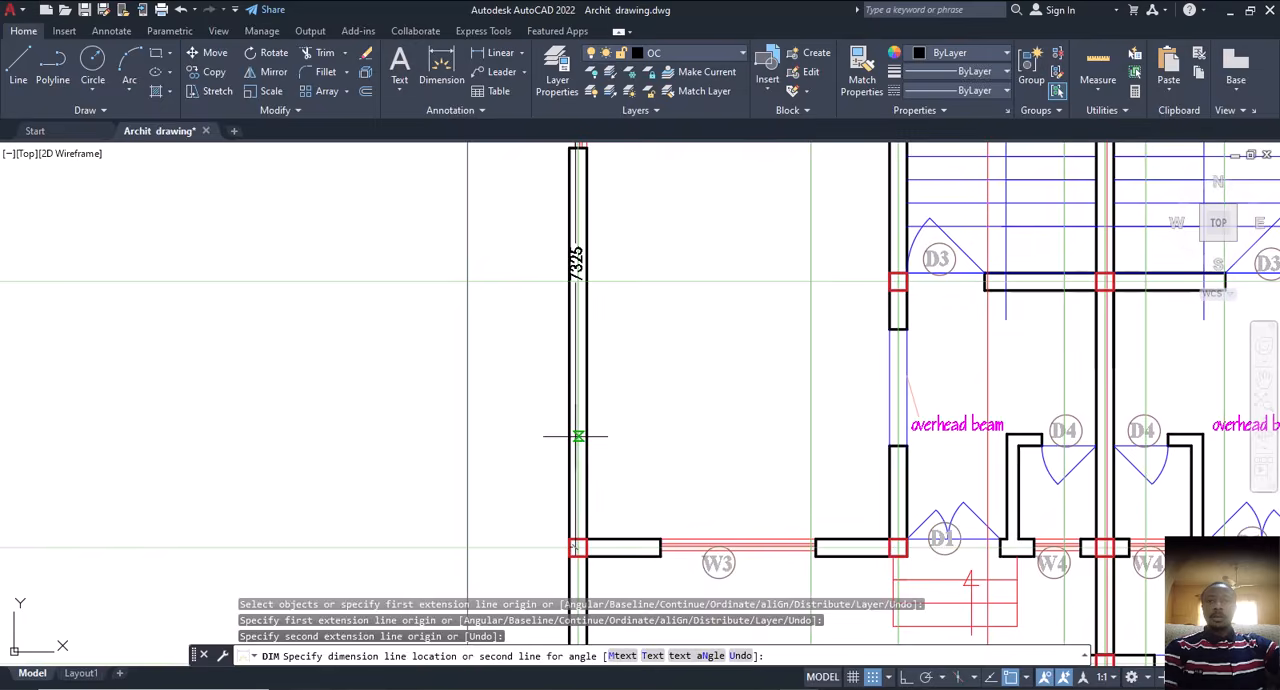
{"action": "scroll", "coordinate": [577, 436], "scroll_direction": "down", "scroll_amount": 2}
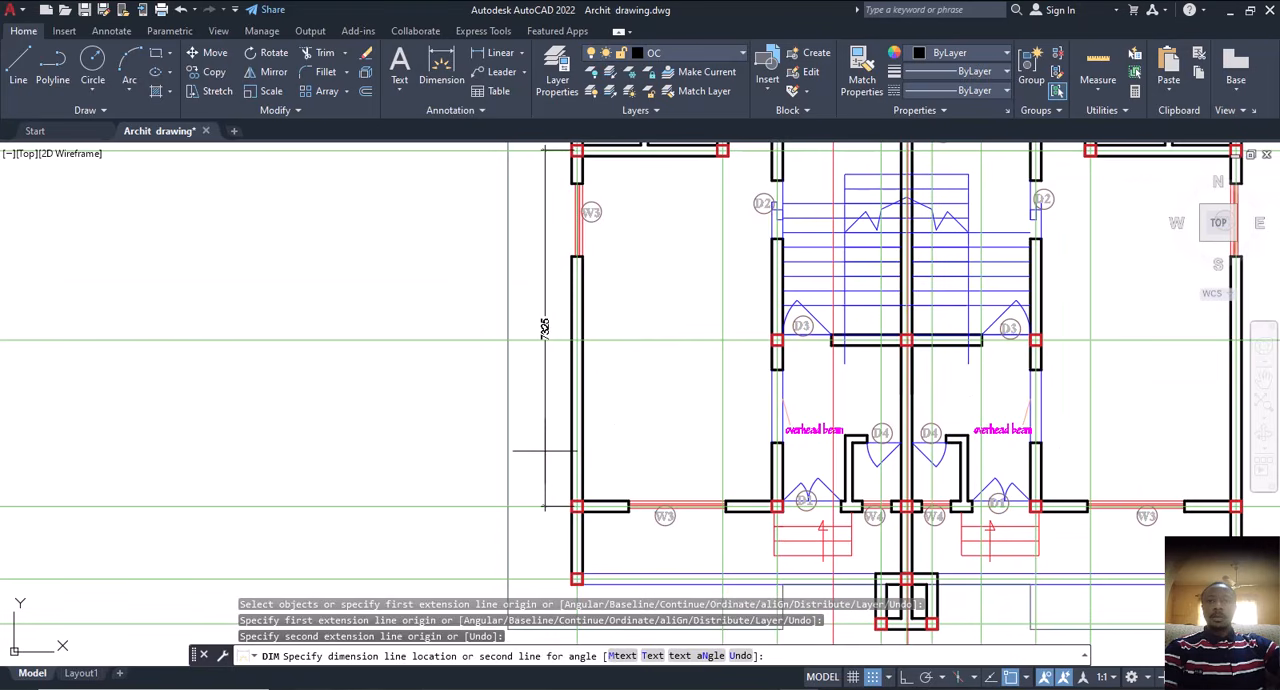
{"action": "left_click", "coordinate": [545, 451]}
Step: Copy the red square at the left D3 junction to the left and right outer walls along the same horizontal centre line
{"action": "scroll", "coordinate": [760, 390], "scroll_direction": "up", "scroll_amount": 6}
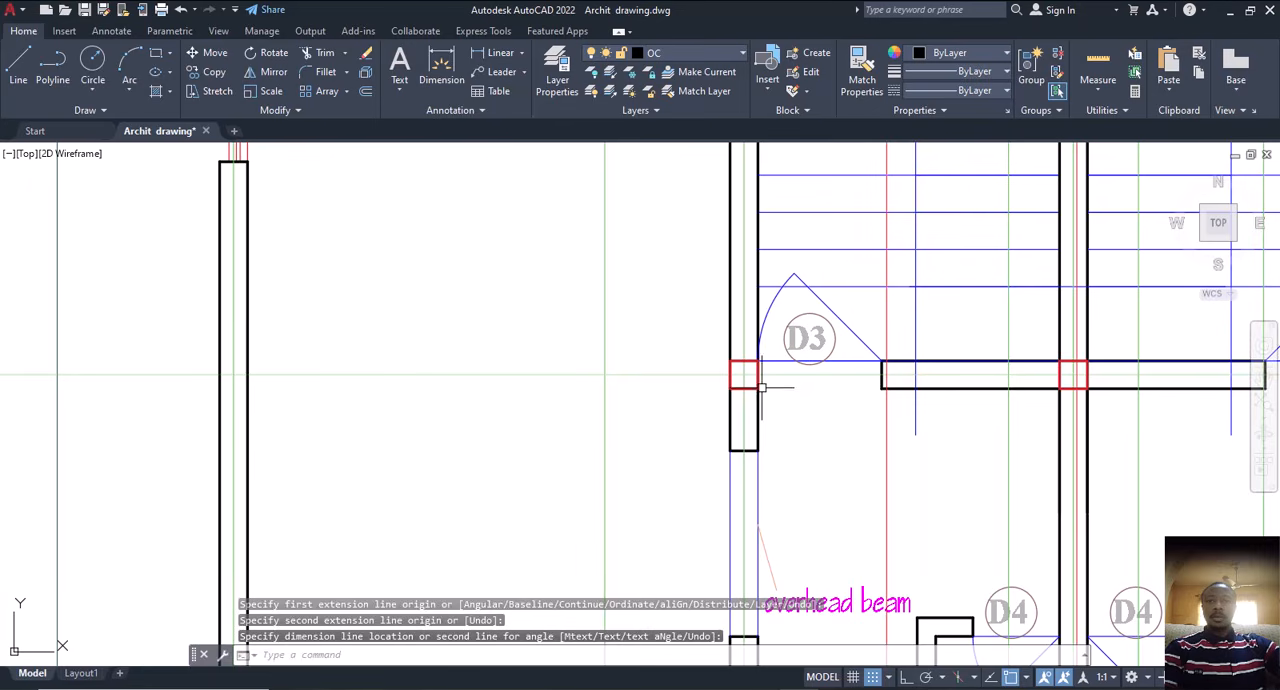
{"action": "left_click", "coordinate": [752, 388]}
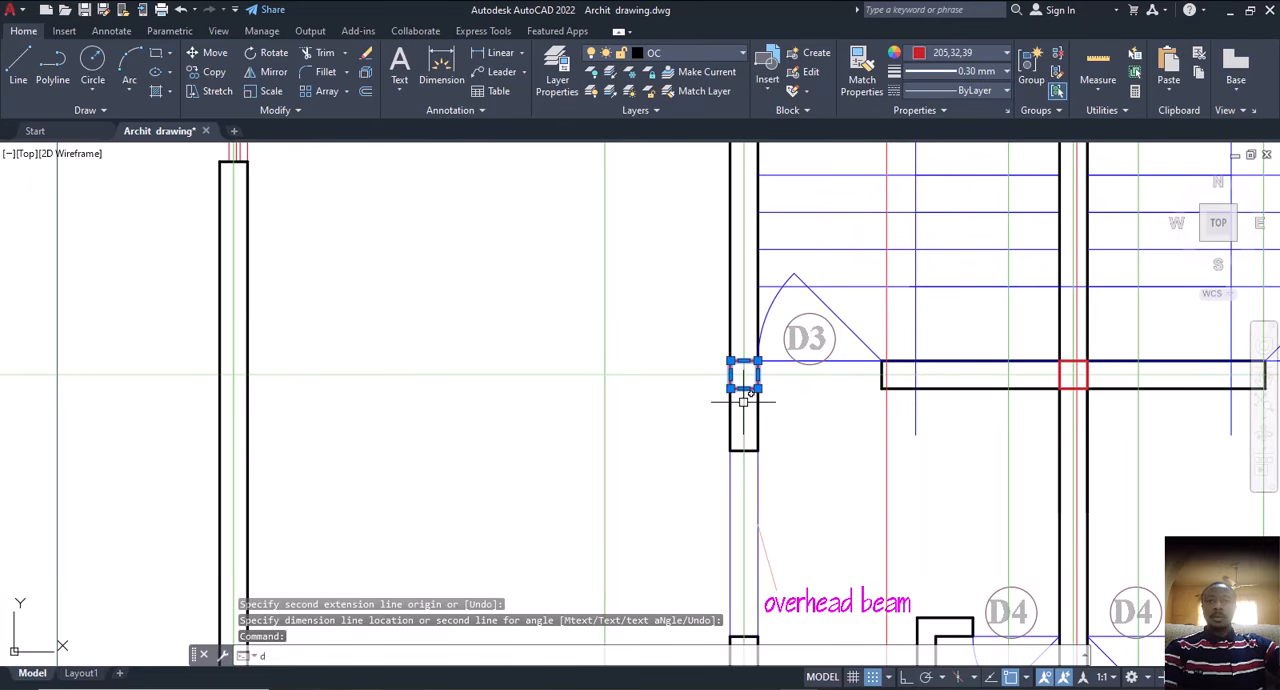
{"action": "type", "text": "Co"}
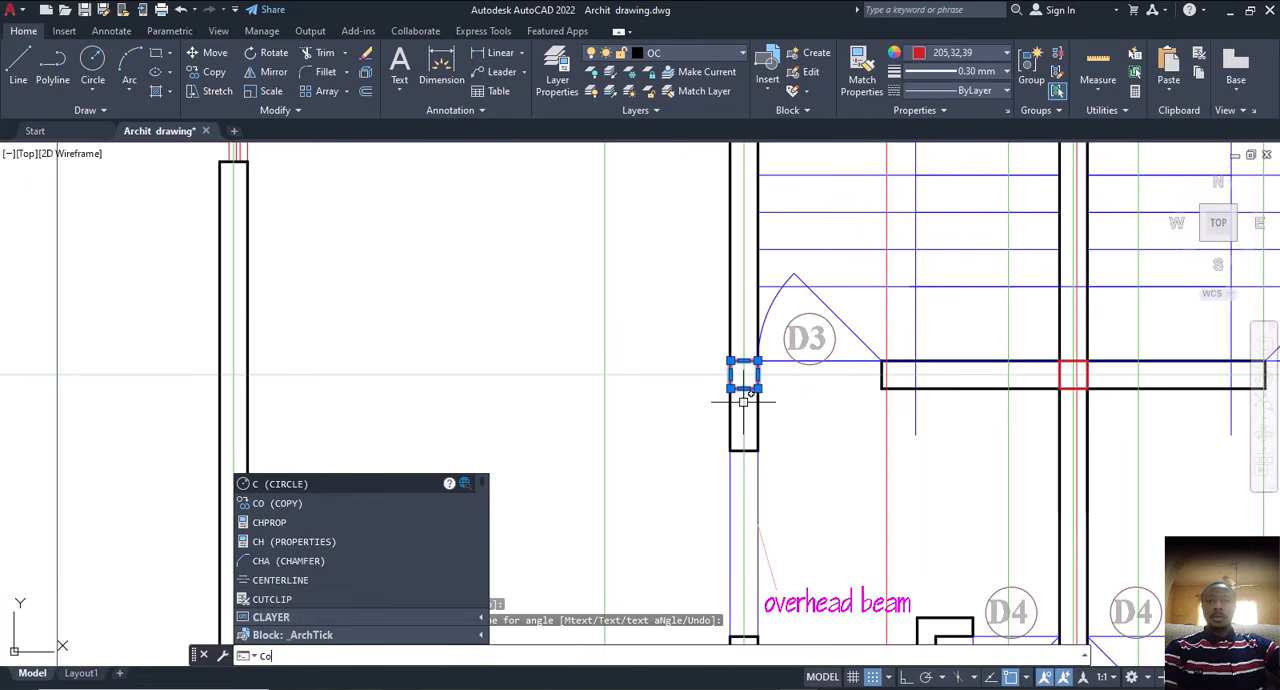
{"action": "key", "text": "Return"}
{"action": "left_click", "coordinate": [744, 374]}
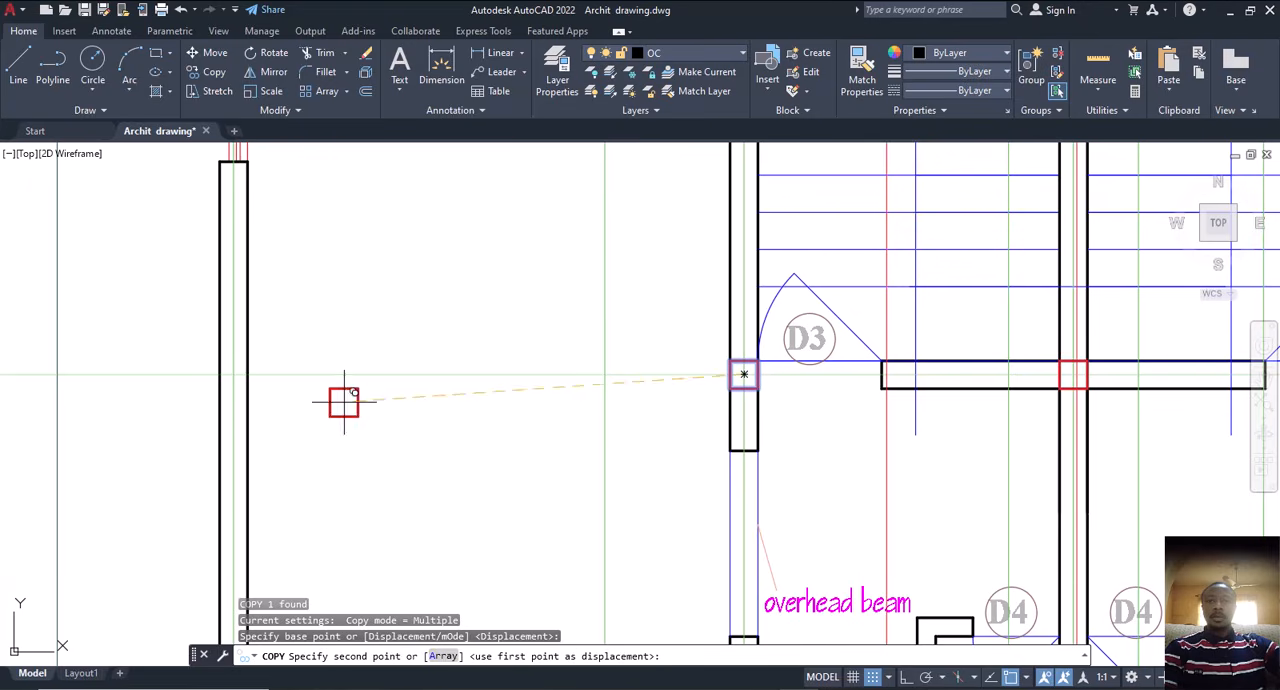
{"action": "scroll", "coordinate": [228, 378], "scroll_direction": "down", "scroll_amount": 2}
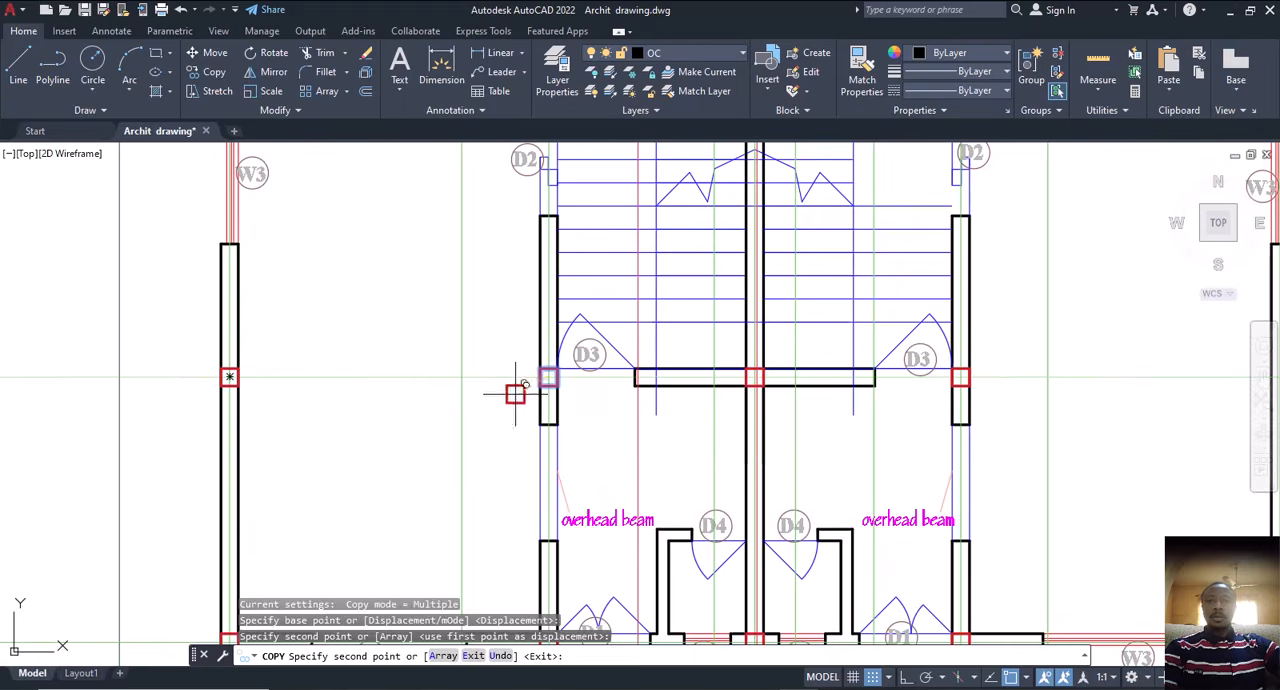
{"action": "scroll", "coordinate": [853, 402], "scroll_direction": "down", "scroll_amount": 4}
{"action": "scroll", "coordinate": [1032, 398], "scroll_direction": "up", "scroll_amount": 5}
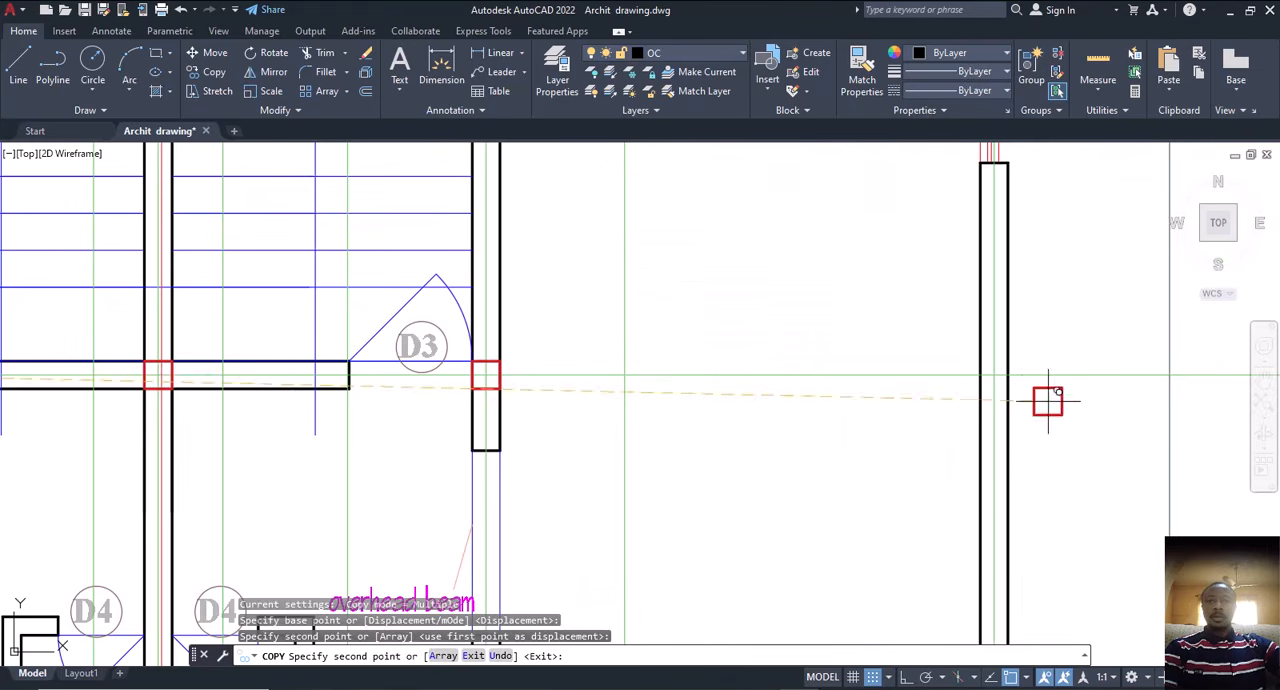
{"action": "scroll", "coordinate": [983, 378], "scroll_direction": "down", "scroll_amount": 5}
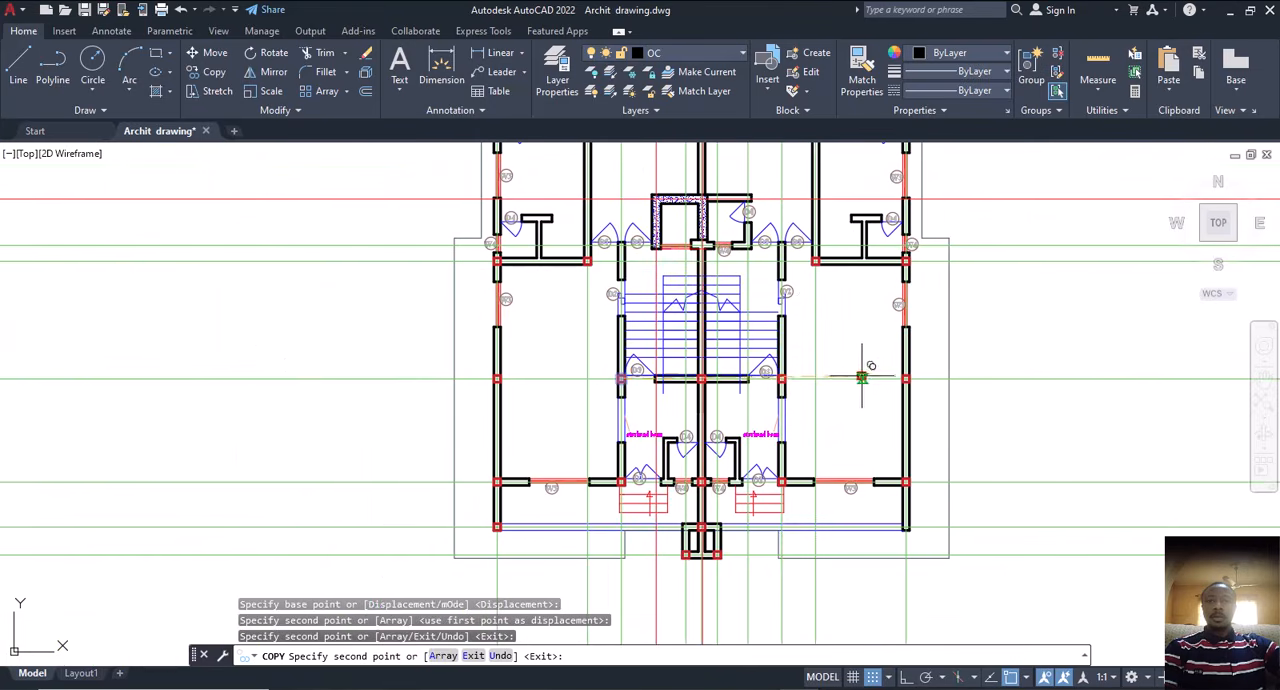
{"action": "key", "text": "Escape"}
{"action": "key", "text": "Escape"}
{"action": "key", "text": "Escape"}
Step: Measure the right outer wall's span from the square at the W4 cross wall down to the new square on the D3 centre line
{"action": "left_click", "coordinate": [446, 66]}
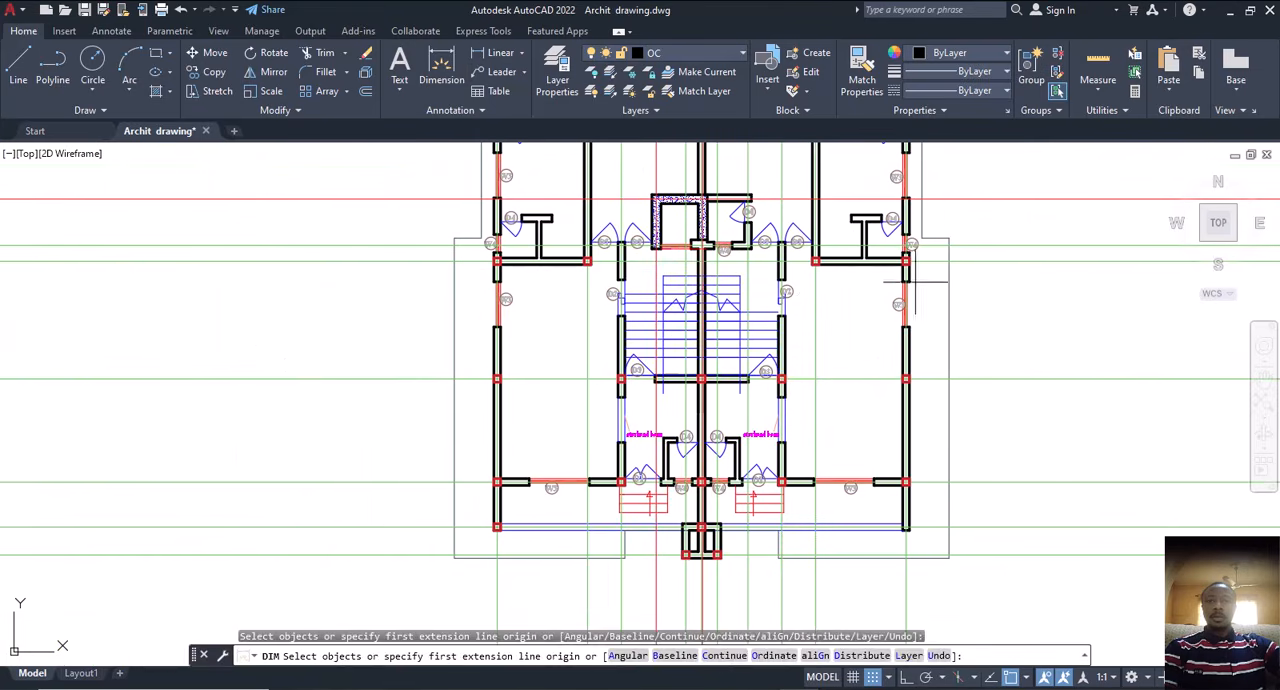
{"action": "scroll", "coordinate": [914, 263], "scroll_direction": "up", "scroll_amount": 5}
{"action": "left_click", "coordinate": [820, 239]}
{"action": "scroll", "coordinate": [820, 239], "scroll_direction": "down", "scroll_amount": 5}
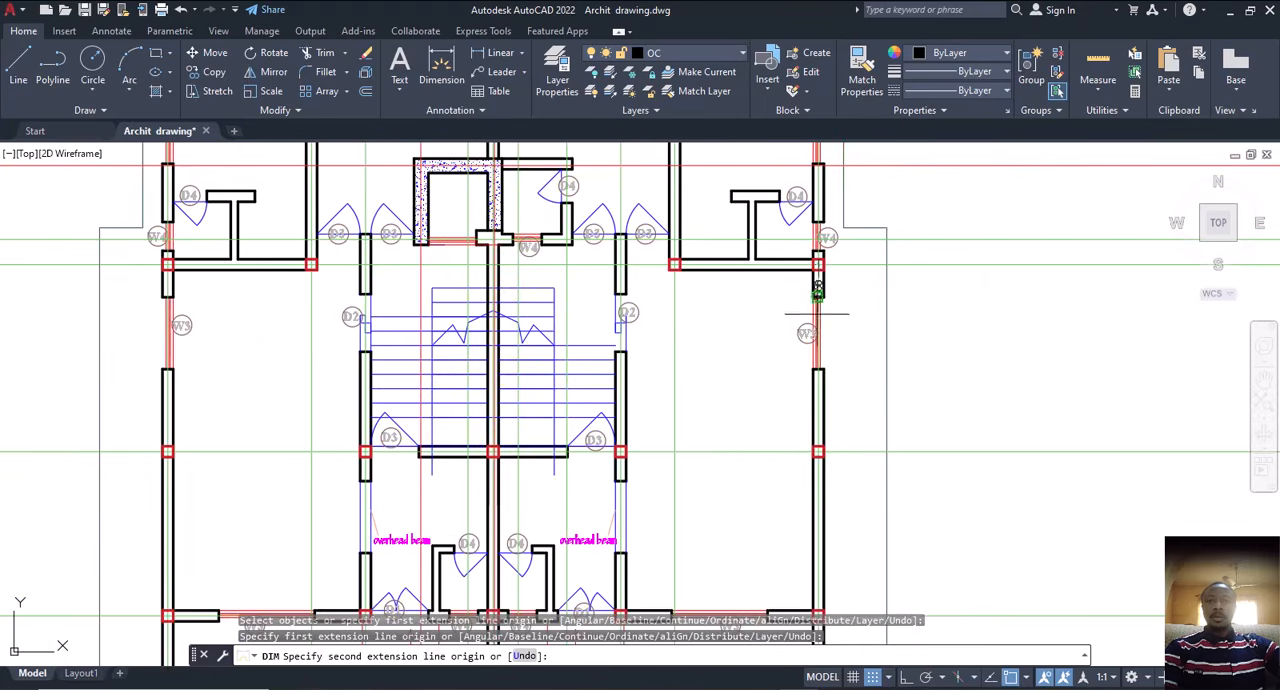
{"action": "scroll", "coordinate": [808, 440], "scroll_direction": "up", "scroll_amount": 5}
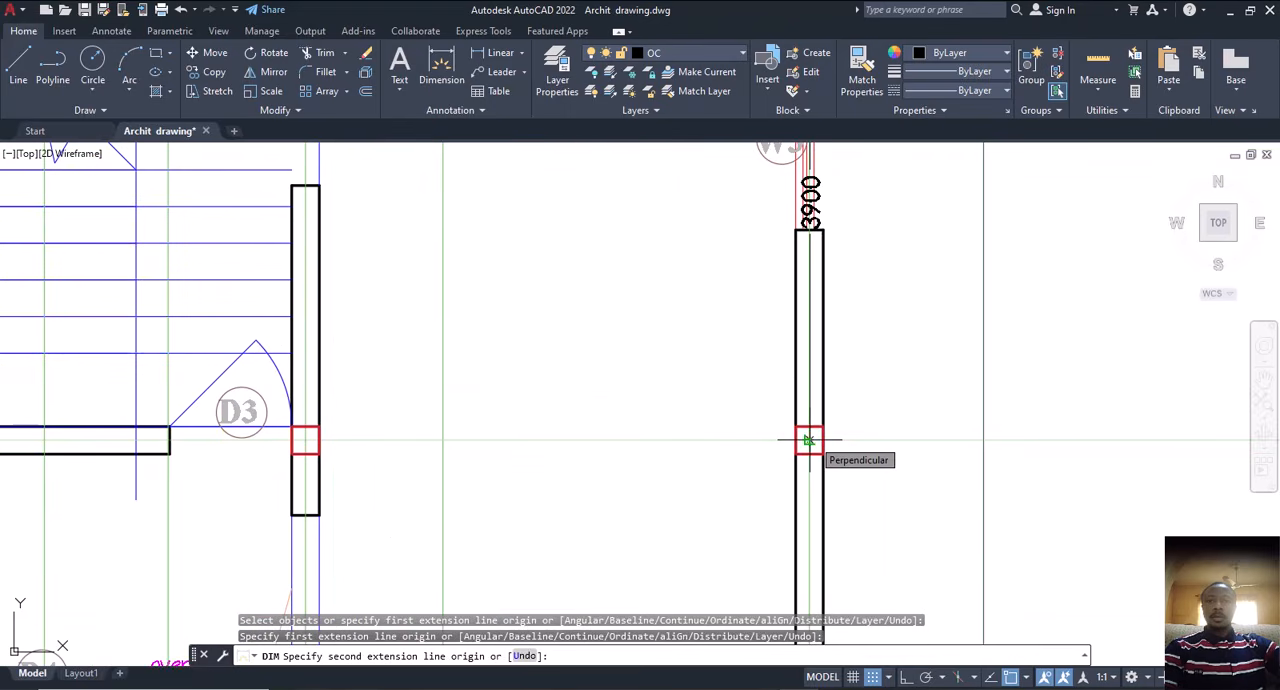
{"action": "scroll", "coordinate": [816, 460], "scroll_direction": "down", "scroll_amount": 2}
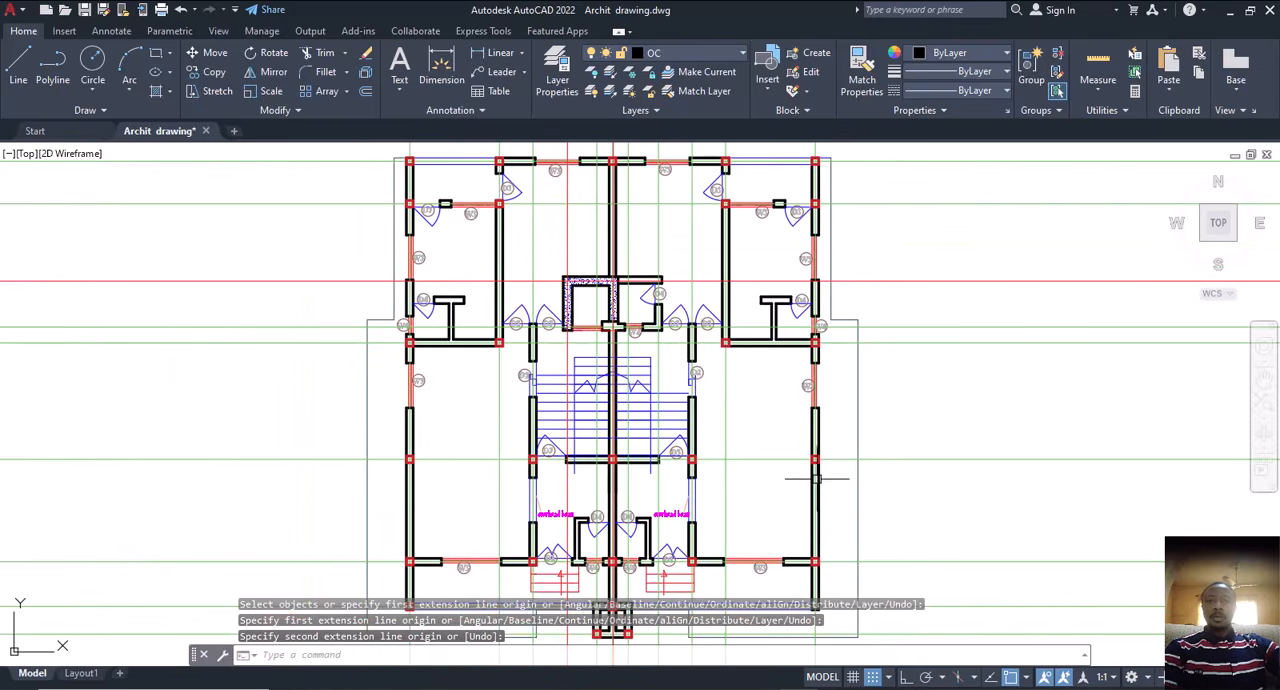
Step: Check the column squares around the D1 and W4 openings and up through the stair and shaft area
{"action": "middle_click_drag", "start_coordinate": [816, 470], "coordinate": [783, 371]}
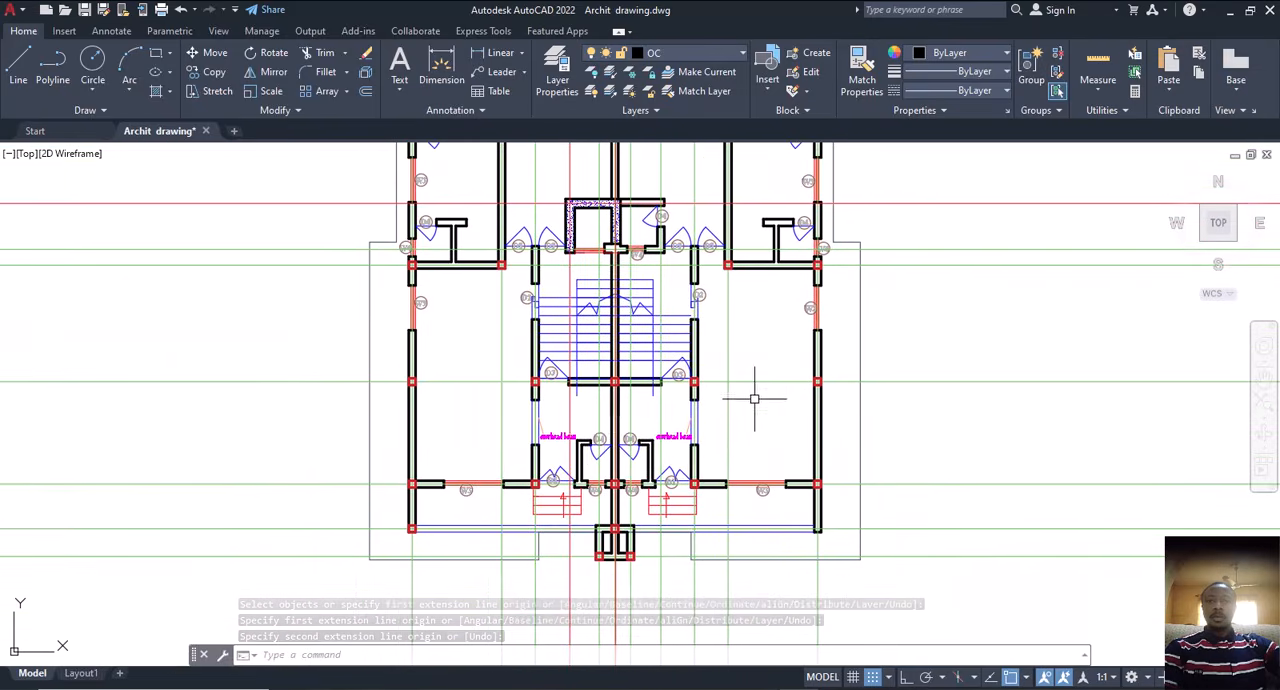
{"action": "scroll", "coordinate": [604, 489], "scroll_direction": "up", "scroll_amount": 4}
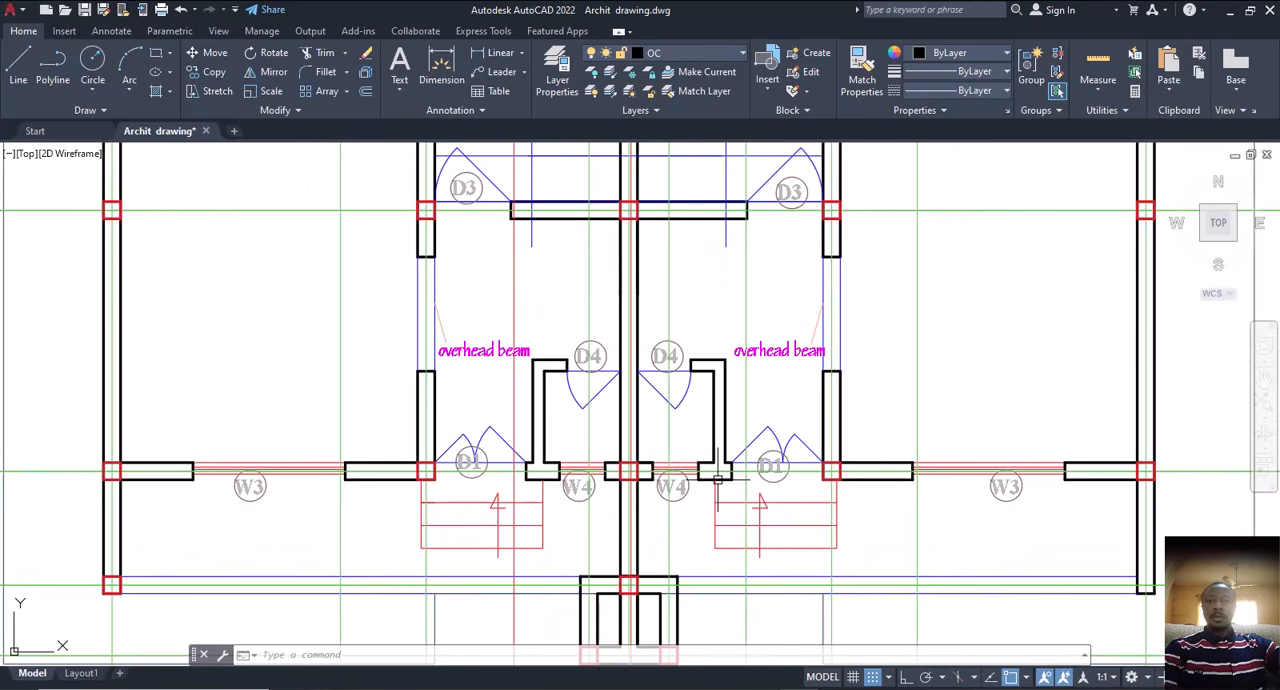
{"action": "scroll", "coordinate": [717, 478], "scroll_direction": "down", "scroll_amount": 4}
{"action": "middle_click_drag", "start_coordinate": [714, 353], "coordinate": [747, 485]}
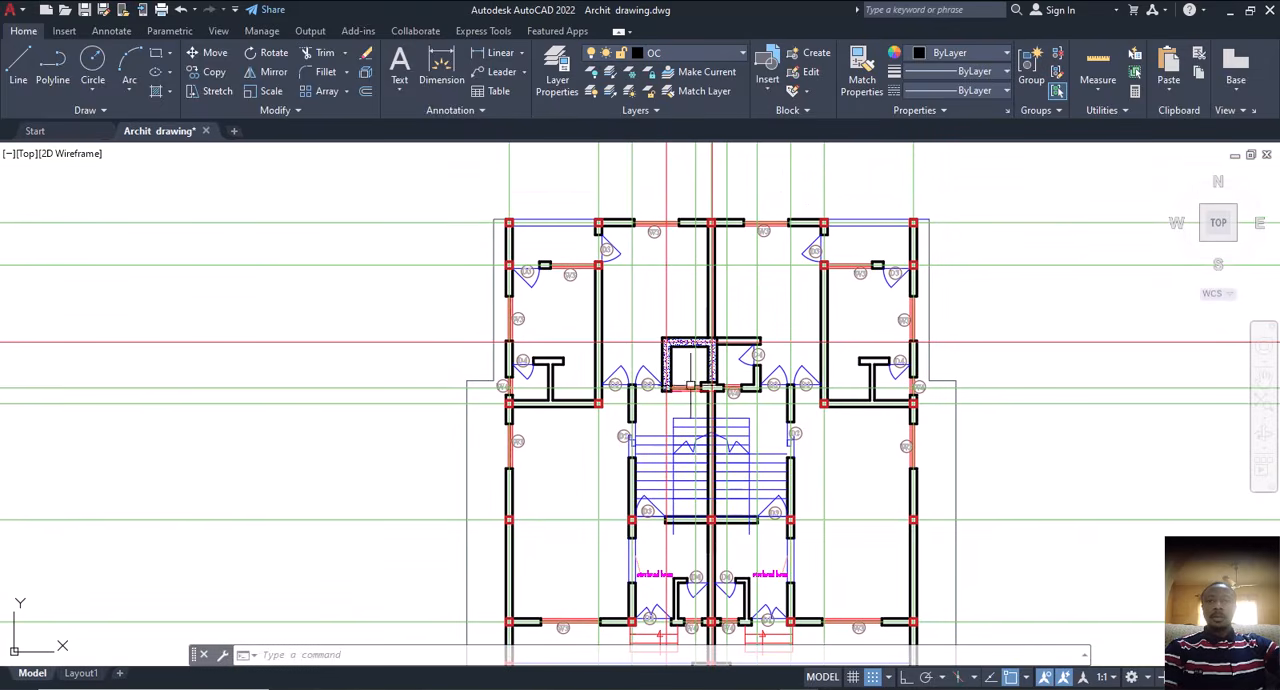
{"action": "middle_click_drag", "start_coordinate": [691, 400], "coordinate": [691, 436]}
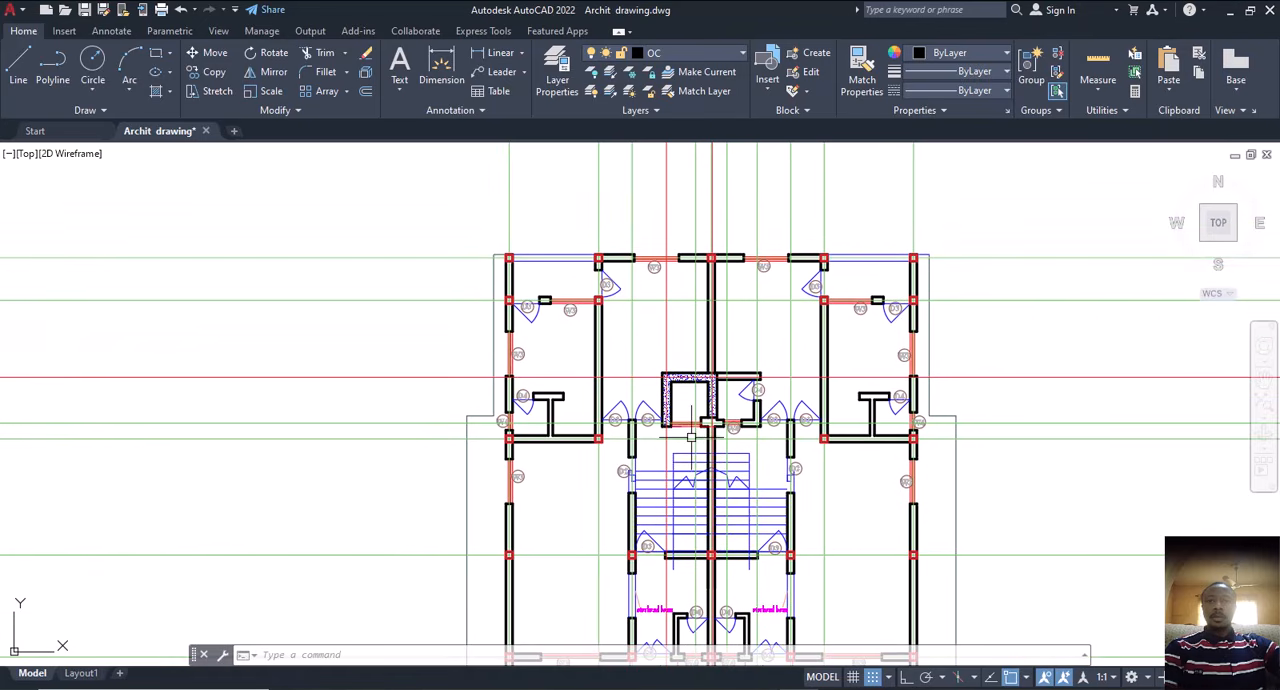
{"action": "middle_click_drag", "start_coordinate": [637, 405], "coordinate": [666, 334]}
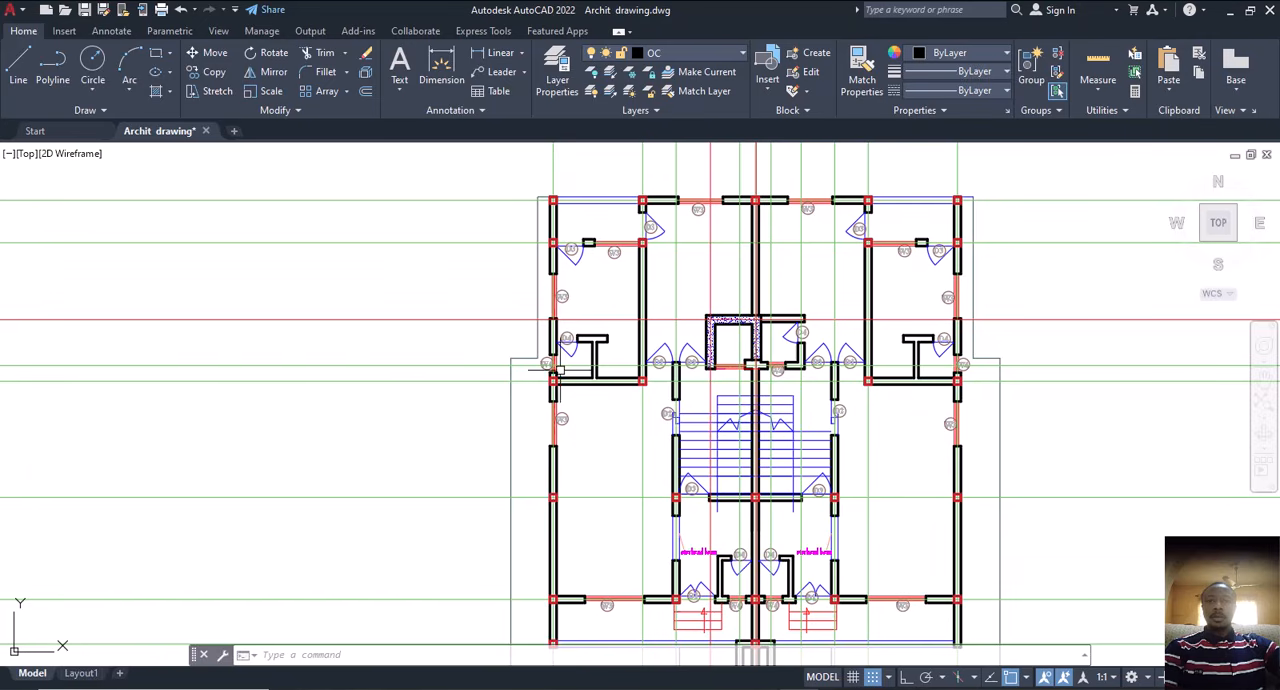
{"action": "scroll", "coordinate": [551, 382], "scroll_direction": "up", "scroll_amount": 4}
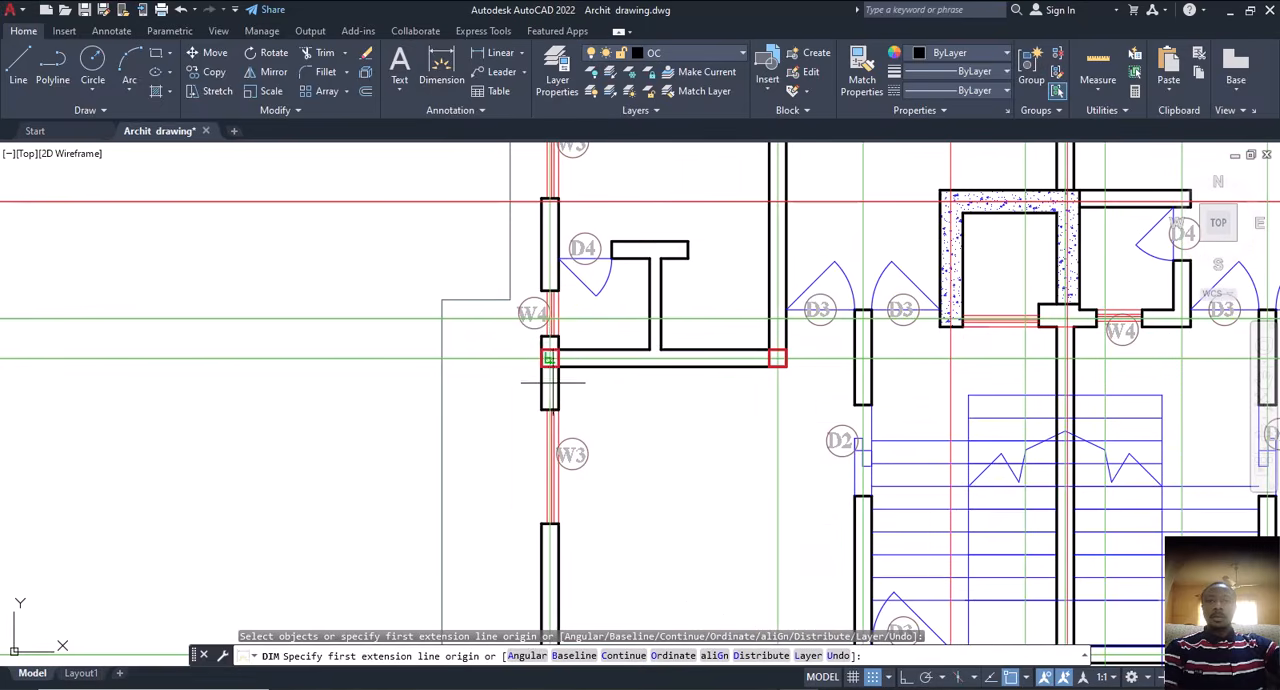
{"action": "left_click", "coordinate": [549, 357]}
{"action": "scroll", "coordinate": [556, 357], "scroll_direction": "down", "scroll_amount": 4}
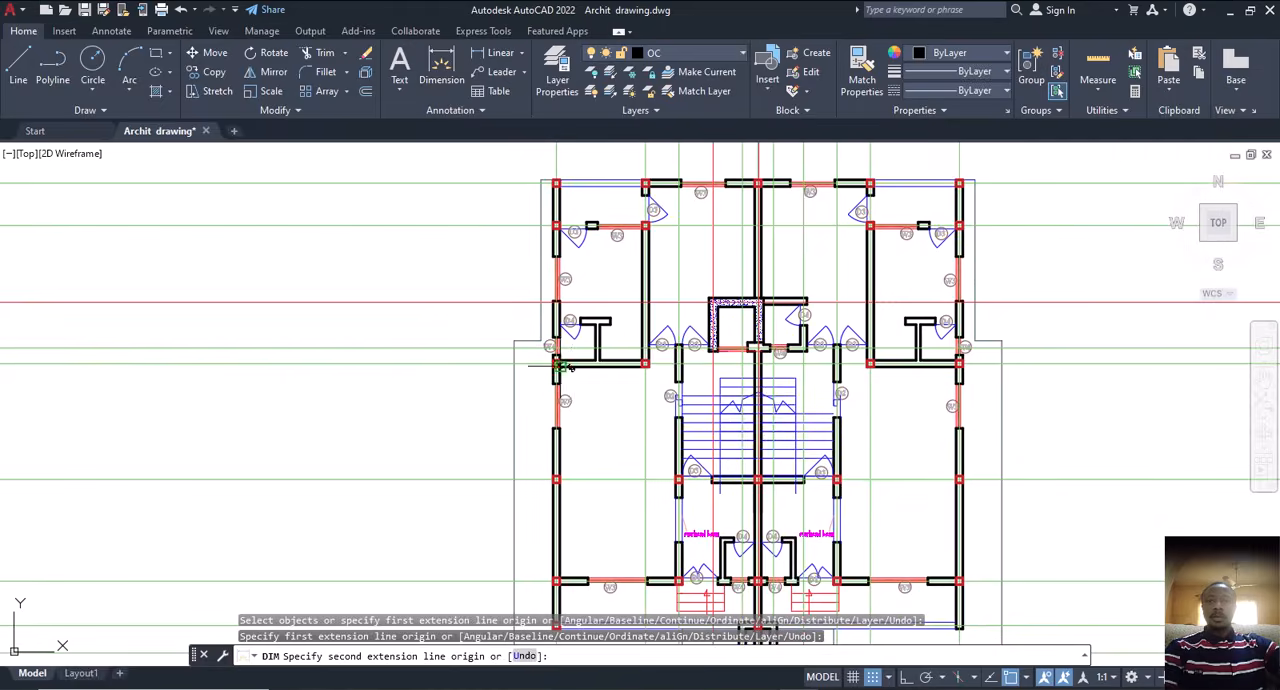
{"action": "middle_click_drag", "start_coordinate": [575, 257], "coordinate": [607, 347]}
{"action": "key", "text": "Escape"}
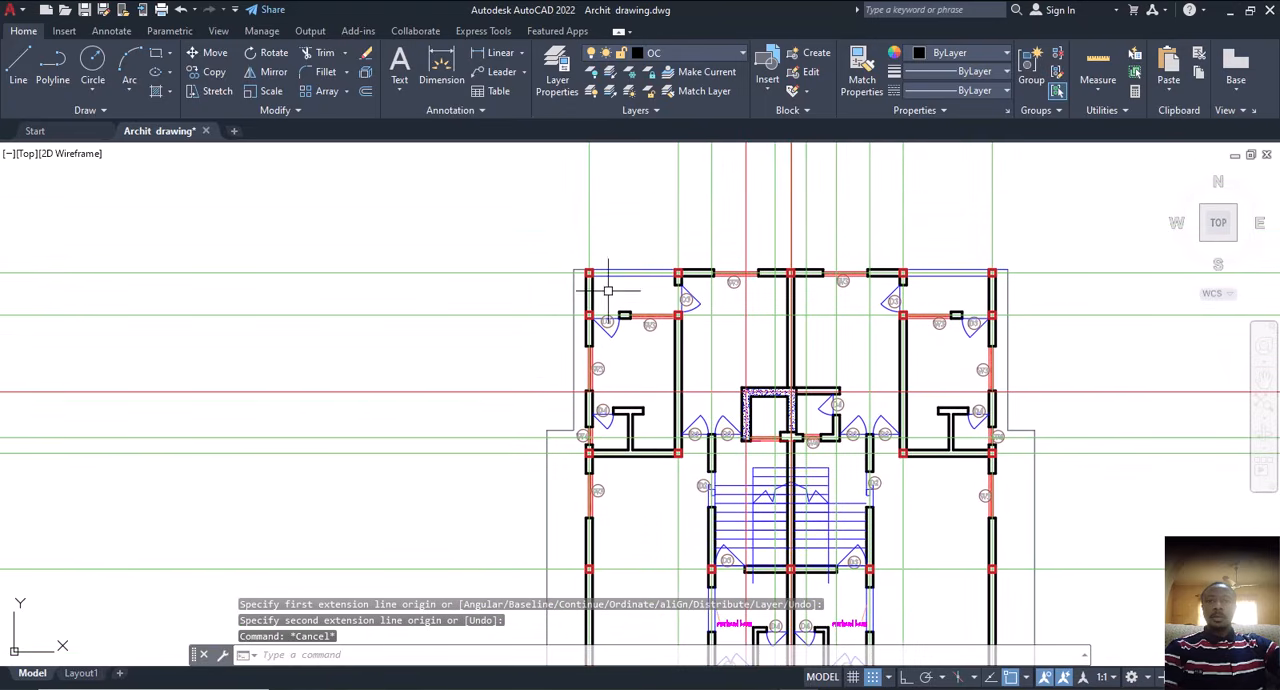
Step: Measure the left outer wall's span from the upper corner square down to the square at the W4 cross wall
{"action": "left_click", "coordinate": [443, 77]}
{"action": "scroll", "coordinate": [583, 284], "scroll_direction": "up", "scroll_amount": 4}
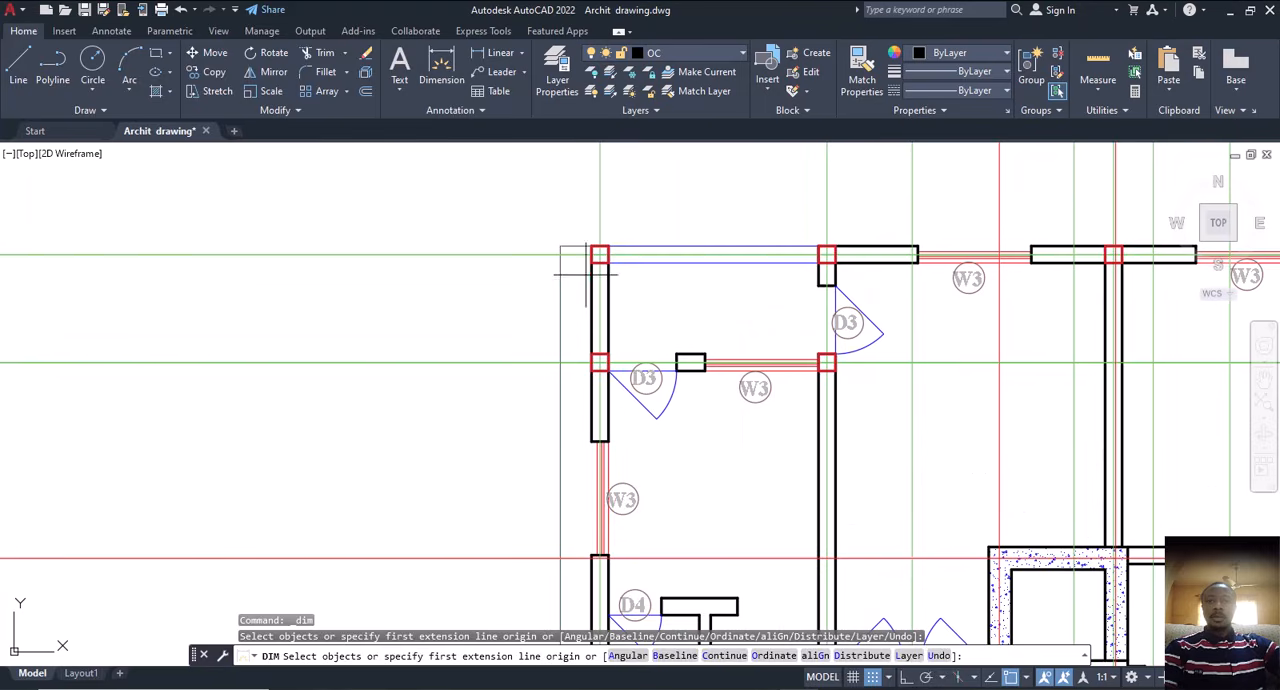
{"action": "left_click", "coordinate": [600, 255]}
{"action": "scroll", "coordinate": [609, 300], "scroll_direction": "down", "scroll_amount": 5}
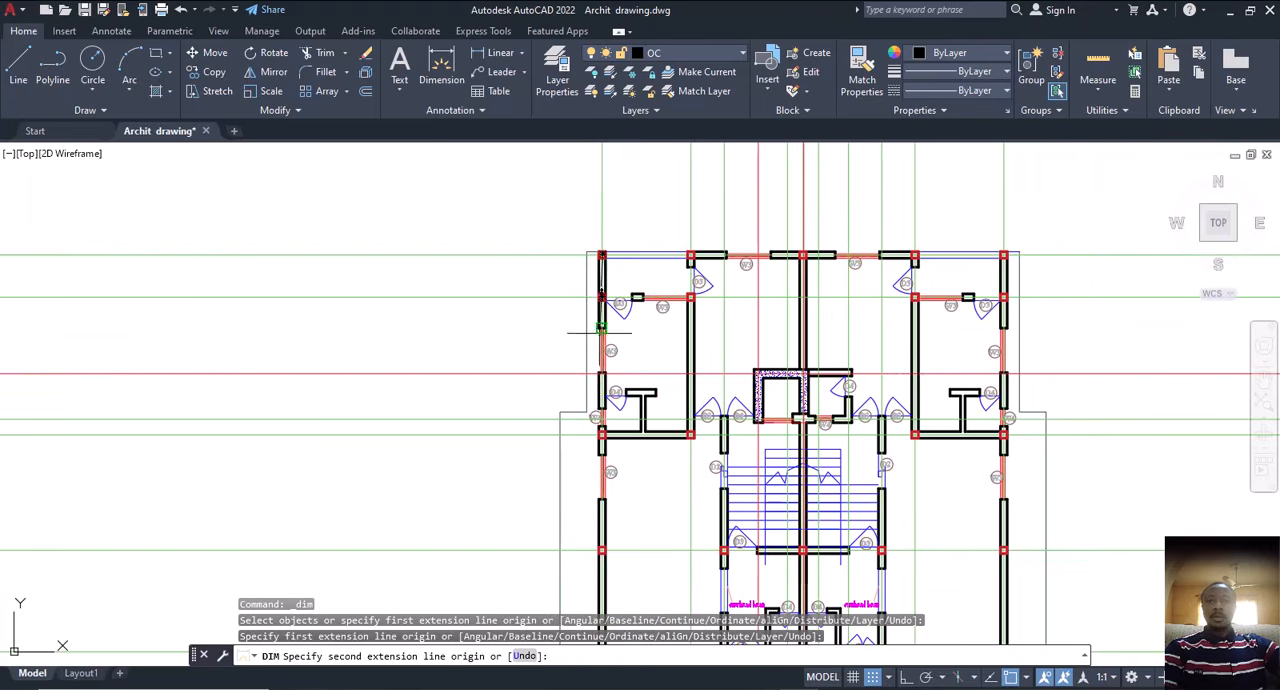
{"action": "scroll", "coordinate": [603, 440], "scroll_direction": "up", "scroll_amount": 5}
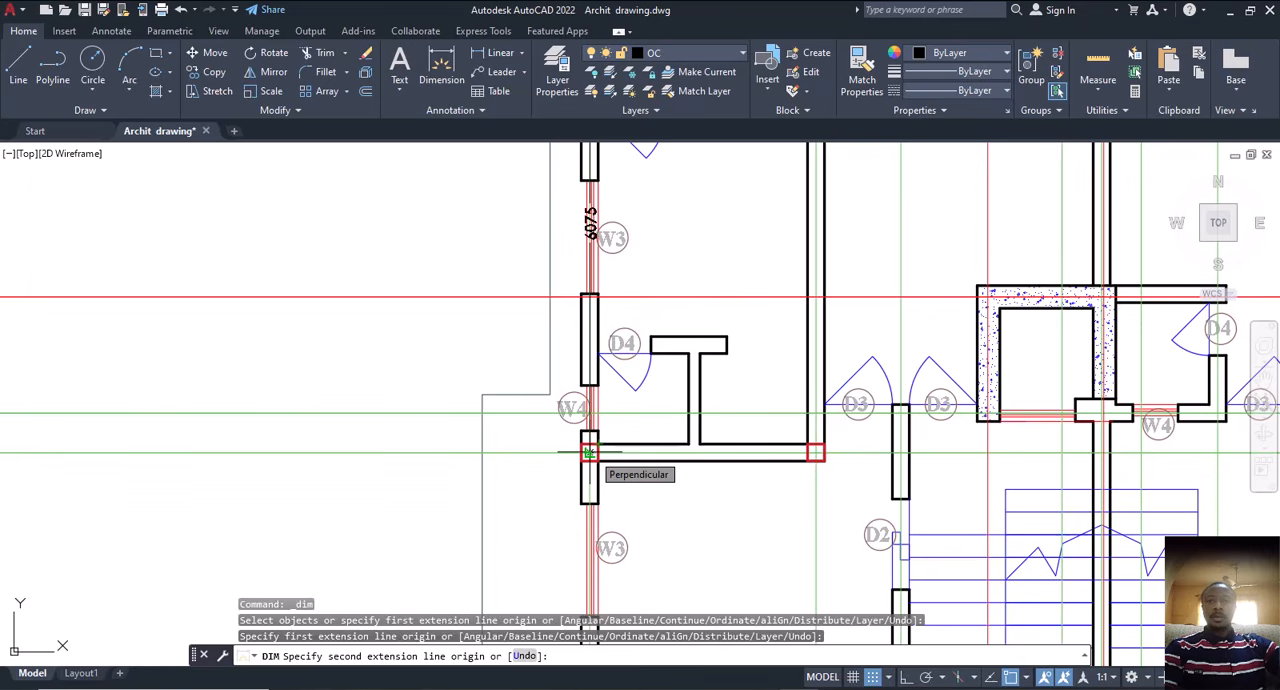
{"action": "scroll", "coordinate": [589, 453], "scroll_direction": "down", "scroll_amount": 2}
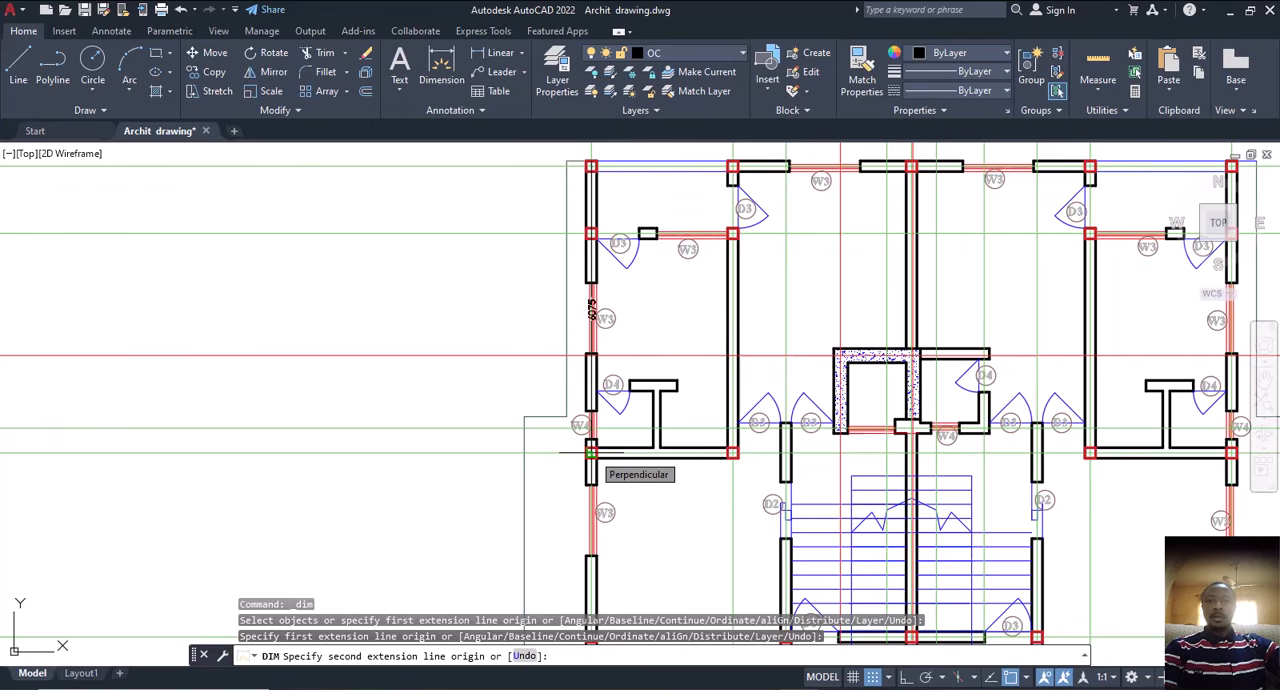
Step: Measure the upper outer wall's span from the left corner square to the neighbouring square above the D3 door
{"action": "scroll", "coordinate": [735, 163], "scroll_direction": "up", "scroll_amount": 5}
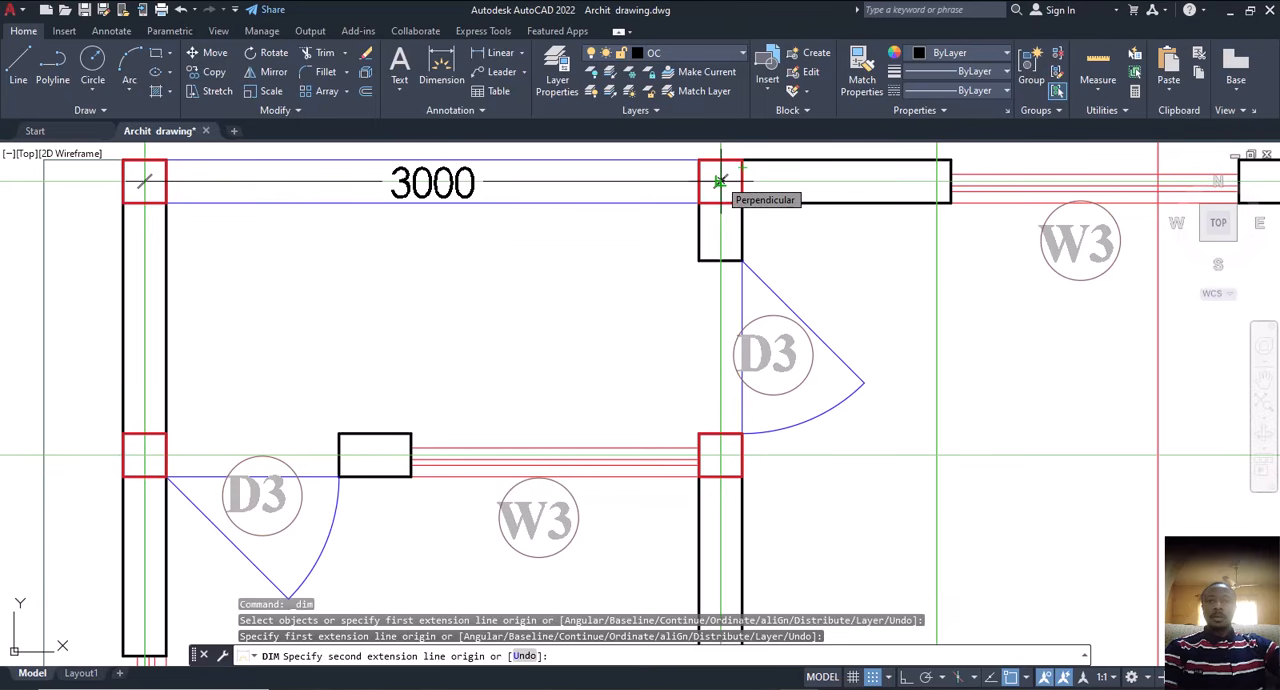
{"action": "scroll", "coordinate": [719, 181], "scroll_direction": "down", "scroll_amount": 8}
{"action": "key", "text": "Escape"}
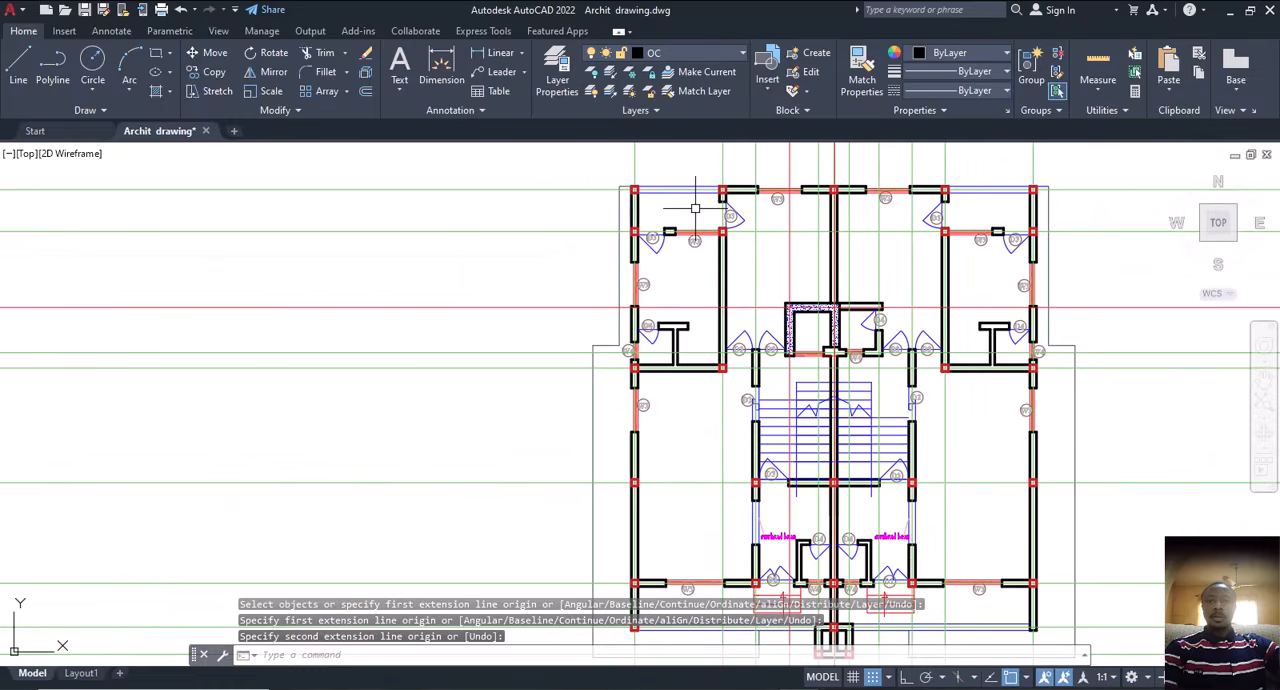
Step: Measure the left outer wall's span from the square at the upper D3/W3 wall down to the square at the W4 cross wall
{"action": "scroll", "coordinate": [695, 208], "scroll_direction": "up", "scroll_amount": 2}
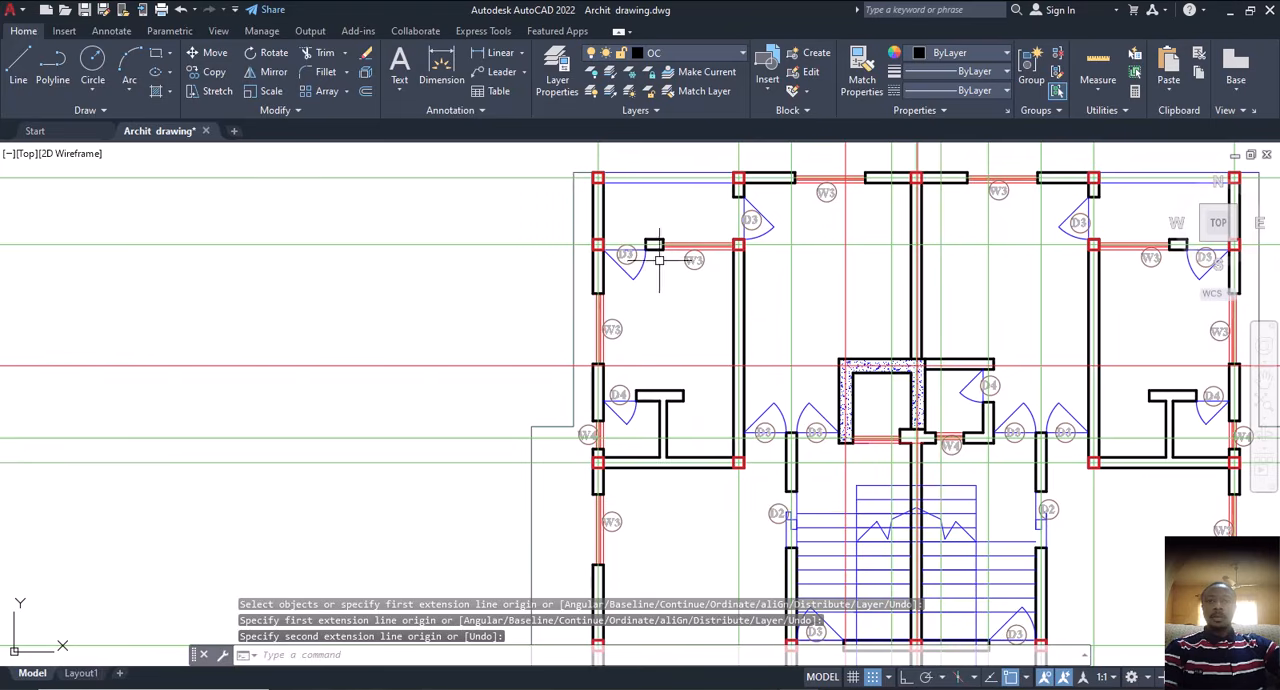
{"action": "middle_click_drag", "start_coordinate": [659, 260], "coordinate": [599, 255]}
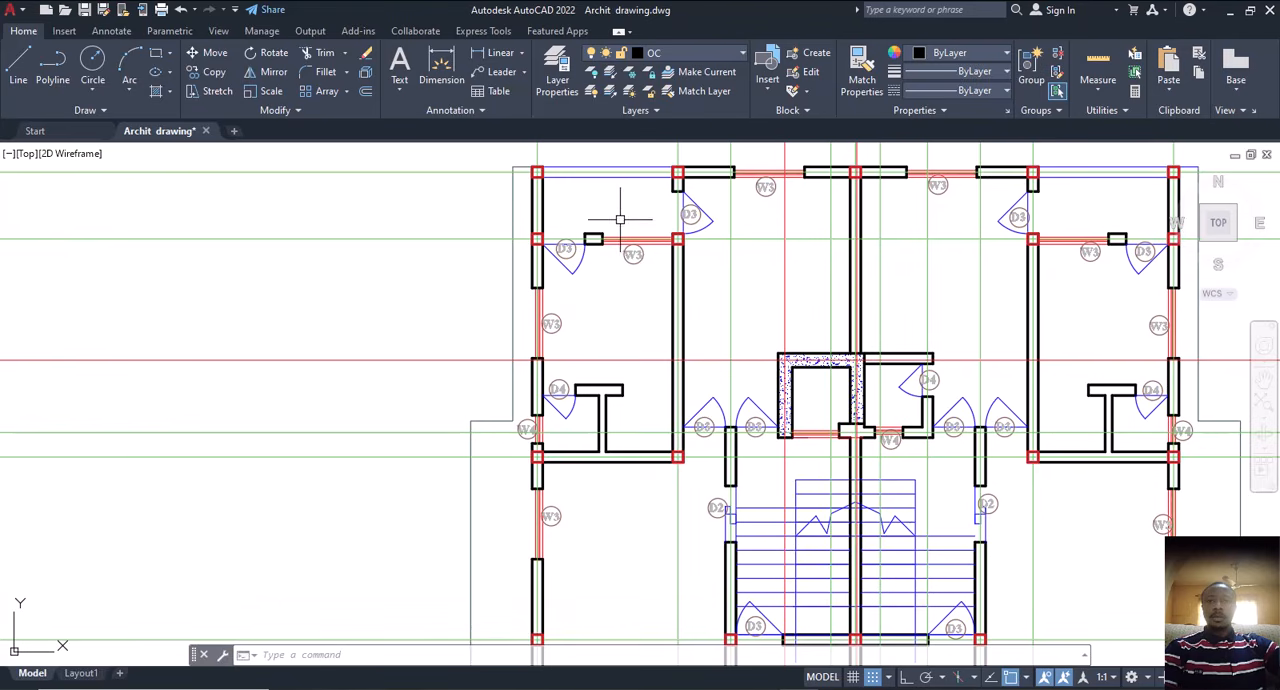
{"action": "scroll", "coordinate": [619, 236], "scroll_direction": "up", "scroll_amount": 2}
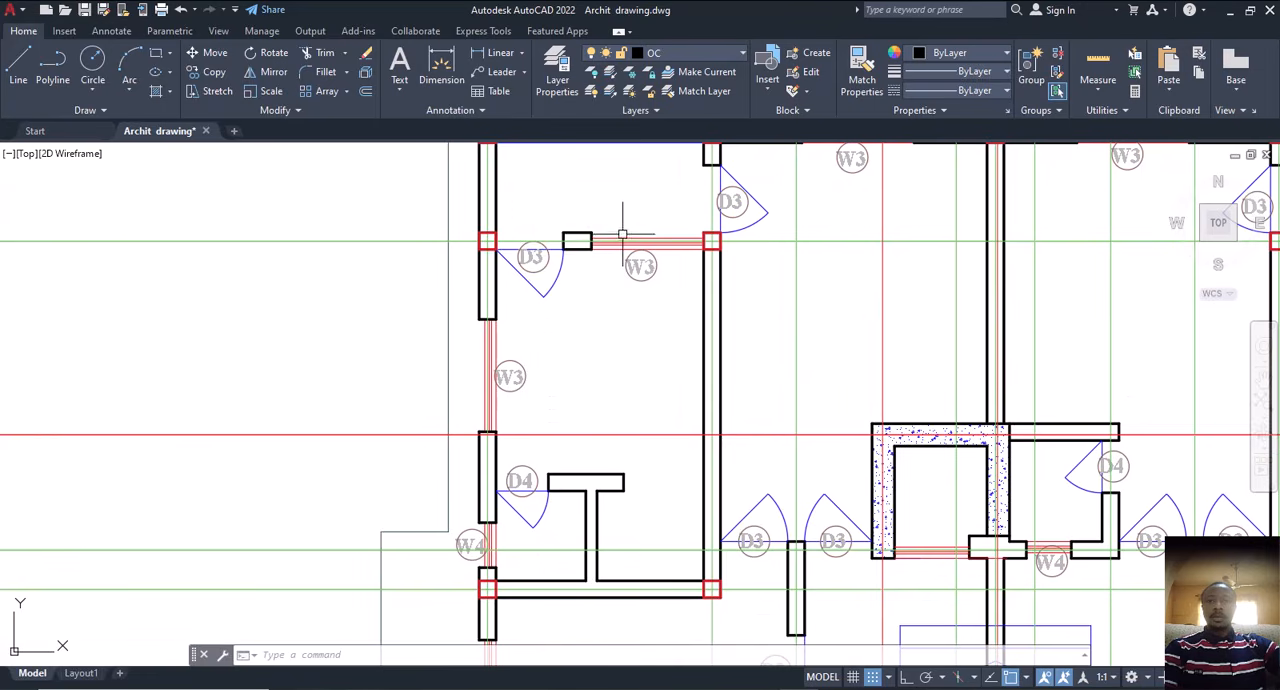
{"action": "middle_click_drag", "start_coordinate": [604, 241], "coordinate": [576, 293]}
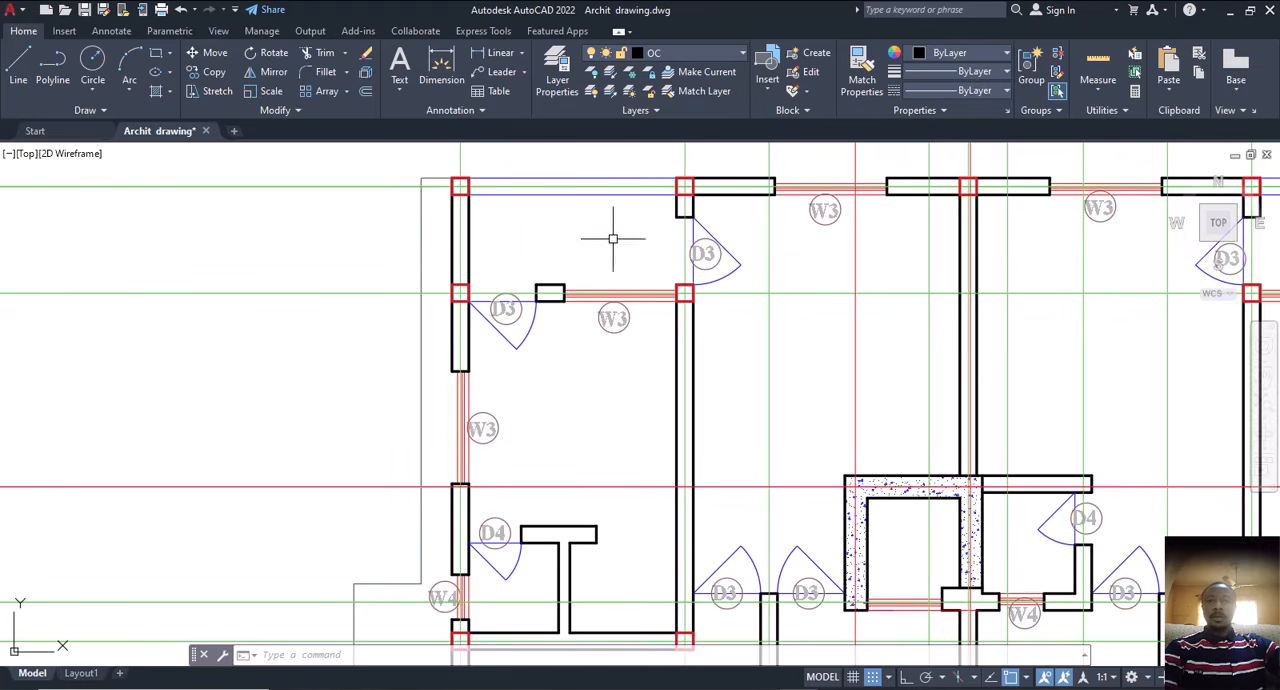
{"action": "scroll", "coordinate": [603, 240], "scroll_direction": "down", "scroll_amount": 2}
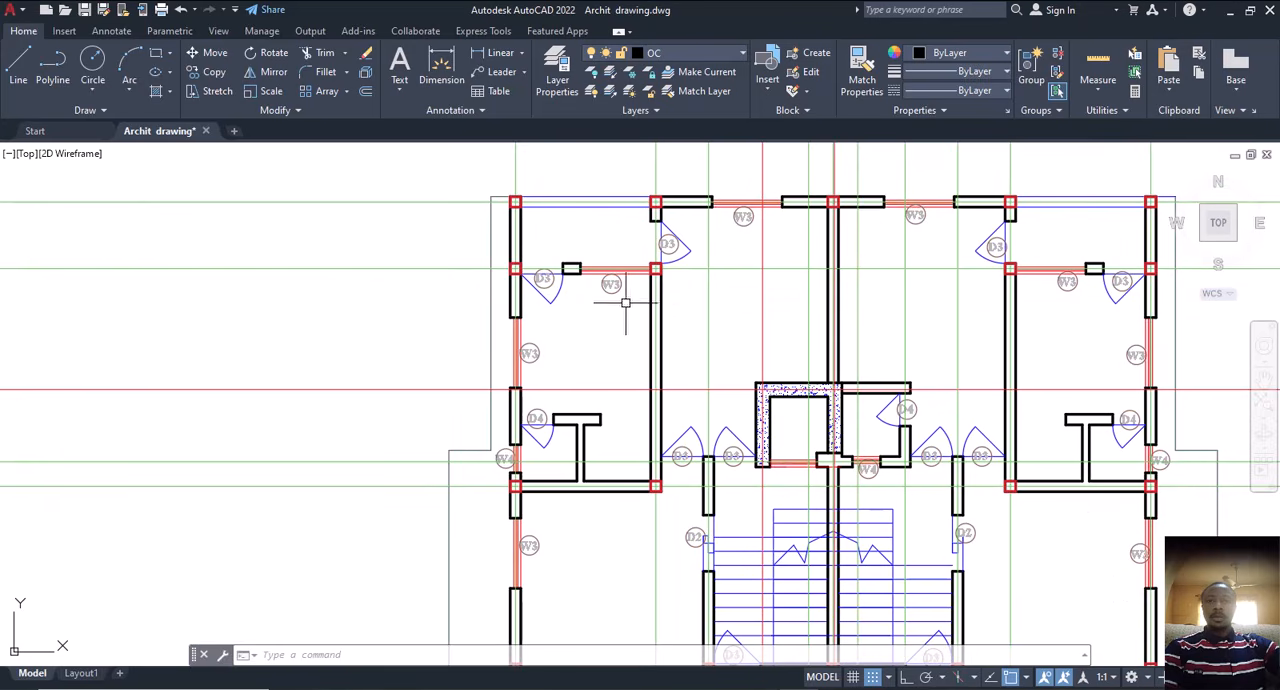
{"action": "left_click", "coordinate": [448, 69]}
{"action": "scroll", "coordinate": [515, 268], "scroll_direction": "up", "scroll_amount": 4}
{"action": "left_click", "coordinate": [515, 268]}
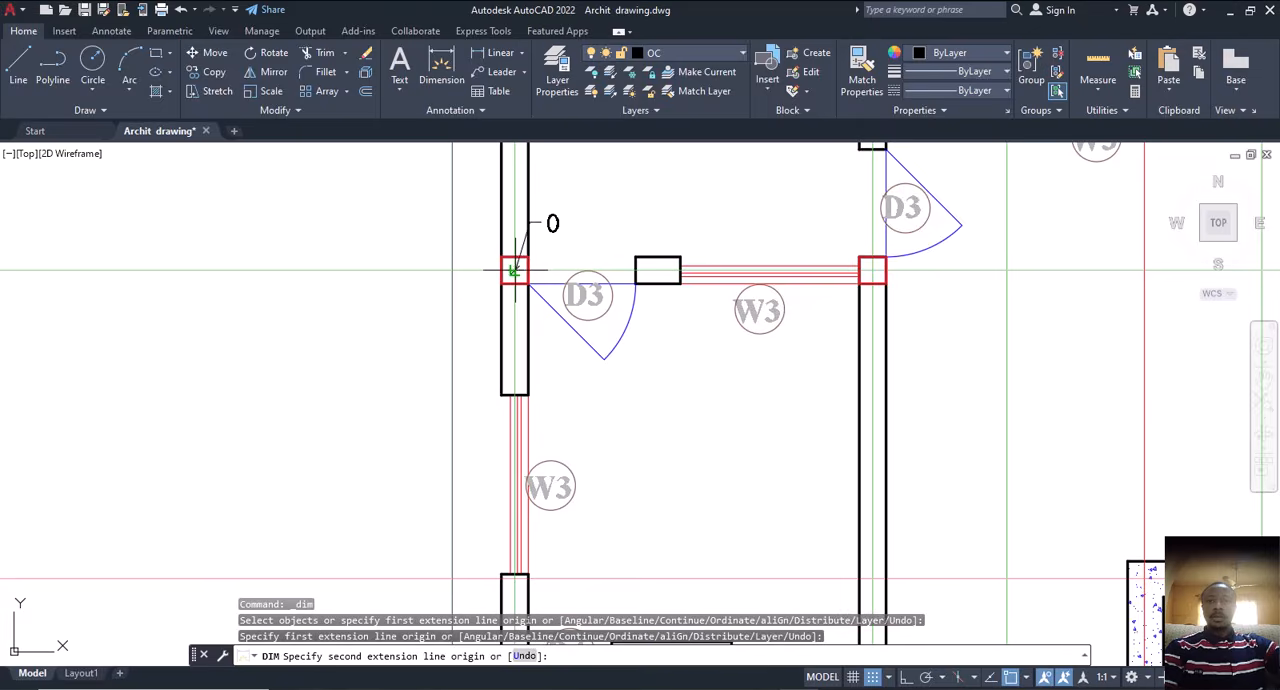
{"action": "scroll", "coordinate": [515, 268], "scroll_direction": "down", "scroll_amount": 5}
{"action": "scroll", "coordinate": [674, 386], "scroll_direction": "up", "scroll_amount": 5}
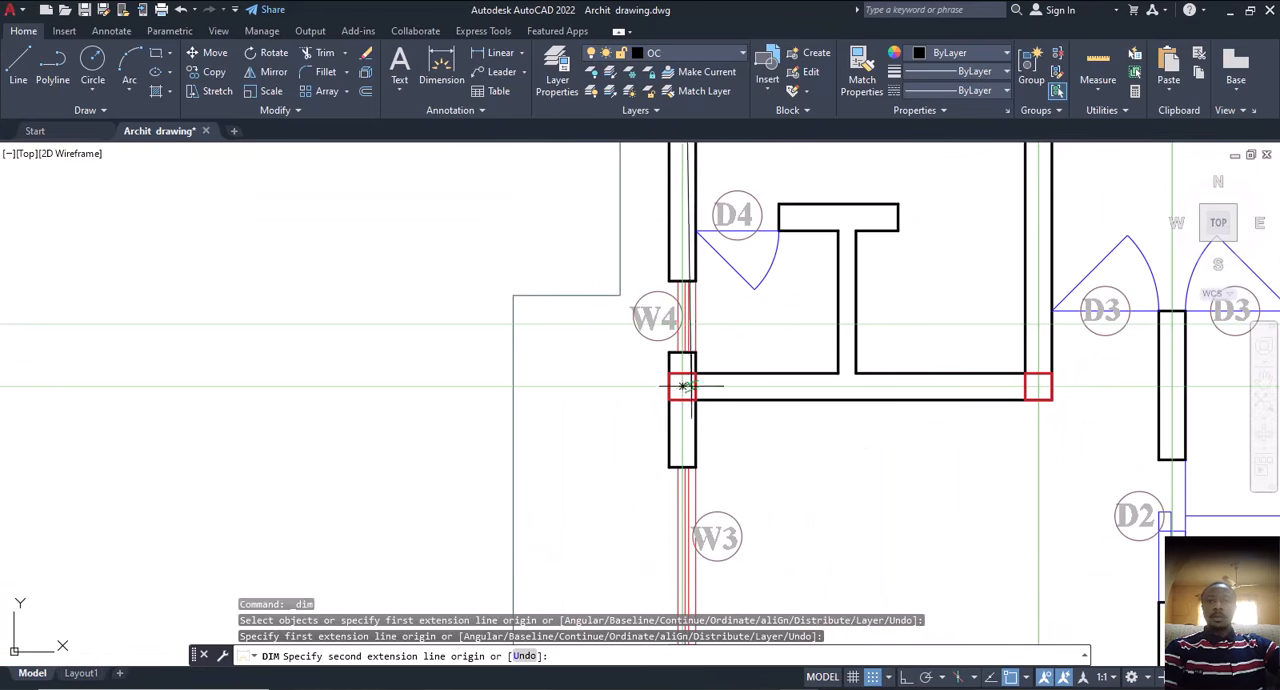
{"action": "scroll", "coordinate": [680, 386], "scroll_direction": "down", "scroll_amount": 2}
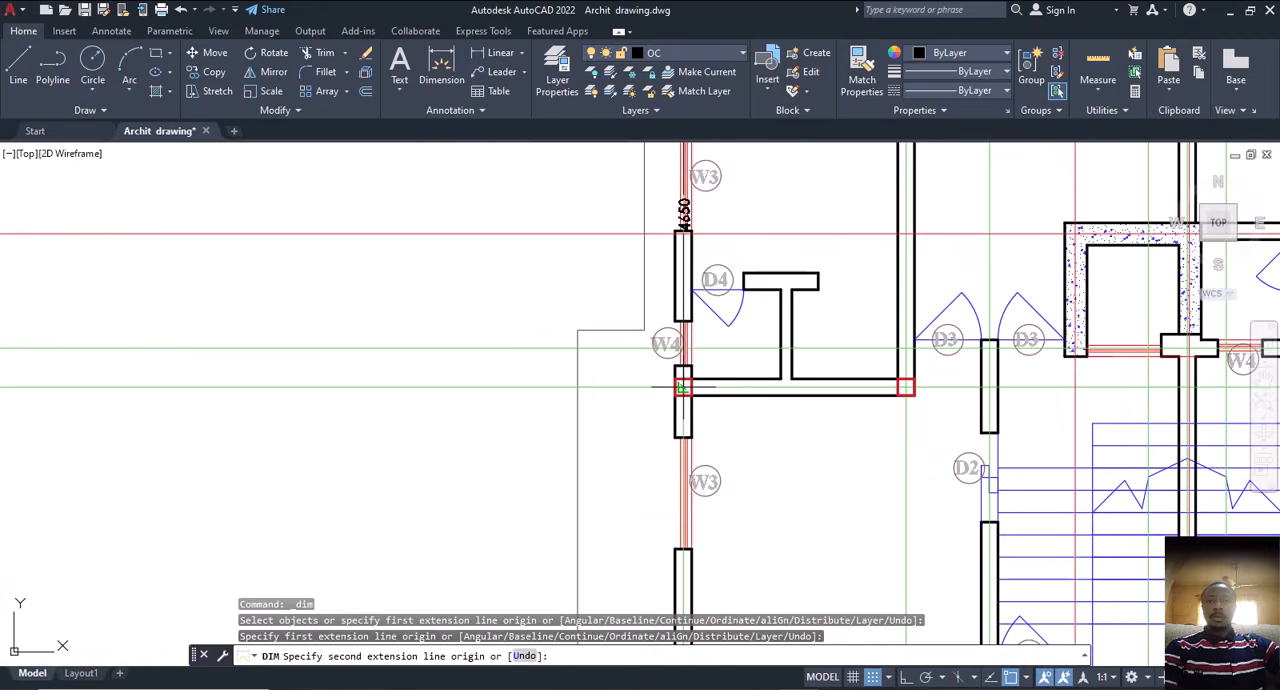
{"action": "left_click", "coordinate": [680, 386]}
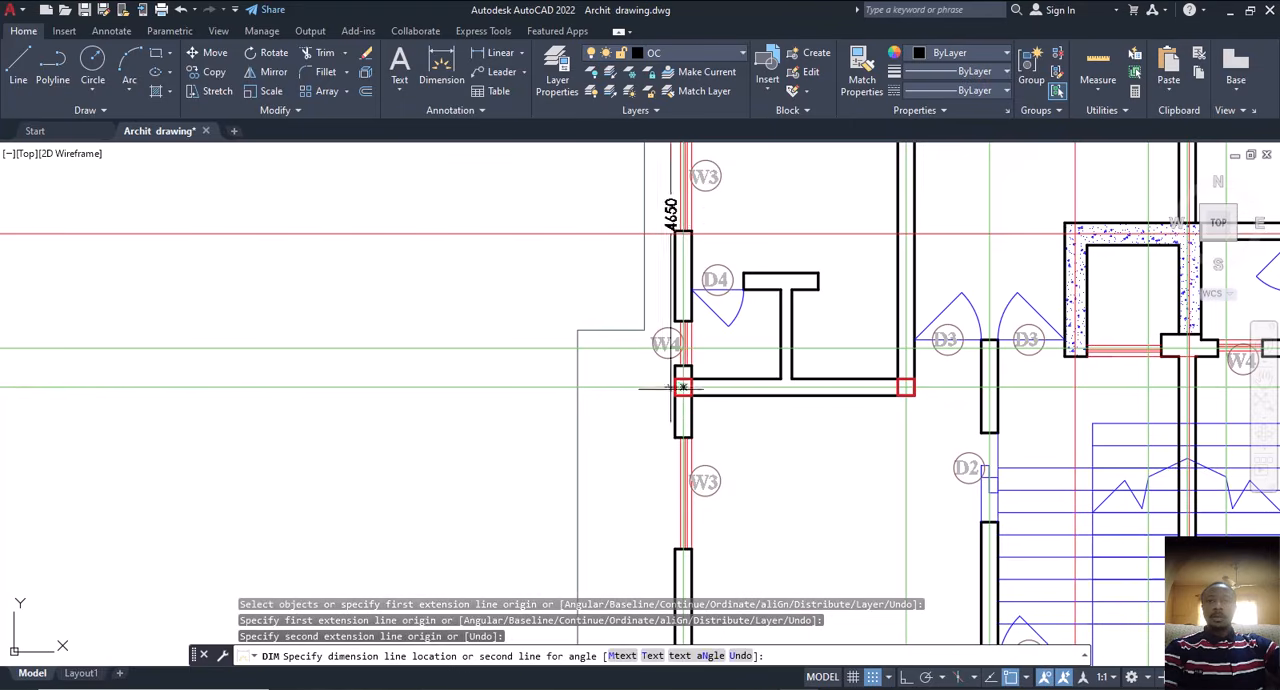
{"action": "scroll", "coordinate": [680, 386], "scroll_direction": "down", "scroll_amount": 5}
{"action": "scroll", "coordinate": [632, 350], "scroll_direction": "up", "scroll_amount": 5}
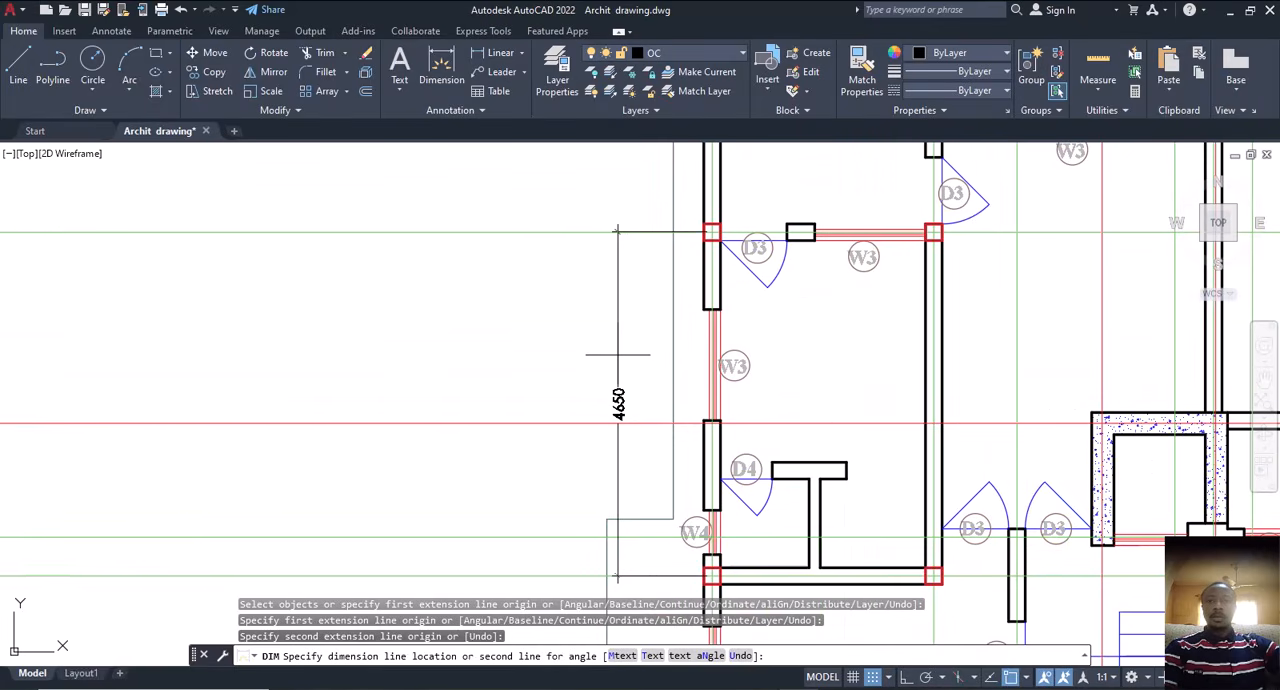
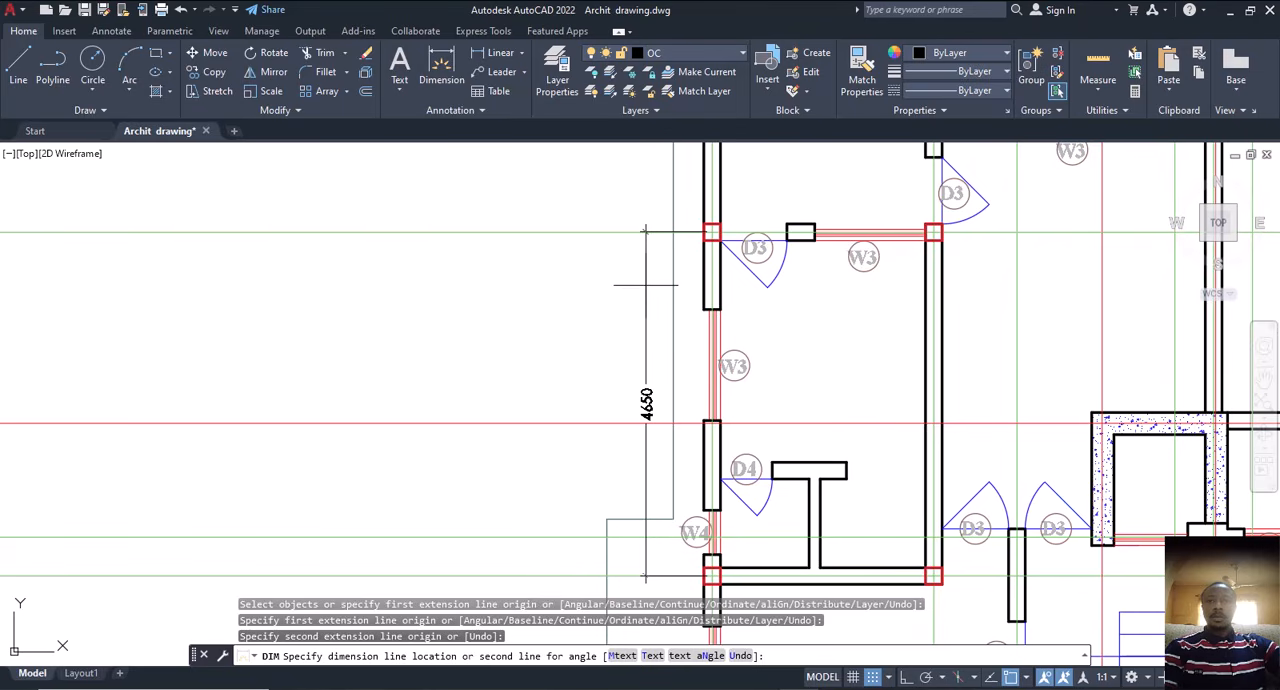
Step: Erase the T-shaped partition's cap lines and the D4 door's swing arc in the left room above the W4 cross wall
{"action": "key", "text": "Escape"}
{"action": "scroll", "coordinate": [643, 277], "scroll_direction": "down", "scroll_amount": 3}
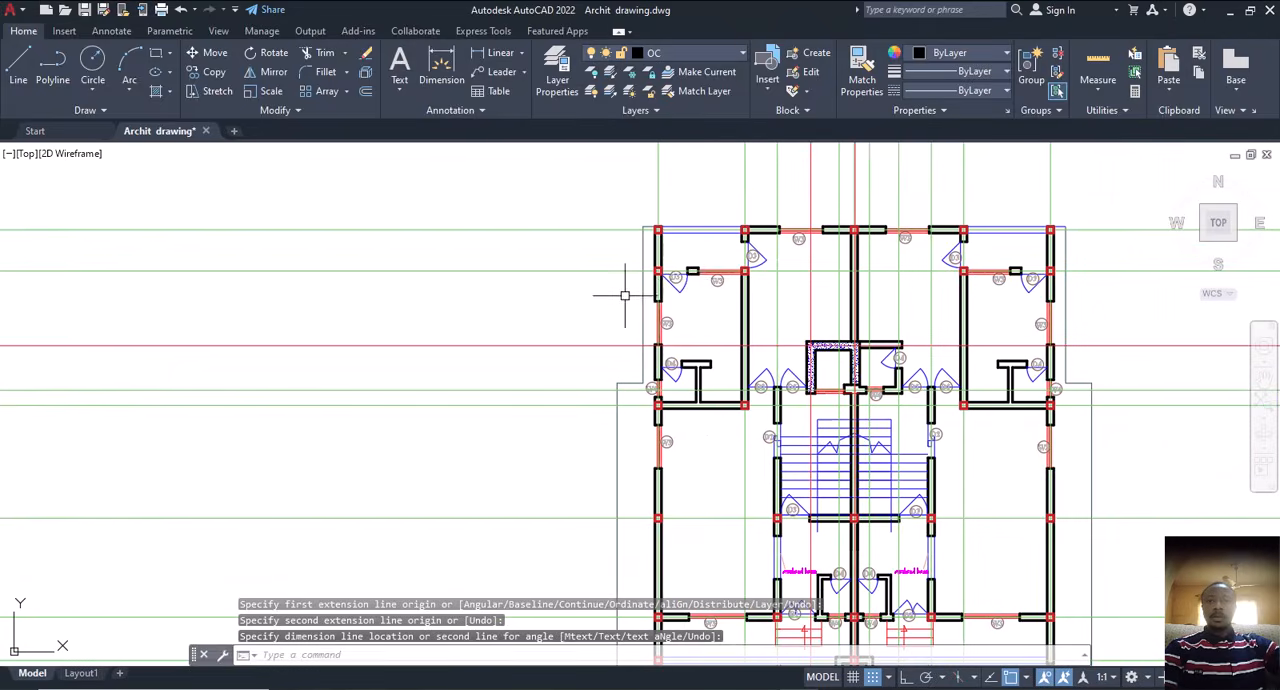
{"action": "scroll", "coordinate": [689, 278], "scroll_direction": "up", "scroll_amount": 2}
{"action": "scroll", "coordinate": [665, 330], "scroll_direction": "up", "scroll_amount": 5}
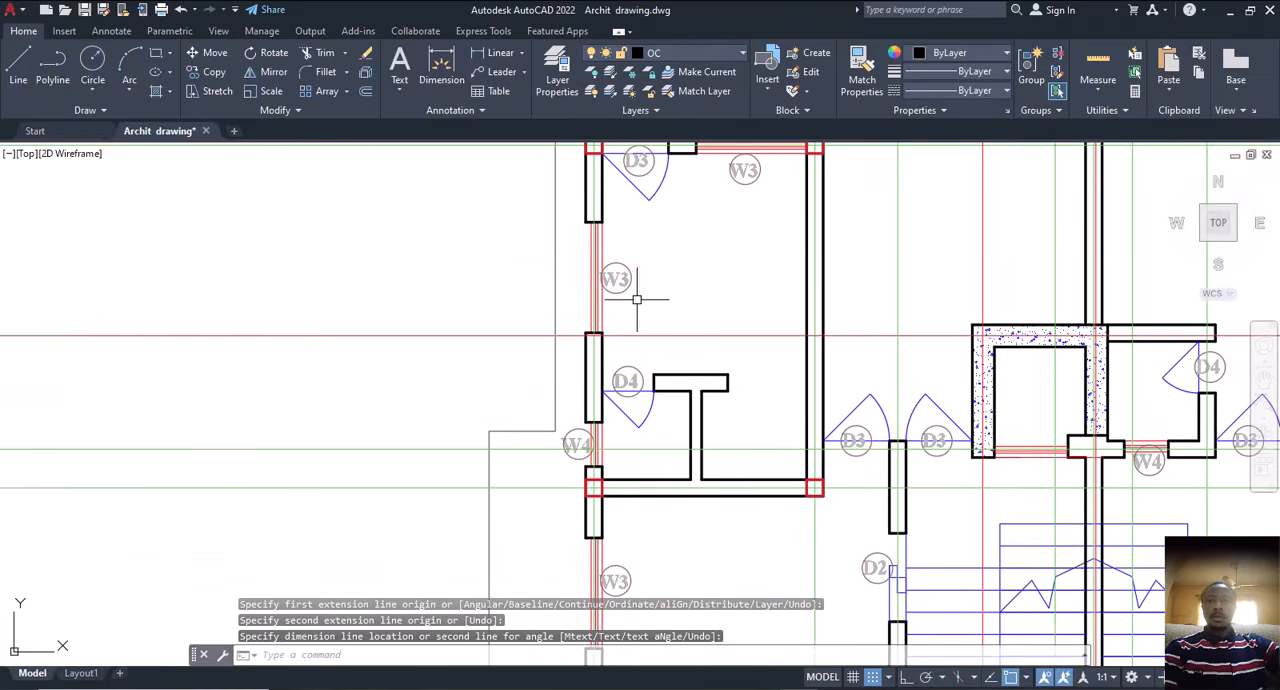
{"action": "left_click", "coordinate": [612, 298]}
{"action": "left_click", "coordinate": [822, 568]}
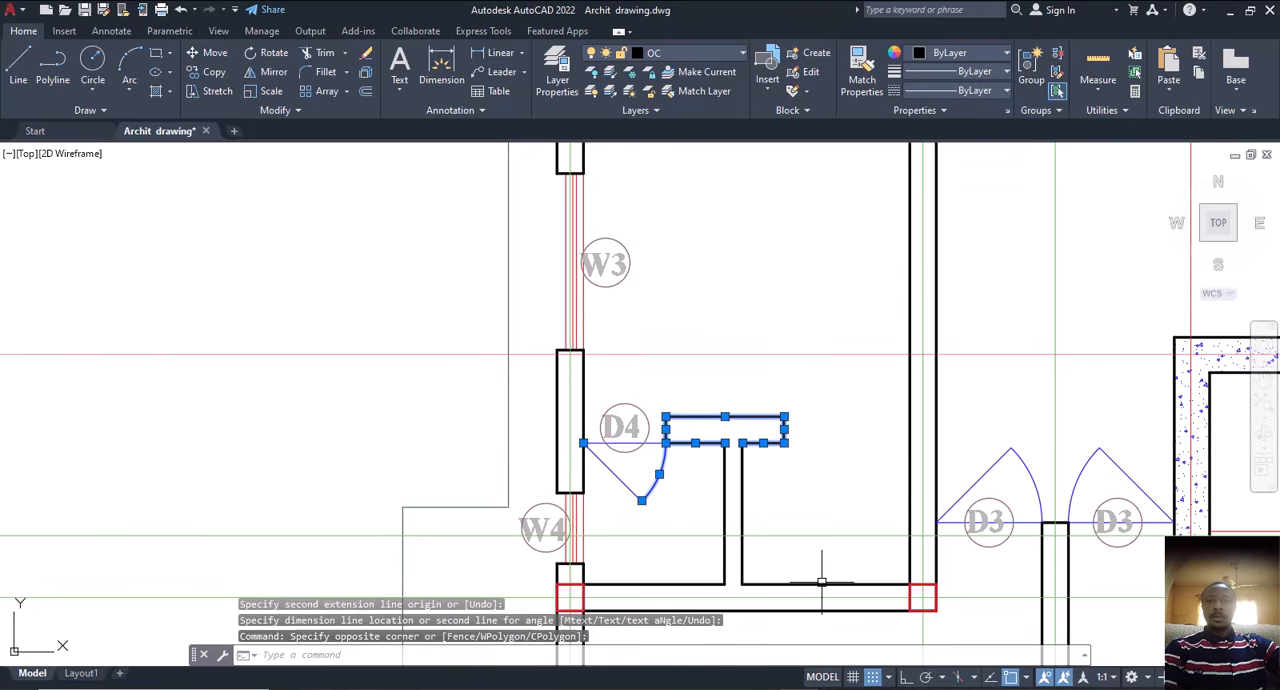
{"action": "key", "text": "Delete"}
Step: Erase the remaining D4 door lines, the door's tag and the partition's two stem lines in the left room
{"action": "middle_click_drag", "start_coordinate": [570, 352], "coordinate": [608, 256]}
{"action": "left_click", "coordinate": [705, 304]}
{"action": "left_click", "coordinate": [662, 398]}
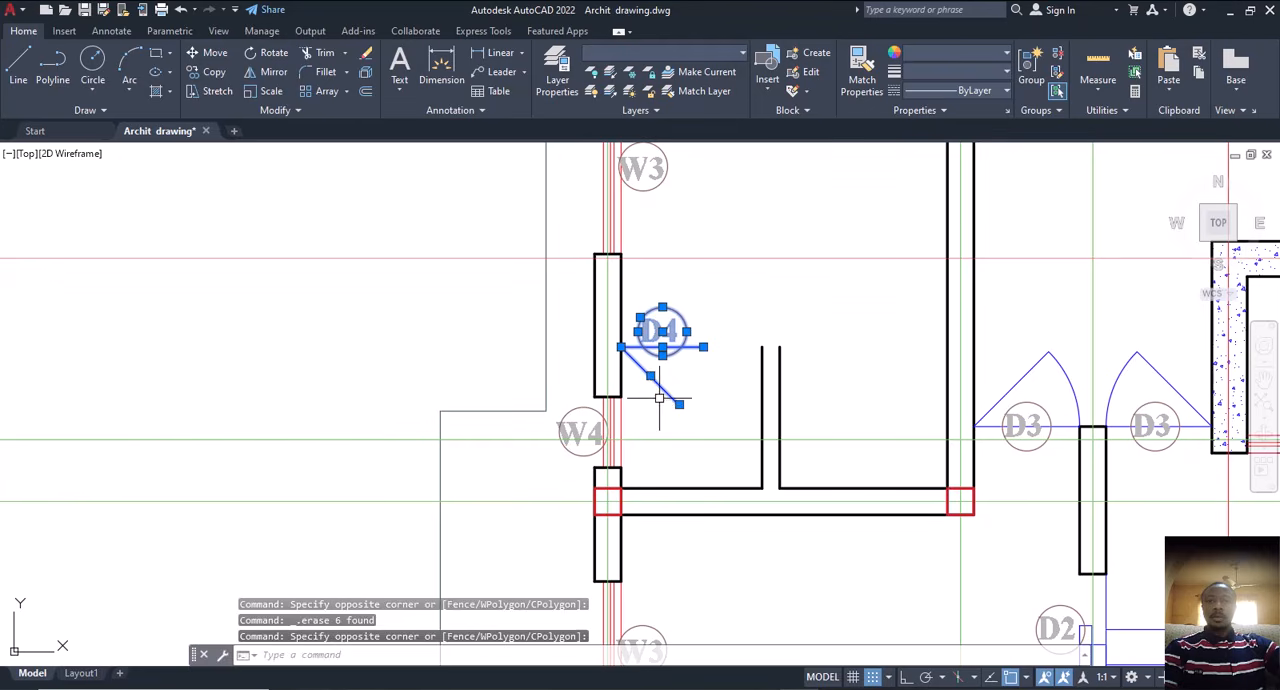
{"action": "key", "text": "Delete"}
{"action": "left_click", "coordinate": [815, 340]}
{"action": "left_click", "coordinate": [690, 397]}
{"action": "key", "text": "Delete"}
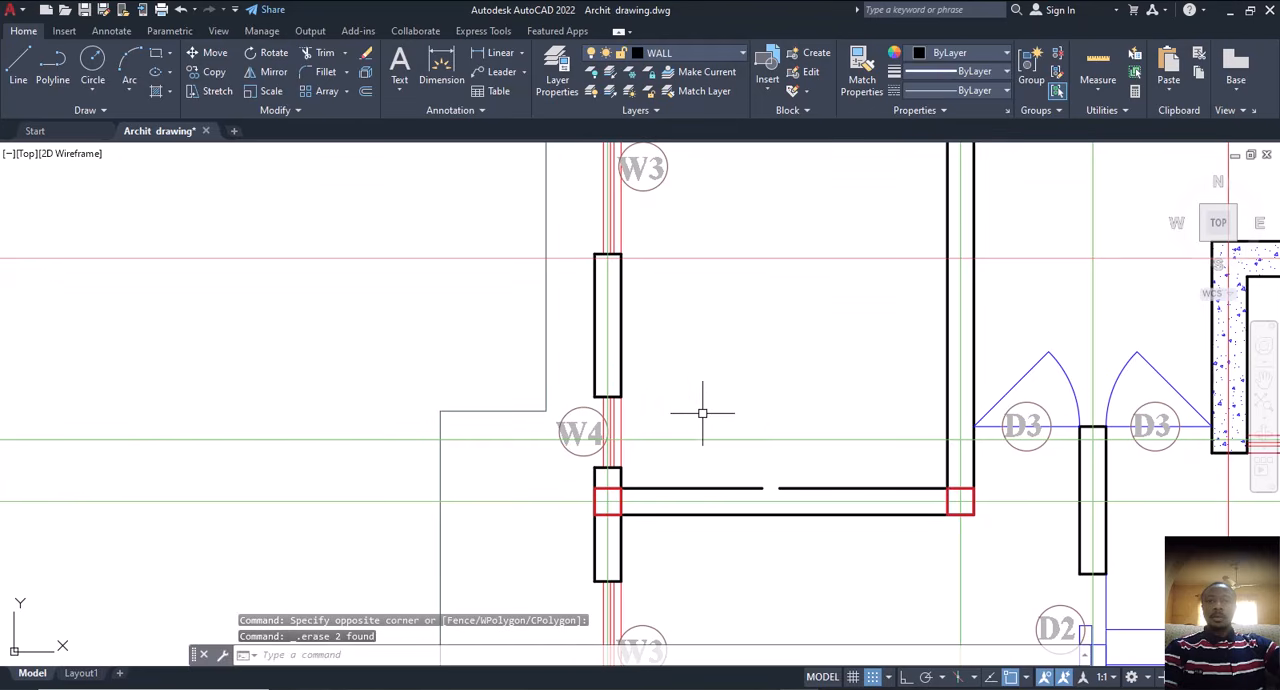
Step: Examine the left room from the D3/W3 wall down to the cross wall, including its surrounding column squares
{"action": "scroll", "coordinate": [700, 411], "scroll_direction": "down", "scroll_amount": 5}
{"action": "middle_click_drag", "start_coordinate": [700, 404], "coordinate": [662, 444]}
{"action": "scroll", "coordinate": [660, 443], "scroll_direction": "up", "scroll_amount": 4}
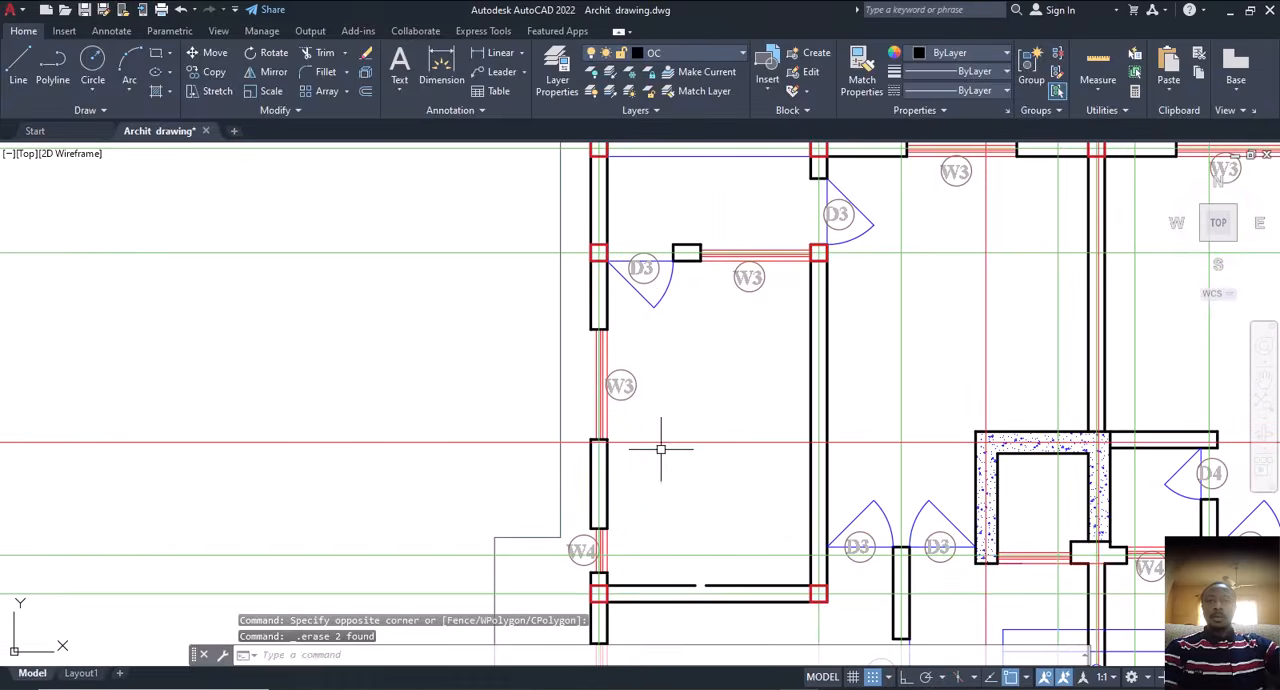
{"action": "mouse_move", "coordinate": [714, 205]}
{"action": "middle_mouse_down"}
{"action": "mouse_move", "coordinate": [663, 236]}
{"action": "mouse_move", "coordinate": [663, 278]}
{"action": "middle_mouse_up"}
{"action": "middle_click_drag", "start_coordinate": [689, 423], "coordinate": [663, 286]}
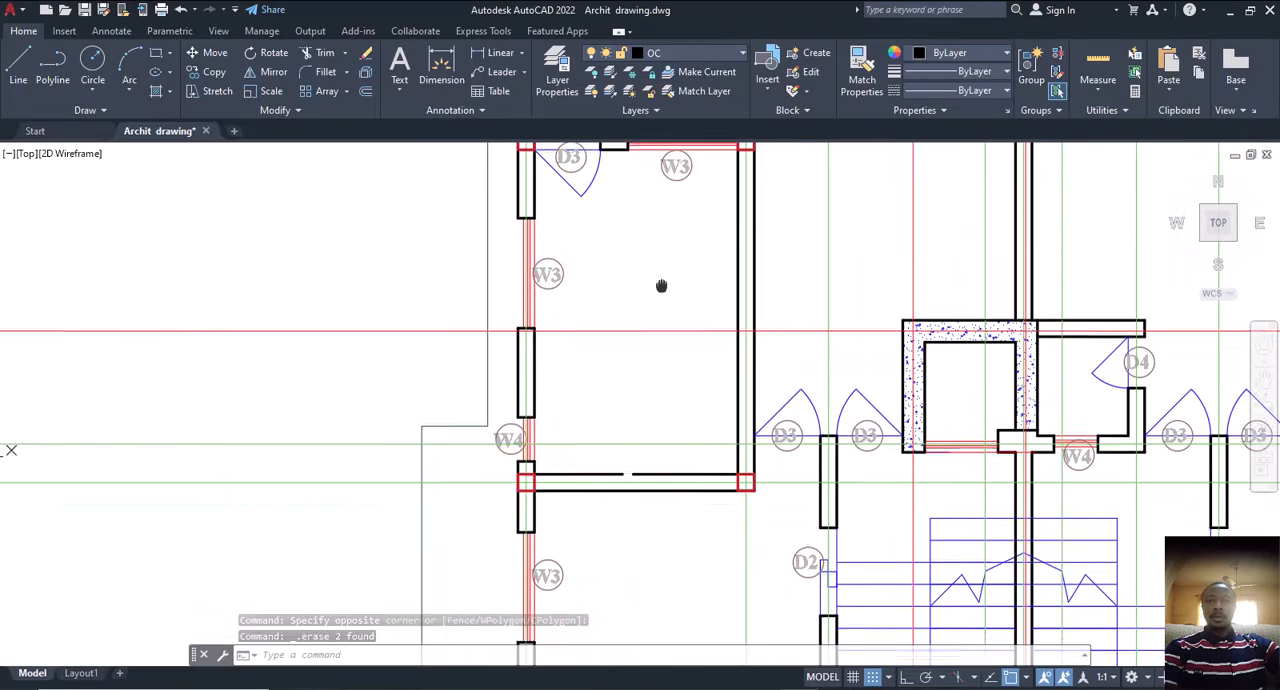
{"action": "scroll", "coordinate": [634, 437], "scroll_direction": "down", "scroll_amount": 2}
{"action": "scroll", "coordinate": [634, 437], "scroll_direction": "down", "scroll_amount": 2}
{"action": "middle_click_drag", "start_coordinate": [703, 416], "coordinate": [712, 430]}
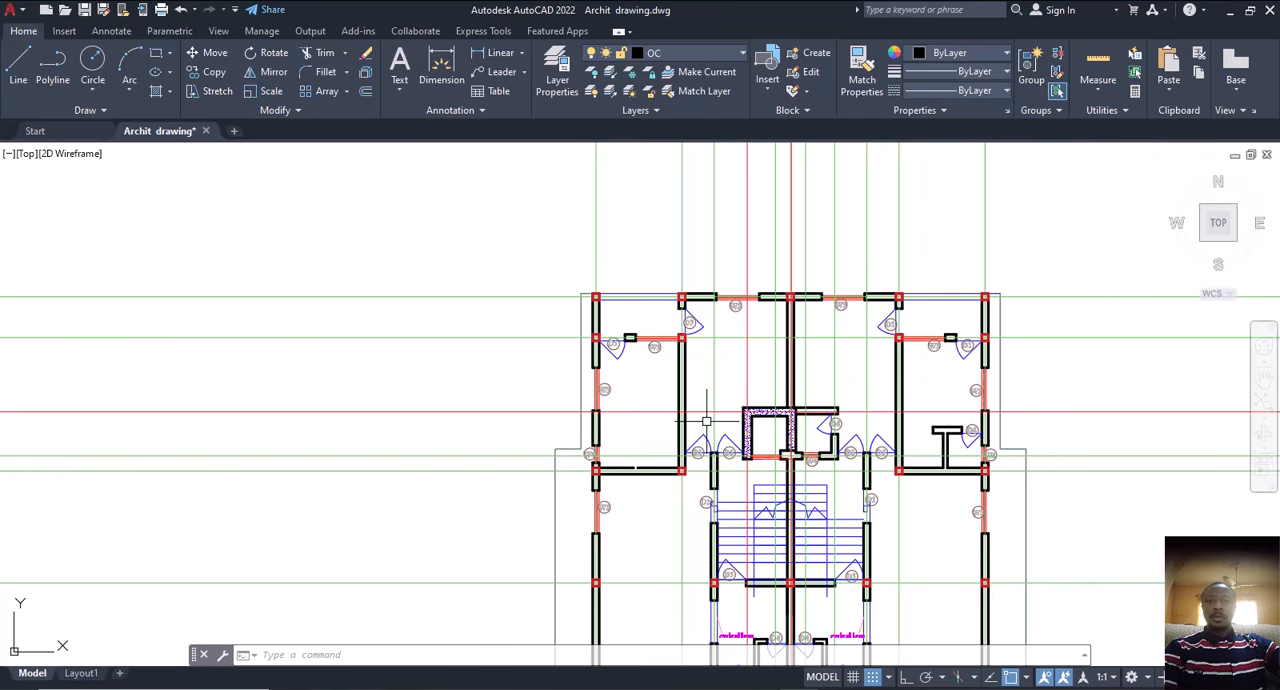
Step: Check the spans from the square above the left D3 door across to the centre wall's square and down to the cross wall's square
{"action": "left_click", "coordinate": [445, 65]}
{"action": "scroll", "coordinate": [684, 256], "scroll_direction": "up", "scroll_amount": 6}
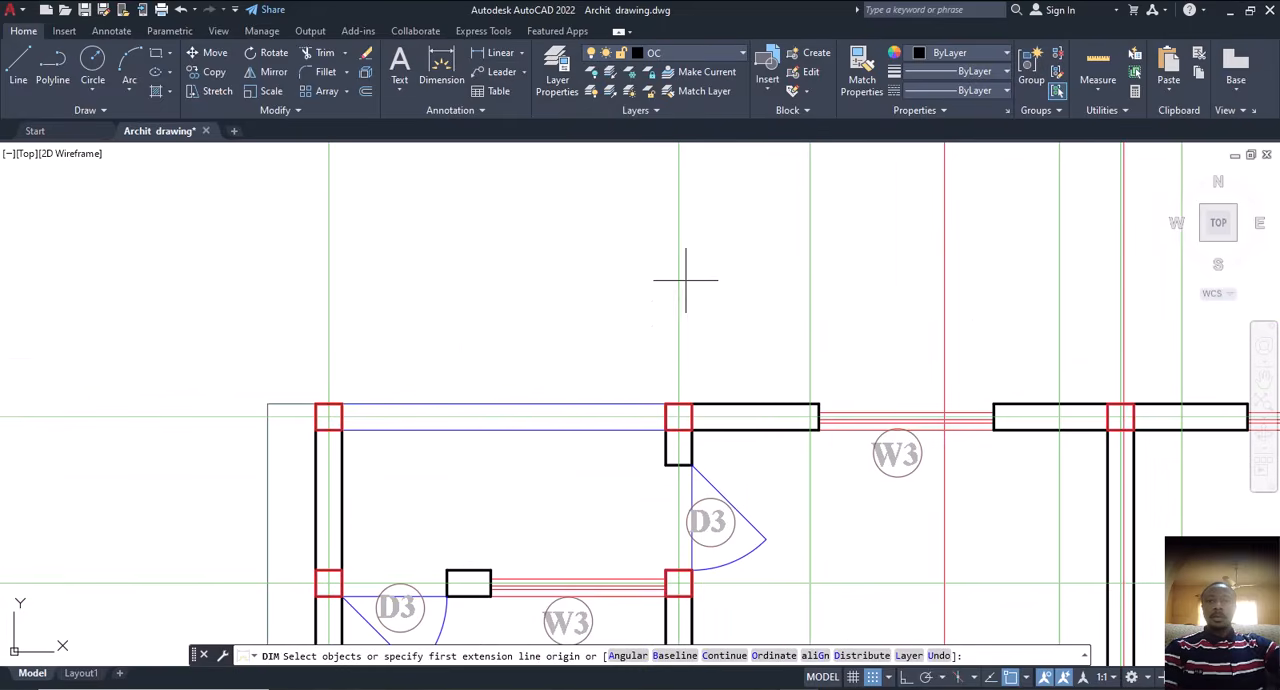
{"action": "left_click", "coordinate": [679, 416]}
{"action": "scroll", "coordinate": [700, 418], "scroll_direction": "down", "scroll_amount": 2}
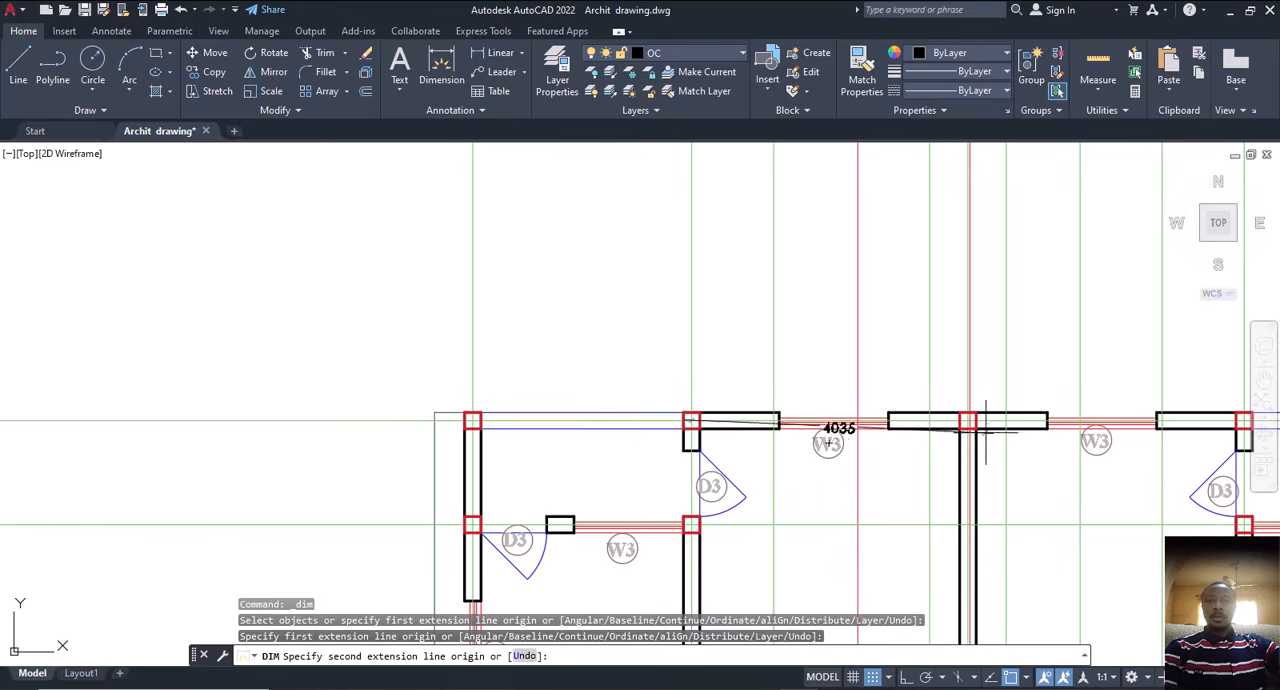
{"action": "scroll", "coordinate": [972, 422], "scroll_direction": "up", "scroll_amount": 4}
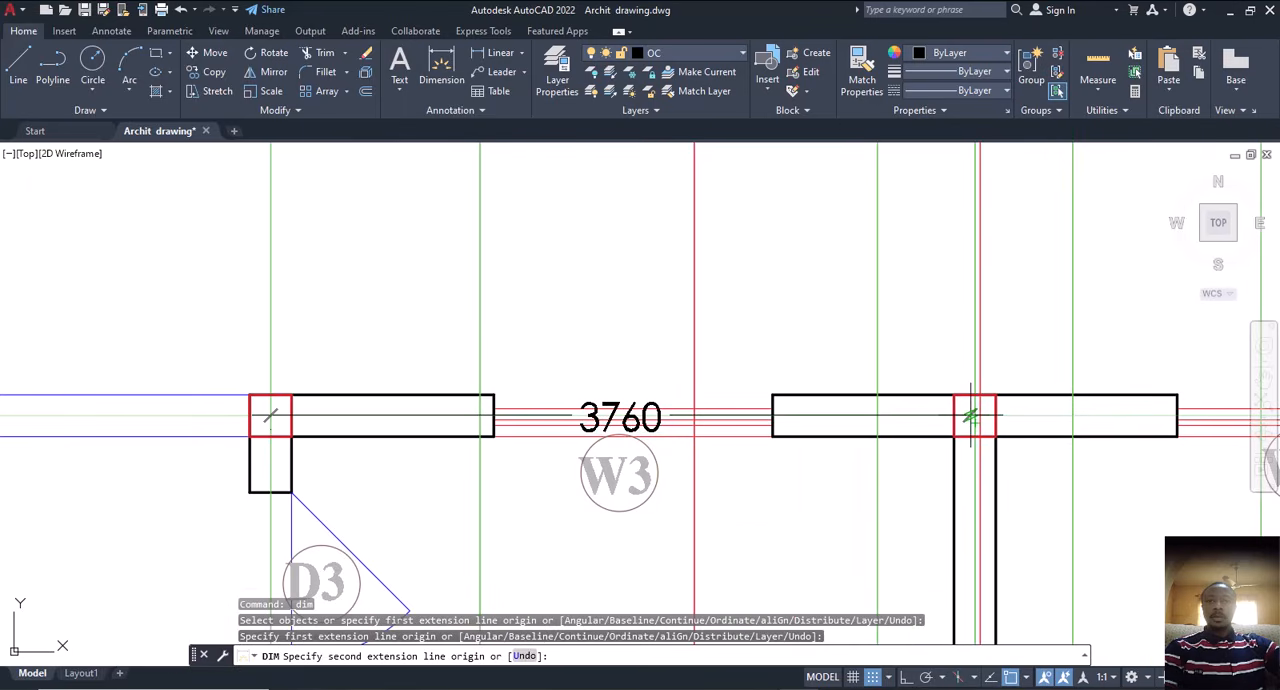
{"action": "scroll", "coordinate": [972, 414], "scroll_direction": "up", "scroll_amount": 4}
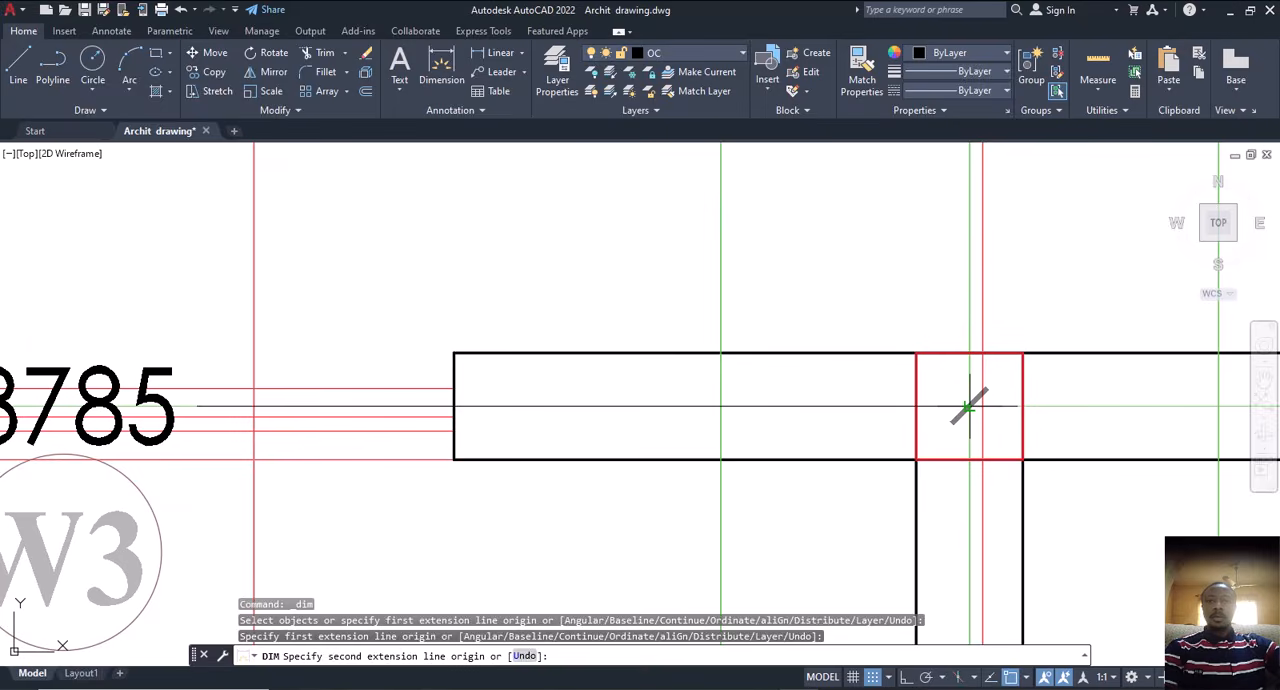
{"action": "scroll", "coordinate": [968, 408], "scroll_direction": "down", "scroll_amount": 2}
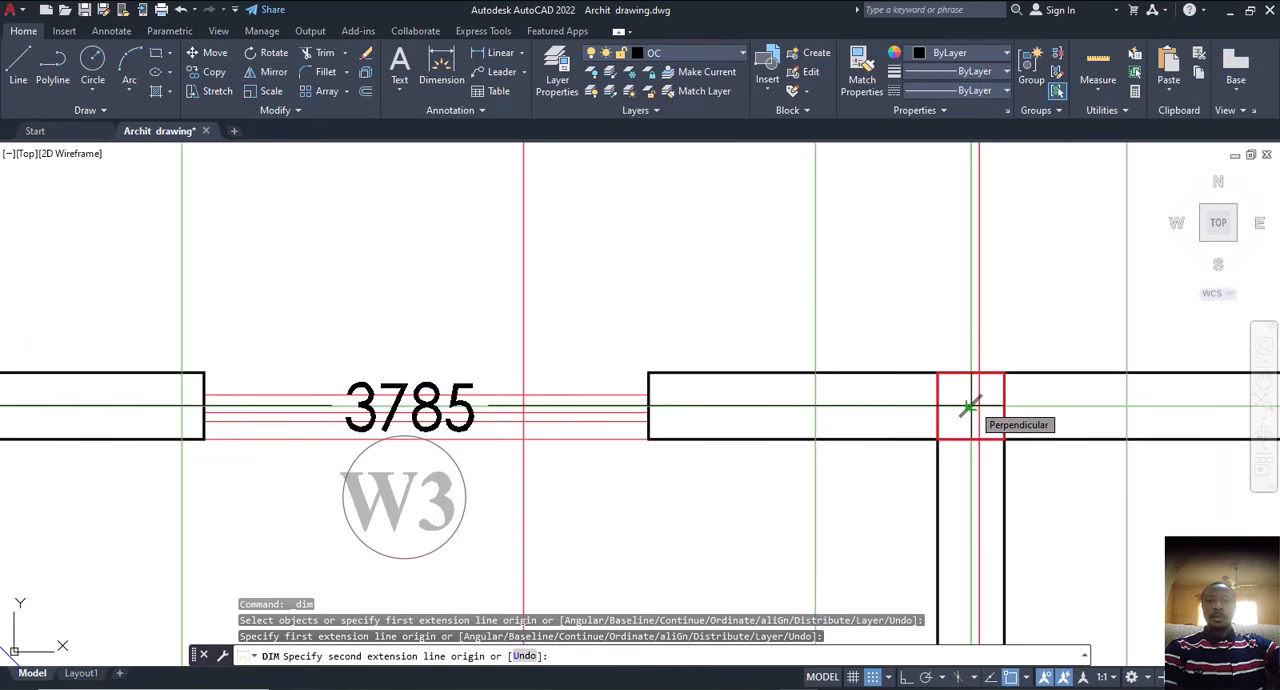
{"action": "scroll", "coordinate": [968, 408], "scroll_direction": "down", "scroll_amount": 9}
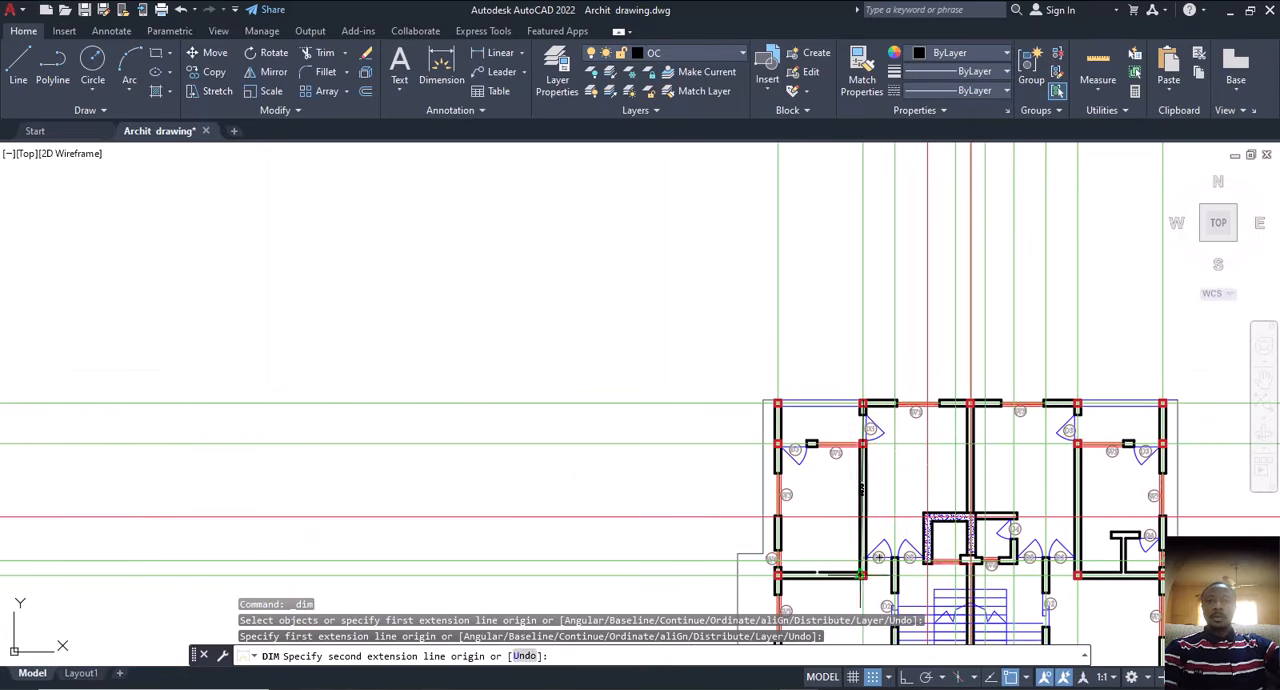
{"action": "scroll", "coordinate": [861, 575], "scroll_direction": "up", "scroll_amount": 4}
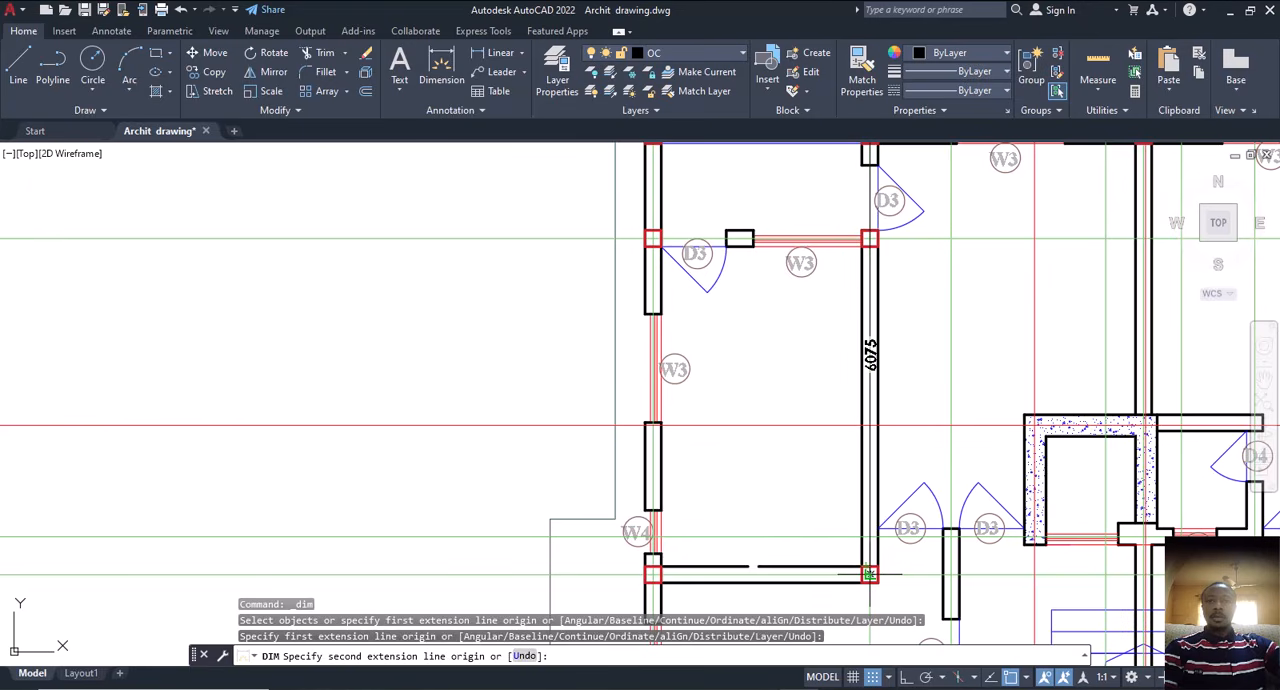
{"action": "scroll", "coordinate": [869, 575], "scroll_direction": "down", "scroll_amount": 4}
{"action": "key", "text": "Escape"}
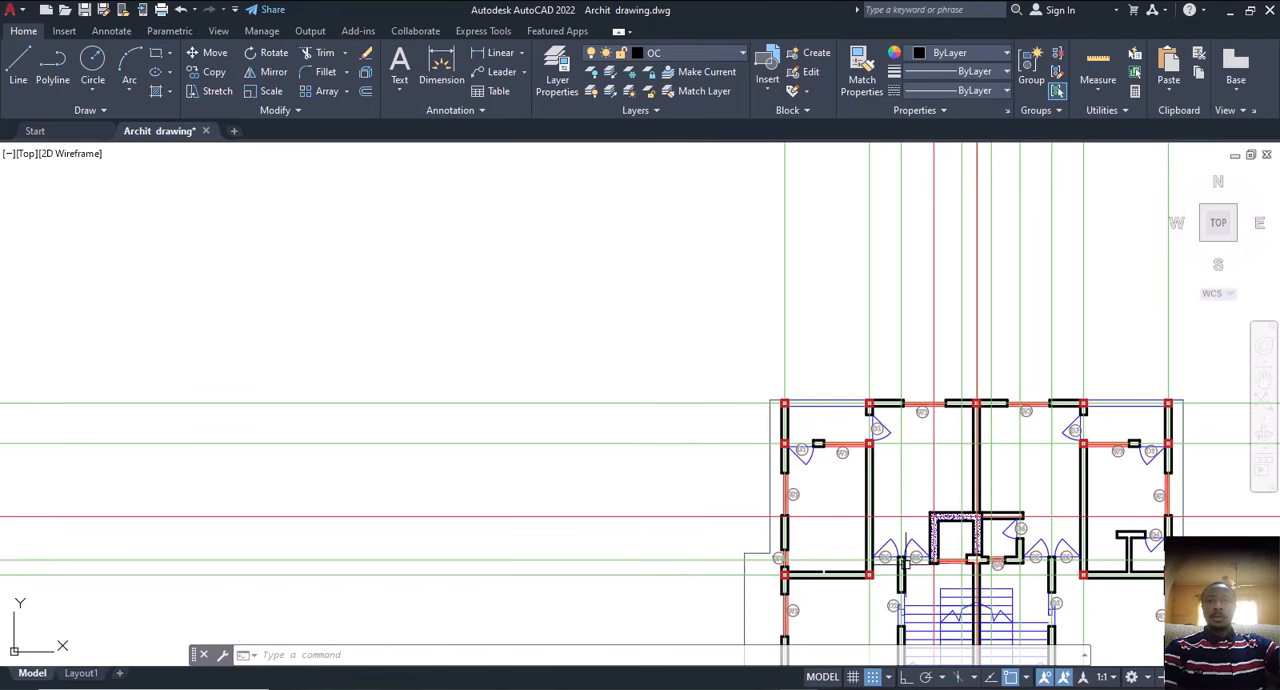
Step: Measure the lower left room's width to the D2 wall line and its length from the W4 cross wall square to the lower W3 wall square
{"action": "middle_click_drag", "start_coordinate": [879, 500], "coordinate": [744, 478]}
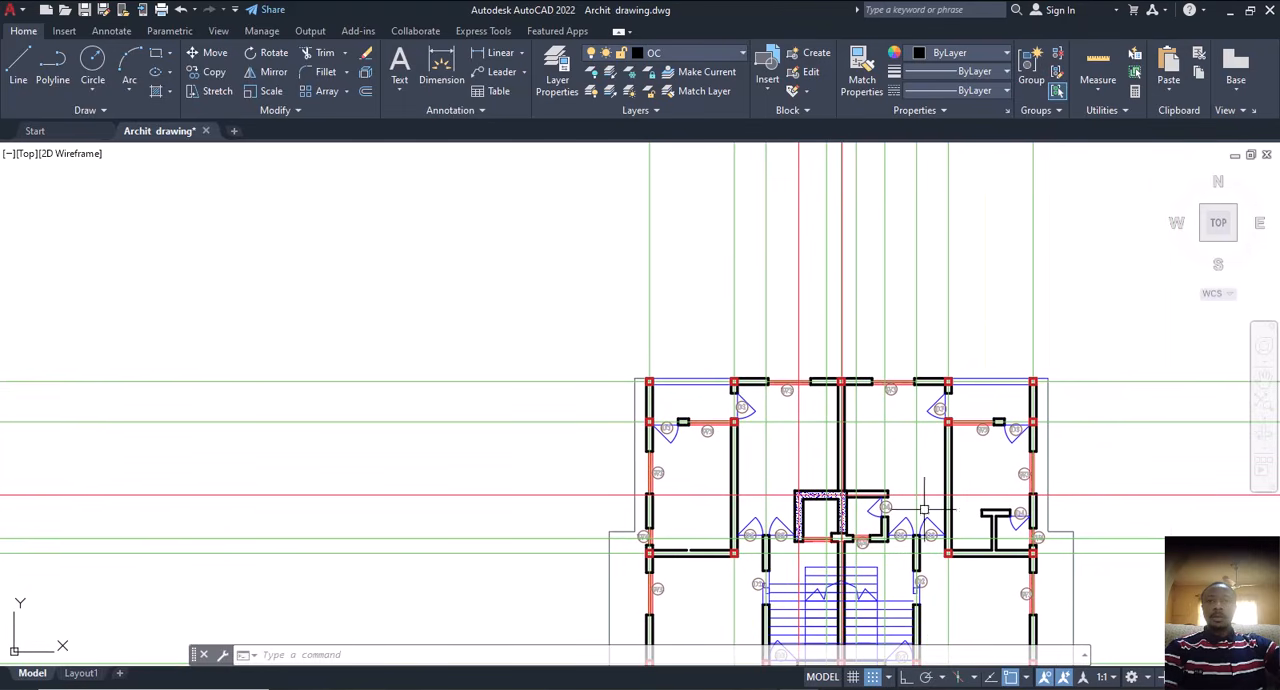
{"action": "middle_click_drag", "start_coordinate": [924, 510], "coordinate": [986, 324]}
{"action": "left_click", "coordinate": [443, 67]}
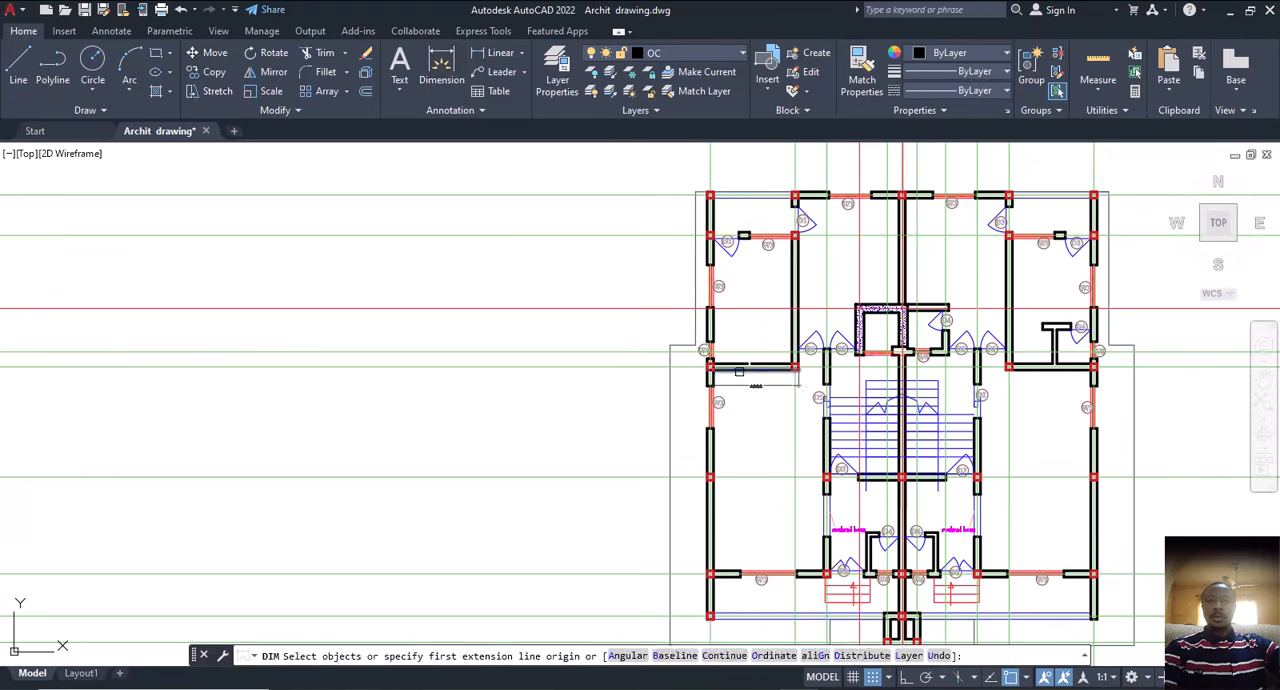
{"action": "scroll", "coordinate": [739, 371], "scroll_direction": "up", "scroll_amount": 5}
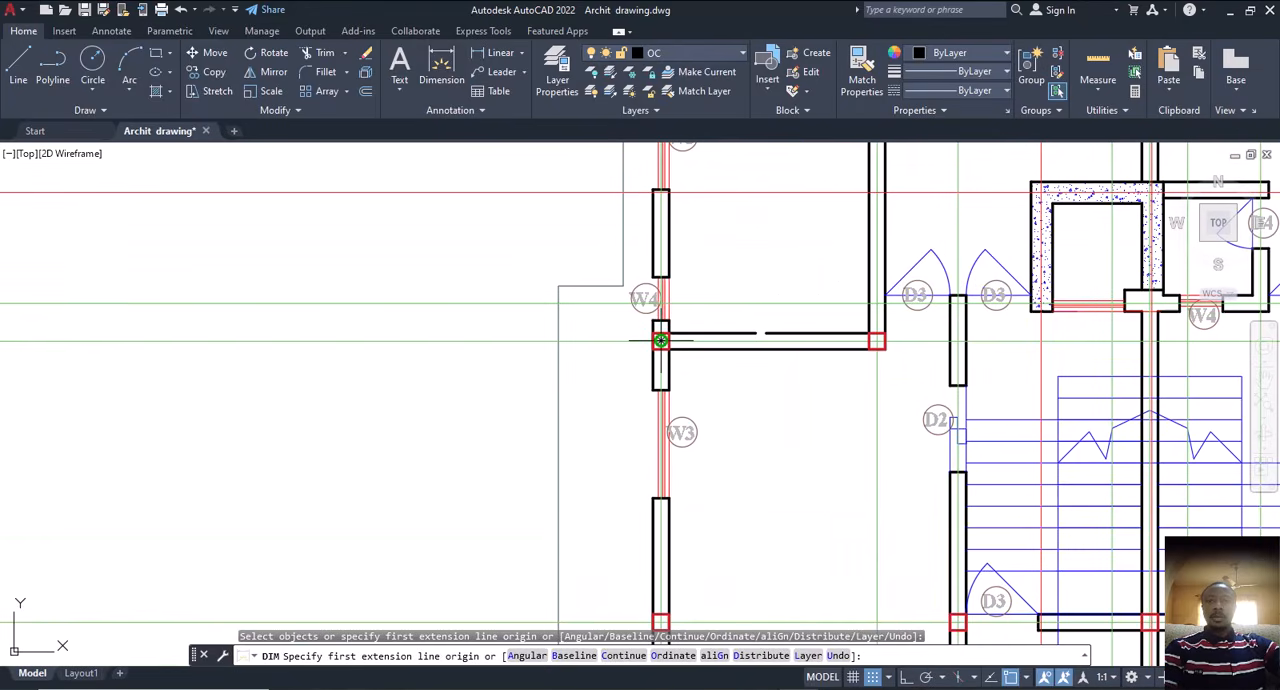
{"action": "left_click", "coordinate": [661, 340]}
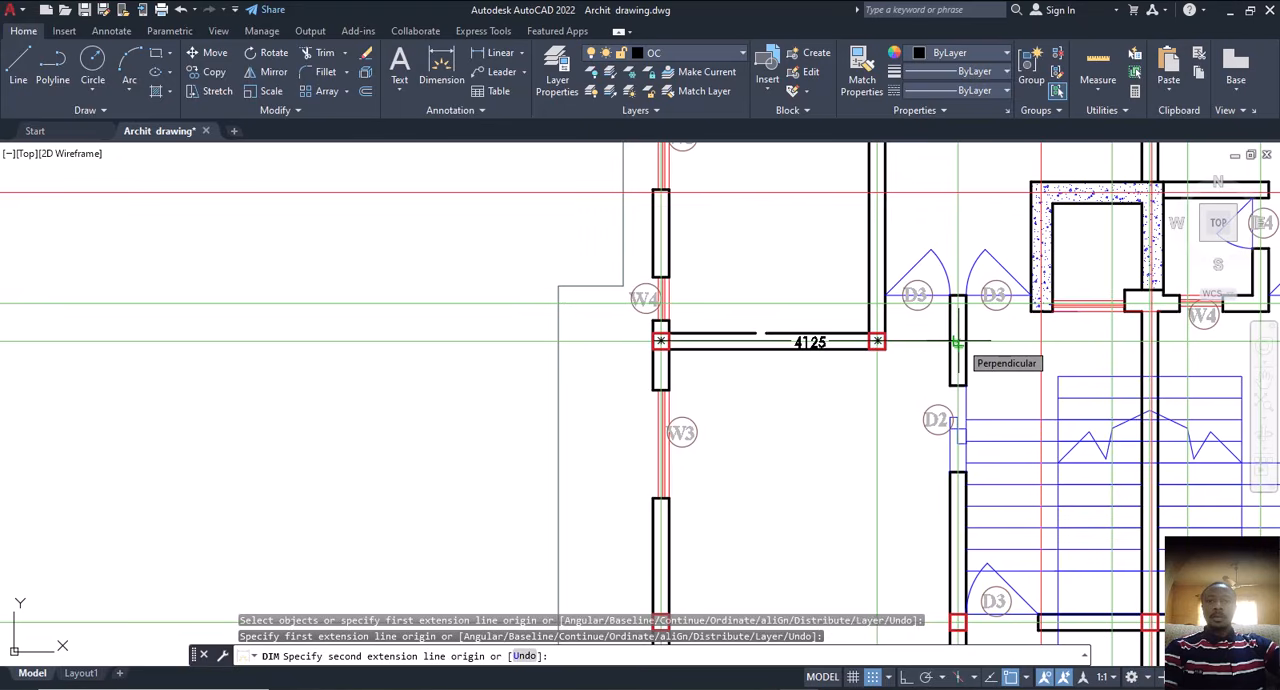
{"action": "scroll", "coordinate": [957, 342], "scroll_direction": "down", "scroll_amount": 5}
{"action": "scroll", "coordinate": [880, 480], "scroll_direction": "up", "scroll_amount": 4}
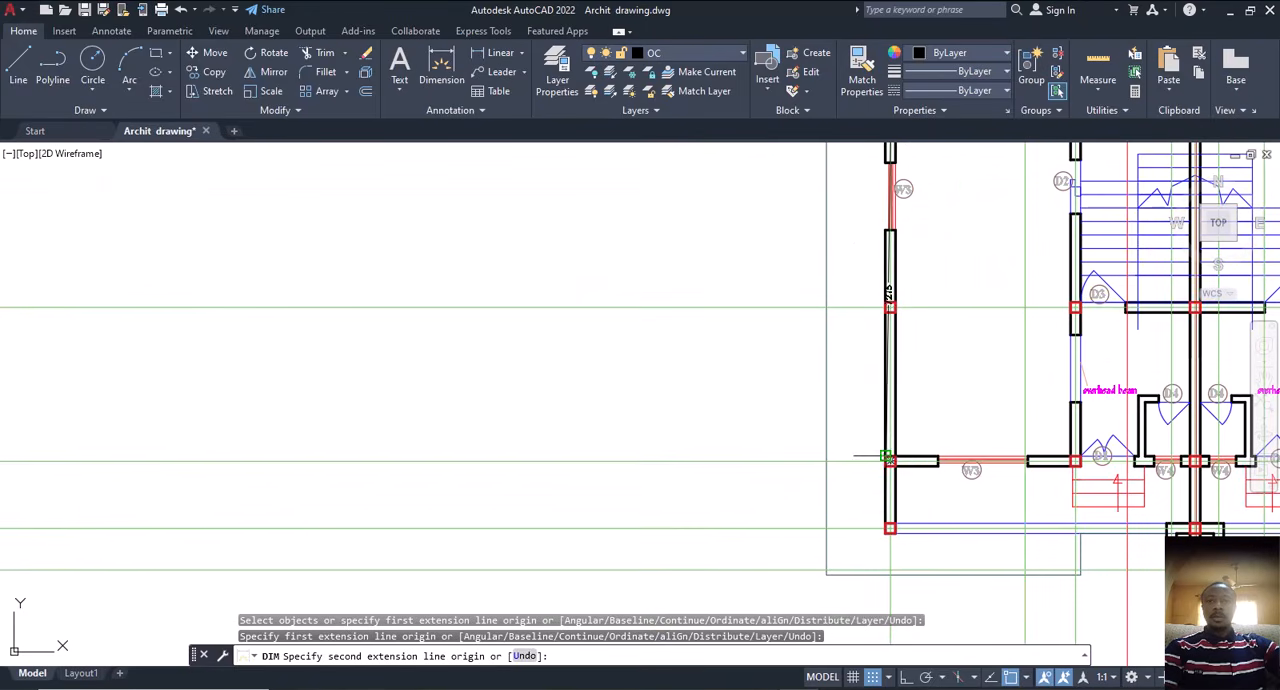
{"action": "left_click", "coordinate": [890, 461]}
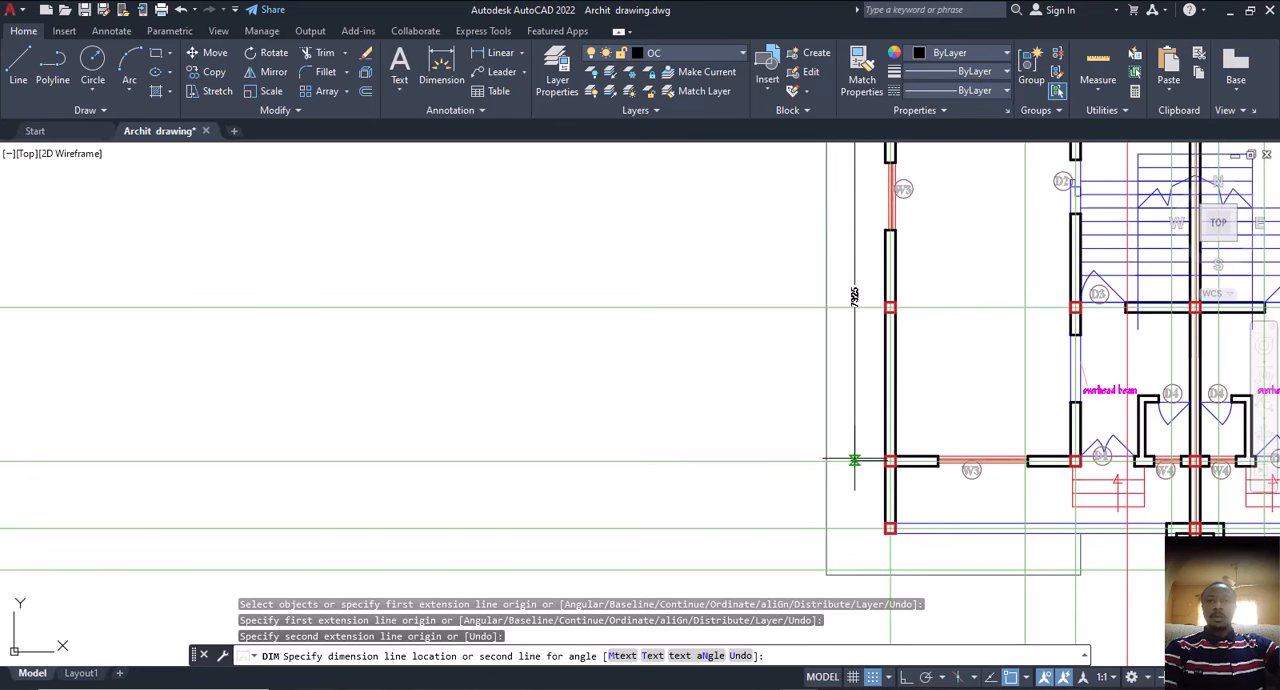
{"action": "scroll", "coordinate": [822, 362], "scroll_direction": "up", "scroll_amount": 5}
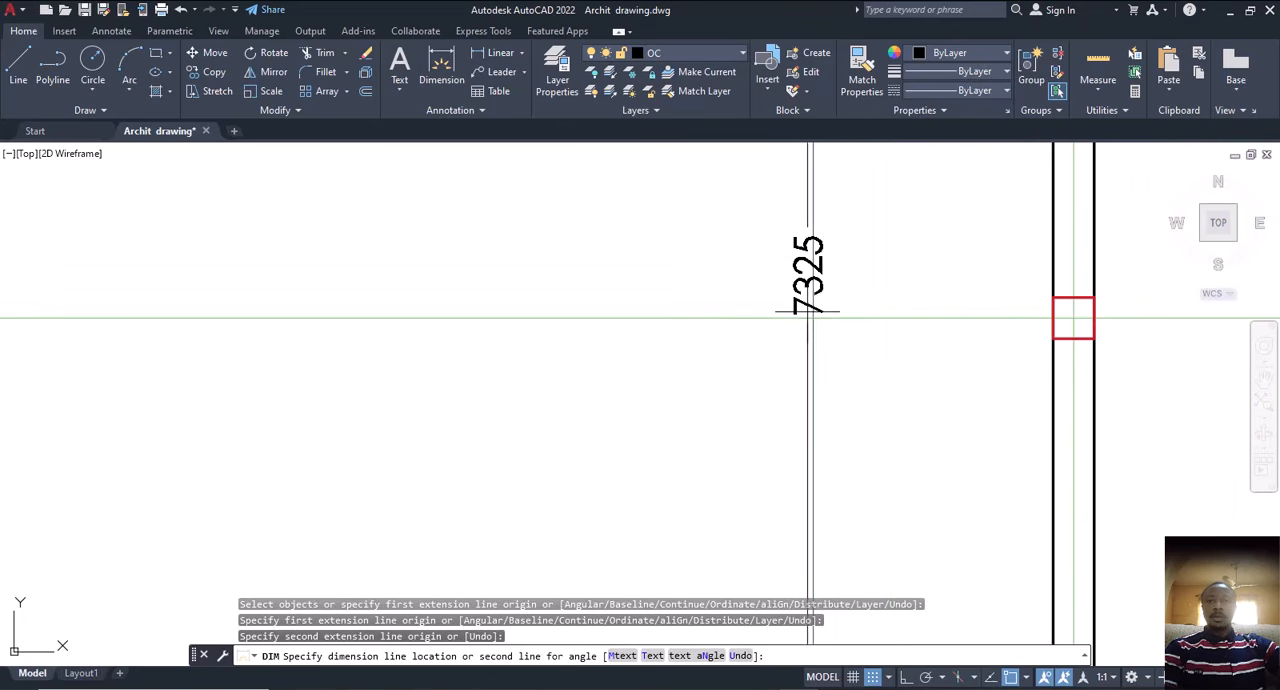
{"action": "left_click", "coordinate": [694, 330]}
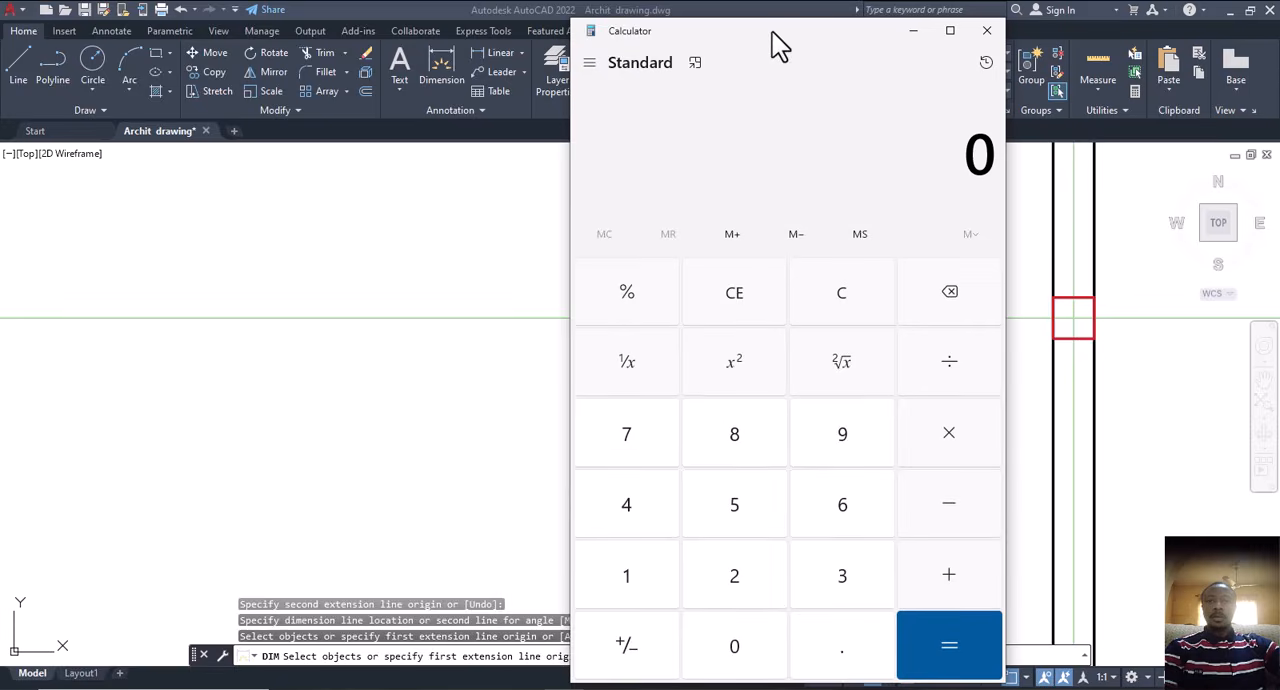
Step: Switch to Calculator and enter the room's width as 4.125
{"action": "left_click_drag", "start_coordinate": [772, 32], "coordinate": [325, 57]}
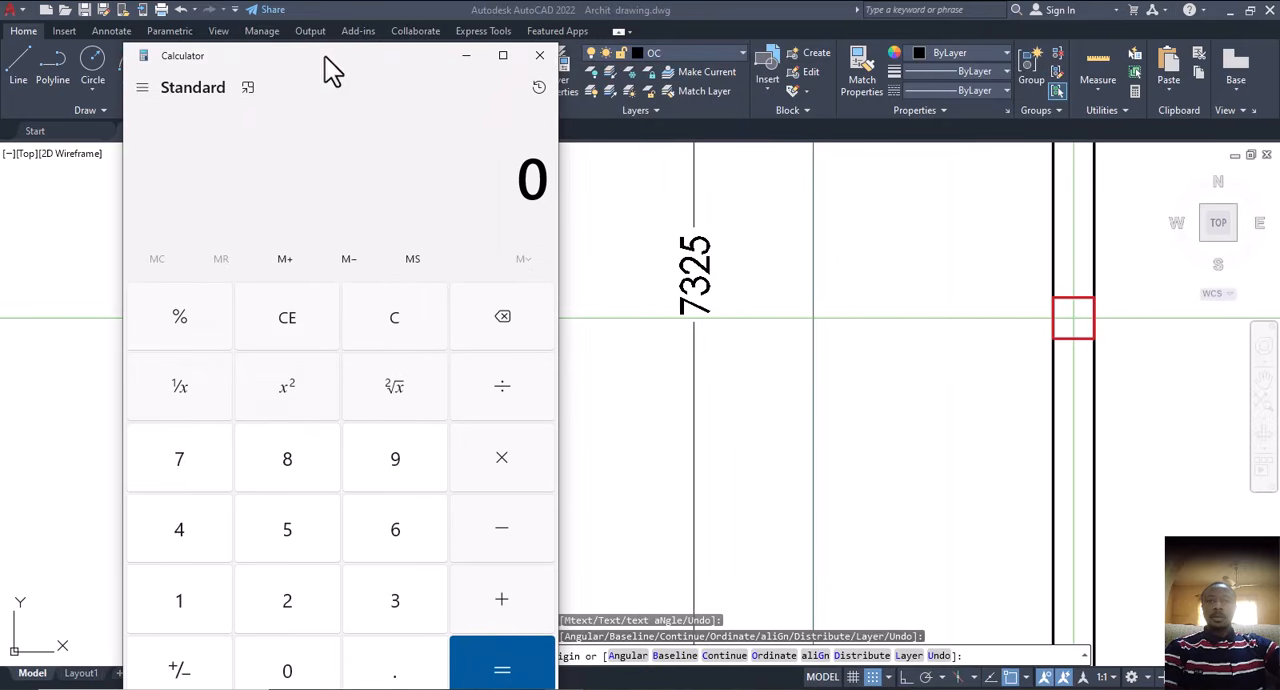
{"action": "left_click", "coordinate": [184, 545]}
{"action": "left_click", "coordinate": [372, 670]}
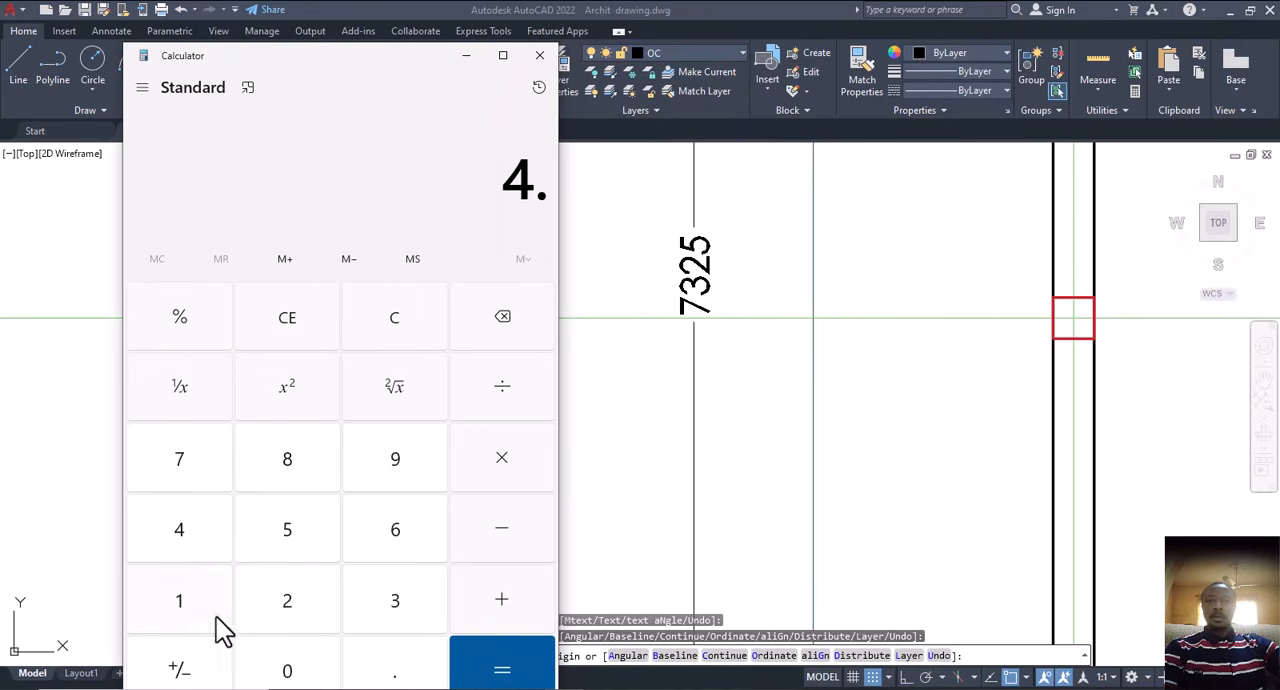
{"action": "left_click", "coordinate": [307, 612]}
{"action": "left_click", "coordinate": [297, 500]}
{"action": "left_click", "coordinate": [505, 325]}
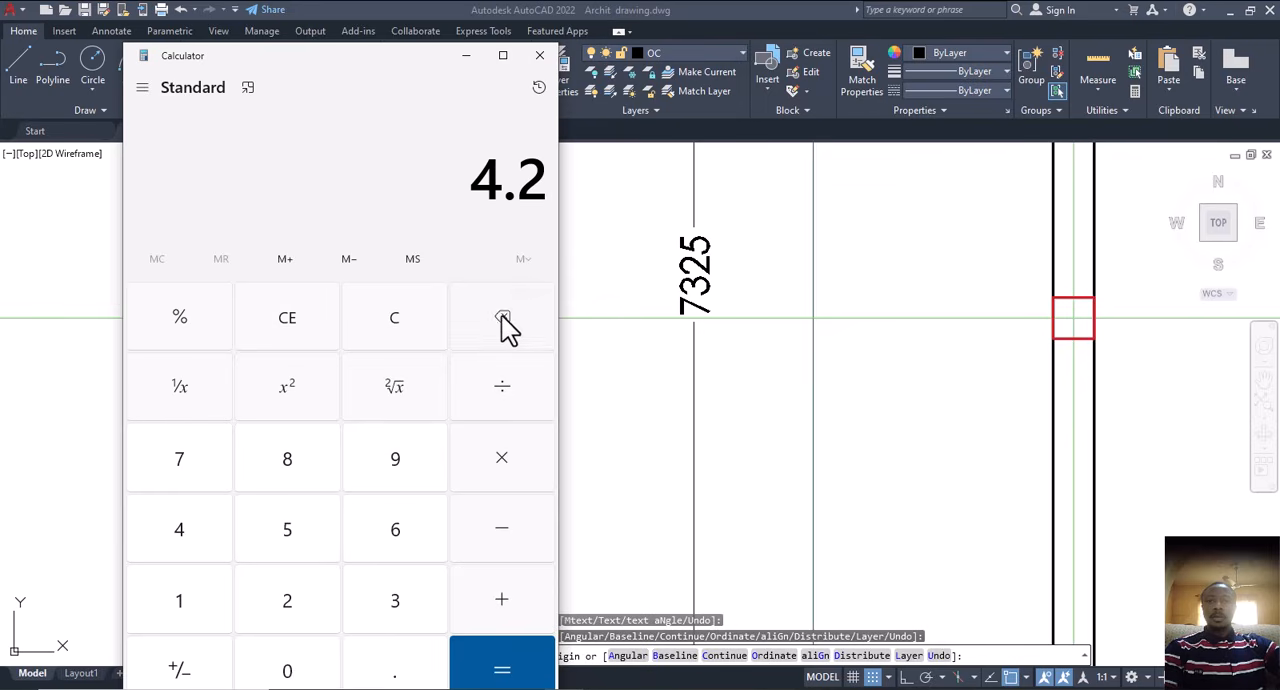
{"action": "left_click", "coordinate": [505, 325]}
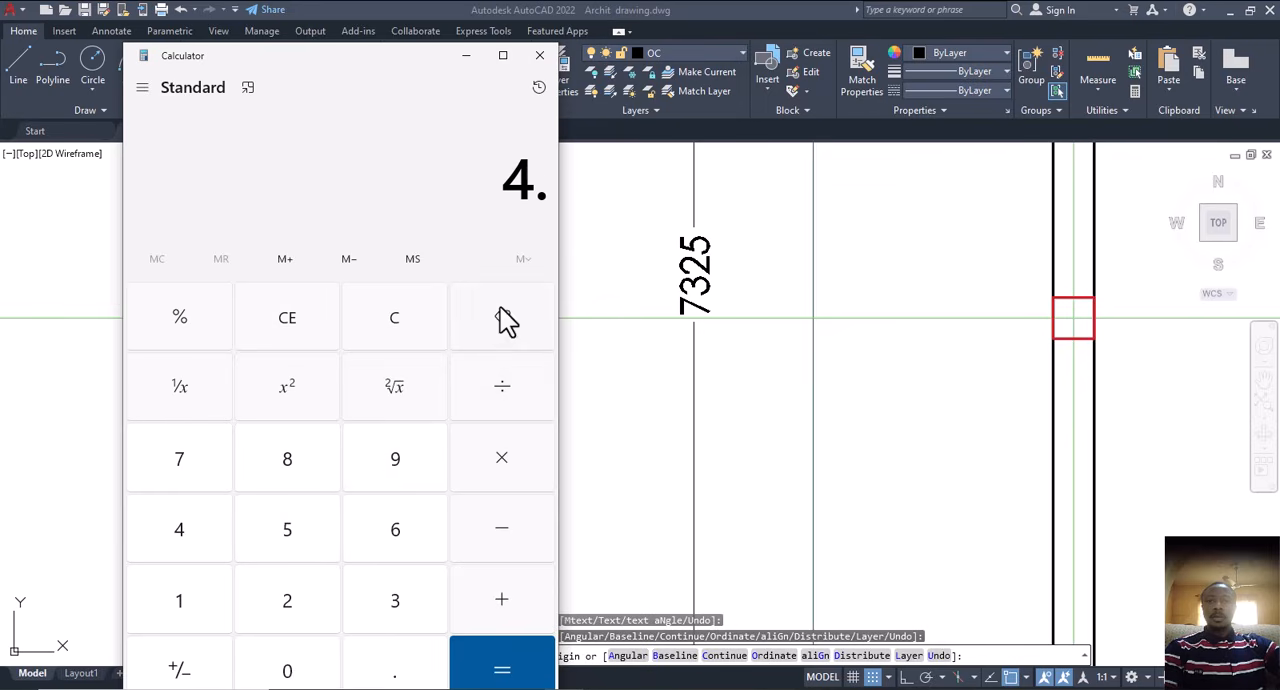
{"action": "left_click", "coordinate": [200, 599]}
{"action": "left_click", "coordinate": [282, 606]}
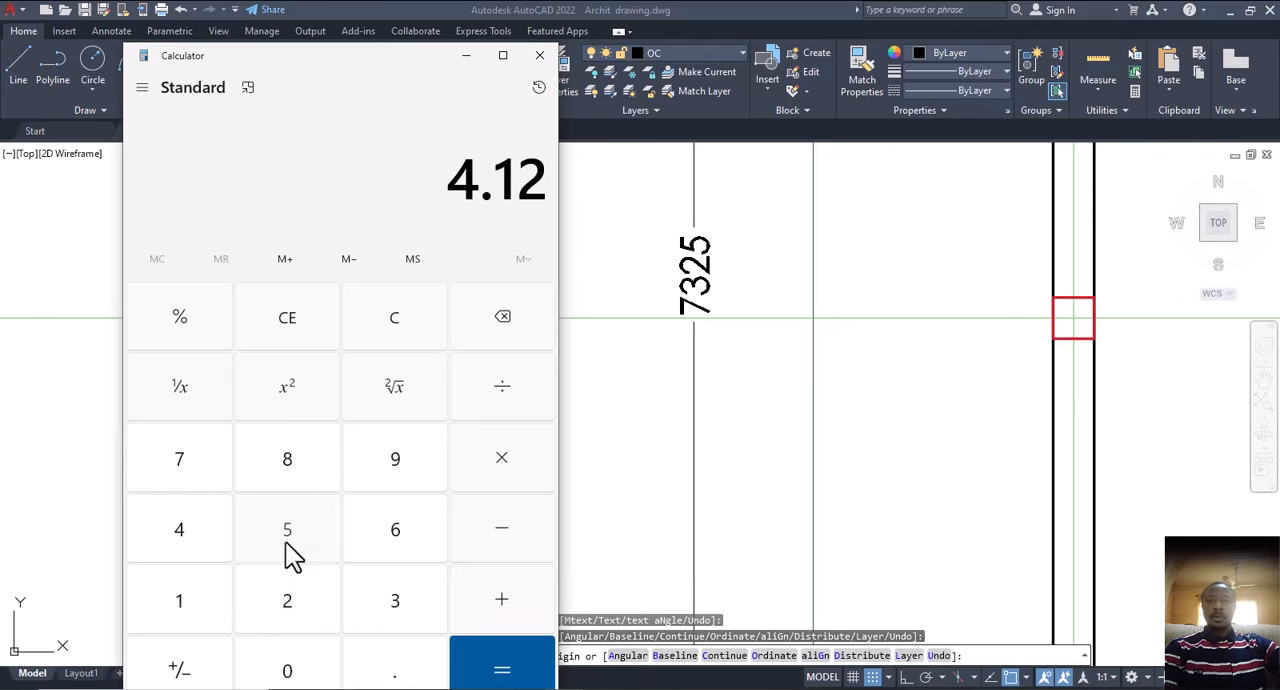
{"action": "left_click", "coordinate": [287, 549]}
Step: Multiply the width by 7.325 to calculate the room's area, and return to the drawing
{"action": "left_click", "coordinate": [497, 464]}
{"action": "left_click", "coordinate": [210, 478]}
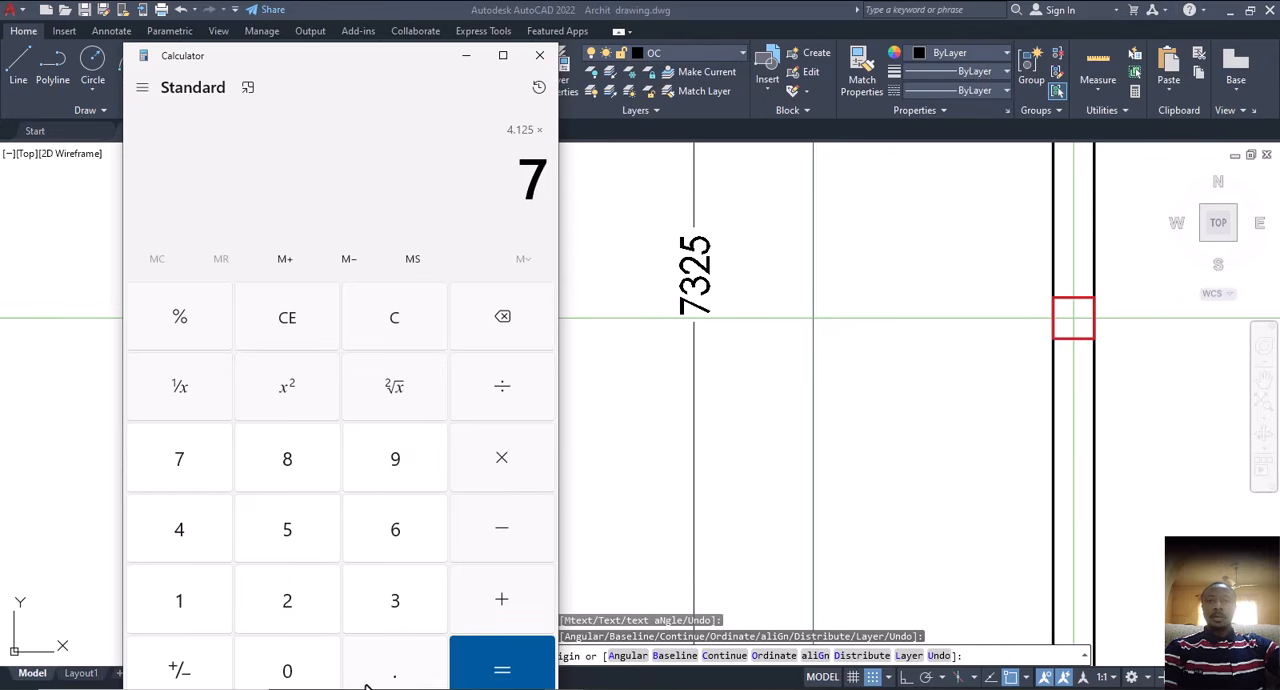
{"action": "left_click", "coordinate": [388, 676]}
{"action": "left_click", "coordinate": [400, 603]}
{"action": "left_click", "coordinate": [292, 600]}
{"action": "left_click", "coordinate": [290, 531]}
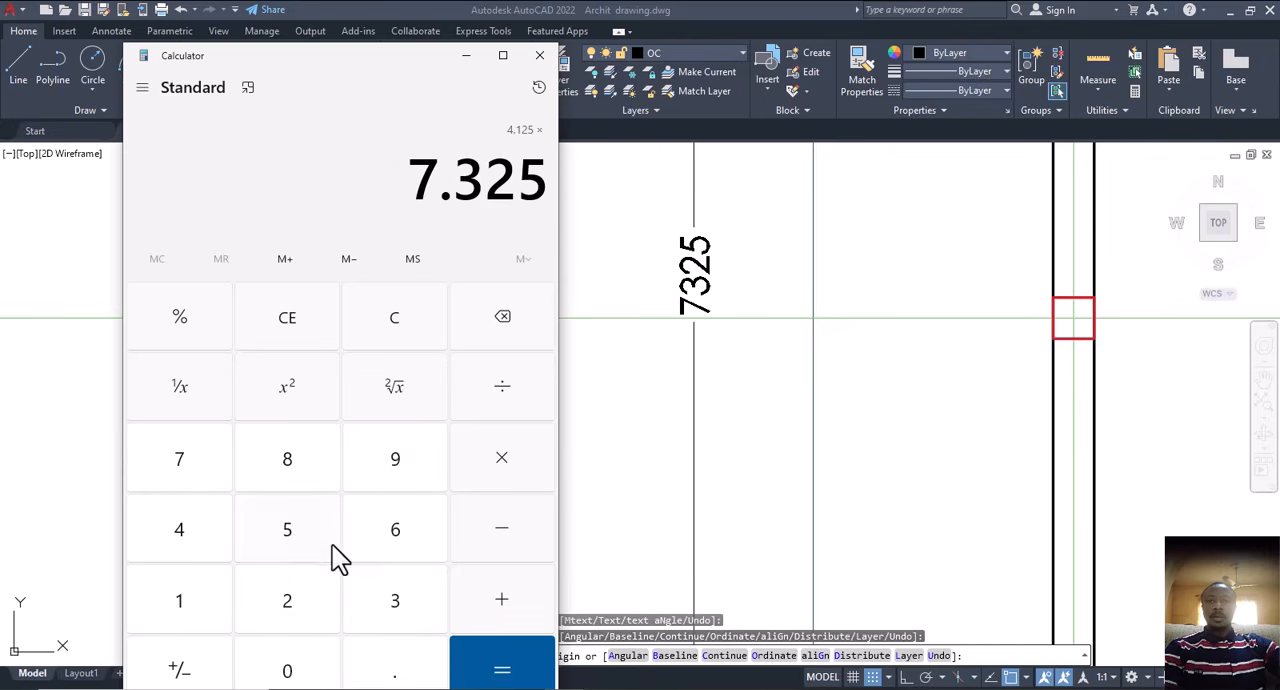
{"action": "left_click", "coordinate": [497, 672]}
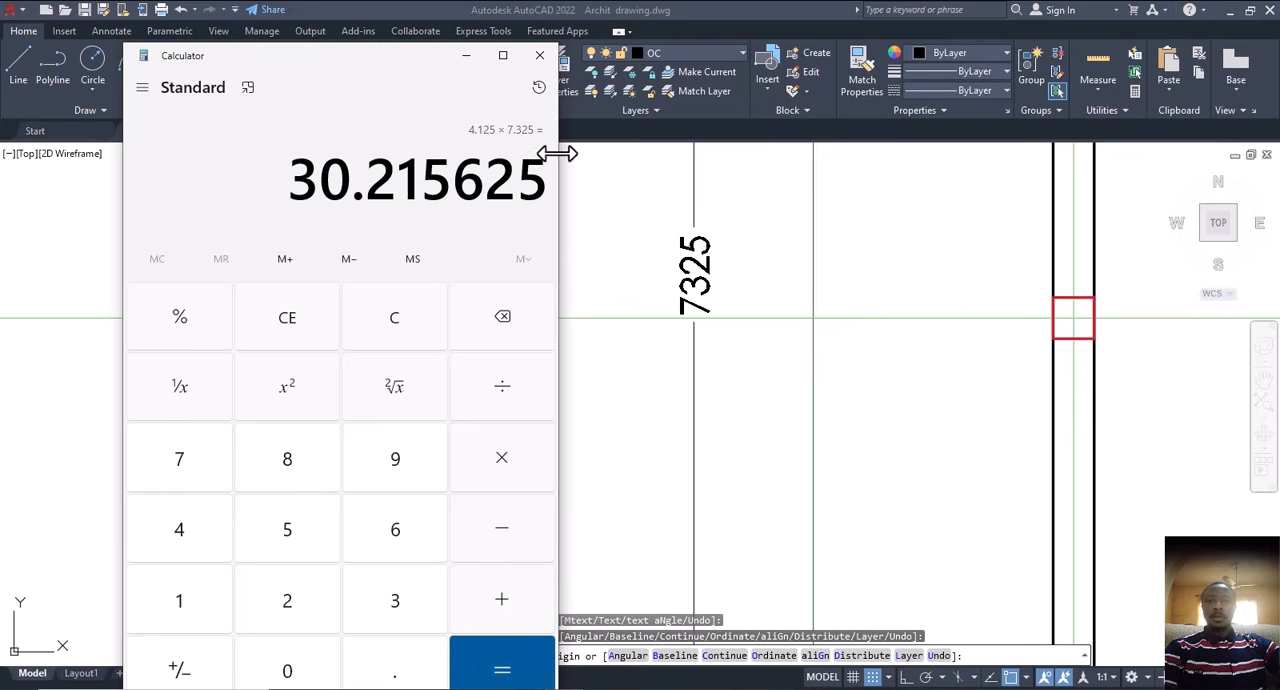
{"action": "left_click", "coordinate": [476, 63]}
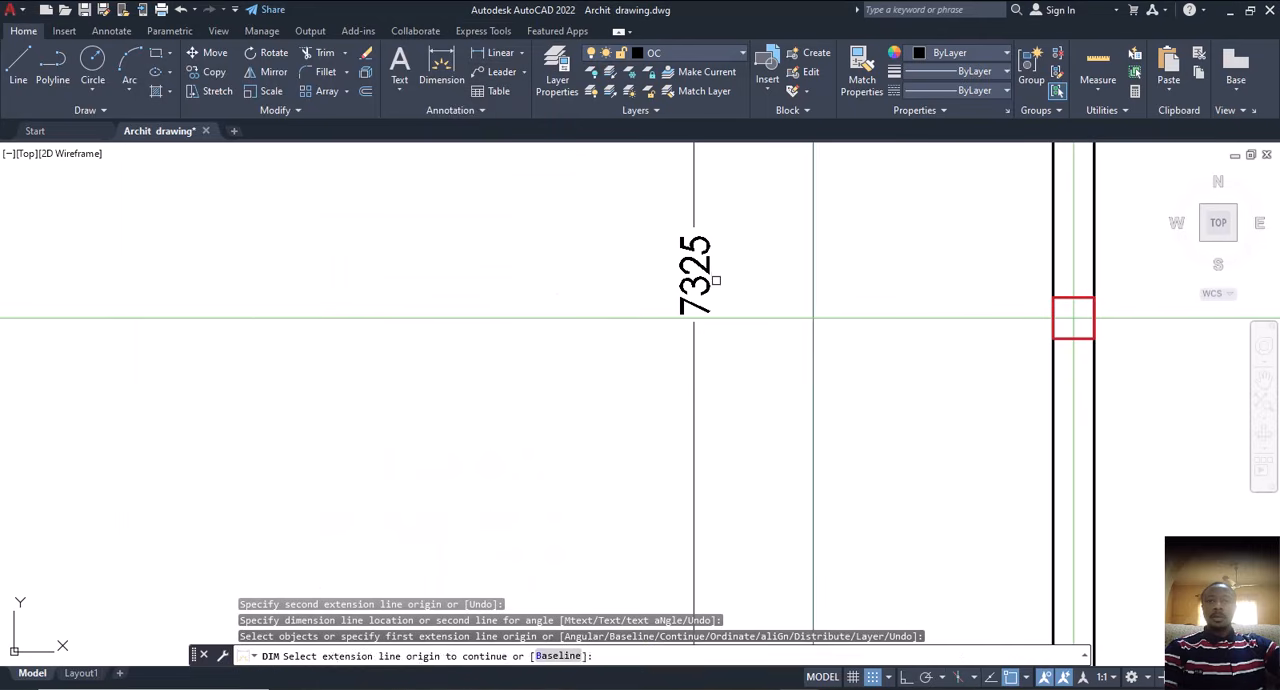
Step: Erase the room length dimension beside the left outer wall
{"action": "key", "text": "Escape"}
{"action": "left_click", "coordinate": [713, 262]}
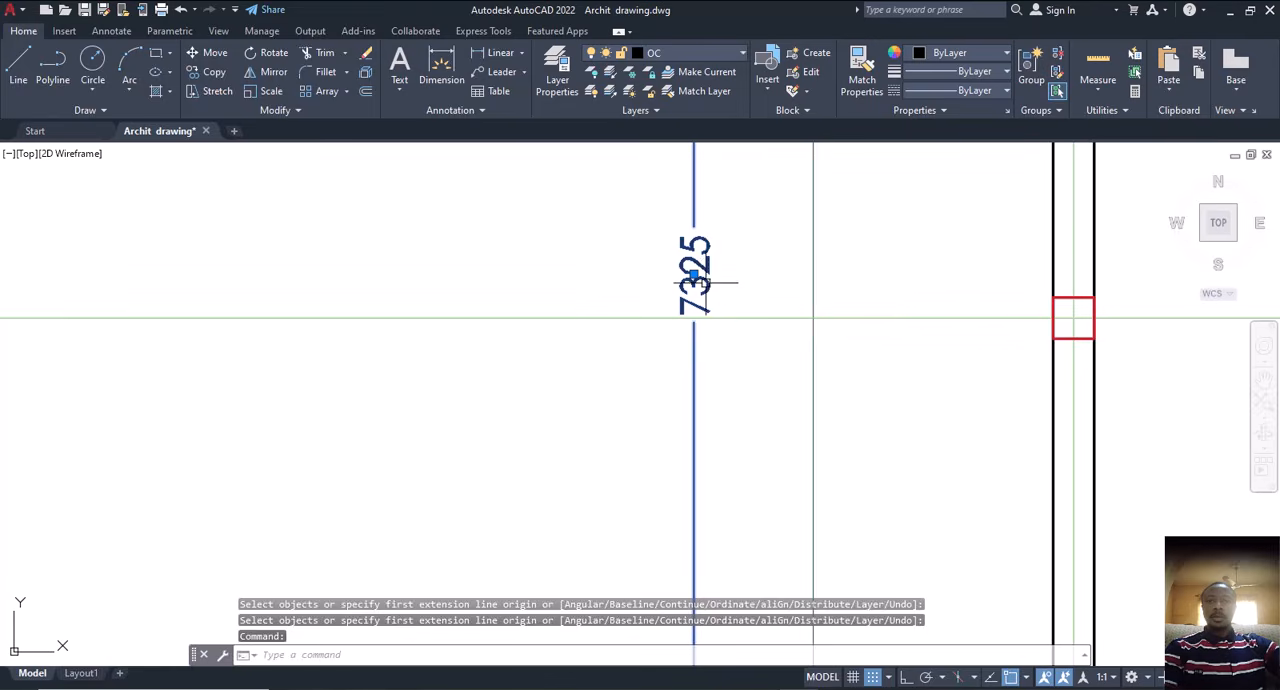
{"action": "key", "text": "Delete"}
{"action": "scroll", "coordinate": [733, 382], "scroll_direction": "down", "scroll_amount": 8}
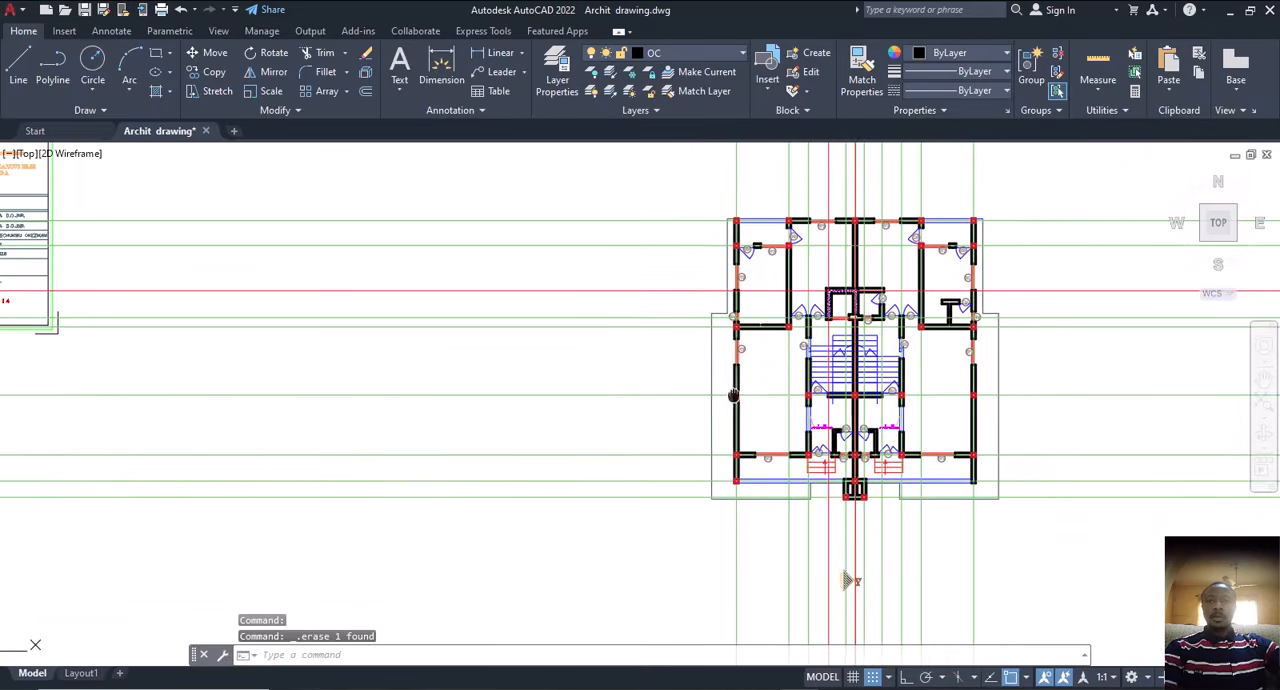
{"action": "scroll", "coordinate": [768, 403], "scroll_direction": "up", "scroll_amount": 6}
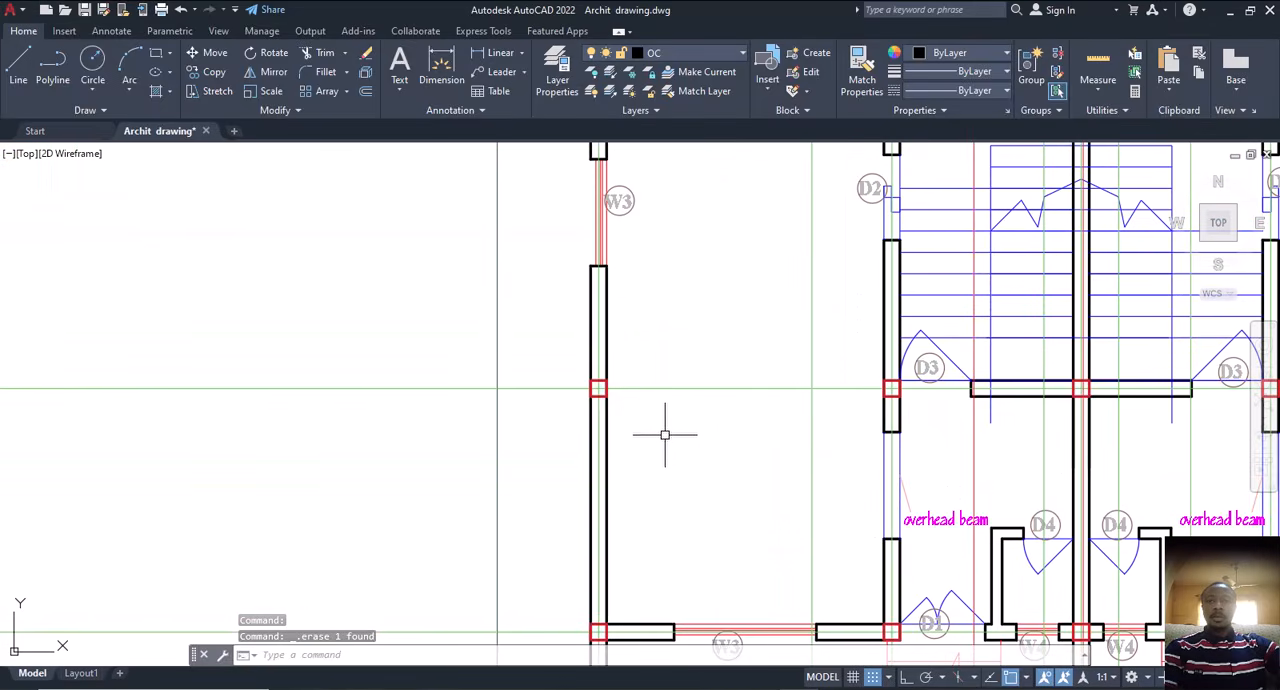
{"action": "scroll", "coordinate": [717, 416], "scroll_direction": "down", "scroll_amount": 4}
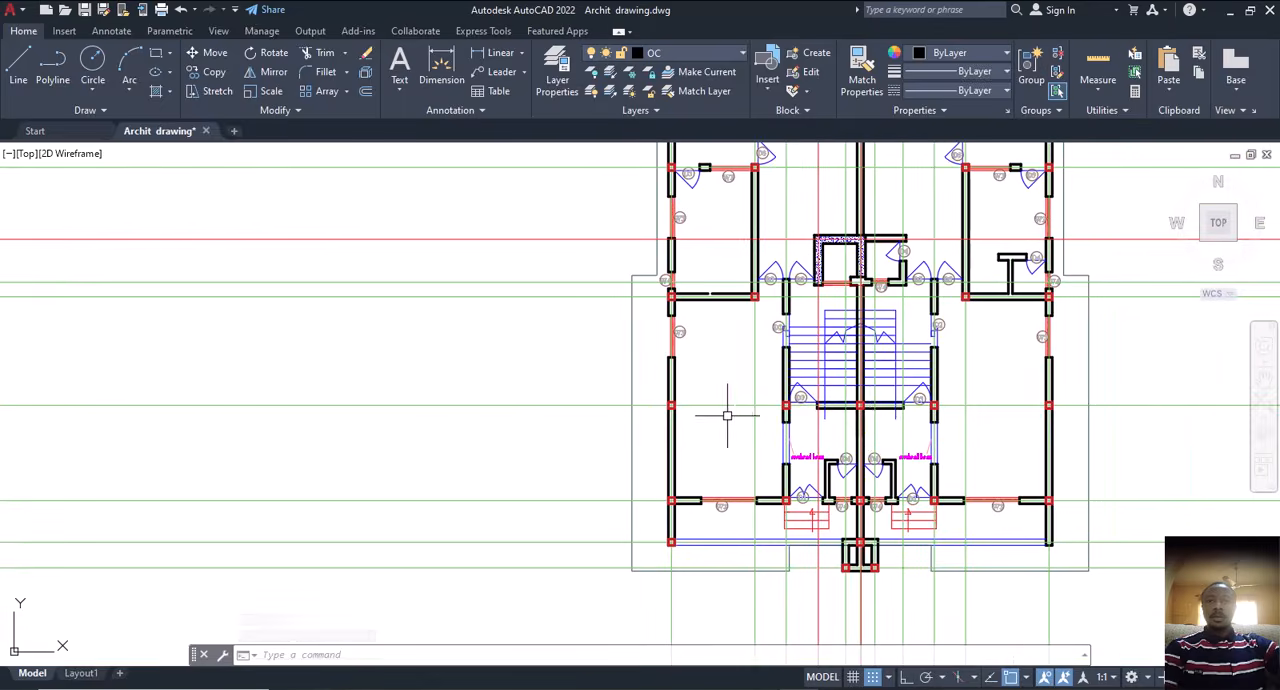
{"action": "scroll", "coordinate": [869, 415], "scroll_direction": "up", "scroll_amount": 6}
{"action": "left_click", "coordinate": [750, 387]}
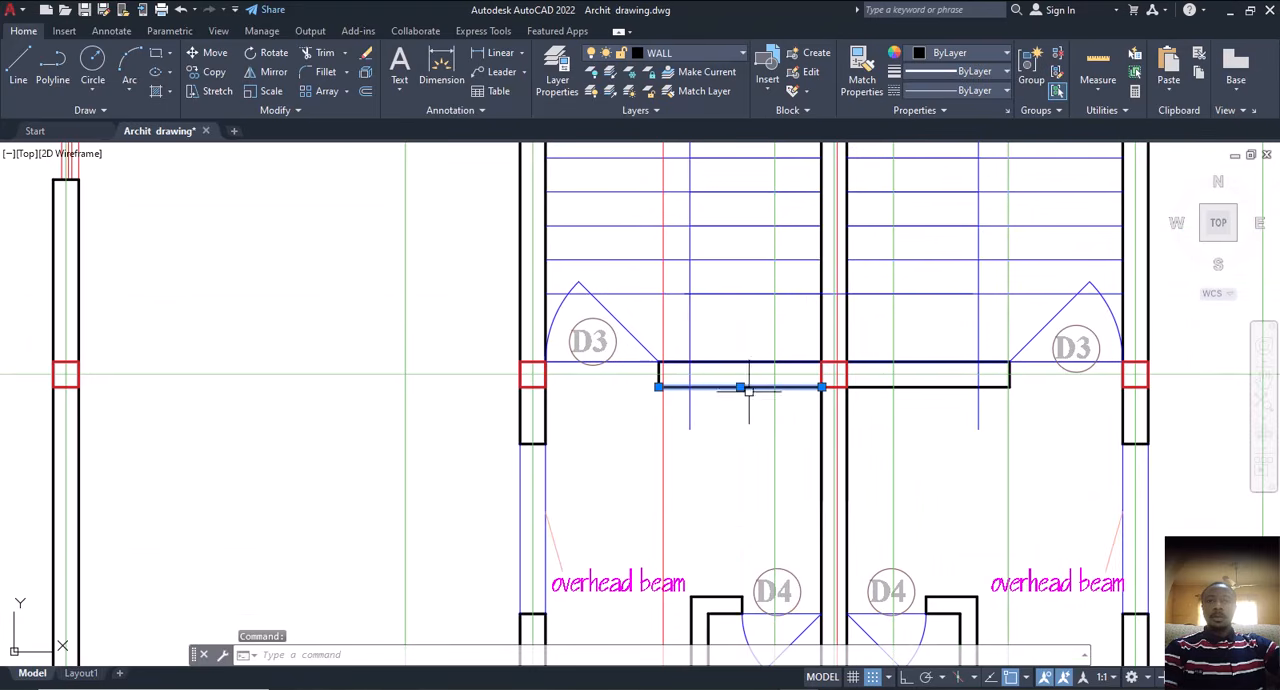
{"action": "left_click", "coordinate": [757, 362]}
{"action": "key", "text": "Escape"}
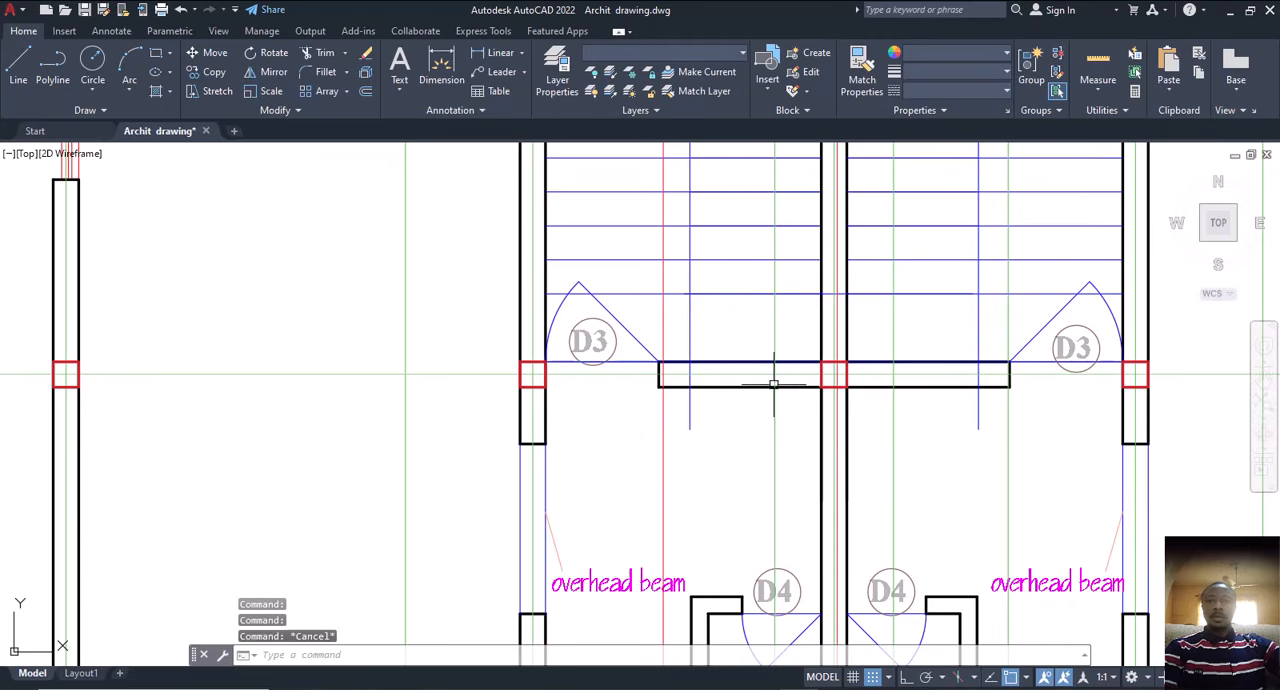
Step: Copy the two edge lines of the short wall beside the left D3 door from its free corner to the left outer wall's middle column square
{"action": "left_click", "coordinate": [760, 388]}
{"action": "left_click", "coordinate": [758, 362]}
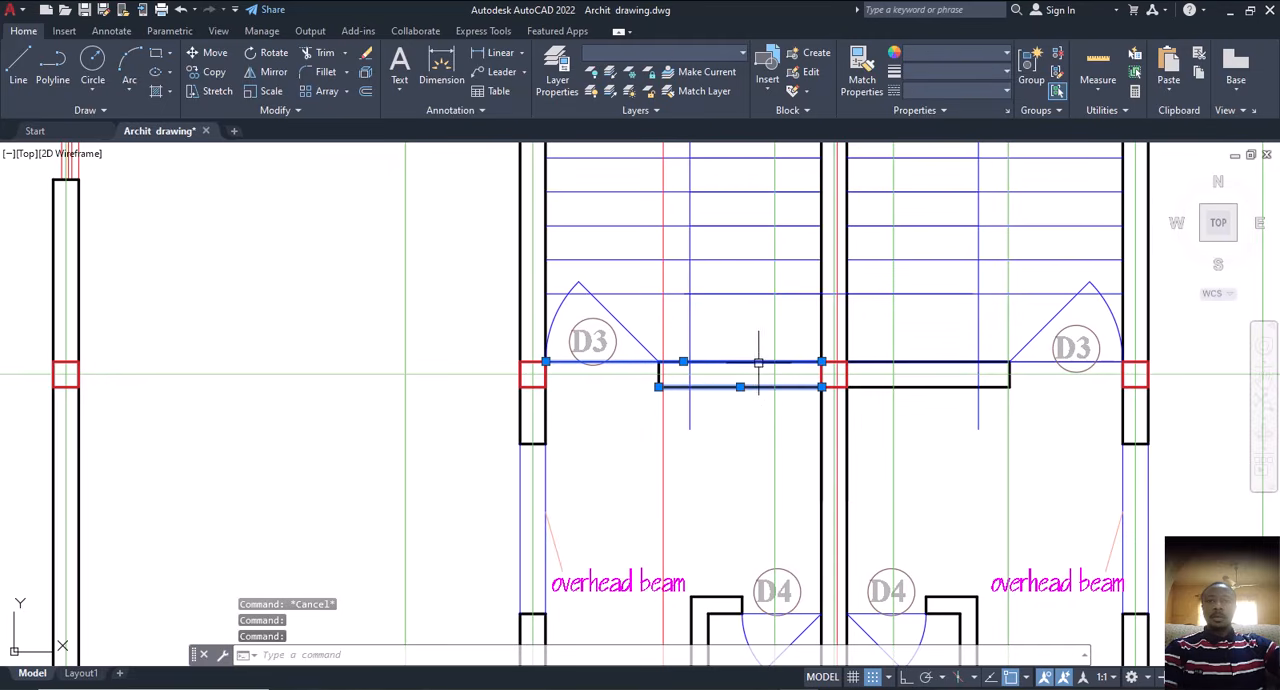
{"action": "type", "text": "co"}
{"action": "key", "text": "Return"}
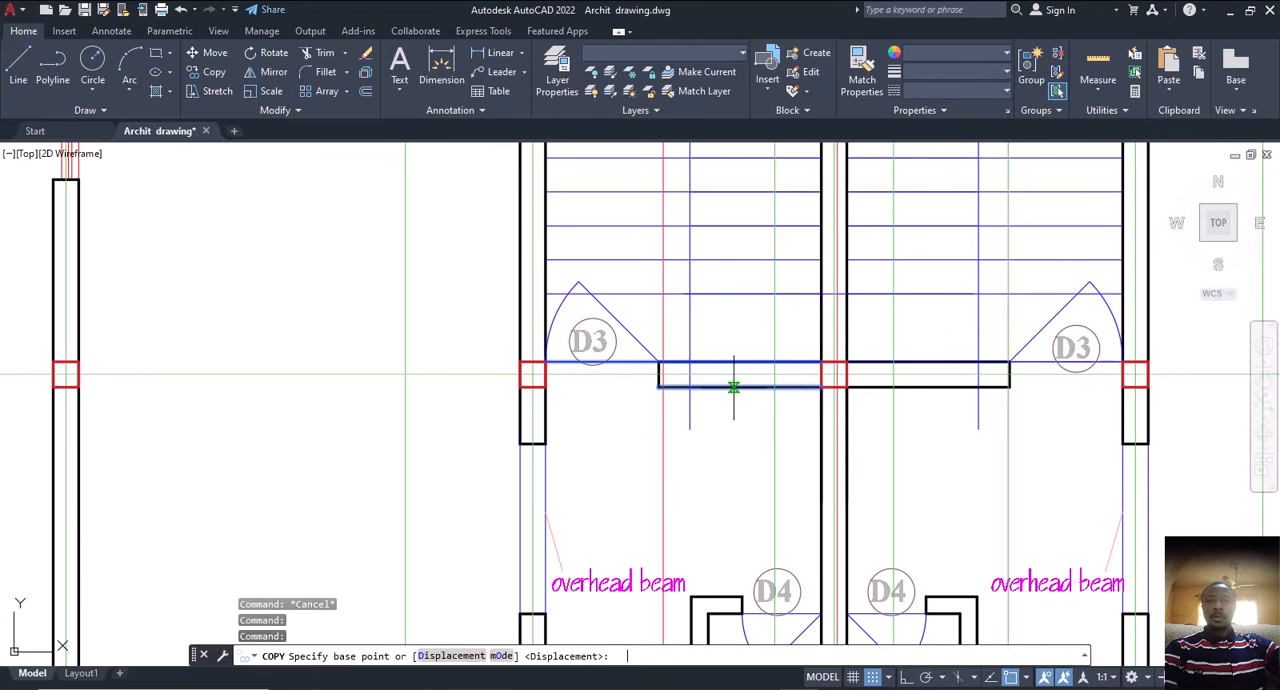
{"action": "scroll", "coordinate": [658, 352], "scroll_direction": "up", "scroll_amount": 5}
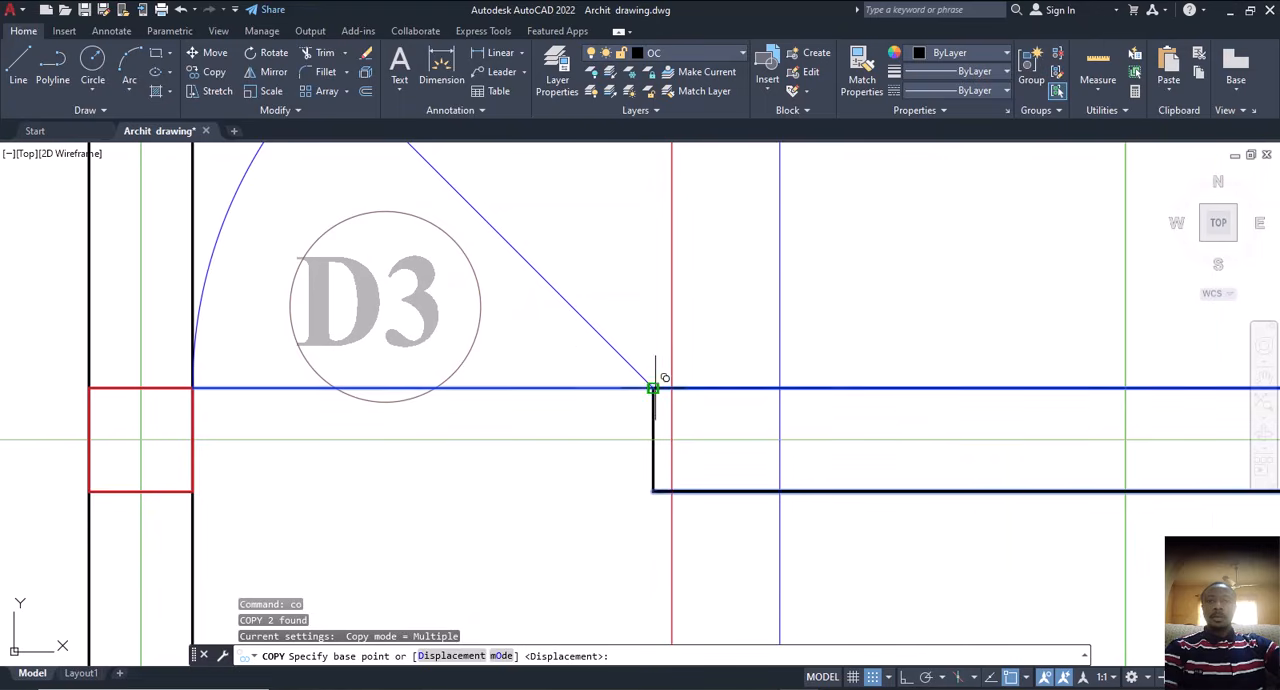
{"action": "left_click", "coordinate": [658, 362]}
{"action": "scroll", "coordinate": [658, 362], "scroll_direction": "down", "scroll_amount": 5}
{"action": "scroll", "coordinate": [841, 398], "scroll_direction": "down", "scroll_amount": 4}
{"action": "scroll", "coordinate": [600, 386], "scroll_direction": "up", "scroll_amount": 5}
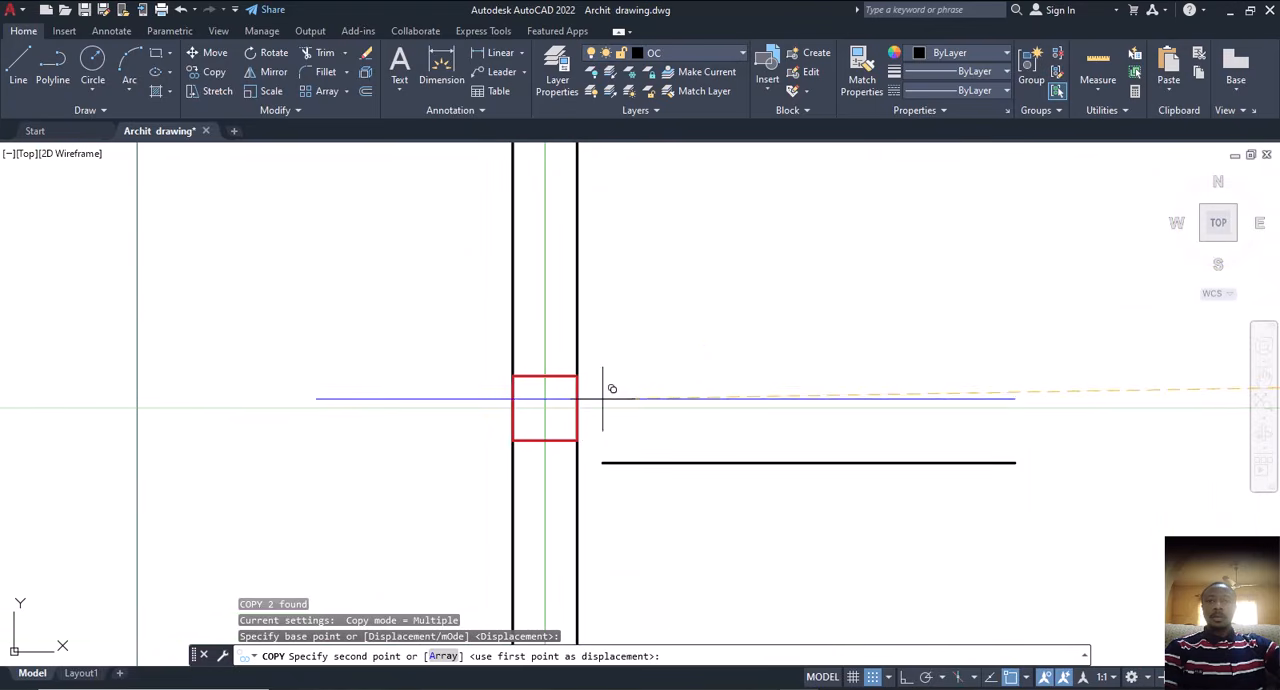
{"action": "left_click", "coordinate": [586, 367]}
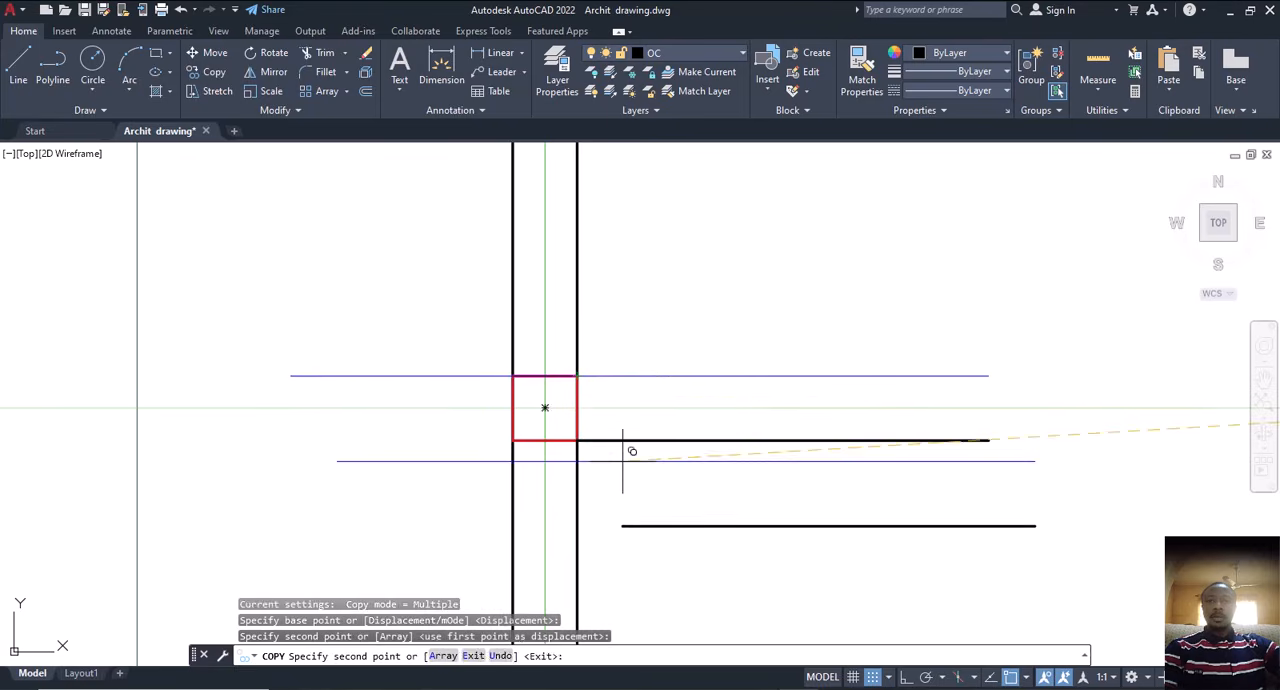
{"action": "key", "text": "Escape"}
{"action": "left_click", "coordinate": [634, 440]}
{"action": "key", "text": "Escape"}
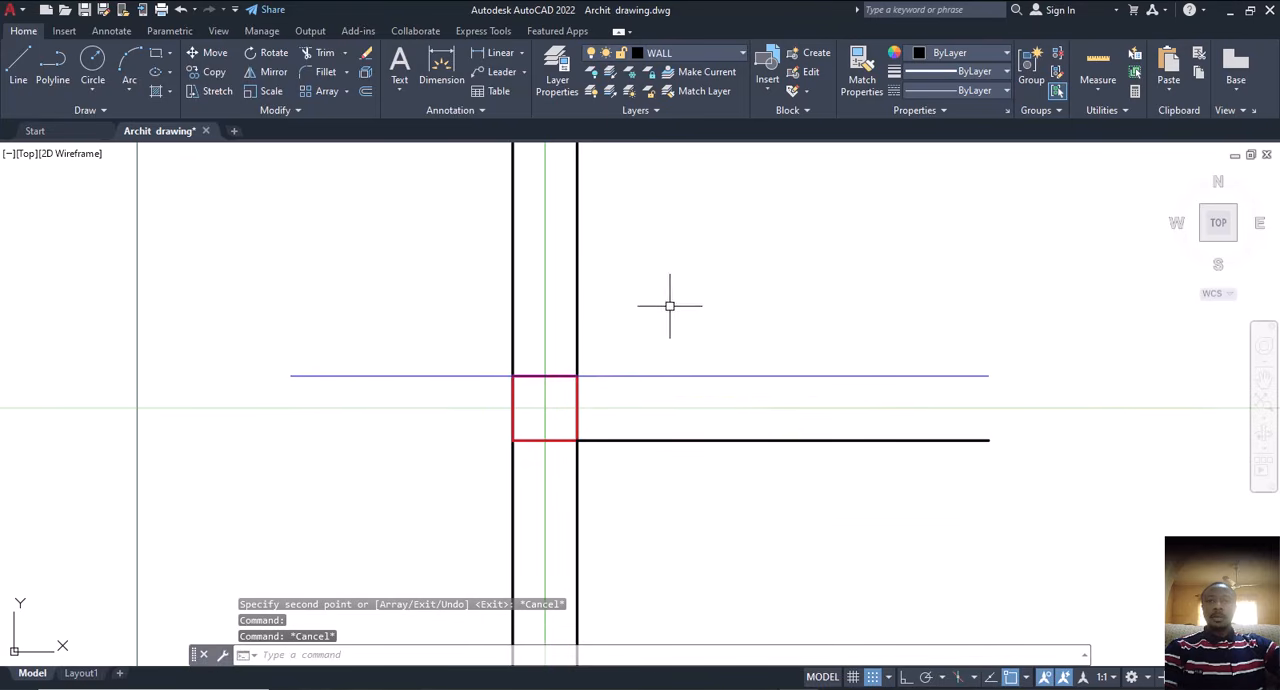
Step: Trim the copied upper line where it passes through and beyond the outer wall's column square
{"action": "type", "text": "tr"}
{"action": "key", "text": "Return"}
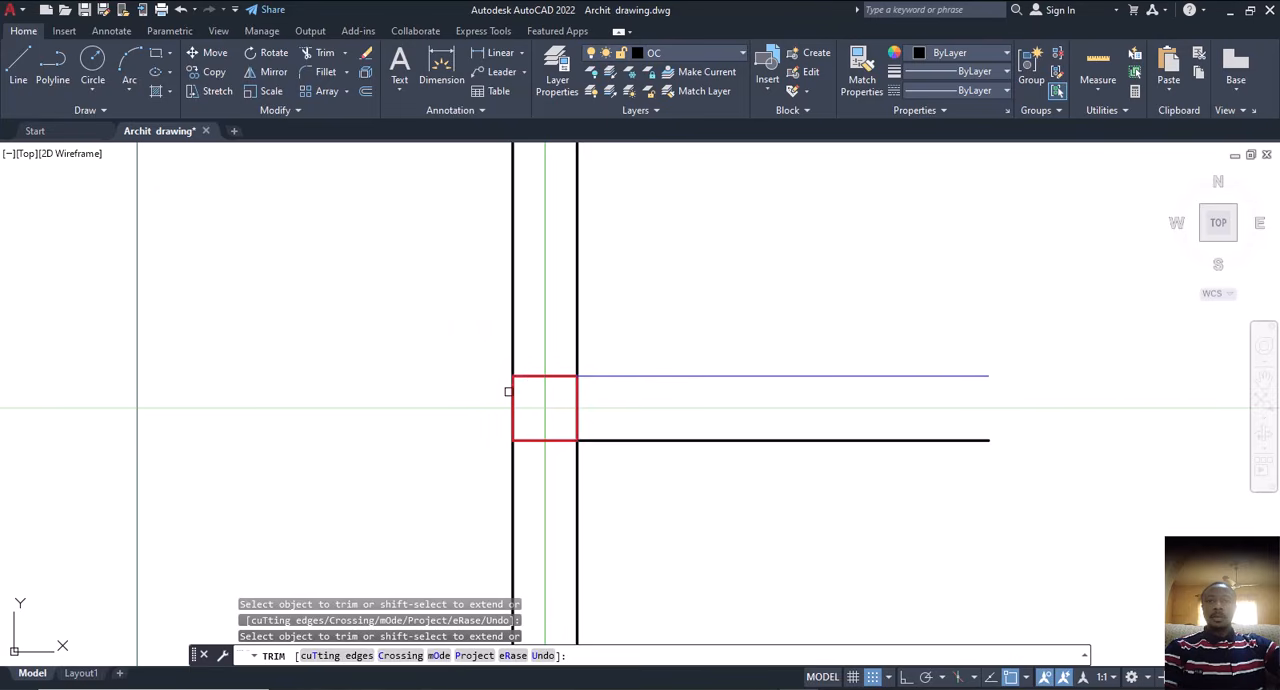
{"action": "key", "text": "Escape"}
{"action": "left_click", "coordinate": [581, 375]}
{"action": "key", "text": "Escape"}
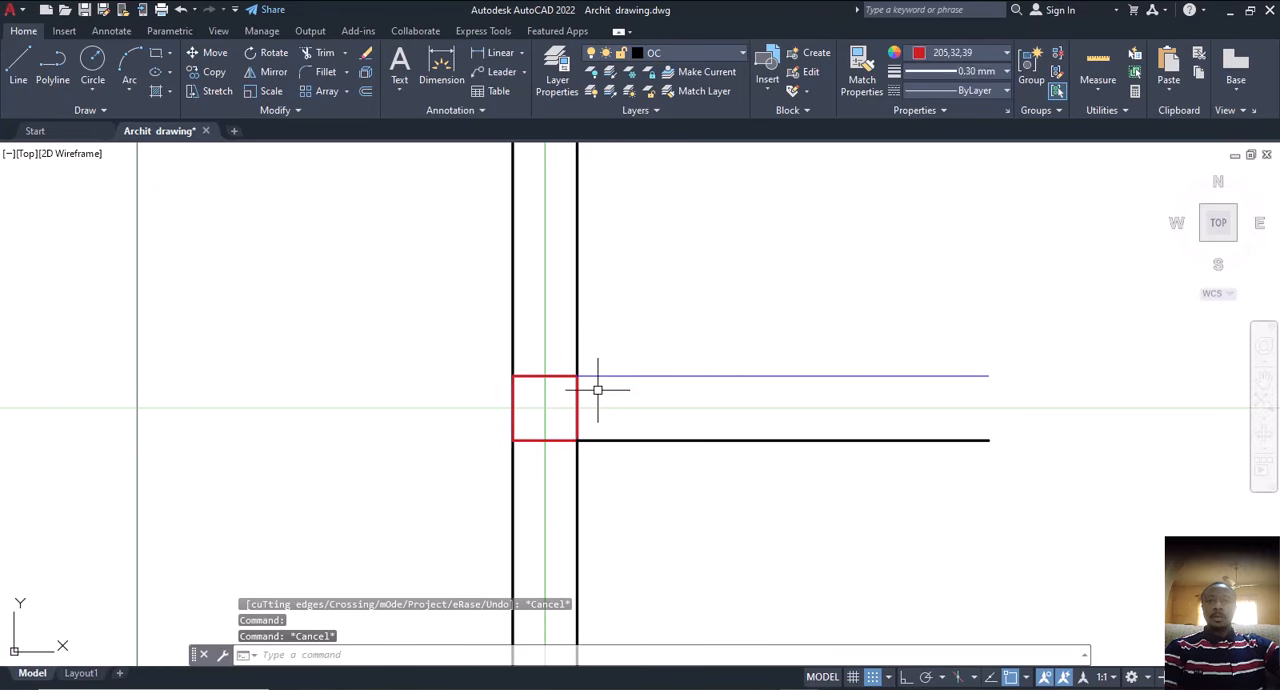
Step: Match the copied upper line's properties to the lower wall line
{"action": "left_click", "coordinate": [646, 440]}
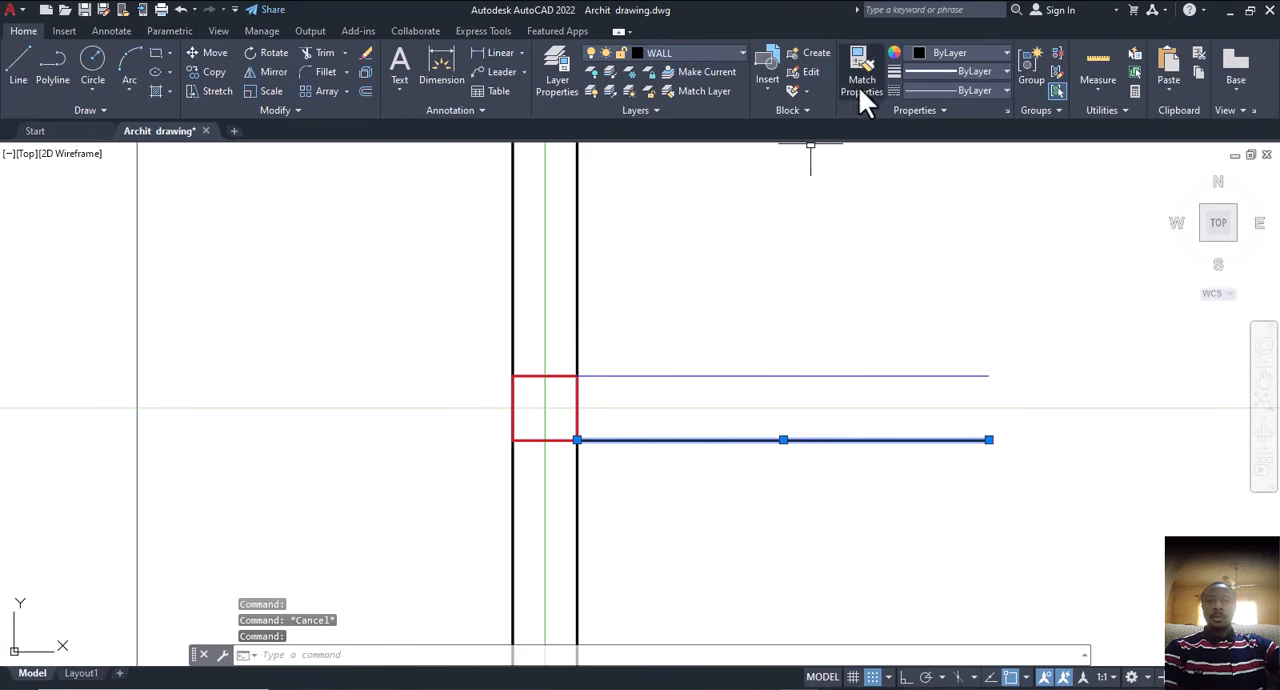
{"action": "left_click", "coordinate": [860, 85]}
{"action": "left_click", "coordinate": [720, 375]}
{"action": "scroll", "coordinate": [671, 400], "scroll_direction": "down", "scroll_amount": 5}
{"action": "key", "text": "Escape"}
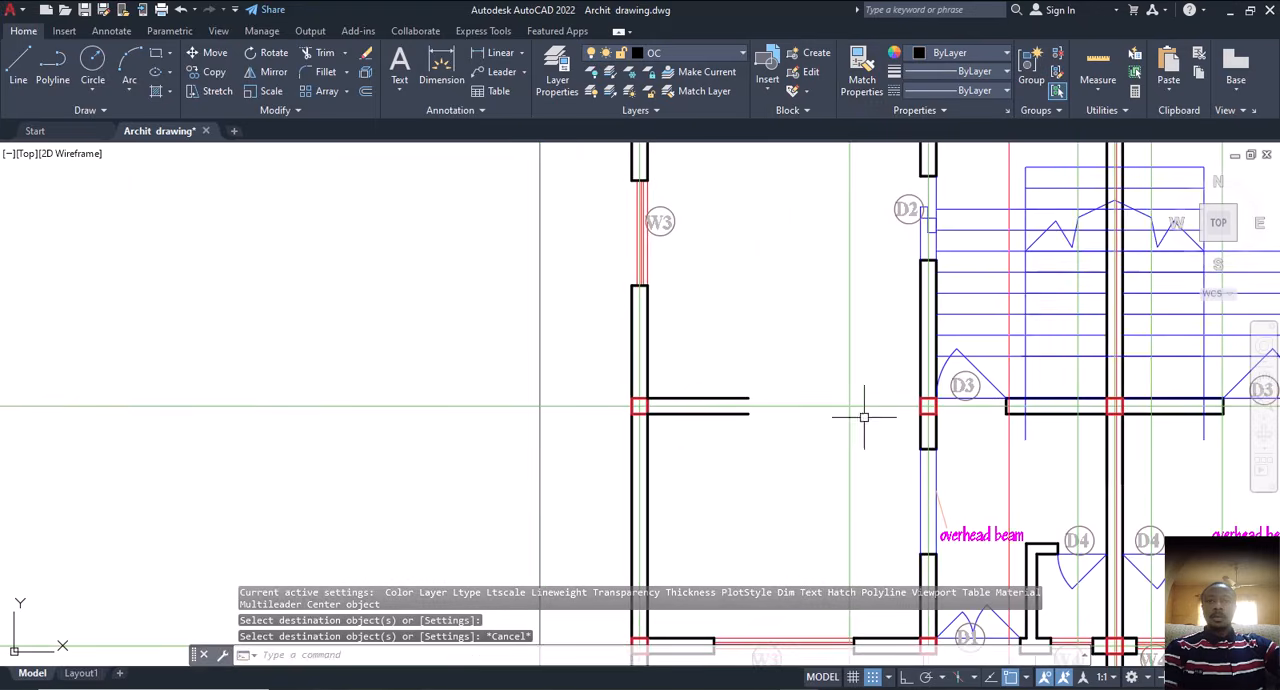
Step: Extend both copied lines across the lower left room to the column square on the D2 wall line
{"action": "scroll", "coordinate": [920, 408], "scroll_direction": "up", "scroll_amount": 4}
{"action": "left_click", "coordinate": [928, 400]}
{"action": "type", "text": "ex"}
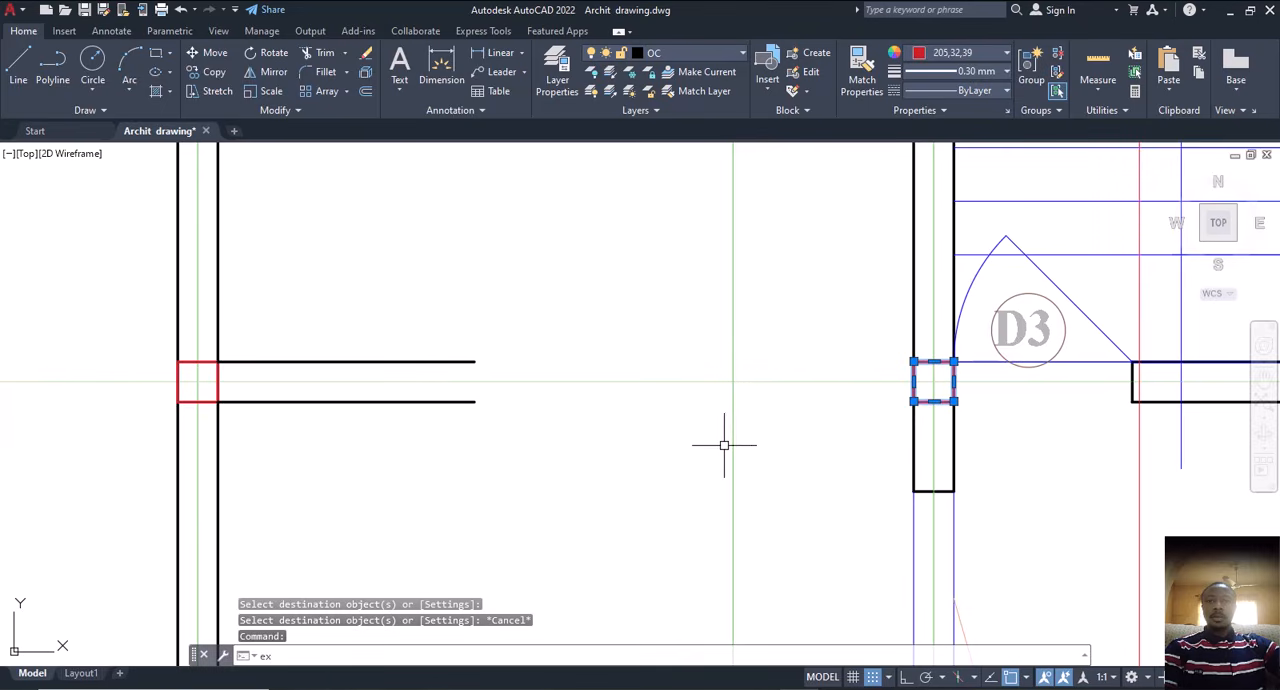
{"action": "key", "text": "Return"}
{"action": "left_click", "coordinate": [477, 323]}
{"action": "left_click", "coordinate": [450, 405]}
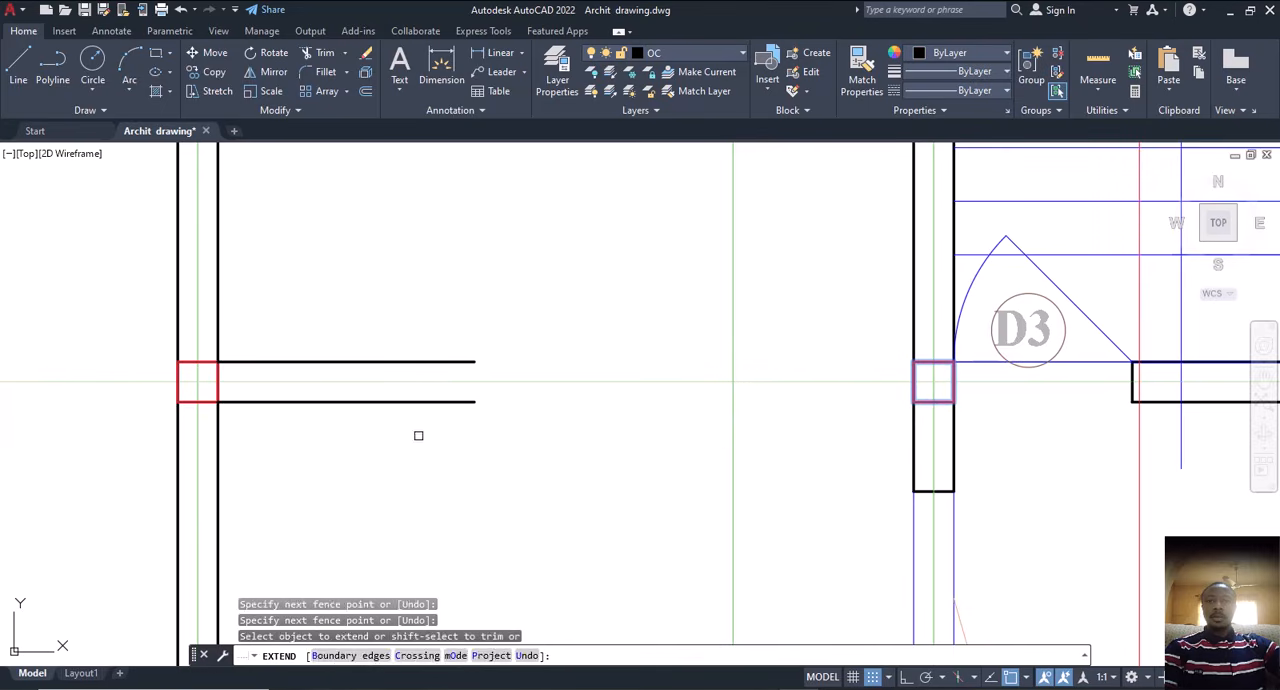
{"action": "left_click", "coordinate": [418, 435]}
{"action": "left_click", "coordinate": [471, 281]}
{"action": "scroll", "coordinate": [504, 320], "scroll_direction": "down", "scroll_amount": 5}
{"action": "key", "text": "Escape"}
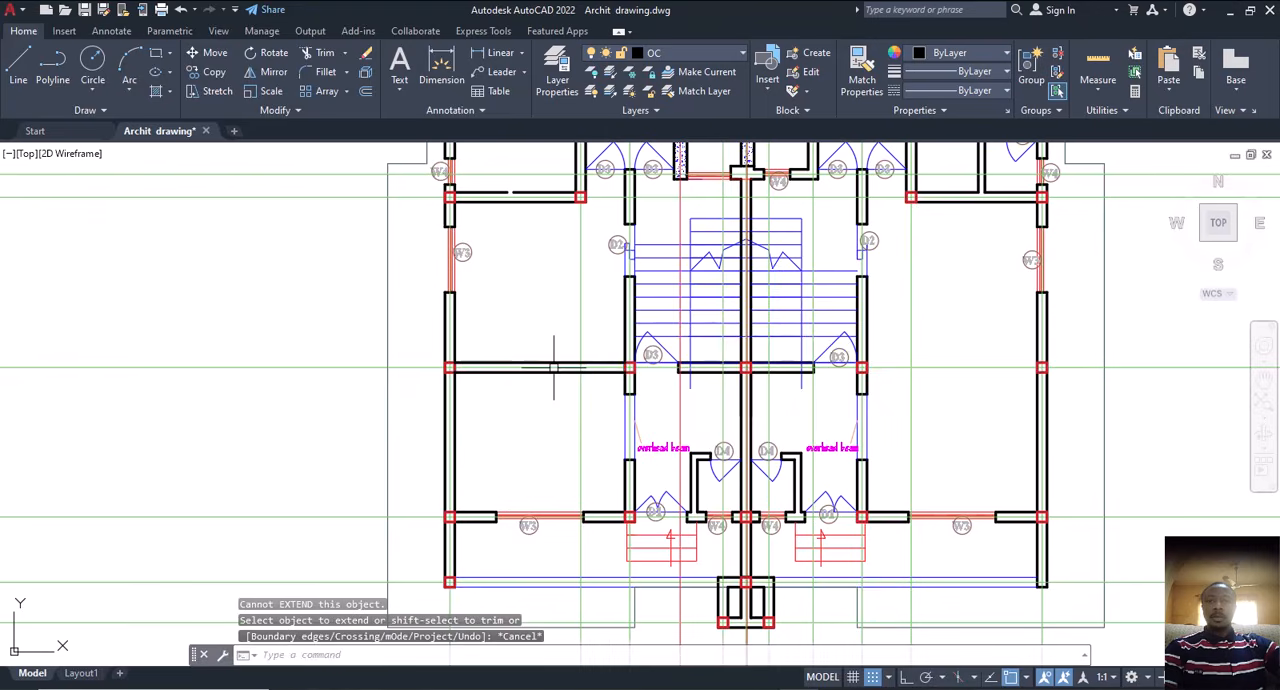
Step: Set the two lines crossing the lower left room to colour 147,149,152 and the DASHDOT linetype
{"action": "scroll", "coordinate": [551, 357], "scroll_direction": "up", "scroll_amount": 5}
{"action": "left_click", "coordinate": [562, 356]}
{"action": "left_click", "coordinate": [553, 381]}
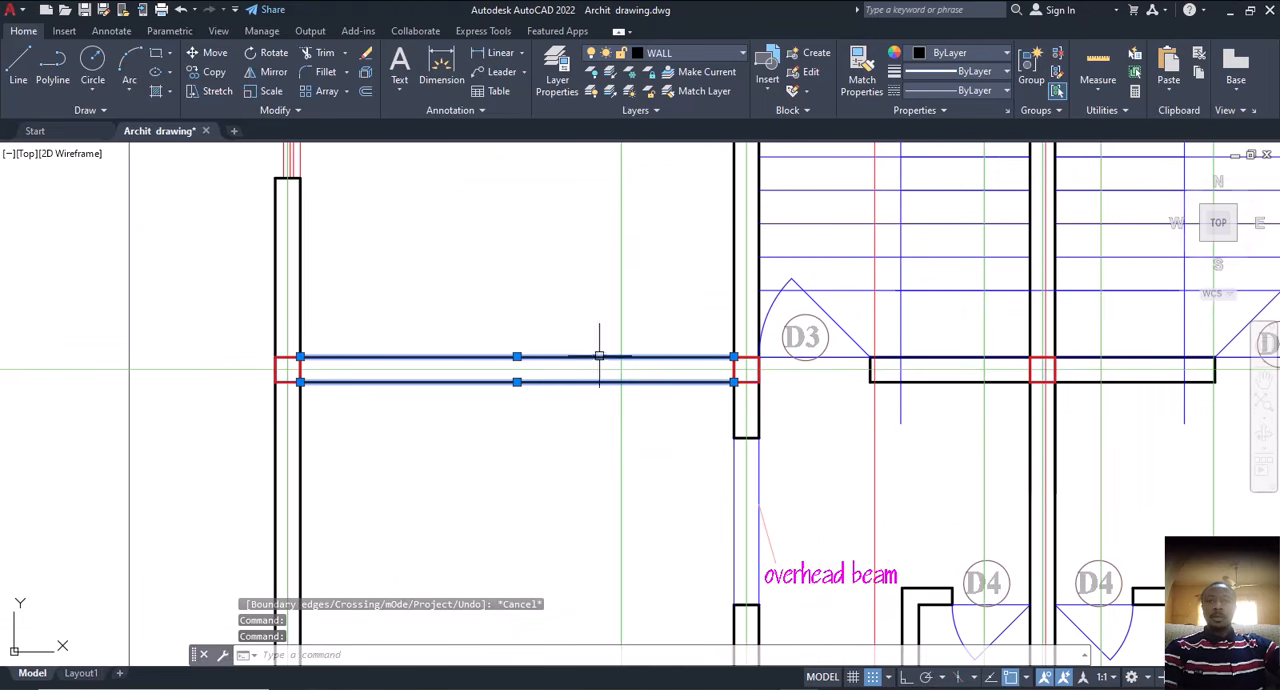
{"action": "left_click", "coordinate": [957, 53]}
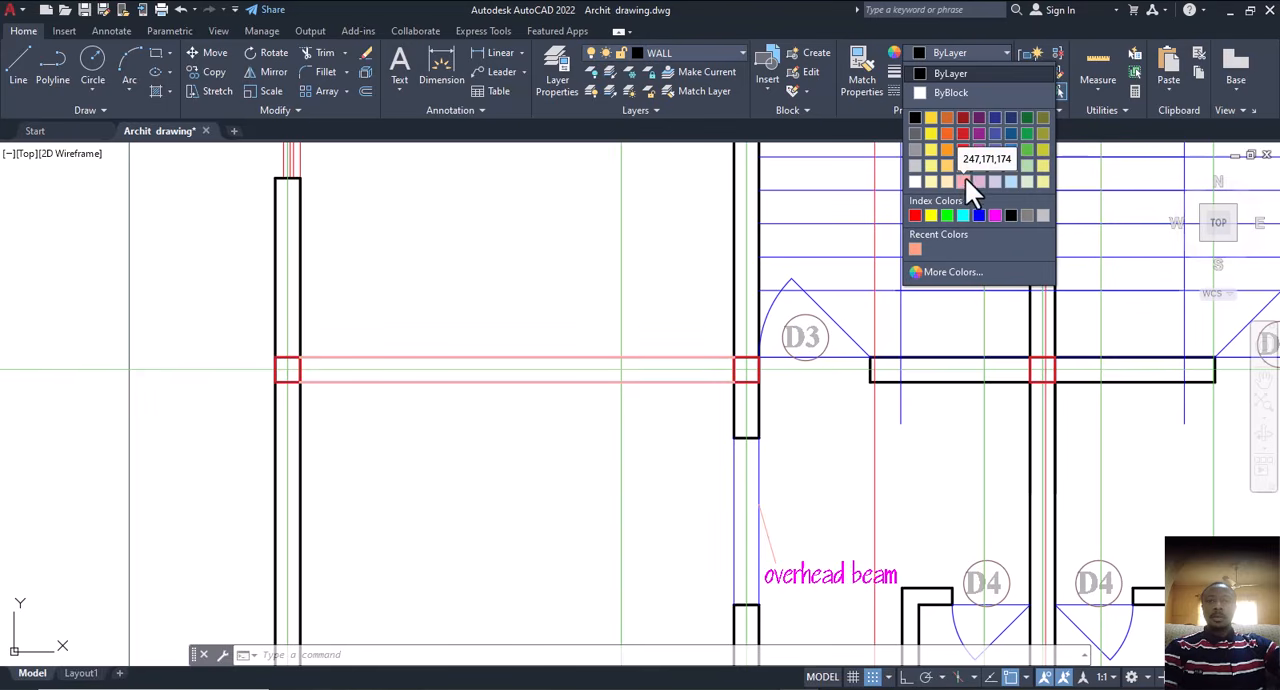
{"action": "left_click", "coordinate": [913, 150]}
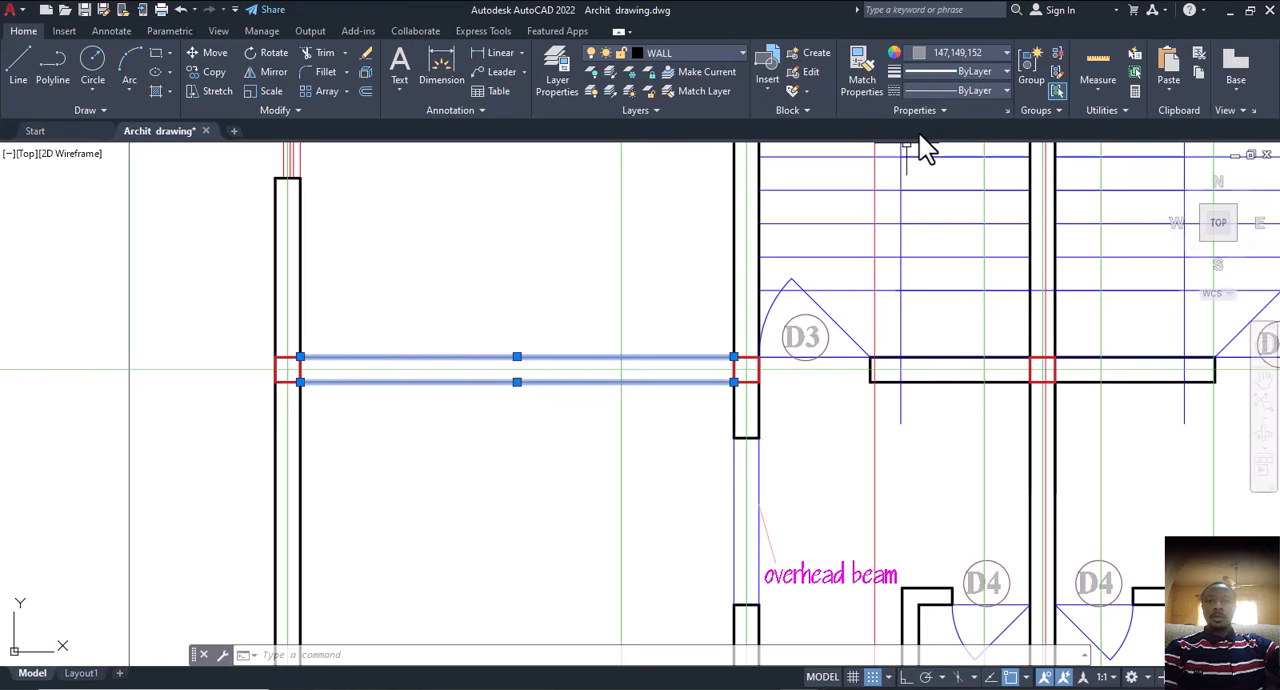
{"action": "left_click", "coordinate": [993, 91]}
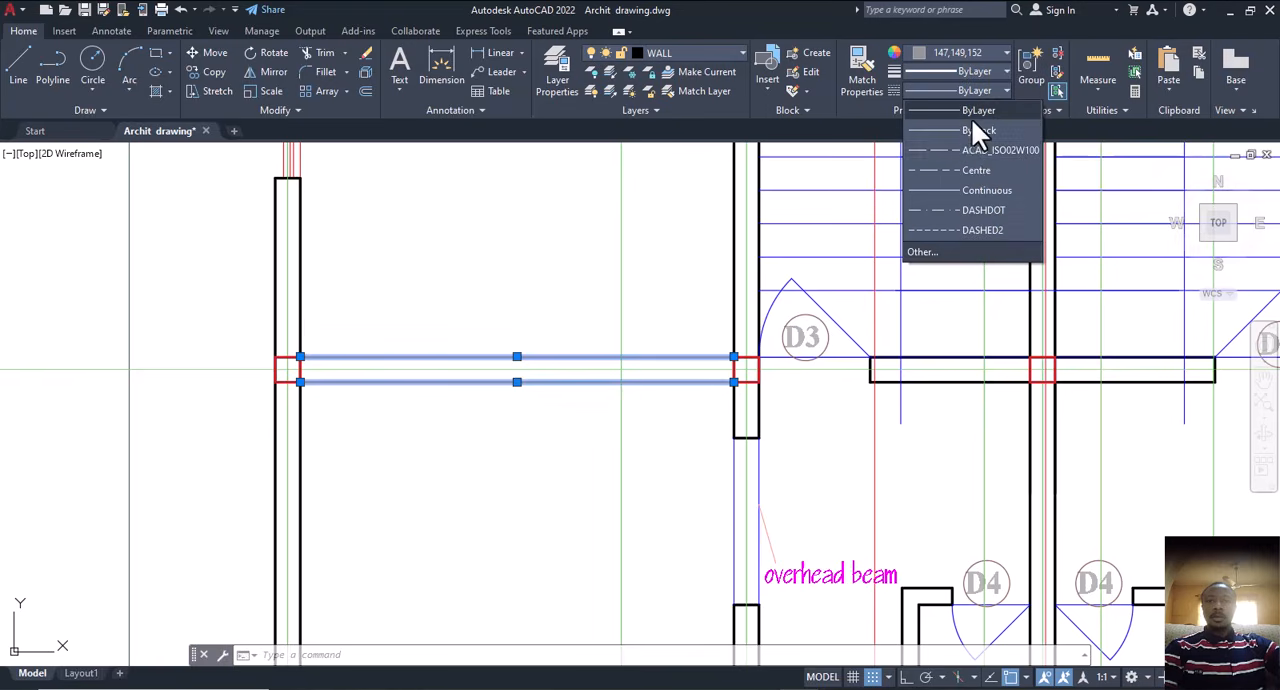
{"action": "left_click", "coordinate": [968, 210]}
{"action": "key", "text": "Escape"}
{"action": "scroll", "coordinate": [631, 366], "scroll_direction": "down", "scroll_amount": 2}
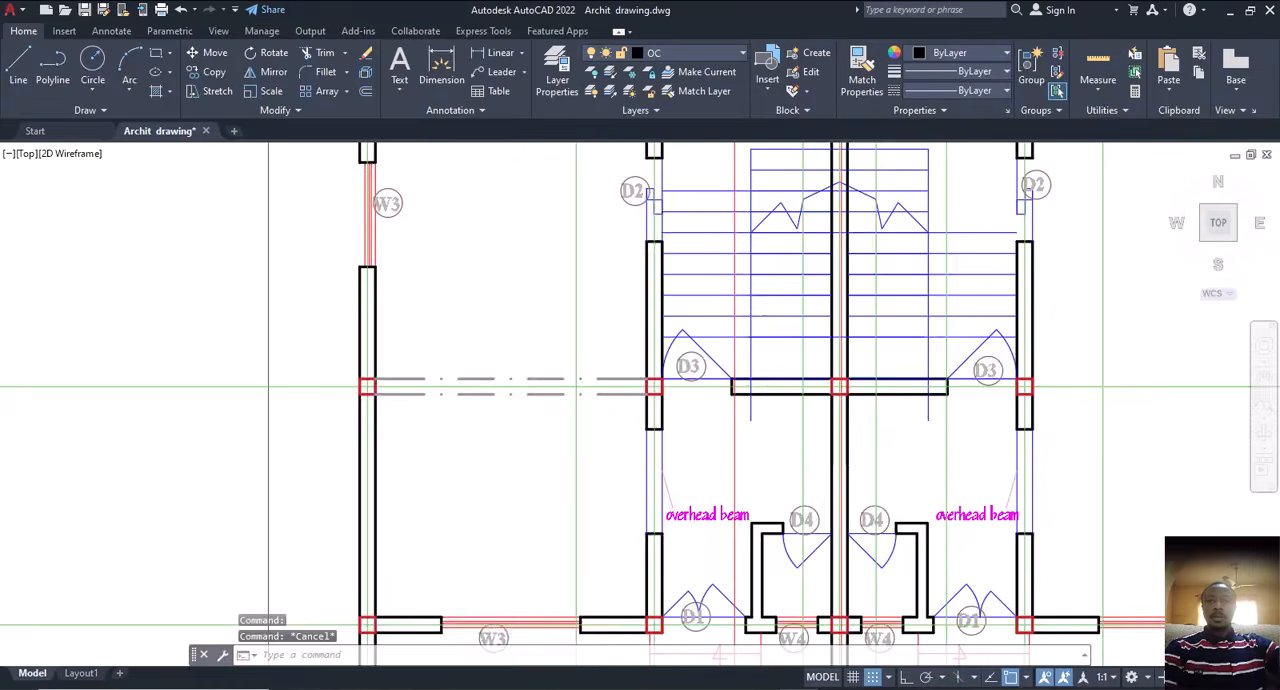
Step: Copy the two dash-dot beam lines into the lower right room, starting at the column square beside the right D3 door
{"action": "scroll", "coordinate": [492, 378], "scroll_direction": "down", "scroll_amount": 2}
{"action": "scroll", "coordinate": [495, 388], "scroll_direction": "up", "scroll_amount": 4}
{"action": "left_click", "coordinate": [500, 386]}
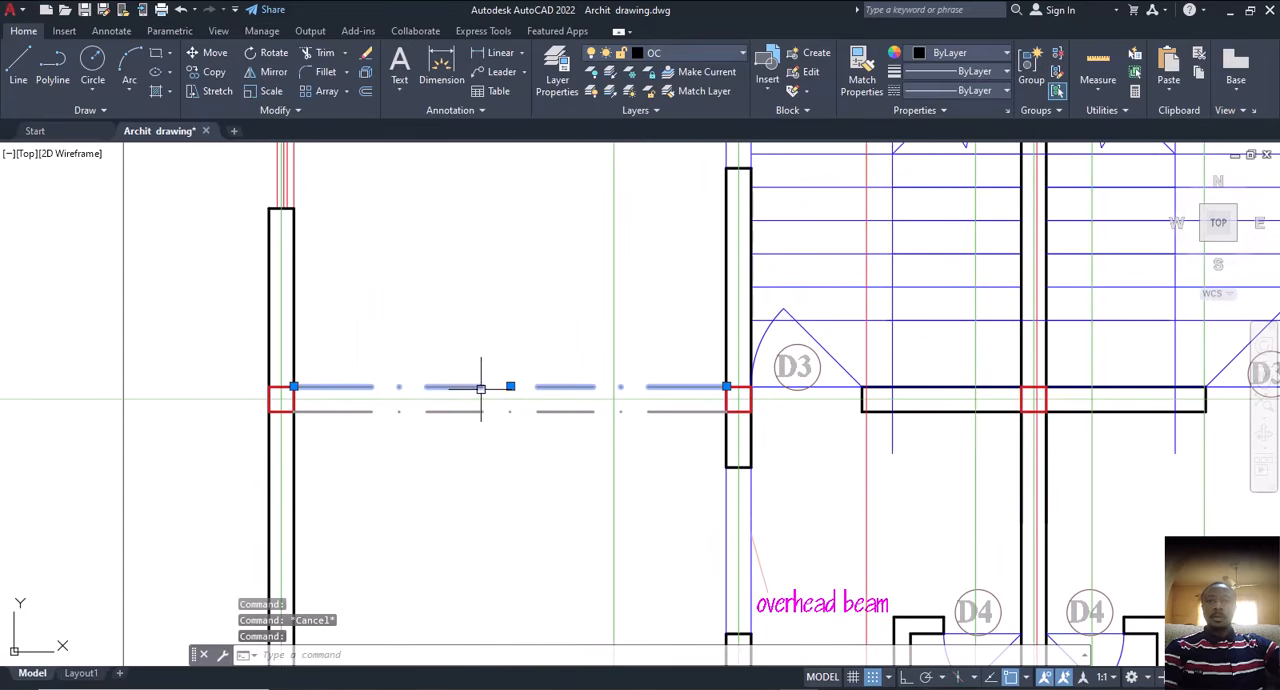
{"action": "left_click", "coordinate": [478, 410]}
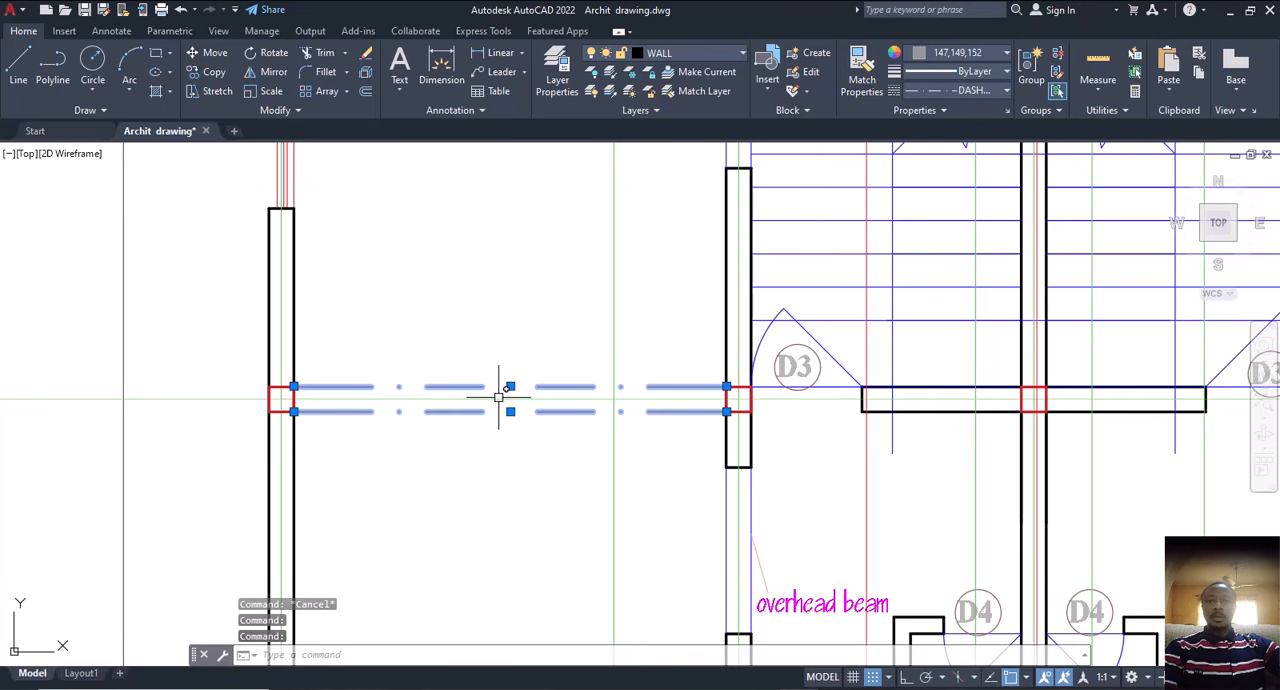
{"action": "type", "text": "co"}
{"action": "key", "text": "Return"}
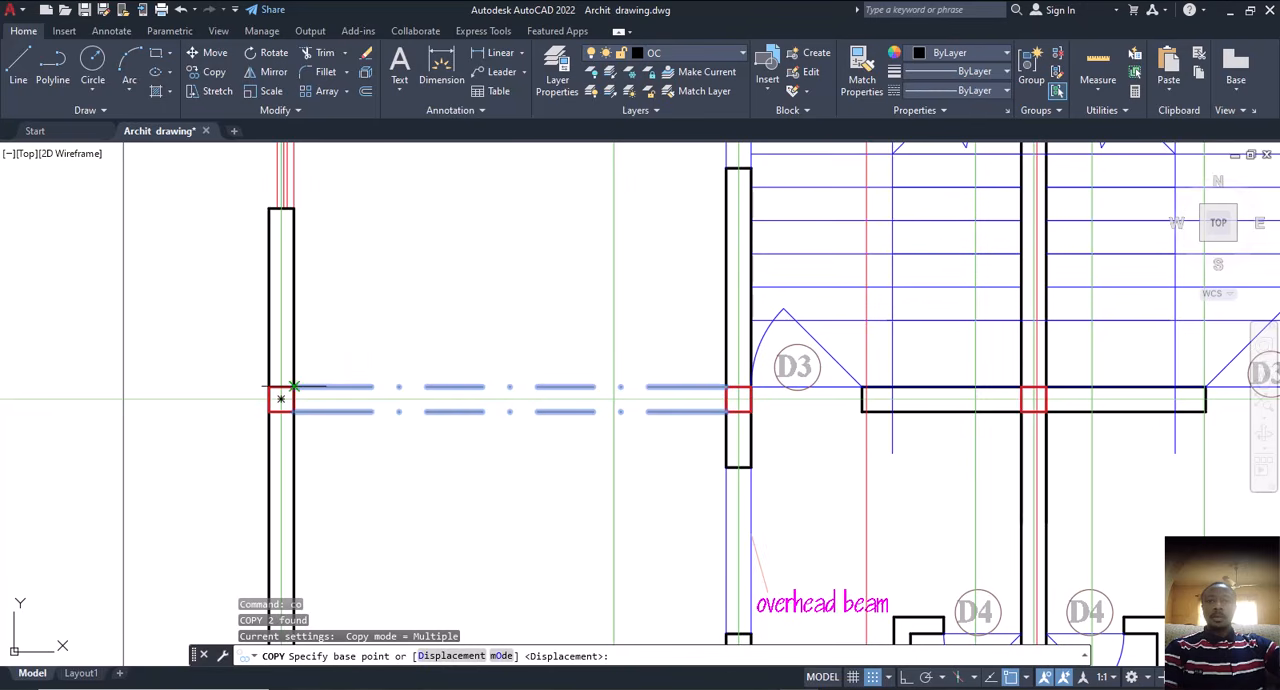
{"action": "left_click", "coordinate": [281, 398]}
{"action": "scroll", "coordinate": [420, 400], "scroll_direction": "down", "scroll_amount": 2}
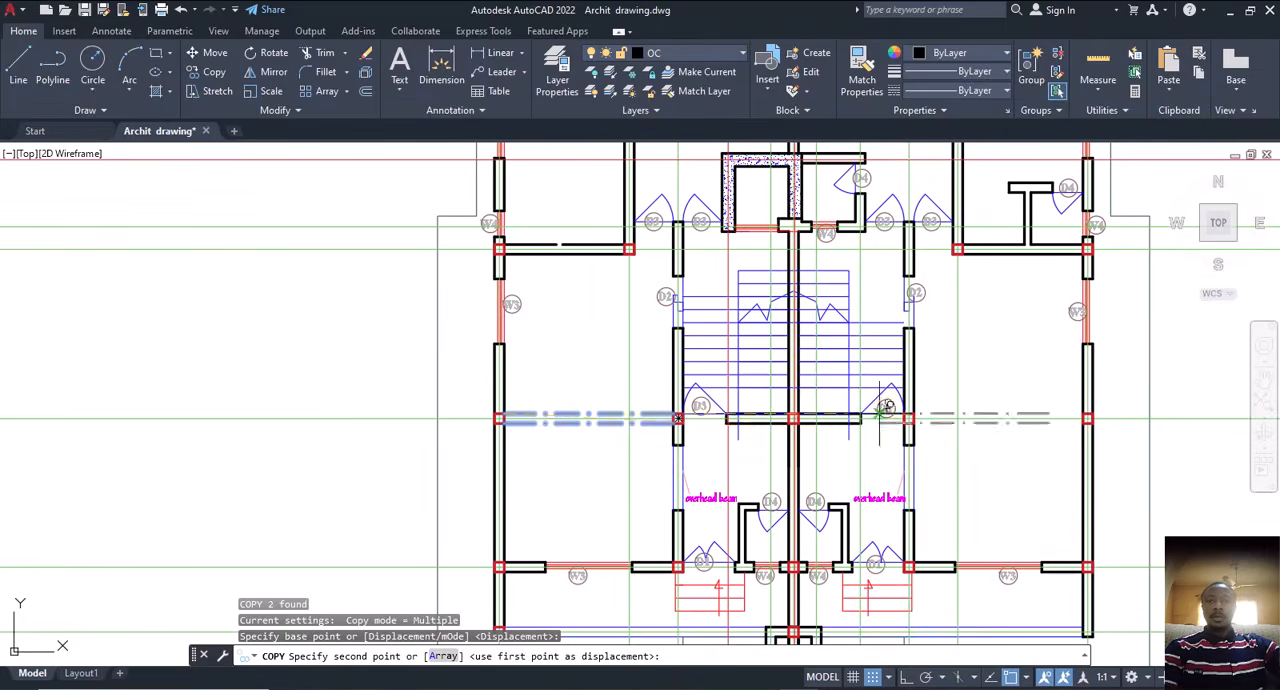
{"action": "scroll", "coordinate": [927, 413], "scroll_direction": "up", "scroll_amount": 3}
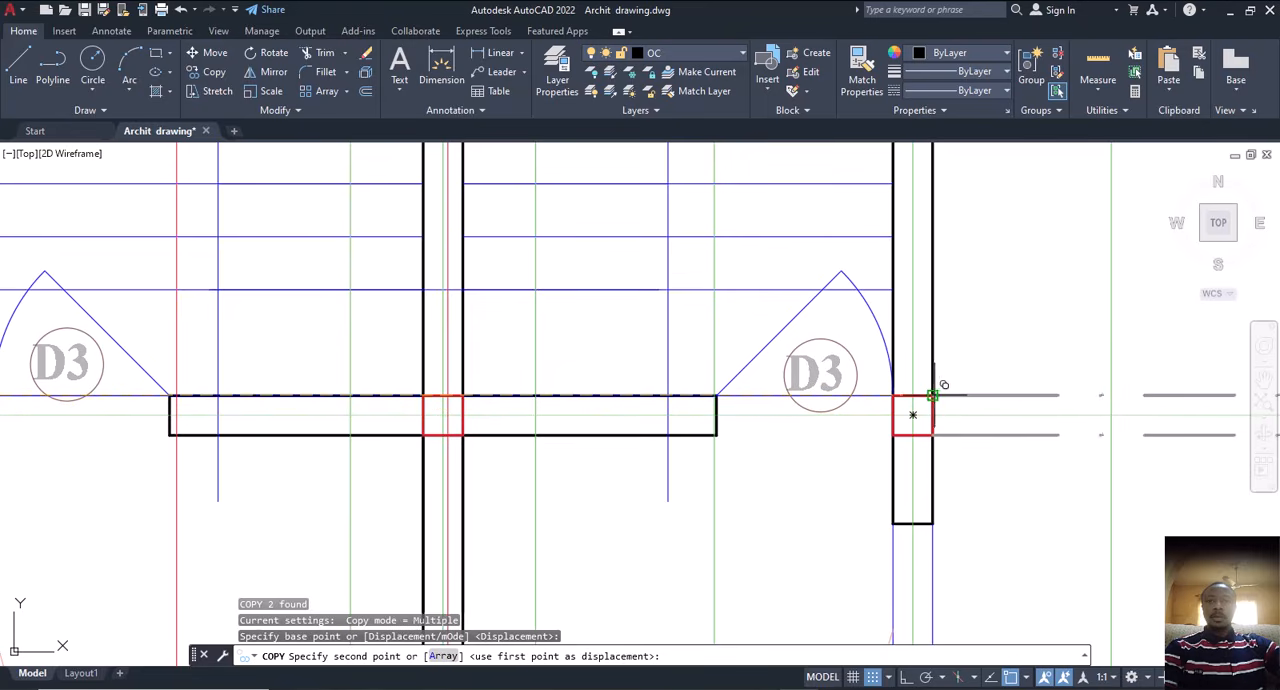
{"action": "left_click", "coordinate": [940, 385]}
{"action": "scroll", "coordinate": [810, 375], "scroll_direction": "down", "scroll_amount": 2}
{"action": "scroll", "coordinate": [885, 405], "scroll_direction": "down", "scroll_amount": 3}
{"action": "key", "text": "Escape"}
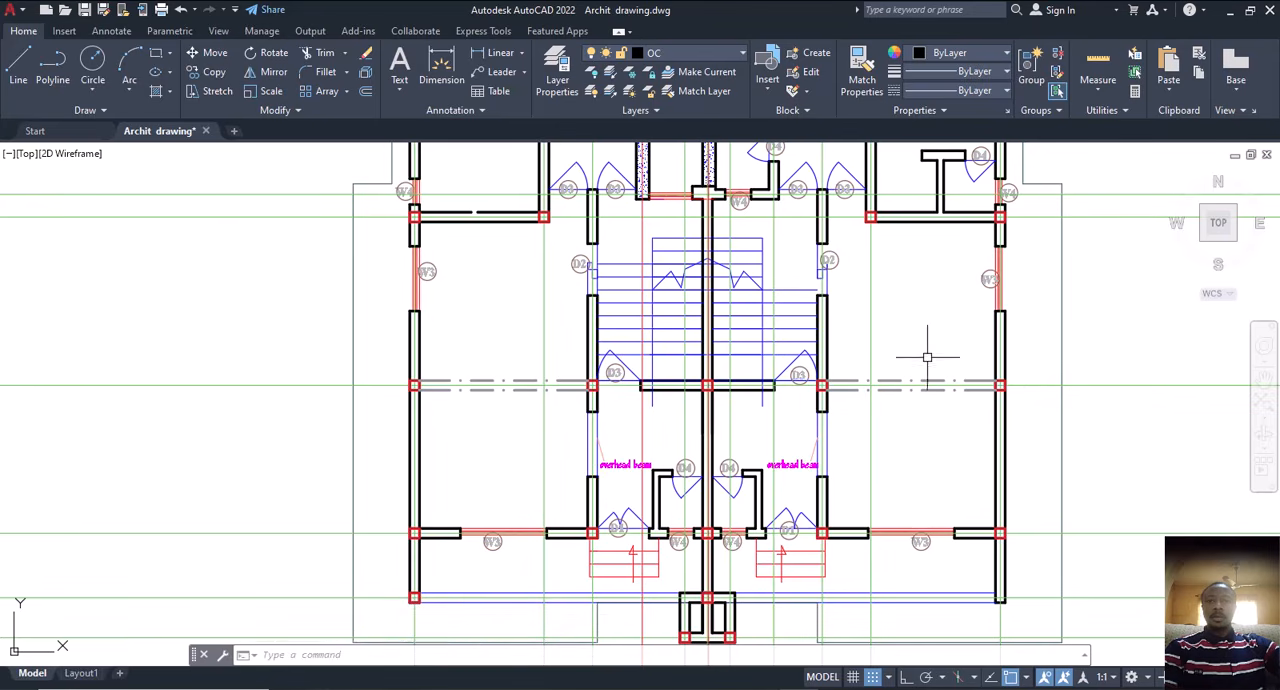
Step: Examine the column and beam layout around the entrance steps, the D4 rooms and the whole floor plan
{"action": "middle_click_drag", "start_coordinate": [877, 428], "coordinate": [851, 389]}
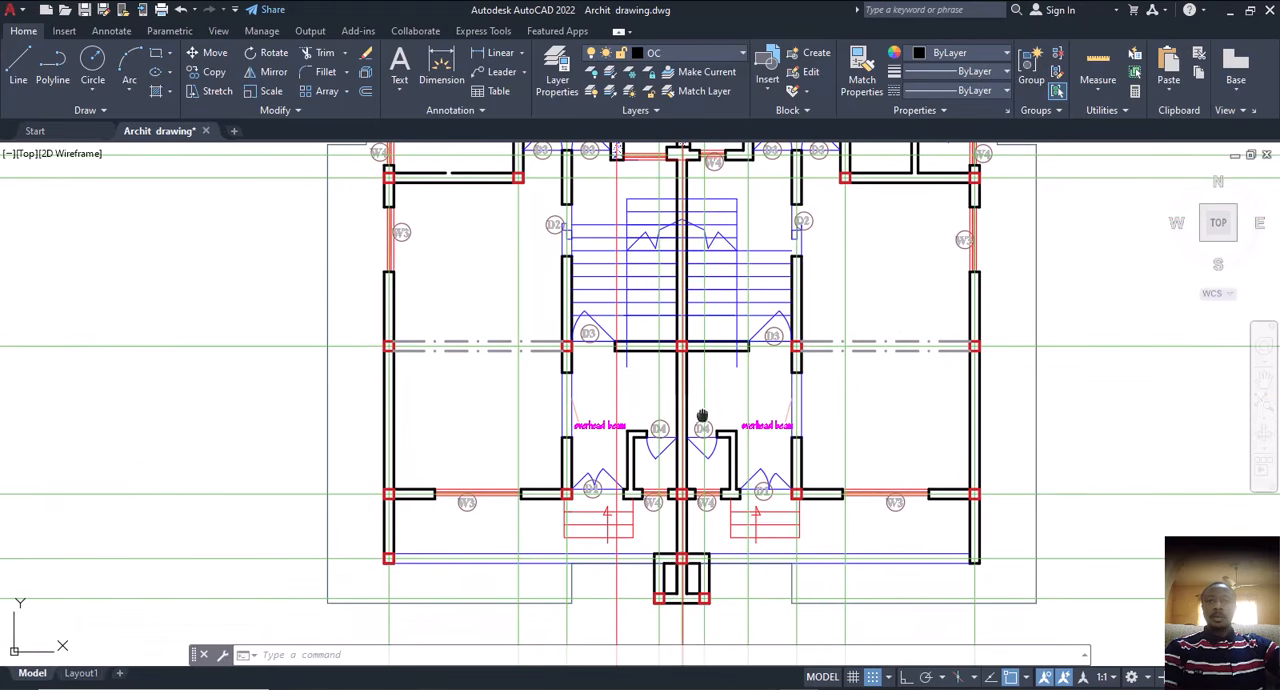
{"action": "scroll", "coordinate": [680, 434], "scroll_direction": "down", "scroll_amount": 4}
{"action": "scroll", "coordinate": [630, 450], "scroll_direction": "up", "scroll_amount": 5}
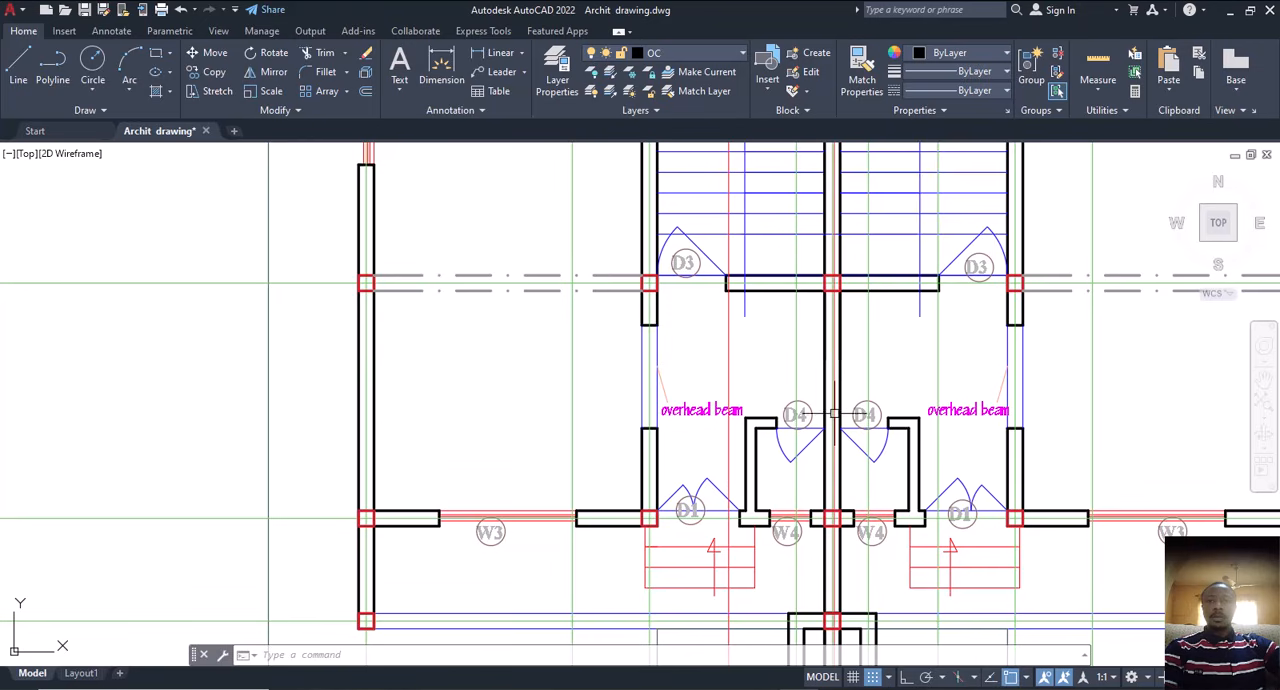
{"action": "scroll", "coordinate": [818, 420], "scroll_direction": "down", "scroll_amount": 4}
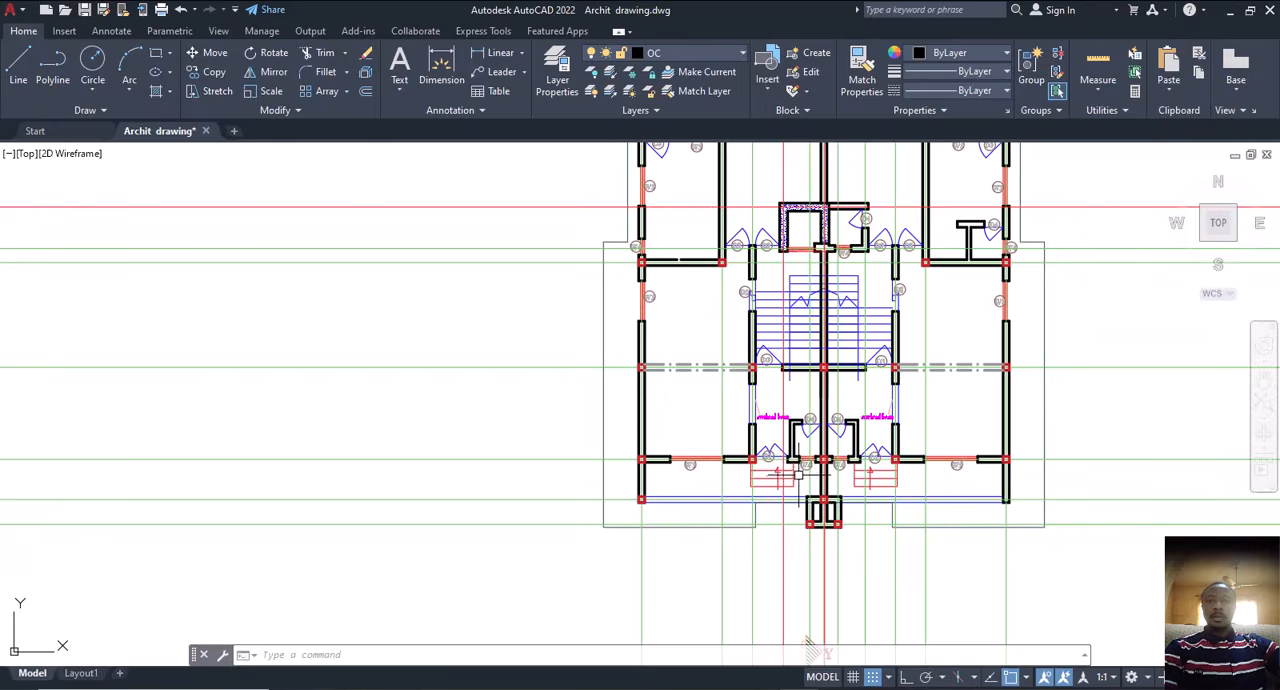
{"action": "scroll", "coordinate": [799, 474], "scroll_direction": "up", "scroll_amount": 4}
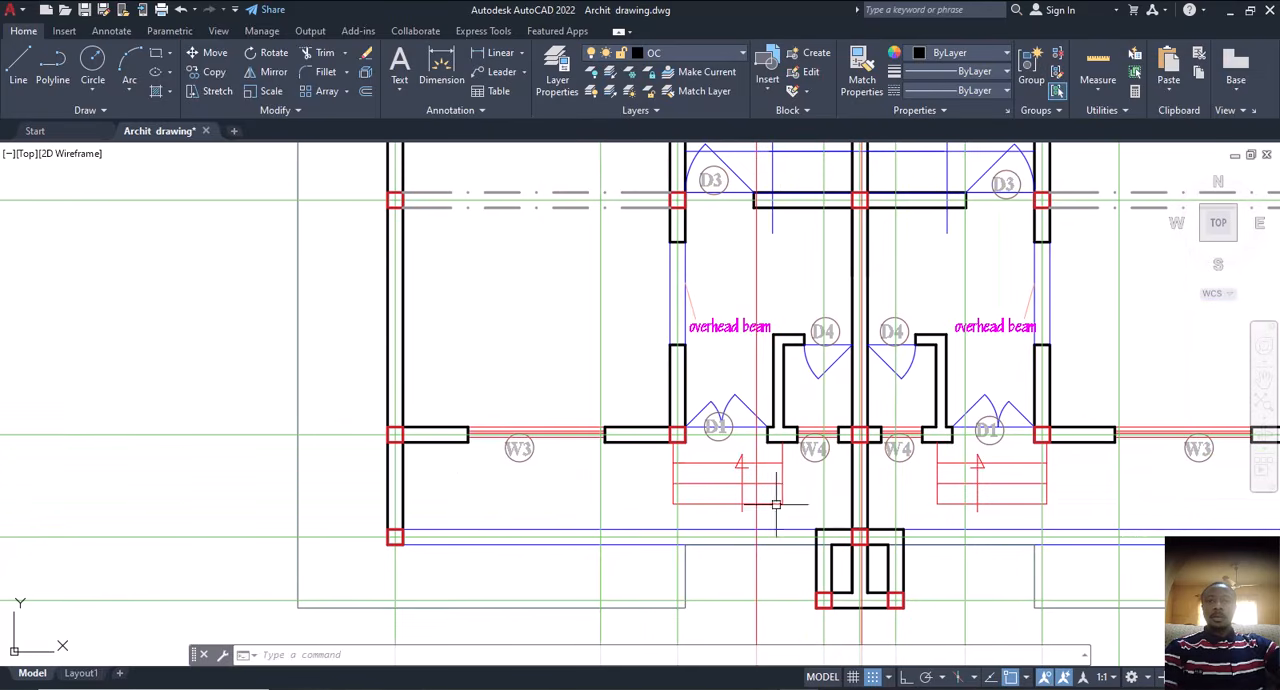
{"action": "middle_click_drag", "start_coordinate": [1006, 487], "coordinate": [789, 447]}
{"action": "scroll", "coordinate": [914, 450], "scroll_direction": "down", "scroll_amount": 5}
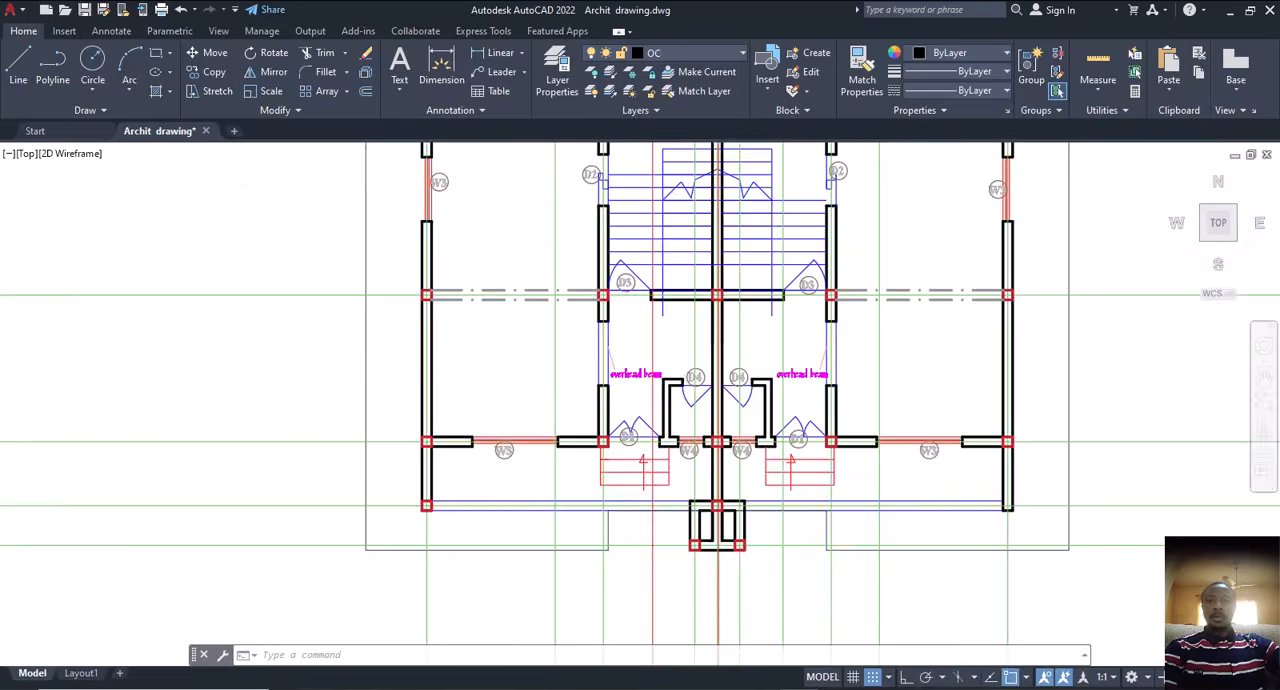
{"action": "middle_click_drag", "start_coordinate": [836, 594], "coordinate": [654, 612]}
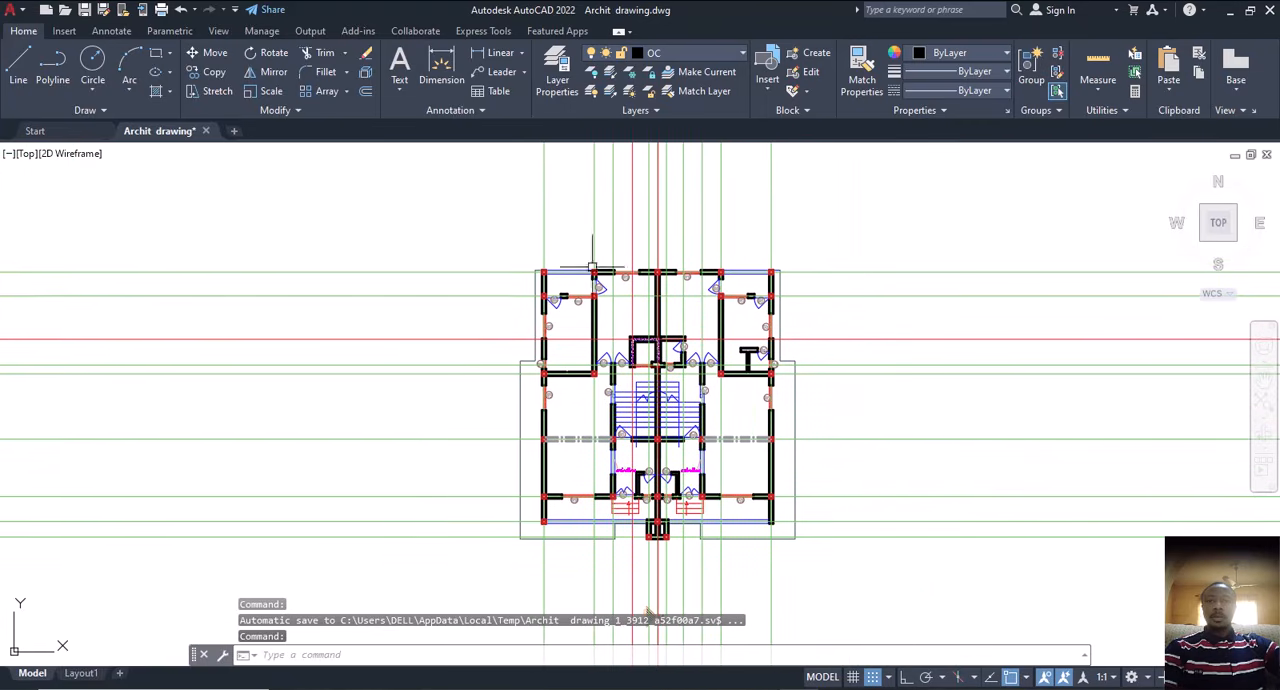
Step: Draw a rectangle enclosing the whole floor plan with the column squares, leaving a margin outside its outer walls
{"action": "left_click", "coordinate": [157, 52]}
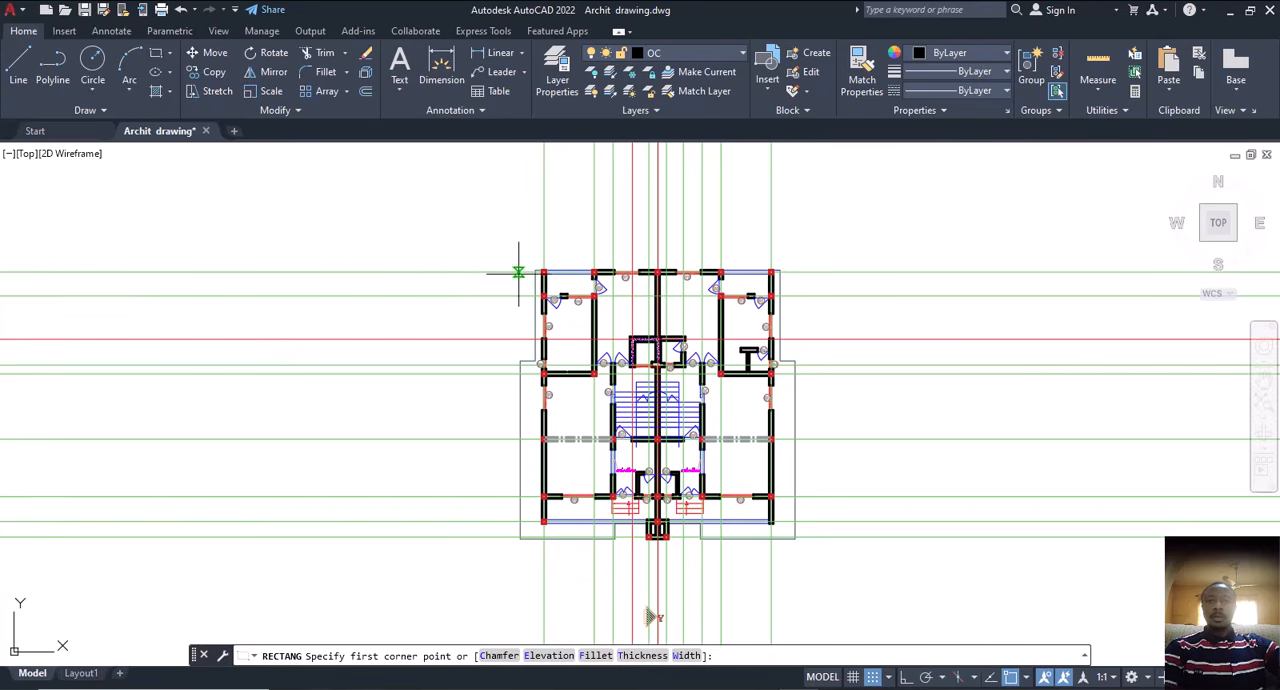
{"action": "left_click", "coordinate": [478, 229]}
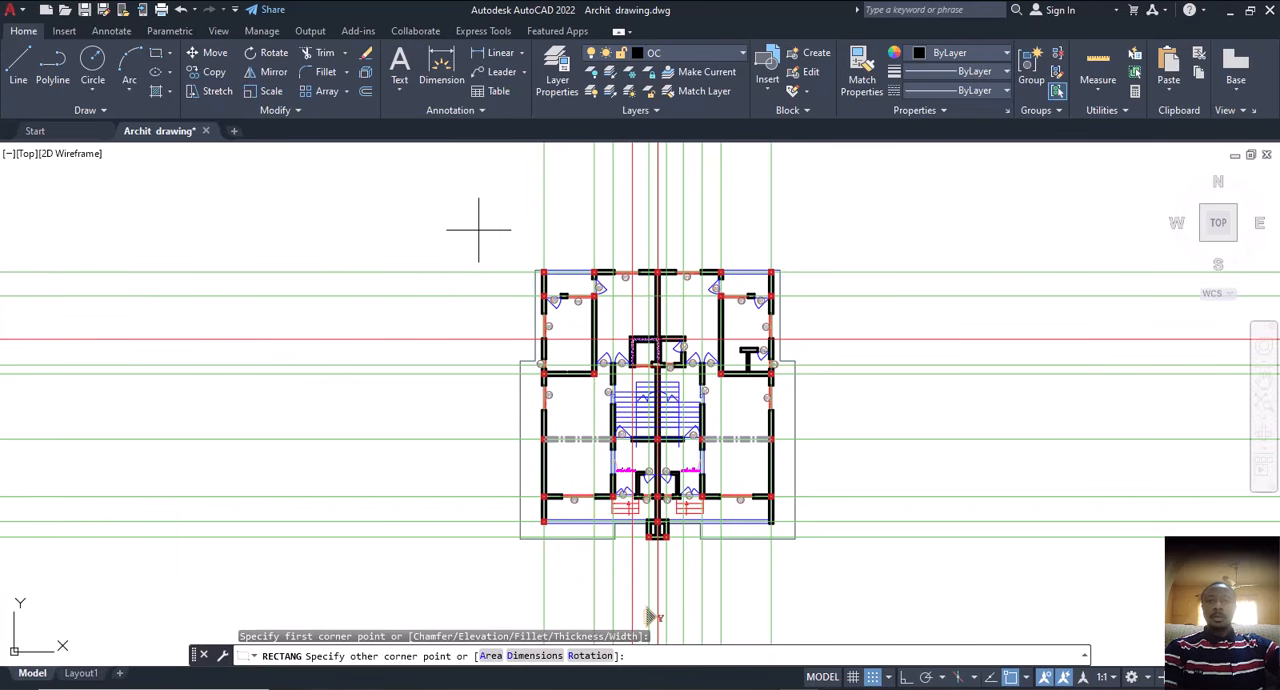
{"action": "left_click", "coordinate": [845, 580]}
{"action": "middle_click_drag", "start_coordinate": [788, 441], "coordinate": [819, 375]}
{"action": "middle_click_drag", "start_coordinate": [739, 370], "coordinate": [807, 420]}
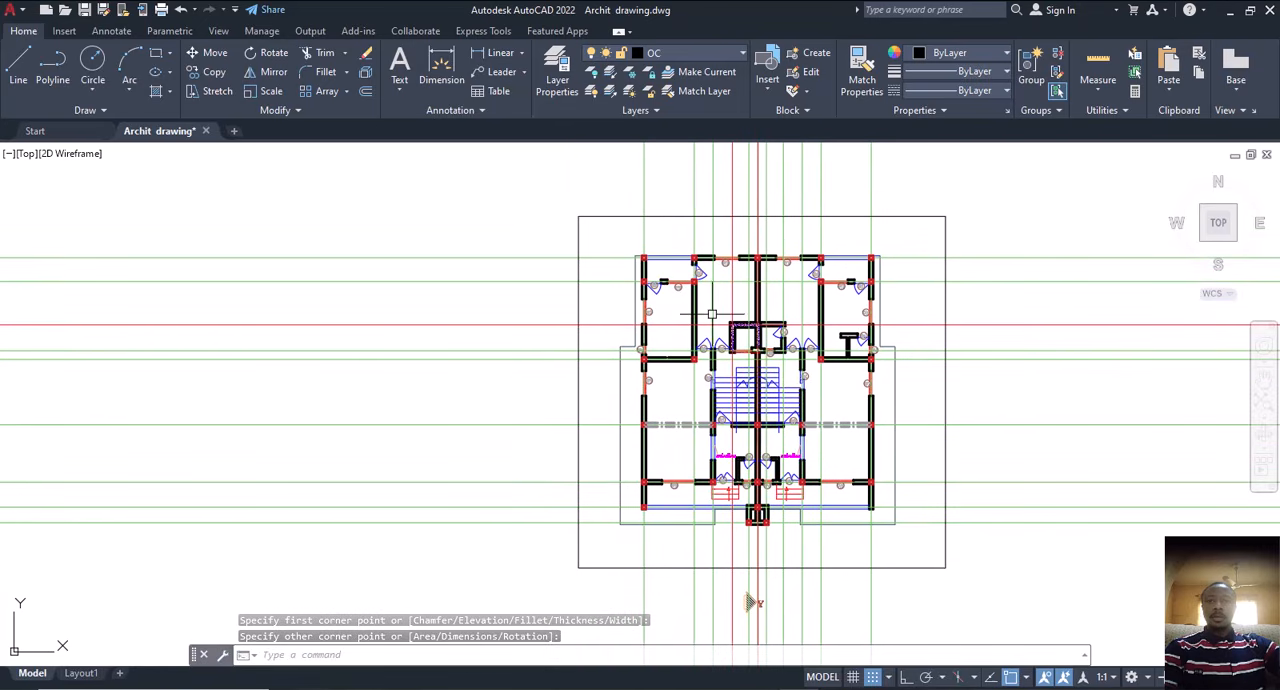
Step: Check the outer wall lengths between the column squares on the plan's left side with the dimension tool, placing no dimension
{"action": "scroll", "coordinate": [653, 242], "scroll_direction": "up", "scroll_amount": 4}
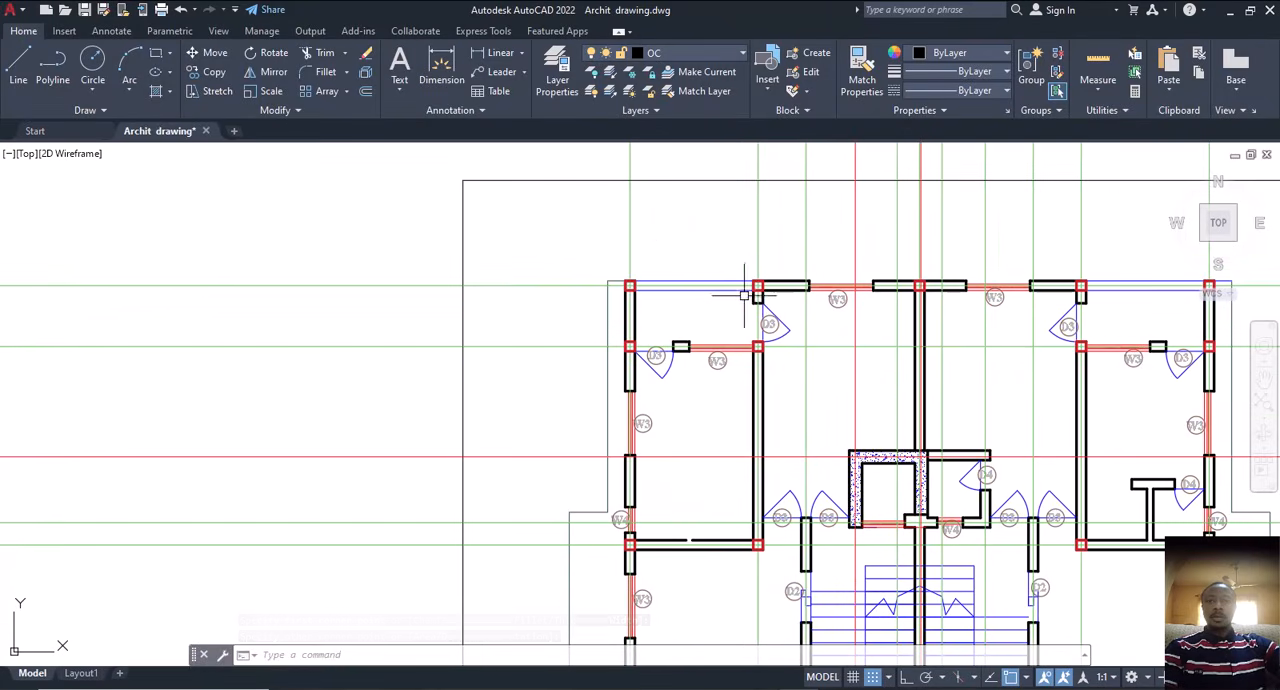
{"action": "middle_click_drag", "start_coordinate": [628, 292], "coordinate": [540, 296]}
{"action": "scroll", "coordinate": [538, 298], "scroll_direction": "up", "scroll_amount": 4}
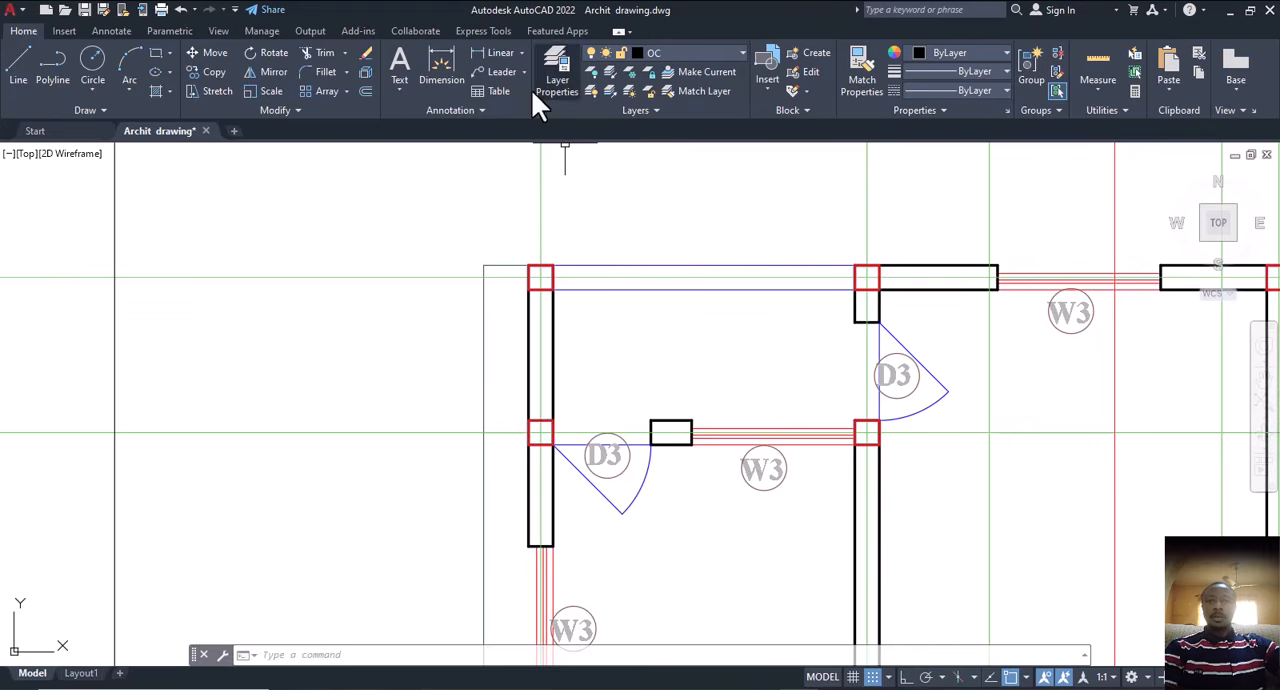
{"action": "left_click", "coordinate": [447, 60]}
{"action": "scroll", "coordinate": [500, 186], "scroll_direction": "down", "scroll_amount": 5}
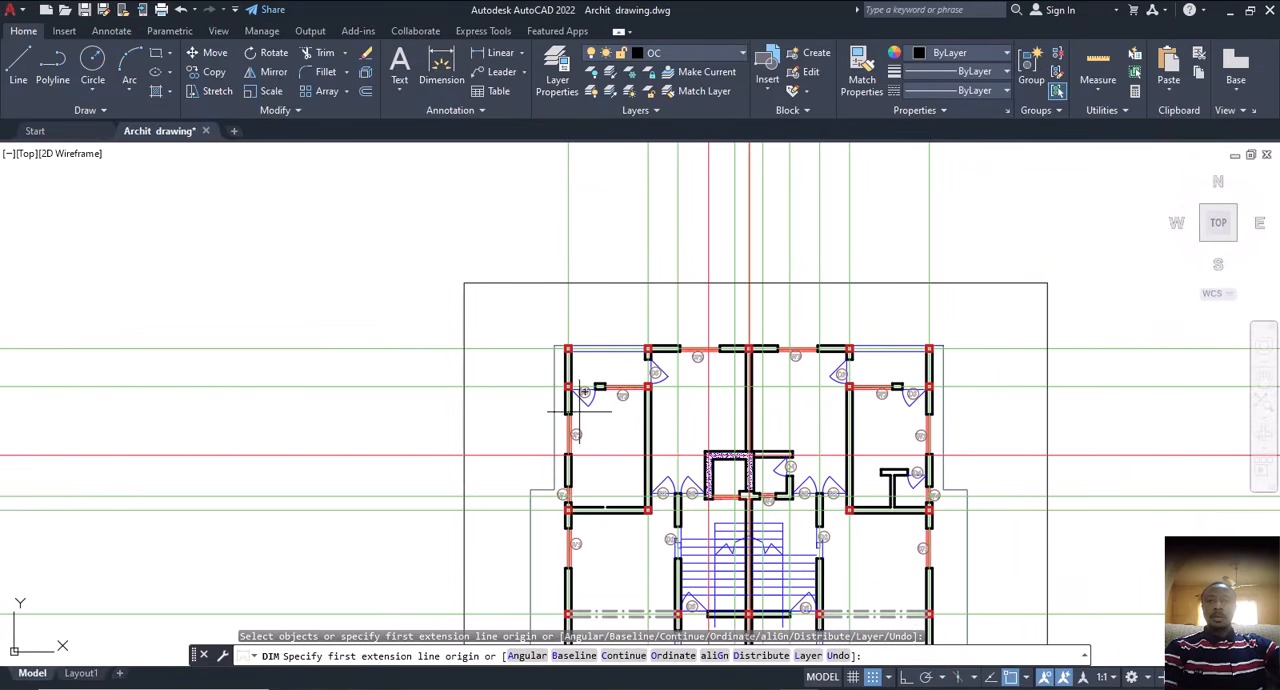
{"action": "scroll", "coordinate": [571, 486], "scroll_direction": "up", "scroll_amount": 5}
{"action": "scroll", "coordinate": [580, 470], "scroll_direction": "down", "scroll_amount": 3}
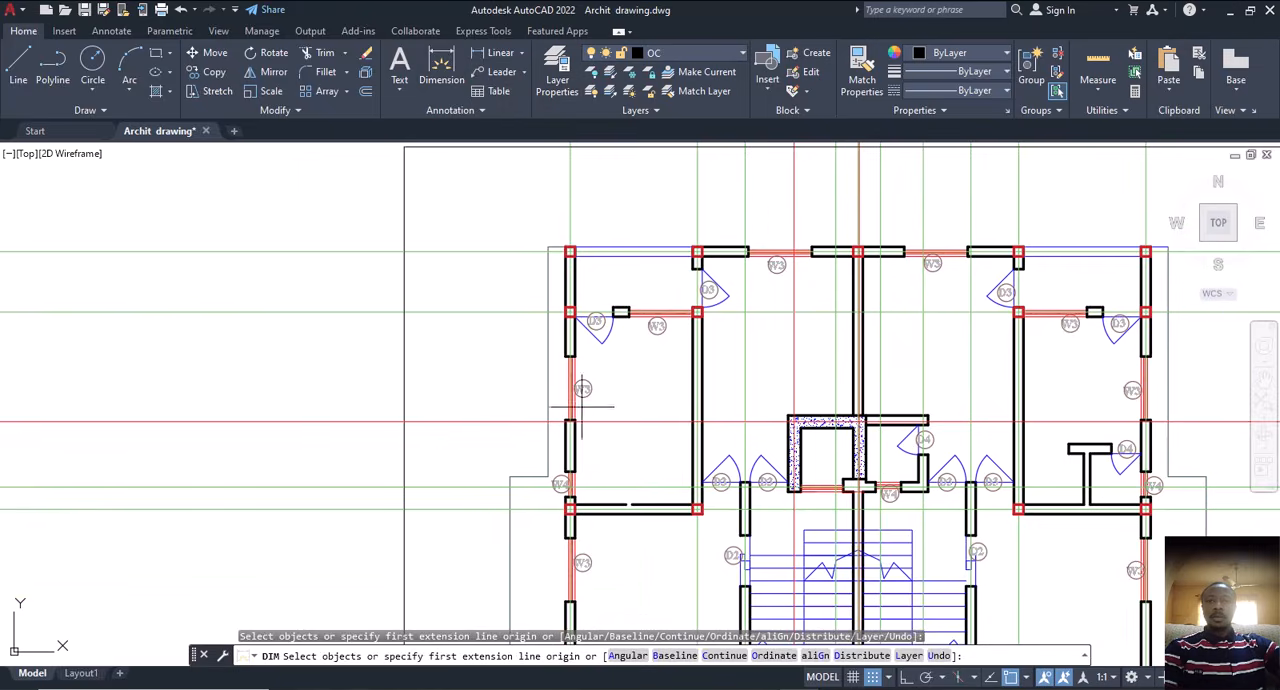
{"action": "scroll", "coordinate": [575, 355], "scroll_direction": "down", "scroll_amount": 2}
{"action": "scroll", "coordinate": [568, 318], "scroll_direction": "up", "scroll_amount": 5}
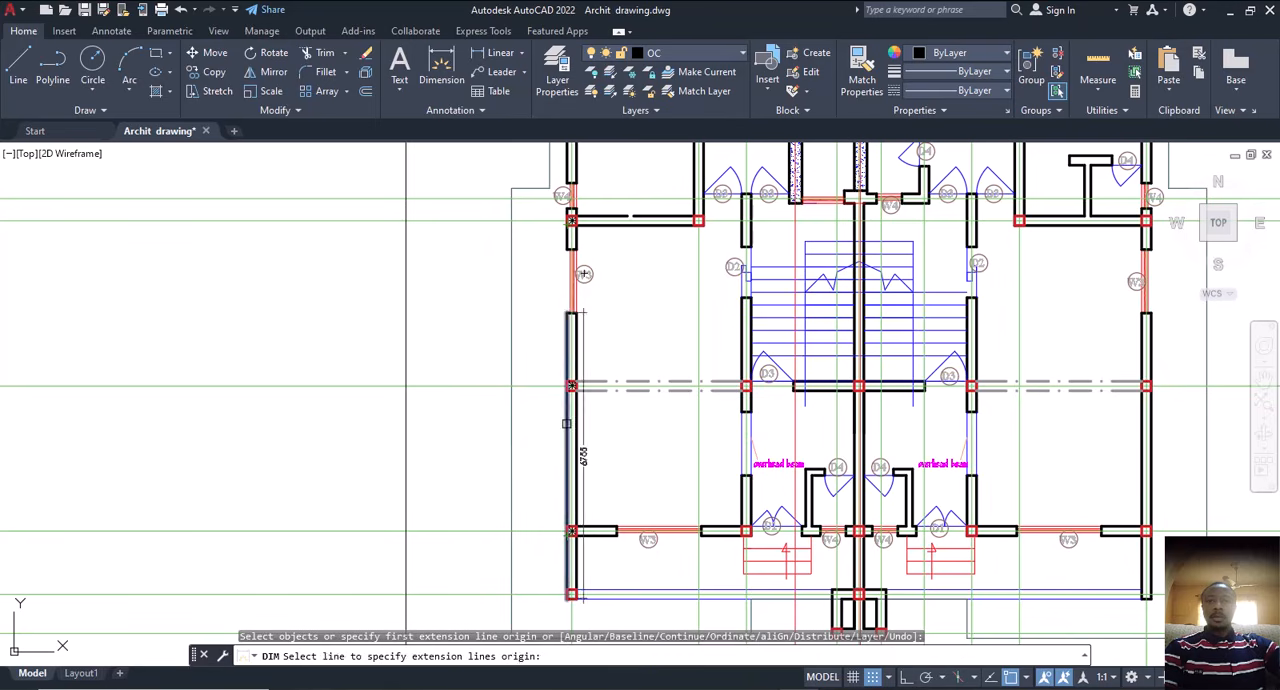
{"action": "scroll", "coordinate": [571, 386], "scroll_direction": "up", "scroll_amount": 4}
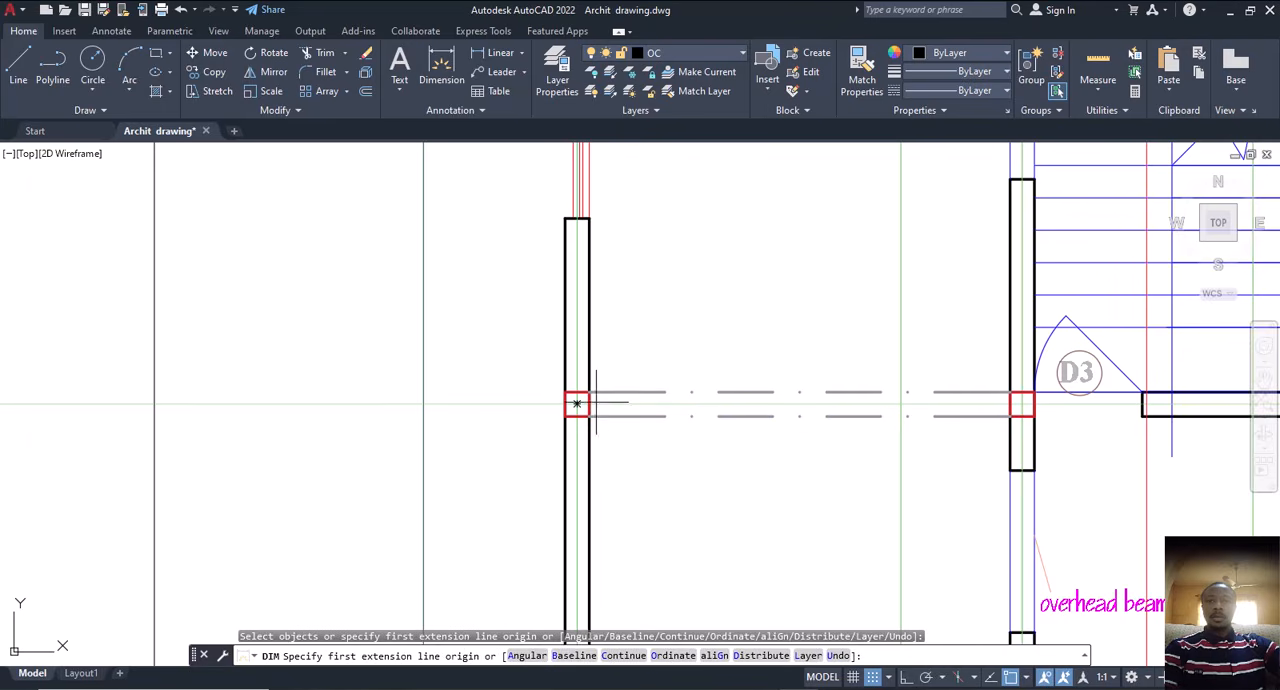
{"action": "key", "text": "Escape"}
{"action": "scroll", "coordinate": [572, 356], "scroll_direction": "down", "scroll_amount": 5}
{"action": "scroll", "coordinate": [575, 469], "scroll_direction": "up", "scroll_amount": 6}
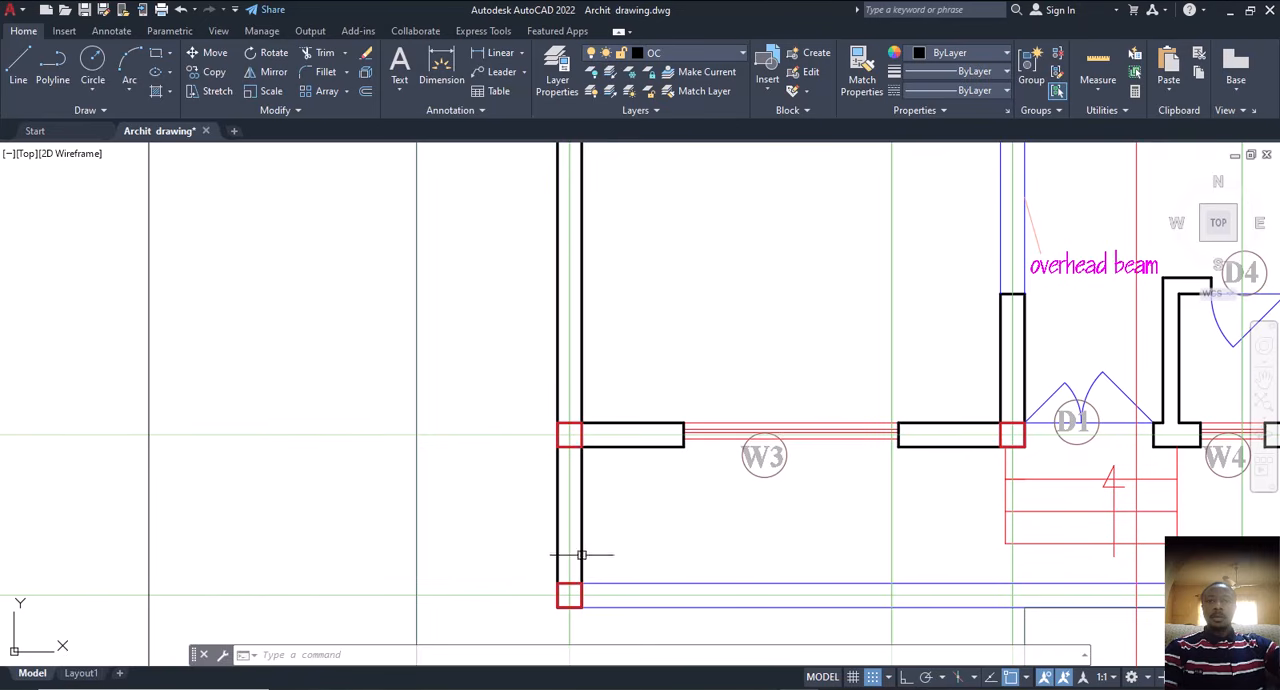
Step: Examine the storey height and slab thickness dimensions beside the living room in the Section X-X drawing
{"action": "scroll", "coordinate": [581, 554], "scroll_direction": "down", "scroll_amount": 6}
{"action": "scroll", "coordinate": [634, 515], "scroll_direction": "down", "scroll_amount": 6}
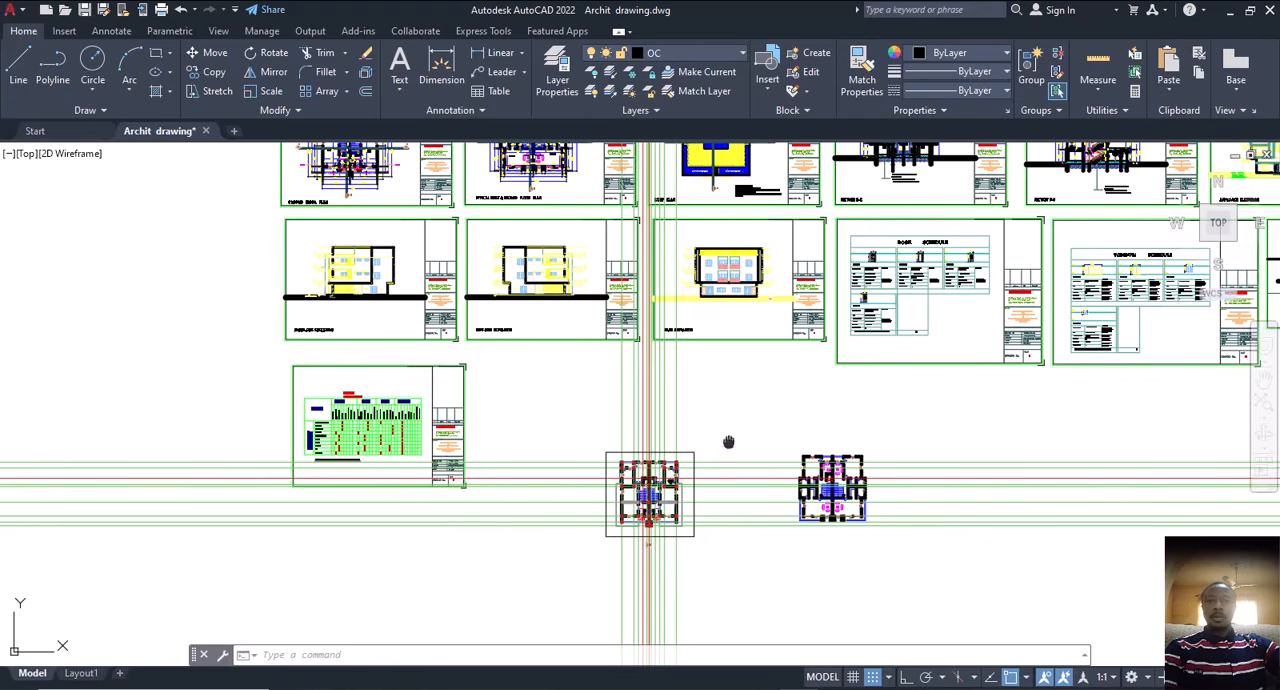
{"action": "middle_click_drag", "start_coordinate": [728, 442], "coordinate": [700, 583]}
{"action": "scroll", "coordinate": [700, 583], "scroll_direction": "up", "scroll_amount": 8}
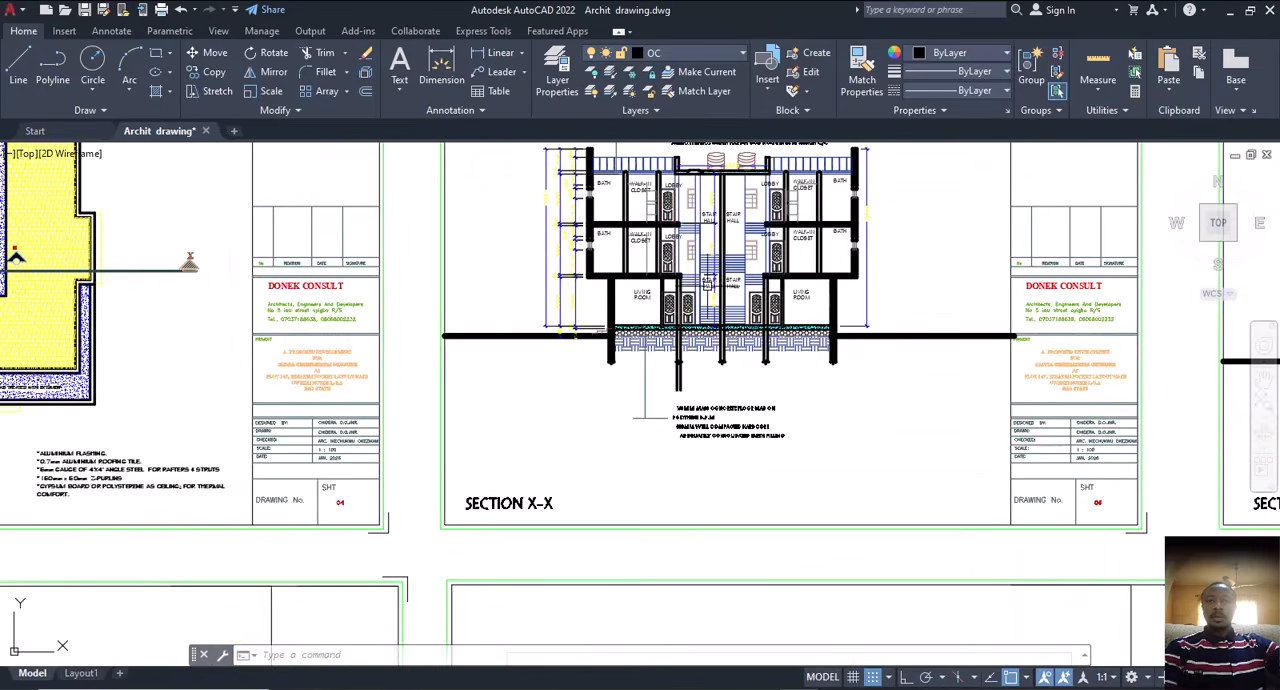
{"action": "scroll", "coordinate": [709, 286], "scroll_direction": "up", "scroll_amount": 6}
{"action": "scroll", "coordinate": [676, 445], "scroll_direction": "up", "scroll_amount": 2}
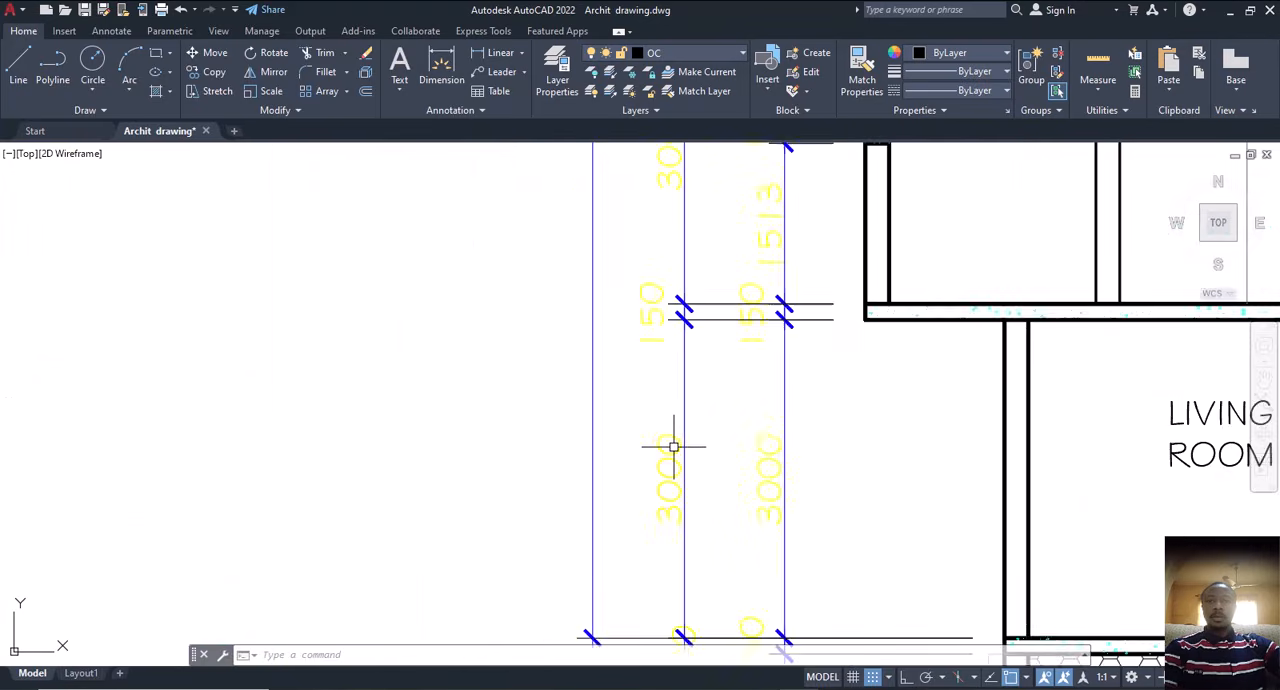
{"action": "scroll", "coordinate": [674, 447], "scroll_direction": "down", "scroll_amount": 2}
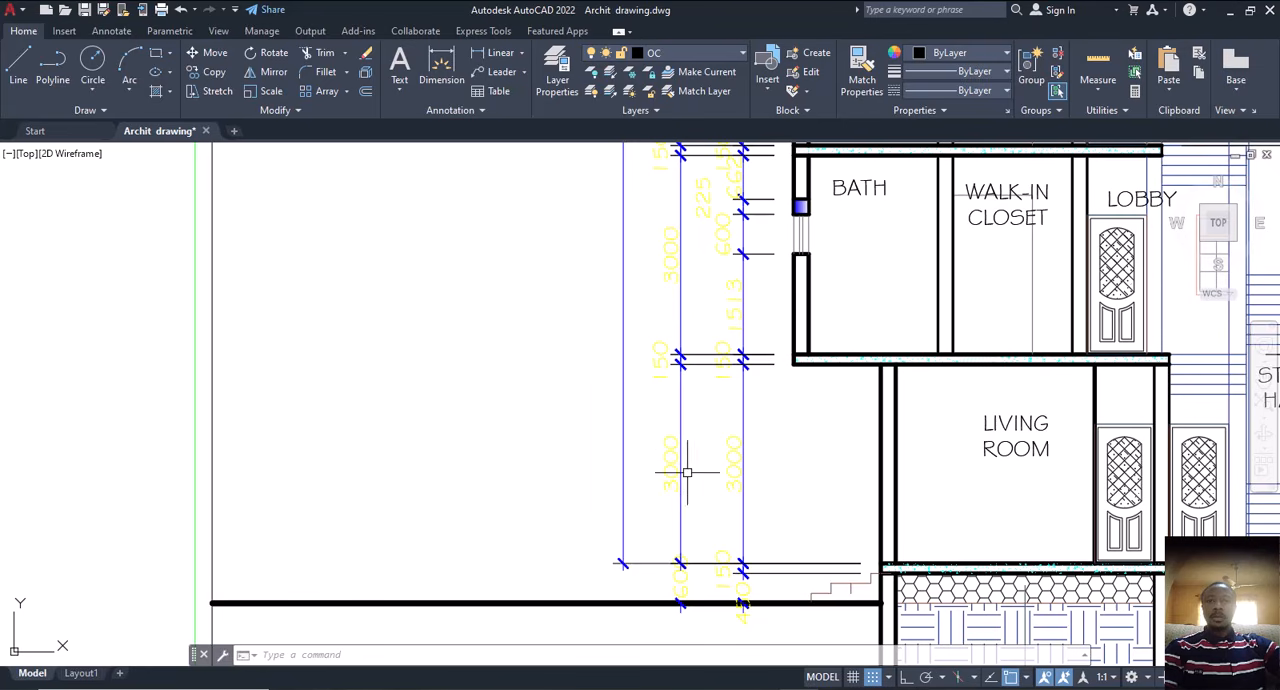
{"action": "scroll", "coordinate": [710, 455], "scroll_direction": "down", "scroll_amount": 3}
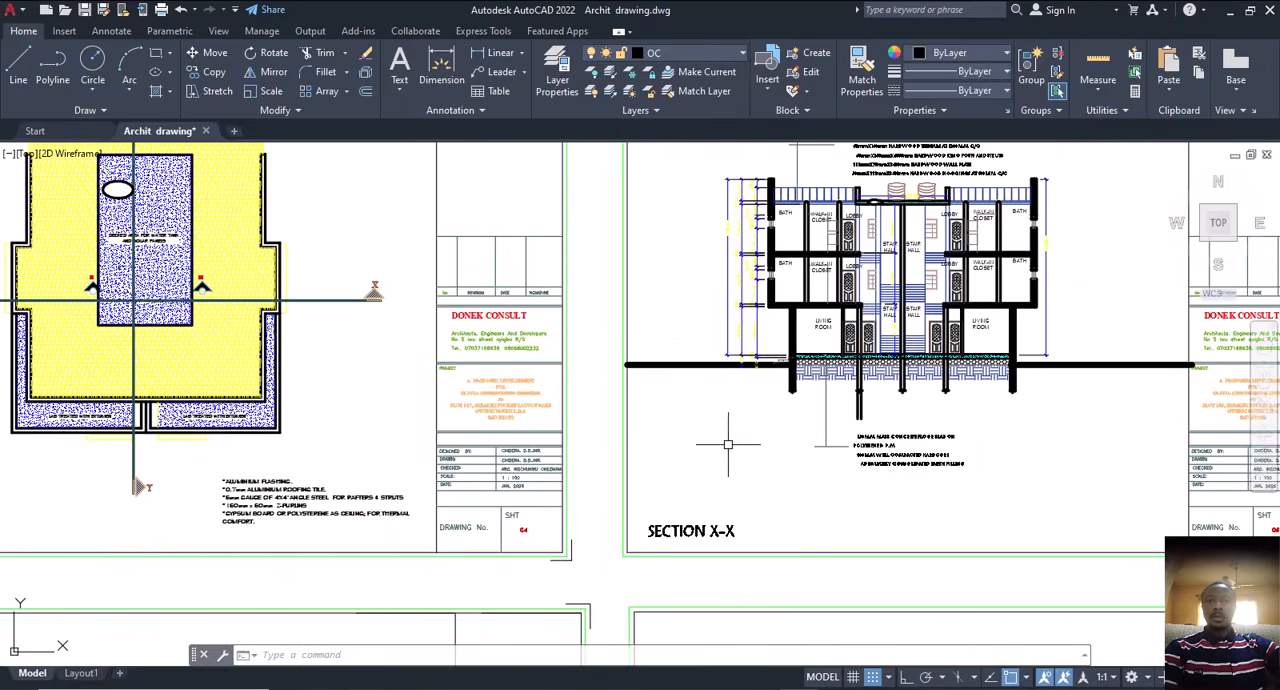
{"action": "scroll", "coordinate": [728, 444], "scroll_direction": "down", "scroll_amount": 6}
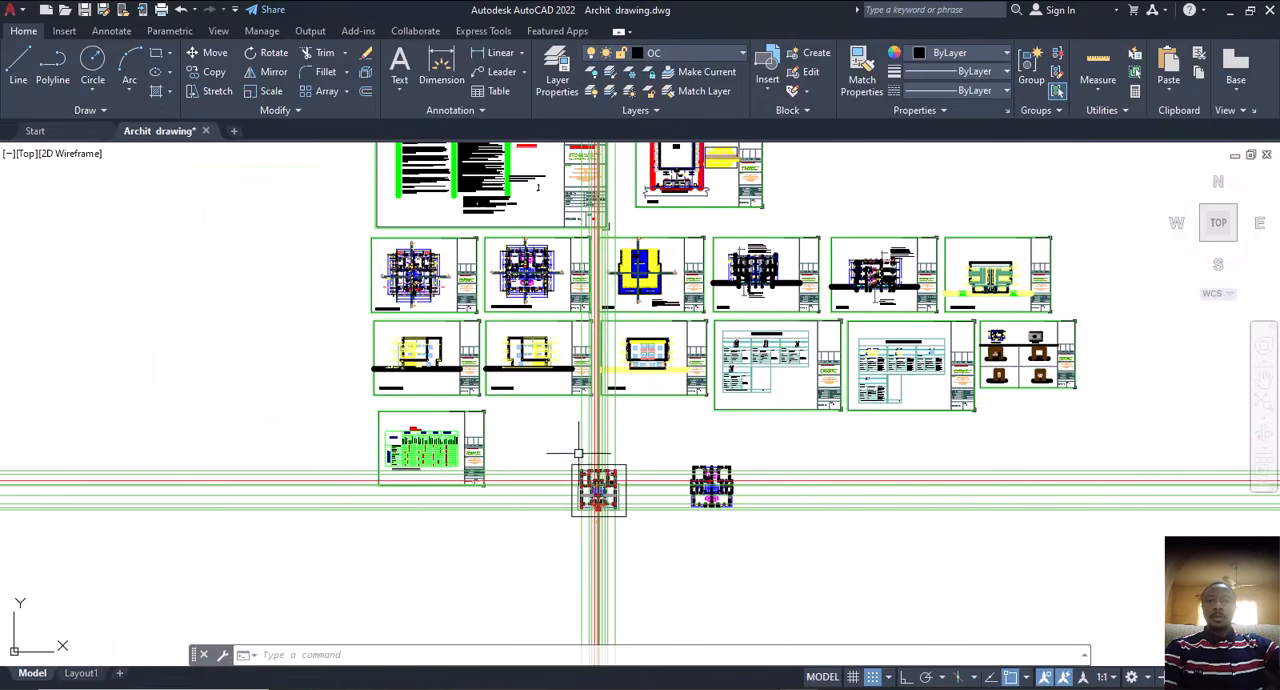
Step: Examine the column squares and beam lines around the entrance steps, the stair hall and the rest of the floor plan
{"action": "scroll", "coordinate": [578, 453], "scroll_direction": "up", "scroll_amount": 6}
{"action": "scroll", "coordinate": [464, 421], "scroll_direction": "up", "scroll_amount": 3}
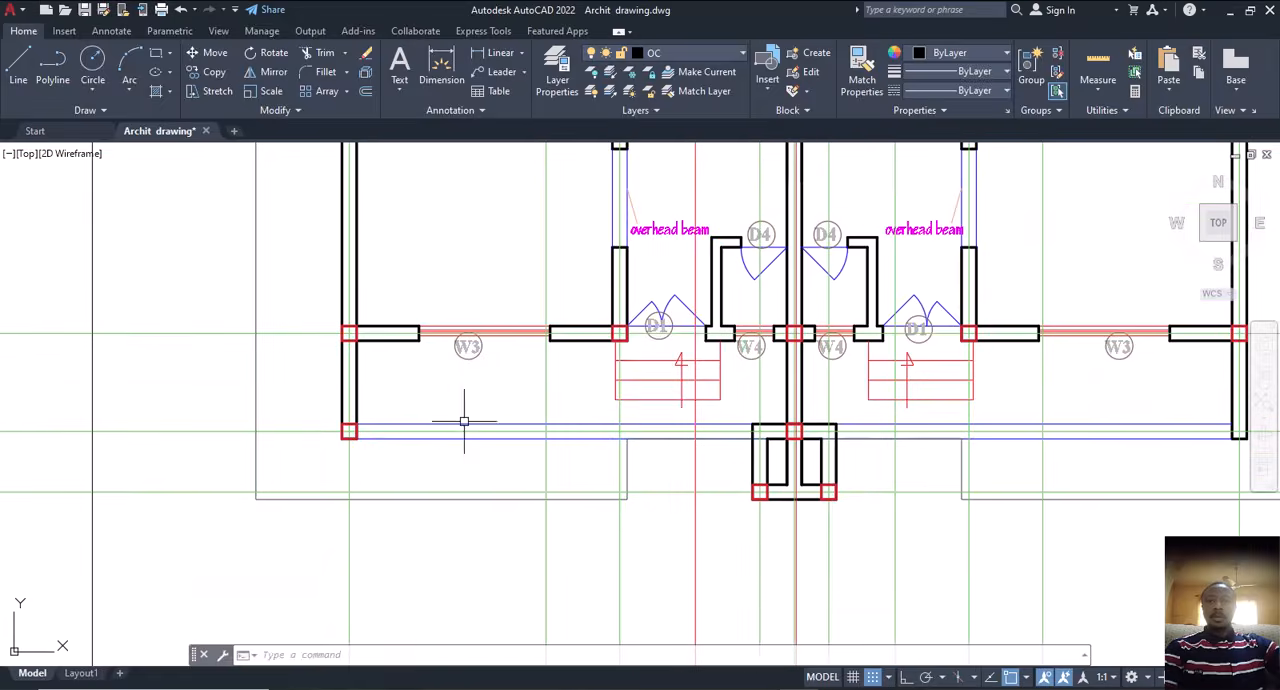
{"action": "middle_click_drag", "start_coordinate": [464, 421], "coordinate": [585, 431]}
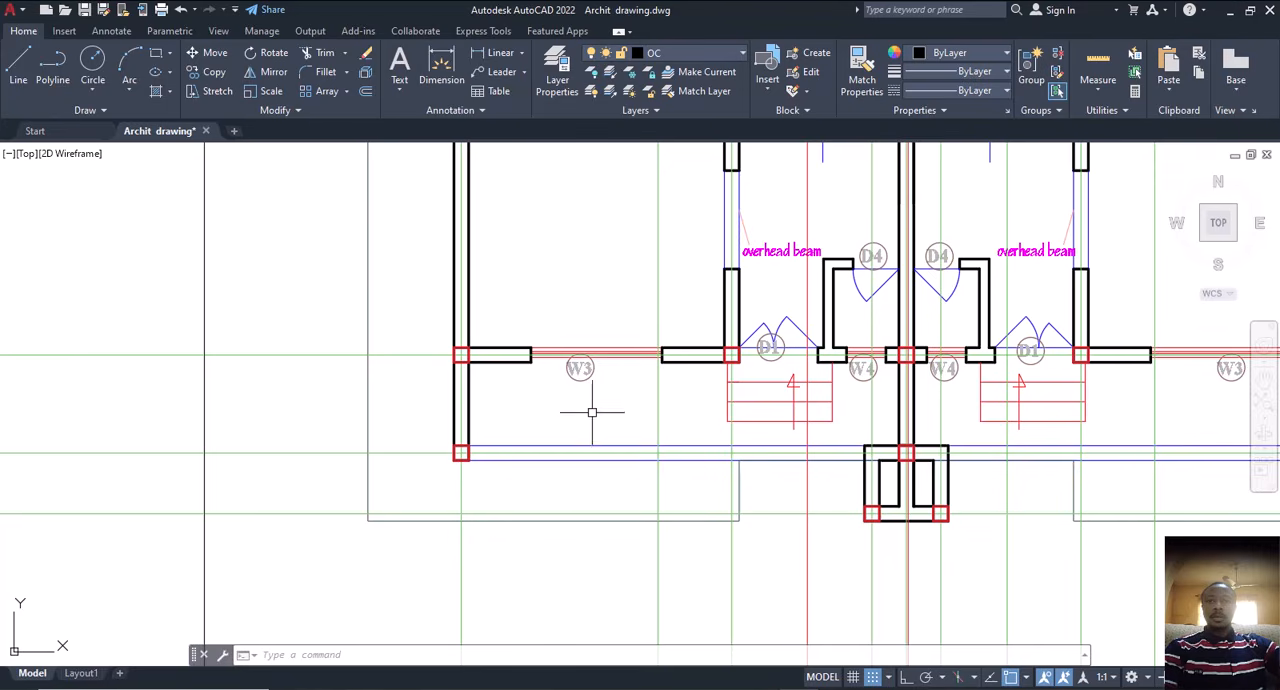
{"action": "scroll", "coordinate": [592, 411], "scroll_direction": "down", "scroll_amount": 5}
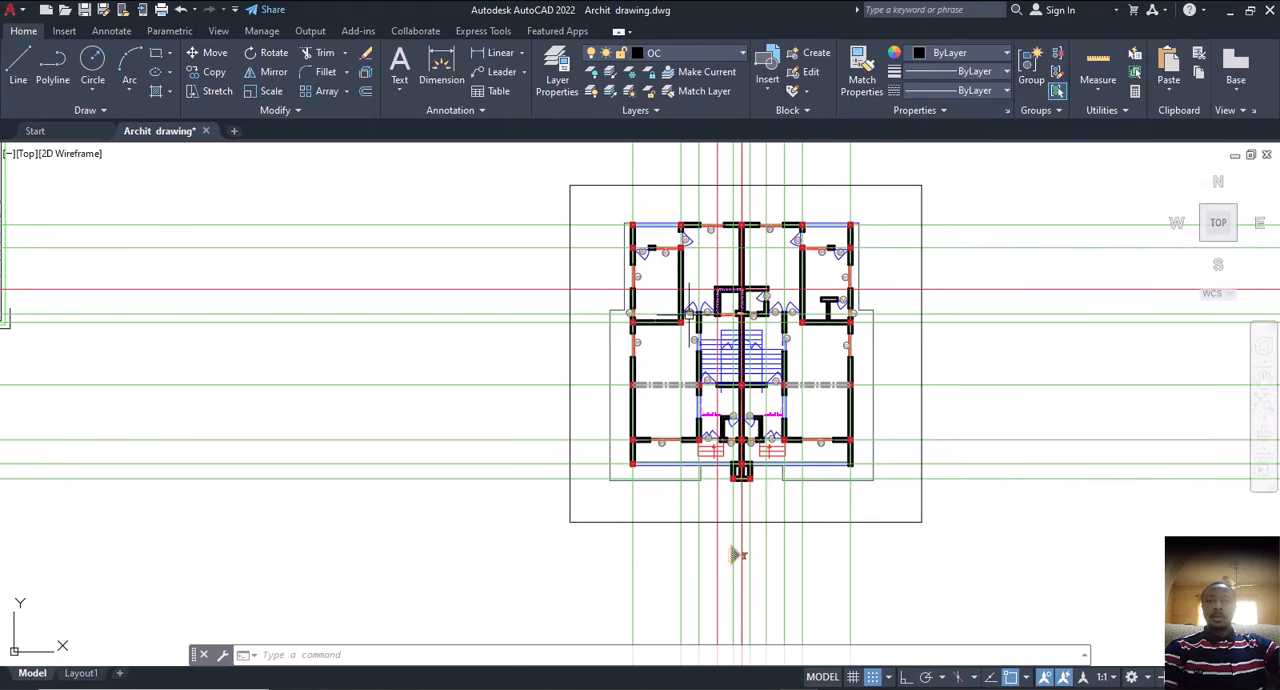
{"action": "scroll", "coordinate": [730, 345], "scroll_direction": "up", "scroll_amount": 4}
{"action": "middle_click_drag", "start_coordinate": [655, 302], "coordinate": [697, 314]}
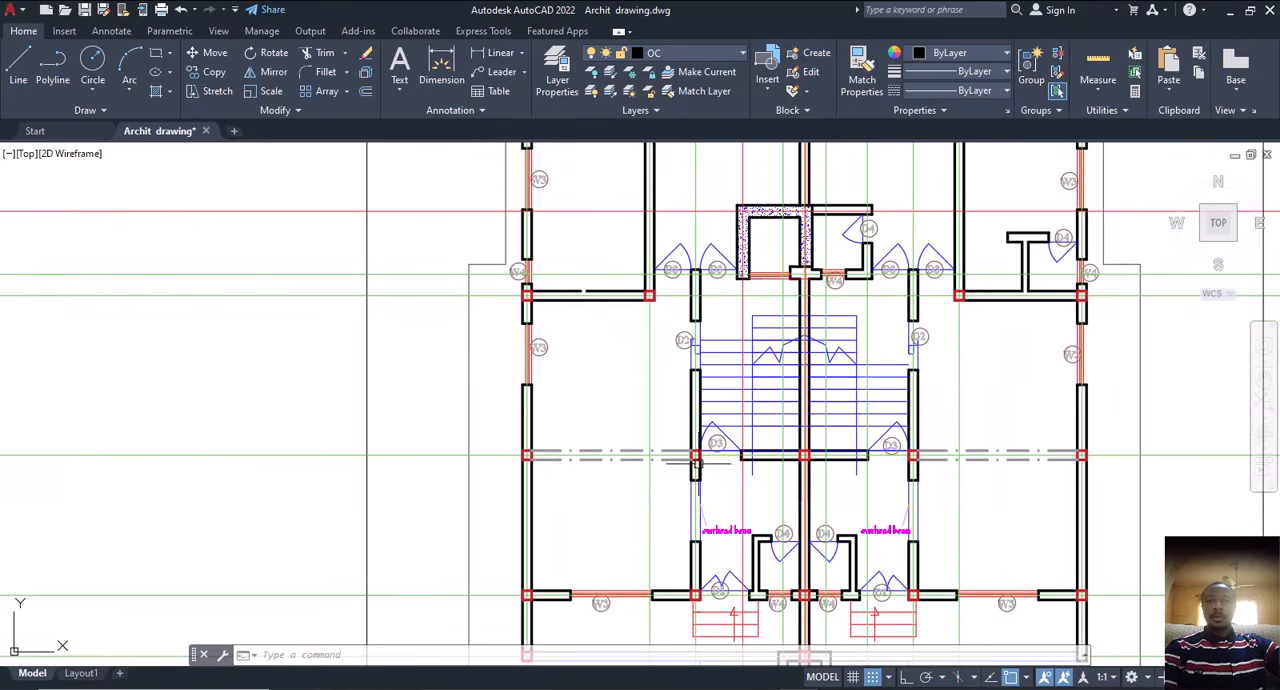
{"action": "scroll", "coordinate": [740, 458], "scroll_direction": "down", "scroll_amount": 3}
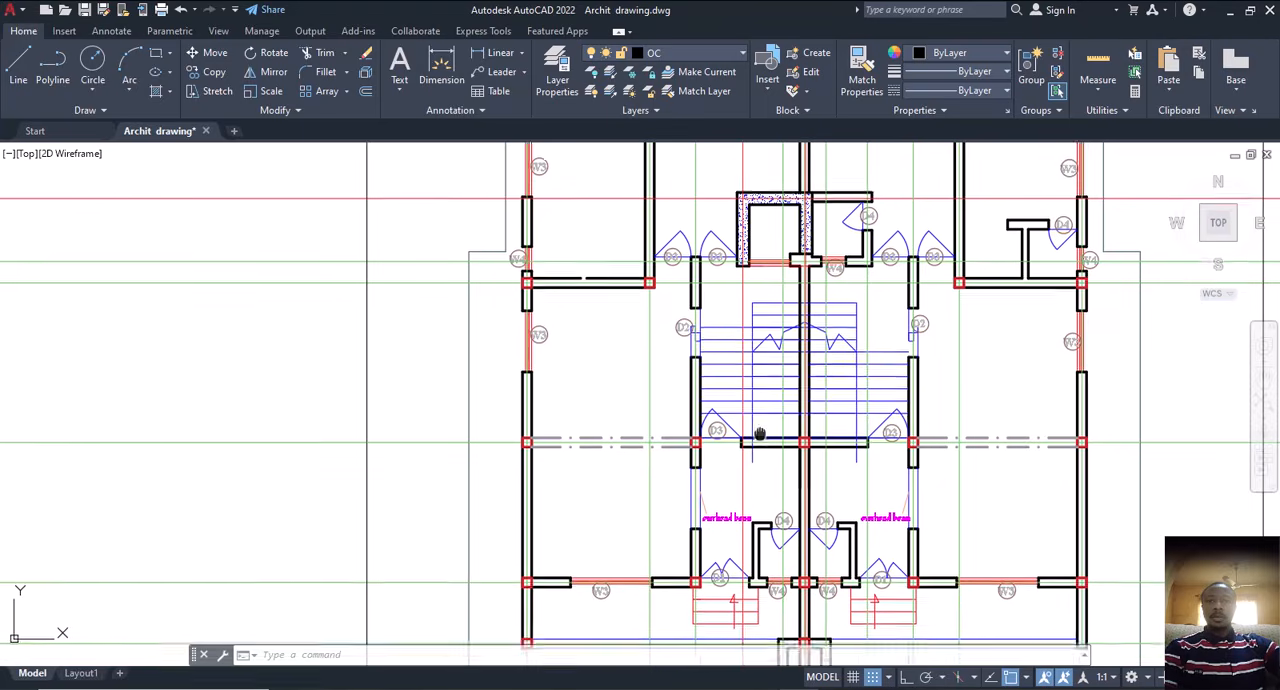
{"action": "middle_click_drag", "start_coordinate": [741, 366], "coordinate": [721, 427]}
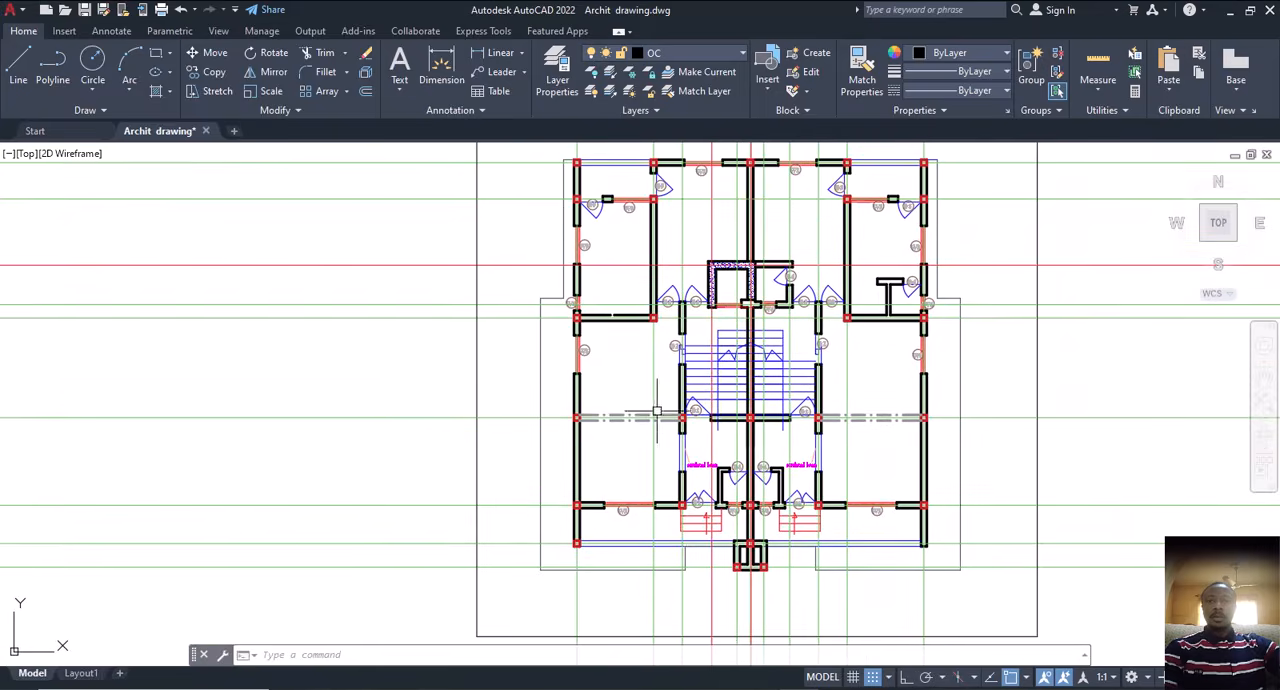
{"action": "scroll", "coordinate": [638, 399], "scroll_direction": "down", "scroll_amount": 4}
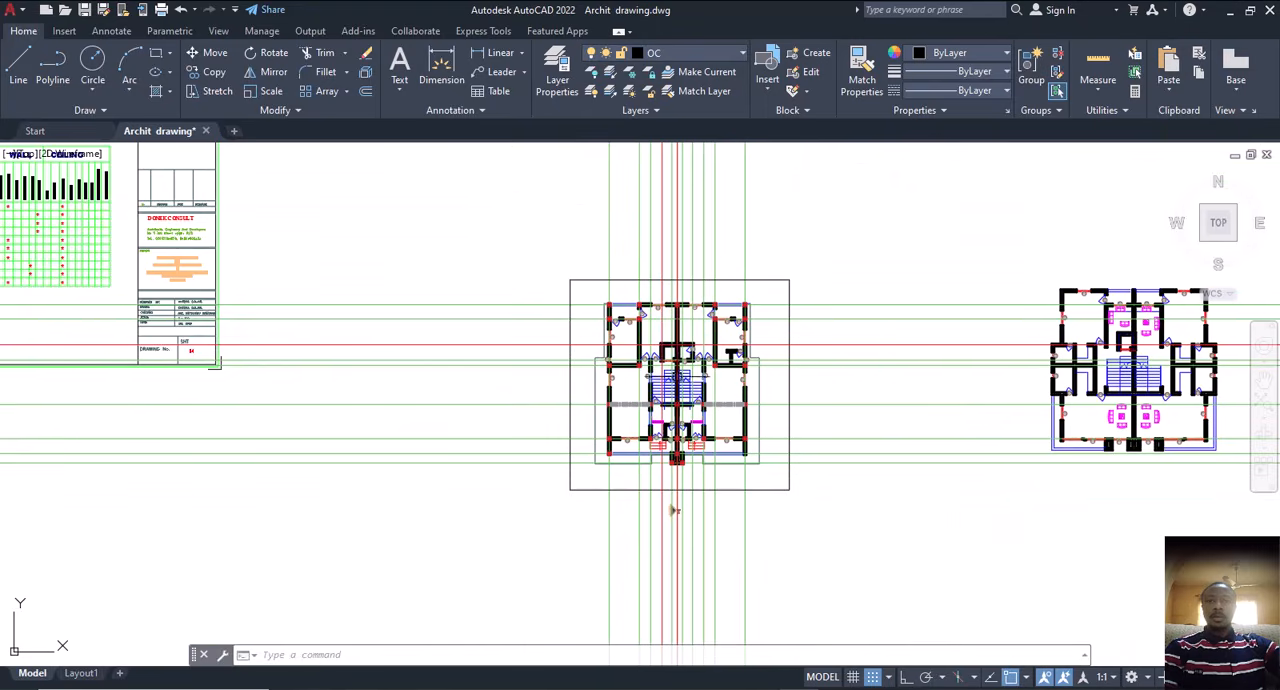
{"action": "left_click", "coordinate": [789, 283]}
{"action": "mouse_move", "coordinate": [790, 281]}
{"action": "left_click", "coordinate": [860, 346]}
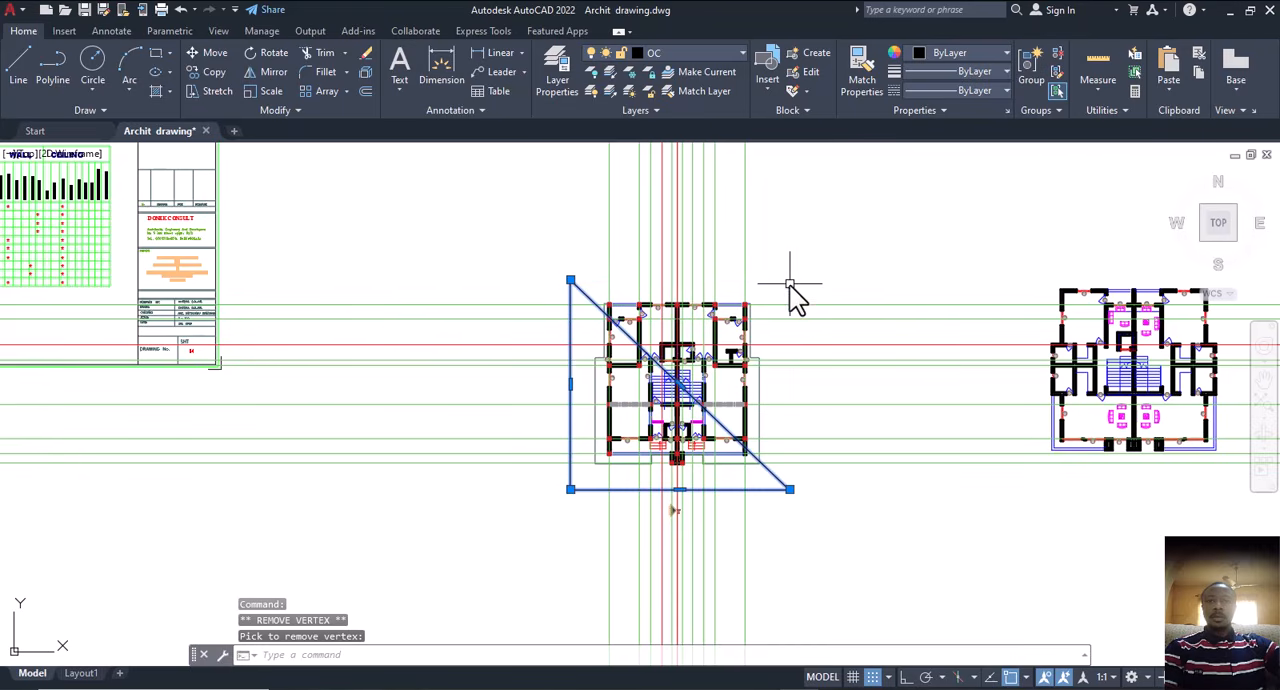
{"action": "key", "text": "Escape"}
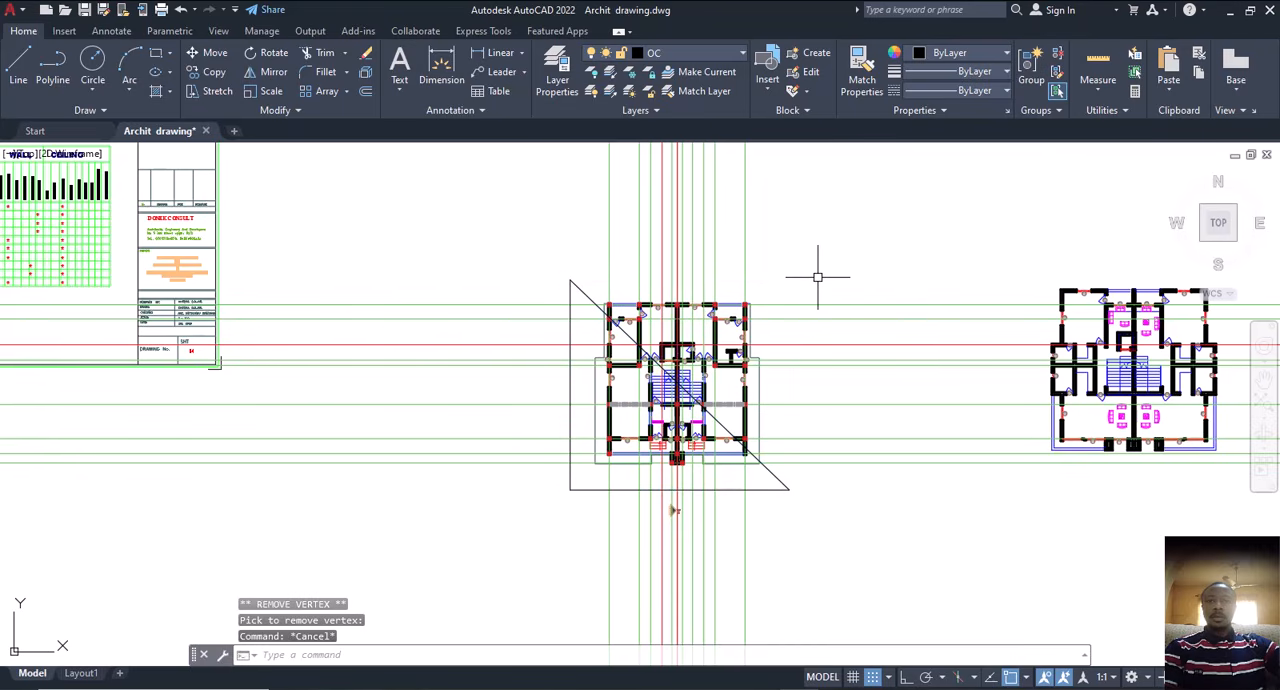
{"action": "key", "text": "ctrl+z"}
Step: Trim the centre lines extending above, below and to the left of the enclosing rectangle, using the rectangle as cutting edge
{"action": "left_click", "coordinate": [783, 276]}
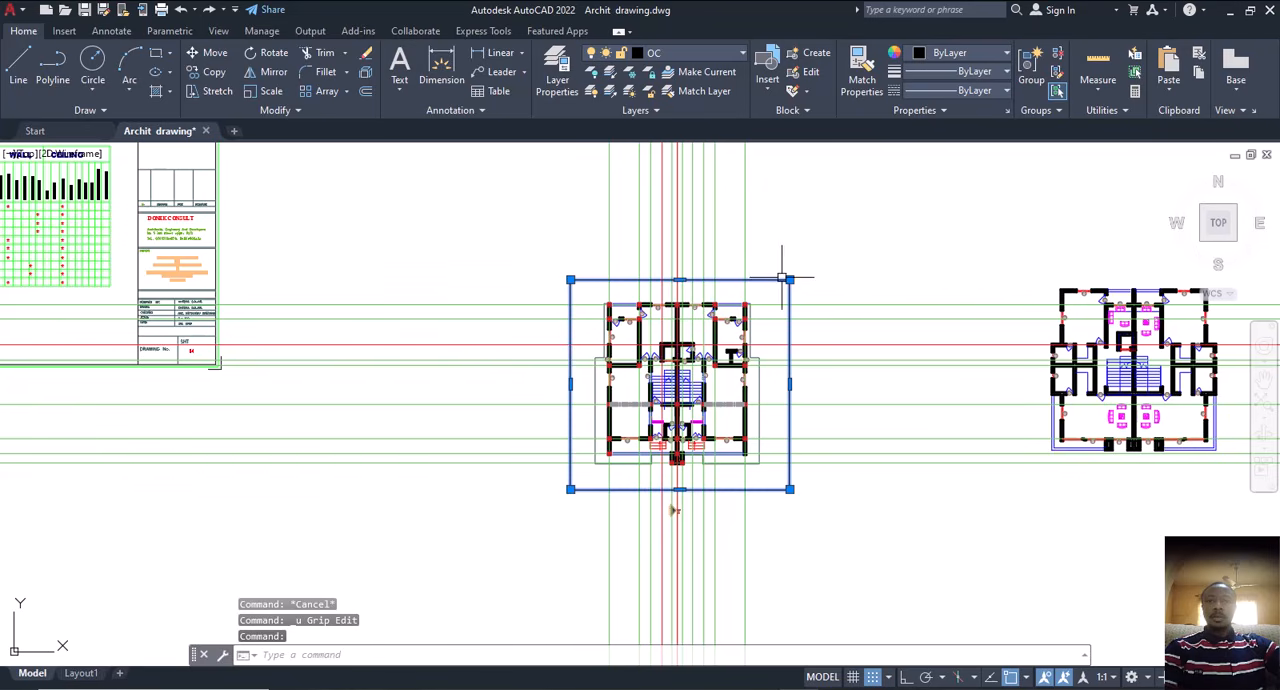
{"action": "type", "text": "tr"}
{"action": "key", "text": "Return"}
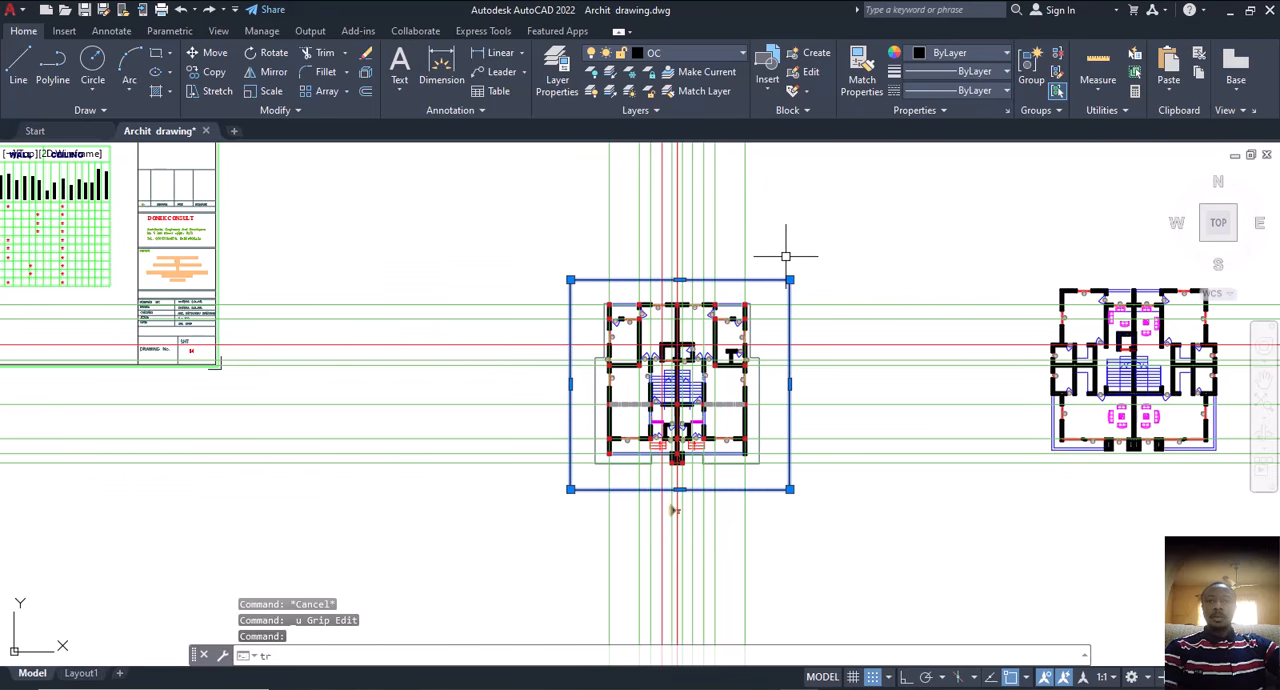
{"action": "left_click", "coordinate": [806, 235]}
{"action": "mouse_move", "coordinate": [803, 231]}
{"action": "left_mouse_down"}
{"action": "mouse_move", "coordinate": [532, 237]}
{"action": "mouse_move", "coordinate": [508, 317]}
{"action": "left_mouse_up"}
{"action": "left_click", "coordinate": [383, 520]}
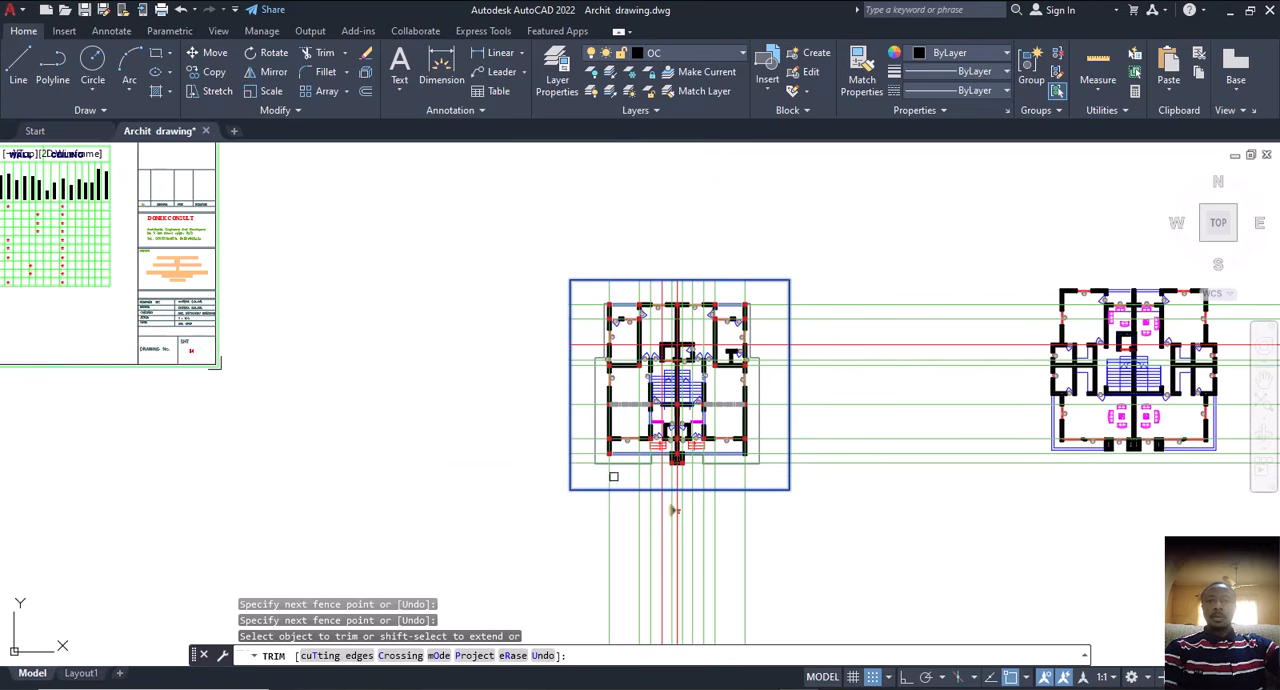
{"action": "middle_click_drag", "start_coordinate": [710, 431], "coordinate": [695, 328]}
{"action": "left_click_drag", "start_coordinate": [537, 446], "coordinate": [791, 446]}
{"action": "middle_click_drag", "start_coordinate": [786, 422], "coordinate": [742, 464]}
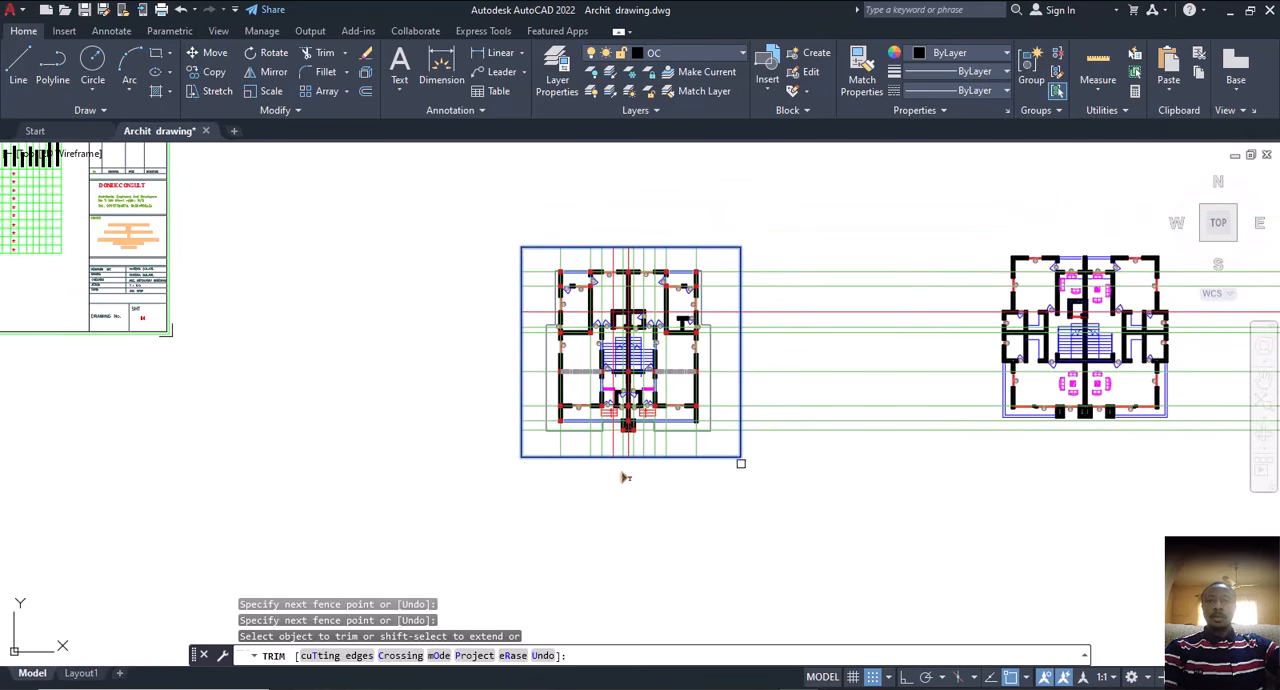
{"action": "key", "text": "Escape"}
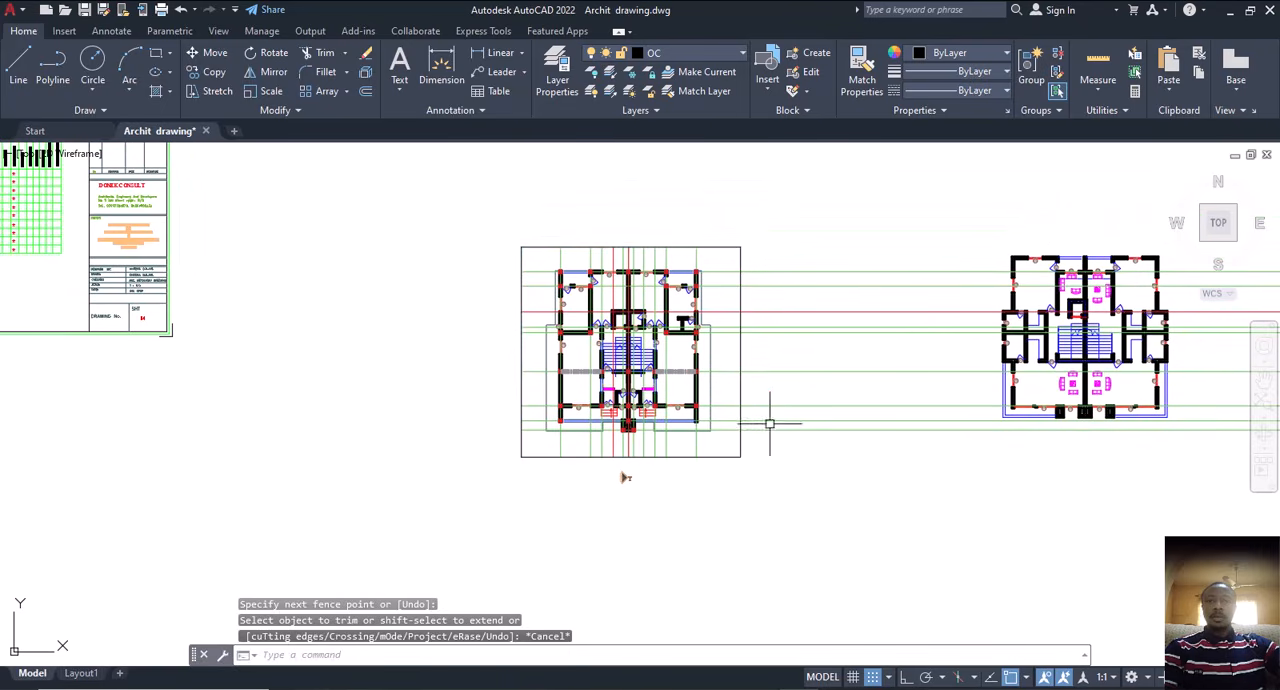
Step: Draw a vertical line across the horizontal centre lines in the gap between the two floor plans, with ortho mode on
{"action": "scroll", "coordinate": [735, 344], "scroll_direction": "up", "scroll_amount": 2}
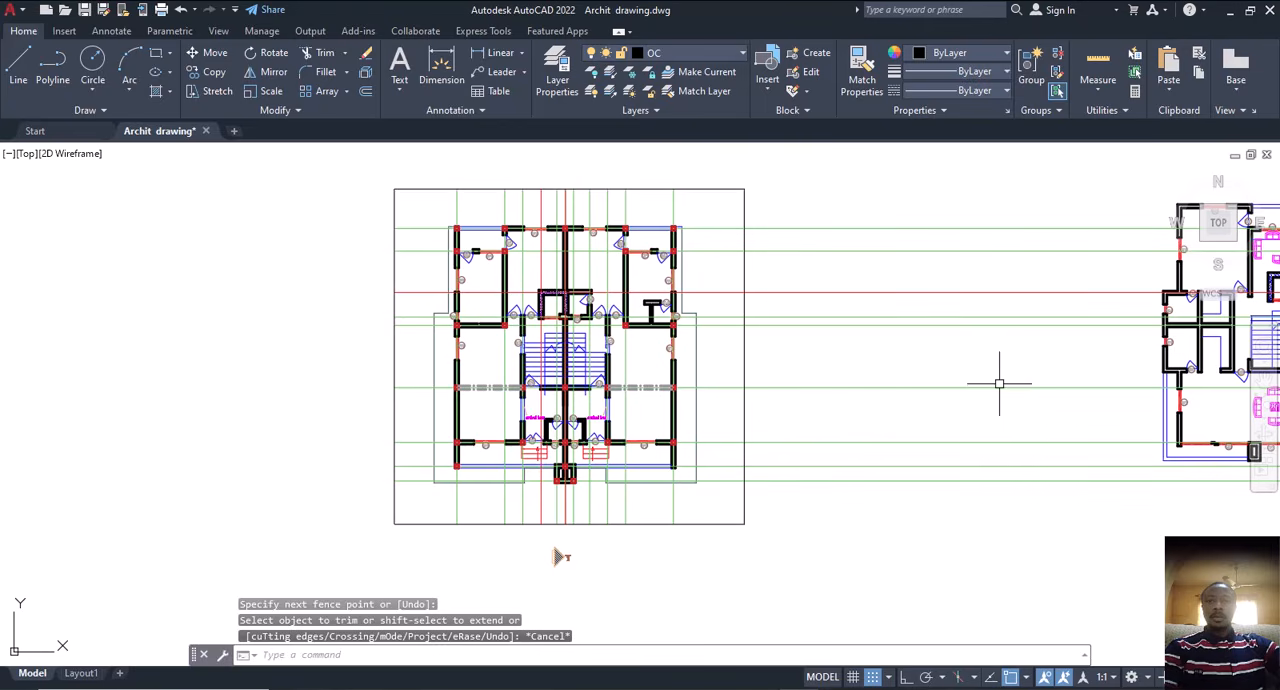
{"action": "middle_click_drag", "start_coordinate": [827, 355], "coordinate": [669, 354]}
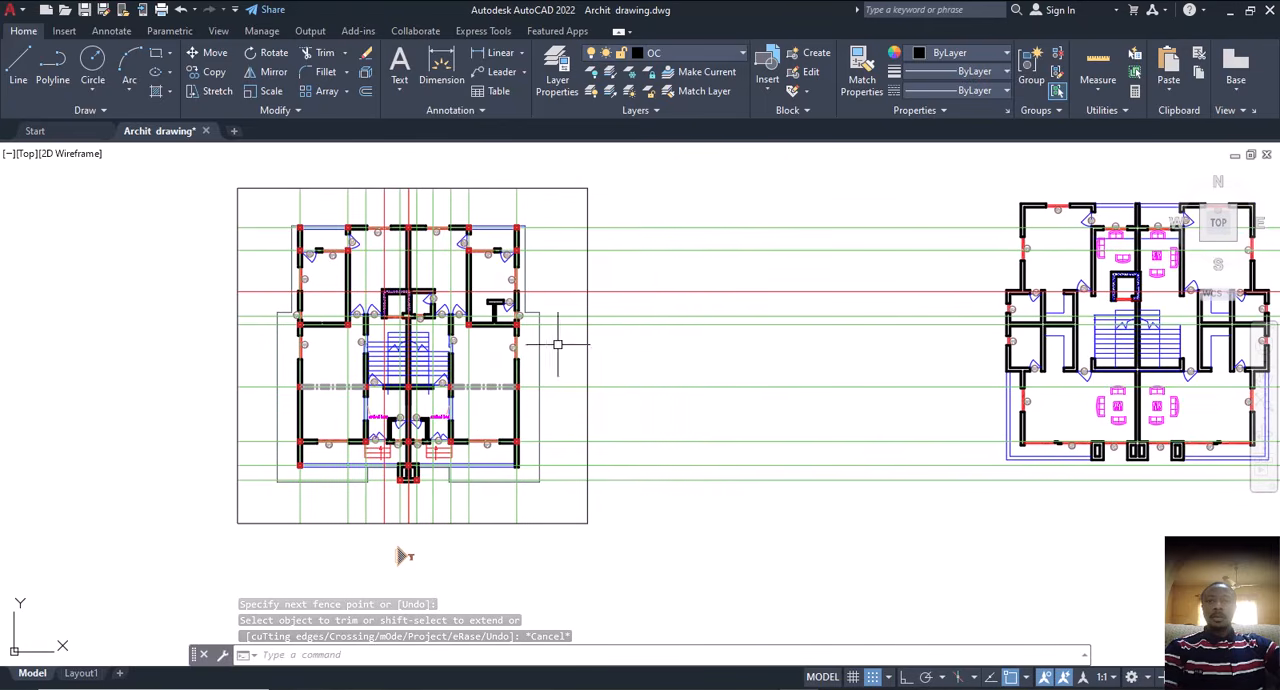
{"action": "middle_click_drag", "start_coordinate": [575, 349], "coordinate": [666, 378]}
{"action": "scroll", "coordinate": [395, 255], "scroll_direction": "up", "scroll_amount": 8}
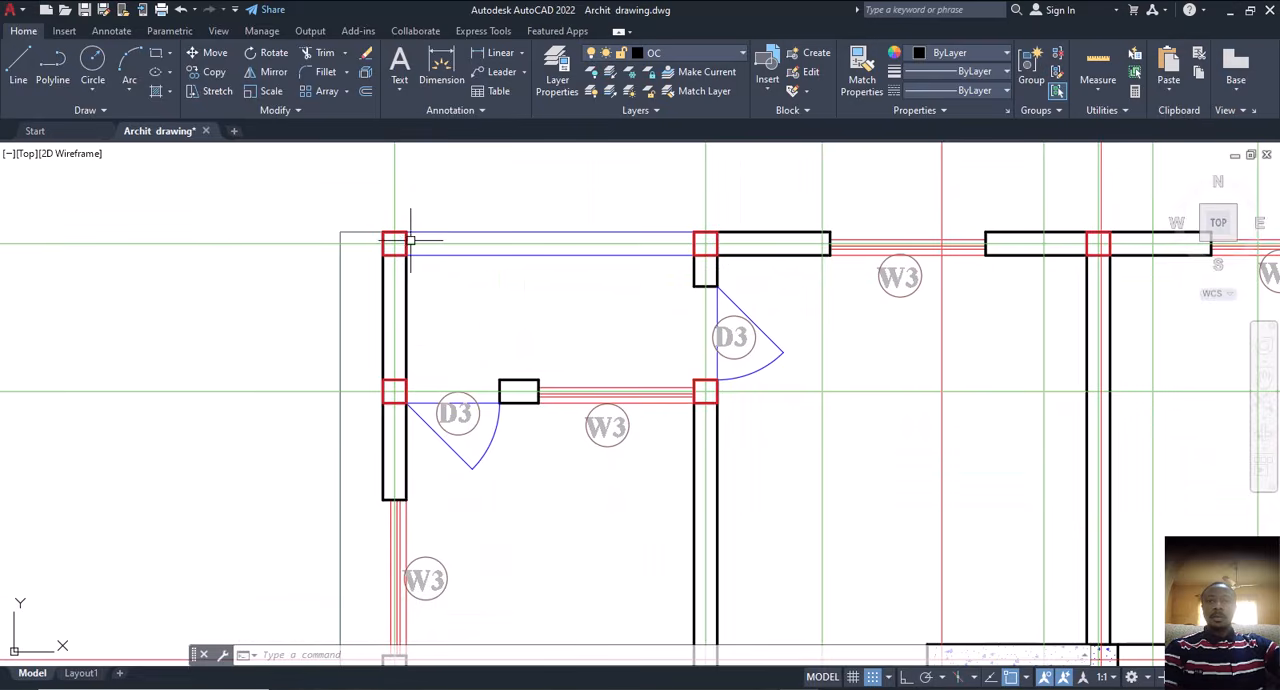
{"action": "scroll", "coordinate": [478, 322], "scroll_direction": "down", "scroll_amount": 8}
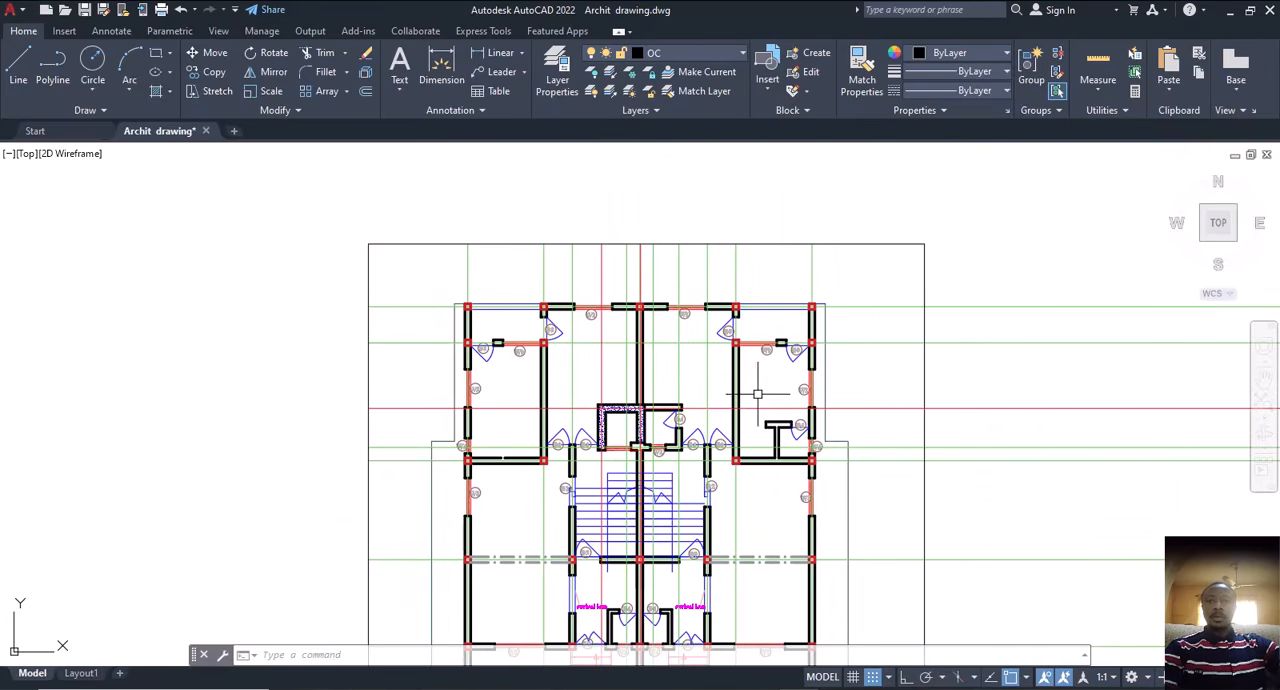
{"action": "type", "text": "l"}
{"action": "key", "text": "Return"}
{"action": "scroll", "coordinate": [700, 340], "scroll_direction": "down", "scroll_amount": 4}
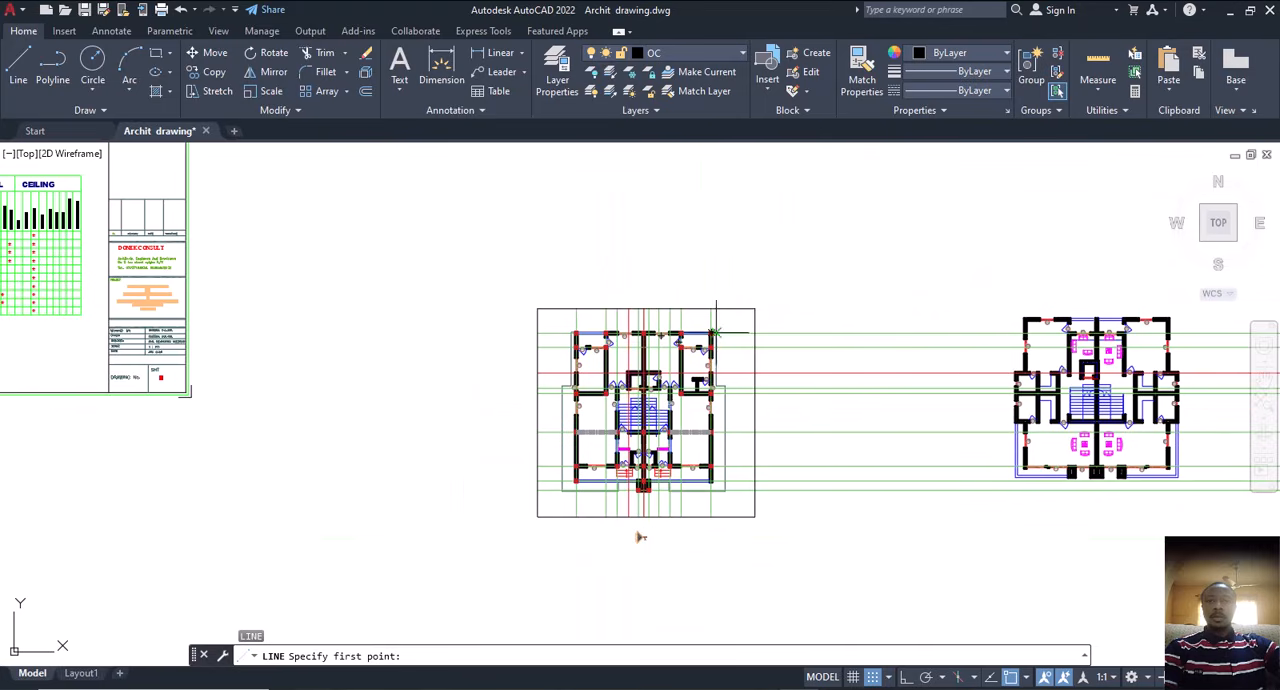
{"action": "left_click", "coordinate": [873, 307]}
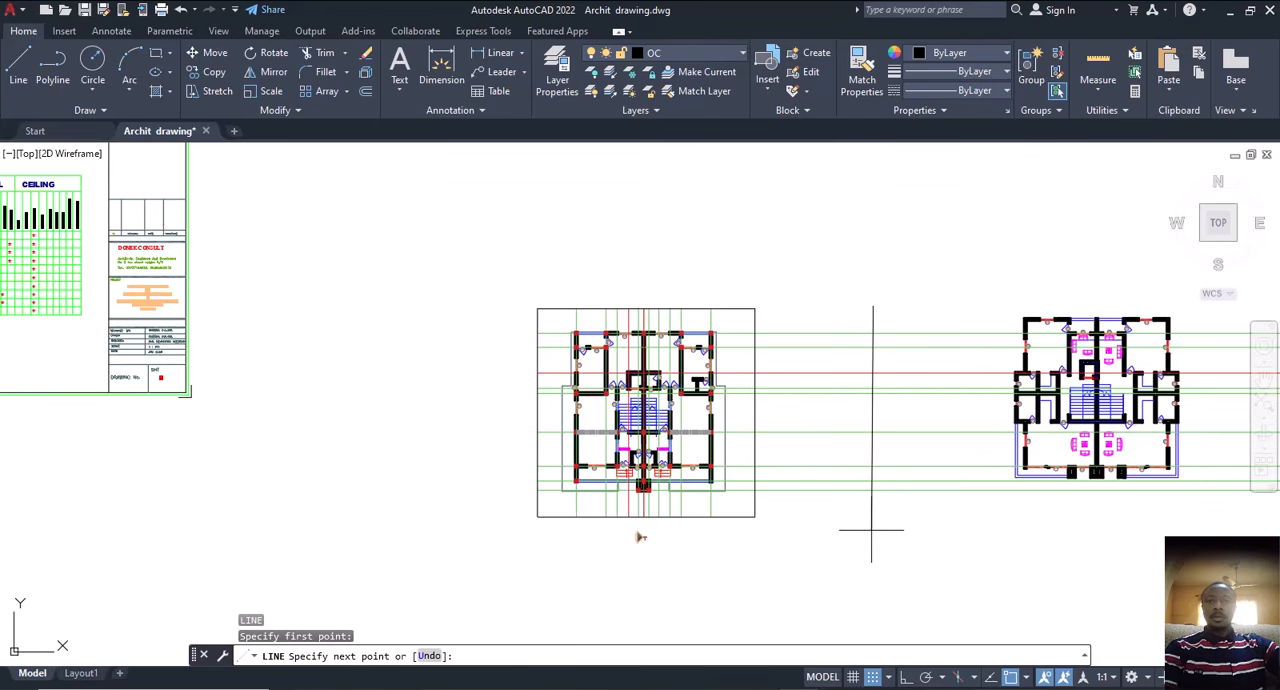
{"action": "key", "text": "F8"}
{"action": "key", "text": "Escape"}
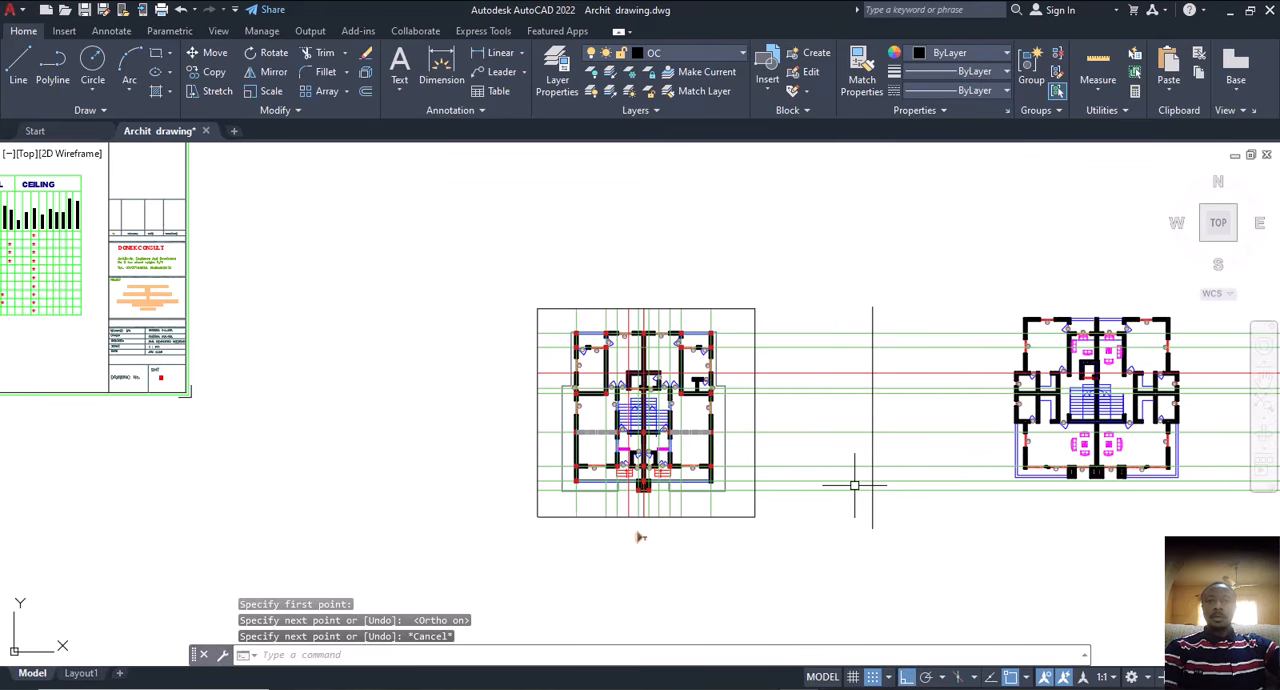
Step: Trim the horizontal centre lines between the enclosing rectangle and the vertical line
{"action": "type", "text": "tr"}
{"action": "key", "text": "Return"}
{"action": "left_click_drag", "start_coordinate": [835, 319], "coordinate": [835, 506]}
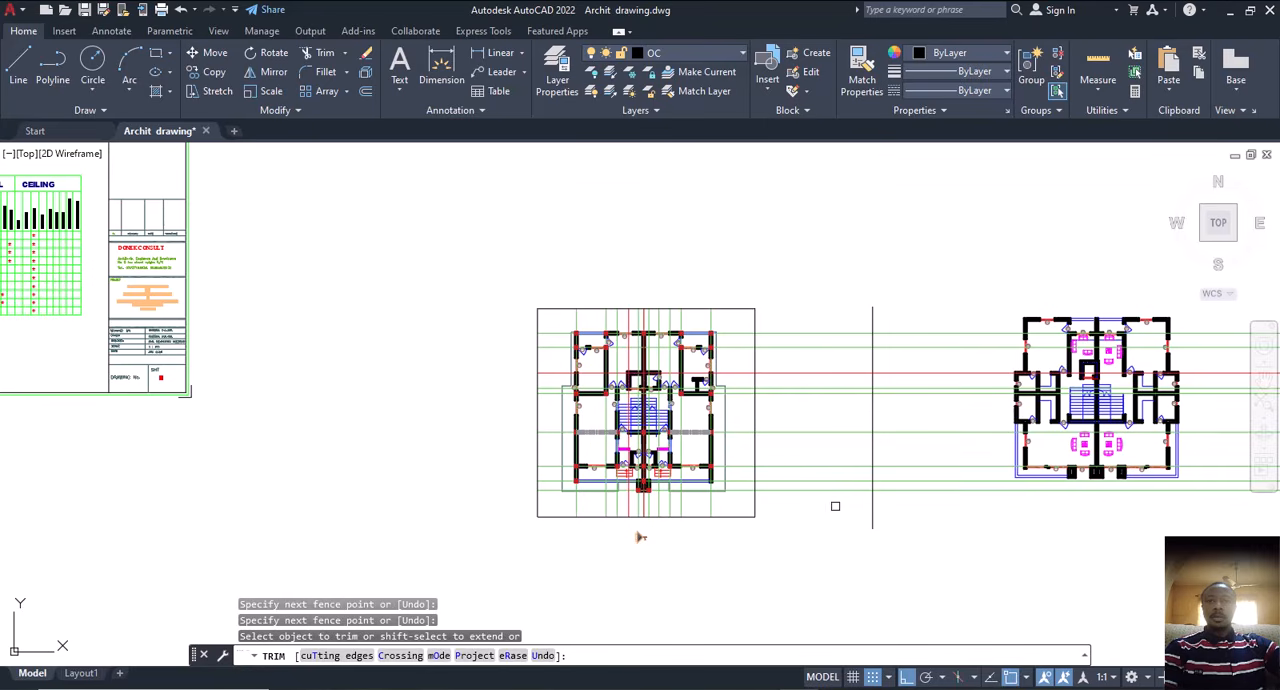
{"action": "left_click_drag", "start_coordinate": [835, 328], "coordinate": [820, 523]}
{"action": "key", "text": "Escape"}
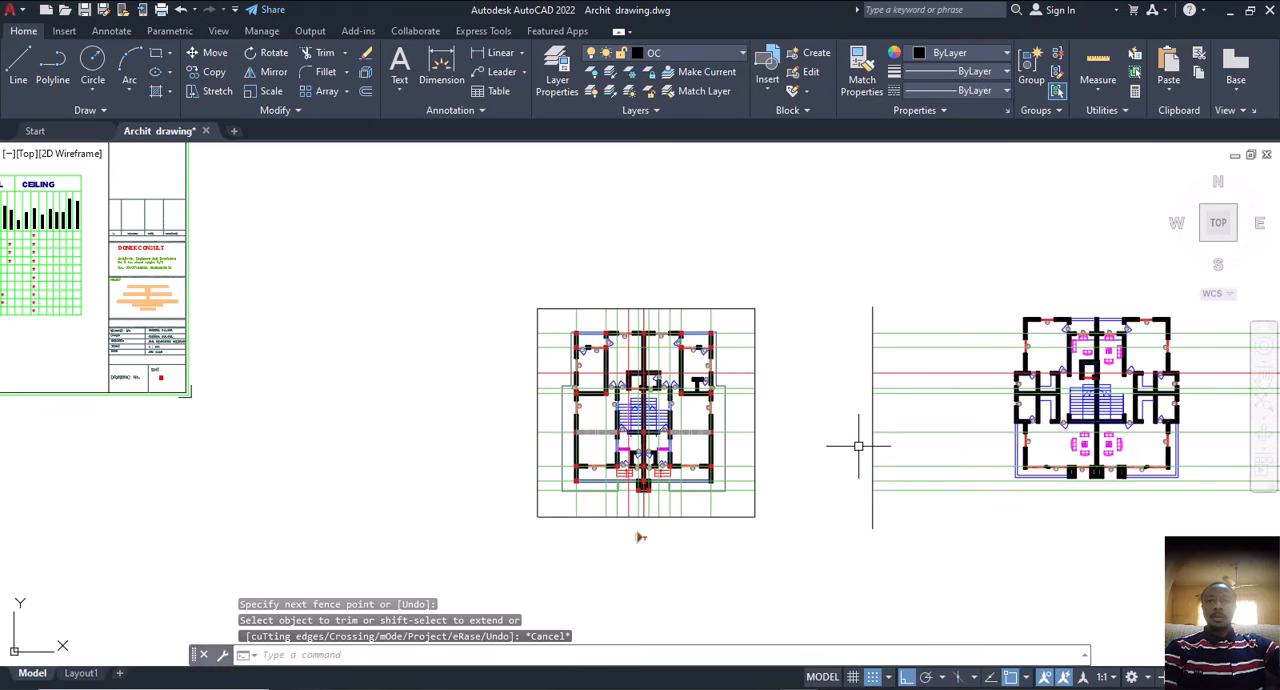
Step: Delete the enclosing rectangle and the vertical line that served as cutting edges
{"action": "left_click", "coordinate": [754, 410]}
{"action": "key", "text": "Delete"}
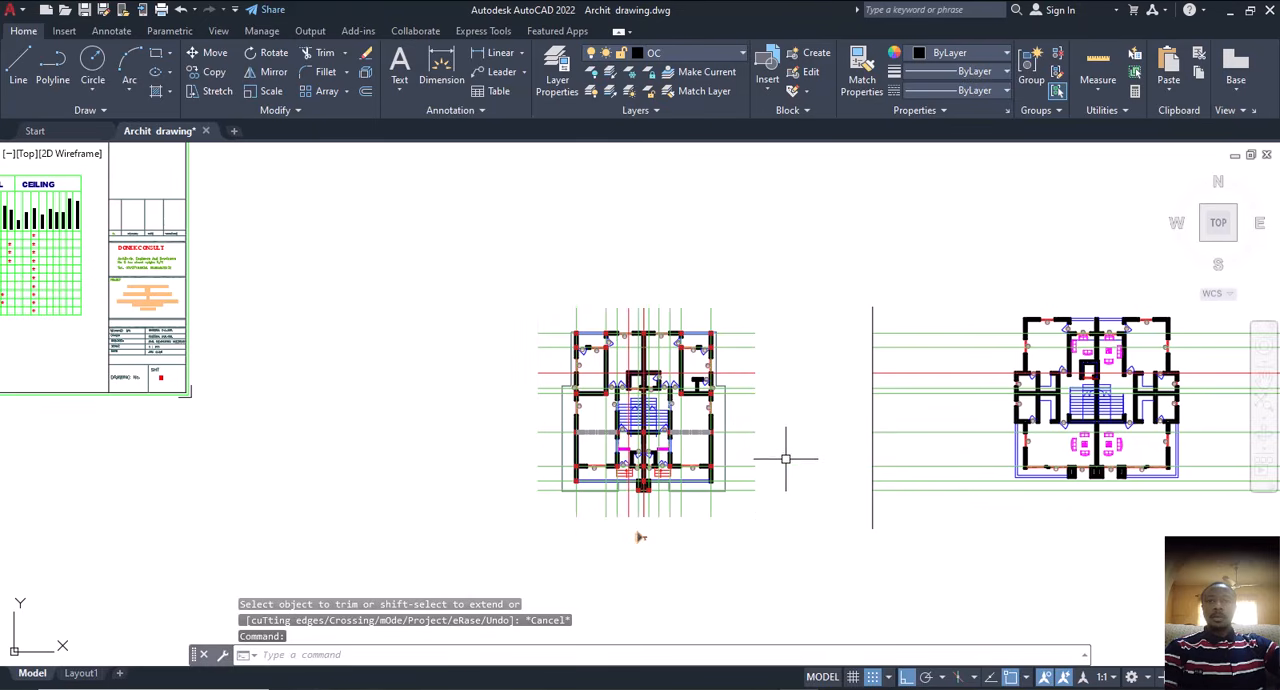
{"action": "left_click", "coordinate": [871, 418]}
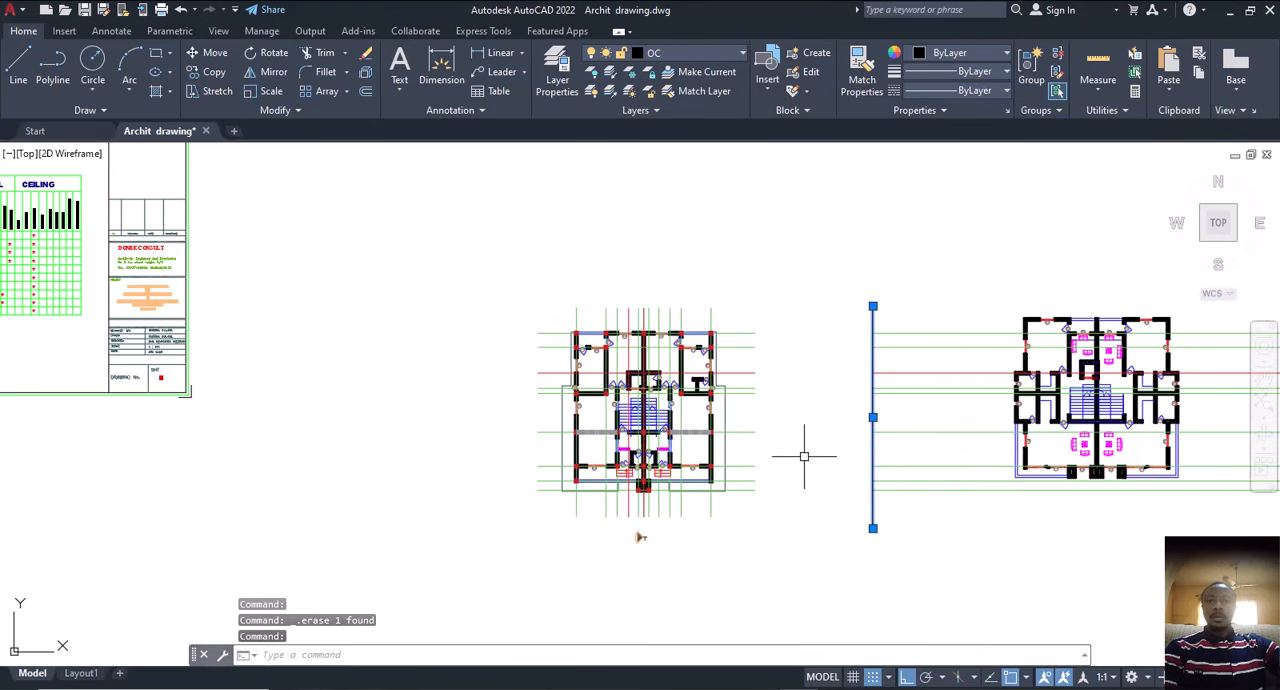
{"action": "key", "text": "Delete"}
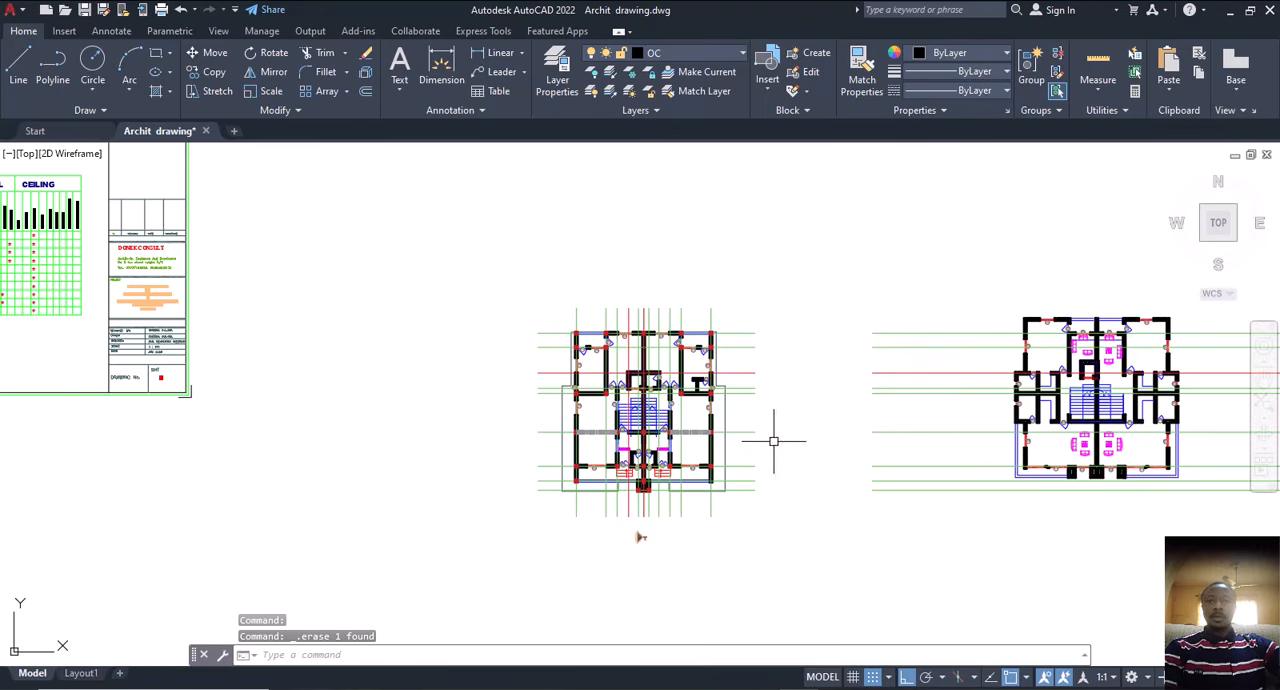
Step: Draw a horizontal construction line through the top edge of the top-right column square on the trimmed floor plan
{"action": "mouse_move", "coordinate": [795, 462]}
{"action": "middle_mouse_down"}
{"action": "mouse_move", "coordinate": [729, 480]}
{"action": "mouse_move", "coordinate": [669, 463]}
{"action": "middle_mouse_up"}
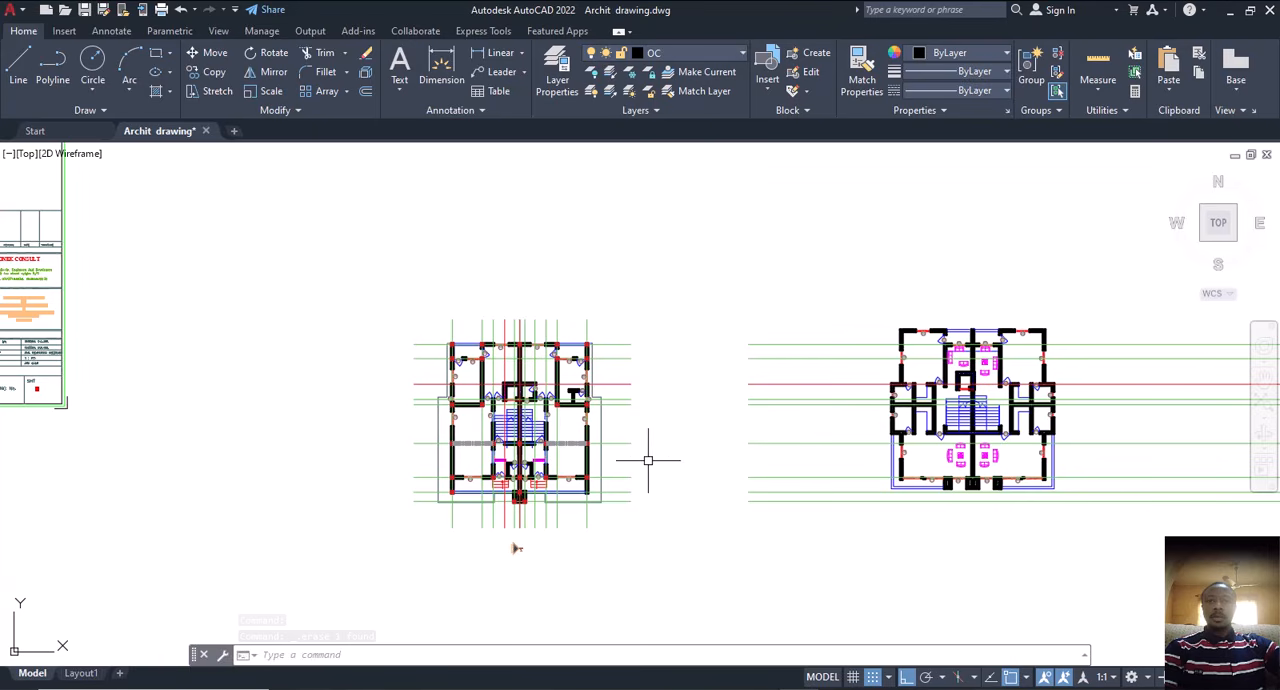
{"action": "middle_click_drag", "start_coordinate": [874, 478], "coordinate": [831, 478]}
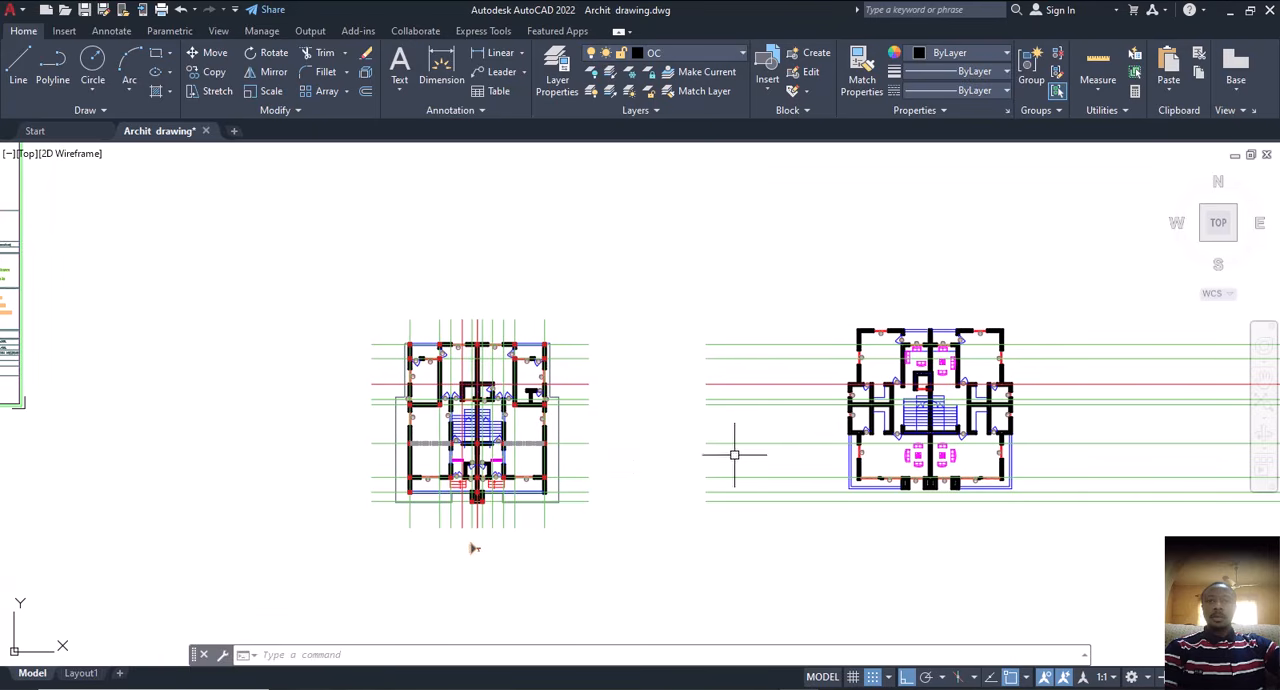
{"action": "middle_click_drag", "start_coordinate": [689, 415], "coordinate": [690, 397]}
{"action": "scroll", "coordinate": [833, 367], "scroll_direction": "up", "scroll_amount": 2}
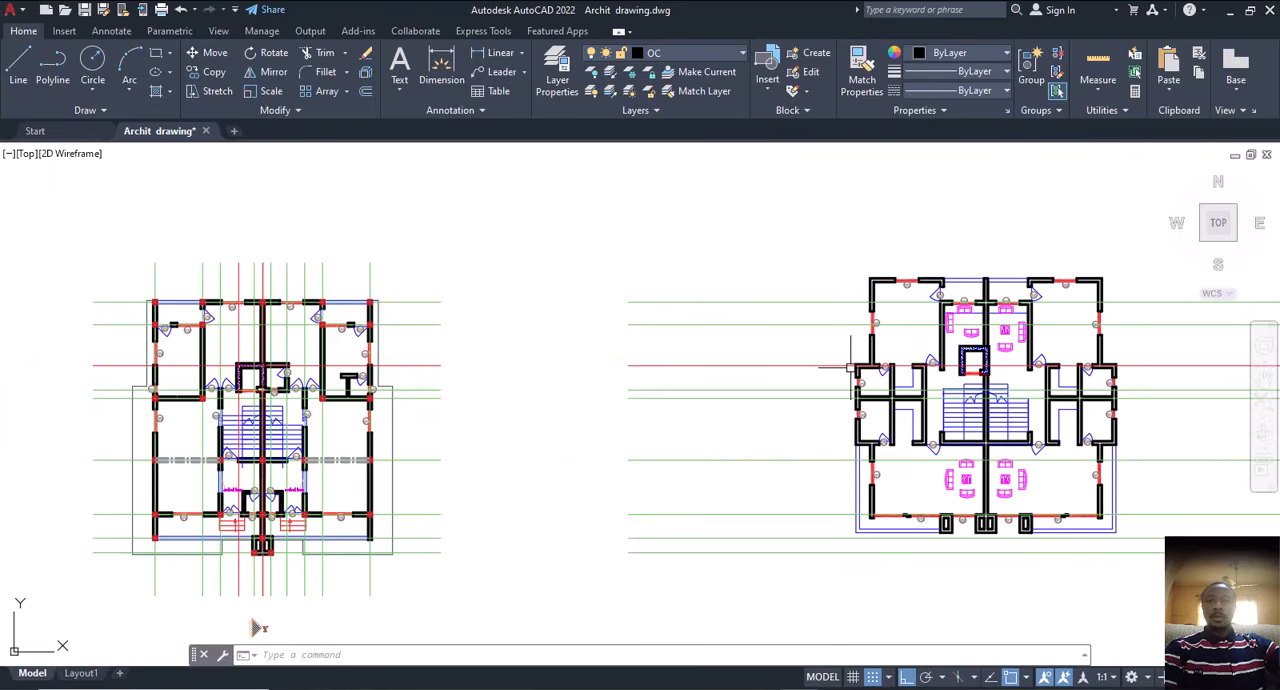
{"action": "scroll", "coordinate": [851, 367], "scroll_direction": "up", "scroll_amount": 2}
{"action": "scroll", "coordinate": [868, 383], "scroll_direction": "down", "scroll_amount": 2}
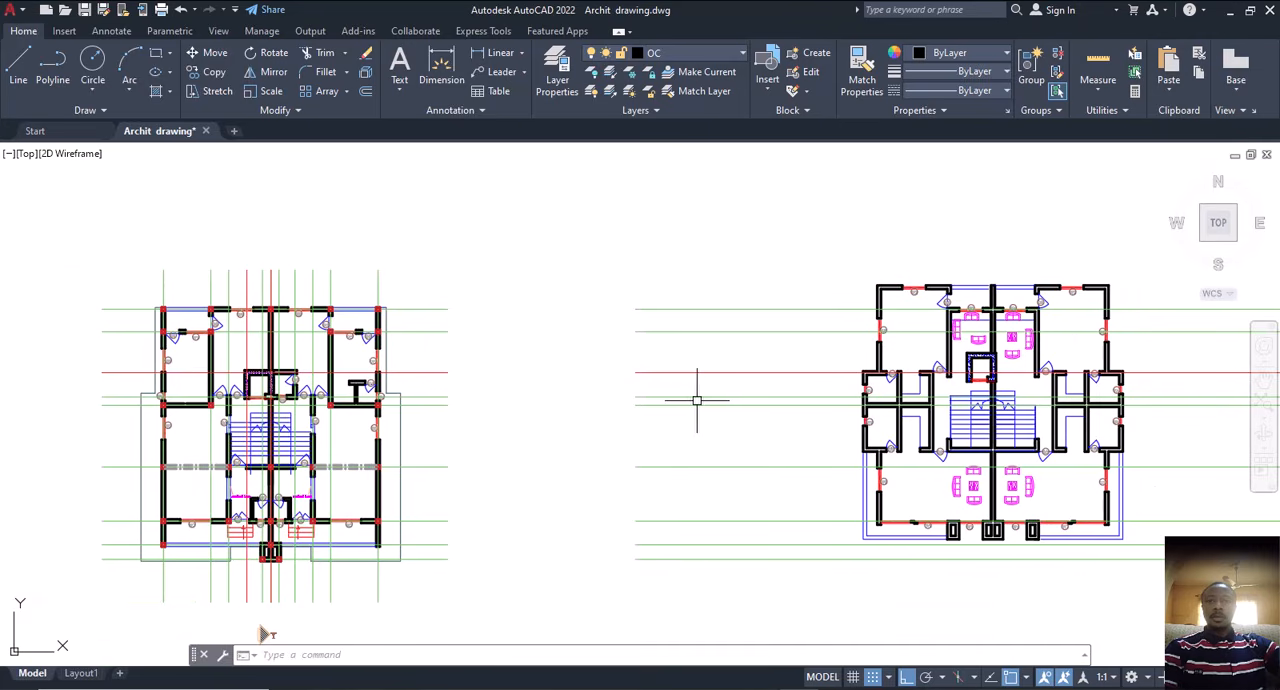
{"action": "middle_click_drag", "start_coordinate": [697, 400], "coordinate": [747, 398]}
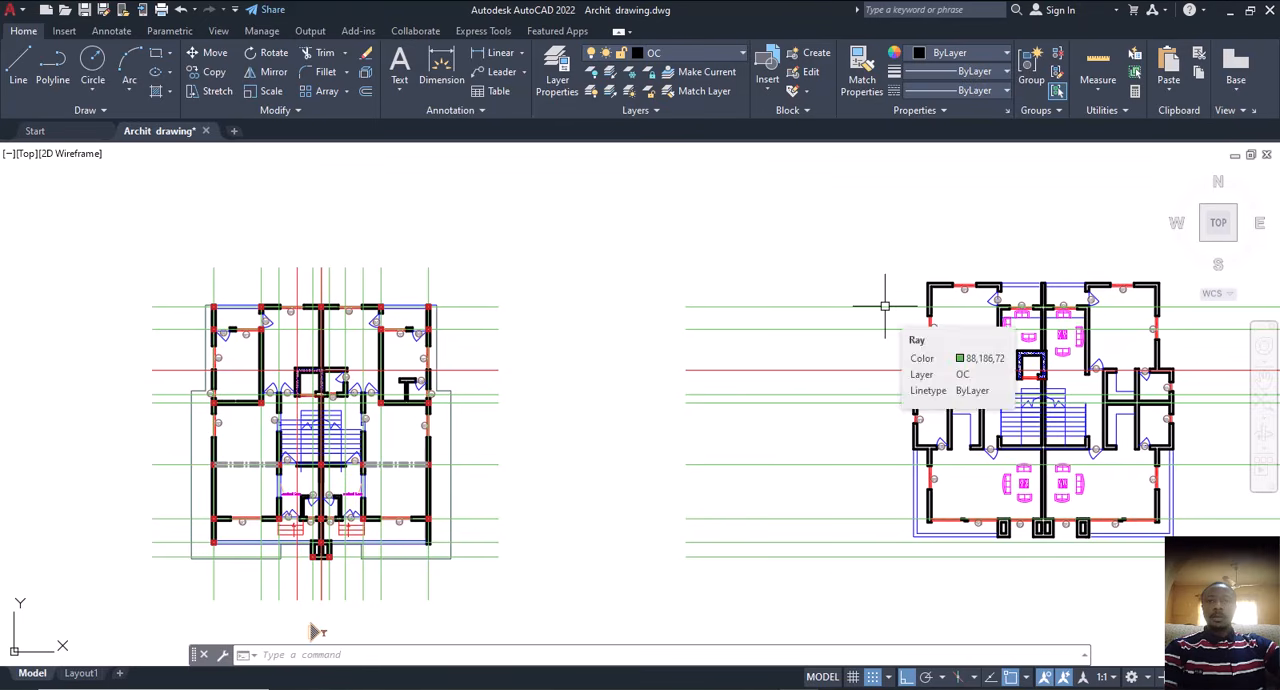
{"action": "type", "text": "e"}
{"action": "key", "text": "BackSpace"}
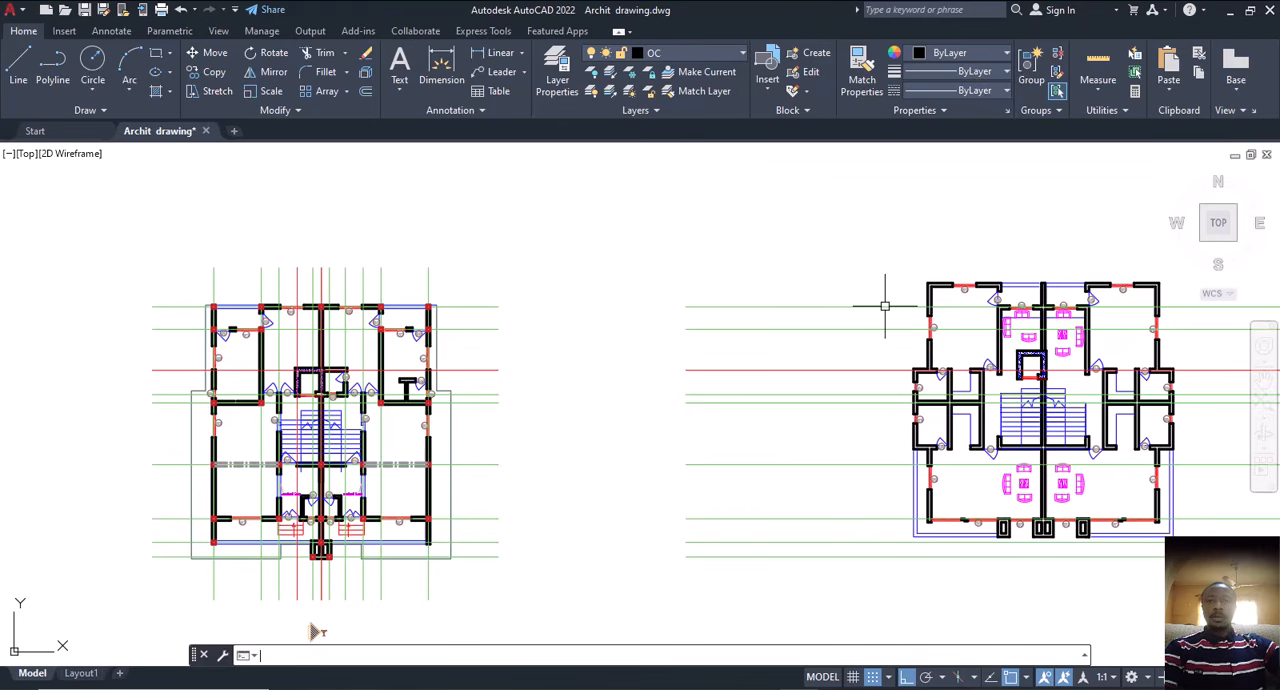
{"action": "type", "text": "xl"}
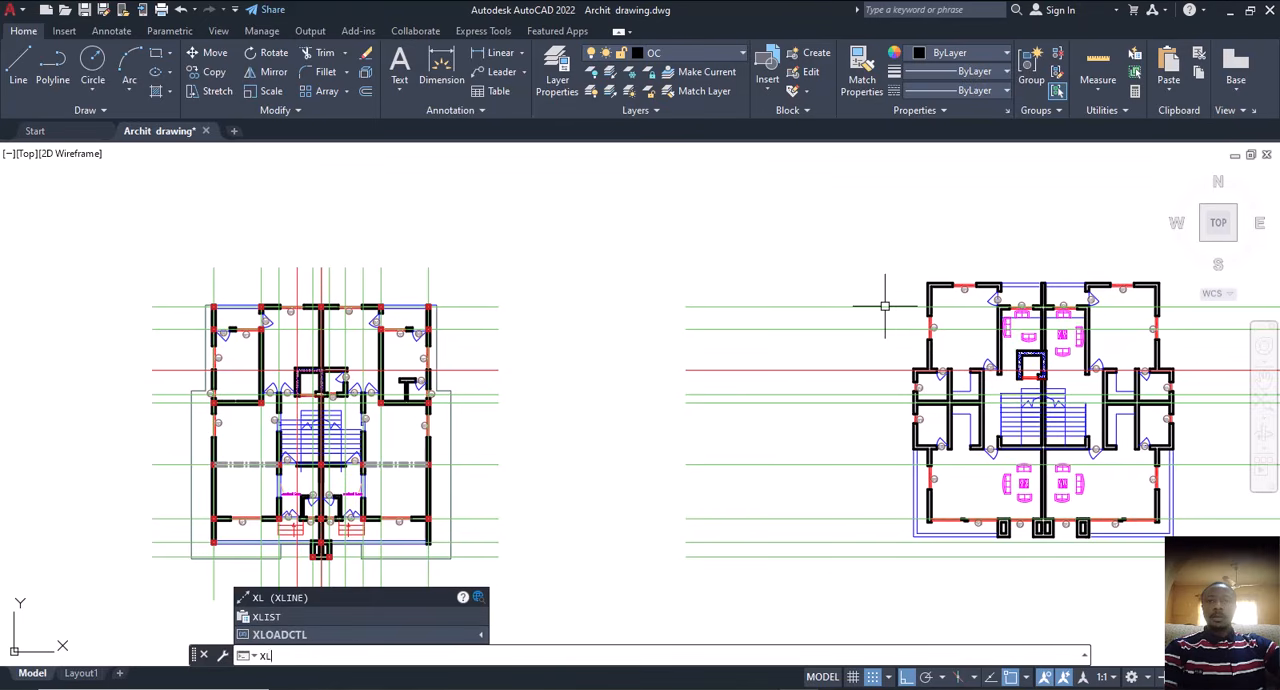
{"action": "key", "text": "Return"}
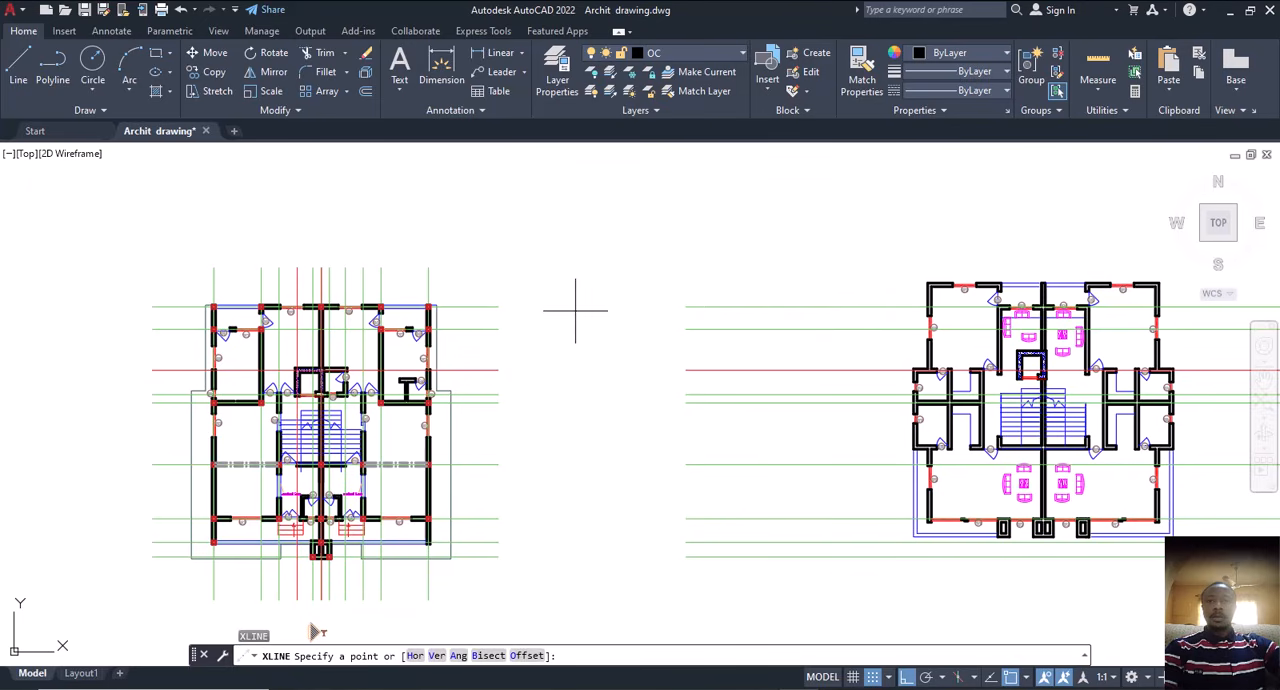
{"action": "type", "text": "h"}
{"action": "key", "text": "Return"}
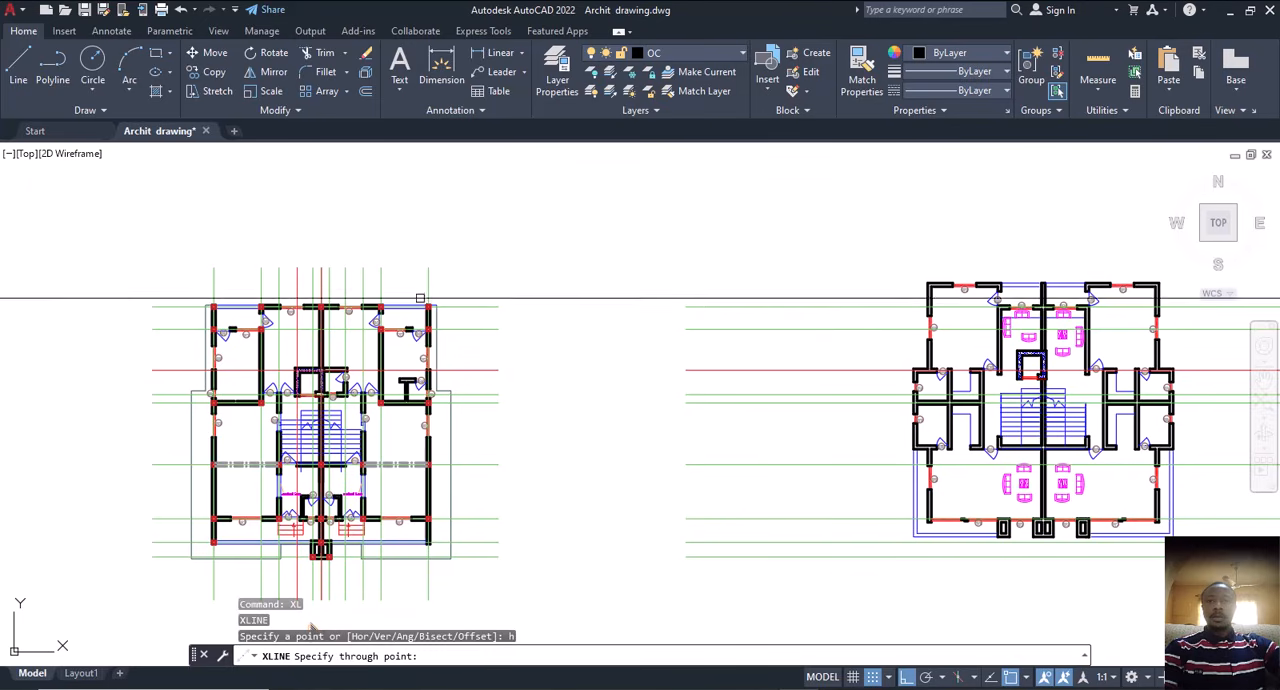
{"action": "scroll", "coordinate": [570, 308], "scroll_direction": "up", "scroll_amount": 5}
{"action": "scroll", "coordinate": [592, 298], "scroll_direction": "up", "scroll_amount": 5}
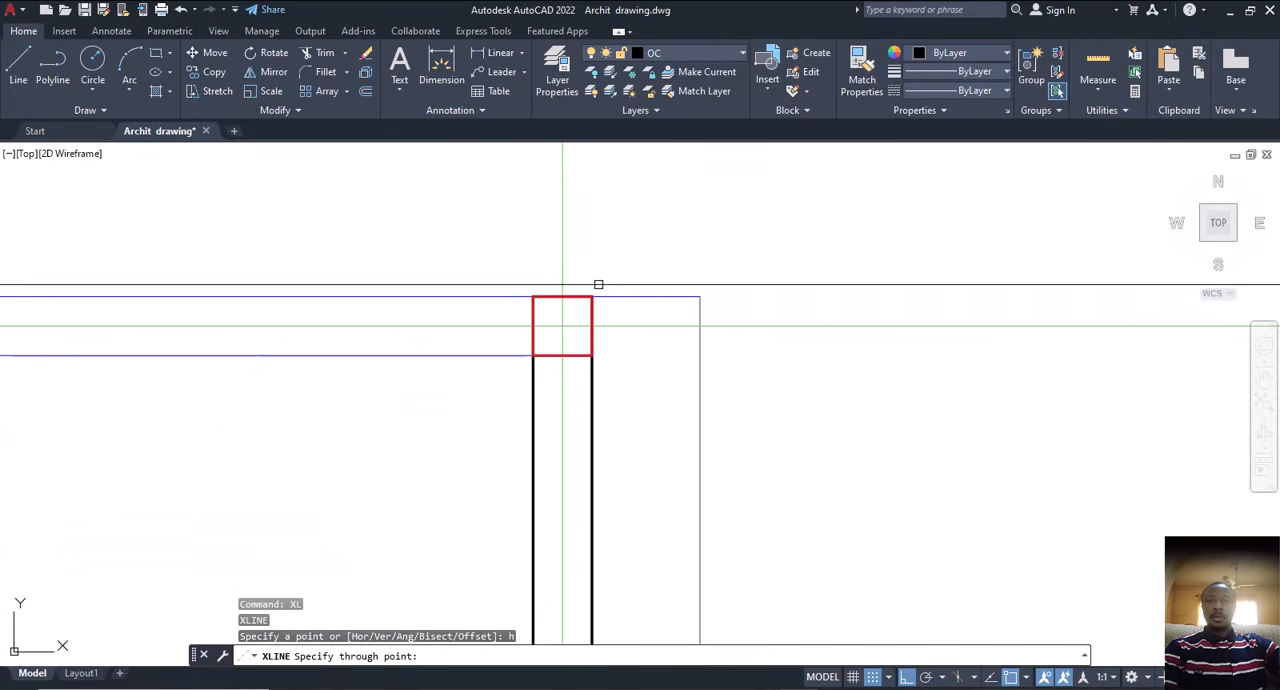
{"action": "scroll", "coordinate": [563, 323], "scroll_direction": "down", "scroll_amount": 5}
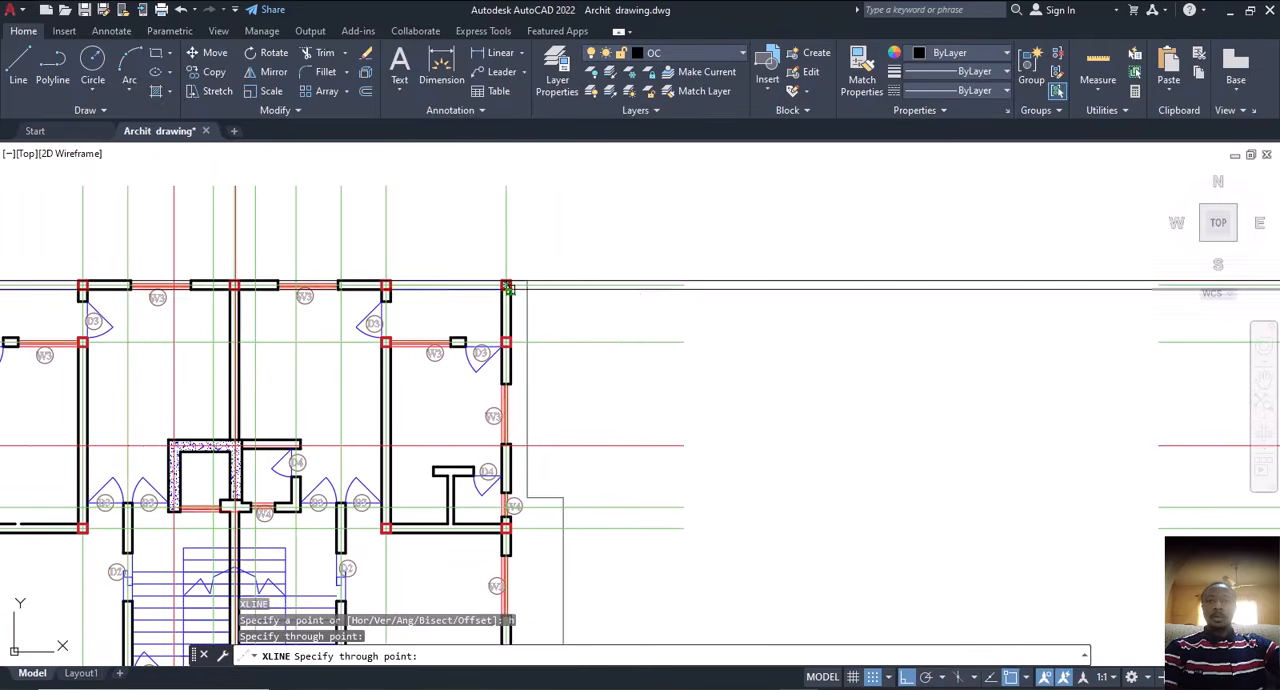
{"action": "key", "text": "Escape"}
Step: Move the second floor plan with its horizontal rays, excluding the construction line, vertically so its top-left wall corner meets the construction line
{"action": "scroll", "coordinate": [672, 334], "scroll_direction": "down", "scroll_amount": 3}
{"action": "scroll", "coordinate": [672, 336], "scroll_direction": "down", "scroll_amount": 3}
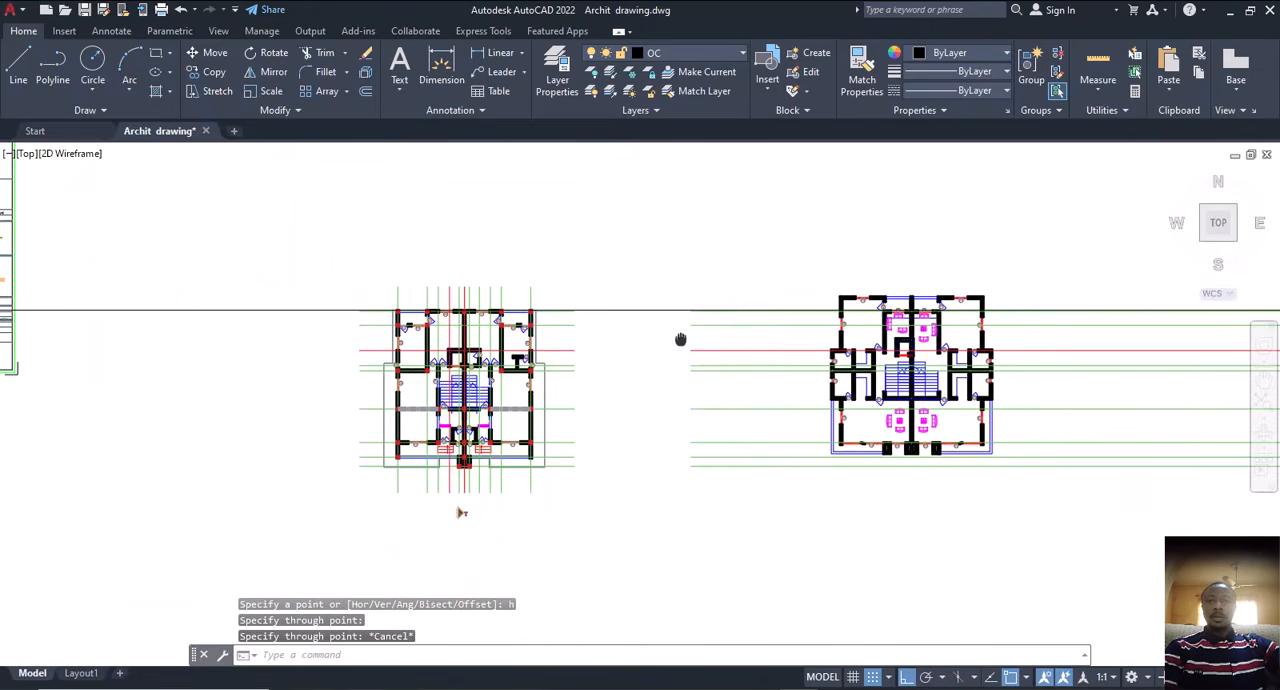
{"action": "left_click", "coordinate": [651, 249]}
{"action": "scroll", "coordinate": [760, 390], "scroll_direction": "down", "scroll_amount": 3}
{"action": "left_click", "coordinate": [1034, 500]}
{"action": "left_click", "coordinate": [1008, 346]}
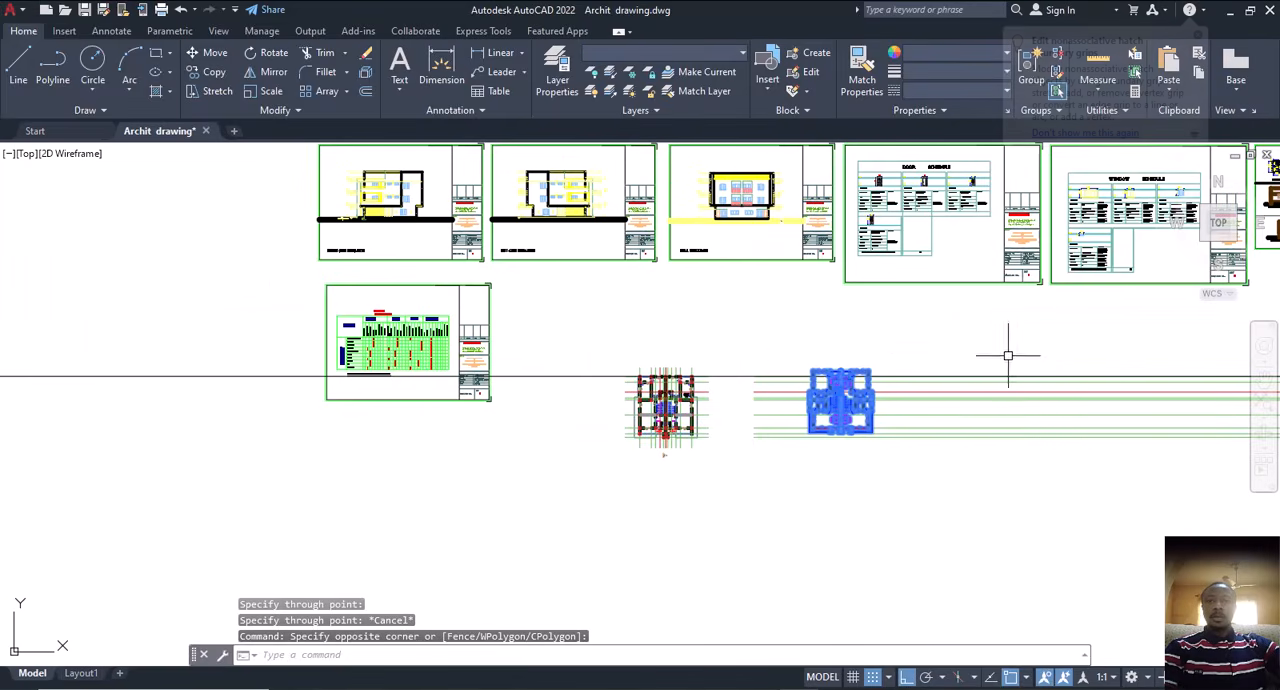
{"action": "left_click", "coordinate": [758, 469]}
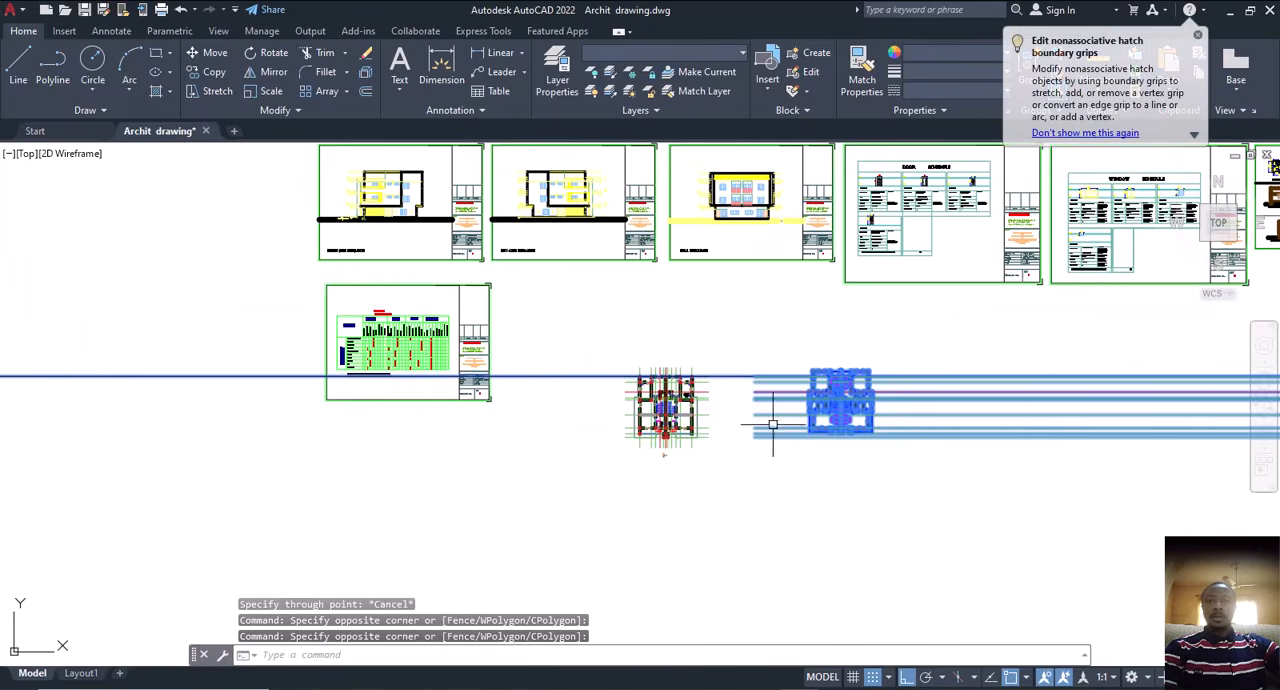
{"action": "left_click", "coordinate": [600, 351], "text": "shift"}
{"action": "left_click", "coordinate": [551, 457], "text": "shift"}
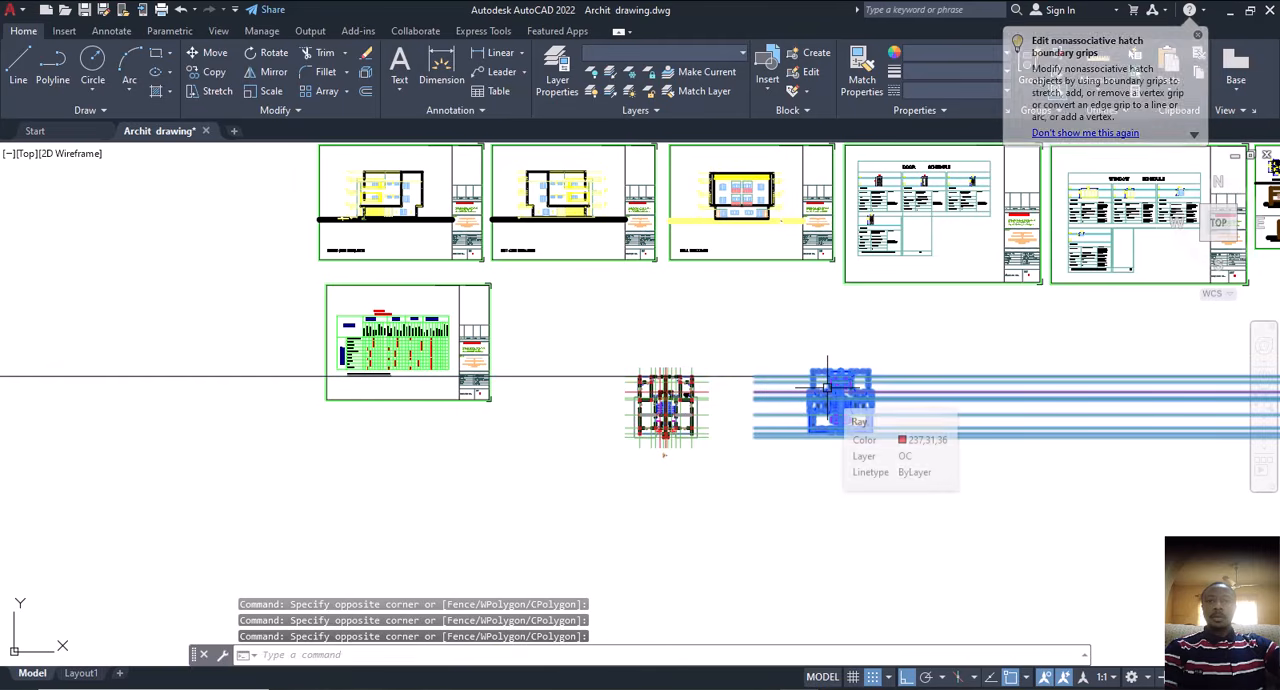
{"action": "type", "text": "m"}
{"action": "key", "text": "Return"}
{"action": "scroll", "coordinate": [830, 376], "scroll_direction": "up", "scroll_amount": 6}
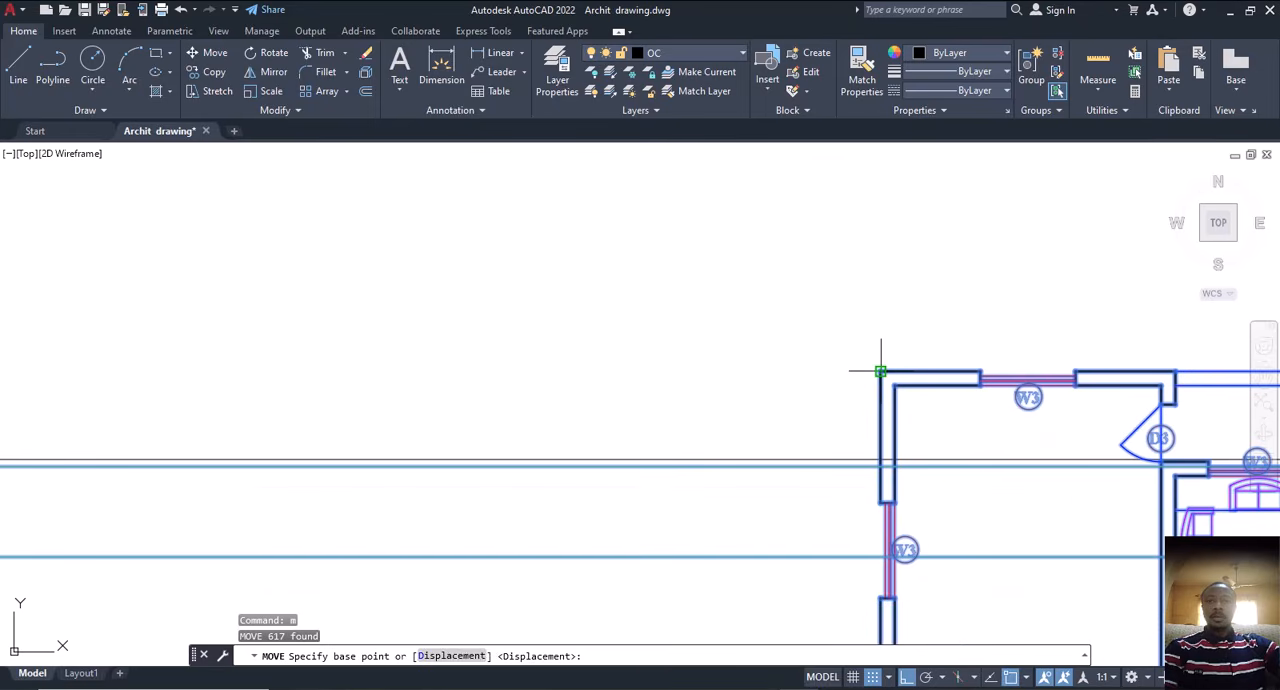
{"action": "left_click", "coordinate": [880, 372]}
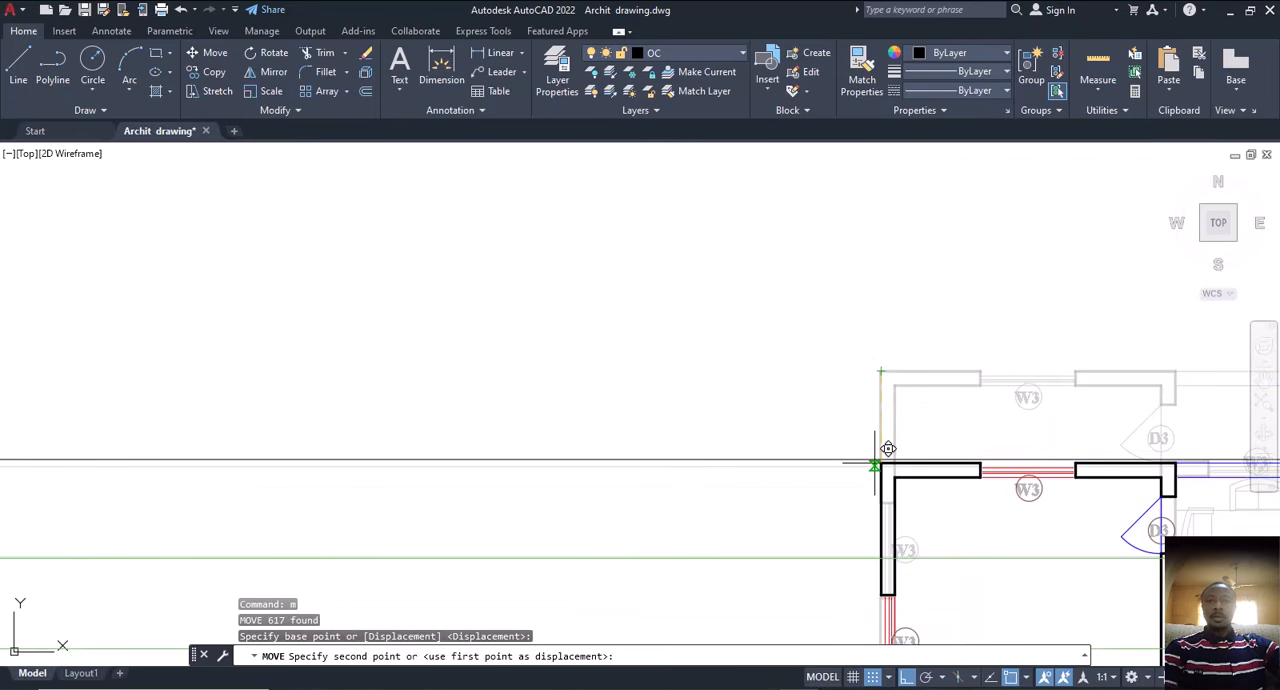
{"action": "left_click", "coordinate": [894, 444]}
{"action": "scroll", "coordinate": [734, 366], "scroll_direction": "down", "scroll_amount": 5}
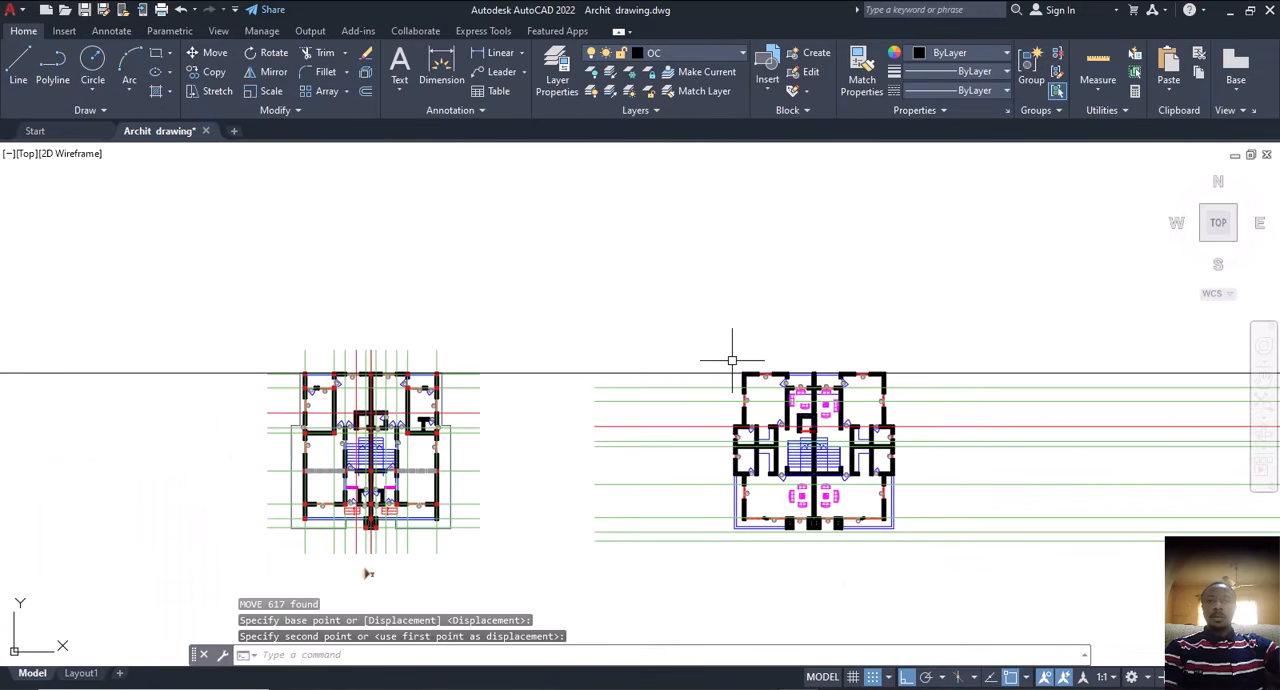
{"action": "middle_click_drag", "start_coordinate": [368, 573], "coordinate": [382, 546]}
{"action": "left_click", "coordinate": [627, 347]}
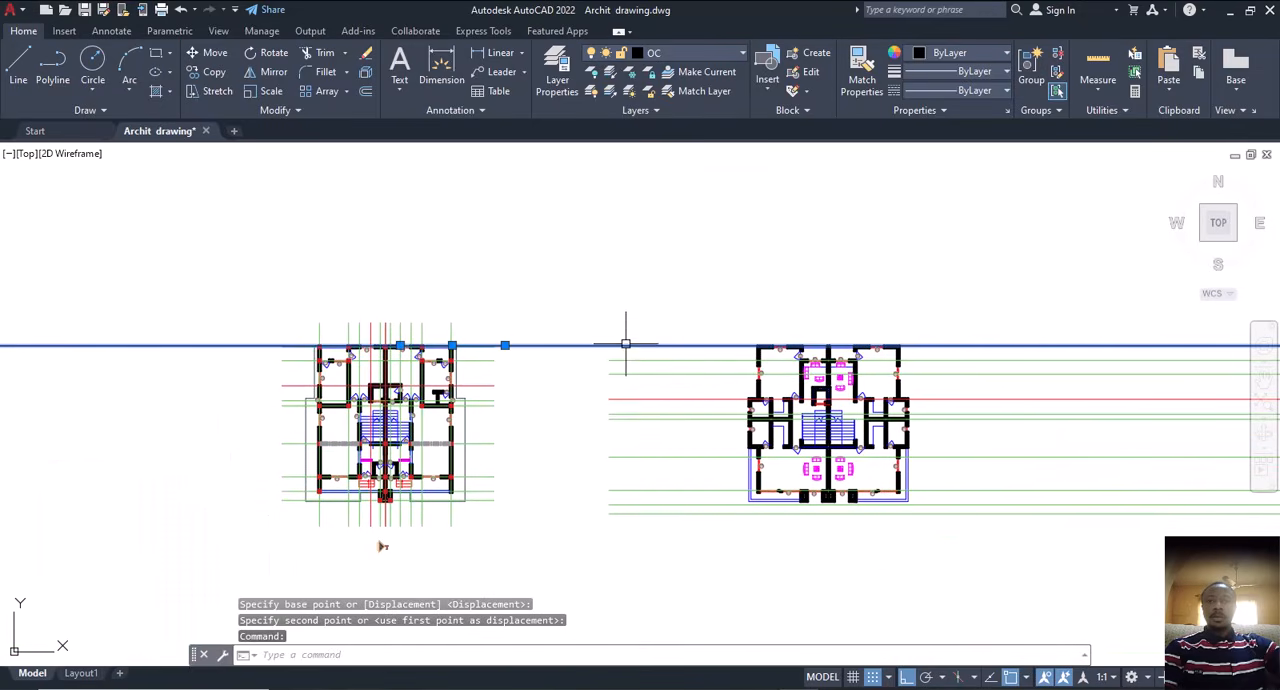
{"action": "key", "text": "Delete"}
{"action": "middle_click_drag", "start_coordinate": [382, 546], "coordinate": [409, 542]}
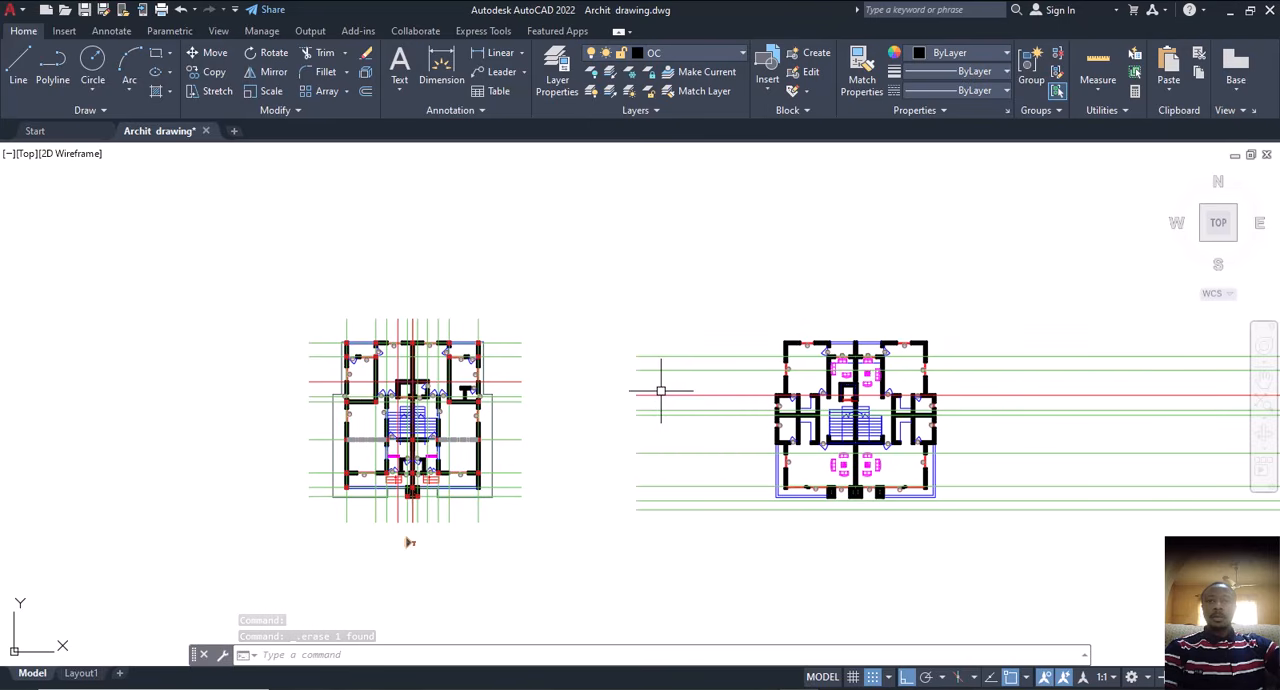
{"action": "key", "text": "ctrl+z"}
{"action": "key", "text": "ctrl+z"}
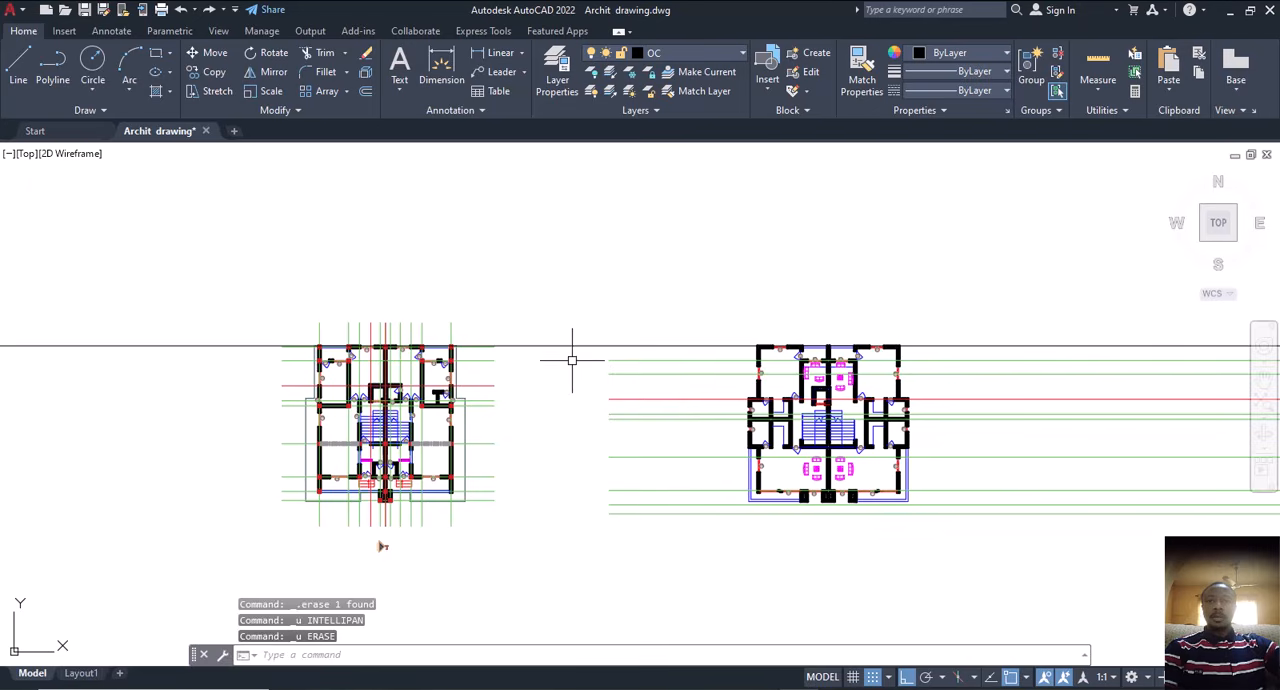
Step: Delete the horizontal construction line running along the top walls of both floor plans
{"action": "left_click", "coordinate": [532, 346]}
{"action": "key", "text": "Delete"}
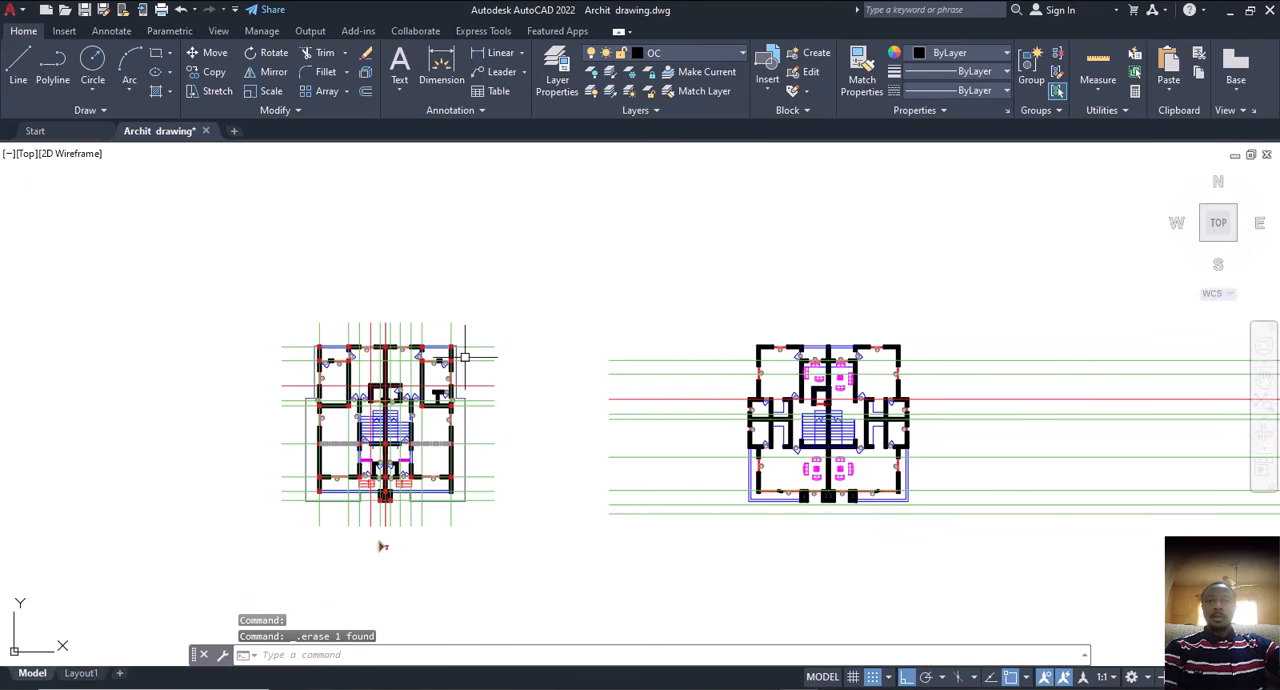
Step: Try to copy the top horizontal centre line to the second floor plan, from the central column square below the stairs to the matching wall junction
{"action": "scroll", "coordinate": [445, 346], "scroll_direction": "up", "scroll_amount": 2}
{"action": "left_click", "coordinate": [500, 346]}
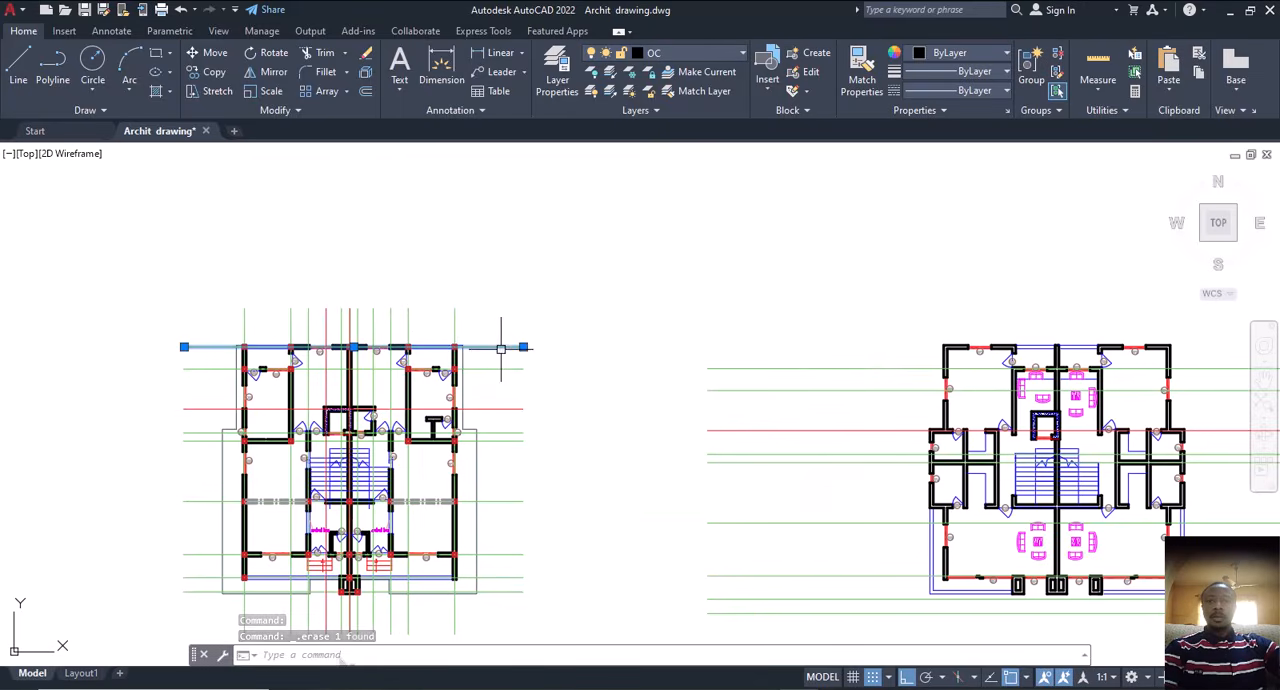
{"action": "middle_click_drag", "start_coordinate": [1028, 372], "coordinate": [902, 375]}
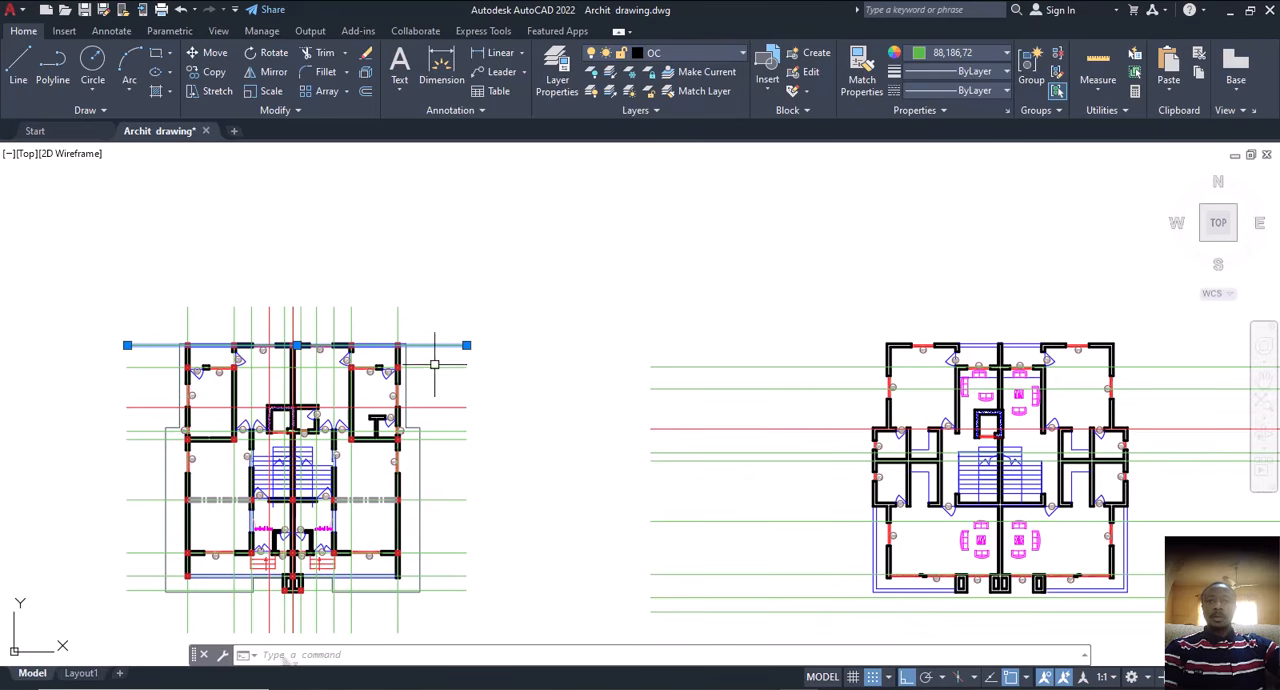
{"action": "type", "text": "cp"}
{"action": "key", "text": "Return"}
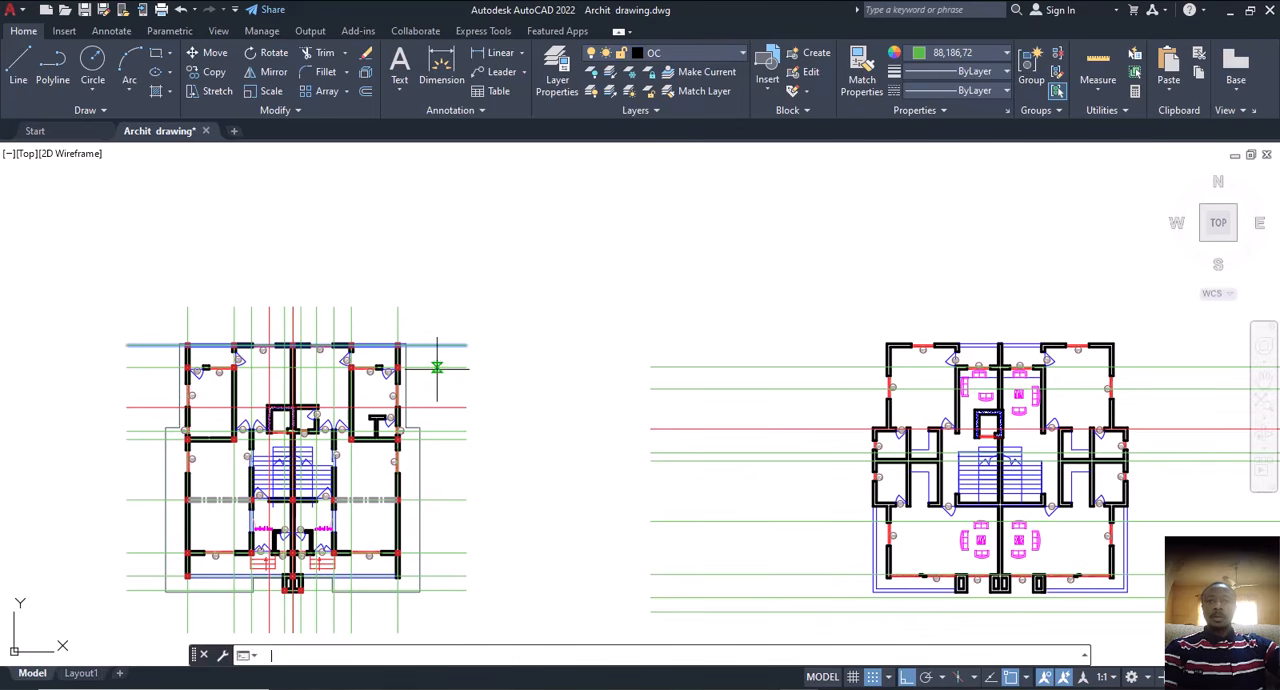
{"action": "scroll", "coordinate": [232, 408], "scroll_direction": "up", "scroll_amount": 2}
{"action": "scroll", "coordinate": [255, 423], "scroll_direction": "down", "scroll_amount": 2}
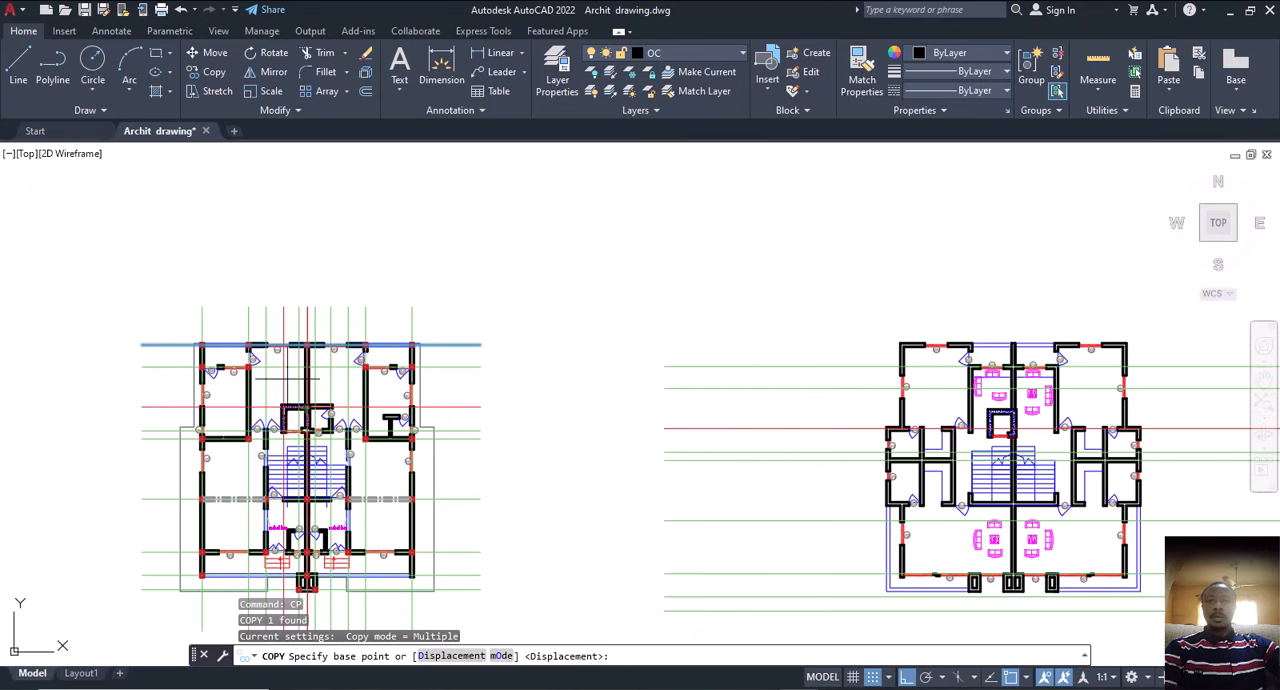
{"action": "scroll", "coordinate": [282, 405], "scroll_direction": "up", "scroll_amount": 2}
{"action": "scroll", "coordinate": [280, 420], "scroll_direction": "up", "scroll_amount": 1}
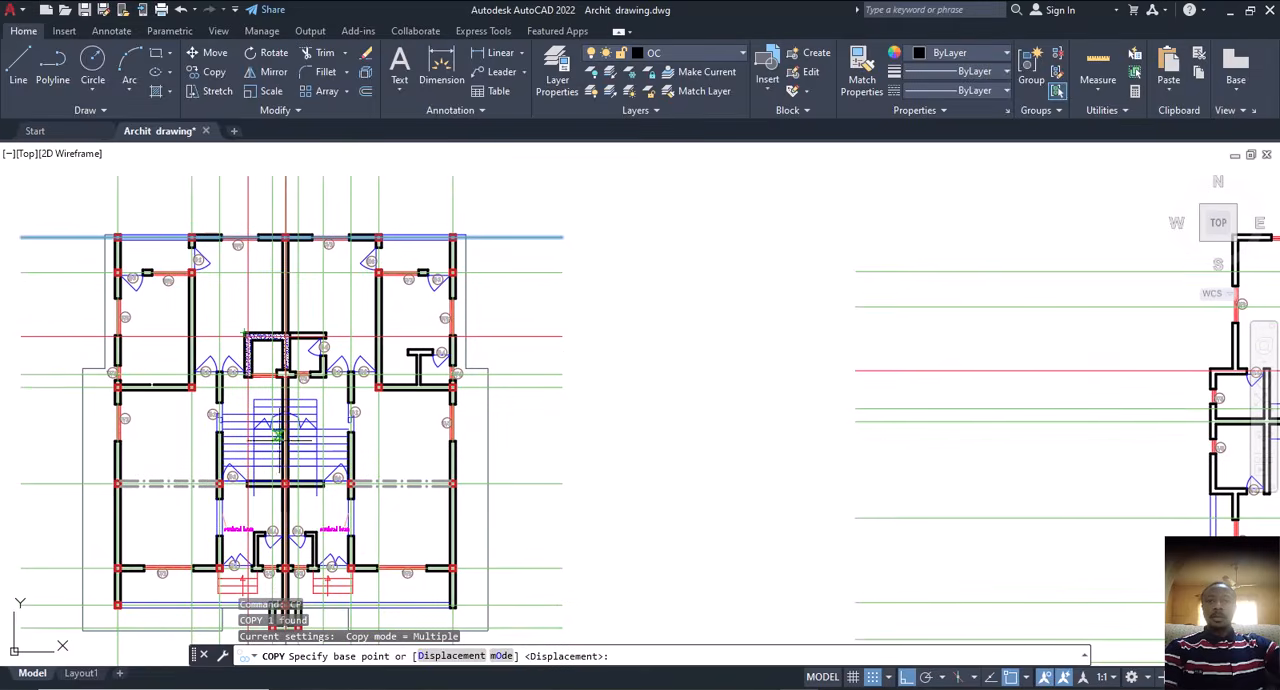
{"action": "scroll", "coordinate": [287, 485], "scroll_direction": "up", "scroll_amount": 4}
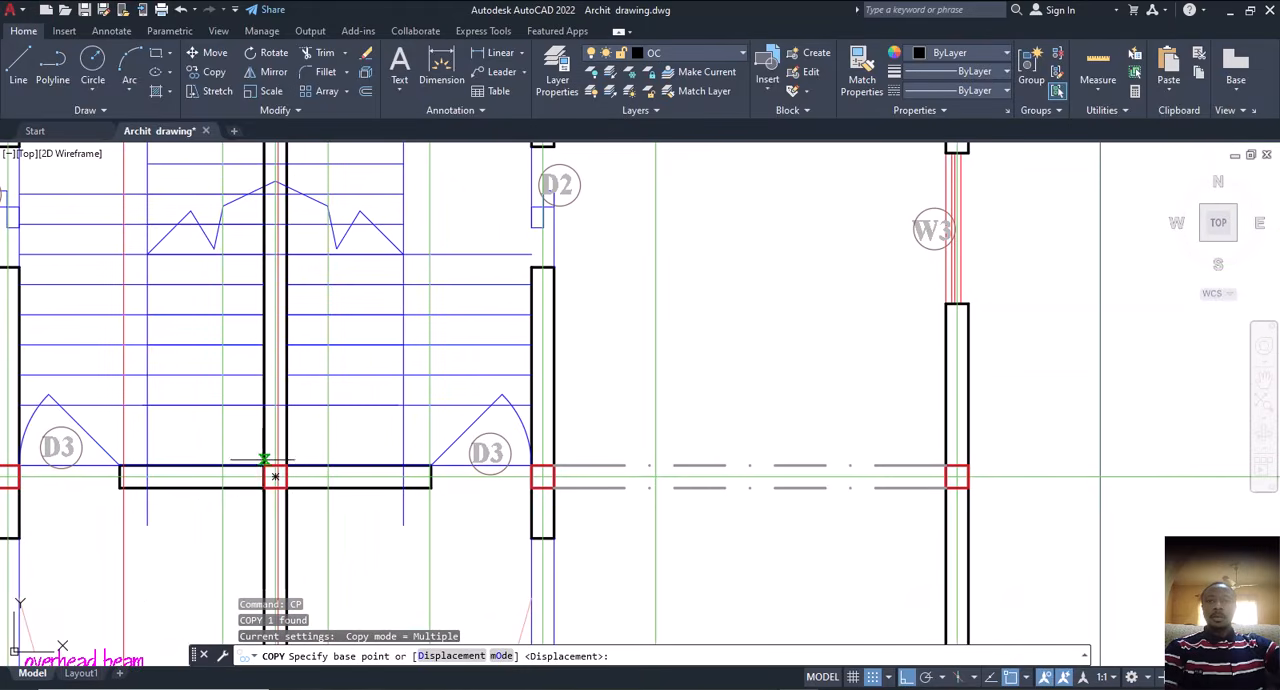
{"action": "scroll", "coordinate": [264, 462], "scroll_direction": "up", "scroll_amount": 4}
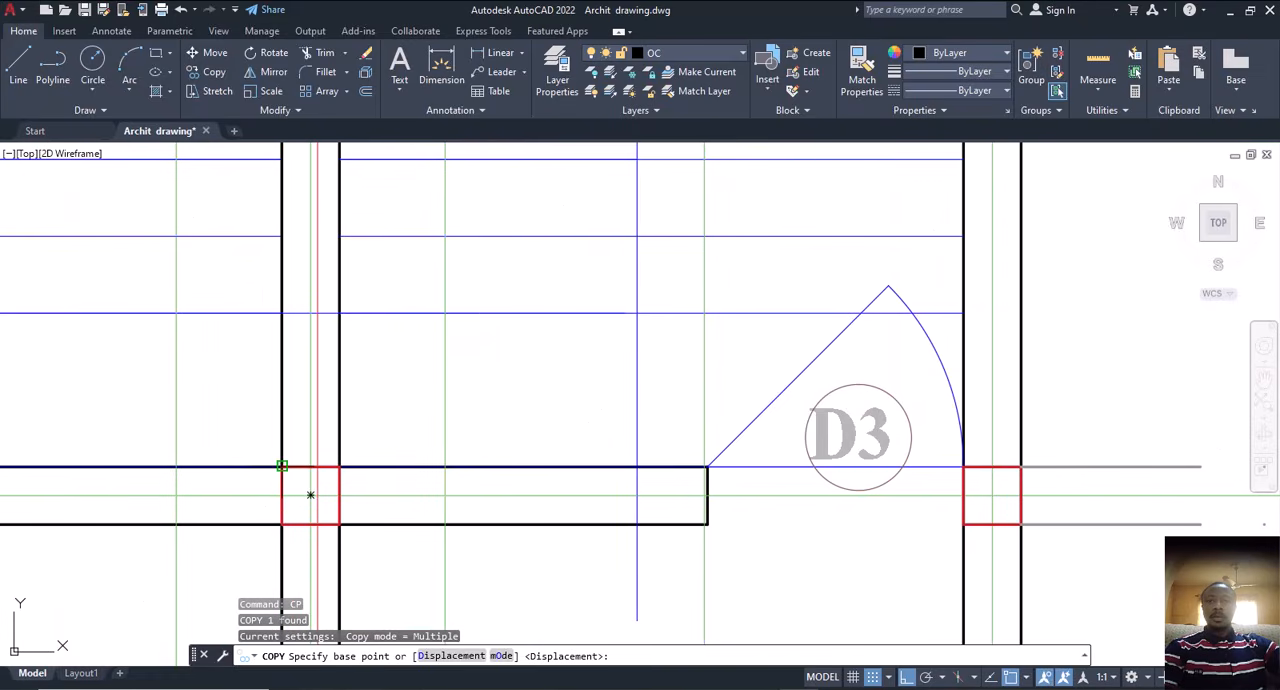
{"action": "left_click", "coordinate": [310, 494]}
{"action": "scroll", "coordinate": [229, 451], "scroll_direction": "down", "scroll_amount": 5}
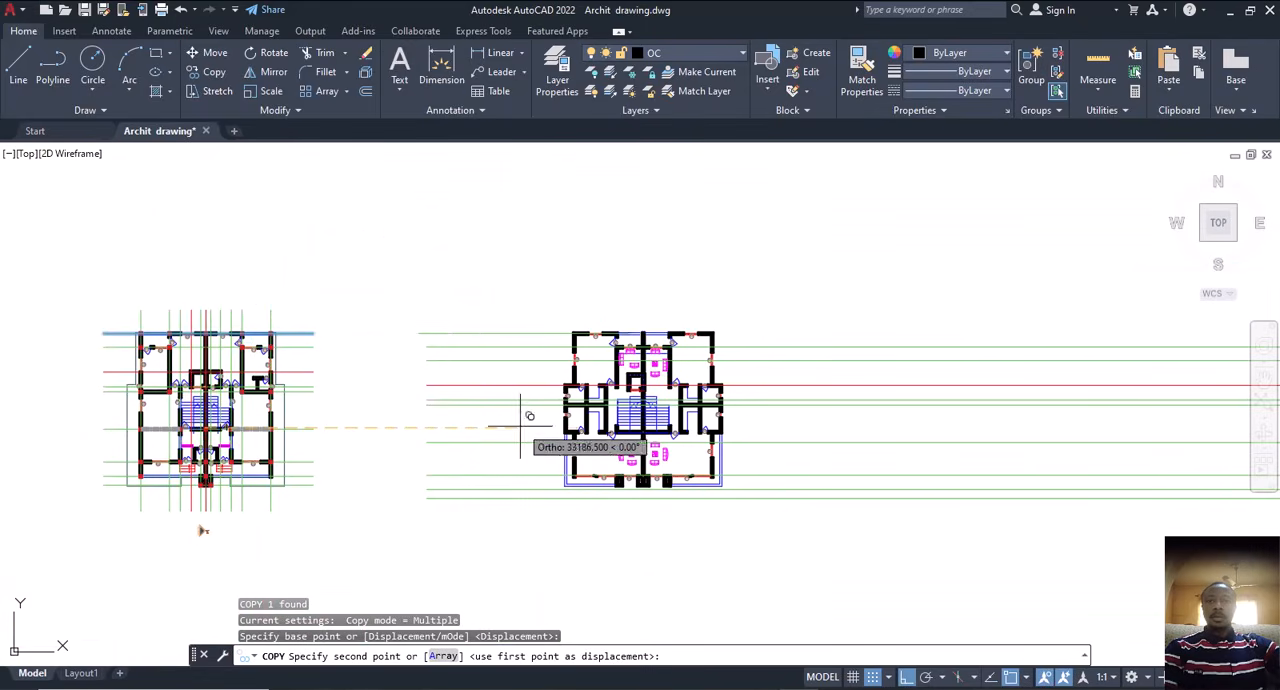
{"action": "scroll", "coordinate": [592, 403], "scroll_direction": "up", "scroll_amount": 4}
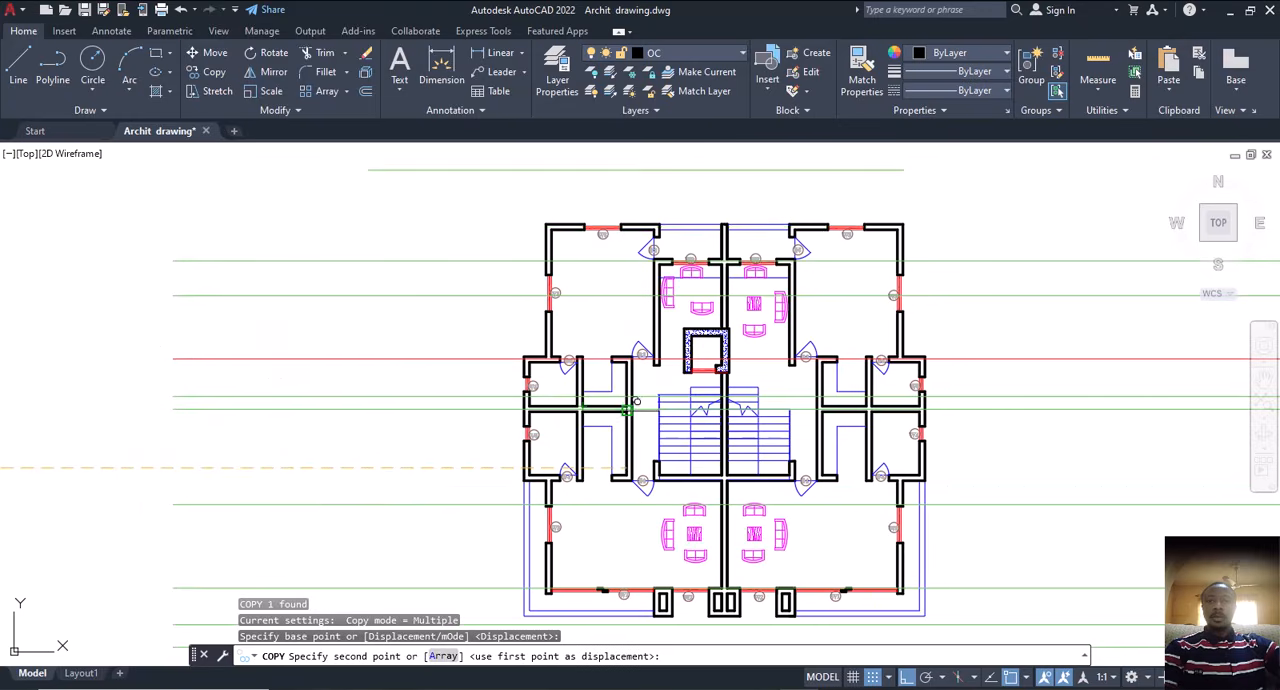
{"action": "scroll", "coordinate": [722, 472], "scroll_direction": "up", "scroll_amount": 4}
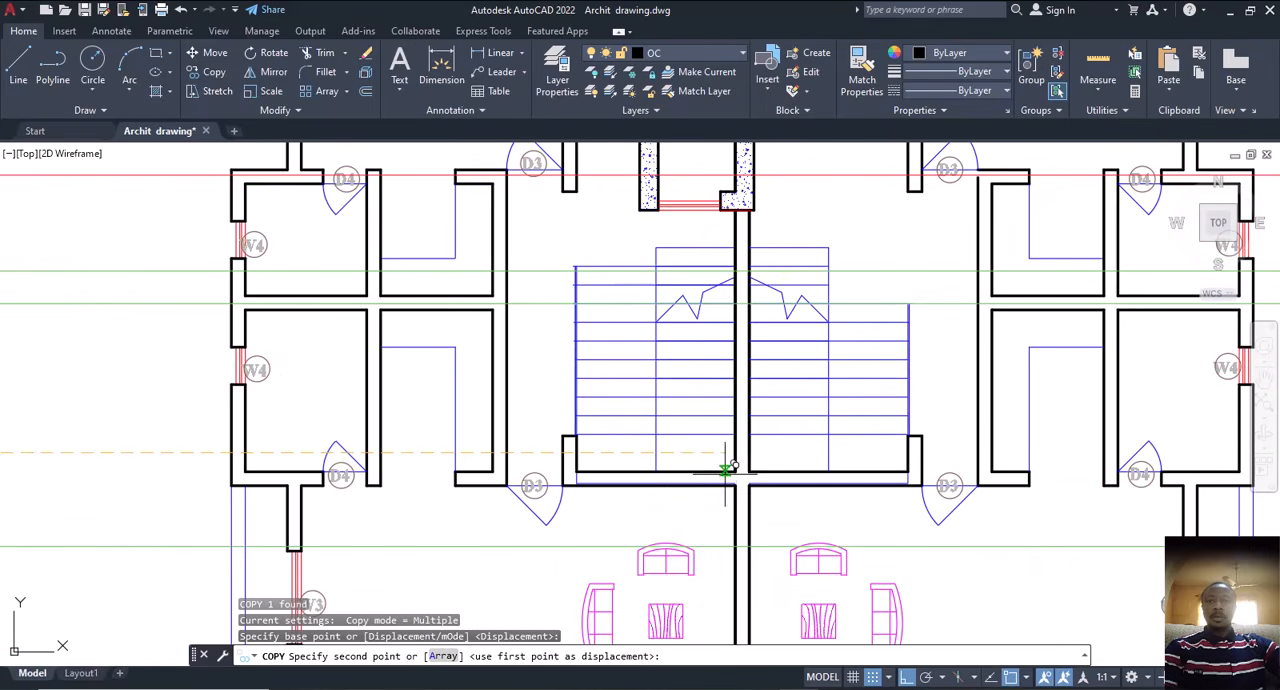
{"action": "left_click", "coordinate": [742, 462]}
{"action": "scroll", "coordinate": [745, 480], "scroll_direction": "down", "scroll_amount": 5}
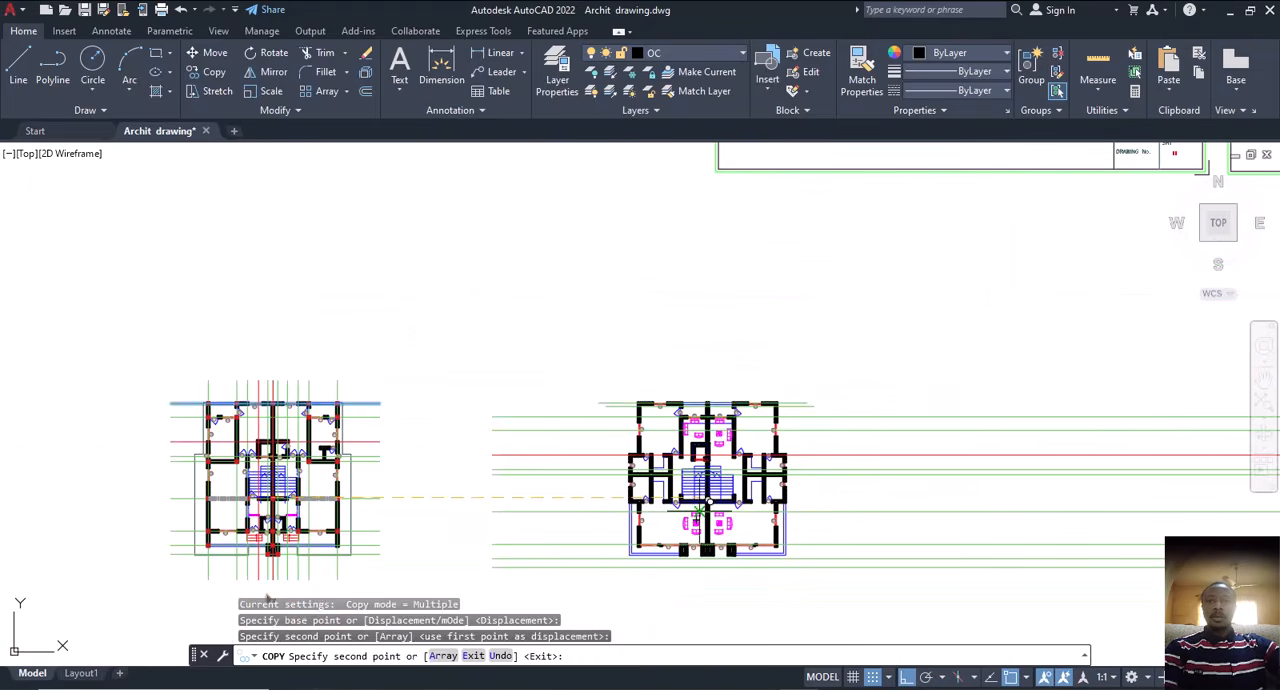
{"action": "key", "text": "Escape"}
Step: Delete the copied centre line near the top walls of the second floor plan
{"action": "scroll", "coordinate": [637, 409], "scroll_direction": "up", "scroll_amount": 4}
{"action": "scroll", "coordinate": [571, 395], "scroll_direction": "down", "scroll_amount": 4}
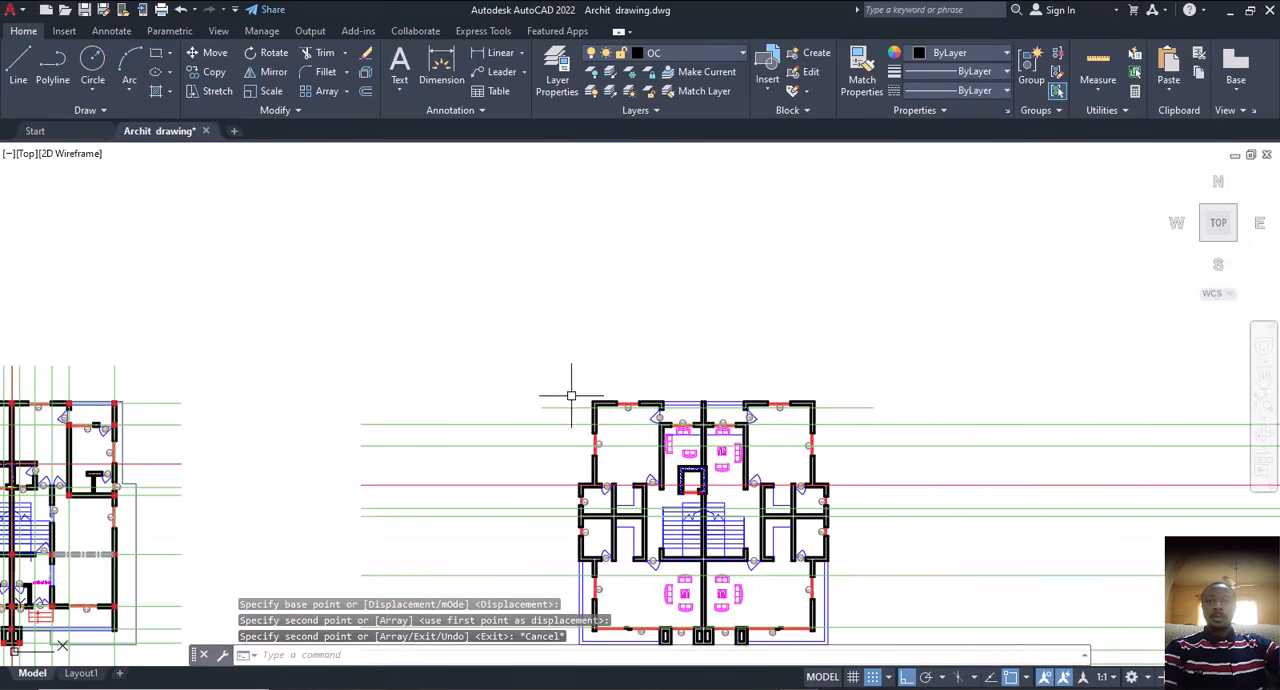
{"action": "mouse_move", "coordinate": [610, 427]}
{"action": "middle_mouse_down"}
{"action": "mouse_move", "coordinate": [622, 310]}
{"action": "mouse_move", "coordinate": [661, 377]}
{"action": "mouse_move", "coordinate": [703, 394]}
{"action": "middle_mouse_up"}
{"action": "scroll", "coordinate": [575, 318], "scroll_direction": "up", "scroll_amount": 2}
{"action": "scroll", "coordinate": [727, 425], "scroll_direction": "down", "scroll_amount": 2}
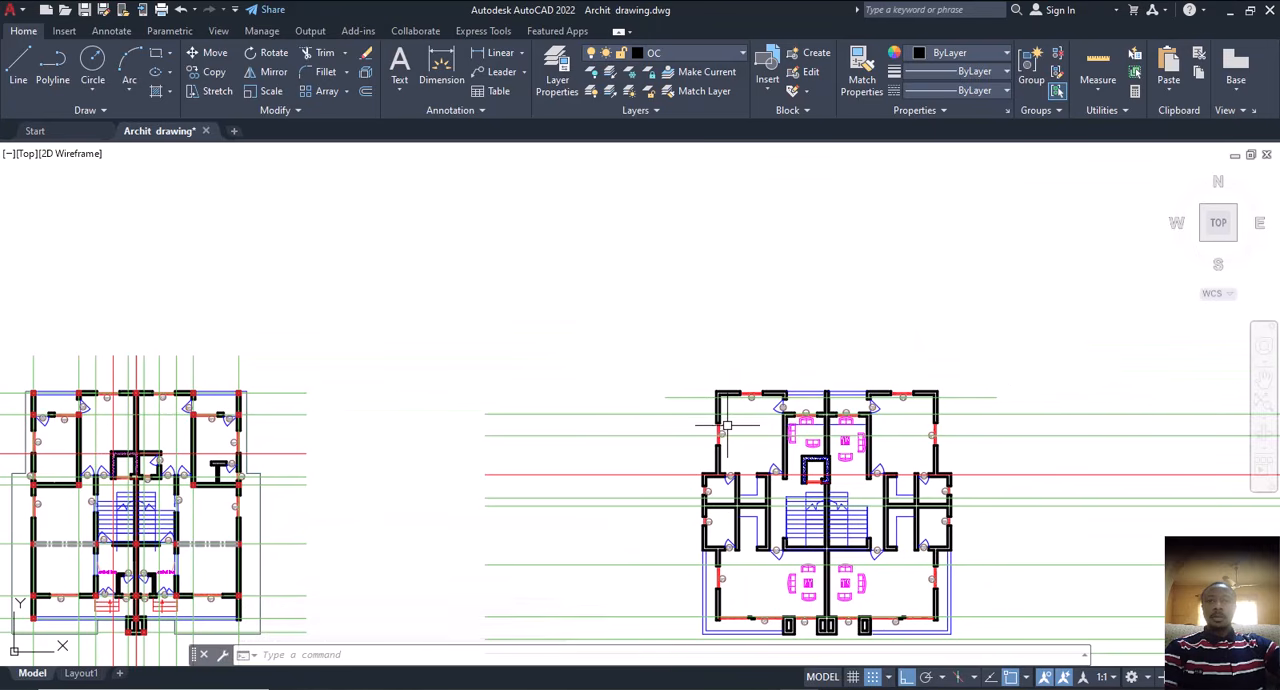
{"action": "left_click", "coordinate": [667, 398]}
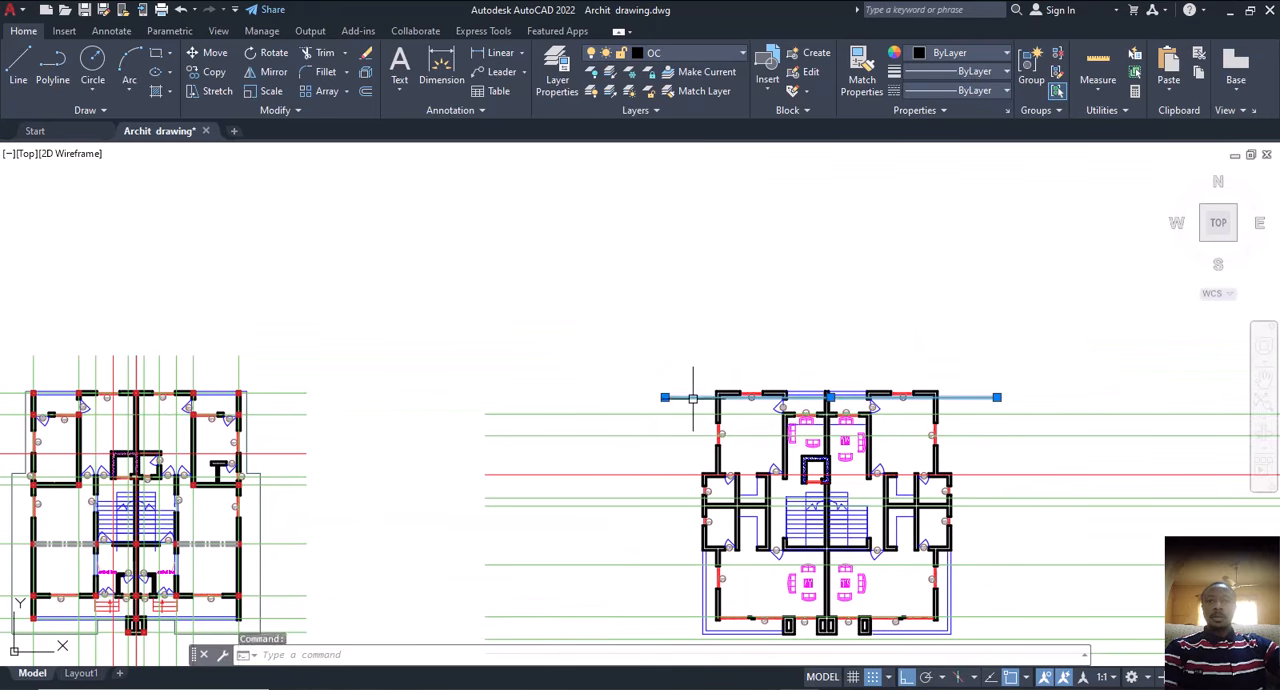
{"action": "key", "text": "Delete"}
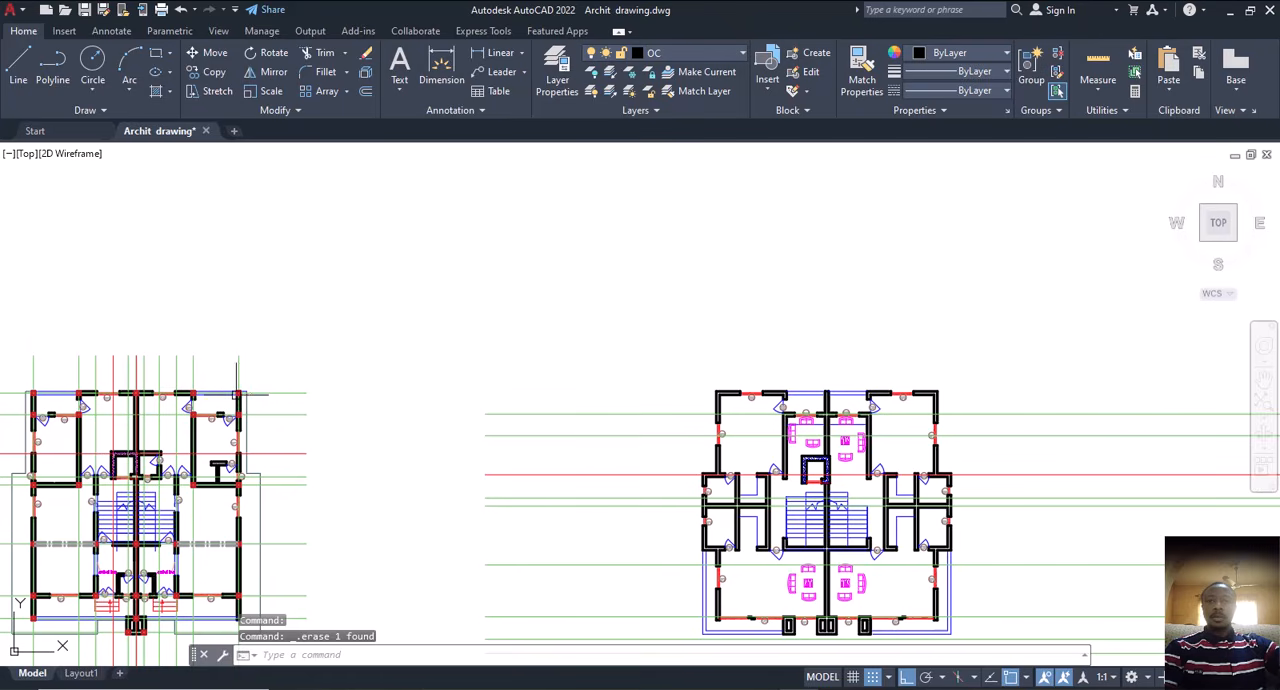
Step: Copy the top horizontal centre line orthogonally from the centre of the top-left column square to the second floor plan's top-left inner wall corner
{"action": "left_click", "coordinate": [283, 393]}
{"action": "type", "text": "c"}
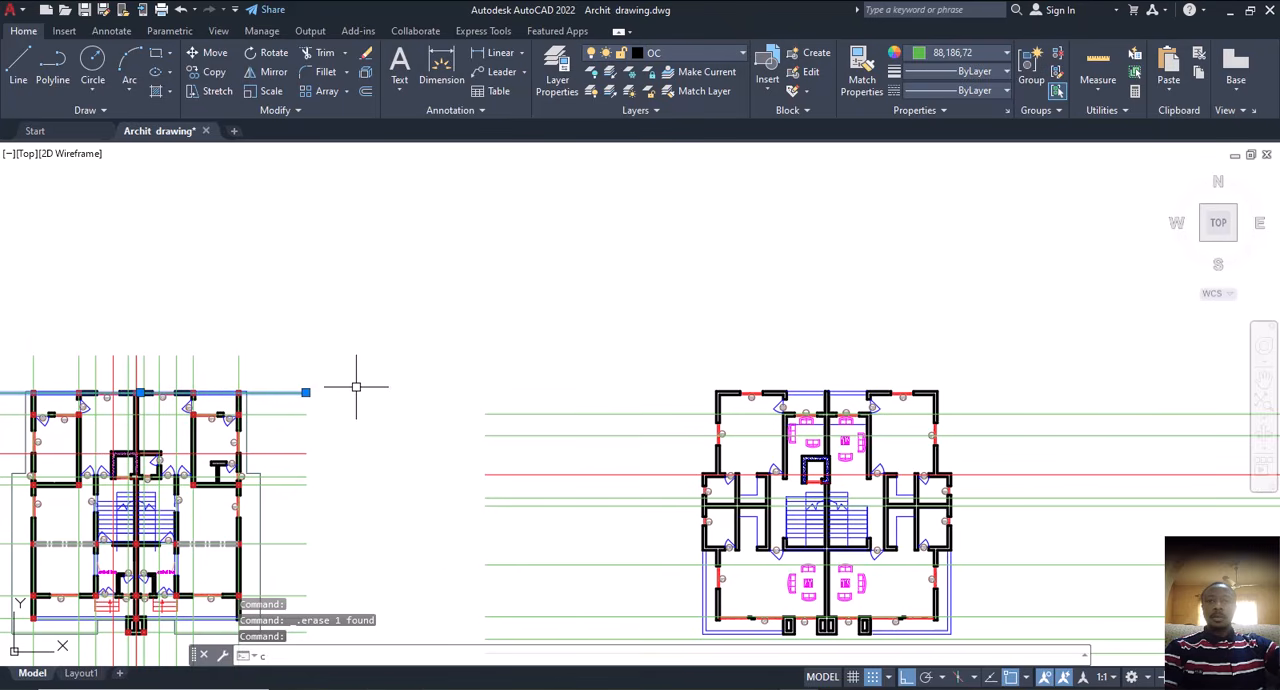
{"action": "type", "text": "o"}
{"action": "key", "text": "Return"}
{"action": "scroll", "coordinate": [310, 385], "scroll_direction": "up", "scroll_amount": 6}
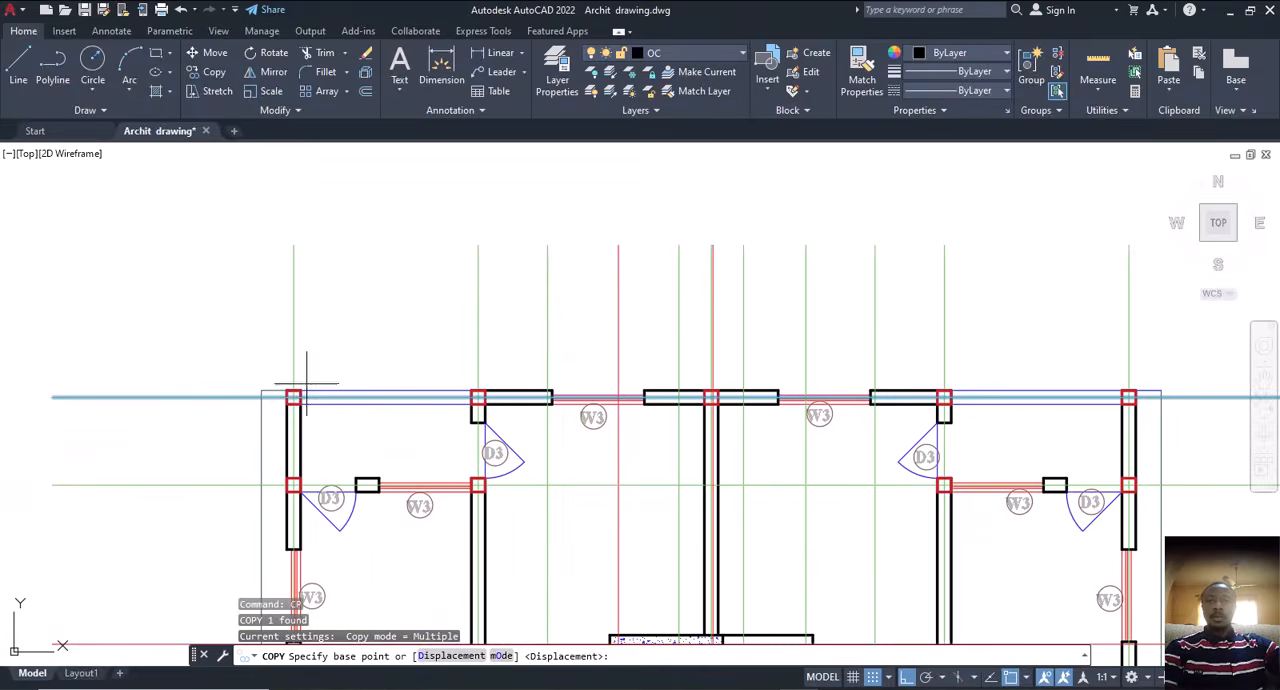
{"action": "scroll", "coordinate": [326, 398], "scroll_direction": "down", "scroll_amount": 2}
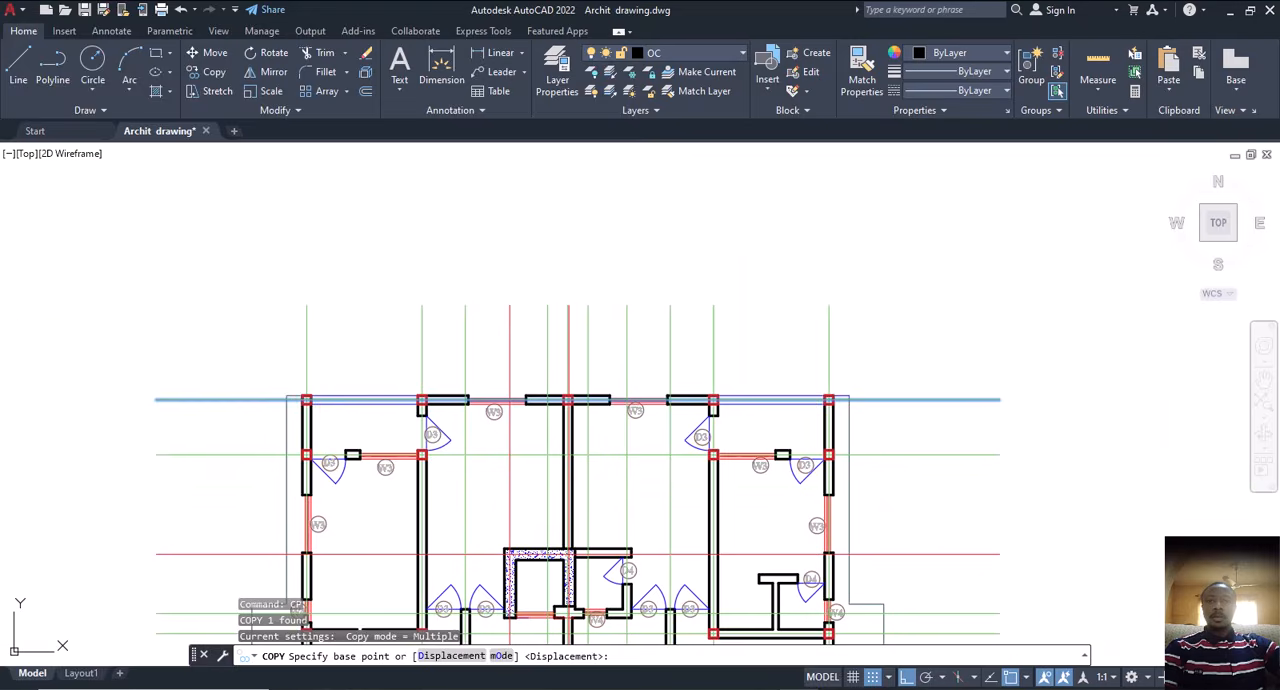
{"action": "scroll", "coordinate": [288, 394], "scroll_direction": "down", "scroll_amount": 3}
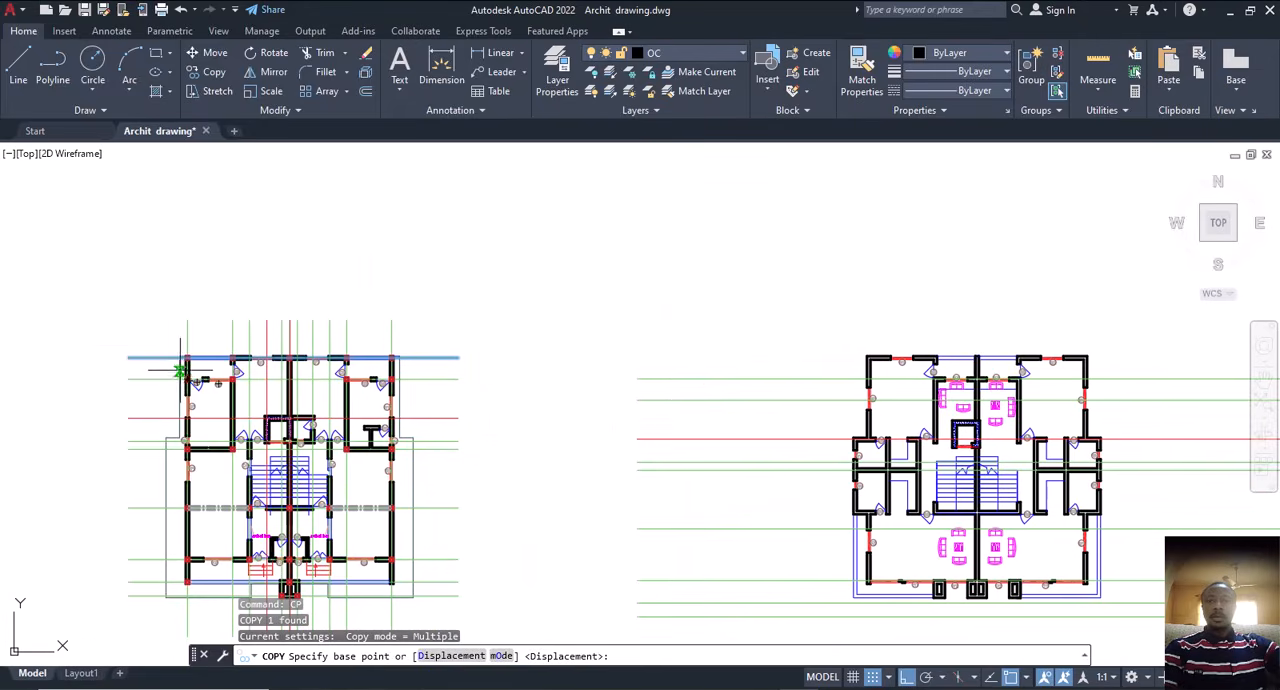
{"action": "scroll", "coordinate": [184, 369], "scroll_direction": "up", "scroll_amount": 5}
{"action": "scroll", "coordinate": [198, 337], "scroll_direction": "up", "scroll_amount": 4}
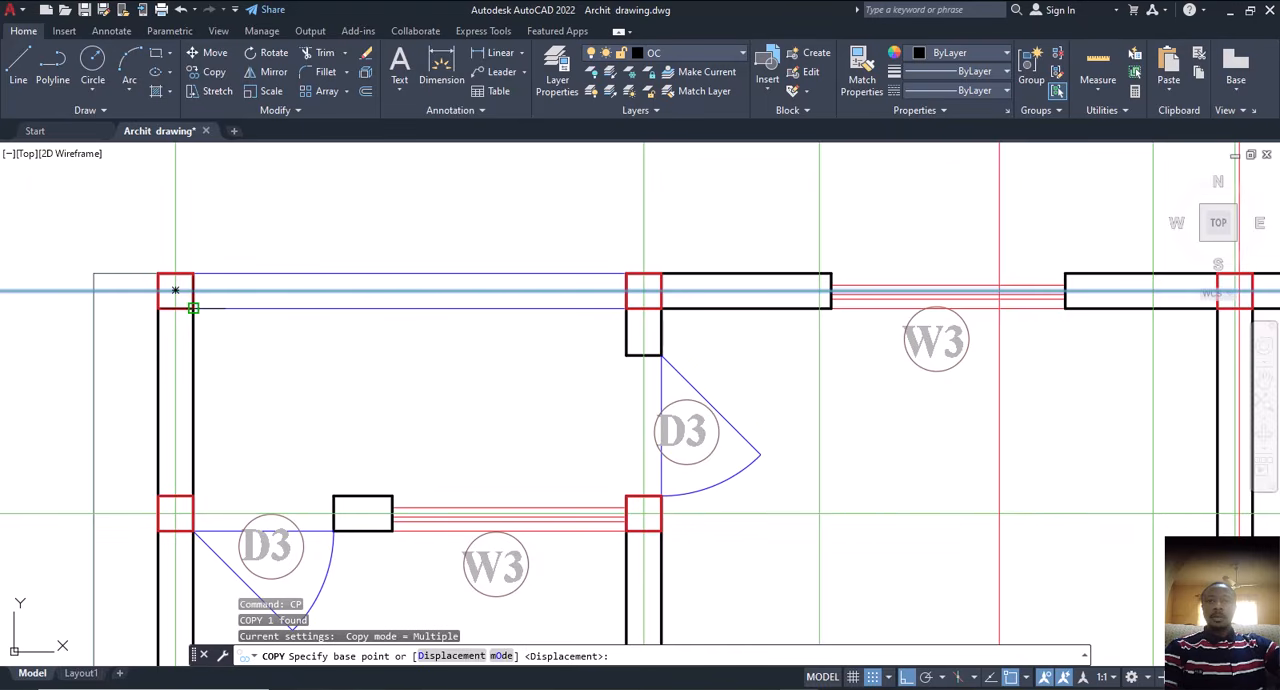
{"action": "left_click", "coordinate": [175, 290]}
{"action": "scroll", "coordinate": [150, 340], "scroll_direction": "down", "scroll_amount": 8}
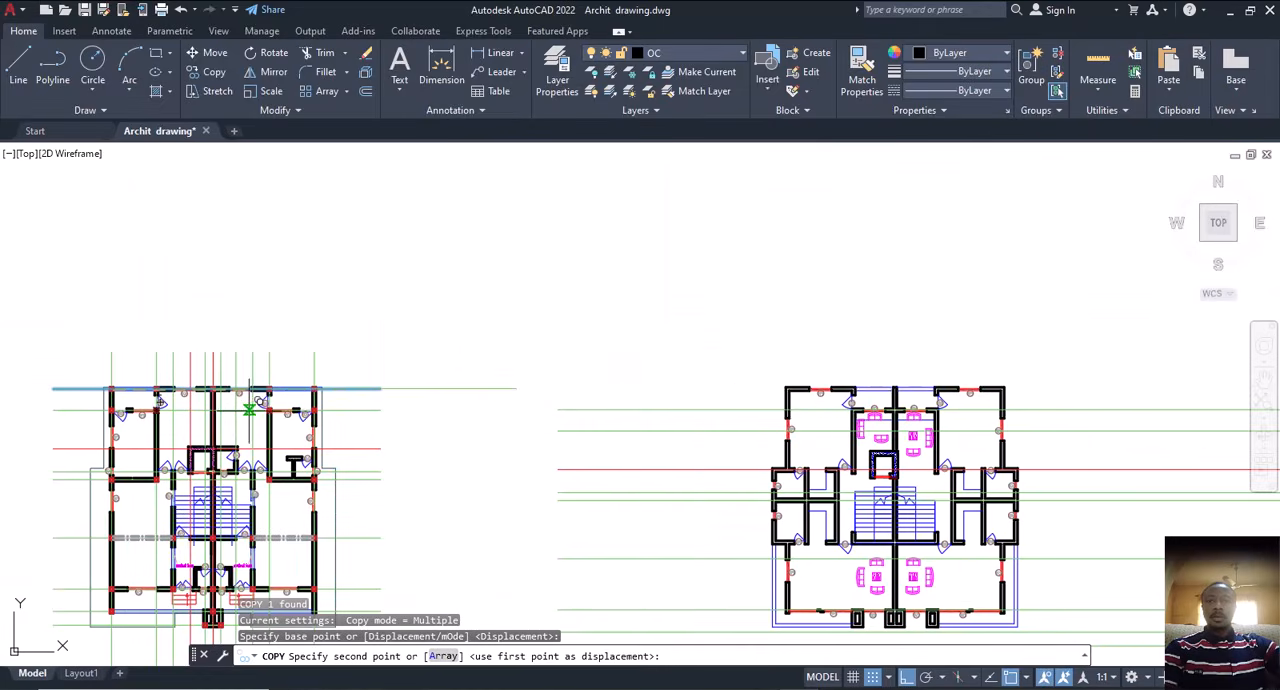
{"action": "scroll", "coordinate": [728, 374], "scroll_direction": "up", "scroll_amount": 6}
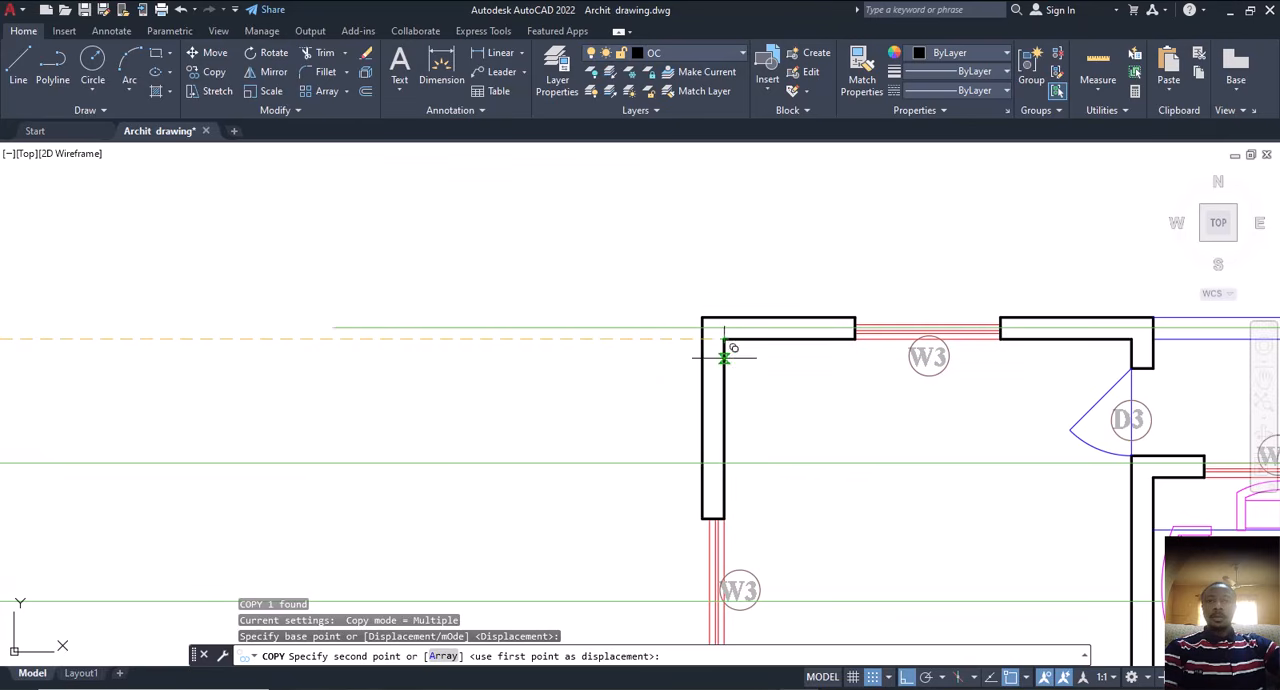
{"action": "scroll", "coordinate": [843, 366], "scroll_direction": "down", "scroll_amount": 3}
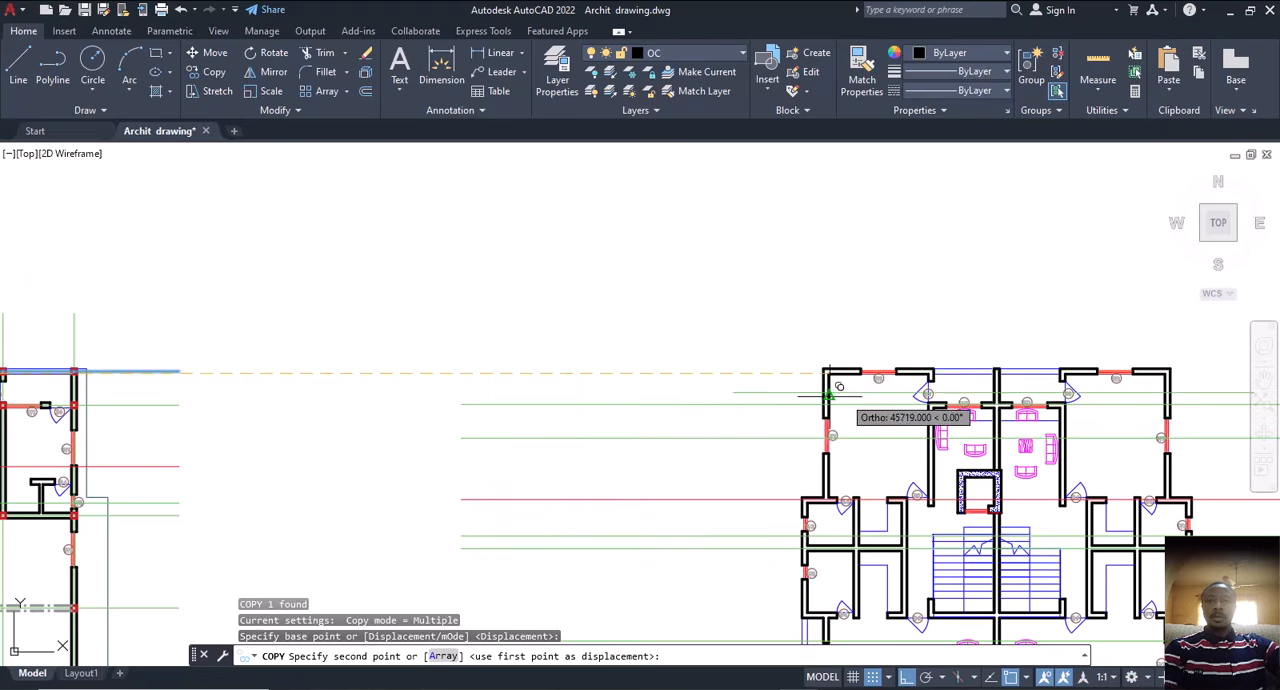
{"action": "scroll", "coordinate": [840, 390], "scroll_direction": "up", "scroll_amount": 5}
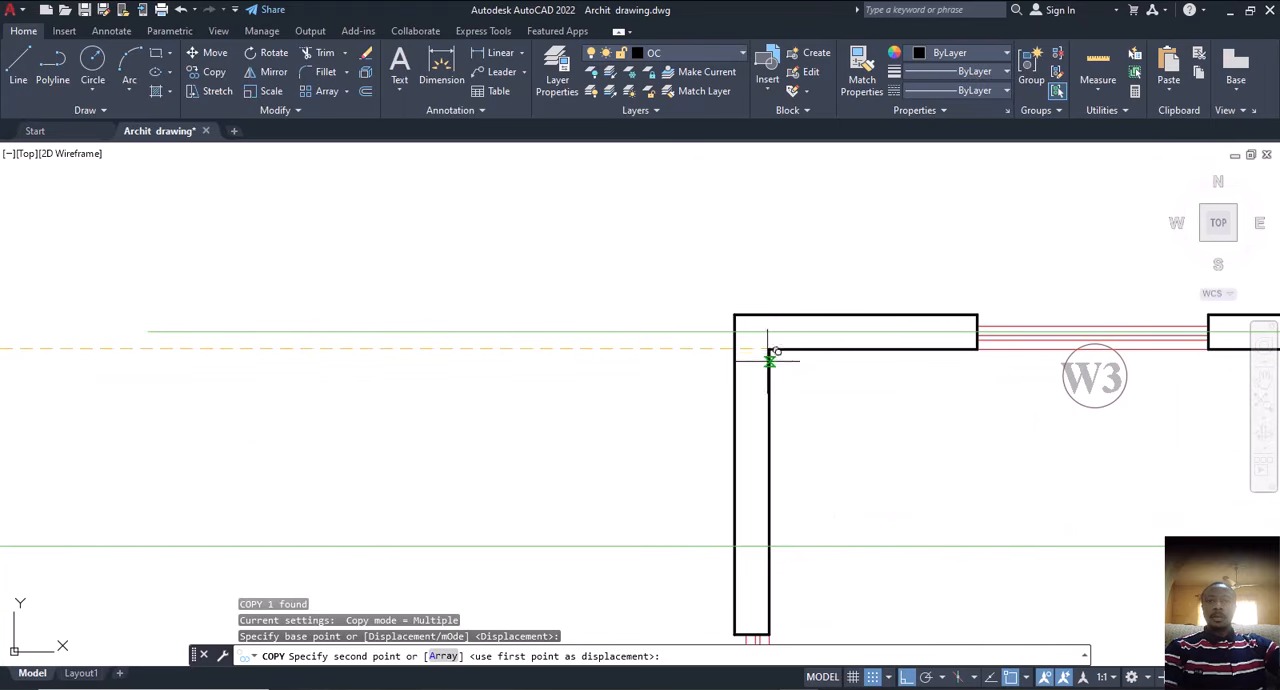
{"action": "left_click", "coordinate": [768, 349]}
{"action": "scroll", "coordinate": [760, 345], "scroll_direction": "down", "scroll_amount": 3}
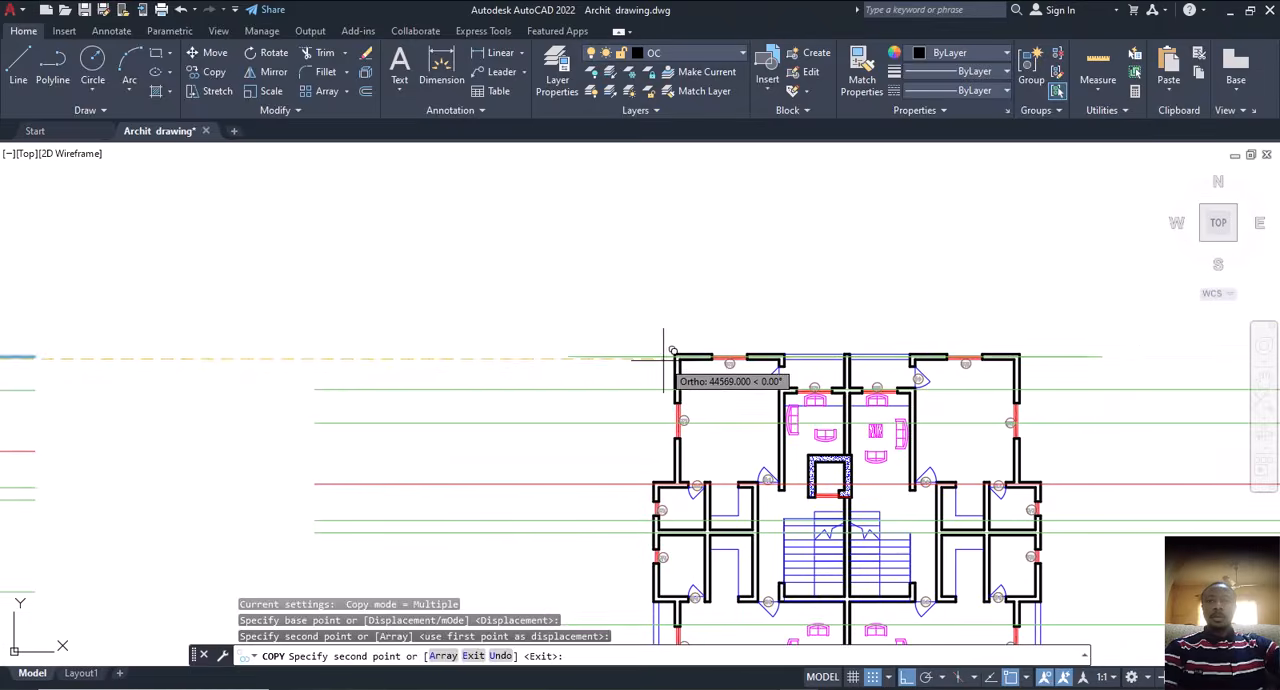
{"action": "key", "text": "Escape"}
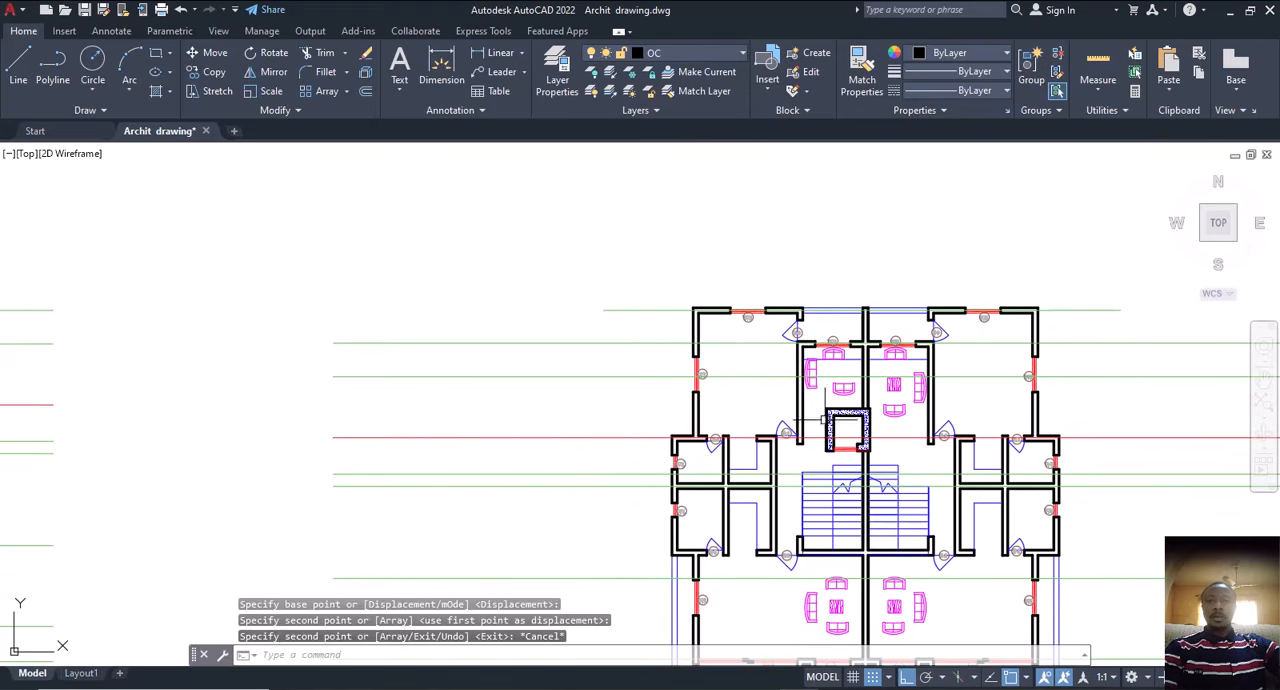
{"action": "scroll", "coordinate": [828, 527], "scroll_direction": "down", "scroll_amount": 4}
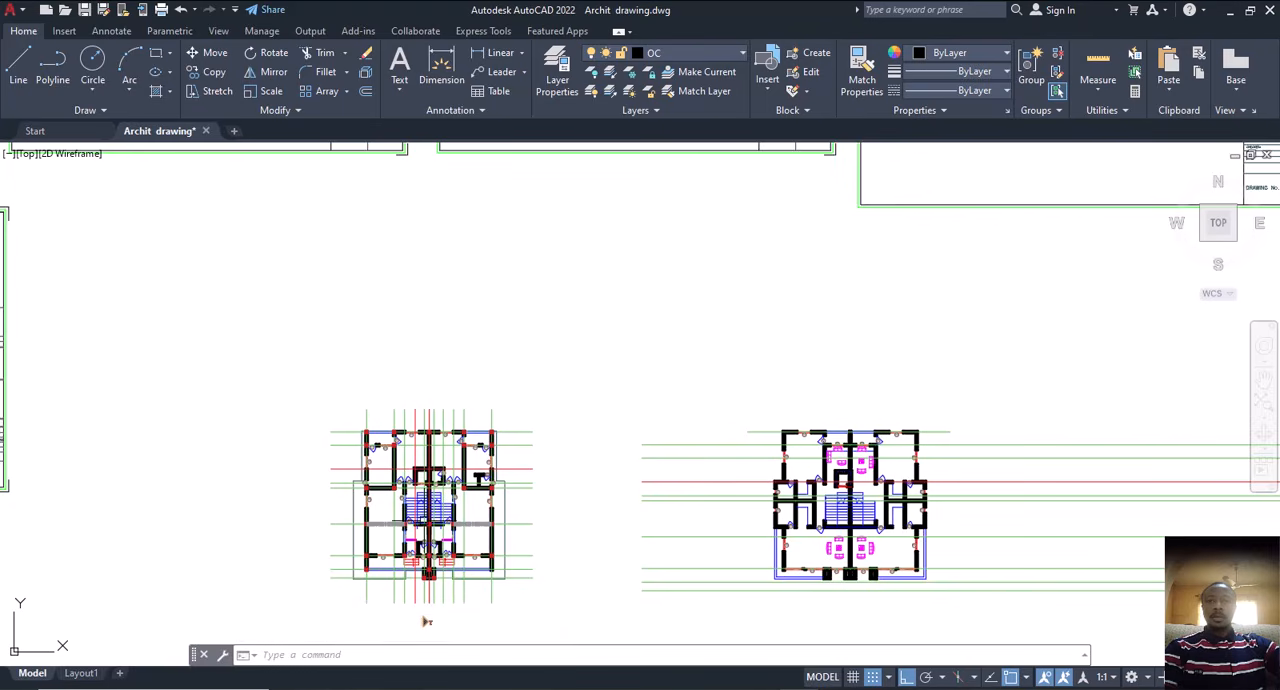
{"action": "scroll", "coordinate": [427, 505], "scroll_direction": "up", "scroll_amount": 2}
{"action": "scroll", "coordinate": [418, 508], "scroll_direction": "down", "scroll_amount": 2}
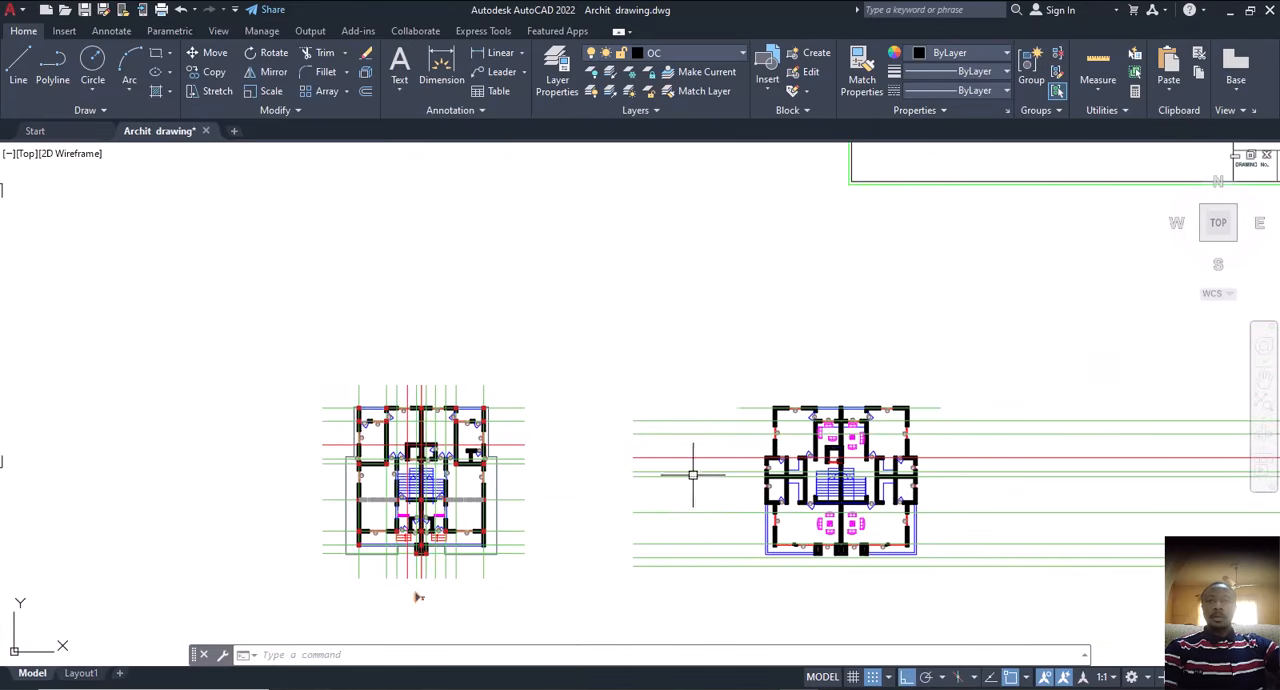
{"action": "middle_click_drag", "start_coordinate": [591, 480], "coordinate": [637, 472]}
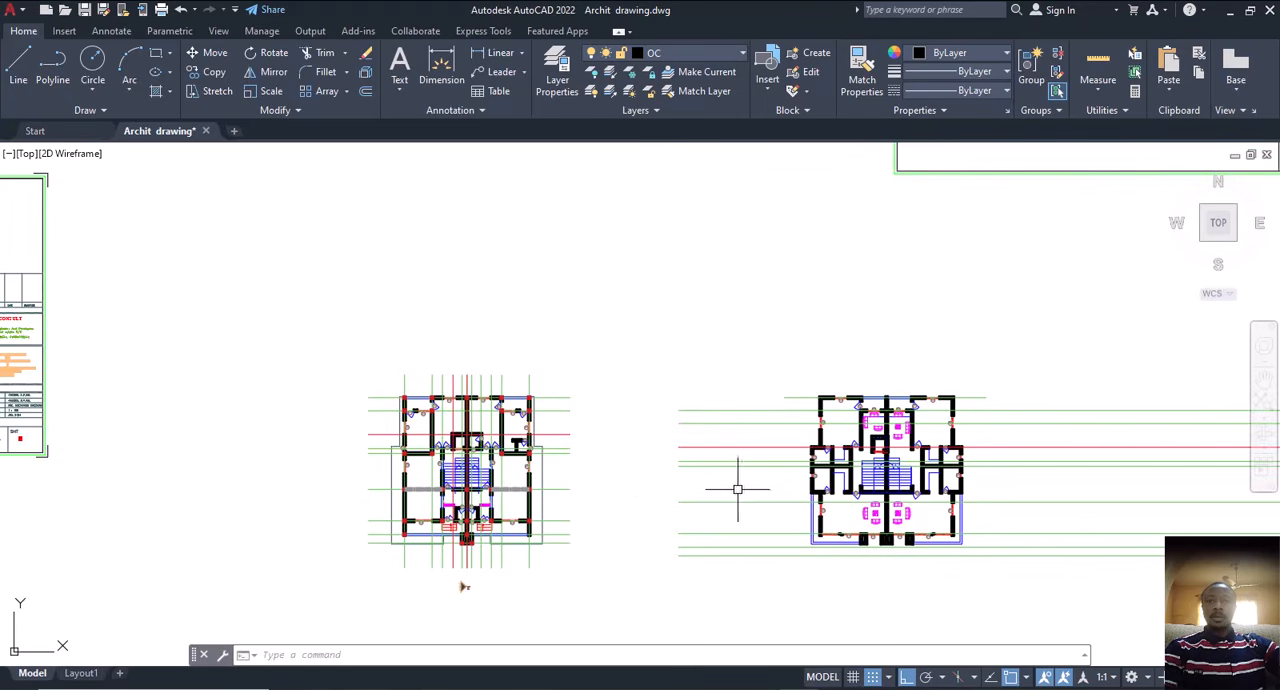
{"action": "middle_click_drag", "start_coordinate": [737, 489], "coordinate": [756, 398]}
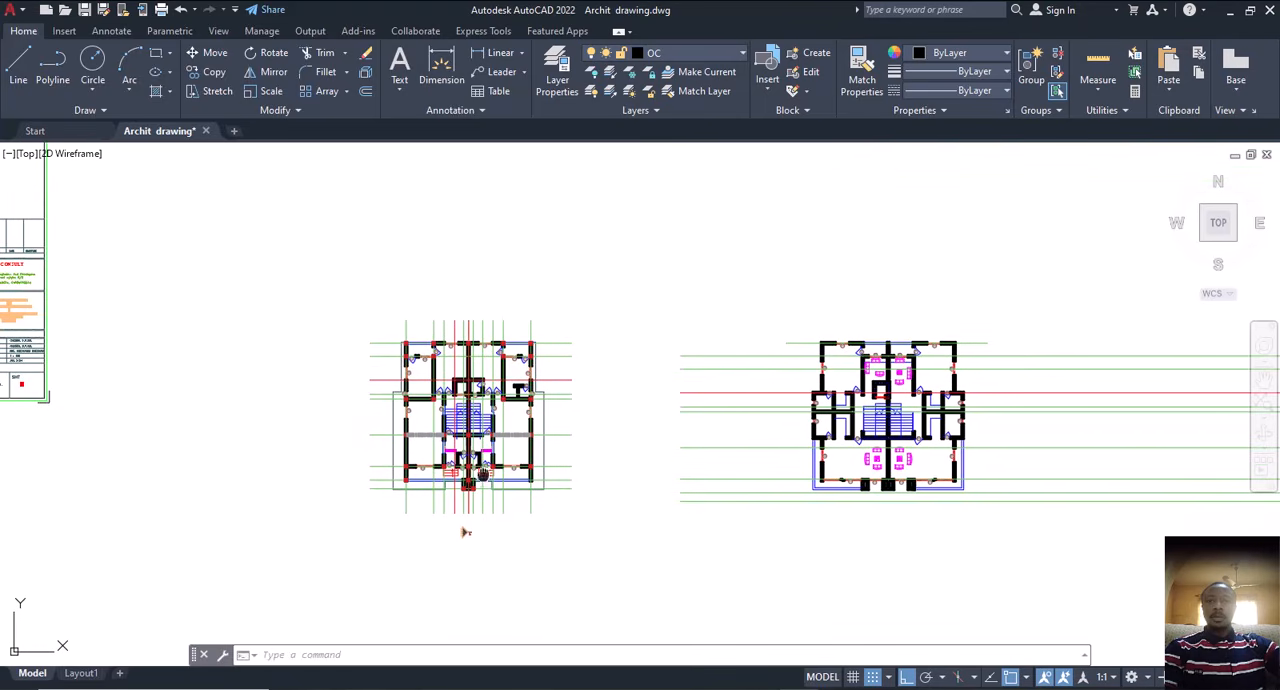
{"action": "middle_click_drag", "start_coordinate": [465, 532], "coordinate": [535, 539]}
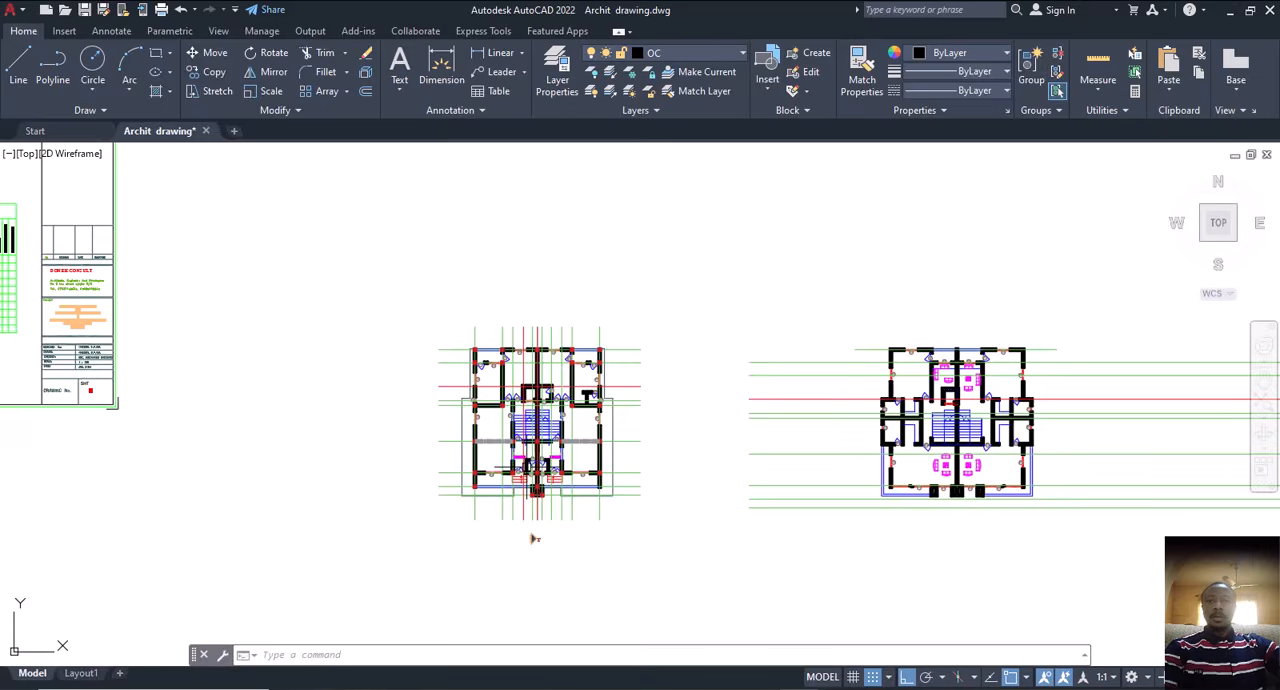
Step: Select the top-left column square of the first floor plan and every similar object in the drawing
{"action": "scroll", "coordinate": [535, 539], "scroll_direction": "up", "scroll_amount": 4}
{"action": "middle_click_drag", "start_coordinate": [496, 461], "coordinate": [577, 517]}
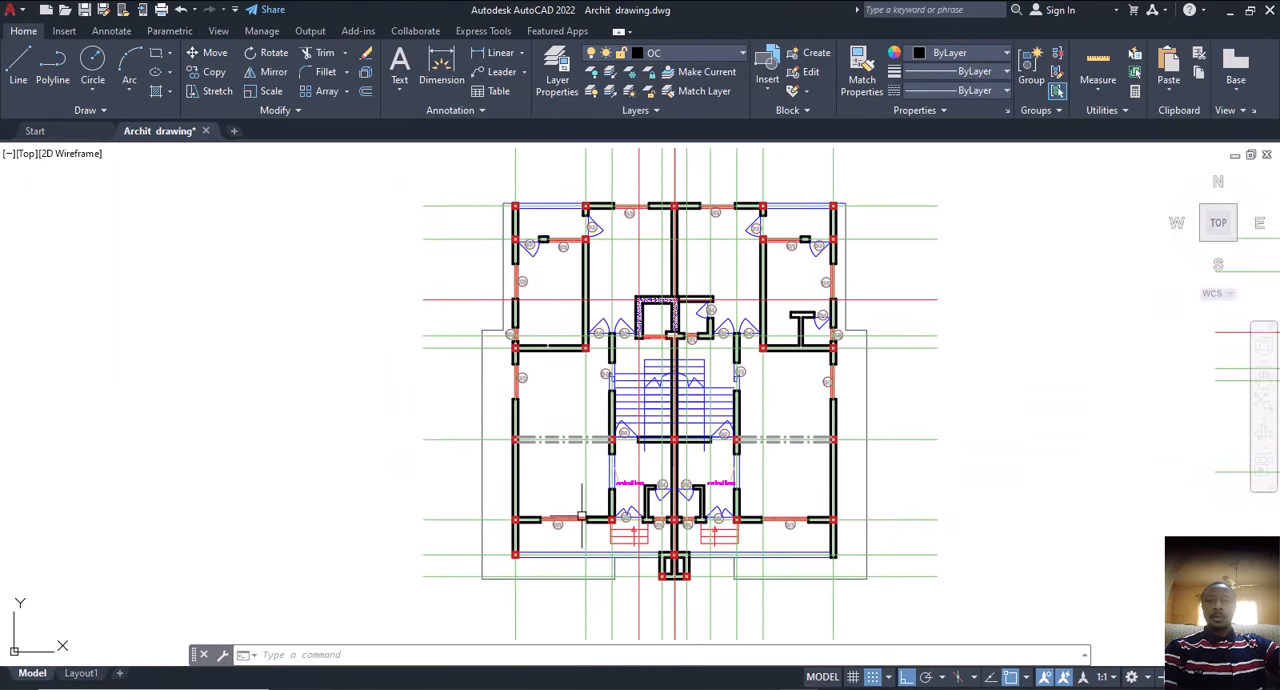
{"action": "scroll", "coordinate": [581, 516], "scroll_direction": "up", "scroll_amount": 3}
{"action": "scroll", "coordinate": [483, 260], "scroll_direction": "up", "scroll_amount": 5}
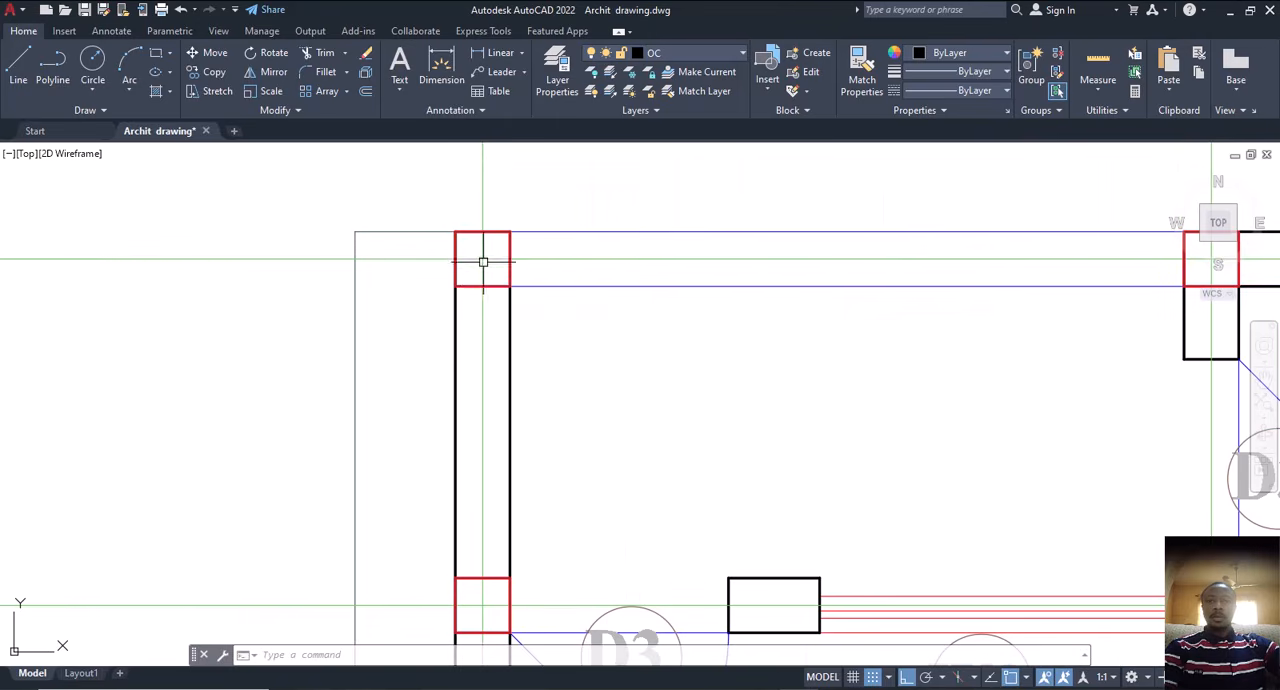
{"action": "left_click", "coordinate": [494, 285]}
{"action": "right_click", "coordinate": [603, 347]}
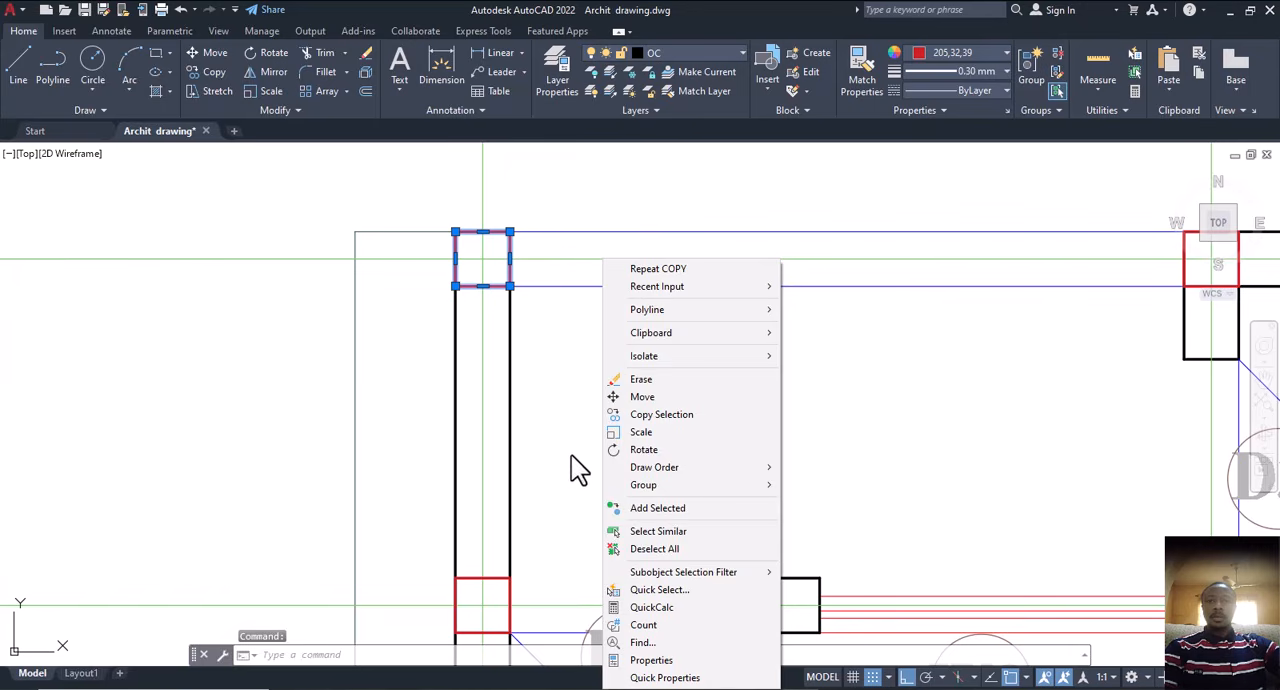
{"action": "left_click", "coordinate": [658, 531]}
{"action": "scroll", "coordinate": [600, 429], "scroll_direction": "down", "scroll_amount": 5}
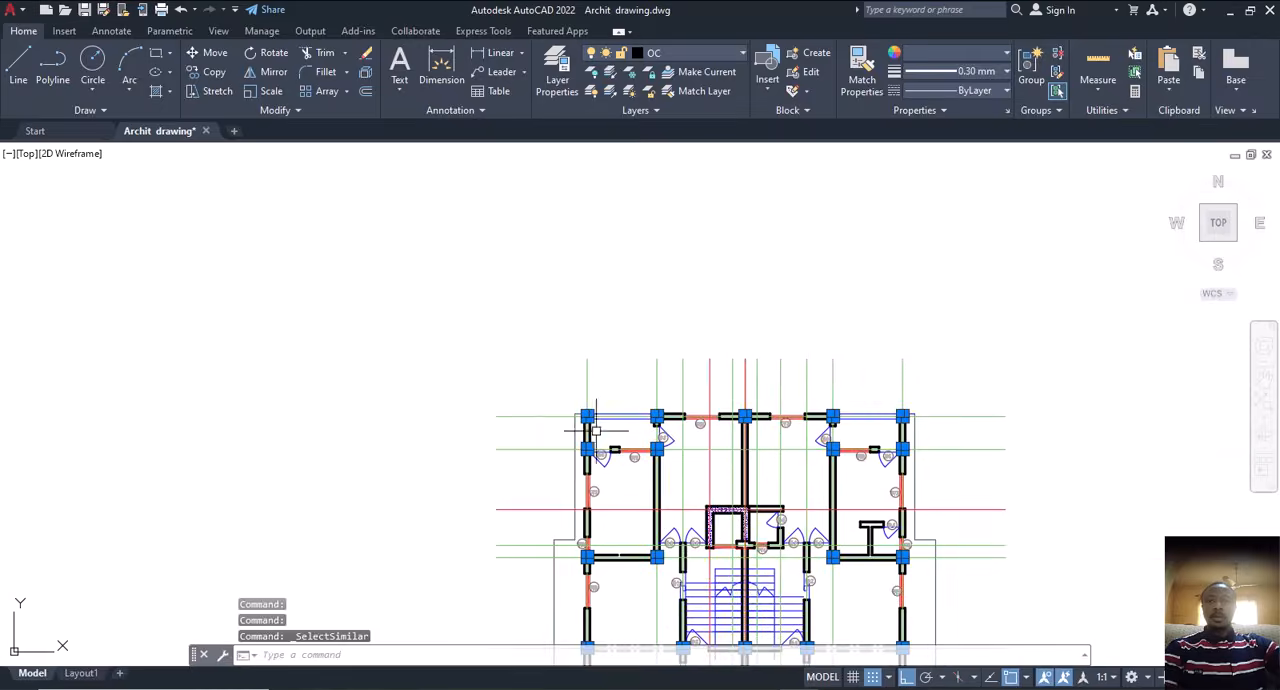
{"action": "scroll", "coordinate": [595, 430], "scroll_direction": "down", "scroll_amount": 6}
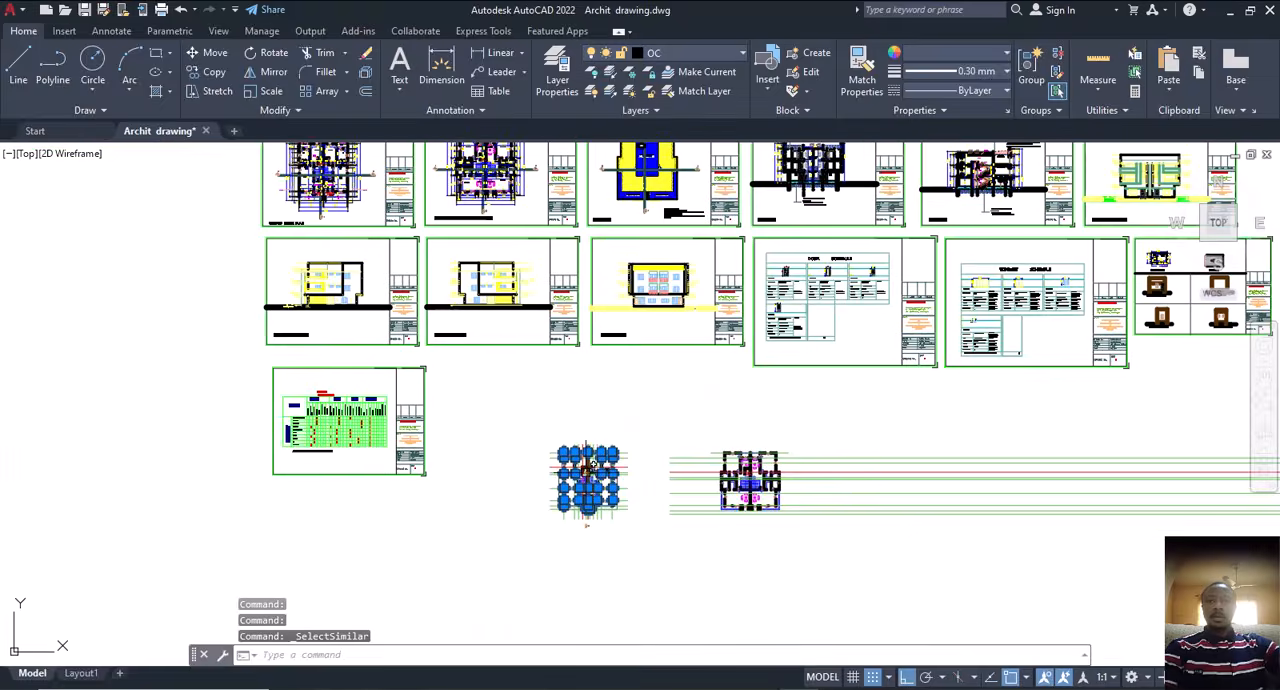
{"action": "scroll", "coordinate": [591, 463], "scroll_direction": "down", "scroll_amount": 3}
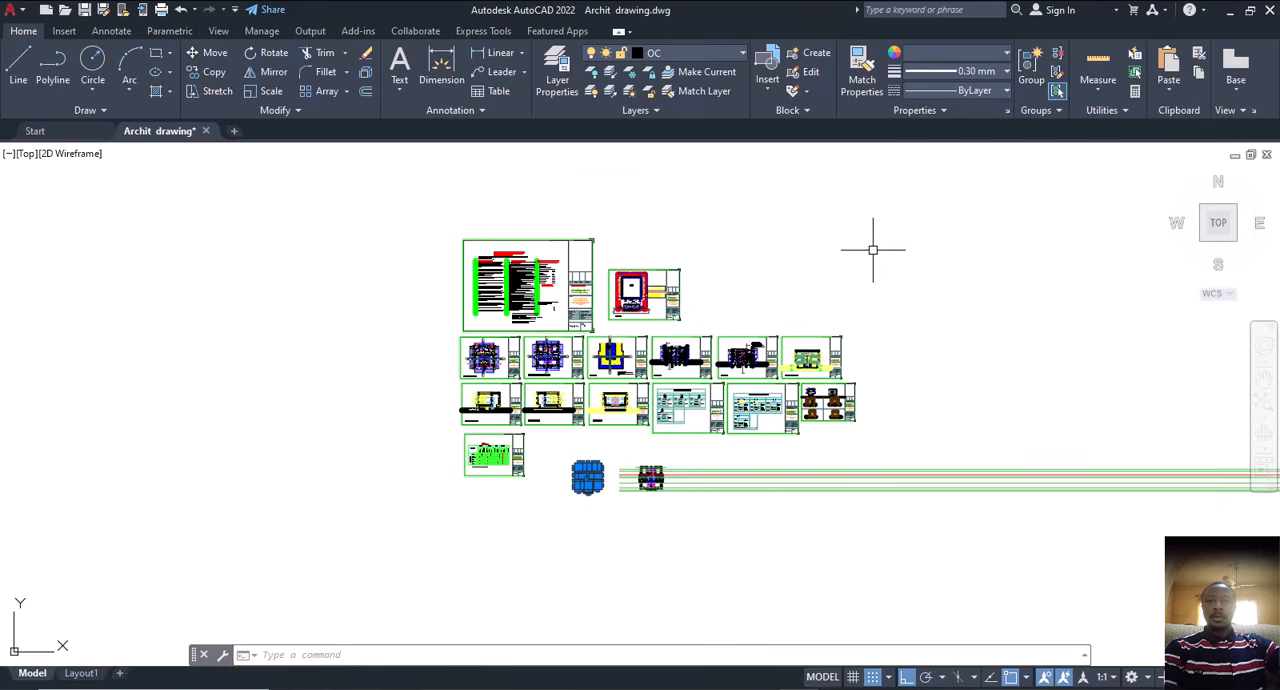
Step: Remove the objects on the drawing sheets above from the selection, keeping only the first floor plan's column squares
{"action": "left_click", "coordinate": [929, 195]}
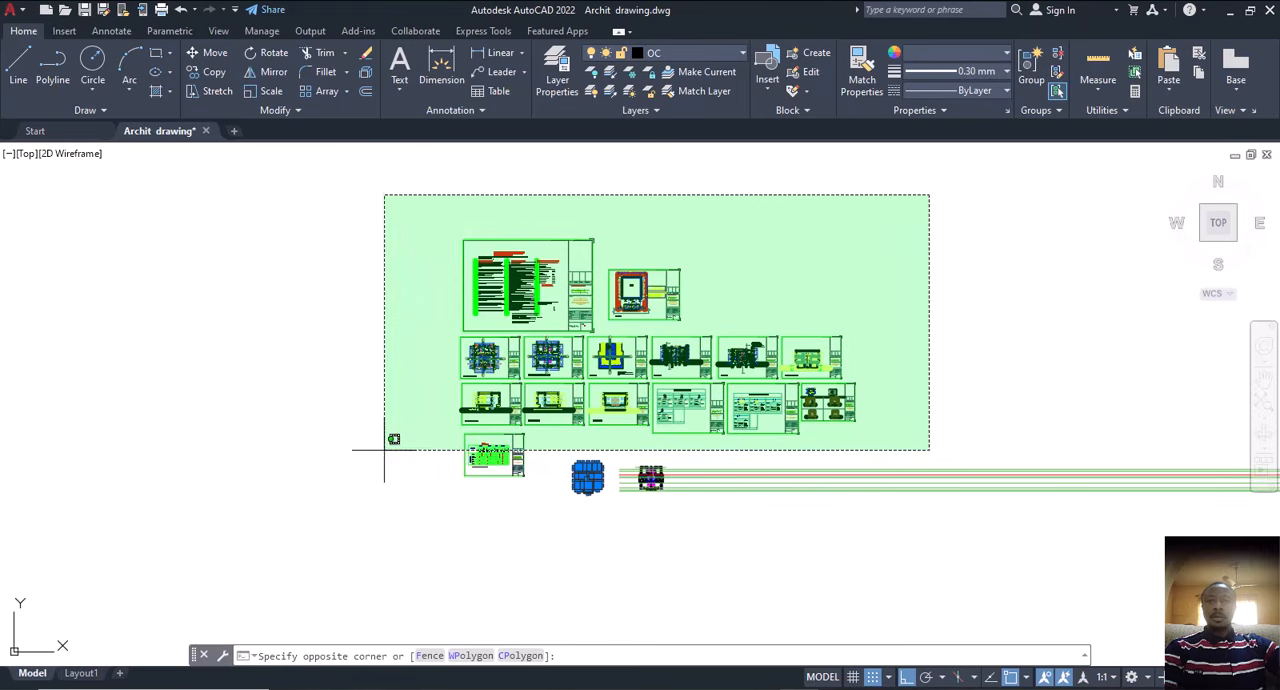
{"action": "left_click", "coordinate": [385, 441]}
{"action": "left_click", "coordinate": [538, 429]}
{"action": "left_click", "coordinate": [401, 493]}
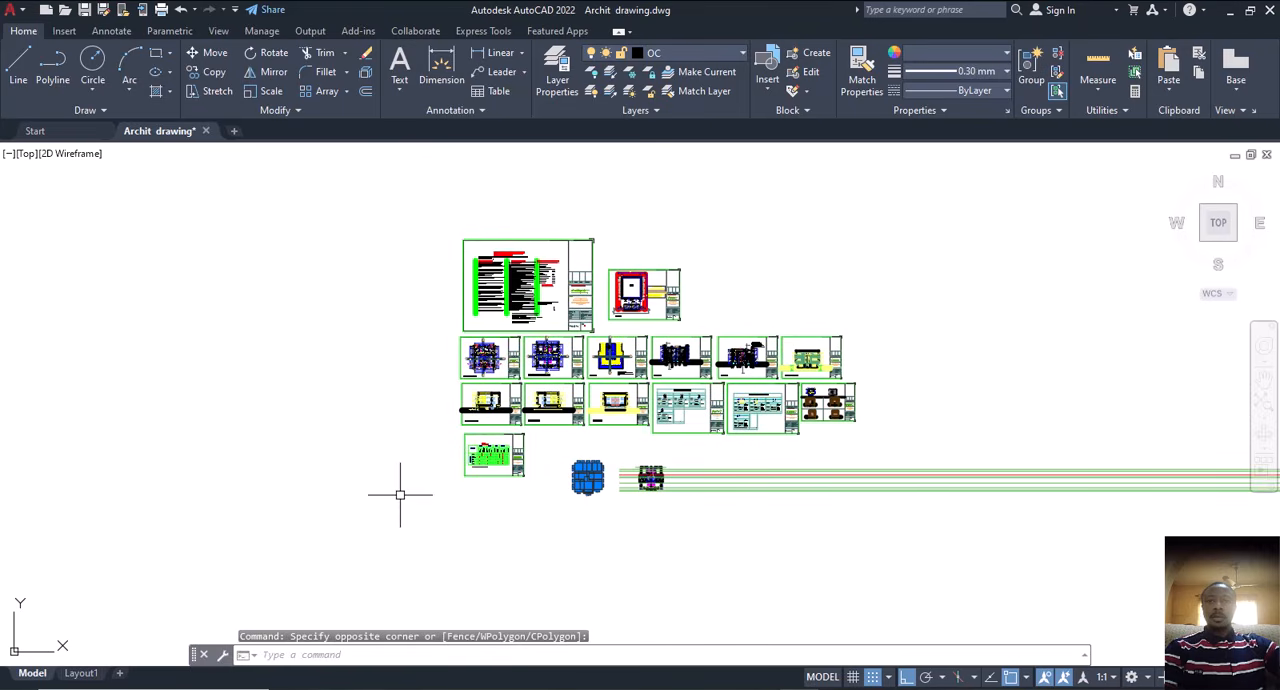
{"action": "left_click", "coordinate": [959, 179]}
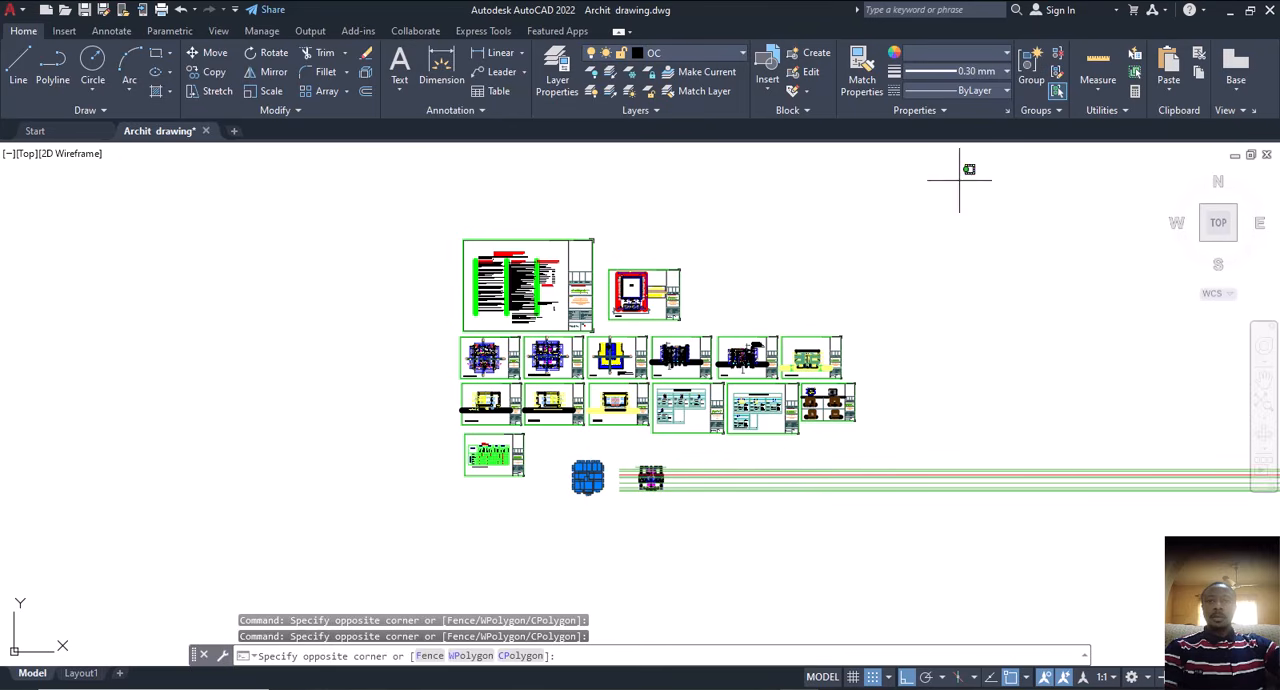
{"action": "left_click", "coordinate": [431, 440]}
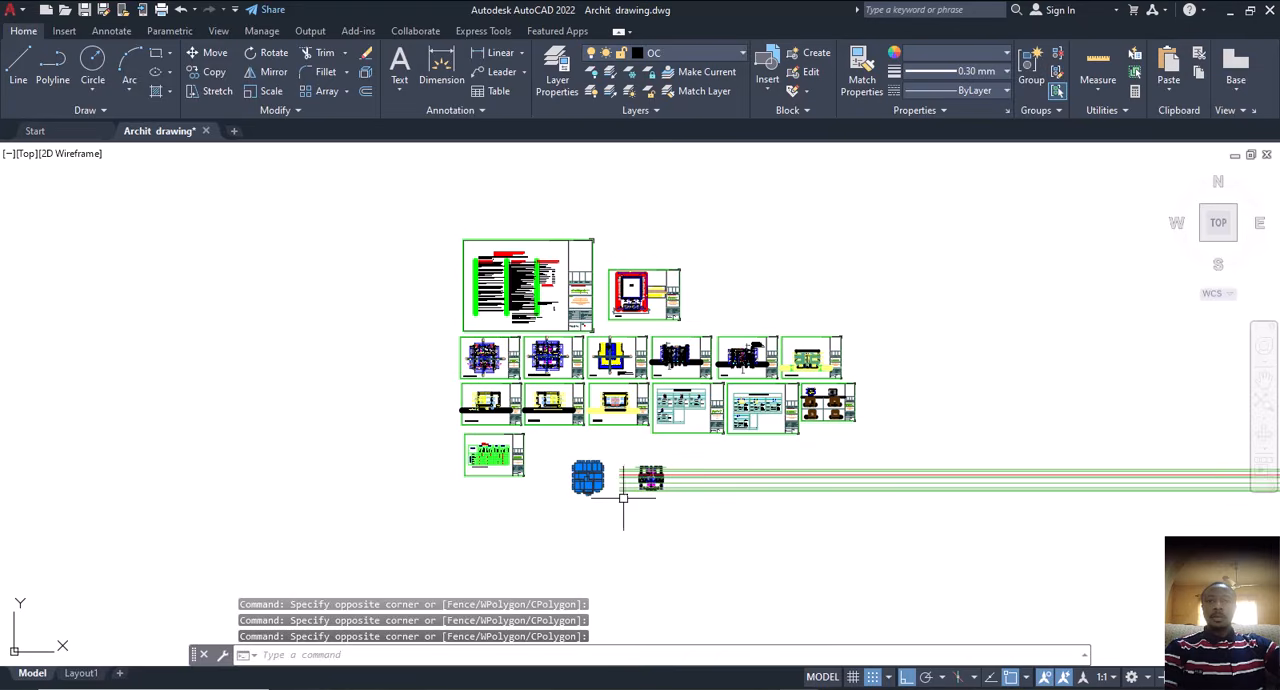
Step: Copy the selected column squares with Ortho off, from the top-left corner of the central square below the stairs to the second floor plan's matching wall junction
{"action": "scroll", "coordinate": [623, 504], "scroll_direction": "up", "scroll_amount": 3}
{"action": "scroll", "coordinate": [551, 506], "scroll_direction": "up", "scroll_amount": 10}
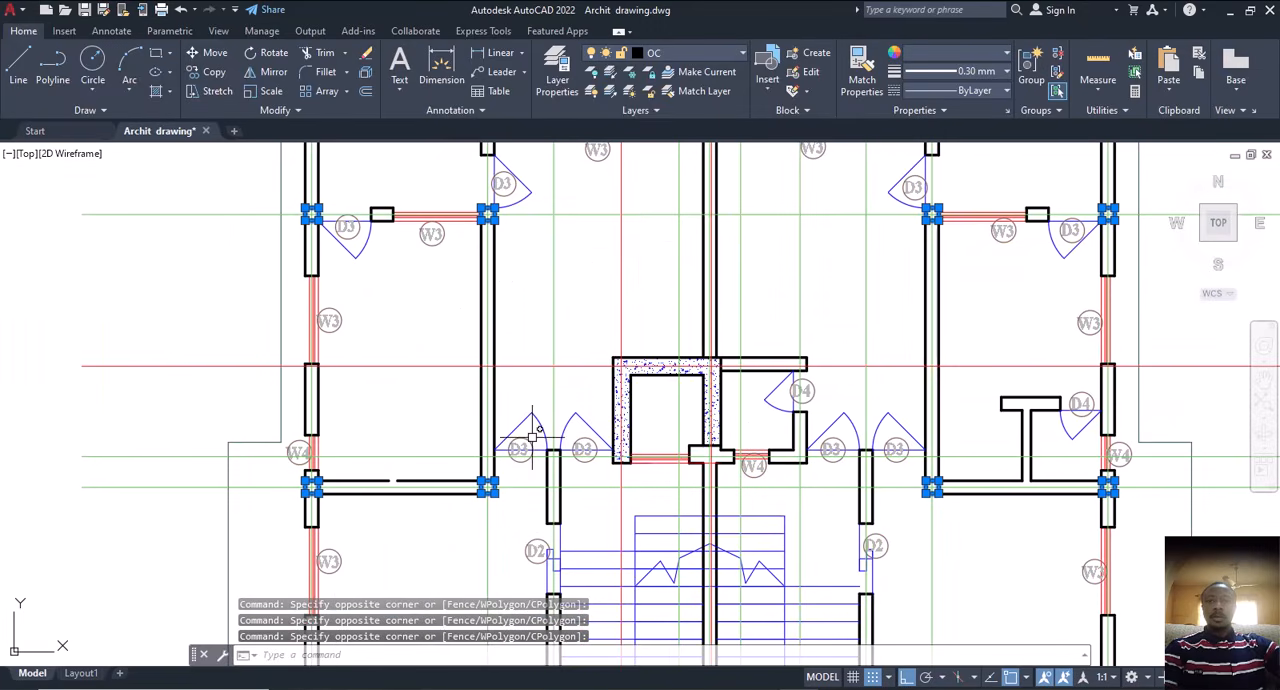
{"action": "right_click", "coordinate": [537, 433]}
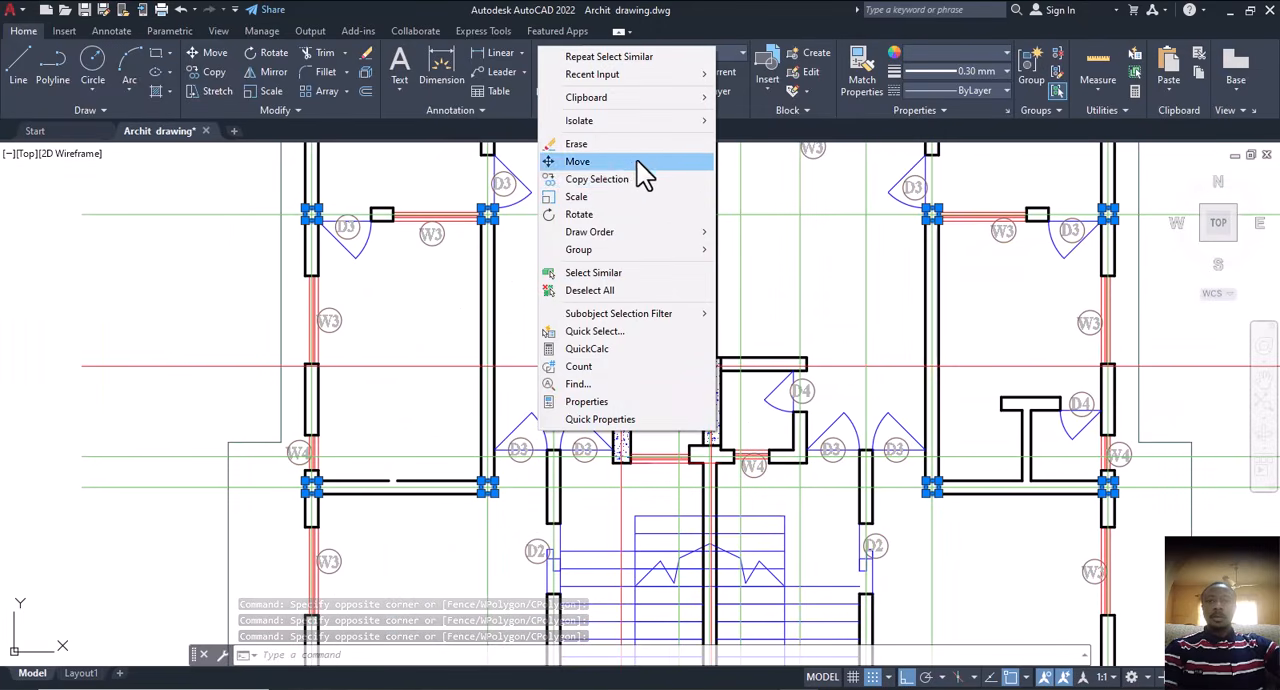
{"action": "key", "text": "Escape"}
{"action": "type", "text": "Cp"}
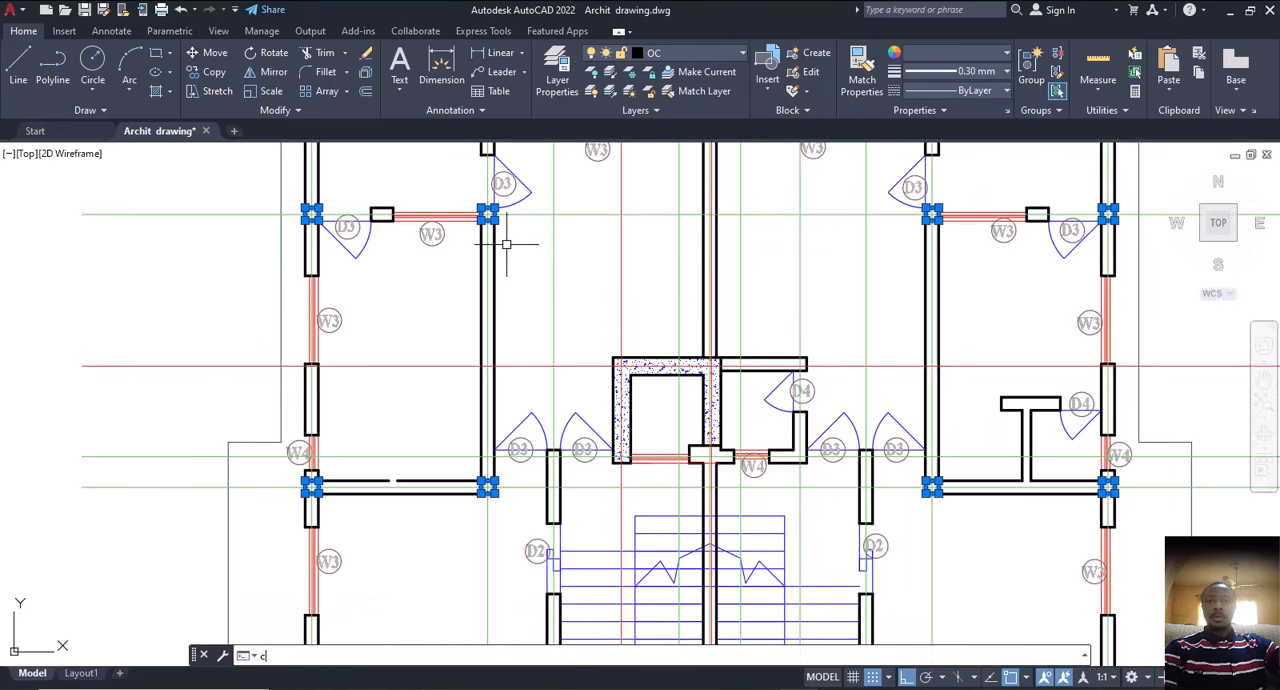
{"action": "key", "text": "Return"}
{"action": "scroll", "coordinate": [535, 408], "scroll_direction": "down", "scroll_amount": 3}
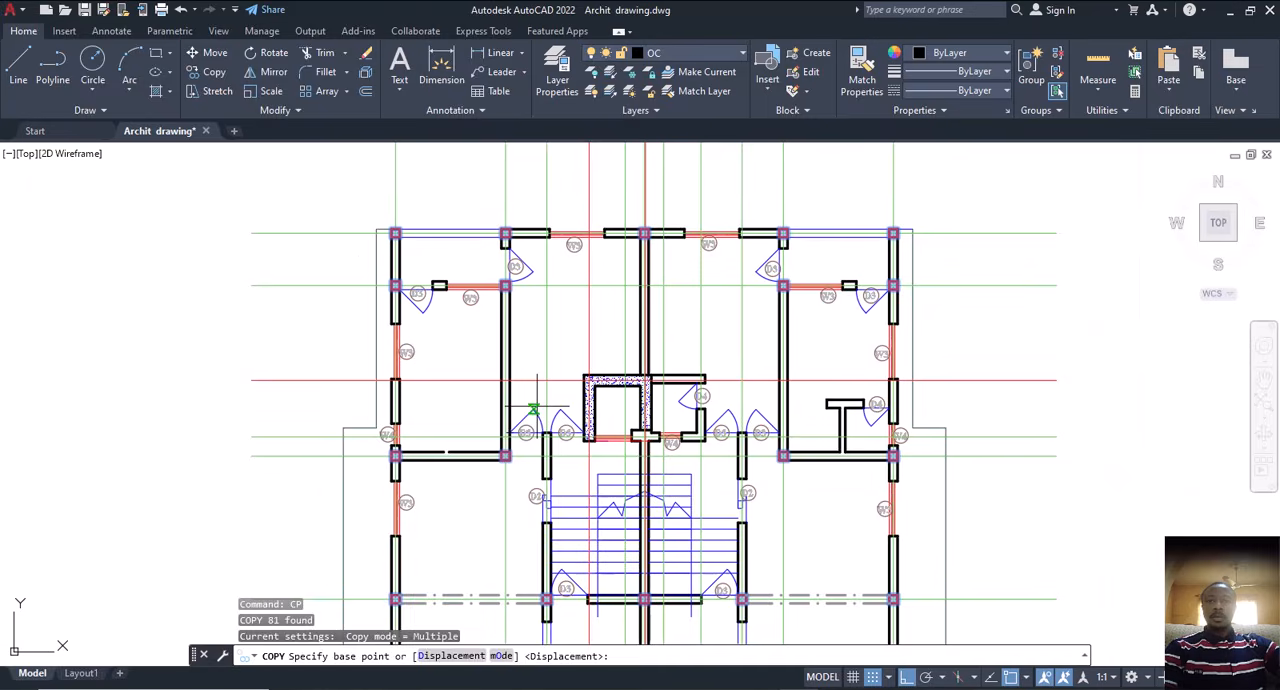
{"action": "scroll", "coordinate": [537, 408], "scroll_direction": "down", "scroll_amount": 4}
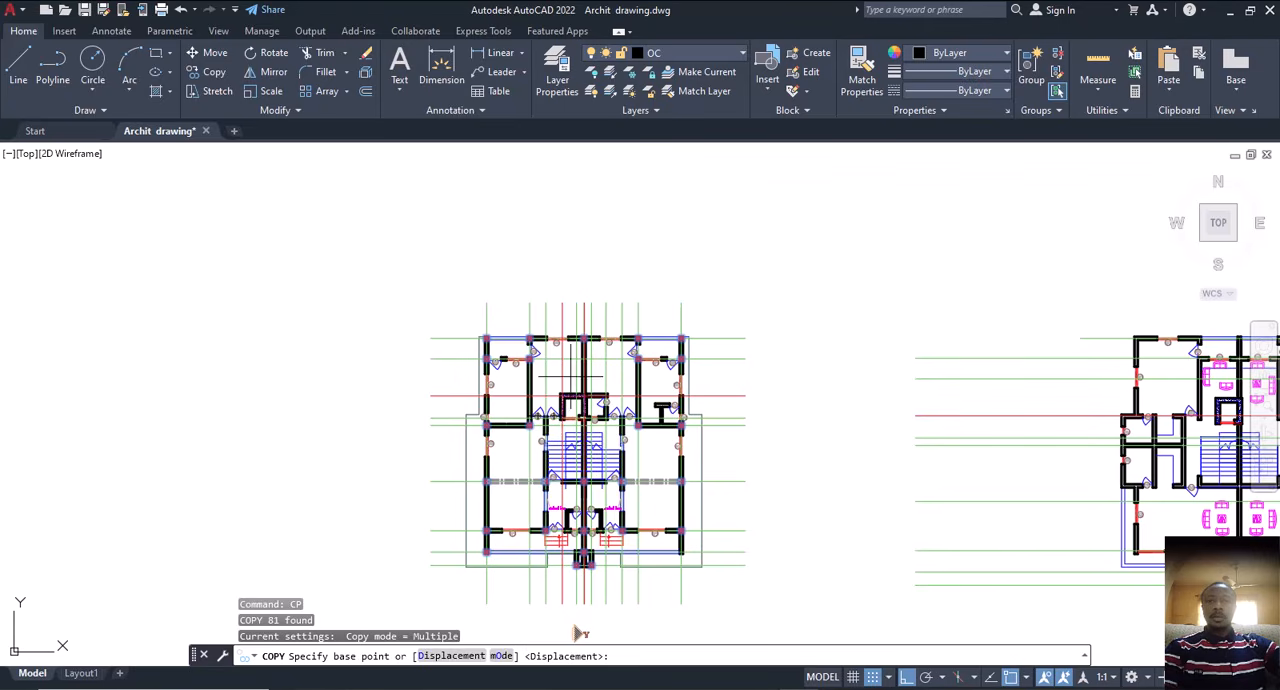
{"action": "scroll", "coordinate": [587, 460], "scroll_direction": "up", "scroll_amount": 2}
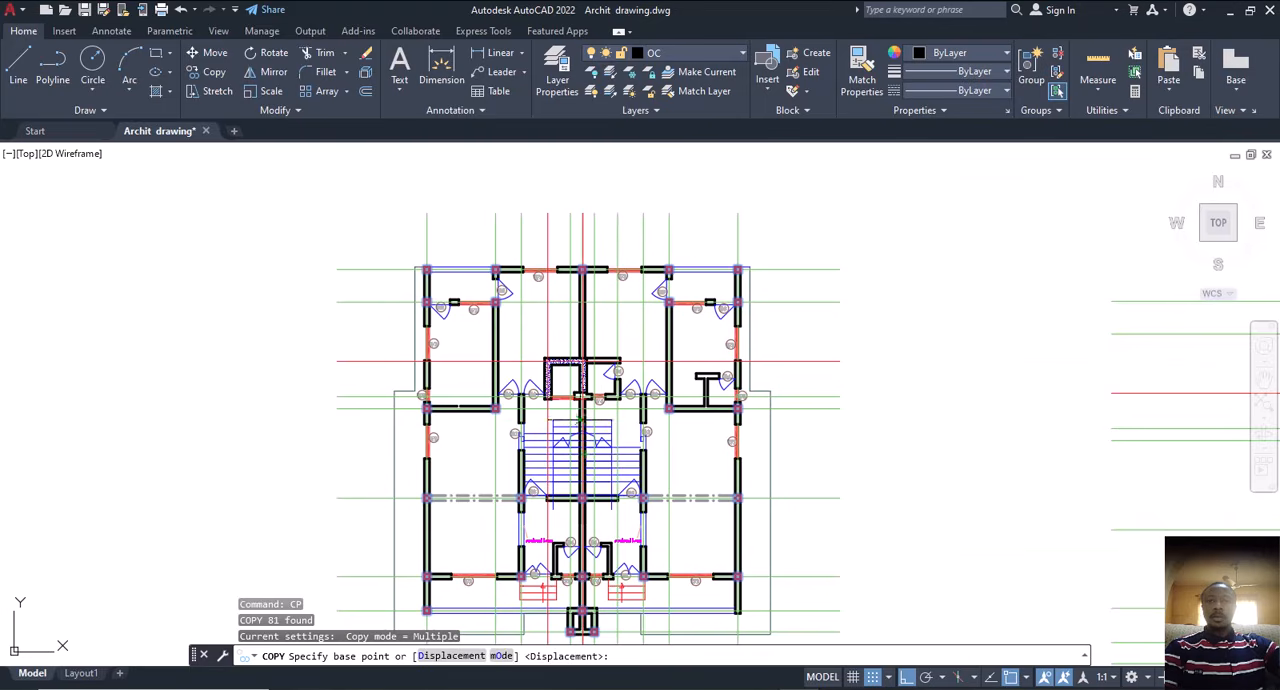
{"action": "middle_click_drag", "start_coordinate": [619, 426], "coordinate": [544, 422]}
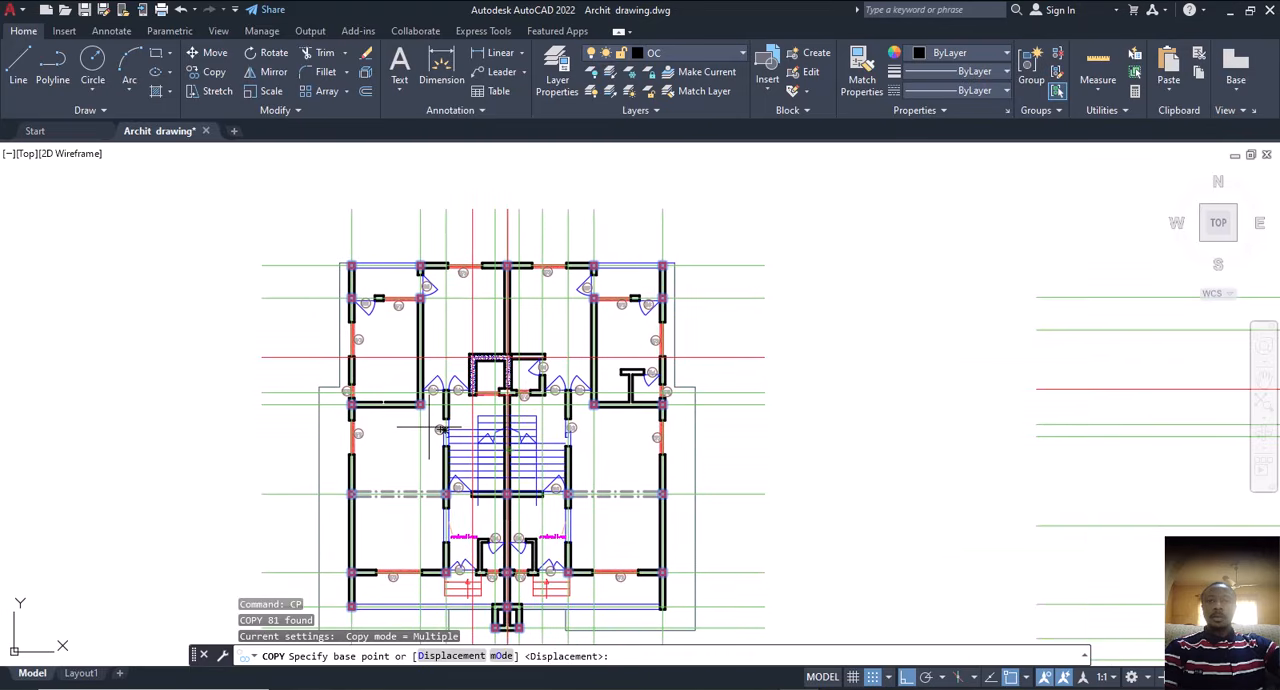
{"action": "scroll", "coordinate": [441, 428], "scroll_direction": "down", "scroll_amount": 2}
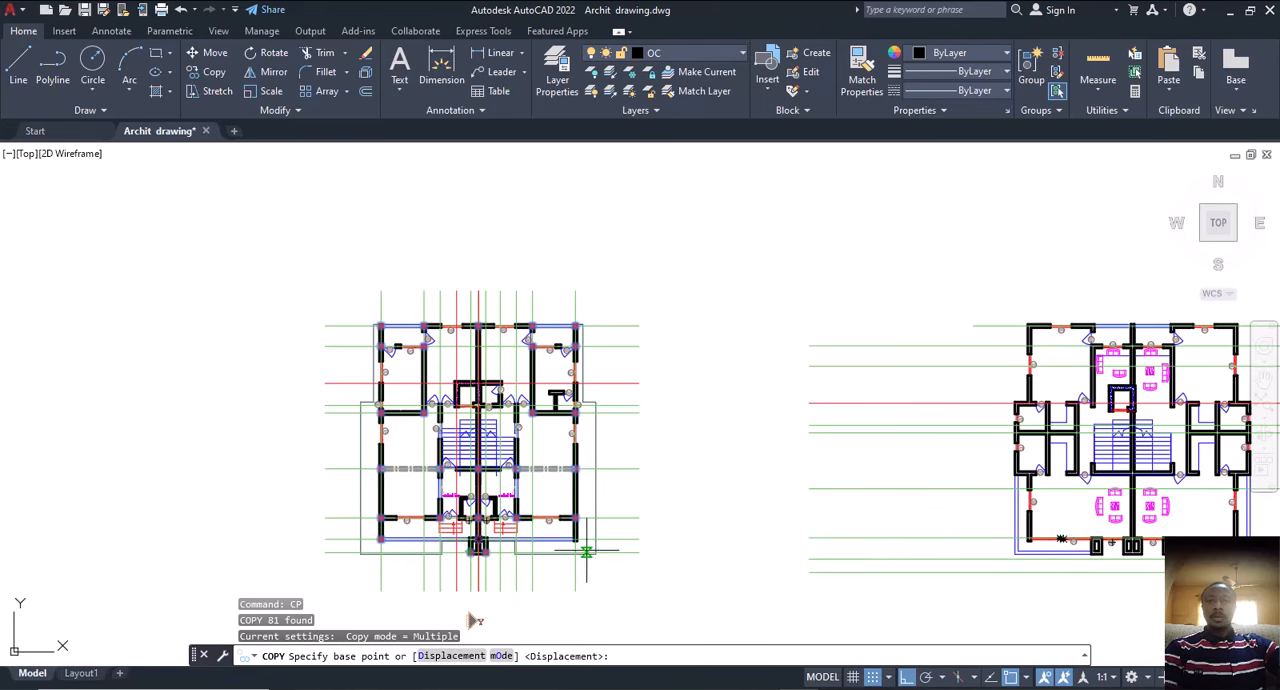
{"action": "scroll", "coordinate": [447, 487], "scroll_direction": "up", "scroll_amount": 6}
{"action": "scroll", "coordinate": [520, 449], "scroll_direction": "up", "scroll_amount": 5}
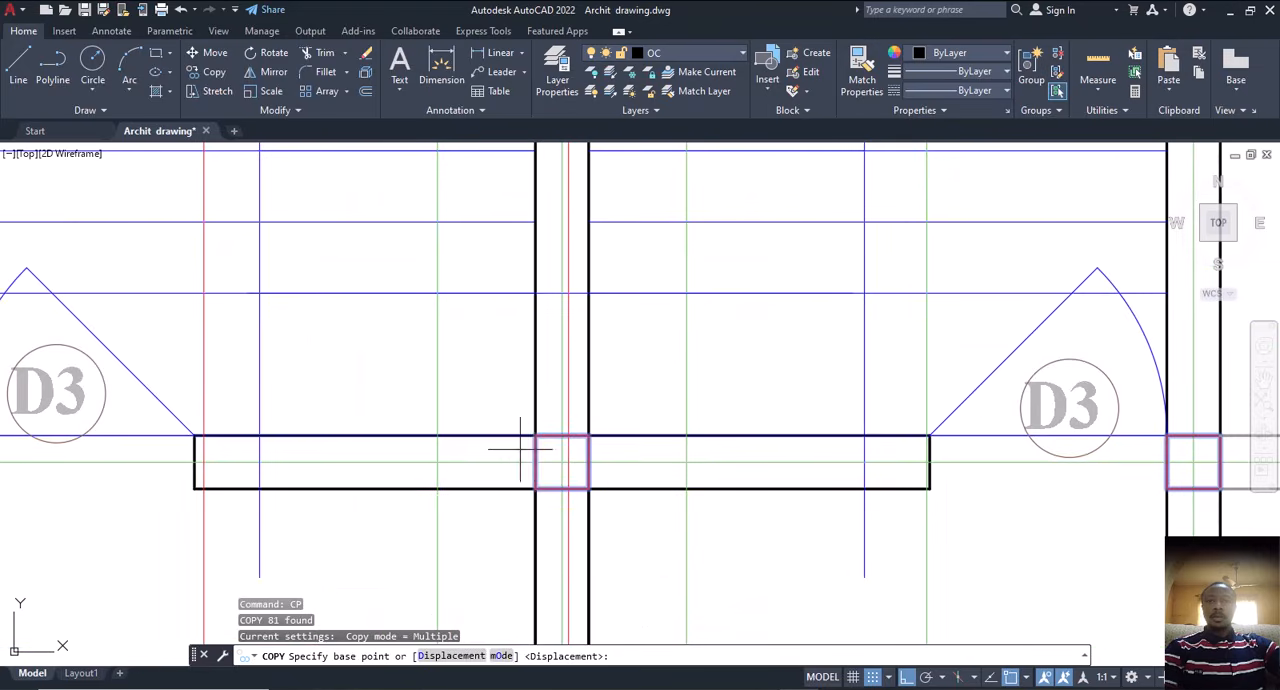
{"action": "left_click", "coordinate": [536, 435]}
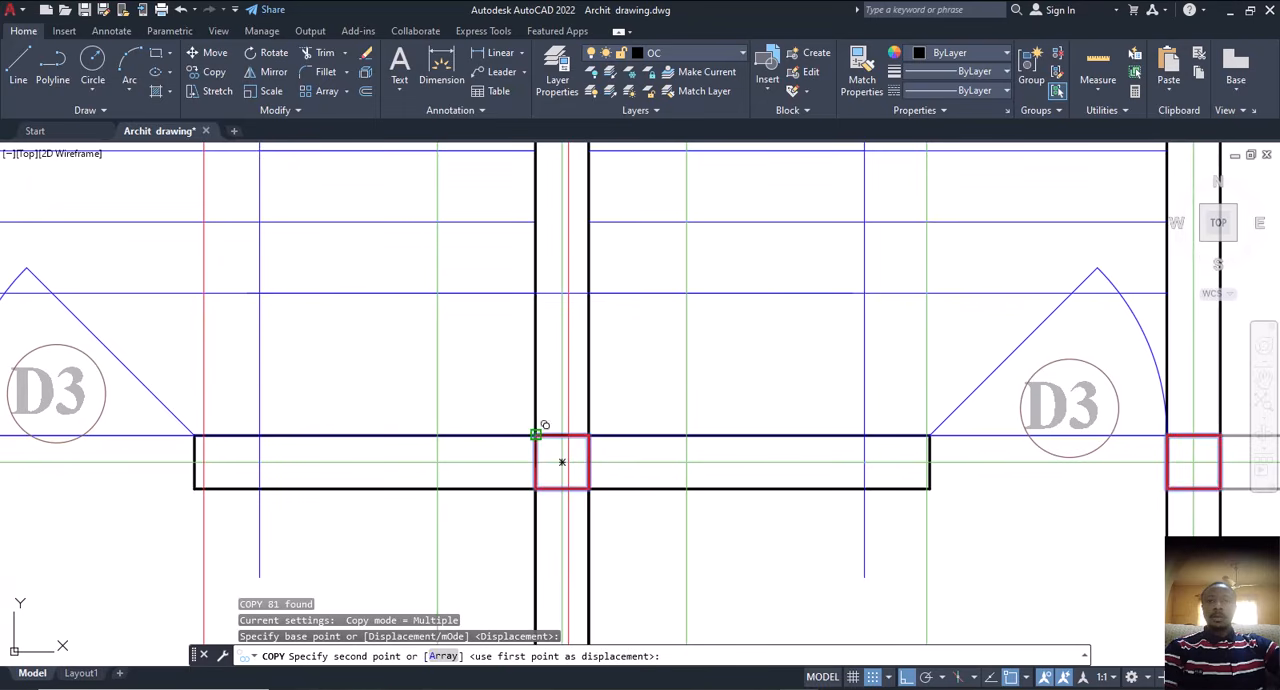
{"action": "scroll", "coordinate": [425, 465], "scroll_direction": "down", "scroll_amount": 8}
{"action": "scroll", "coordinate": [488, 479], "scroll_direction": "down", "scroll_amount": 5}
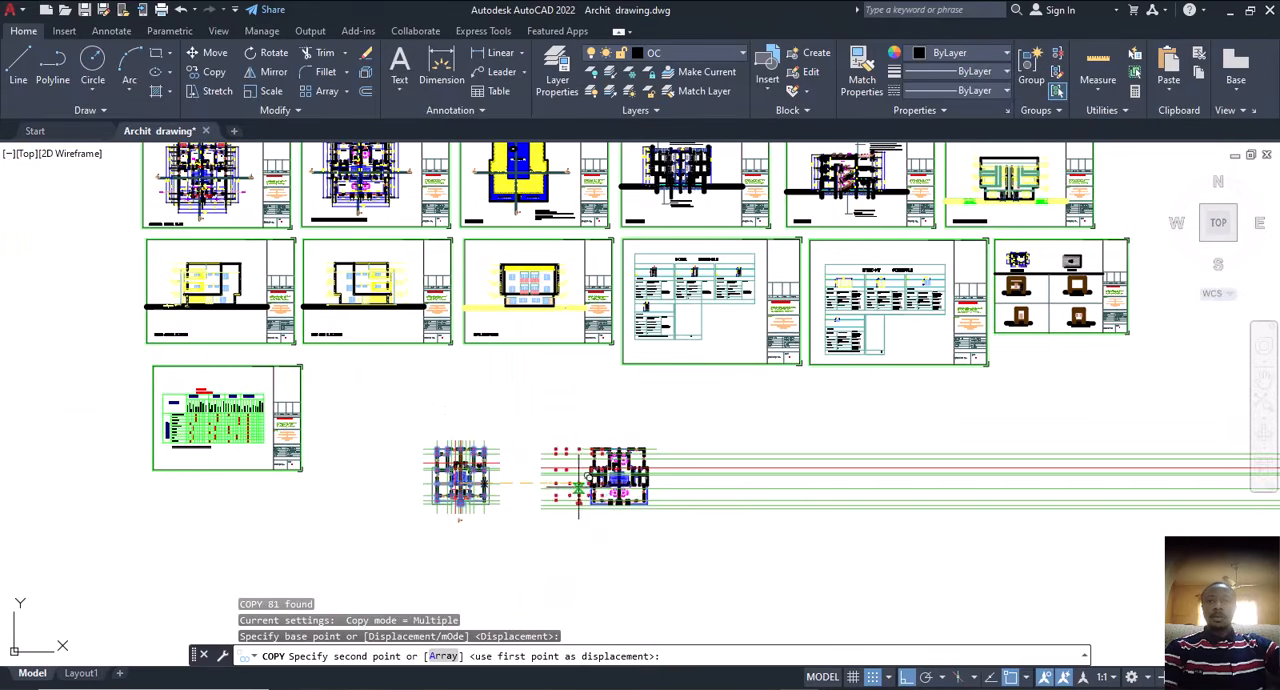
{"action": "scroll", "coordinate": [605, 483], "scroll_direction": "up", "scroll_amount": 7}
{"action": "scroll", "coordinate": [613, 481], "scroll_direction": "up", "scroll_amount": 3}
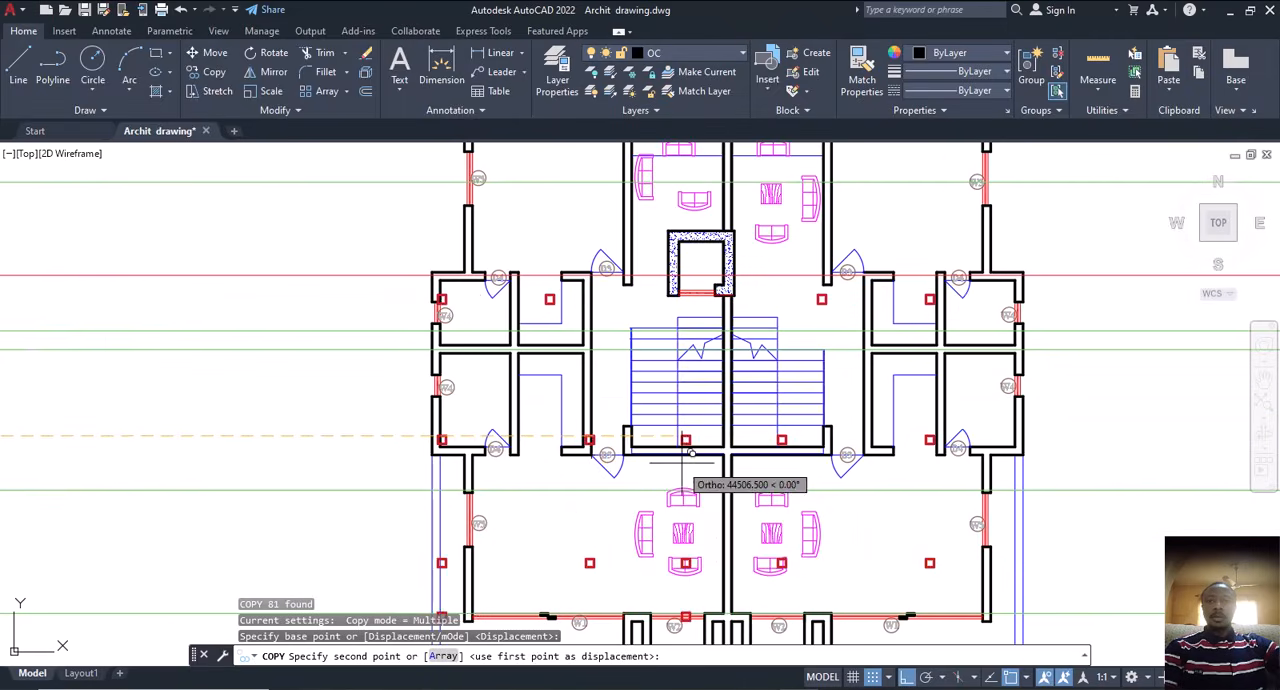
{"action": "scroll", "coordinate": [716, 440], "scroll_direction": "up", "scroll_amount": 2}
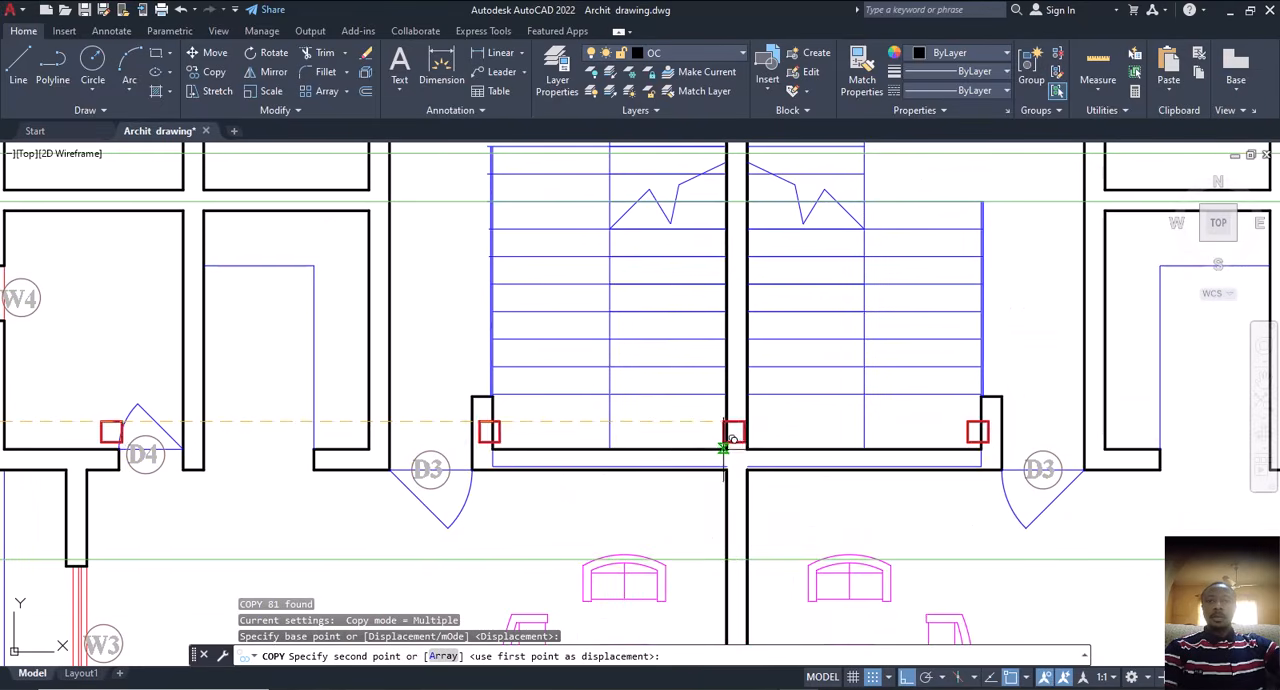
{"action": "key", "text": "F8"}
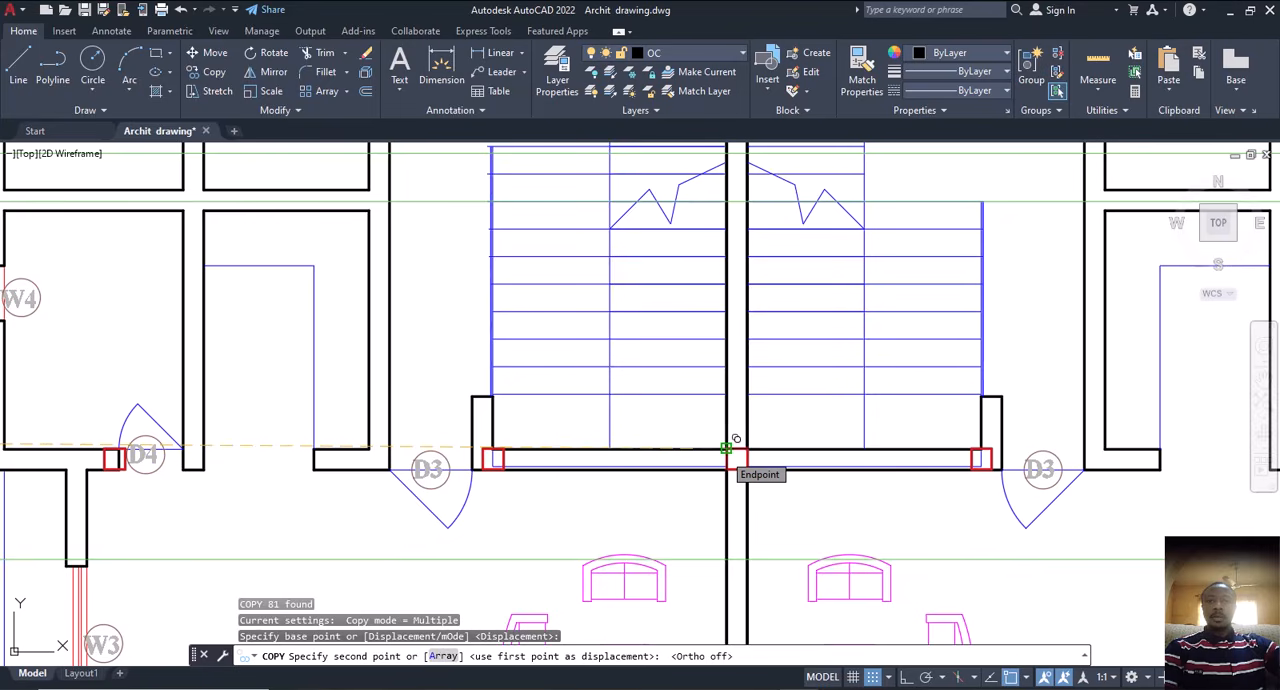
{"action": "left_click", "coordinate": [735, 439]}
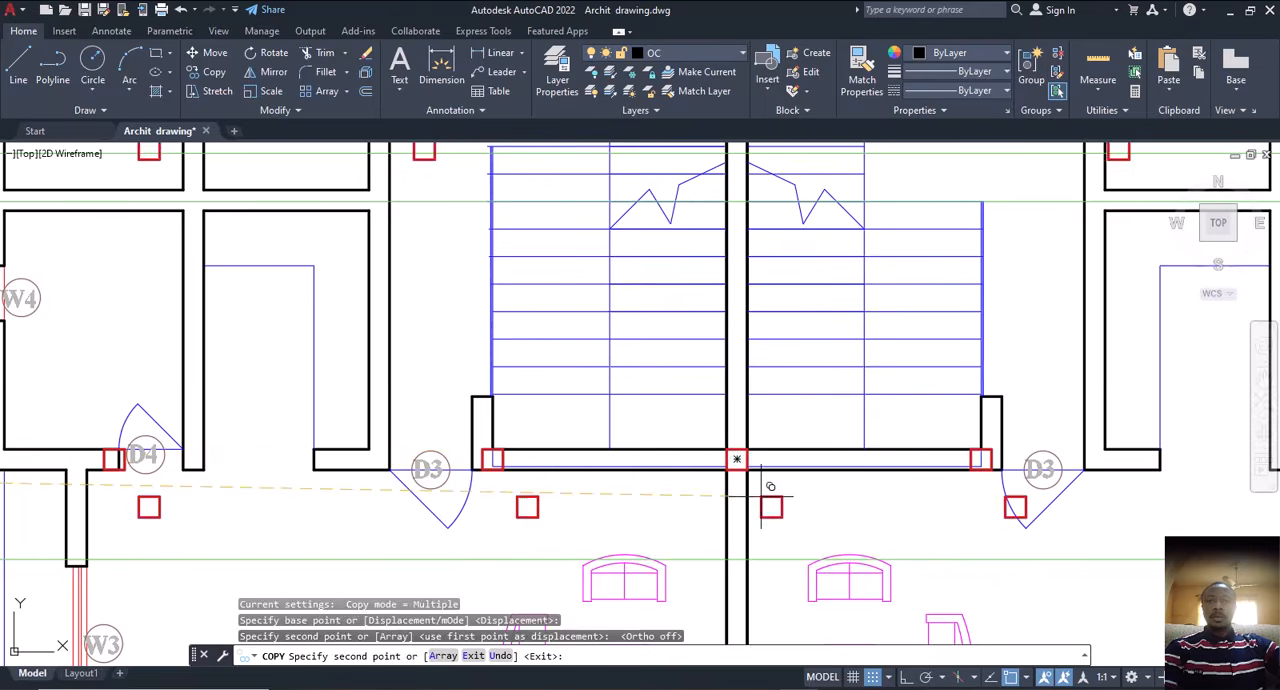
{"action": "key", "text": "Escape"}
Step: Examine how the copied column squares line up with the second floor plan's walls around the stairs and the side rooms
{"action": "scroll", "coordinate": [766, 486], "scroll_direction": "down", "scroll_amount": 6}
{"action": "middle_click_drag", "start_coordinate": [750, 497], "coordinate": [763, 490]}
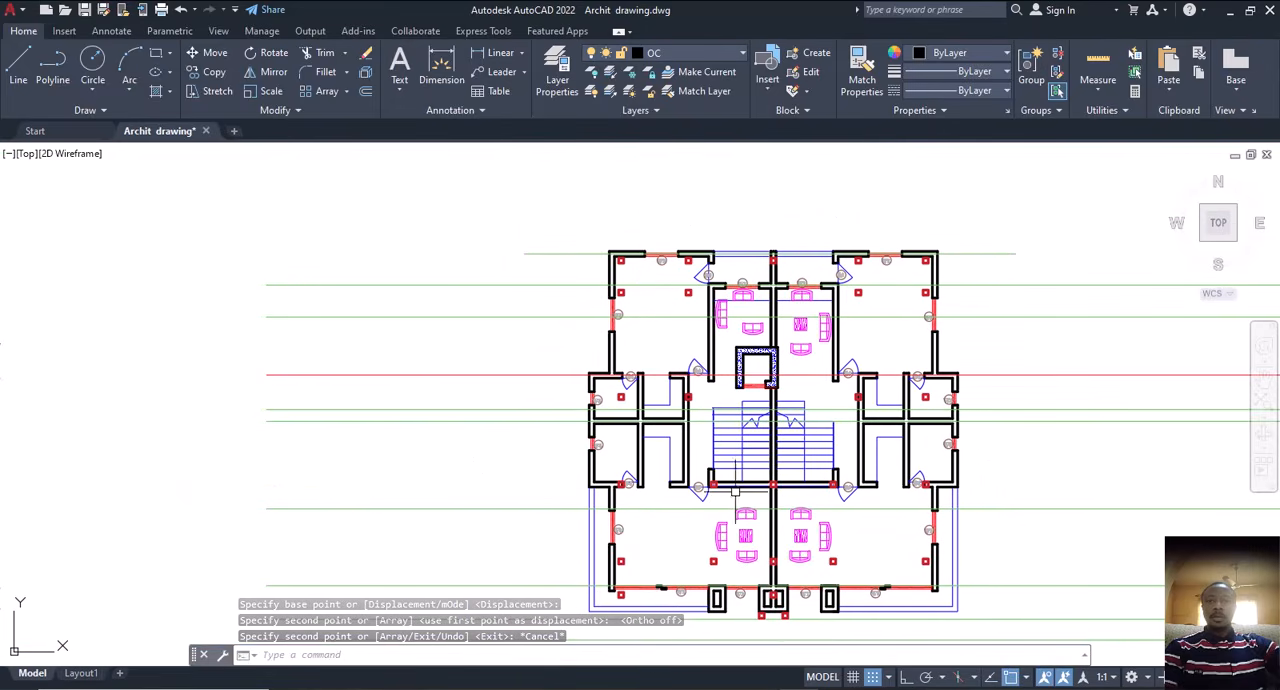
{"action": "scroll", "coordinate": [781, 493], "scroll_direction": "up", "scroll_amount": 4}
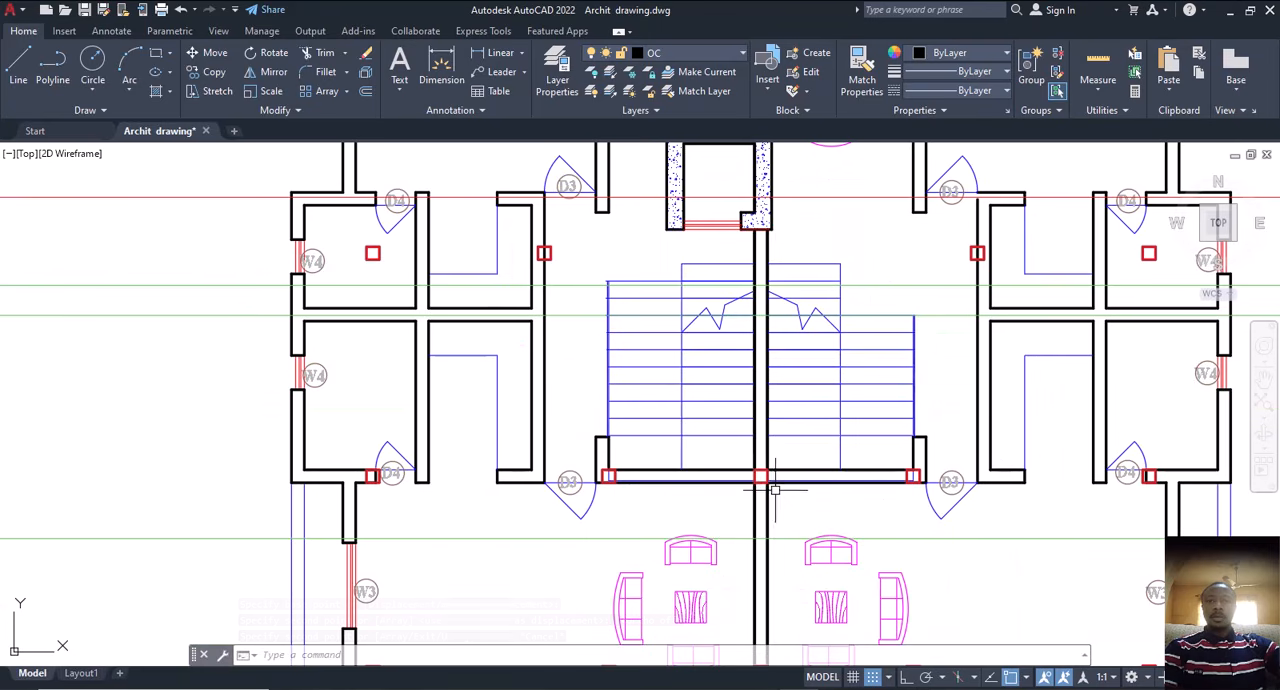
{"action": "scroll", "coordinate": [752, 487], "scroll_direction": "down", "scroll_amount": 4}
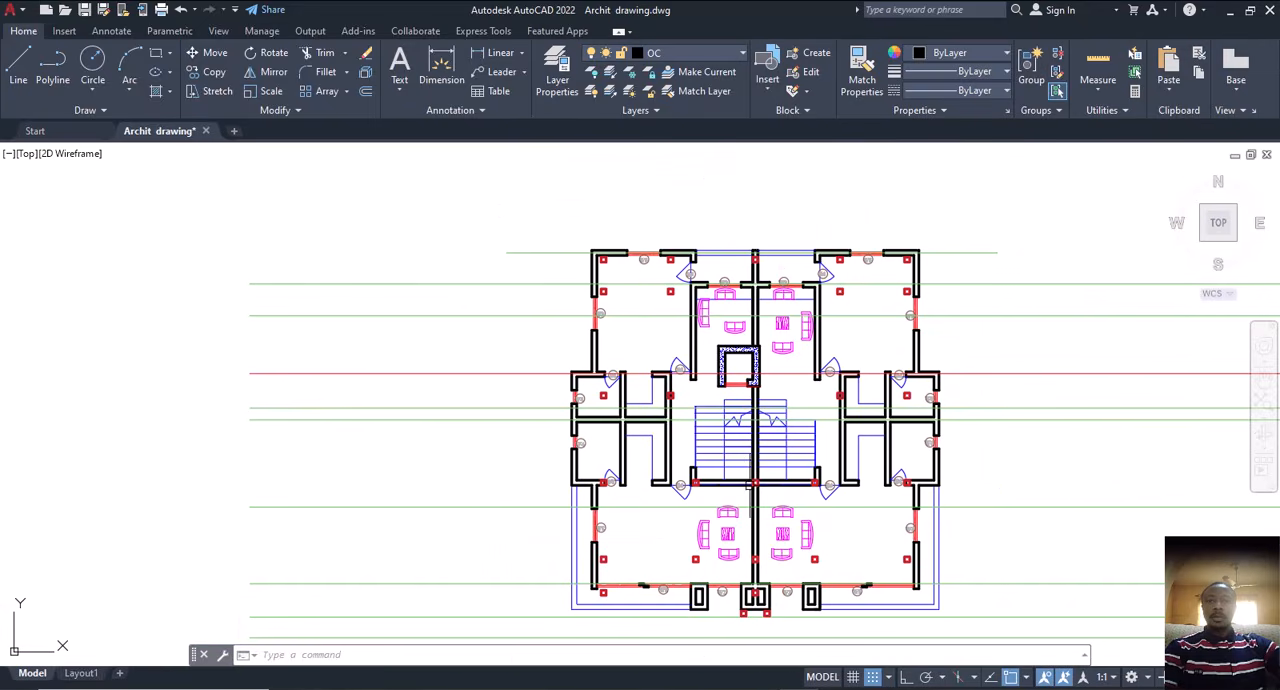
{"action": "scroll", "coordinate": [669, 410], "scroll_direction": "up", "scroll_amount": 4}
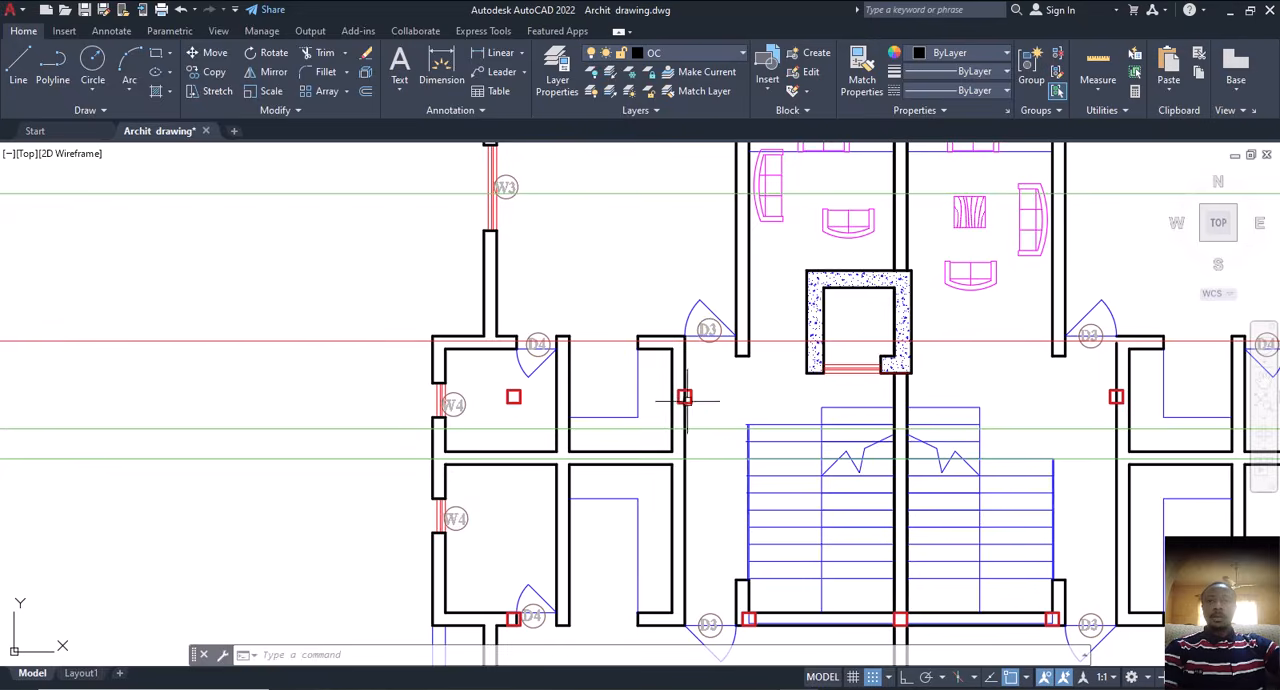
{"action": "scroll", "coordinate": [690, 400], "scroll_direction": "up", "scroll_amount": 3}
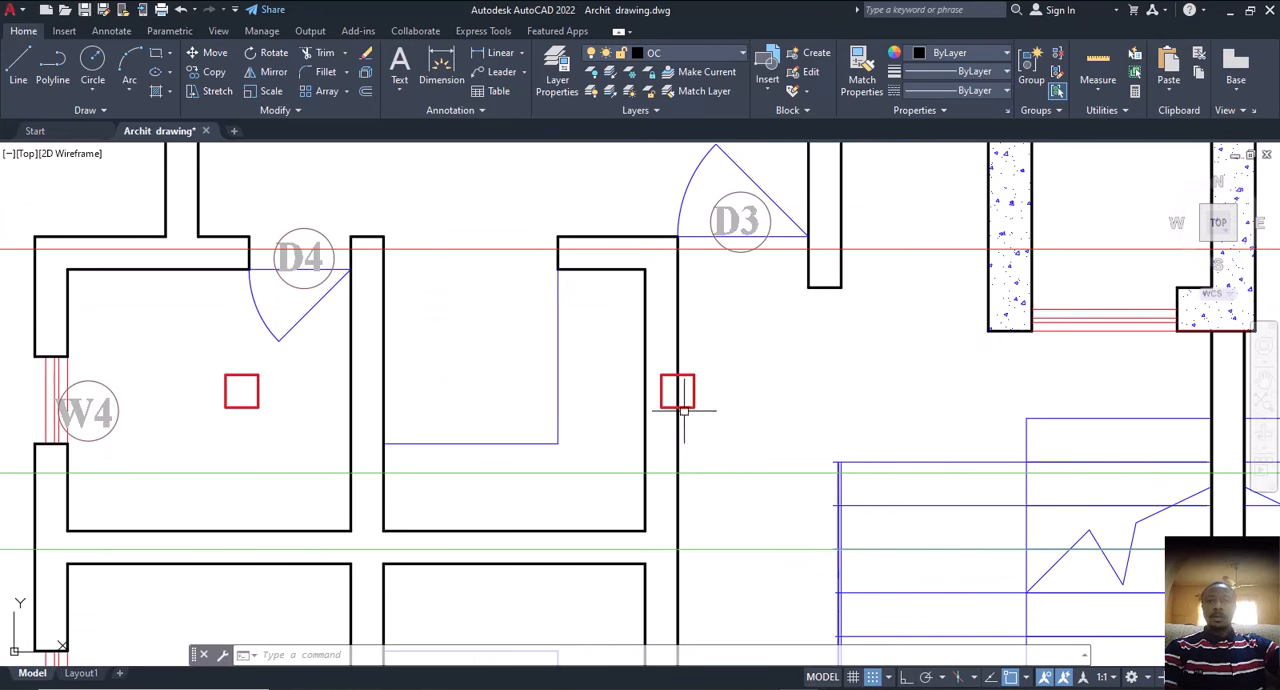
{"action": "scroll", "coordinate": [668, 416], "scroll_direction": "down", "scroll_amount": 3}
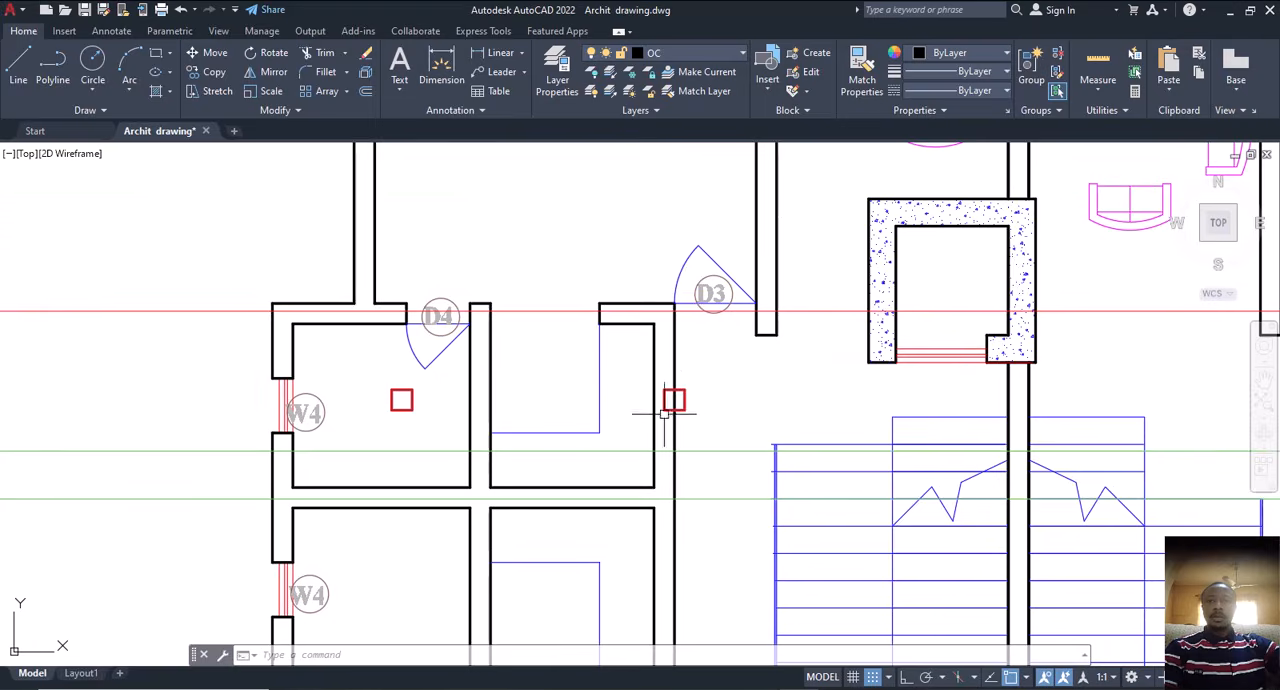
{"action": "scroll", "coordinate": [684, 402], "scroll_direction": "down", "scroll_amount": 3}
{"action": "scroll", "coordinate": [686, 410], "scroll_direction": "up", "scroll_amount": 2}
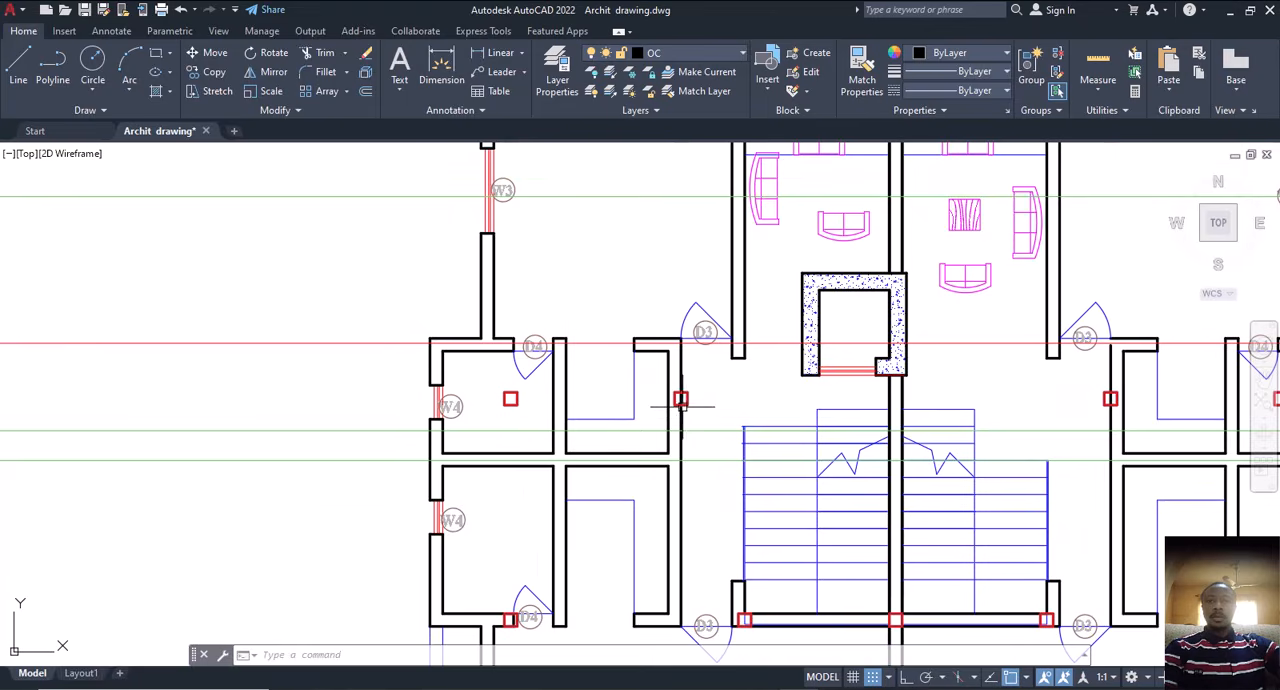
{"action": "scroll", "coordinate": [688, 409], "scroll_direction": "down", "scroll_amount": 2}
{"action": "scroll", "coordinate": [953, 408], "scroll_direction": "up", "scroll_amount": 3}
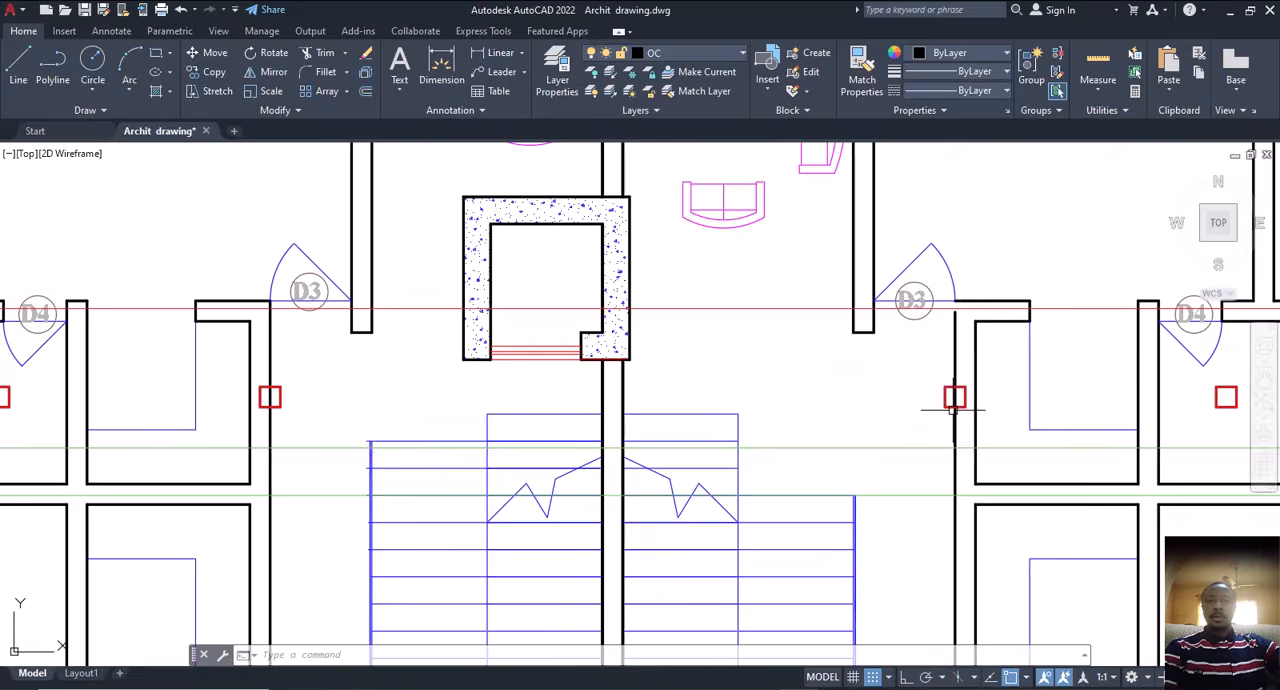
{"action": "scroll", "coordinate": [953, 408], "scroll_direction": "down", "scroll_amount": 5}
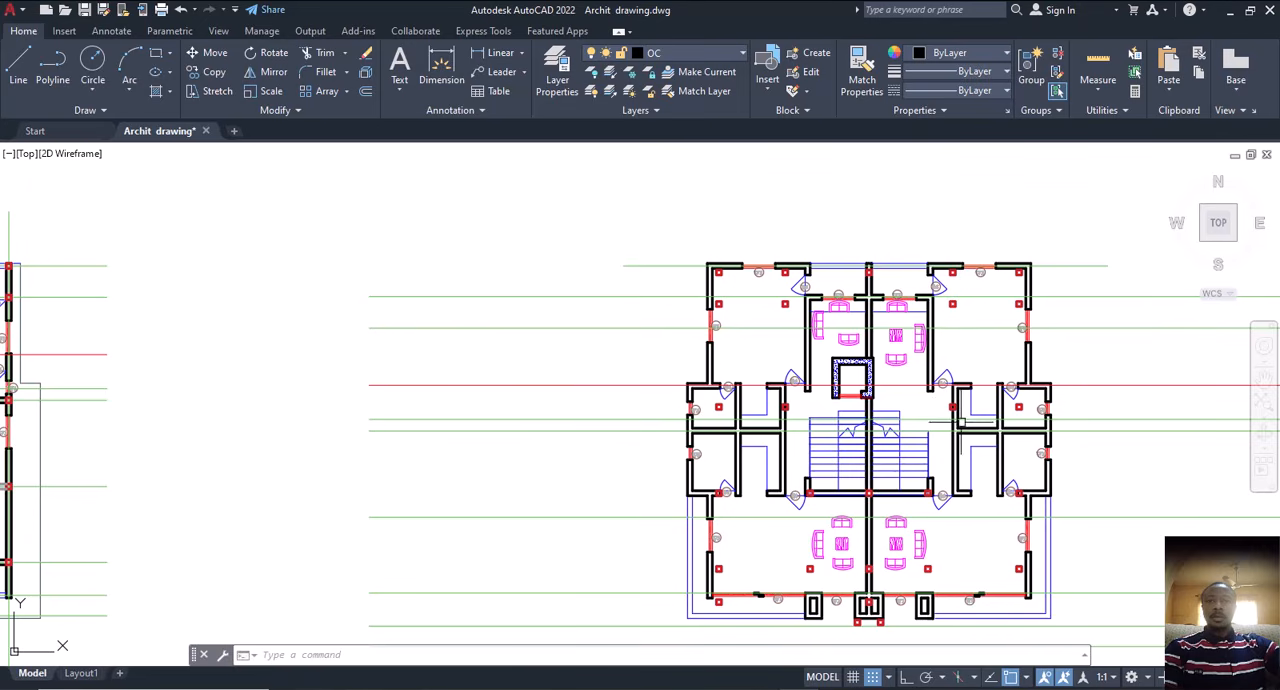
{"action": "scroll", "coordinate": [685, 427], "scroll_direction": "up", "scroll_amount": 5}
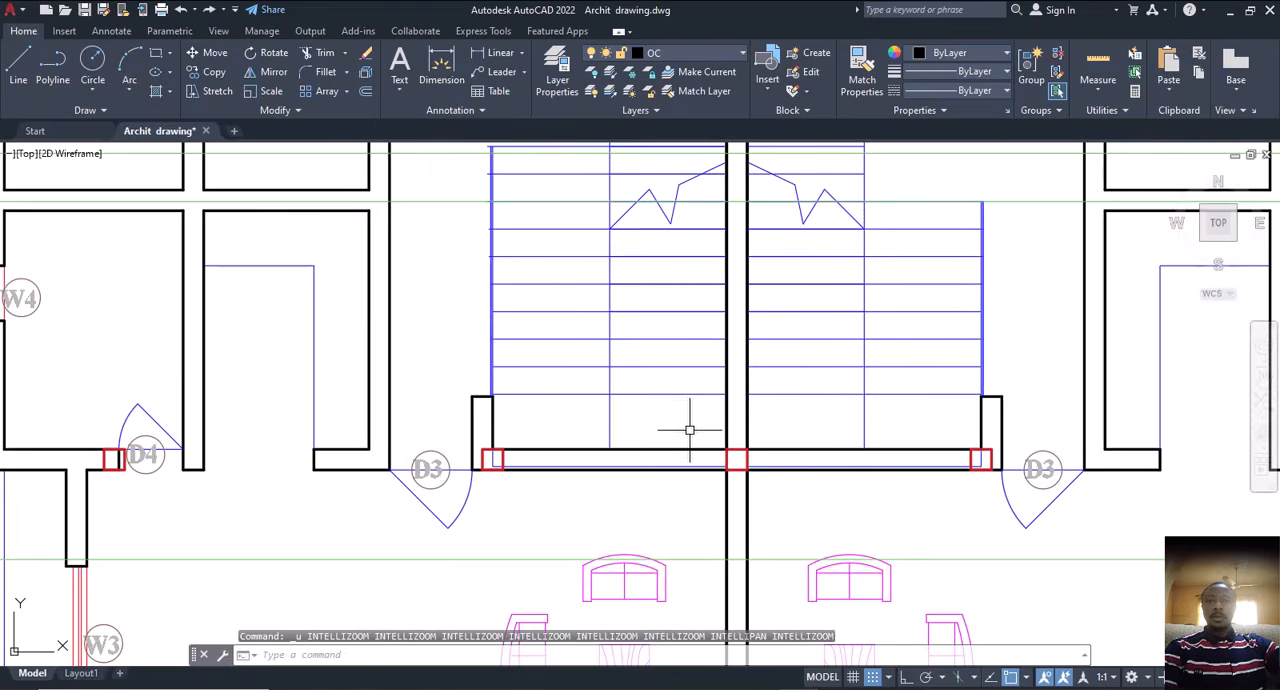
Step: Undo the last copy of the column squares onto the second floor plan
{"action": "scroll", "coordinate": [700, 434], "scroll_direction": "down", "scroll_amount": 2}
{"action": "scroll", "coordinate": [758, 438], "scroll_direction": "down", "scroll_amount": 6}
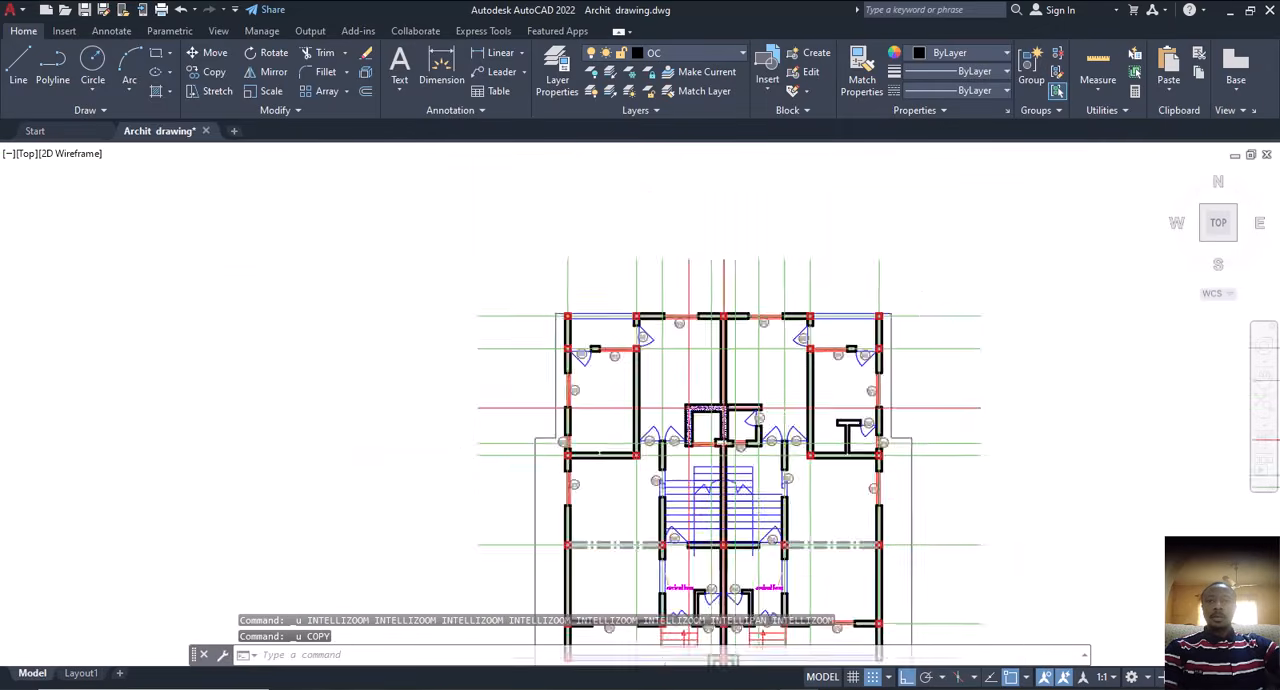
{"action": "scroll", "coordinate": [740, 450], "scroll_direction": "up", "scroll_amount": 5}
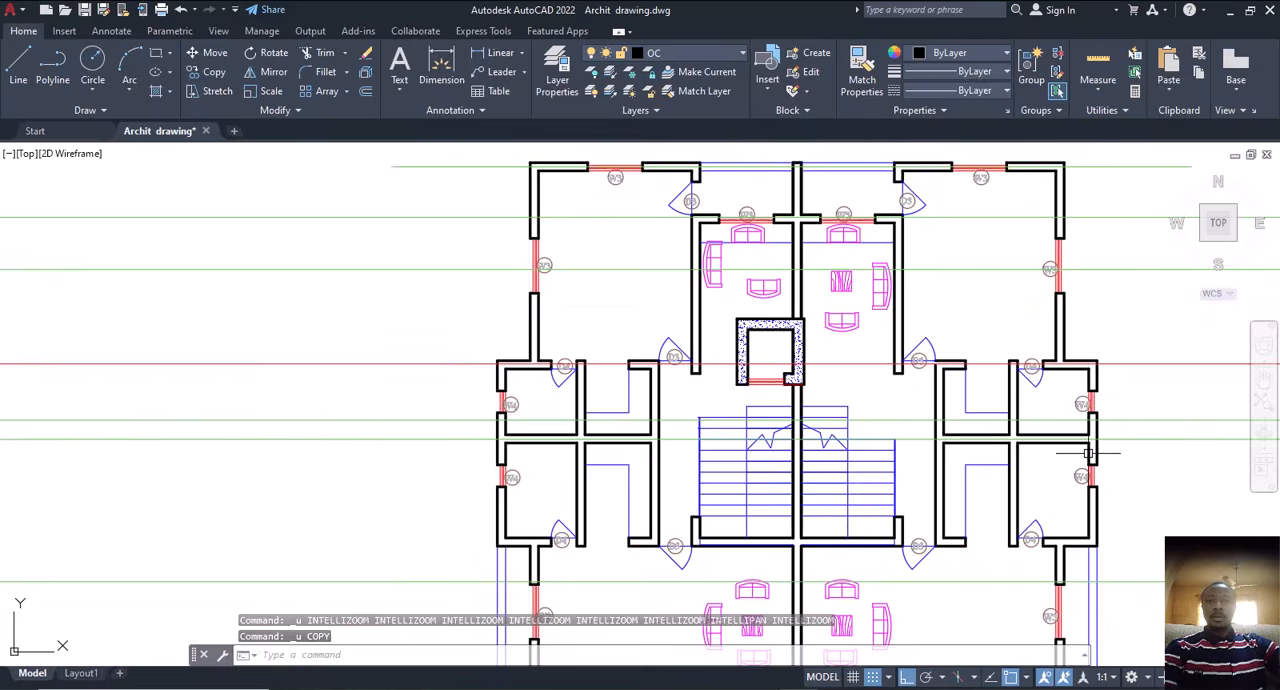
{"action": "scroll", "coordinate": [774, 409], "scroll_direction": "down", "scroll_amount": 4}
Step: Select the top-left column square of the first floor plan together with every similar object in the drawing
{"action": "scroll", "coordinate": [561, 370], "scroll_direction": "up", "scroll_amount": 3}
{"action": "scroll", "coordinate": [561, 370], "scroll_direction": "up", "scroll_amount": 6}
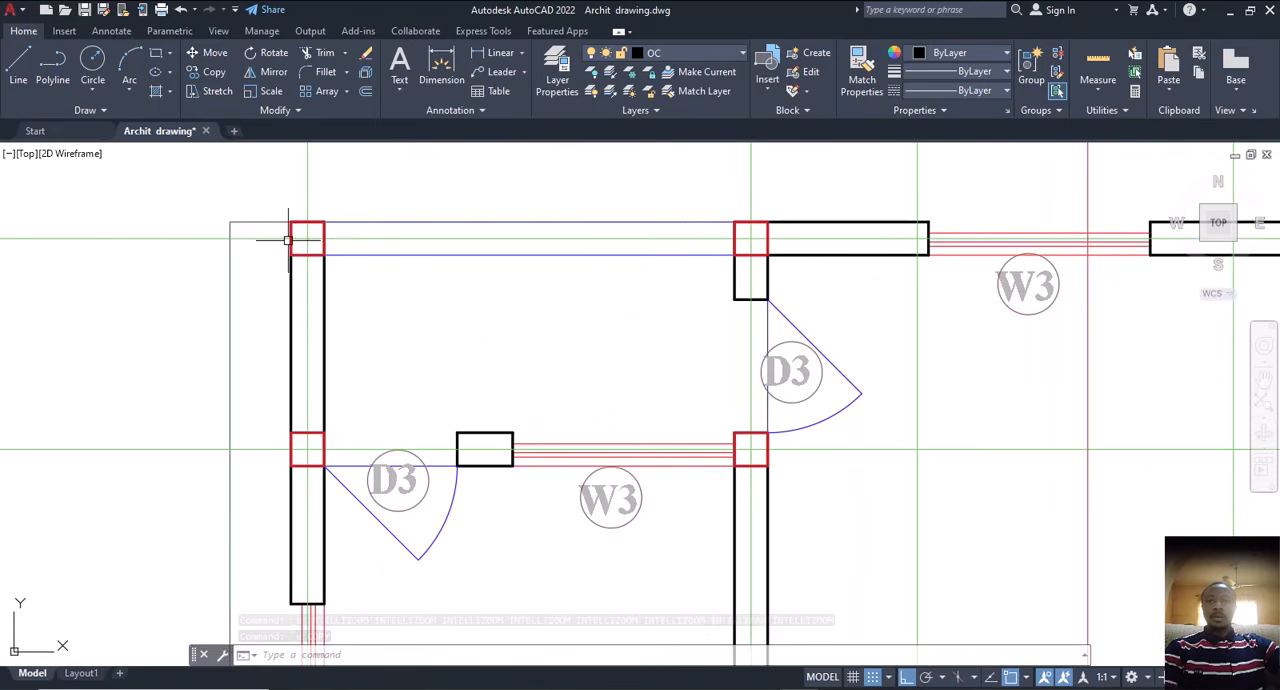
{"action": "left_click", "coordinate": [315, 255]}
{"action": "right_click", "coordinate": [449, 259]}
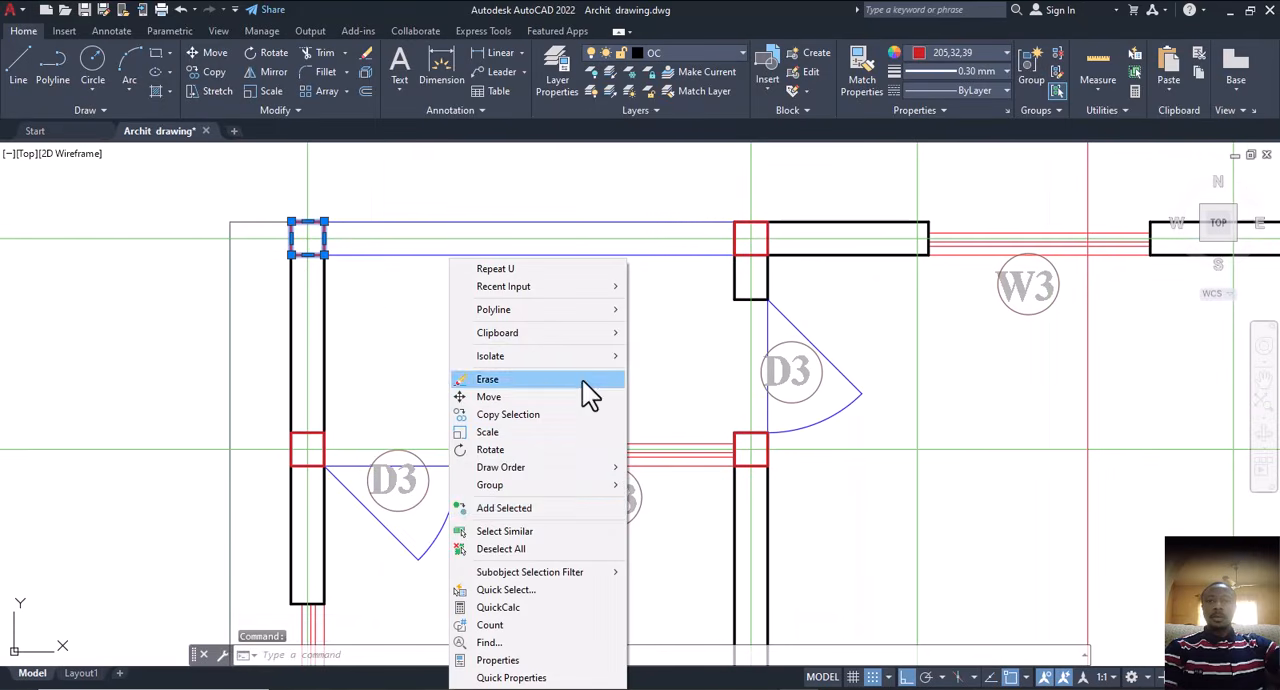
{"action": "left_click", "coordinate": [546, 530]}
Step: Remove the objects on the drawing sheets above from the selection, keeping only the first floor plan's column squares
{"action": "scroll", "coordinate": [600, 486], "scroll_direction": "down", "scroll_amount": 10}
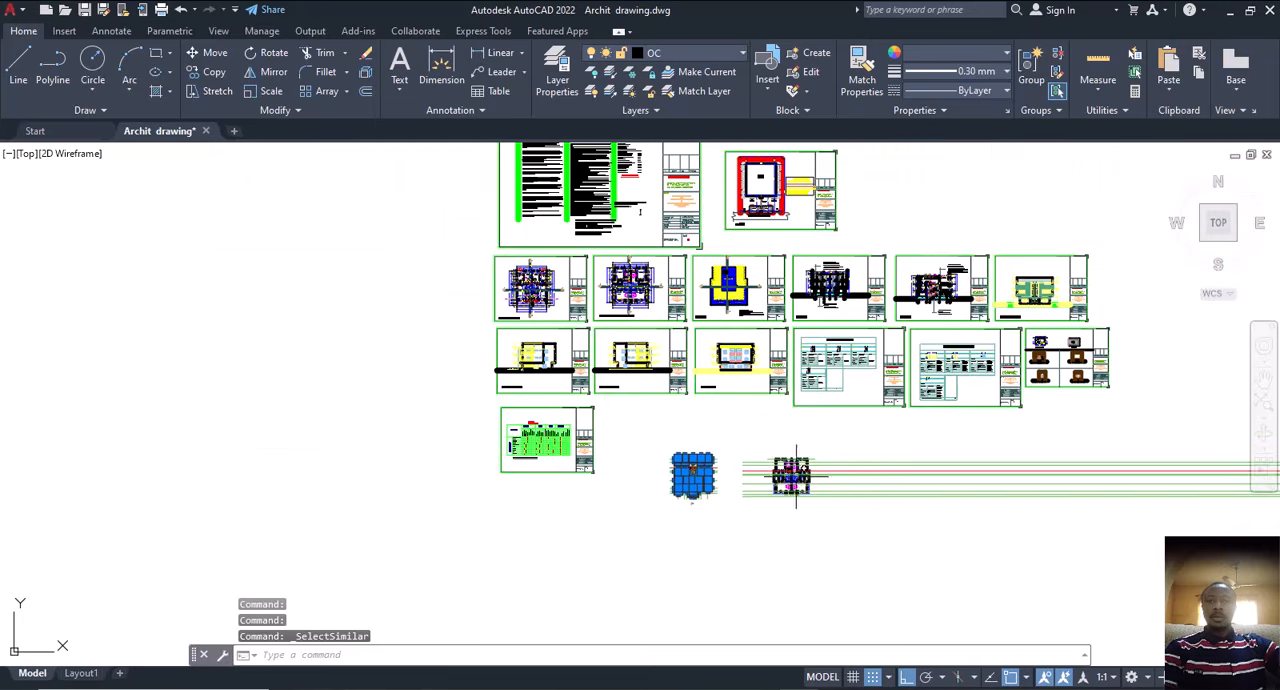
{"action": "scroll", "coordinate": [796, 475], "scroll_direction": "up", "scroll_amount": 5}
{"action": "scroll", "coordinate": [730, 527], "scroll_direction": "down", "scroll_amount": 6}
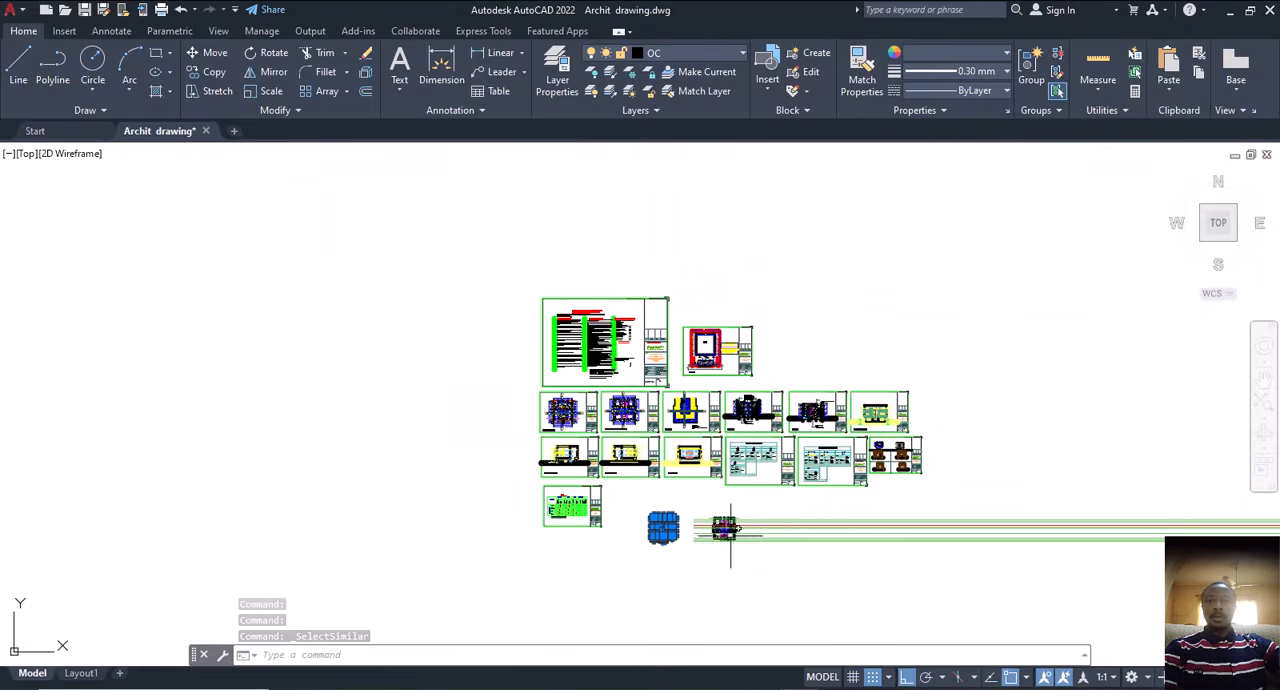
{"action": "left_click", "coordinate": [994, 240]}
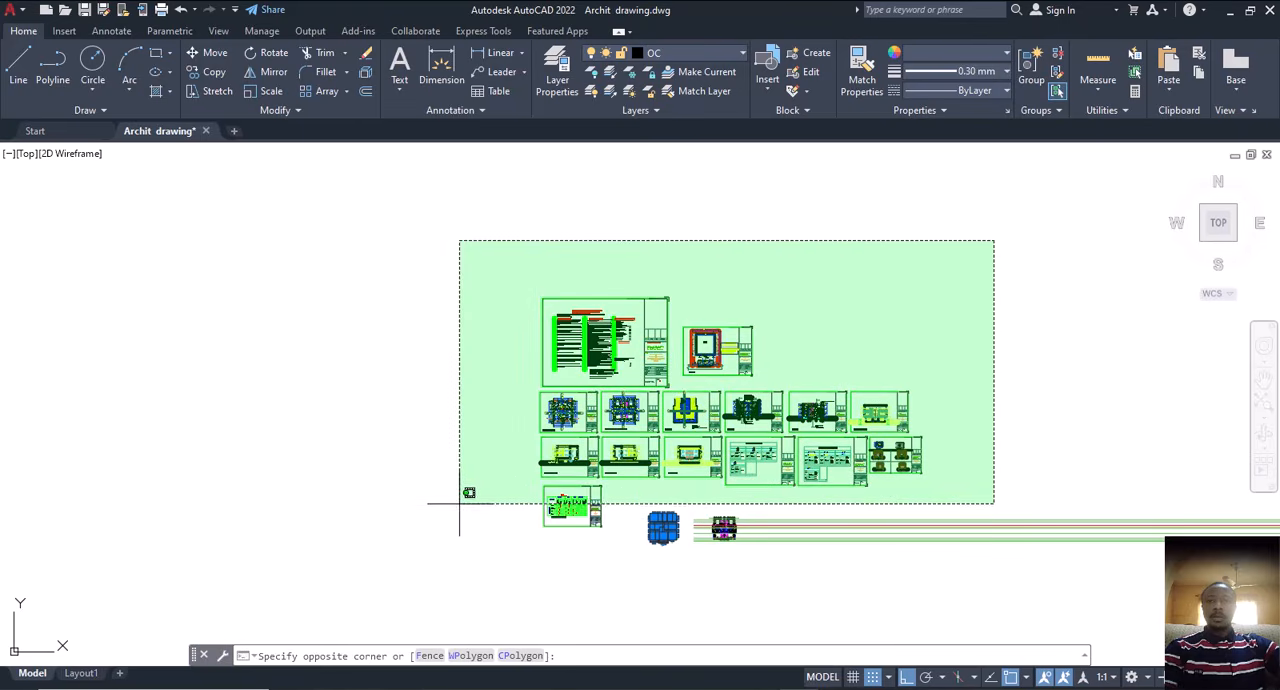
{"action": "key", "text": "Escape"}
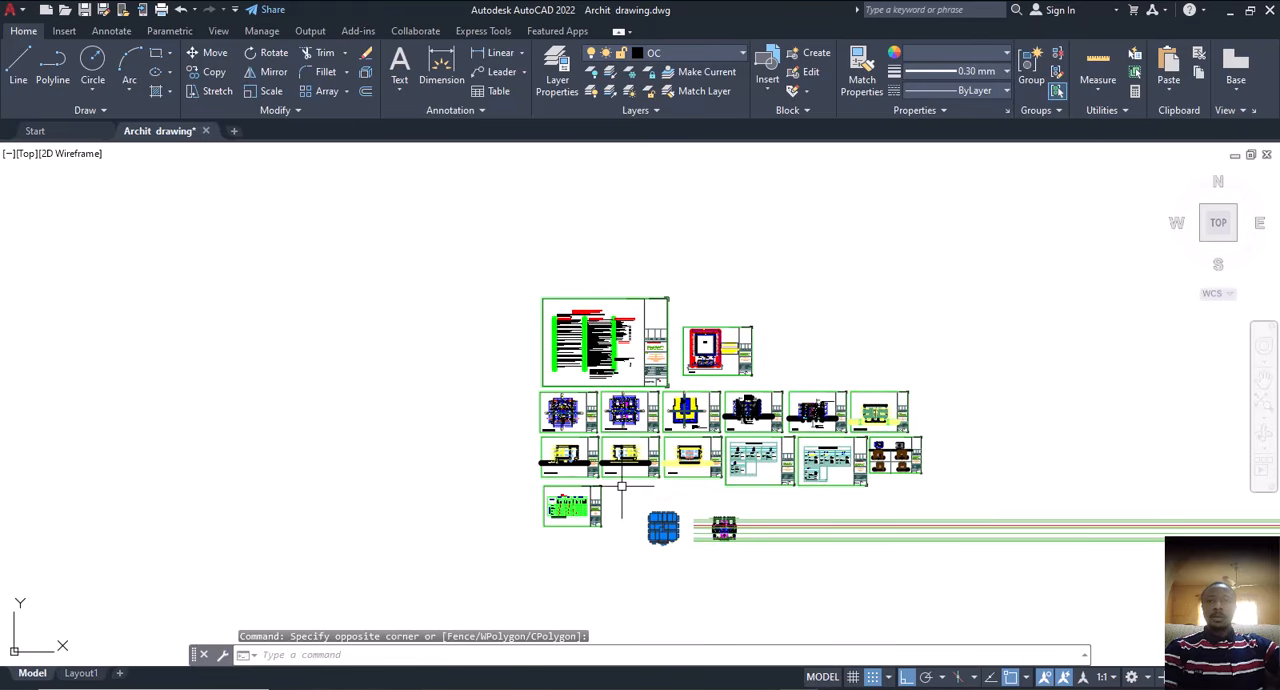
{"action": "left_click", "coordinate": [622, 484]}
{"action": "key", "text": "Escape"}
{"action": "middle_click_drag", "start_coordinate": [643, 532], "coordinate": [558, 488]}
Step: Copy the selected column squares with Ortho off, from the centre of the top-left square to the second floor plan's top-left wall corner
{"action": "scroll", "coordinate": [558, 488], "scroll_direction": "up", "scroll_amount": 5}
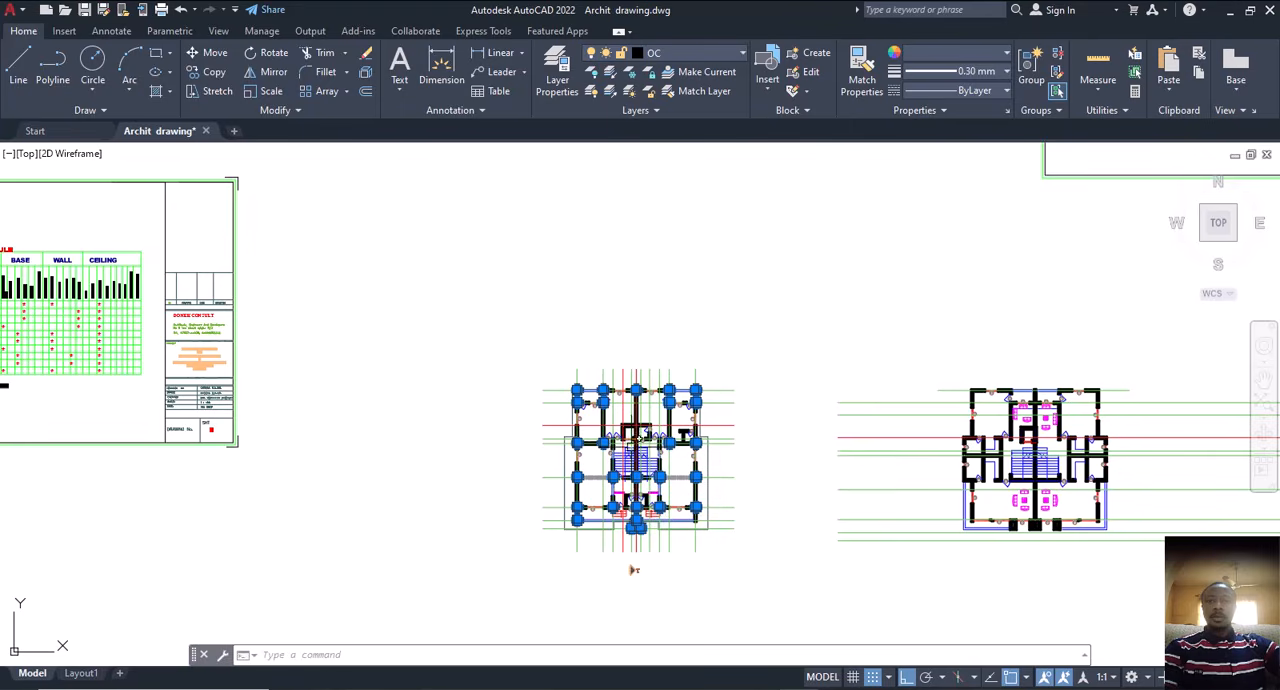
{"action": "scroll", "coordinate": [607, 429], "scroll_direction": "up", "scroll_amount": 4}
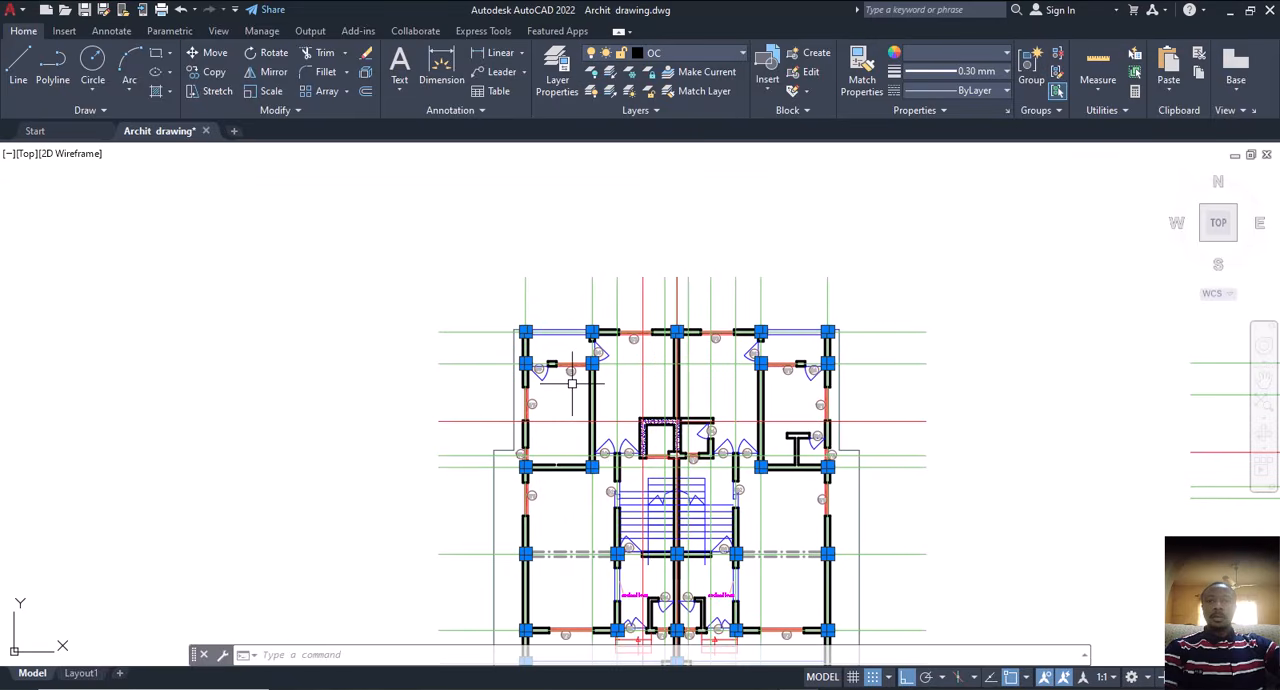
{"action": "scroll", "coordinate": [553, 361], "scroll_direction": "up", "scroll_amount": 5}
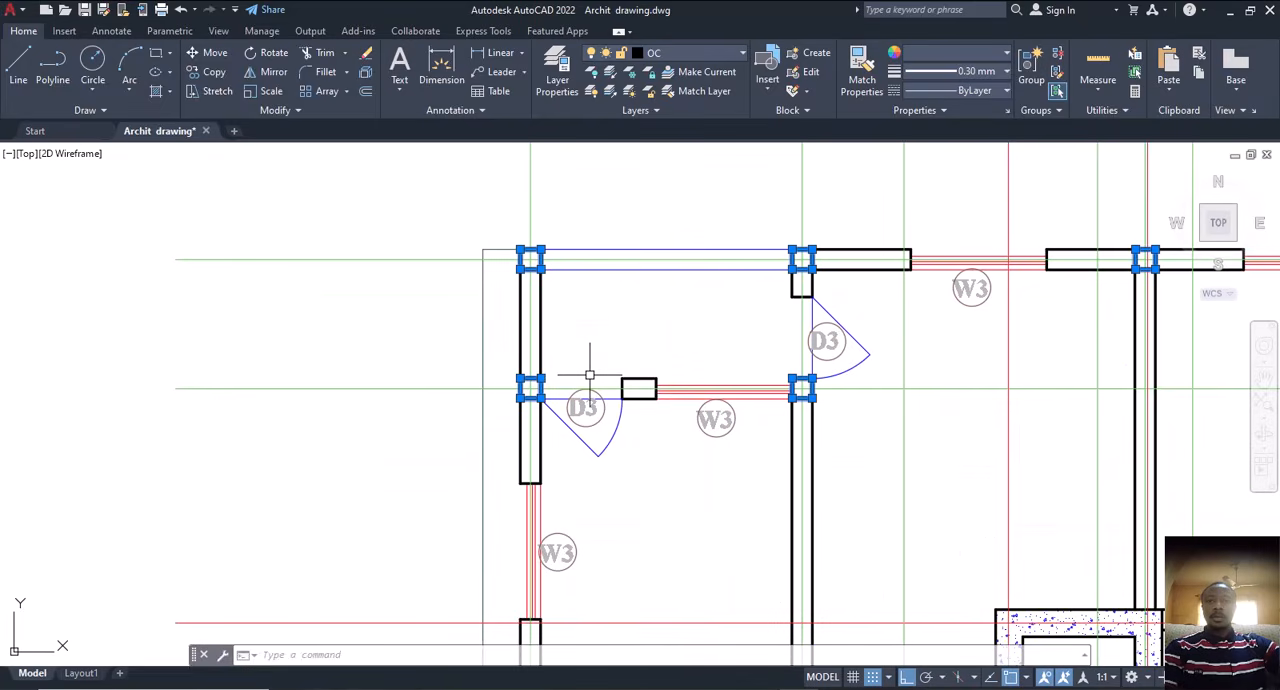
{"action": "type", "text": "cp"}
{"action": "key", "text": "Return"}
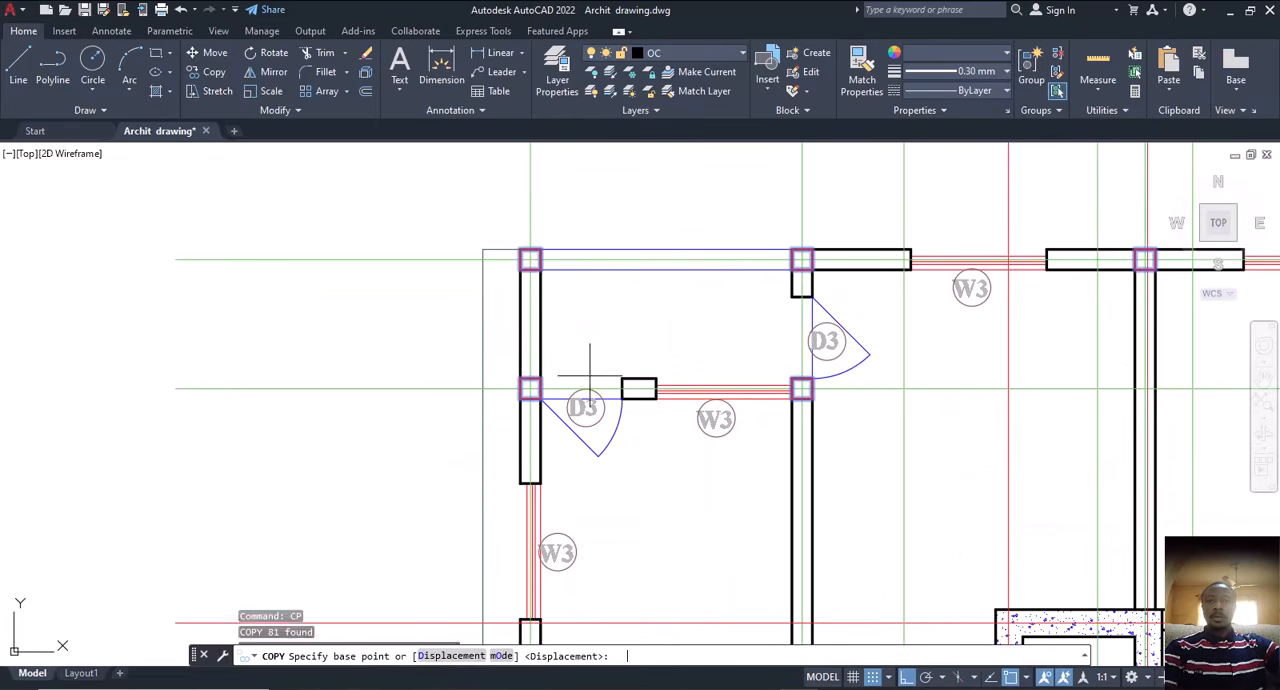
{"action": "scroll", "coordinate": [521, 269], "scroll_direction": "up", "scroll_amount": 4}
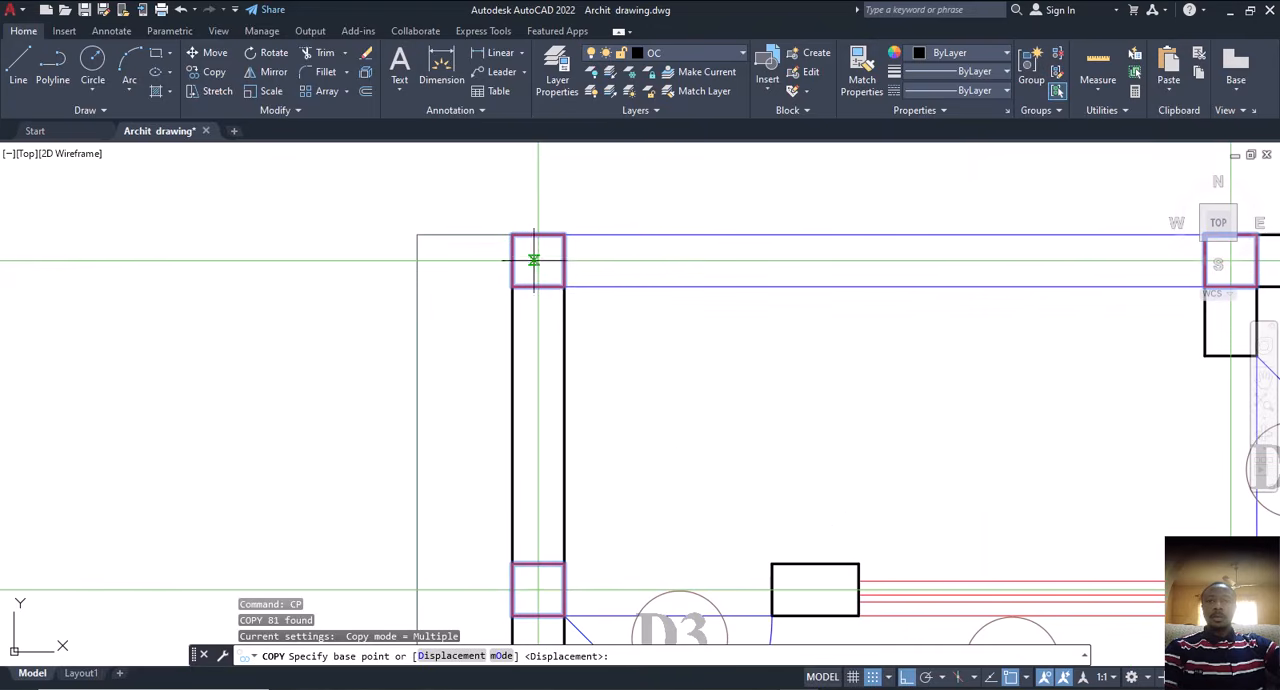
{"action": "left_click", "coordinate": [538, 260]}
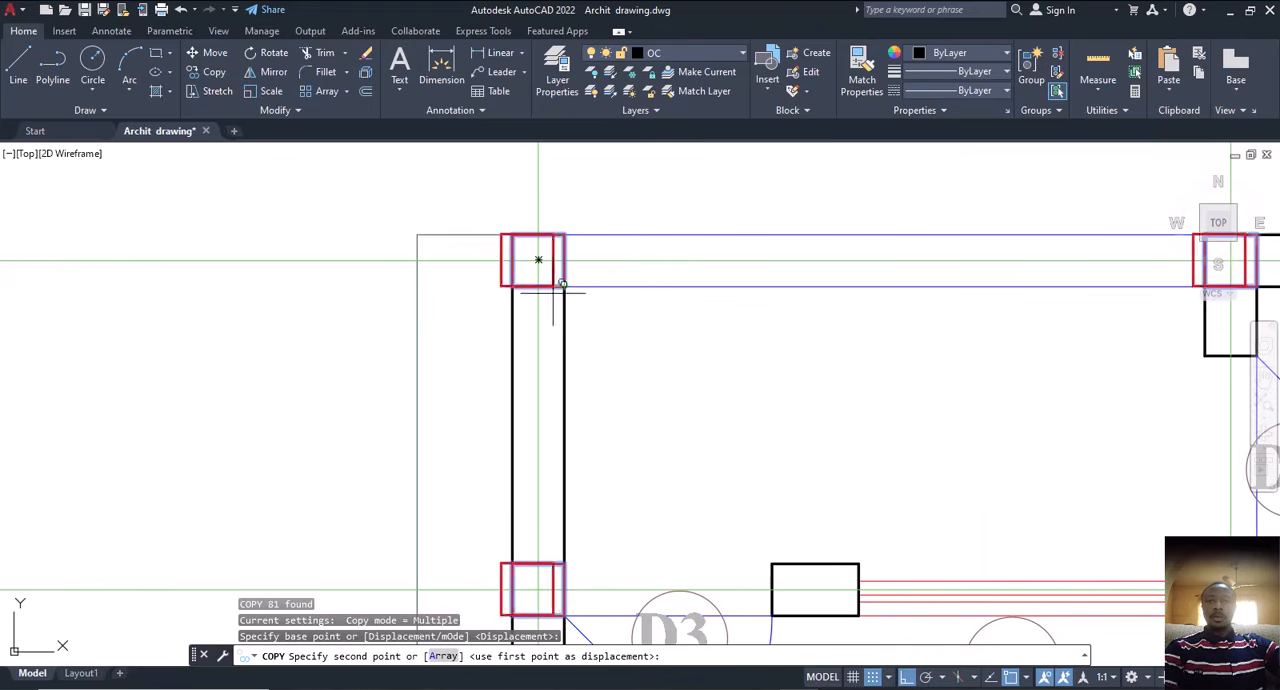
{"action": "scroll", "coordinate": [386, 329], "scroll_direction": "down", "scroll_amount": 8}
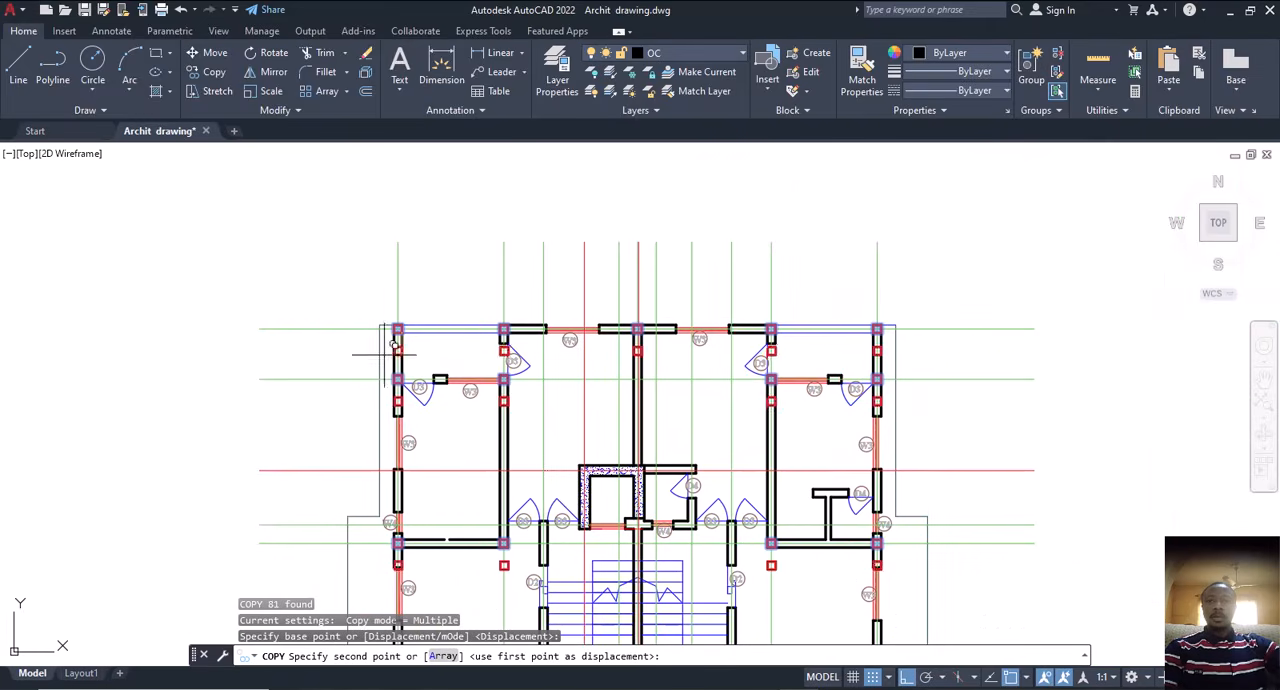
{"action": "key", "text": "F8"}
{"action": "scroll", "coordinate": [457, 349], "scroll_direction": "down", "scroll_amount": 5}
{"action": "scroll", "coordinate": [686, 352], "scroll_direction": "up", "scroll_amount": 4}
{"action": "scroll", "coordinate": [773, 367], "scroll_direction": "up", "scroll_amount": 6}
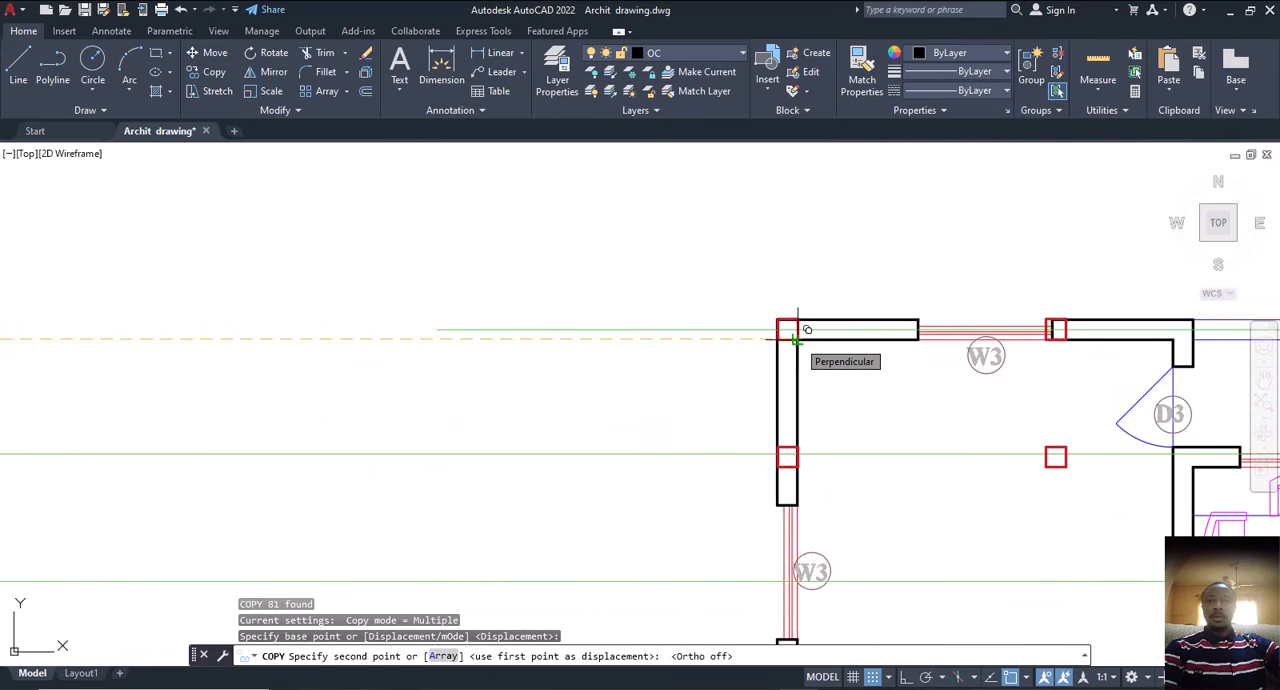
{"action": "left_click", "coordinate": [792, 331]}
{"action": "scroll", "coordinate": [790, 330], "scroll_direction": "down", "scroll_amount": 5}
{"action": "key", "text": "Escape"}
Step: Examine how the copied column squares line up with the second floor plan's walls around the stairs, side rooms and front
{"action": "scroll", "coordinate": [861, 420], "scroll_direction": "up", "scroll_amount": 4}
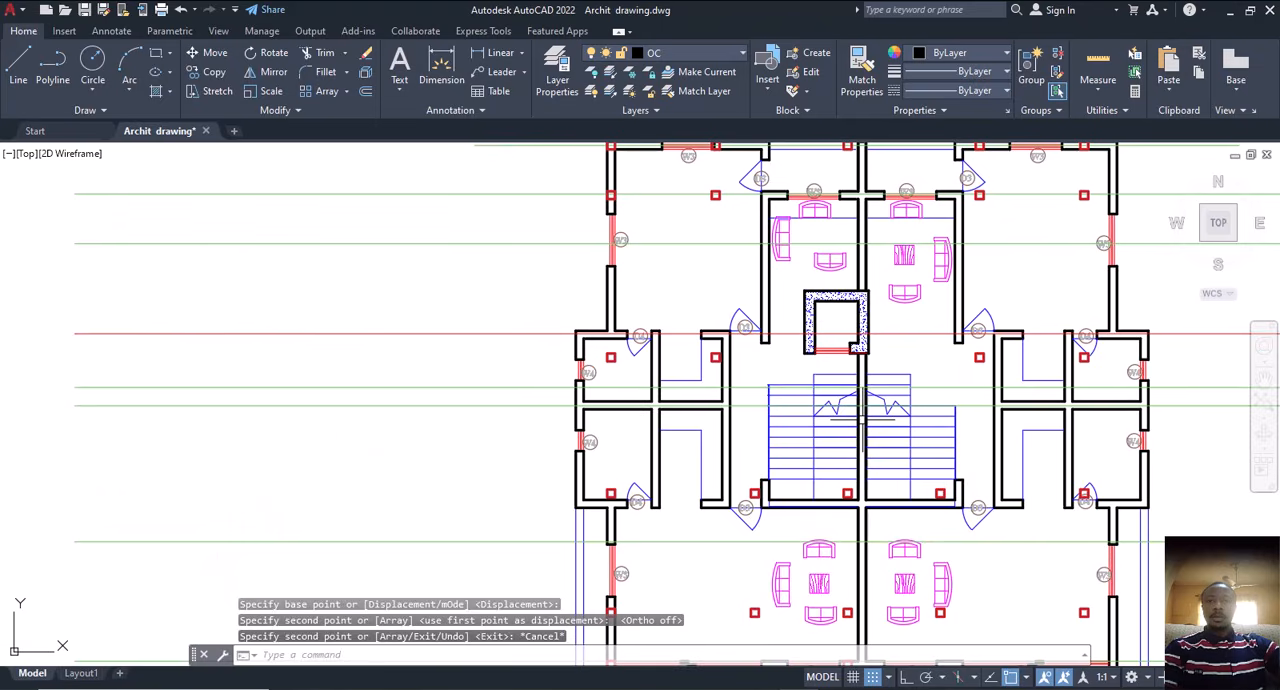
{"action": "mouse_move", "coordinate": [858, 453]}
{"action": "middle_mouse_down"}
{"action": "mouse_move", "coordinate": [763, 431]}
{"action": "mouse_move", "coordinate": [751, 395]}
{"action": "mouse_move", "coordinate": [735, 406]}
{"action": "middle_mouse_up"}
{"action": "middle_click_drag", "start_coordinate": [664, 449], "coordinate": [658, 458]}
{"action": "scroll", "coordinate": [658, 458], "scroll_direction": "down", "scroll_amount": 5}
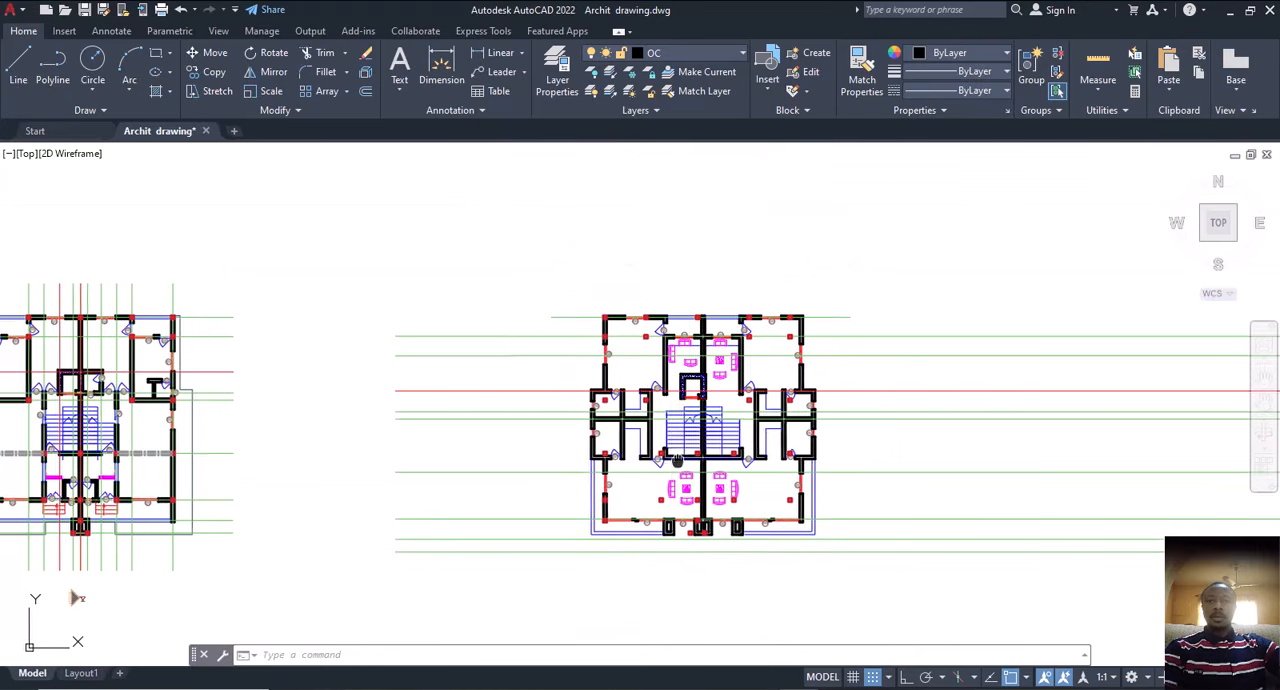
{"action": "scroll", "coordinate": [668, 368], "scroll_direction": "up", "scroll_amount": 4}
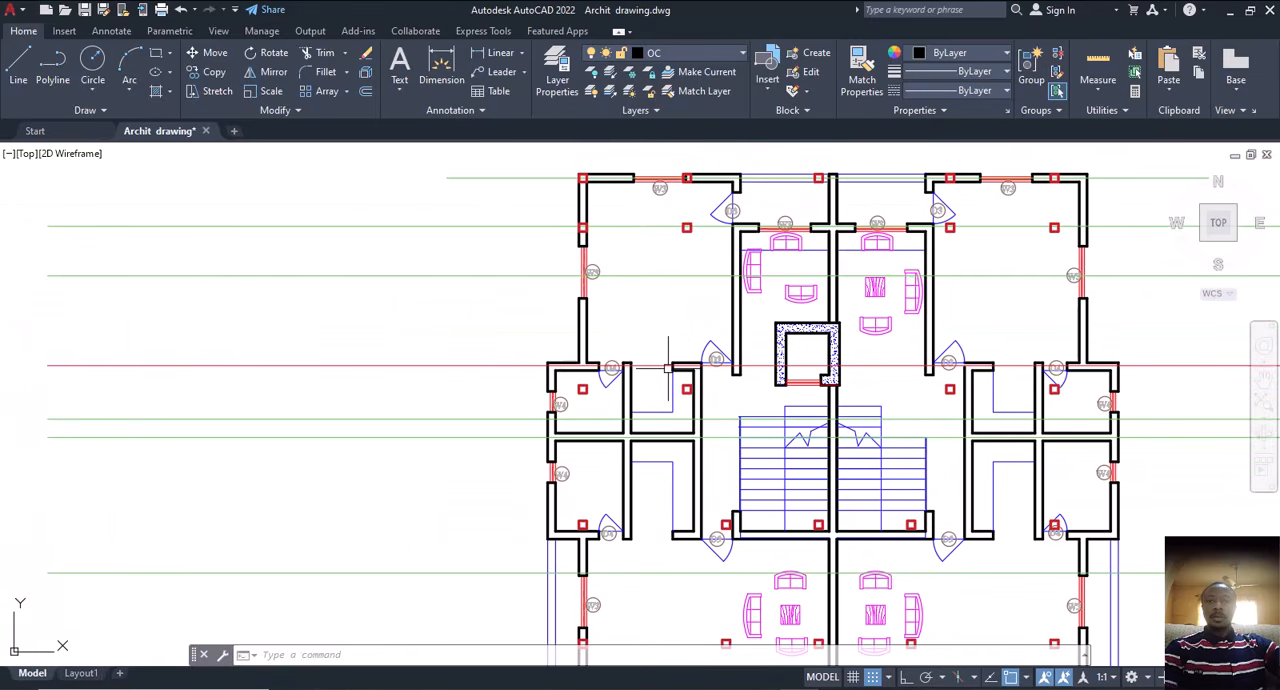
{"action": "mouse_move", "coordinate": [606, 523]}
{"action": "middle_mouse_down"}
{"action": "mouse_move", "coordinate": [609, 451]}
{"action": "mouse_move", "coordinate": [626, 430]}
{"action": "middle_mouse_up"}
{"action": "mouse_move", "coordinate": [820, 440]}
{"action": "middle_mouse_down"}
{"action": "mouse_move", "coordinate": [694, 457]}
{"action": "mouse_move", "coordinate": [715, 459]}
{"action": "middle_mouse_up"}
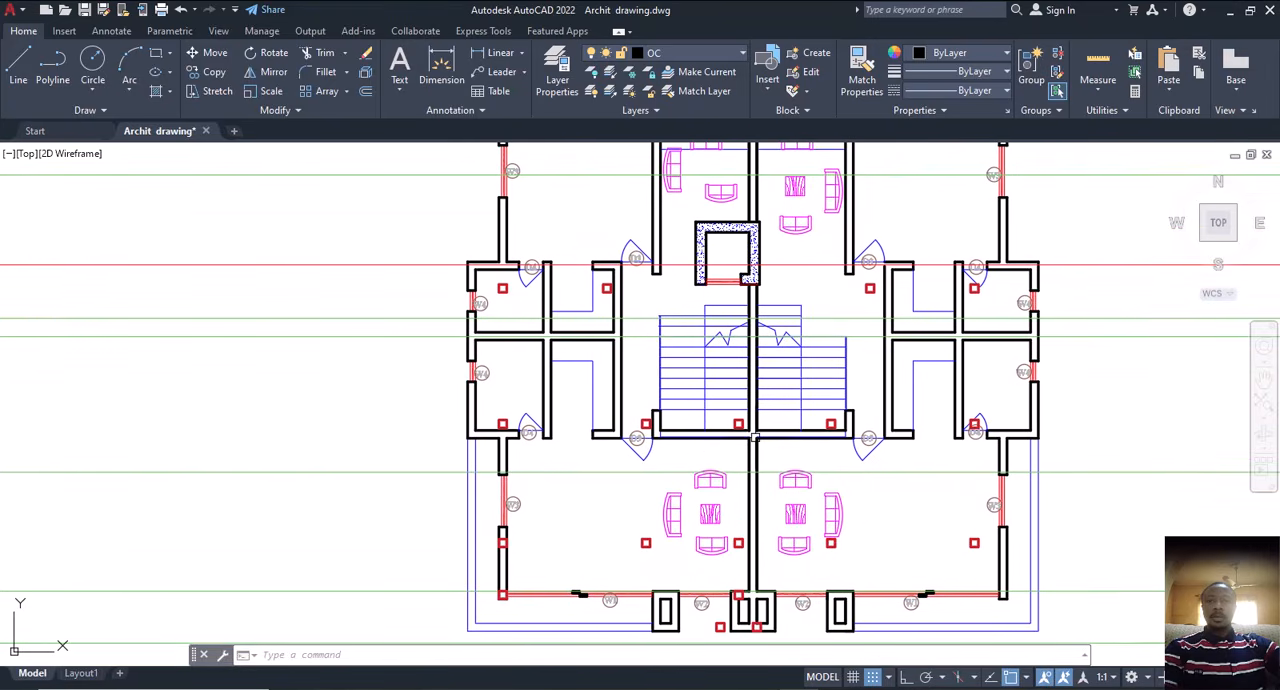
{"action": "scroll", "coordinate": [782, 440], "scroll_direction": "up", "scroll_amount": 2}
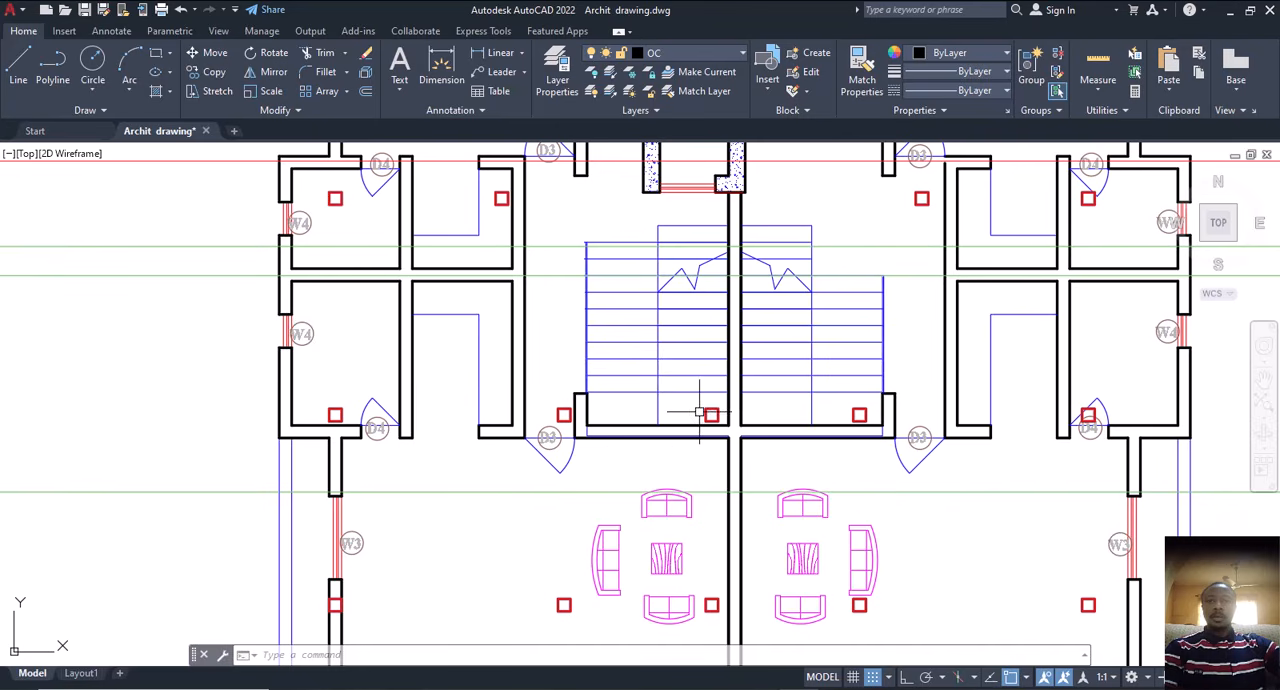
{"action": "scroll", "coordinate": [748, 448], "scroll_direction": "down", "scroll_amount": 2}
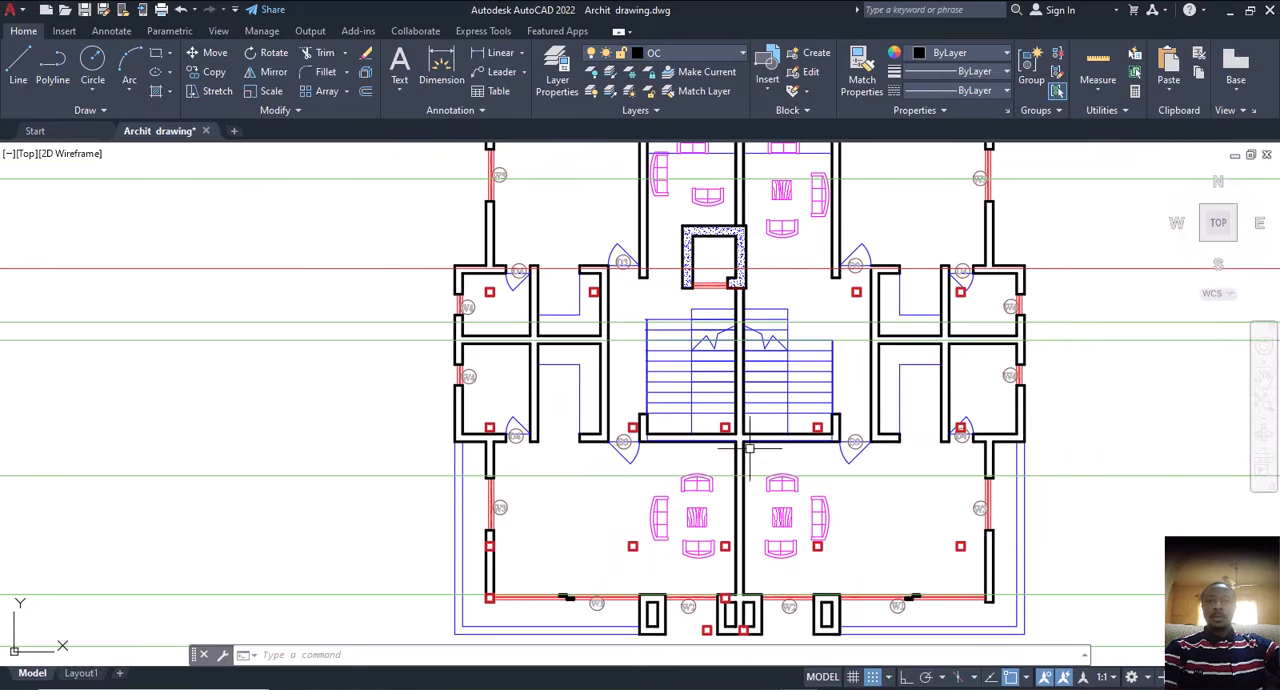
{"action": "middle_click_drag", "start_coordinate": [841, 528], "coordinate": [858, 447]}
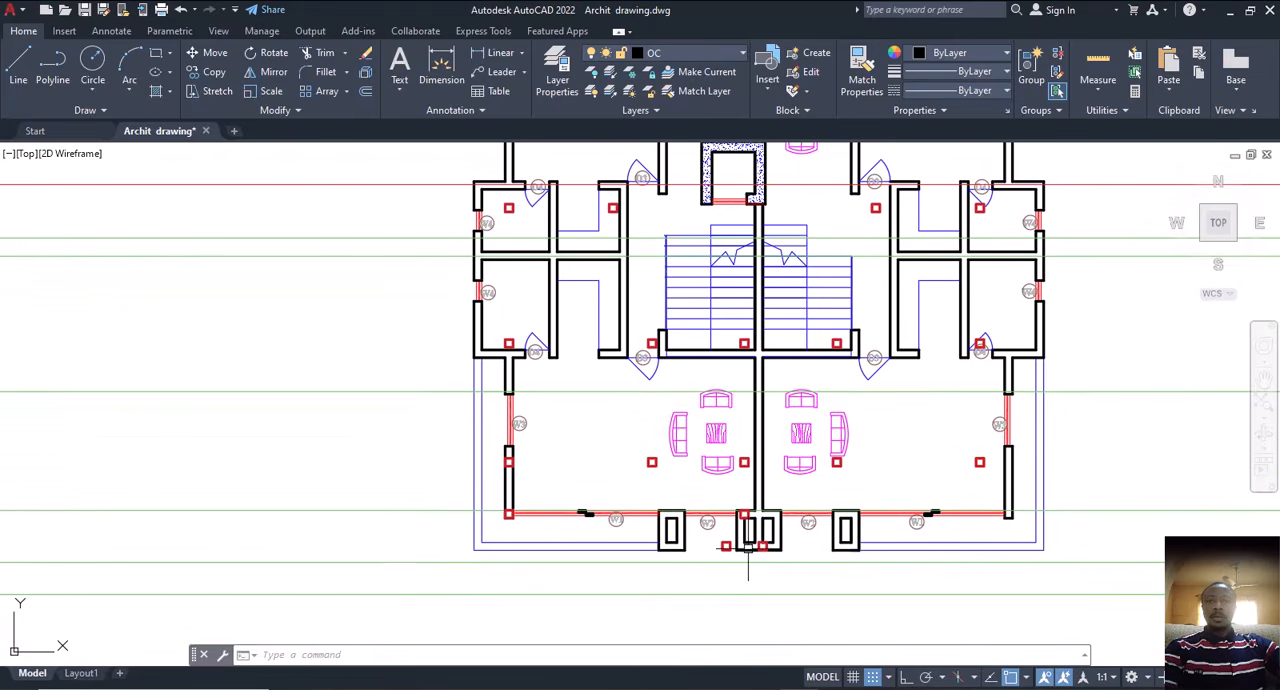
{"action": "scroll", "coordinate": [754, 545], "scroll_direction": "up", "scroll_amount": 2}
{"action": "scroll", "coordinate": [770, 550], "scroll_direction": "down", "scroll_amount": 4}
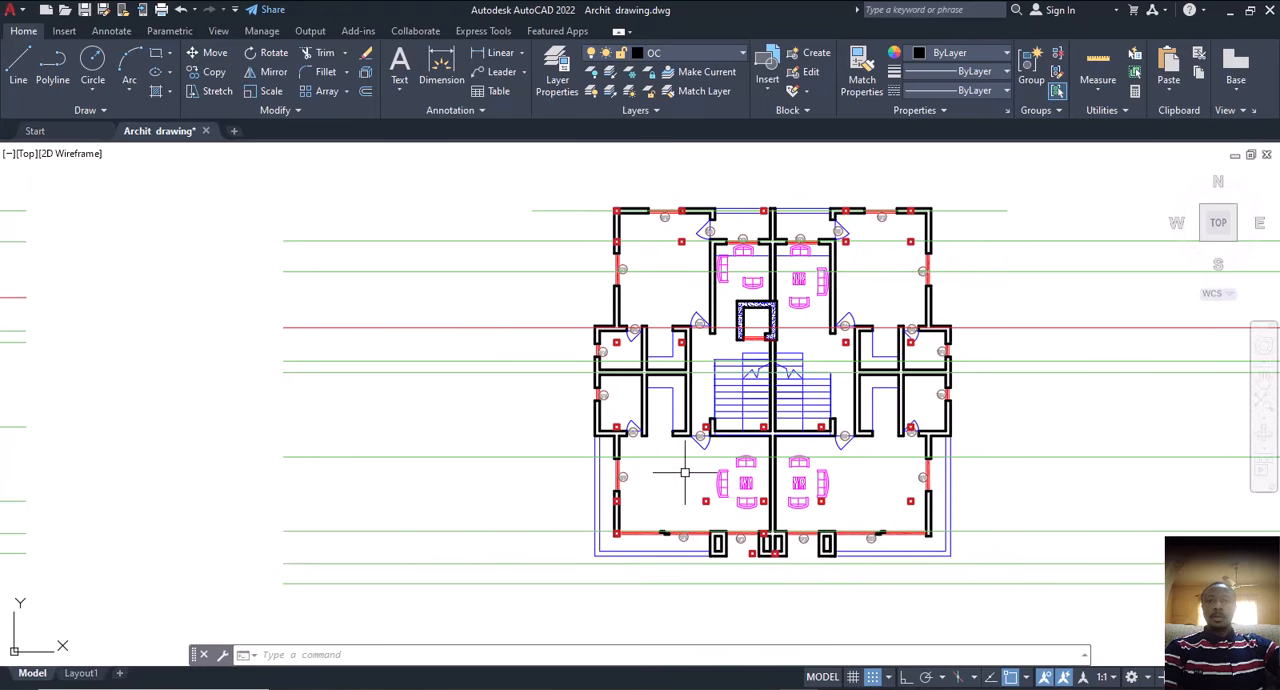
Step: Undo the copy of the column squares that was aligned on the second floor plan's top-left wall corner
{"action": "scroll", "coordinate": [708, 487], "scroll_direction": "down", "scroll_amount": 2}
{"action": "scroll", "coordinate": [710, 487], "scroll_direction": "up", "scroll_amount": 5}
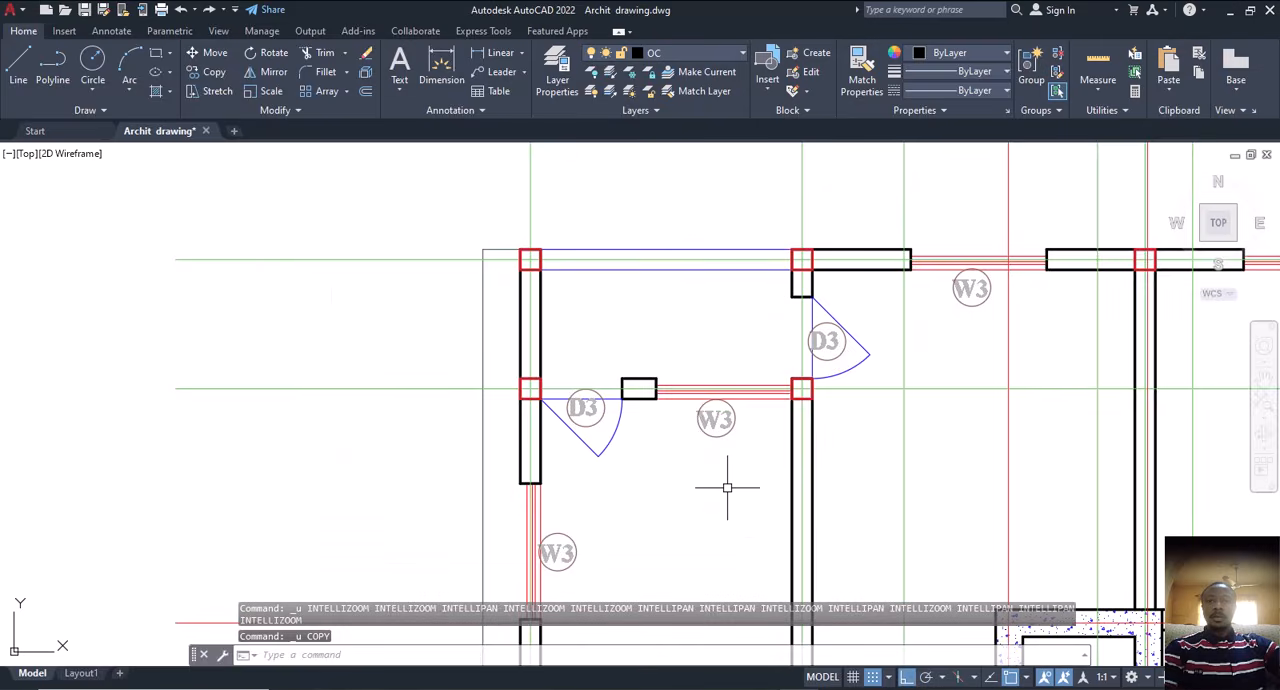
{"action": "scroll", "coordinate": [637, 332], "scroll_direction": "down", "scroll_amount": 6}
{"action": "middle_click_drag", "start_coordinate": [660, 397], "coordinate": [570, 336]}
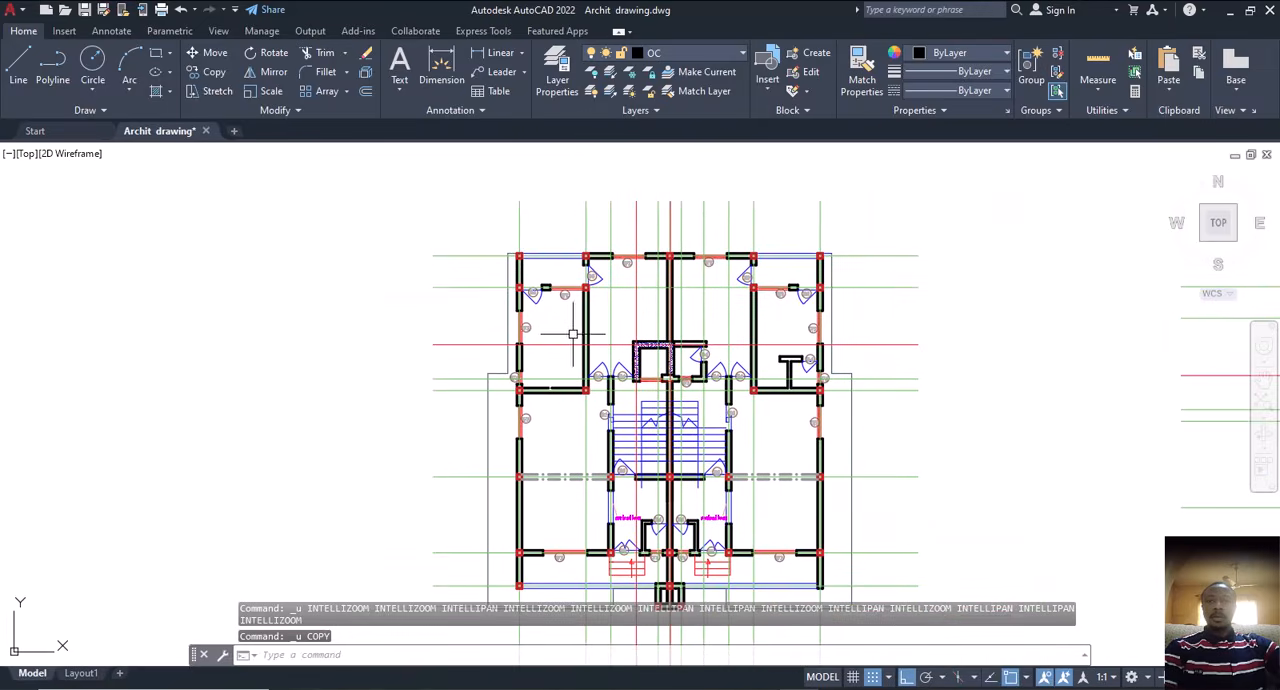
Step: Select the first floor plan's top-left column square and every object similar to it
{"action": "scroll", "coordinate": [516, 255], "scroll_direction": "up", "scroll_amount": 5}
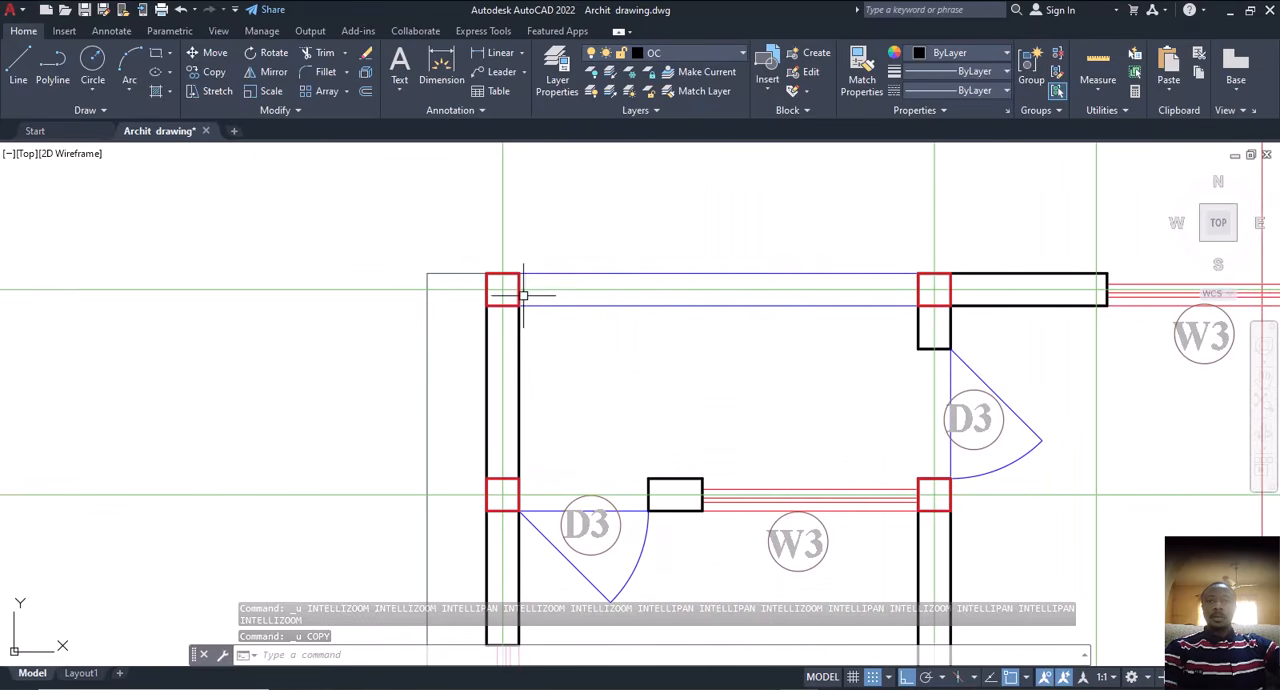
{"action": "left_click", "coordinate": [520, 296]}
{"action": "right_click", "coordinate": [570, 317]}
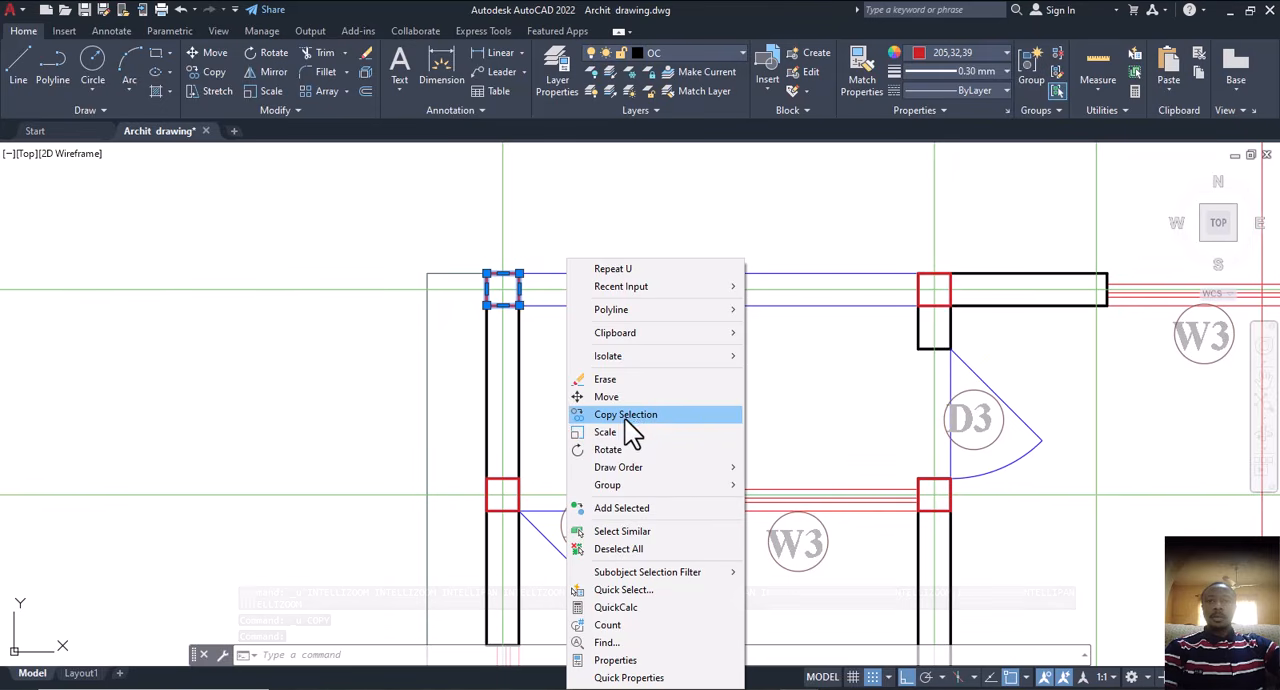
{"action": "left_click", "coordinate": [622, 531]}
Step: Deselect the objects on all the drawing sheets above, leaving only the first floor plan's column squares selected
{"action": "scroll", "coordinate": [600, 434], "scroll_direction": "down", "scroll_amount": 5}
{"action": "scroll", "coordinate": [675, 554], "scroll_direction": "down", "scroll_amount": 5}
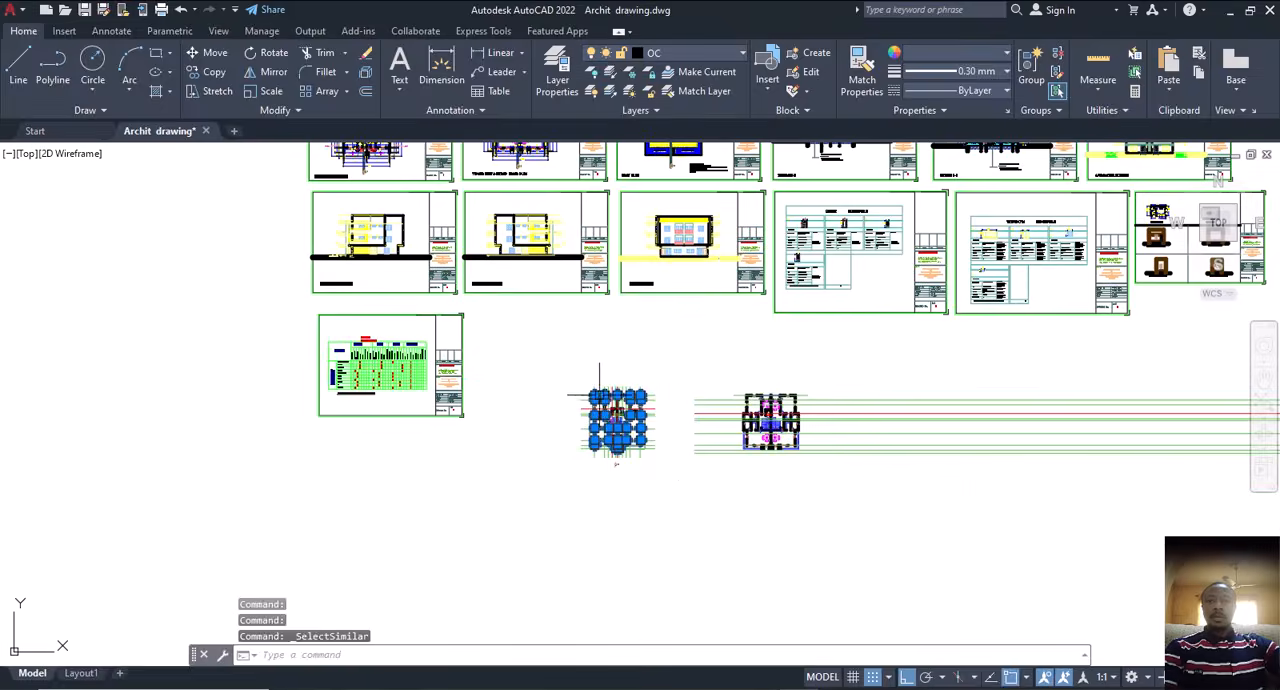
{"action": "scroll", "coordinate": [675, 554], "scroll_direction": "down", "scroll_amount": 2}
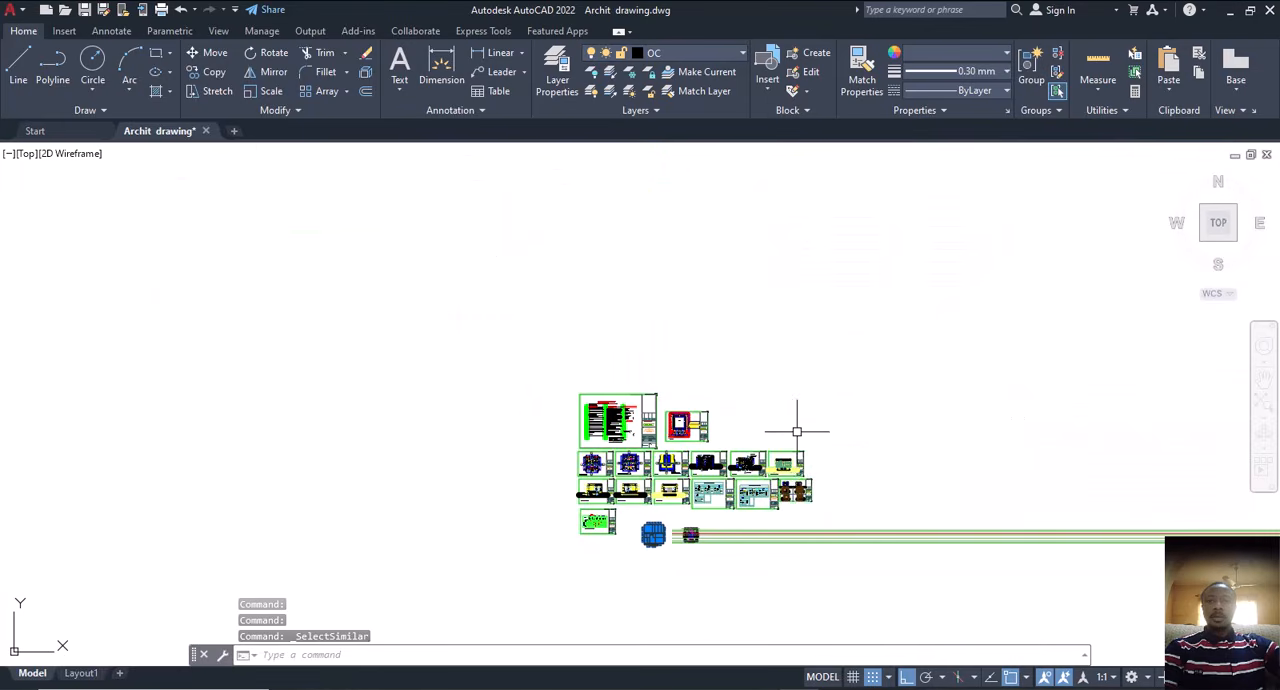
{"action": "left_click", "coordinate": [882, 356]}
{"action": "left_click", "coordinate": [556, 510]}
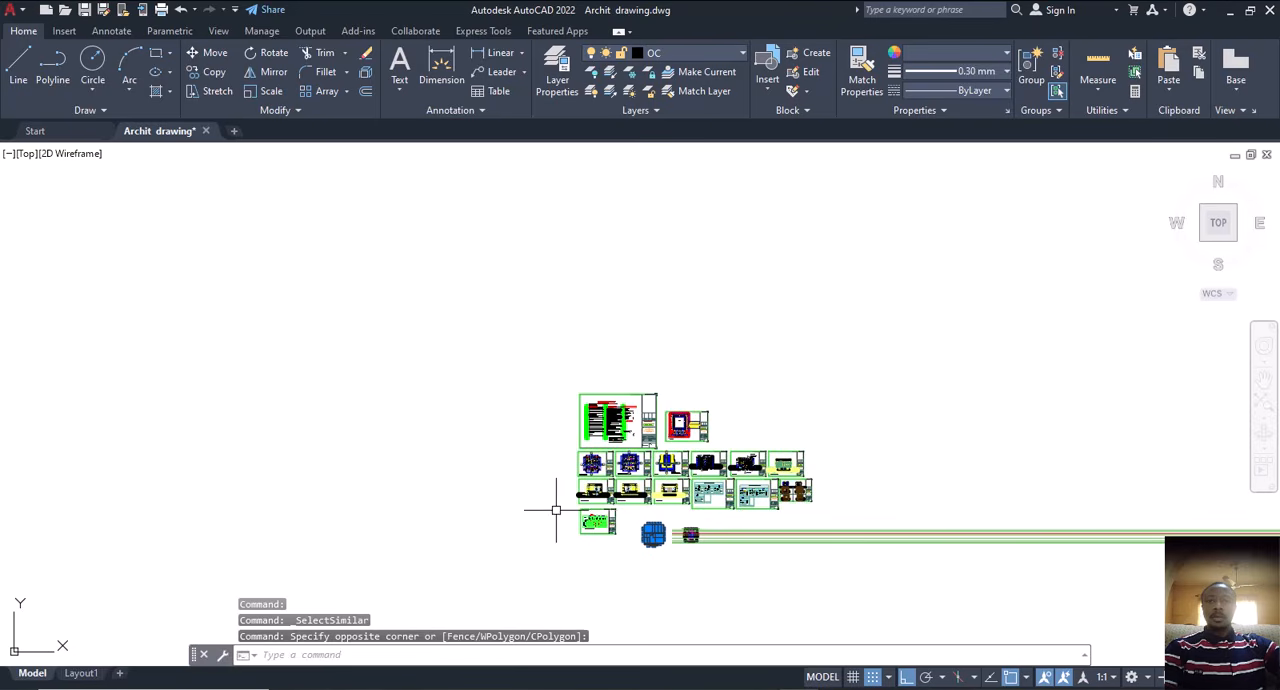
{"action": "left_click", "coordinate": [623, 510]}
{"action": "left_click", "coordinate": [557, 543]}
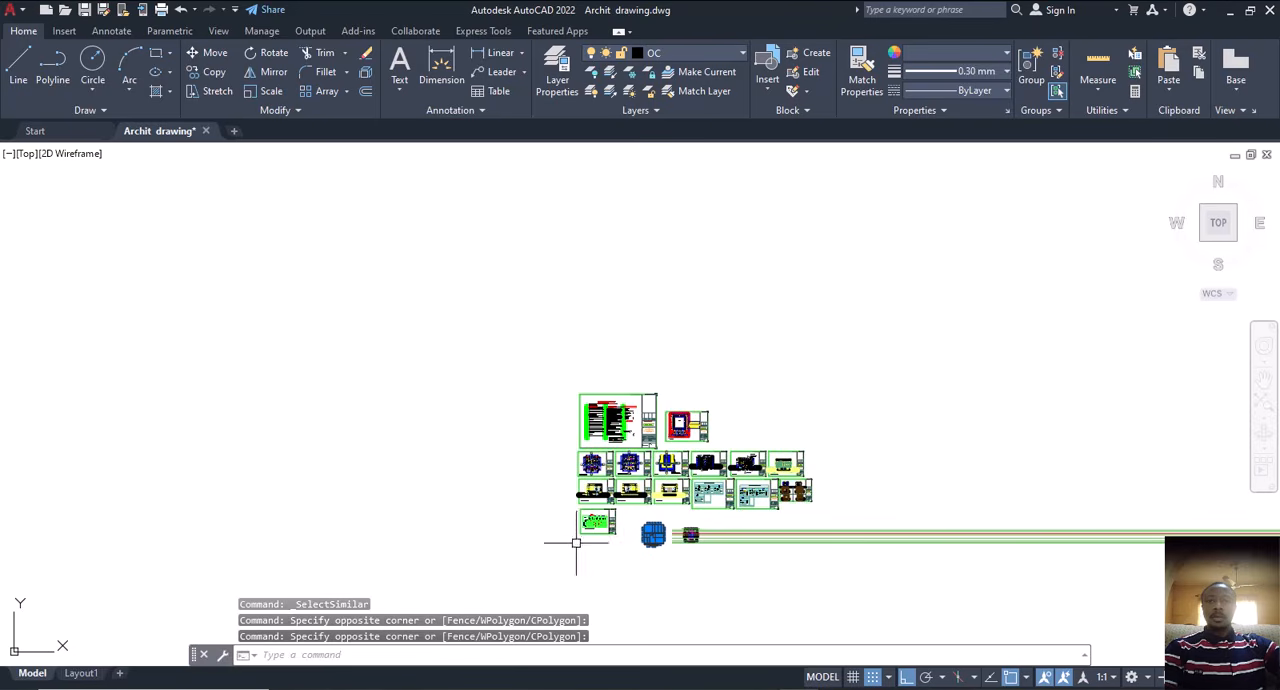
Step: Start copying the selected column squares, with the base point at the top-left corner of the column on the first floor's front central wall
{"action": "scroll", "coordinate": [643, 537], "scroll_direction": "up", "scroll_amount": 5}
{"action": "type", "text": "o"}
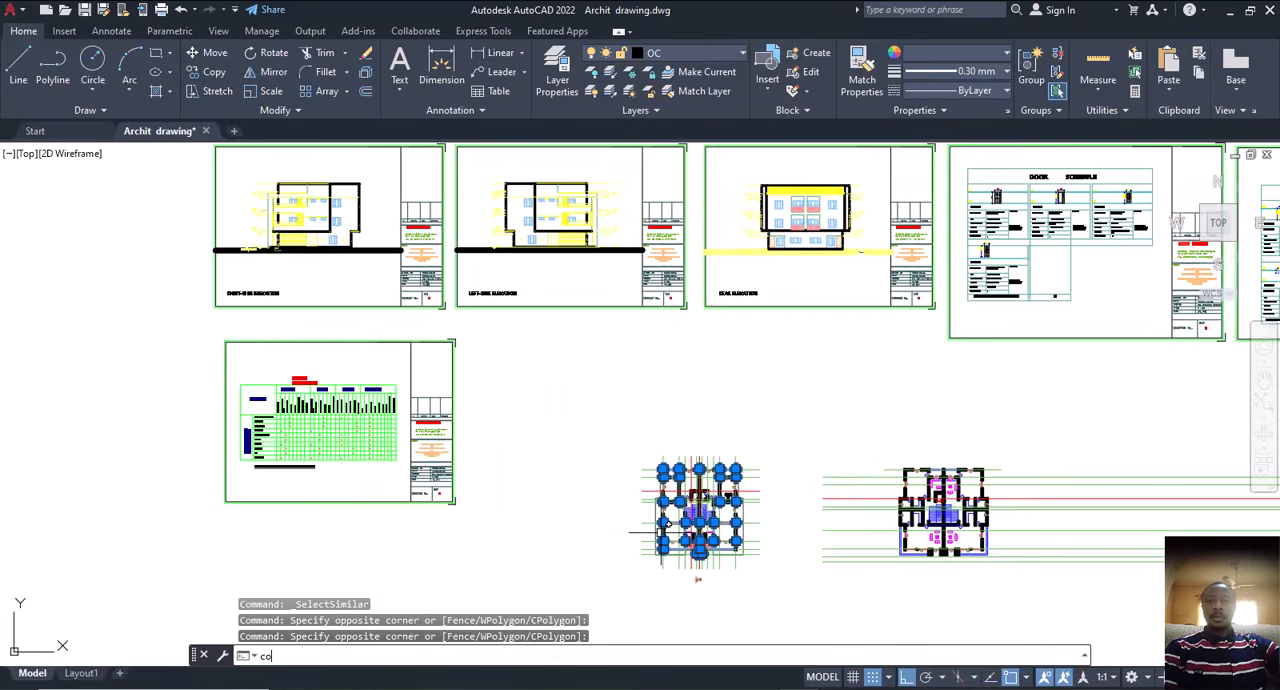
{"action": "key", "text": "Return"}
{"action": "scroll", "coordinate": [698, 514], "scroll_direction": "up", "scroll_amount": 7}
{"action": "middle_click_drag", "start_coordinate": [699, 514], "coordinate": [663, 515]}
{"action": "middle_click_drag", "start_coordinate": [632, 368], "coordinate": [636, 416]}
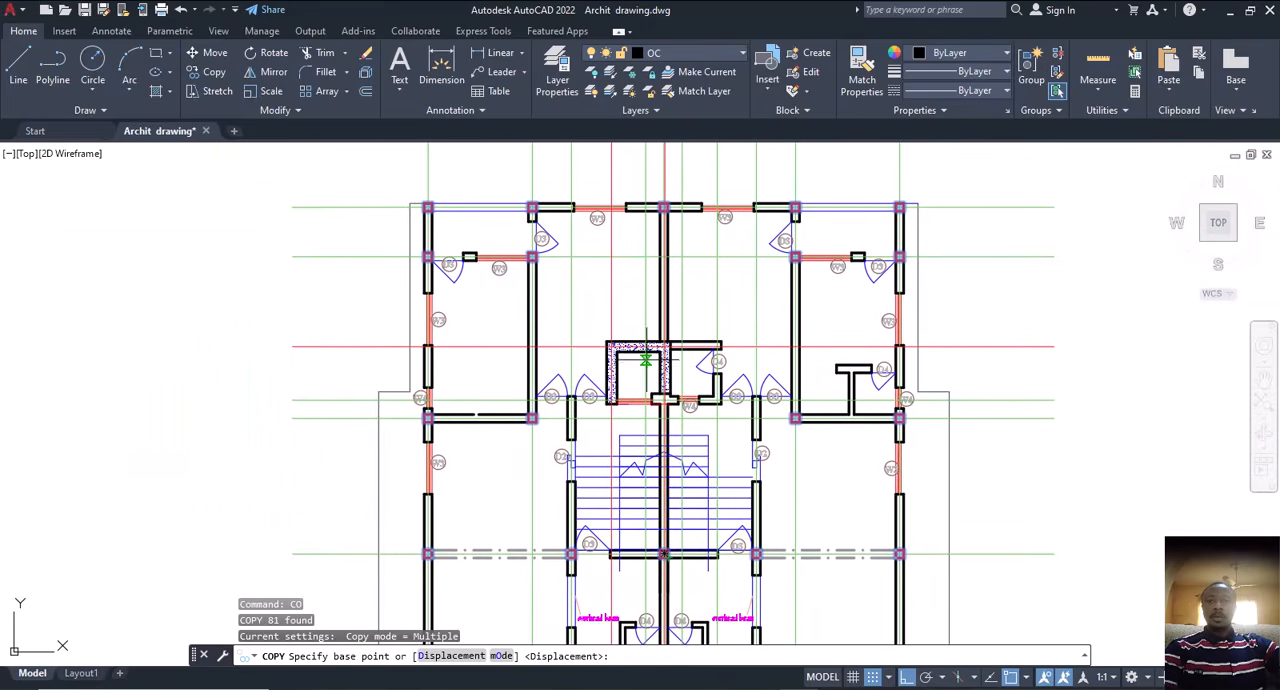
{"action": "scroll", "coordinate": [656, 355], "scroll_direction": "up", "scroll_amount": 5}
{"action": "scroll", "coordinate": [657, 357], "scroll_direction": "down", "scroll_amount": 8}
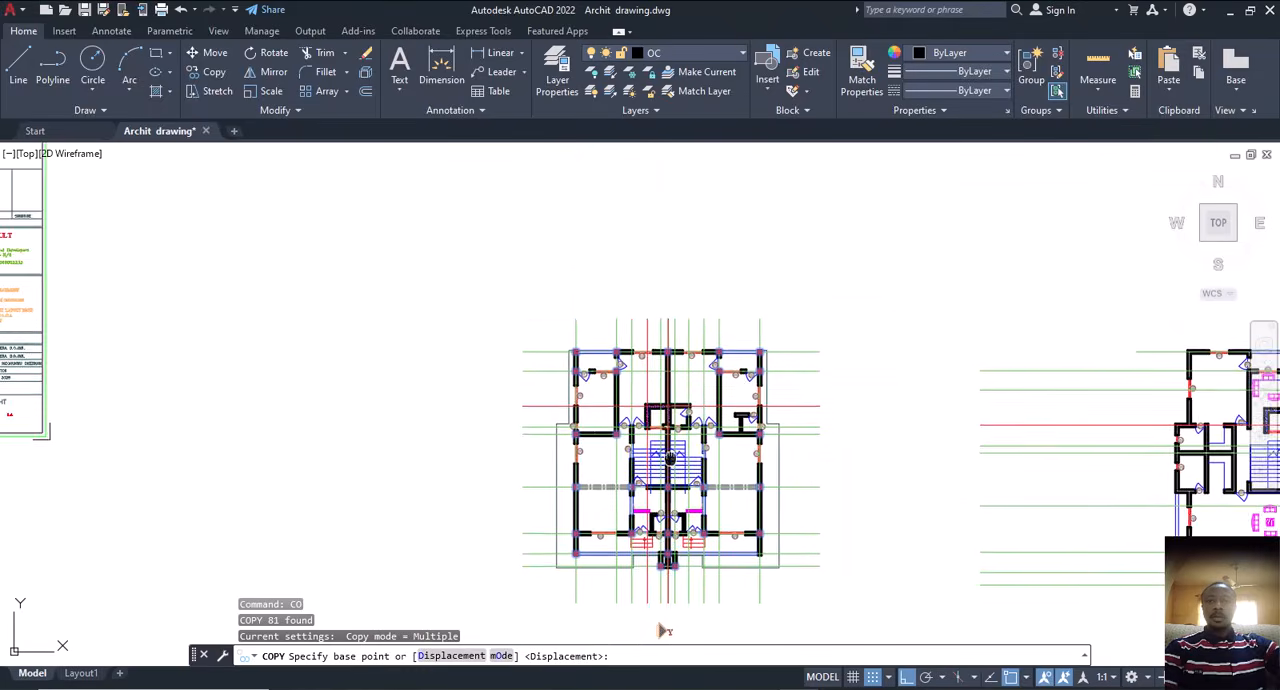
{"action": "scroll", "coordinate": [671, 500], "scroll_direction": "up", "scroll_amount": 7}
{"action": "scroll", "coordinate": [688, 446], "scroll_direction": "up", "scroll_amount": 4}
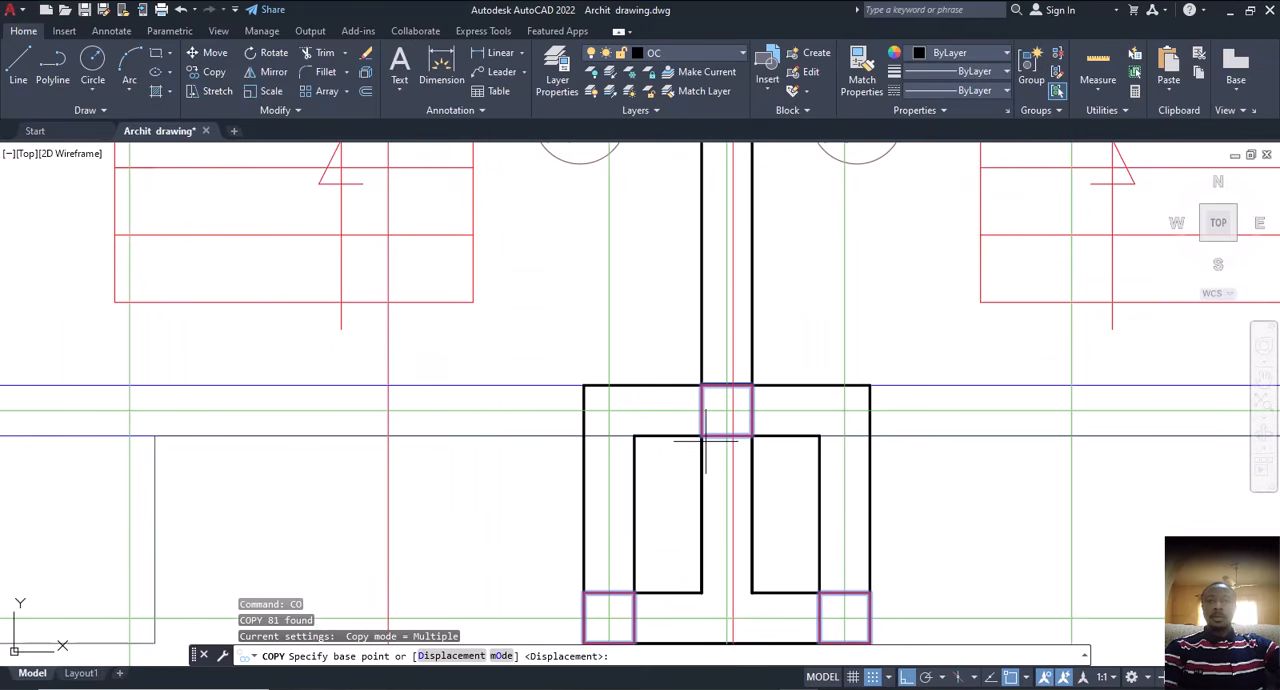
{"action": "middle_click_drag", "start_coordinate": [714, 450], "coordinate": [707, 518]}
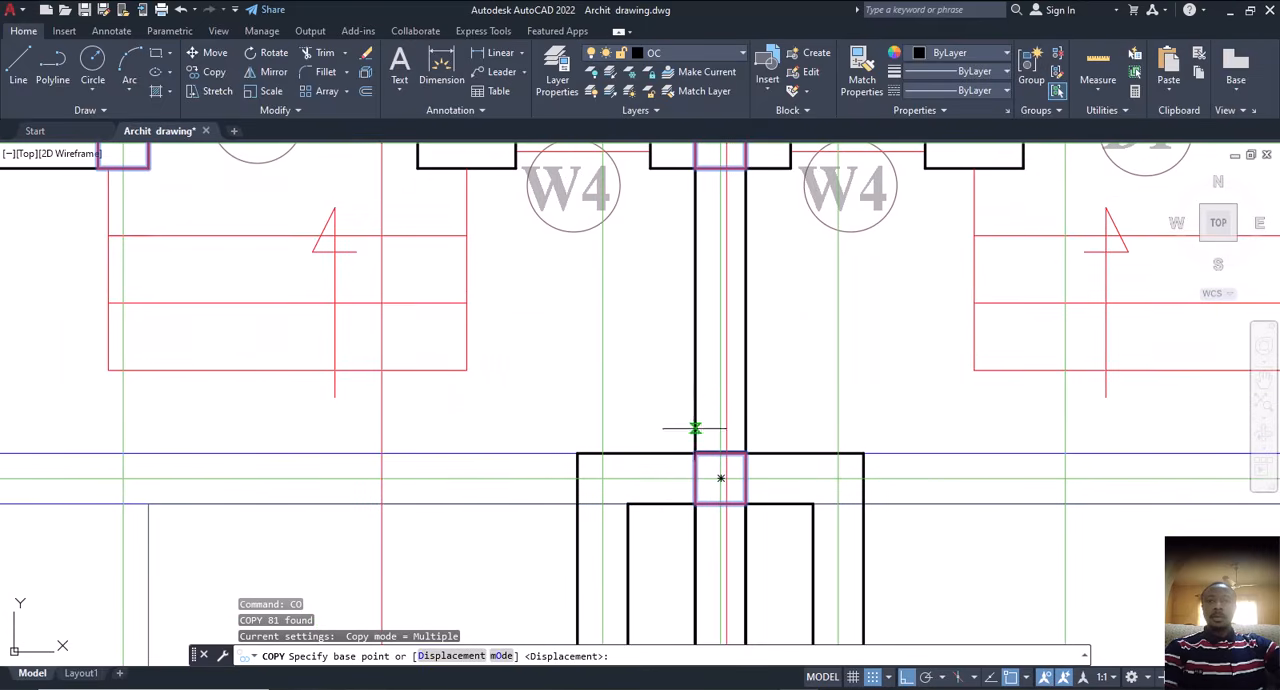
{"action": "scroll", "coordinate": [695, 428], "scroll_direction": "down", "scroll_amount": 5}
{"action": "scroll", "coordinate": [688, 427], "scroll_direction": "up", "scroll_amount": 8}
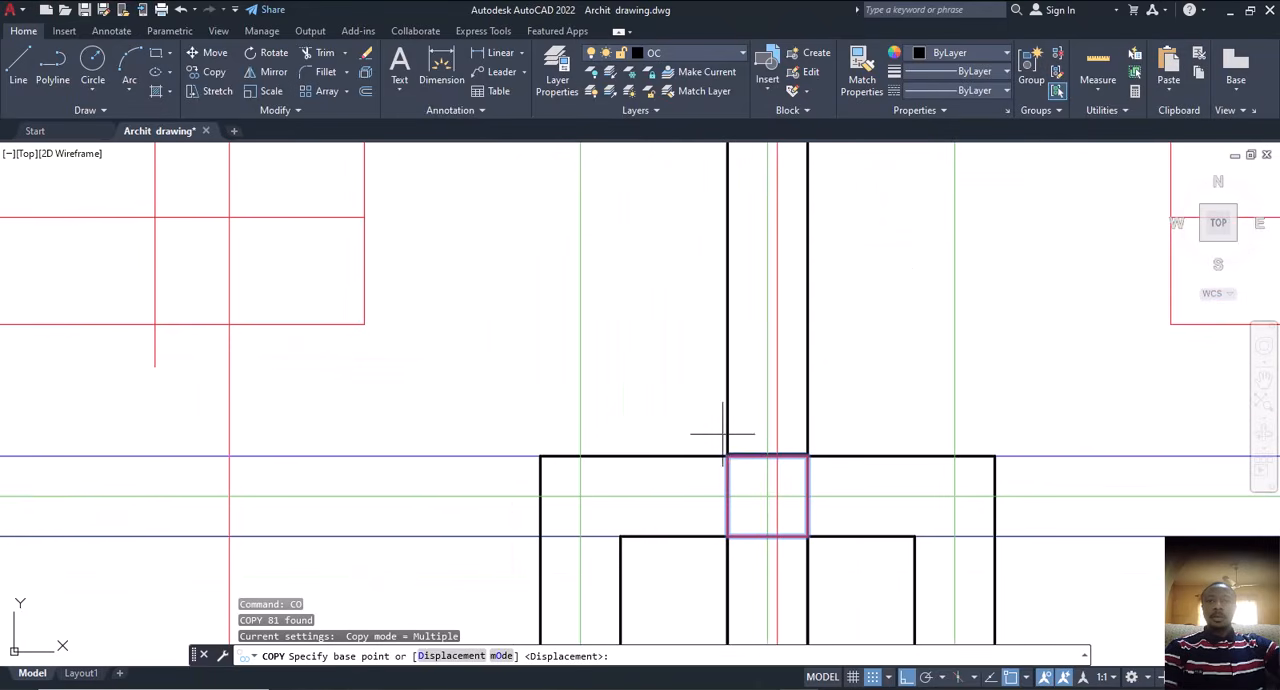
{"action": "scroll", "coordinate": [726, 454], "scroll_direction": "up", "scroll_amount": 4}
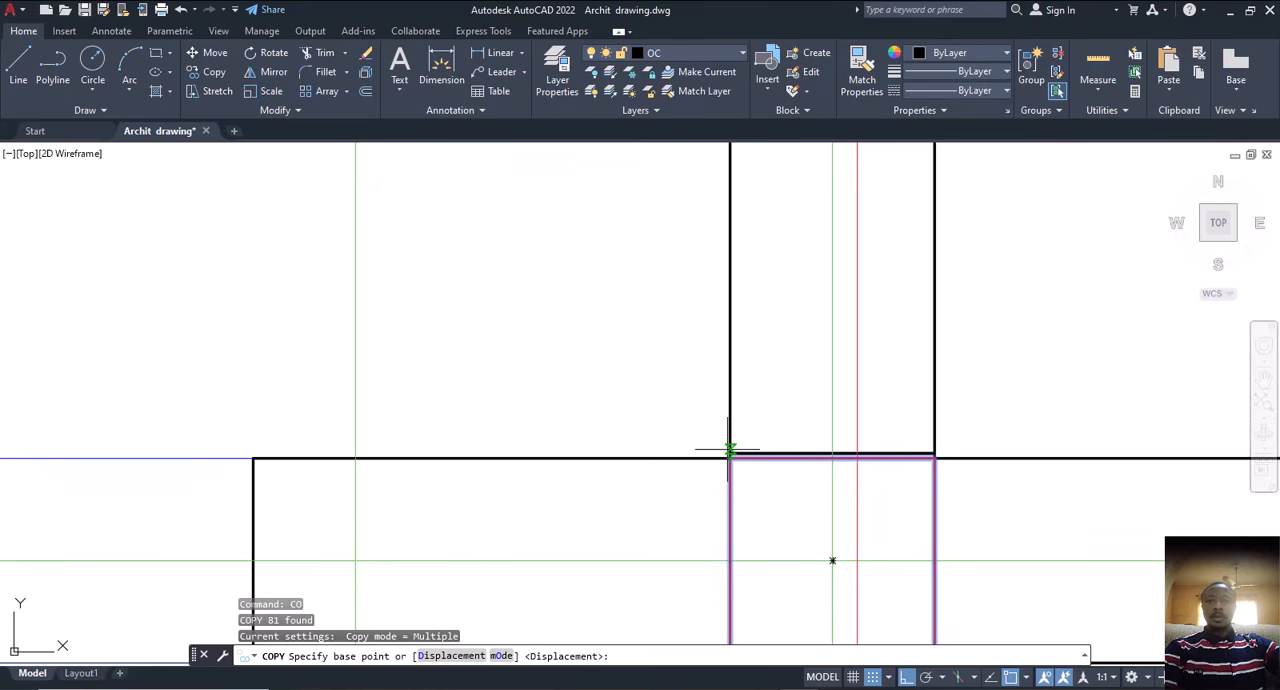
{"action": "scroll", "coordinate": [729, 451], "scroll_direction": "down", "scroll_amount": 4}
{"action": "scroll", "coordinate": [721, 452], "scroll_direction": "up", "scroll_amount": 5}
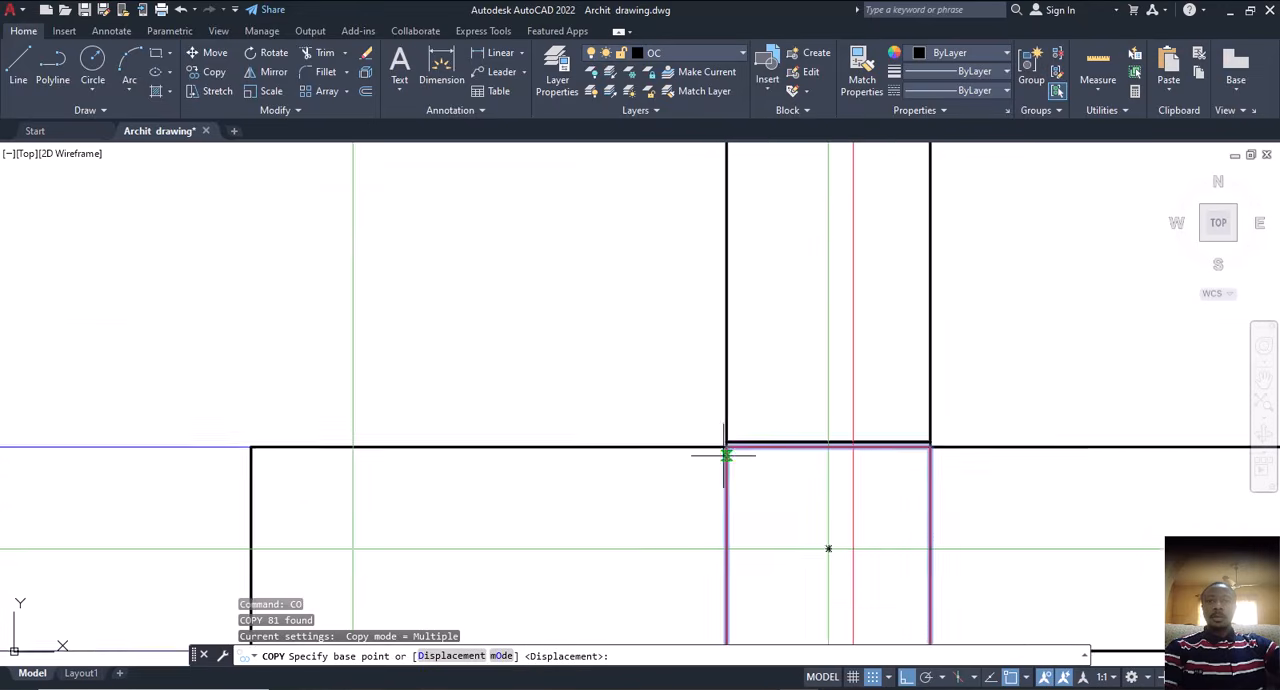
{"action": "scroll", "coordinate": [726, 441], "scroll_direction": "down", "scroll_amount": 4}
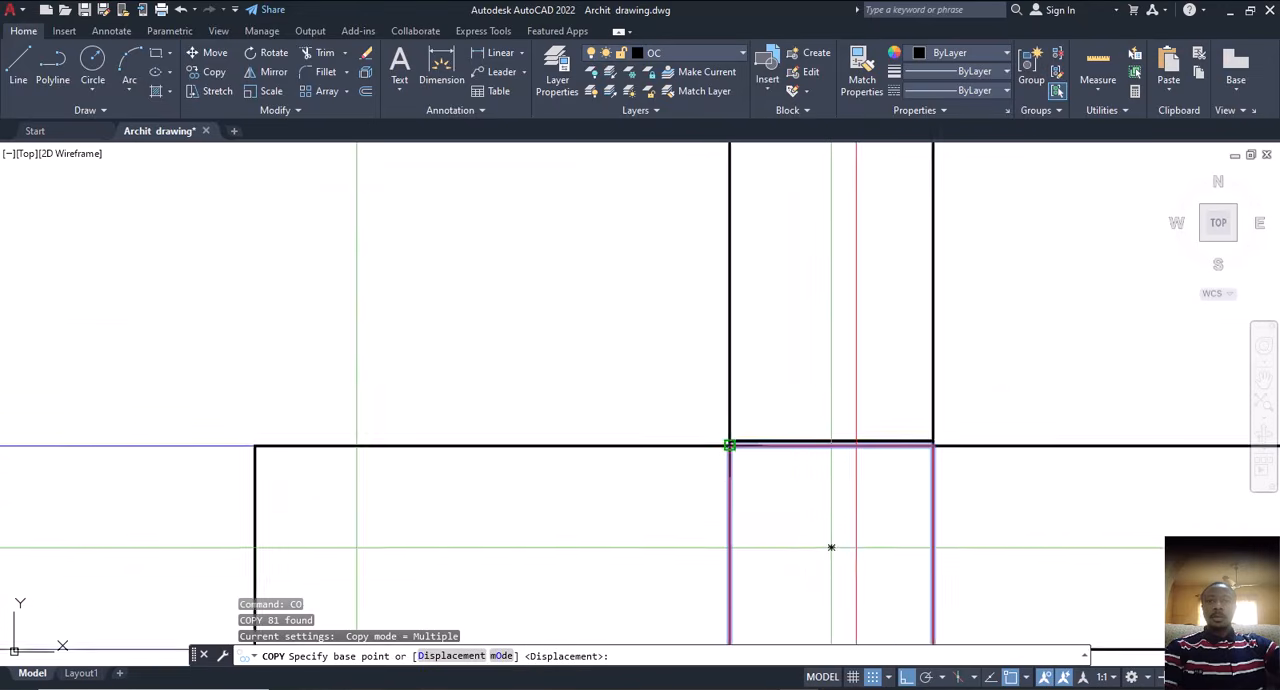
{"action": "scroll", "coordinate": [750, 440], "scroll_direction": "up", "scroll_amount": 5}
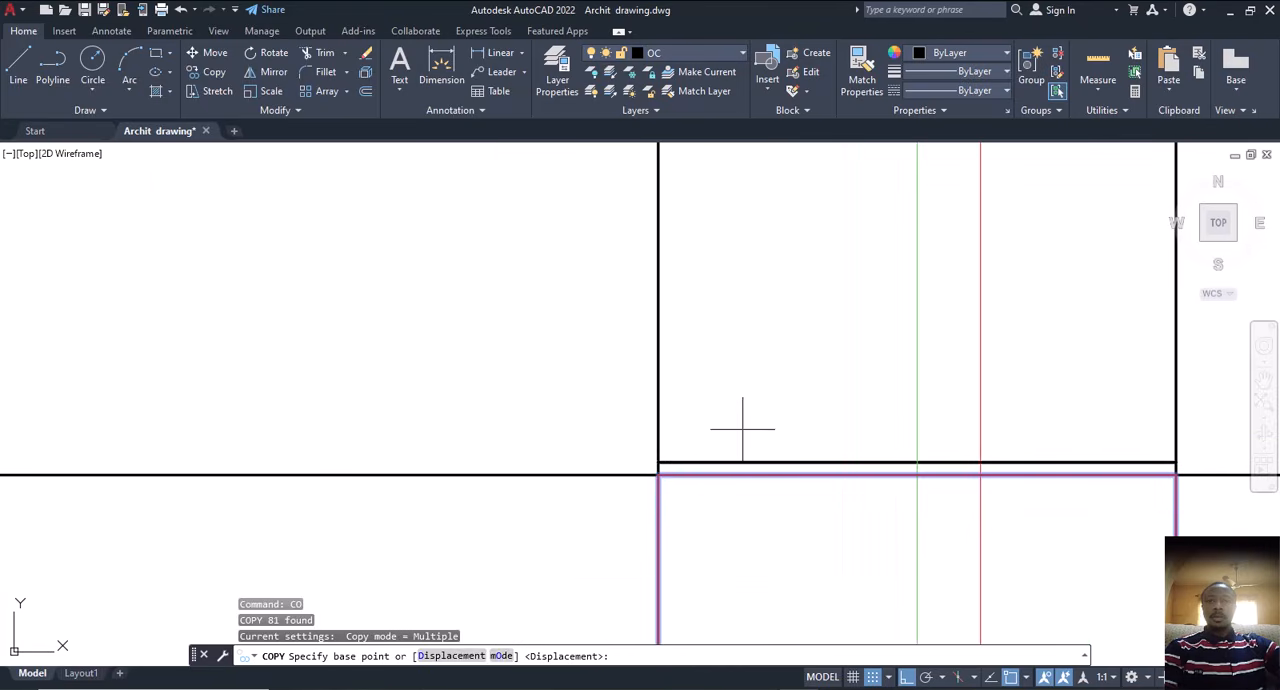
{"action": "scroll", "coordinate": [674, 474], "scroll_direction": "down", "scroll_amount": 5}
{"action": "scroll", "coordinate": [714, 456], "scroll_direction": "up", "scroll_amount": 3}
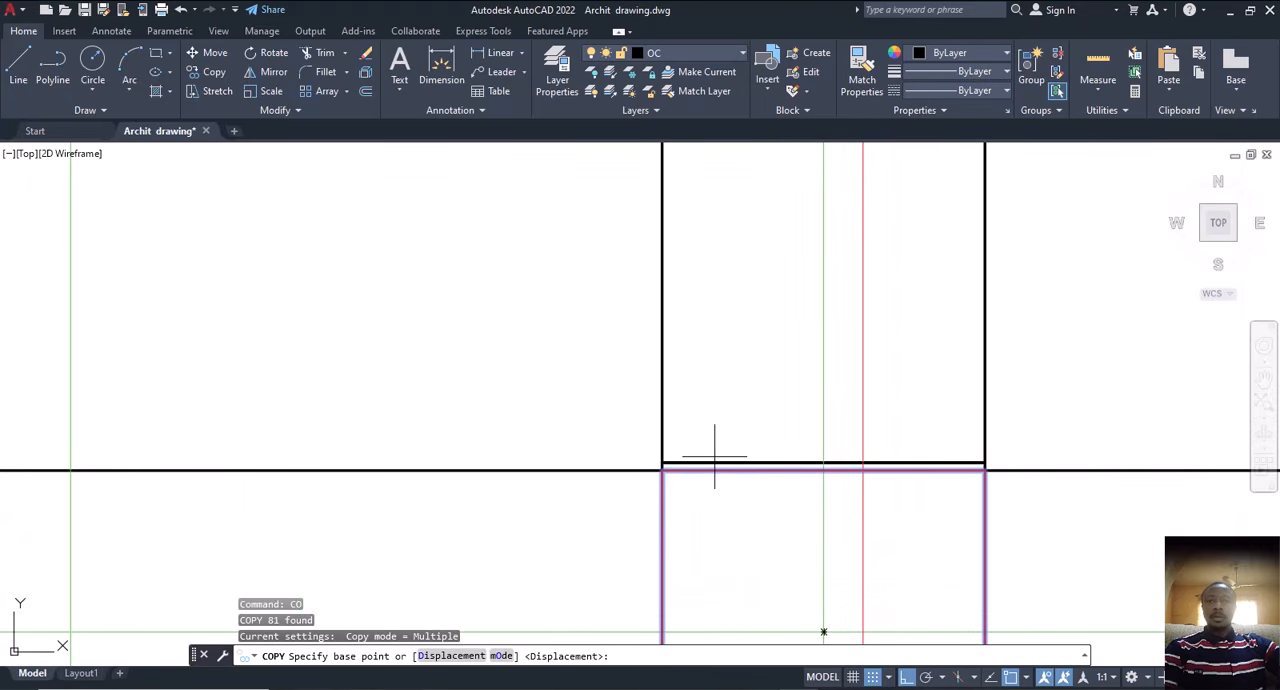
{"action": "scroll", "coordinate": [696, 444], "scroll_direction": "down", "scroll_amount": 2}
{"action": "scroll", "coordinate": [681, 461], "scroll_direction": "up", "scroll_amount": 2}
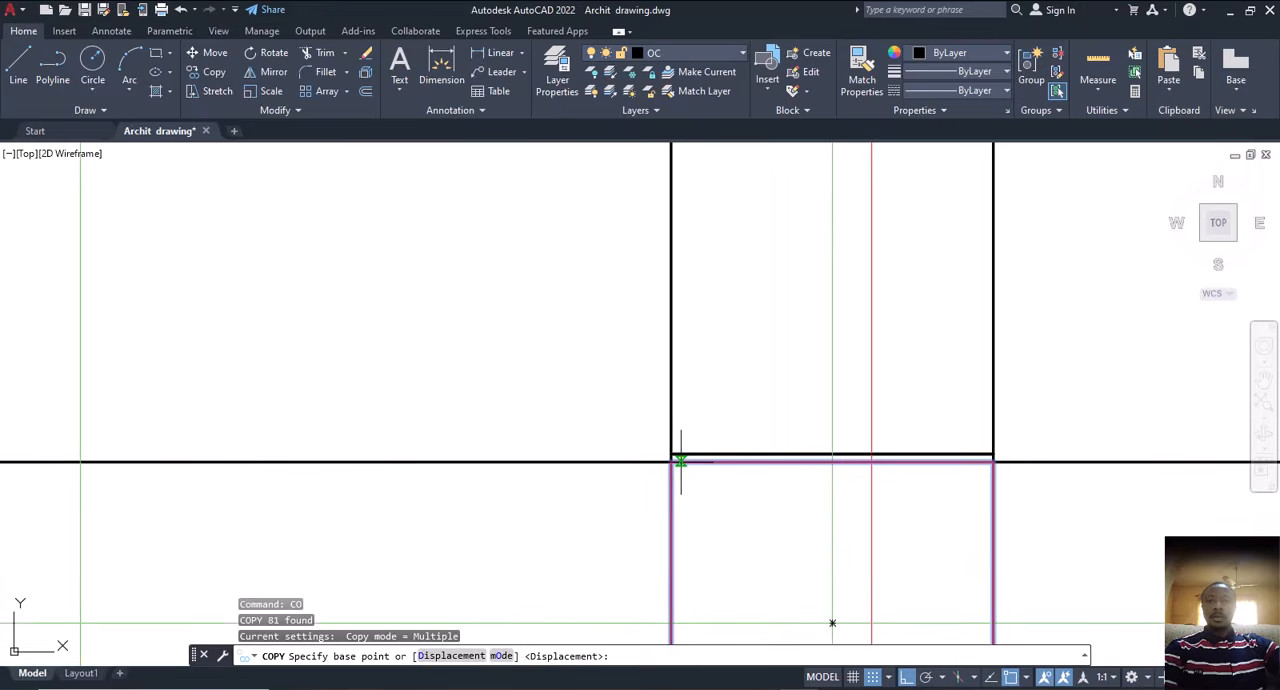
{"action": "scroll", "coordinate": [670, 457], "scroll_direction": "up", "scroll_amount": 2}
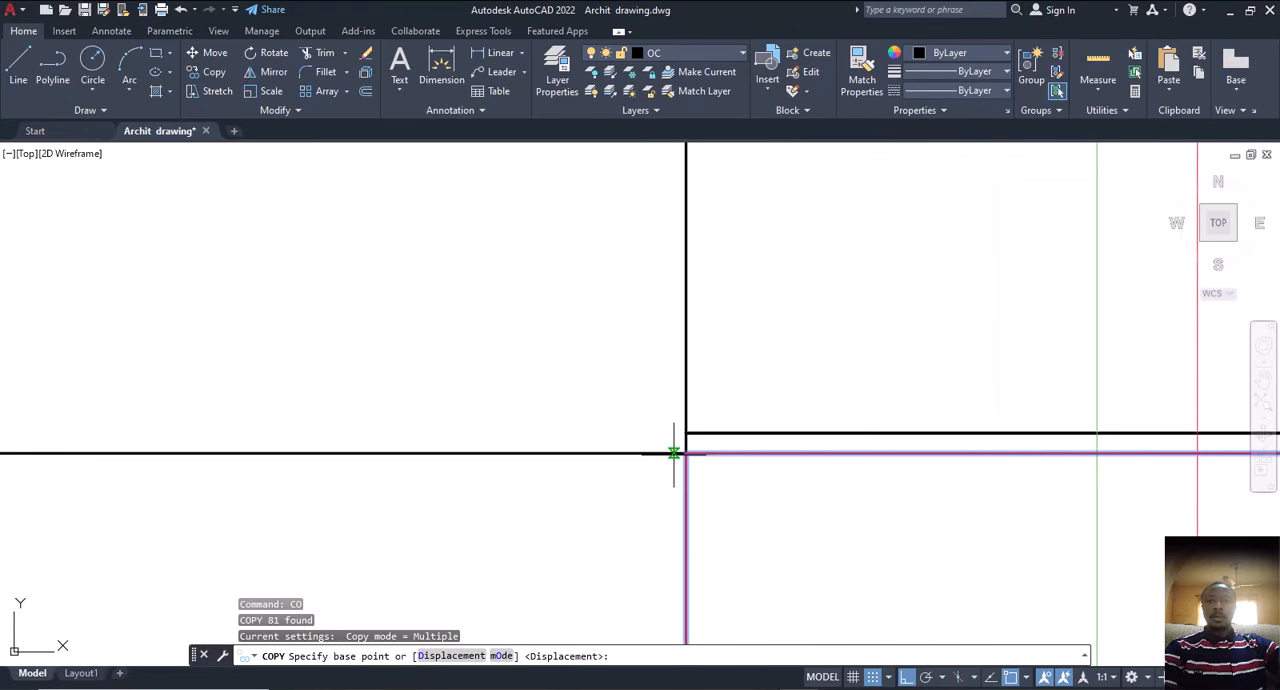
{"action": "scroll", "coordinate": [705, 455], "scroll_direction": "down", "scroll_amount": 5}
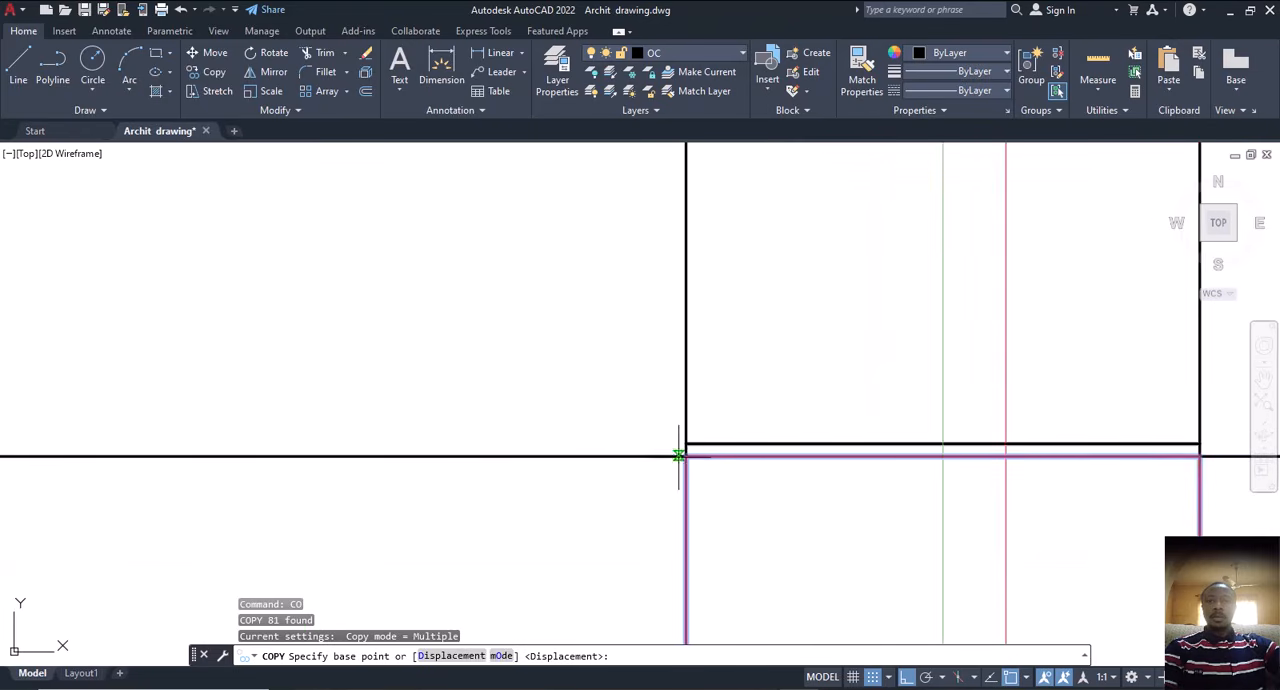
{"action": "scroll", "coordinate": [687, 459], "scroll_direction": "up", "scroll_amount": 2}
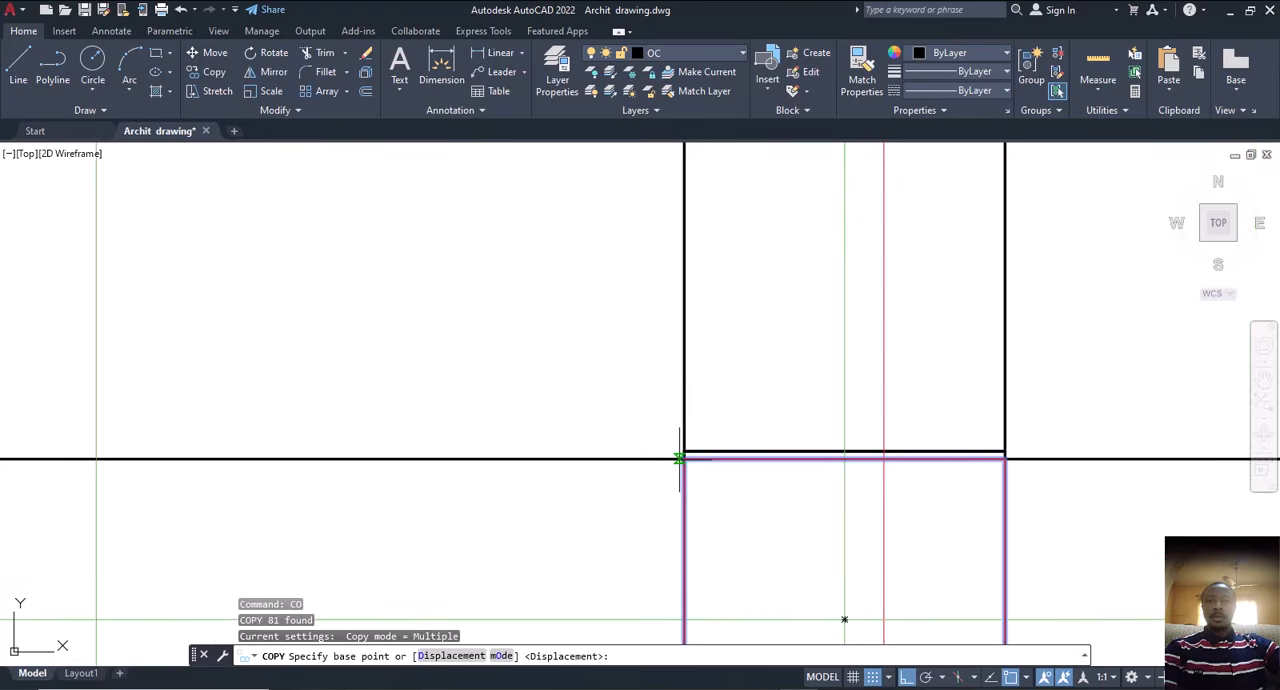
{"action": "scroll", "coordinate": [686, 459], "scroll_direction": "down", "scroll_amount": 2}
{"action": "scroll", "coordinate": [684, 464], "scroll_direction": "up", "scroll_amount": 1}
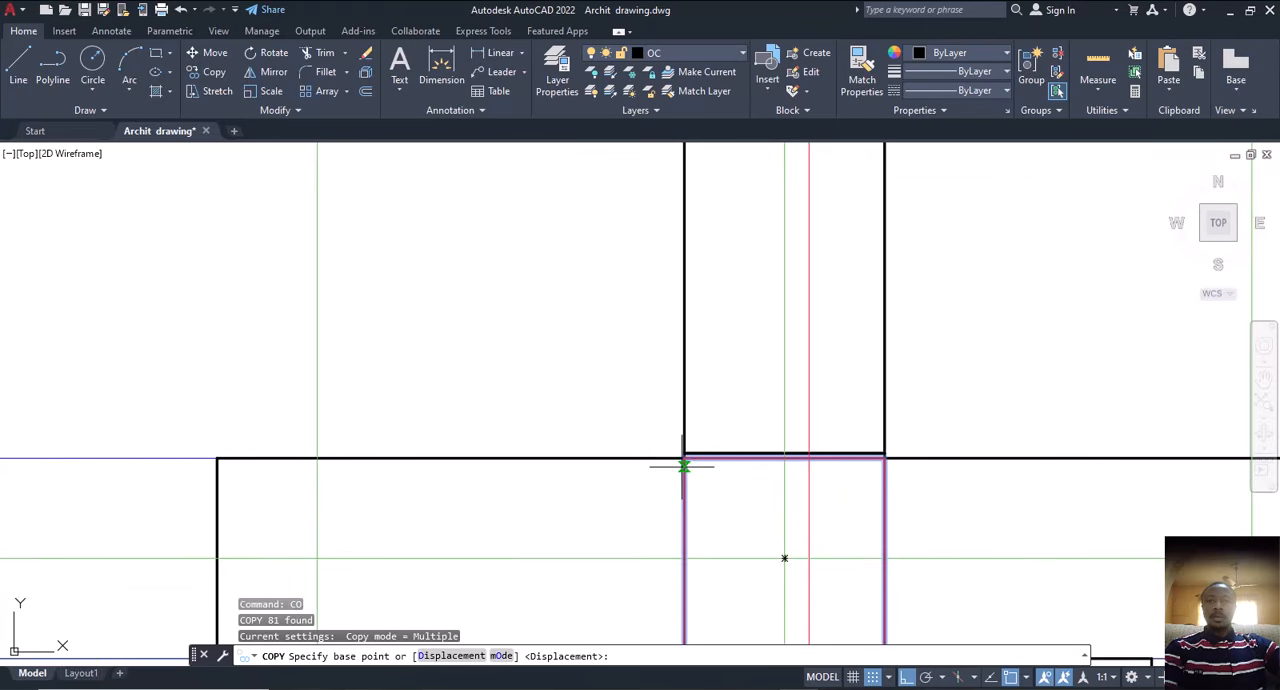
{"action": "left_click", "coordinate": [684, 458]}
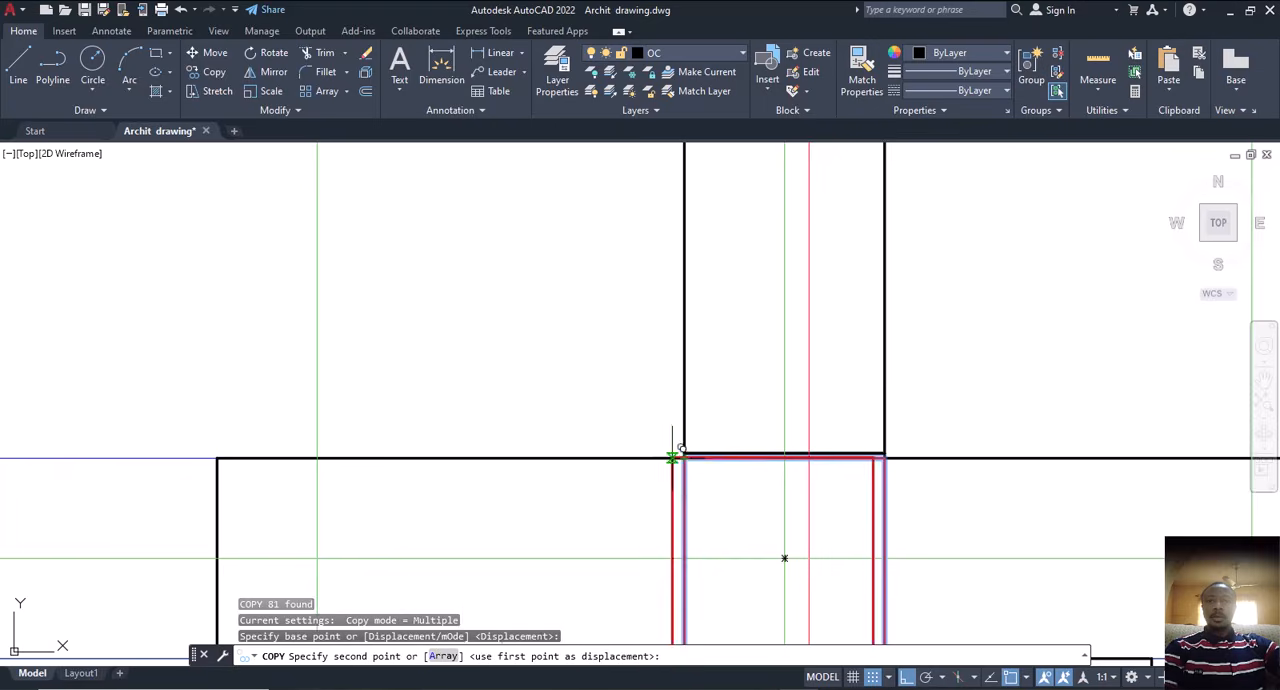
Step: Place the copied column squares on the second floor plan at the matching wall corner of the front central wall
{"action": "scroll", "coordinate": [600, 430], "scroll_direction": "down", "scroll_amount": 10}
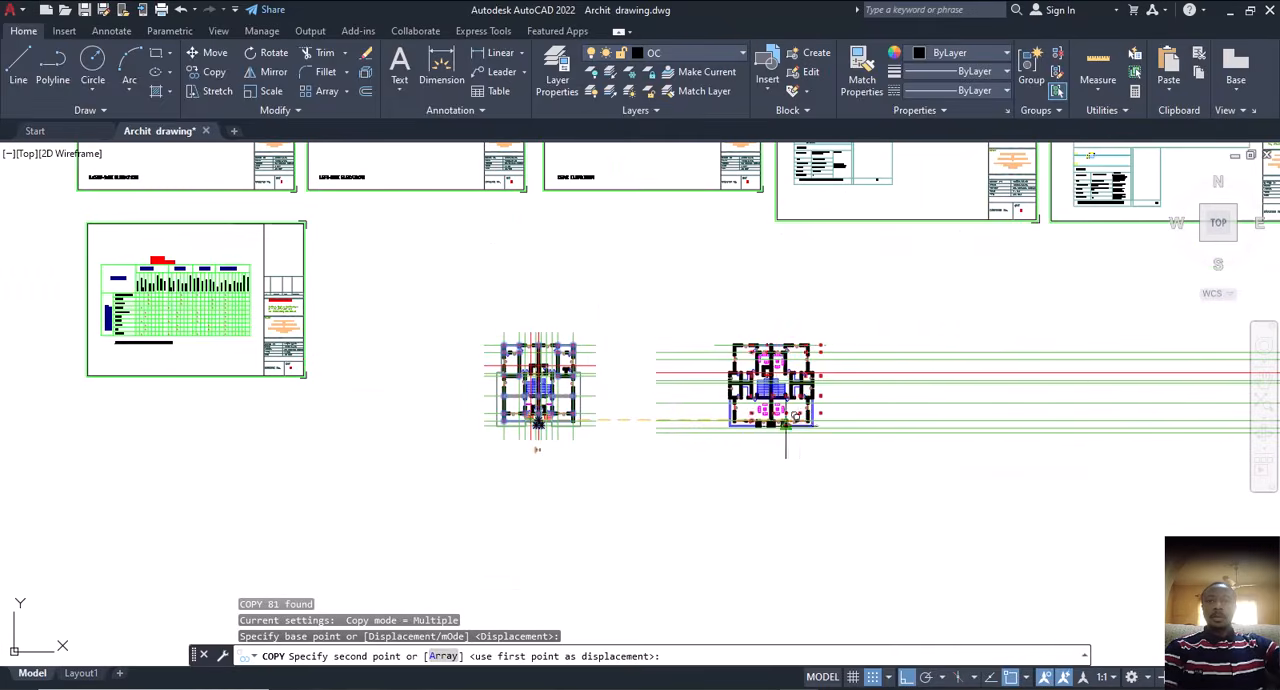
{"action": "scroll", "coordinate": [724, 462], "scroll_direction": "up", "scroll_amount": 10}
{"action": "scroll", "coordinate": [741, 432], "scroll_direction": "up", "scroll_amount": 2}
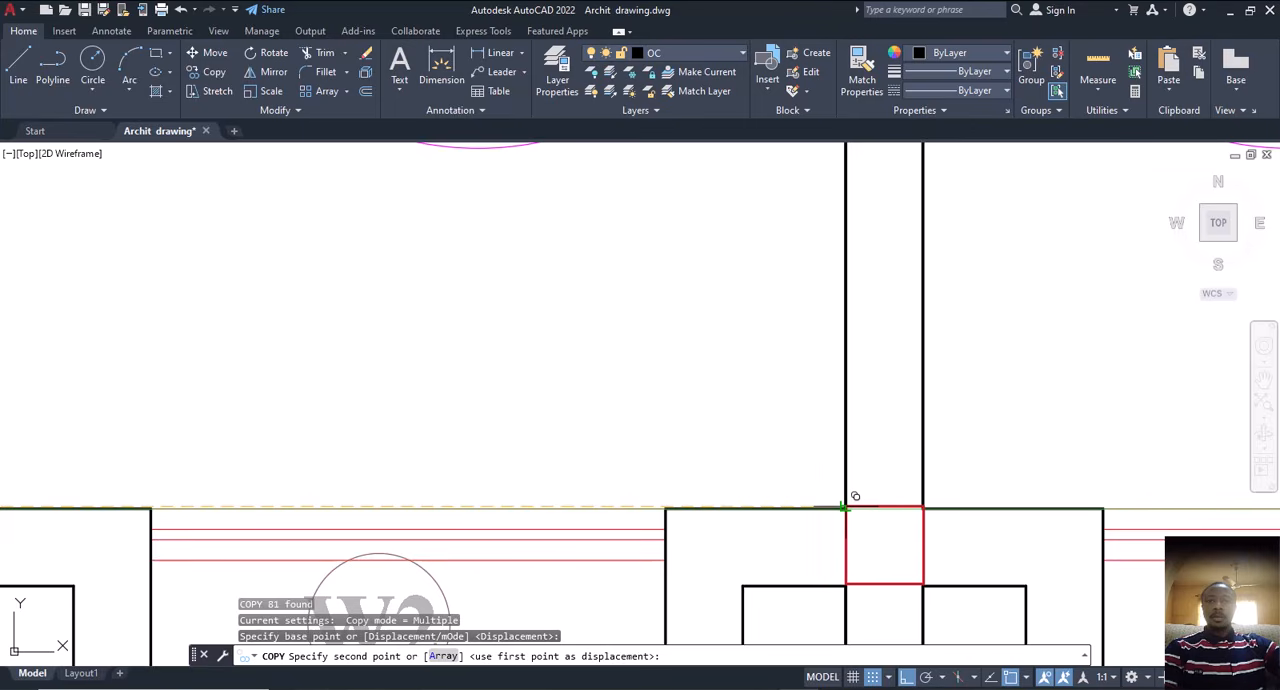
{"action": "scroll", "coordinate": [845, 508], "scroll_direction": "up", "scroll_amount": 2}
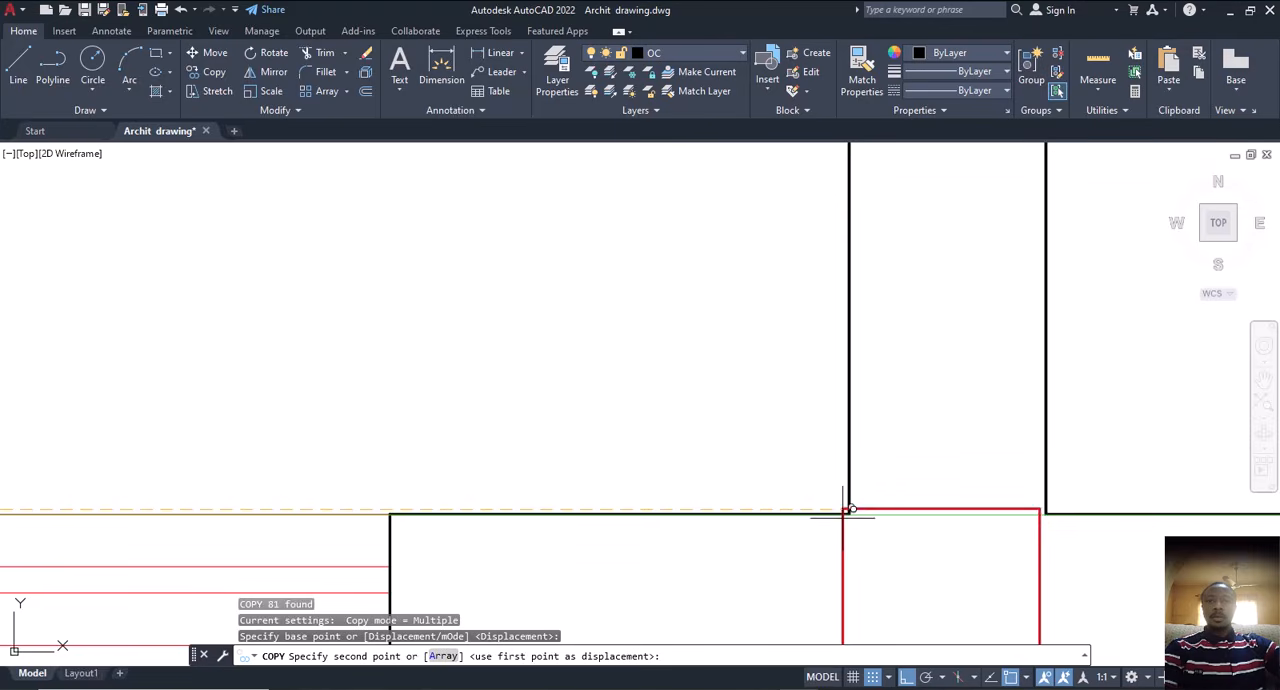
{"action": "scroll", "coordinate": [858, 498], "scroll_direction": "down", "scroll_amount": 2}
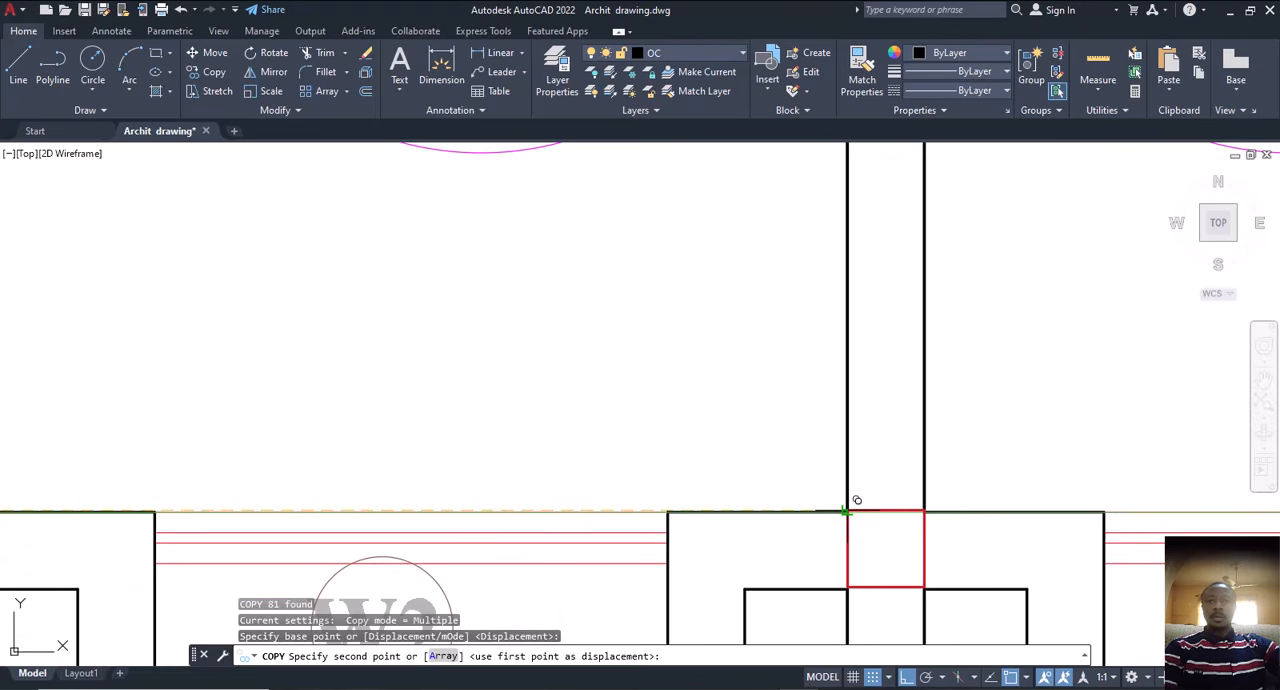
{"action": "left_click", "coordinate": [846, 508]}
{"action": "scroll", "coordinate": [830, 508], "scroll_direction": "down", "scroll_amount": 5}
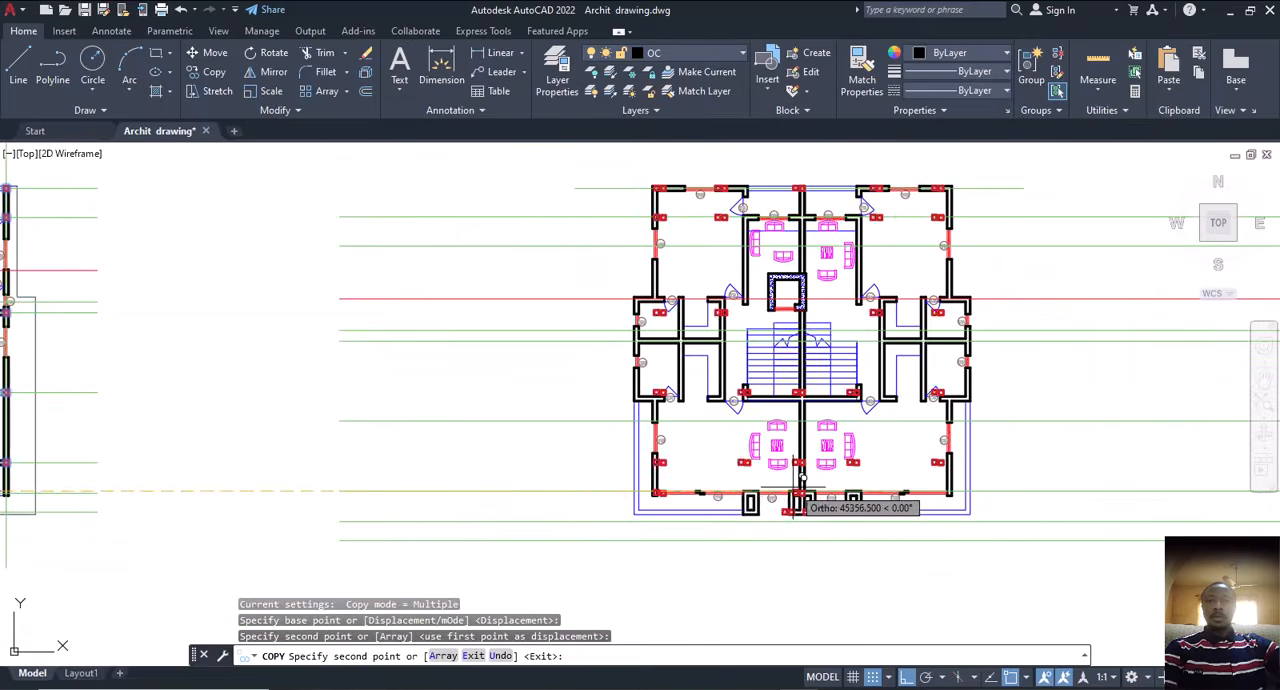
{"action": "key", "text": "Escape"}
Step: Examine how the copied column squares fit the second floor plan's walls in the side rooms, around the stairs and along the front
{"action": "middle_click_drag", "start_coordinate": [768, 447], "coordinate": [739, 441]}
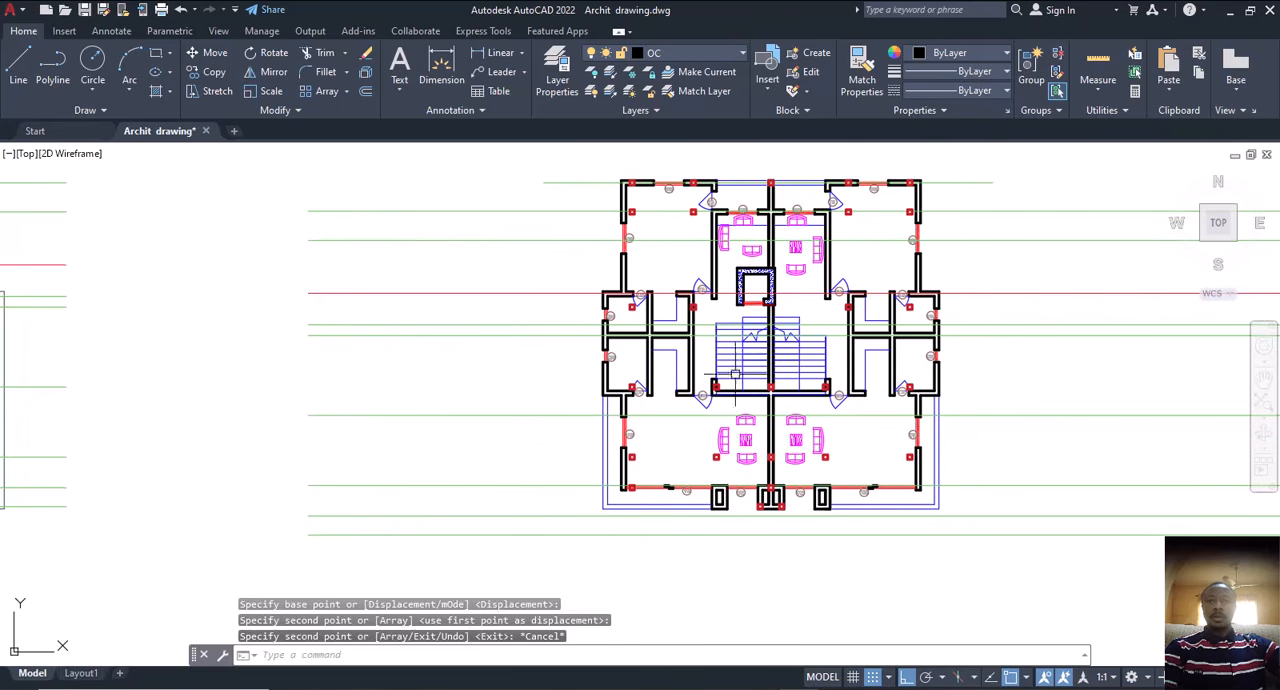
{"action": "middle_click_drag", "start_coordinate": [735, 373], "coordinate": [735, 416]}
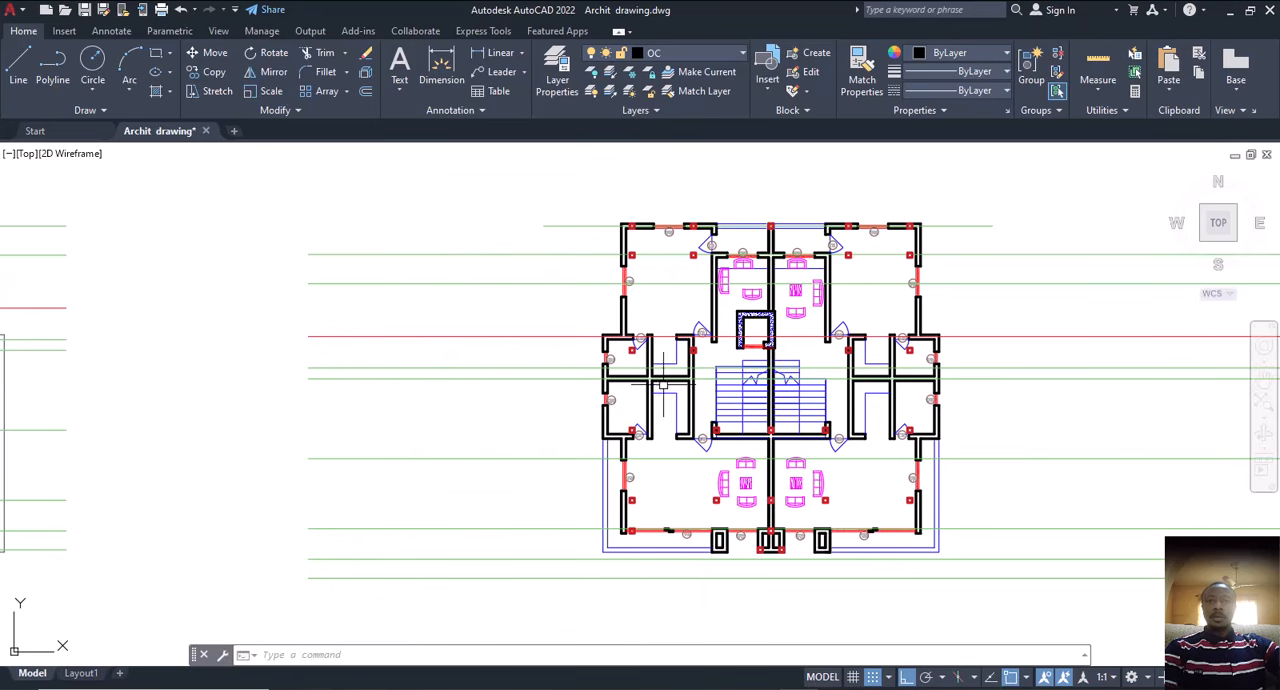
{"action": "scroll", "coordinate": [700, 380], "scroll_direction": "up", "scroll_amount": 2}
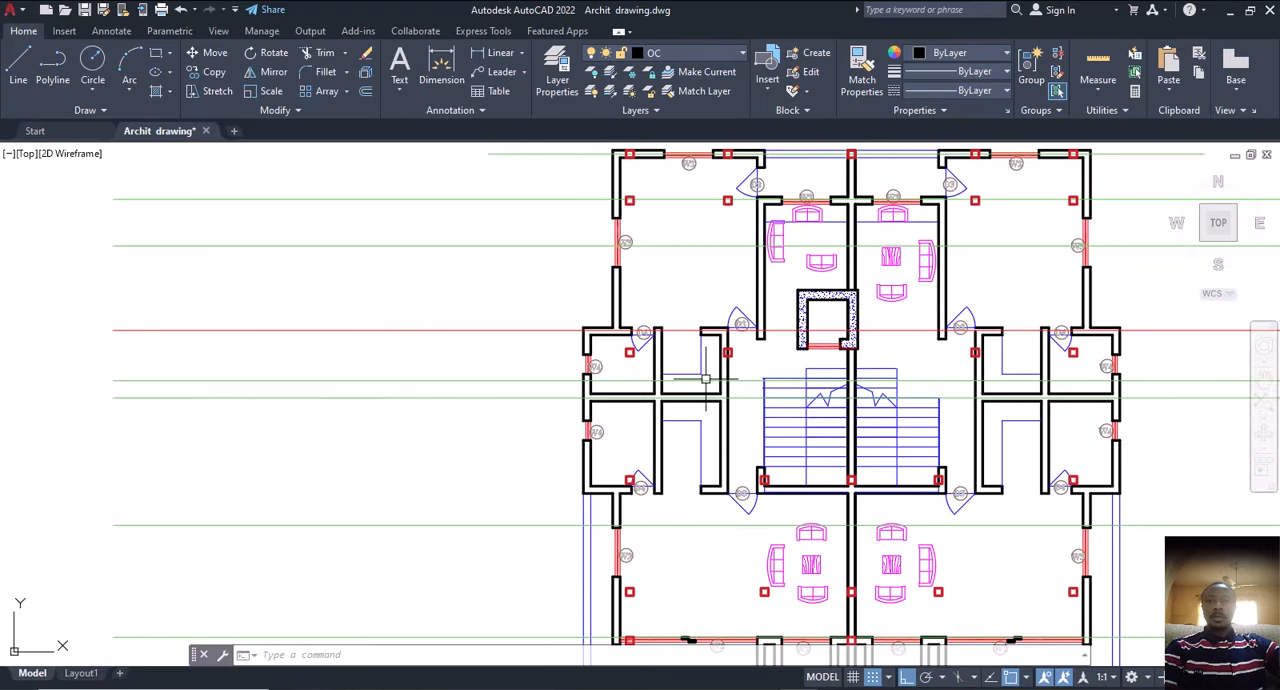
{"action": "mouse_move", "coordinate": [714, 369]}
{"action": "middle_mouse_down"}
{"action": "mouse_move", "coordinate": [708, 381]}
{"action": "mouse_move", "coordinate": [715, 372]}
{"action": "middle_mouse_up"}
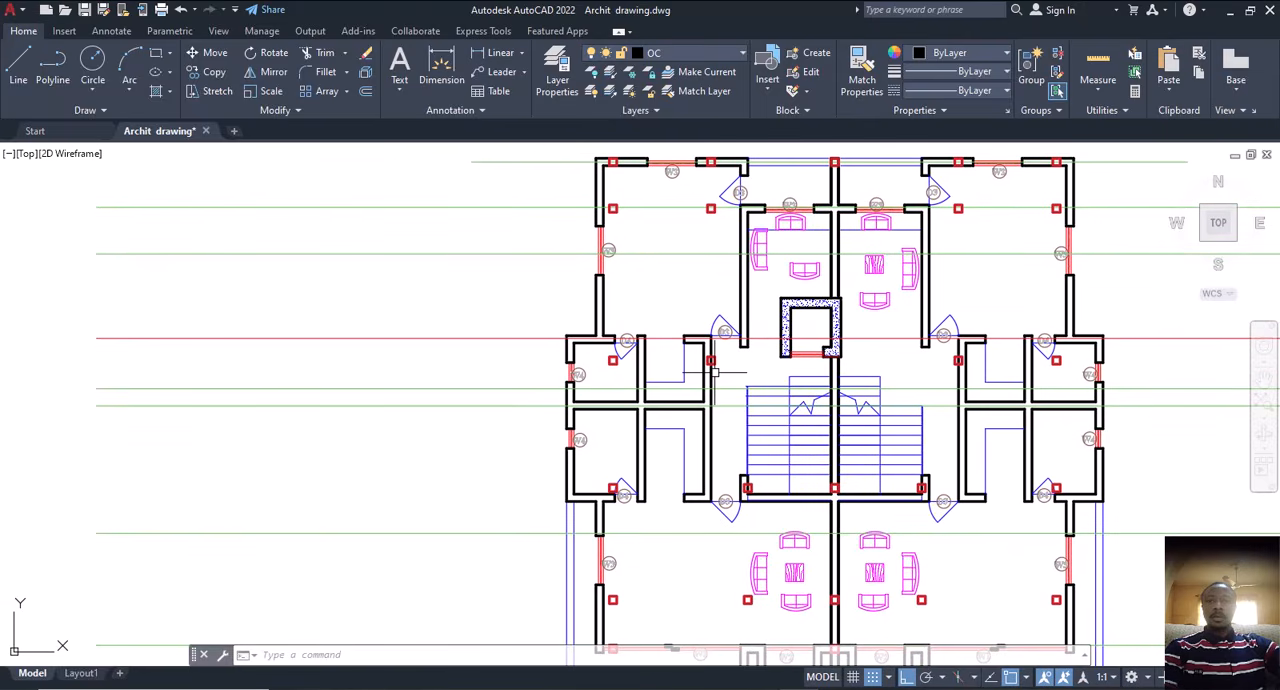
{"action": "scroll", "coordinate": [731, 487], "scroll_direction": "down", "scroll_amount": 4}
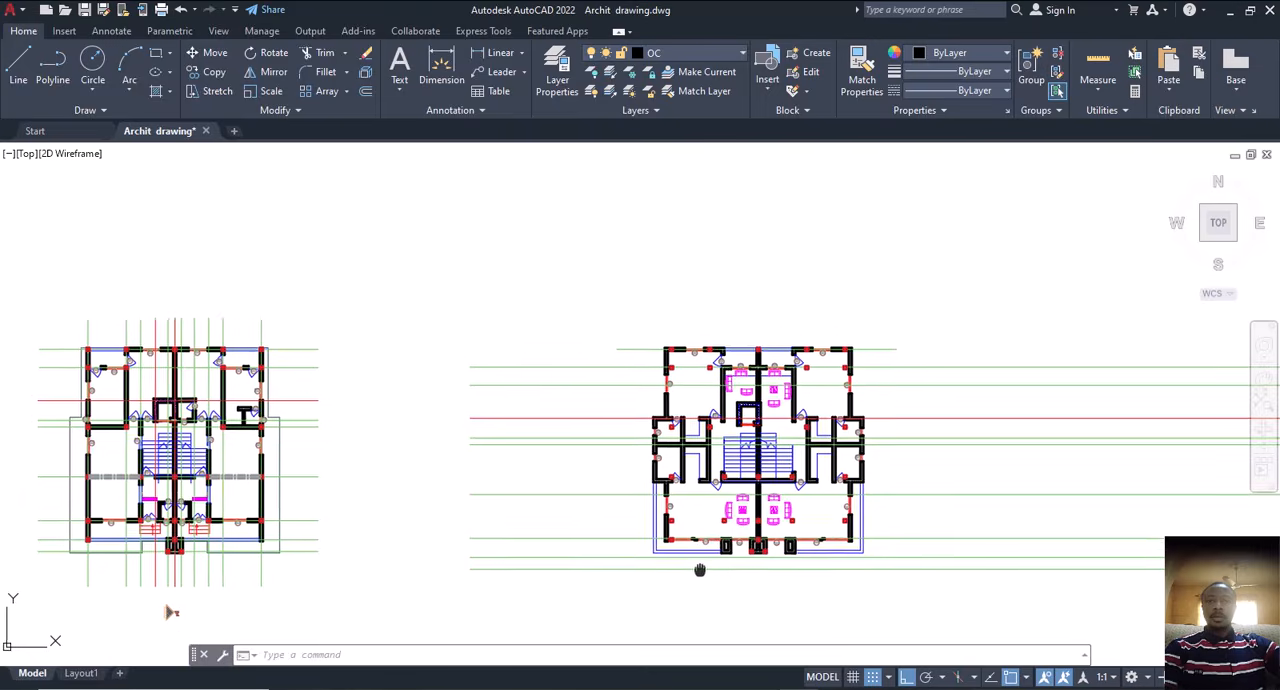
{"action": "scroll", "coordinate": [684, 516], "scroll_direction": "up", "scroll_amount": 4}
{"action": "scroll", "coordinate": [616, 545], "scroll_direction": "up", "scroll_amount": 3}
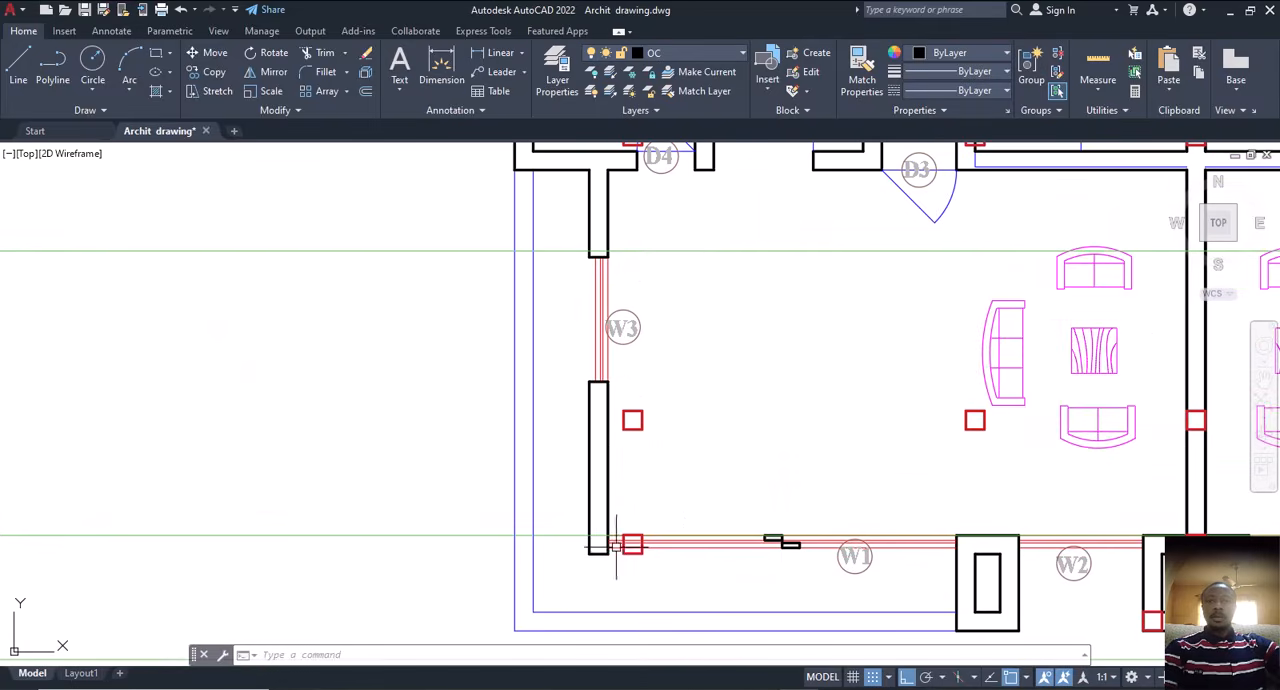
{"action": "scroll", "coordinate": [633, 545], "scroll_direction": "down", "scroll_amount": 2}
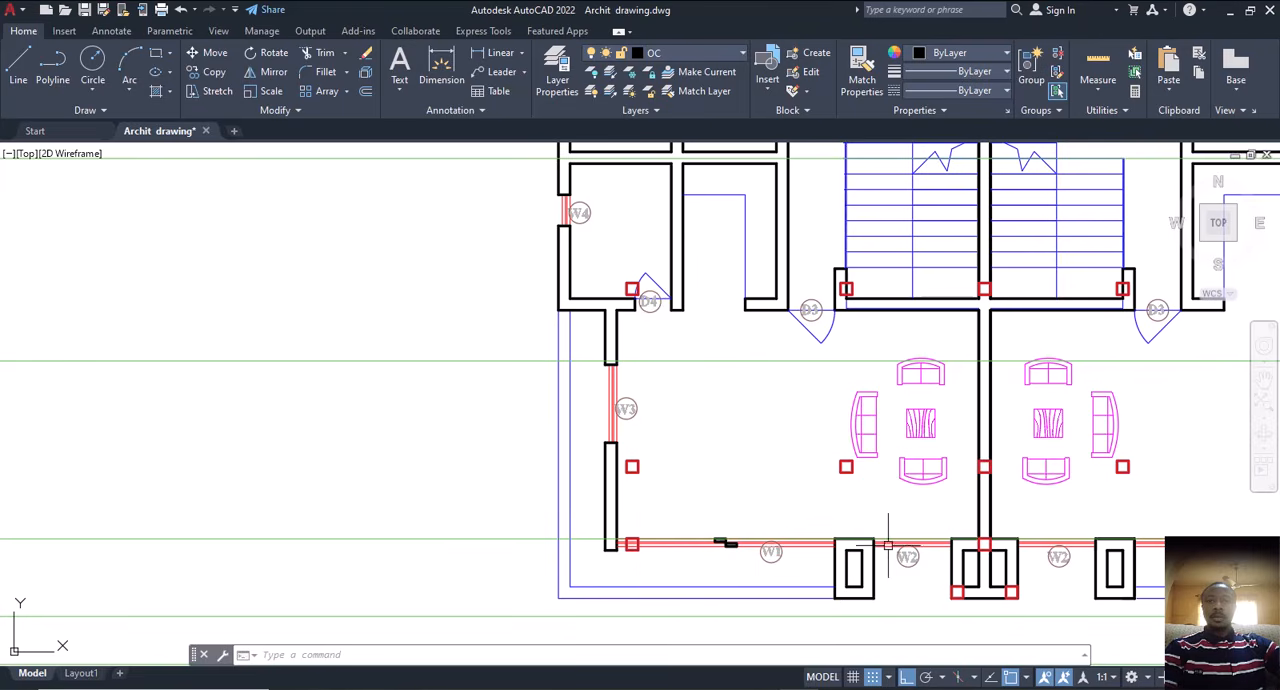
{"action": "middle_click_drag", "start_coordinate": [1003, 553], "coordinate": [499, 523]}
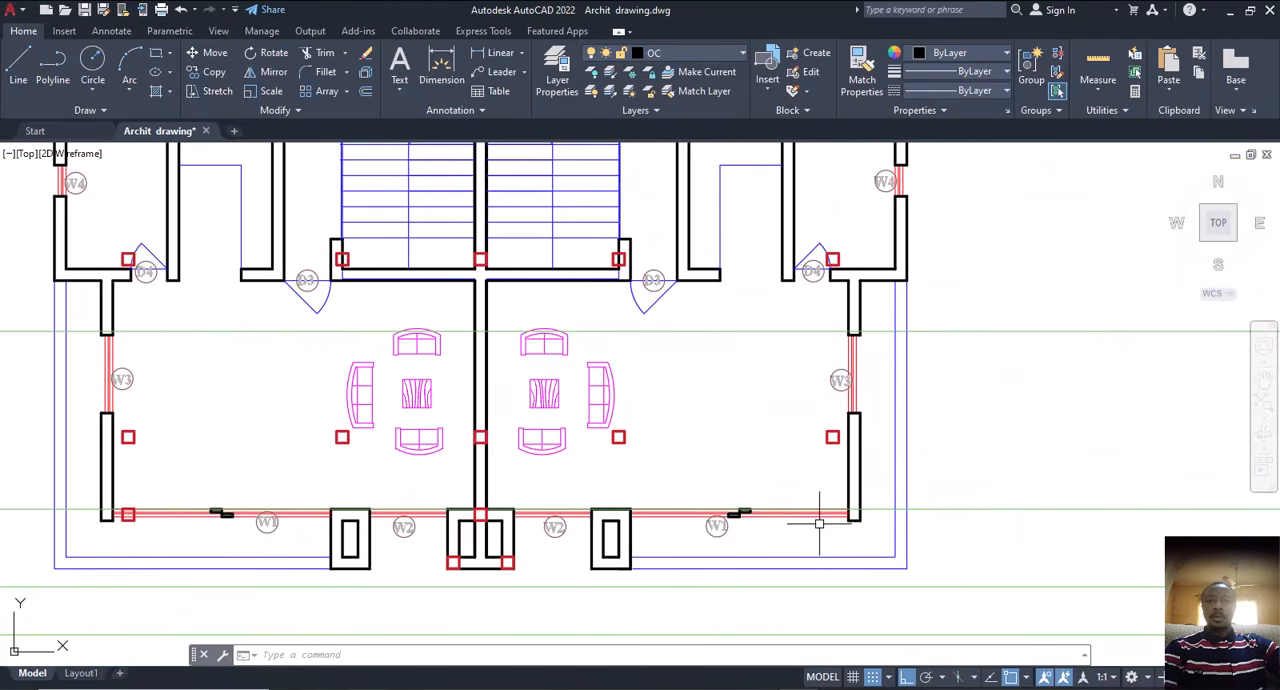
{"action": "scroll", "coordinate": [823, 517], "scroll_direction": "down", "scroll_amount": 4}
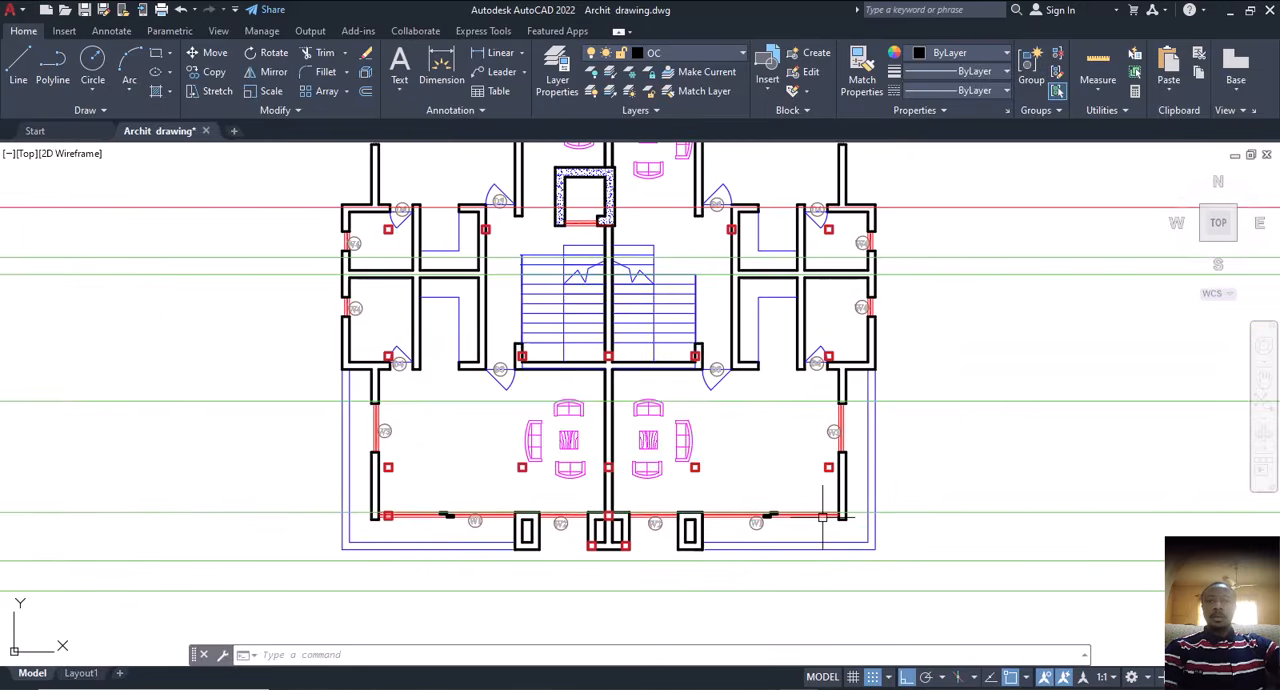
Step: Copy the first floor plan's front-left corner column square, from its centre, onto the centre-line intersection at the front-right wall corner
{"action": "middle_click_drag", "start_coordinate": [343, 514], "coordinate": [771, 503]}
{"action": "scroll", "coordinate": [720, 500], "scroll_direction": "down", "scroll_amount": 2}
{"action": "scroll", "coordinate": [461, 493], "scroll_direction": "up", "scroll_amount": 5}
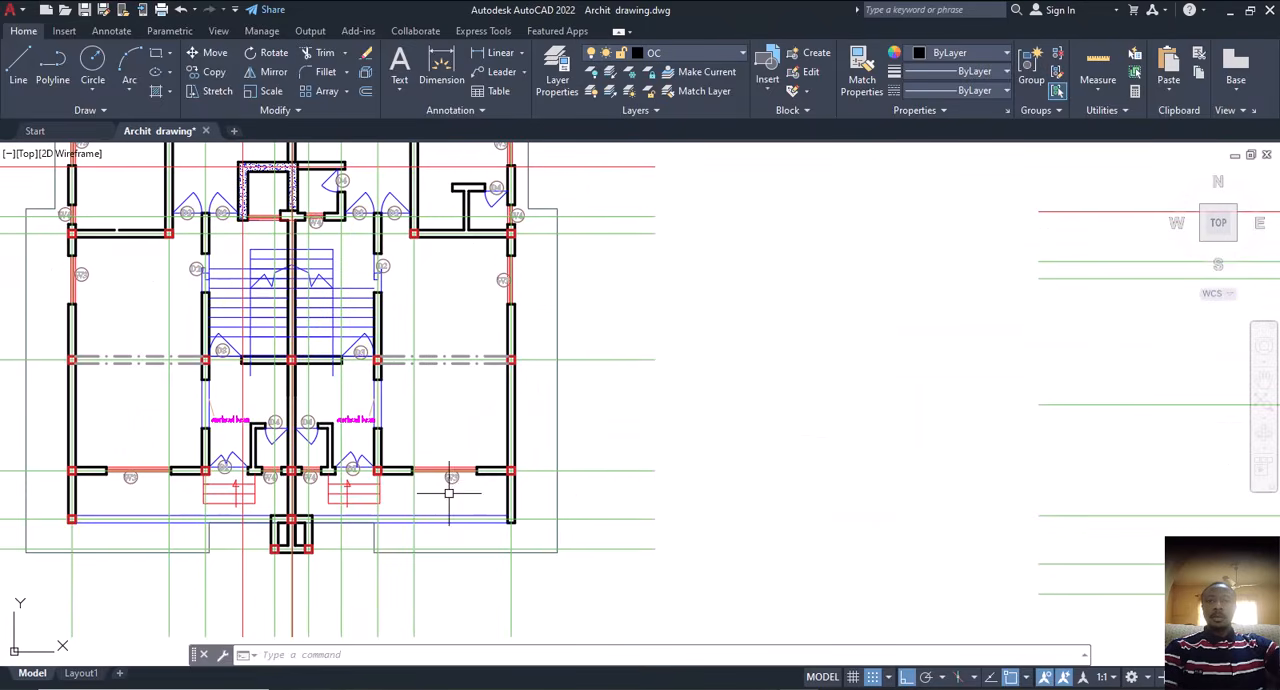
{"action": "middle_click_drag", "start_coordinate": [451, 495], "coordinate": [674, 480]}
{"action": "scroll", "coordinate": [300, 500], "scroll_direction": "up", "scroll_amount": 4}
{"action": "scroll", "coordinate": [300, 500], "scroll_direction": "up", "scroll_amount": 2}
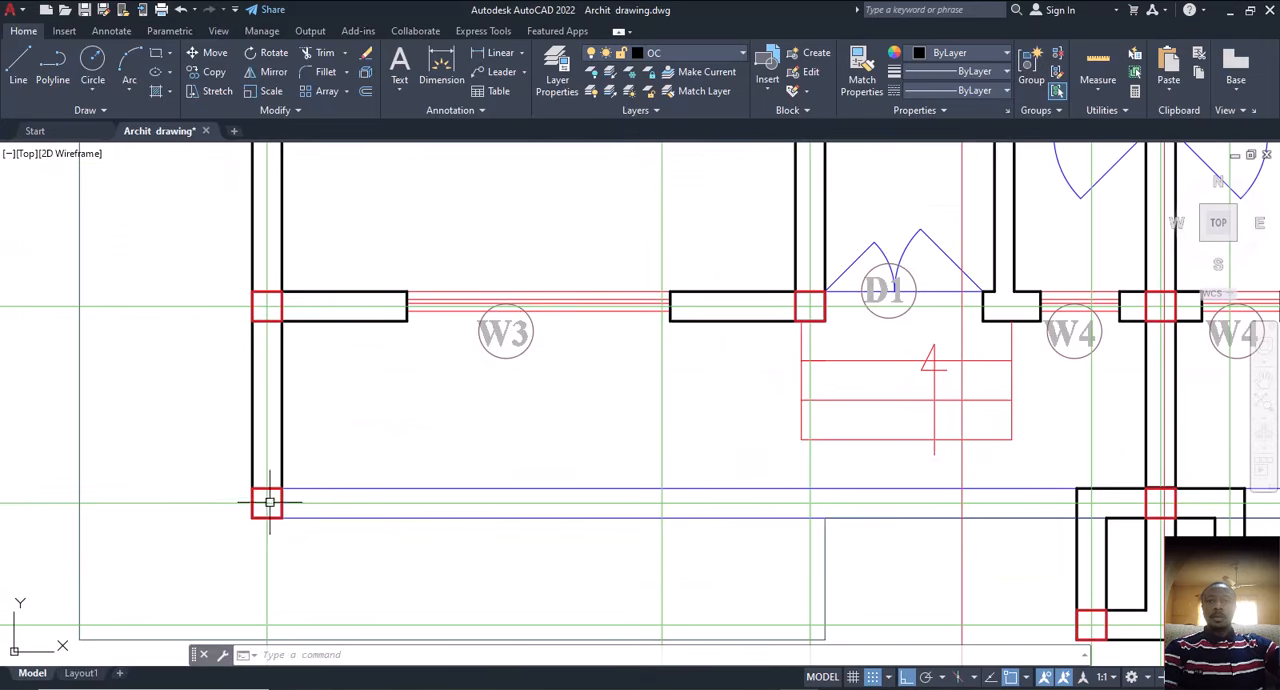
{"action": "left_click", "coordinate": [283, 508]}
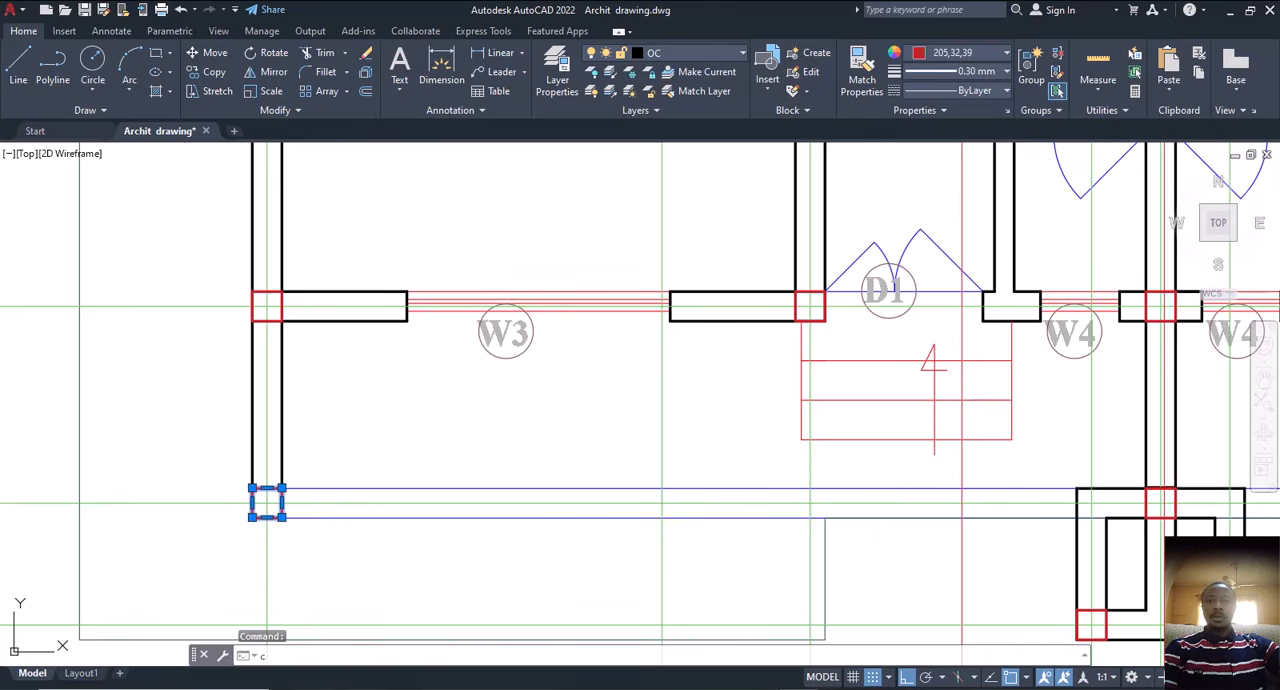
{"action": "type", "text": "cp"}
{"action": "key", "text": "Return"}
{"action": "left_click", "coordinate": [267, 503]}
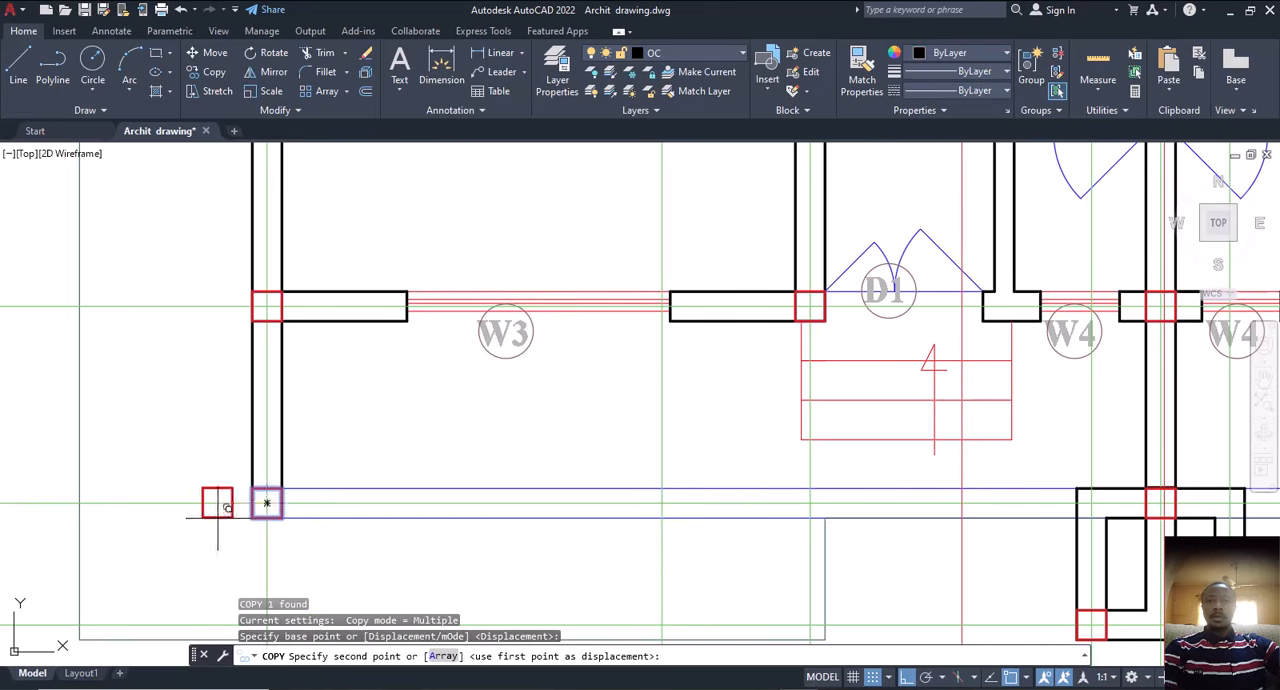
{"action": "scroll", "coordinate": [267, 503], "scroll_direction": "down", "scroll_amount": 4}
{"action": "scroll", "coordinate": [1016, 507], "scroll_direction": "up", "scroll_amount": 4}
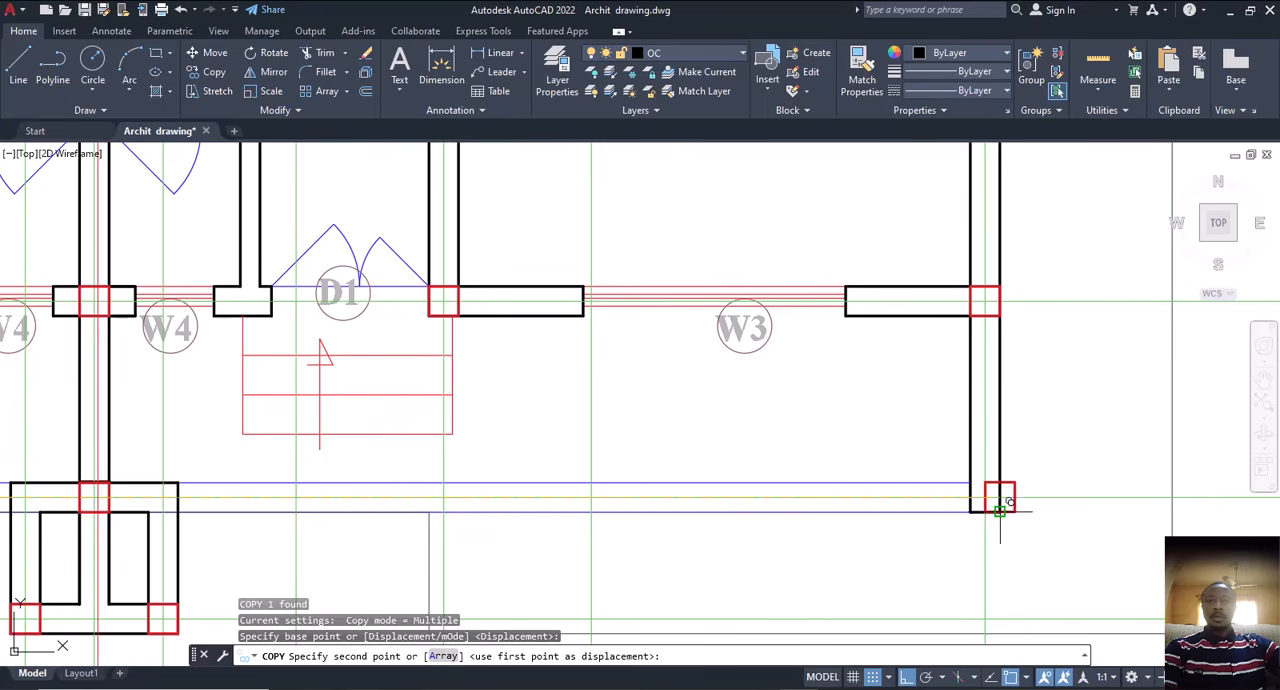
{"action": "left_click", "coordinate": [985, 497]}
{"action": "key", "text": "Escape"}
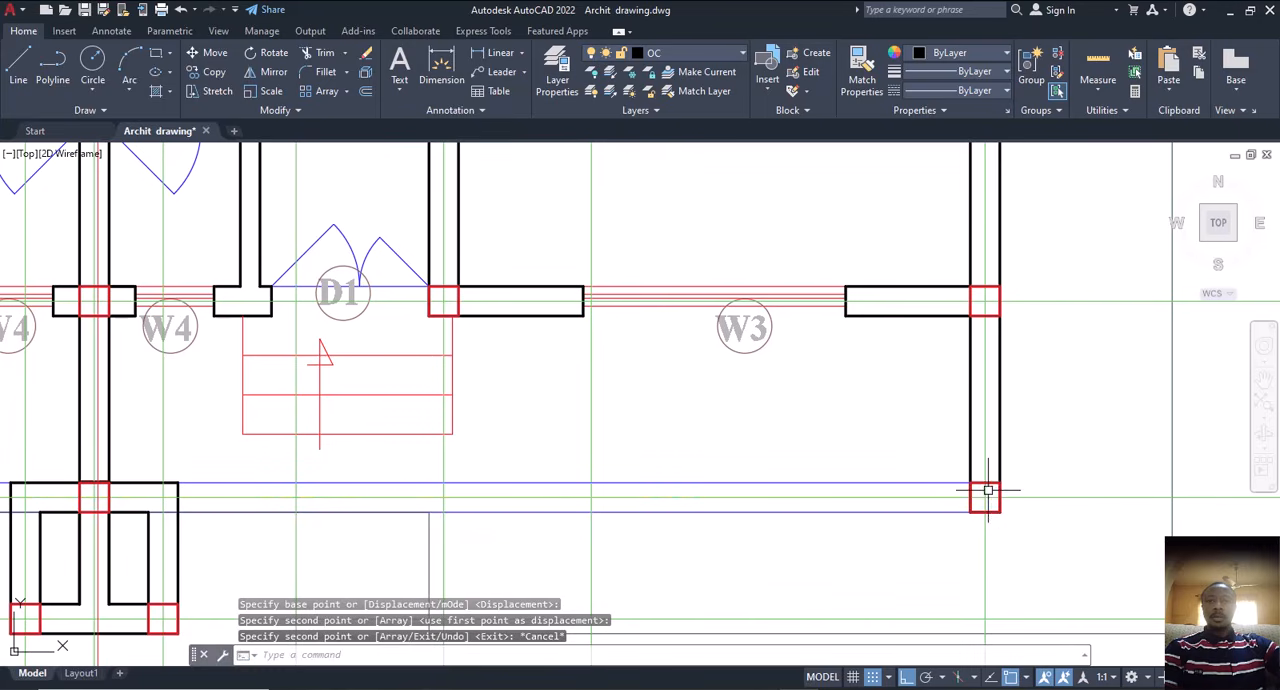
Step: Copy the first floor's front-right column square onto the second floor plan, using the matching inner corner of the front central wall as reference
{"action": "left_click", "coordinate": [985, 485]}
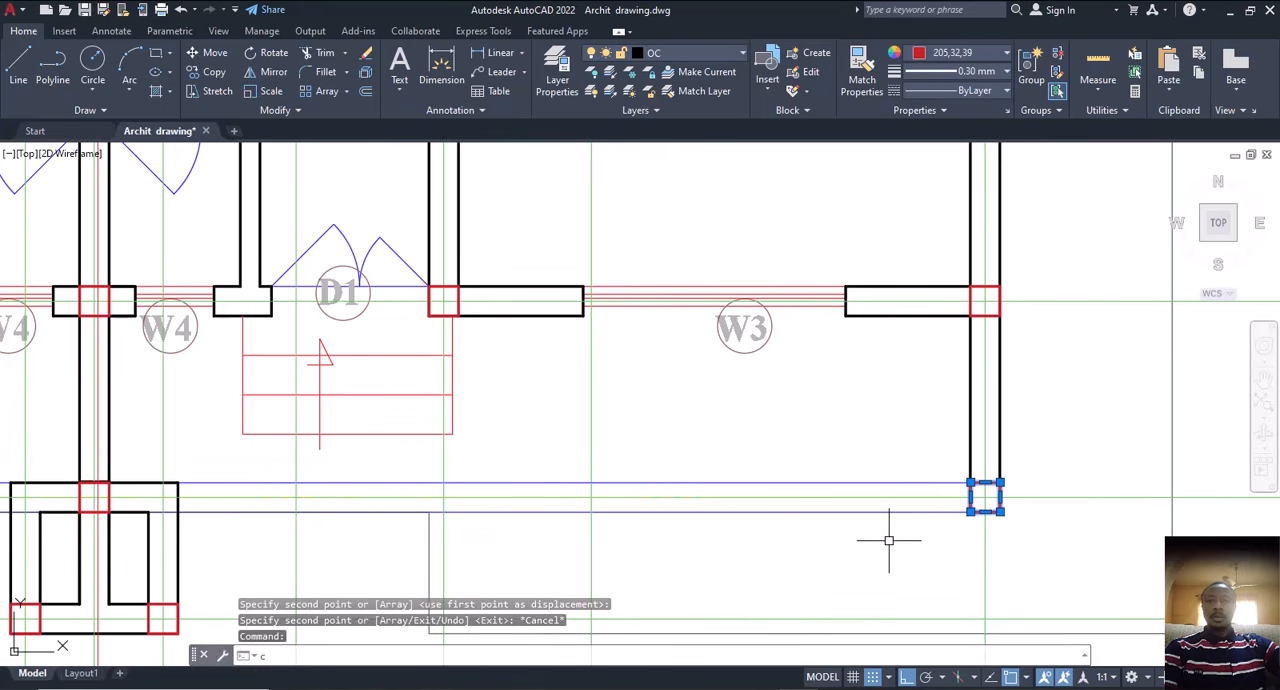
{"action": "type", "text": "co"}
{"action": "key", "text": "Return"}
{"action": "scroll", "coordinate": [628, 517], "scroll_direction": "down", "scroll_amount": 2}
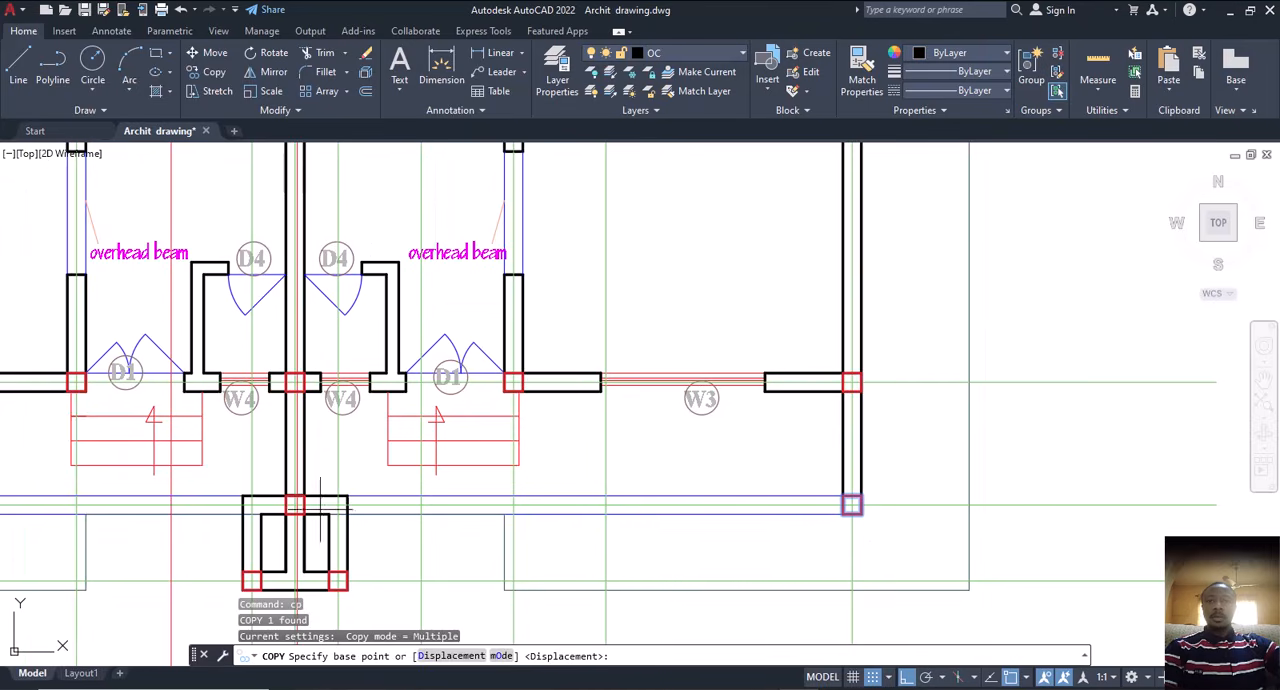
{"action": "middle_click_drag", "start_coordinate": [277, 545], "coordinate": [326, 467]}
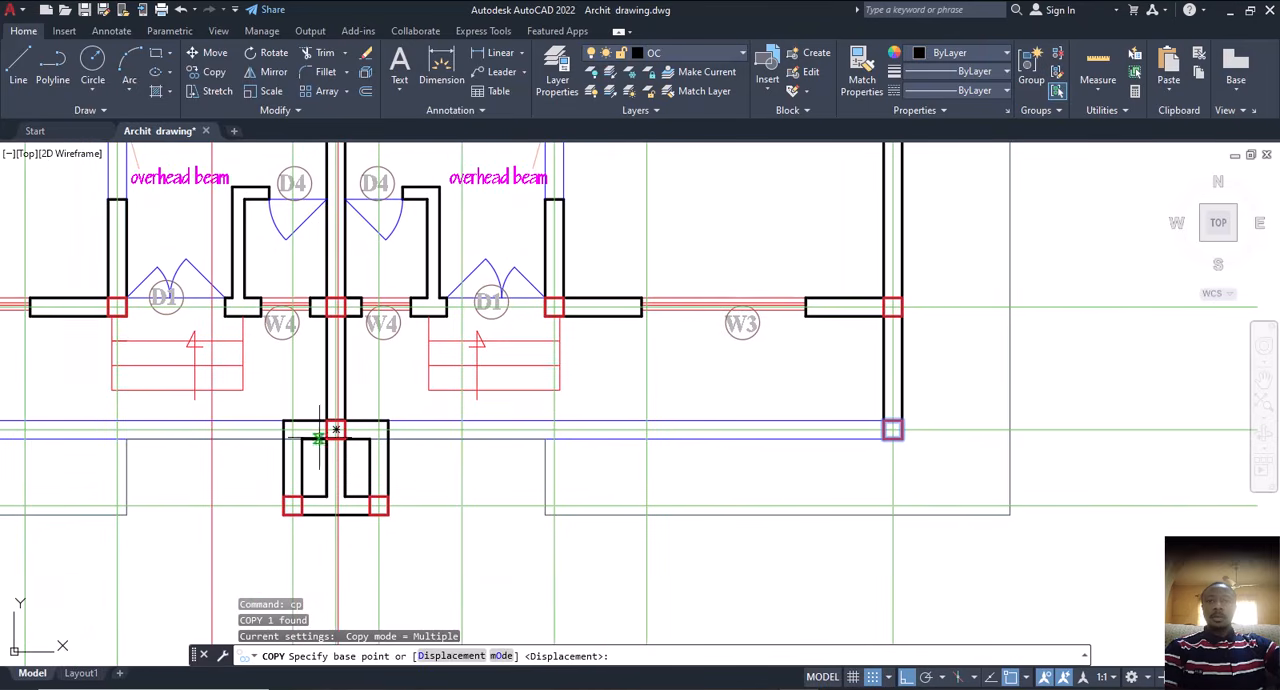
{"action": "left_click", "coordinate": [326, 497]}
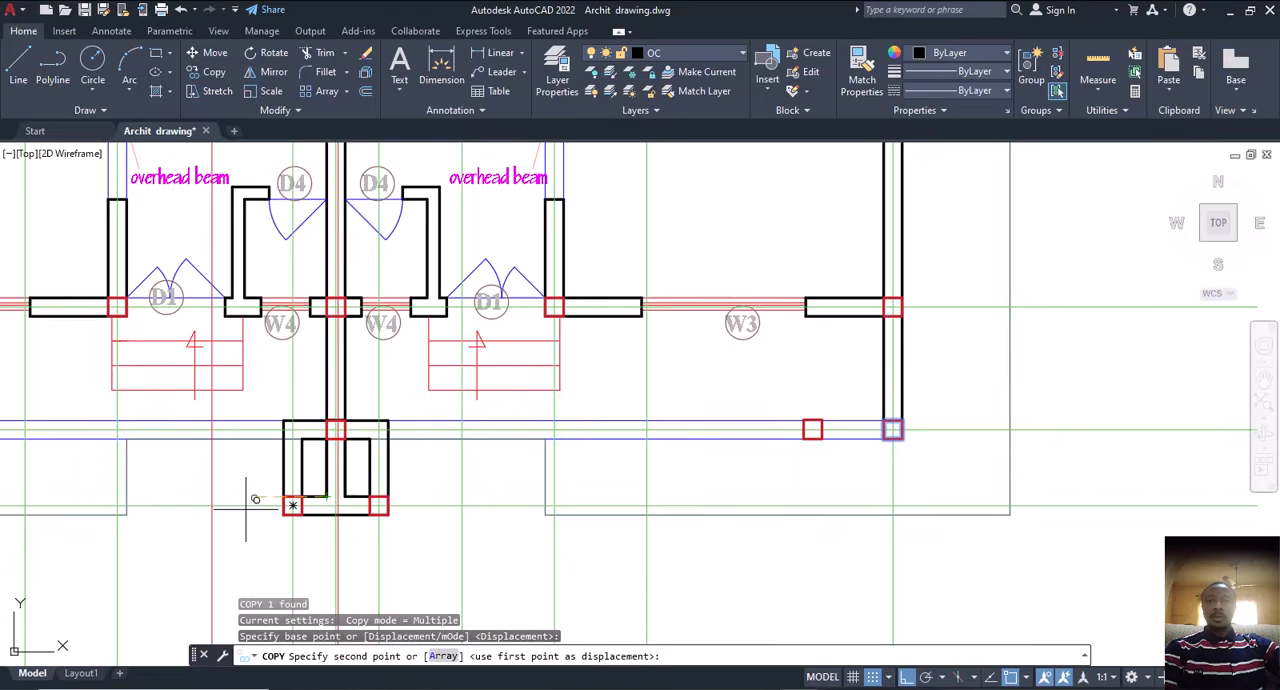
{"action": "scroll", "coordinate": [251, 500], "scroll_direction": "down", "scroll_amount": 3}
{"action": "scroll", "coordinate": [657, 507], "scroll_direction": "up", "scroll_amount": 5}
{"action": "scroll", "coordinate": [667, 488], "scroll_direction": "up", "scroll_amount": 6}
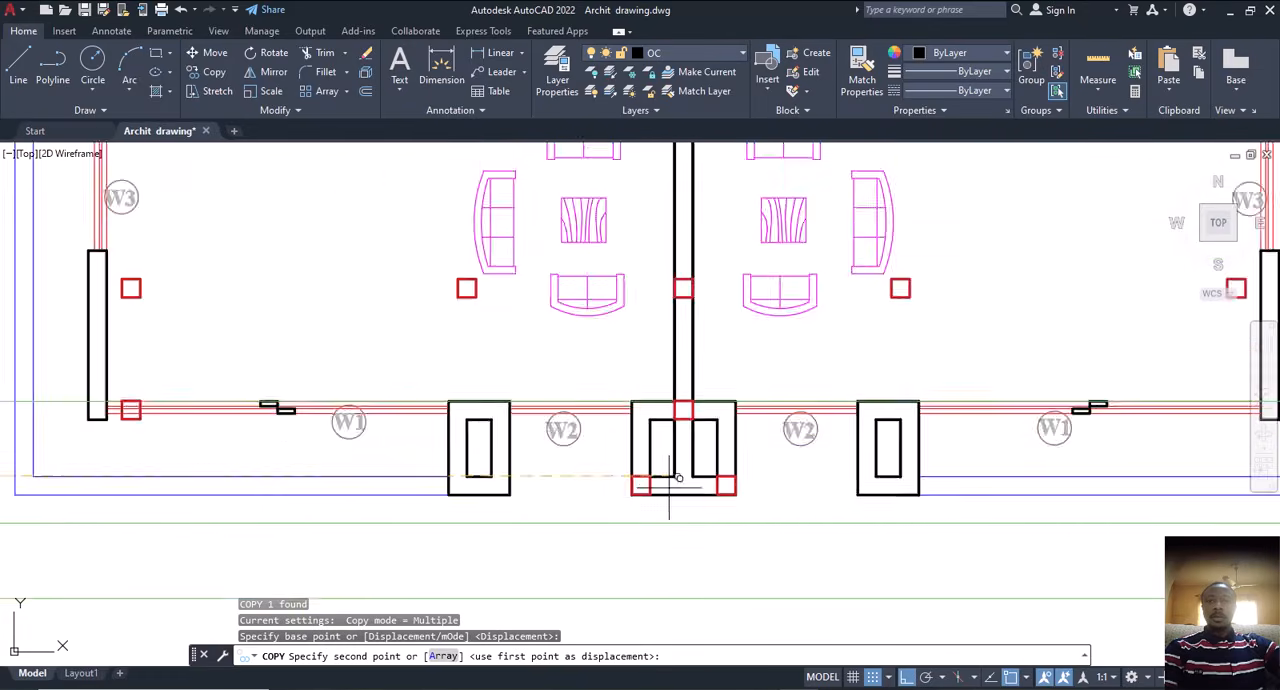
{"action": "left_click", "coordinate": [678, 470]}
{"action": "scroll", "coordinate": [655, 480], "scroll_direction": "down", "scroll_amount": 5}
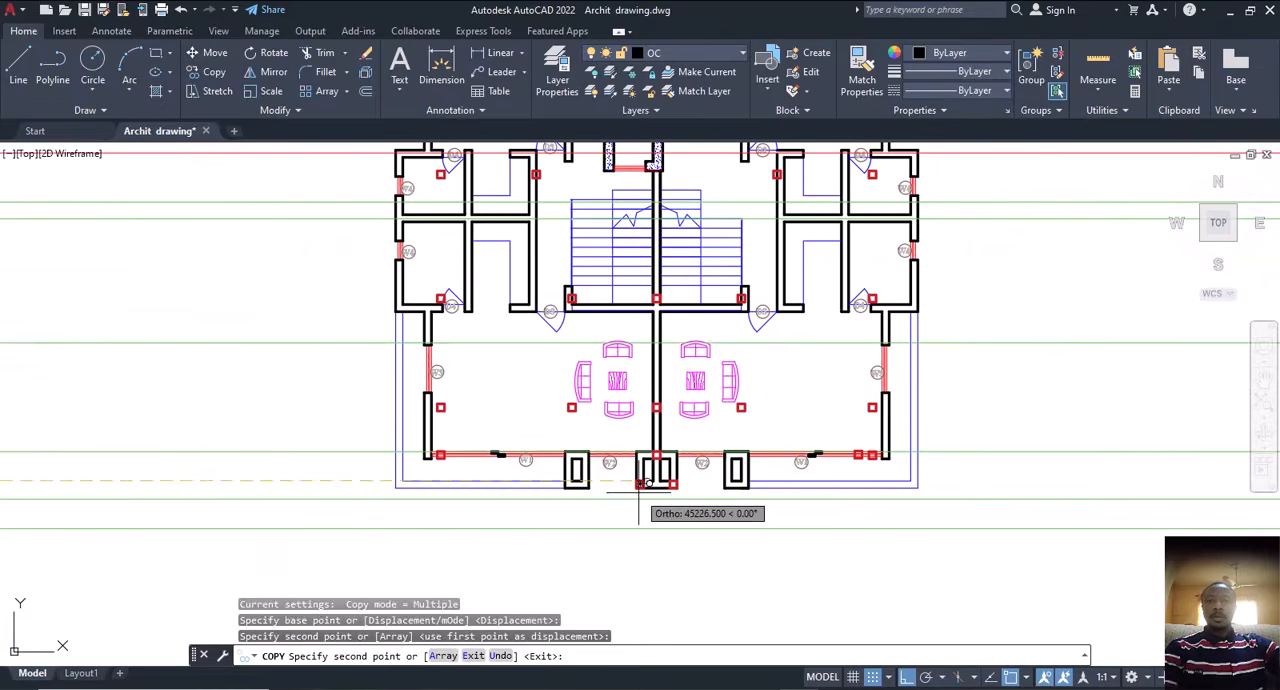
{"action": "key", "text": "Escape"}
Step: Examine how the front corner column squares sit against the second floor's wall ends and compare them with the first floor plan
{"action": "scroll", "coordinate": [869, 462], "scroll_direction": "up", "scroll_amount": 4}
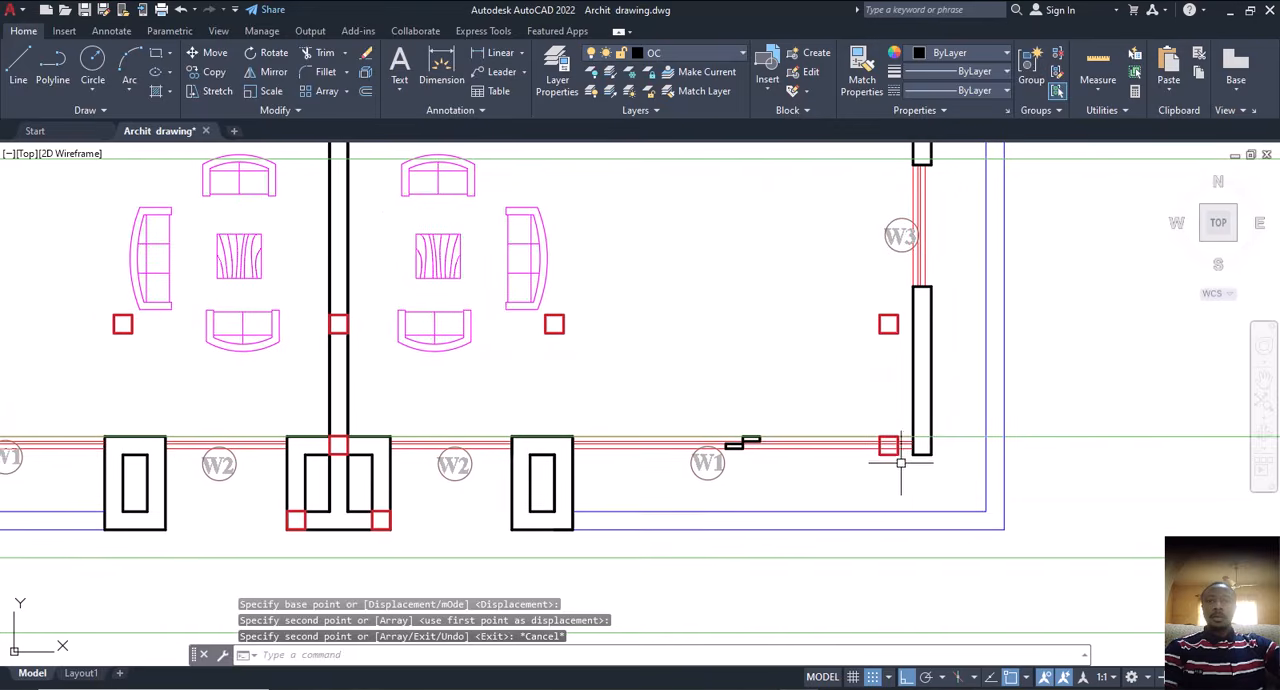
{"action": "scroll", "coordinate": [900, 456], "scroll_direction": "down", "scroll_amount": 2}
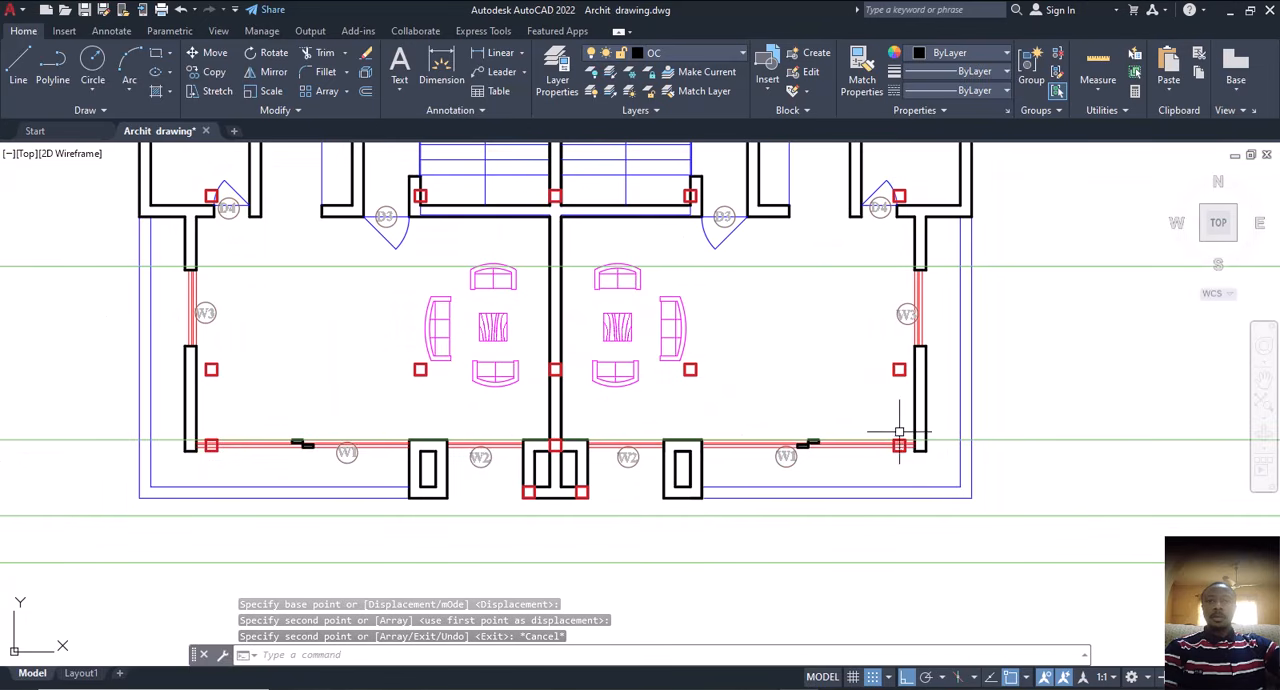
{"action": "middle_click_drag", "start_coordinate": [900, 443], "coordinate": [972, 443]}
{"action": "middle_click_drag", "start_coordinate": [253, 441], "coordinate": [395, 447]}
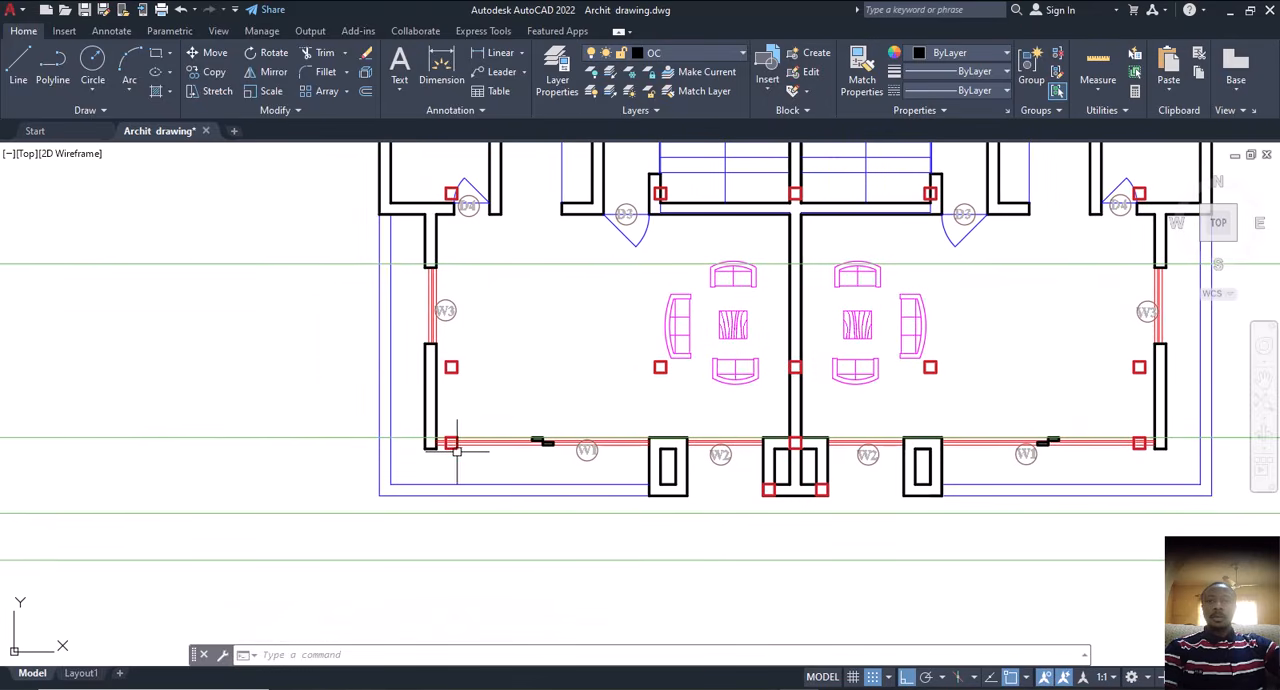
{"action": "scroll", "coordinate": [458, 453], "scroll_direction": "up", "scroll_amount": 2}
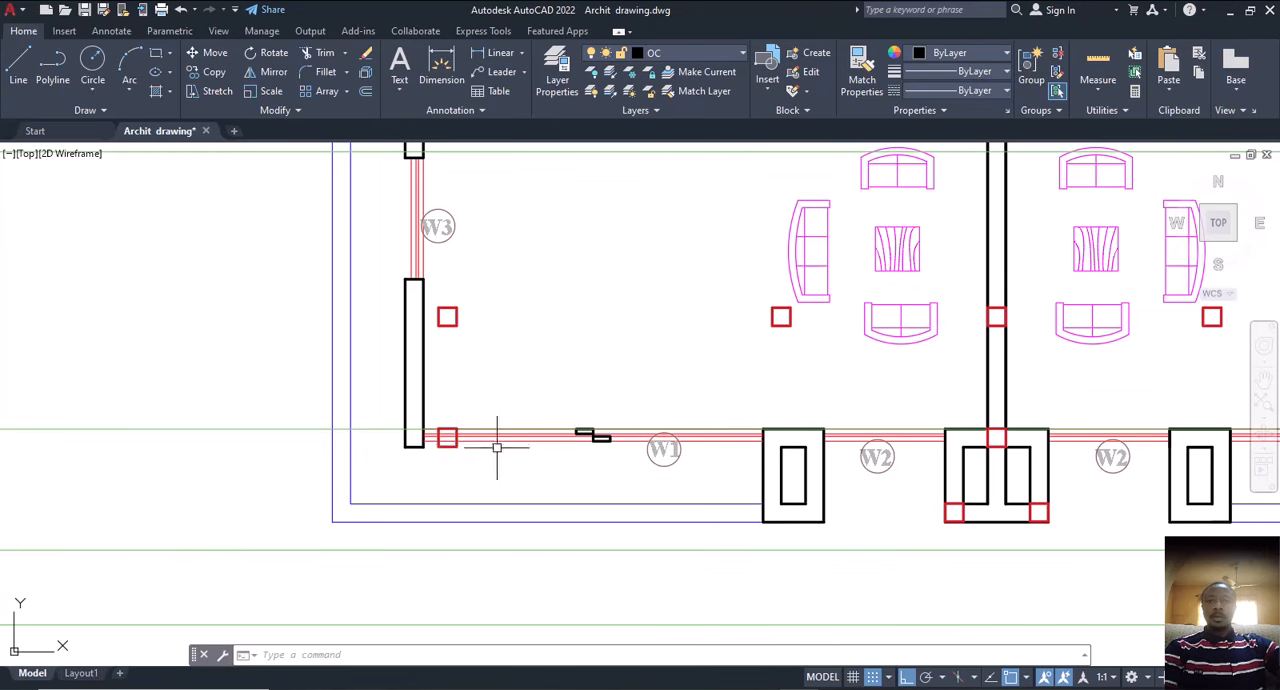
{"action": "scroll", "coordinate": [500, 443], "scroll_direction": "down", "scroll_amount": 8}
{"action": "scroll", "coordinate": [182, 466], "scroll_direction": "up", "scroll_amount": 8}
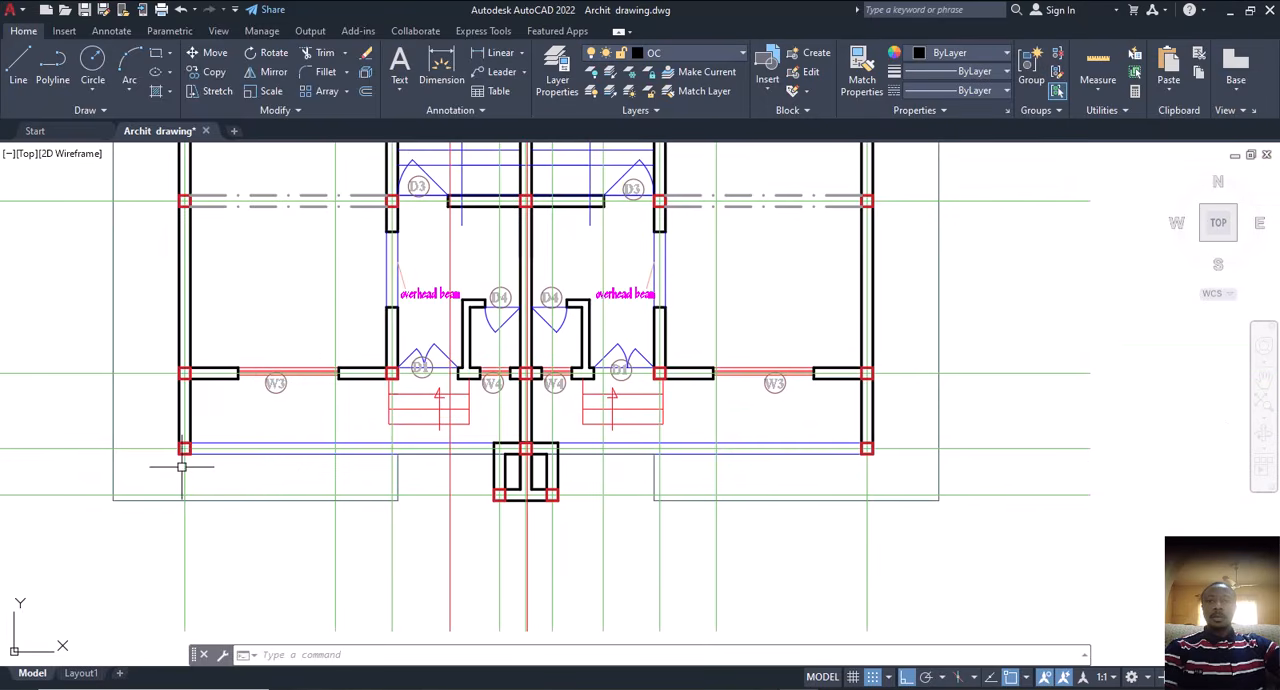
{"action": "scroll", "coordinate": [147, 449], "scroll_direction": "down", "scroll_amount": 6}
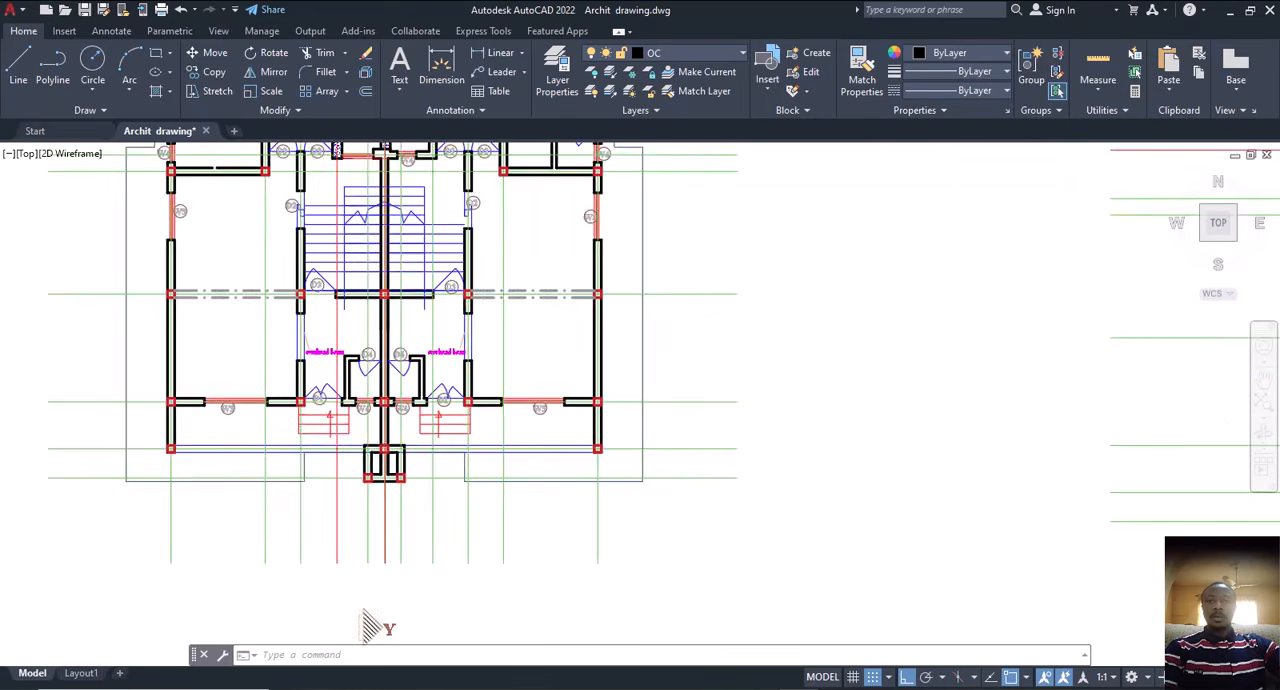
{"action": "scroll", "coordinate": [786, 509], "scroll_direction": "up", "scroll_amount": 8}
{"action": "scroll", "coordinate": [637, 471], "scroll_direction": "up", "scroll_amount": 5}
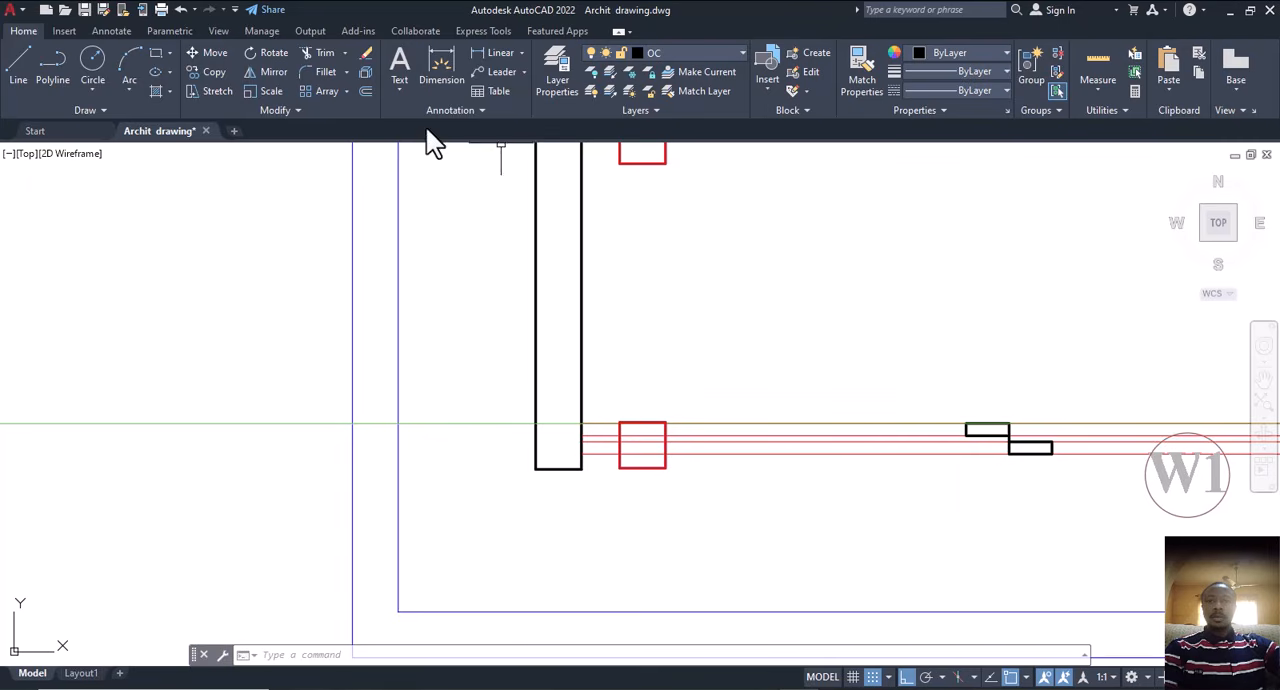
Step: Measure the gap between the second floor's front-left wall face and the adjacent corner column square using a temporary dimension
{"action": "left_click", "coordinate": [452, 62]}
{"action": "scroll", "coordinate": [580, 410], "scroll_direction": "up", "scroll_amount": 2}
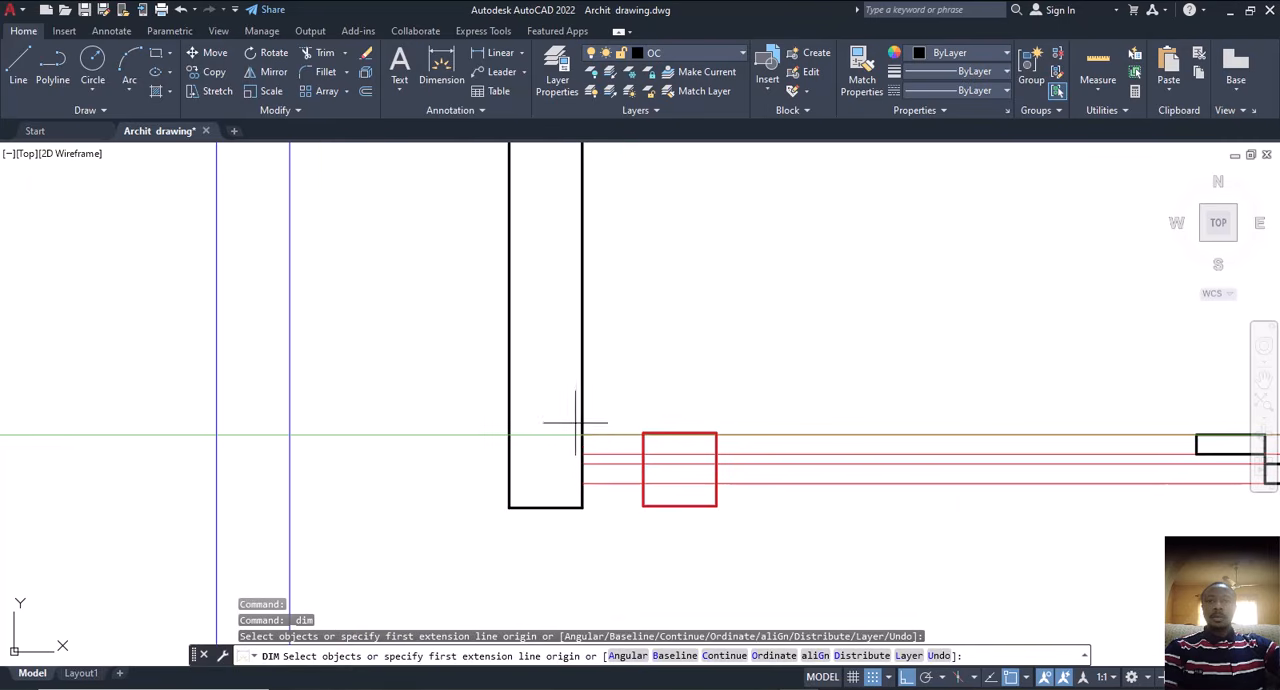
{"action": "left_click", "coordinate": [583, 435]}
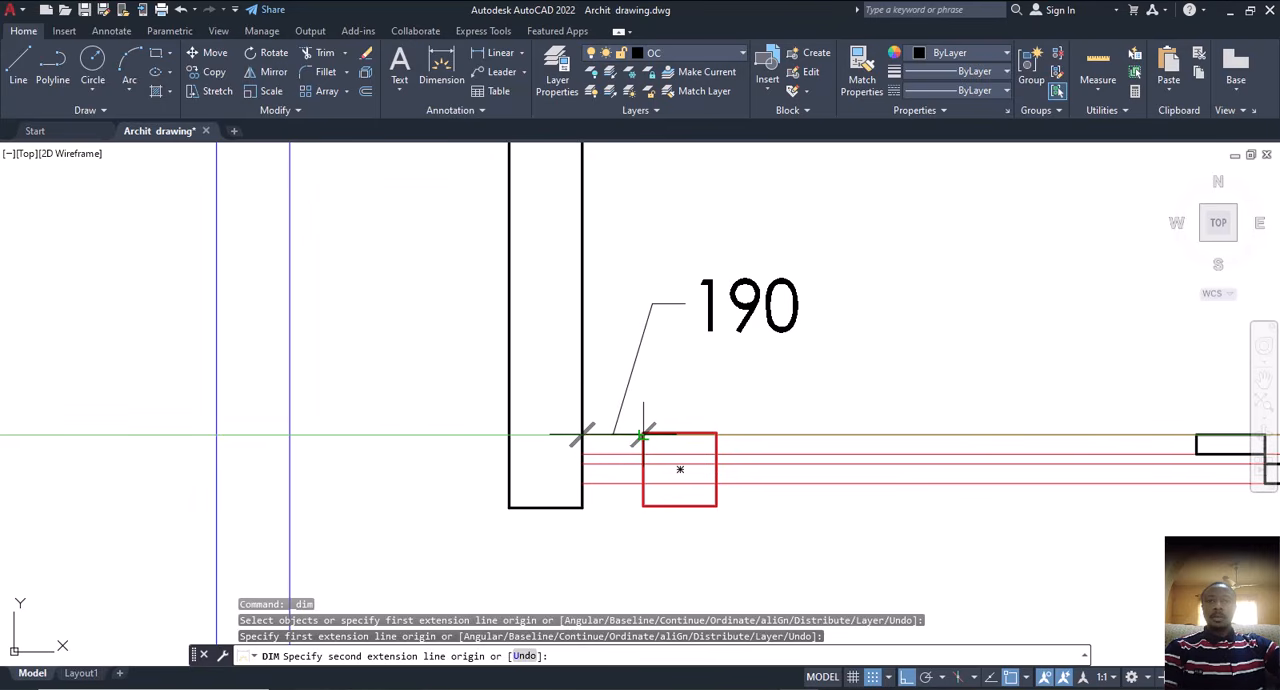
{"action": "key", "text": "Escape"}
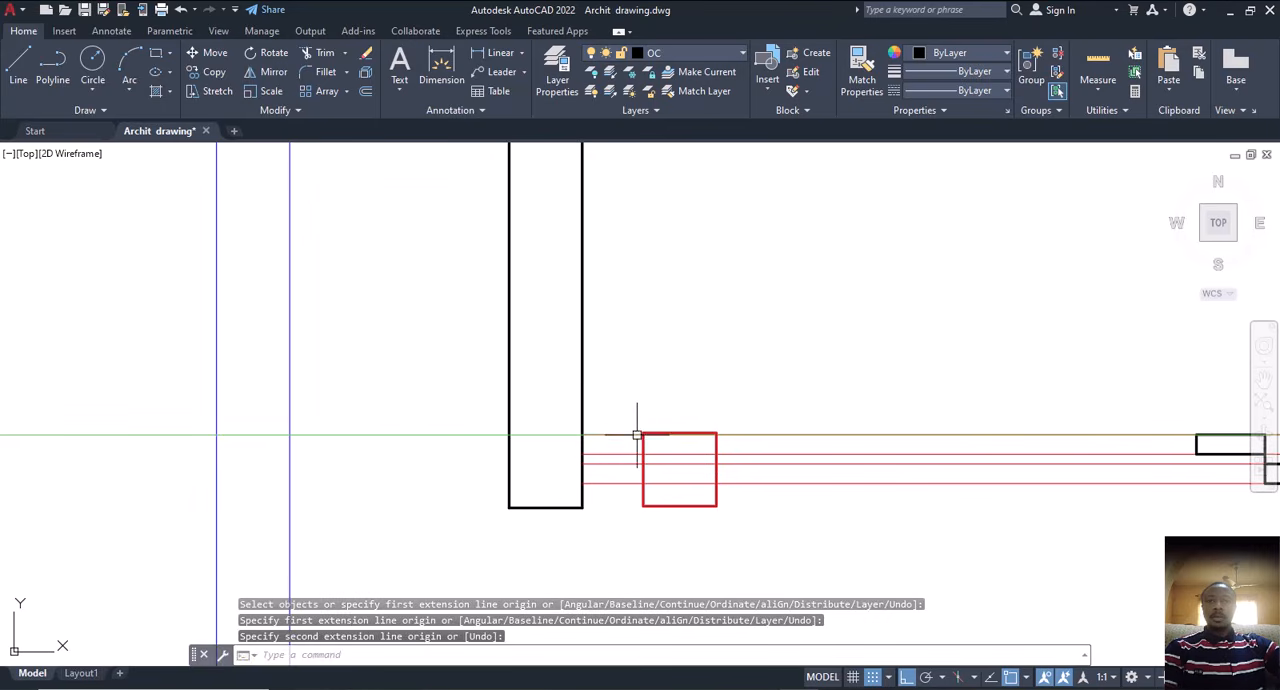
Step: Examine the offset between the corner column squares and the outer walls at both front ends of the second floor plan
{"action": "scroll", "coordinate": [651, 452], "scroll_direction": "down", "scroll_amount": 3}
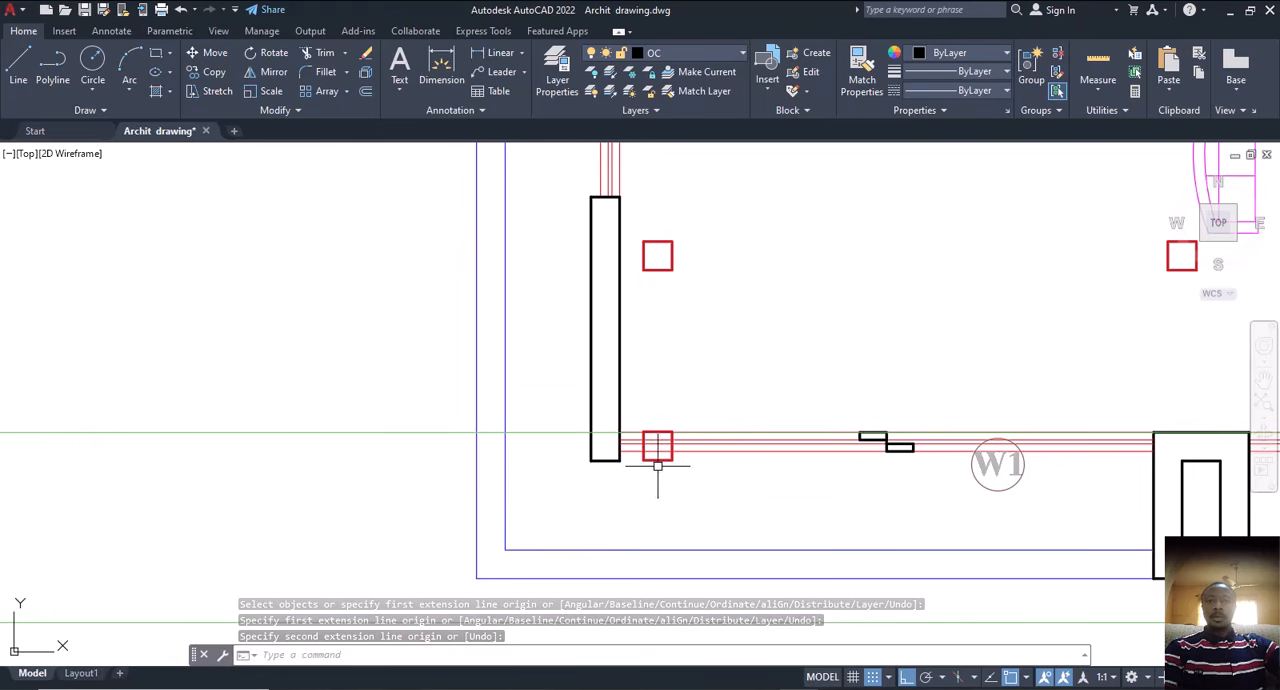
{"action": "middle_click_drag", "start_coordinate": [680, 452], "coordinate": [616, 457]}
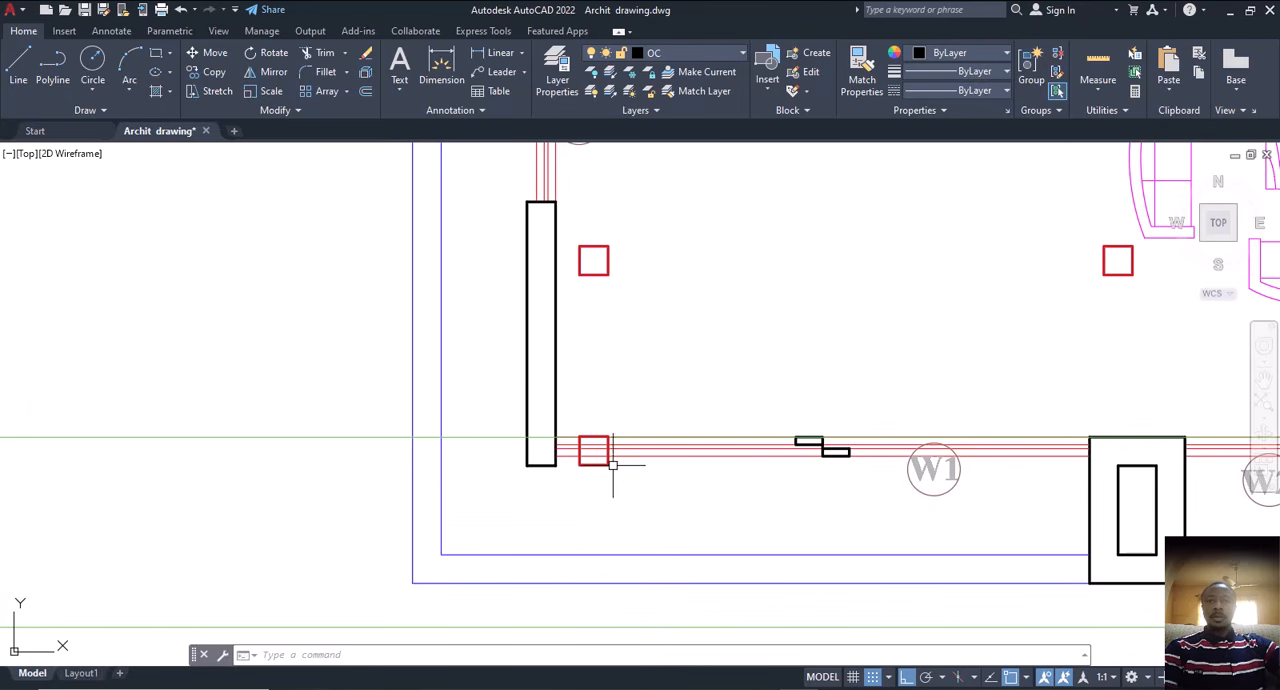
{"action": "scroll", "coordinate": [588, 457], "scroll_direction": "down", "scroll_amount": 4}
{"action": "scroll", "coordinate": [588, 457], "scroll_direction": "up", "scroll_amount": 5}
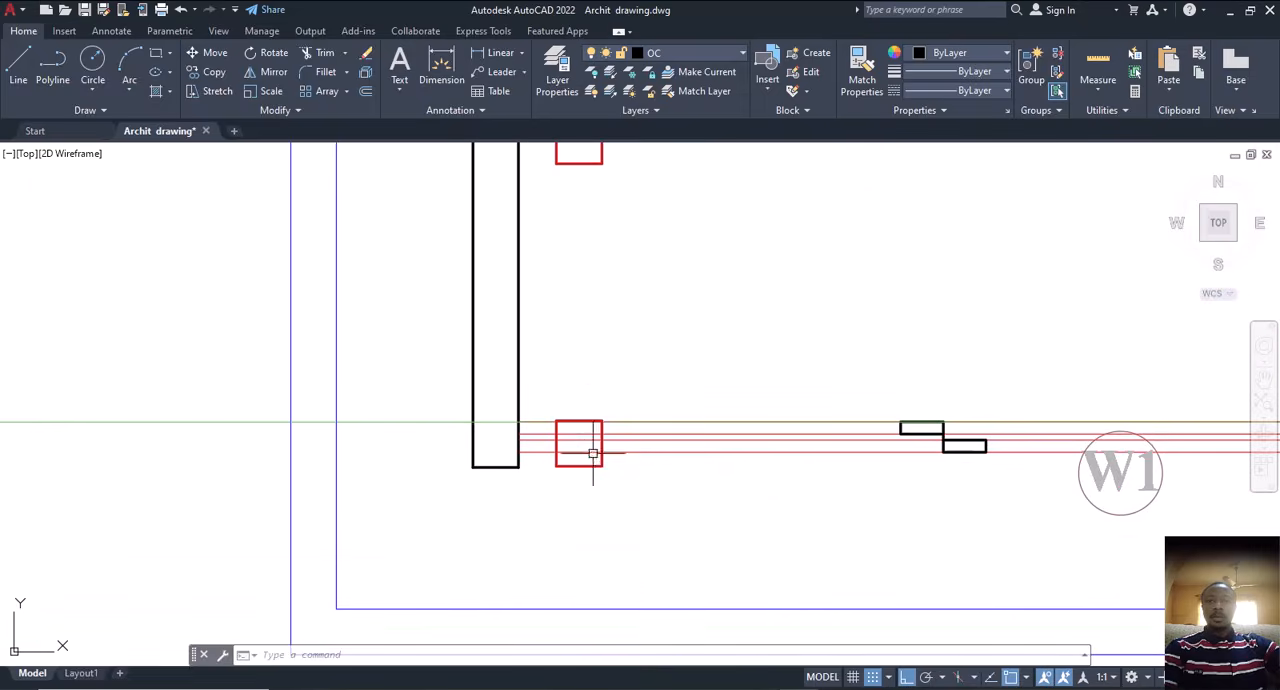
{"action": "scroll", "coordinate": [581, 441], "scroll_direction": "down", "scroll_amount": 3}
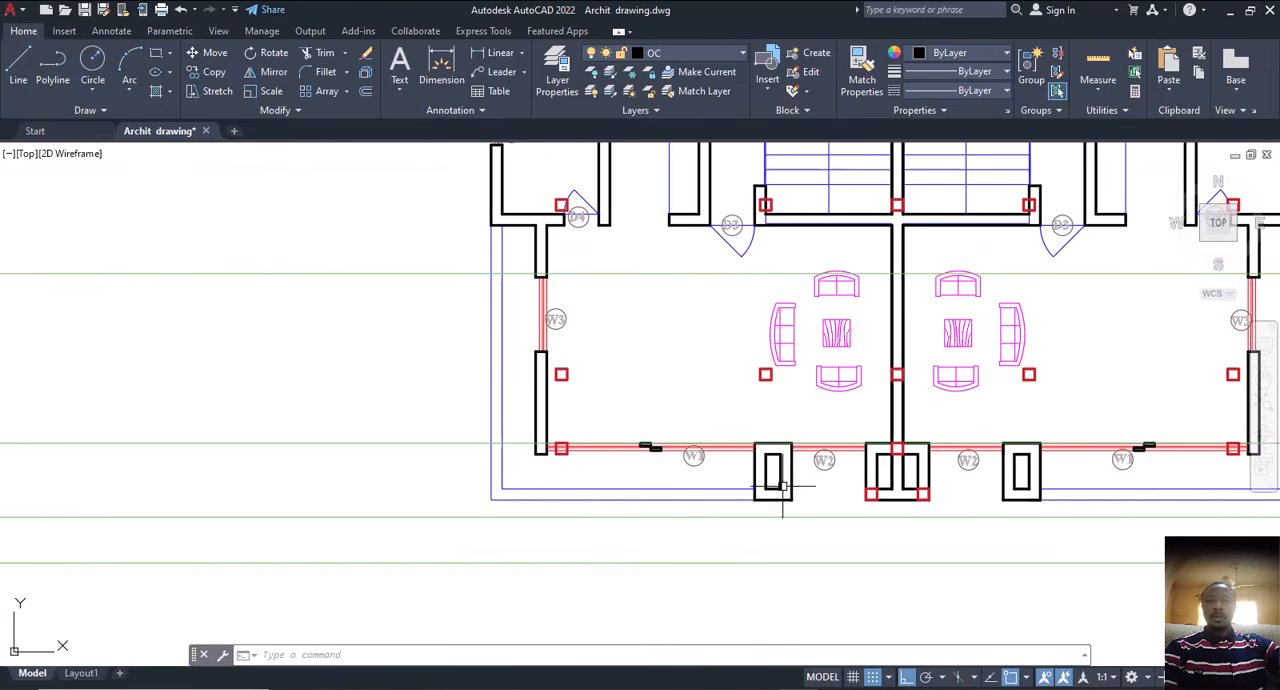
{"action": "scroll", "coordinate": [971, 488], "scroll_direction": "down", "scroll_amount": 2}
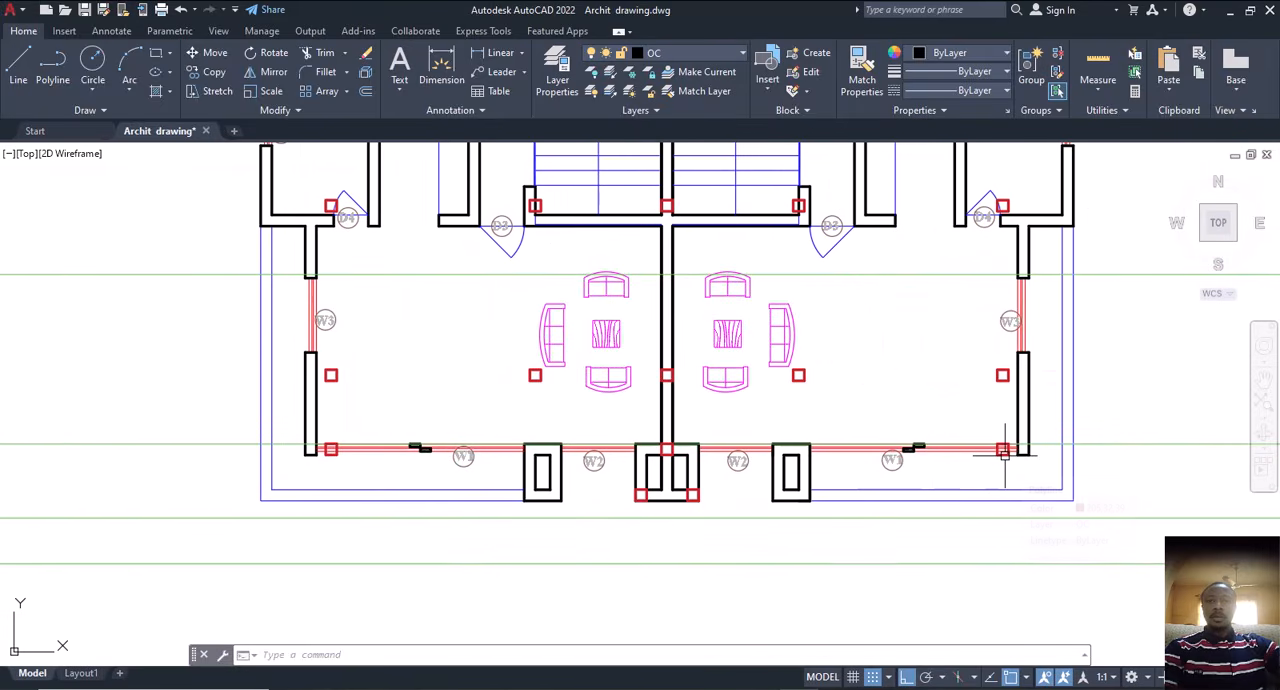
{"action": "scroll", "coordinate": [1004, 452], "scroll_direction": "up", "scroll_amount": 2}
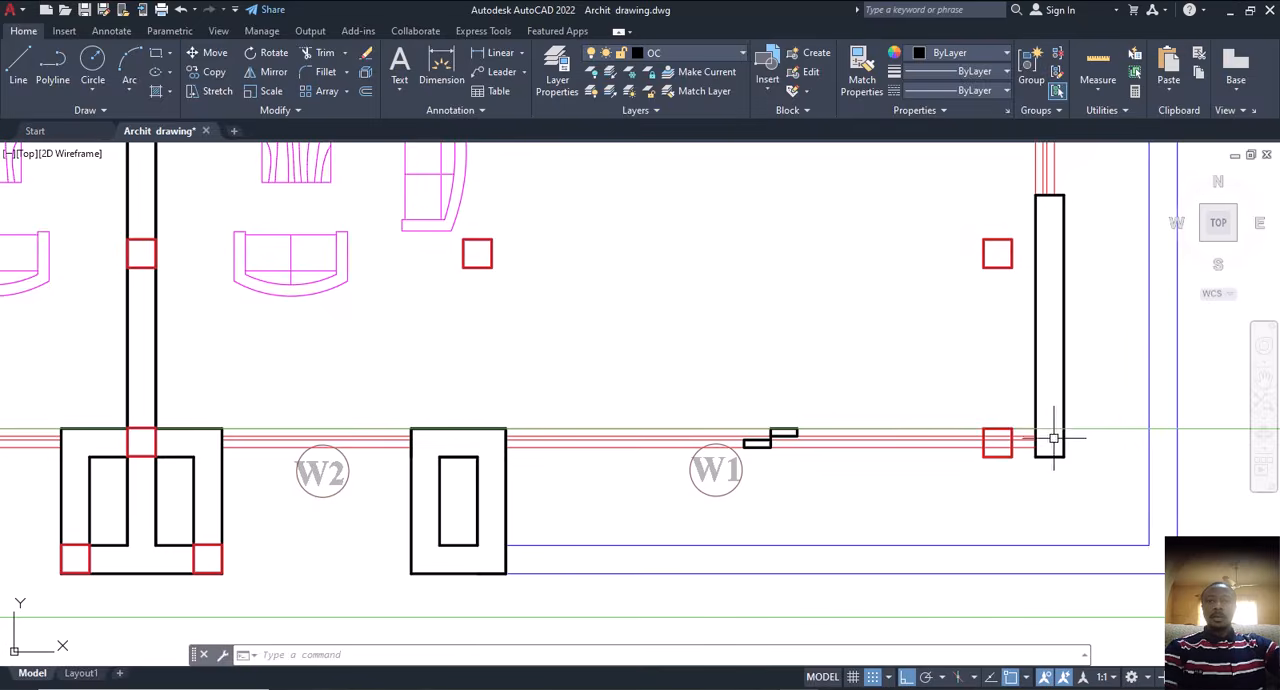
{"action": "scroll", "coordinate": [1054, 438], "scroll_direction": "down", "scroll_amount": 3}
{"action": "scroll", "coordinate": [362, 440], "scroll_direction": "up", "scroll_amount": 2}
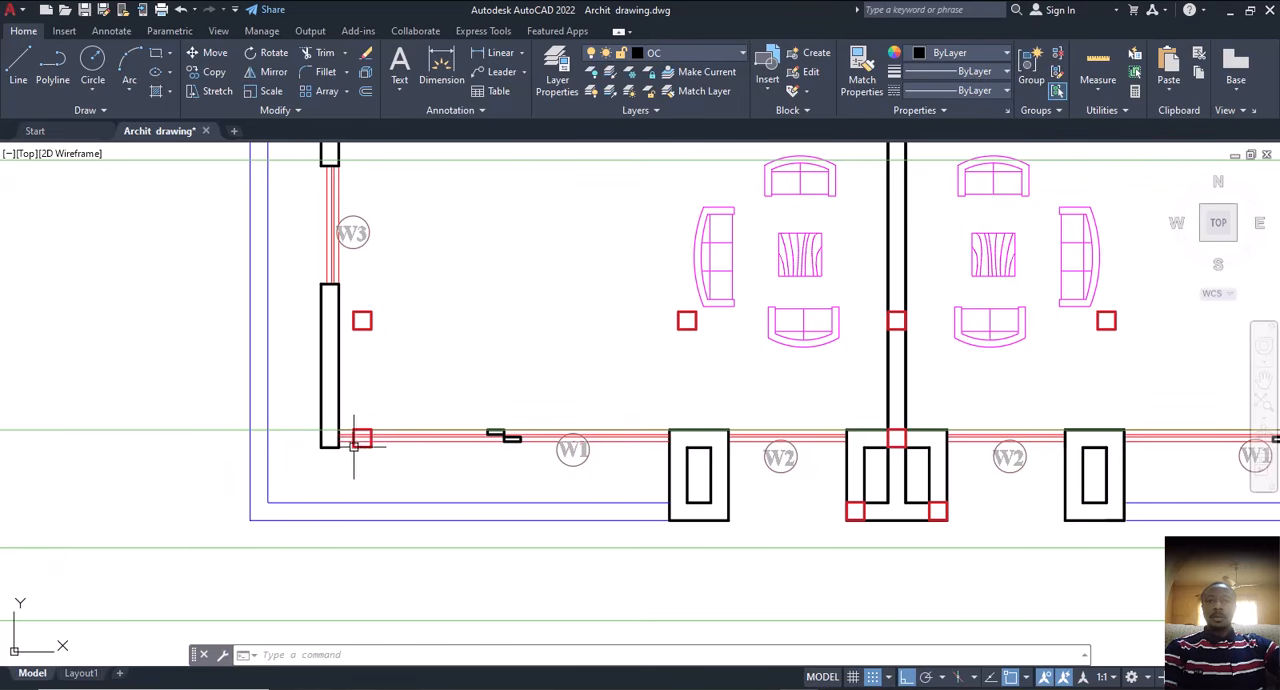
Step: Compare the column squares around the second floor's front rooms with the column layout on the first floor plan
{"action": "middle_click_drag", "start_coordinate": [353, 446], "coordinate": [371, 454]}
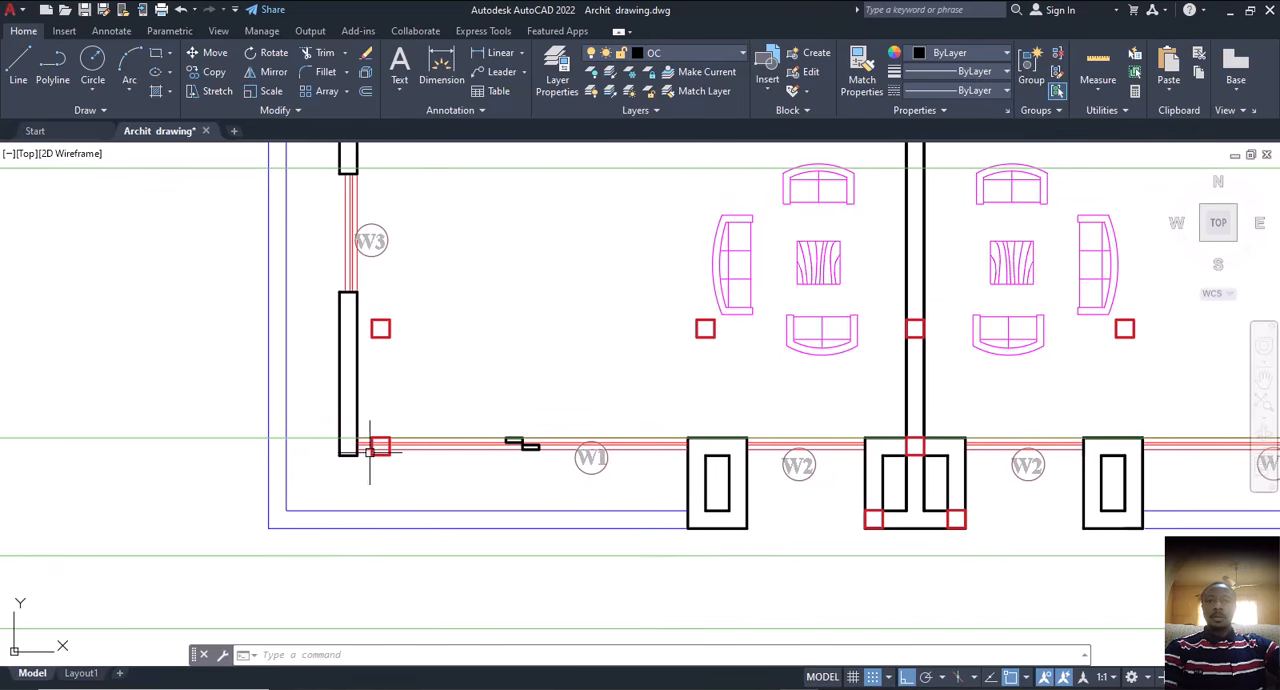
{"action": "scroll", "coordinate": [370, 450], "scroll_direction": "down", "scroll_amount": 2}
{"action": "scroll", "coordinate": [411, 412], "scroll_direction": "up", "scroll_amount": 1}
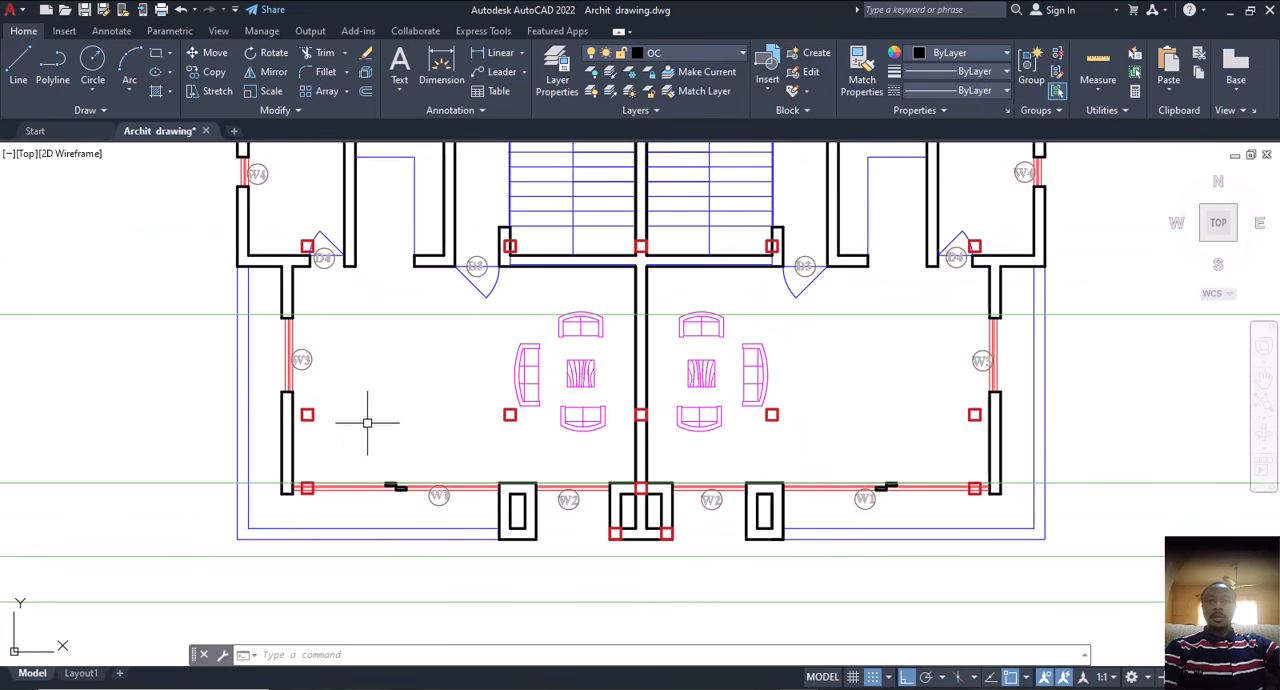
{"action": "middle_click_drag", "start_coordinate": [310, 315], "coordinate": [425, 416]}
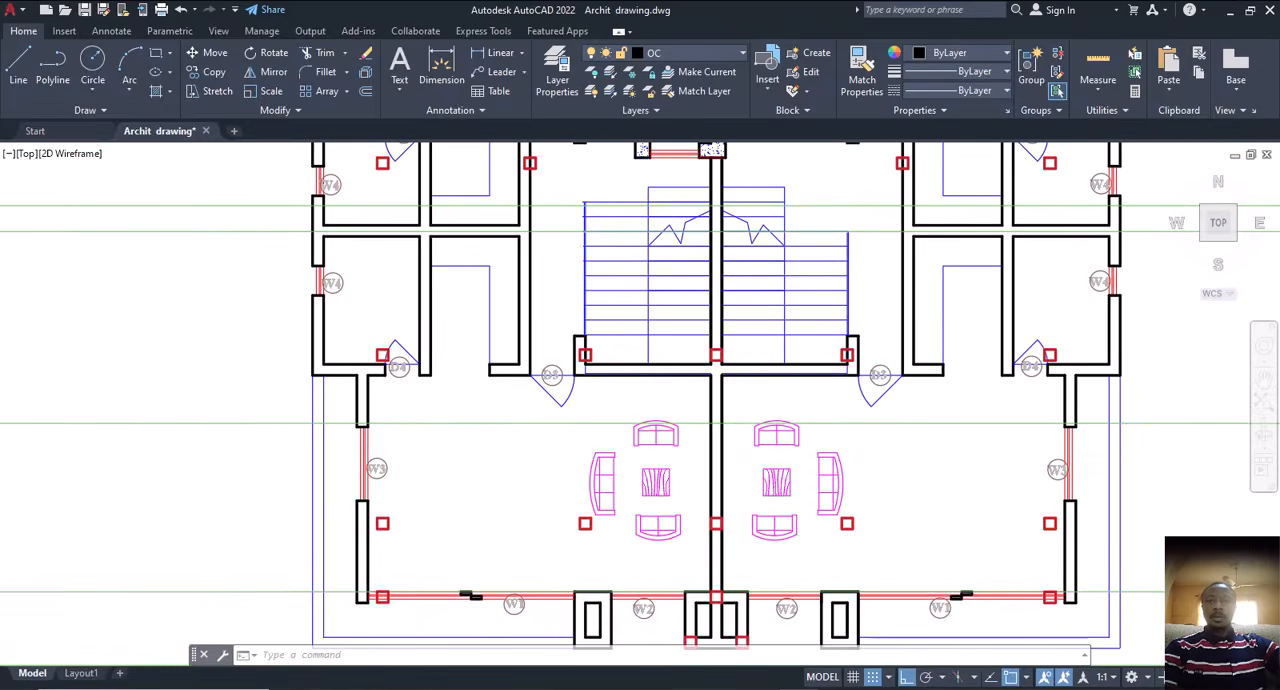
{"action": "scroll", "coordinate": [425, 416], "scroll_direction": "down", "scroll_amount": 5}
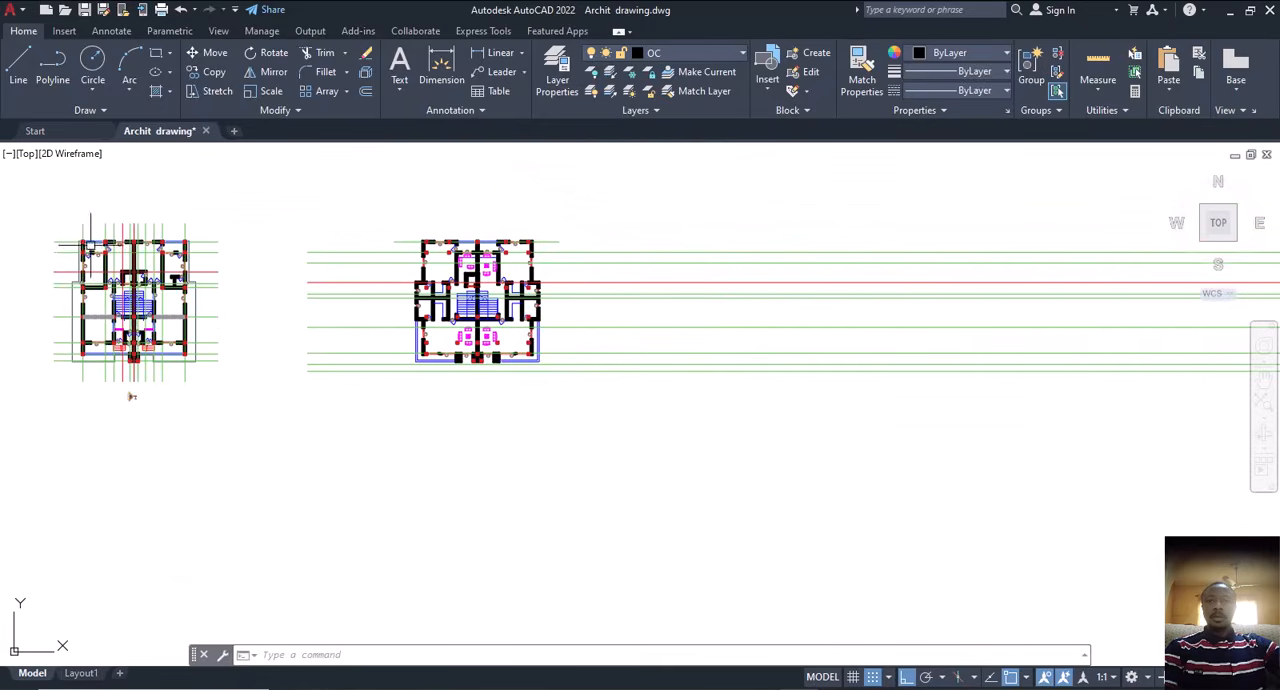
{"action": "scroll", "coordinate": [90, 245], "scroll_direction": "up", "scroll_amount": 4}
{"action": "scroll", "coordinate": [80, 332], "scroll_direction": "down", "scroll_amount": 2}
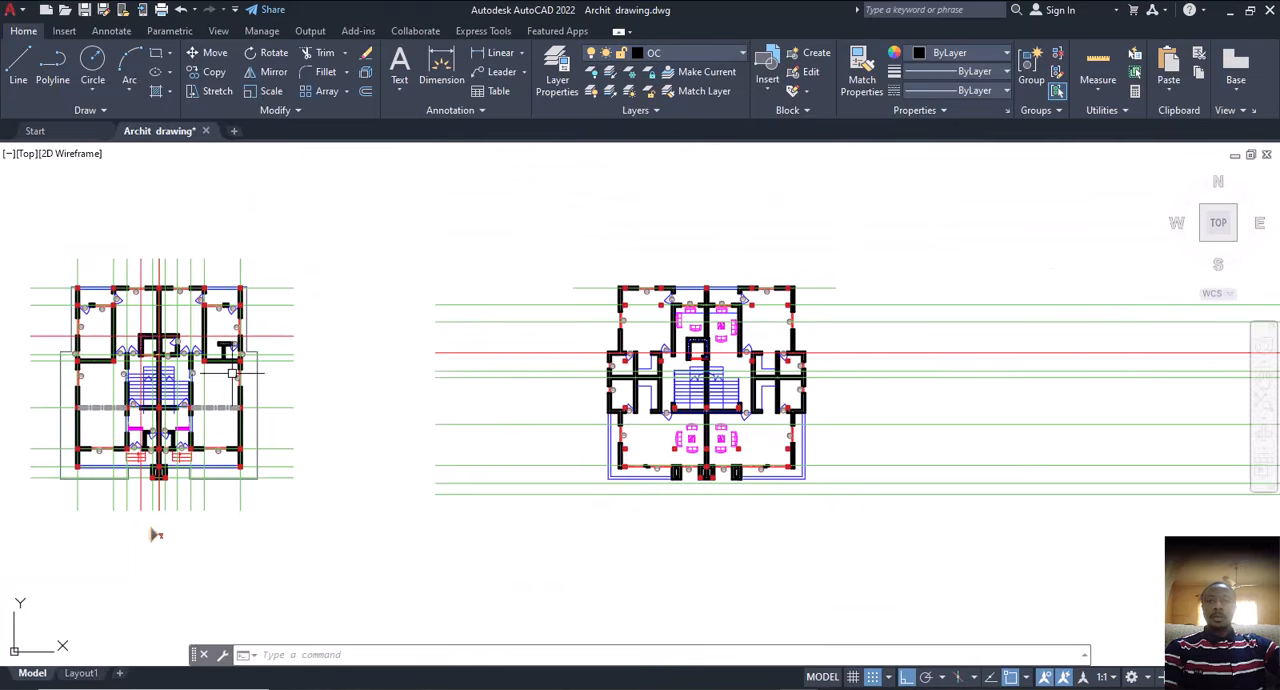
{"action": "scroll", "coordinate": [629, 286], "scroll_direction": "up", "scroll_amount": 2}
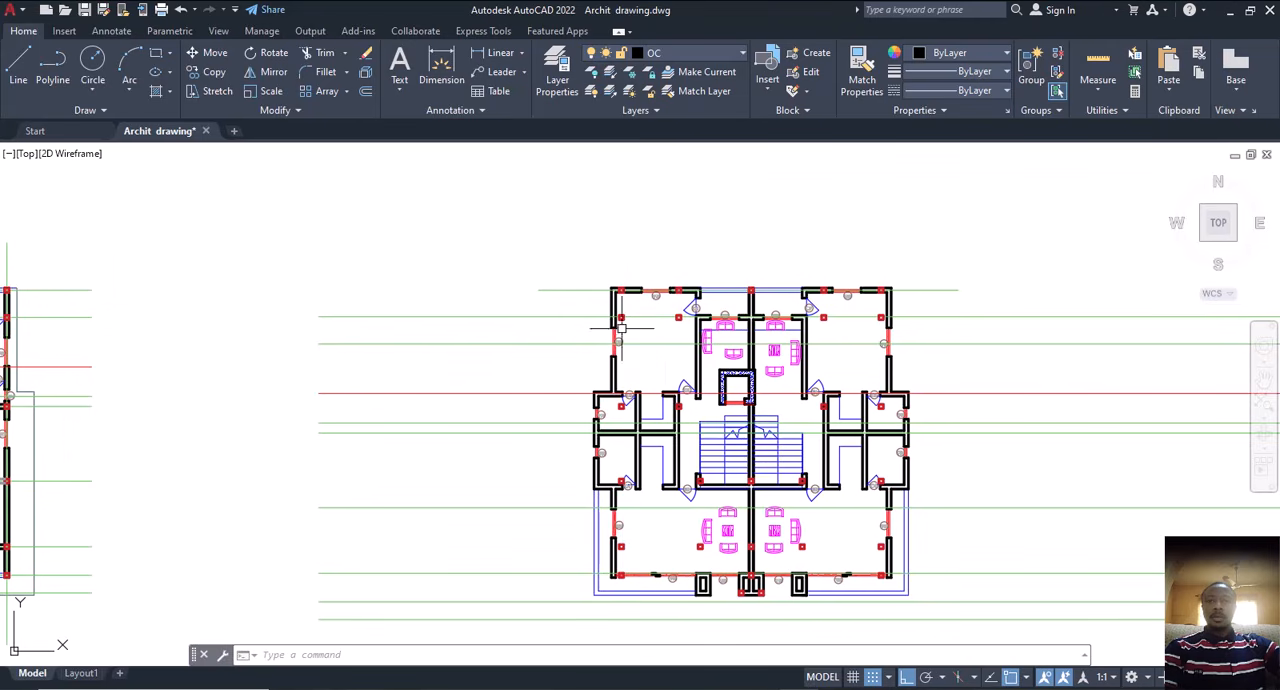
Step: Examine how the column squares along the second floor's left side sit against the walls and D4 doors, from rear to front
{"action": "scroll", "coordinate": [627, 301], "scroll_direction": "up", "scroll_amount": 4}
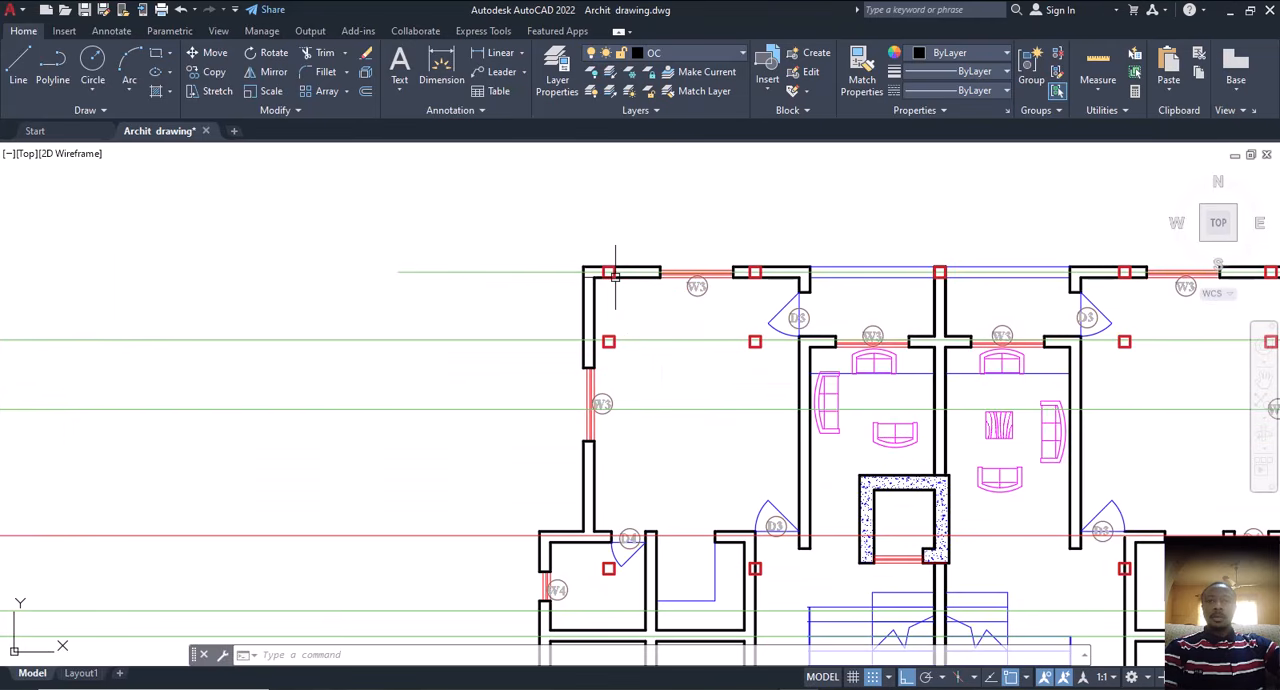
{"action": "middle_click_drag", "start_coordinate": [589, 587], "coordinate": [669, 318]}
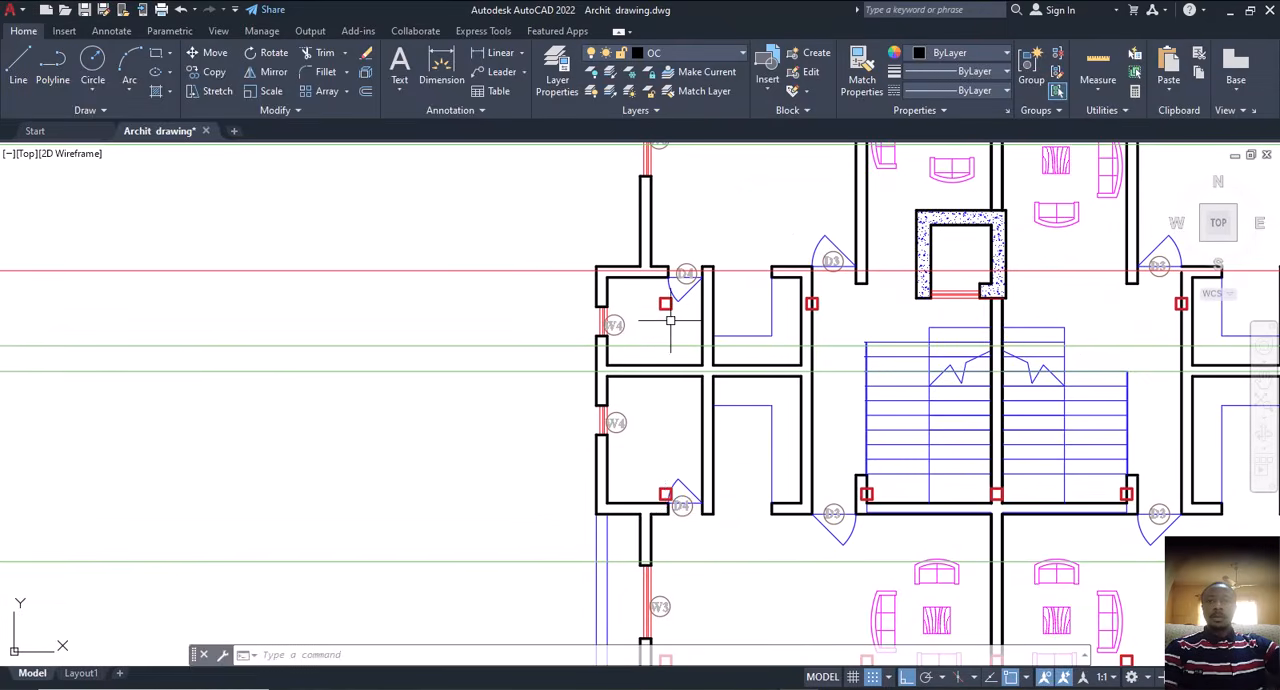
{"action": "middle_click_drag", "start_coordinate": [676, 530], "coordinate": [694, 250]}
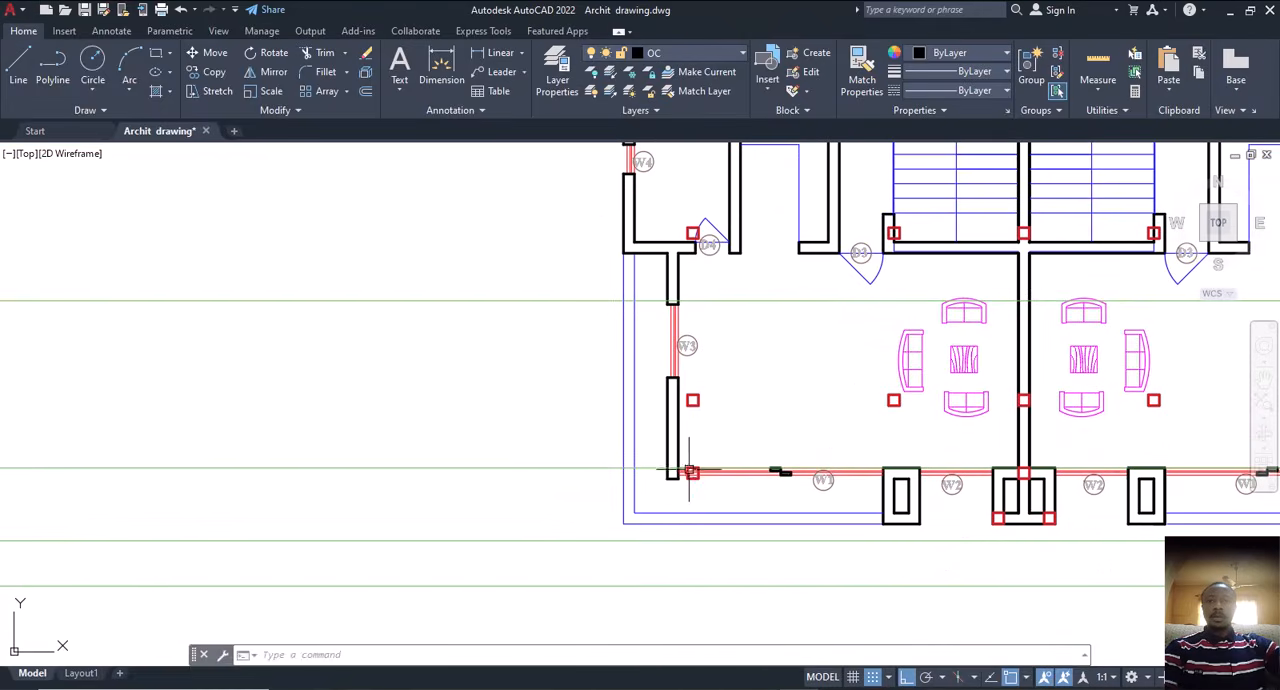
{"action": "middle_click_drag", "start_coordinate": [689, 471], "coordinate": [689, 508]}
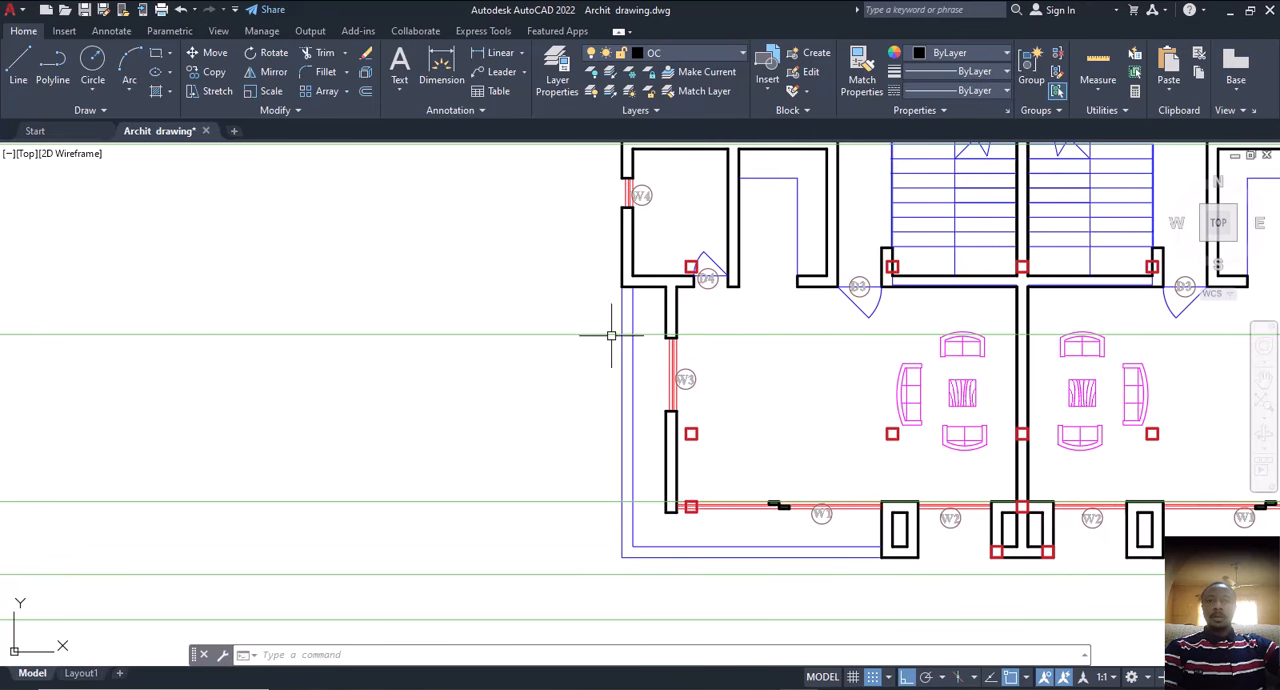
{"action": "scroll", "coordinate": [690, 512], "scroll_direction": "down", "scroll_amount": 2}
{"action": "middle_click_drag", "start_coordinate": [708, 390], "coordinate": [684, 410]}
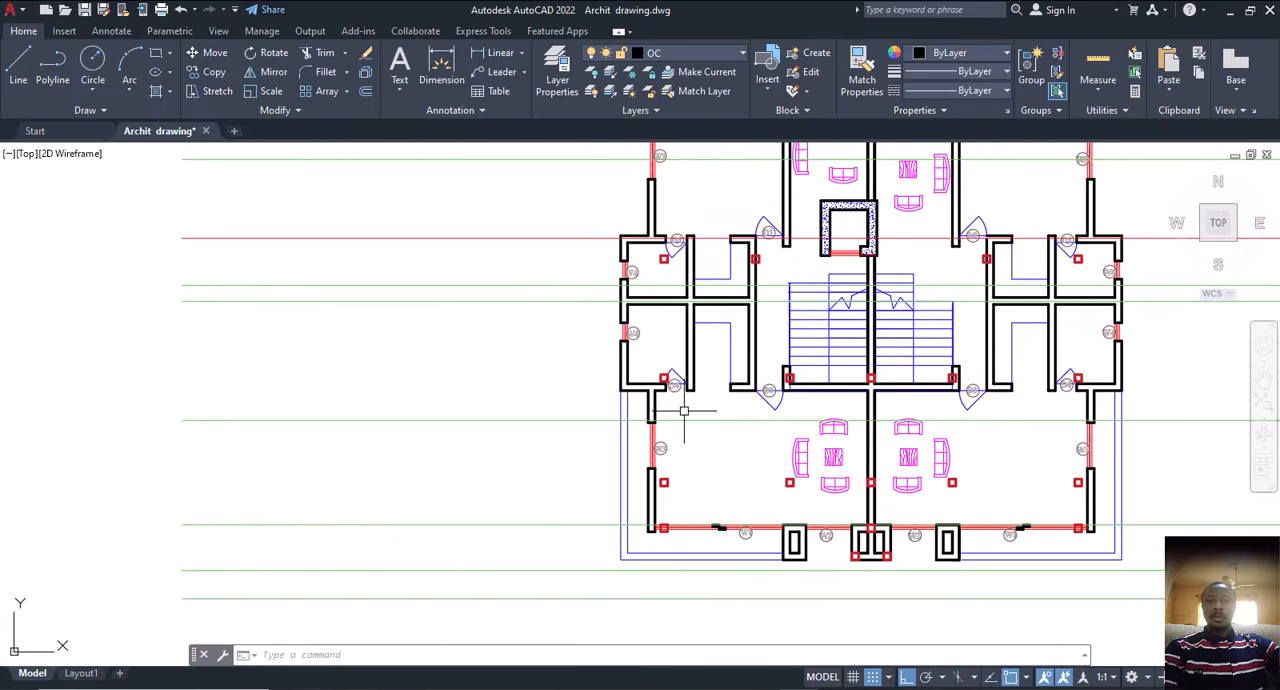
{"action": "scroll", "coordinate": [672, 383], "scroll_direction": "up", "scroll_amount": 2}
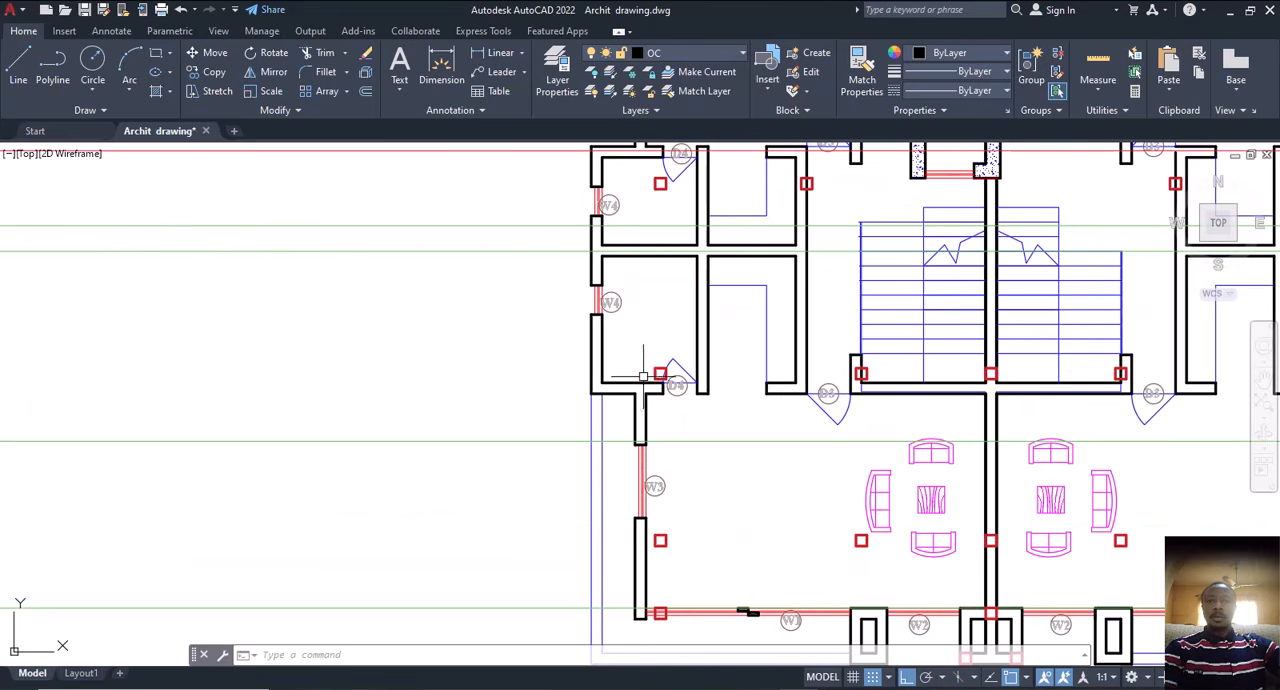
{"action": "scroll", "coordinate": [697, 383], "scroll_direction": "down", "scroll_amount": 5}
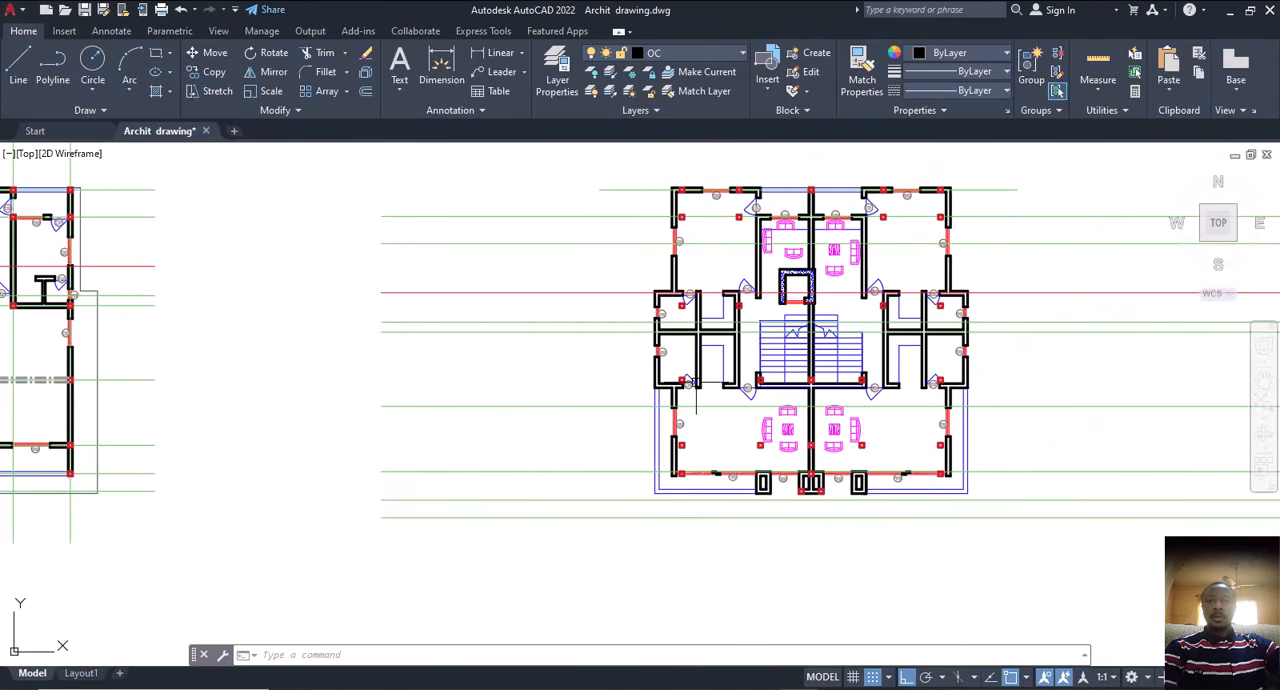
{"action": "middle_click_drag", "start_coordinate": [712, 378], "coordinate": [806, 388]}
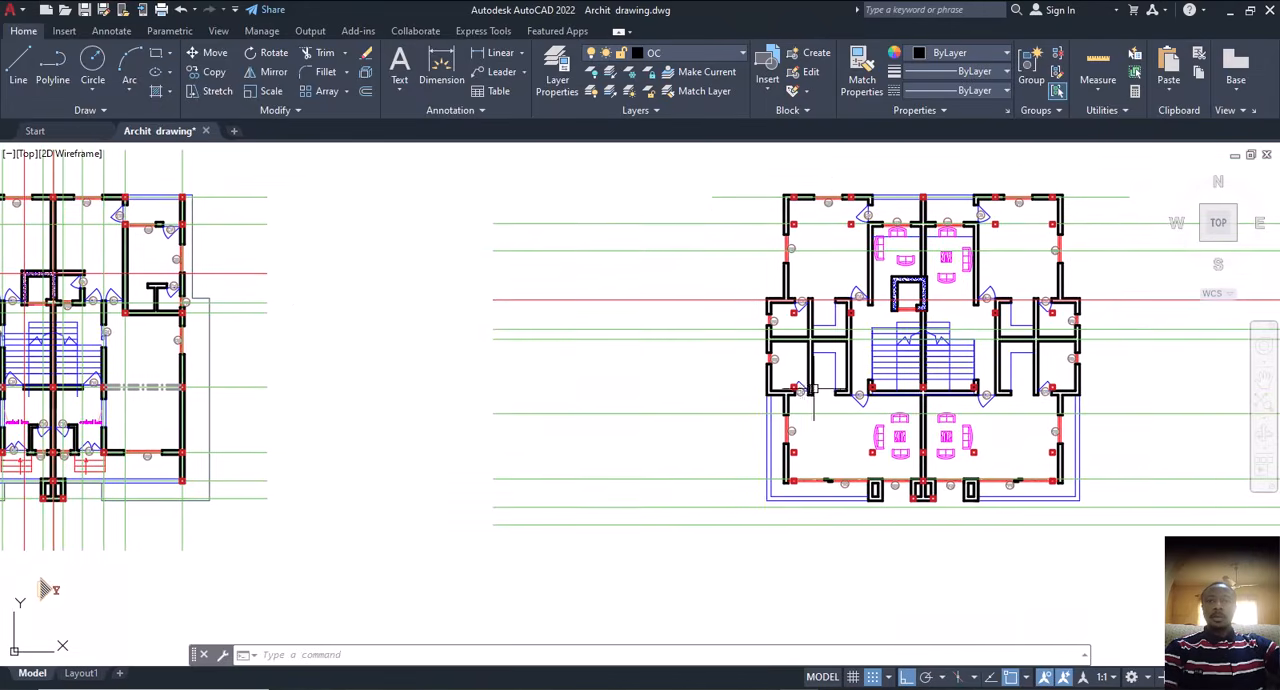
{"action": "scroll", "coordinate": [806, 386], "scroll_direction": "up", "scroll_amount": 5}
{"action": "scroll", "coordinate": [695, 378], "scroll_direction": "down", "scroll_amount": 3}
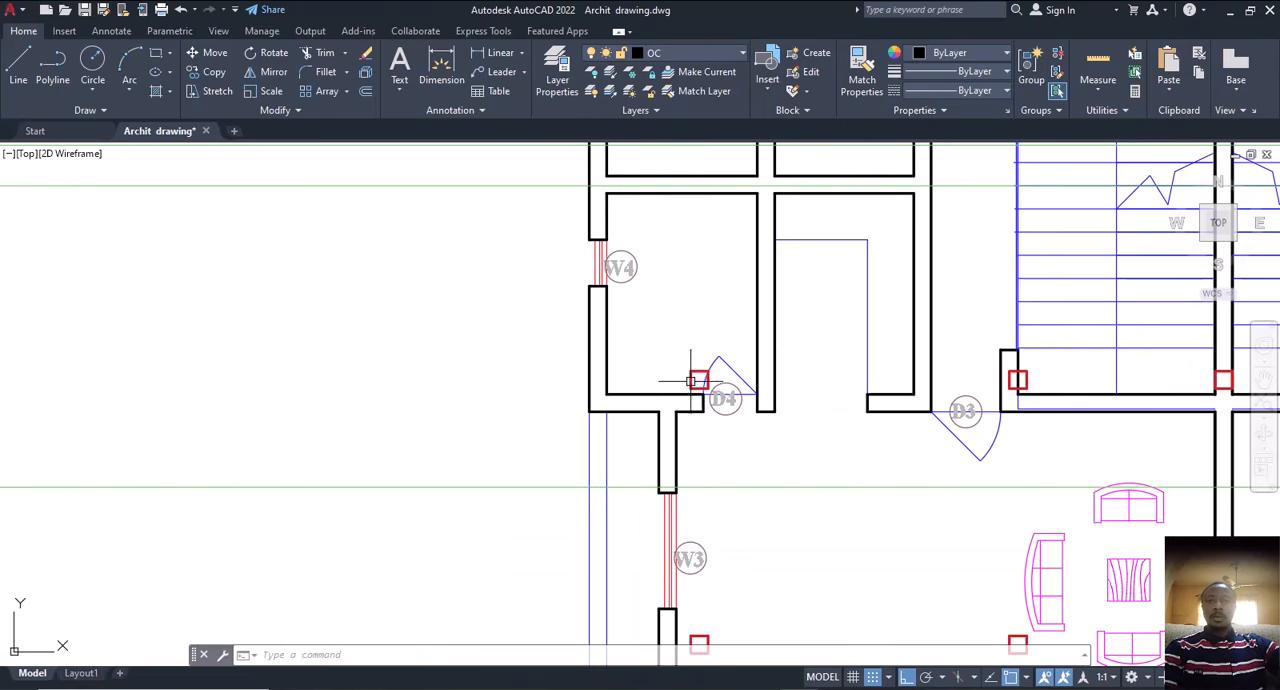
Step: Move the column square beside the second floor's lower-left D4 door straight down so its upper edge aligns with the wall's upper face
{"action": "left_click", "coordinate": [698, 374]}
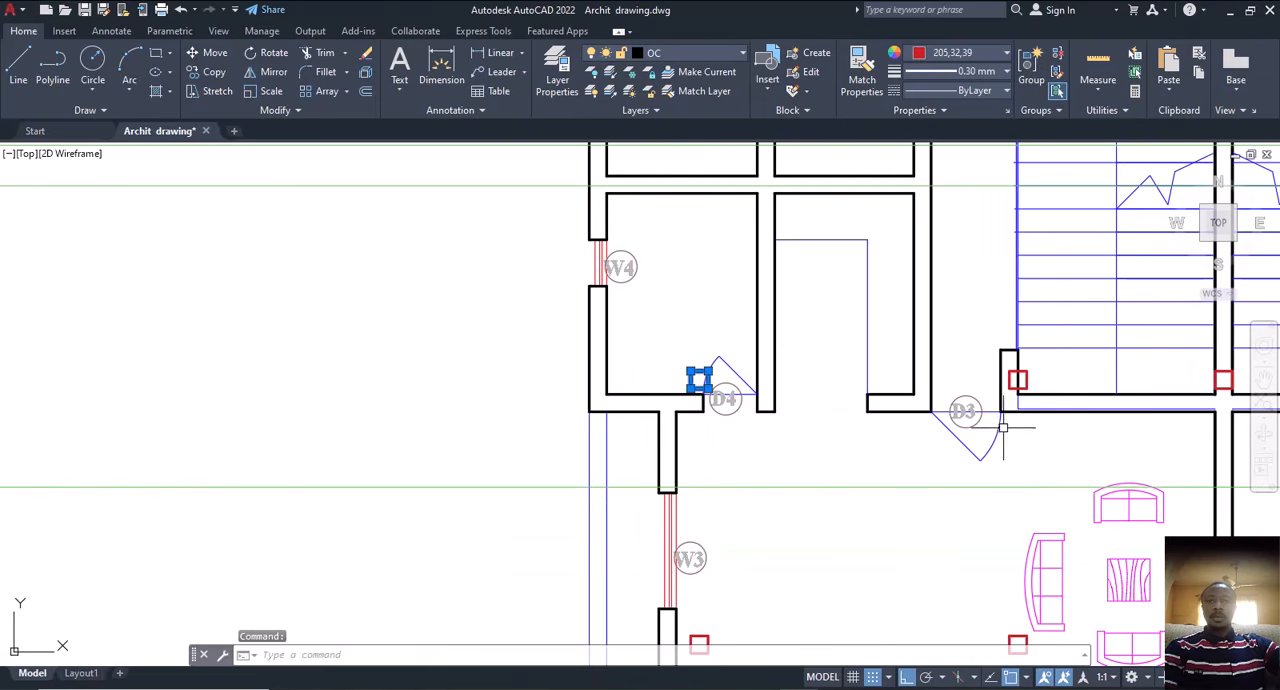
{"action": "middle_click_drag", "start_coordinate": [990, 432], "coordinate": [771, 422]}
{"action": "middle_click_drag", "start_coordinate": [654, 420], "coordinate": [781, 402]}
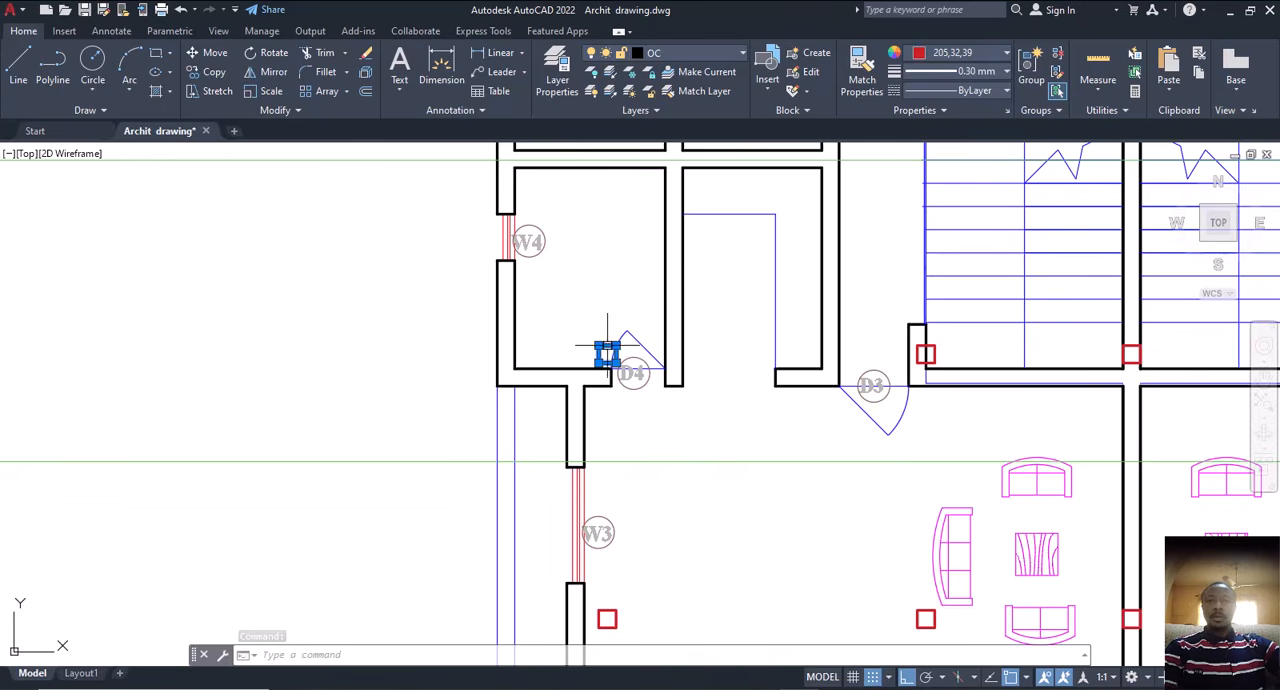
{"action": "type", "text": "m"}
{"action": "key", "text": "Return"}
{"action": "scroll", "coordinate": [615, 345], "scroll_direction": "up", "scroll_amount": 4}
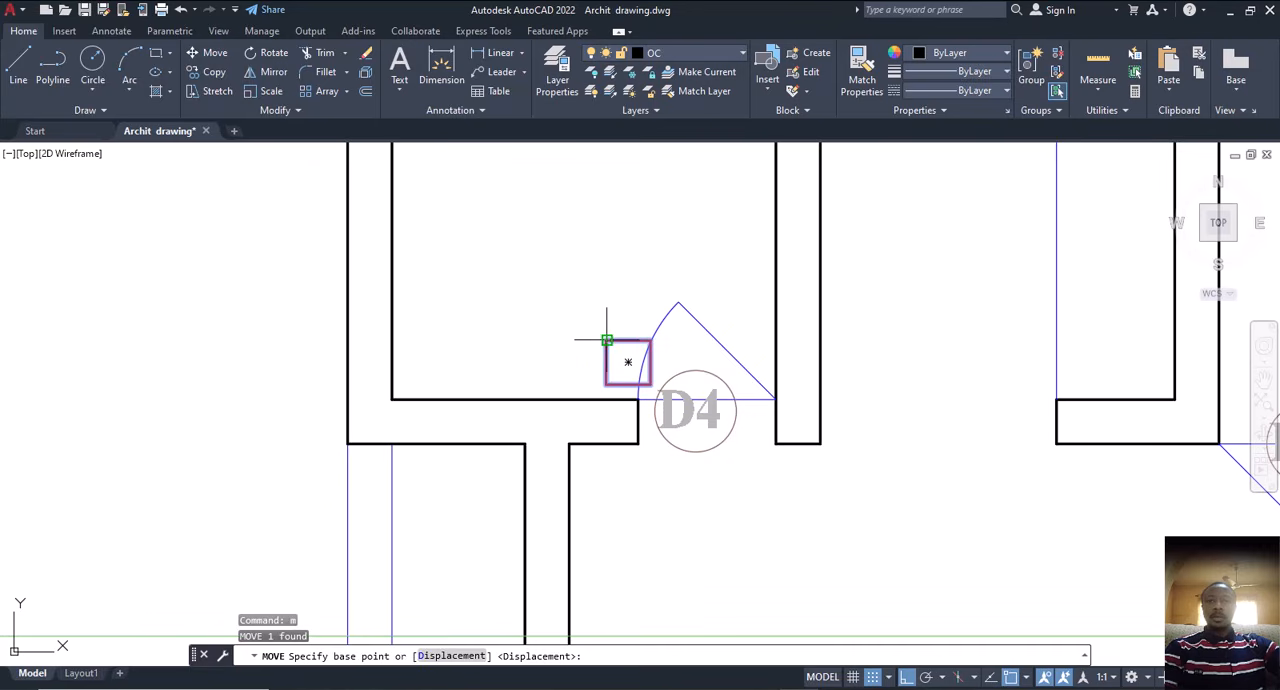
{"action": "left_click", "coordinate": [607, 340]}
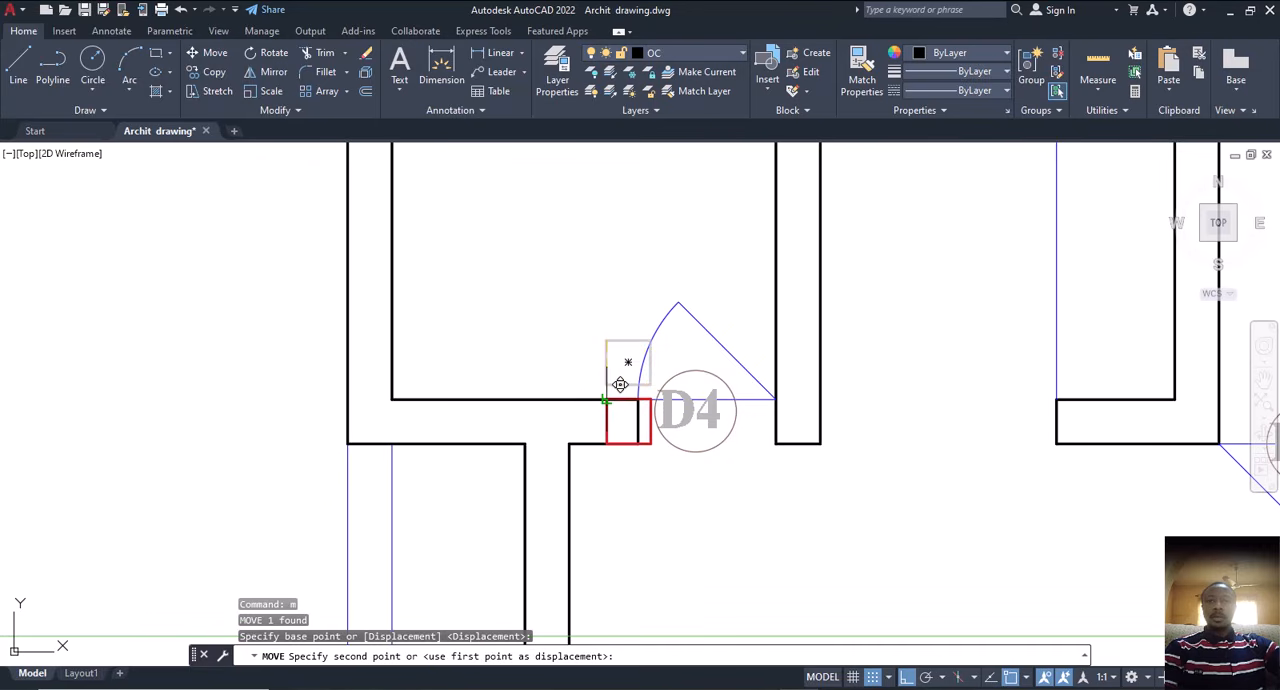
{"action": "left_click", "coordinate": [606, 400]}
Step: Change the colour of the moved column square beside the D4 door to purple (147,39,143)
{"action": "left_click", "coordinate": [606, 420]}
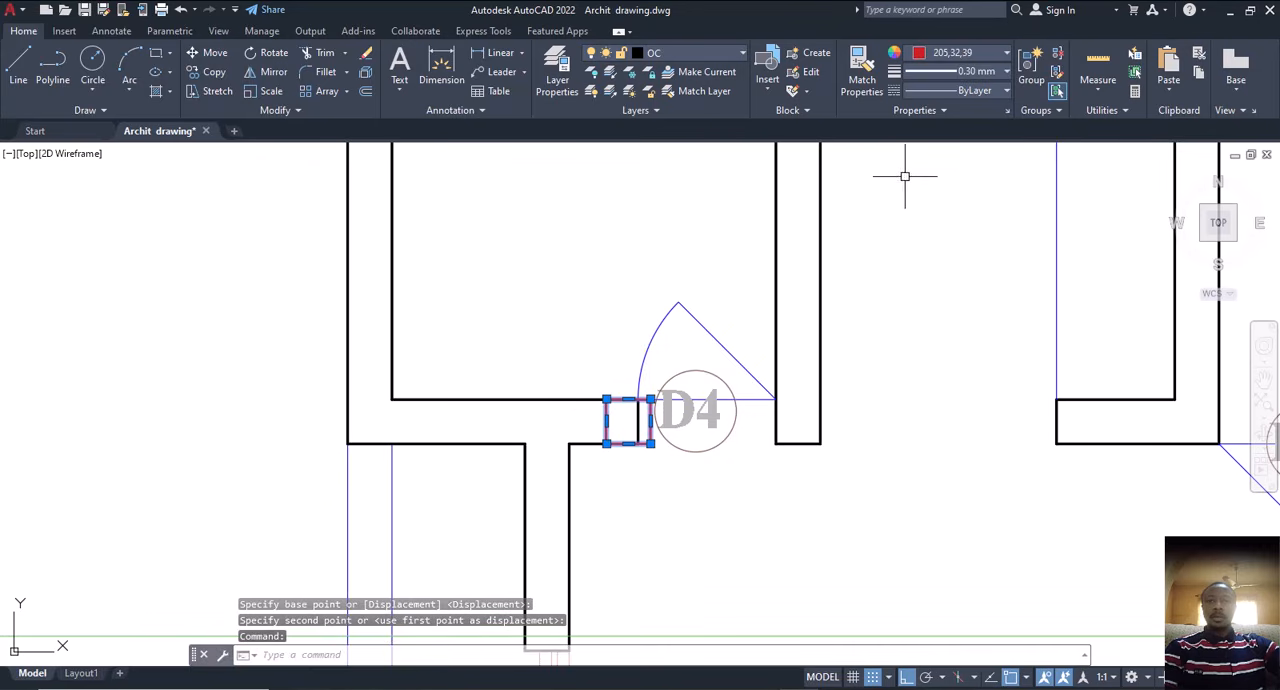
{"action": "left_click", "coordinate": [986, 50]}
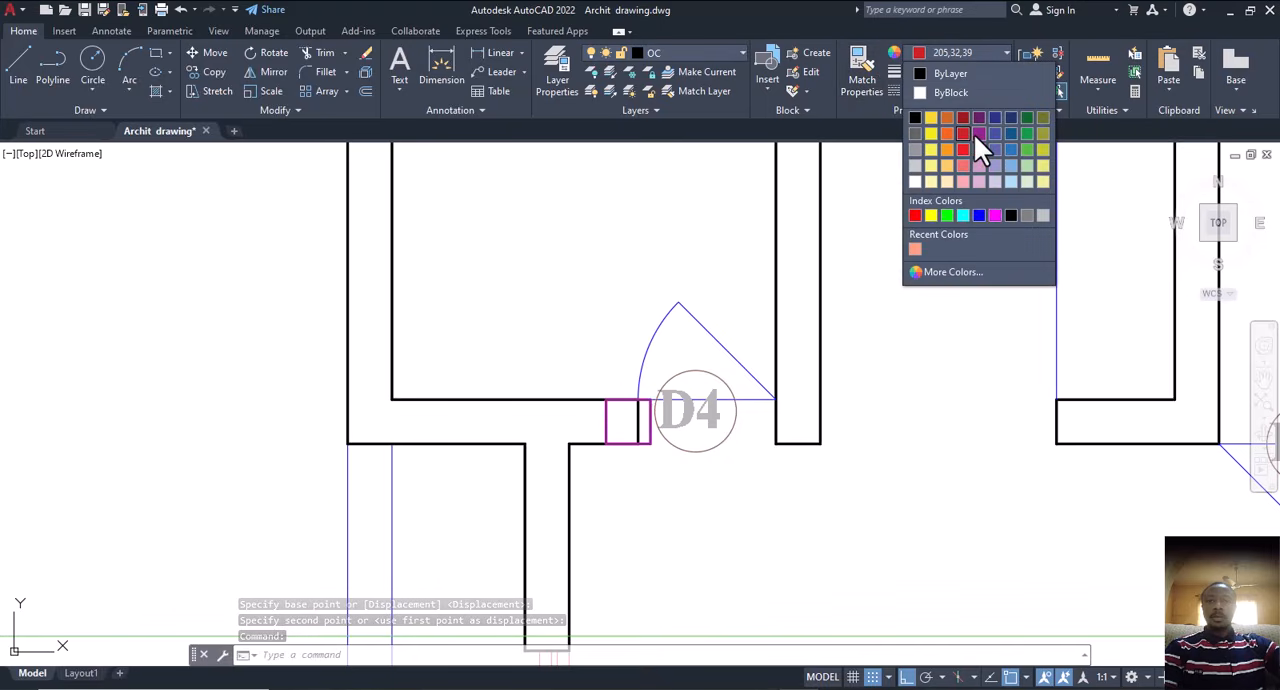
{"action": "left_click", "coordinate": [973, 133]}
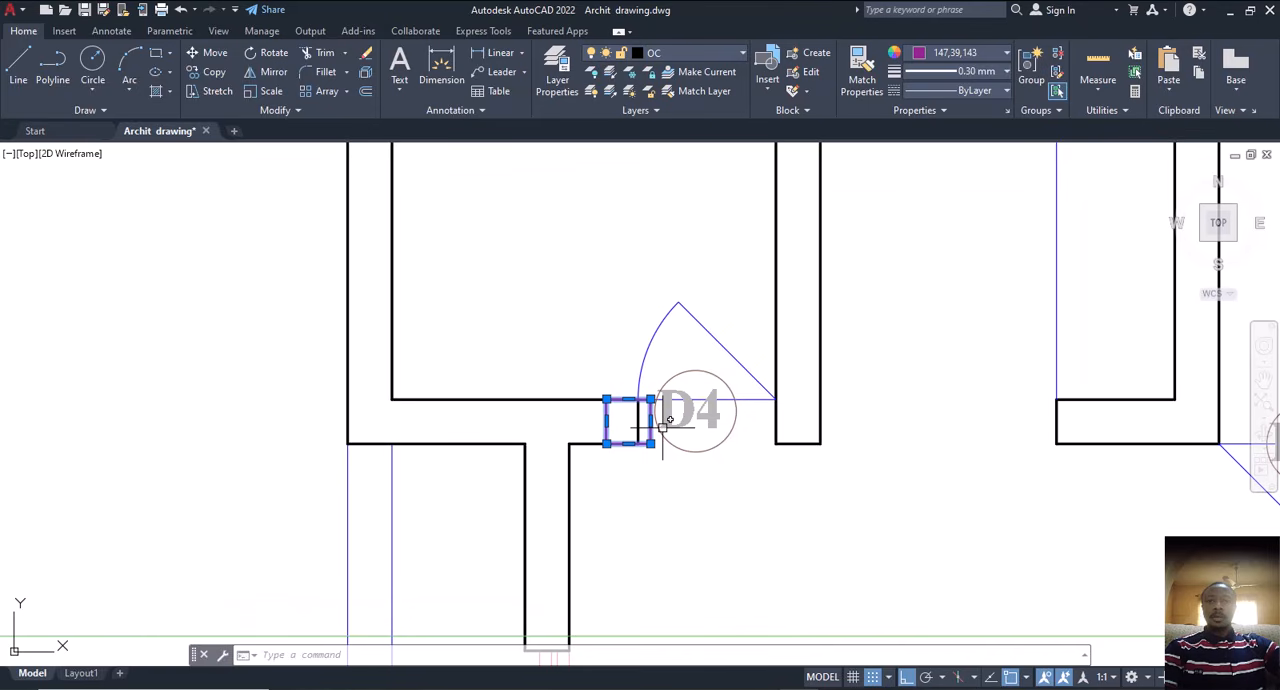
Step: Copy the purple column square onto the first floor plan, using the matching inner corner of the front central wall as reference
{"action": "type", "text": "cp"}
{"action": "key", "text": "Return"}
{"action": "scroll", "coordinate": [669, 418], "scroll_direction": "down", "scroll_amount": 5}
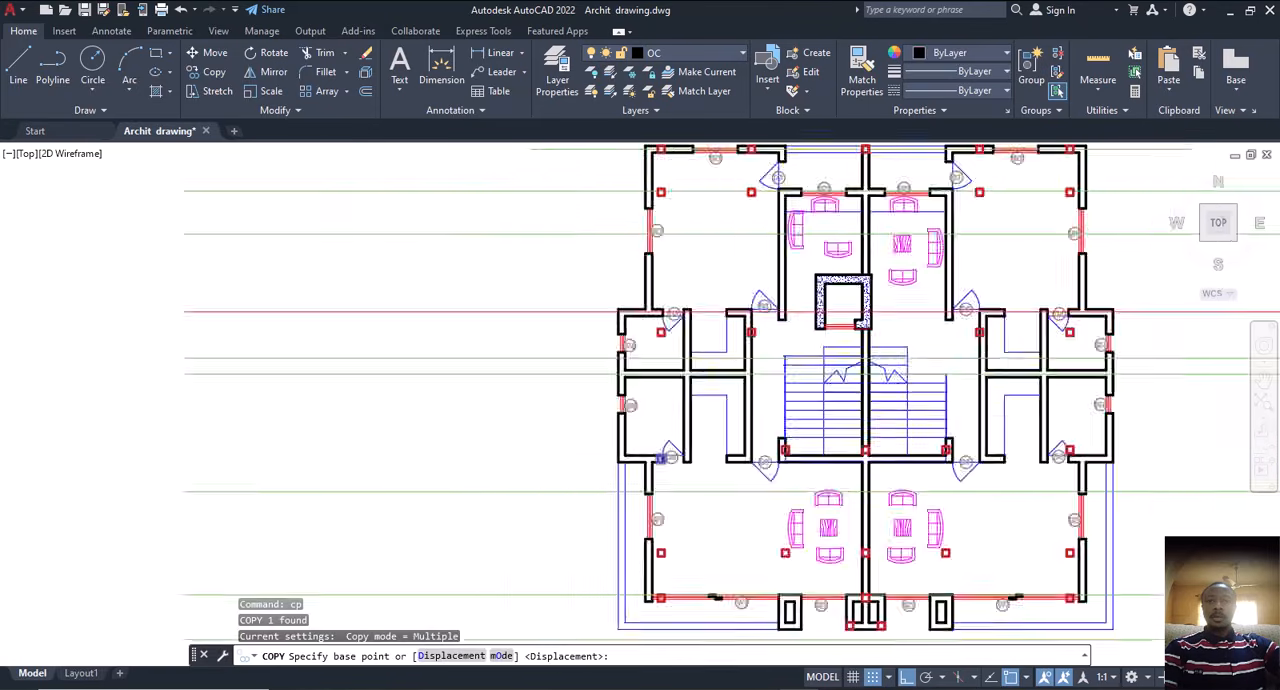
{"action": "scroll", "coordinate": [780, 590], "scroll_direction": "down", "scroll_amount": 2}
{"action": "scroll", "coordinate": [793, 562], "scroll_direction": "up", "scroll_amount": 8}
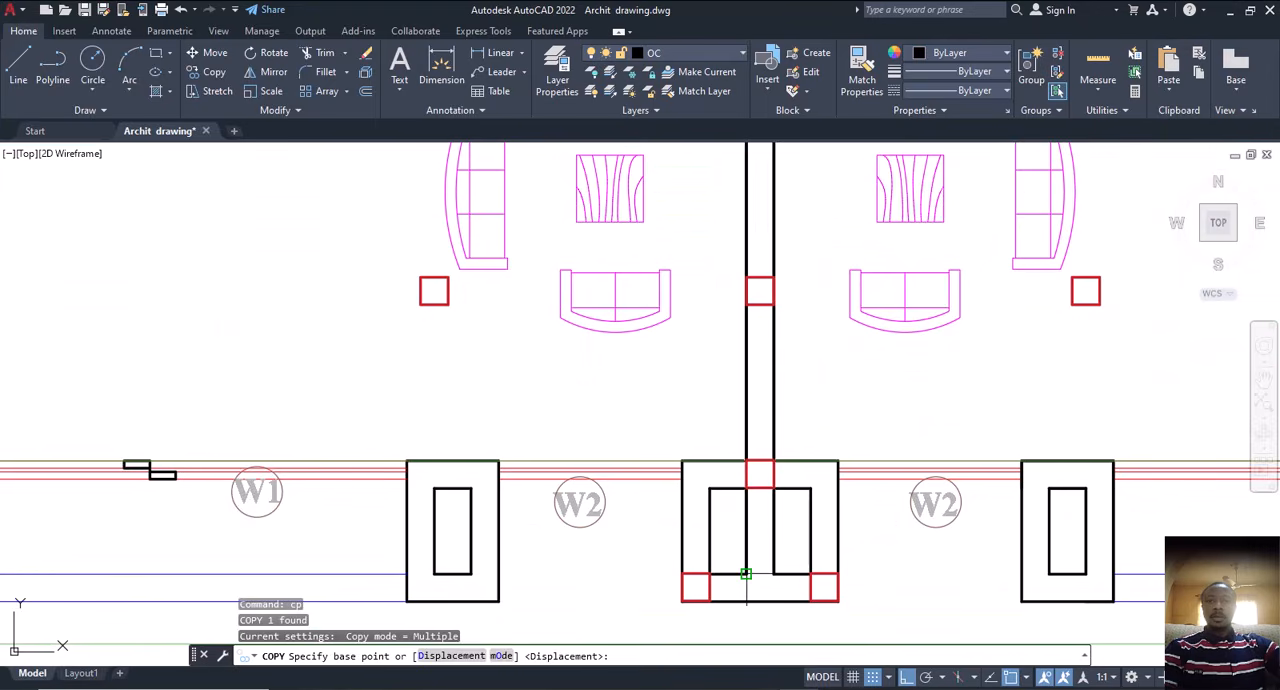
{"action": "left_click", "coordinate": [746, 573]}
{"action": "scroll", "coordinate": [857, 523], "scroll_direction": "down", "scroll_amount": 5}
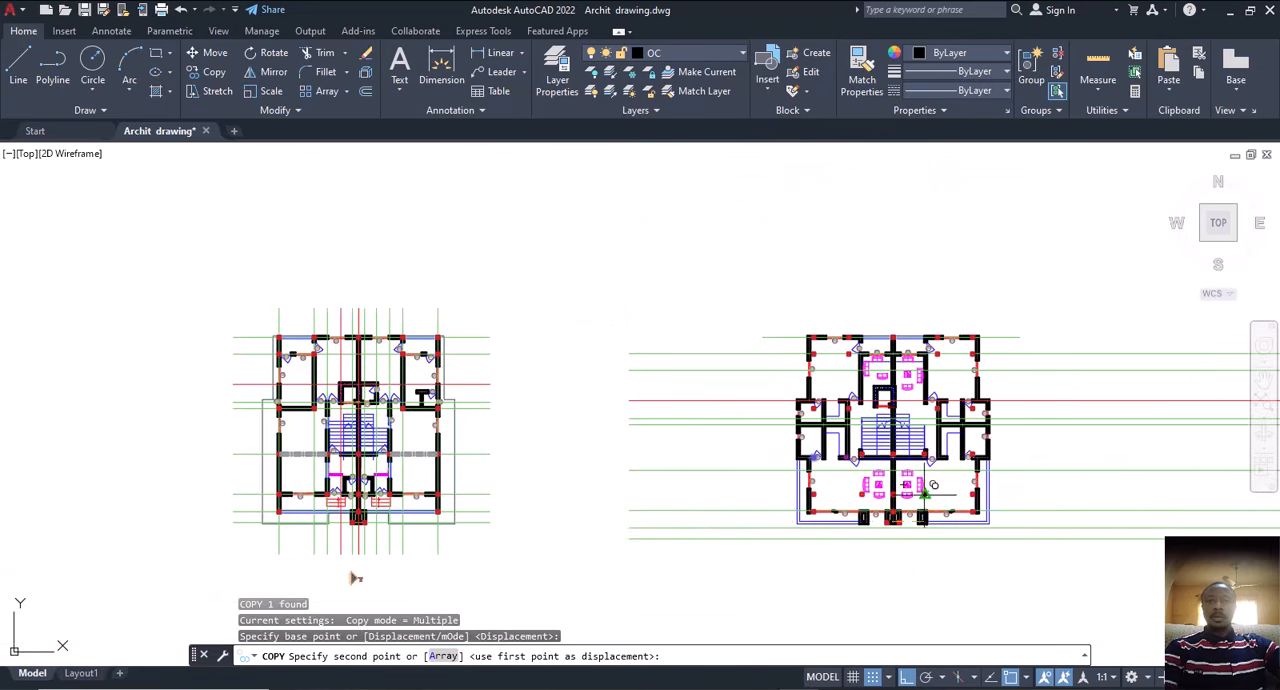
{"action": "scroll", "coordinate": [356, 505], "scroll_direction": "up", "scroll_amount": 8}
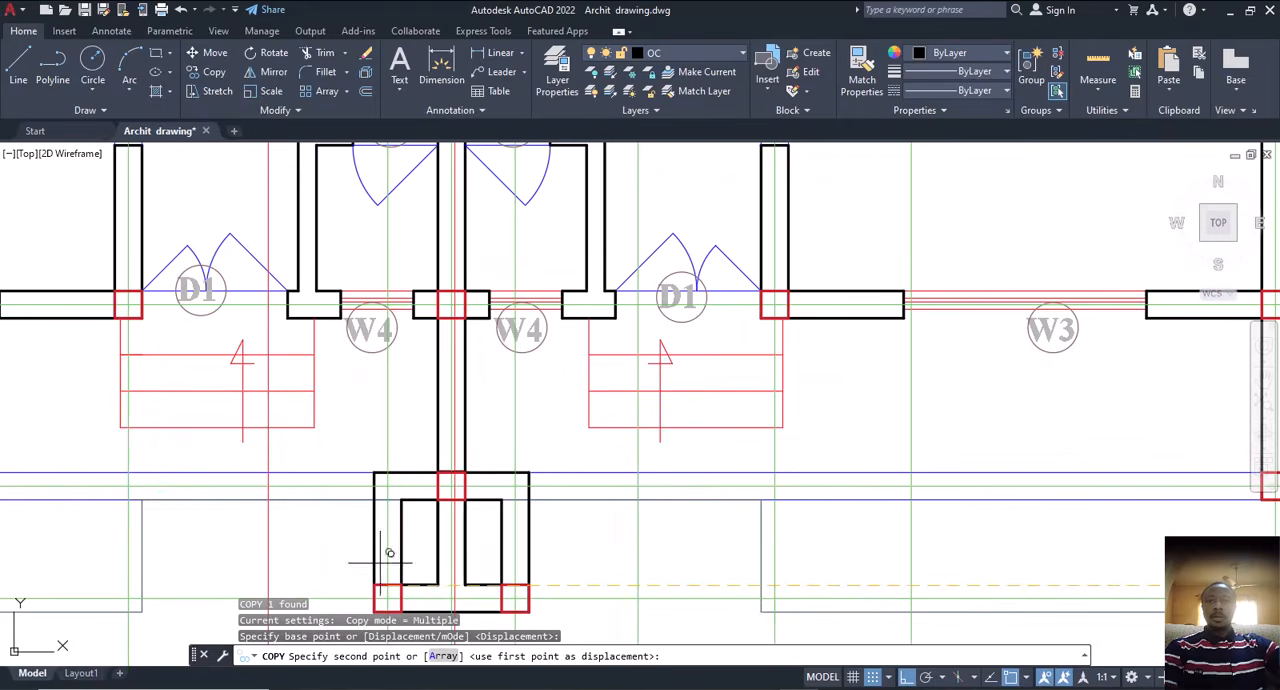
{"action": "left_click", "coordinate": [440, 580]}
{"action": "scroll", "coordinate": [600, 514], "scroll_direction": "down", "scroll_amount": 7}
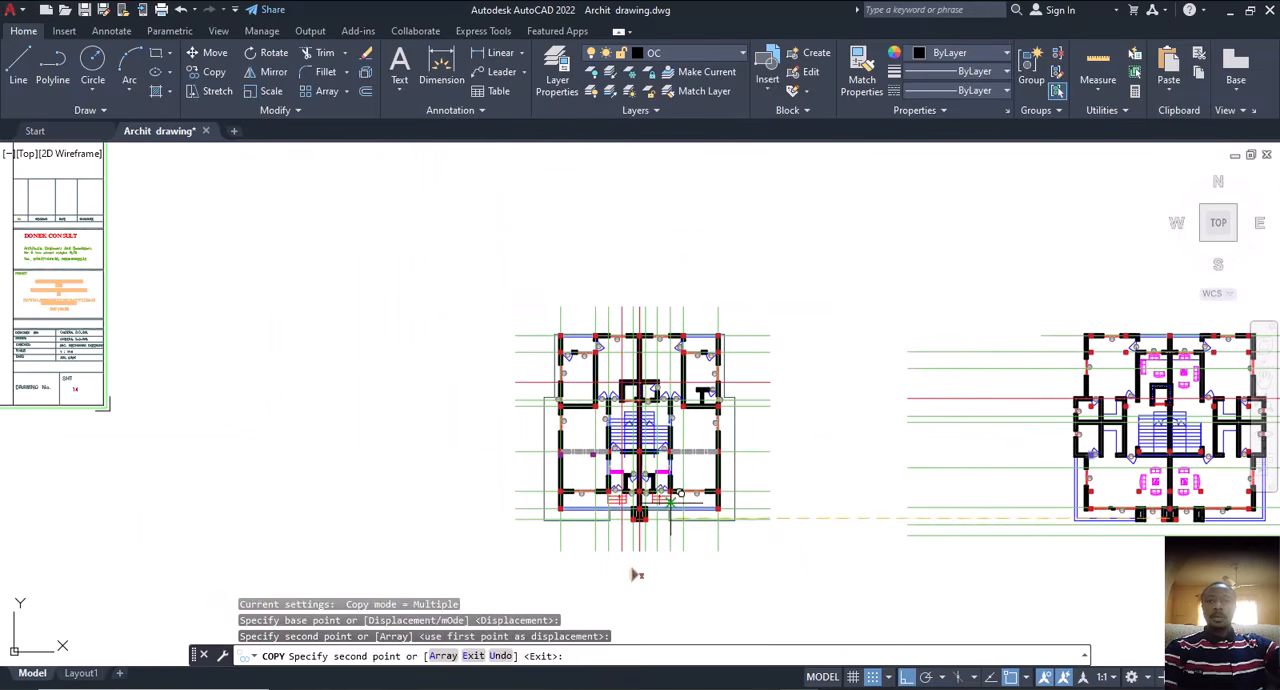
{"action": "key", "text": "Escape"}
Step: Examine the purple square's offset from the red column on the first floor's left wall and compare it with its second floor position
{"action": "scroll", "coordinate": [553, 463], "scroll_direction": "up", "scroll_amount": 7}
{"action": "scroll", "coordinate": [517, 393], "scroll_direction": "up", "scroll_amount": 7}
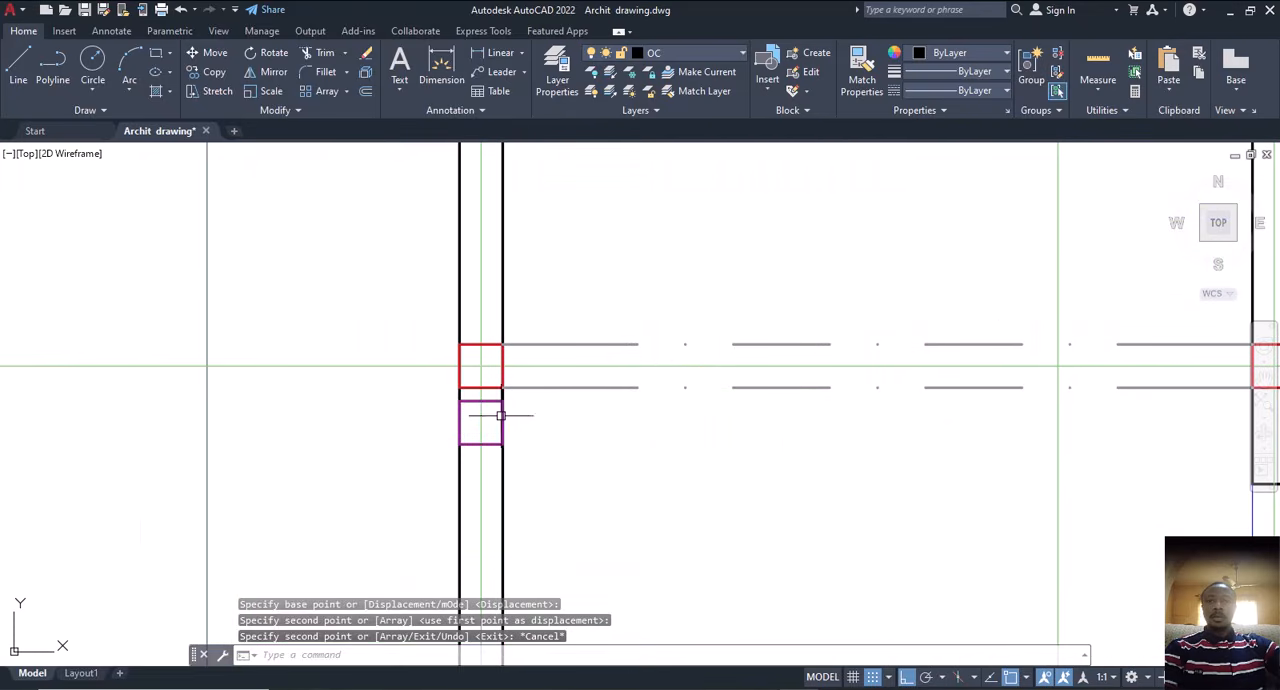
{"action": "scroll", "coordinate": [463, 425], "scroll_direction": "down", "scroll_amount": 3}
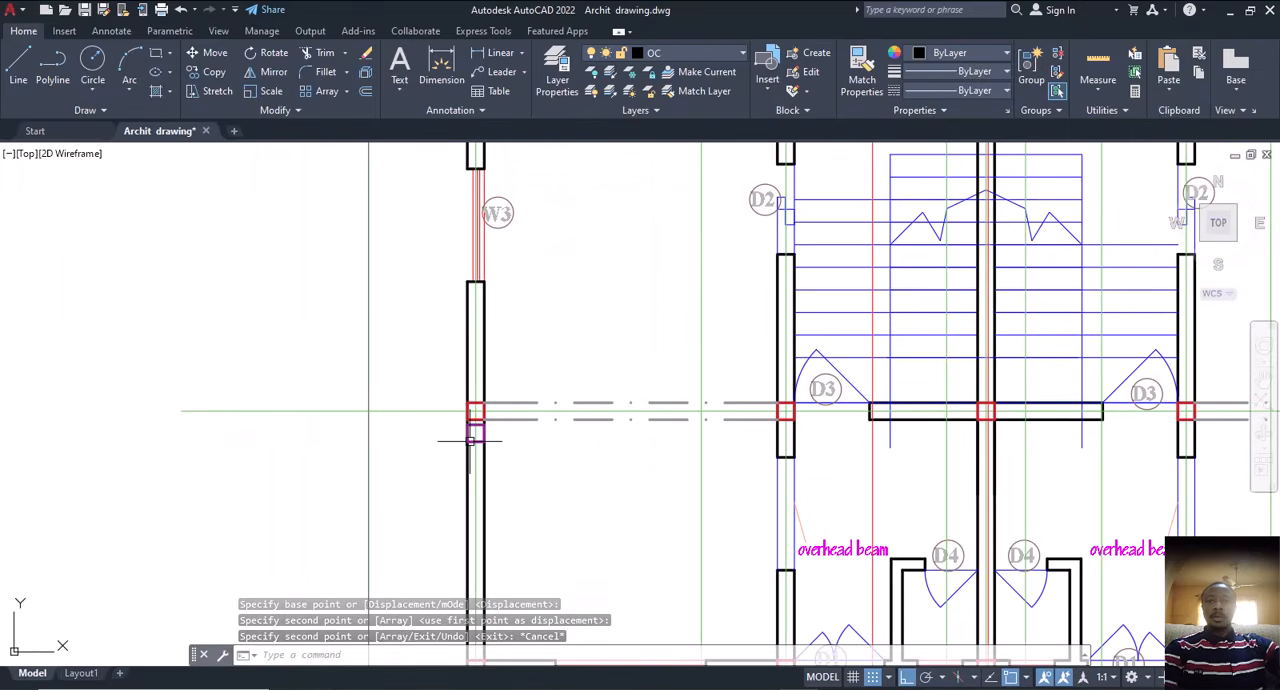
{"action": "middle_click_drag", "start_coordinate": [486, 454], "coordinate": [460, 436]}
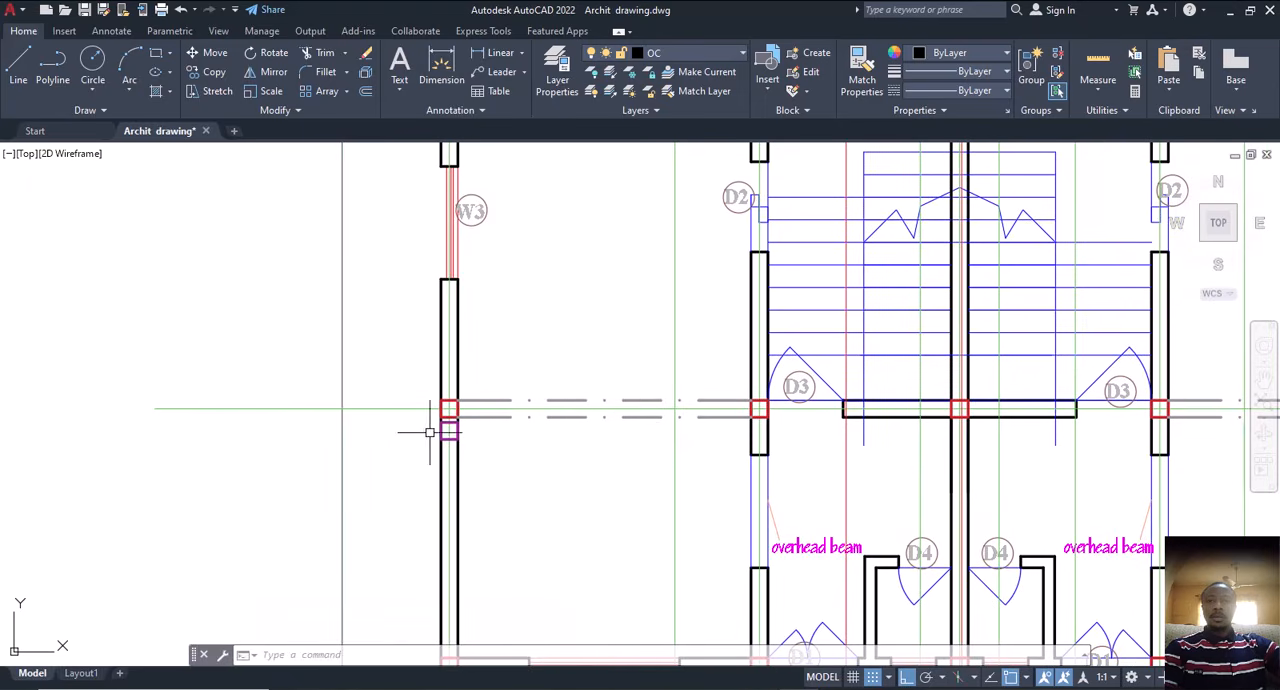
{"action": "scroll", "coordinate": [452, 416], "scroll_direction": "down", "scroll_amount": 6}
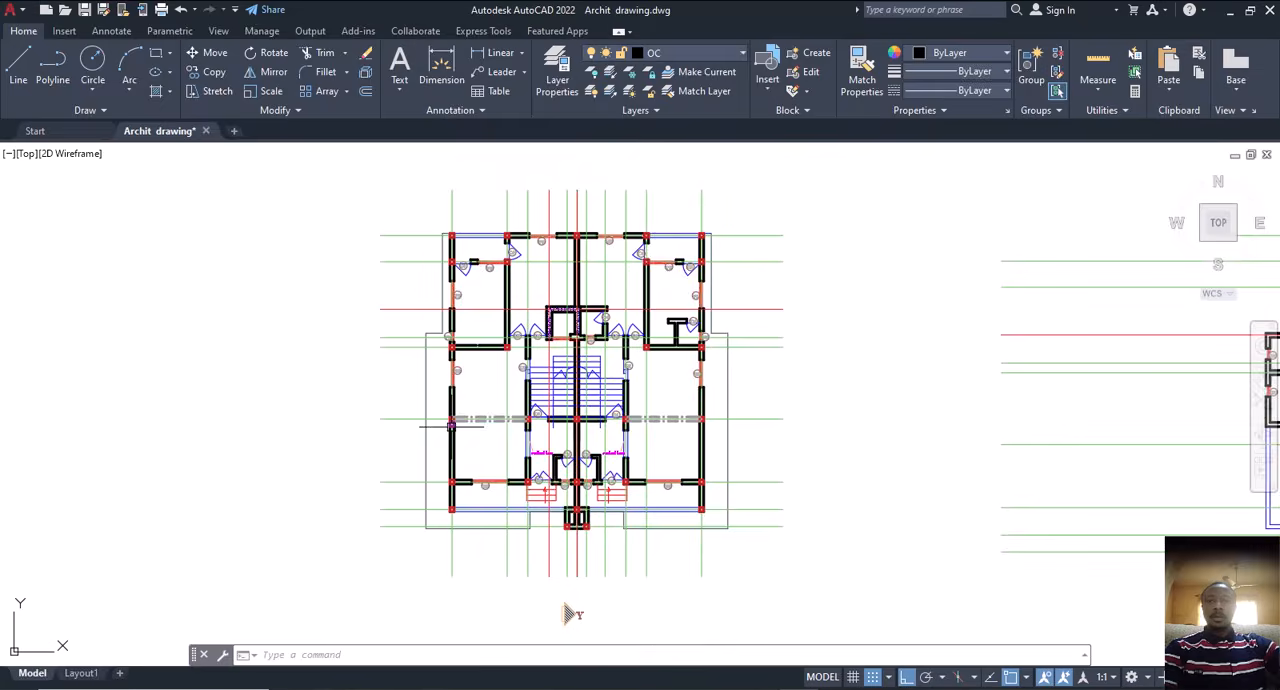
{"action": "scroll", "coordinate": [1047, 408], "scroll_direction": "up", "scroll_amount": 6}
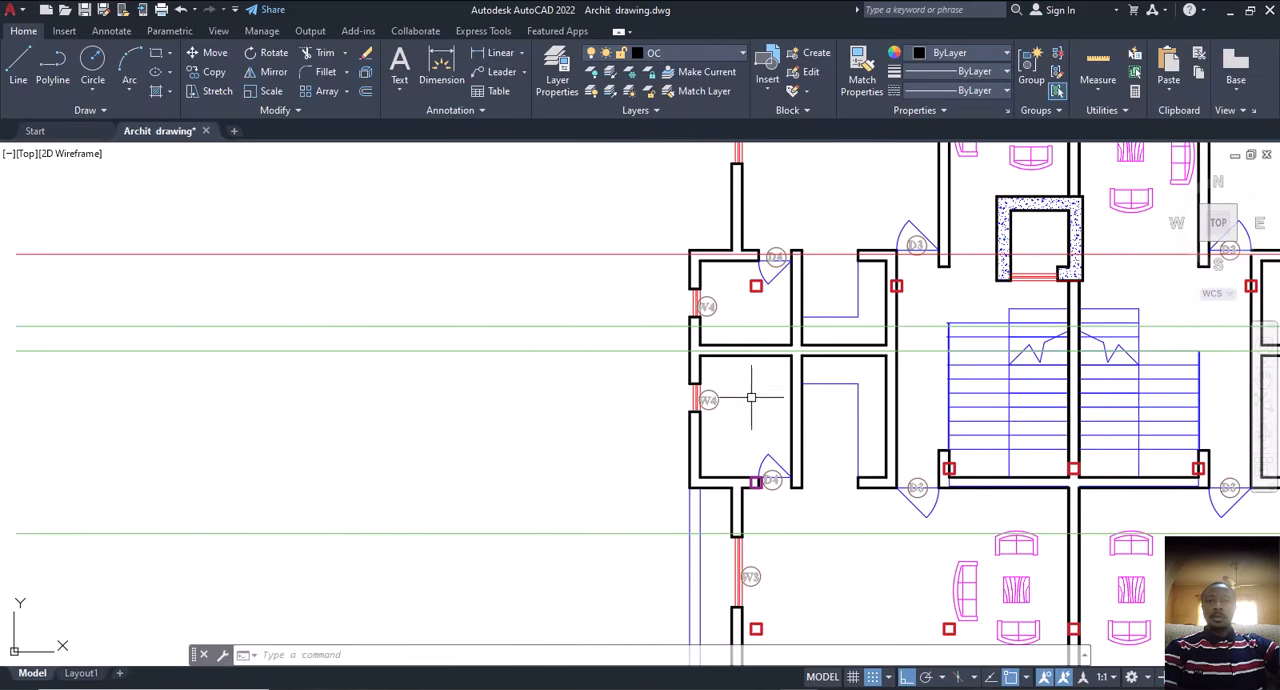
{"action": "scroll", "coordinate": [757, 484], "scroll_direction": "up", "scroll_amount": 4}
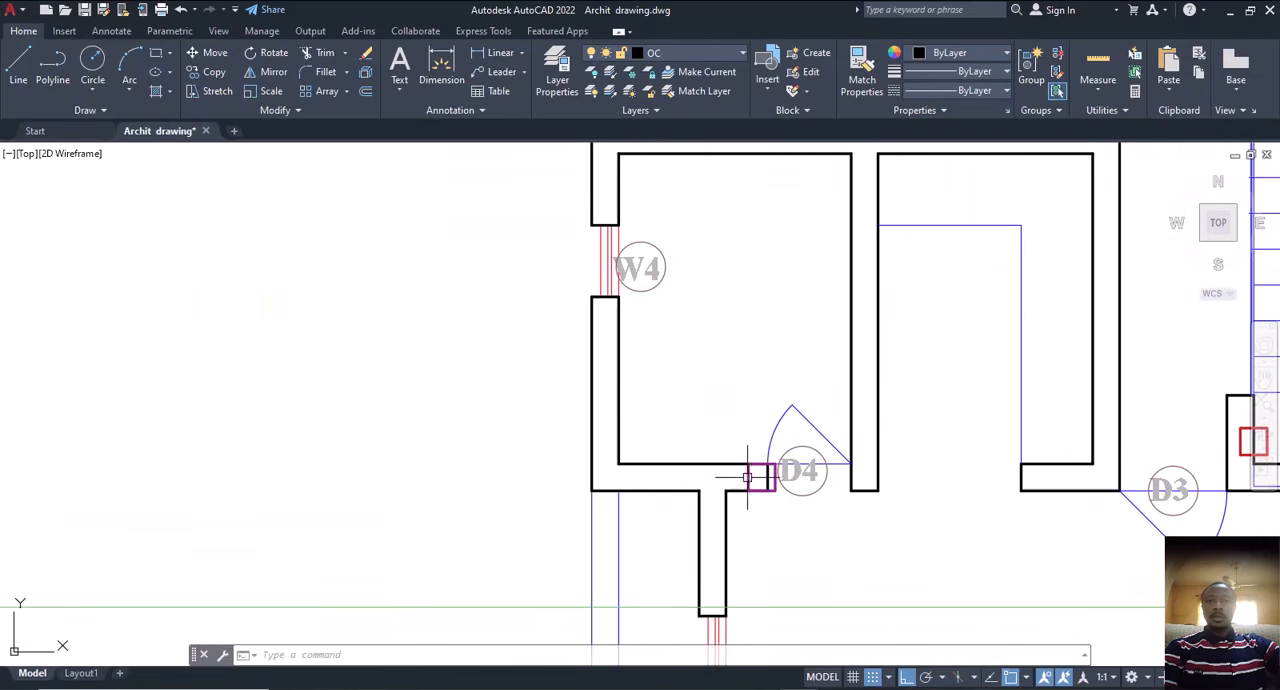
{"action": "scroll", "coordinate": [747, 477], "scroll_direction": "down", "scroll_amount": 10}
{"action": "middle_click_drag", "start_coordinate": [466, 432], "coordinate": [671, 397]}
{"action": "scroll", "coordinate": [460, 429], "scroll_direction": "up", "scroll_amount": 8}
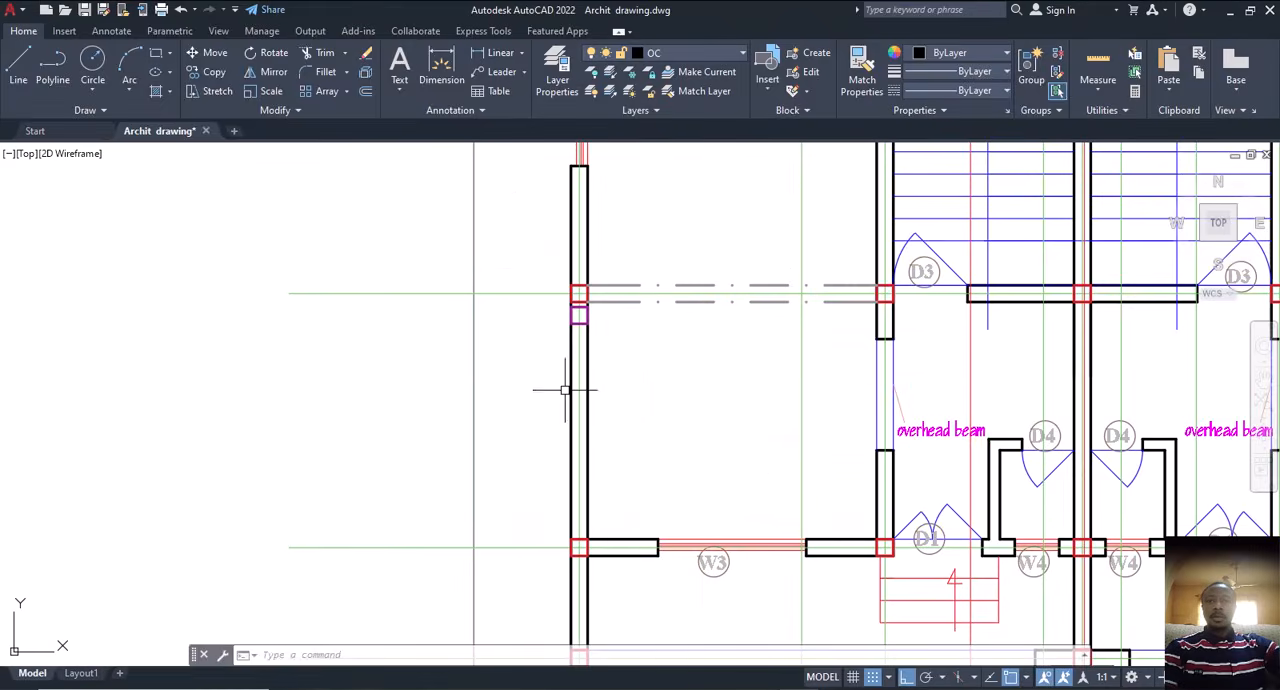
{"action": "middle_click_drag", "start_coordinate": [565, 390], "coordinate": [471, 437]}
{"action": "scroll", "coordinate": [509, 366], "scroll_direction": "up", "scroll_amount": 4}
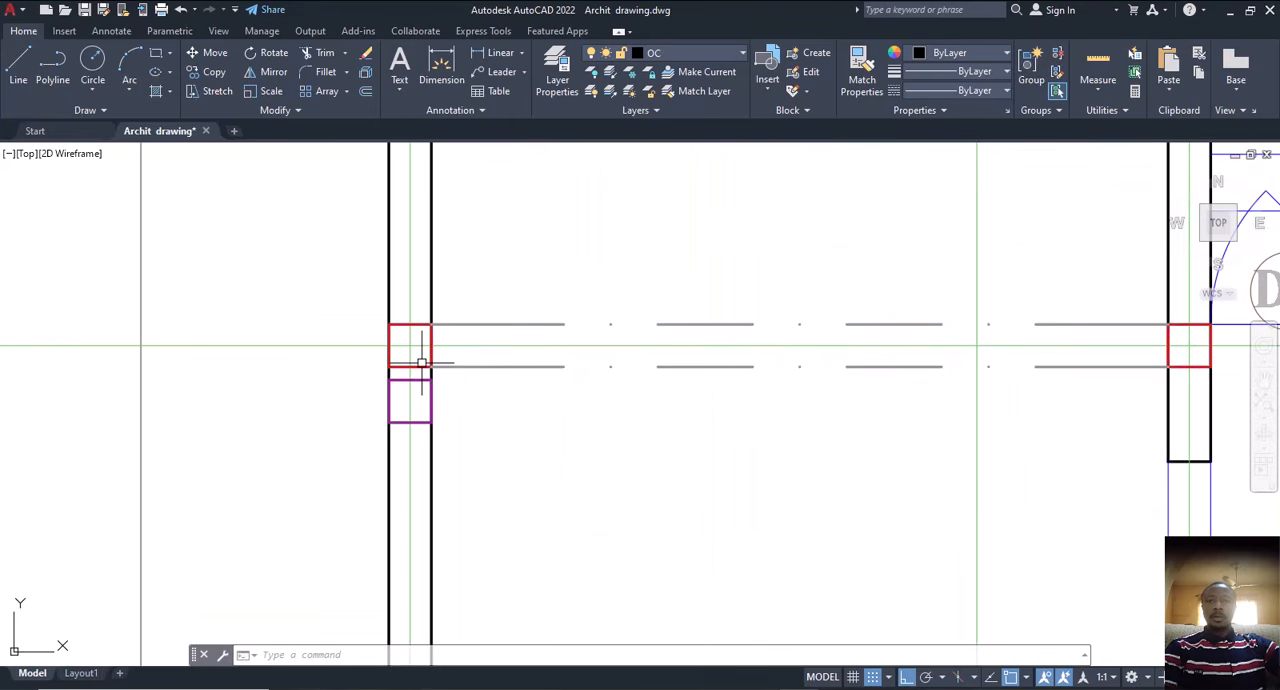
{"action": "left_click", "coordinate": [418, 363]}
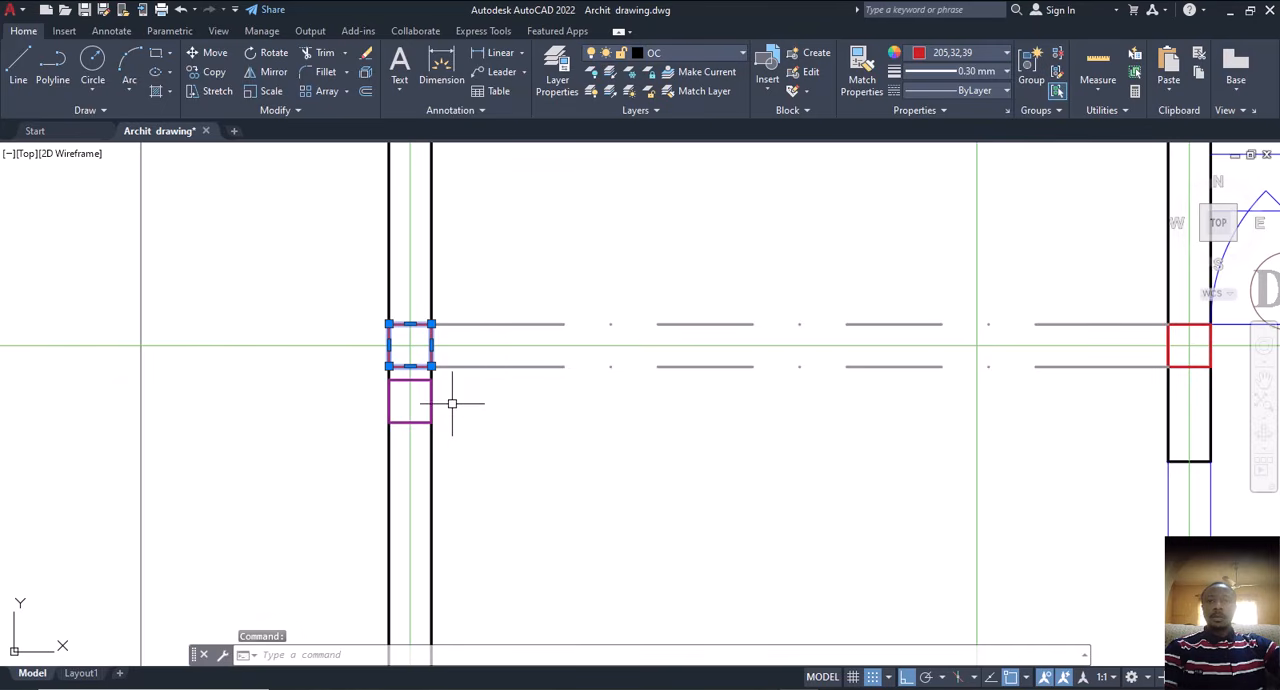
{"action": "key", "text": "Escape"}
{"action": "key", "text": "Escape"}
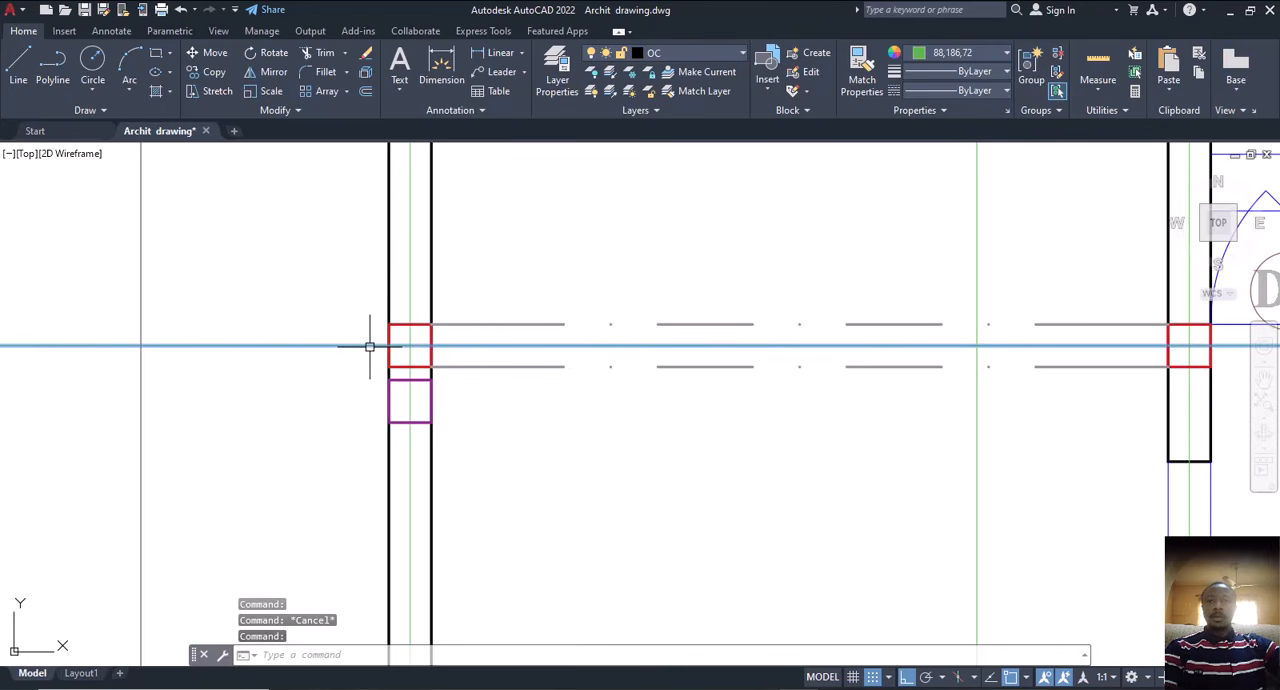
Step: Copy the horizontal centre line down to the purple square's centre and delete the red column square just above it on the left wall
{"action": "type", "text": "cp"}
{"action": "key", "text": "Return"}
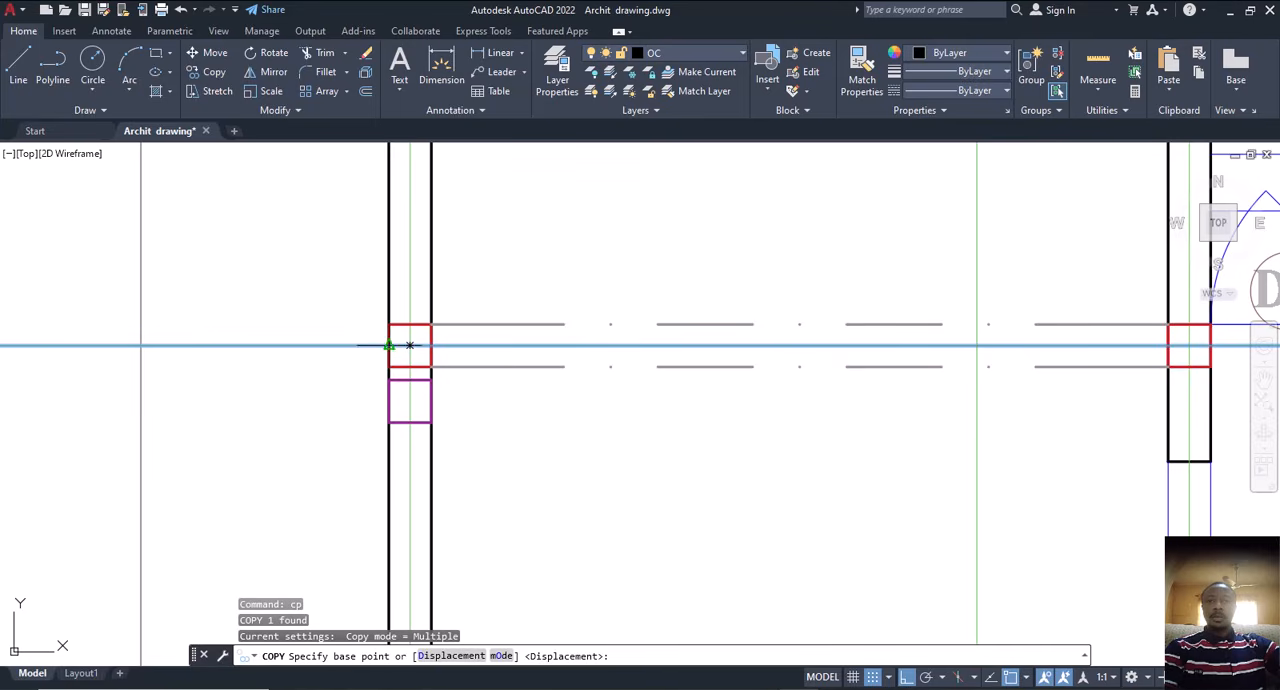
{"action": "left_click", "coordinate": [409, 345]}
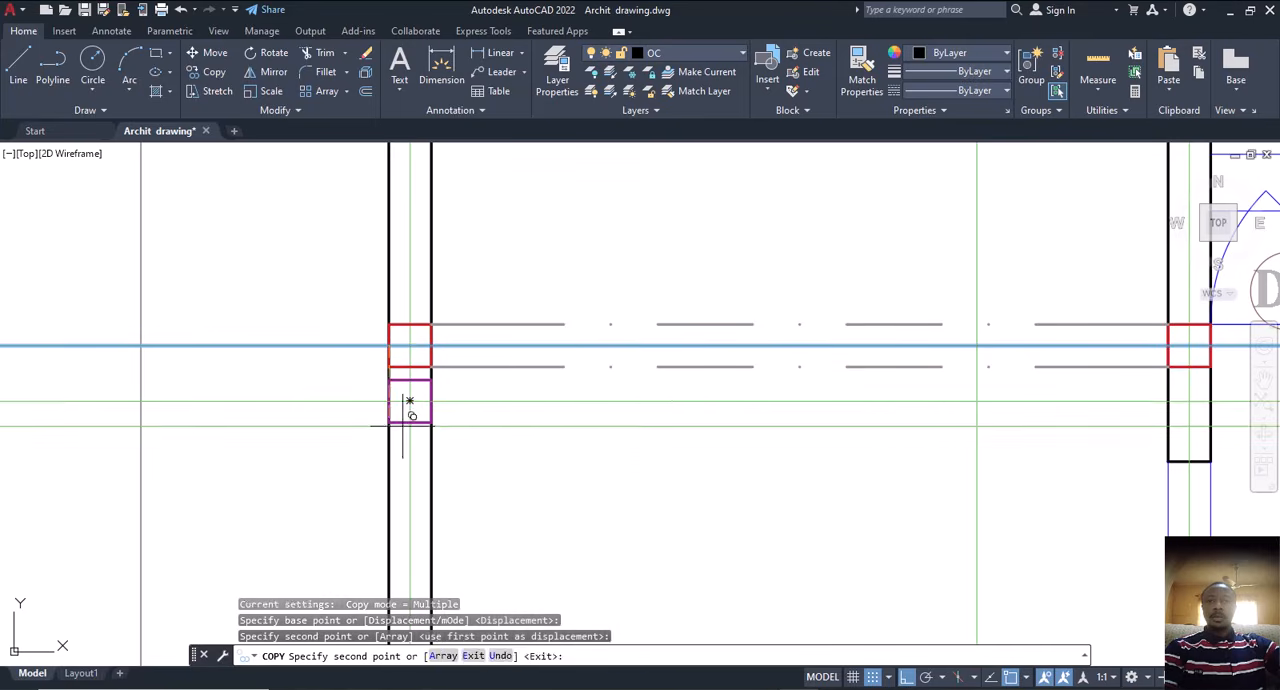
{"action": "key", "text": "Escape"}
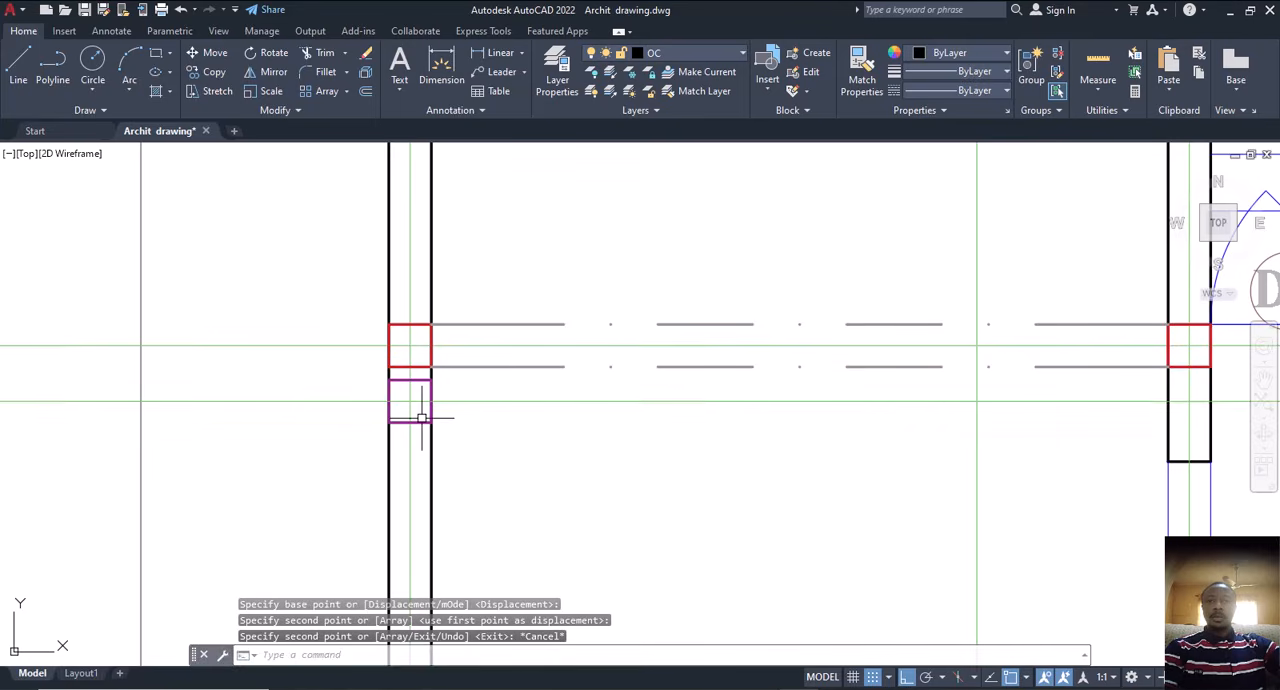
{"action": "left_click", "coordinate": [416, 366]}
{"action": "key", "text": "Delete"}
Step: Move the red column square beside the left D3 door straight down so its centre sits on the copied centre line
{"action": "middle_click_drag", "start_coordinate": [494, 394], "coordinate": [392, 403]}
{"action": "middle_click_drag", "start_coordinate": [686, 401], "coordinate": [405, 407]}
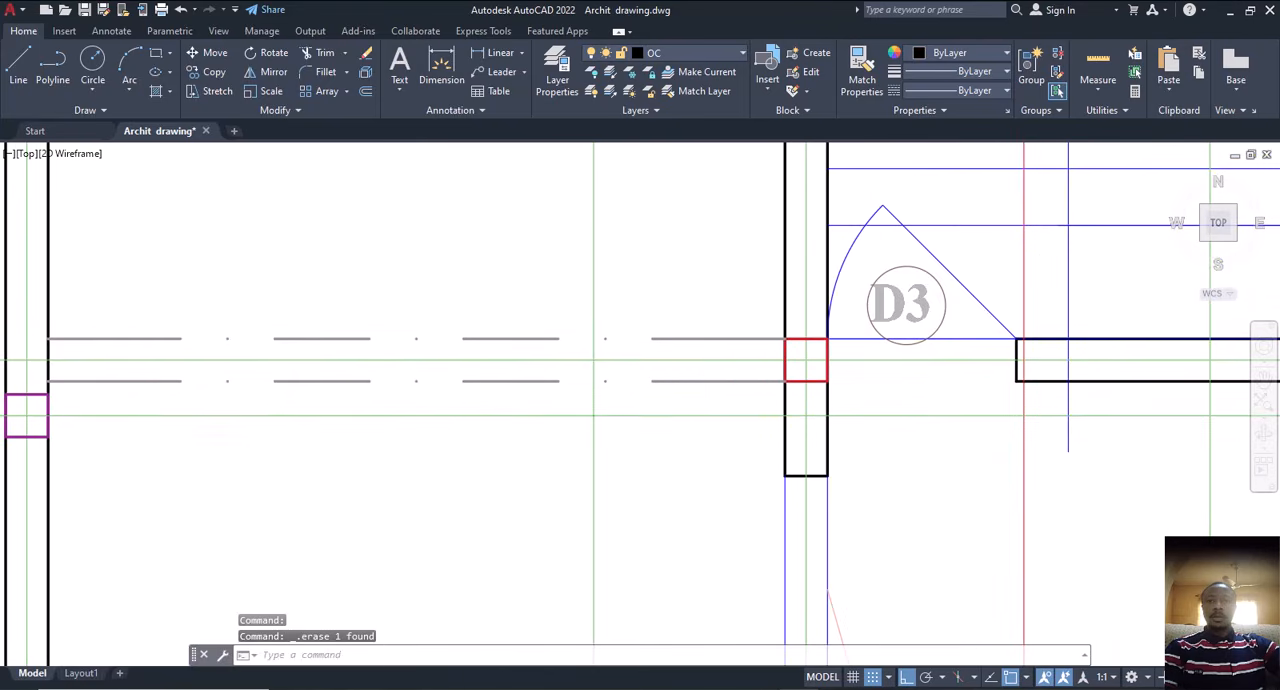
{"action": "left_click", "coordinate": [784, 359]}
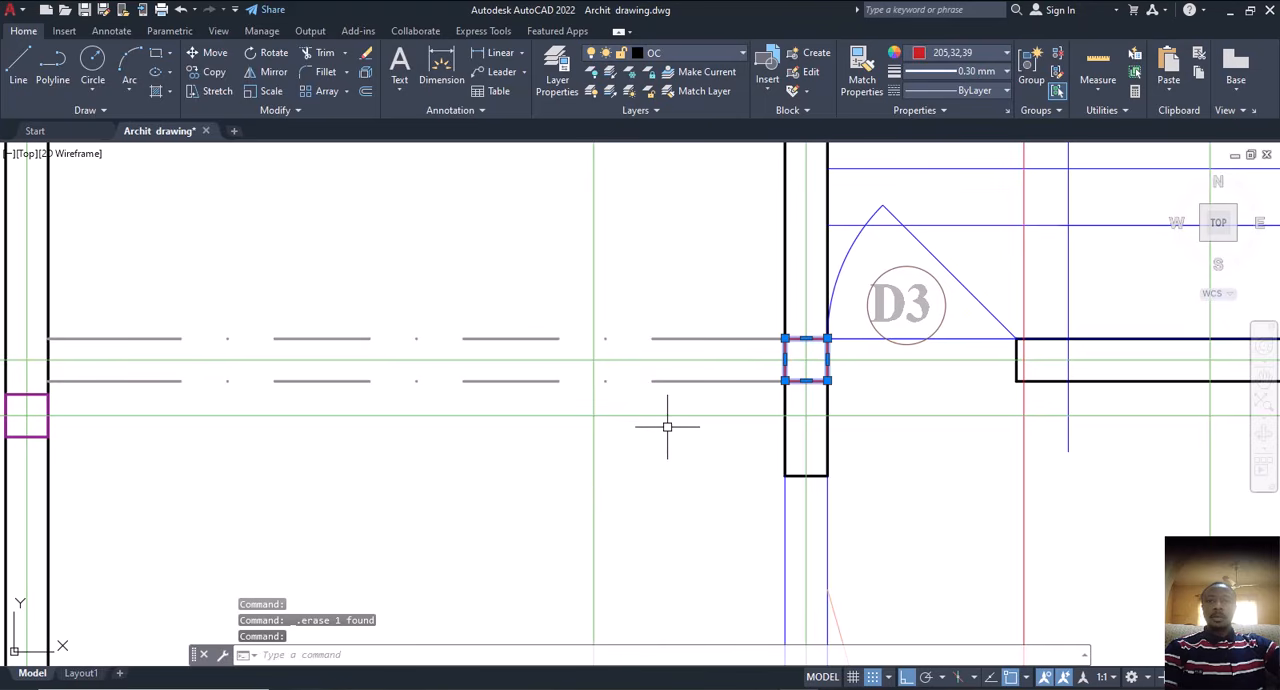
{"action": "type", "text": "m"}
{"action": "key", "text": "Return"}
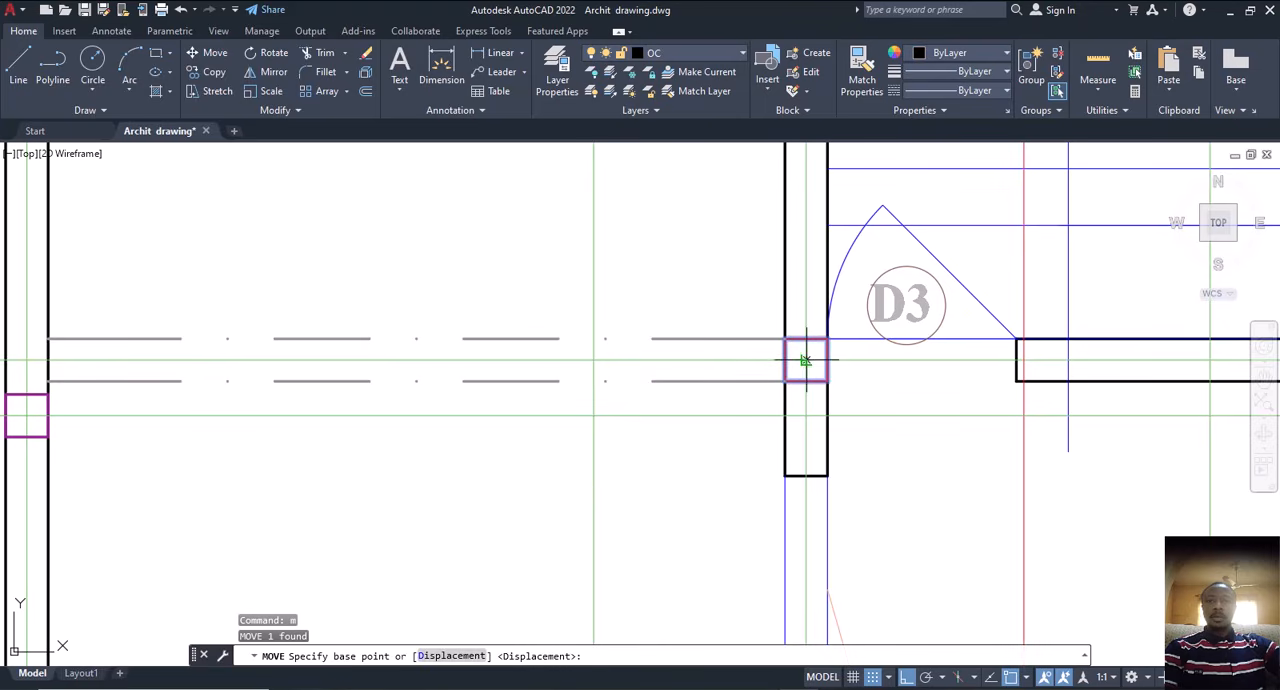
{"action": "left_click", "coordinate": [805, 360]}
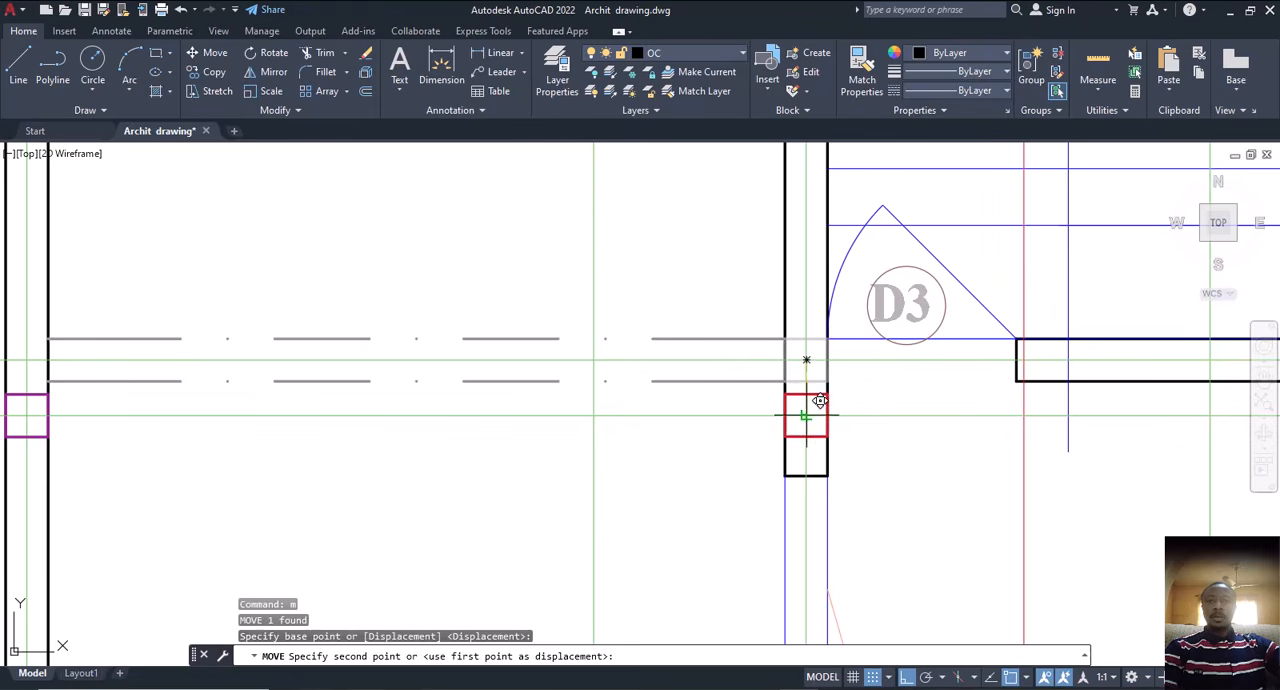
{"action": "left_click", "coordinate": [808, 415]}
{"action": "key", "text": "Escape"}
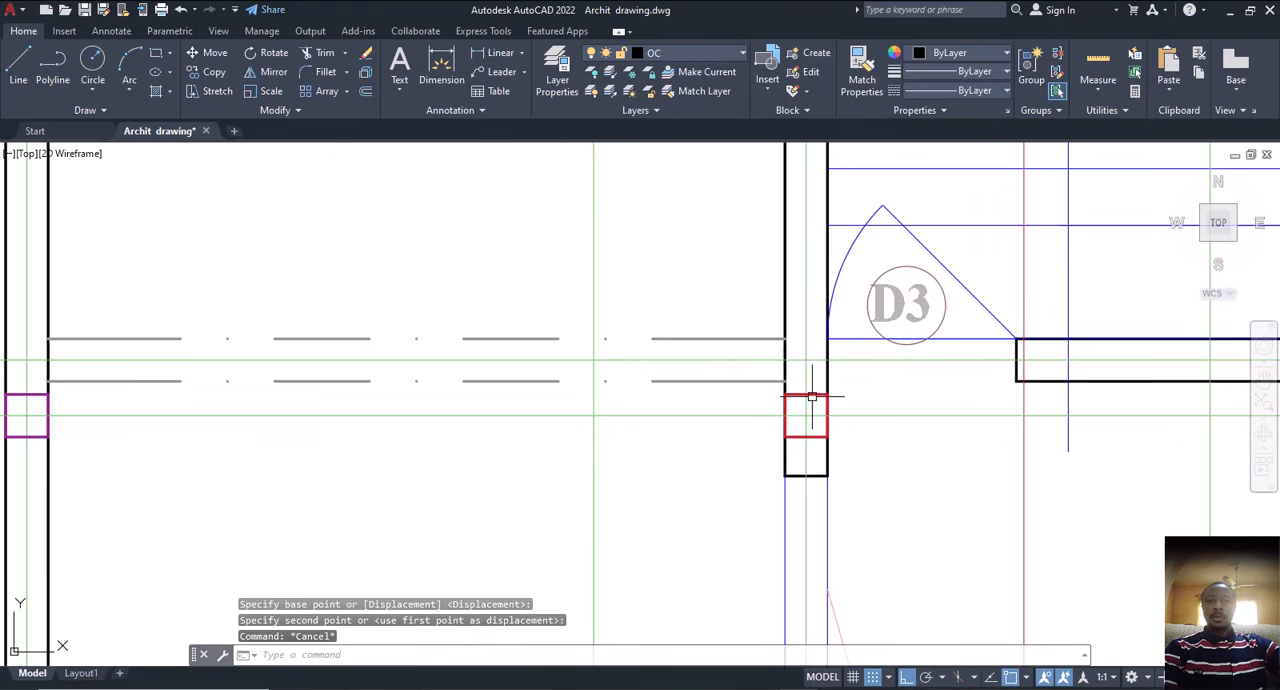
Step: Match the properties of the relocated red column square onto the purple square on the first floor's left wall
{"action": "left_click", "coordinate": [812, 397]}
{"action": "left_click", "coordinate": [866, 78]}
{"action": "scroll", "coordinate": [878, 292], "scroll_direction": "down", "scroll_amount": 4}
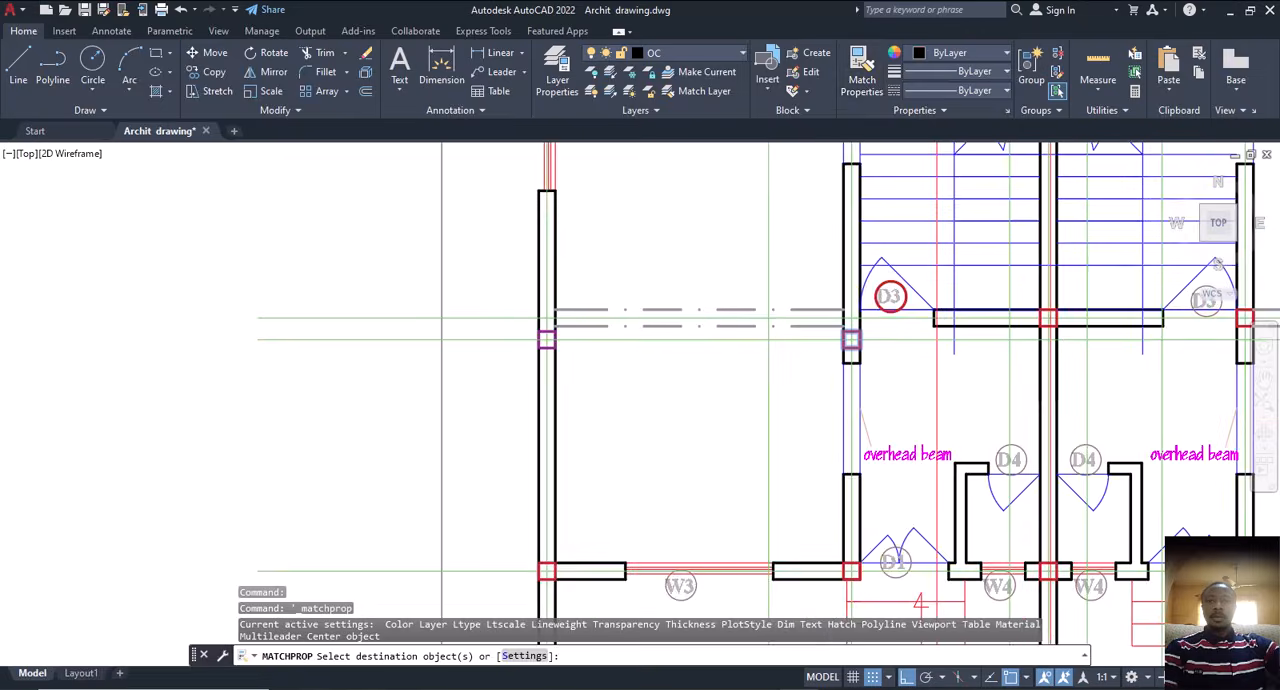
{"action": "scroll", "coordinate": [680, 325], "scroll_direction": "down", "scroll_amount": 2}
{"action": "scroll", "coordinate": [675, 329], "scroll_direction": "up", "scroll_amount": 8}
{"action": "left_click", "coordinate": [636, 335]}
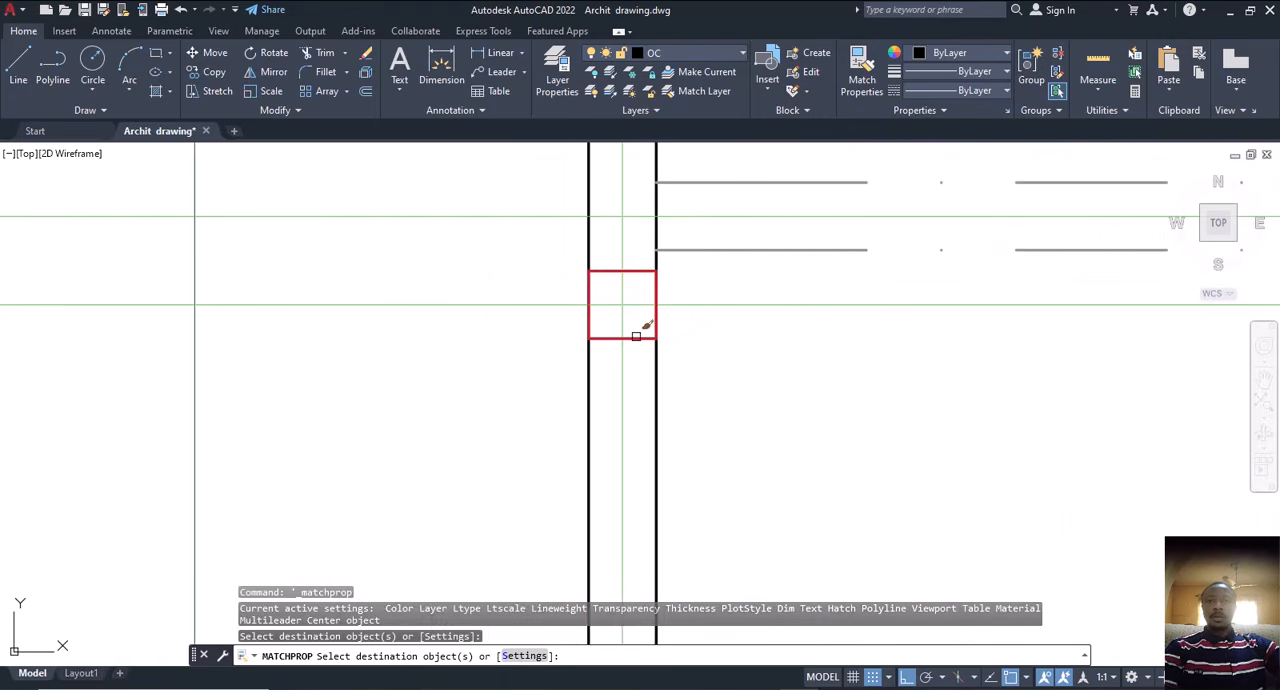
{"action": "scroll", "coordinate": [636, 335], "scroll_direction": "down", "scroll_amount": 5}
{"action": "key", "text": "Escape"}
{"action": "scroll", "coordinate": [884, 374], "scroll_direction": "up", "scroll_amount": 3}
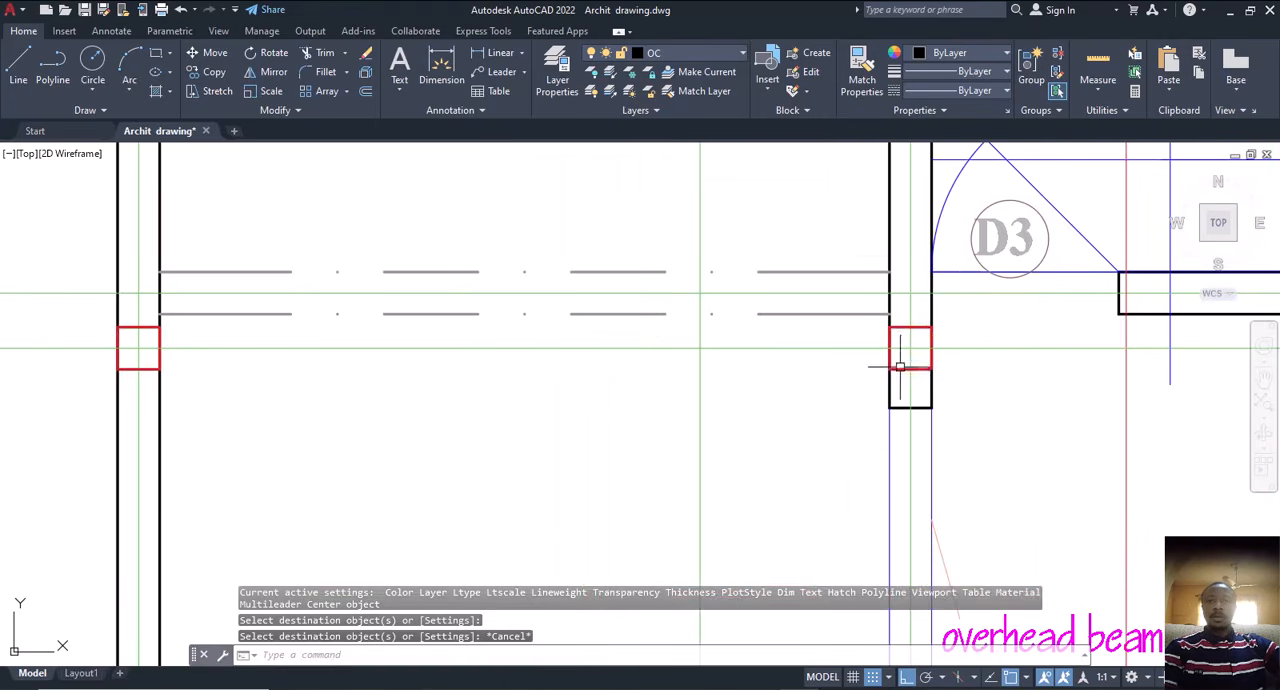
{"action": "left_click", "coordinate": [900, 366]}
{"action": "scroll", "coordinate": [657, 377], "scroll_direction": "down", "scroll_amount": 5}
{"action": "key", "text": "Escape"}
Step: Select all similar column squares from one near the second floor's D3 door, exclude those outside that plan, and delete the second floor squares
{"action": "scroll", "coordinate": [749, 423], "scroll_direction": "down", "scroll_amount": 2}
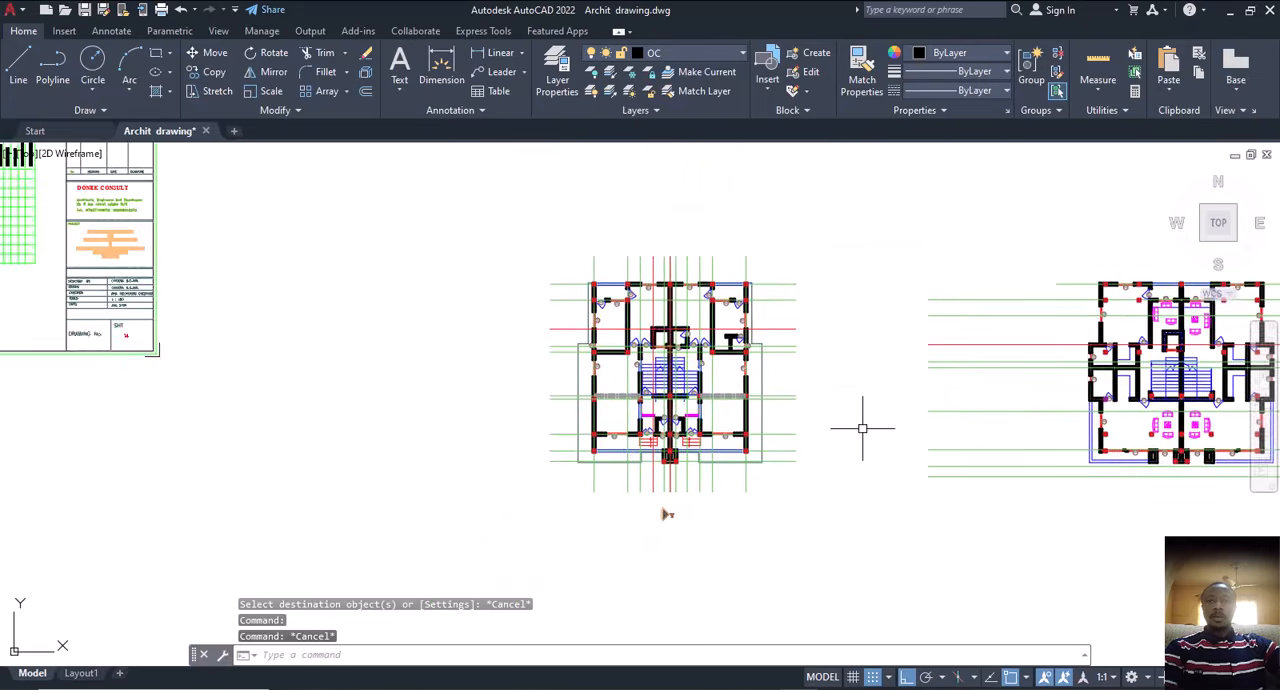
{"action": "middle_click_drag", "start_coordinate": [862, 428], "coordinate": [714, 405]}
{"action": "scroll", "coordinate": [905, 375], "scroll_direction": "up", "scroll_amount": 8}
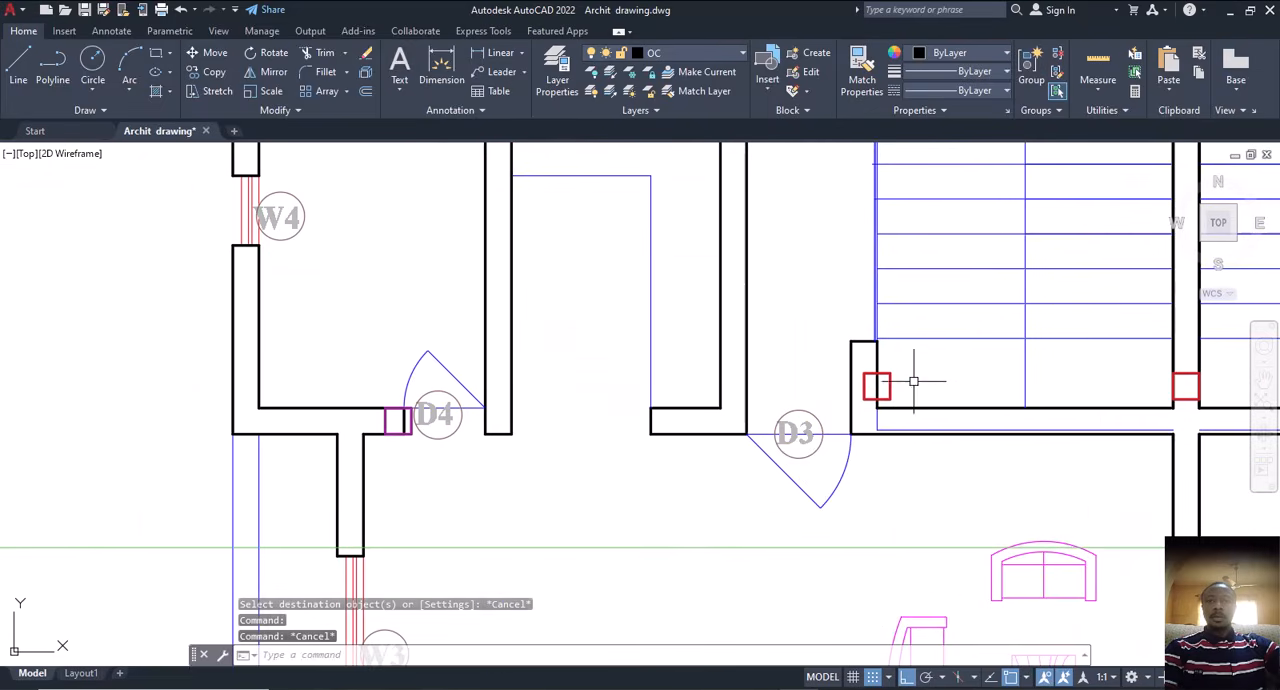
{"action": "left_click", "coordinate": [890, 385]}
{"action": "right_click", "coordinate": [808, 350]}
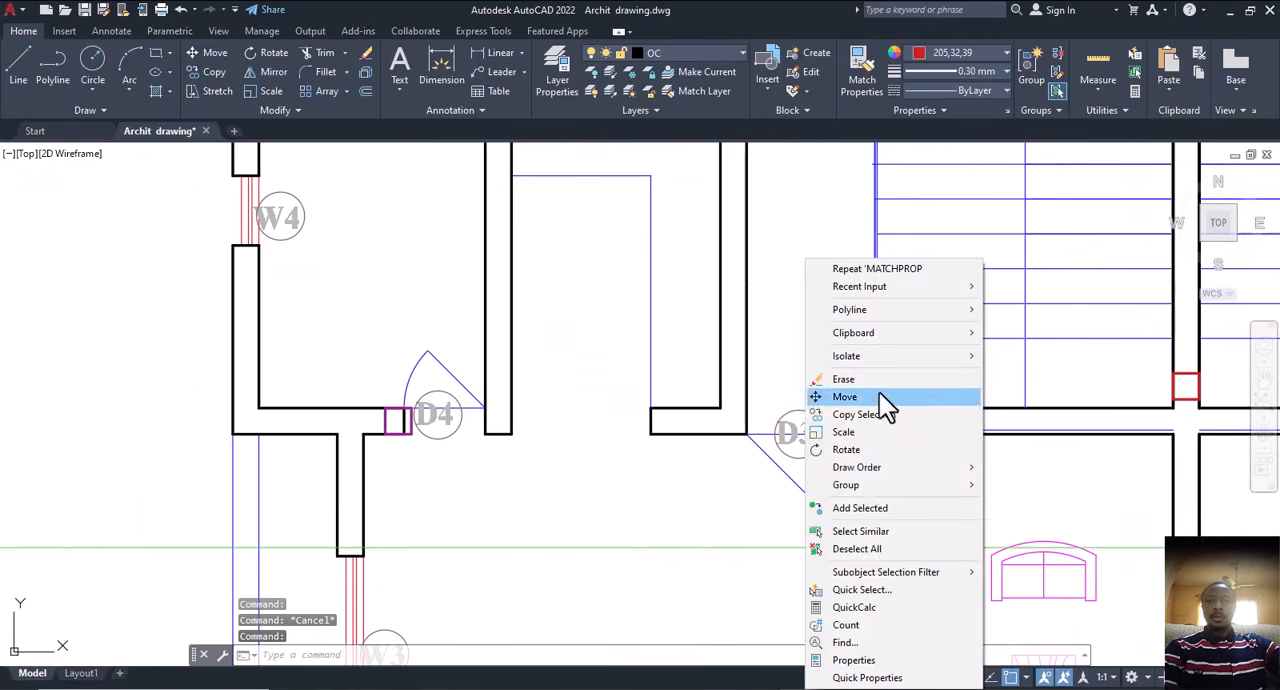
{"action": "left_click", "coordinate": [876, 535]}
{"action": "scroll", "coordinate": [369, 559], "scroll_direction": "down", "scroll_amount": 10}
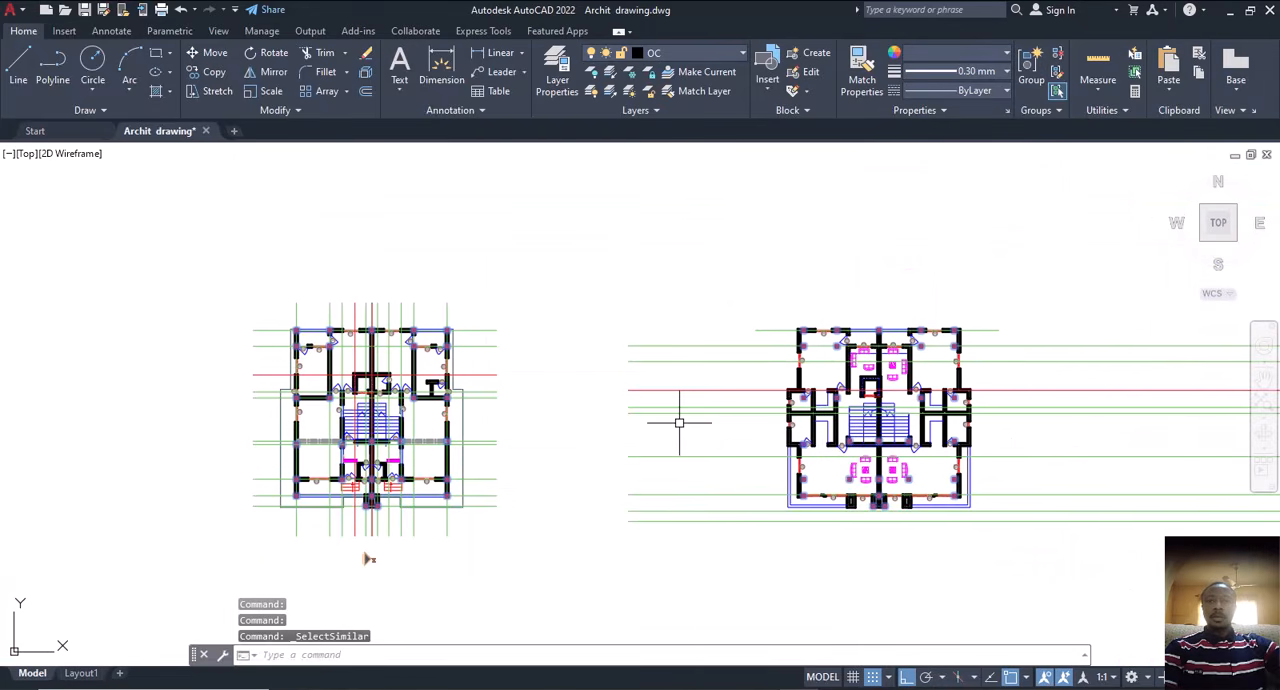
{"action": "left_click", "coordinate": [572, 282]}
{"action": "left_click", "coordinate": [216, 543]}
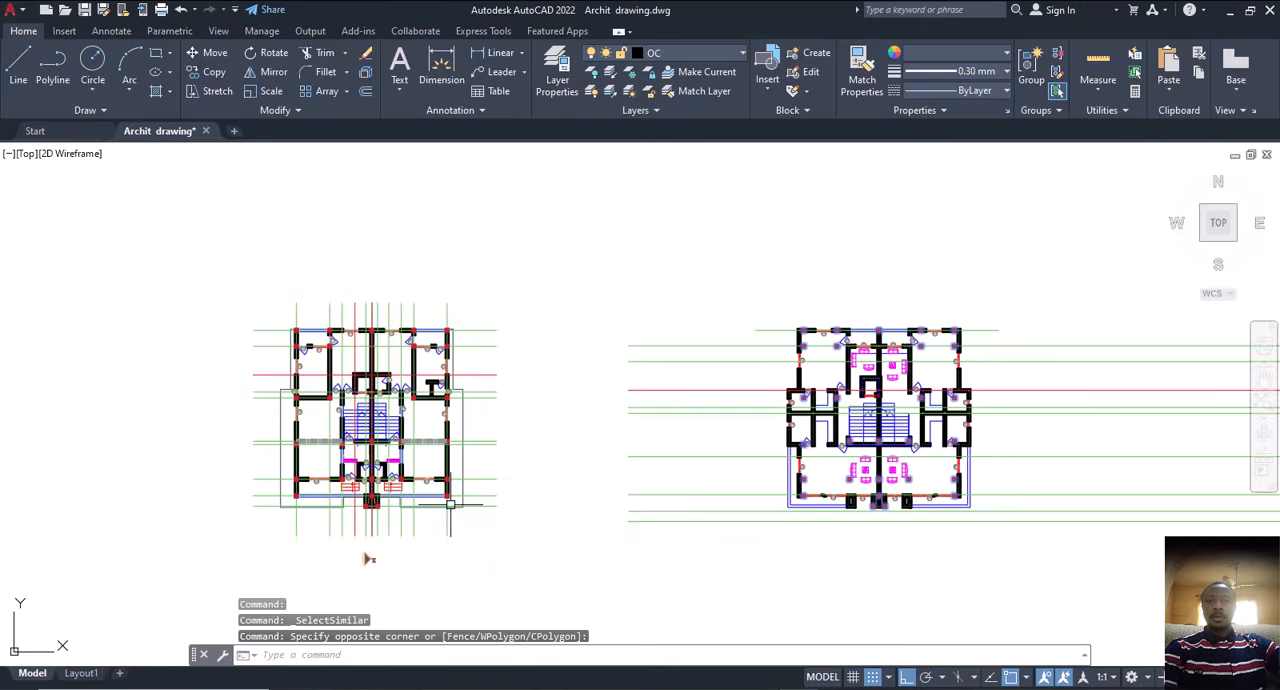
{"action": "scroll", "coordinate": [603, 516], "scroll_direction": "down", "scroll_amount": 8}
{"action": "left_click", "coordinate": [851, 287]}
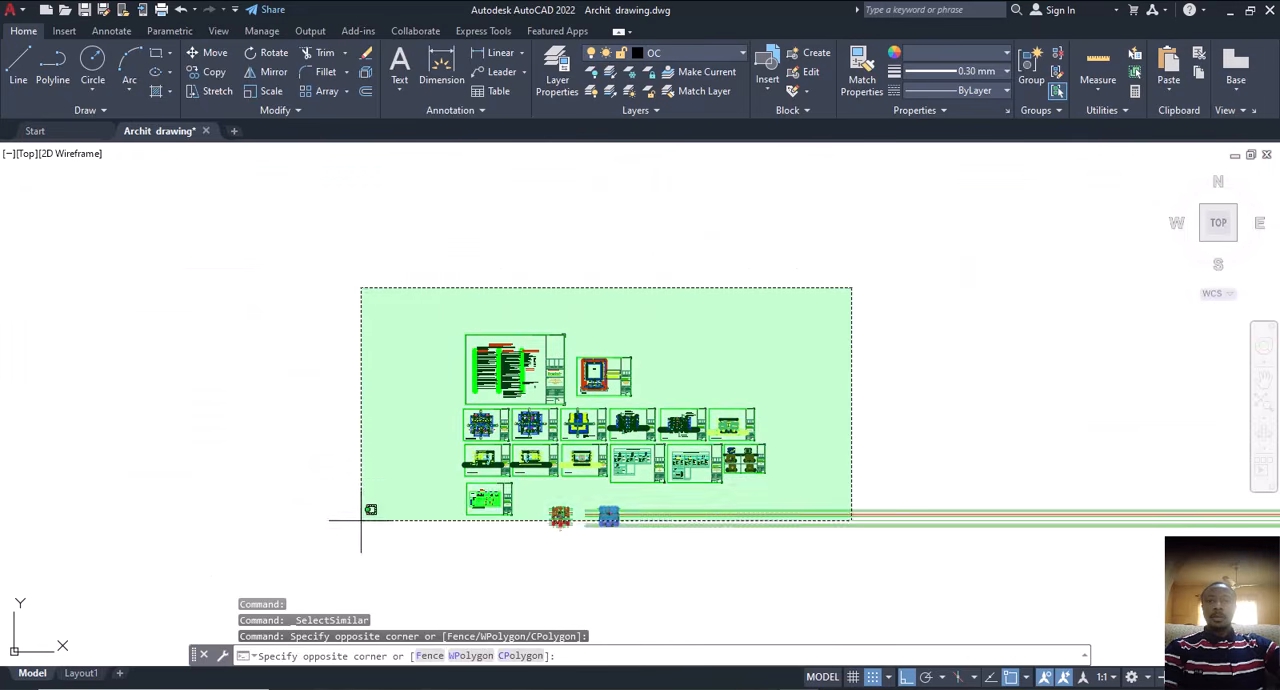
{"action": "left_click", "coordinate": [373, 508]}
{"action": "scroll", "coordinate": [605, 516], "scroll_direction": "up", "scroll_amount": 10}
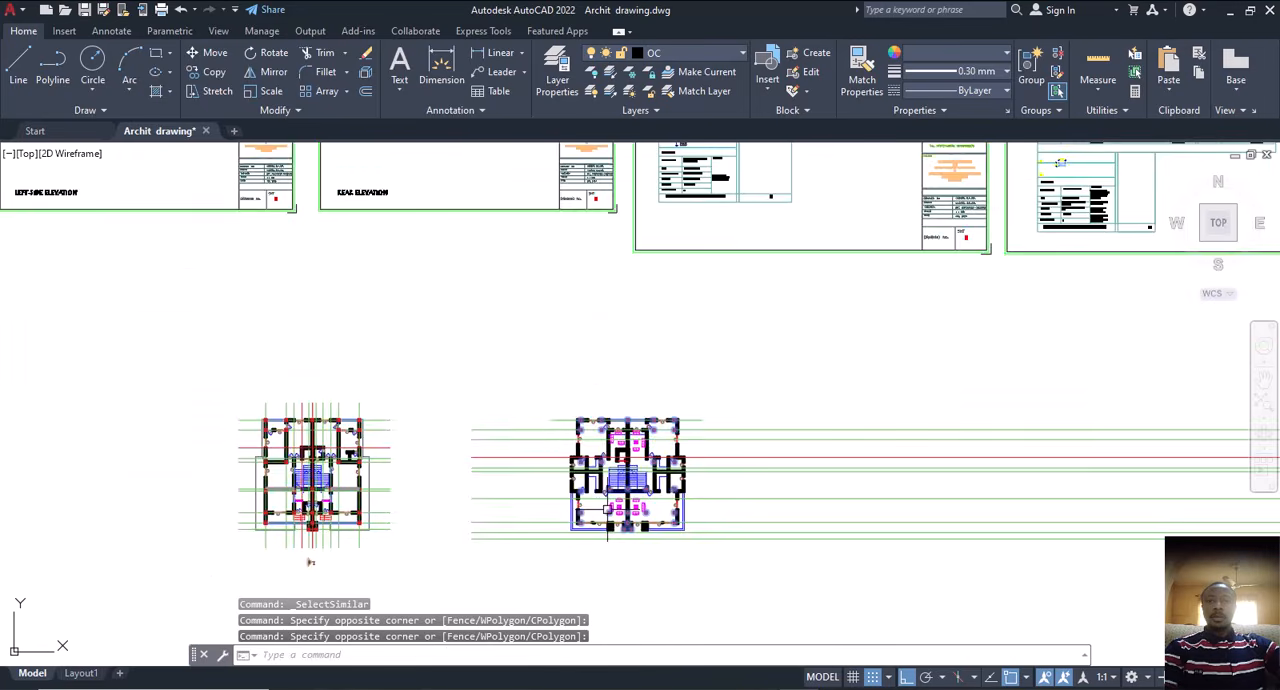
{"action": "key", "text": "Delete"}
Step: Examine the column squares and centre lines on the first floor plan around the staircase and the dash-dot beam lines
{"action": "scroll", "coordinate": [661, 495], "scroll_direction": "down", "scroll_amount": 6}
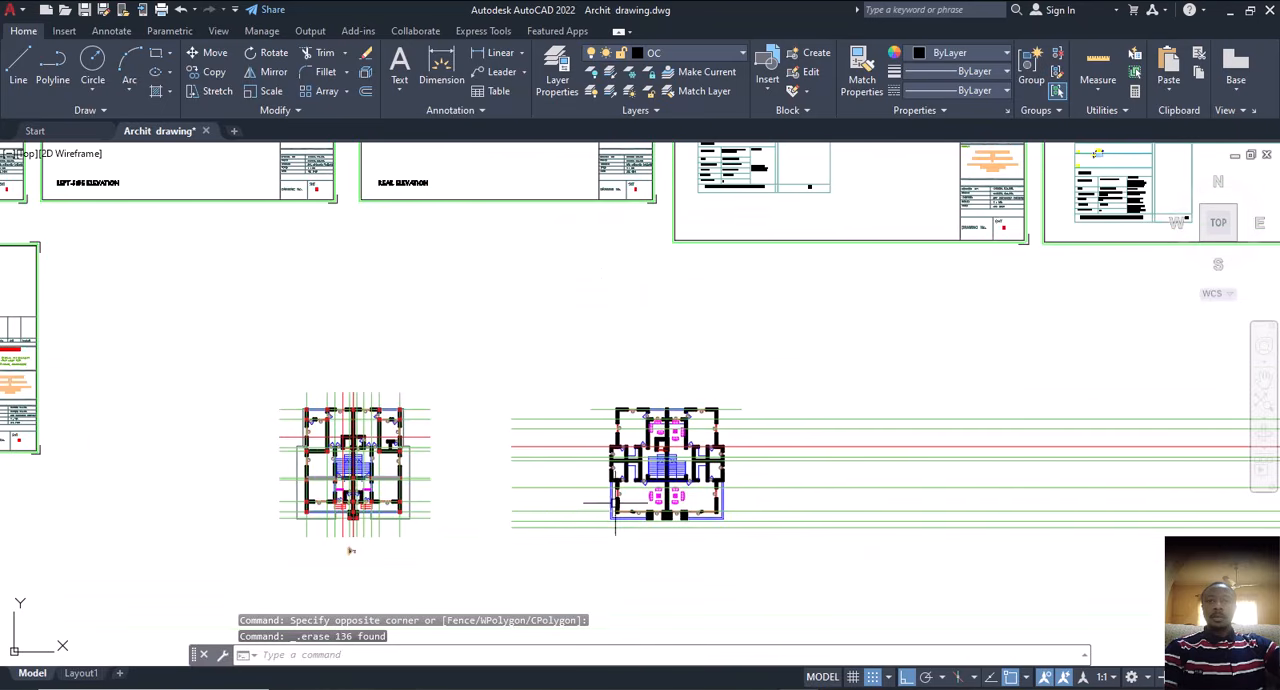
{"action": "middle_click_drag", "start_coordinate": [541, 500], "coordinate": [677, 479]}
{"action": "scroll", "coordinate": [462, 434], "scroll_direction": "up", "scroll_amount": 6}
{"action": "scroll", "coordinate": [421, 428], "scroll_direction": "up", "scroll_amount": 1}
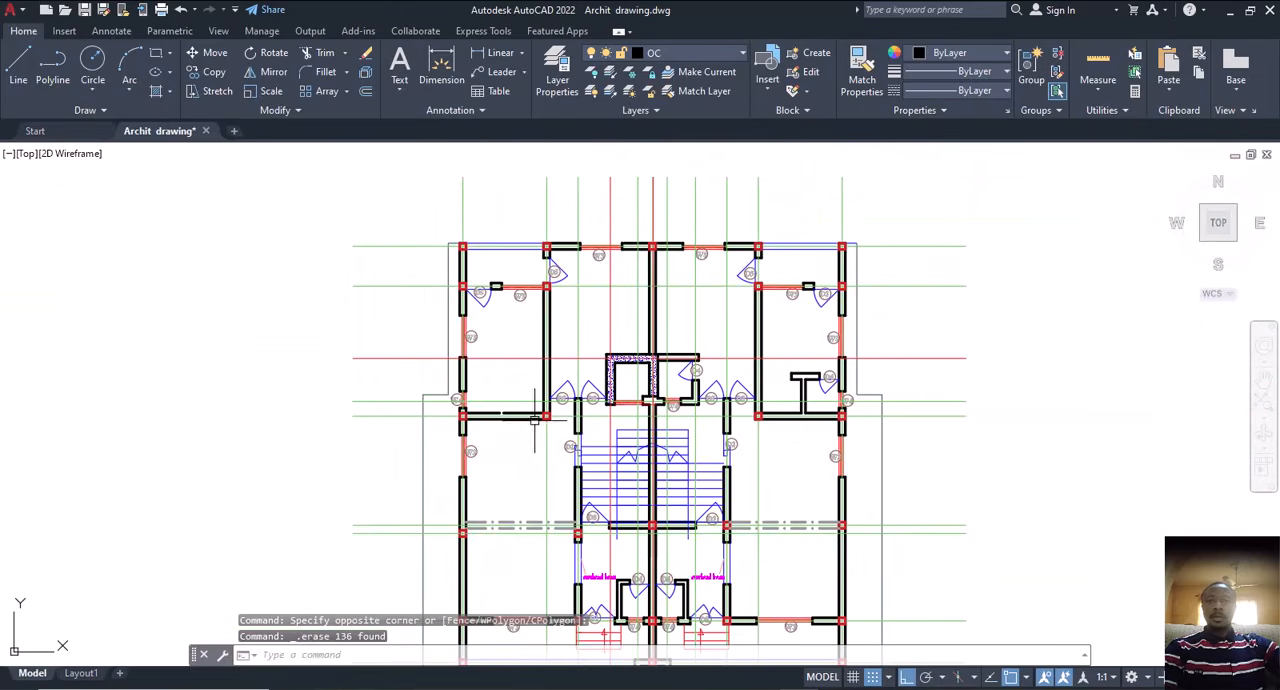
{"action": "scroll", "coordinate": [460, 470], "scroll_direction": "up", "scroll_amount": 5}
{"action": "scroll", "coordinate": [489, 505], "scroll_direction": "down", "scroll_amount": 7}
{"action": "scroll", "coordinate": [489, 505], "scroll_direction": "up", "scroll_amount": 6}
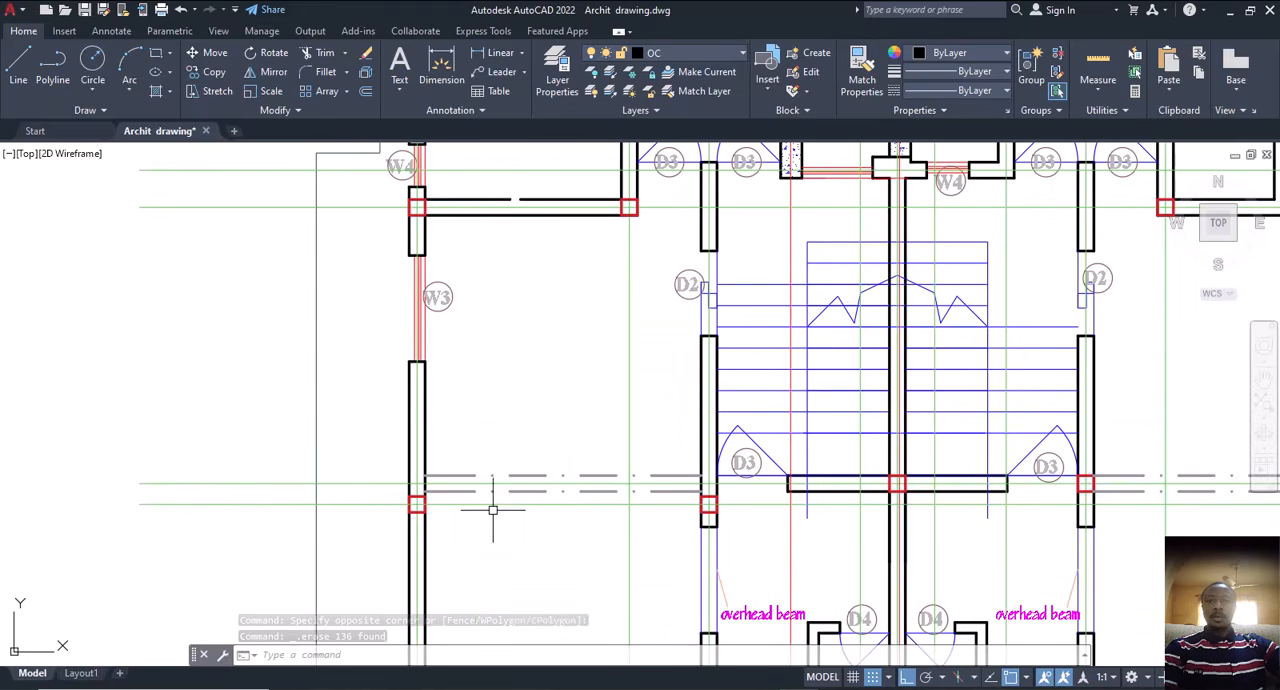
{"action": "scroll", "coordinate": [503, 489], "scroll_direction": "down", "scroll_amount": 2}
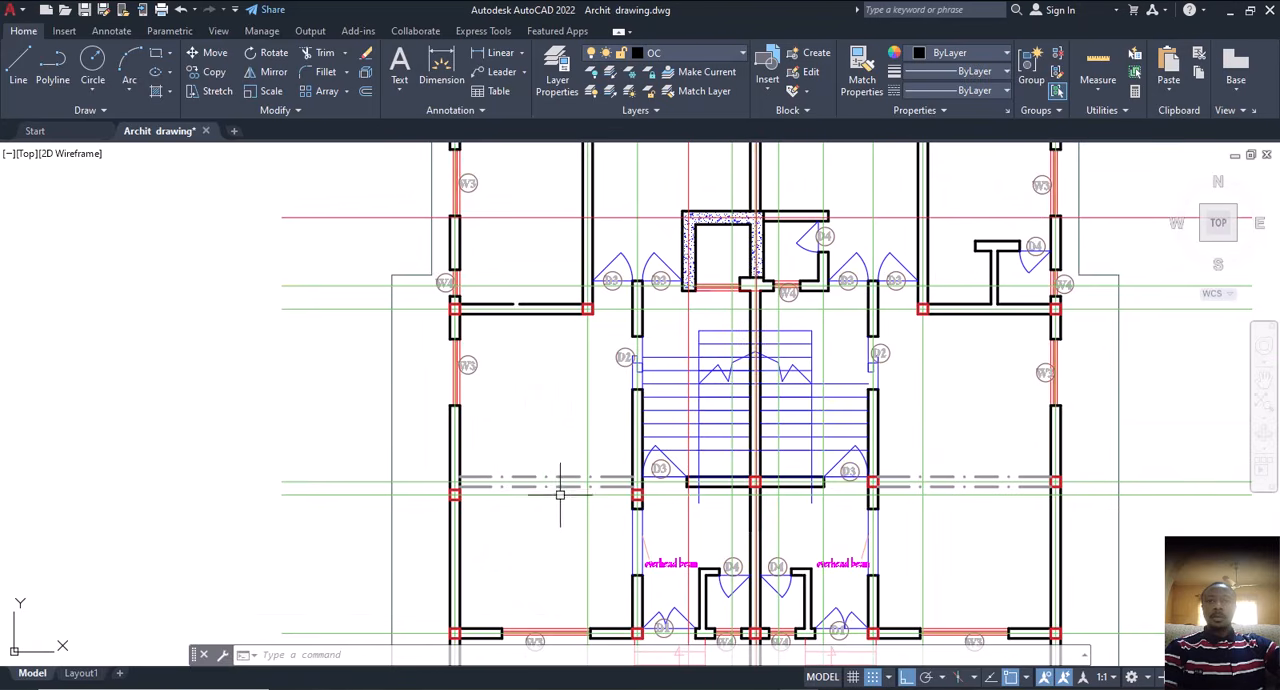
Step: Move the two red column squares at the ends of the right-hand dash-dot lines straight down onto the lower horizontal centre line
{"action": "middle_click_drag", "start_coordinate": [560, 493], "coordinate": [587, 452]}
{"action": "scroll", "coordinate": [903, 466], "scroll_direction": "up", "scroll_amount": 4}
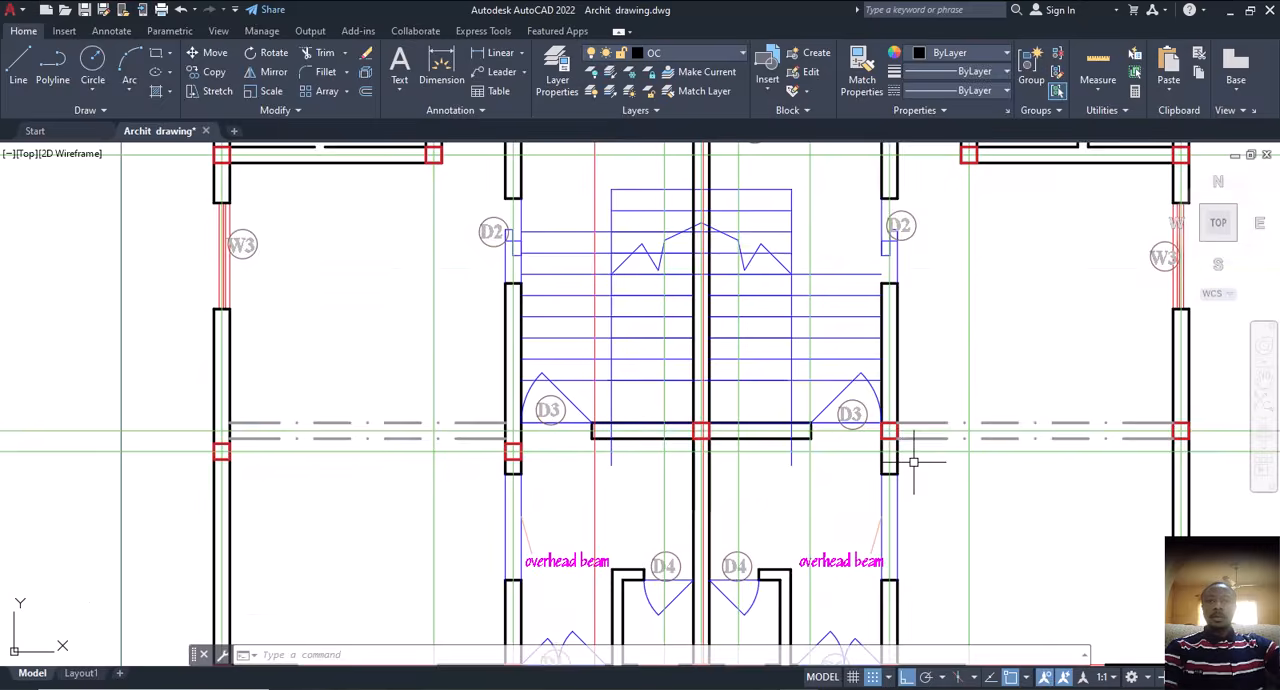
{"action": "left_click", "coordinate": [886, 414]}
{"action": "middle_click_drag", "start_coordinate": [780, 482], "coordinate": [363, 488]}
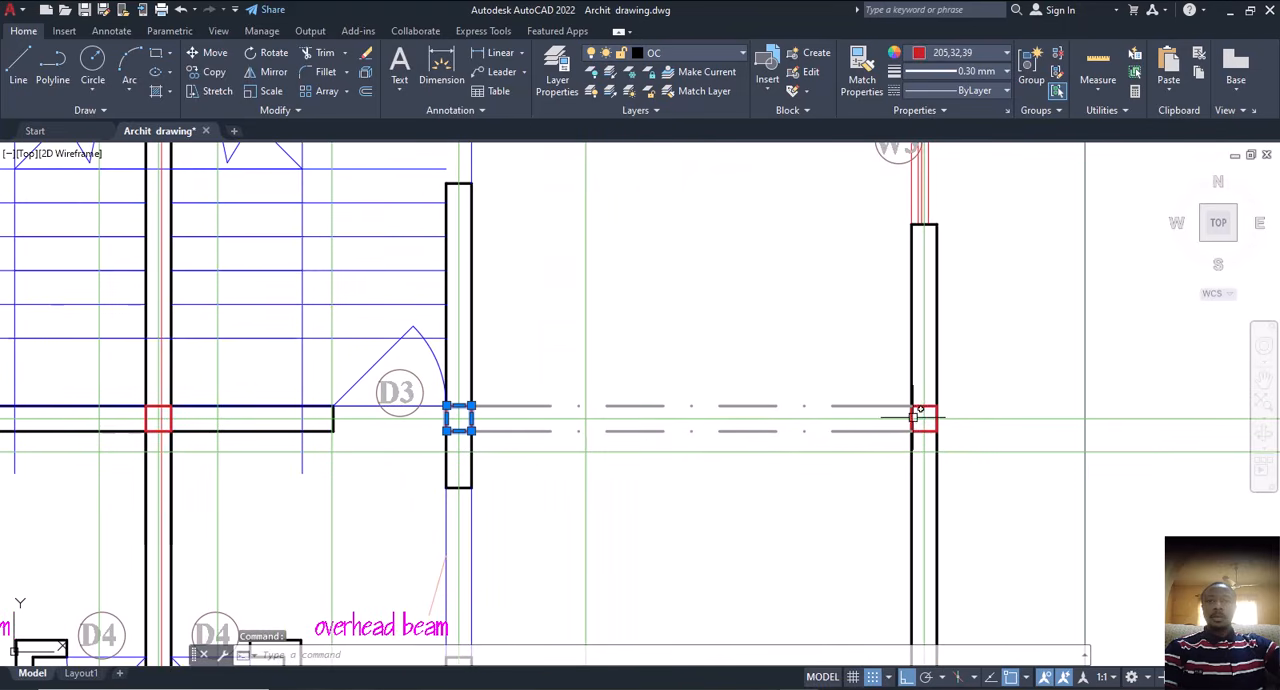
{"action": "left_click", "coordinate": [913, 416]}
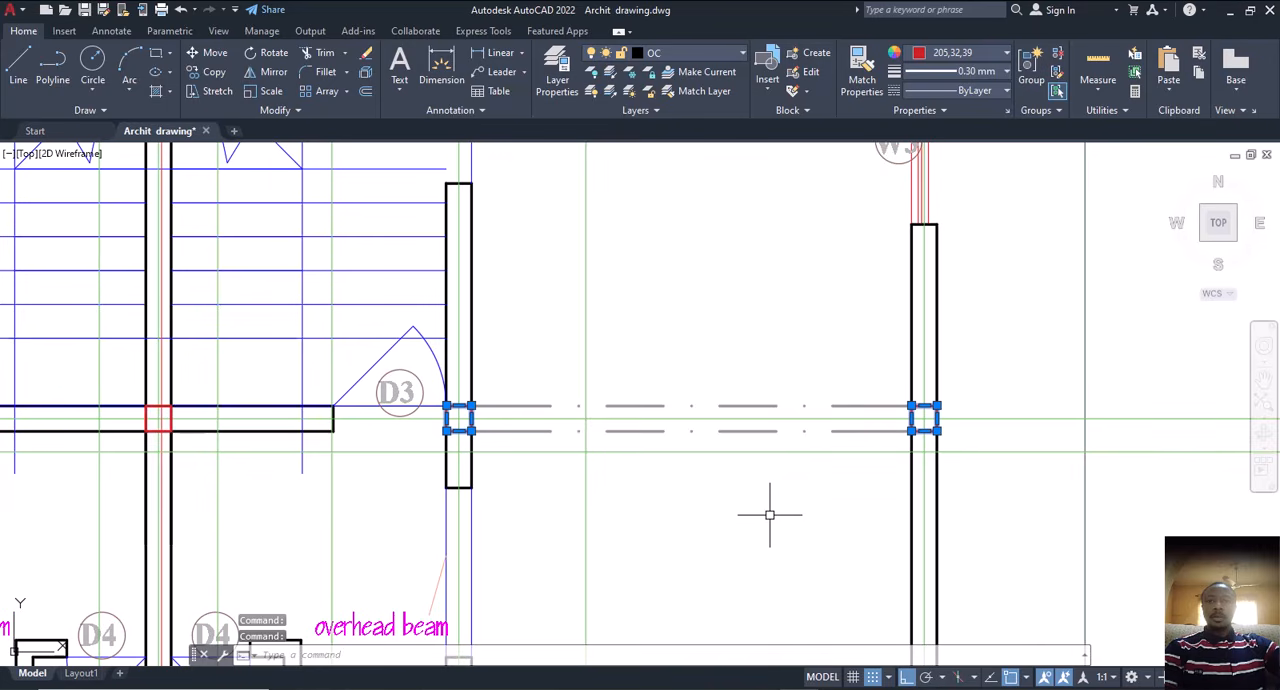
{"action": "type", "text": "m"}
{"action": "key", "text": "Return"}
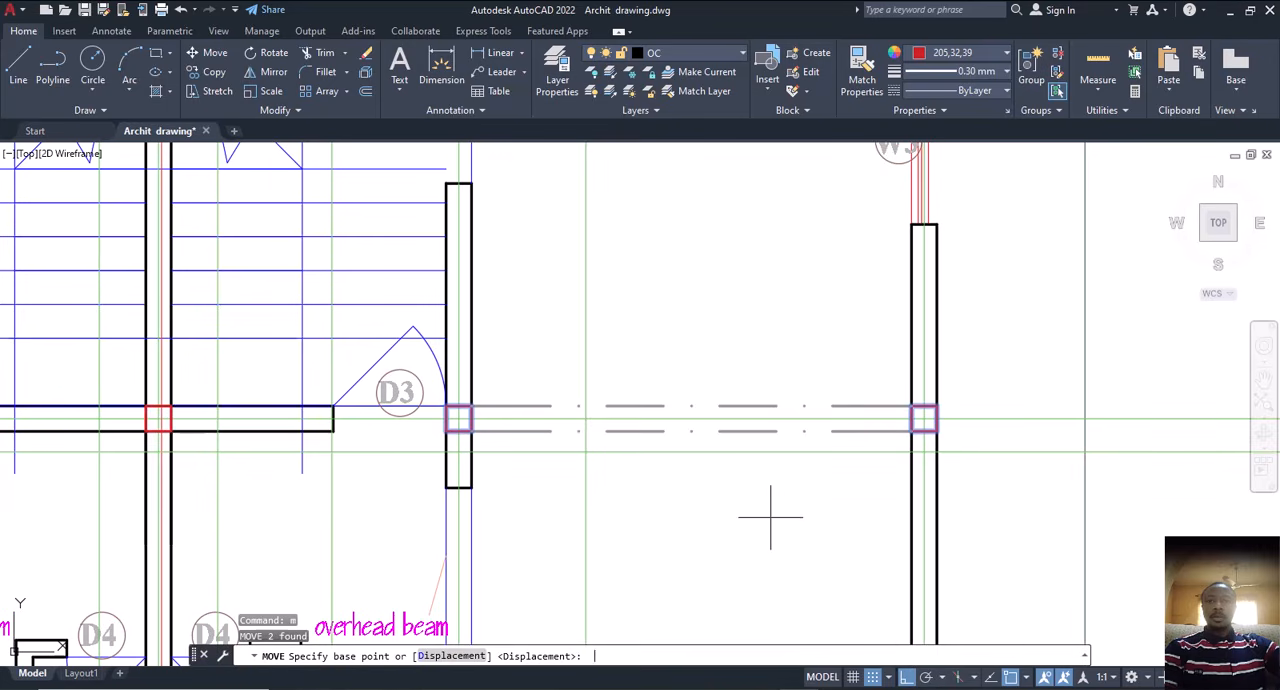
{"action": "left_click", "coordinate": [924, 418]}
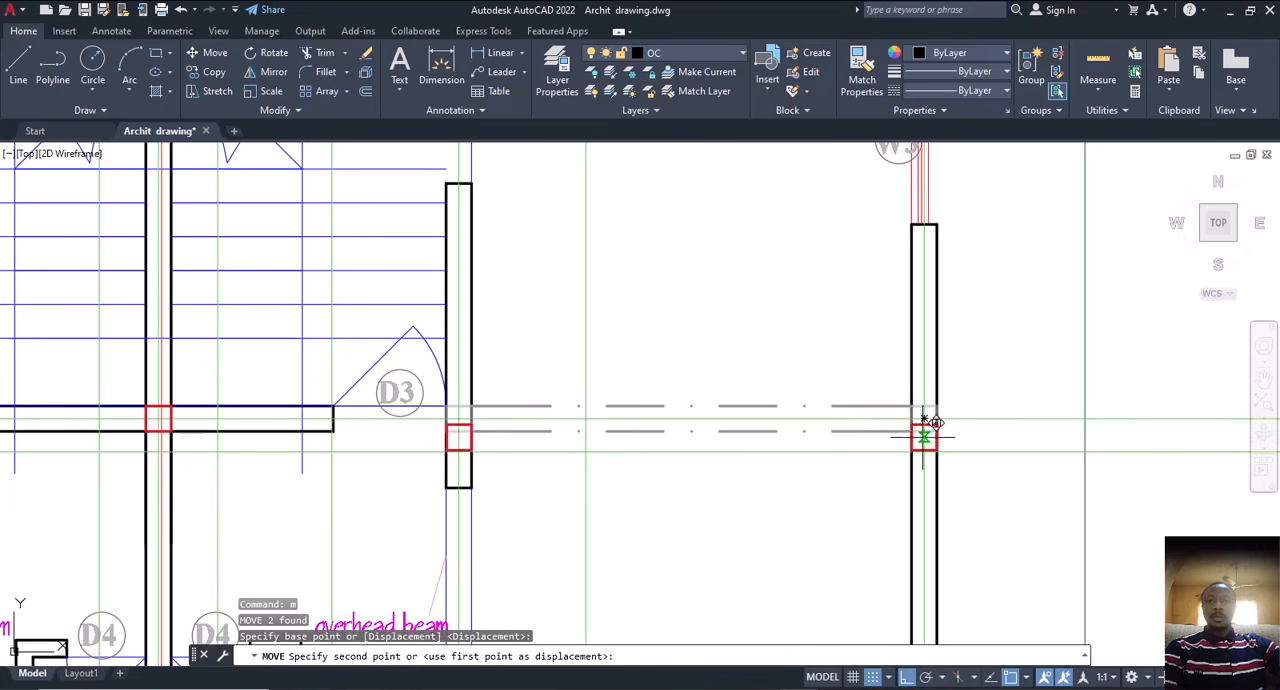
{"action": "left_click", "coordinate": [921, 449]}
Step: Move both pairs of dash-dot beam lines on the first floor straight down to align with the relocated red column squares
{"action": "scroll", "coordinate": [921, 448], "scroll_direction": "down", "scroll_amount": 2}
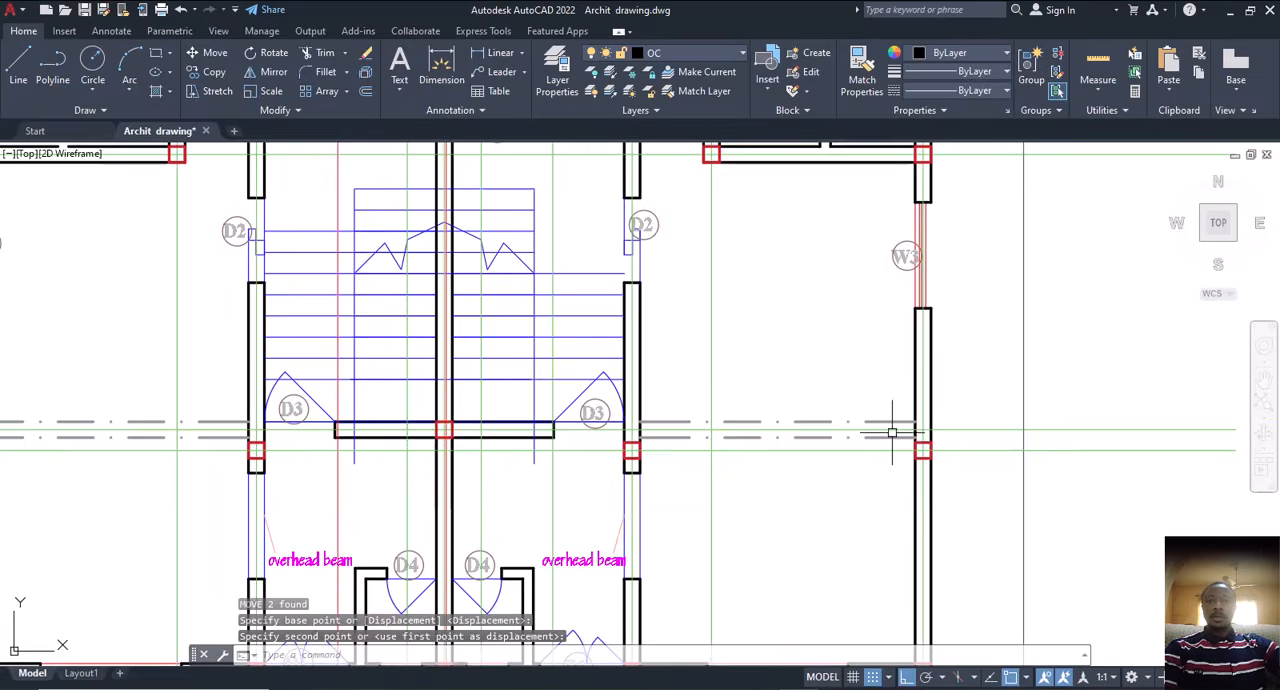
{"action": "scroll", "coordinate": [892, 430], "scroll_direction": "up", "scroll_amount": 2}
{"action": "left_click", "coordinate": [891, 416]}
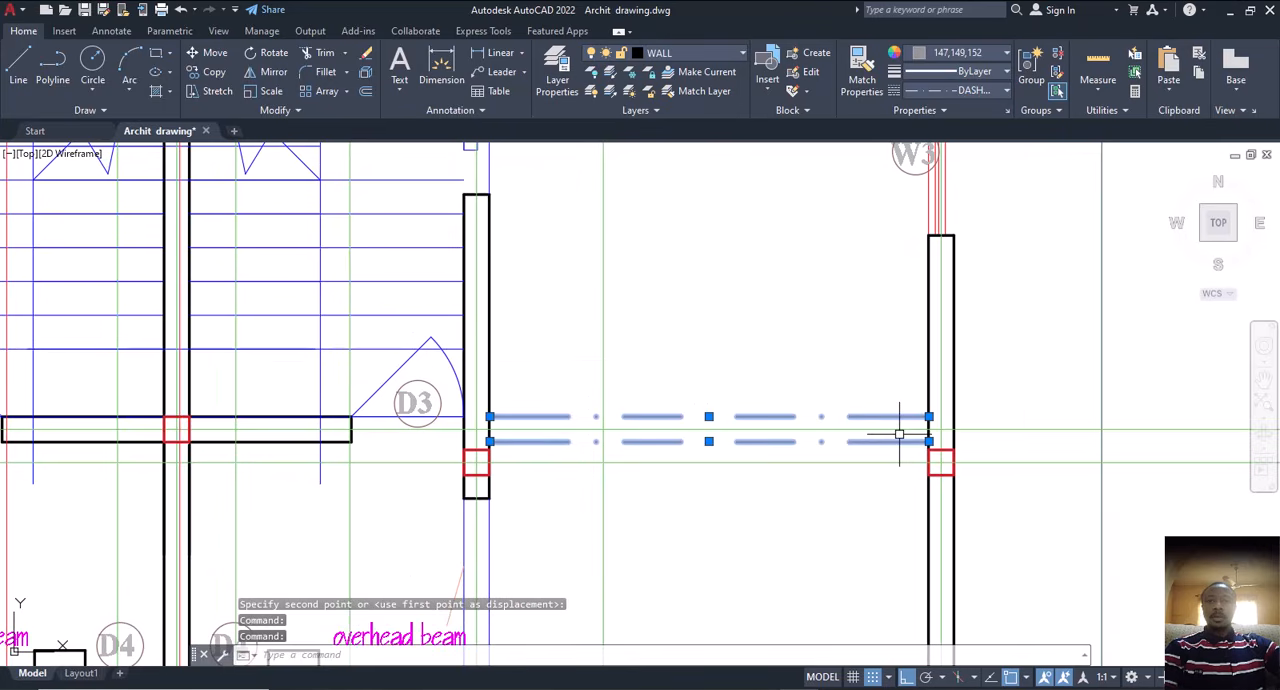
{"action": "scroll", "coordinate": [891, 438], "scroll_direction": "down", "scroll_amount": 3}
{"action": "scroll", "coordinate": [415, 452], "scroll_direction": "up", "scroll_amount": 3}
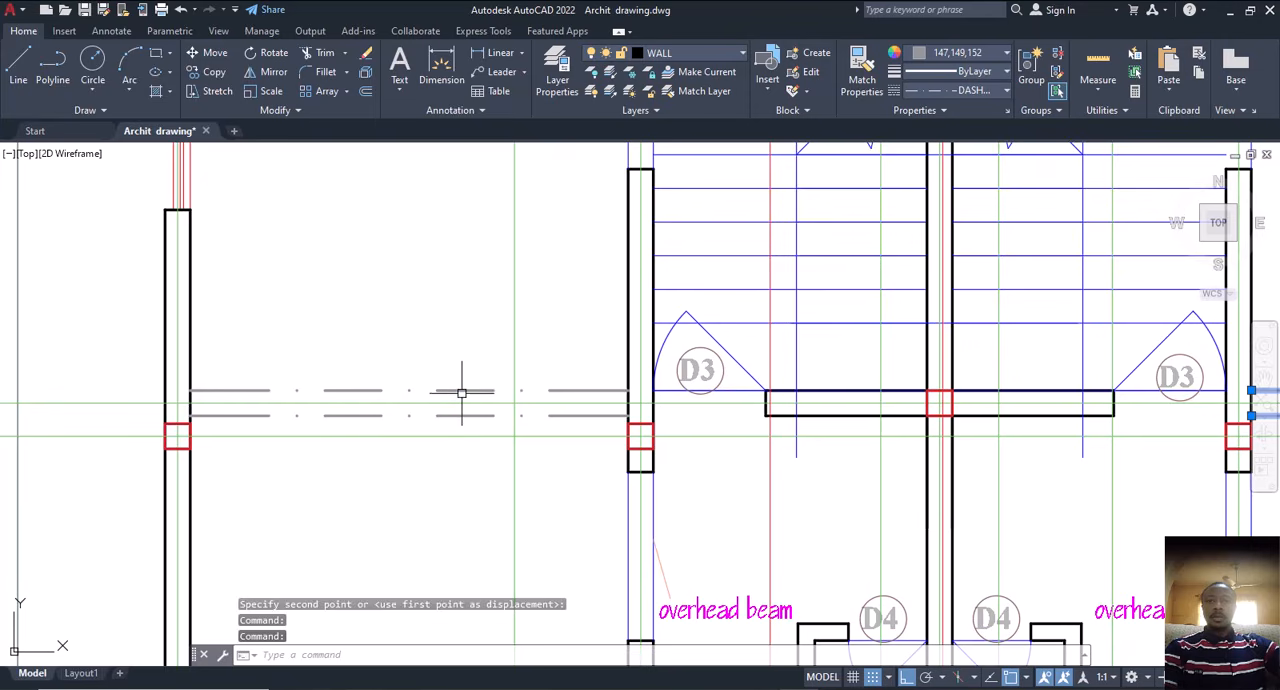
{"action": "left_click", "coordinate": [457, 391]}
{"action": "left_click", "coordinate": [450, 416]}
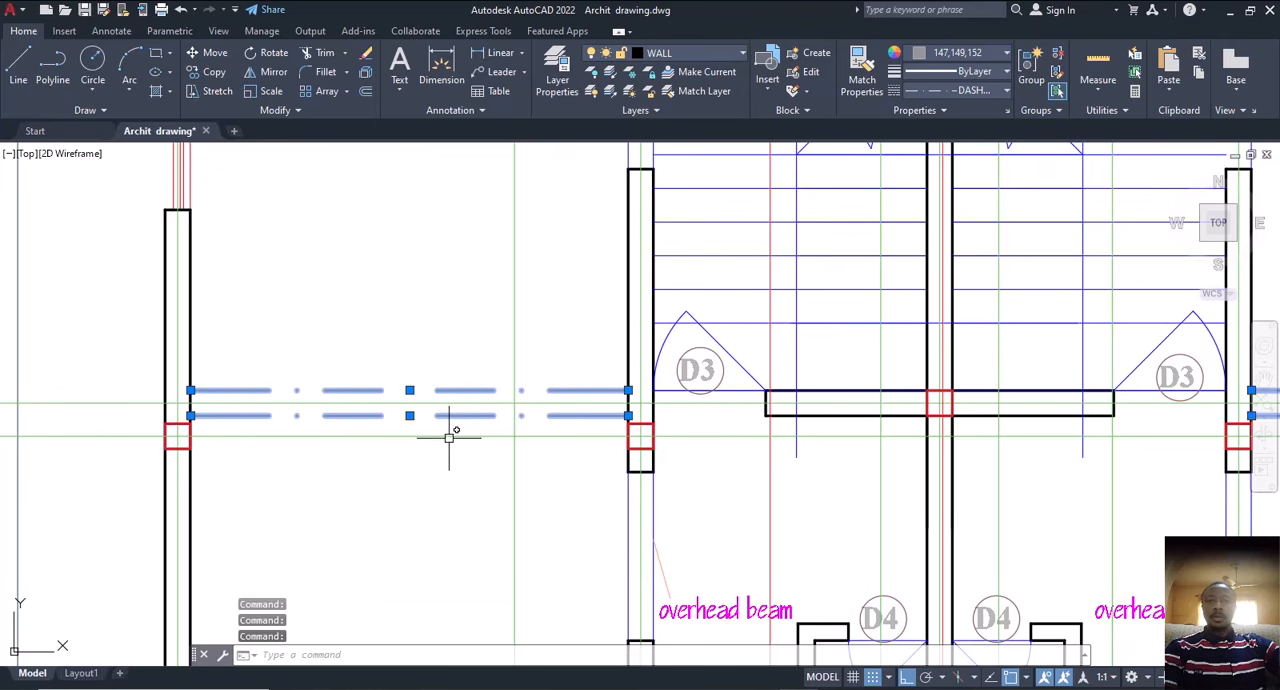
{"action": "type", "text": "m"}
{"action": "key", "text": "Return"}
{"action": "scroll", "coordinate": [175, 410], "scroll_direction": "up", "scroll_amount": 2}
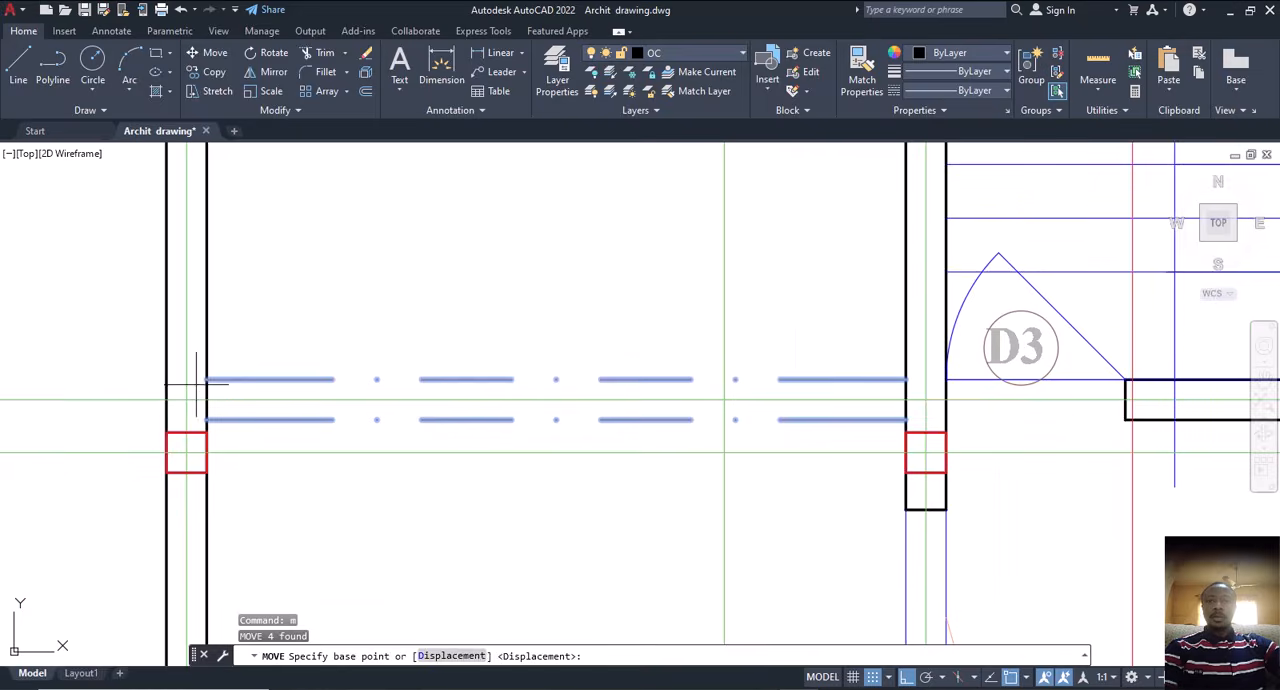
{"action": "left_click", "coordinate": [206, 379]}
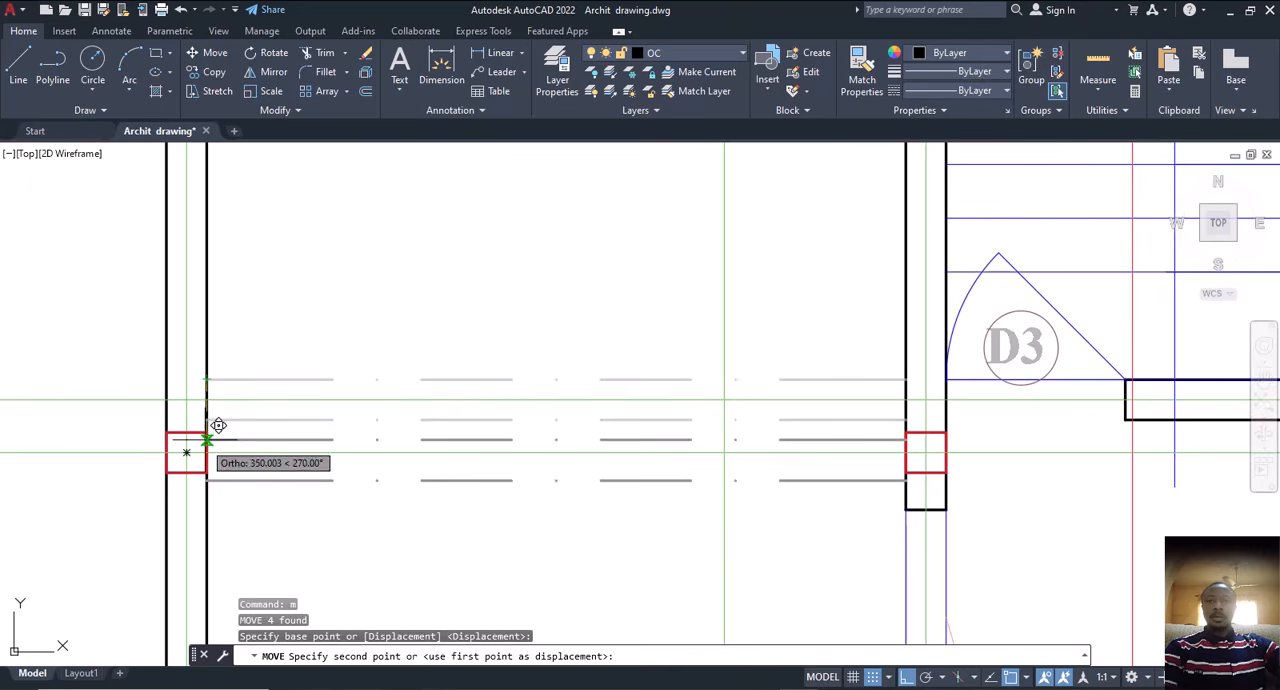
{"action": "left_click", "coordinate": [205, 433]}
{"action": "left_click", "coordinate": [205, 433]}
{"action": "scroll", "coordinate": [334, 429], "scroll_direction": "down", "scroll_amount": 4}
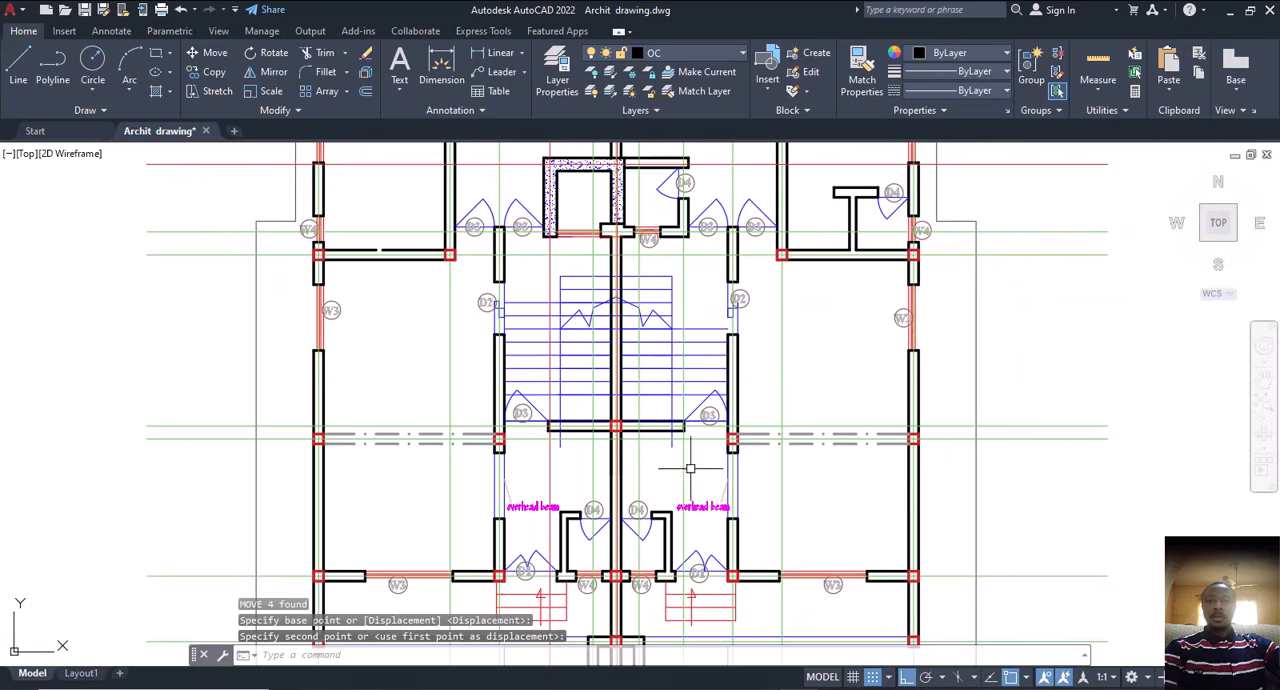
{"action": "key", "text": "Escape"}
Step: Examine the column square below the first floor staircase against the relocated columns and dash-dot beam lines on both sides
{"action": "middle_click_drag", "start_coordinate": [543, 486], "coordinate": [568, 493]}
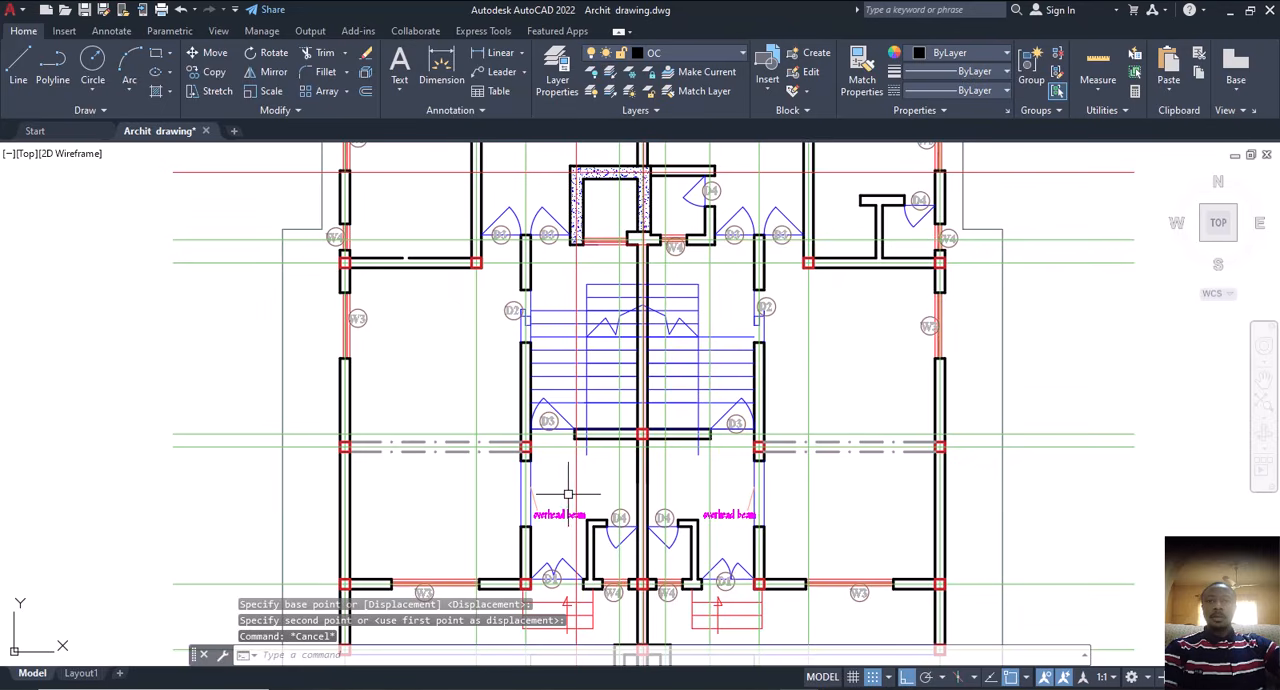
{"action": "scroll", "coordinate": [537, 458], "scroll_direction": "up", "scroll_amount": 4}
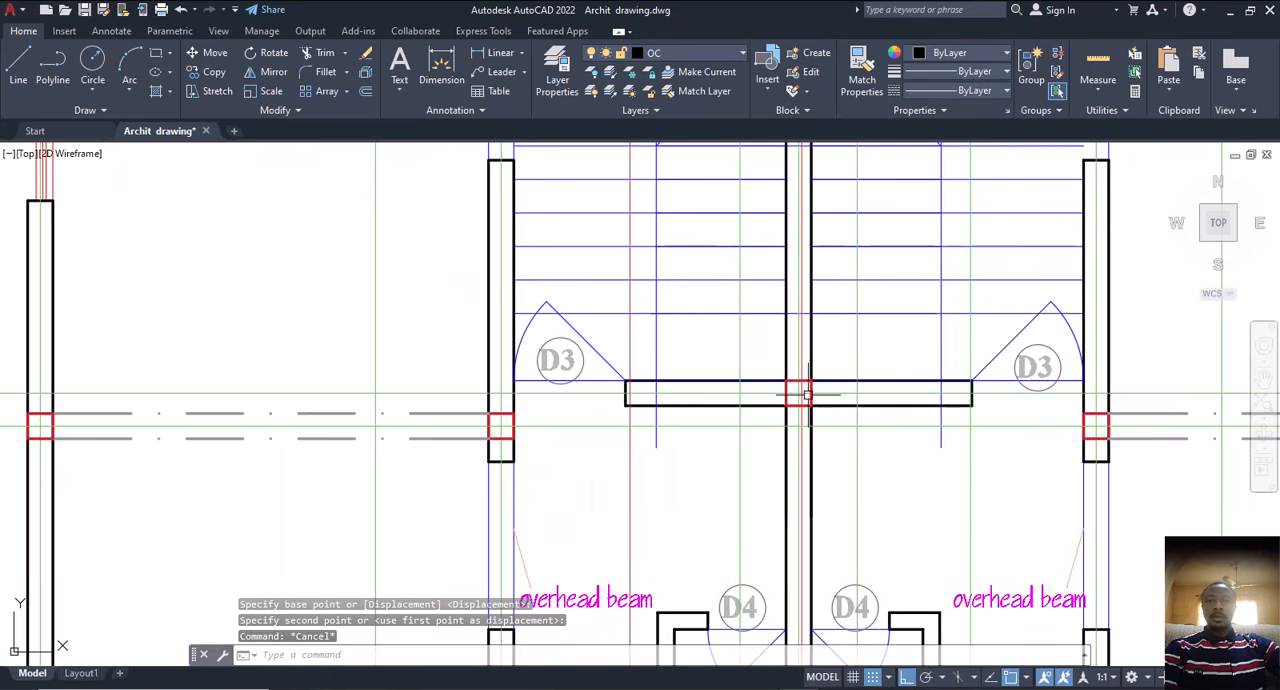
{"action": "middle_click_drag", "start_coordinate": [782, 412], "coordinate": [532, 437]}
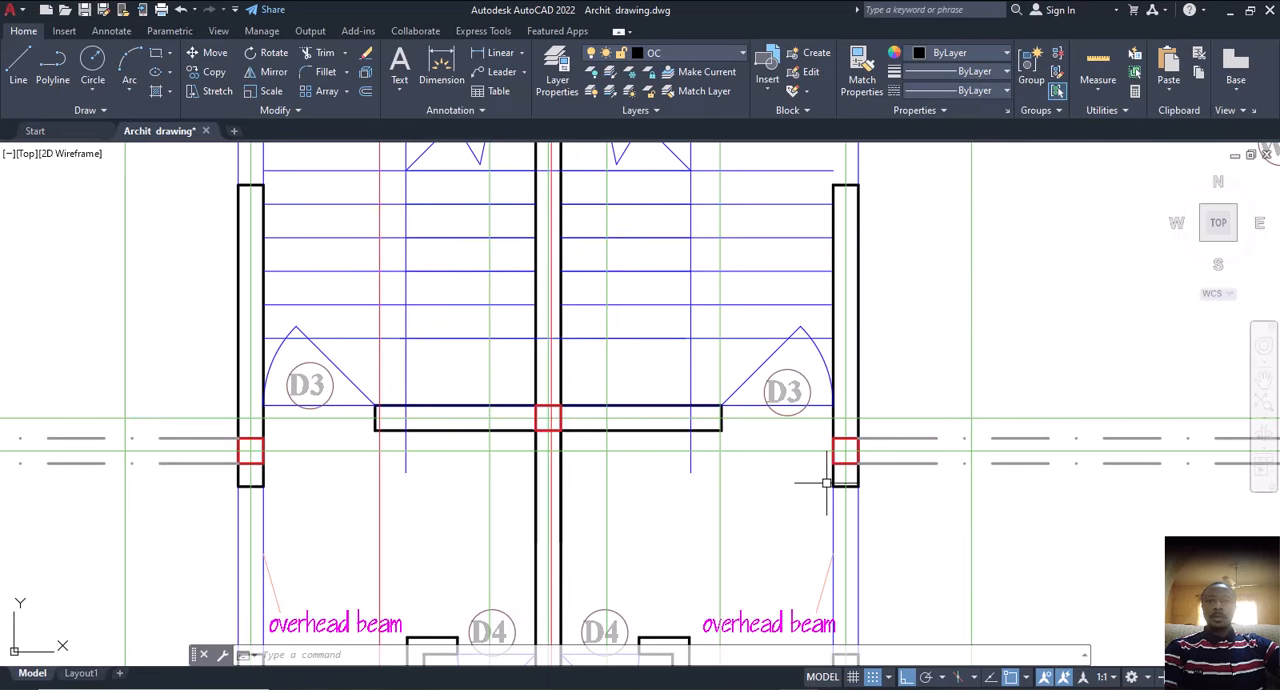
{"action": "scroll", "coordinate": [829, 466], "scroll_direction": "down", "scroll_amount": 4}
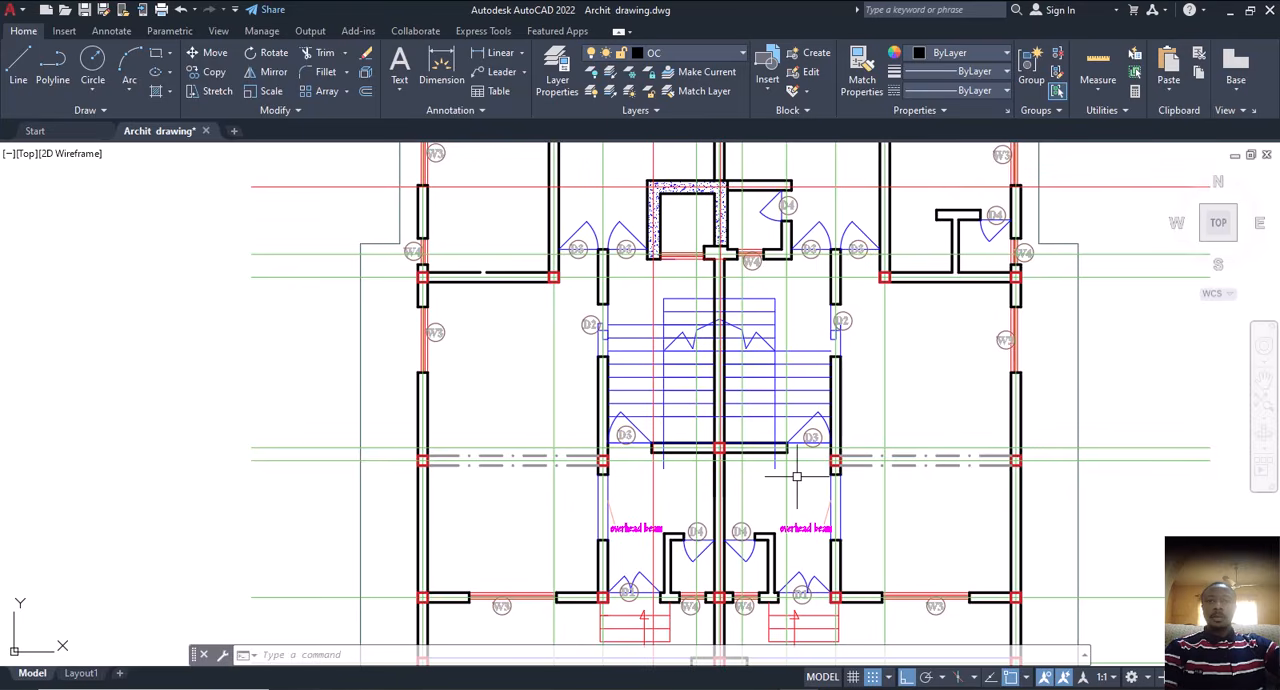
{"action": "middle_click_drag", "start_coordinate": [797, 477], "coordinate": [771, 473]}
{"action": "key", "text": "Escape"}
{"action": "key", "text": "Escape"}
{"action": "key", "text": "Escape"}
{"action": "middle_click_drag", "start_coordinate": [491, 471], "coordinate": [490, 442]}
Step: Select all column squares similar to the two at the left-hand dash-dot lines' ends, and exclude those on the drawing sheets
{"action": "scroll", "coordinate": [424, 432], "scroll_direction": "up", "scroll_amount": 5}
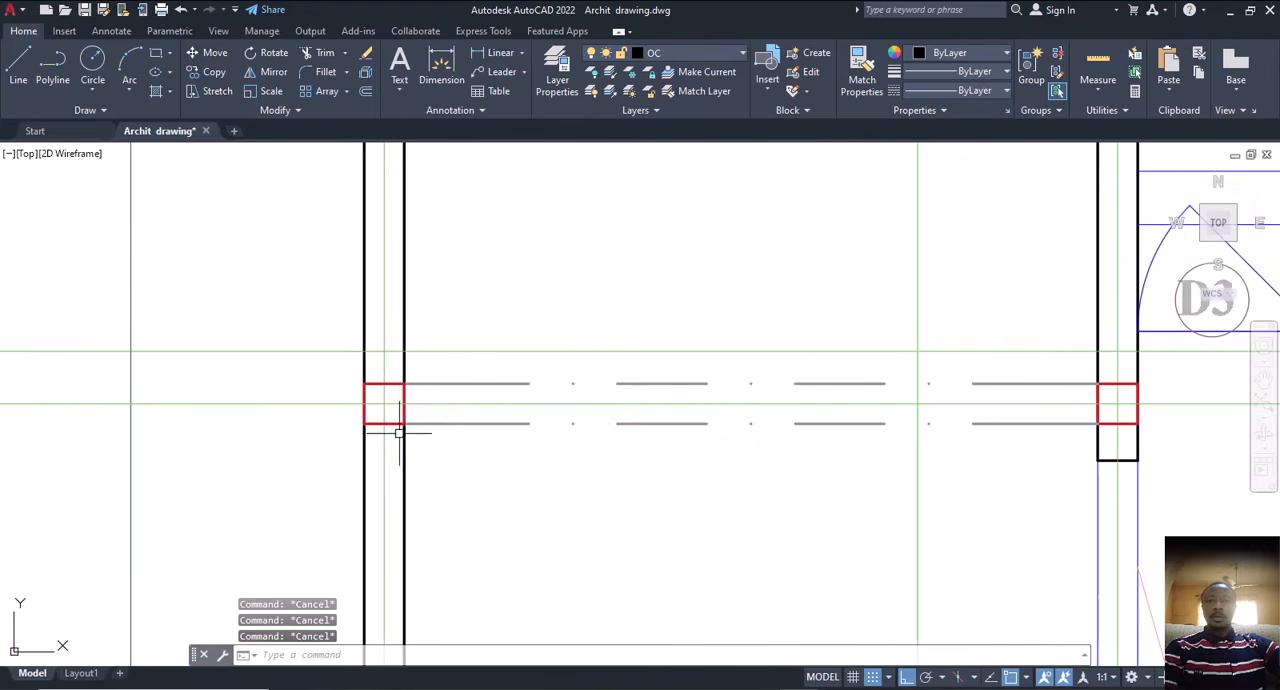
{"action": "left_click", "coordinate": [403, 413]}
{"action": "left_click", "coordinate": [378, 424]}
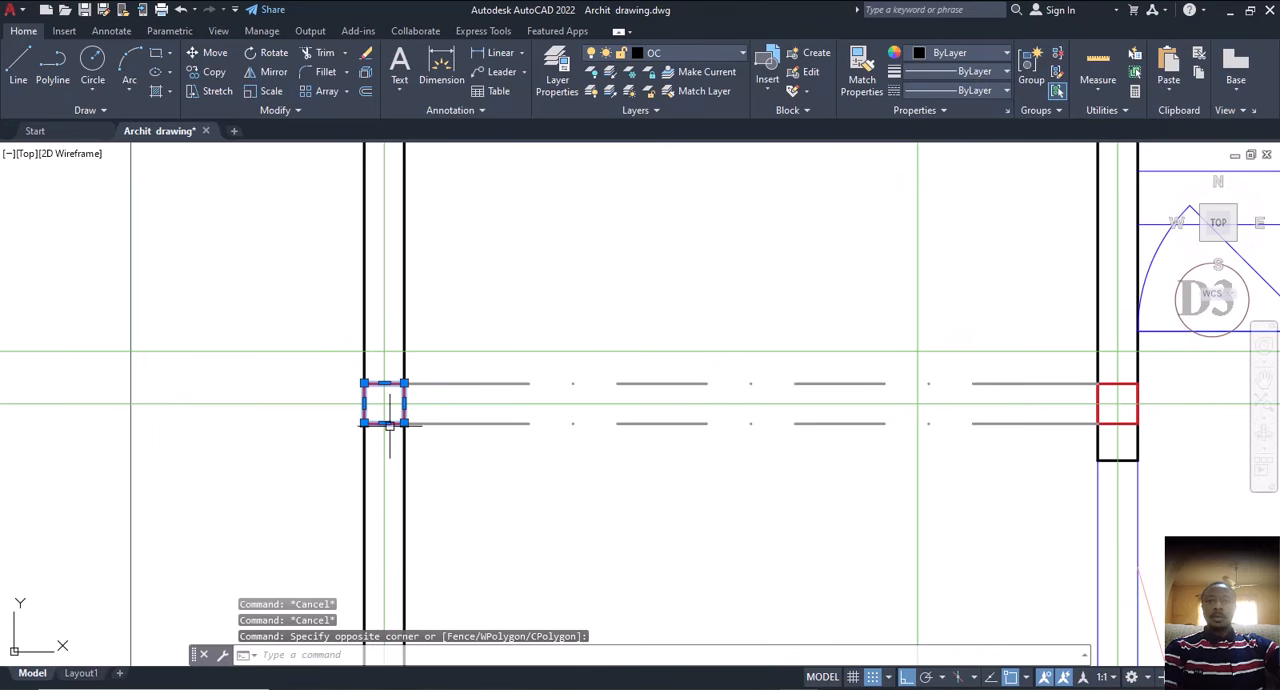
{"action": "left_click", "coordinate": [1100, 400]}
{"action": "scroll", "coordinate": [635, 370], "scroll_direction": "down", "scroll_amount": 5}
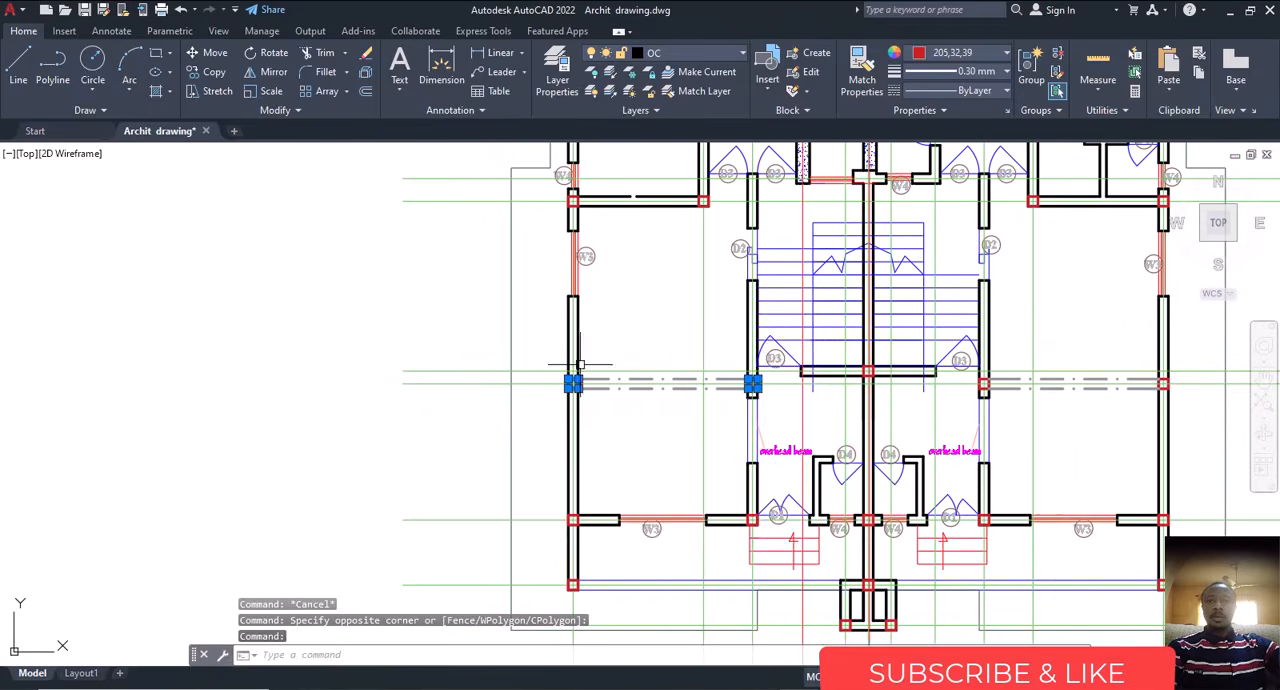
{"action": "right_click", "coordinate": [648, 308]}
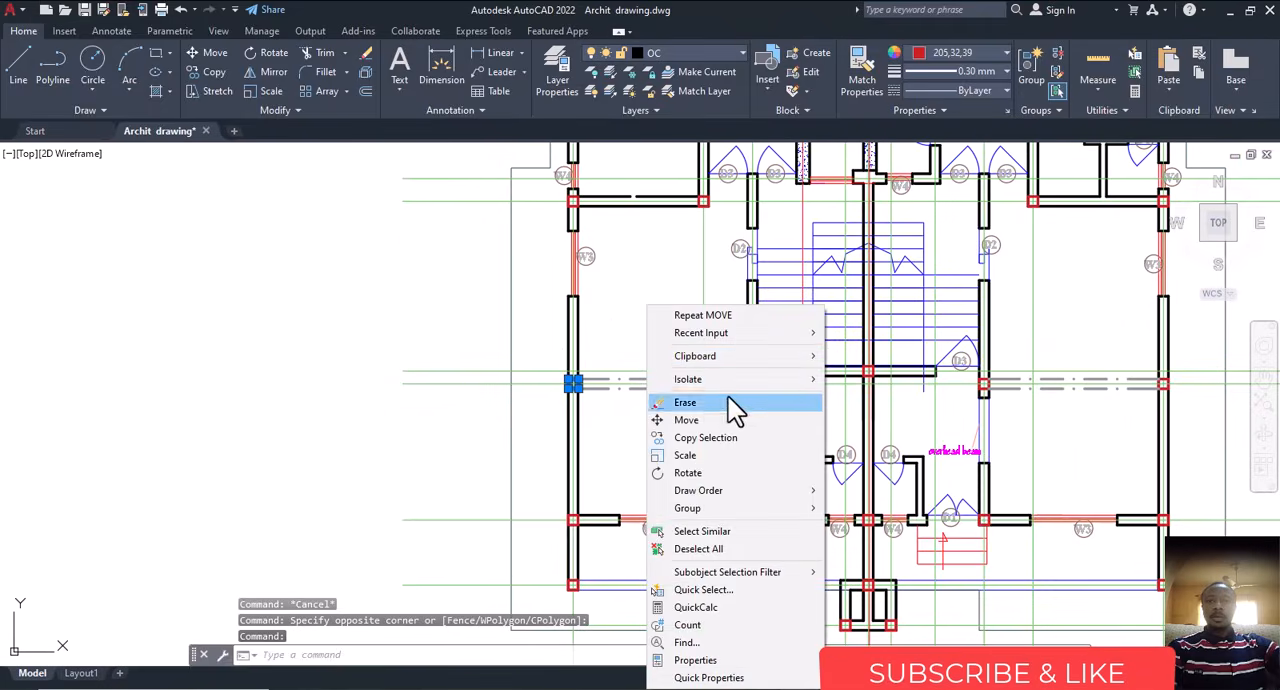
{"action": "left_click", "coordinate": [728, 531]}
{"action": "scroll", "coordinate": [594, 449], "scroll_direction": "down", "scroll_amount": 8}
{"action": "scroll", "coordinate": [637, 514], "scroll_direction": "down", "scroll_amount": 3}
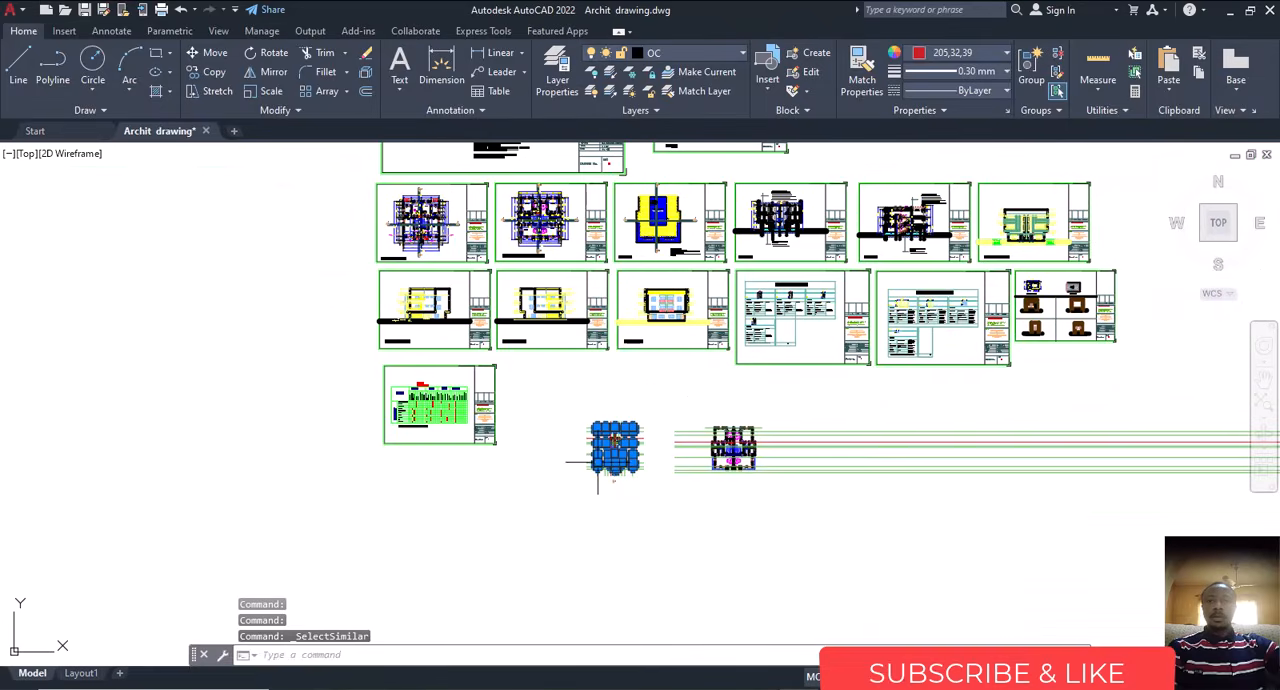
{"action": "scroll", "coordinate": [384, 243], "scroll_direction": "up", "scroll_amount": 10}
{"action": "scroll", "coordinate": [384, 243], "scroll_direction": "down", "scroll_amount": 12}
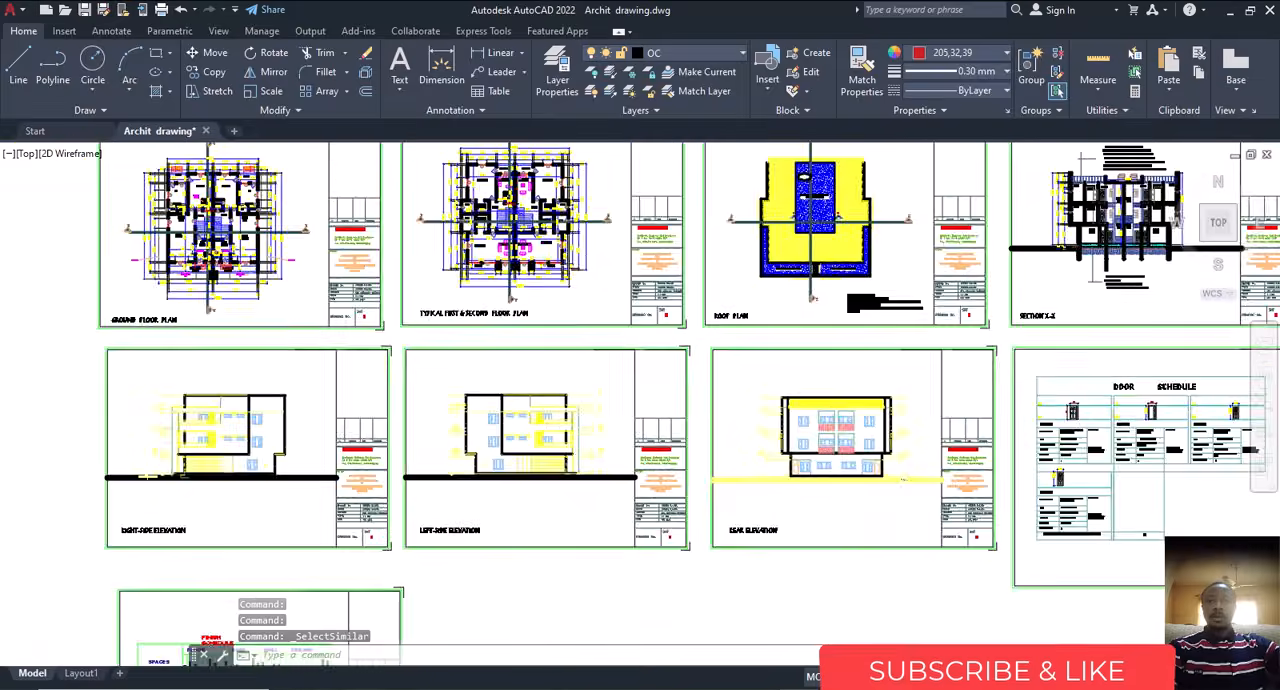
{"action": "left_click", "coordinate": [657, 215]}
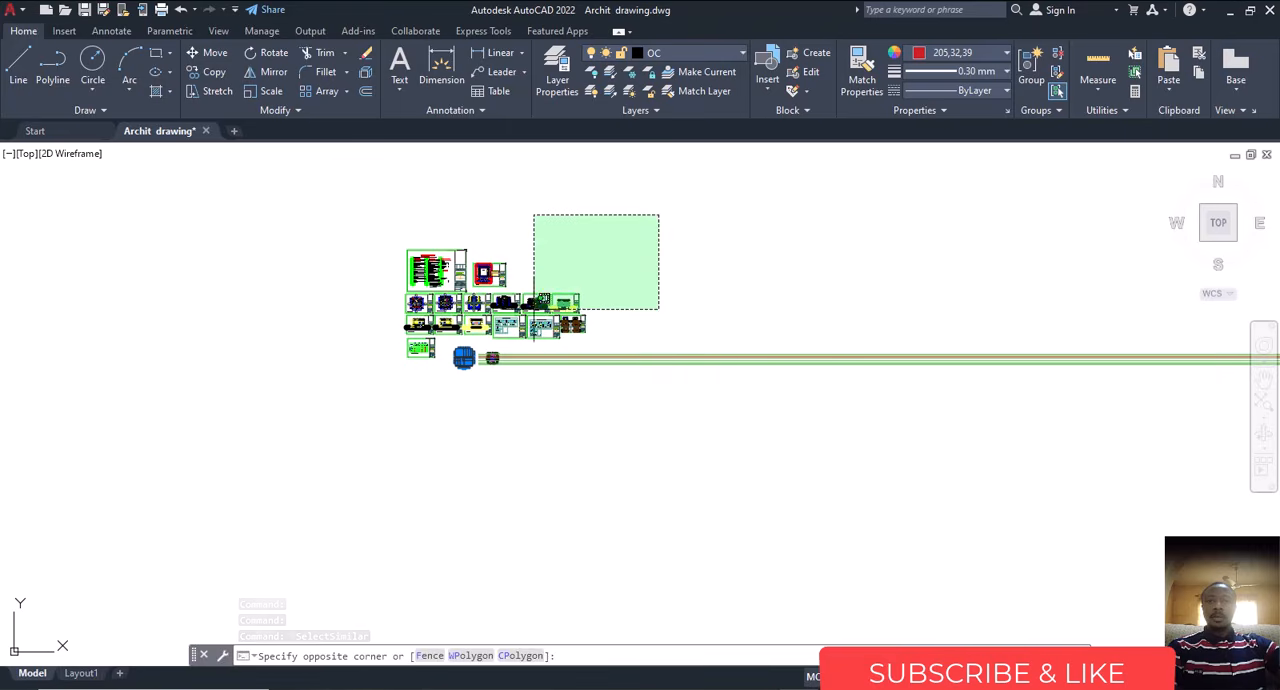
{"action": "left_click", "coordinate": [389, 346]}
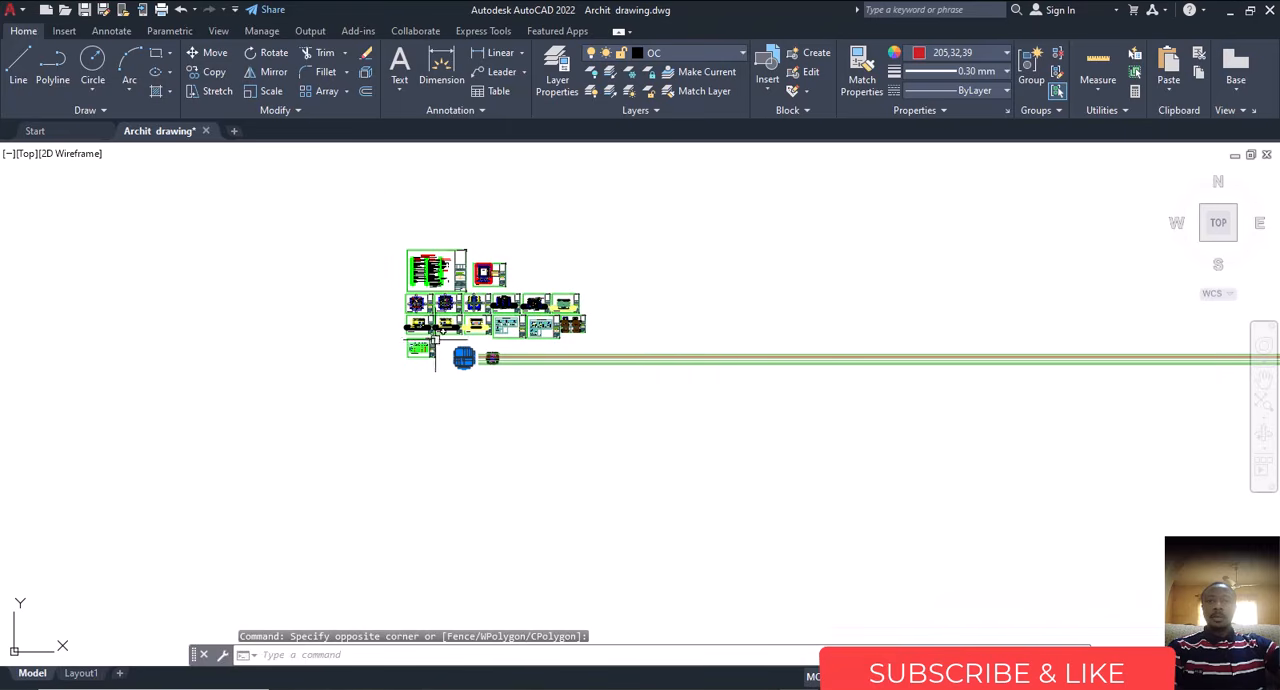
{"action": "scroll", "coordinate": [435, 340], "scroll_direction": "up", "scroll_amount": 3}
{"action": "left_click", "coordinate": [449, 326]}
{"action": "left_click", "coordinate": [295, 430]}
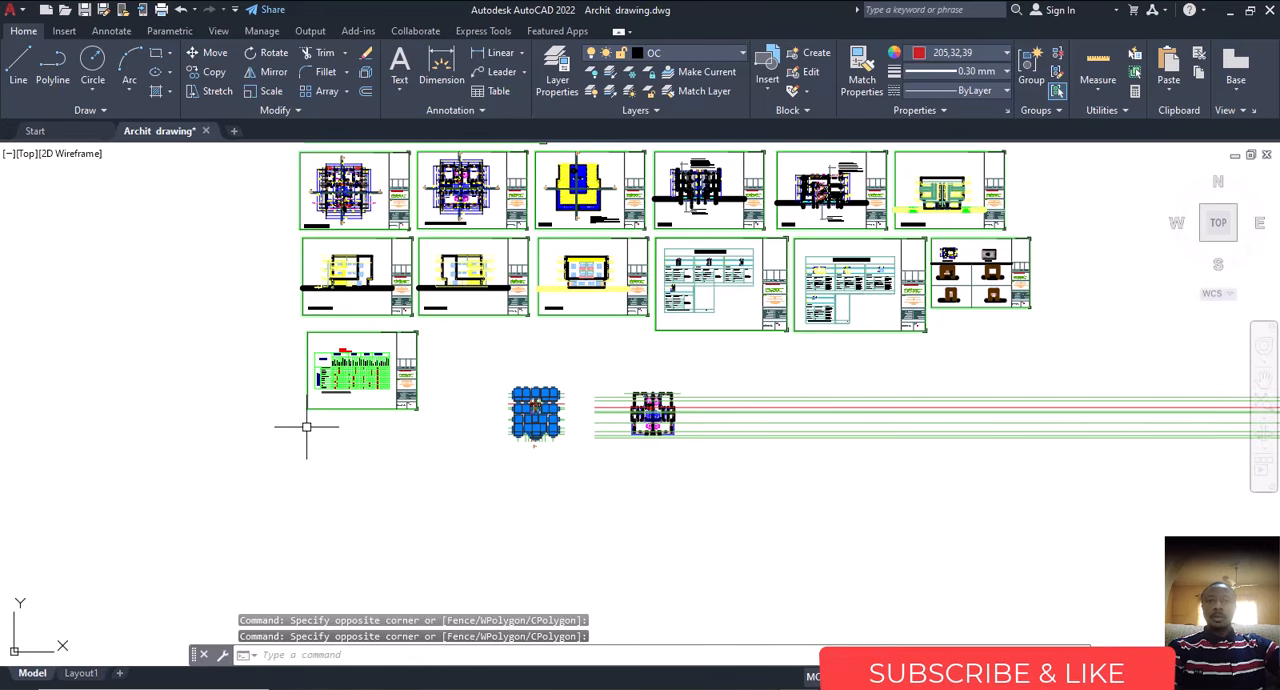
Step: Copy the selected column squares from the first floor to the second, using the matching inner corner of the bottom central wall box as reference
{"action": "type", "text": "cp"}
{"action": "key", "text": "Return"}
{"action": "scroll", "coordinate": [535, 415], "scroll_direction": "up", "scroll_amount": 10}
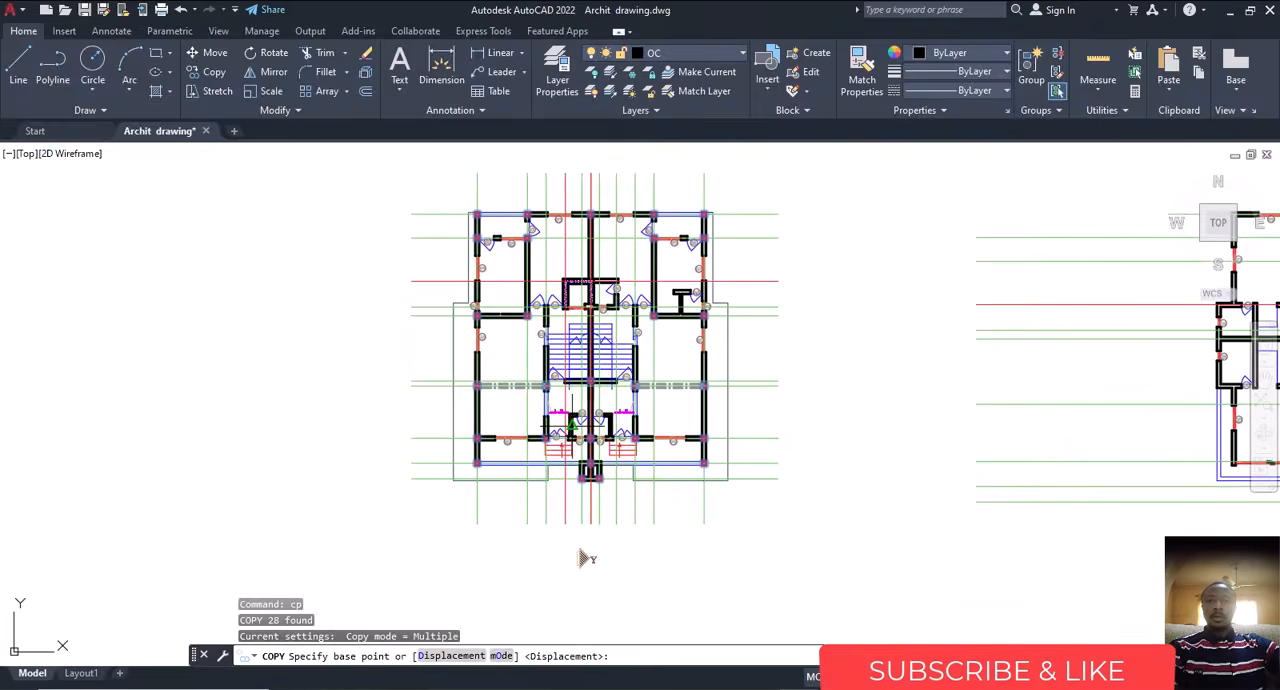
{"action": "scroll", "coordinate": [579, 530], "scroll_direction": "up", "scroll_amount": 6}
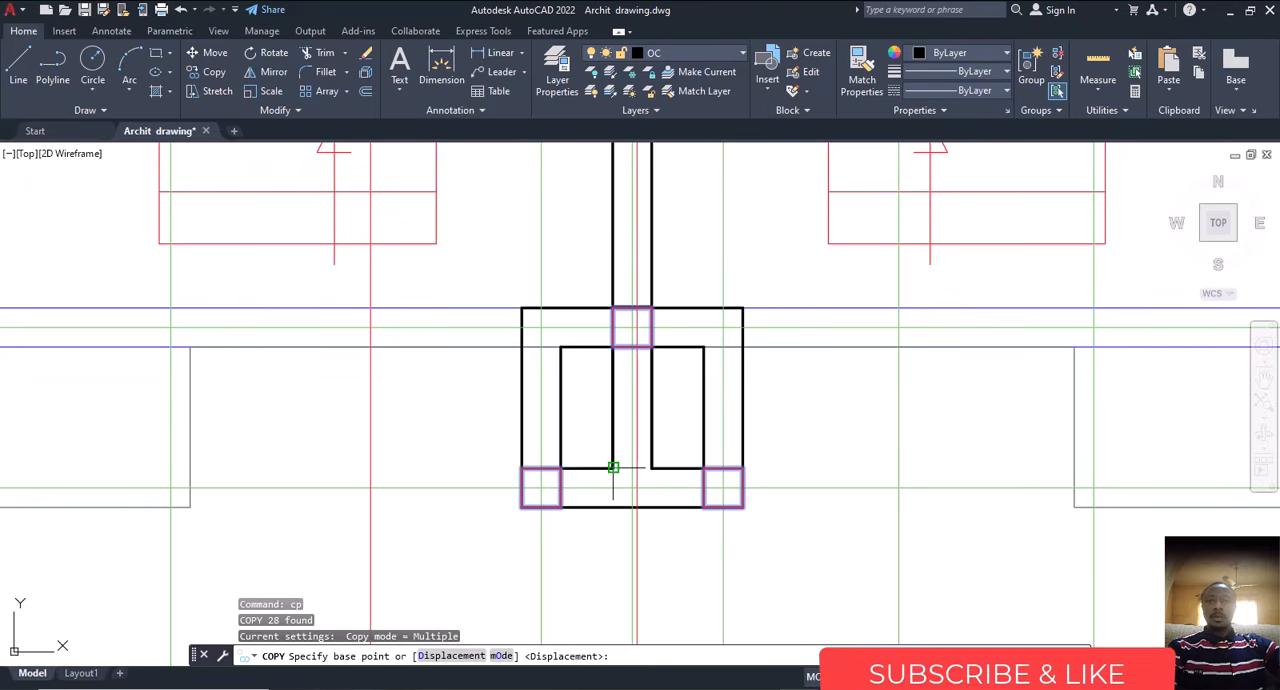
{"action": "left_click", "coordinate": [613, 467]}
{"action": "scroll", "coordinate": [571, 460], "scroll_direction": "down", "scroll_amount": 8}
{"action": "scroll", "coordinate": [756, 455], "scroll_direction": "up", "scroll_amount": 15}
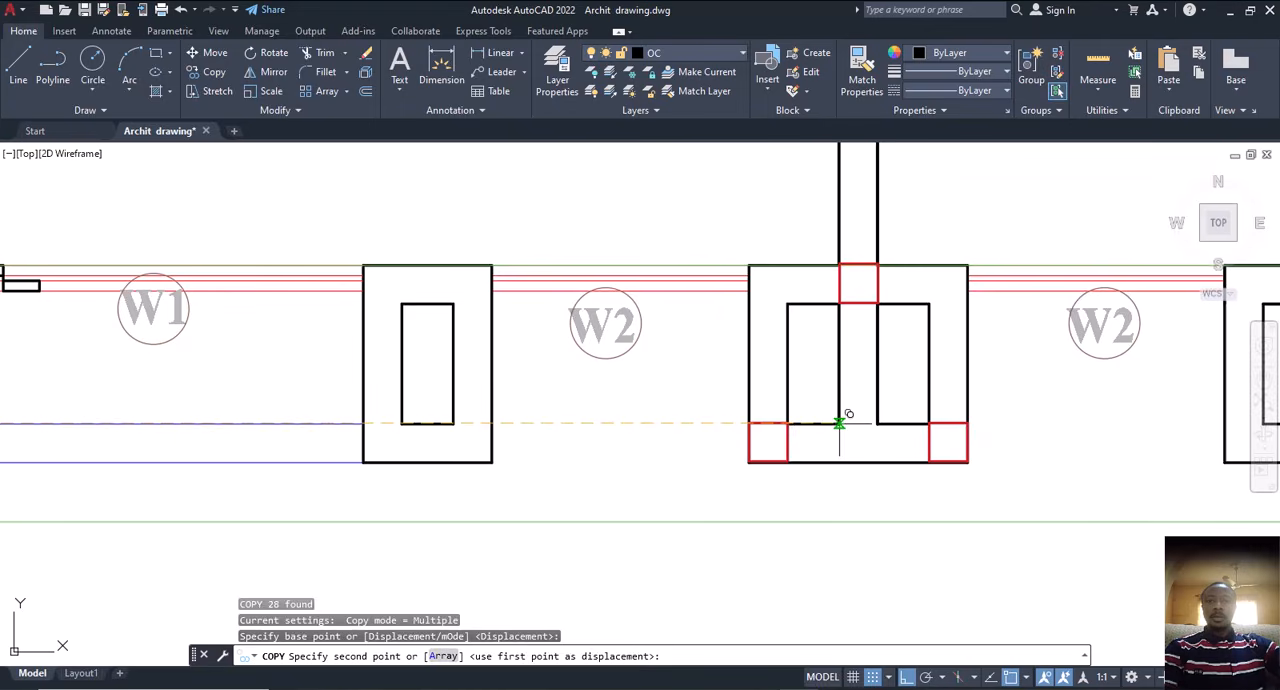
{"action": "left_click", "coordinate": [840, 422]}
{"action": "scroll", "coordinate": [840, 422], "scroll_direction": "down", "scroll_amount": 8}
{"action": "key", "text": "Escape"}
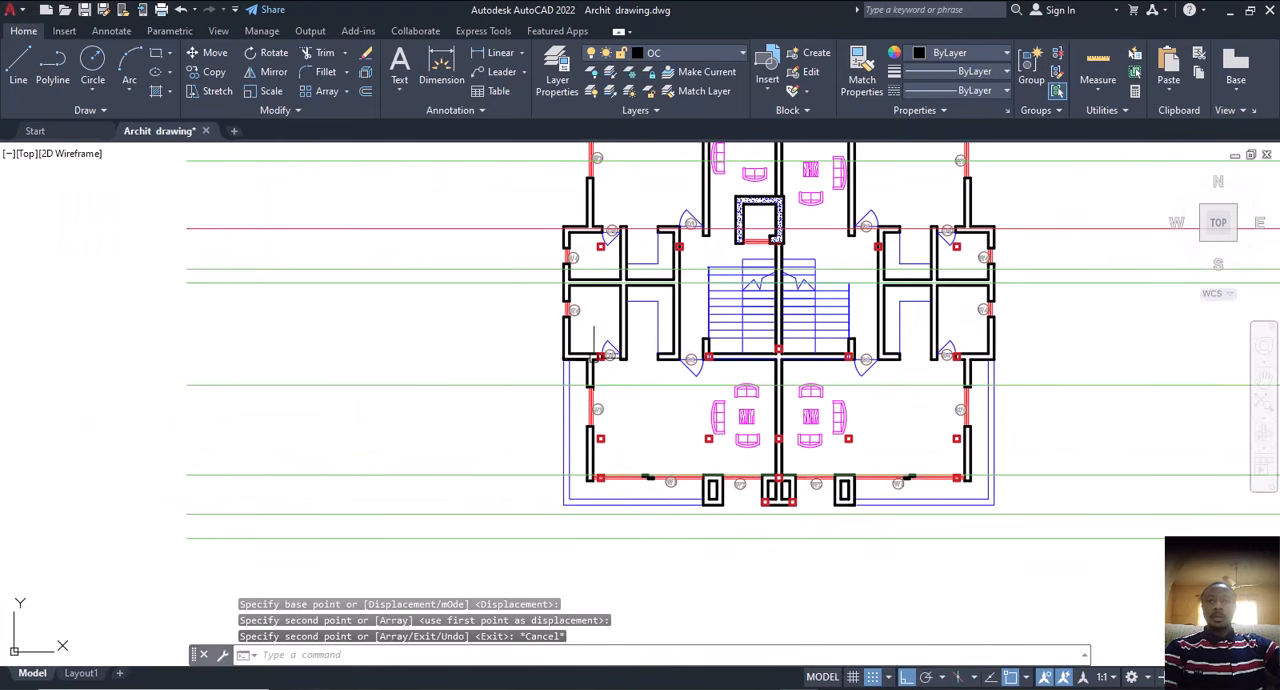
Step: Examine how the copied column squares fit the second floor walls around the staircase, the D3 and D4 doors and the living rooms
{"action": "scroll", "coordinate": [594, 336], "scroll_direction": "up", "scroll_amount": 5}
{"action": "scroll", "coordinate": [600, 351], "scroll_direction": "down", "scroll_amount": 4}
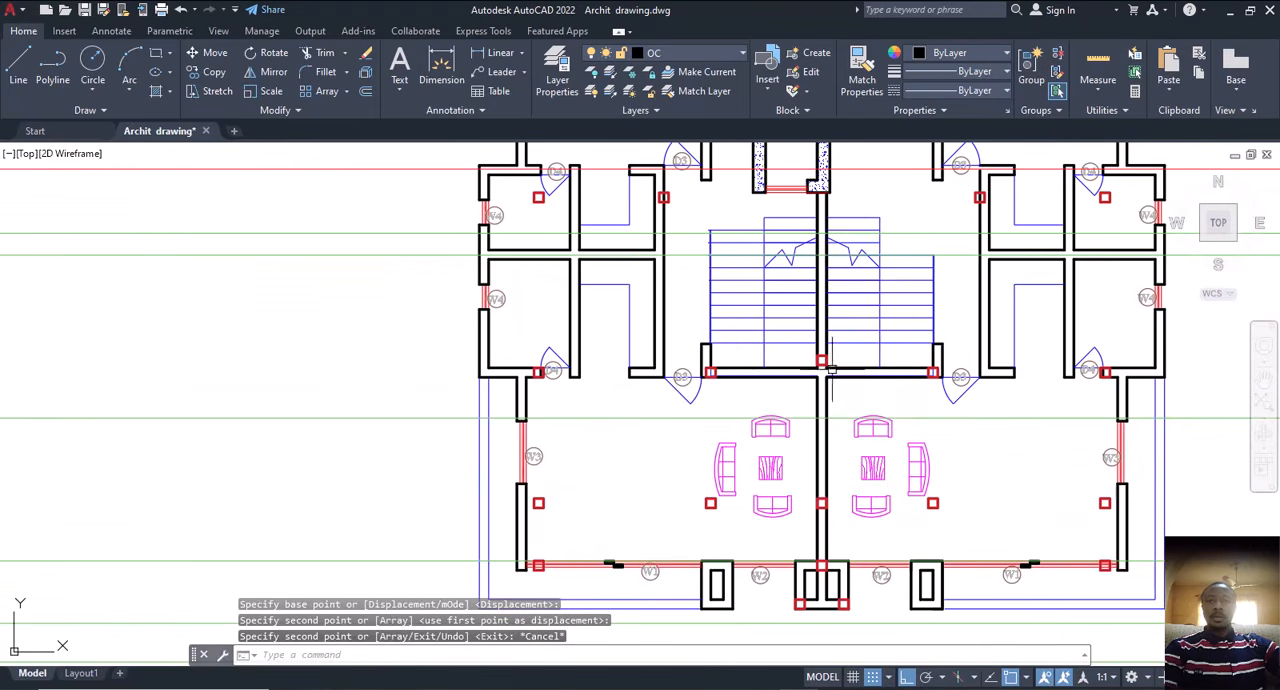
{"action": "middle_click_drag", "start_coordinate": [929, 373], "coordinate": [787, 391]}
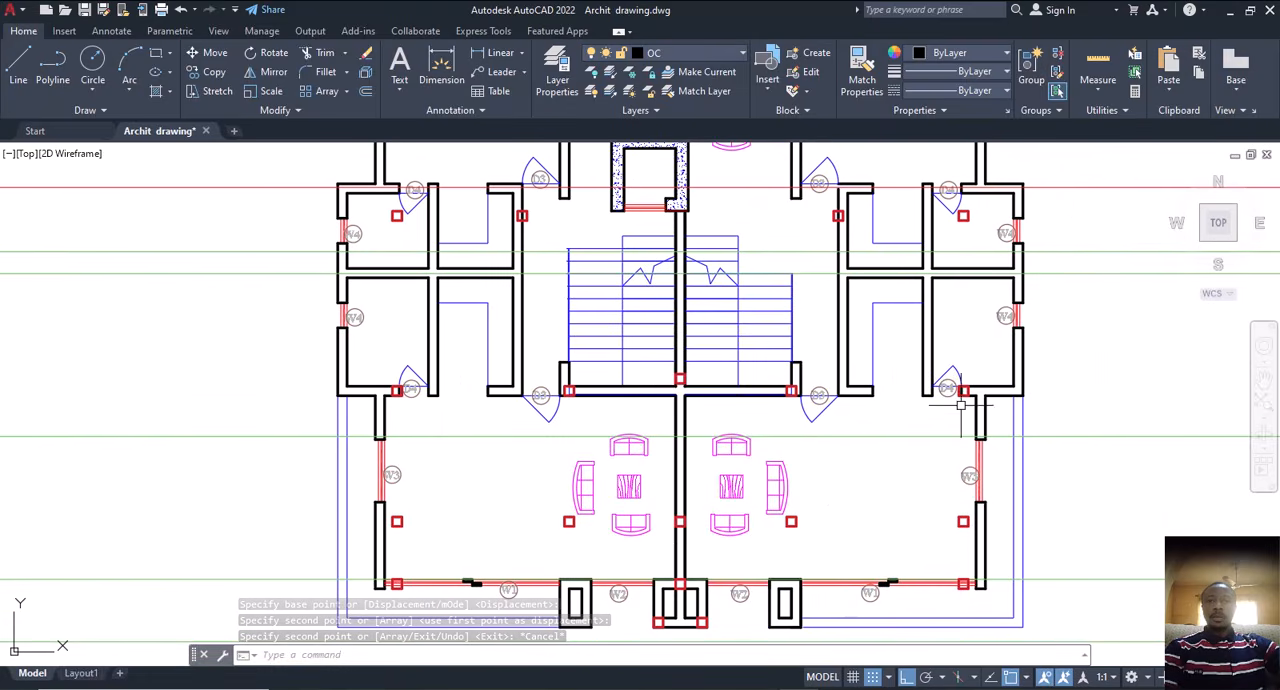
{"action": "scroll", "coordinate": [395, 388], "scroll_direction": "up", "scroll_amount": 4}
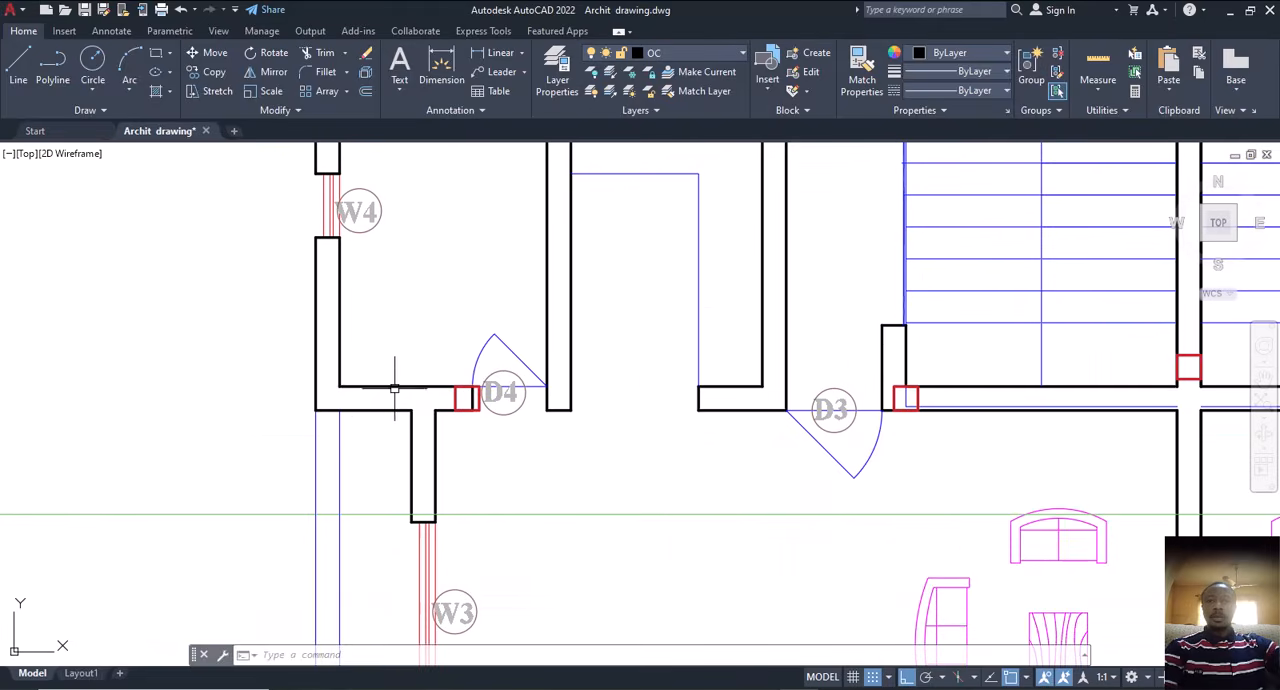
{"action": "scroll", "coordinate": [438, 401], "scroll_direction": "down", "scroll_amount": 2}
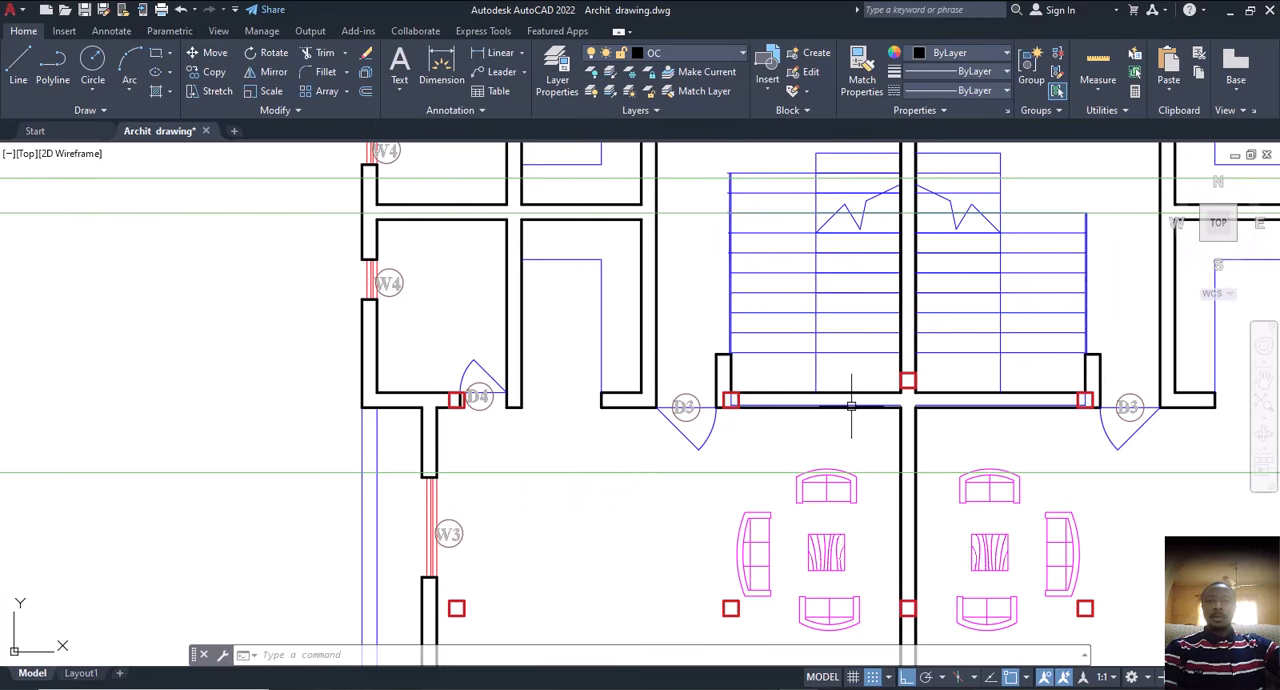
{"action": "middle_click_drag", "start_coordinate": [857, 410], "coordinate": [783, 382]}
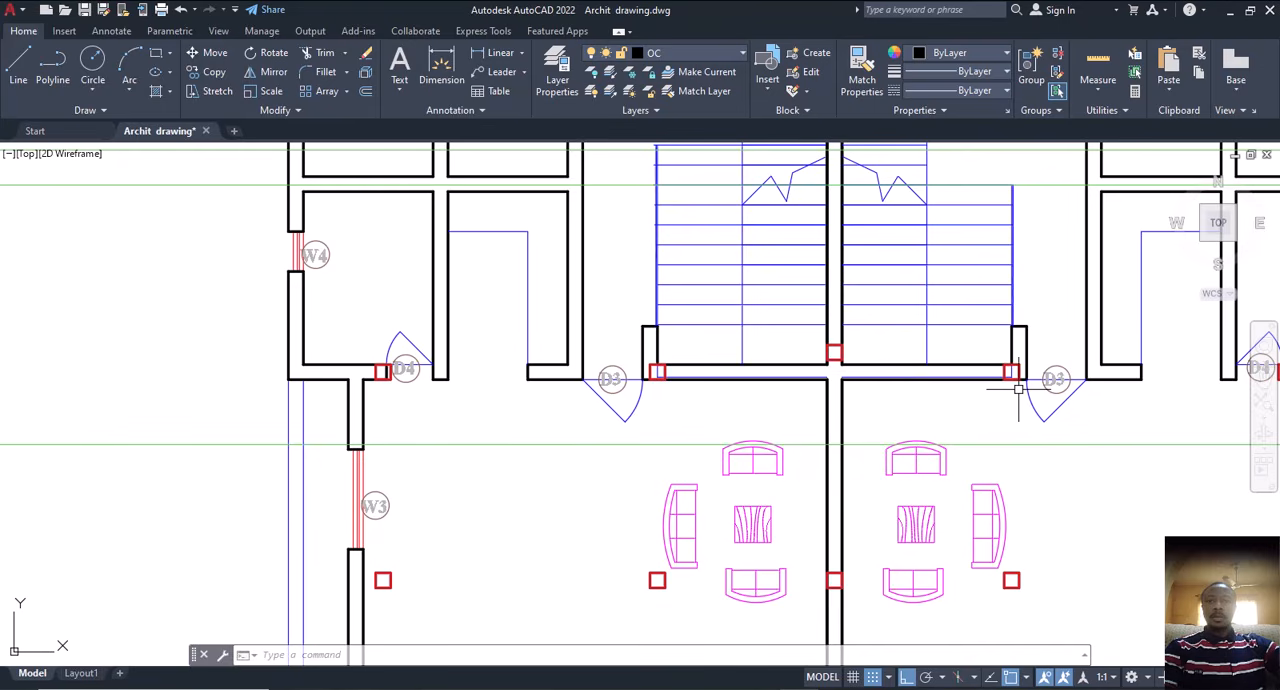
{"action": "scroll", "coordinate": [1018, 388], "scroll_direction": "down", "scroll_amount": 4}
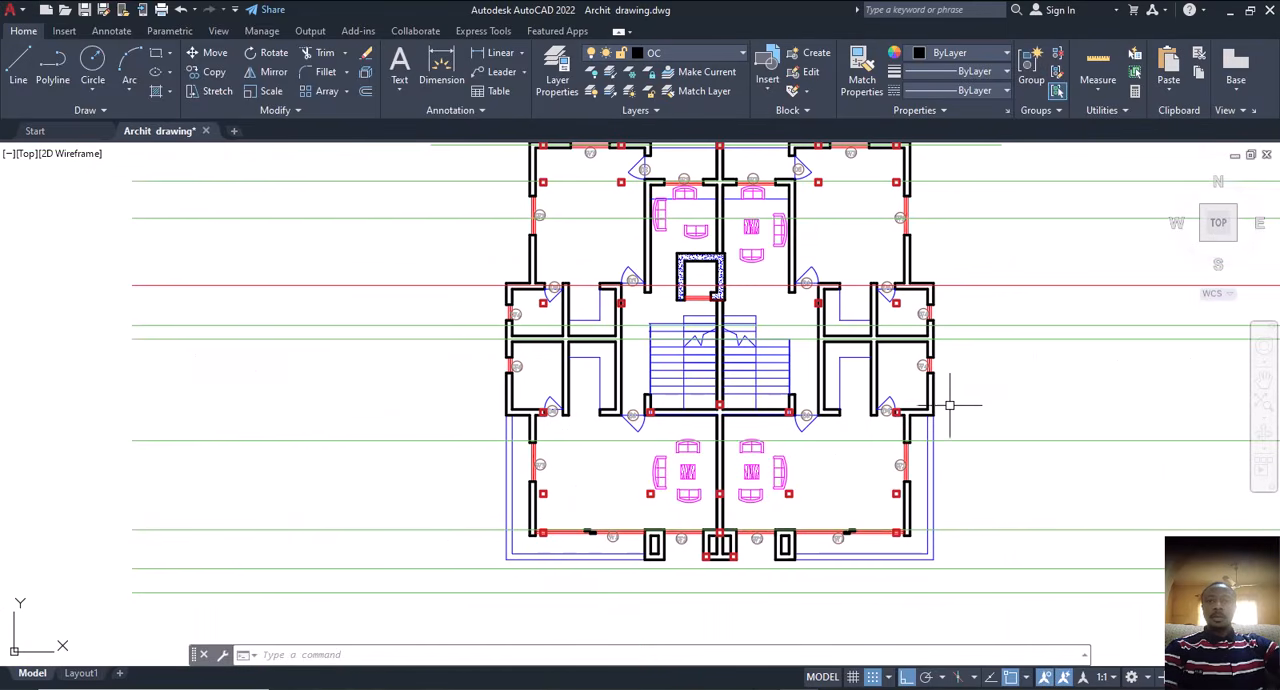
{"action": "middle_click_drag", "start_coordinate": [858, 345], "coordinate": [850, 399]}
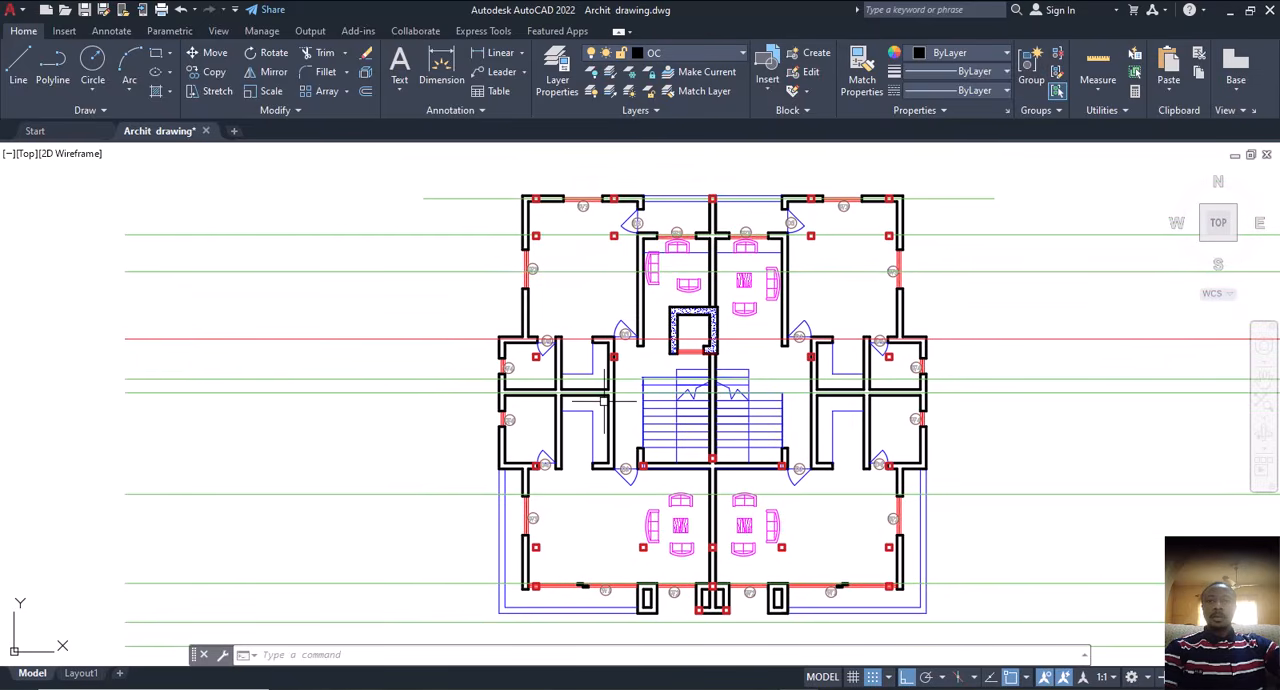
{"action": "scroll", "coordinate": [615, 356], "scroll_direction": "up", "scroll_amount": 2}
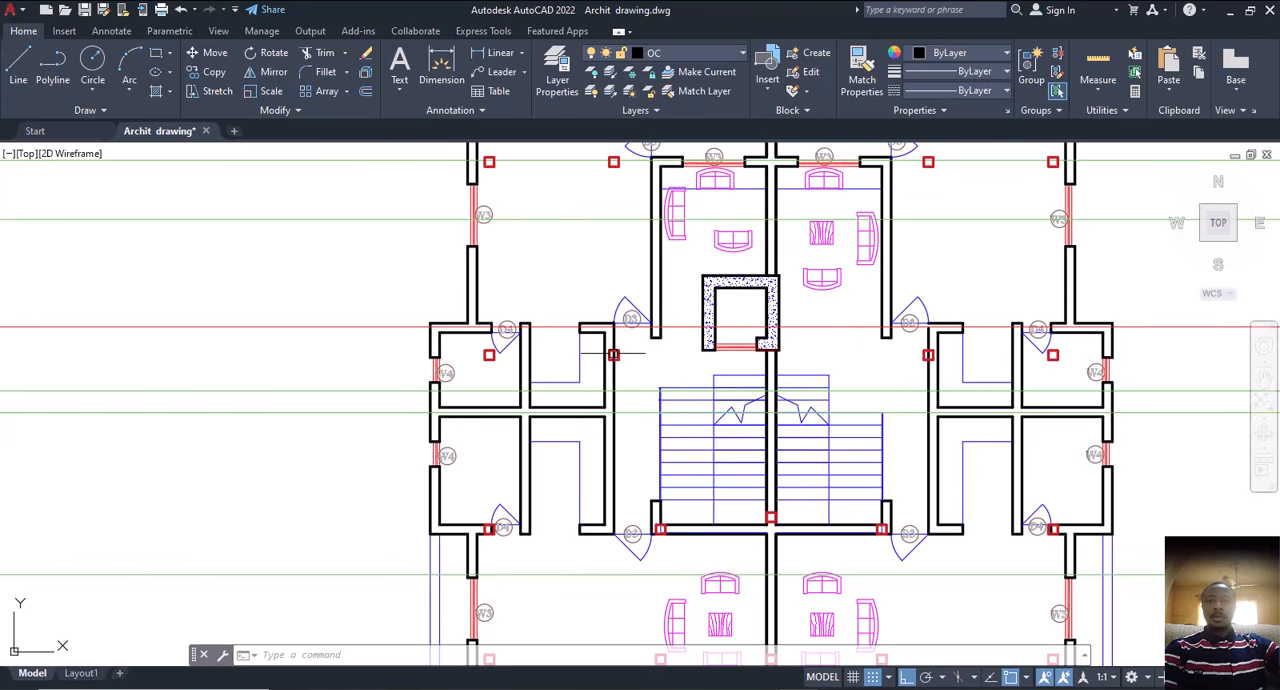
{"action": "scroll", "coordinate": [613, 354], "scroll_direction": "up", "scroll_amount": 2}
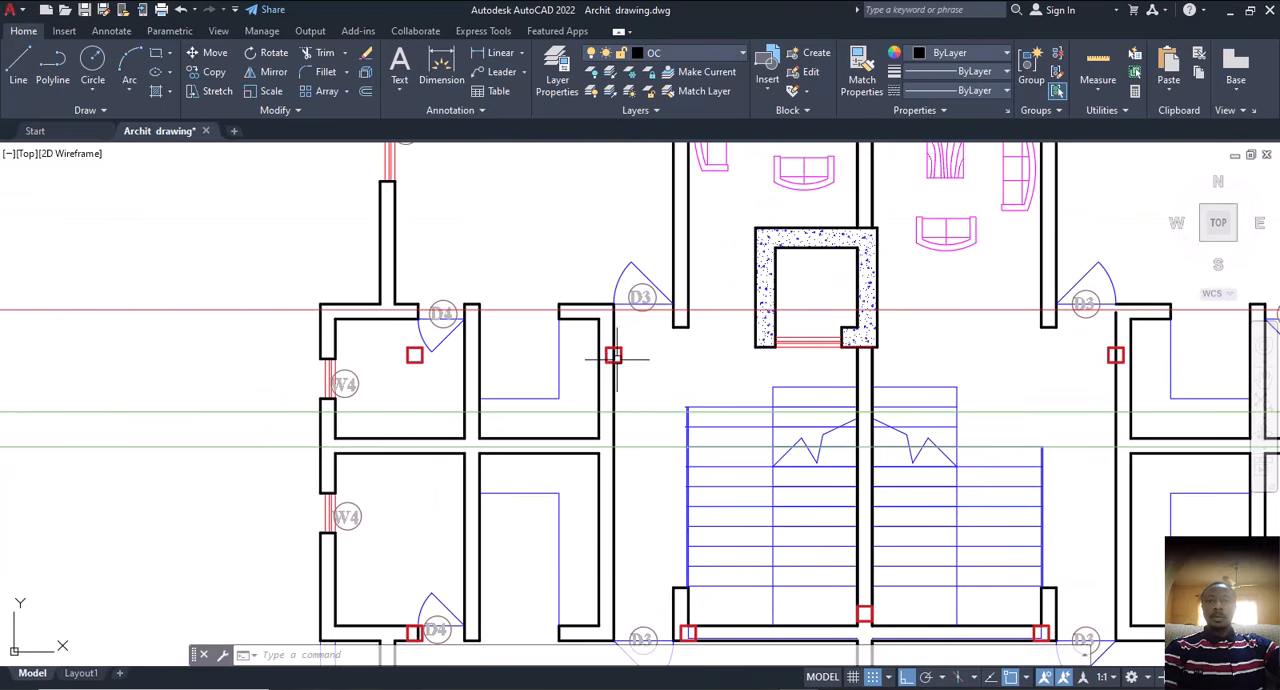
{"action": "scroll", "coordinate": [613, 354], "scroll_direction": "down", "scroll_amount": 2}
{"action": "scroll", "coordinate": [619, 365], "scroll_direction": "down", "scroll_amount": 5}
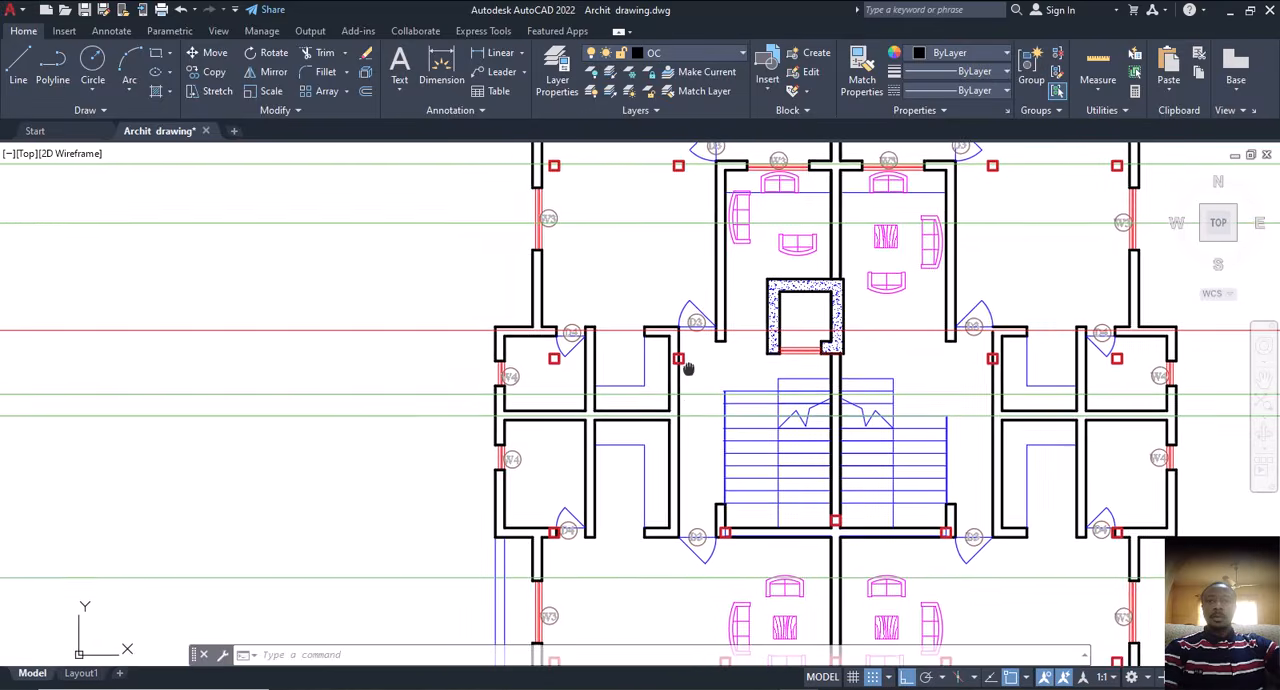
{"action": "middle_click_drag", "start_coordinate": [20, 603], "coordinate": [328, 586]}
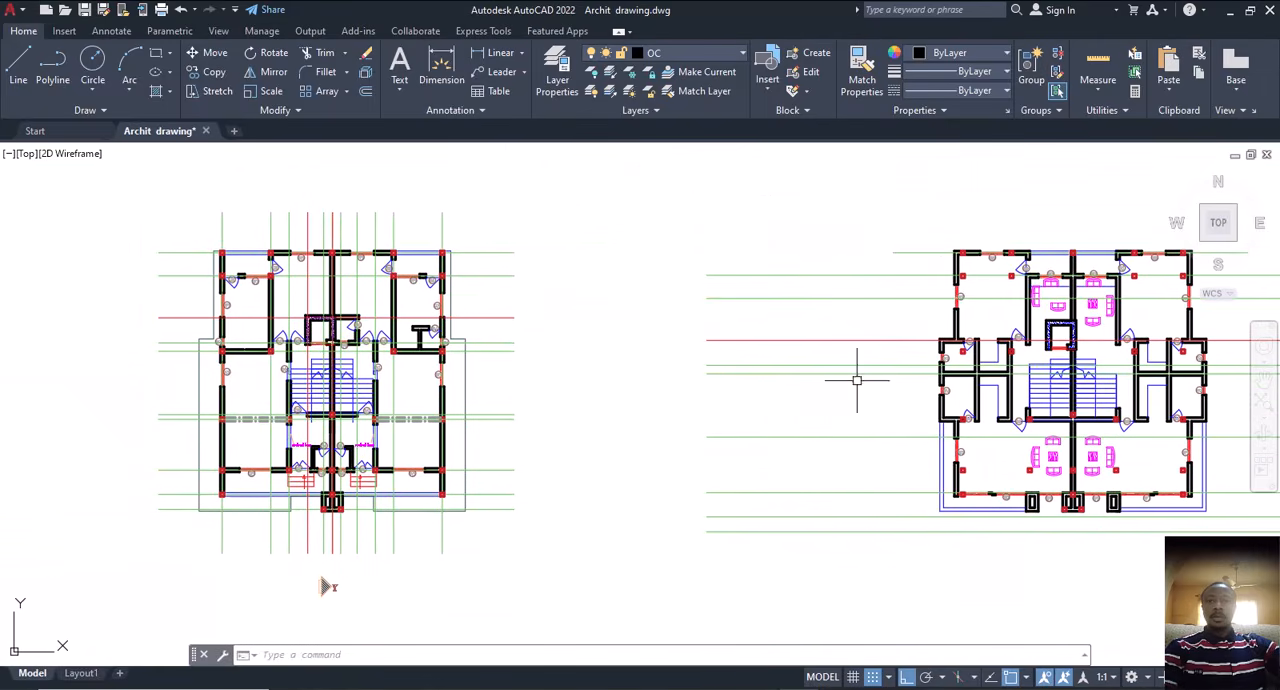
Step: Compare the column squares beside the first floor staircase and rooms with their copied positions on the second floor walls
{"action": "scroll", "coordinate": [1014, 361], "scroll_direction": "up", "scroll_amount": 4}
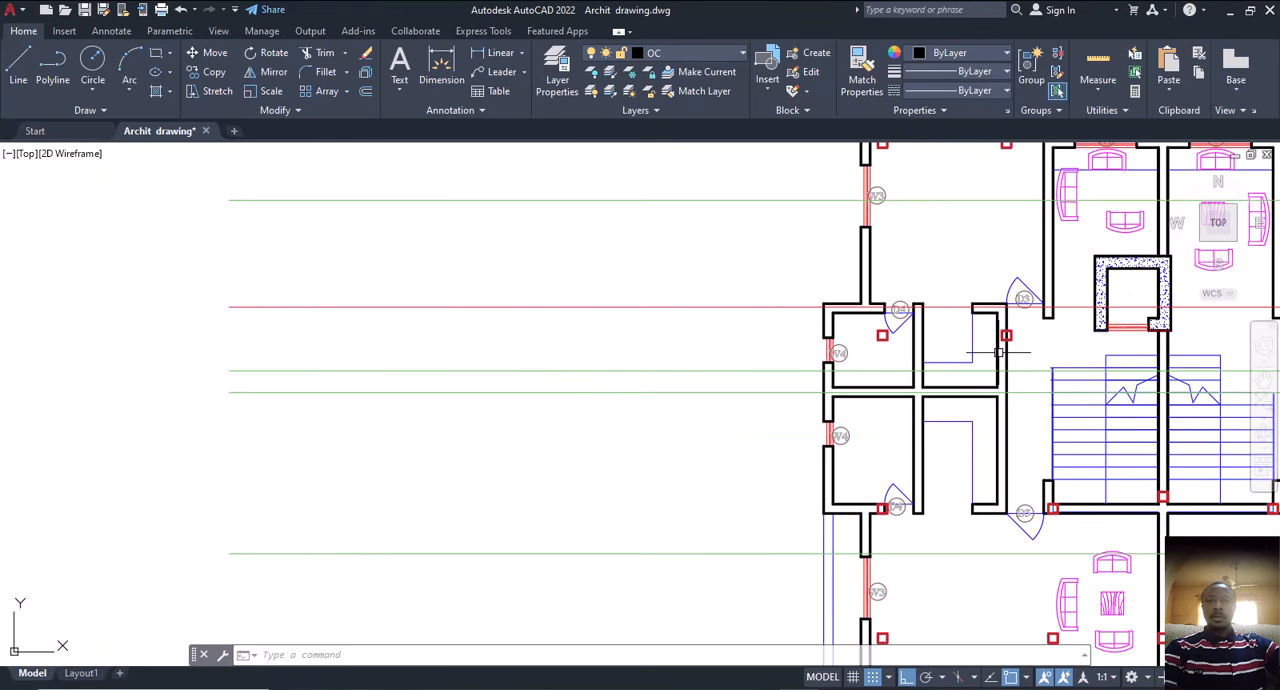
{"action": "scroll", "coordinate": [998, 352], "scroll_direction": "down", "scroll_amount": 2}
{"action": "scroll", "coordinate": [1004, 345], "scroll_direction": "down", "scroll_amount": 2}
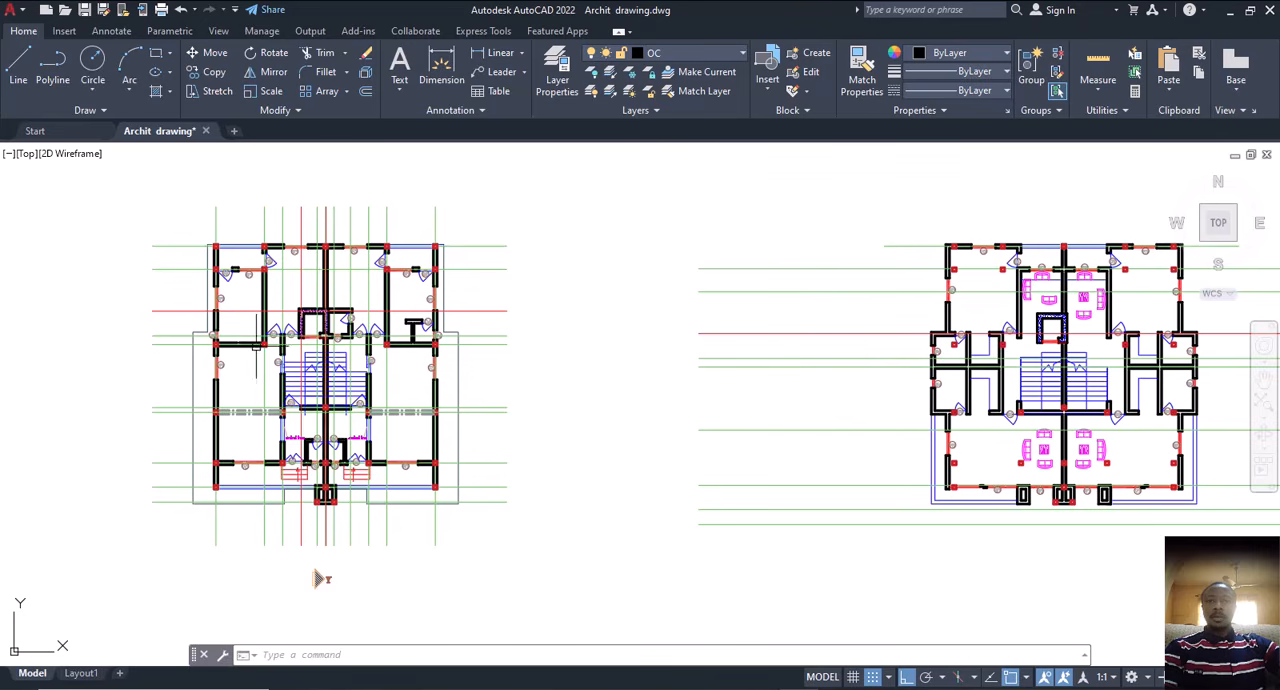
{"action": "scroll", "coordinate": [268, 341], "scroll_direction": "up", "scroll_amount": 2}
{"action": "scroll", "coordinate": [296, 353], "scroll_direction": "down", "scroll_amount": 2}
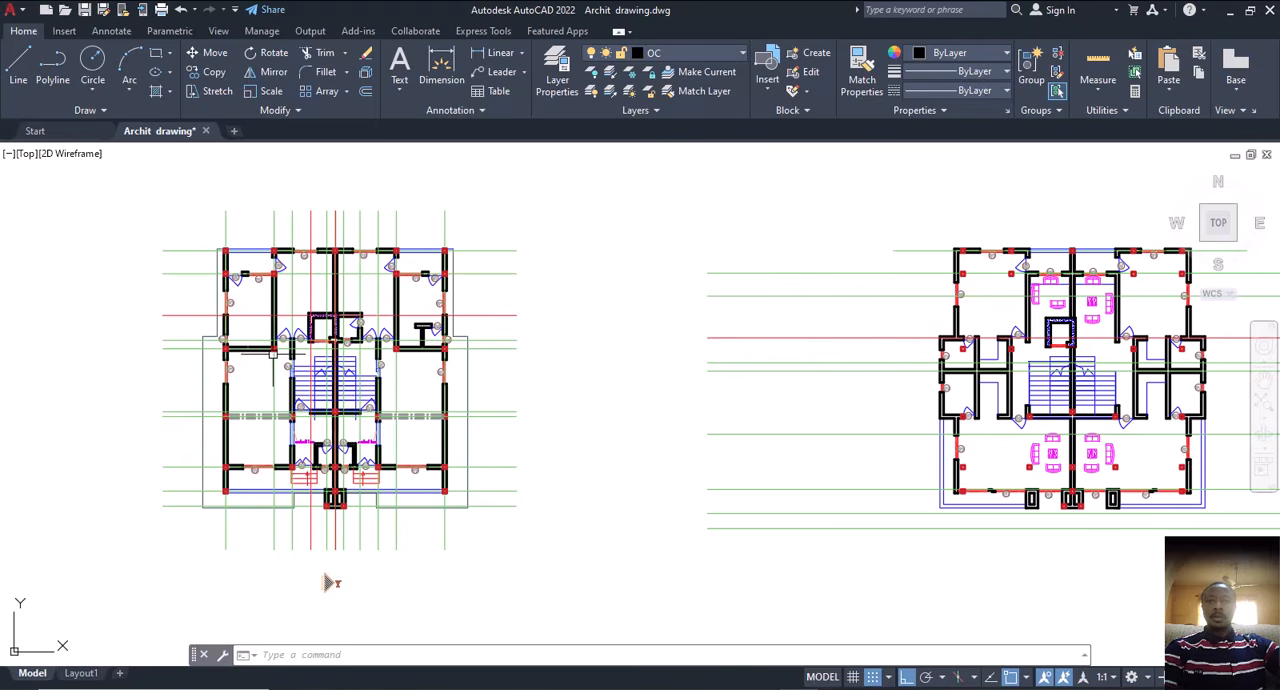
{"action": "scroll", "coordinate": [272, 350], "scroll_direction": "up", "scroll_amount": 5}
{"action": "scroll", "coordinate": [272, 350], "scroll_direction": "down", "scroll_amount": 3}
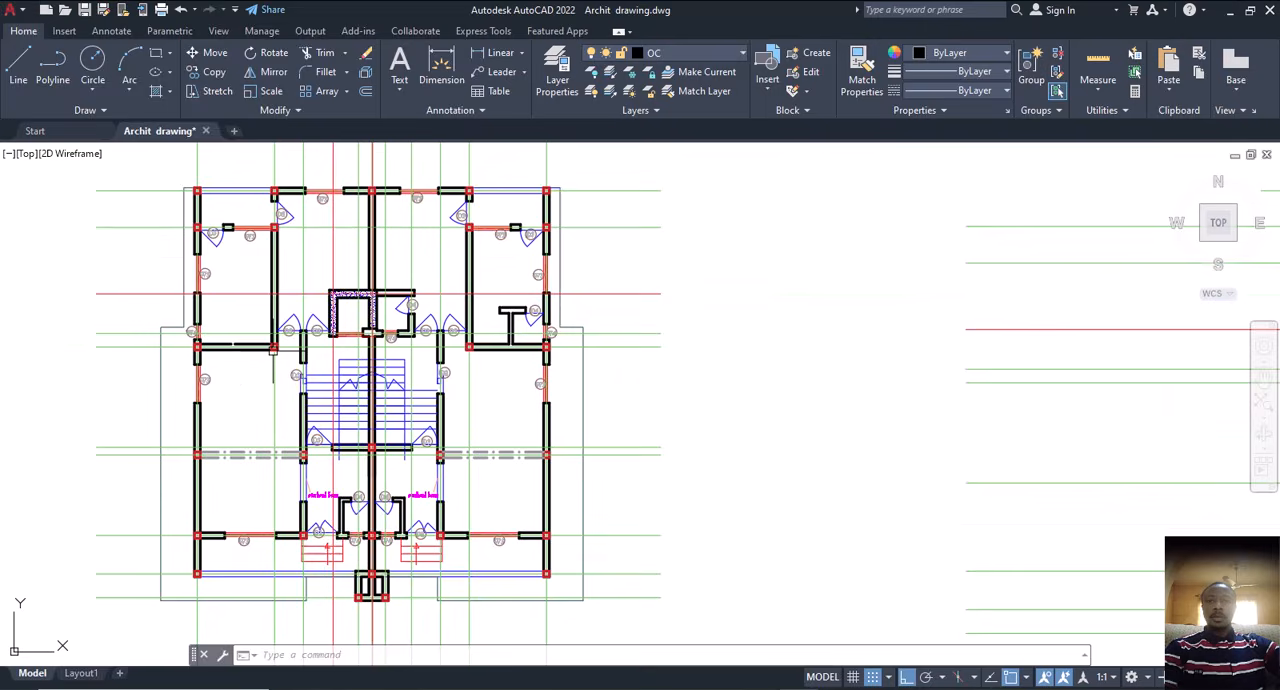
{"action": "scroll", "coordinate": [280, 349], "scroll_direction": "down", "scroll_amount": 2}
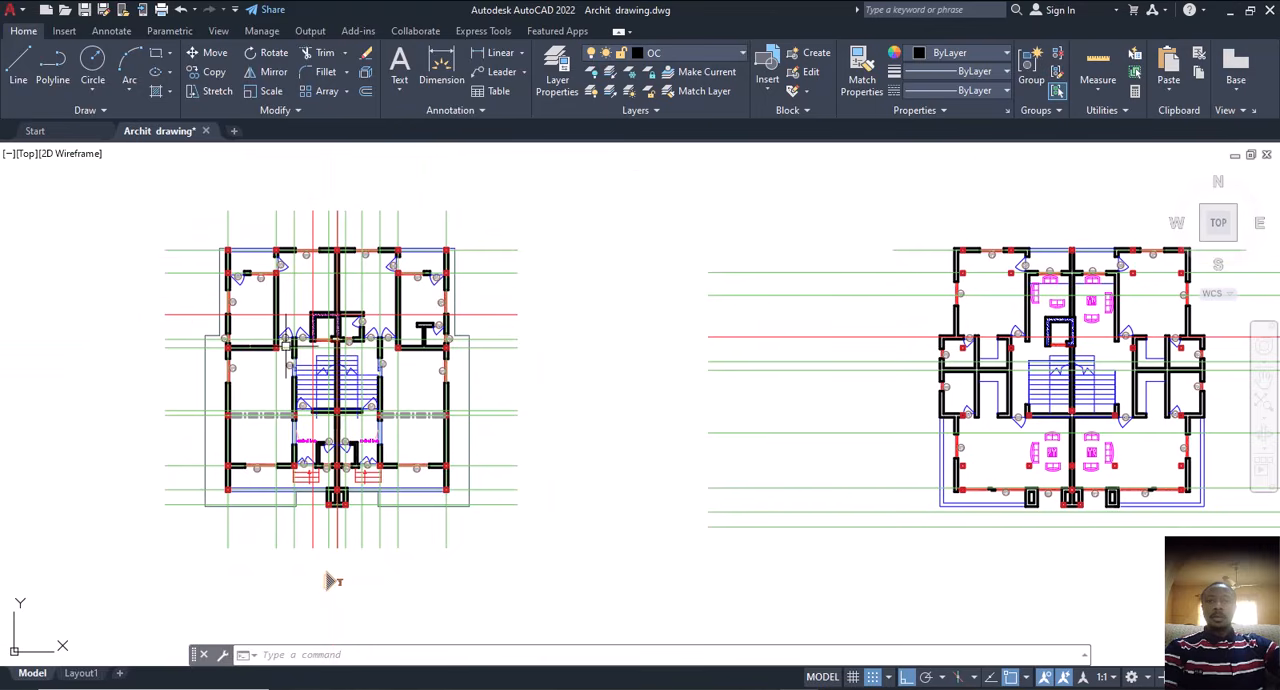
{"action": "scroll", "coordinate": [284, 347], "scroll_direction": "up", "scroll_amount": 6}
{"action": "scroll", "coordinate": [262, 349], "scroll_direction": "down", "scroll_amount": 2}
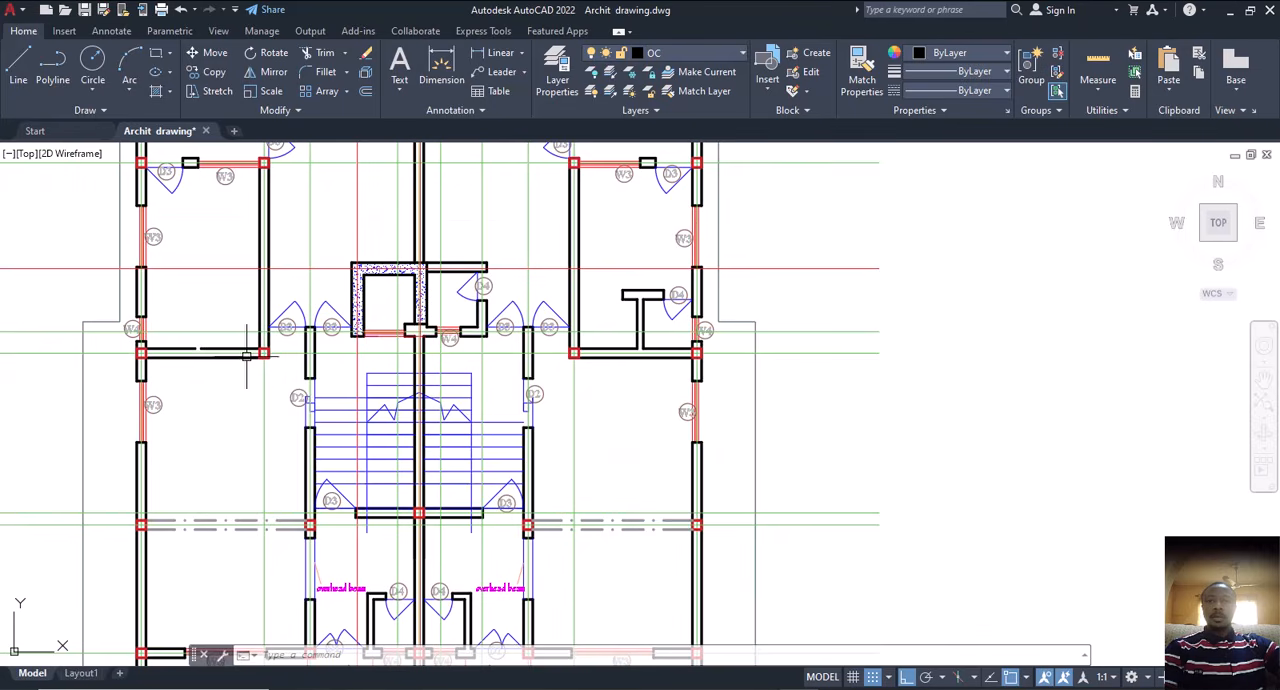
{"action": "scroll", "coordinate": [272, 254], "scroll_direction": "down", "scroll_amount": 5}
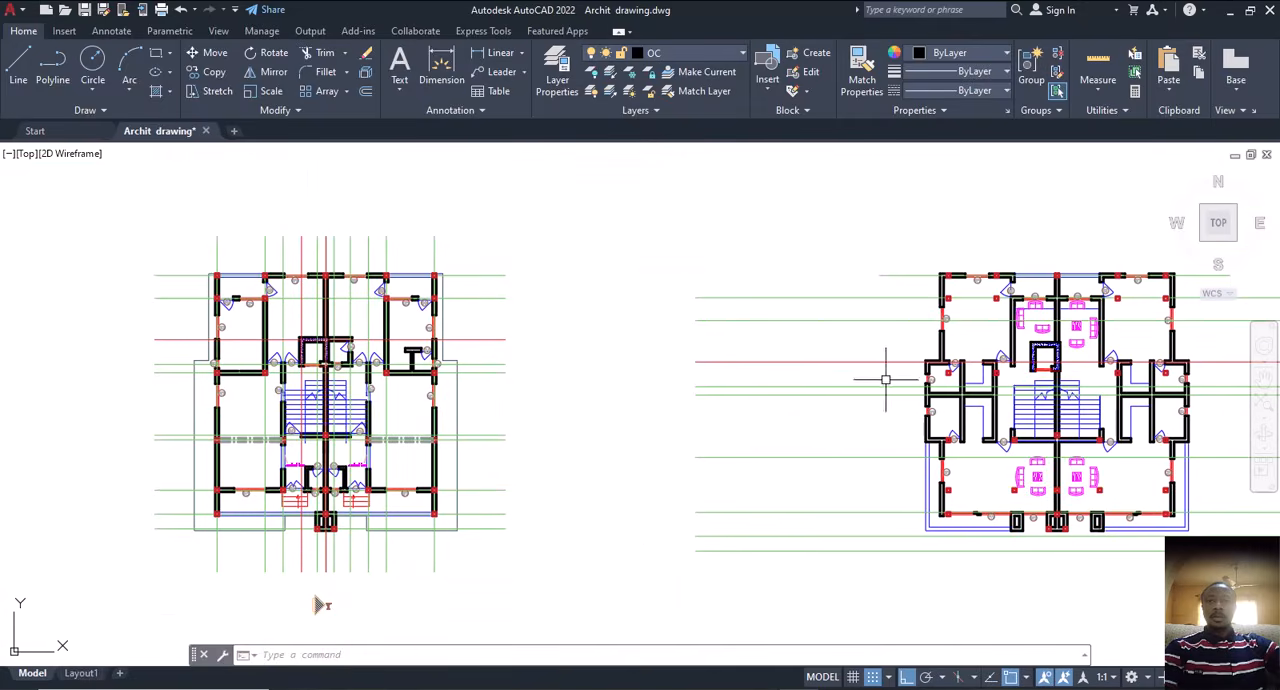
Step: Examine how the column square below the second floor's upper-left D3 door sits against the adjacent vertical wall
{"action": "scroll", "coordinate": [993, 378], "scroll_direction": "up", "scroll_amount": 6}
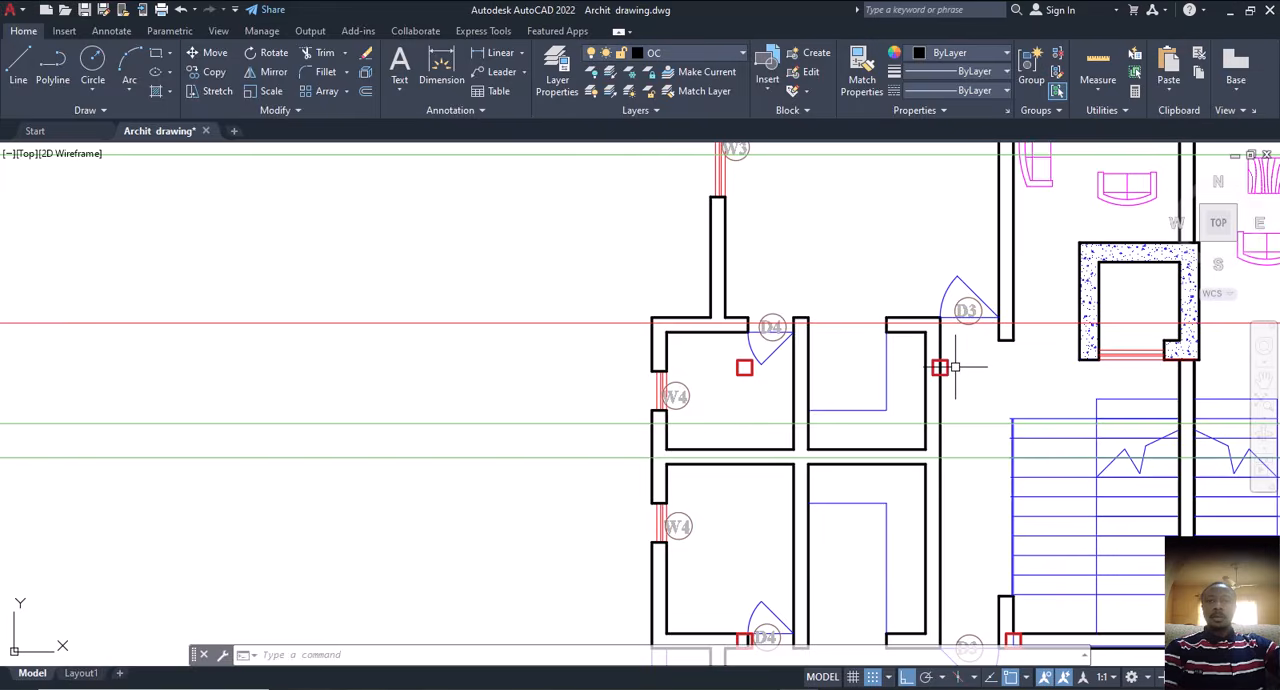
{"action": "scroll", "coordinate": [951, 367], "scroll_direction": "up", "scroll_amount": 2}
{"action": "scroll", "coordinate": [943, 367], "scroll_direction": "down", "scroll_amount": 3}
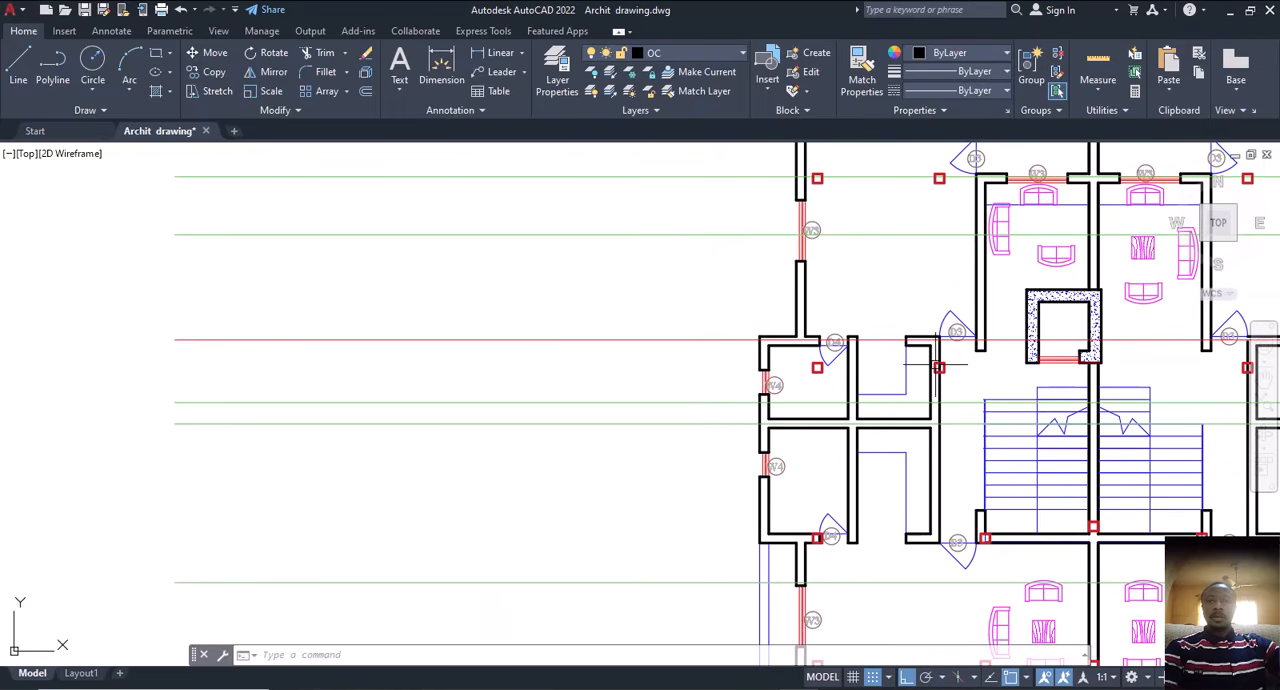
{"action": "scroll", "coordinate": [945, 367], "scroll_direction": "up", "scroll_amount": 4}
{"action": "scroll", "coordinate": [933, 356], "scroll_direction": "up", "scroll_amount": 4}
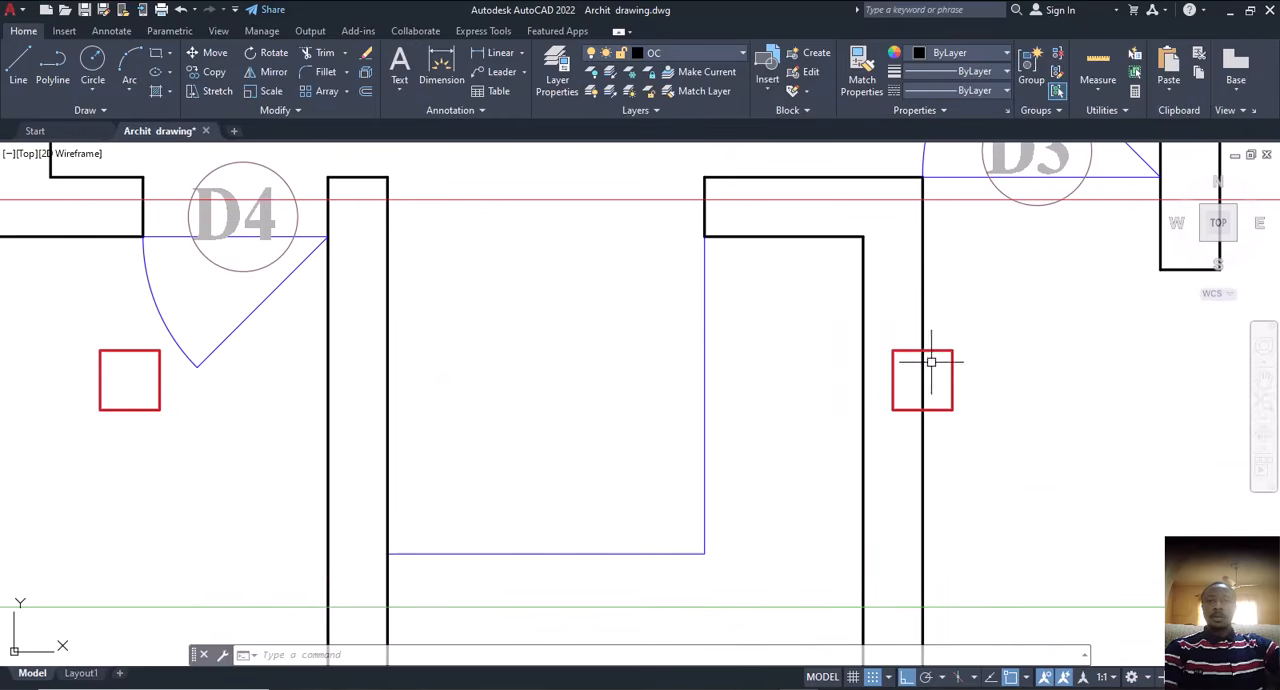
{"action": "scroll", "coordinate": [947, 409], "scroll_direction": "down", "scroll_amount": 6}
{"action": "scroll", "coordinate": [931, 372], "scroll_direction": "up", "scroll_amount": 1}
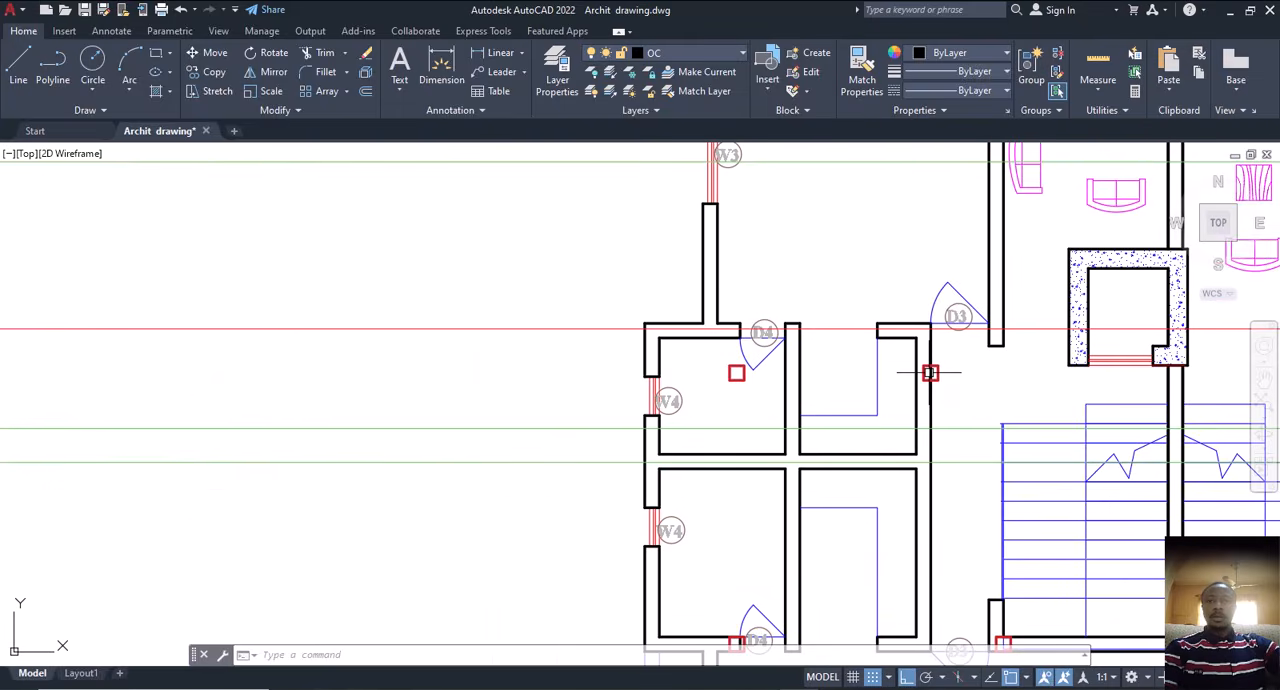
{"action": "scroll", "coordinate": [930, 373], "scroll_direction": "down", "scroll_amount": 2}
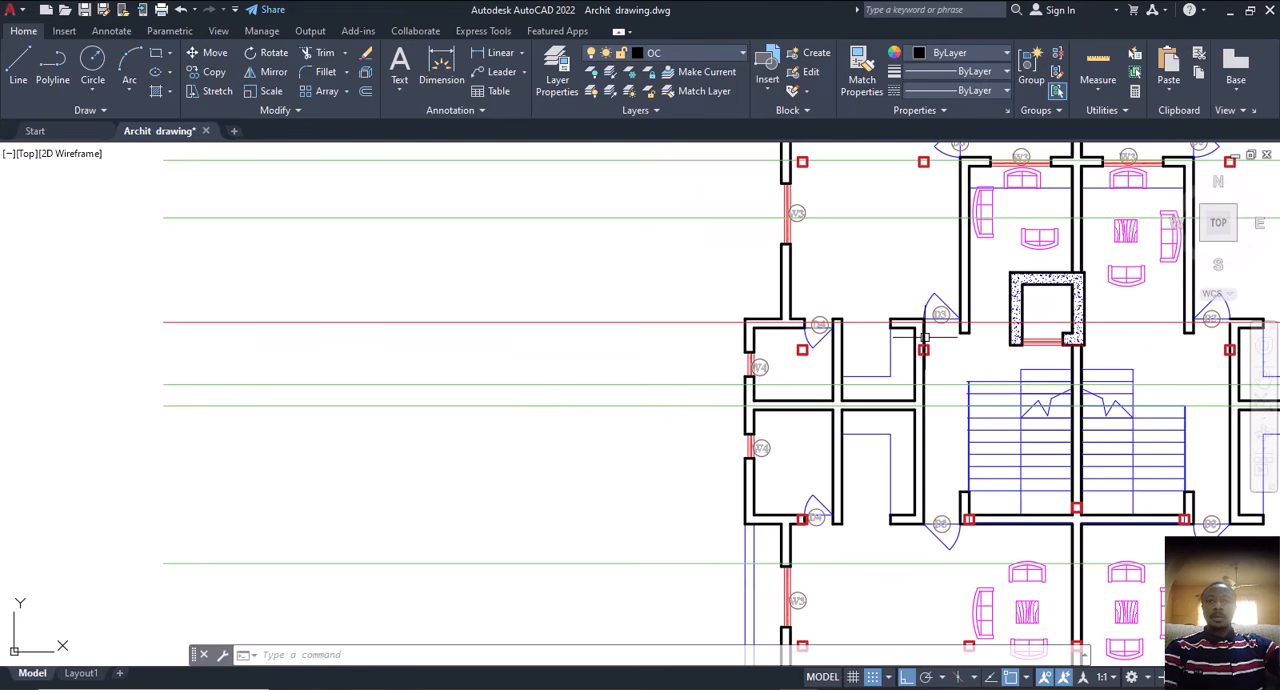
{"action": "left_click", "coordinate": [903, 295]}
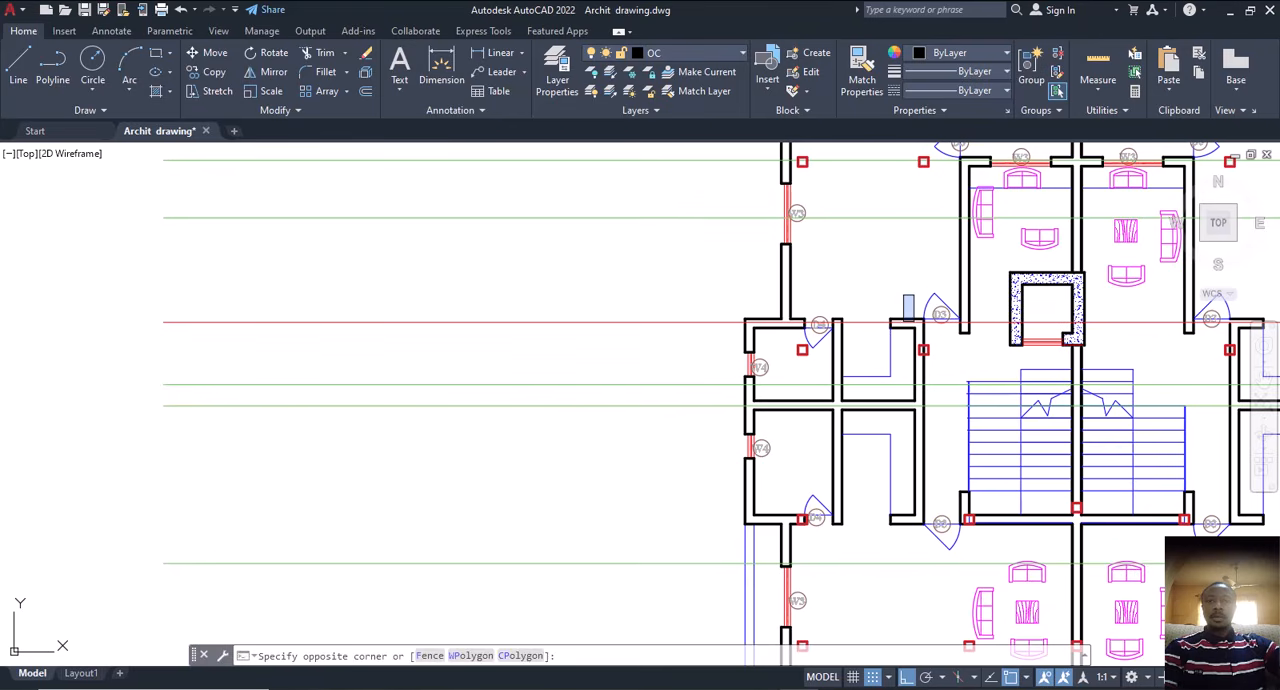
{"action": "left_click", "coordinate": [936, 508]}
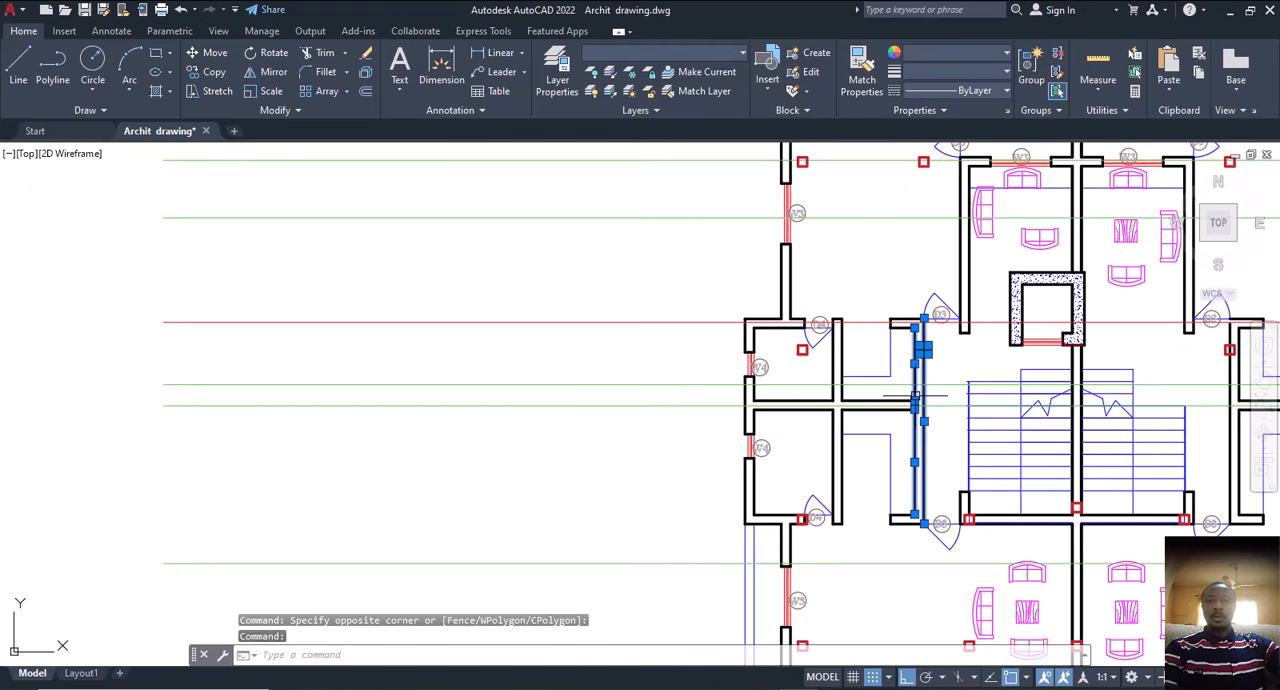
{"action": "type", "text": "m"}
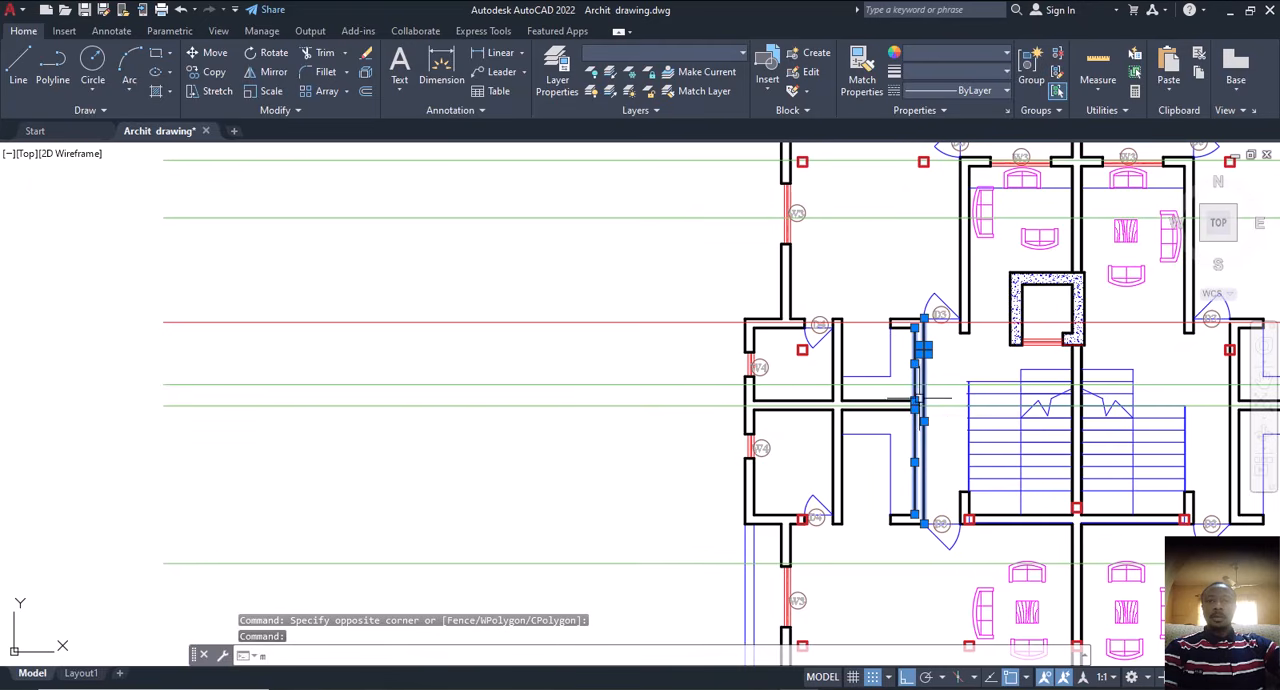
{"action": "key", "text": "BackSpace"}
{"action": "scroll", "coordinate": [915, 400], "scroll_direction": "up", "scroll_amount": 5}
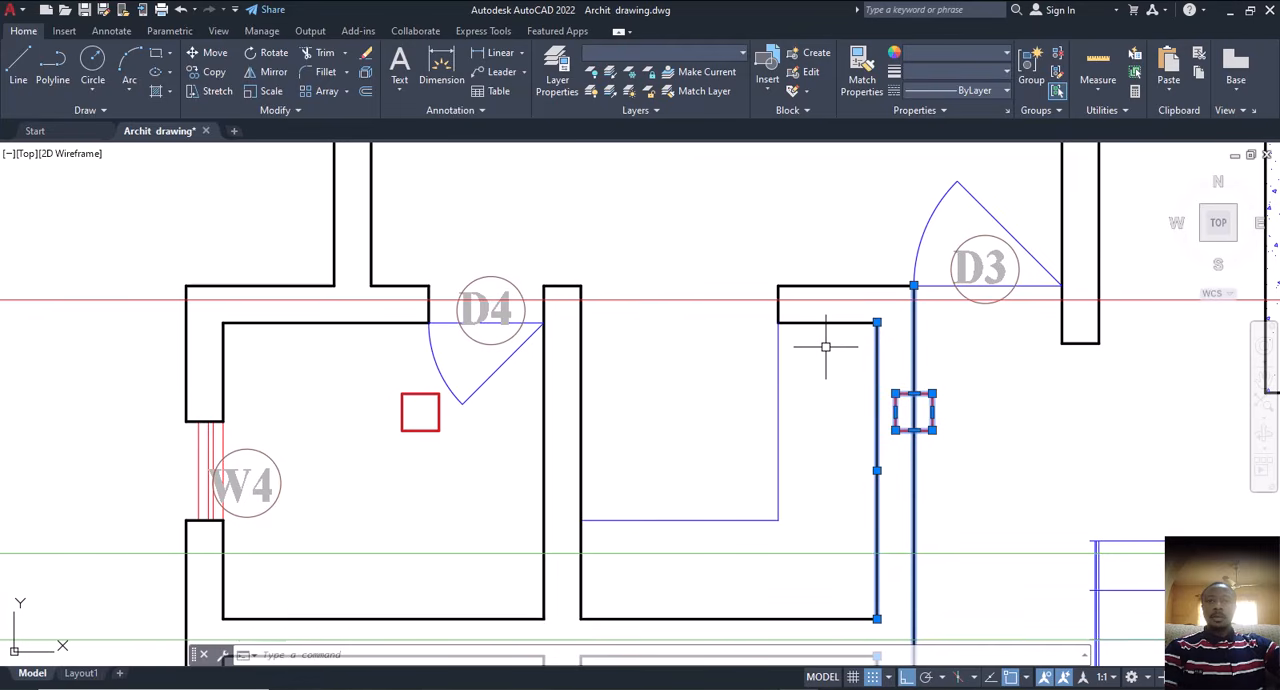
{"action": "scroll", "coordinate": [809, 353], "scroll_direction": "down", "scroll_amount": 4}
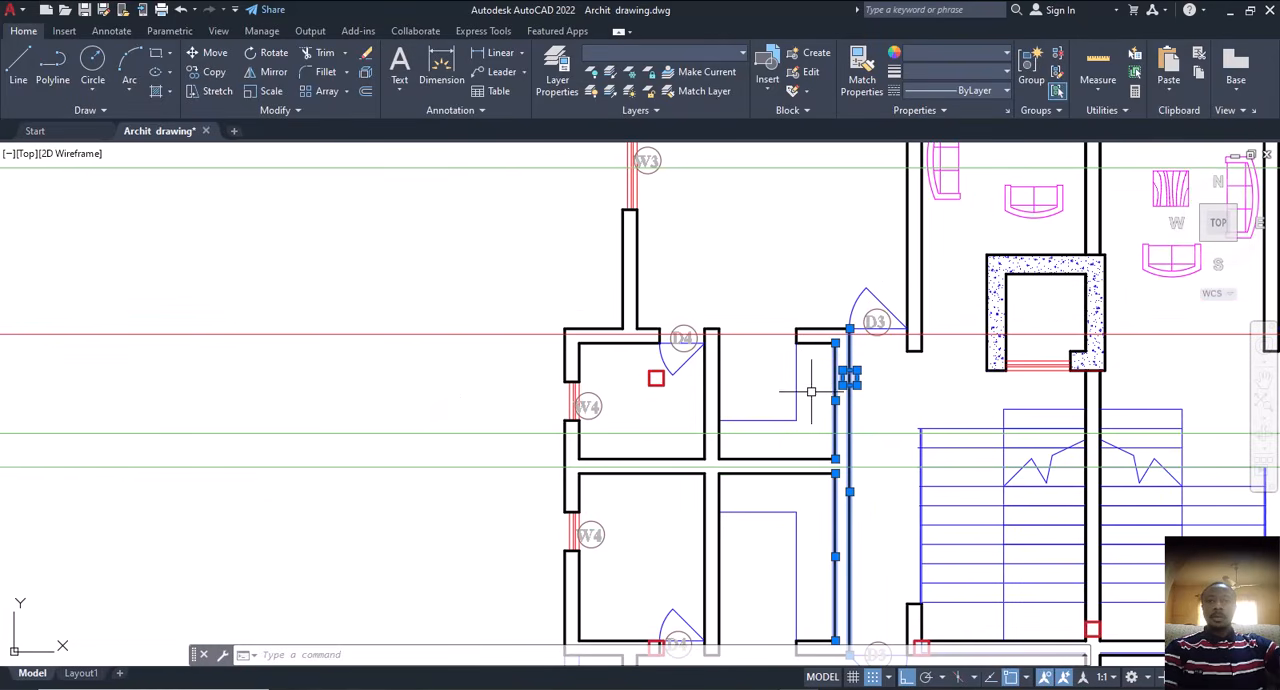
{"action": "type", "text": "m"}
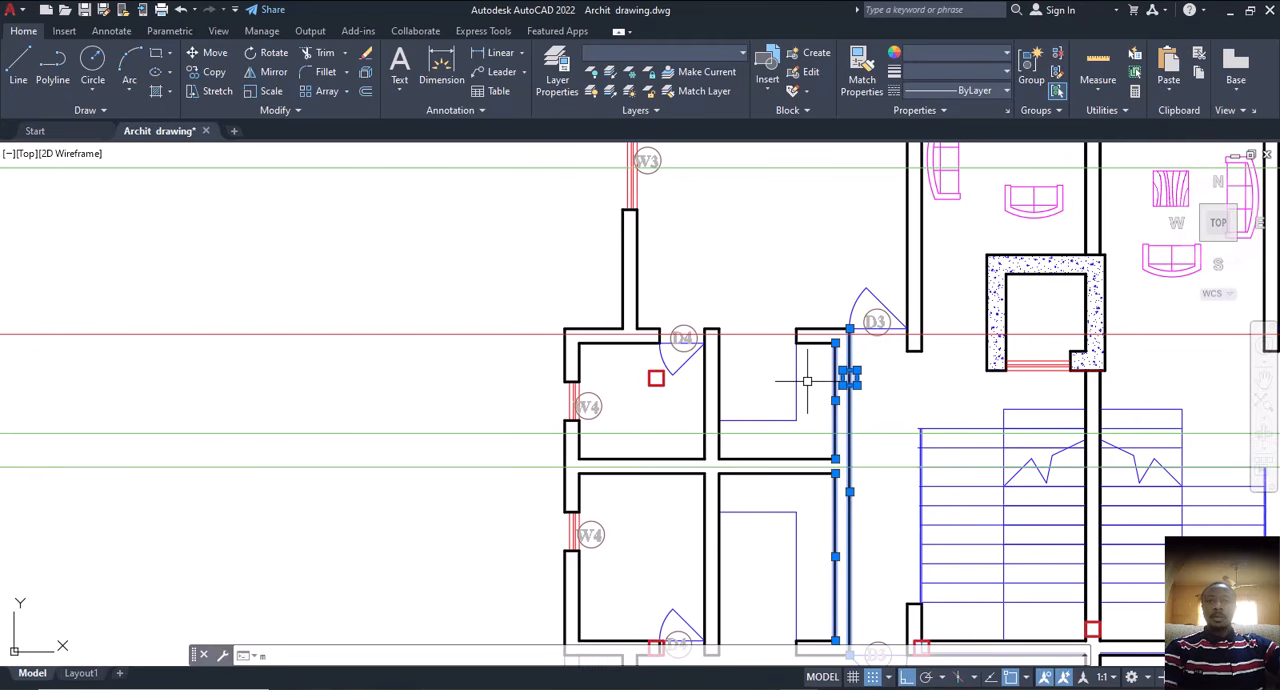
{"action": "key", "text": "Return"}
{"action": "scroll", "coordinate": [833, 379], "scroll_direction": "up", "scroll_amount": 2}
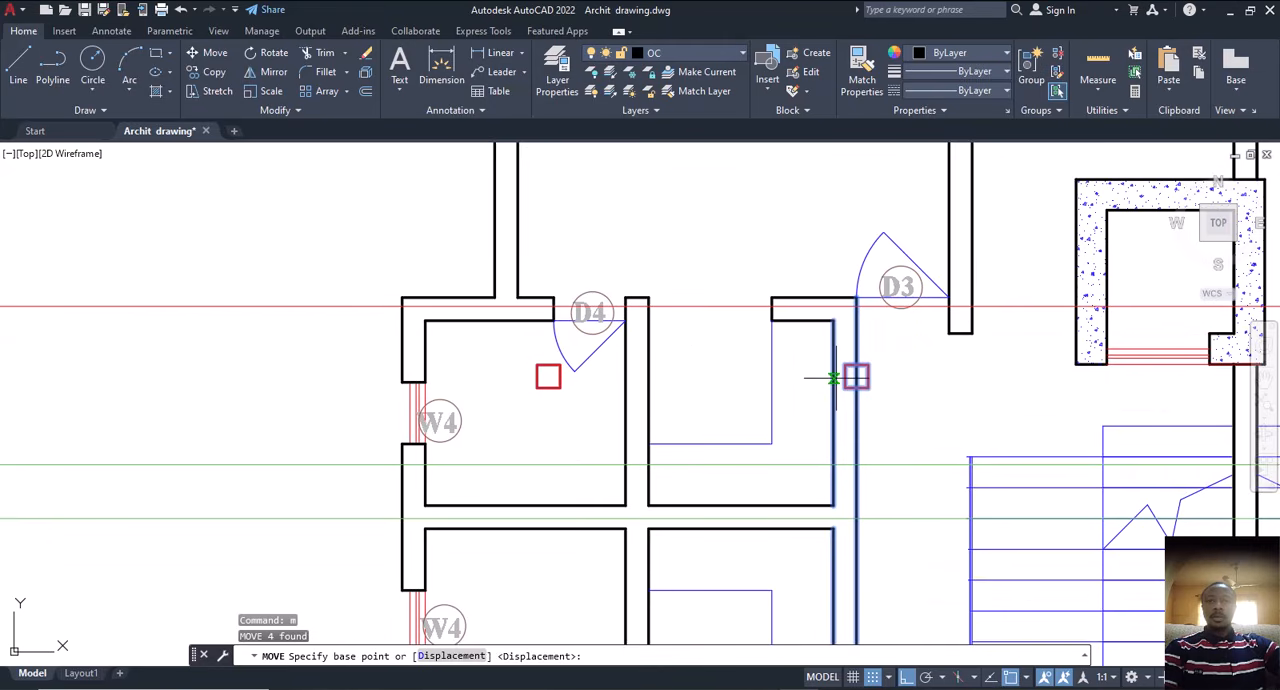
{"action": "left_click", "coordinate": [833, 379]}
{"action": "key", "text": "Escape"}
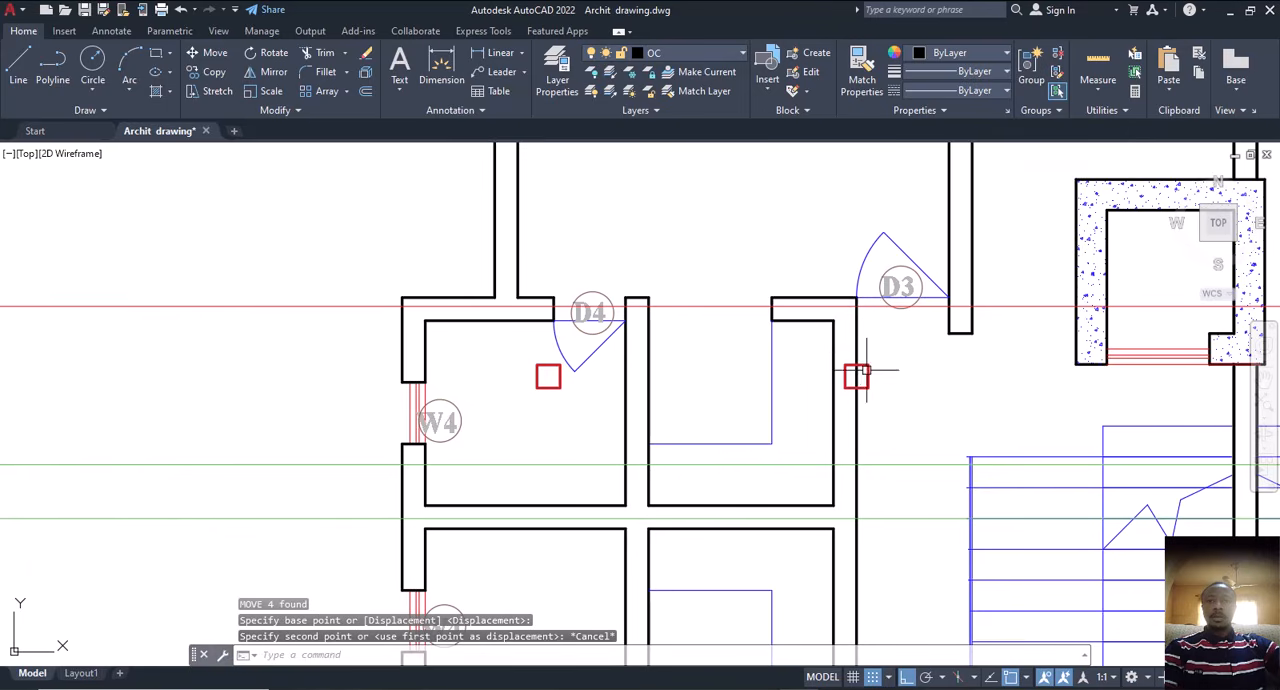
Step: Move the two vertical wall lines below the upper-left D3 door 112.5 toward the staircase, aligning them with the column square's sides
{"action": "left_click", "coordinate": [857, 350]}
{"action": "left_click", "coordinate": [833, 347]}
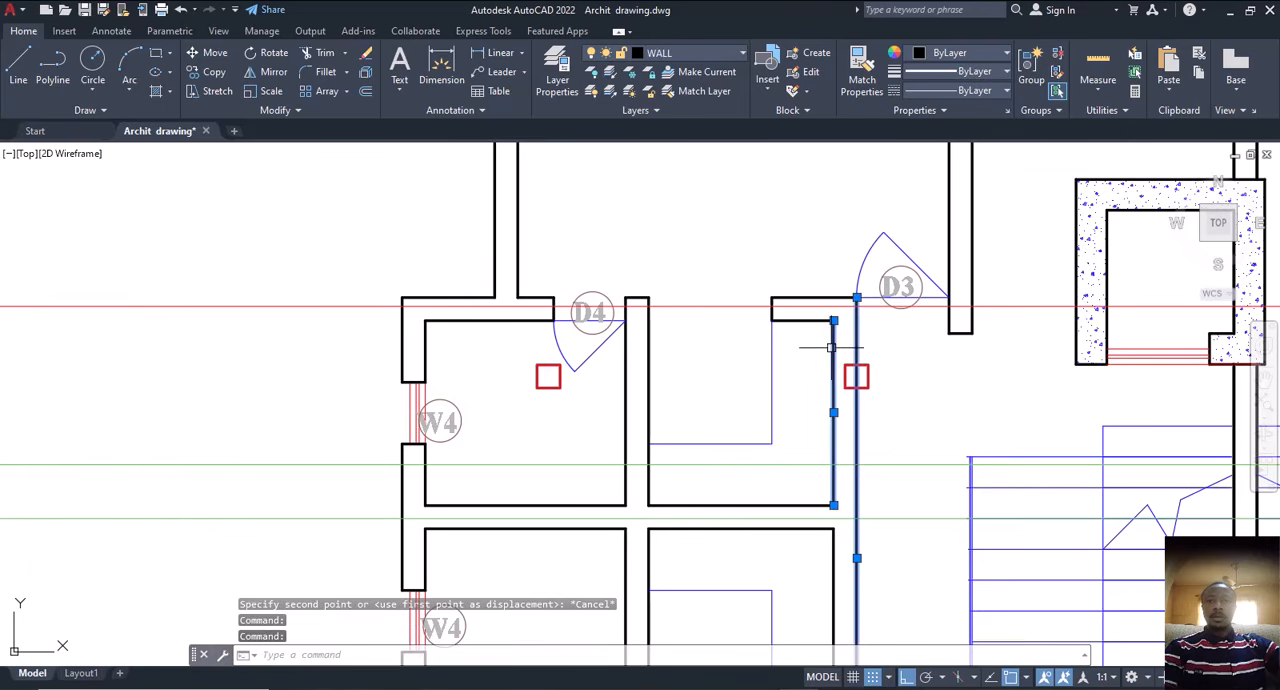
{"action": "type", "text": "m"}
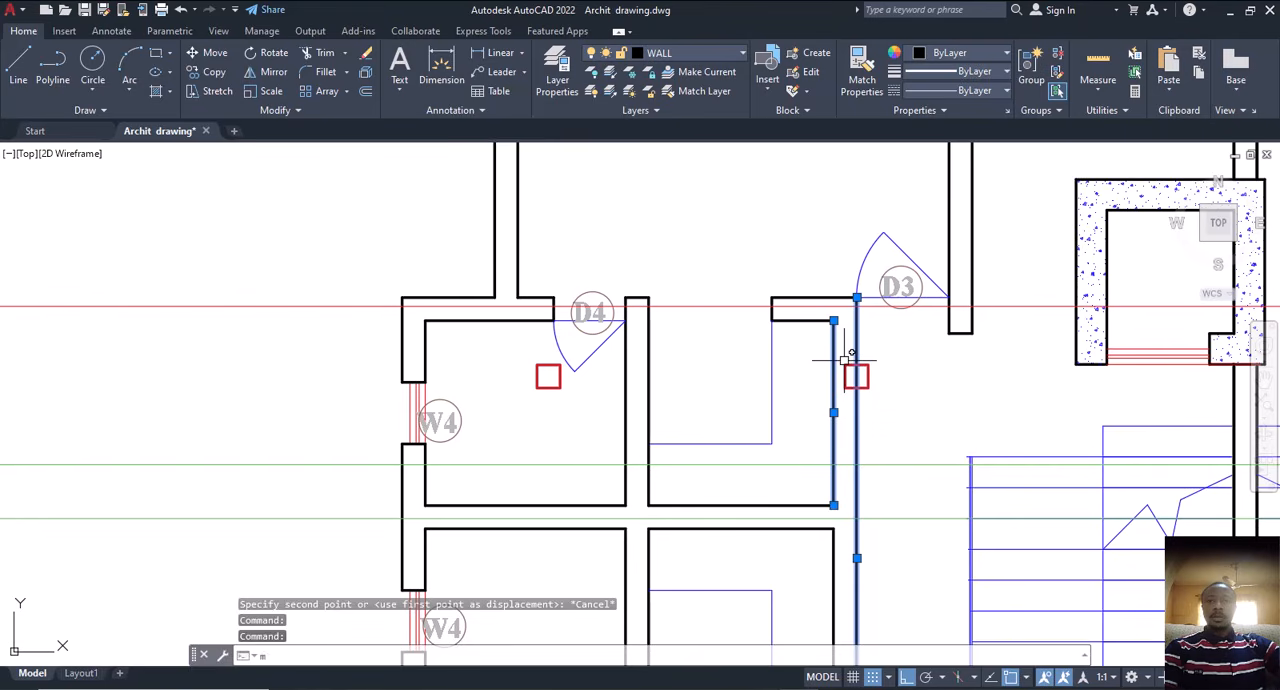
{"action": "key", "text": "Return"}
{"action": "left_click", "coordinate": [833, 321]}
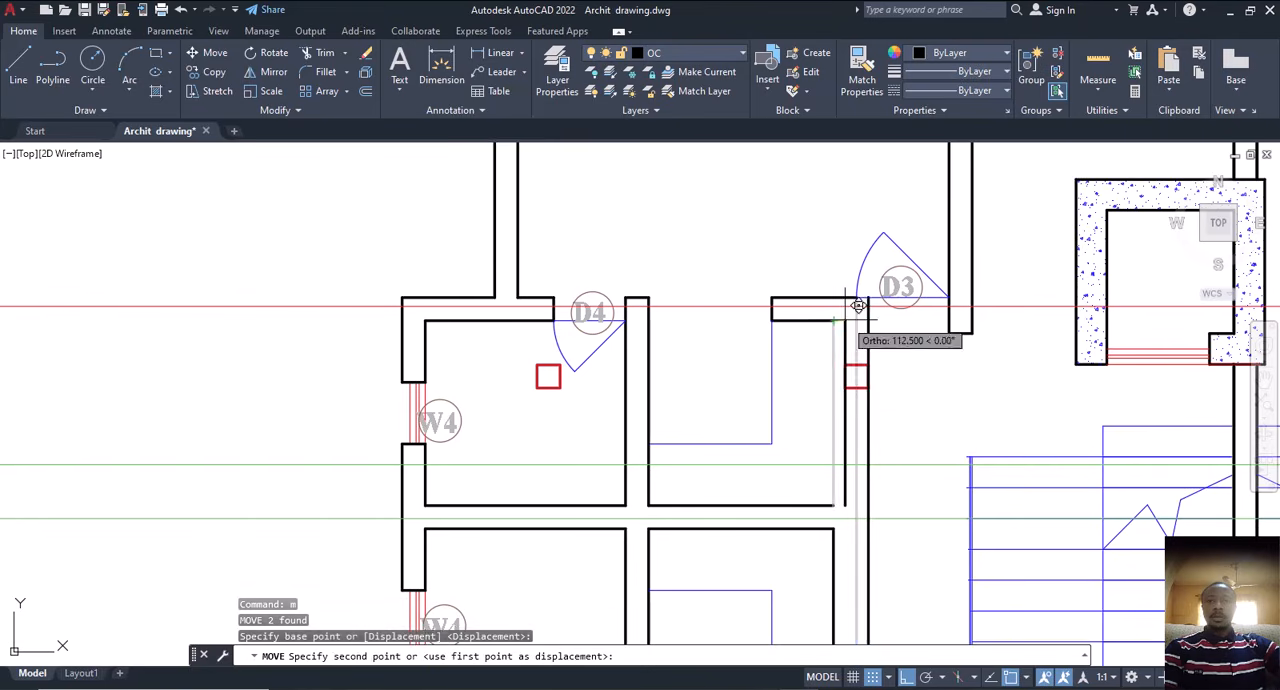
{"action": "left_click", "coordinate": [845, 320]}
{"action": "scroll", "coordinate": [845, 383], "scroll_direction": "up", "scroll_amount": 8}
{"action": "scroll", "coordinate": [851, 377], "scroll_direction": "down", "scroll_amount": 8}
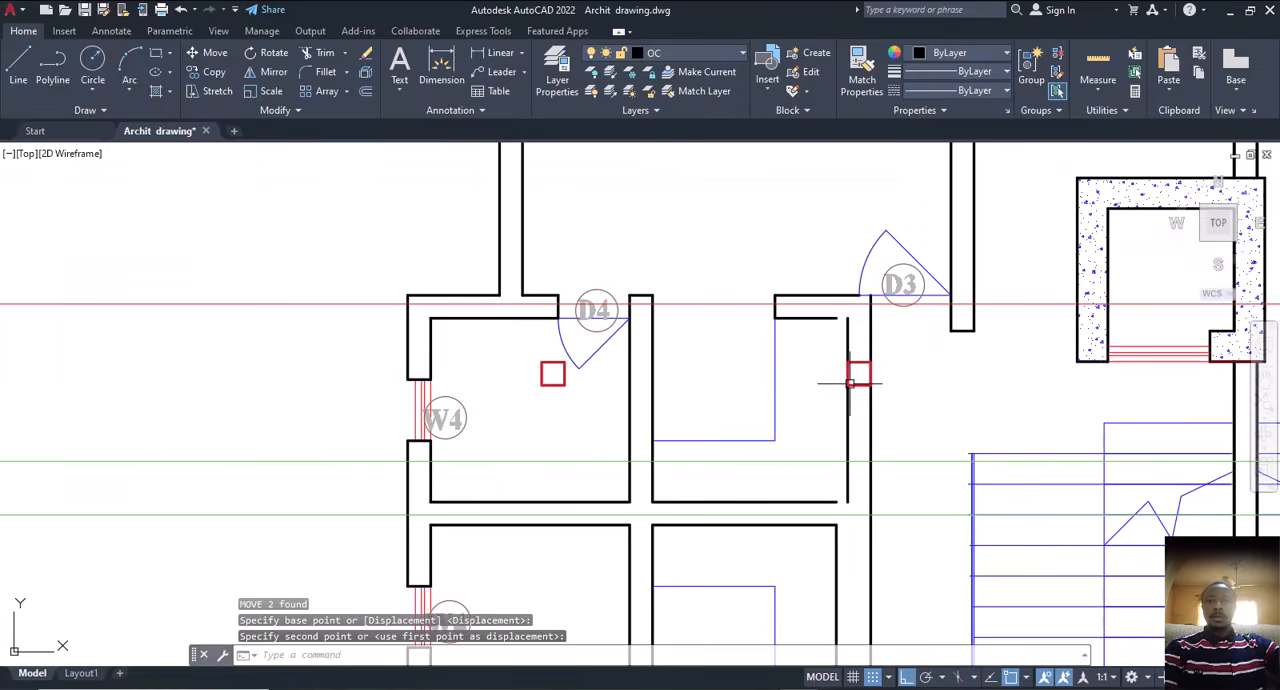
Step: Extend both horizontal wall lines beside the upper-left D3 door to meet the shifted vertical wall lines
{"action": "type", "text": "ex"}
{"action": "key", "text": "Return"}
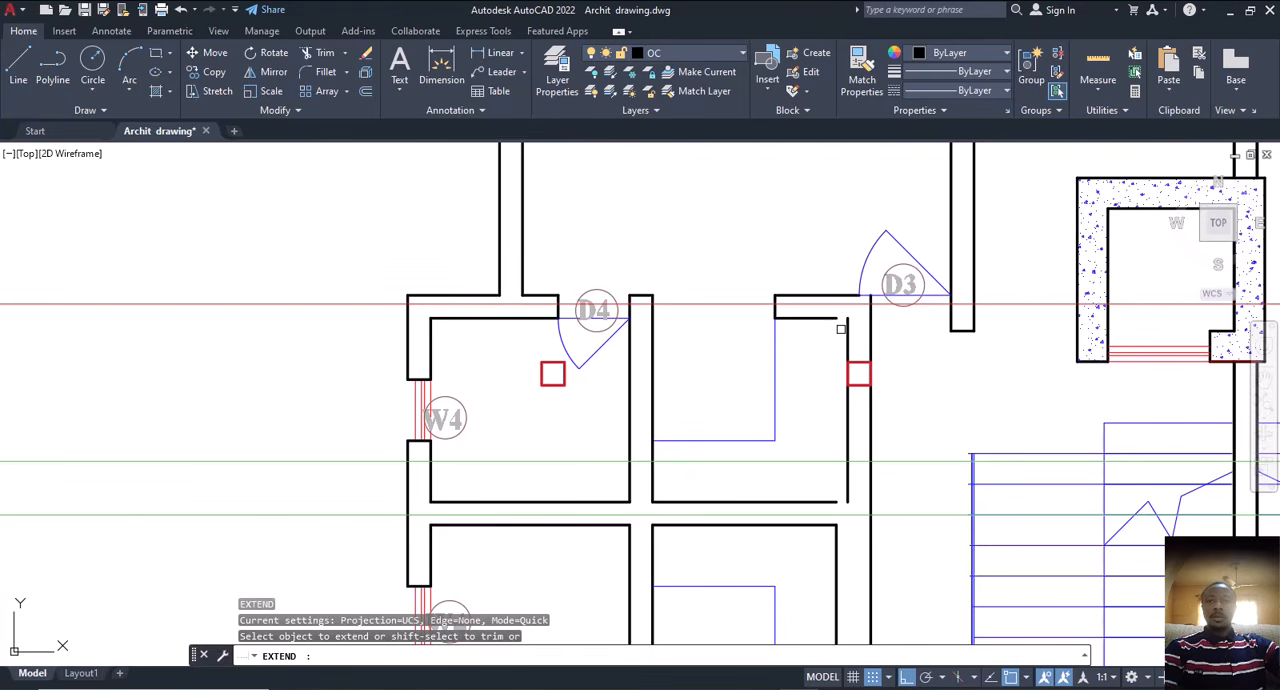
{"action": "left_click", "coordinate": [812, 318]}
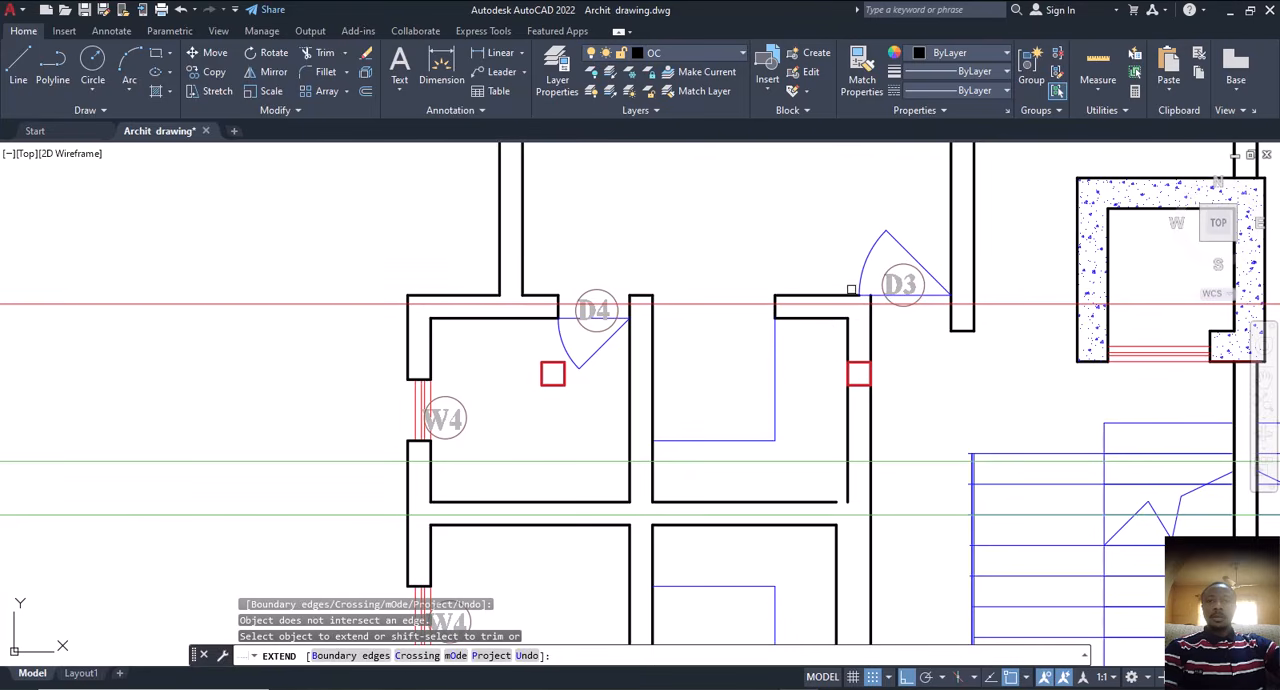
{"action": "left_click", "coordinate": [864, 296]}
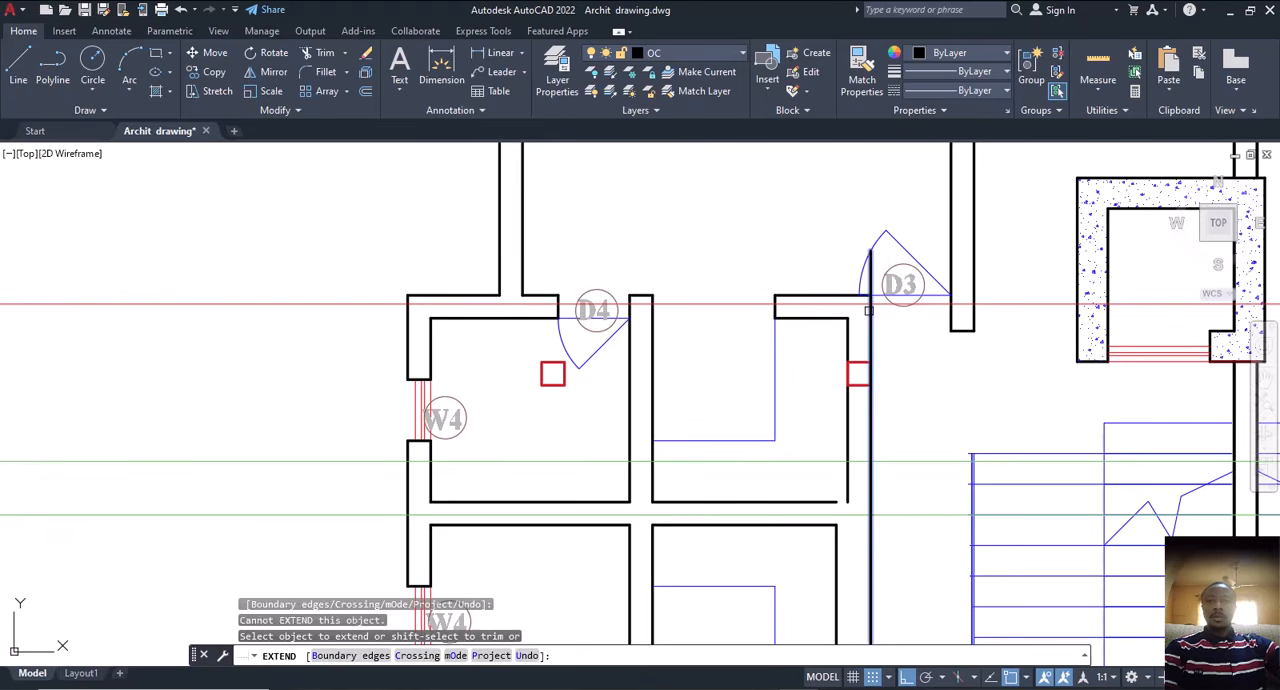
{"action": "key", "text": "Escape"}
{"action": "scroll", "coordinate": [945, 325], "scroll_direction": "down", "scroll_amount": 2}
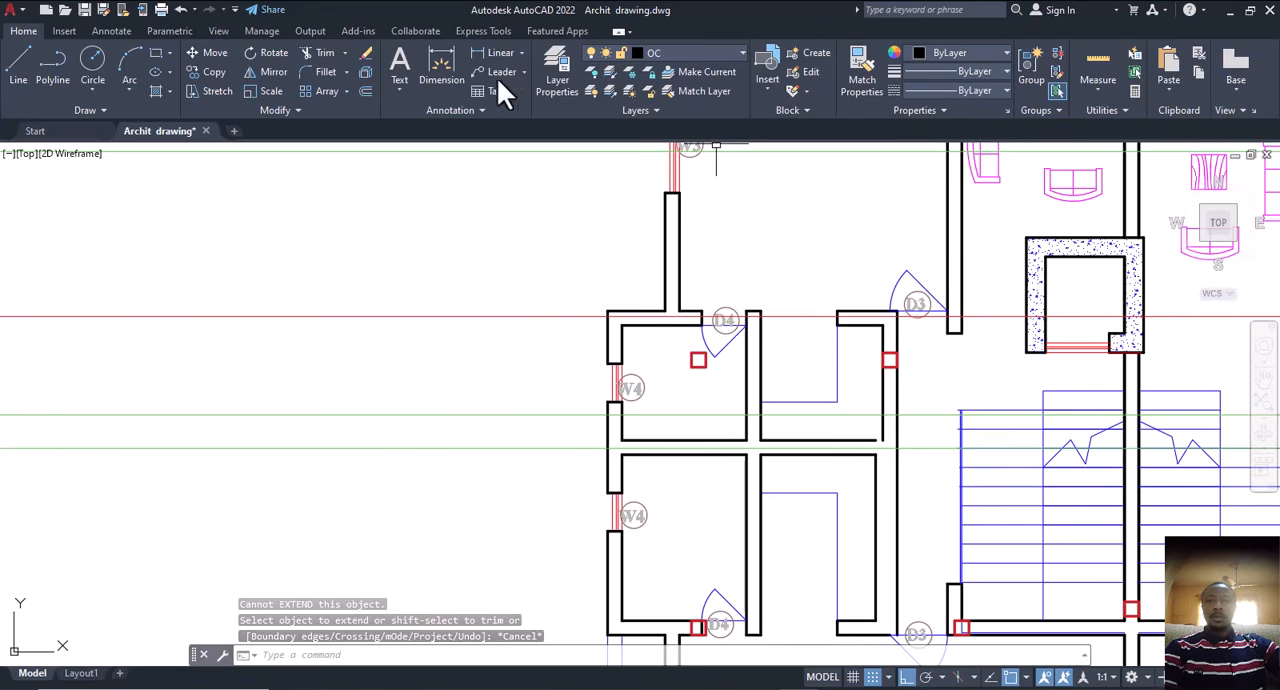
Step: Measure the D3 door opening from the shifted wall corner to the opposite wall face
{"action": "left_click", "coordinate": [445, 68]}
{"action": "scroll", "coordinate": [875, 330], "scroll_direction": "up", "scroll_amount": 2}
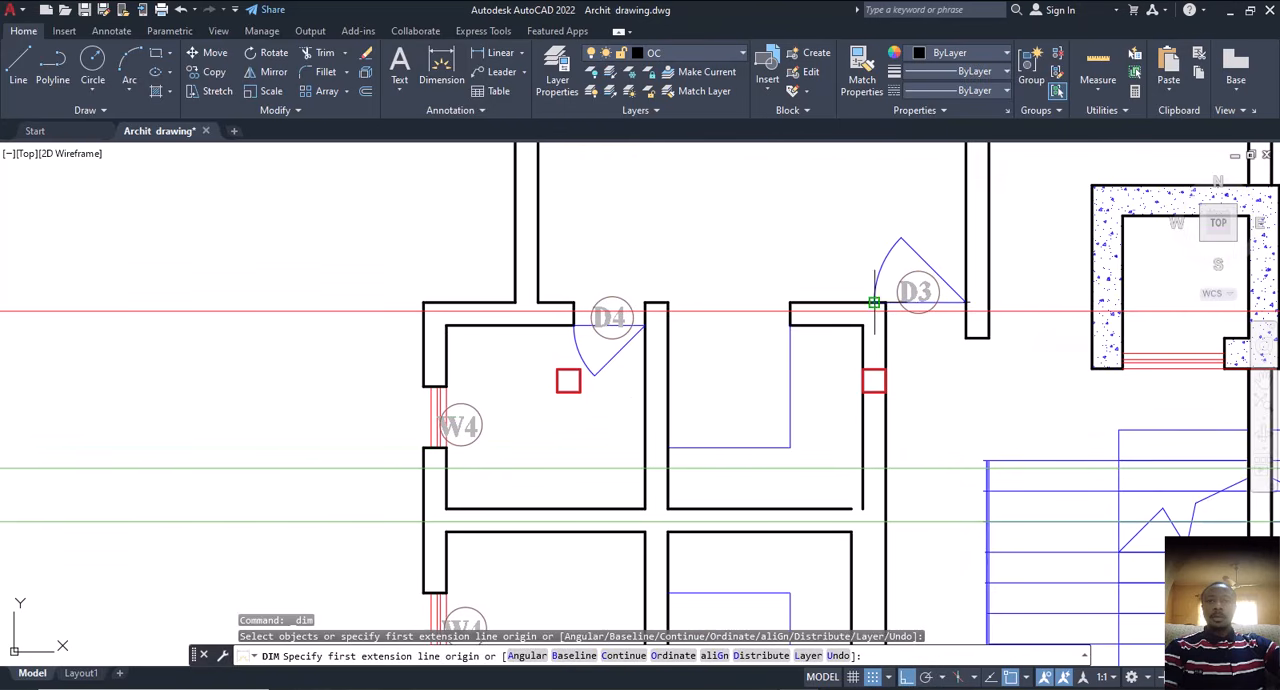
{"action": "left_click", "coordinate": [884, 302]}
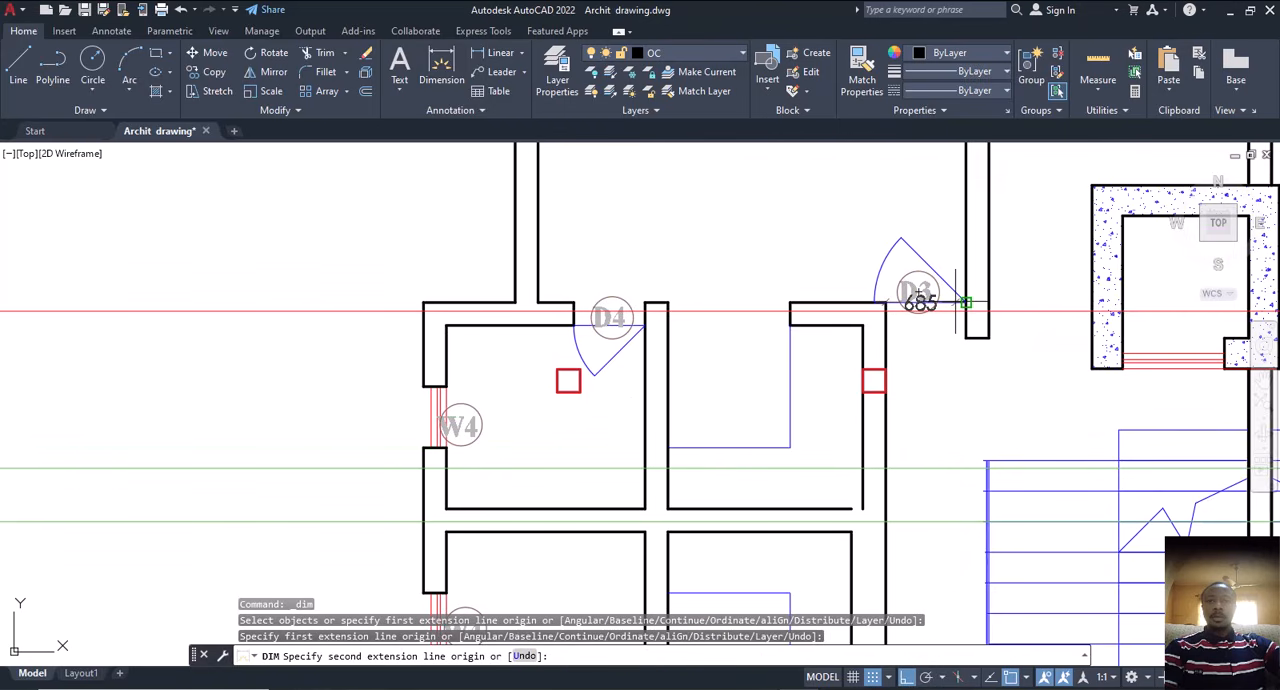
{"action": "scroll", "coordinate": [966, 302], "scroll_direction": "up", "scroll_amount": 5}
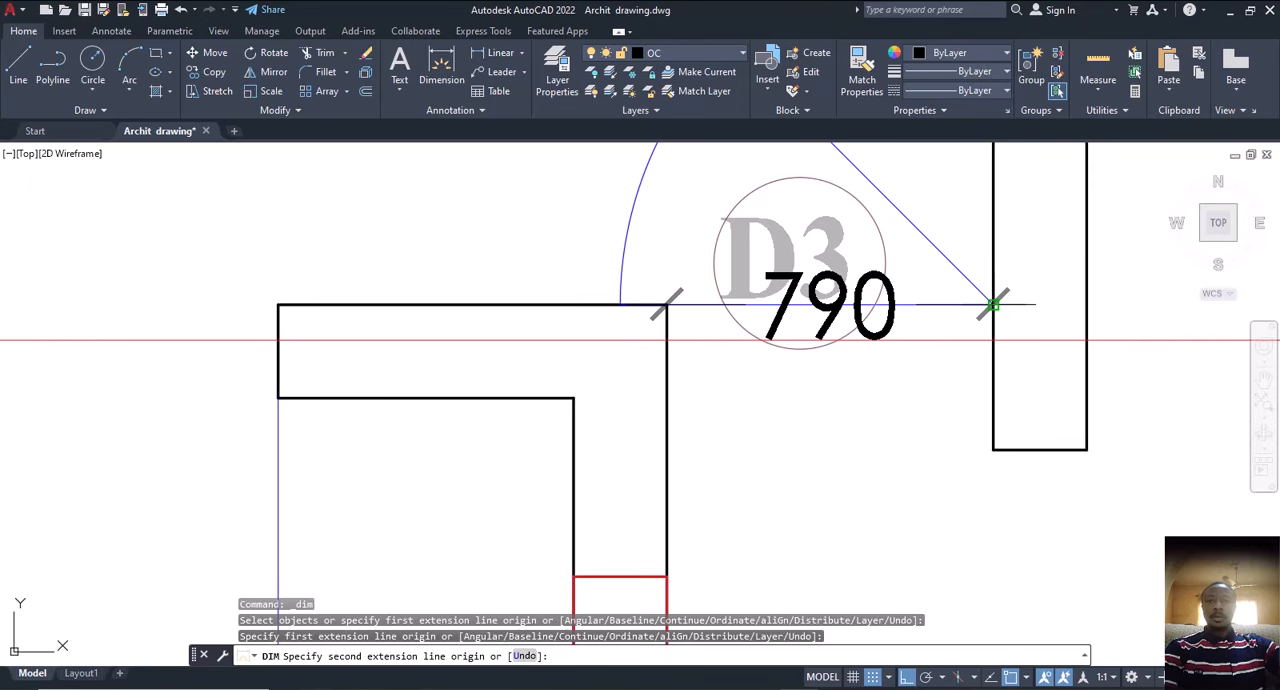
{"action": "key", "text": "Escape"}
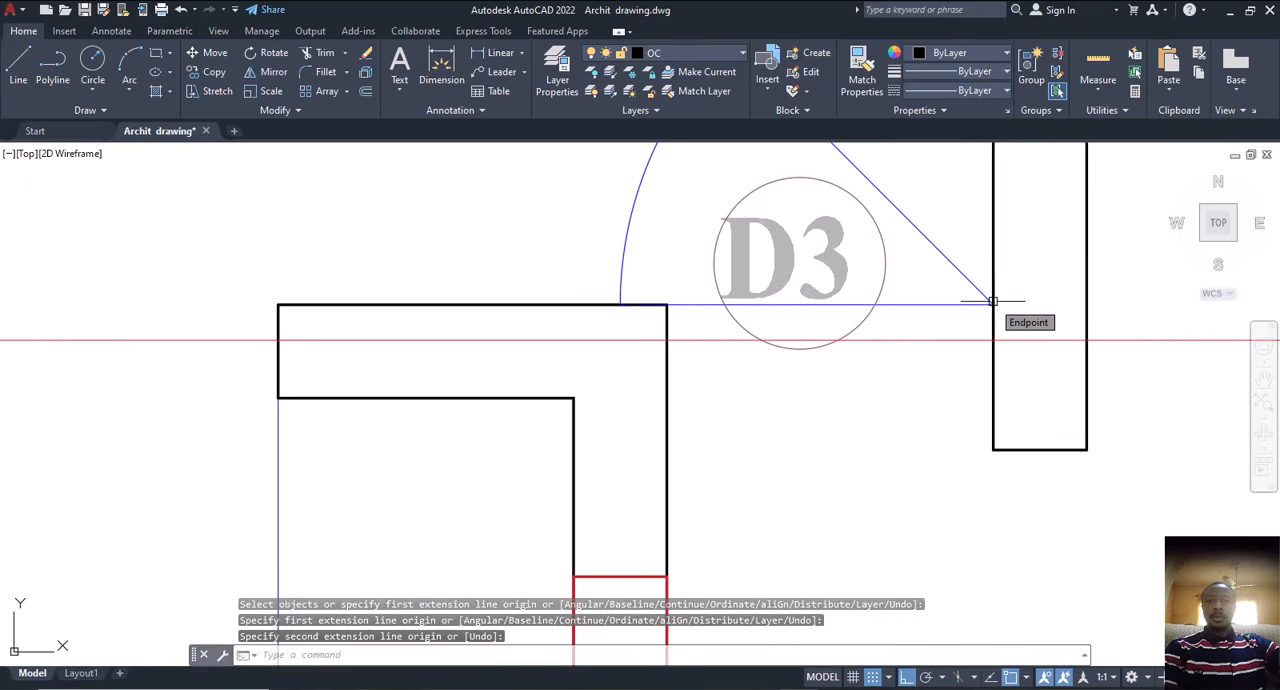
Step: Move the lower inner vertical wall line left of the second floor staircase toward the stairs, aligning it with the shifted wall line above
{"action": "scroll", "coordinate": [993, 303], "scroll_direction": "down", "scroll_amount": 8}
{"action": "scroll", "coordinate": [884, 390], "scroll_direction": "down", "scroll_amount": 2}
{"action": "middle_click_drag", "start_coordinate": [884, 390], "coordinate": [763, 297]}
{"action": "scroll", "coordinate": [761, 339], "scroll_direction": "up", "scroll_amount": 4}
{"action": "middle_click_drag", "start_coordinate": [761, 341], "coordinate": [775, 419]}
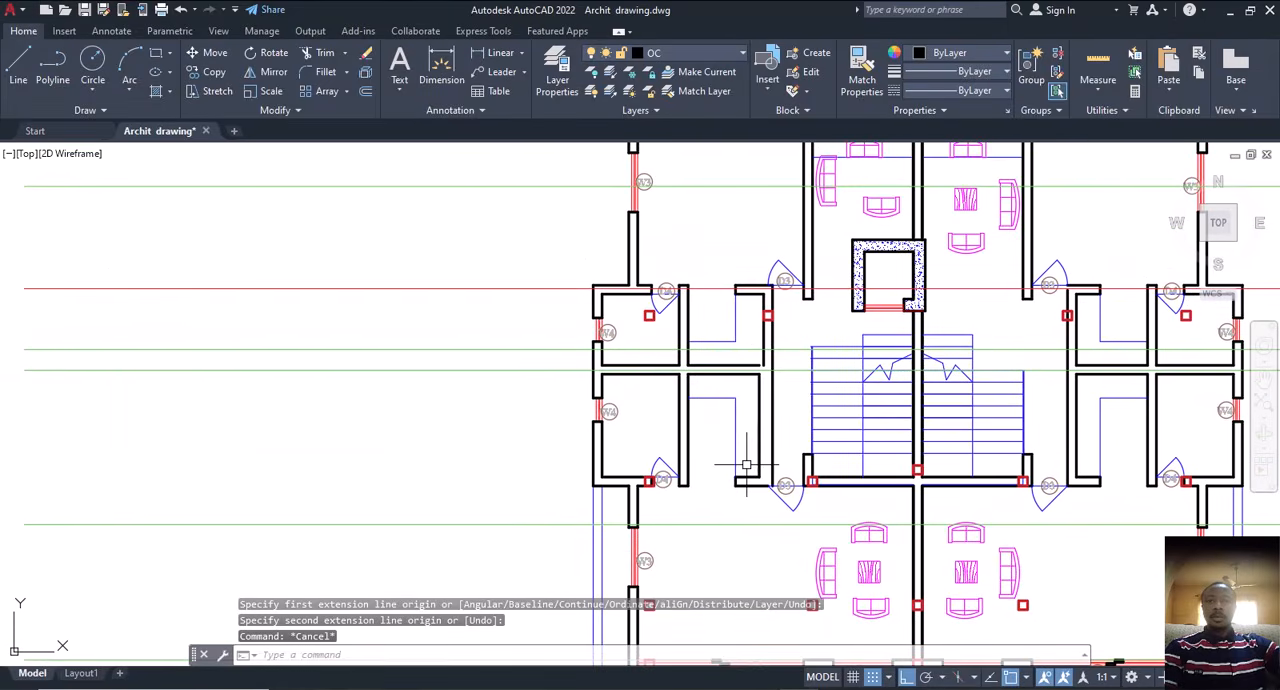
{"action": "middle_click_drag", "start_coordinate": [748, 458], "coordinate": [782, 425]}
{"action": "scroll", "coordinate": [800, 345], "scroll_direction": "up", "scroll_amount": 5}
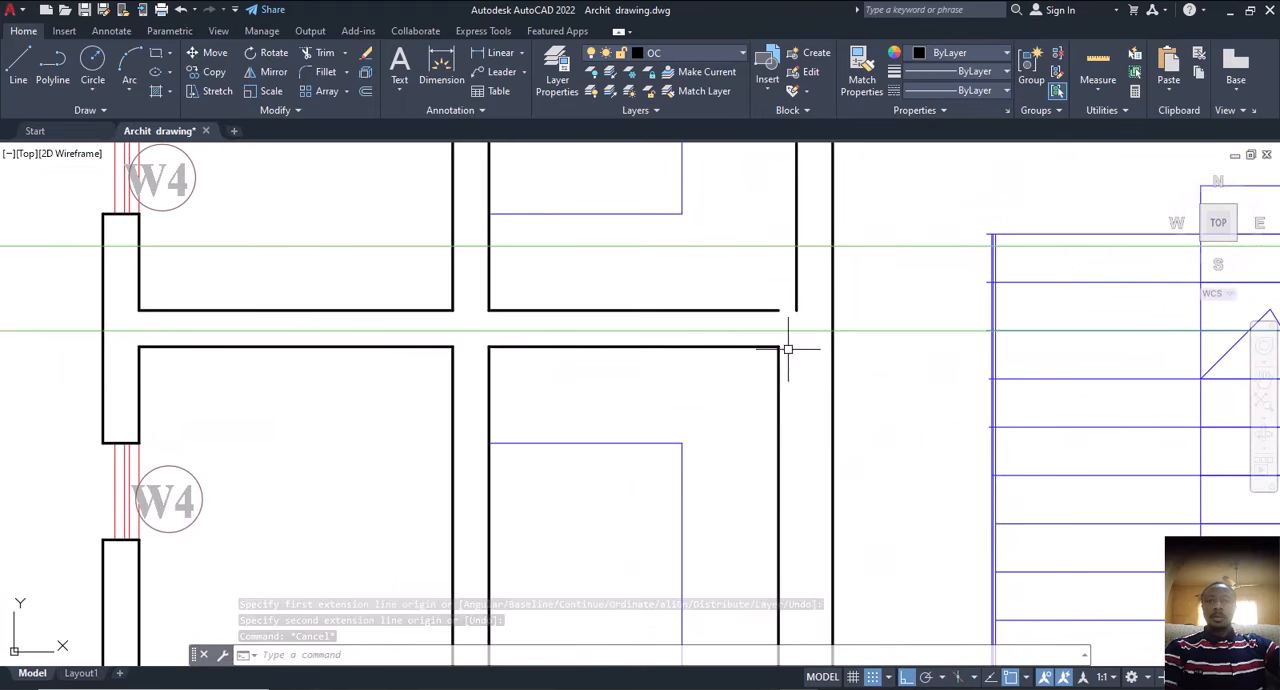
{"action": "left_click", "coordinate": [778, 373]}
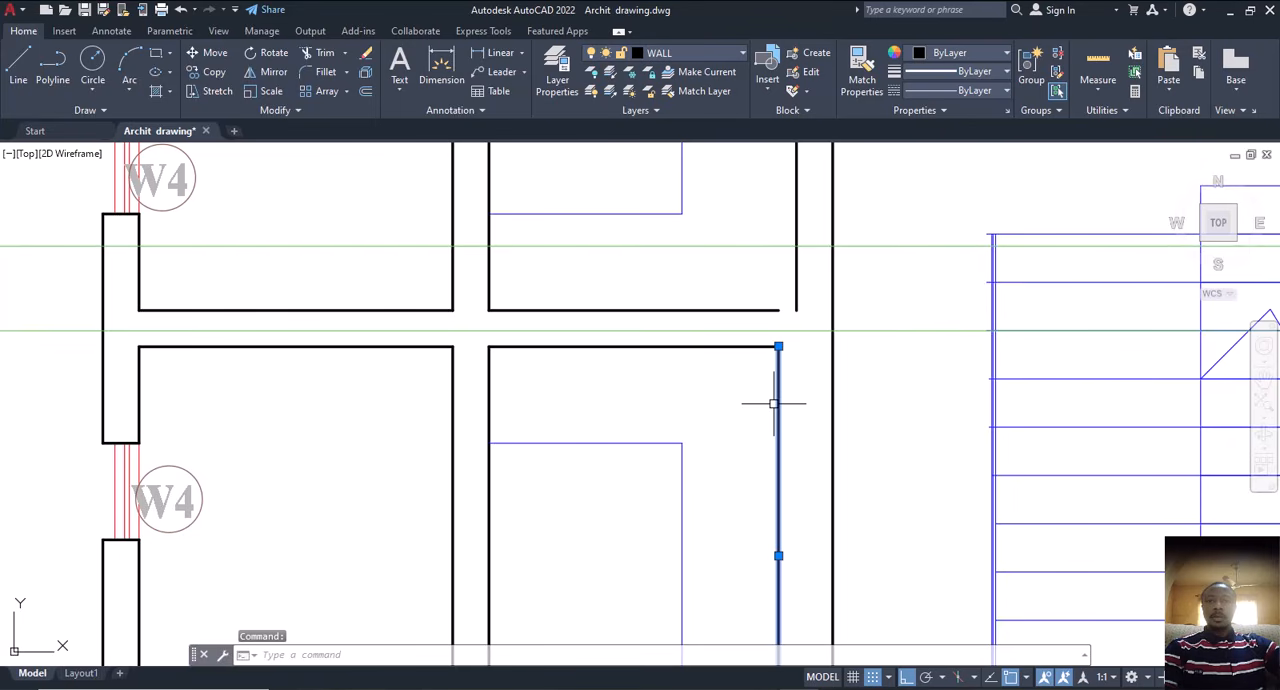
{"action": "type", "text": "m"}
{"action": "key", "text": "Return"}
{"action": "scroll", "coordinate": [777, 360], "scroll_direction": "down", "scroll_amount": 3}
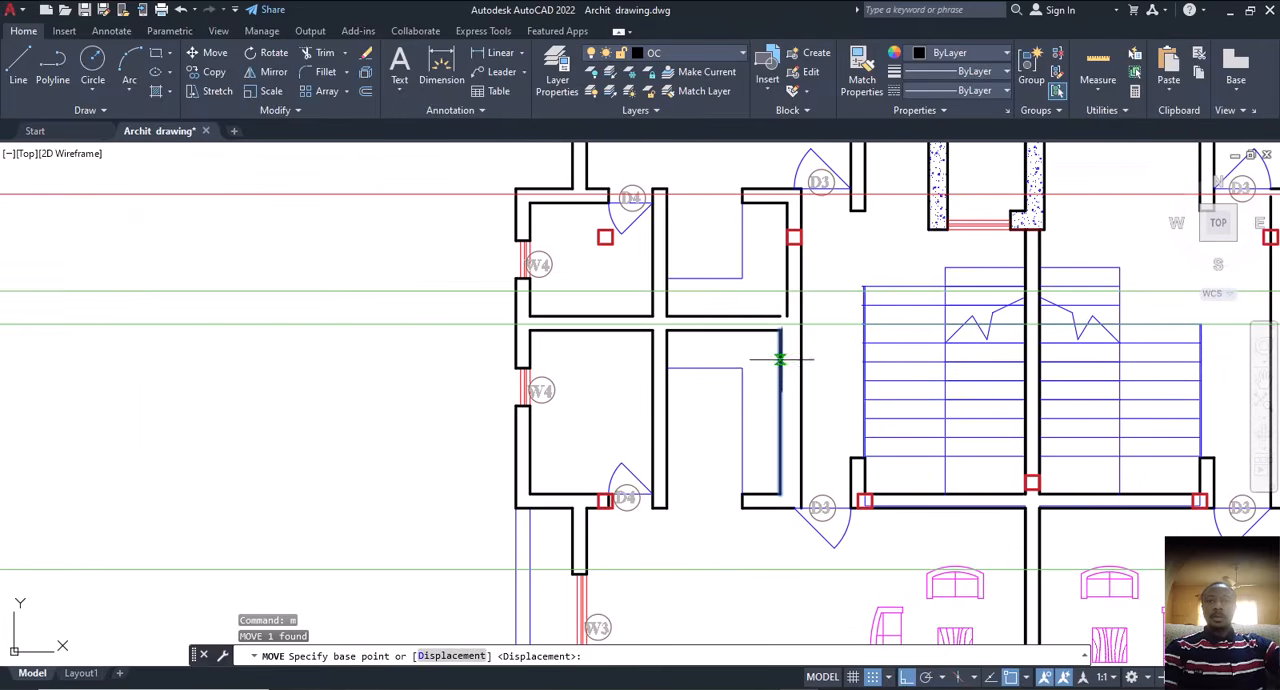
{"action": "scroll", "coordinate": [770, 330], "scroll_direction": "up", "scroll_amount": 5}
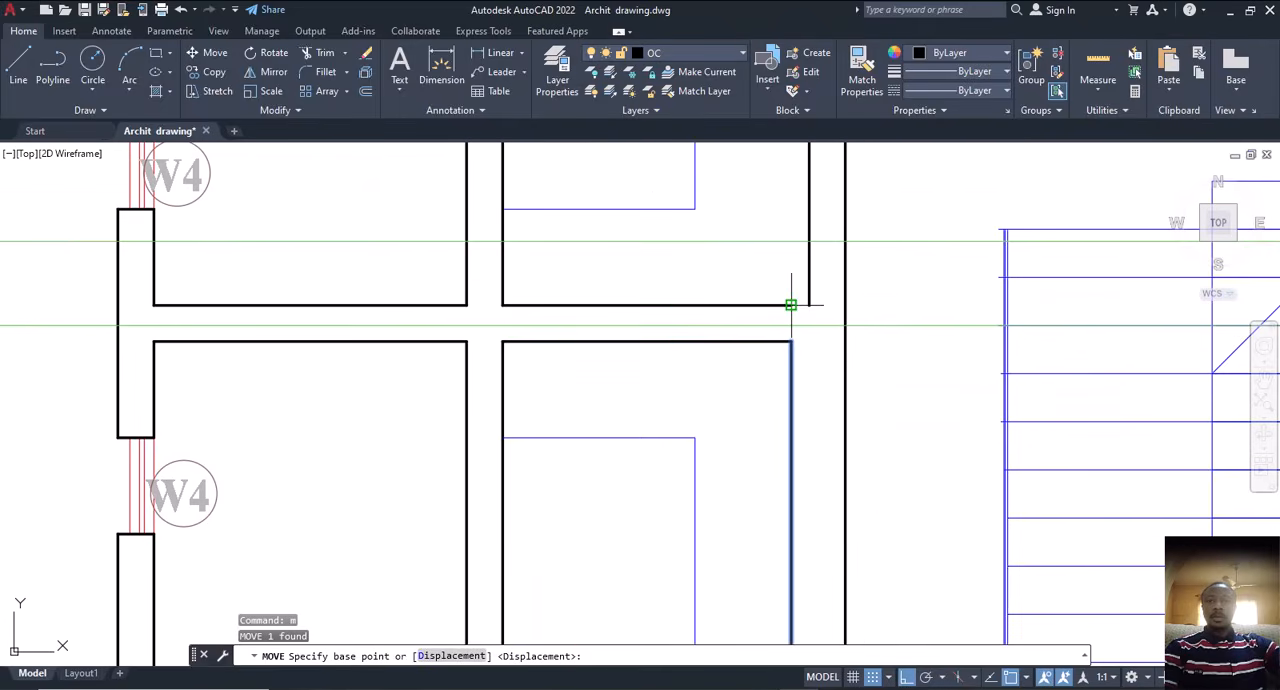
{"action": "left_click", "coordinate": [799, 305]}
{"action": "left_click", "coordinate": [811, 300]}
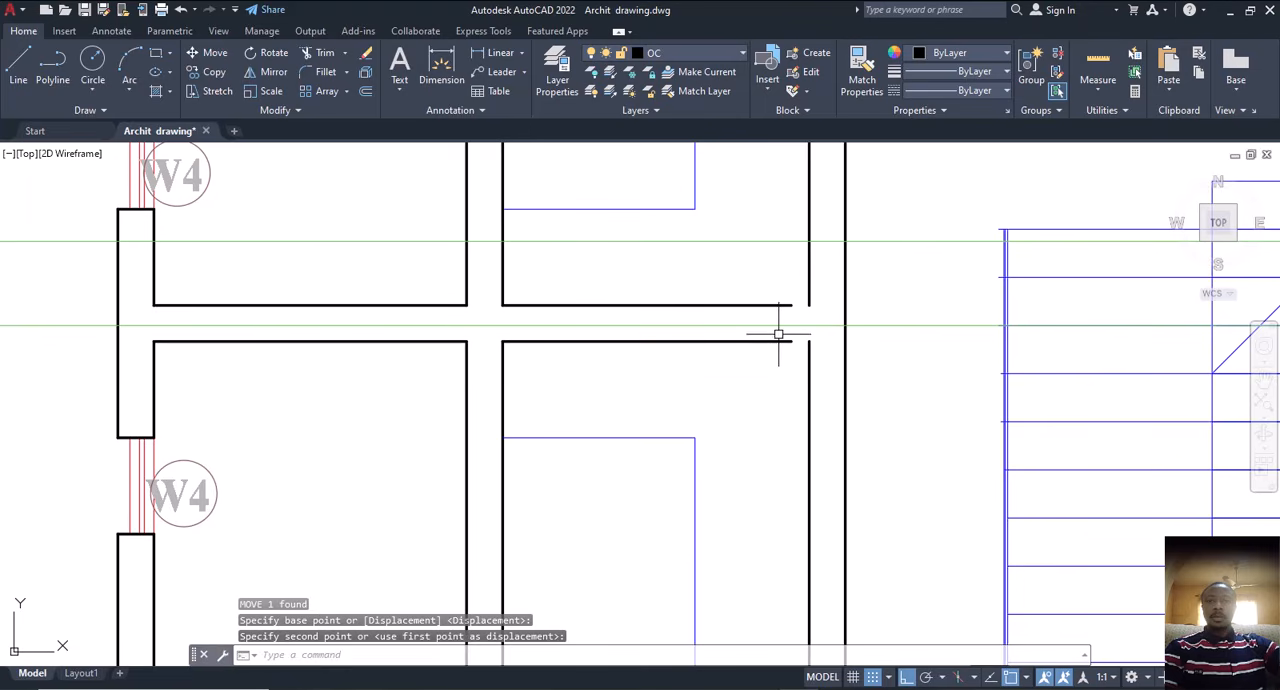
Step: Extend both horizontal partition wall lines left of the staircase to meet the shifted vertical wall lines
{"action": "type", "text": "x"}
{"action": "key", "text": "Return"}
{"action": "left_click", "coordinate": [786, 306]}
{"action": "left_click", "coordinate": [777, 344]}
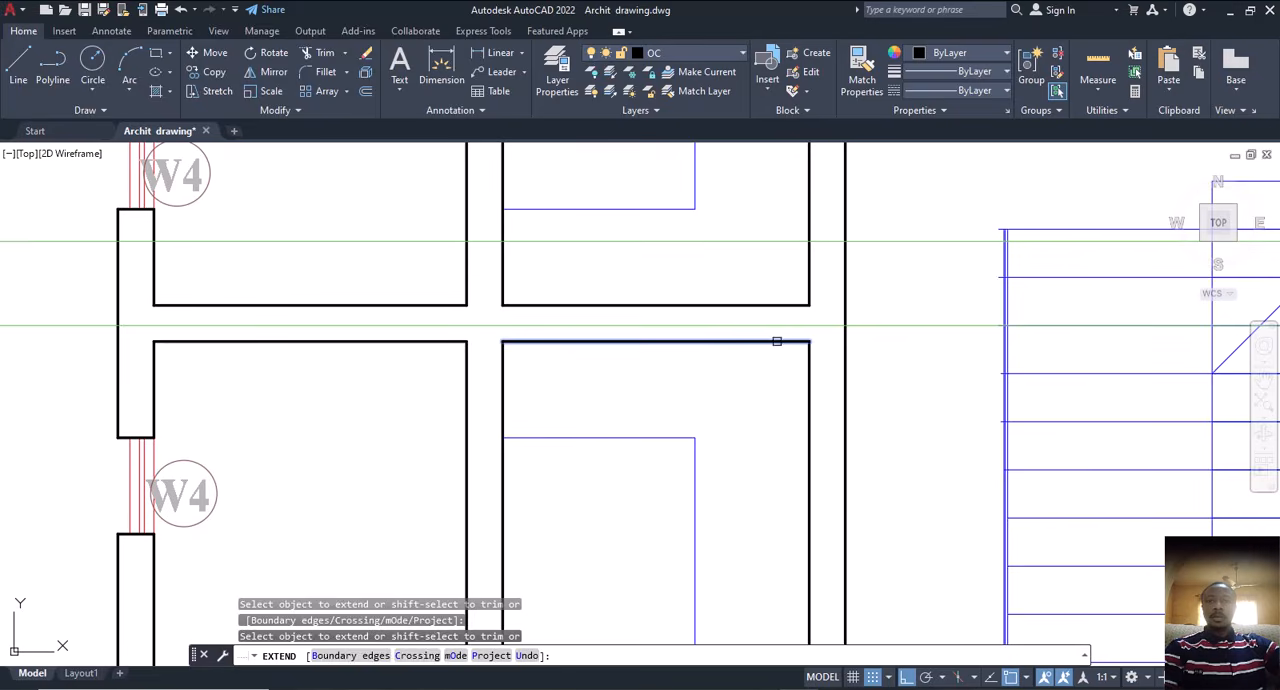
{"action": "scroll", "coordinate": [780, 340], "scroll_direction": "down", "scroll_amount": 5}
{"action": "key", "text": "Escape"}
Step: Examine how the second floor column squares sit relative to the walls around the W4 rooms and the upper-left room
{"action": "middle_click_drag", "start_coordinate": [801, 458], "coordinate": [769, 468]}
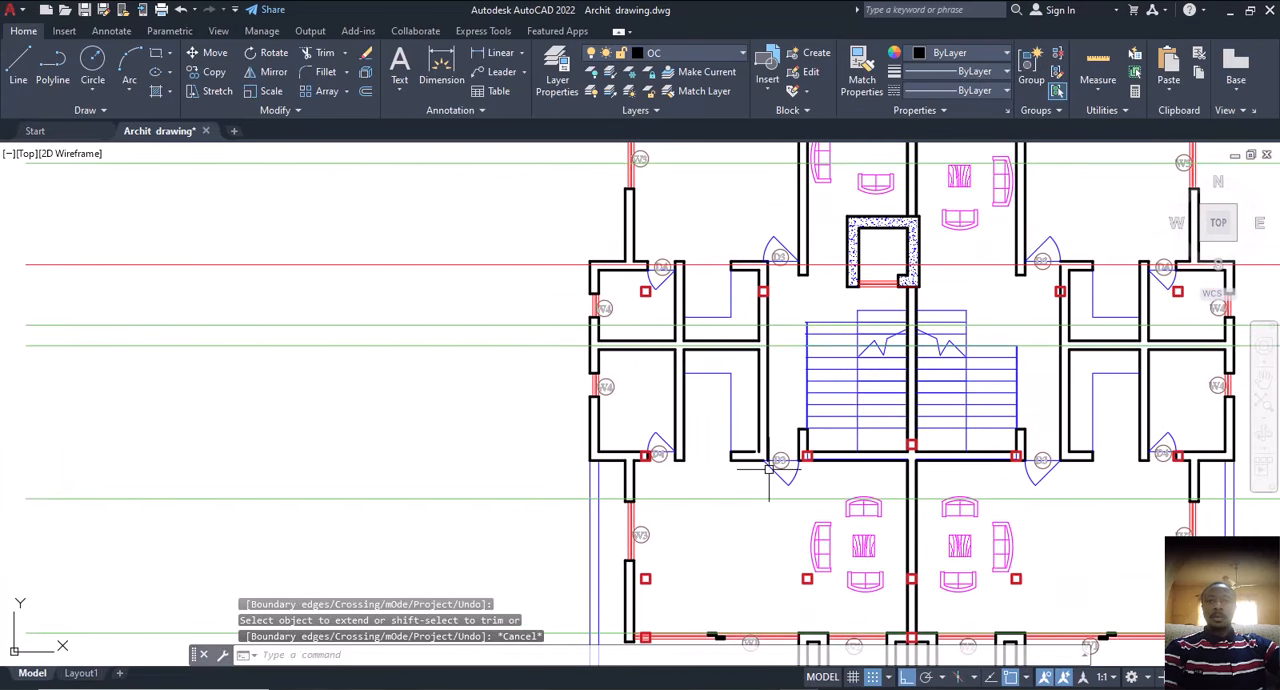
{"action": "middle_click_drag", "start_coordinate": [1020, 423], "coordinate": [951, 451]}
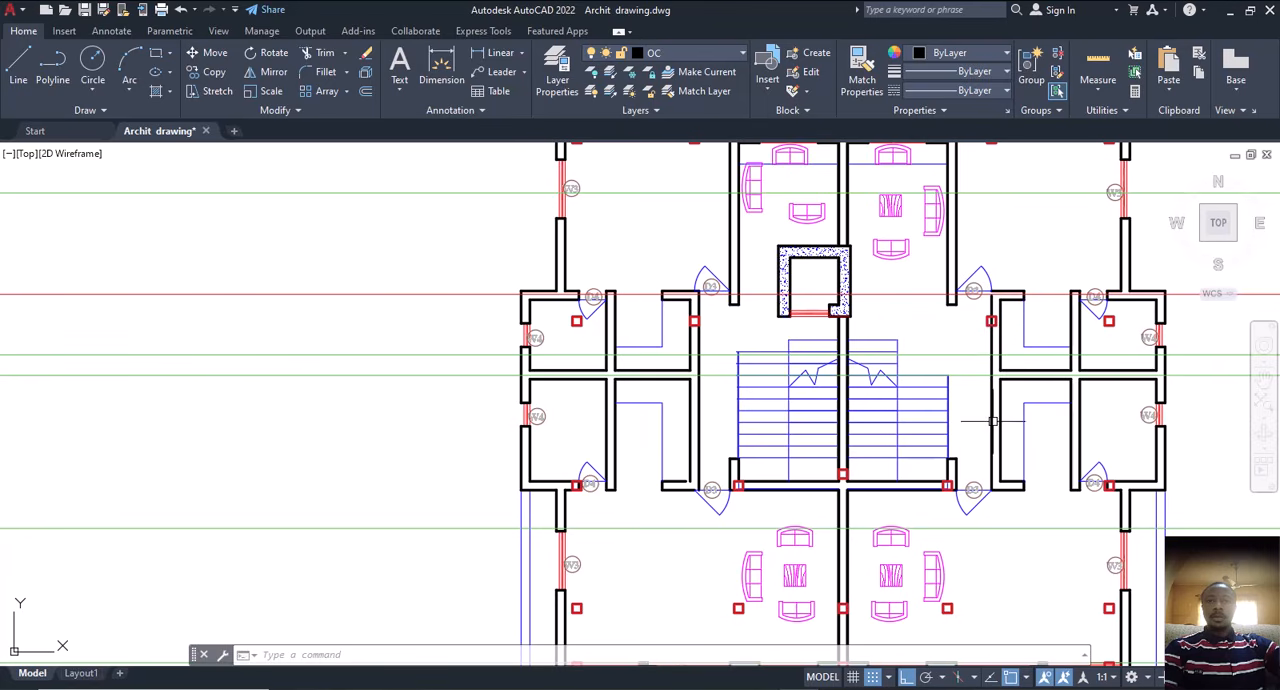
{"action": "middle_click_drag", "start_coordinate": [617, 392], "coordinate": [814, 382]}
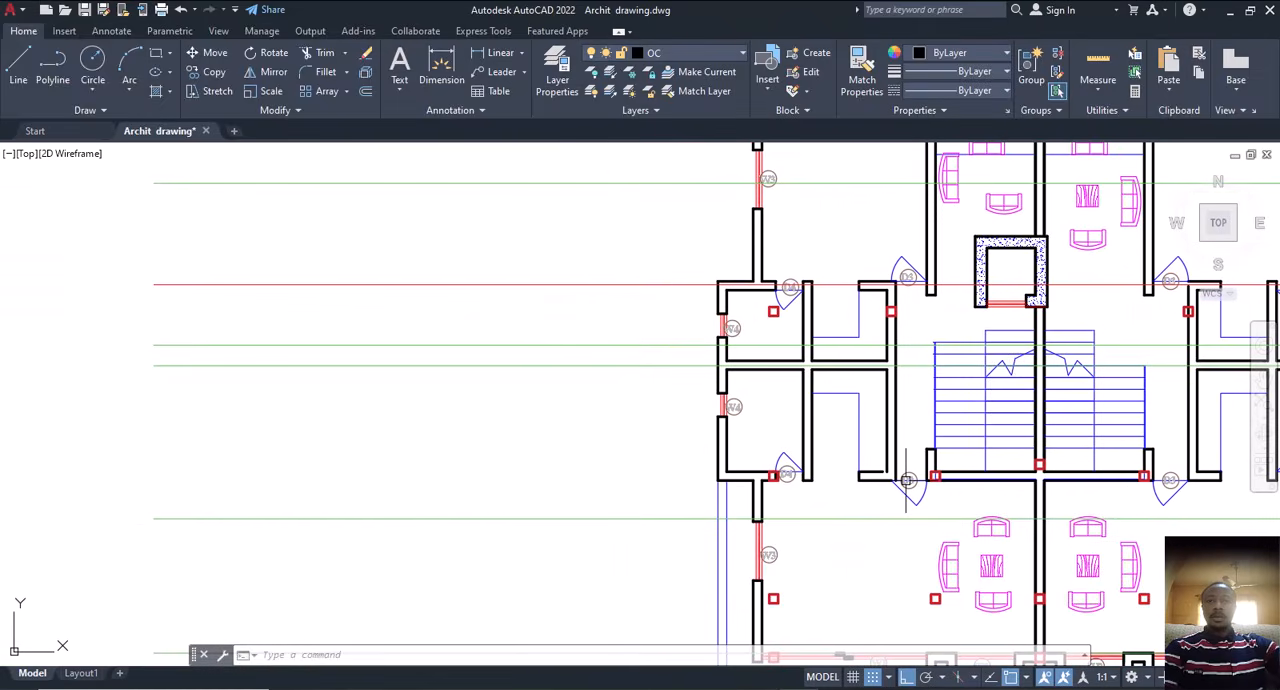
{"action": "scroll", "coordinate": [907, 480], "scroll_direction": "up", "scroll_amount": 2}
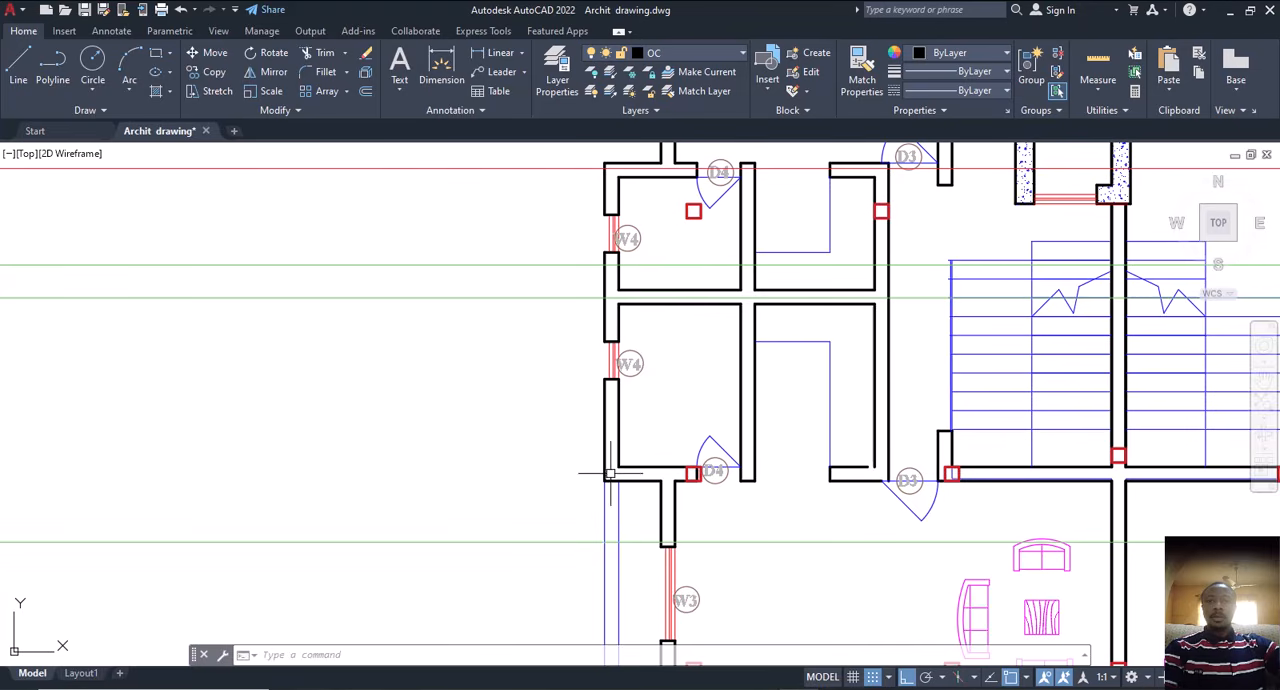
{"action": "middle_click_drag", "start_coordinate": [669, 380], "coordinate": [685, 428]}
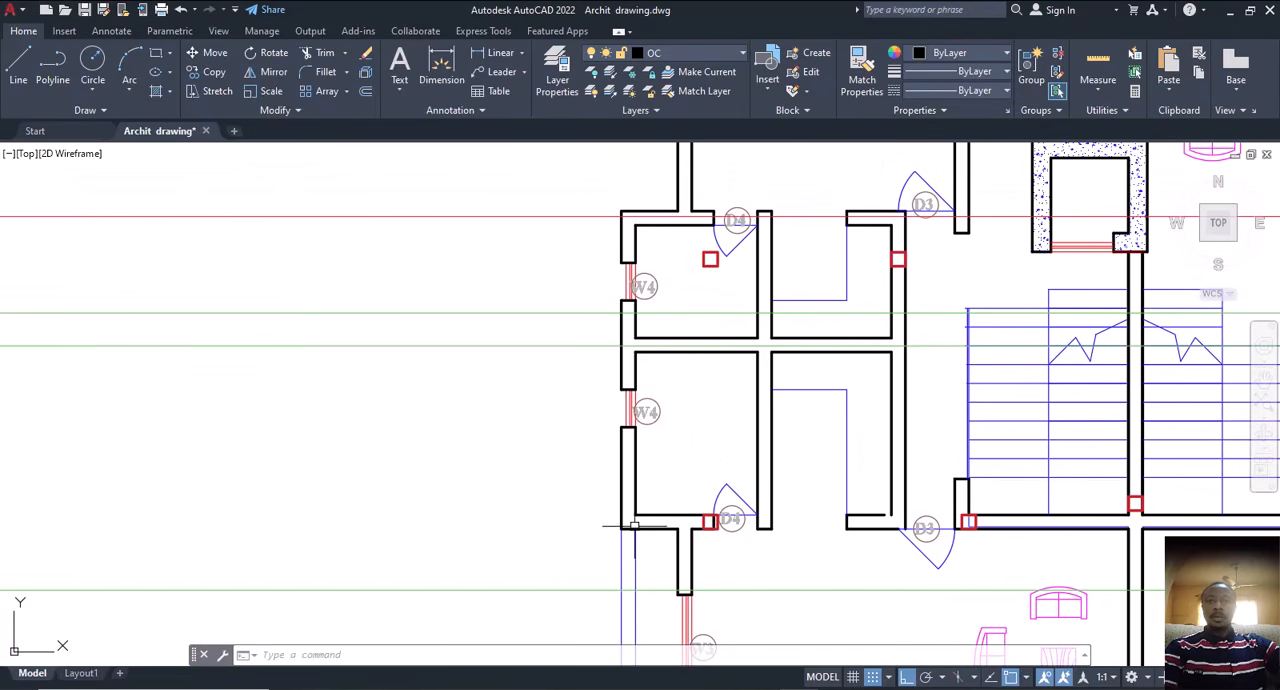
{"action": "middle_click_drag", "start_coordinate": [682, 341], "coordinate": [708, 420]}
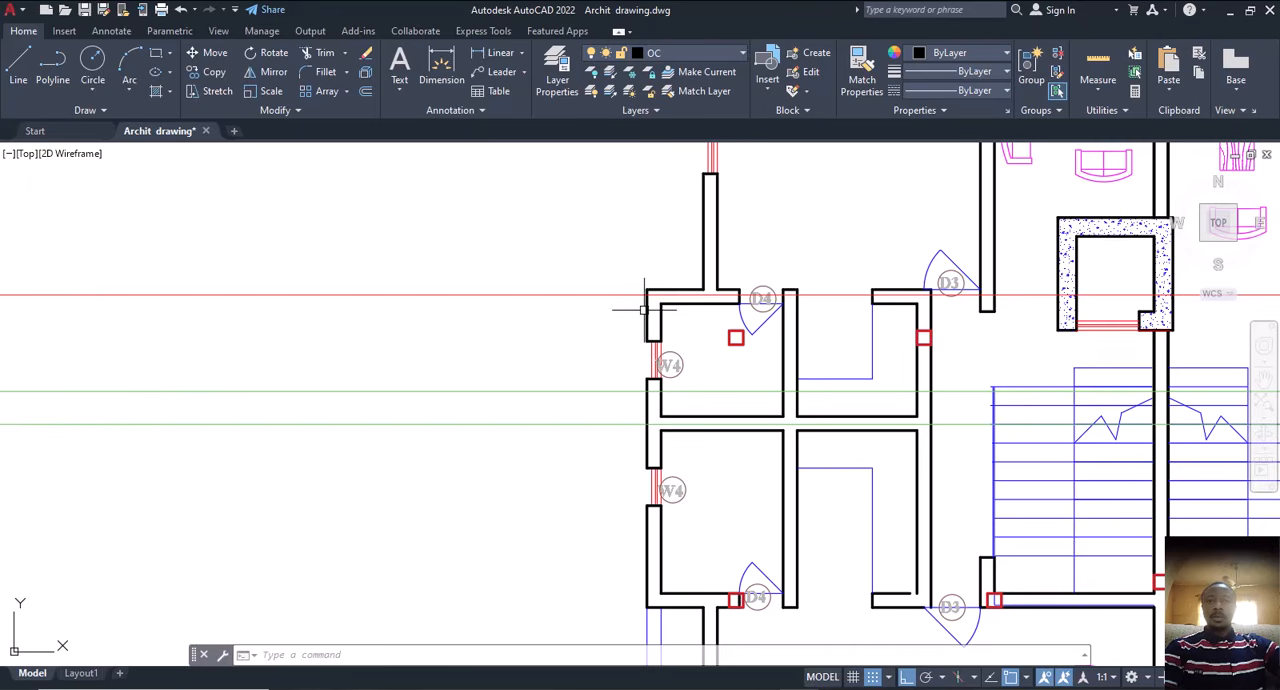
{"action": "scroll", "coordinate": [728, 343], "scroll_direction": "down", "scroll_amount": 3}
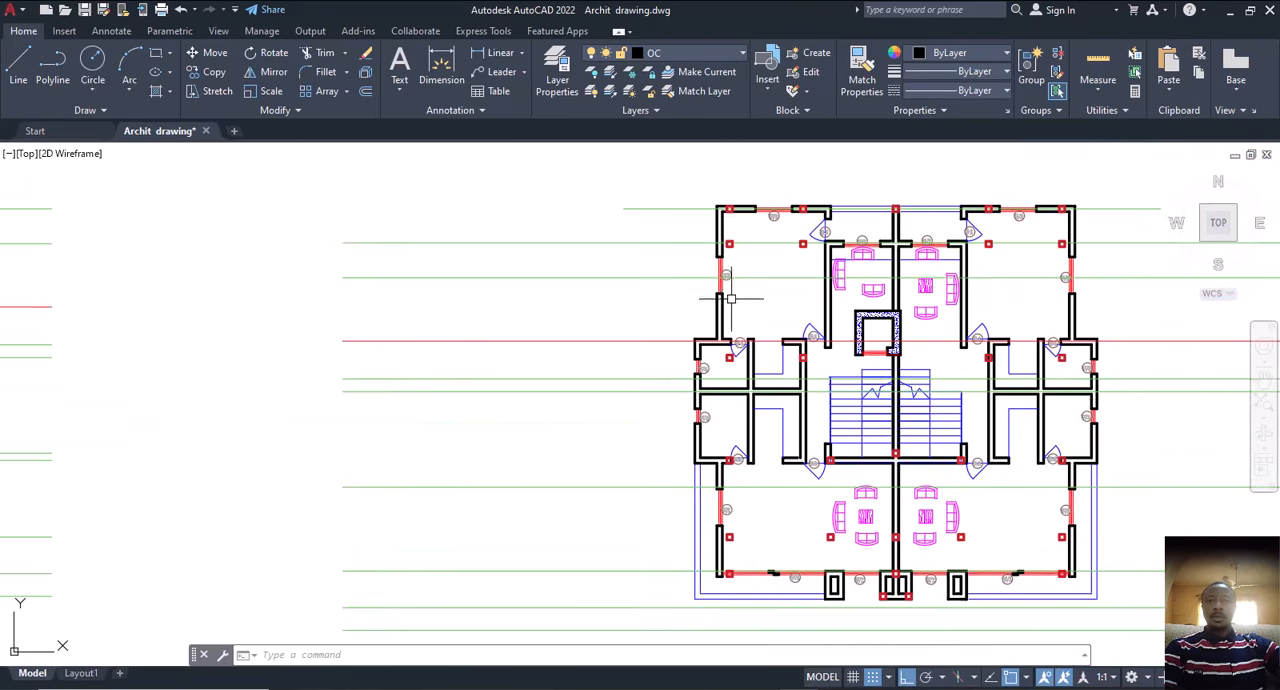
{"action": "middle_click_drag", "start_coordinate": [740, 215], "coordinate": [612, 270]}
{"action": "scroll", "coordinate": [619, 264], "scroll_direction": "up", "scroll_amount": 3}
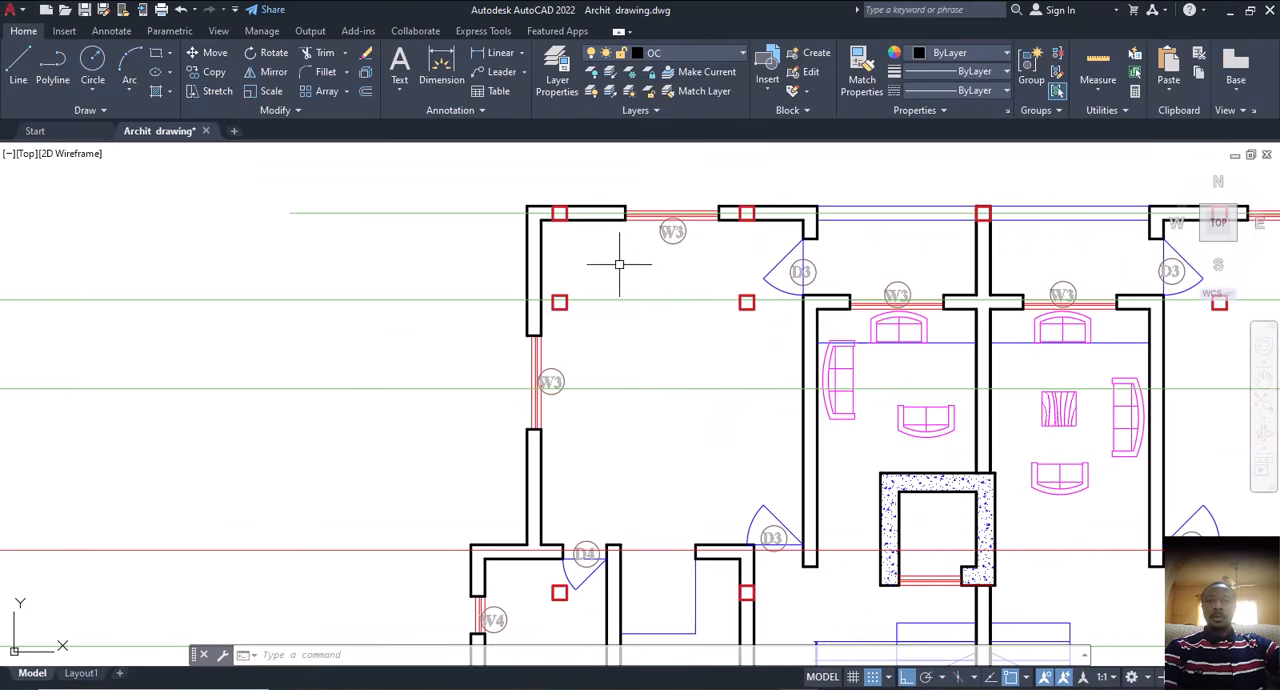
{"action": "left_click", "coordinate": [547, 280]}
{"action": "left_click", "coordinate": [586, 329]}
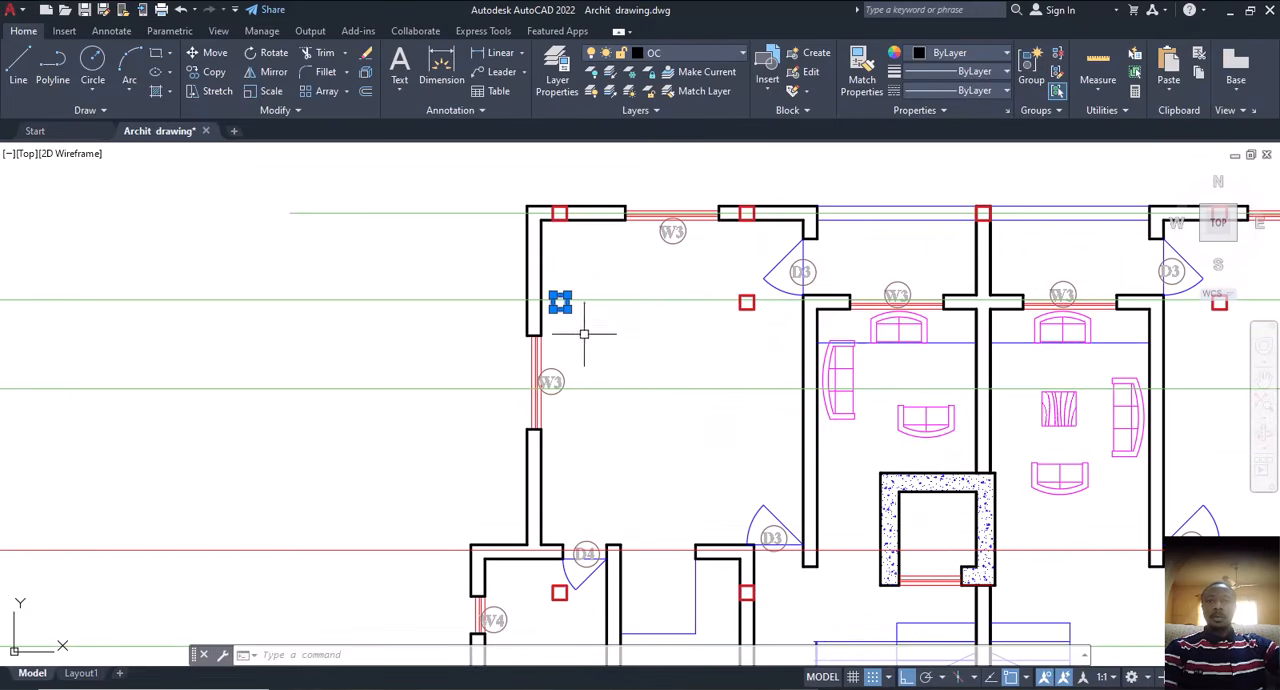
{"action": "left_click", "coordinate": [735, 283]}
{"action": "left_click", "coordinate": [777, 320]}
{"action": "scroll", "coordinate": [662, 338], "scroll_direction": "down", "scroll_amount": 2}
{"action": "middle_click_drag", "start_coordinate": [989, 309], "coordinate": [783, 318]}
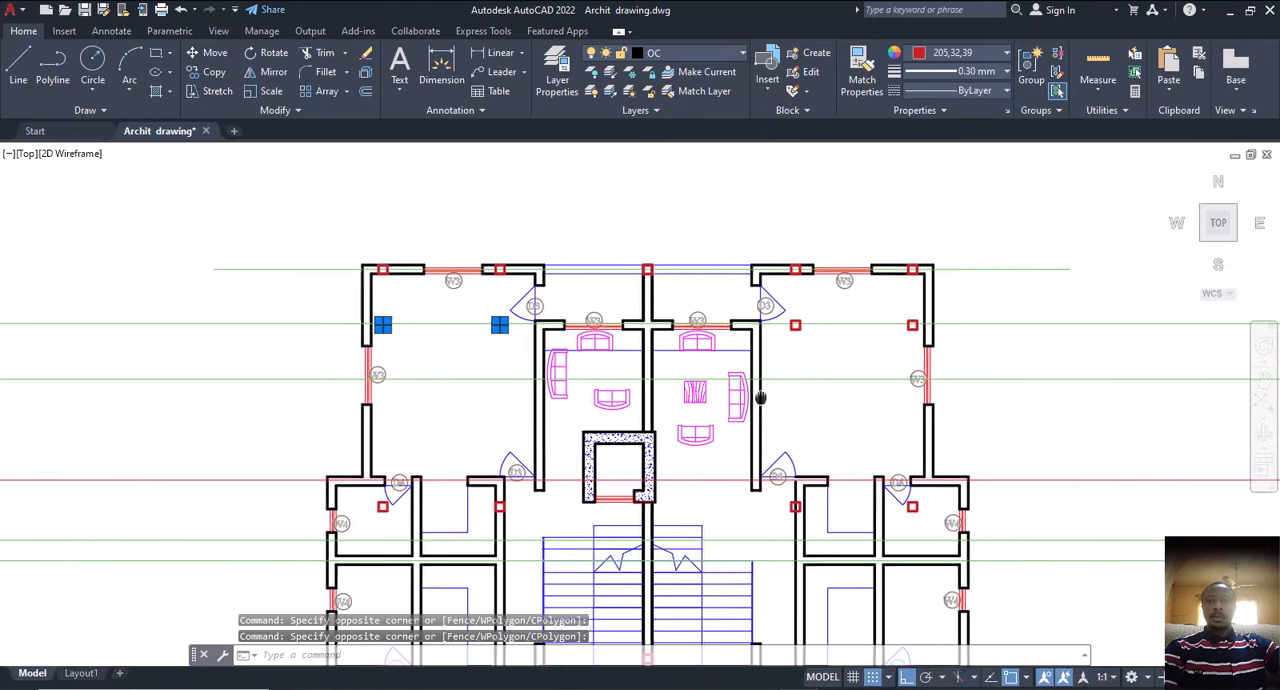
{"action": "scroll", "coordinate": [783, 318], "scroll_direction": "up", "scroll_amount": 4}
{"action": "left_click", "coordinate": [794, 319]}
{"action": "left_click", "coordinate": [922, 418]}
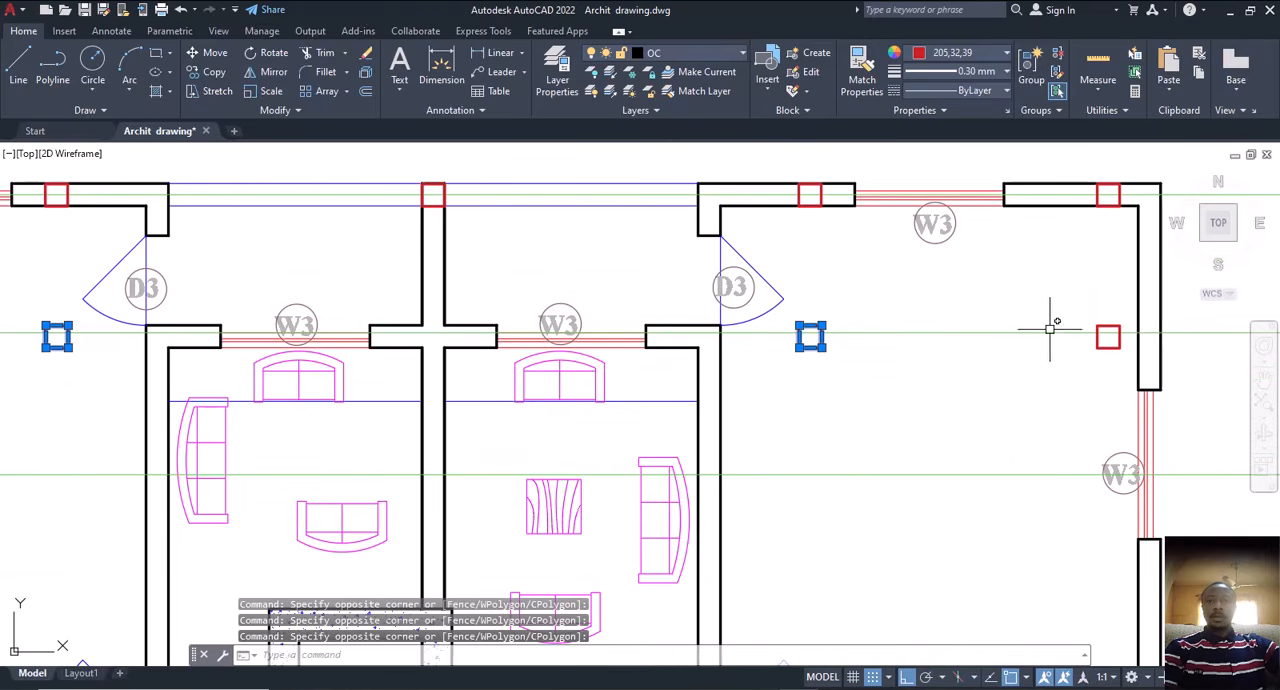
{"action": "left_click", "coordinate": [1058, 316]}
{"action": "left_click", "coordinate": [1140, 398]}
{"action": "scroll", "coordinate": [929, 337], "scroll_direction": "down", "scroll_amount": 7}
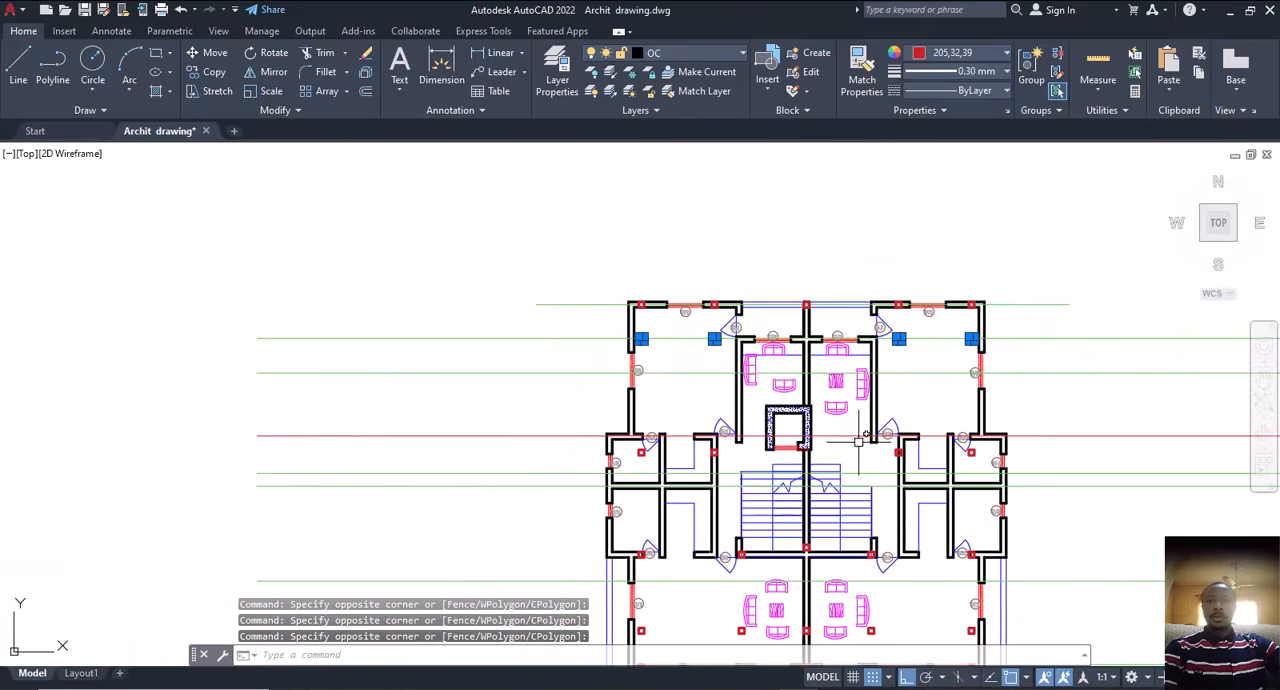
{"action": "scroll", "coordinate": [700, 470], "scroll_direction": "up", "scroll_amount": 4}
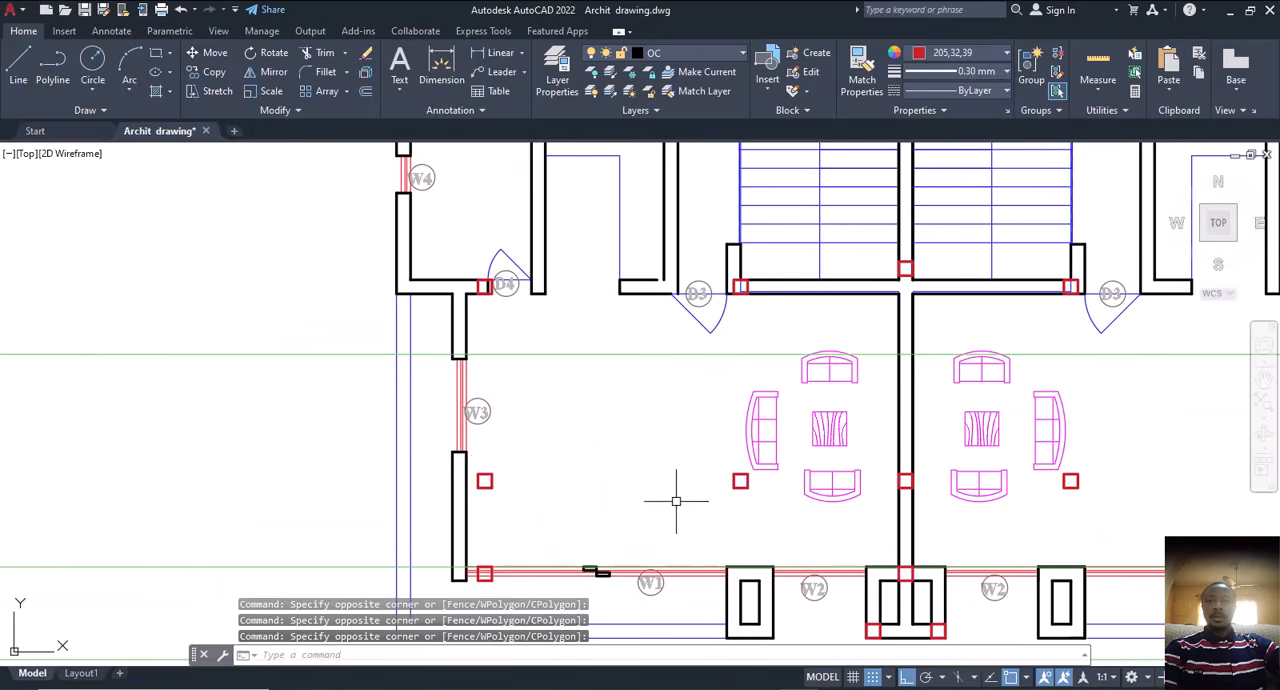
{"action": "scroll", "coordinate": [470, 465], "scroll_direction": "up", "scroll_amount": 4}
{"action": "left_click", "coordinate": [480, 448]}
{"action": "left_click", "coordinate": [515, 497]}
{"action": "scroll", "coordinate": [670, 480], "scroll_direction": "down", "scroll_amount": 2}
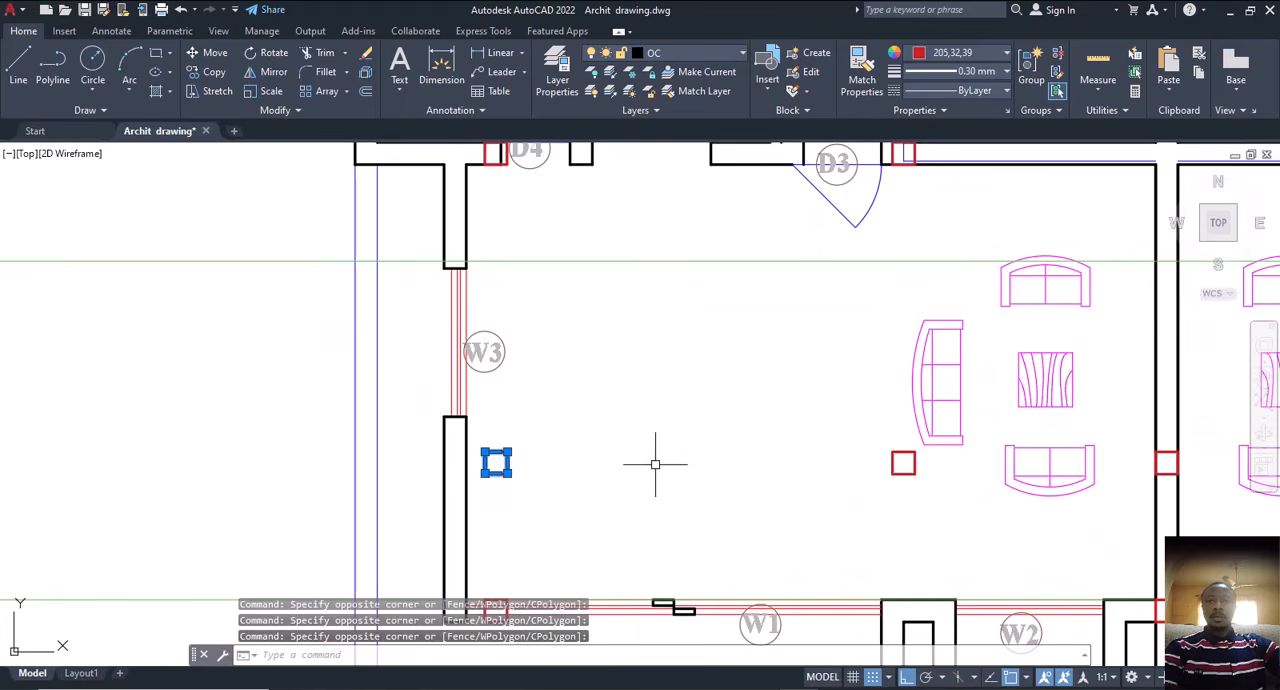
{"action": "left_click", "coordinate": [858, 443]}
{"action": "left_click", "coordinate": [951, 509]}
{"action": "scroll", "coordinate": [943, 509], "scroll_direction": "down", "scroll_amount": 4}
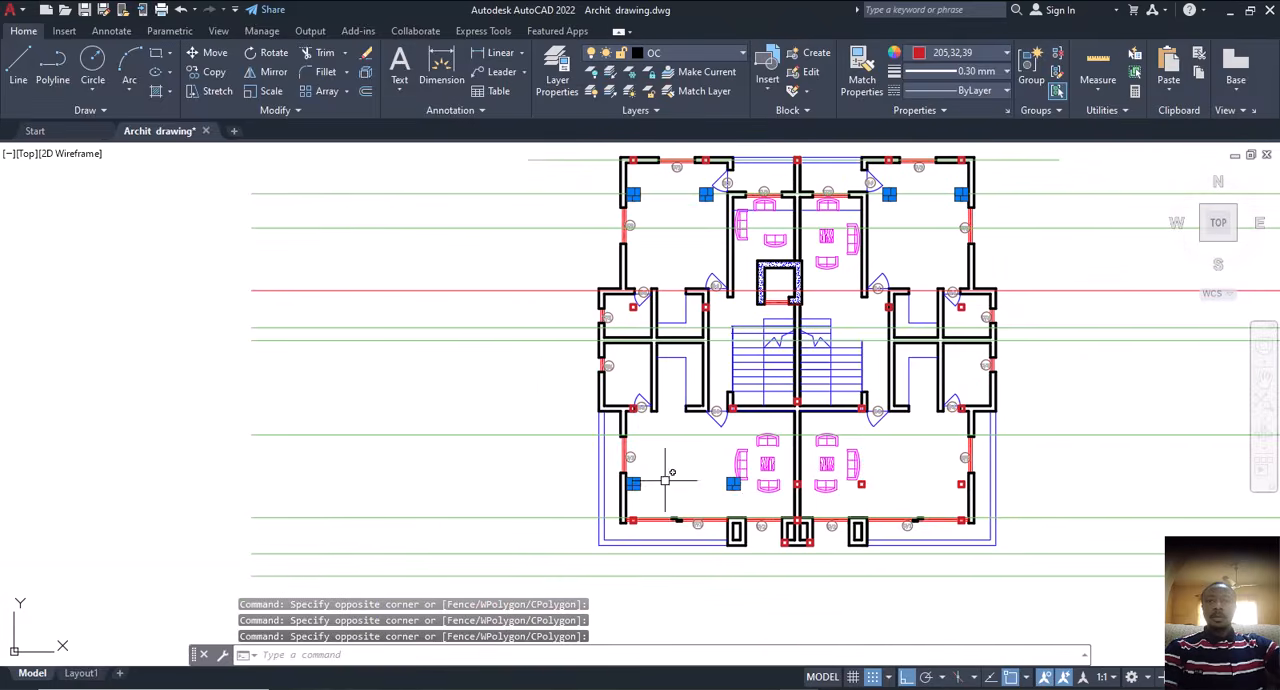
{"action": "scroll", "coordinate": [663, 471], "scroll_direction": "up", "scroll_amount": 4}
{"action": "left_click", "coordinate": [925, 436]}
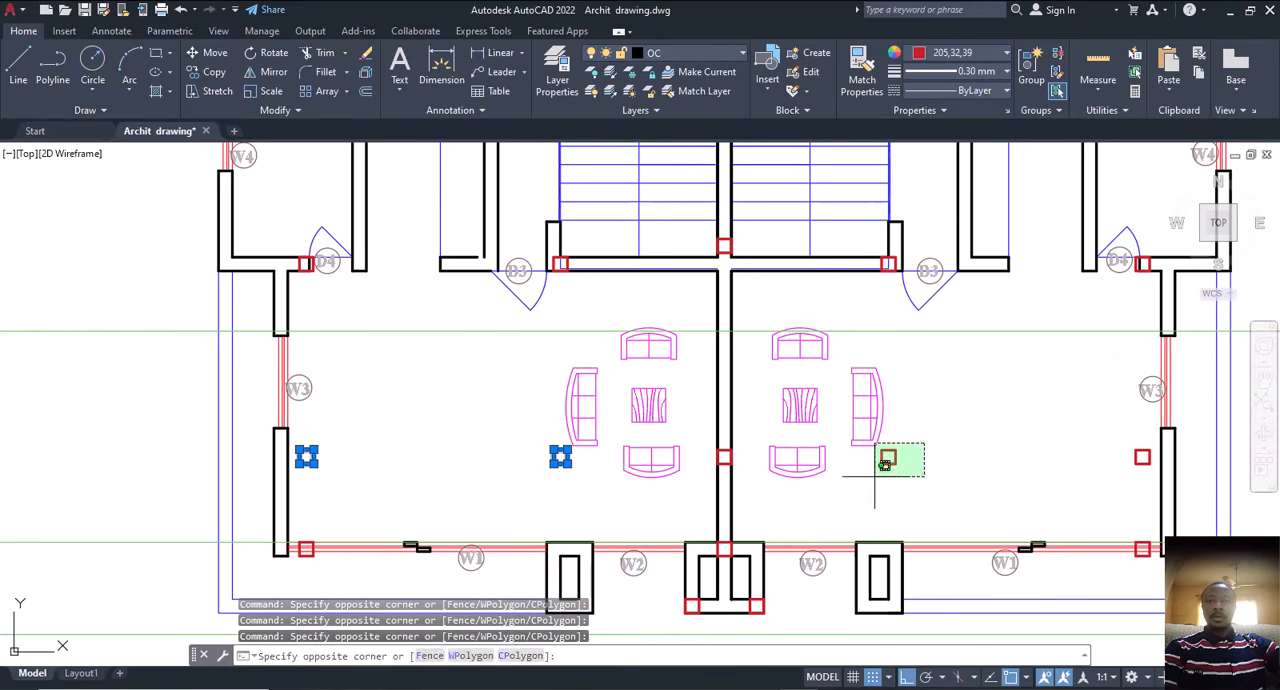
{"action": "left_click", "coordinate": [876, 476]}
{"action": "key", "text": "Escape"}
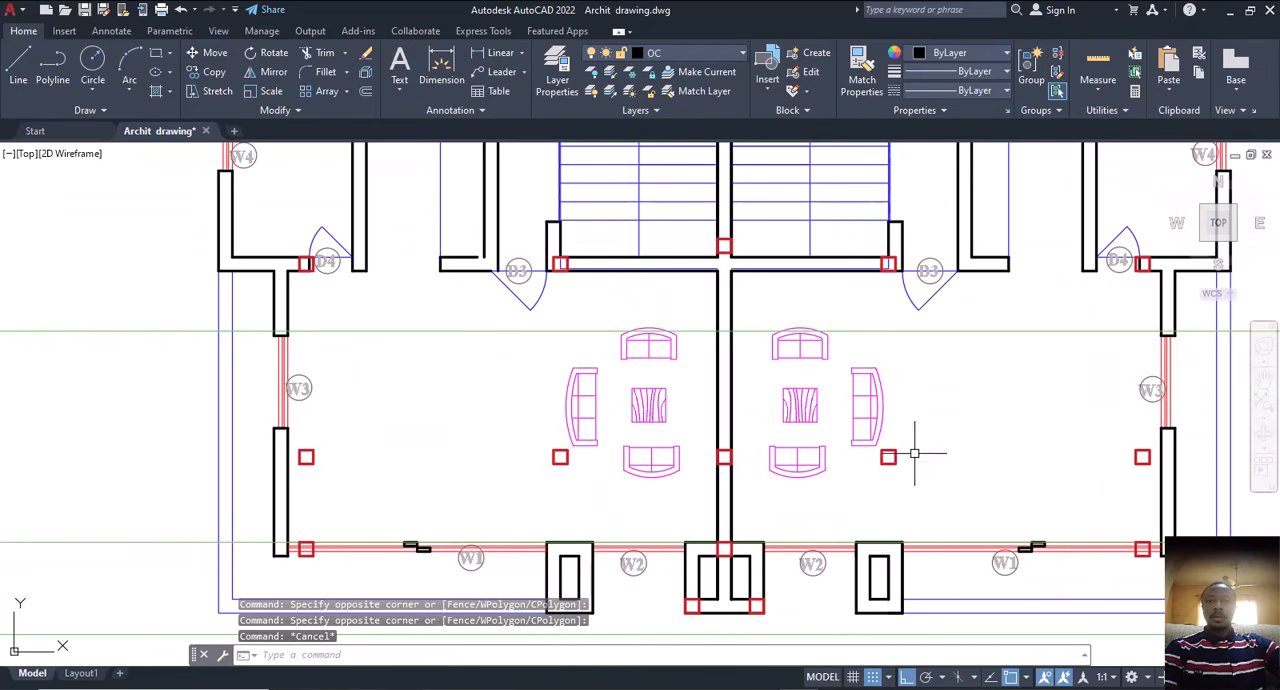
Step: Select the four free-standing column squares beside the seating areas in the second floor's two lower rooms
{"action": "left_click", "coordinate": [913, 446]}
{"action": "left_click", "coordinate": [874, 466]}
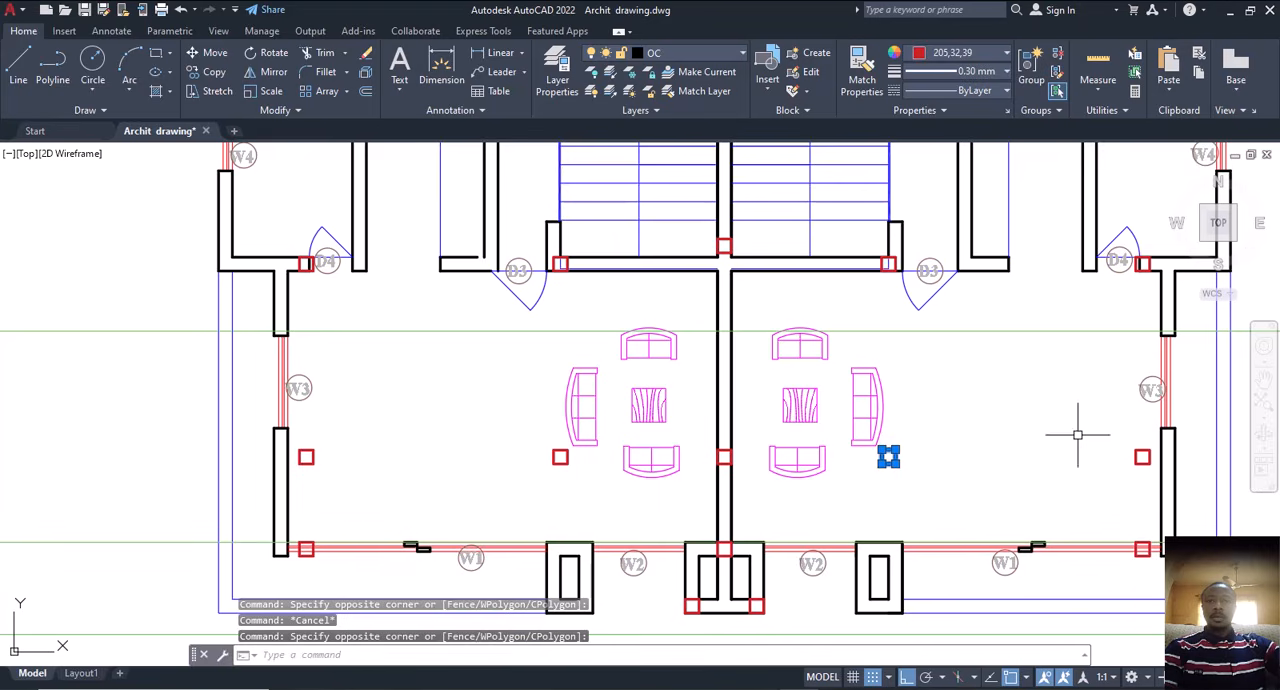
{"action": "left_click", "coordinate": [1113, 433]}
{"action": "left_click", "coordinate": [1158, 472]}
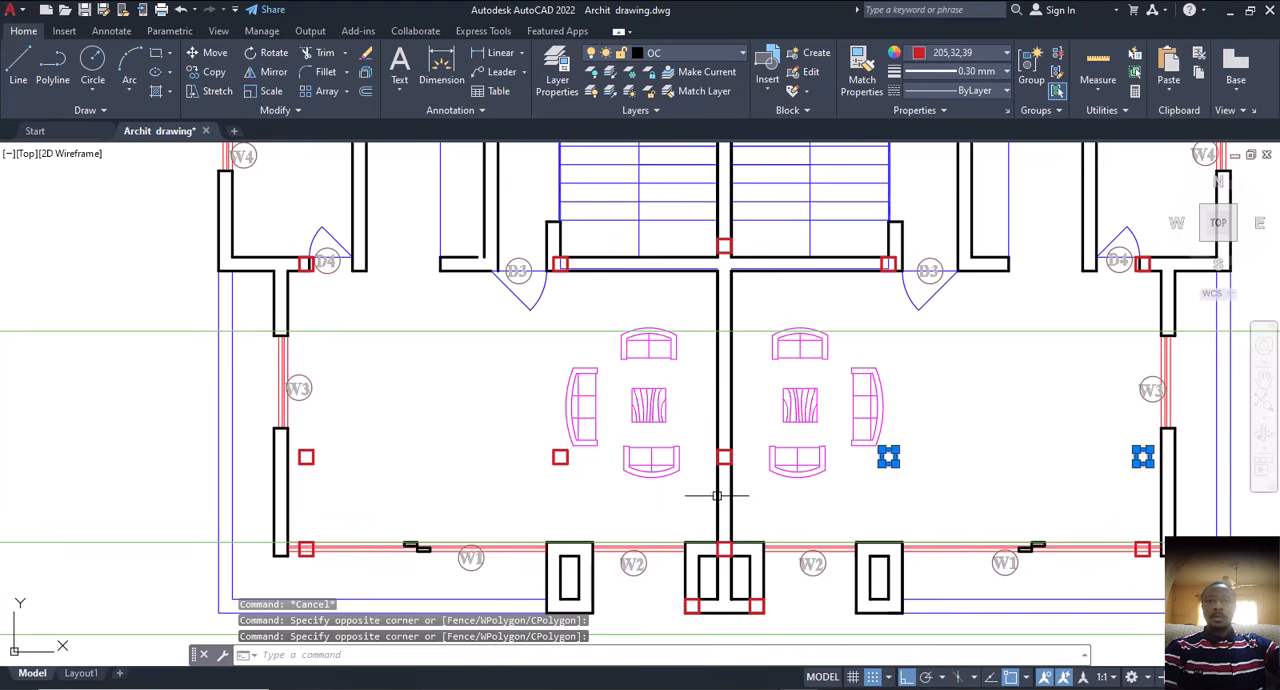
{"action": "middle_click_drag", "start_coordinate": [714, 486], "coordinate": [749, 440]}
{"action": "left_click", "coordinate": [572, 393]}
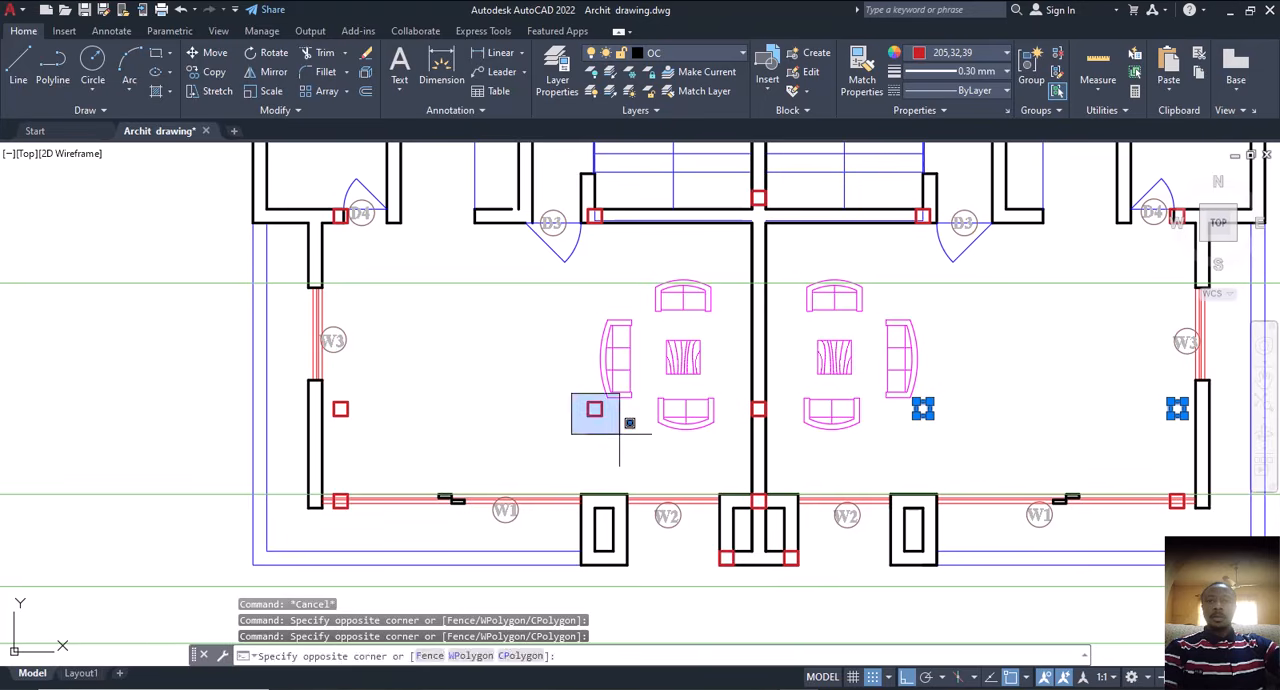
{"action": "left_click", "coordinate": [648, 438]}
{"action": "scroll", "coordinate": [335, 404], "scroll_direction": "up", "scroll_amount": 4}
{"action": "left_click", "coordinate": [337, 373]}
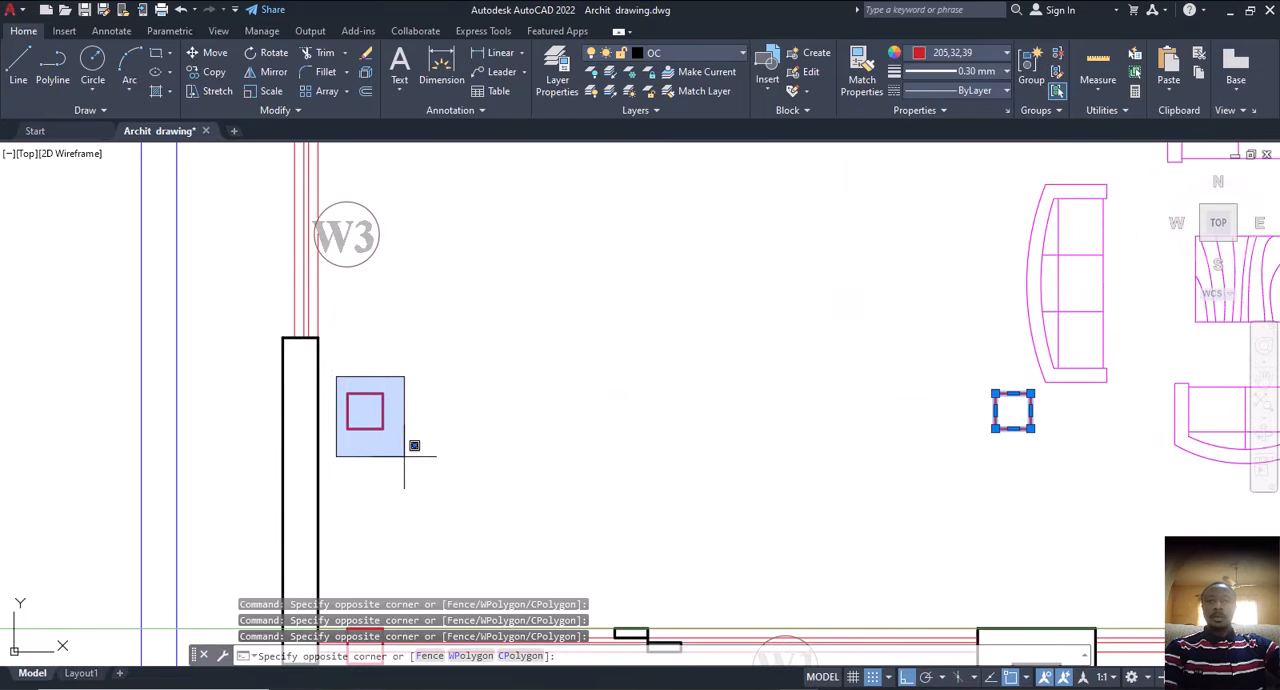
{"action": "scroll", "coordinate": [441, 489], "scroll_direction": "down", "scroll_amount": 4}
{"action": "left_click", "coordinate": [441, 489]}
{"action": "scroll", "coordinate": [451, 481], "scroll_direction": "down", "scroll_amount": 4}
Step: Add the two free-standing column squares in the second floor's upper-left room to the selection
{"action": "middle_click_drag", "start_coordinate": [507, 425], "coordinate": [543, 504]}
{"action": "scroll", "coordinate": [492, 486], "scroll_direction": "up", "scroll_amount": 2}
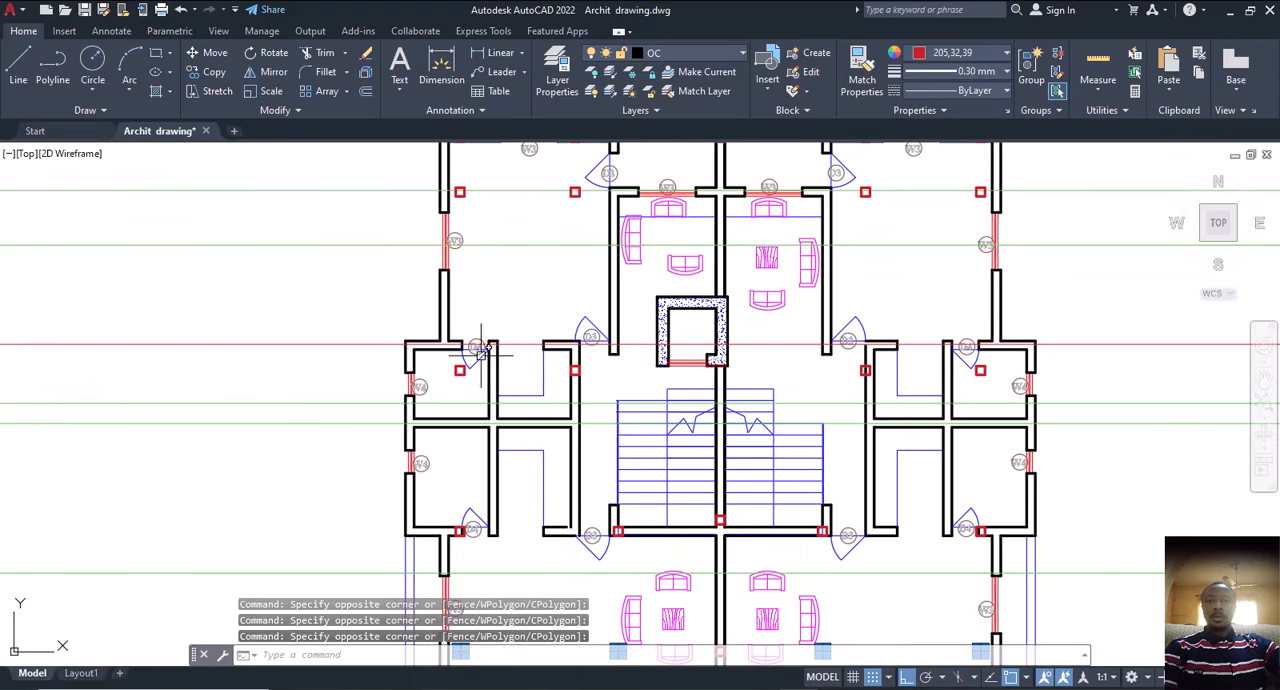
{"action": "scroll", "coordinate": [472, 338], "scroll_direction": "up", "scroll_amount": 4}
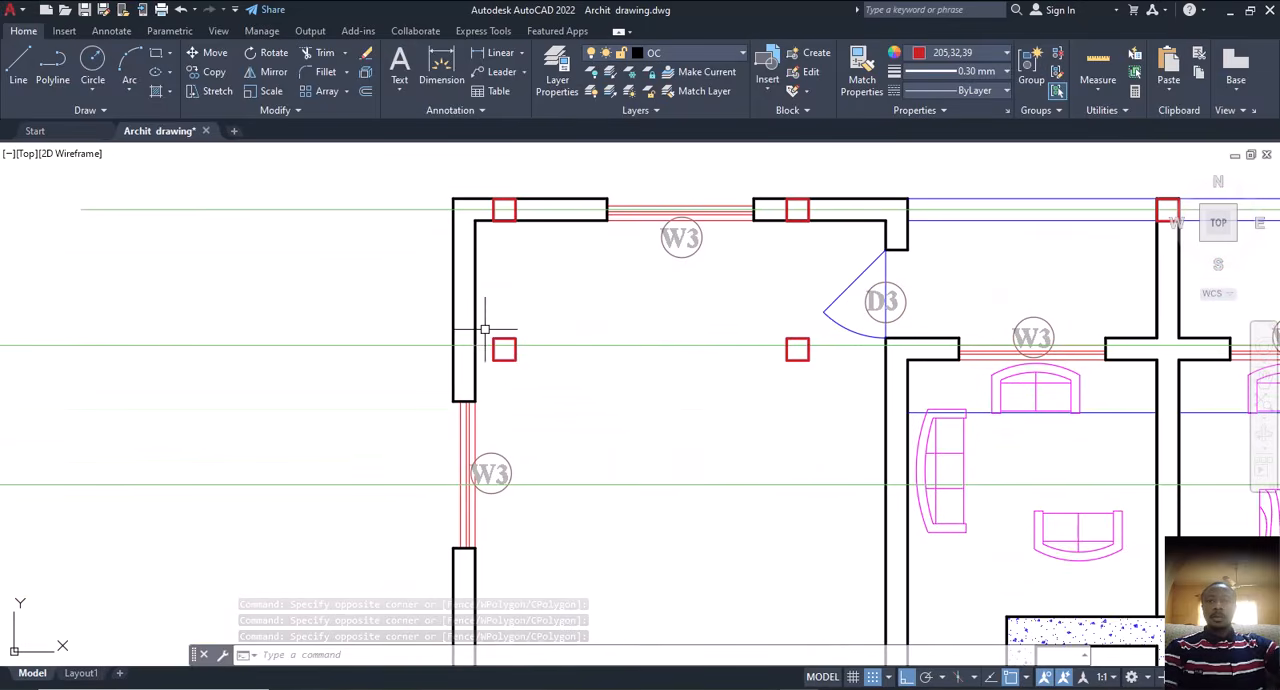
{"action": "left_click", "coordinate": [750, 329]}
{"action": "left_click", "coordinate": [829, 385]}
{"action": "mouse_move", "coordinate": [777, 431]}
{"action": "middle_mouse_down"}
{"action": "mouse_move", "coordinate": [683, 434]}
{"action": "mouse_move", "coordinate": [556, 387]}
{"action": "middle_mouse_up"}
Step: Add the two free-standing column squares in the second floor's upper-right room to the selection
{"action": "scroll", "coordinate": [570, 386], "scroll_direction": "down", "scroll_amount": 6}
{"action": "middle_click_drag", "start_coordinate": [600, 511], "coordinate": [622, 333]}
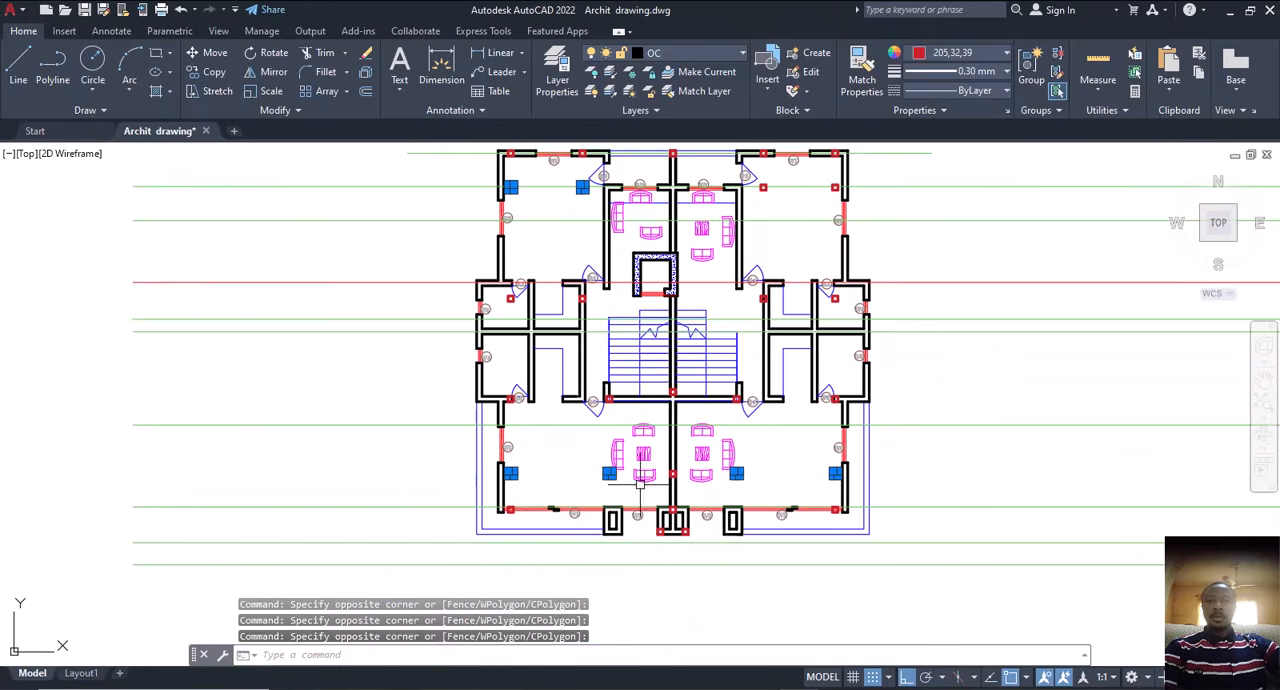
{"action": "middle_click_drag", "start_coordinate": [709, 394], "coordinate": [740, 572]}
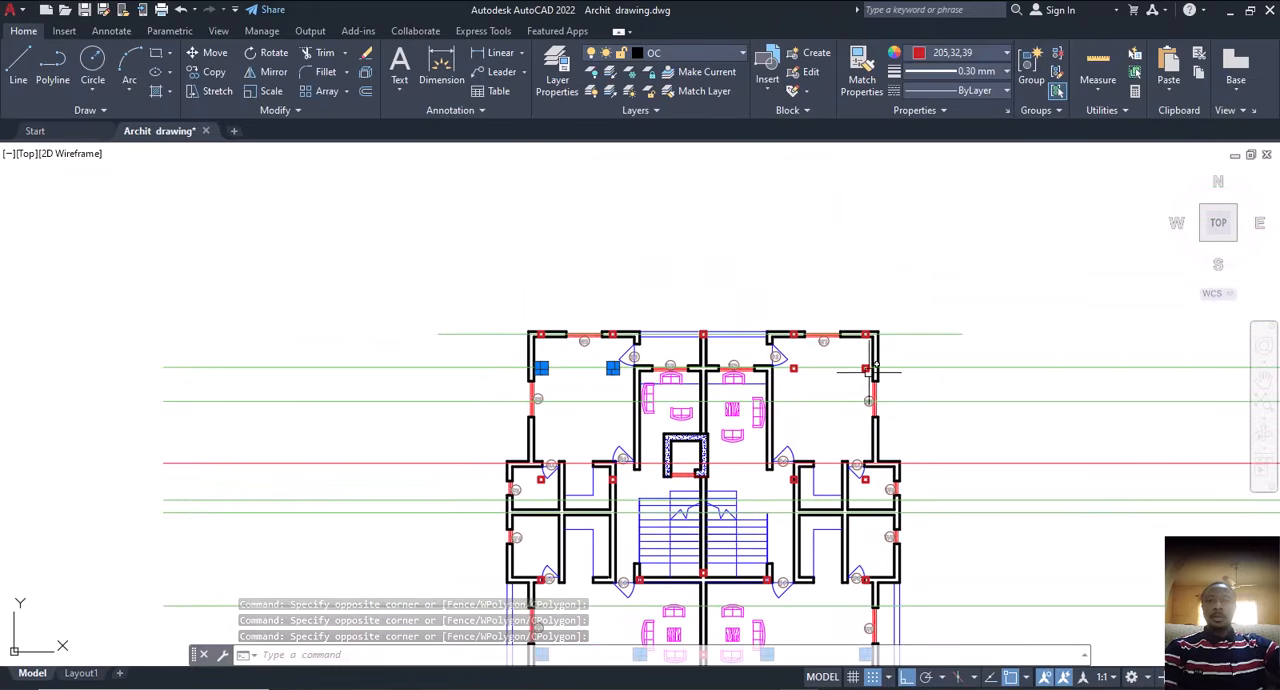
{"action": "scroll", "coordinate": [869, 370], "scroll_direction": "up", "scroll_amount": 6}
{"action": "left_click", "coordinate": [552, 322]}
{"action": "left_click", "coordinate": [605, 392]}
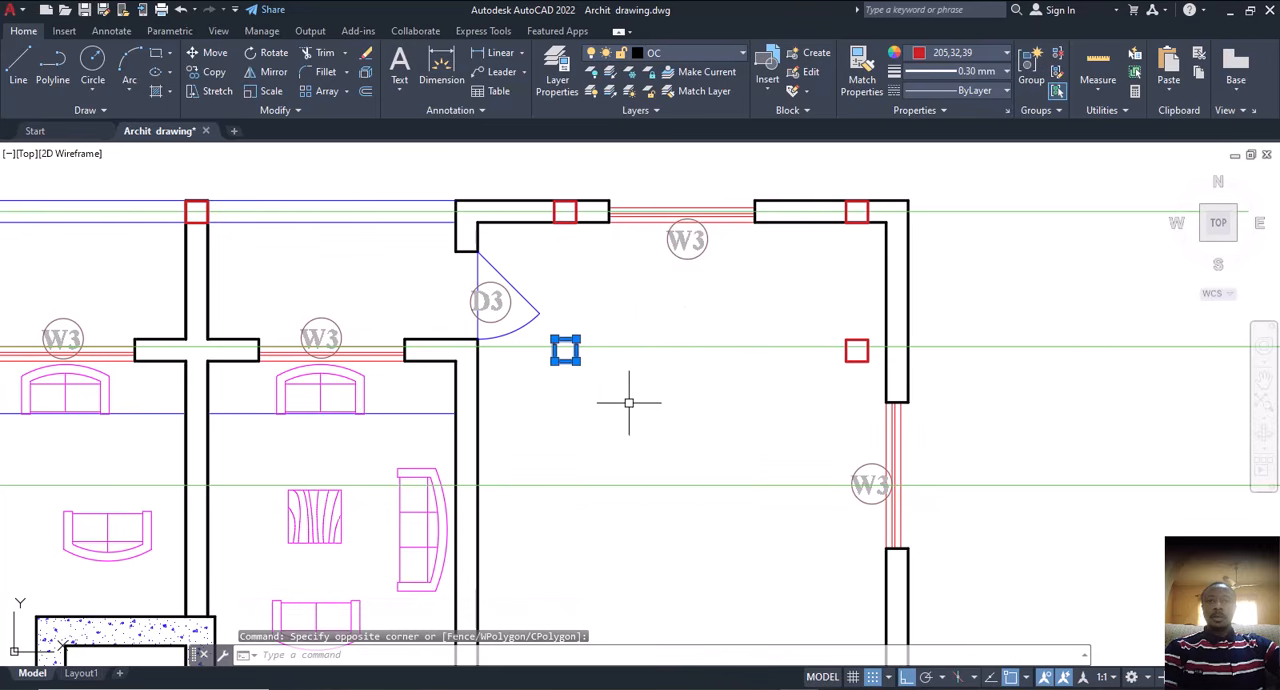
{"action": "left_click", "coordinate": [794, 320]}
{"action": "left_click", "coordinate": [876, 378]}
Step: Add the free-standing column squares beside the D4 doors in the two upper W4 rooms to the selection
{"action": "scroll", "coordinate": [867, 370], "scroll_direction": "down", "scroll_amount": 6}
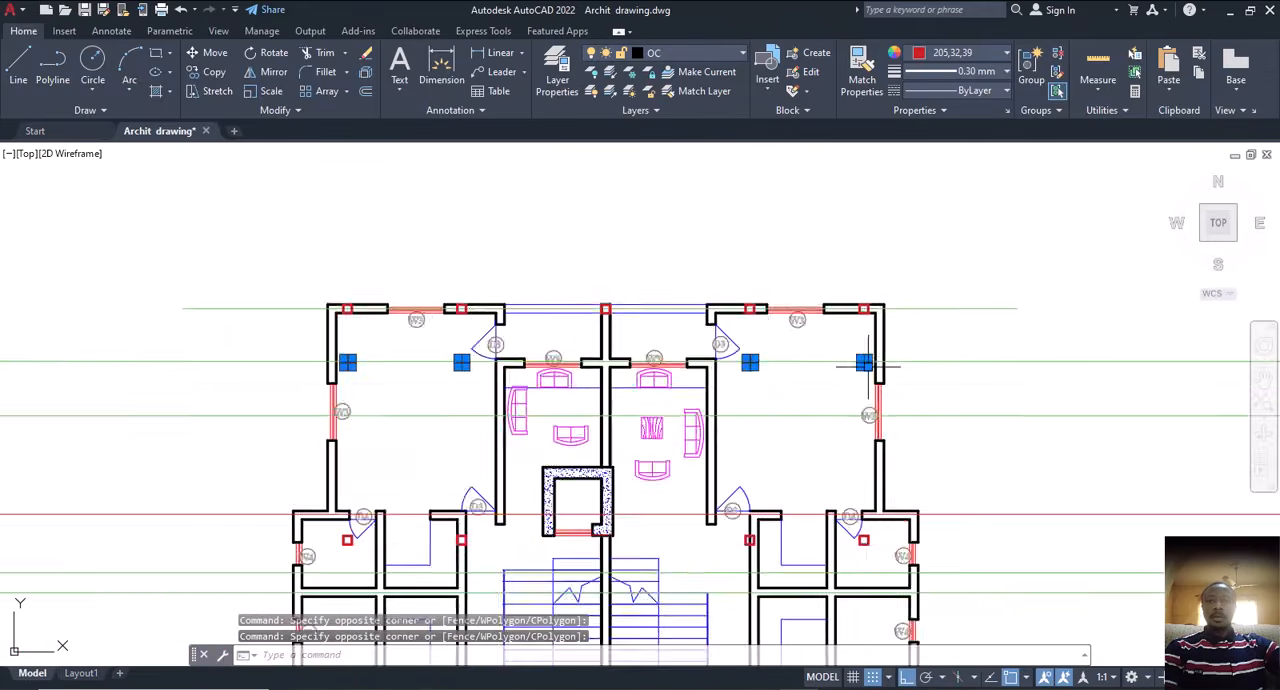
{"action": "middle_click_drag", "start_coordinate": [802, 455], "coordinate": [806, 312]}
{"action": "scroll", "coordinate": [866, 346], "scroll_direction": "up", "scroll_amount": 6}
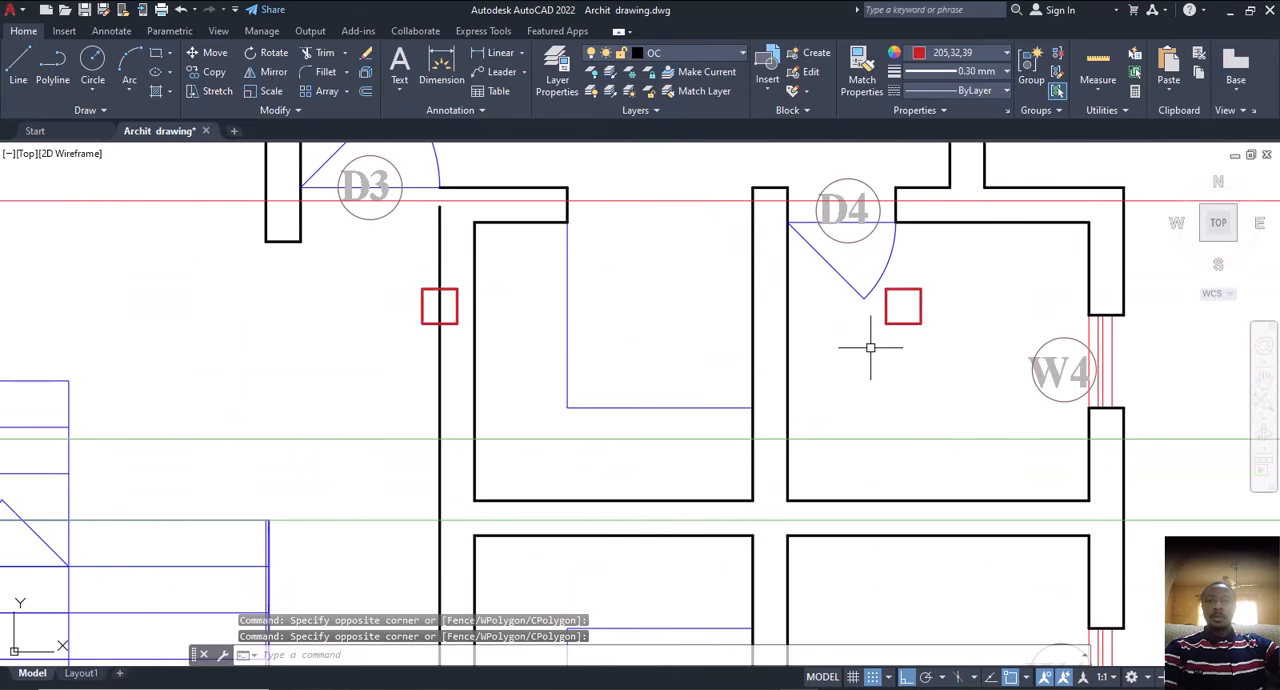
{"action": "left_click", "coordinate": [932, 281]}
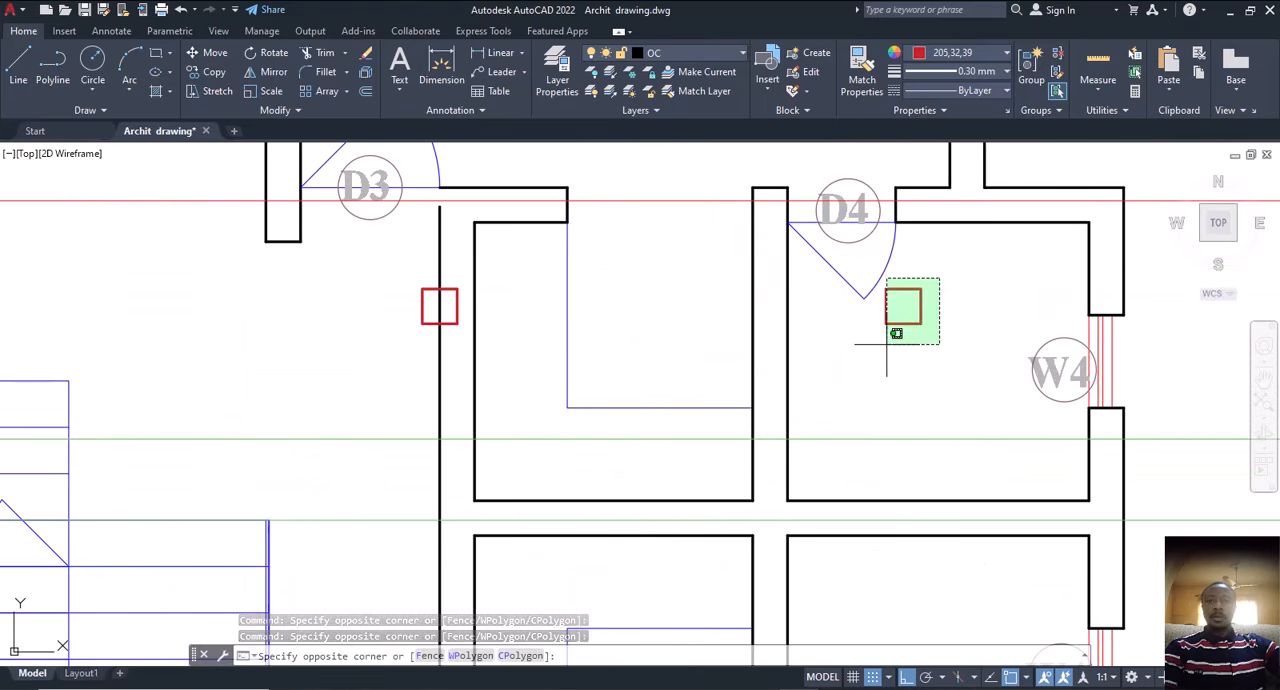
{"action": "left_click", "coordinate": [868, 352]}
{"action": "scroll", "coordinate": [881, 357], "scroll_direction": "down", "scroll_amount": 4}
{"action": "middle_click_drag", "start_coordinate": [410, 429], "coordinate": [992, 412]}
{"action": "scroll", "coordinate": [651, 338], "scroll_direction": "up", "scroll_amount": 4}
{"action": "left_click", "coordinate": [620, 266]}
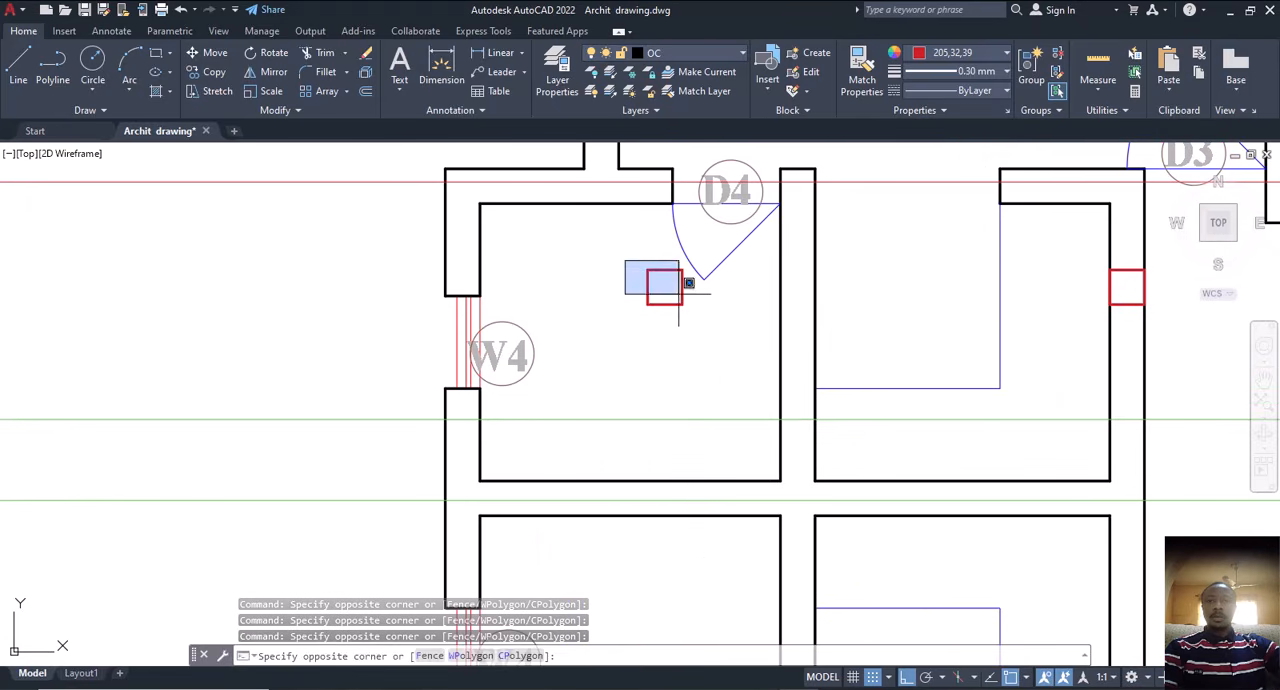
{"action": "left_click", "coordinate": [705, 326]}
Step: Recolour the selected free-standing column squares dark blue (41,49,137) and clear the selection
{"action": "scroll", "coordinate": [606, 345], "scroll_direction": "down", "scroll_amount": 6}
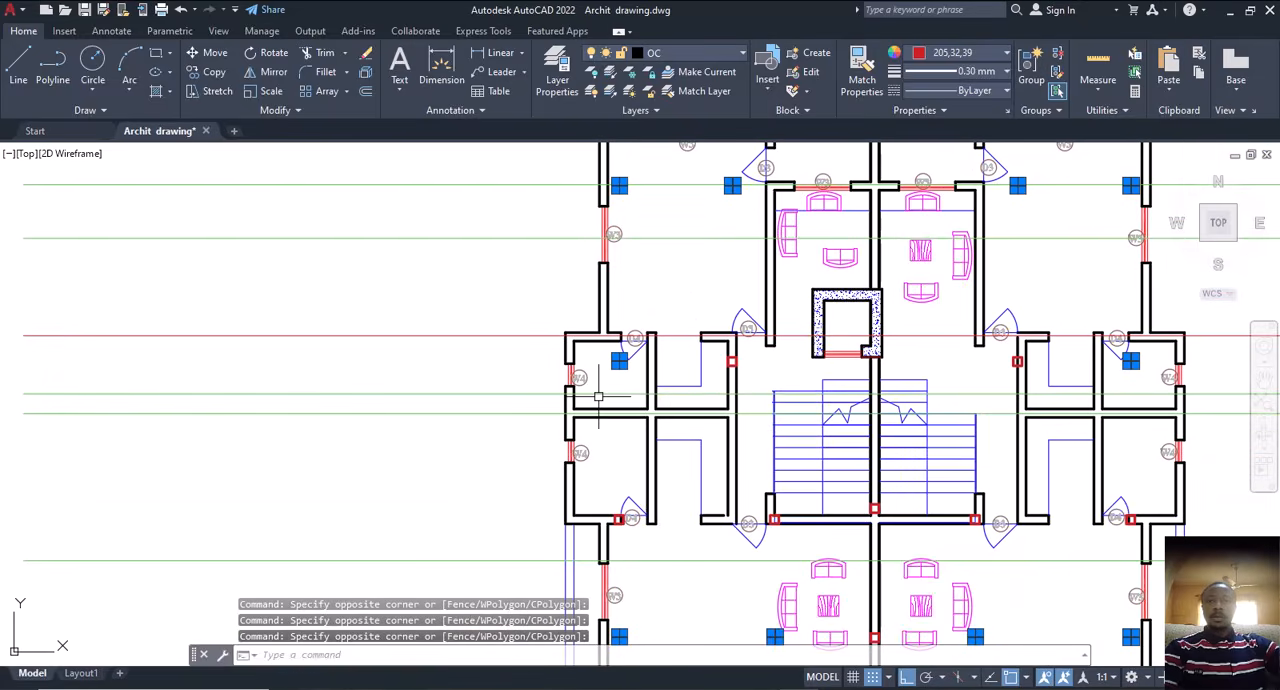
{"action": "scroll", "coordinate": [597, 397], "scroll_direction": "down", "scroll_amount": 2}
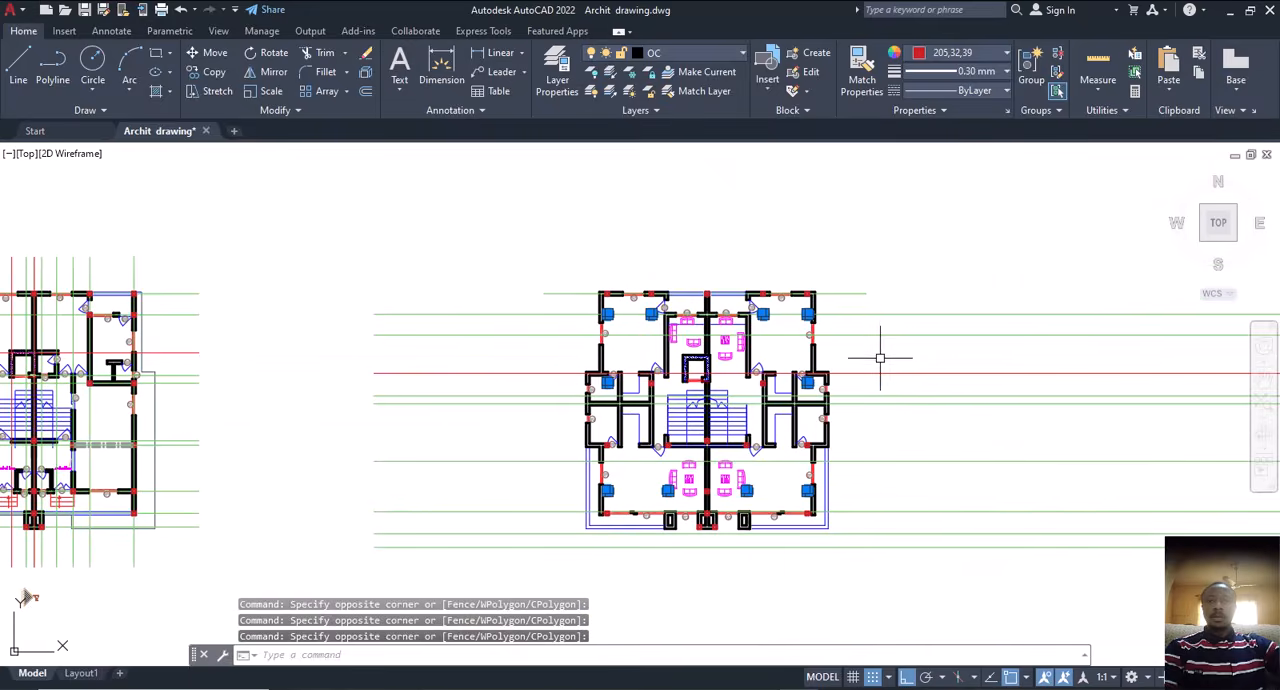
{"action": "left_click", "coordinate": [1005, 52]}
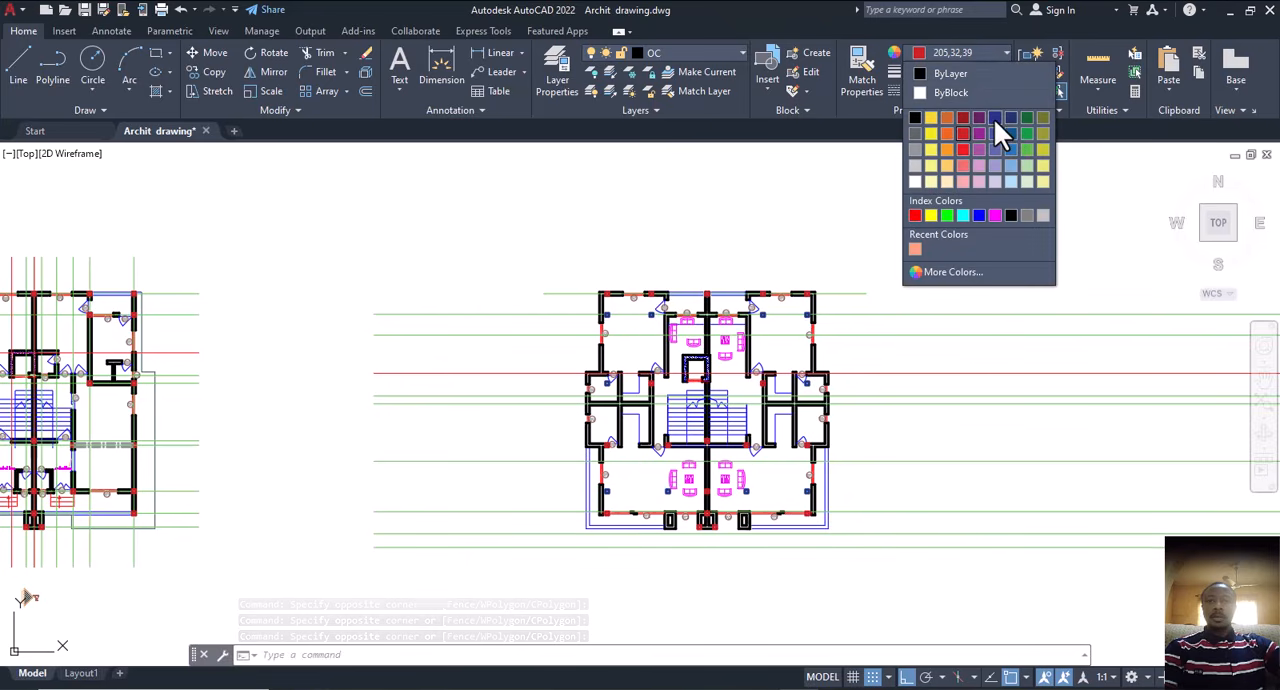
{"action": "left_click", "coordinate": [995, 121]}
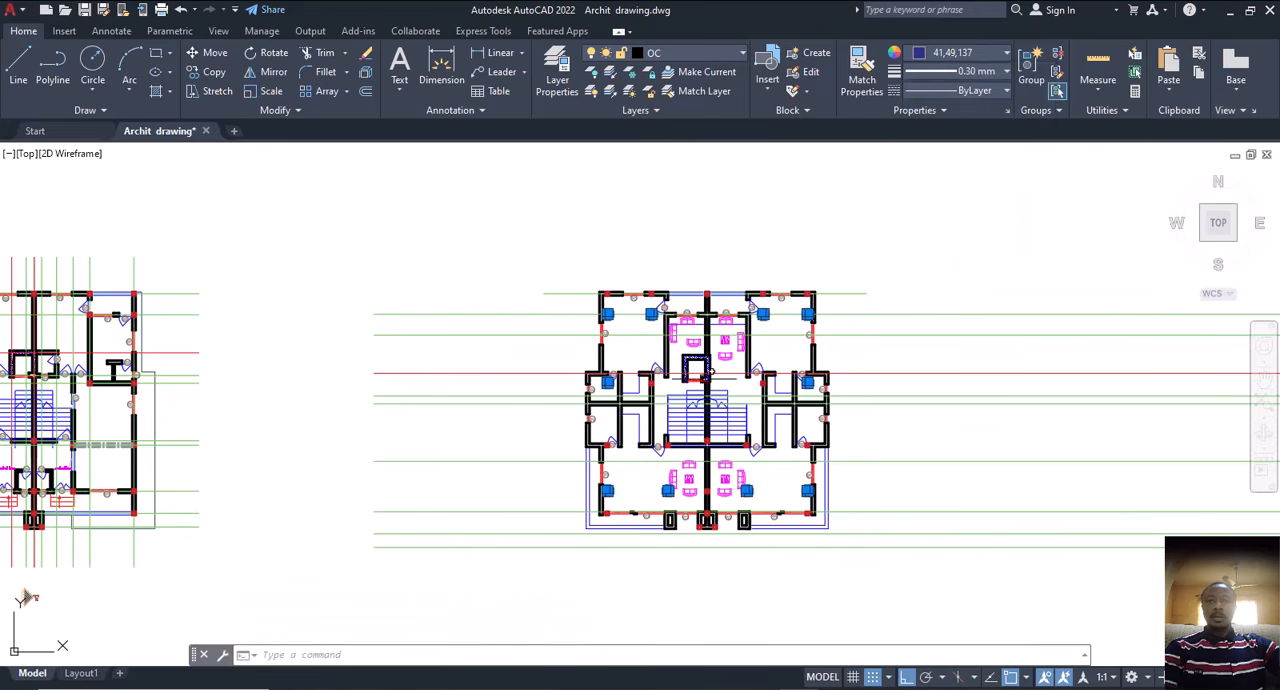
{"action": "left_click", "coordinate": [674, 346]}
{"action": "key", "text": "Escape"}
Step: Examine the recoloured free-standing columns against the walls and remaining red columns across the second floor plan
{"action": "scroll", "coordinate": [690, 385], "scroll_direction": "up", "scroll_amount": 5}
{"action": "scroll", "coordinate": [694, 390], "scroll_direction": "down", "scroll_amount": 3}
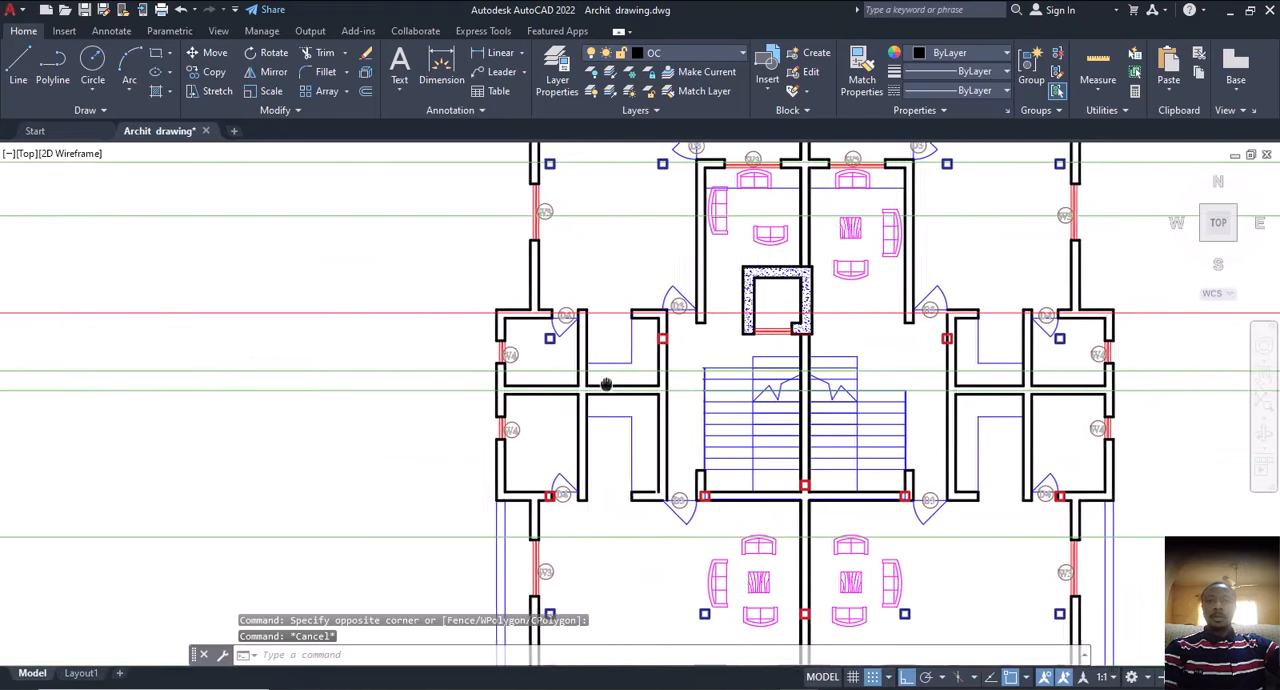
{"action": "scroll", "coordinate": [760, 400], "scroll_direction": "down", "scroll_amount": 2}
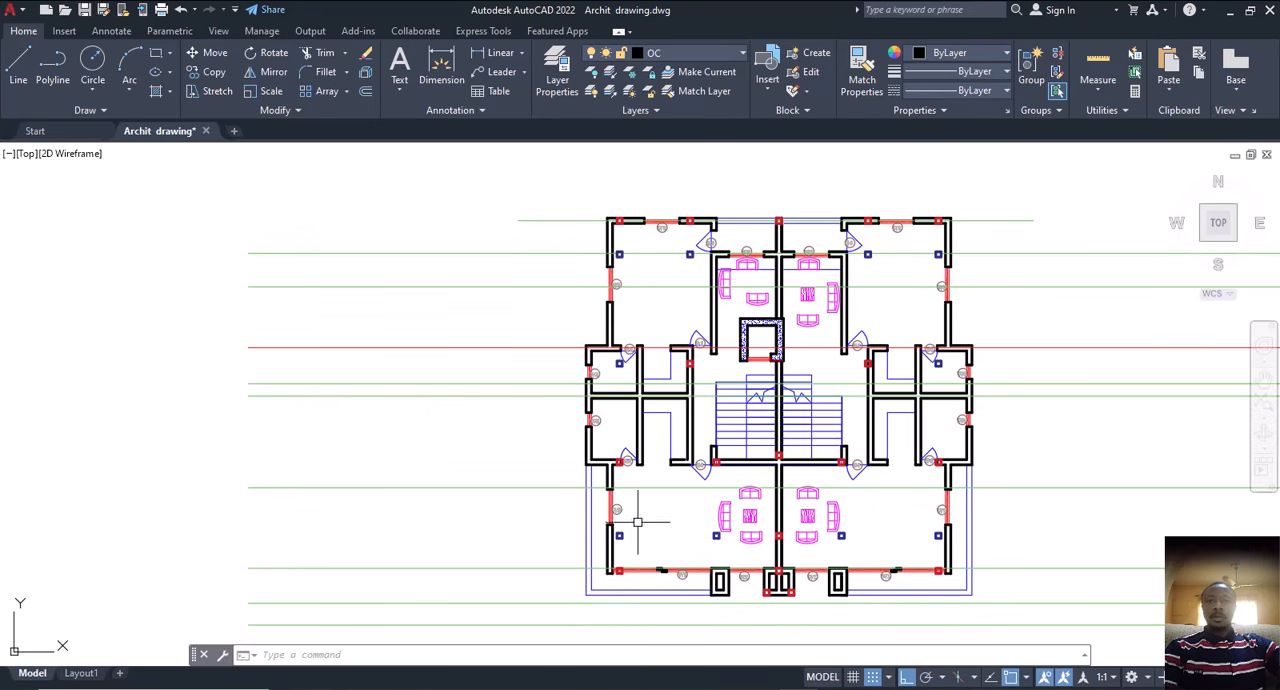
{"action": "scroll", "coordinate": [621, 566], "scroll_direction": "up", "scroll_amount": 2}
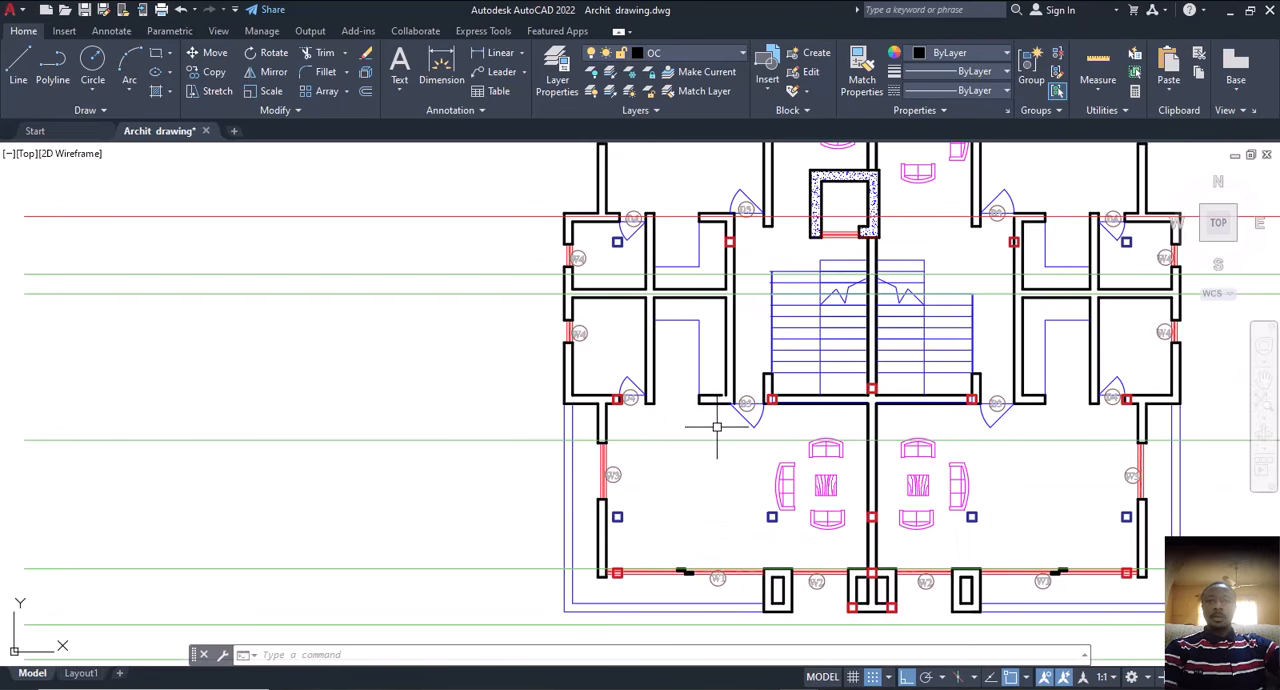
{"action": "scroll", "coordinate": [1148, 244], "scroll_direction": "up", "scroll_amount": 2}
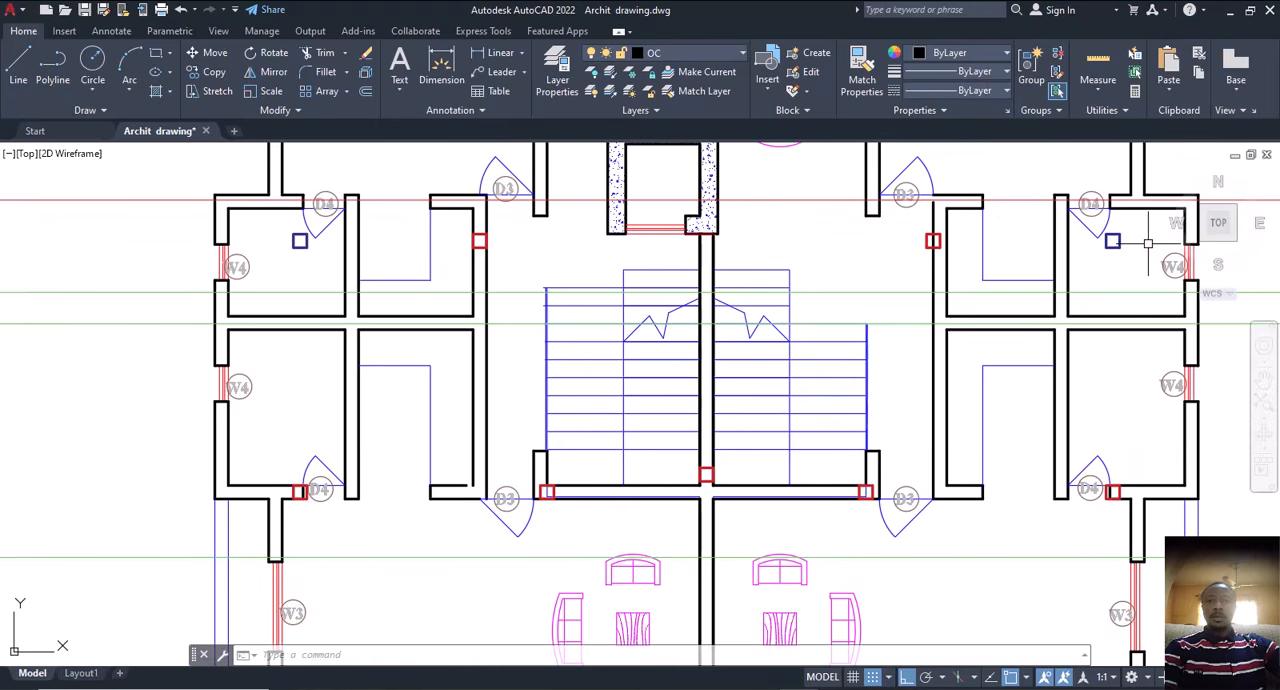
{"action": "scroll", "coordinate": [890, 375], "scroll_direction": "down", "scroll_amount": 2}
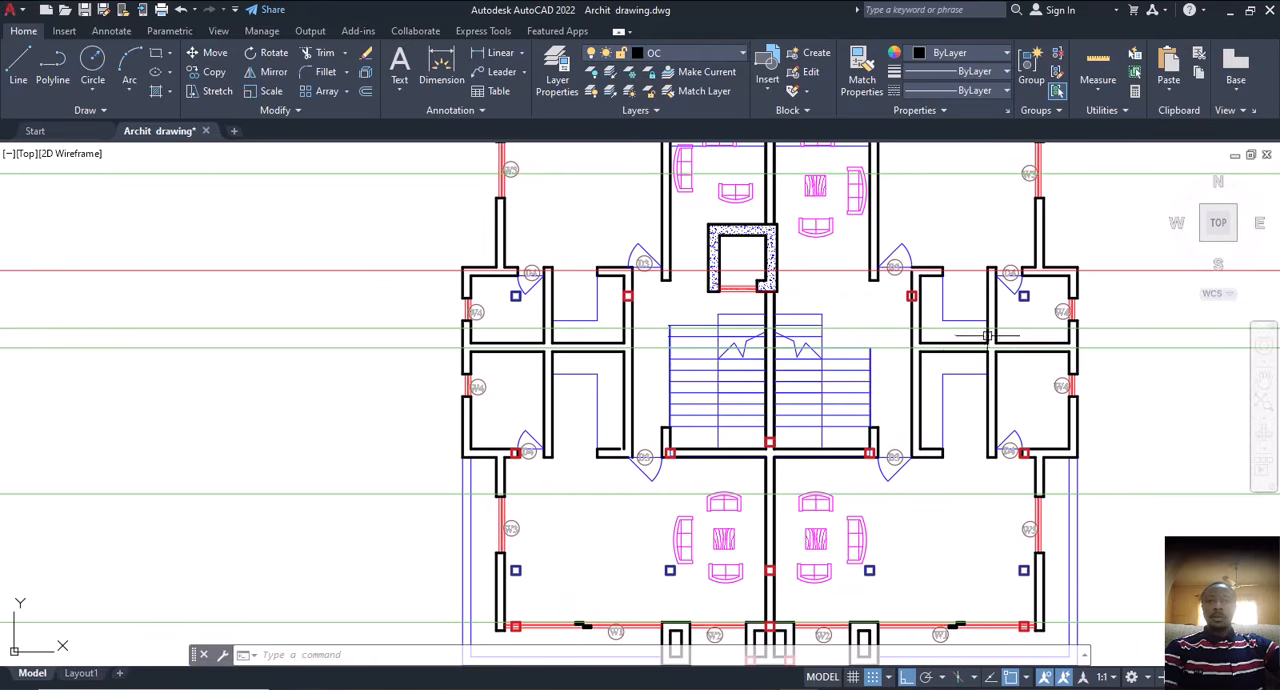
{"action": "middle_click_drag", "start_coordinate": [987, 333], "coordinate": [958, 388]}
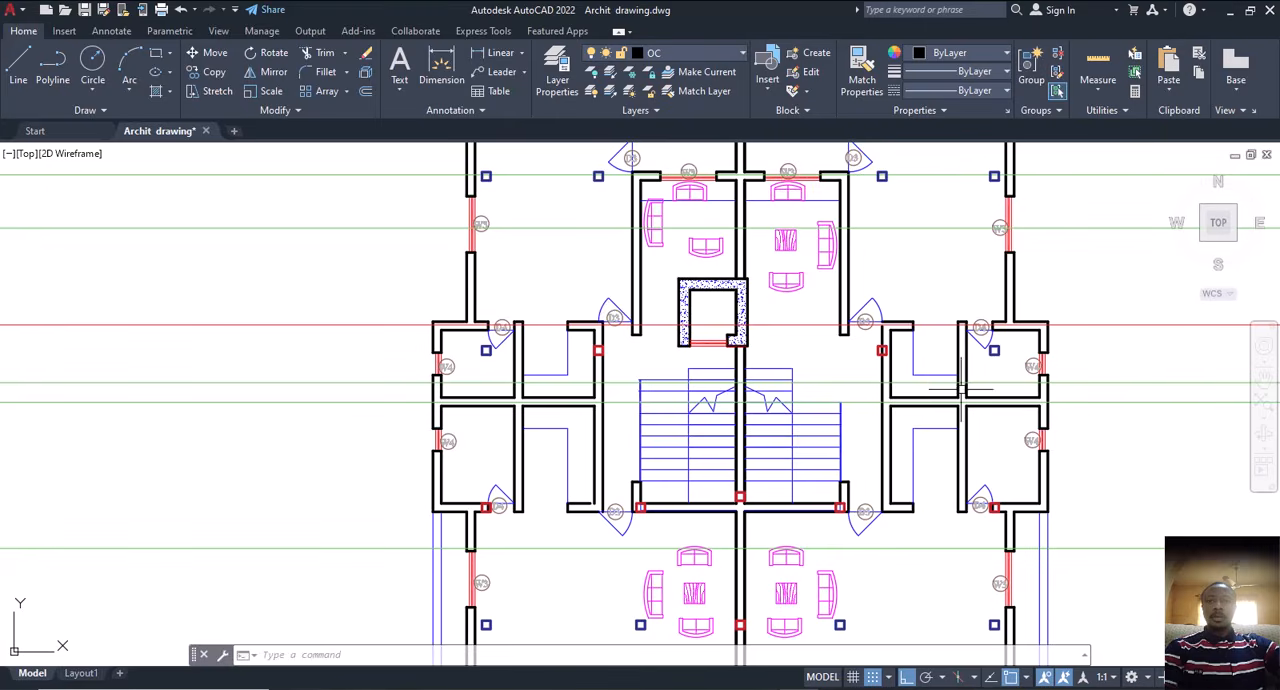
{"action": "scroll", "coordinate": [849, 392], "scroll_direction": "down", "scroll_amount": 3}
Step: Examine the columns and centre lines around the staircase and lift shaft of the neighbouring floor plan with the overhead beams
{"action": "middle_click_drag", "start_coordinate": [644, 448], "coordinate": [897, 384]}
{"action": "middle_click_drag", "start_coordinate": [376, 490], "coordinate": [530, 490]}
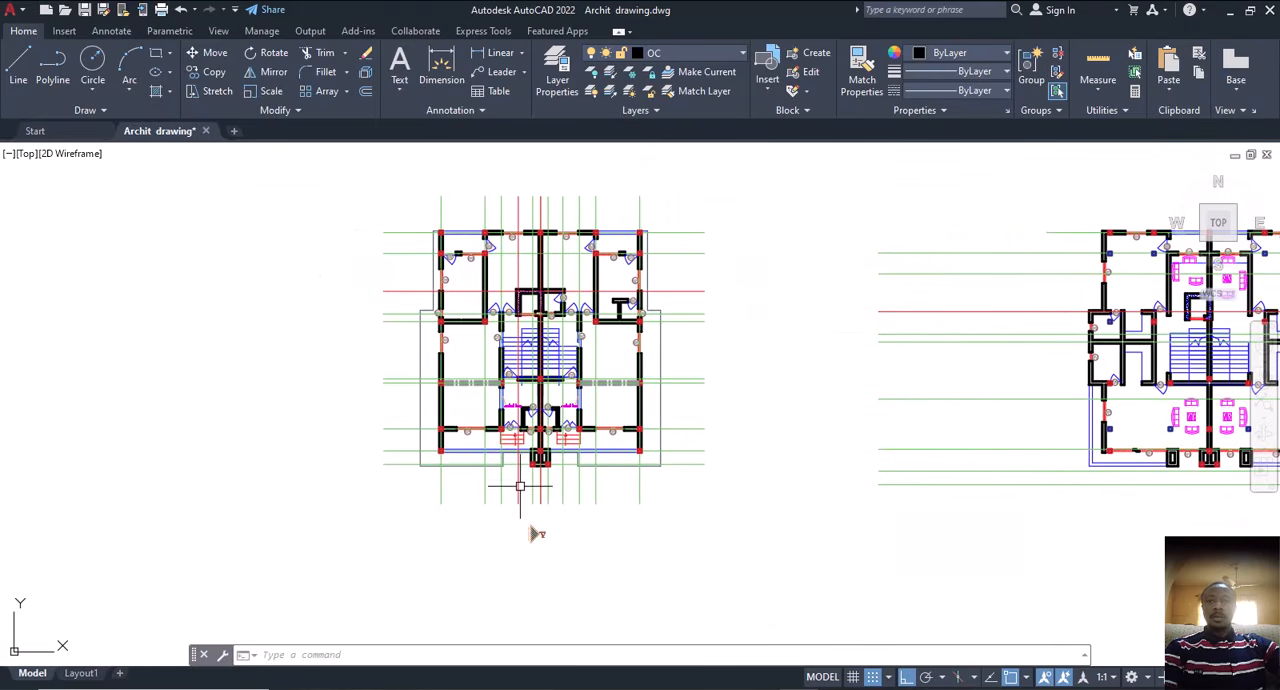
{"action": "middle_click_drag", "start_coordinate": [537, 534], "coordinate": [650, 538]}
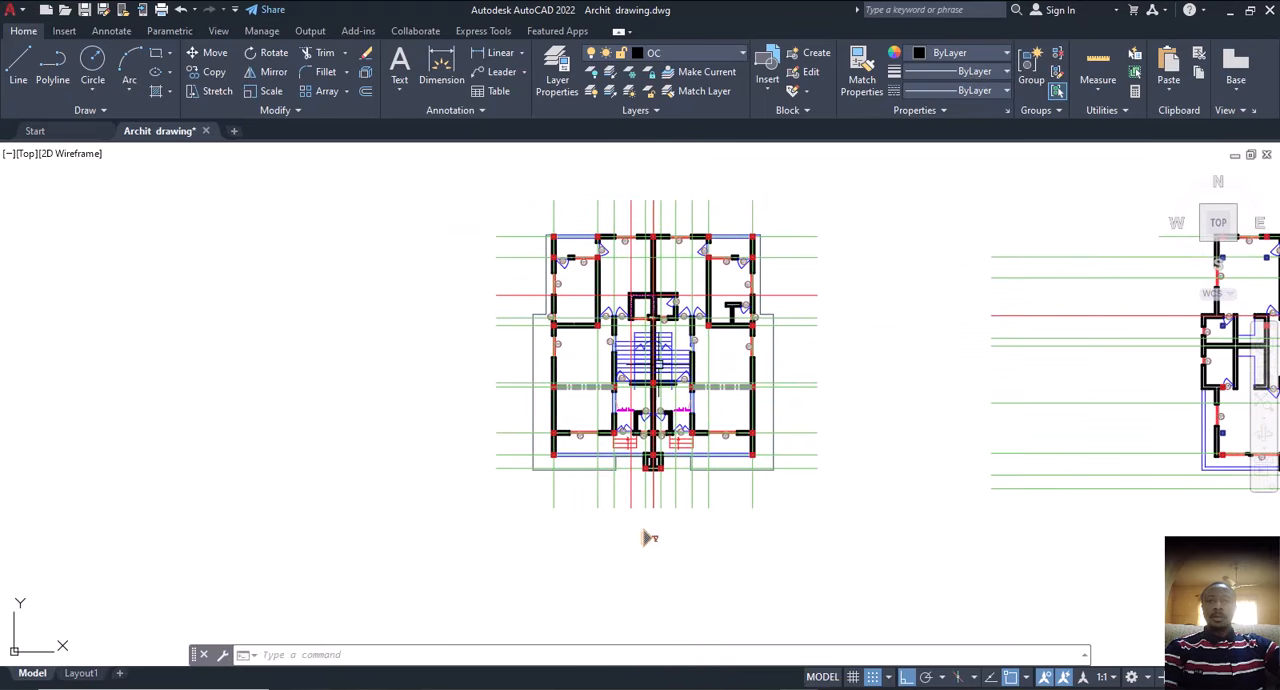
{"action": "scroll", "coordinate": [637, 395], "scroll_direction": "up", "scroll_amount": 4}
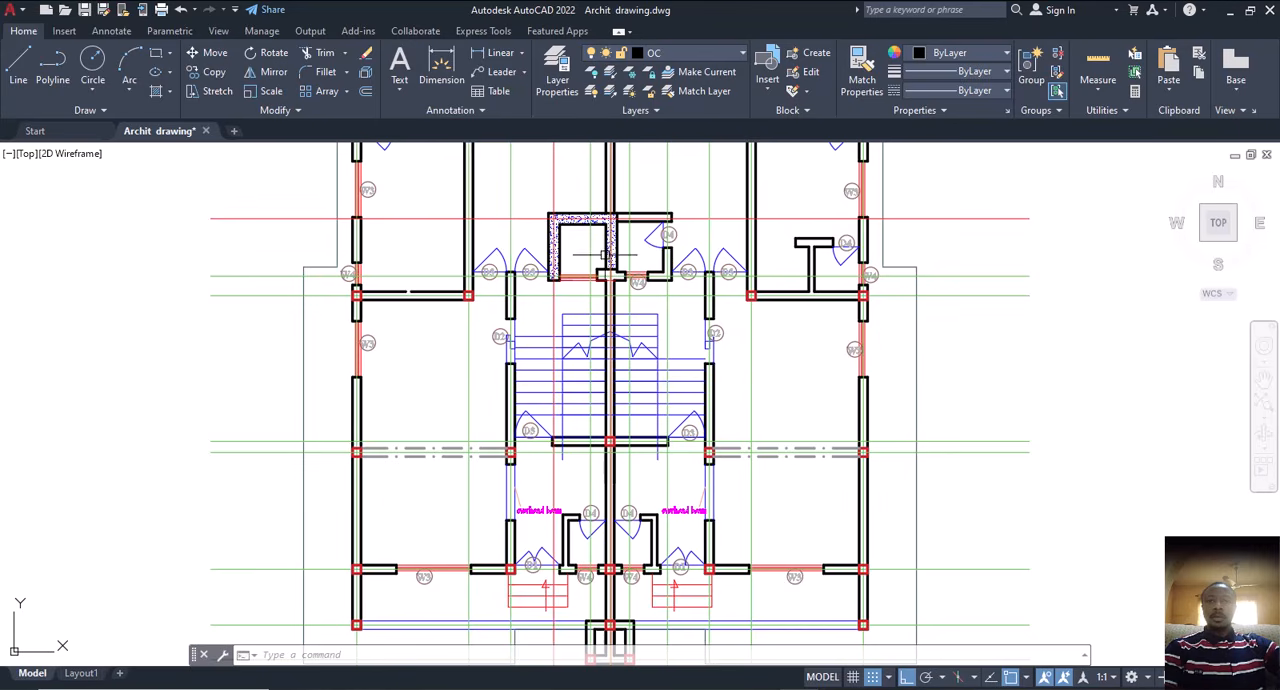
{"action": "scroll", "coordinate": [552, 278], "scroll_direction": "up", "scroll_amount": 4}
{"action": "middle_click_drag", "start_coordinate": [547, 347], "coordinate": [546, 365]}
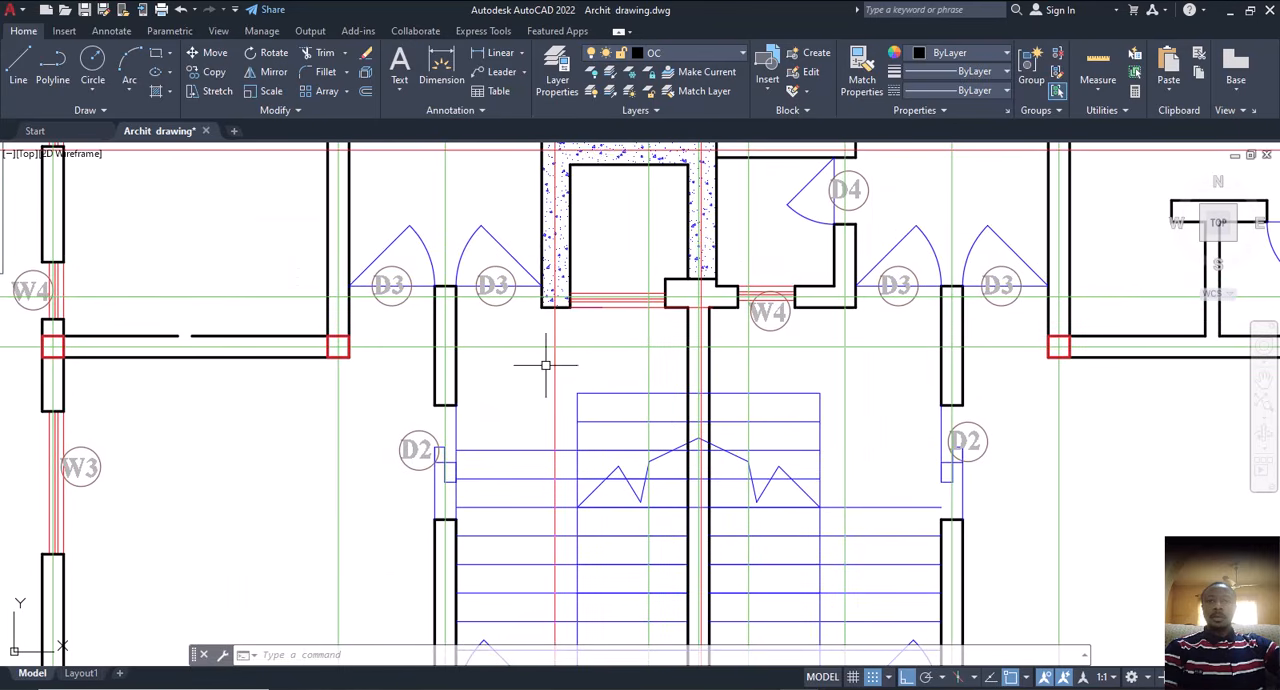
{"action": "scroll", "coordinate": [638, 318], "scroll_direction": "down", "scroll_amount": 2}
{"action": "scroll", "coordinate": [638, 318], "scroll_direction": "down", "scroll_amount": 2}
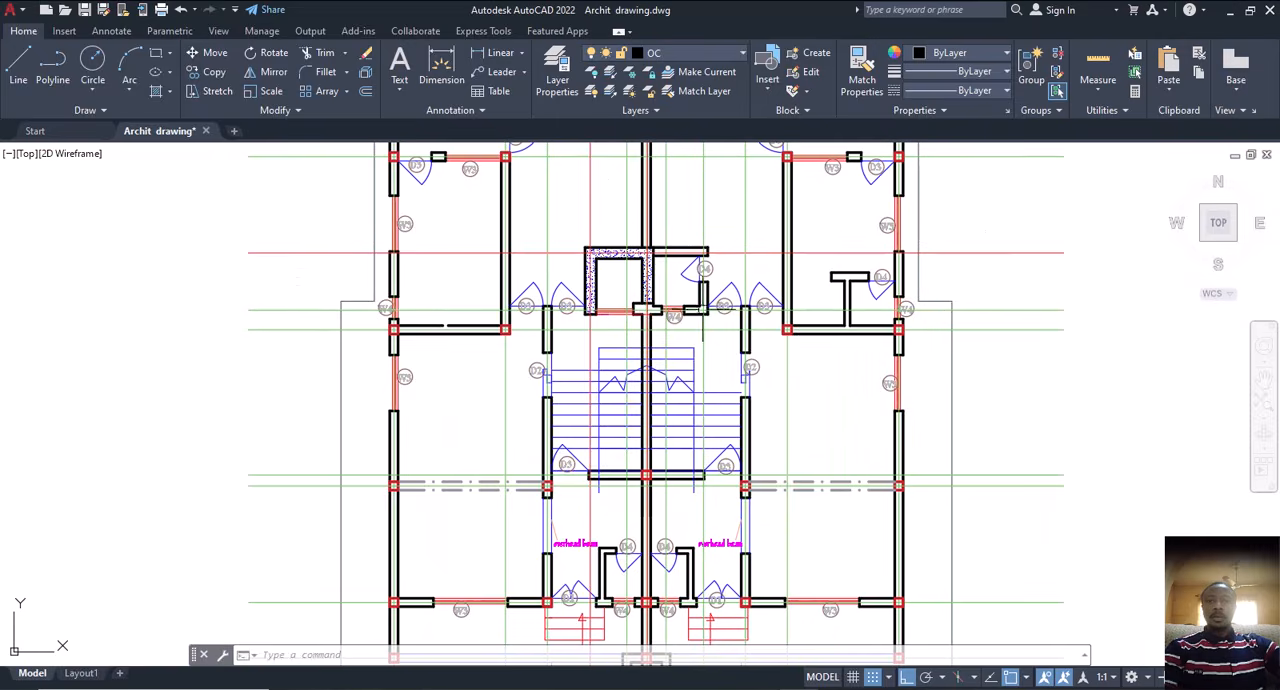
{"action": "middle_click_drag", "start_coordinate": [748, 299], "coordinate": [742, 345]}
{"action": "scroll", "coordinate": [742, 345], "scroll_direction": "down", "scroll_amount": 6}
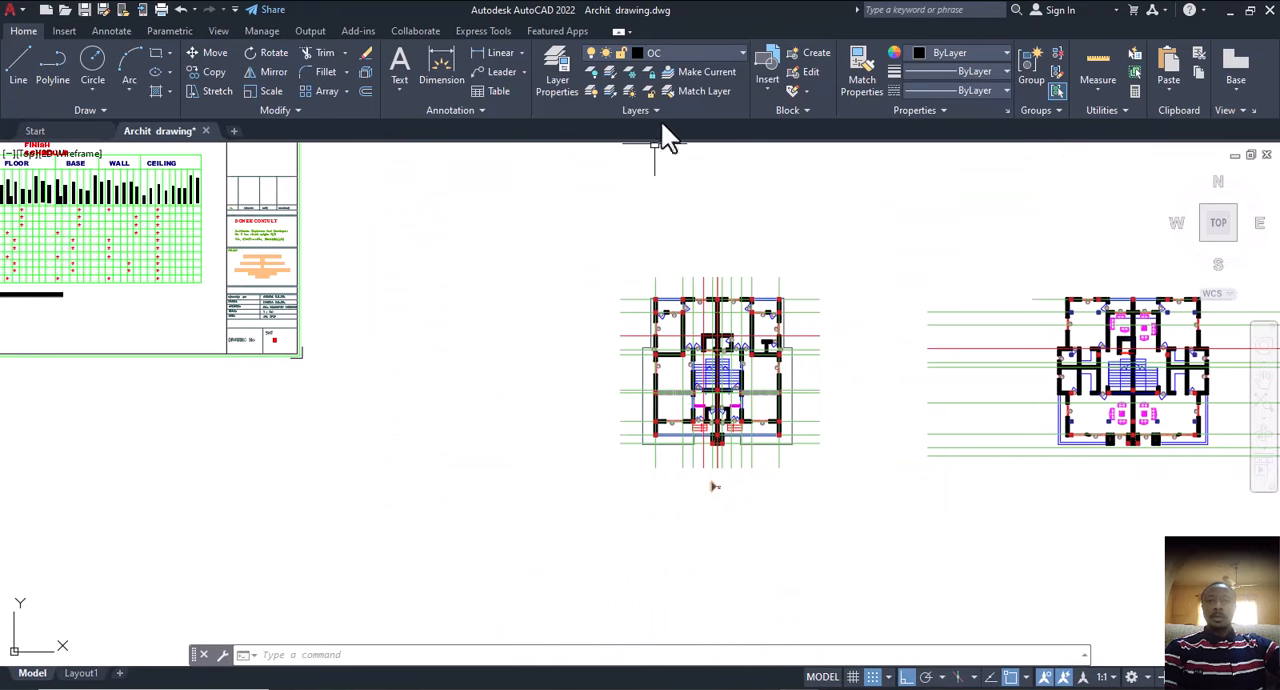
Step: Create a new layer named TG and make it the current layer
{"action": "left_click", "coordinate": [697, 57]}
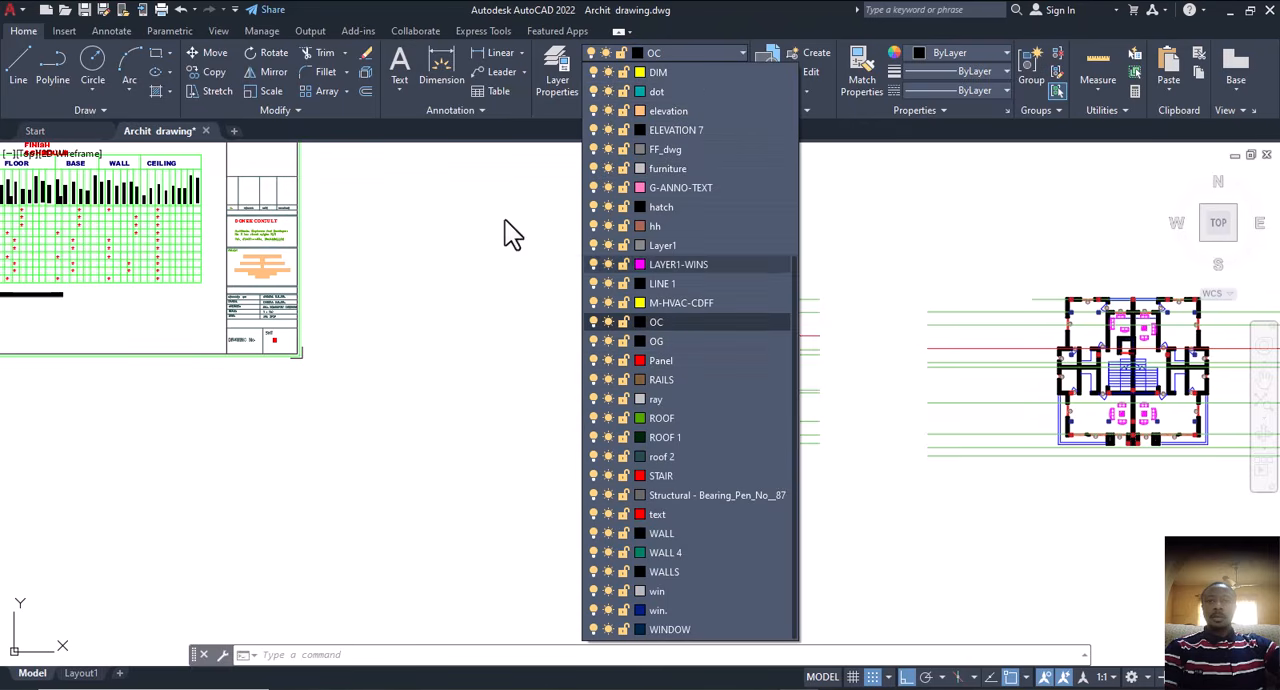
{"action": "left_click", "coordinate": [559, 60]}
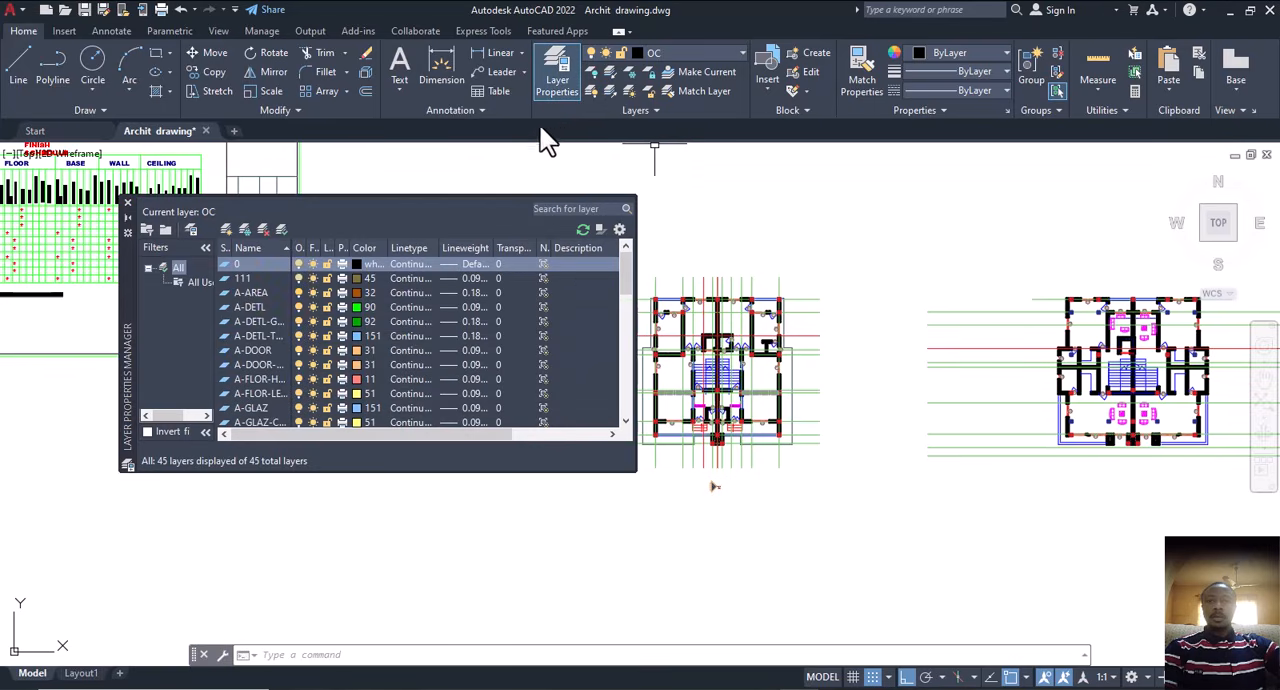
{"action": "left_click", "coordinate": [225, 228]}
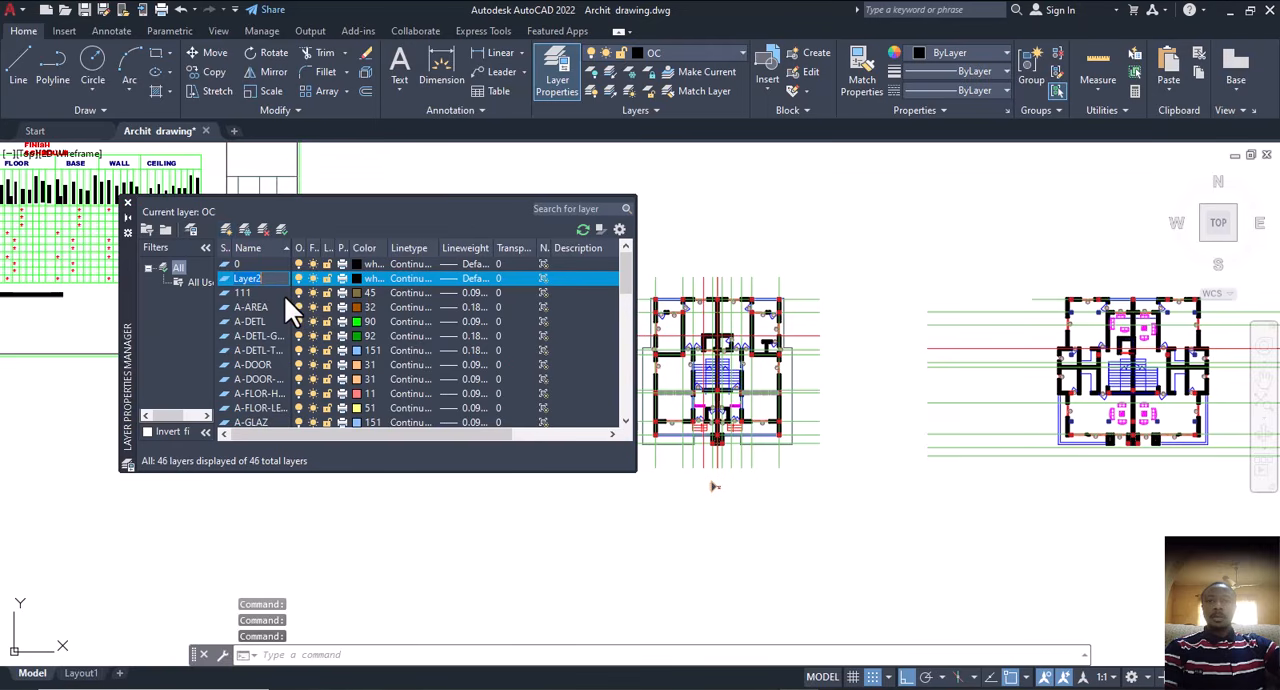
{"action": "type", "text": "tg"}
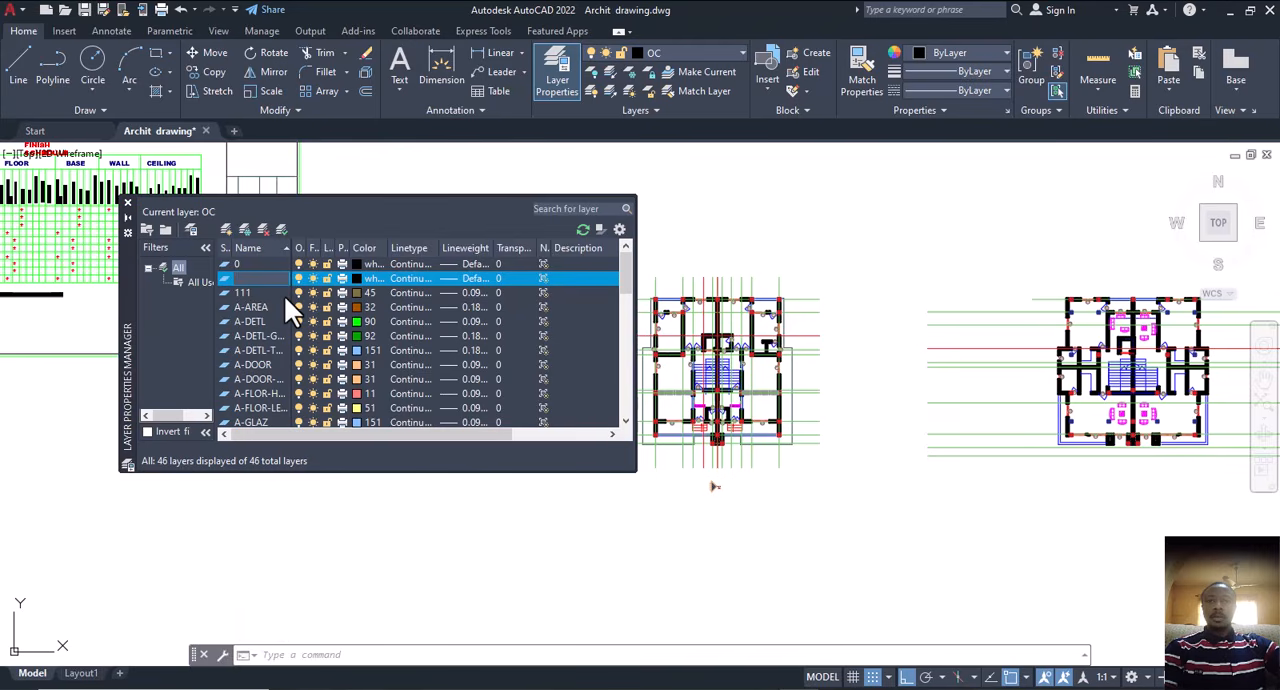
{"action": "key", "text": "BackSpace"}
{"action": "key", "text": "BackSpace"}
{"action": "type", "text": "TG"}
{"action": "left_click", "coordinate": [281, 230]}
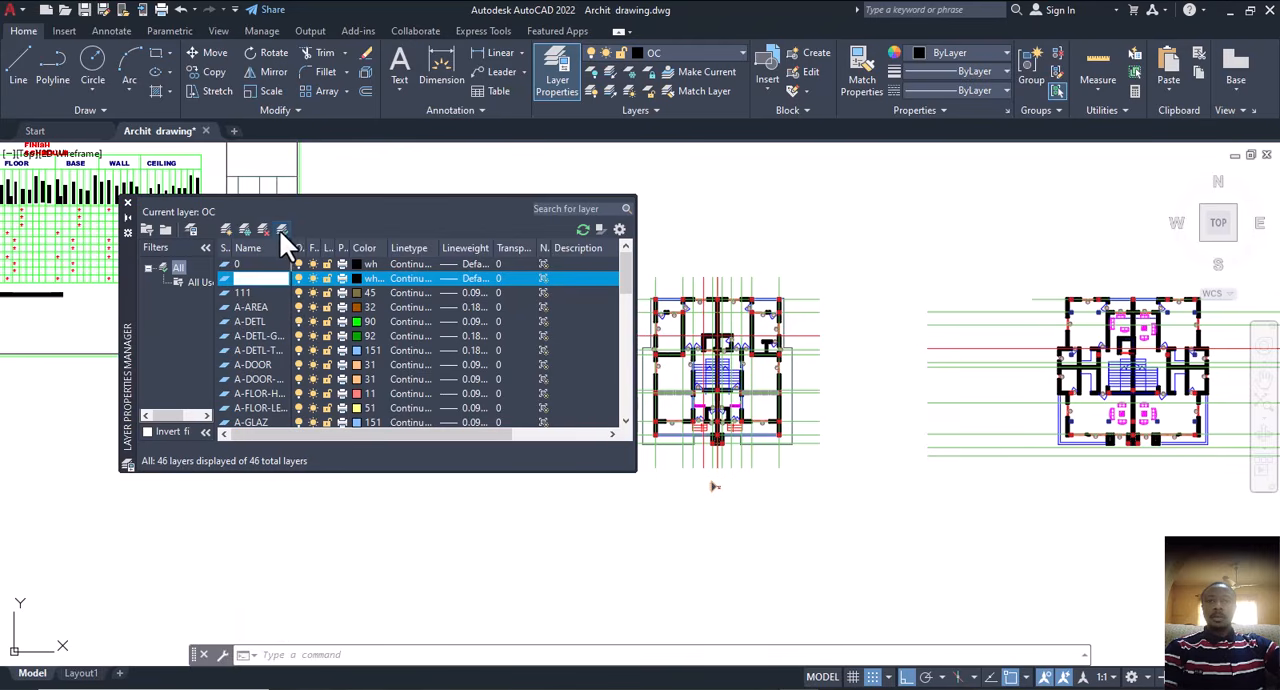
Step: Create a new layer named TC, make it the current layer, and close the layer manager
{"action": "left_click", "coordinate": [226, 230]}
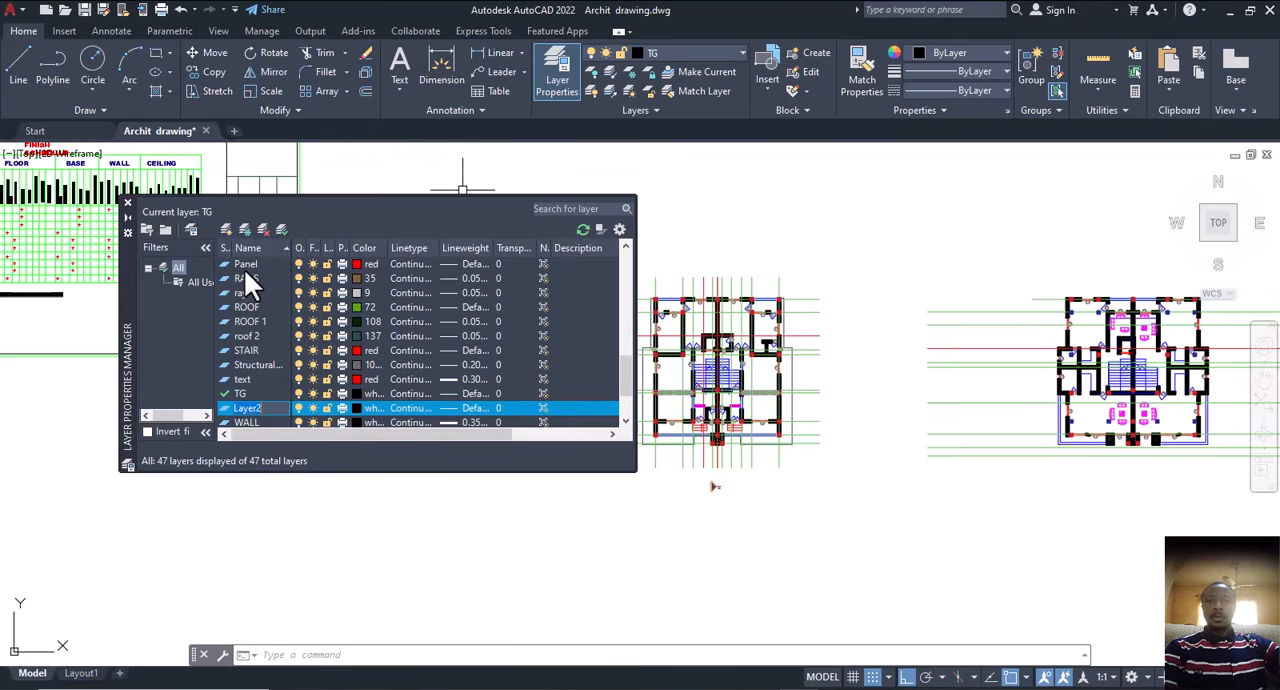
{"action": "type", "text": "TC"}
{"action": "left_click", "coordinate": [281, 230]}
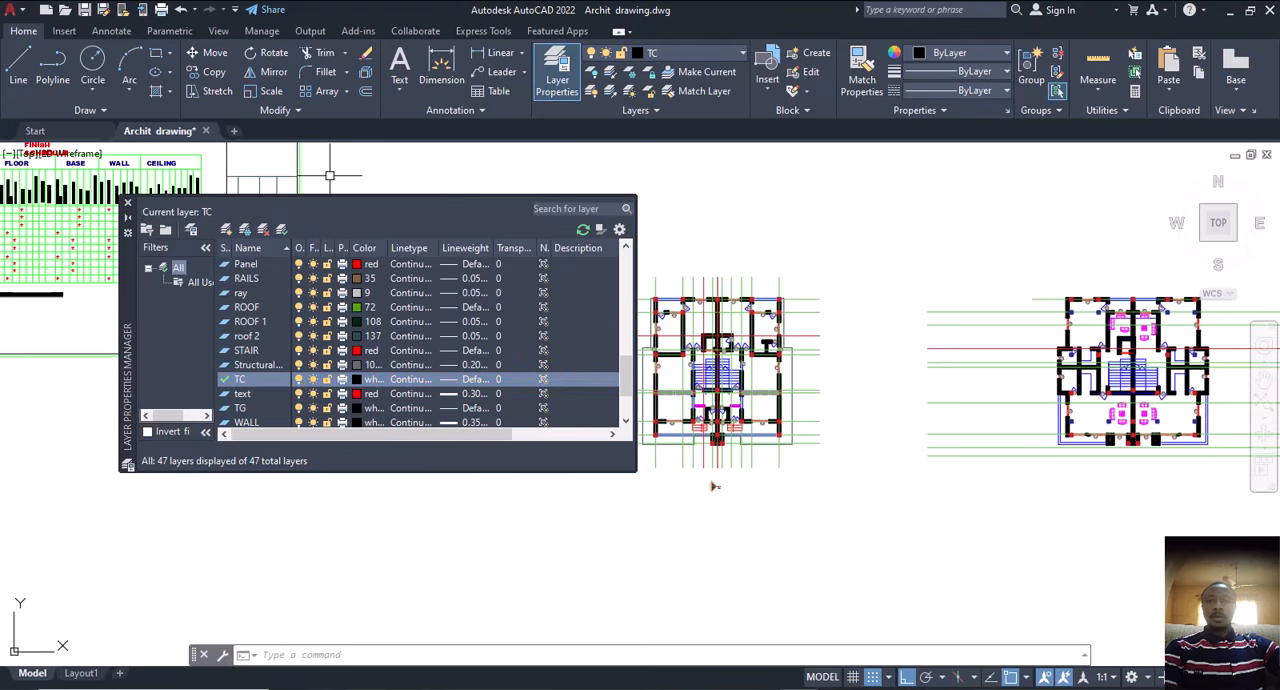
{"action": "left_click", "coordinate": [127, 202]}
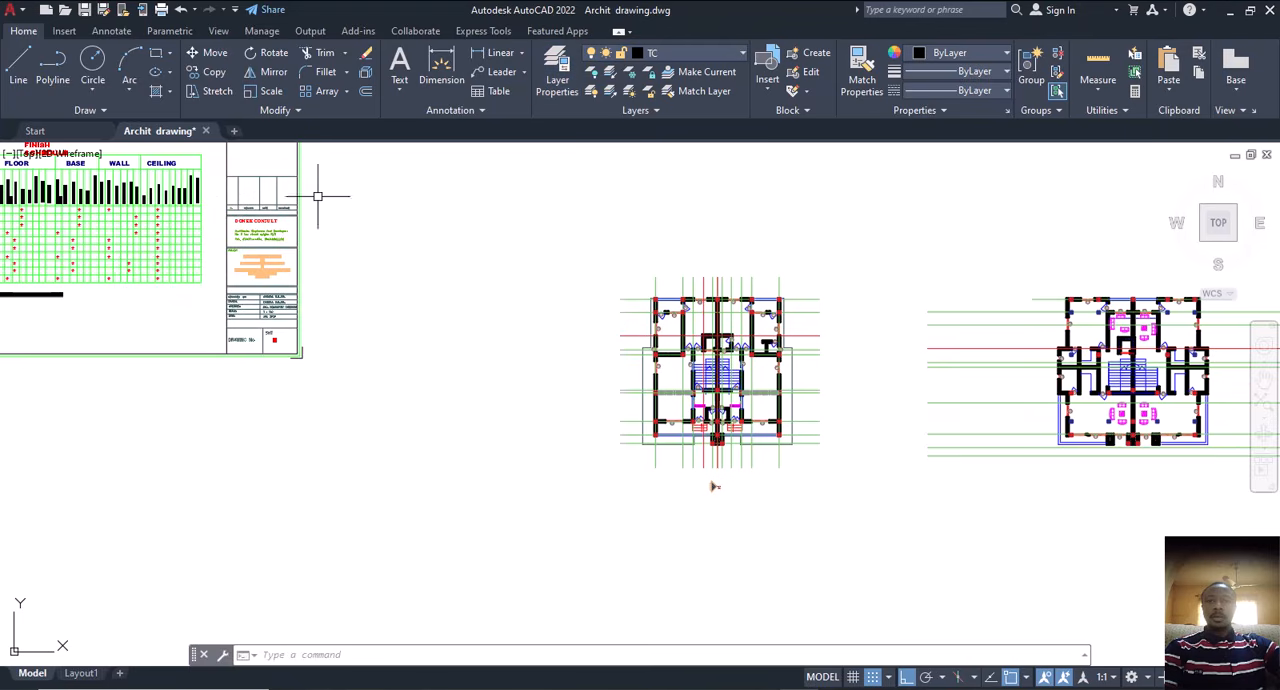
Step: Move all vertical and horizontal centre lines of the floor plan beside the finish schedule to the TG layer
{"action": "left_click", "coordinate": [797, 267]}
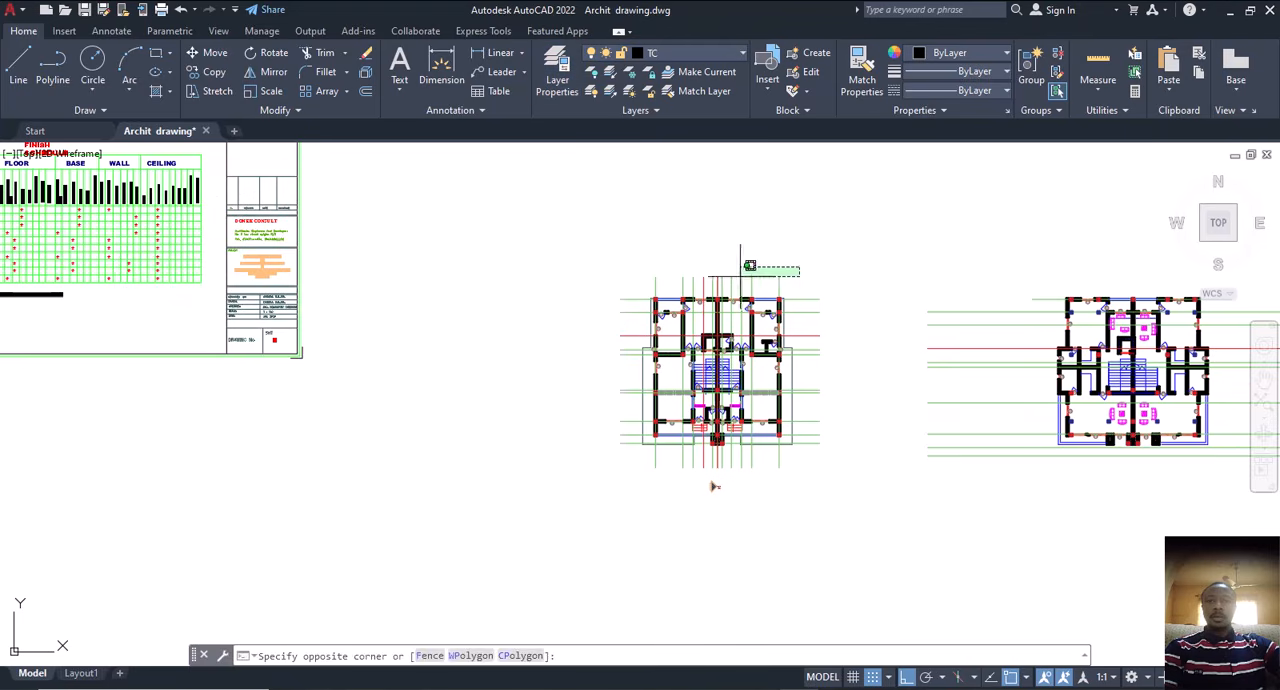
{"action": "left_click", "coordinate": [625, 278]}
{"action": "left_click", "coordinate": [632, 277]}
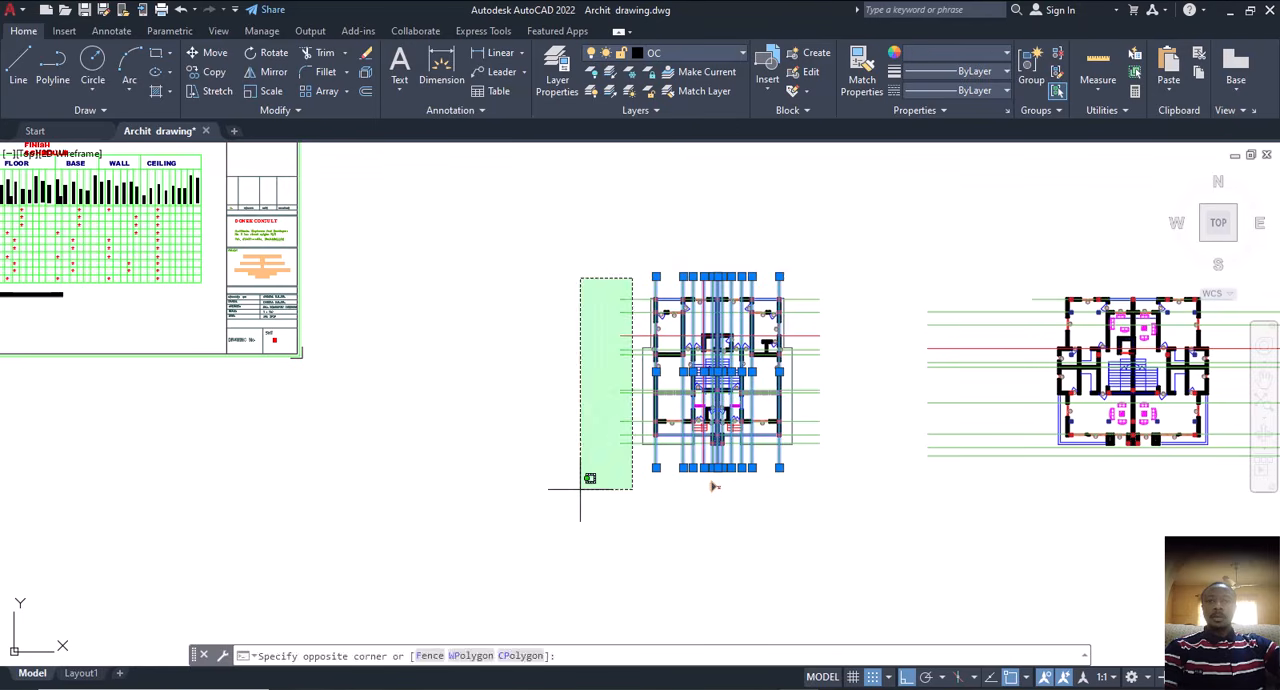
{"action": "left_click", "coordinate": [545, 475]}
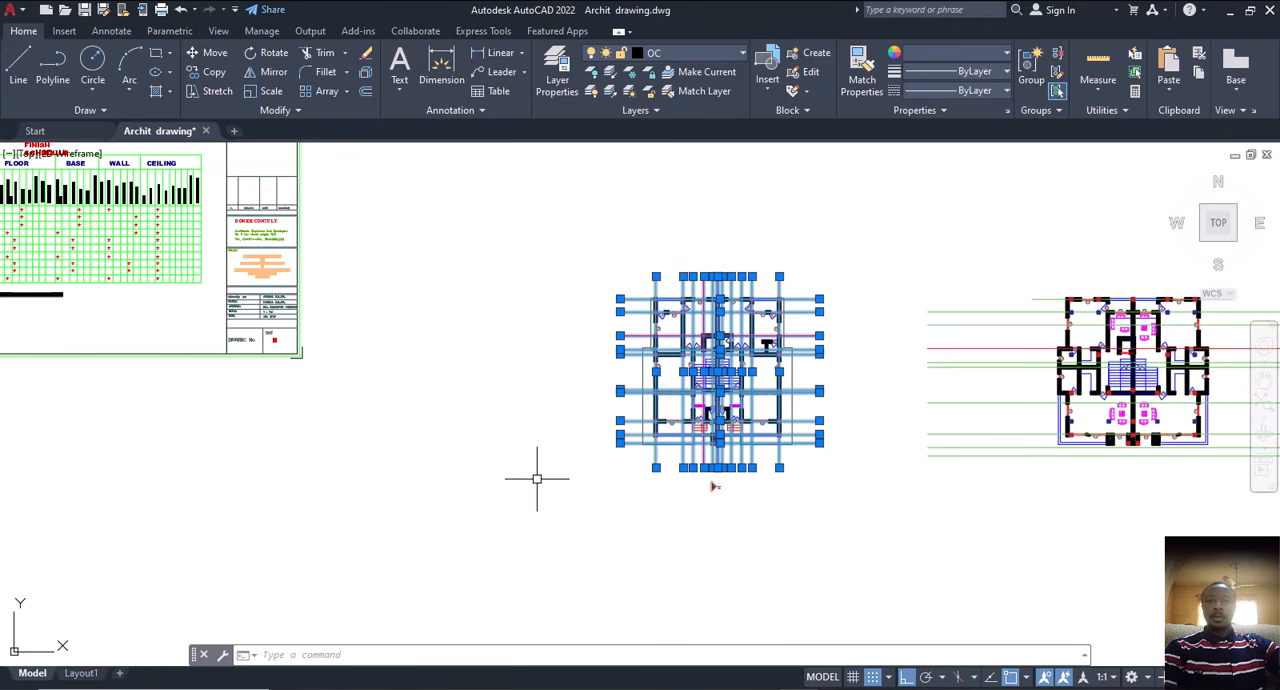
{"action": "left_click", "coordinate": [714, 52]}
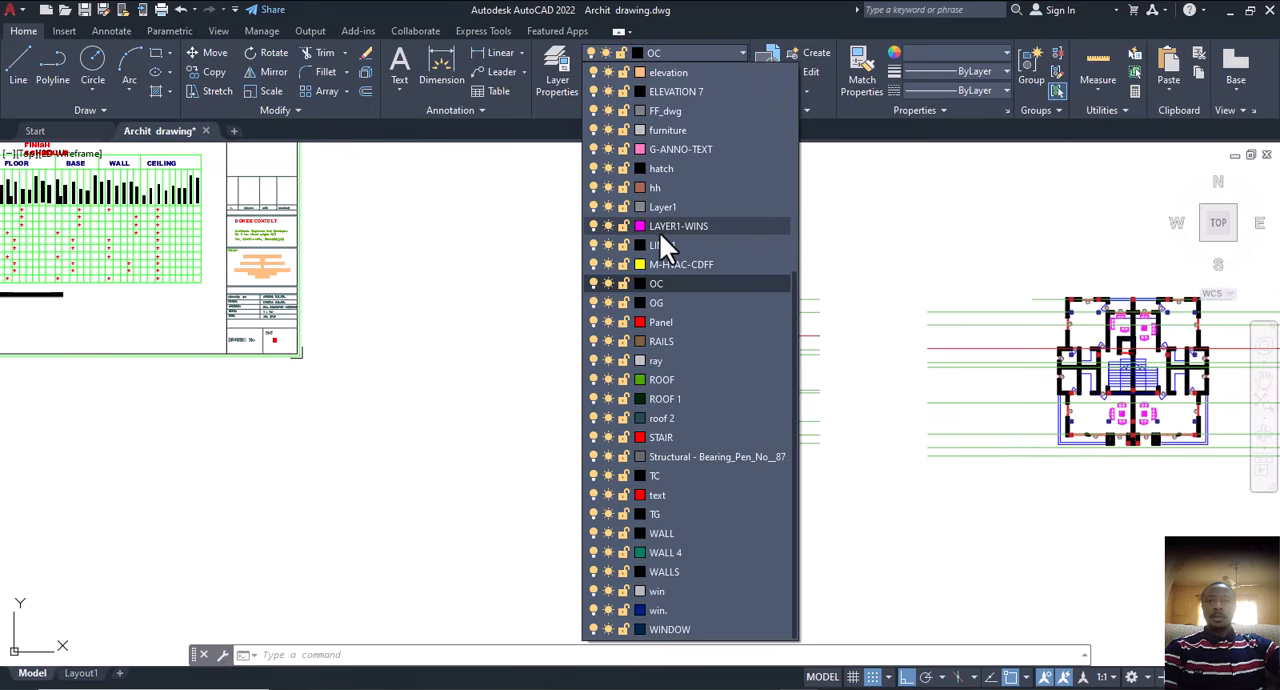
{"action": "left_click", "coordinate": [658, 512]}
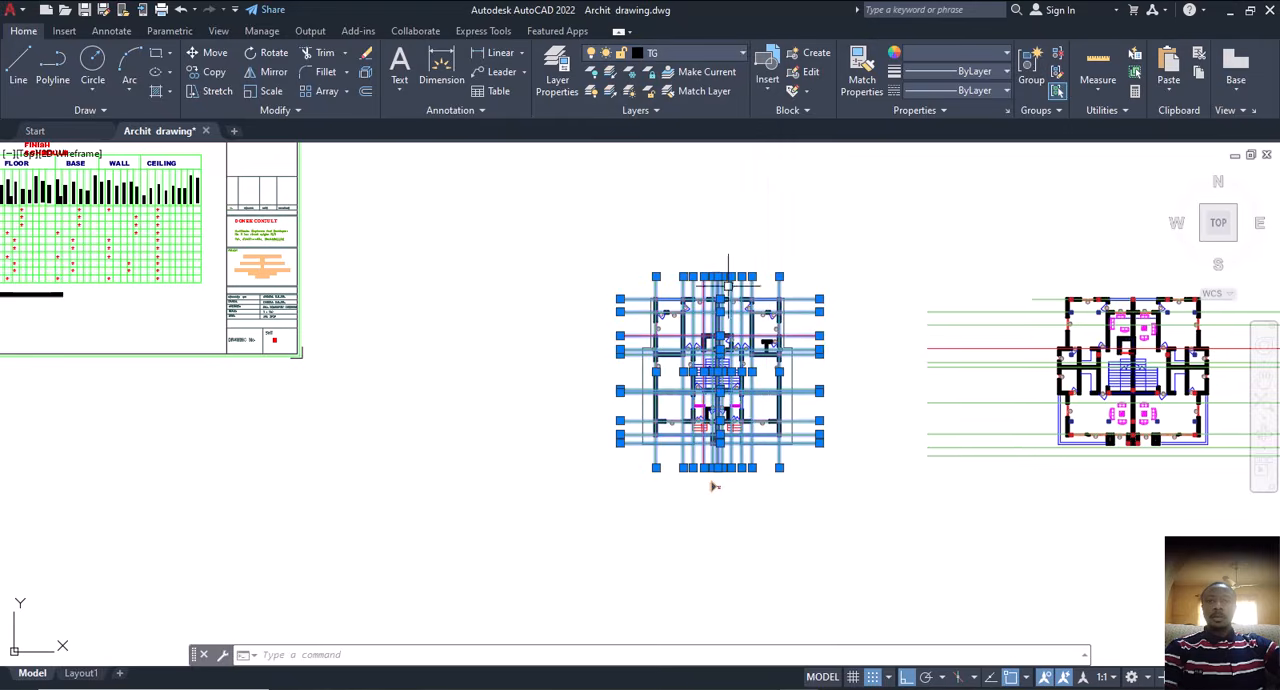
{"action": "left_click", "coordinate": [681, 266]}
{"action": "key", "text": "Escape"}
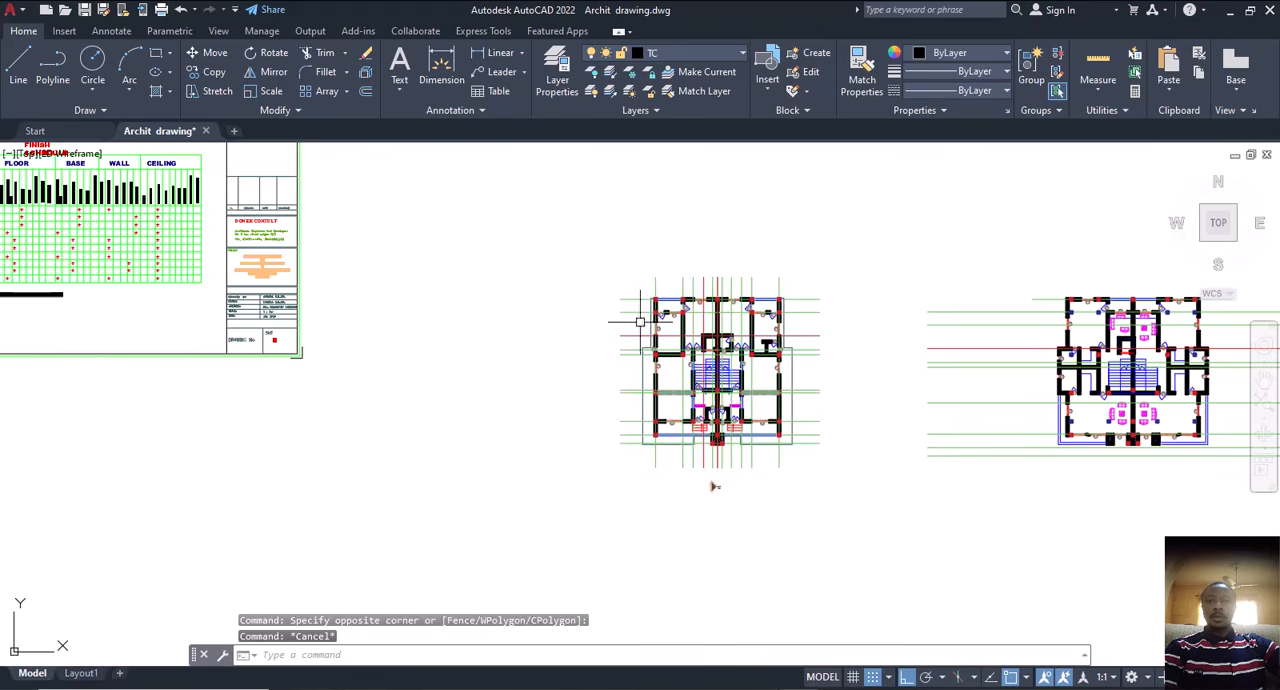
Step: Select every column similar to the corner column across both floor plans and move them to the TC layer
{"action": "scroll", "coordinate": [640, 321], "scroll_direction": "up", "scroll_amount": 8}
{"action": "left_click", "coordinate": [681, 224]}
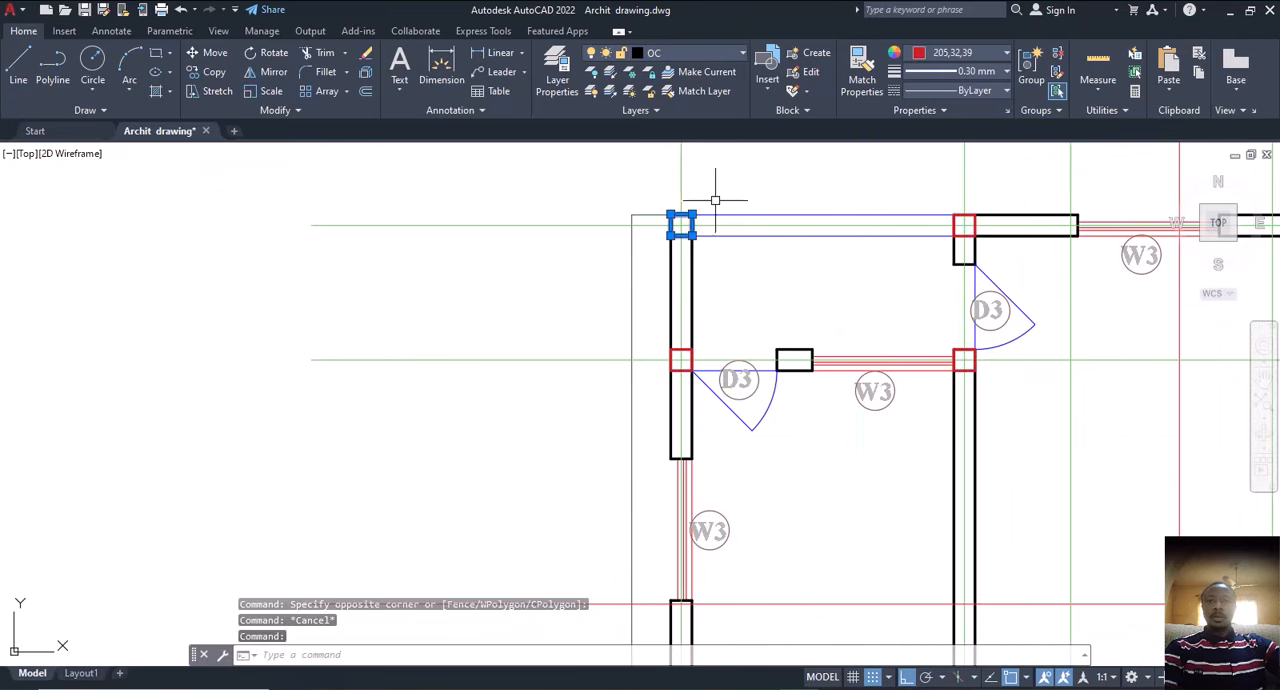
{"action": "right_click", "coordinate": [715, 200]}
{"action": "left_click", "coordinate": [773, 476]}
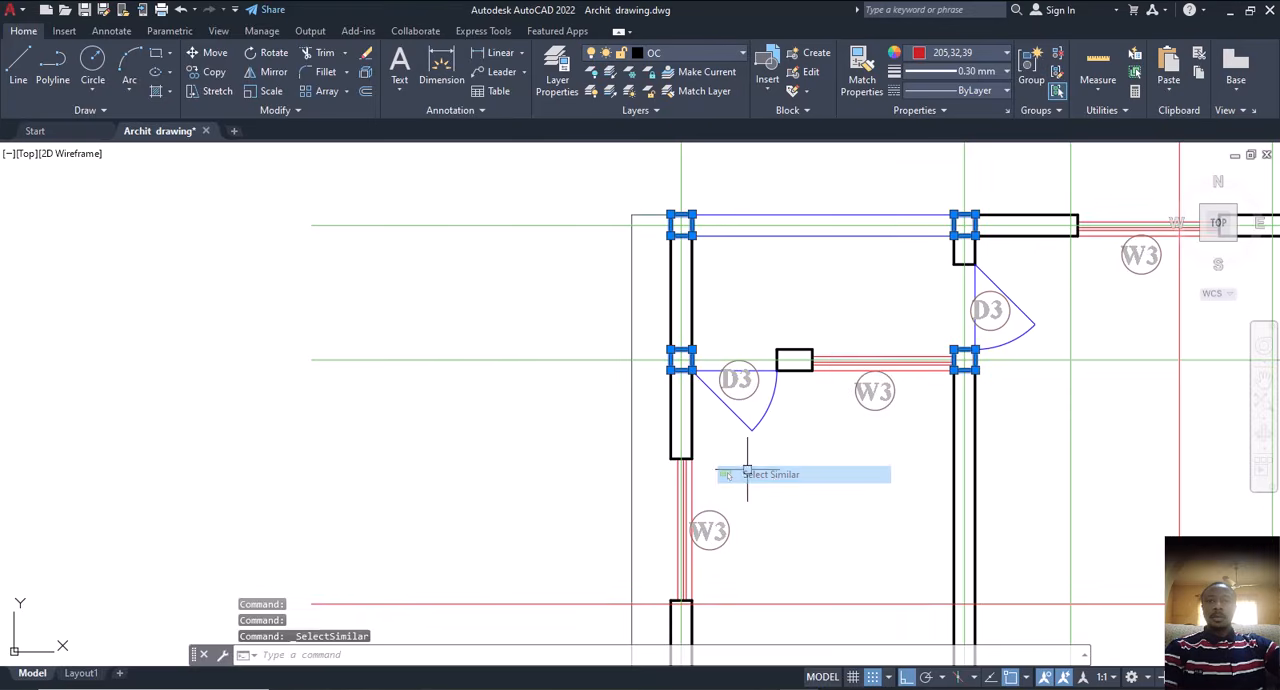
{"action": "scroll", "coordinate": [657, 403], "scroll_direction": "down", "scroll_amount": 10}
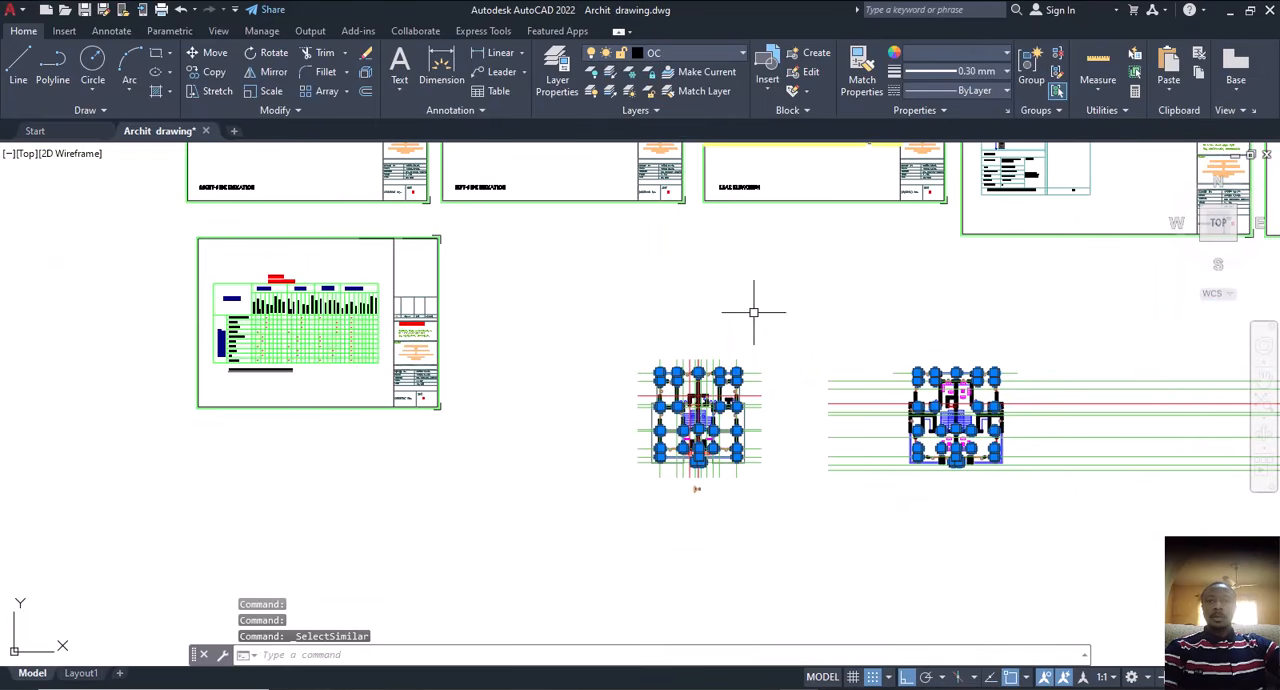
{"action": "left_click", "coordinate": [702, 55]}
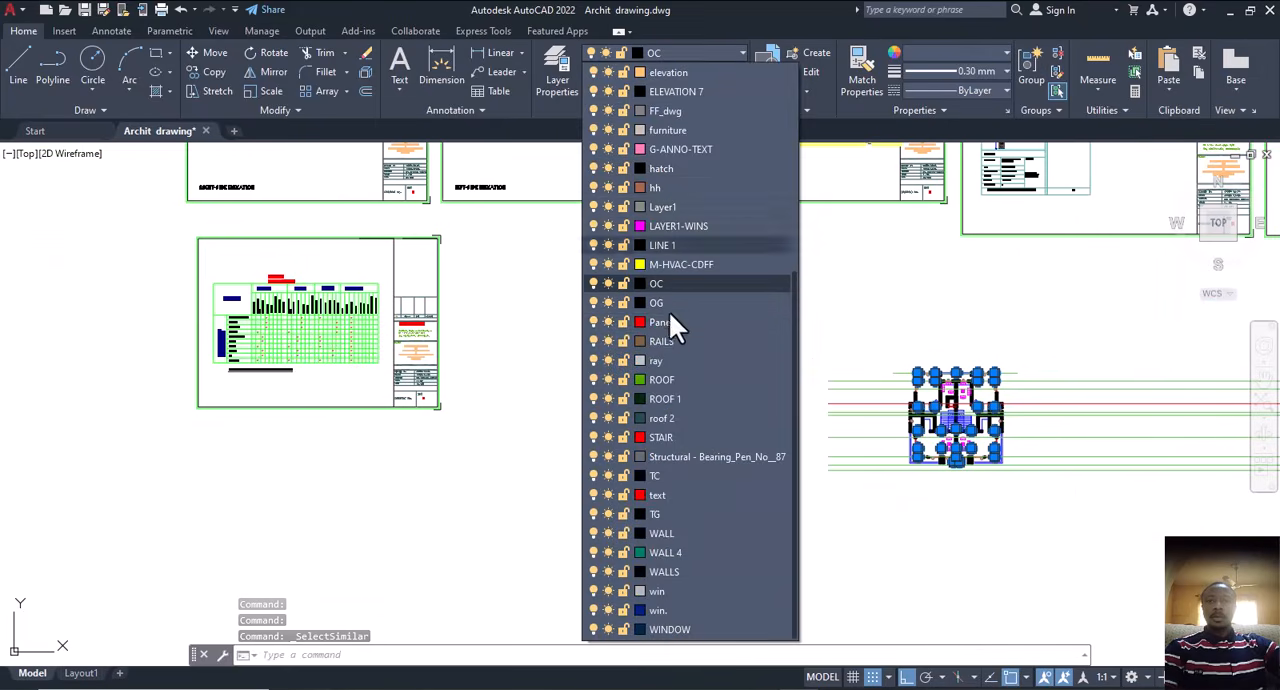
{"action": "left_click", "coordinate": [662, 477]}
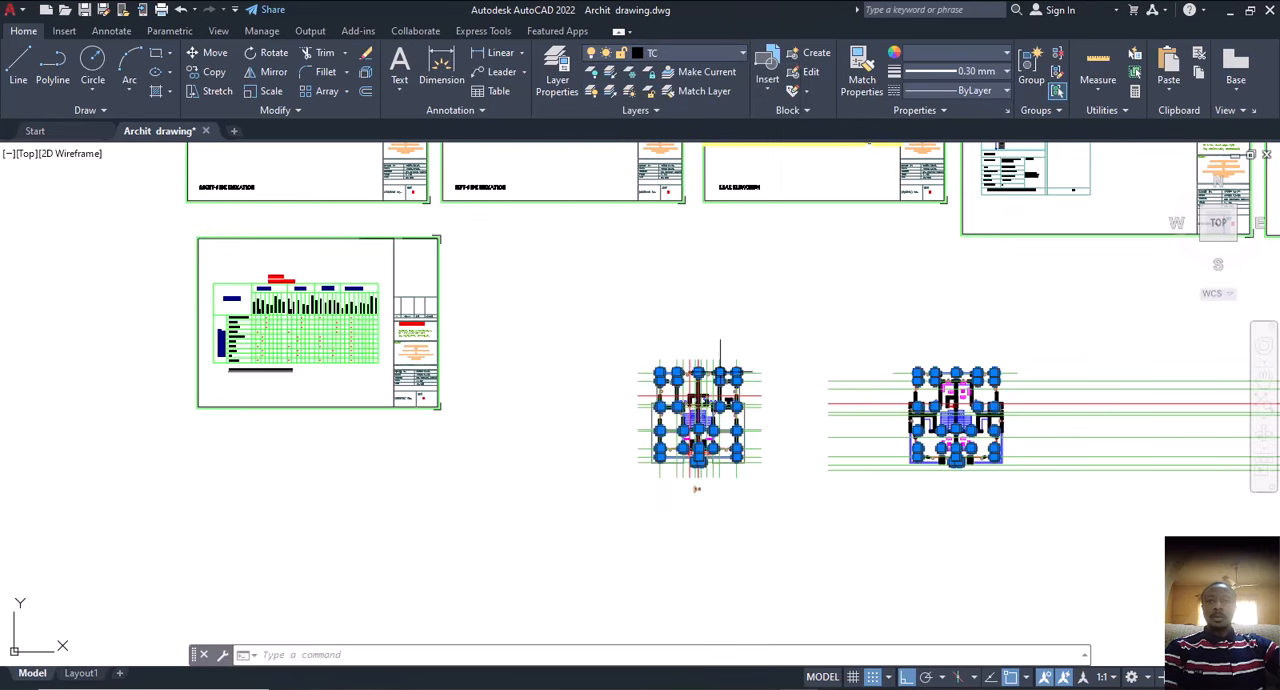
{"action": "scroll", "coordinate": [700, 440], "scroll_direction": "up", "scroll_amount": 2}
{"action": "scroll", "coordinate": [675, 406], "scroll_direction": "up", "scroll_amount": 4}
{"action": "key", "text": "Escape"}
{"action": "key", "text": "Escape"}
{"action": "key", "text": "Escape"}
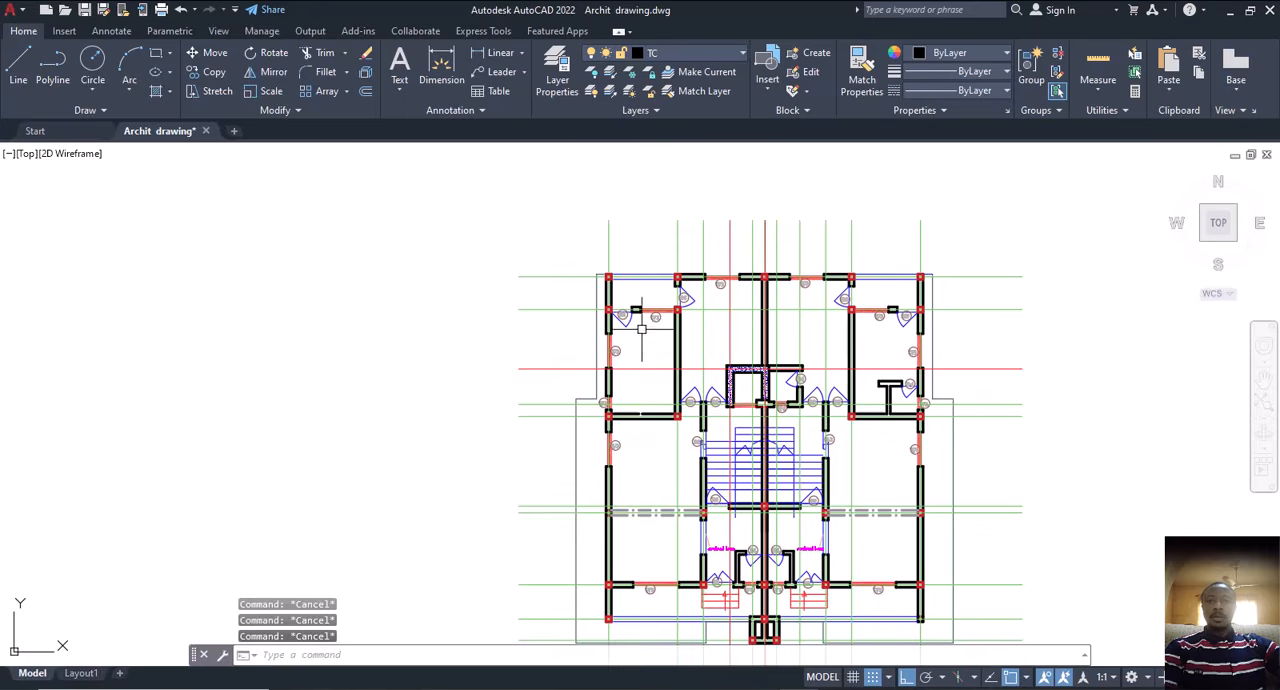
Step: Select the entire floor plan nearest the finish schedule, including its centre lines, and start the Write Block command on it
{"action": "scroll", "coordinate": [737, 243], "scroll_direction": "down", "scroll_amount": 3}
{"action": "left_click", "coordinate": [777, 206]}
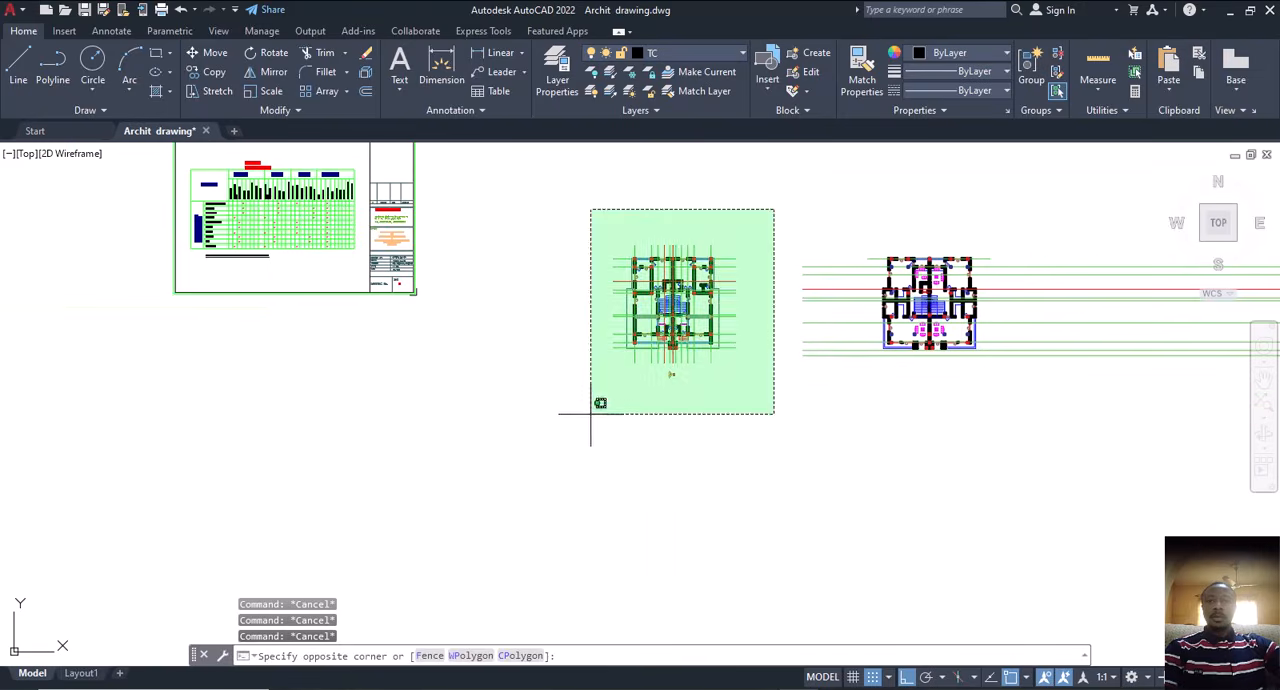
{"action": "left_click", "coordinate": [567, 410]}
{"action": "left_click", "coordinate": [746, 211]}
{"action": "left_click", "coordinate": [567, 423]}
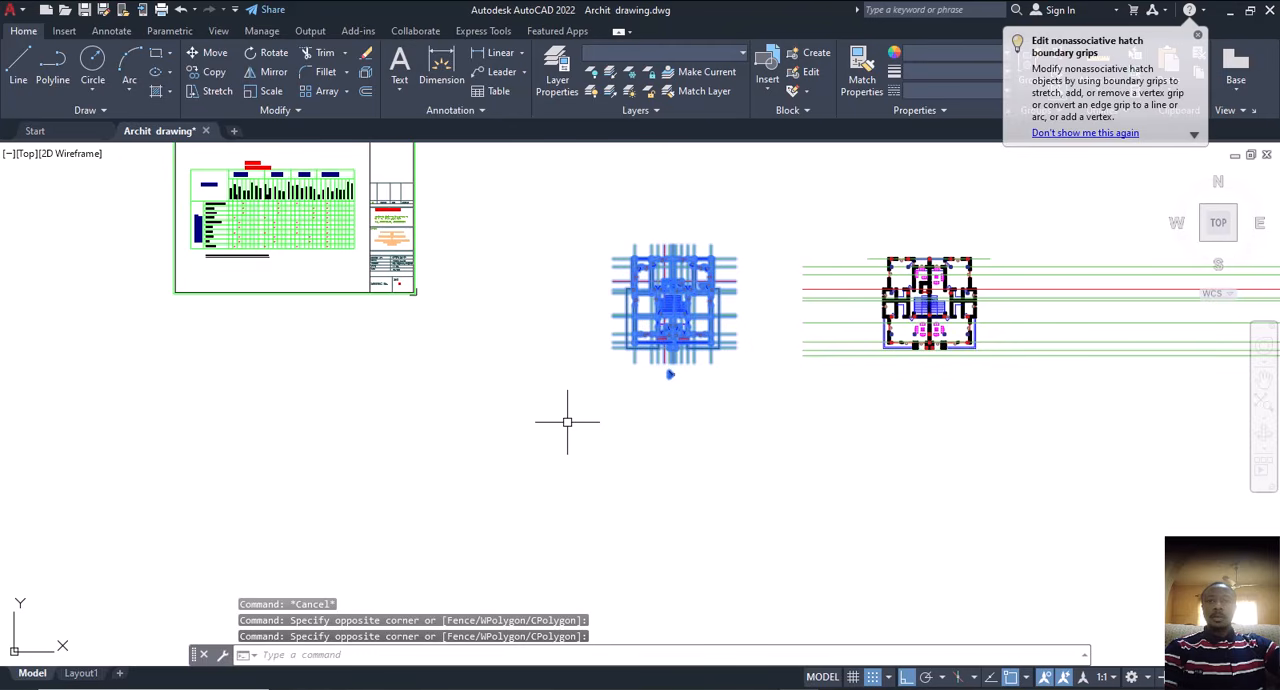
{"action": "type", "text": "w"}
{"action": "key", "text": "Return"}
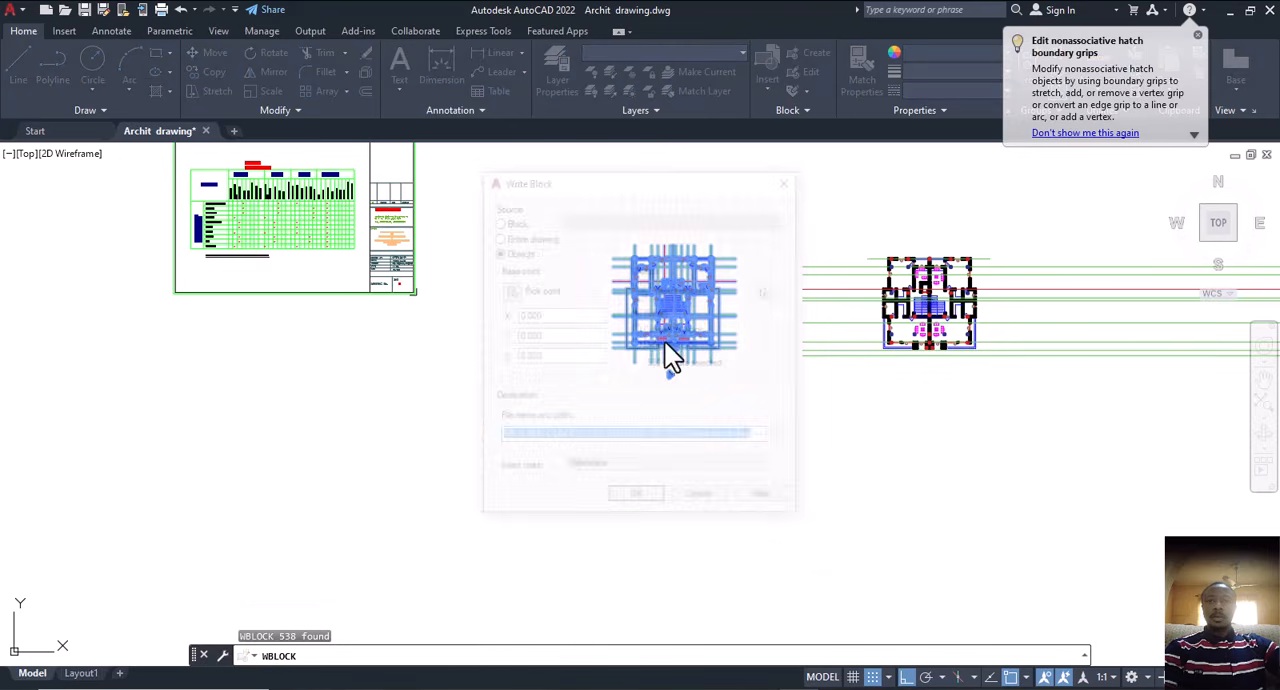
Step: Set the block's destination to the FOR T folder with file name ARCH B in AutoCAD 2018 DXF format
{"action": "left_click", "coordinate": [782, 440]}
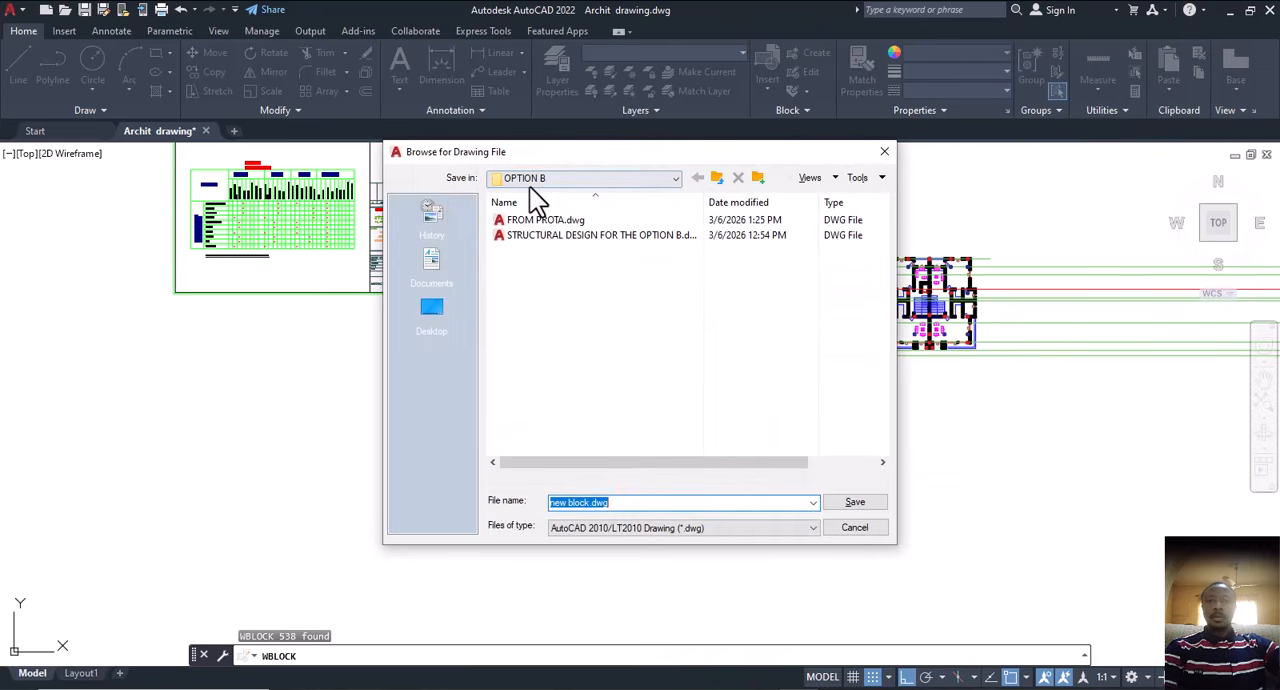
{"action": "left_click", "coordinate": [581, 178]}
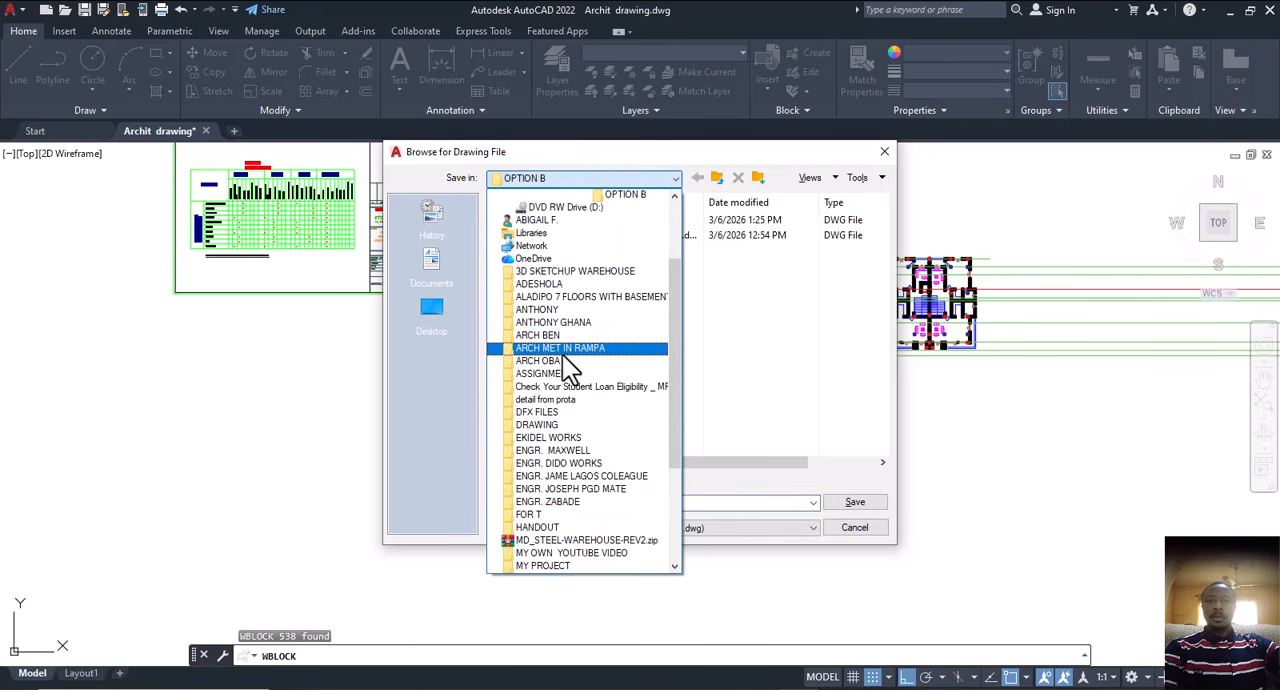
{"action": "left_click", "coordinate": [537, 516]}
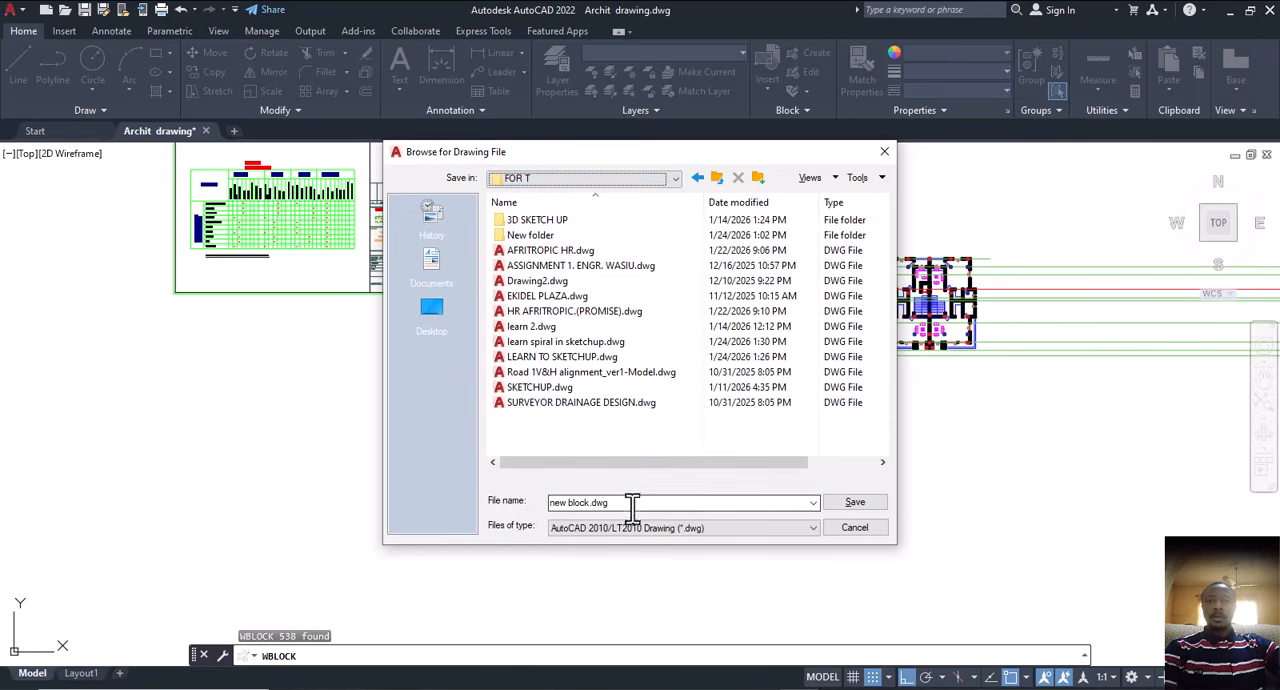
{"action": "left_click", "coordinate": [623, 502]}
{"action": "type", "text": "ARCH B"}
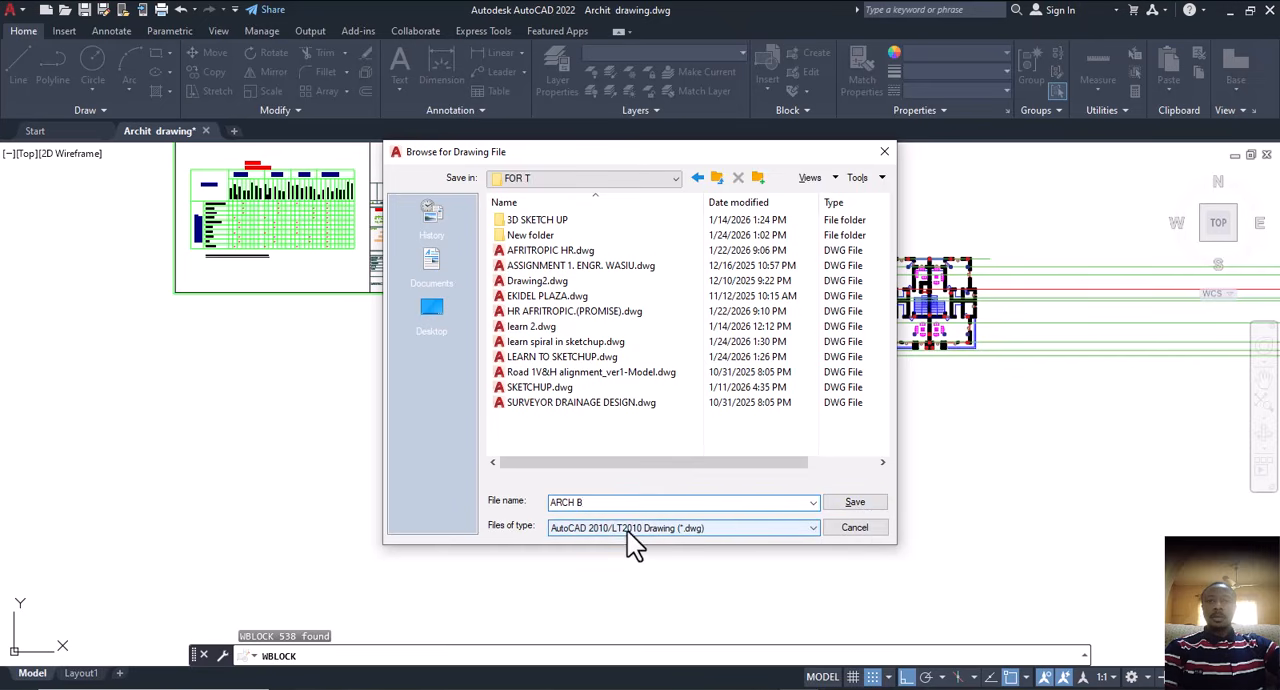
{"action": "left_click", "coordinate": [750, 532]}
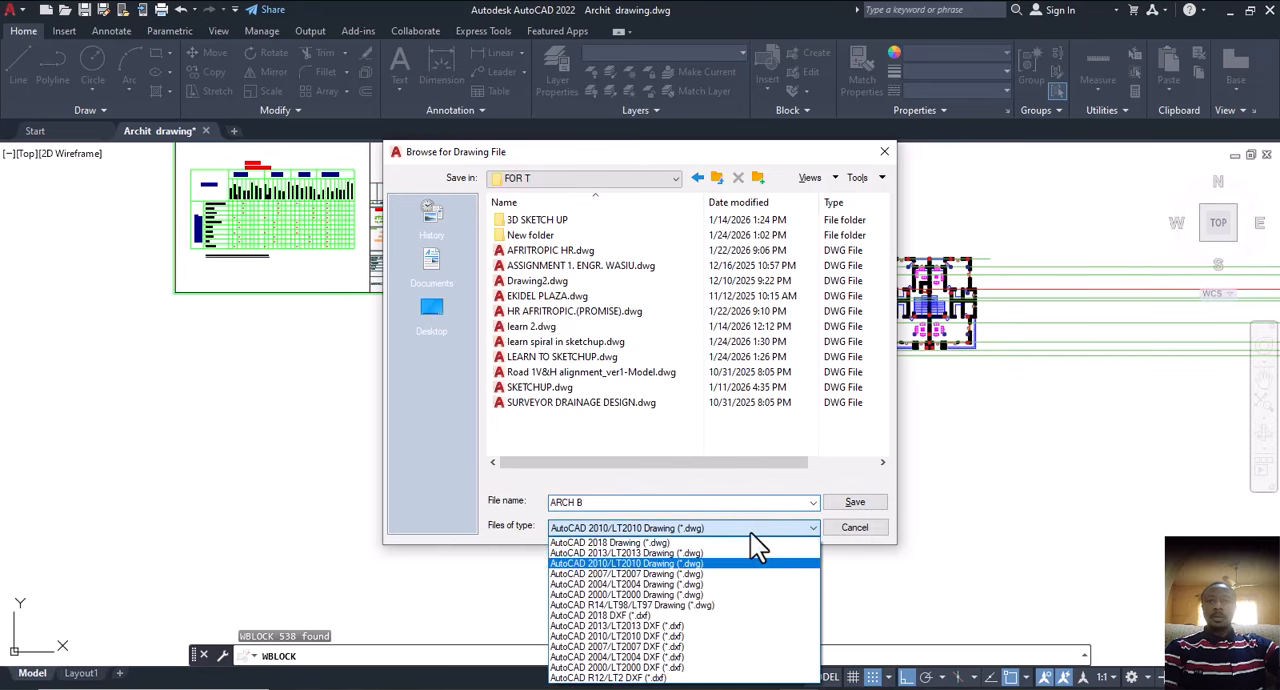
{"action": "left_click", "coordinate": [645, 616]}
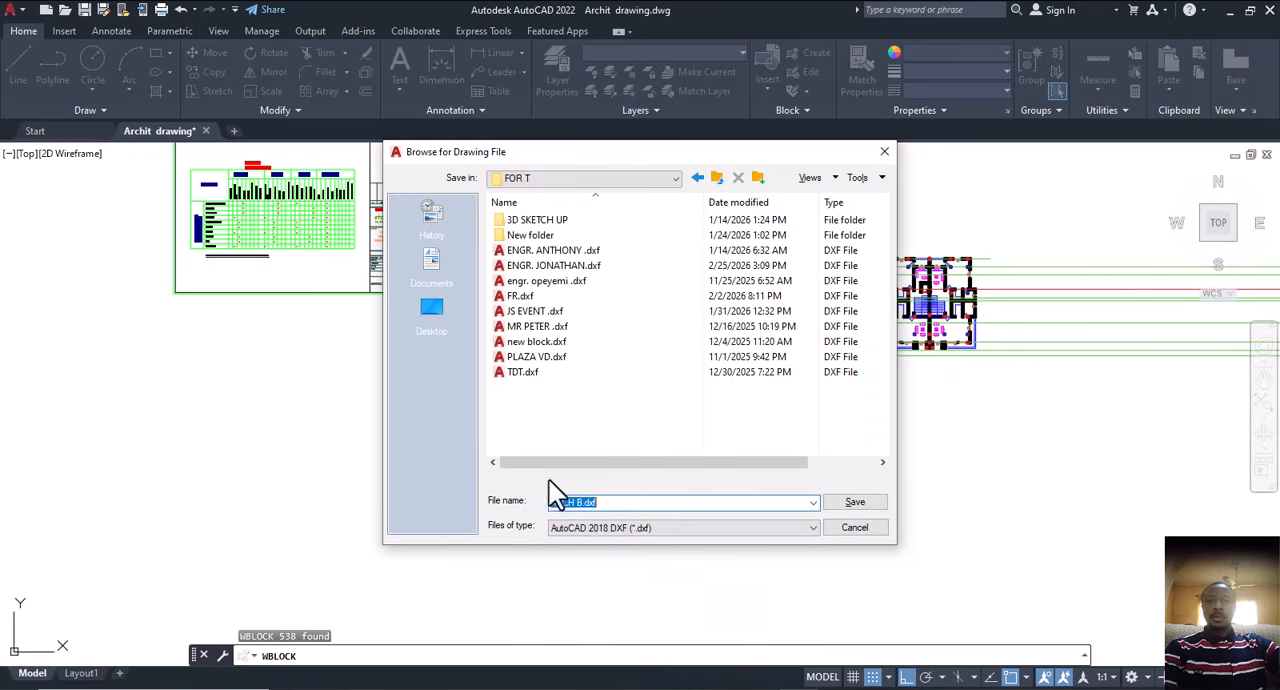
{"action": "left_click", "coordinate": [846, 502]}
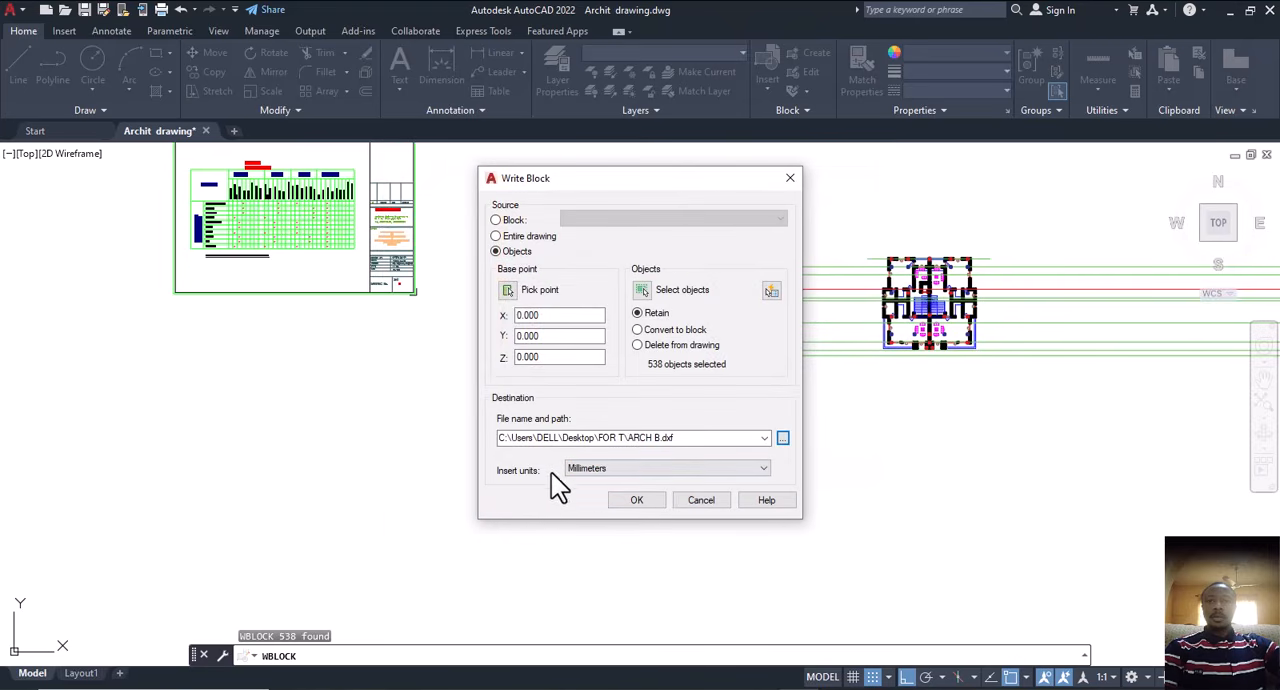
Step: Choose Millimeters as the insert units and write the block to the DXF file
{"action": "left_click", "coordinate": [625, 470]}
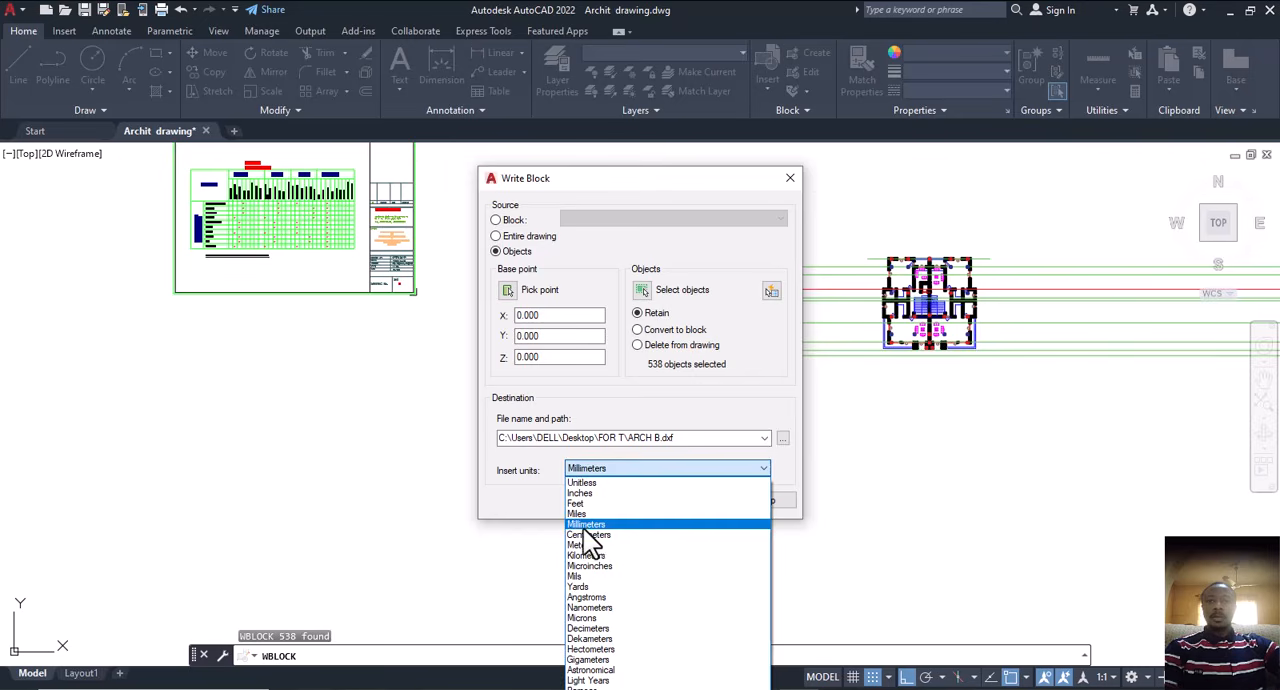
{"action": "left_click", "coordinate": [585, 525]}
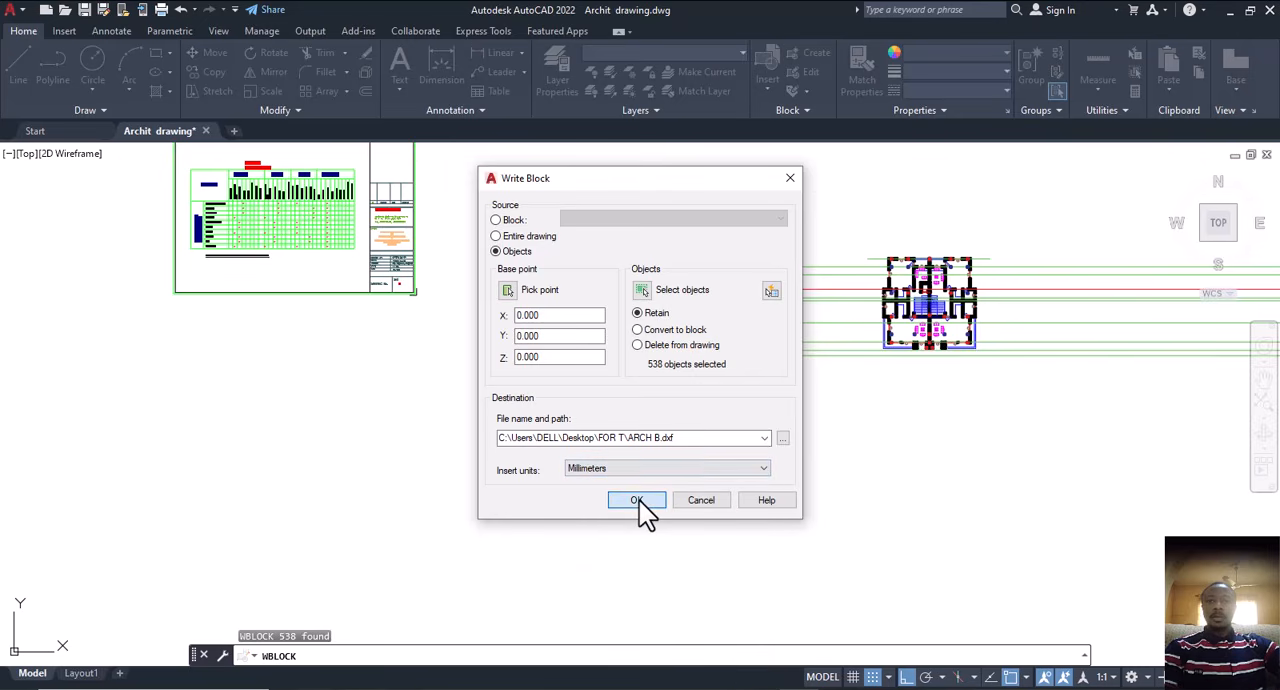
{"action": "left_click", "coordinate": [639, 500]}
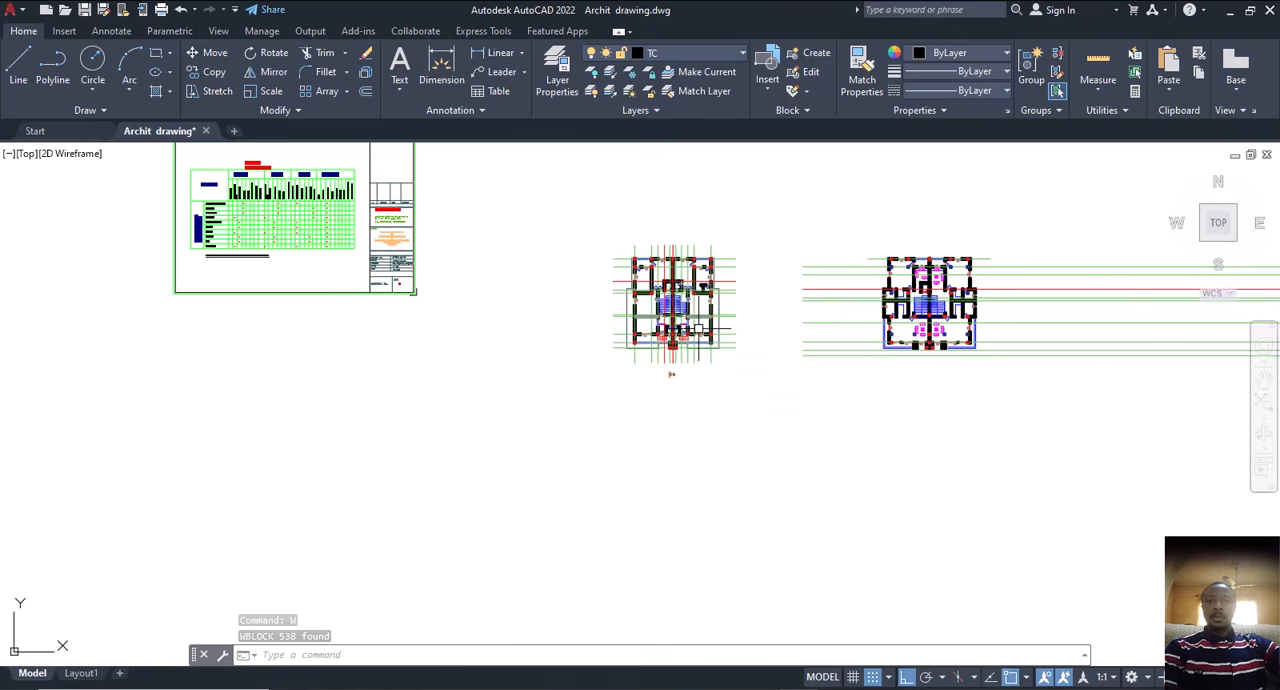
Step: Examine the overall column and centre line layout of the exported floor plan and the neighbouring furnished plan
{"action": "scroll", "coordinate": [700, 330], "scroll_direction": "up", "scroll_amount": 2}
{"action": "mouse_move", "coordinate": [729, 403]}
{"action": "middle_mouse_down"}
{"action": "mouse_move", "coordinate": [628, 427]}
{"action": "mouse_move", "coordinate": [660, 412]}
{"action": "mouse_move", "coordinate": [686, 425]}
{"action": "middle_mouse_up"}
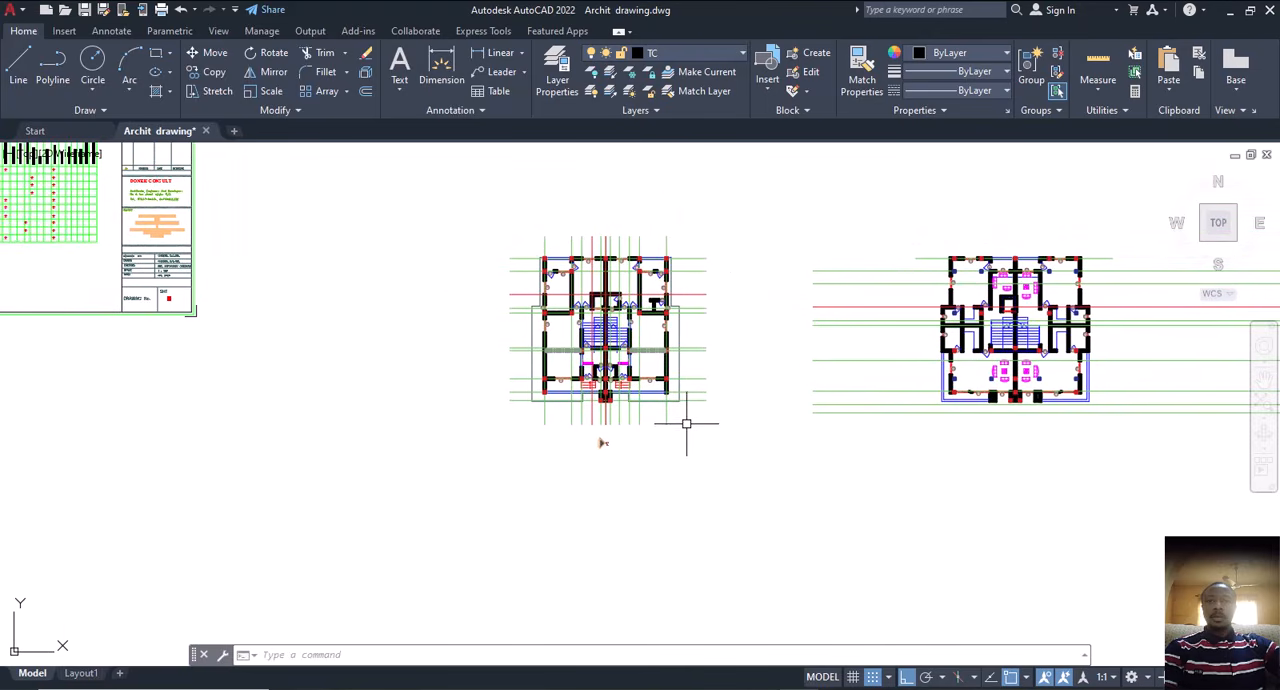
{"action": "scroll", "coordinate": [620, 332], "scroll_direction": "up", "scroll_amount": 2}
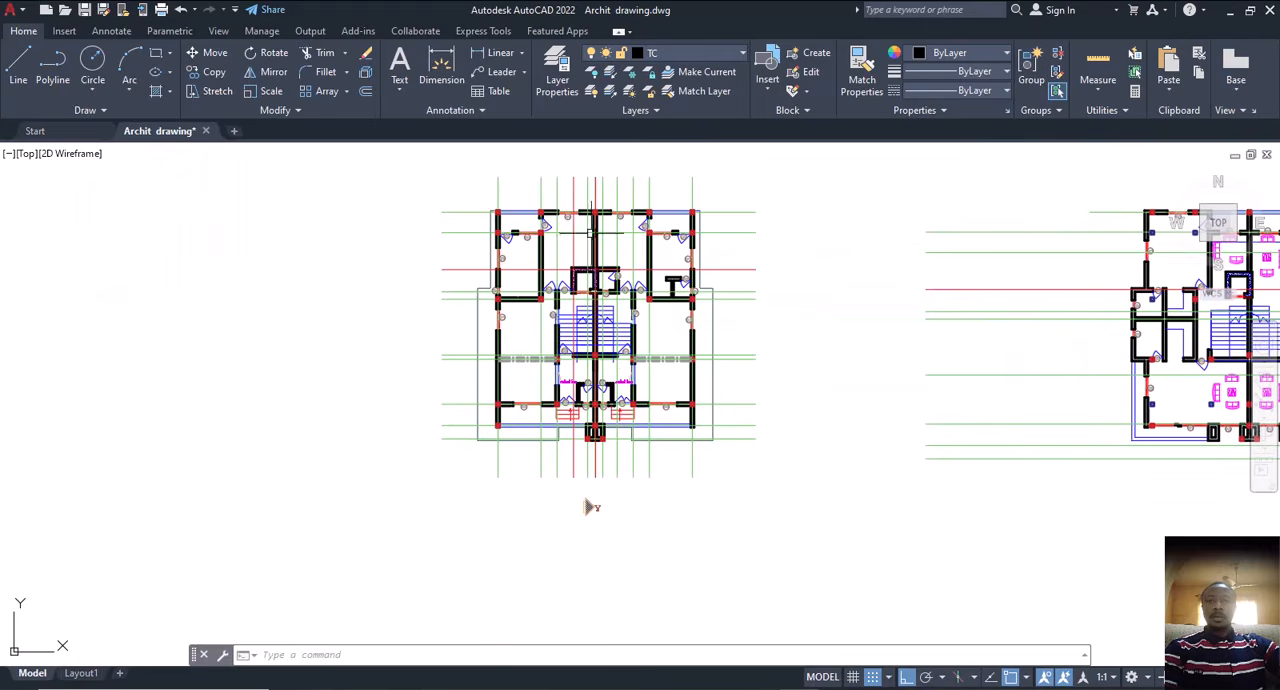
{"action": "scroll", "coordinate": [533, 413], "scroll_direction": "down", "scroll_amount": 3}
{"action": "scroll", "coordinate": [824, 366], "scroll_direction": "up", "scroll_amount": 3}
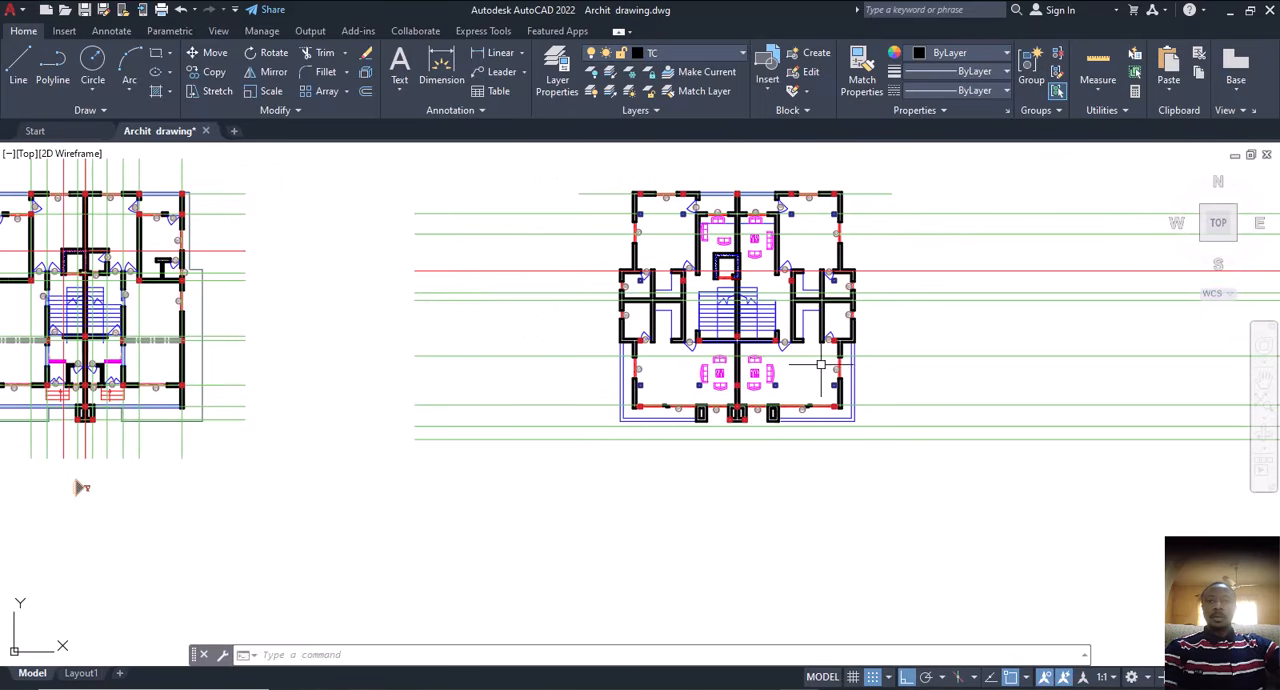
{"action": "middle_click_drag", "start_coordinate": [750, 381], "coordinate": [858, 393]}
{"action": "scroll", "coordinate": [832, 432], "scroll_direction": "down", "scroll_amount": 3}
{"action": "middle_click_drag", "start_coordinate": [658, 438], "coordinate": [697, 428]}
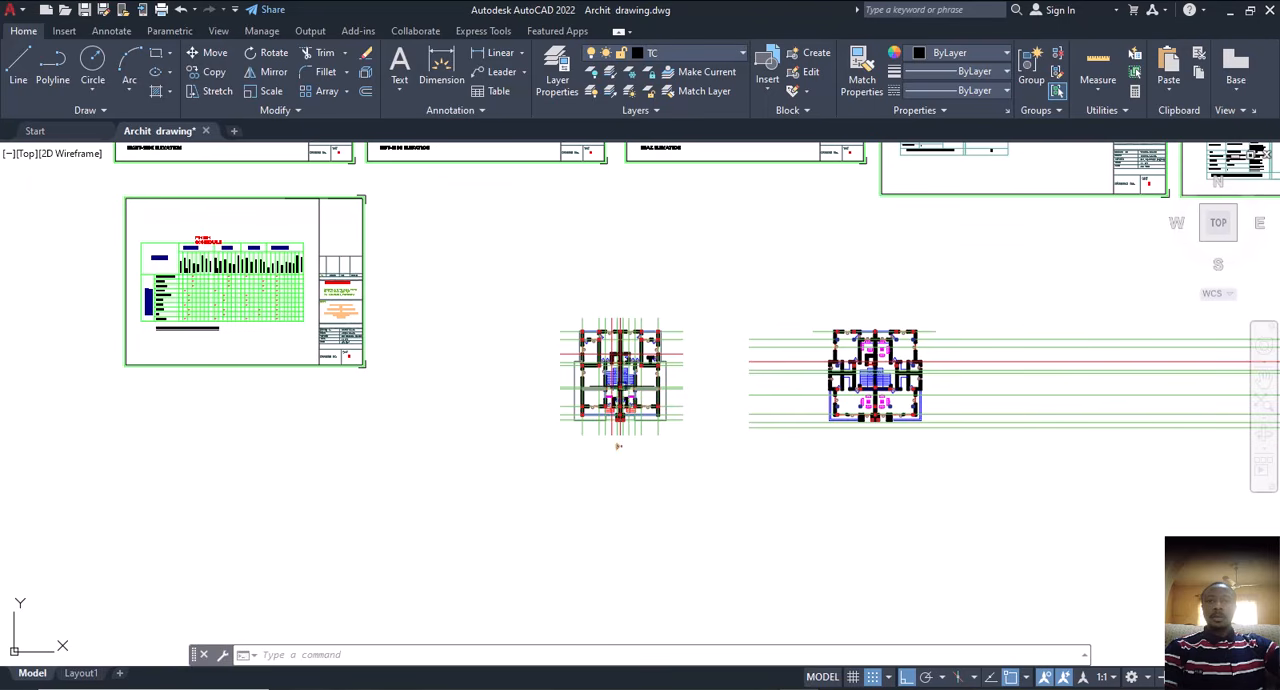
Step: Examine the free-standing columns, wall columns and horizontal centre lines in the lounges and rooms of the furnished floor plan
{"action": "scroll", "coordinate": [618, 446], "scroll_direction": "up", "scroll_amount": 2}
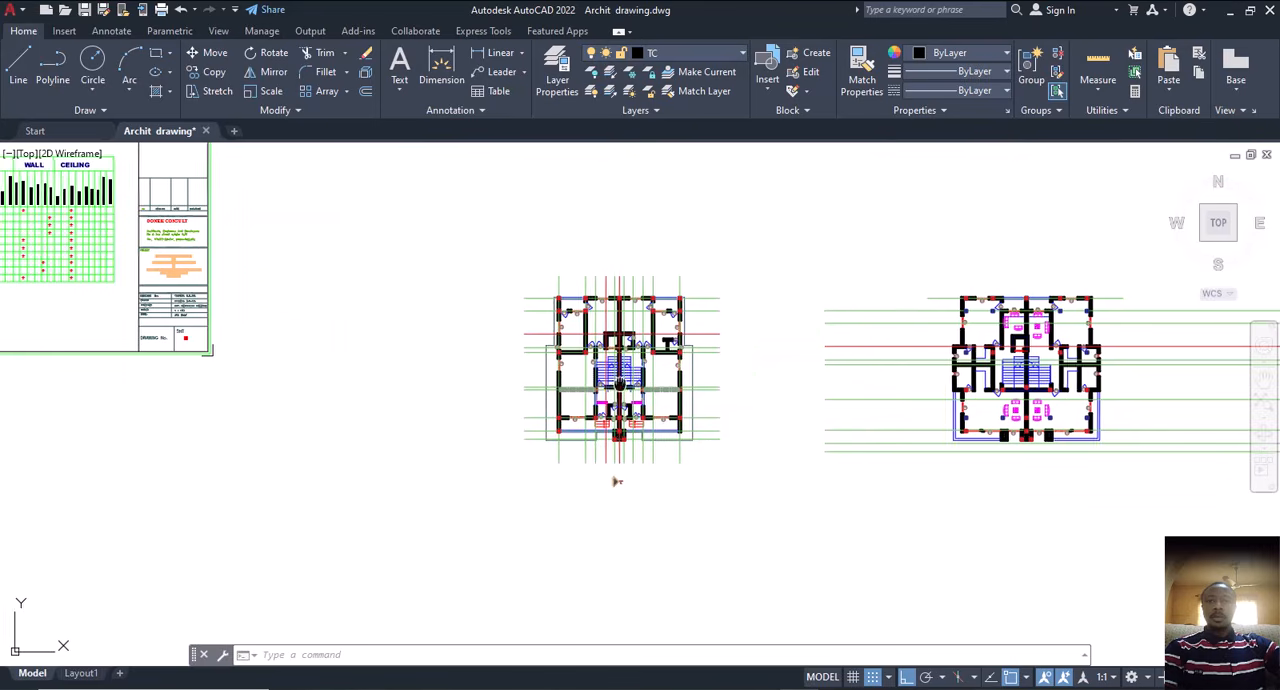
{"action": "scroll", "coordinate": [637, 490], "scroll_direction": "up", "scroll_amount": 1}
{"action": "scroll", "coordinate": [1010, 410], "scroll_direction": "up", "scroll_amount": 5}
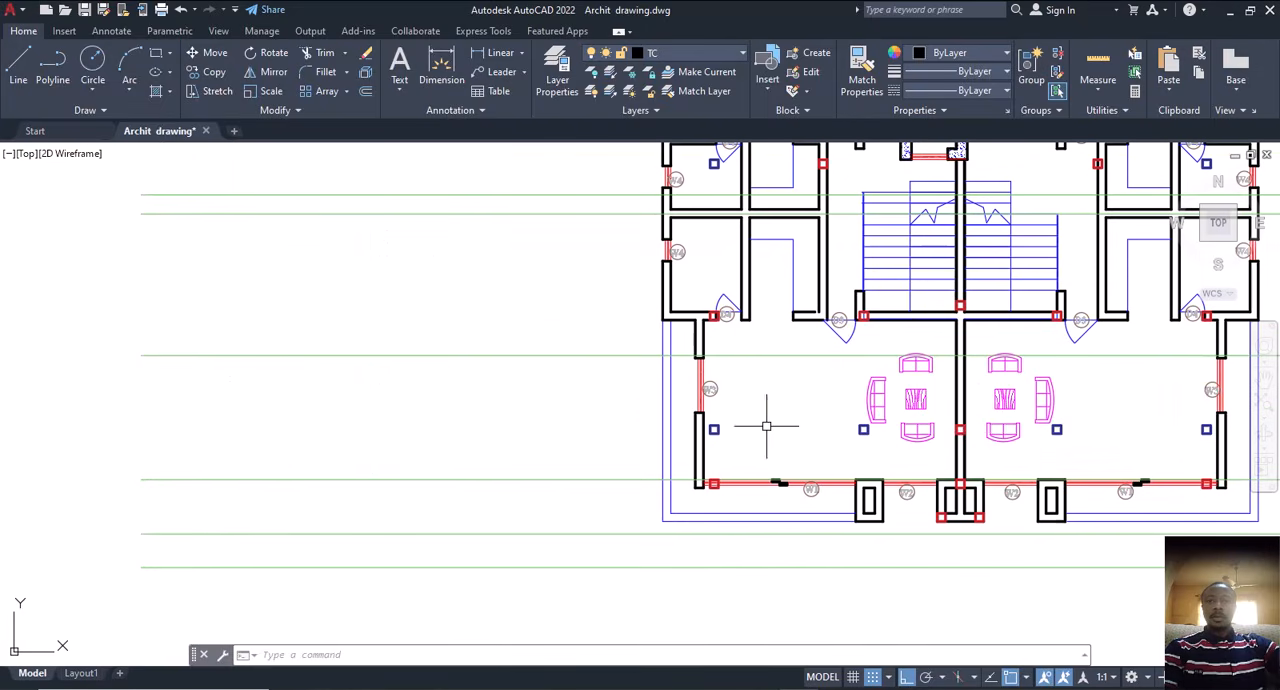
{"action": "scroll", "coordinate": [655, 480], "scroll_direction": "down", "scroll_amount": 4}
{"action": "scroll", "coordinate": [854, 290], "scroll_direction": "up", "scroll_amount": 4}
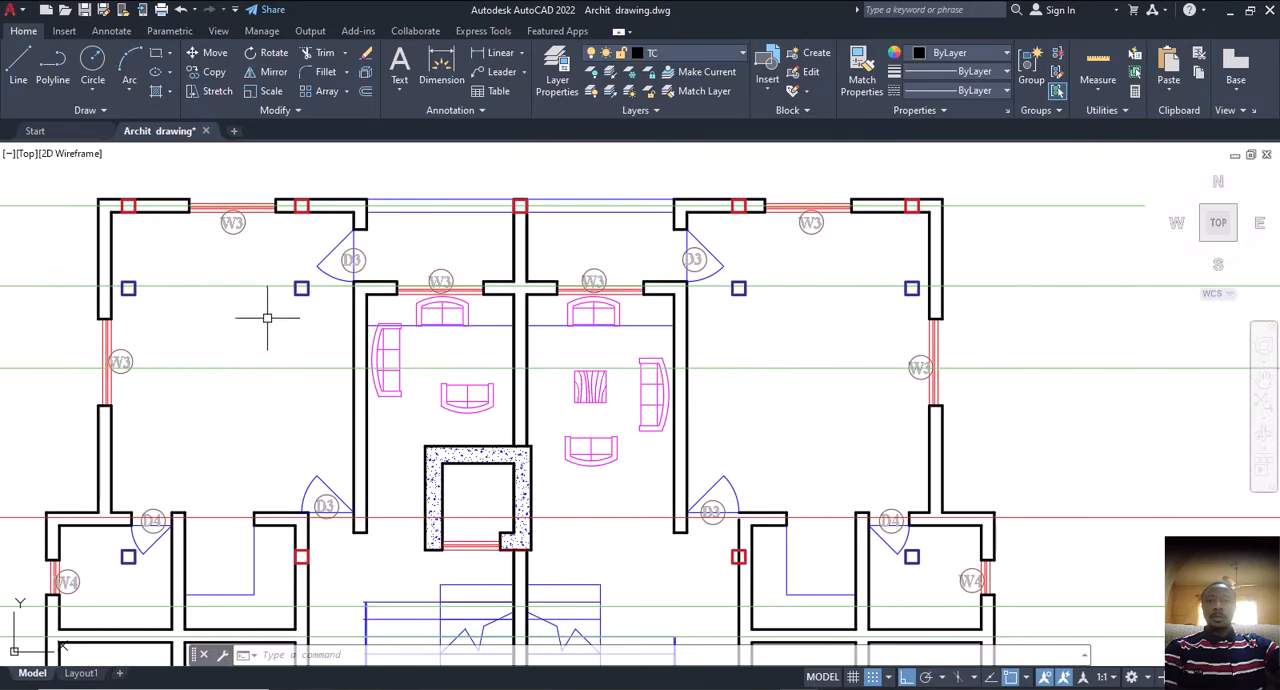
{"action": "scroll", "coordinate": [266, 317], "scroll_direction": "down", "scroll_amount": 4}
{"action": "mouse_move", "coordinate": [502, 369]}
{"action": "middle_mouse_down"}
{"action": "mouse_move", "coordinate": [550, 360]}
{"action": "mouse_move", "coordinate": [617, 412]}
{"action": "middle_mouse_up"}
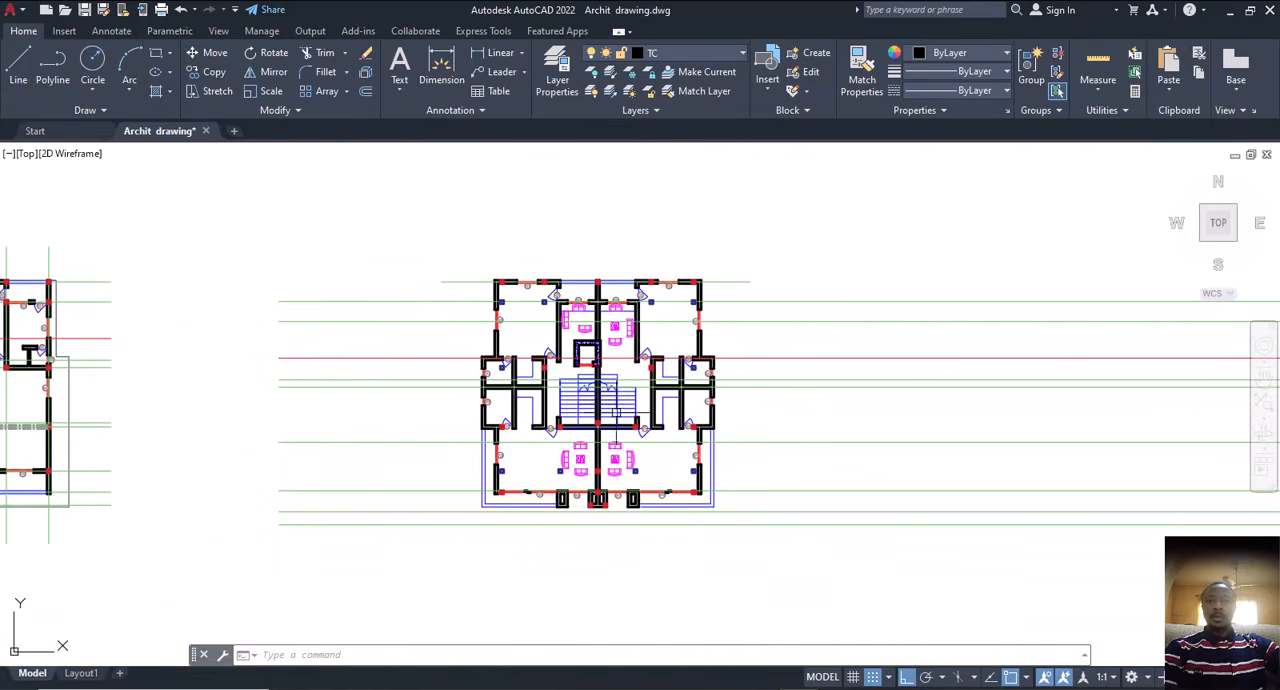
{"action": "middle_click_drag", "start_coordinate": [497, 421], "coordinate": [627, 418]}
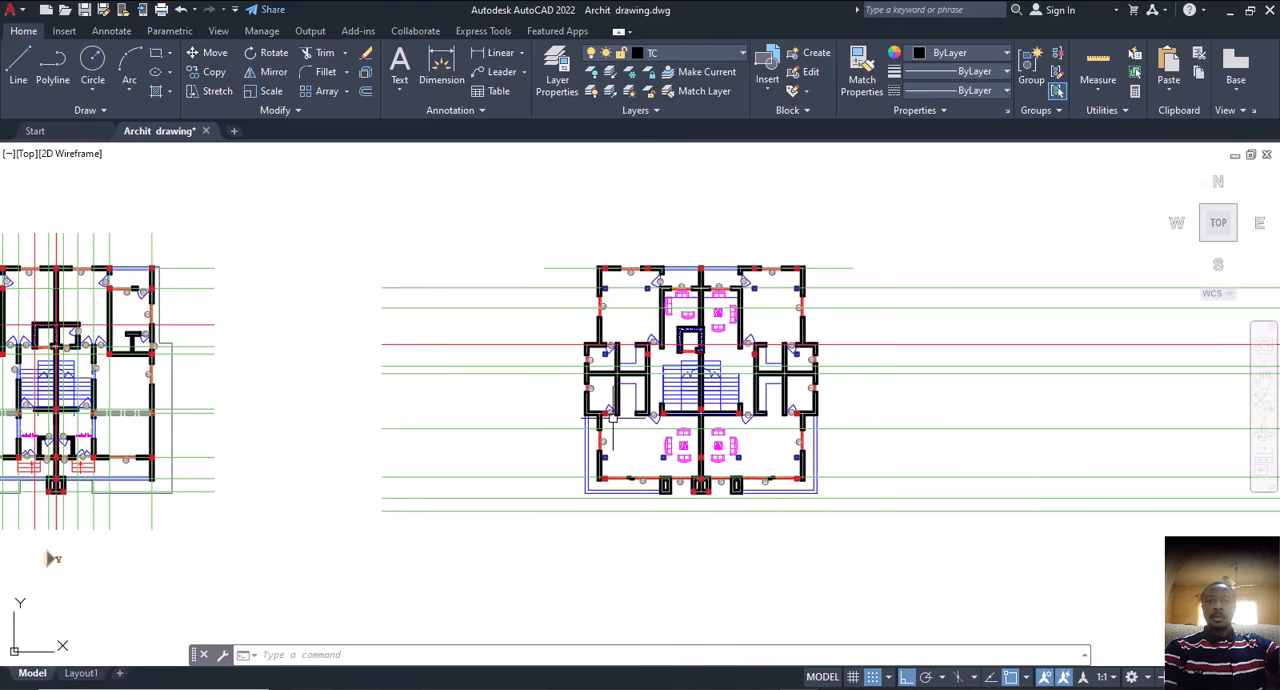
{"action": "scroll", "coordinate": [613, 418], "scroll_direction": "up", "scroll_amount": 5}
{"action": "scroll", "coordinate": [642, 455], "scroll_direction": "down", "scroll_amount": 3}
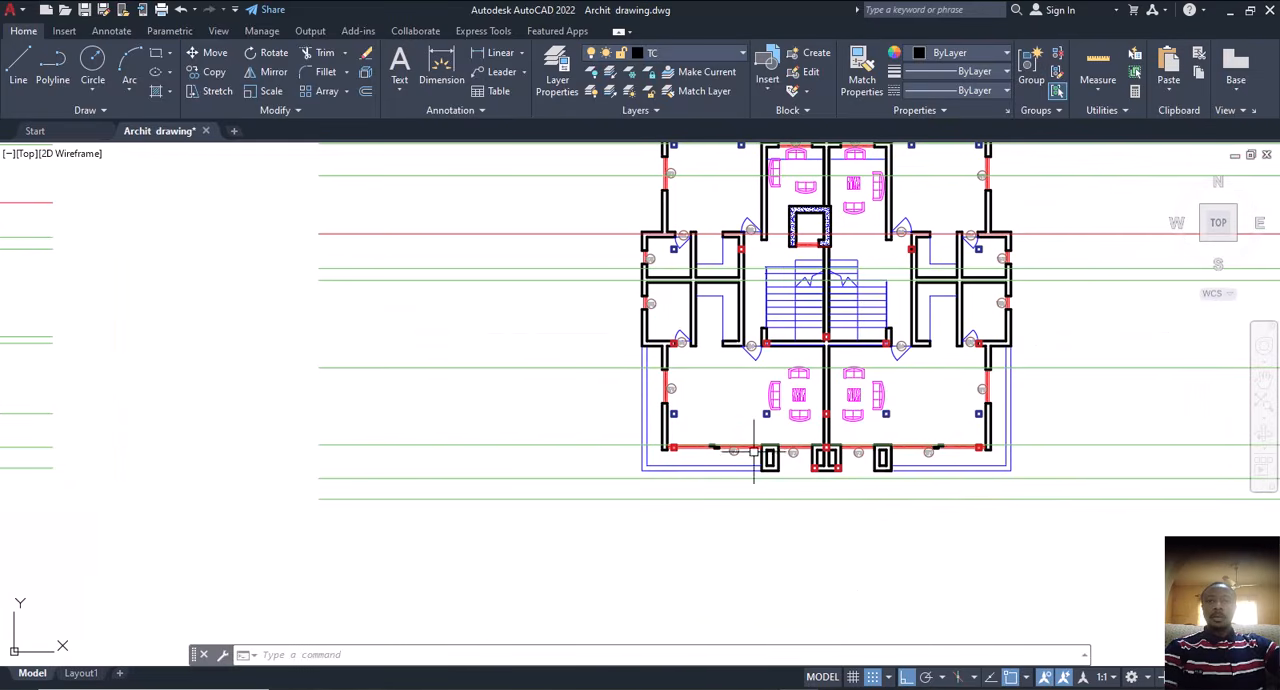
{"action": "scroll", "coordinate": [724, 490], "scroll_direction": "down", "scroll_amount": 2}
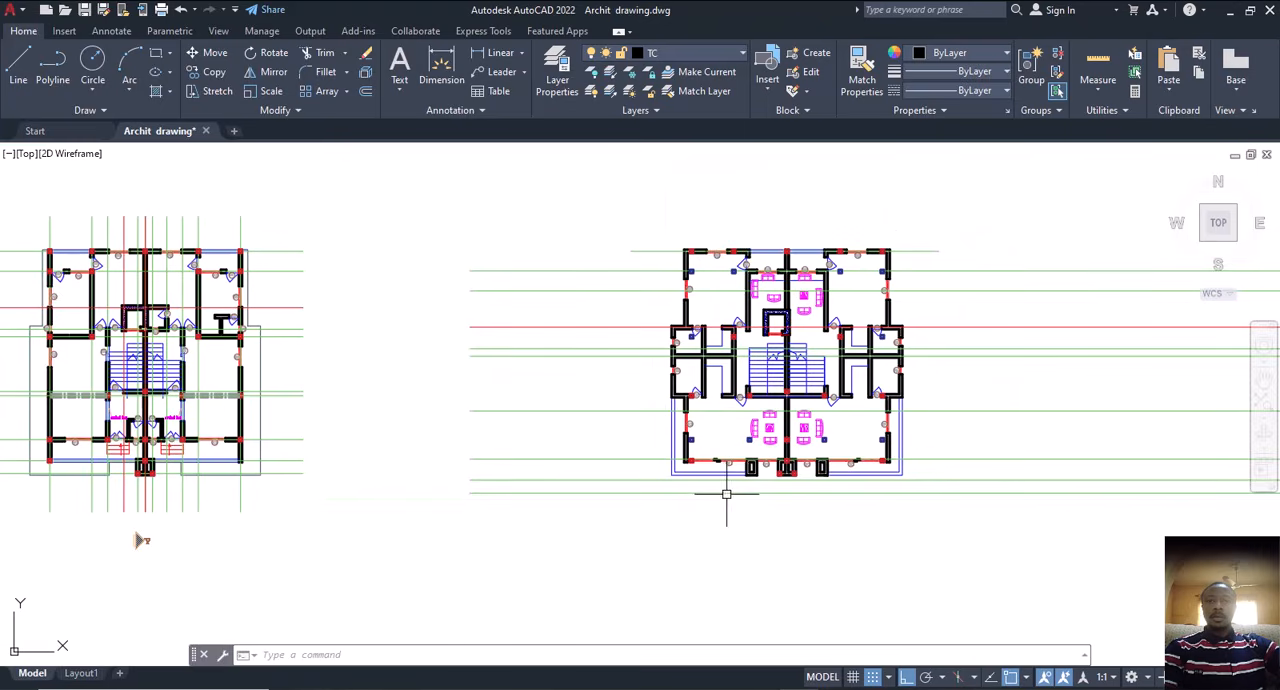
{"action": "scroll", "coordinate": [743, 444], "scroll_direction": "up", "scroll_amount": 6}
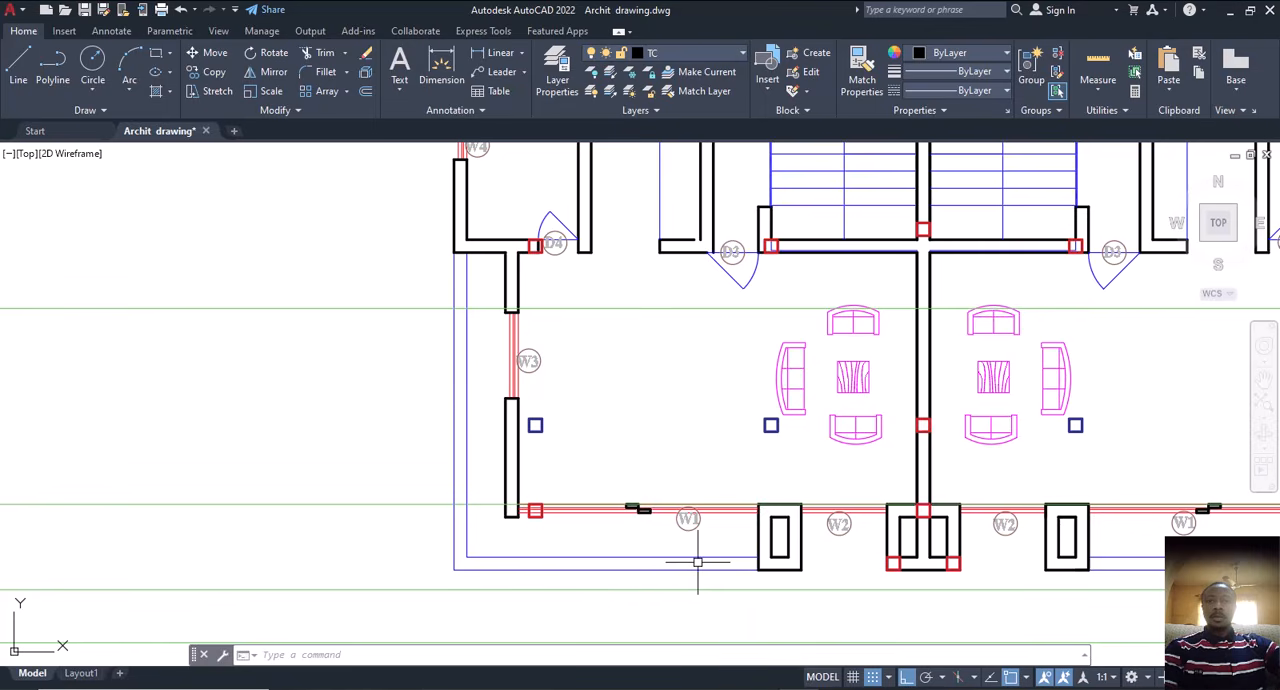
{"action": "scroll", "coordinate": [700, 565], "scroll_direction": "down", "scroll_amount": 4}
{"action": "scroll", "coordinate": [684, 555], "scroll_direction": "down", "scroll_amount": 4}
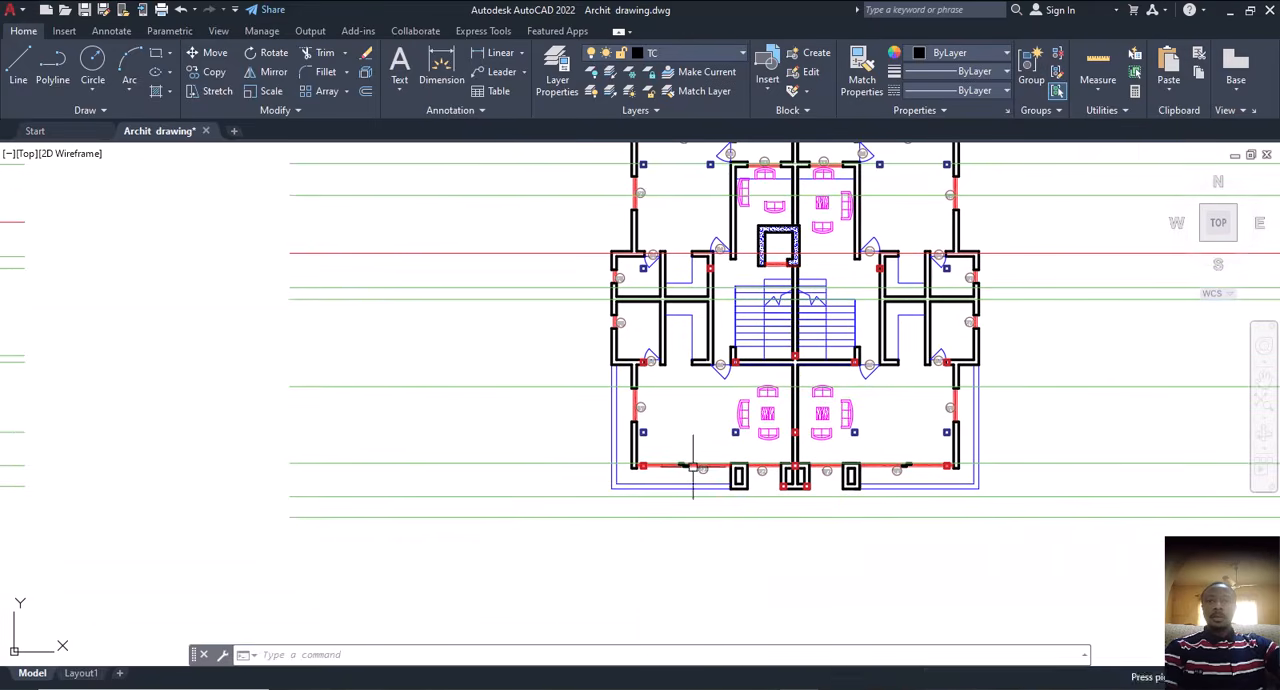
{"action": "mouse_move", "coordinate": [480, 481]}
{"action": "middle_mouse_down"}
{"action": "mouse_move", "coordinate": [537, 452]}
{"action": "mouse_move", "coordinate": [614, 457]}
{"action": "mouse_move", "coordinate": [586, 484]}
{"action": "mouse_move", "coordinate": [609, 481]}
{"action": "middle_mouse_up"}
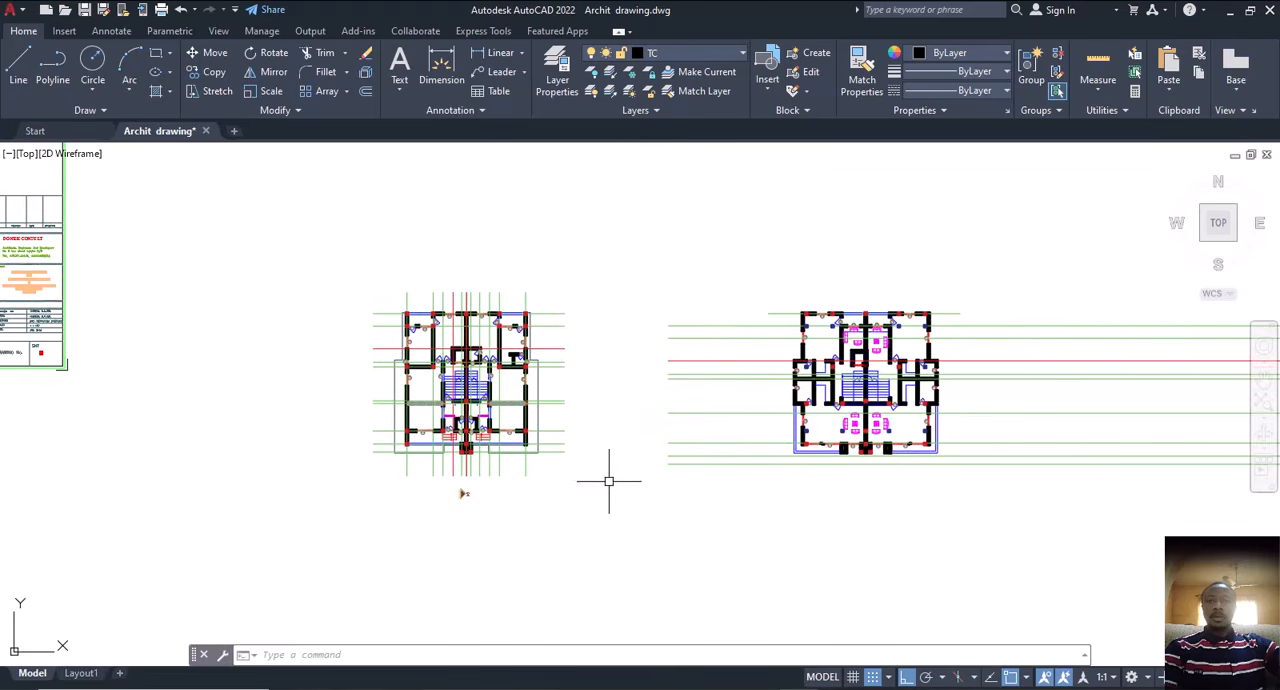